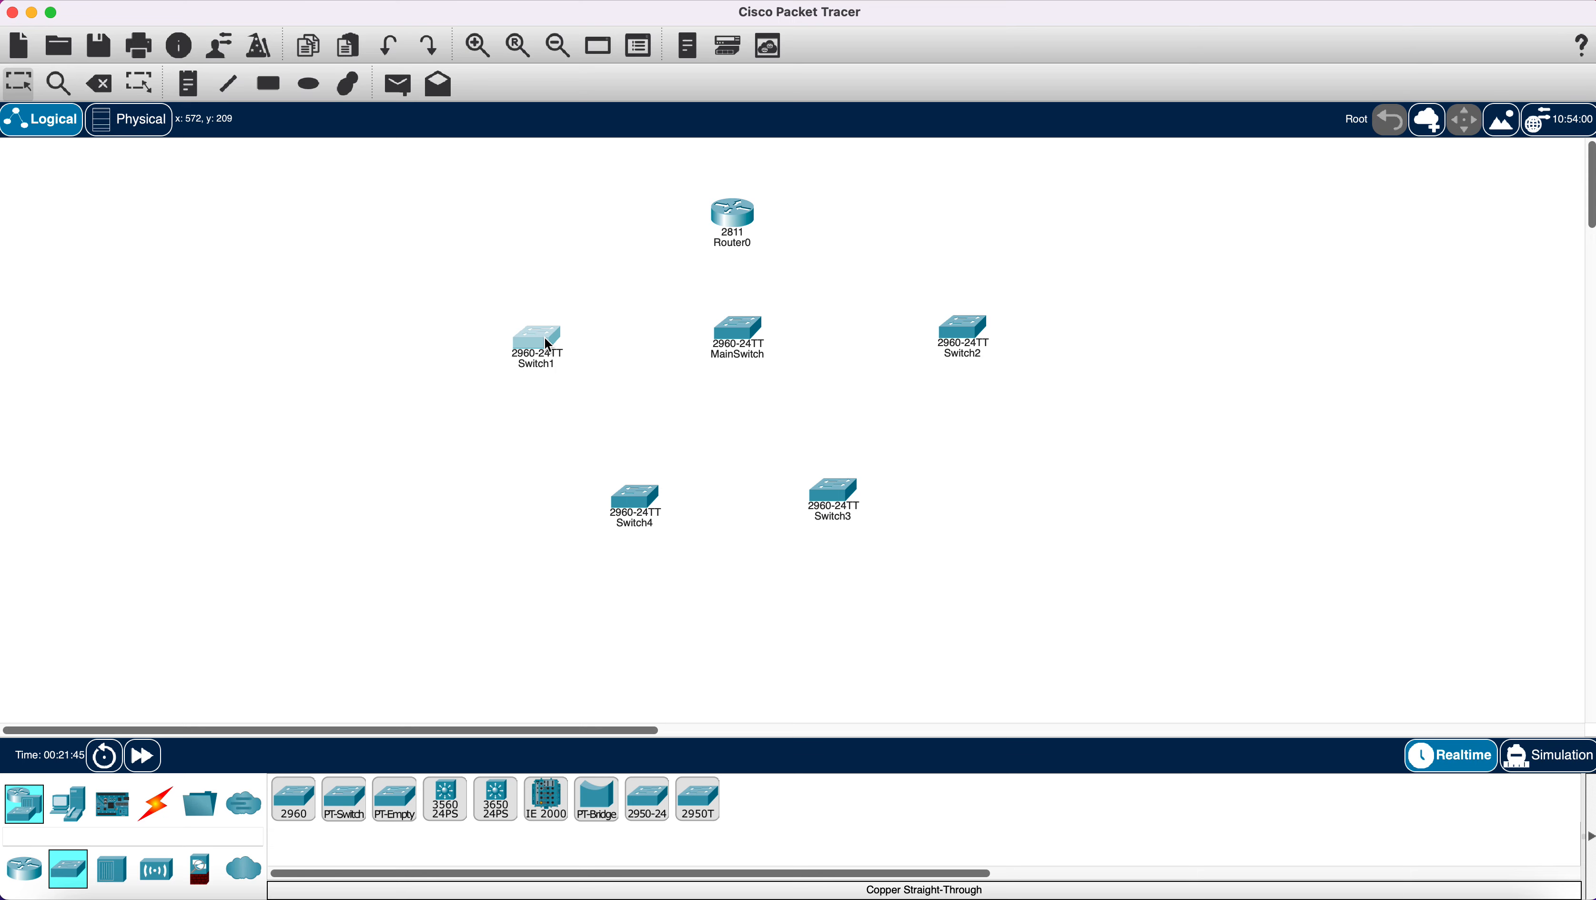
Line Switch1 and Switch2 up with the other switches and place PC0 below Switch4.
drag(548, 344, 547, 335)
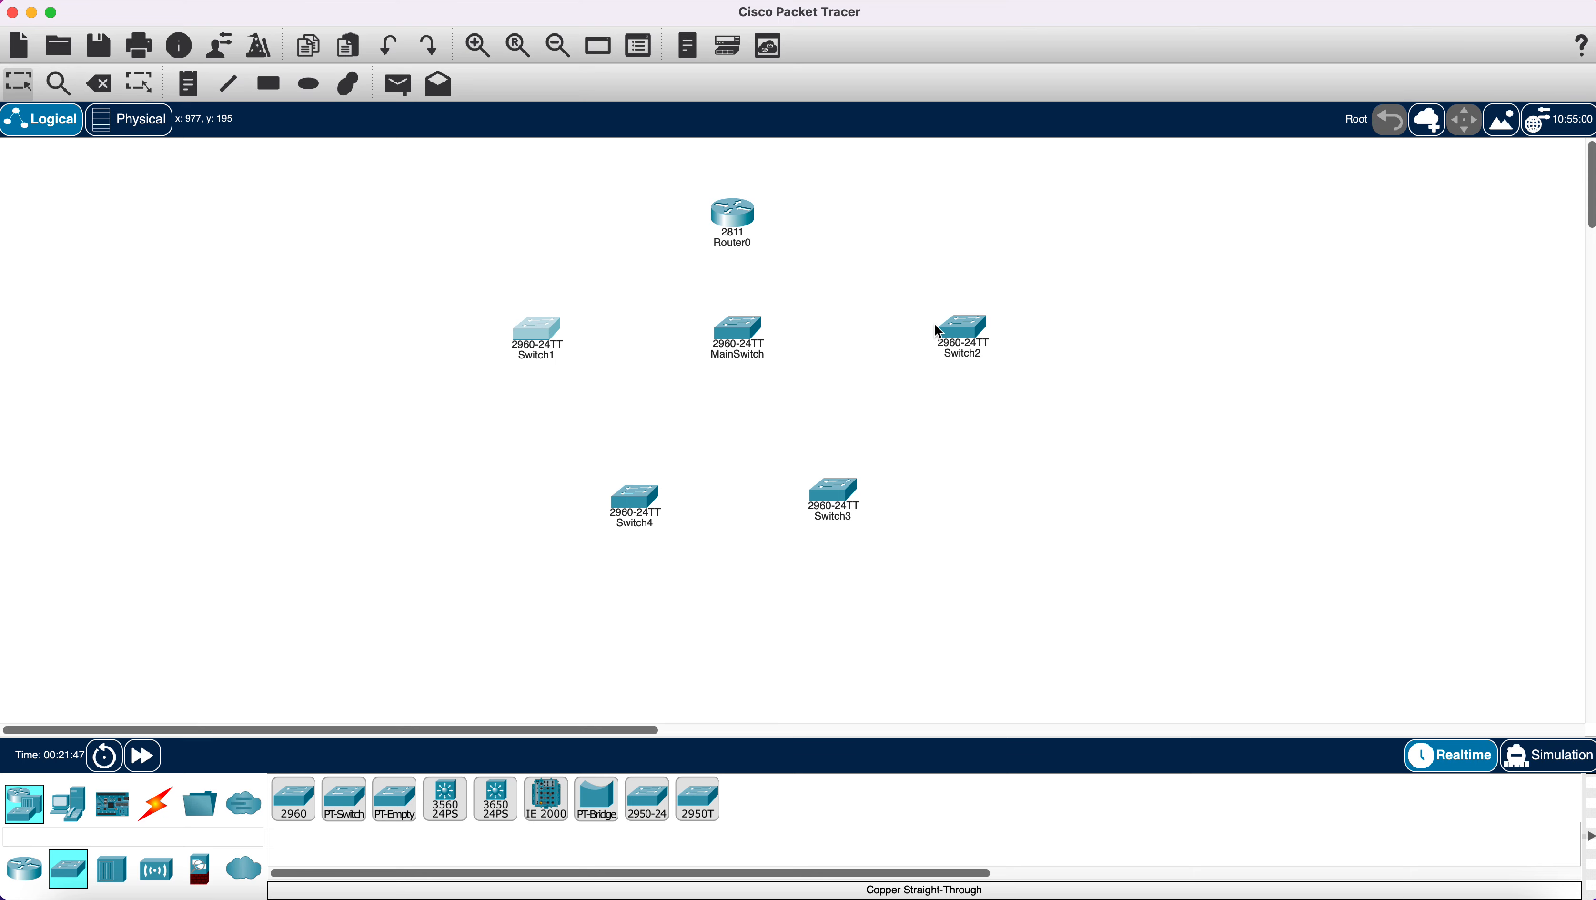
drag(957, 326, 961, 320)
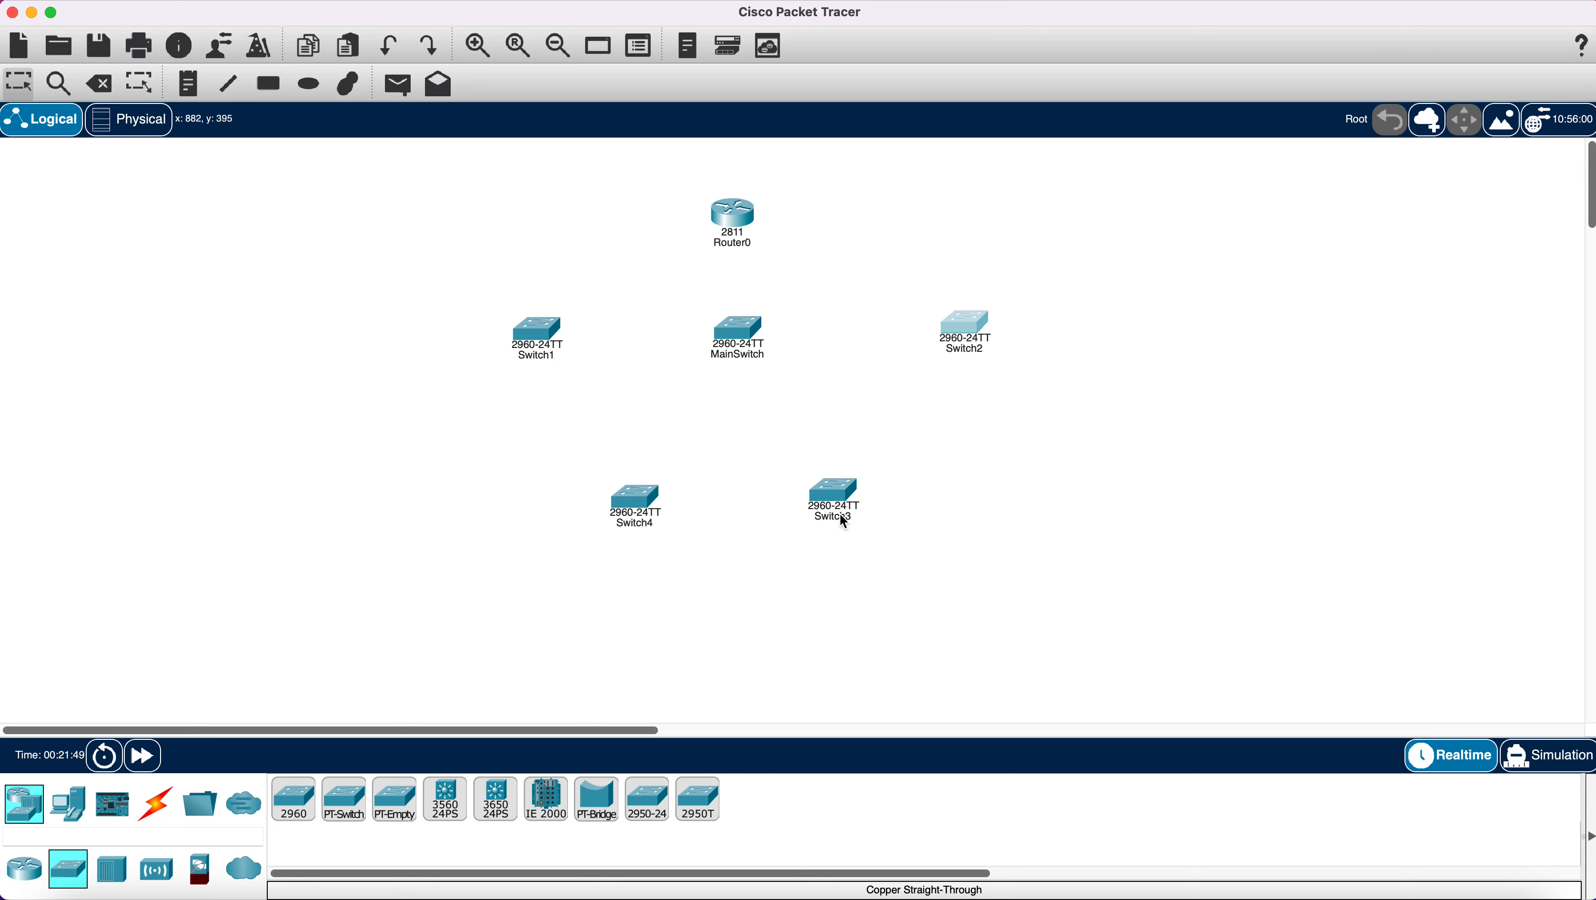
click(378, 612)
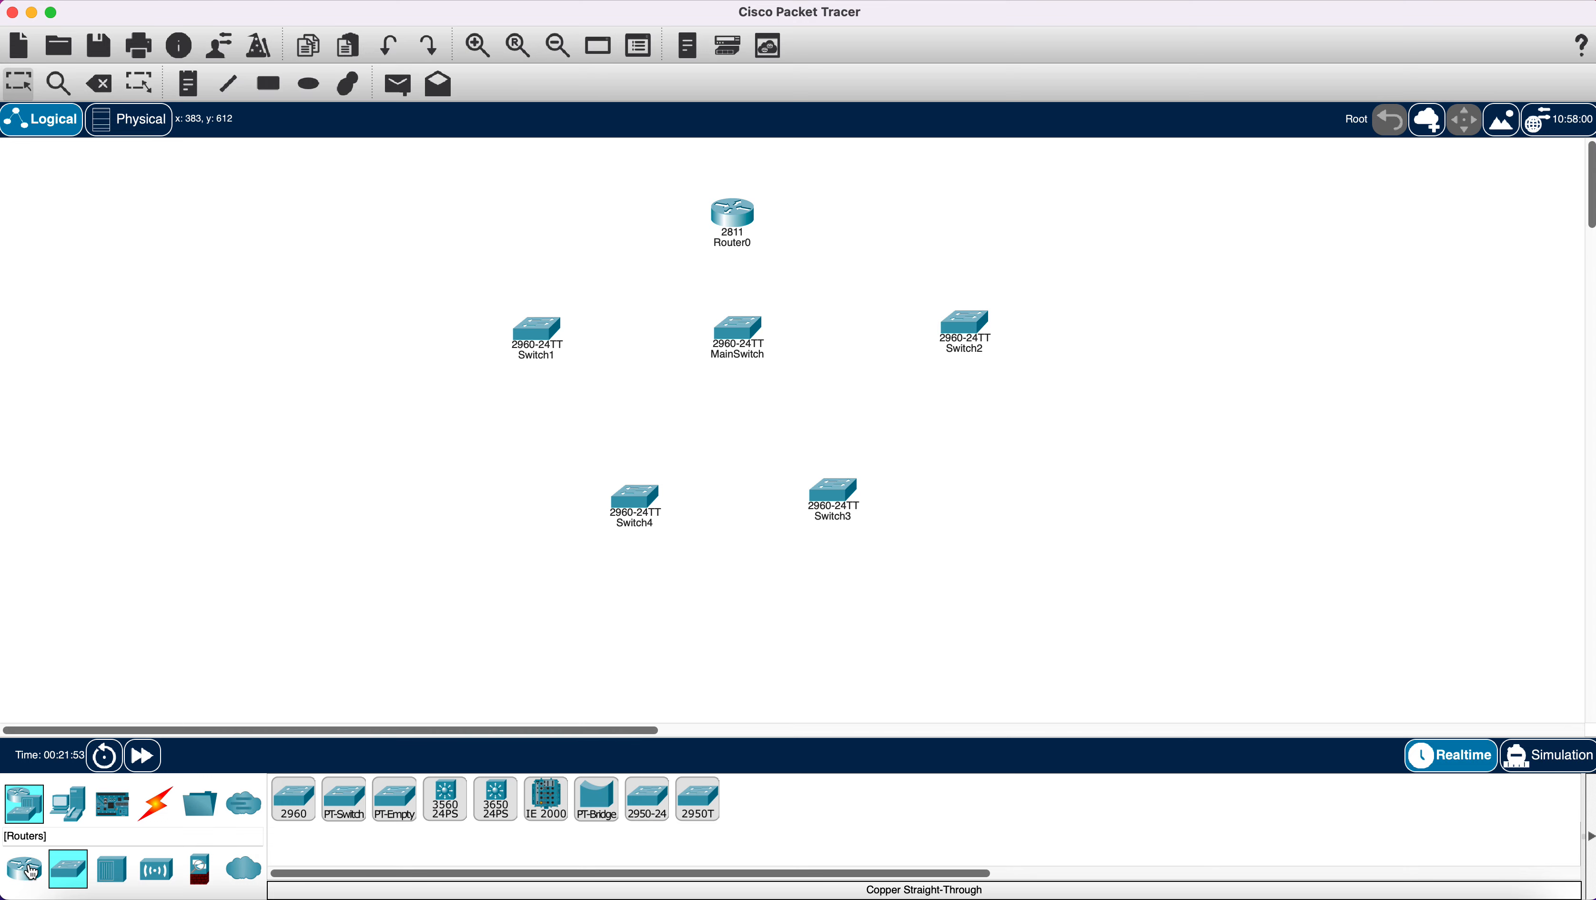
click(67, 802)
drag(293, 799, 583, 620)
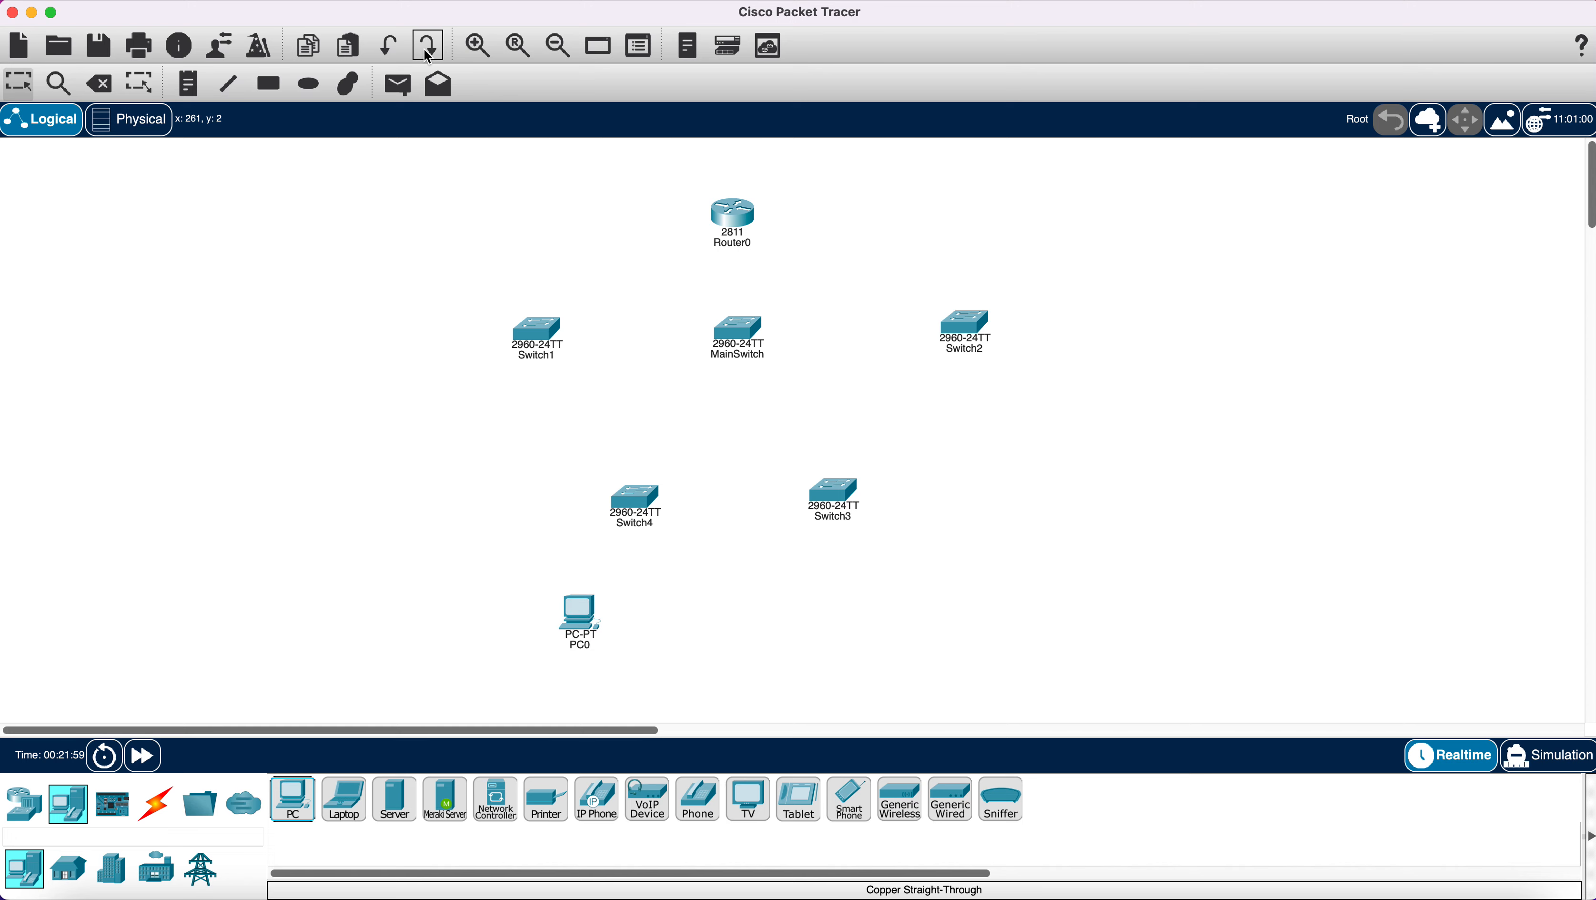
Add PC1, IP Phone0 and PC2 beside PC0 and line them up in one row.
click(559, 47)
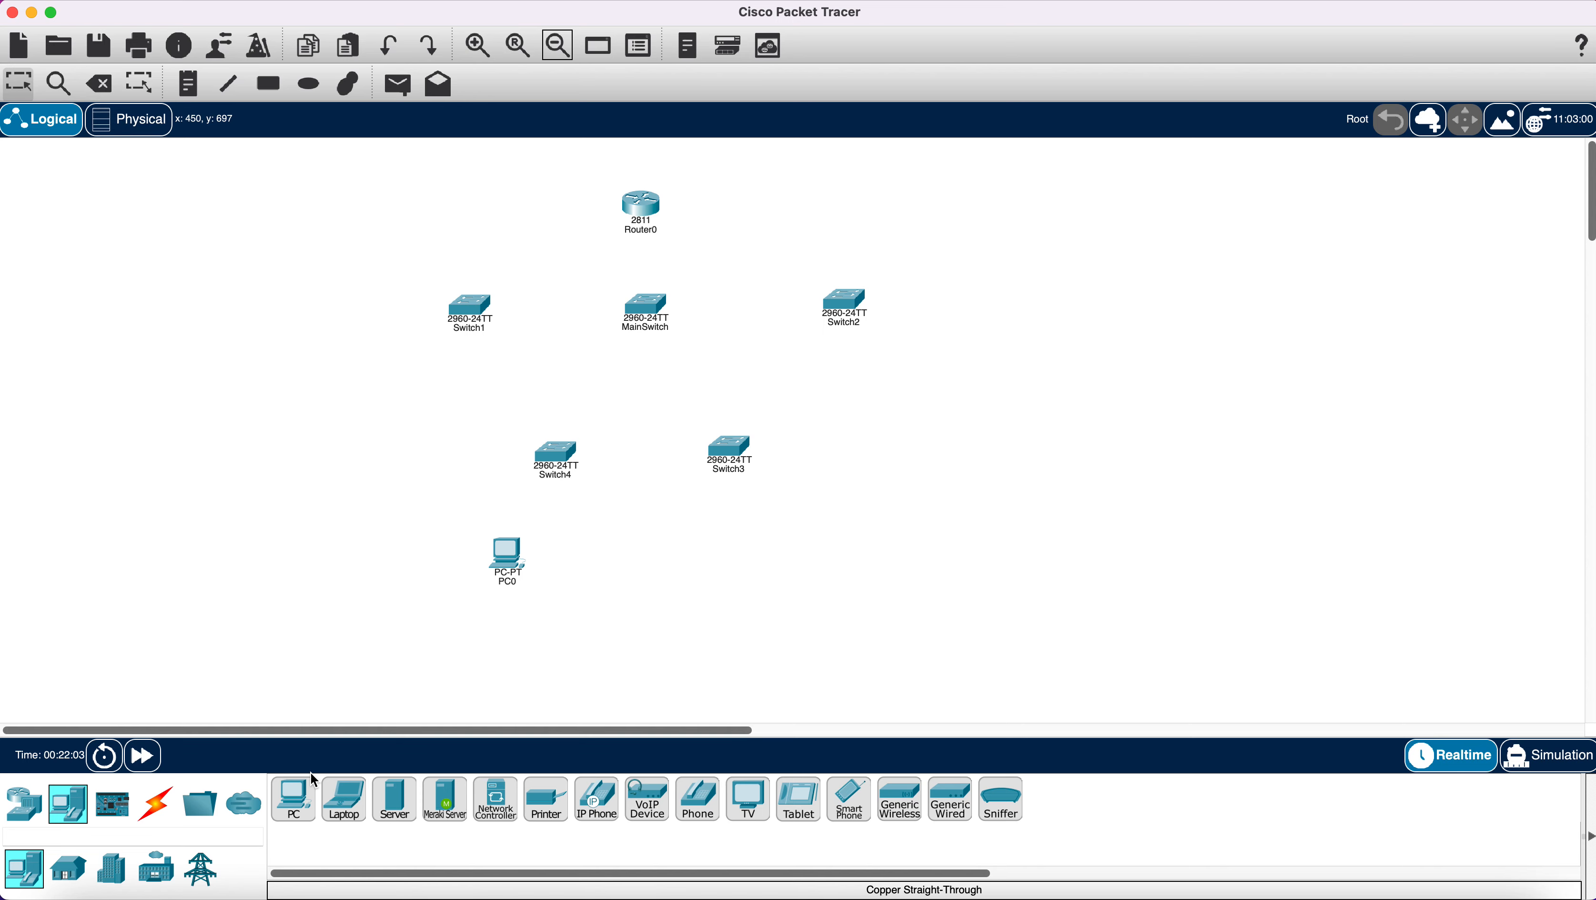
drag(298, 820, 560, 565)
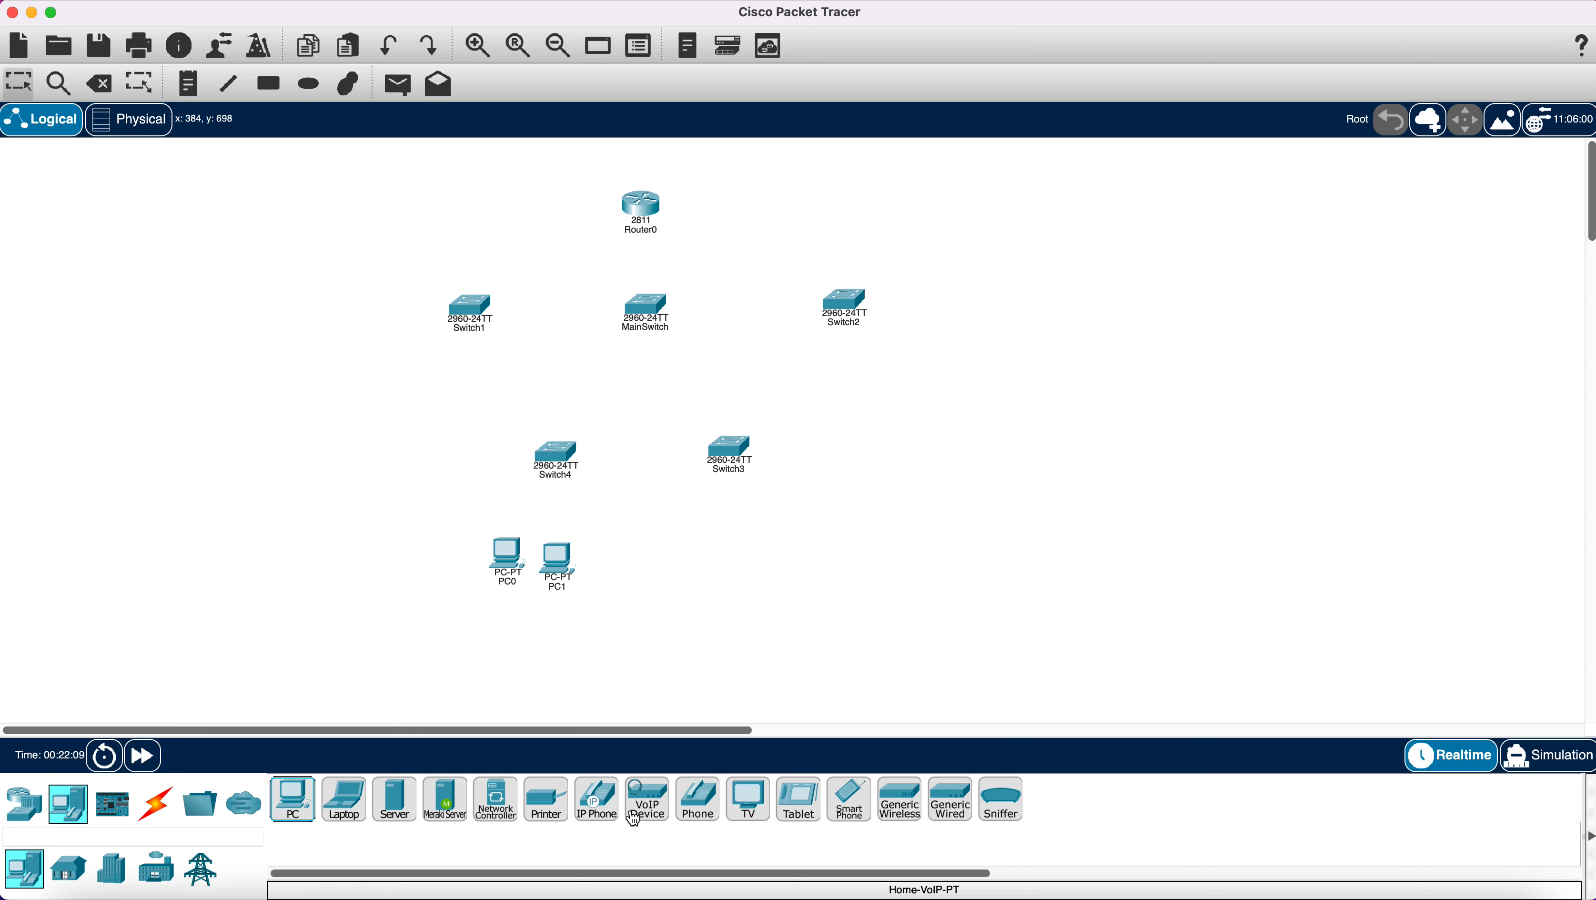
drag(602, 805, 419, 557)
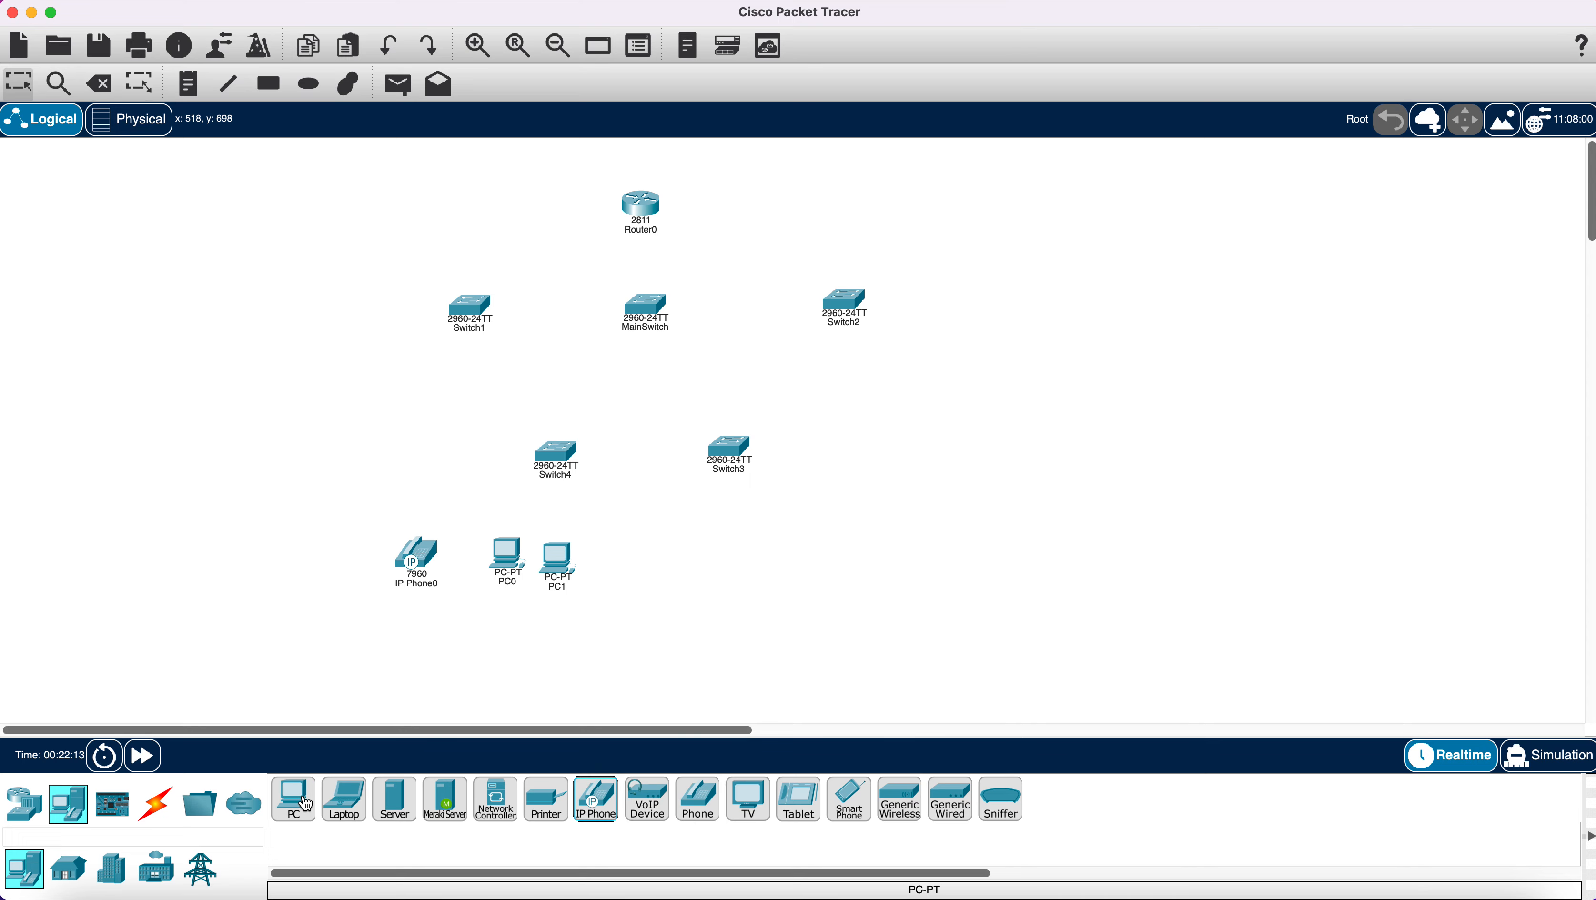
drag(294, 799, 503, 602)
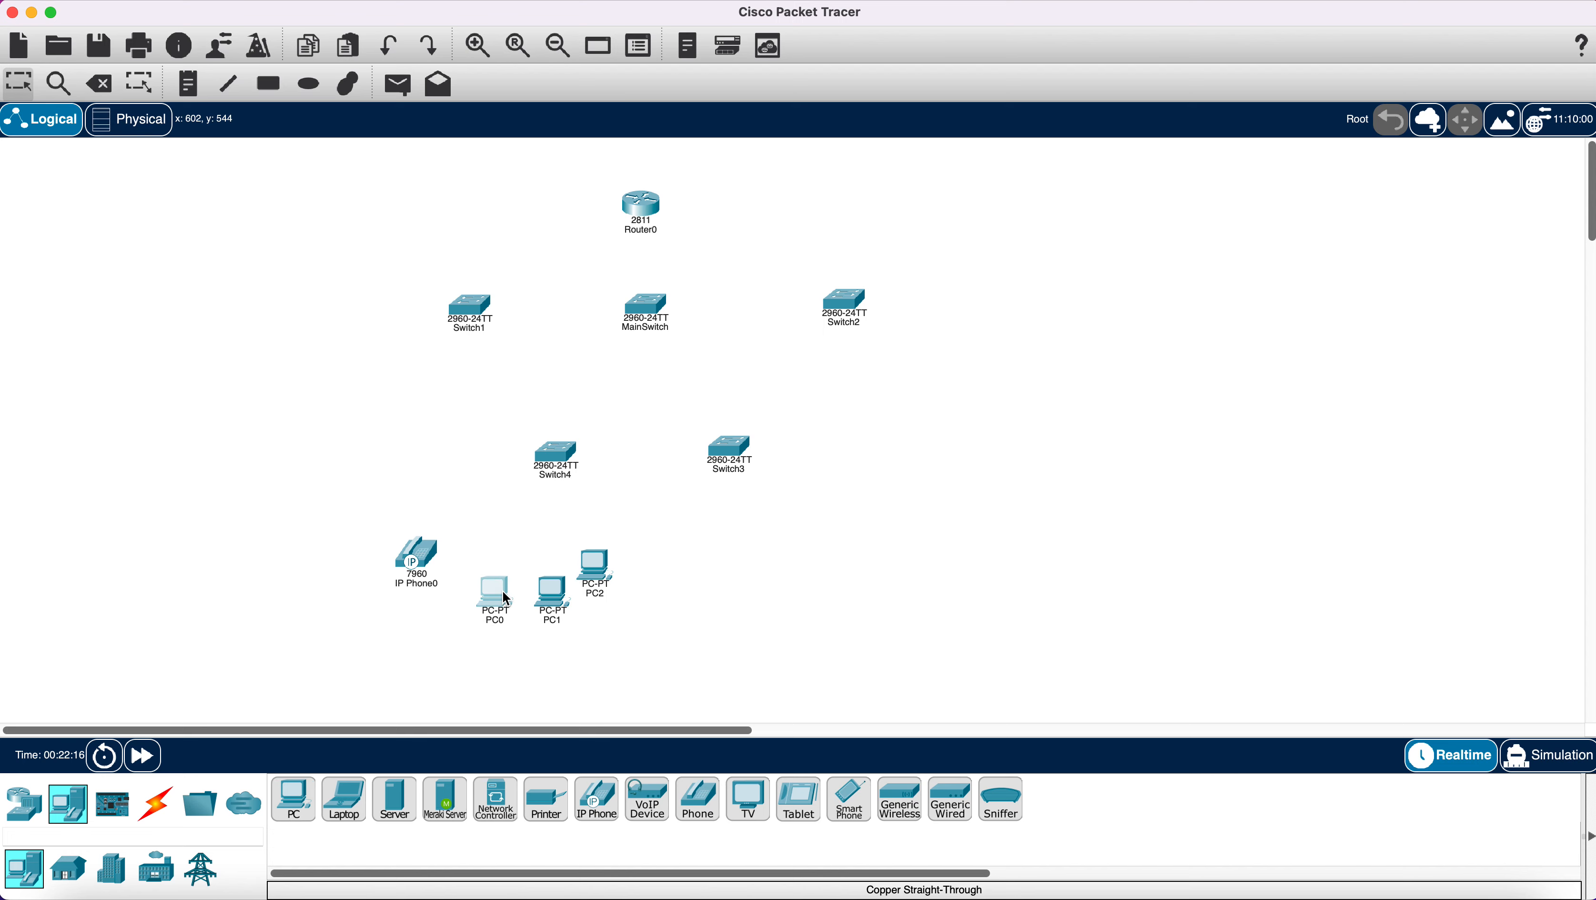
drag(590, 569, 604, 593)
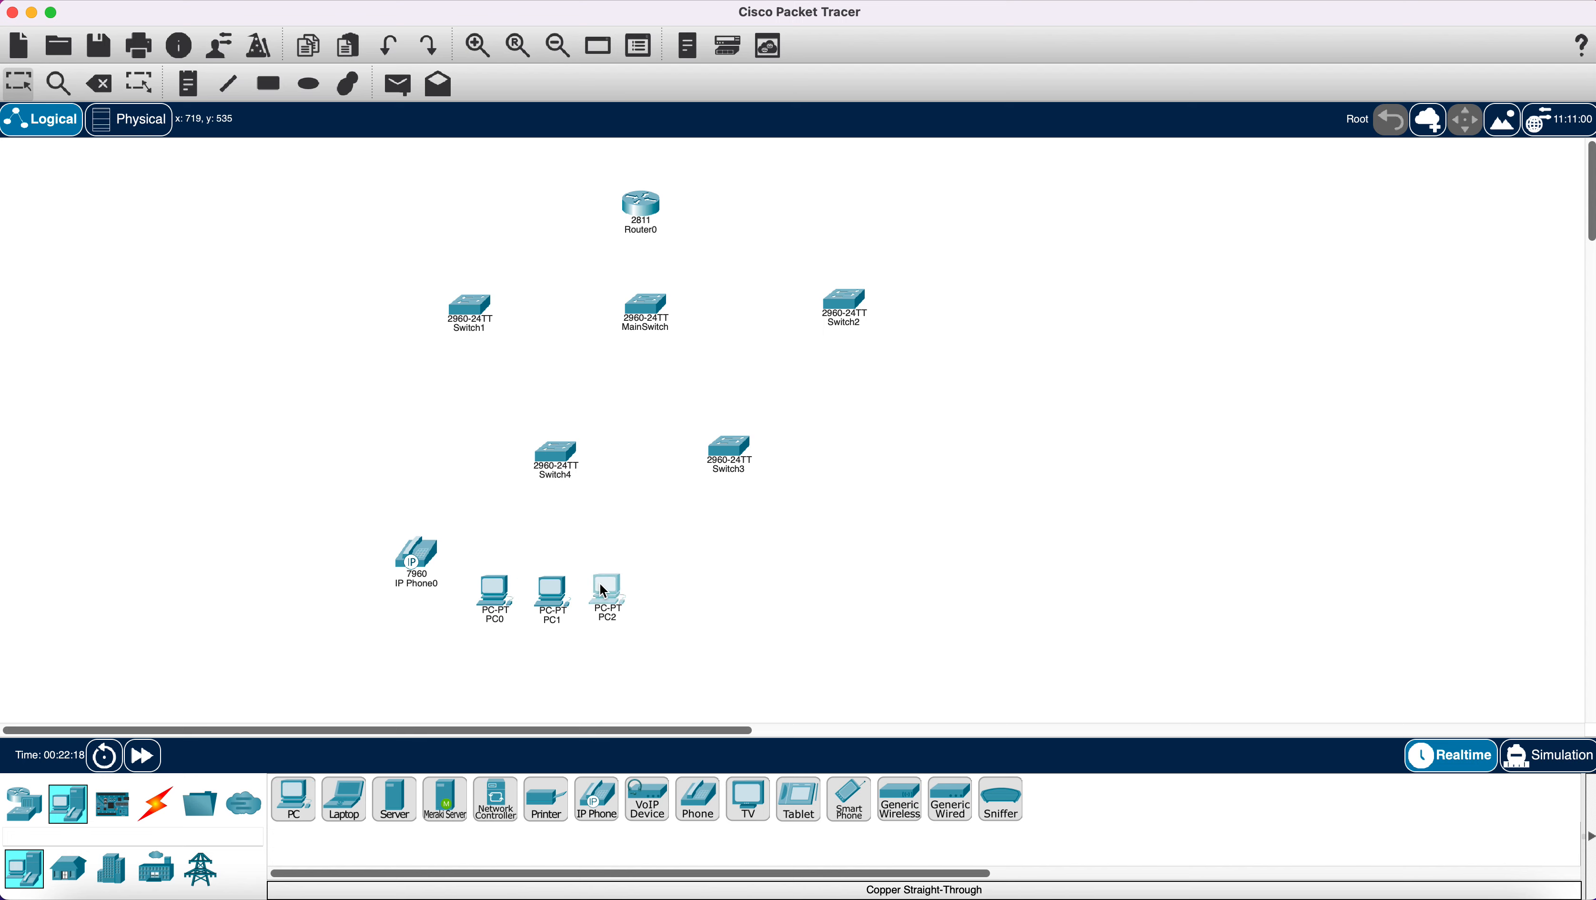
drag(421, 559, 434, 592)
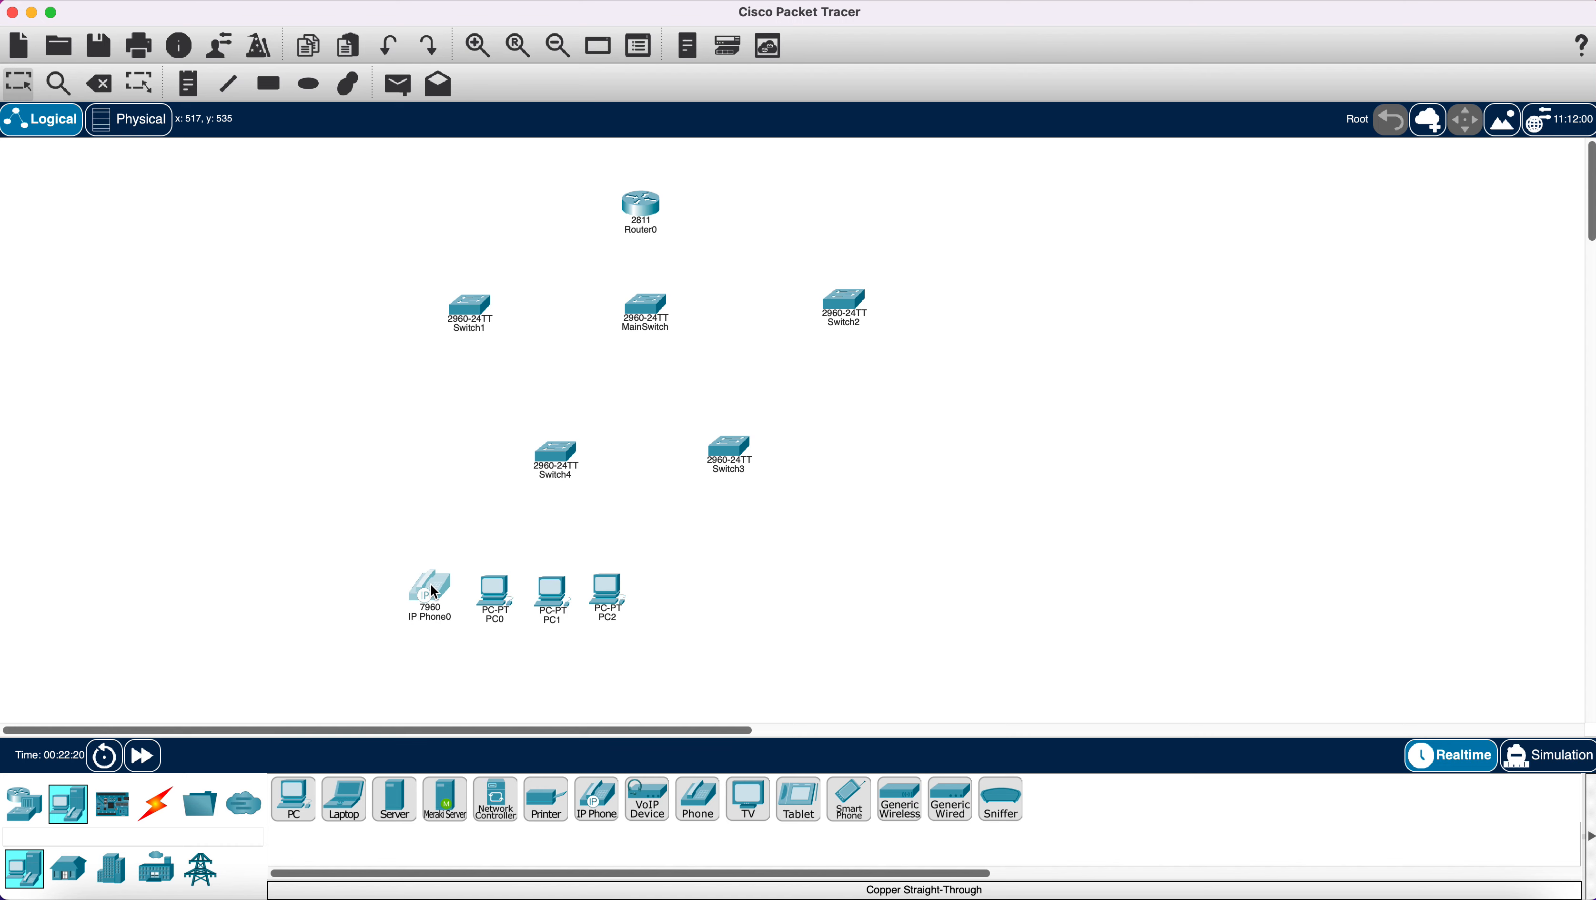
Spread Switch3 and Switch4 apart and add PC3, PC4 and IP Phone1 under Switch3.
drag(732, 462, 795, 465)
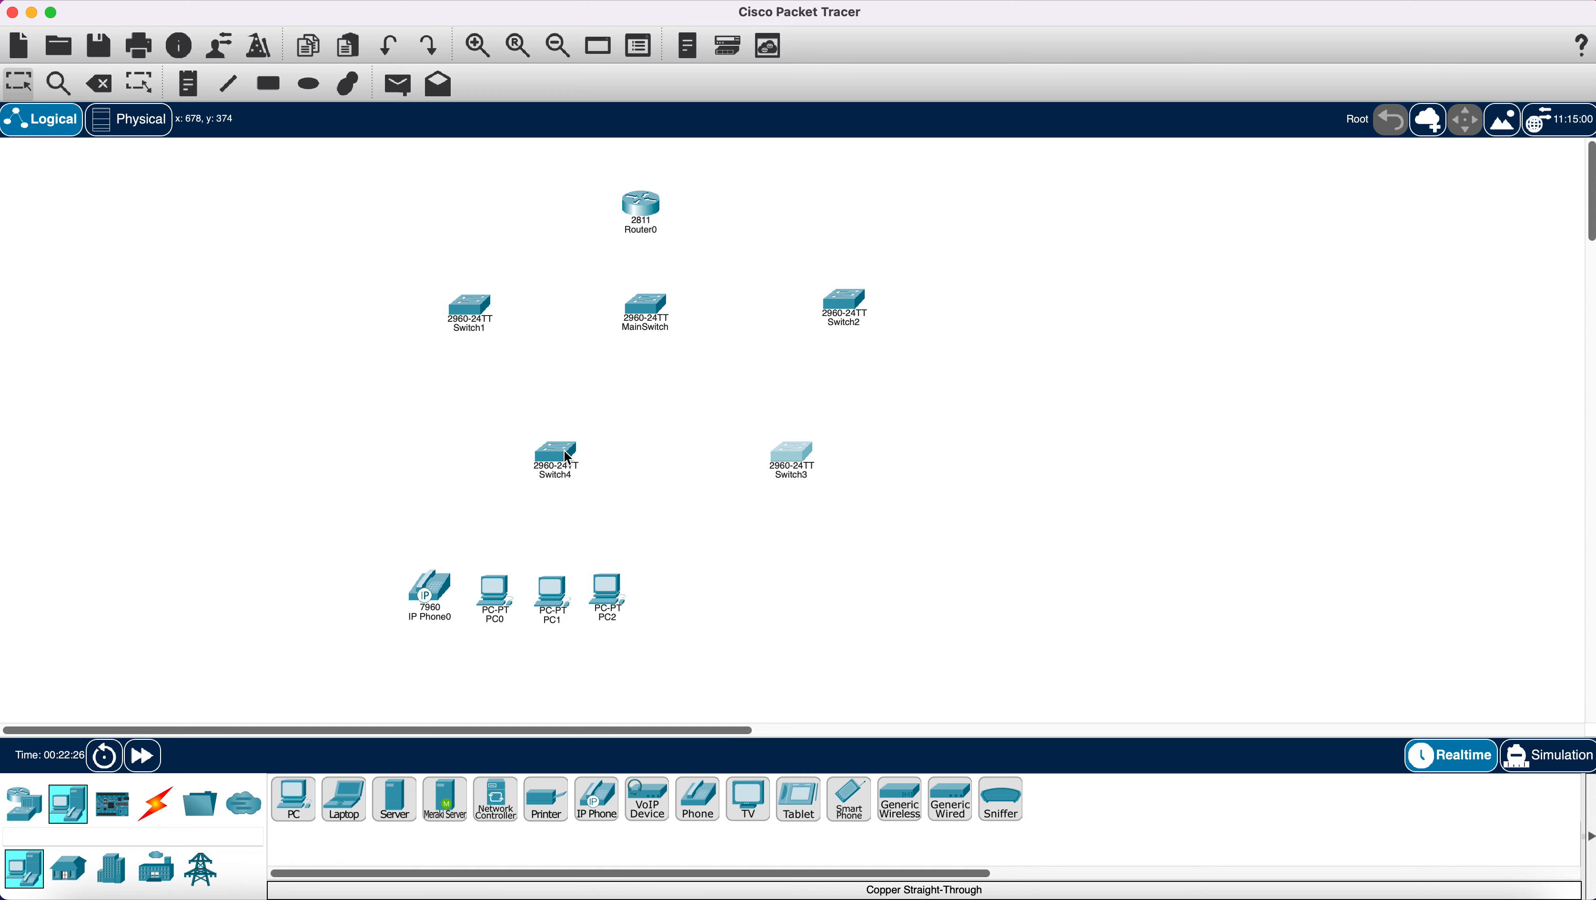
drag(569, 462, 540, 464)
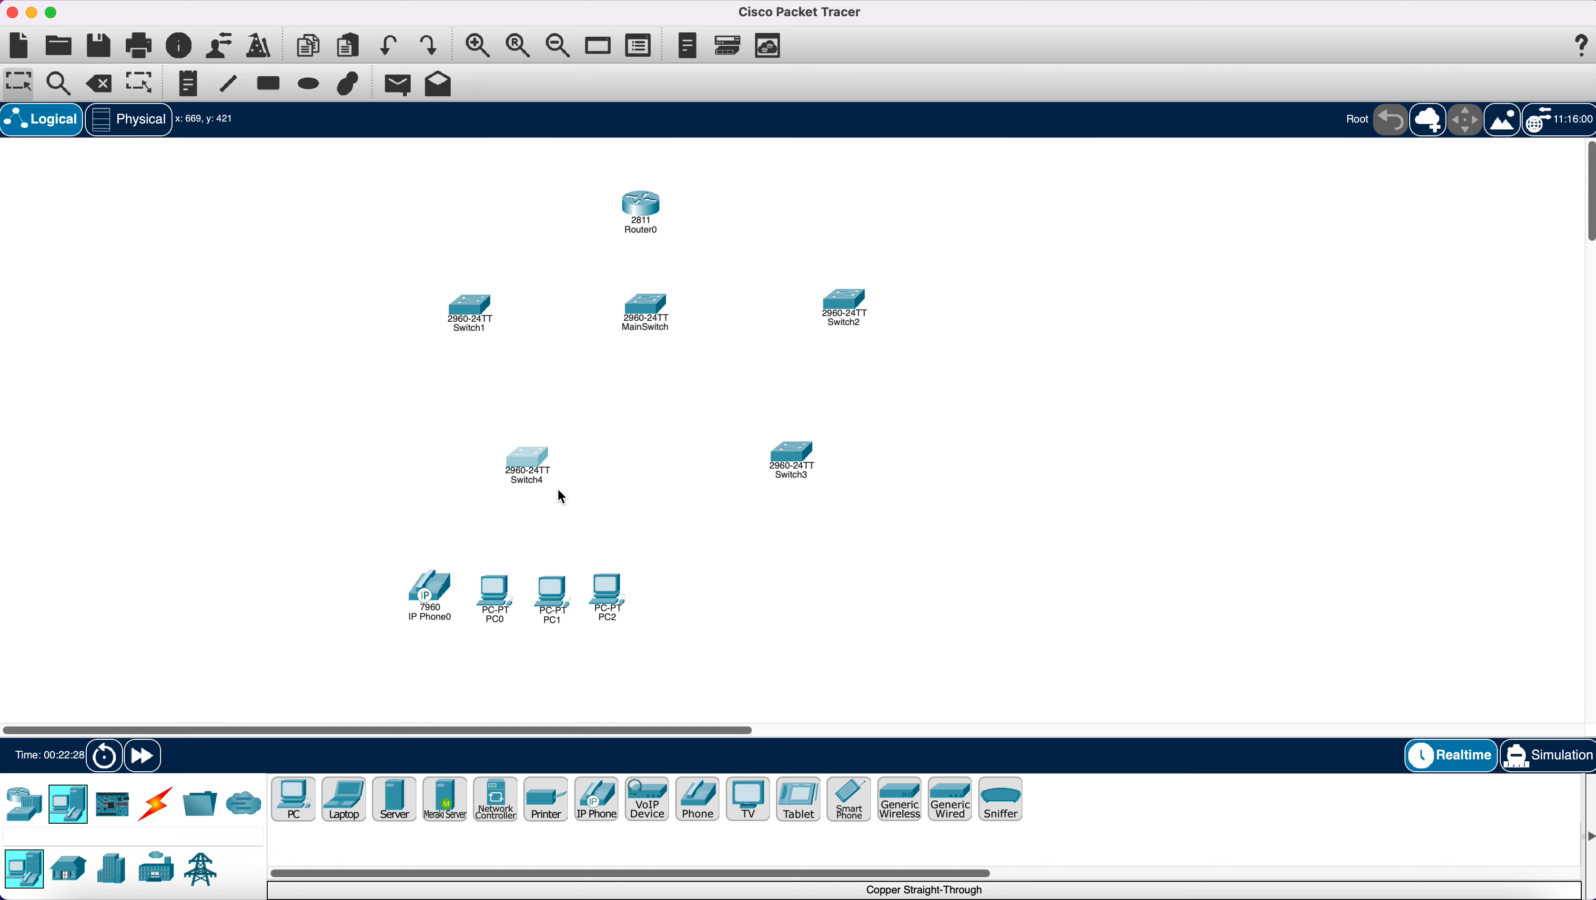
drag(294, 799, 772, 604)
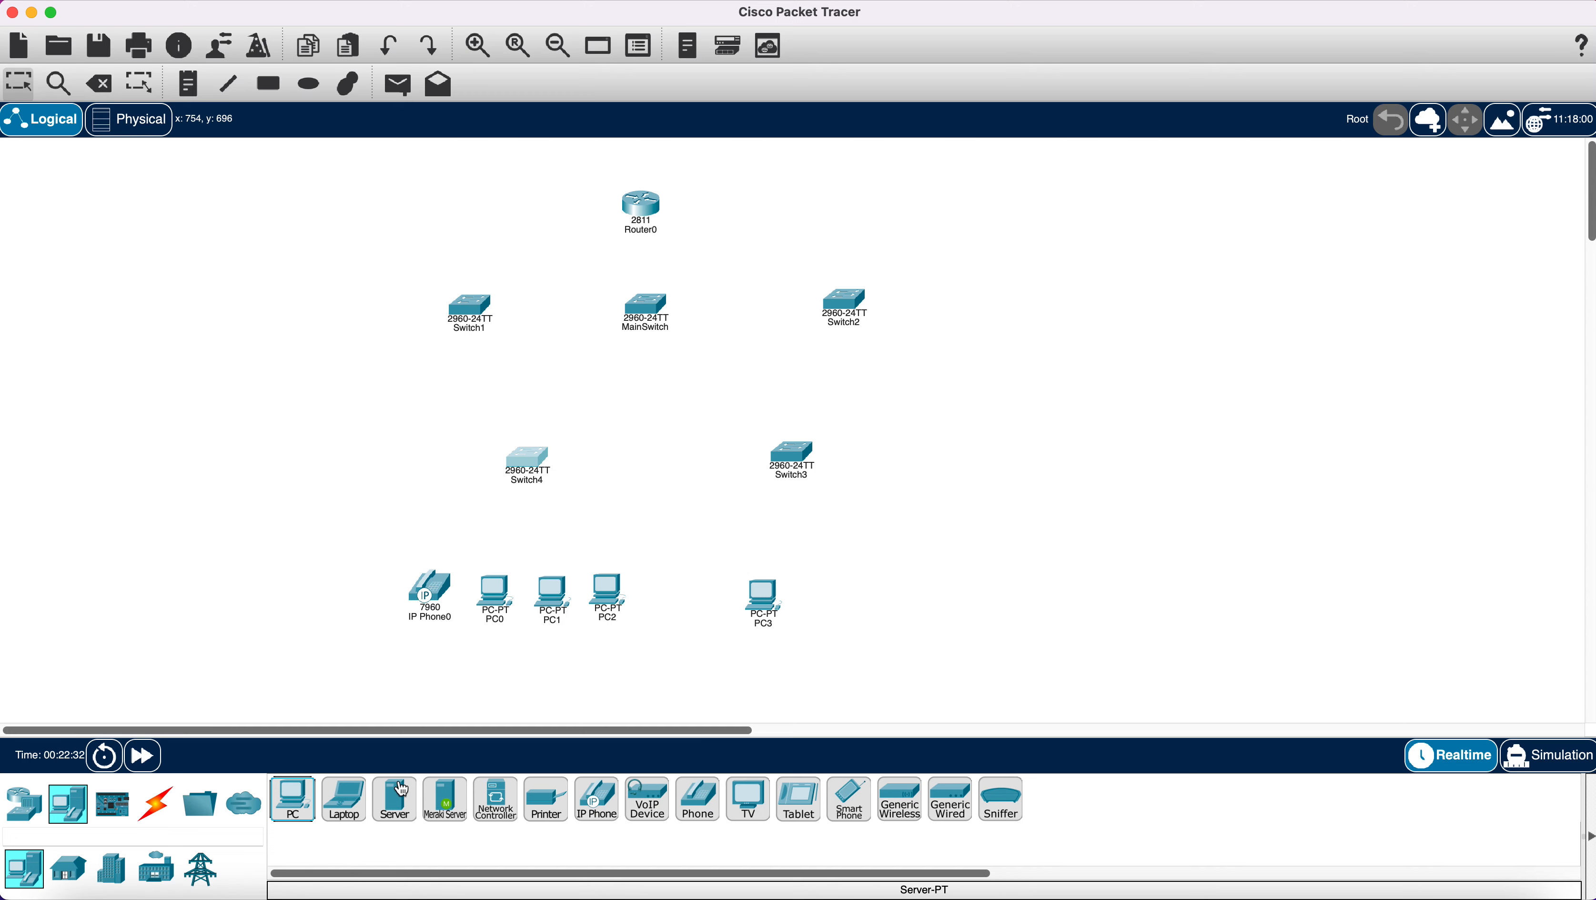
drag(293, 798, 835, 602)
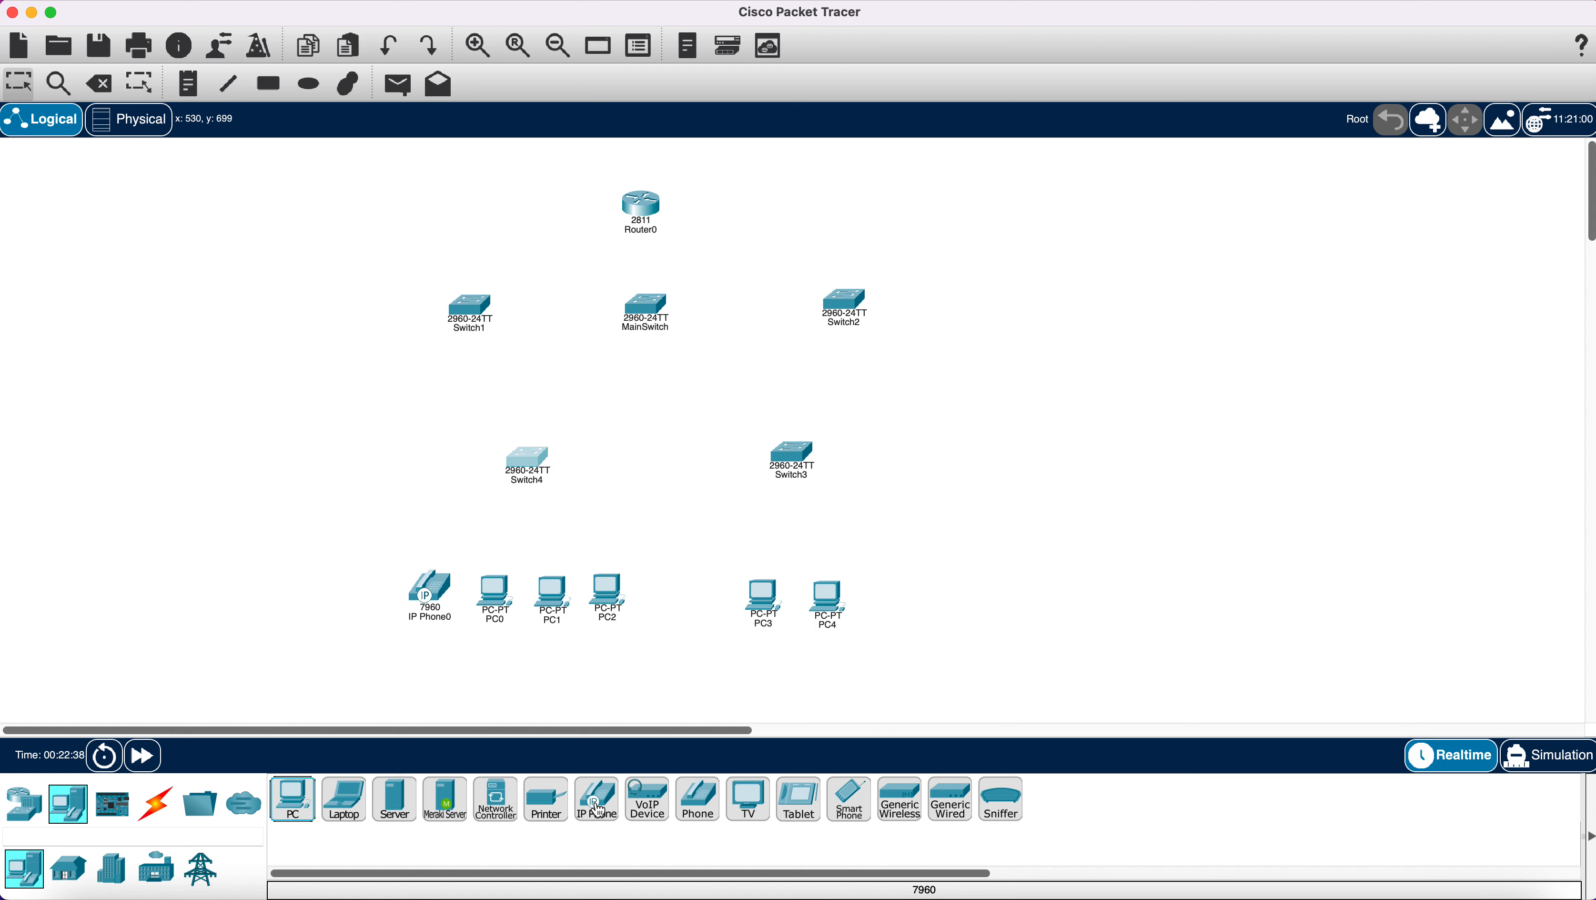
drag(597, 807, 911, 608)
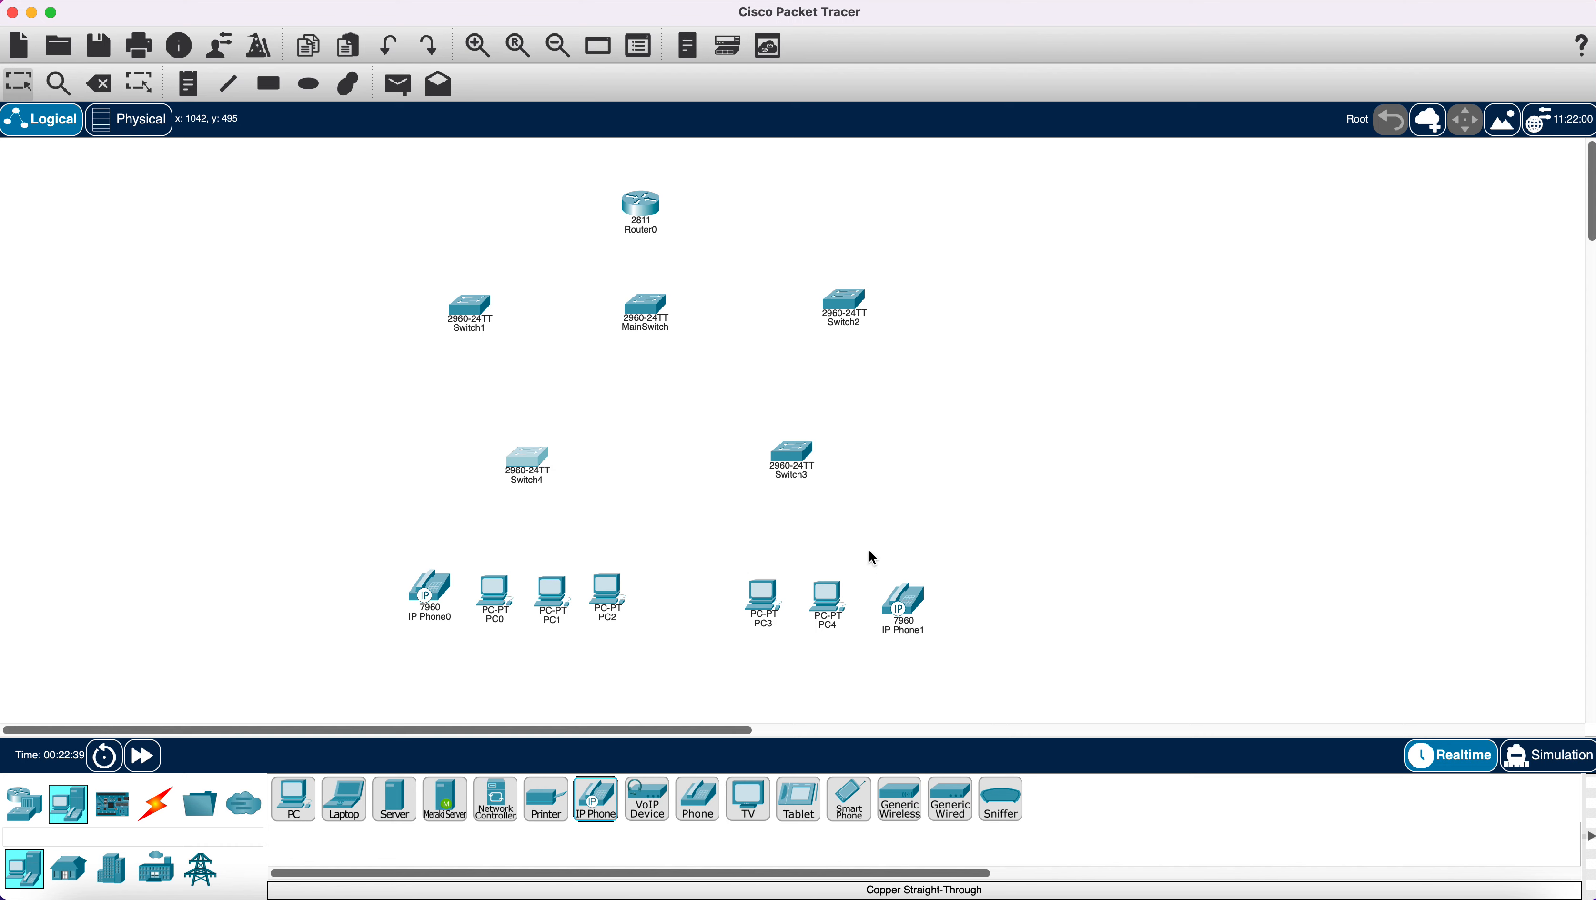
Add Printer0 after IP Phone1, plus PC5, IP Phone2 and Printer1 right of Switch2.
drag(546, 804, 989, 616)
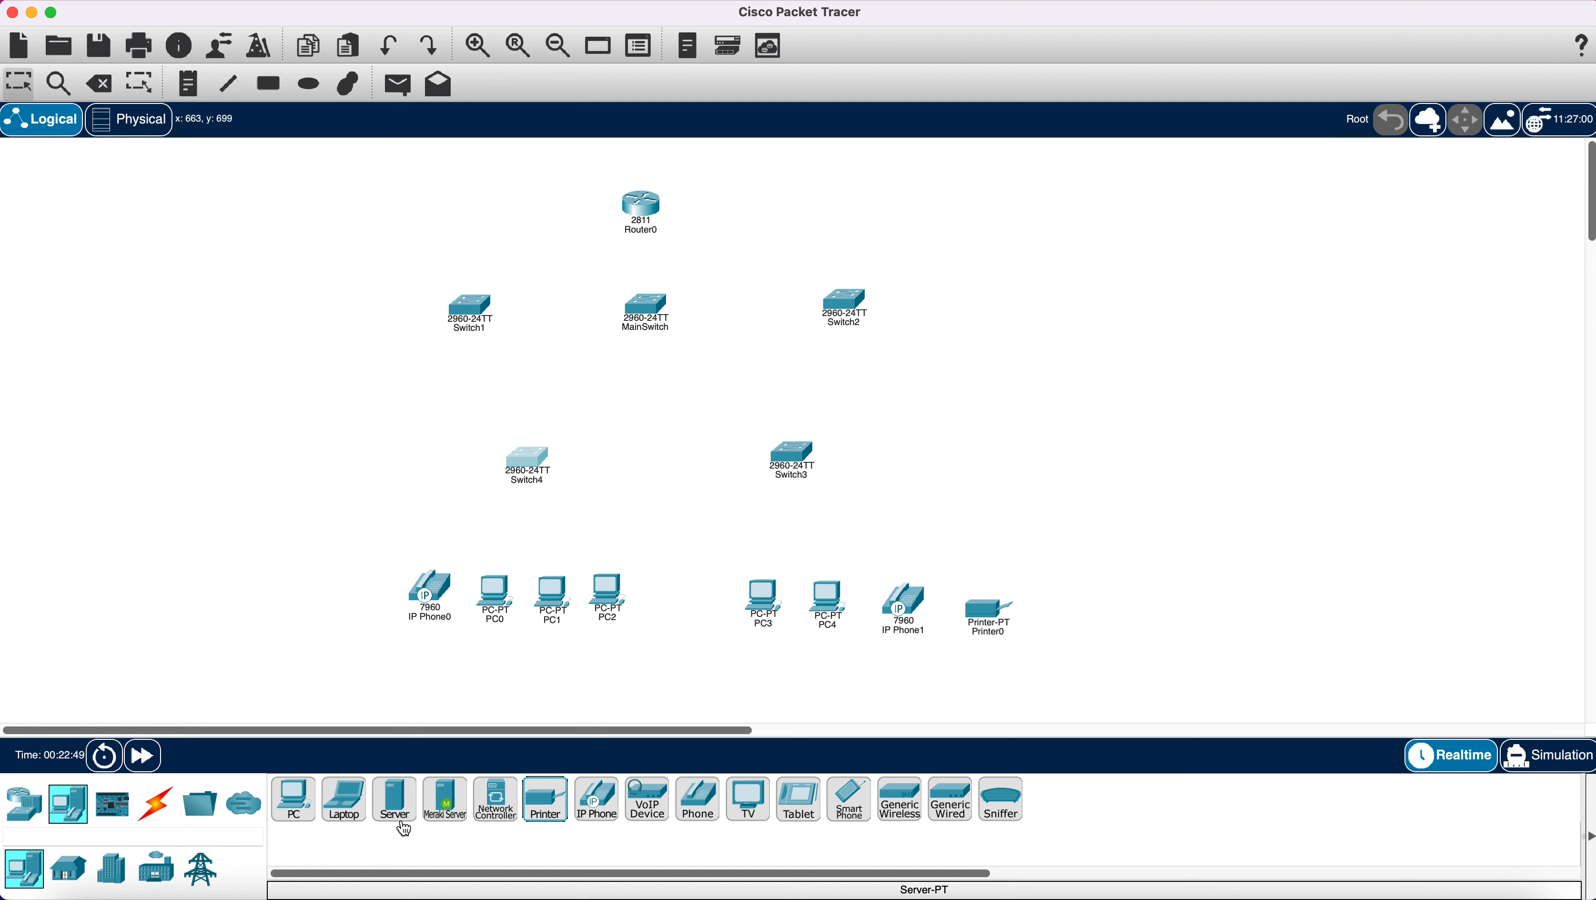
drag(308, 807, 952, 292)
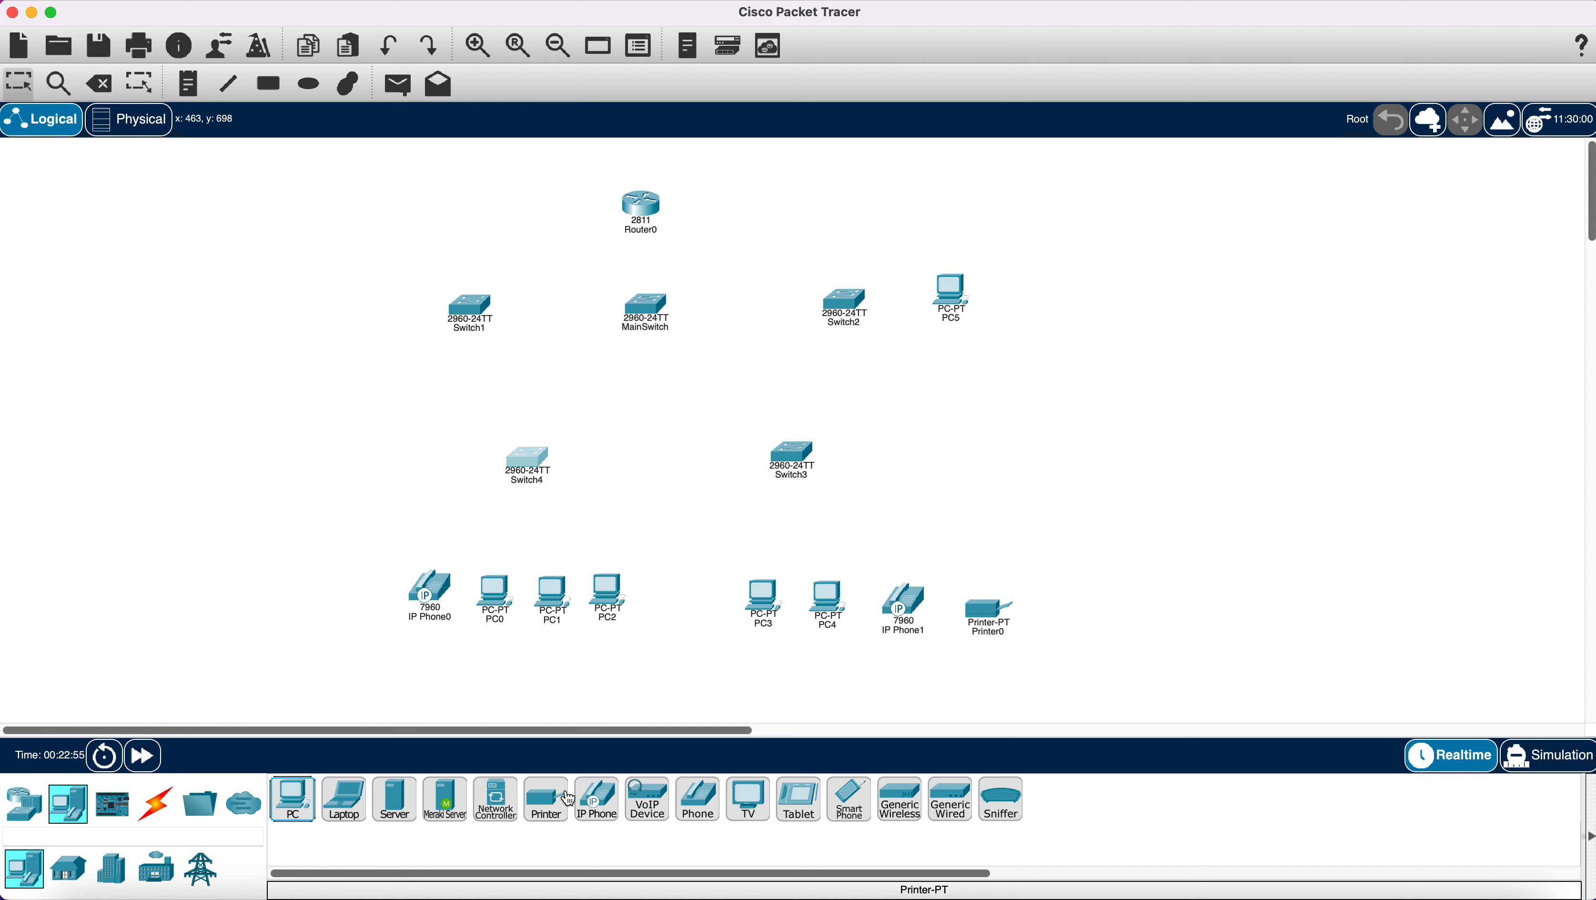
drag(593, 808, 957, 364)
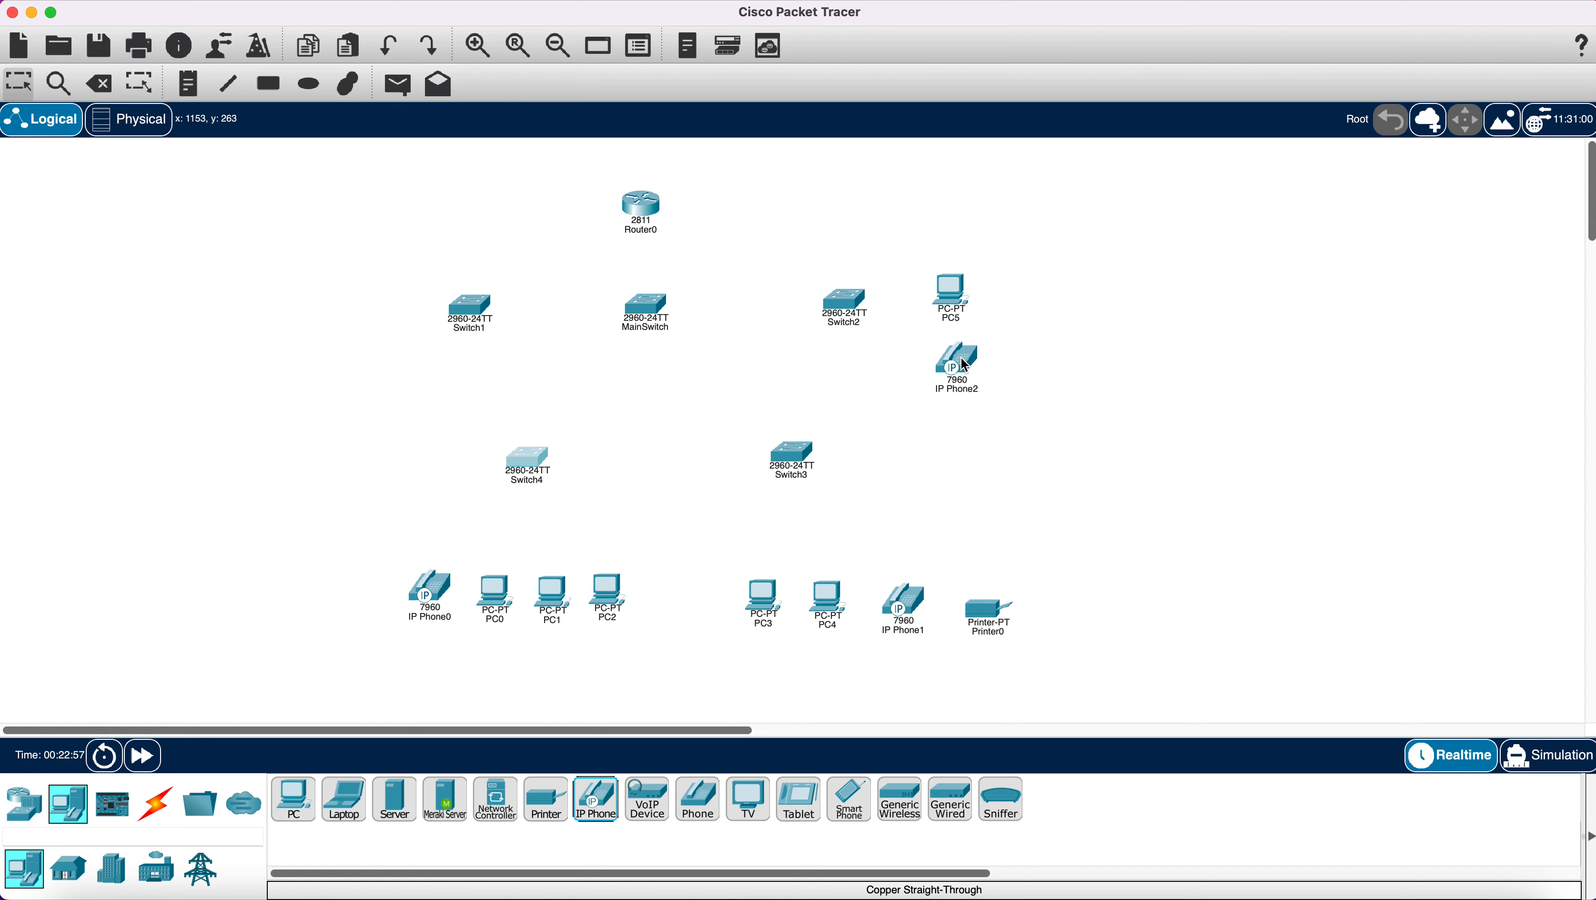
drag(546, 799, 976, 447)
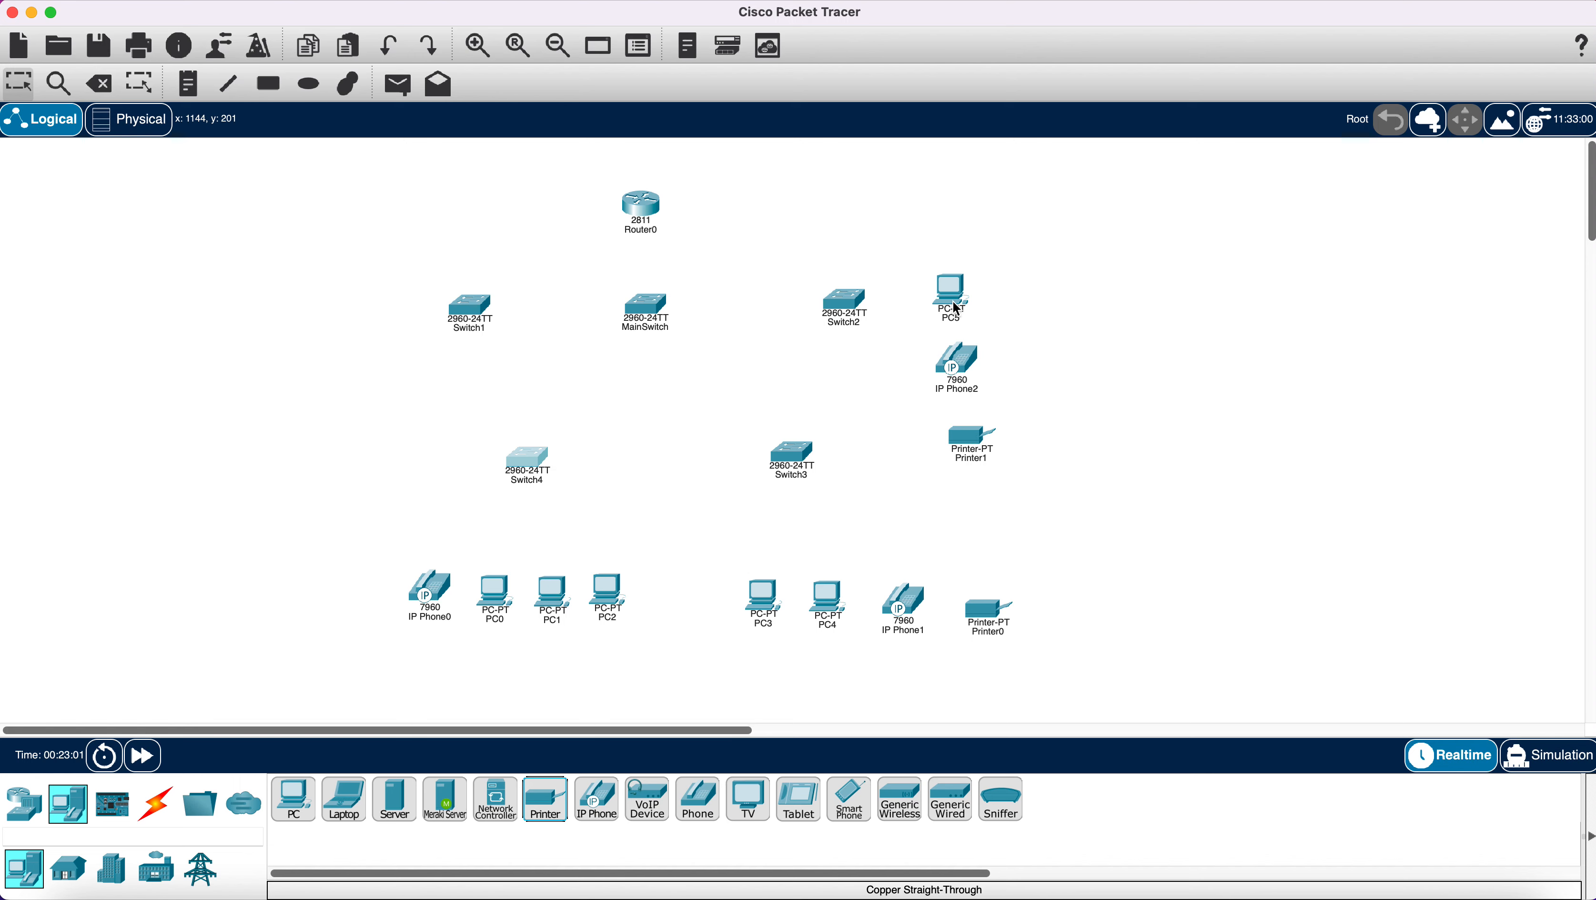
Move PC5, IP Phone2 and Printer1 up into a neat column beside Switch2.
drag(957, 309, 1013, 207)
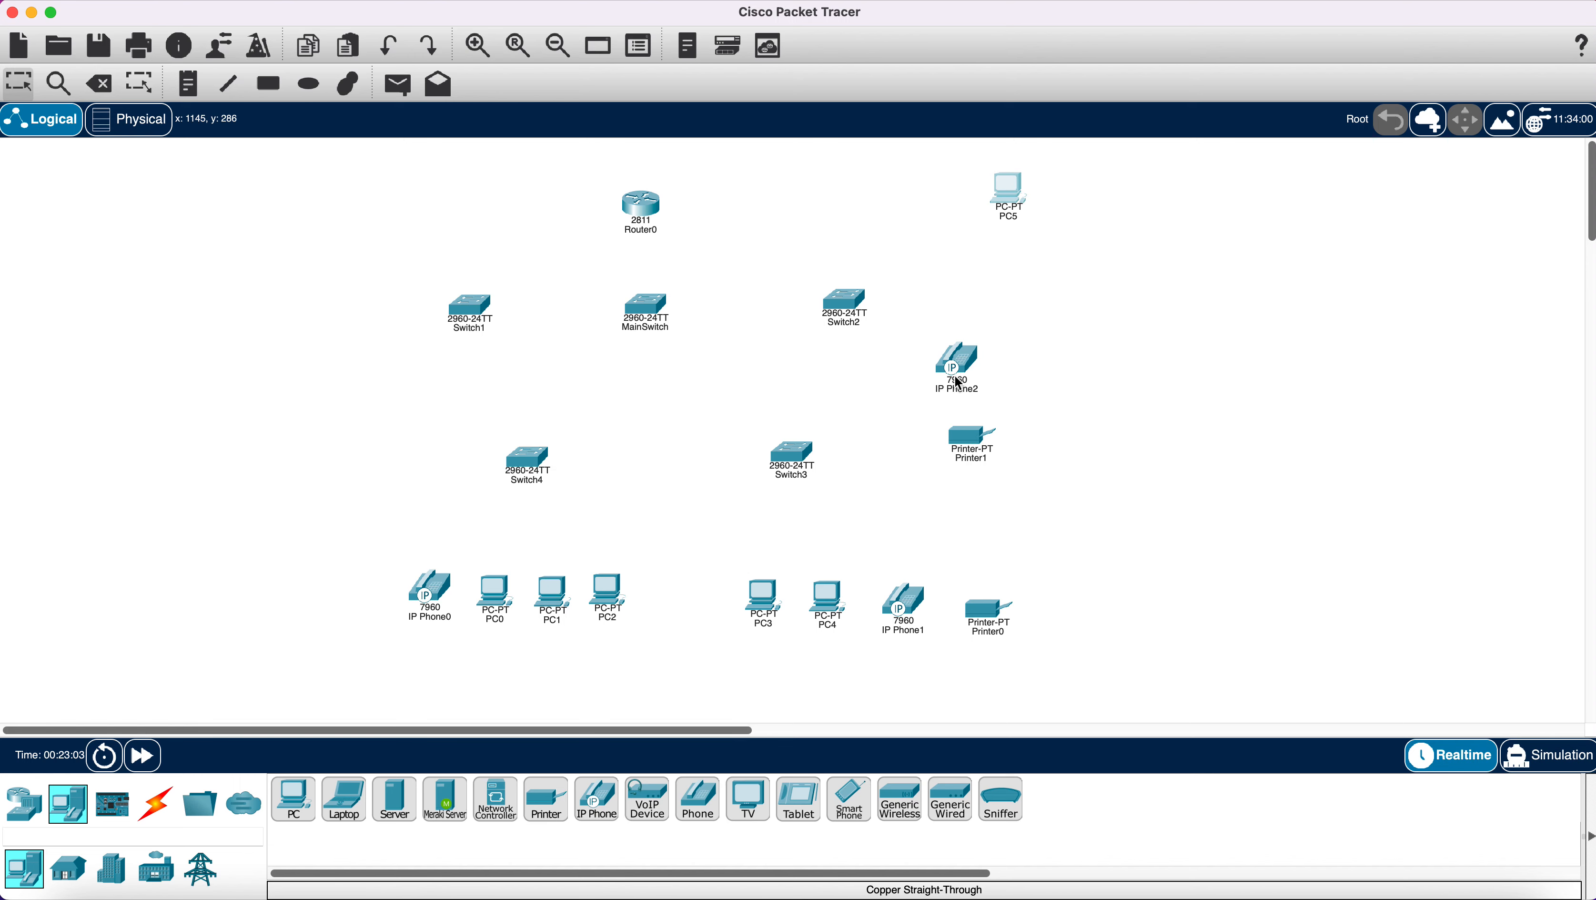
drag(958, 383, 1015, 301)
click(974, 429)
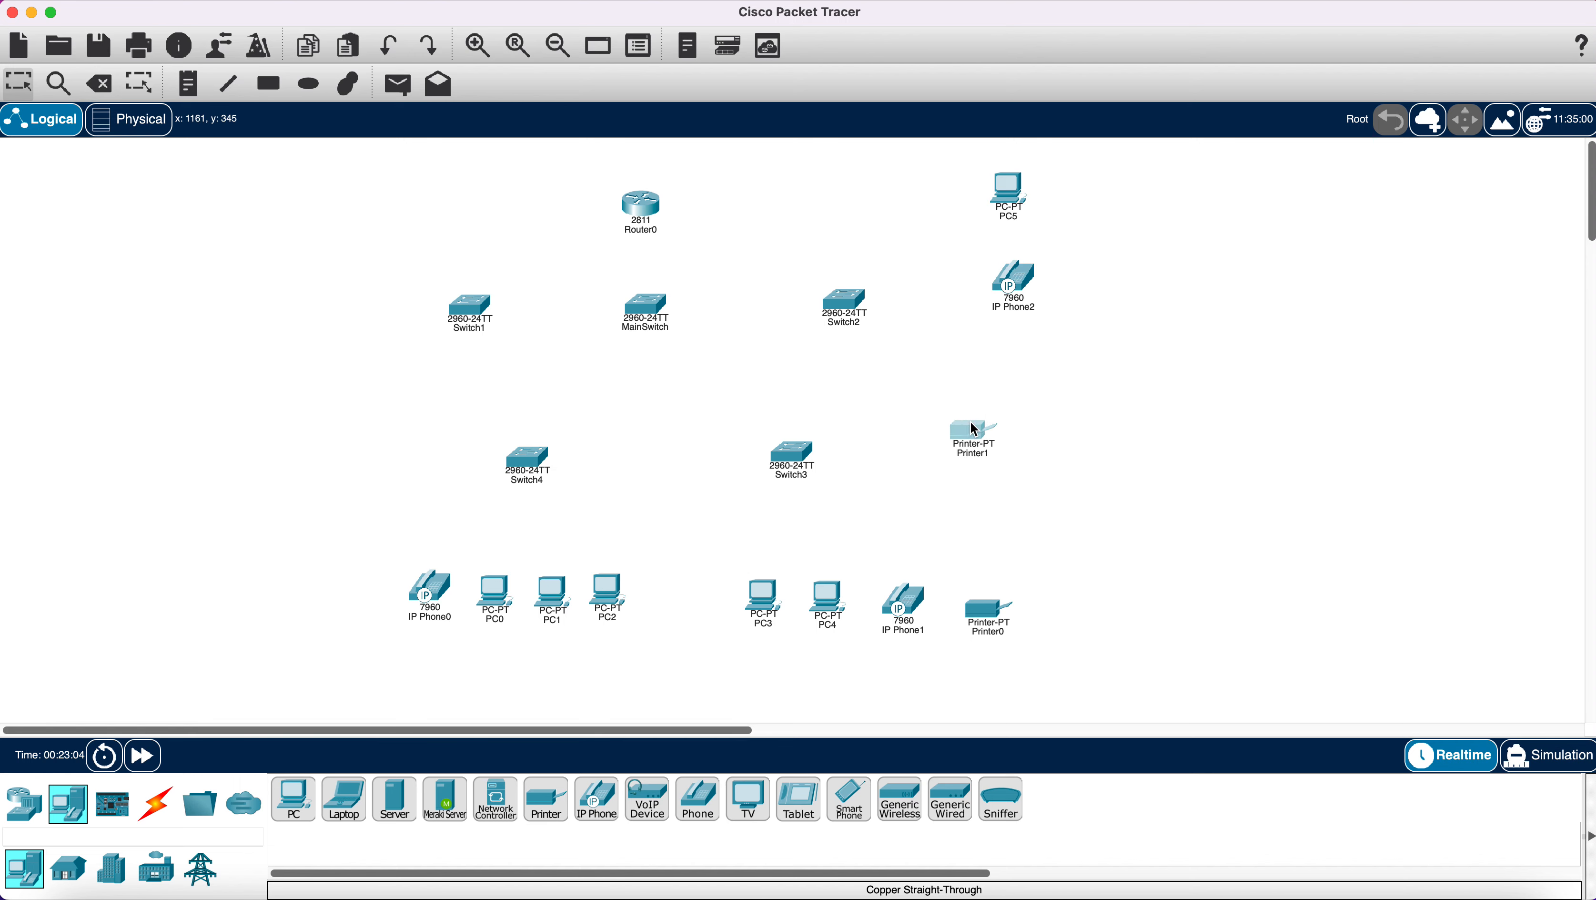
drag(974, 430, 1014, 381)
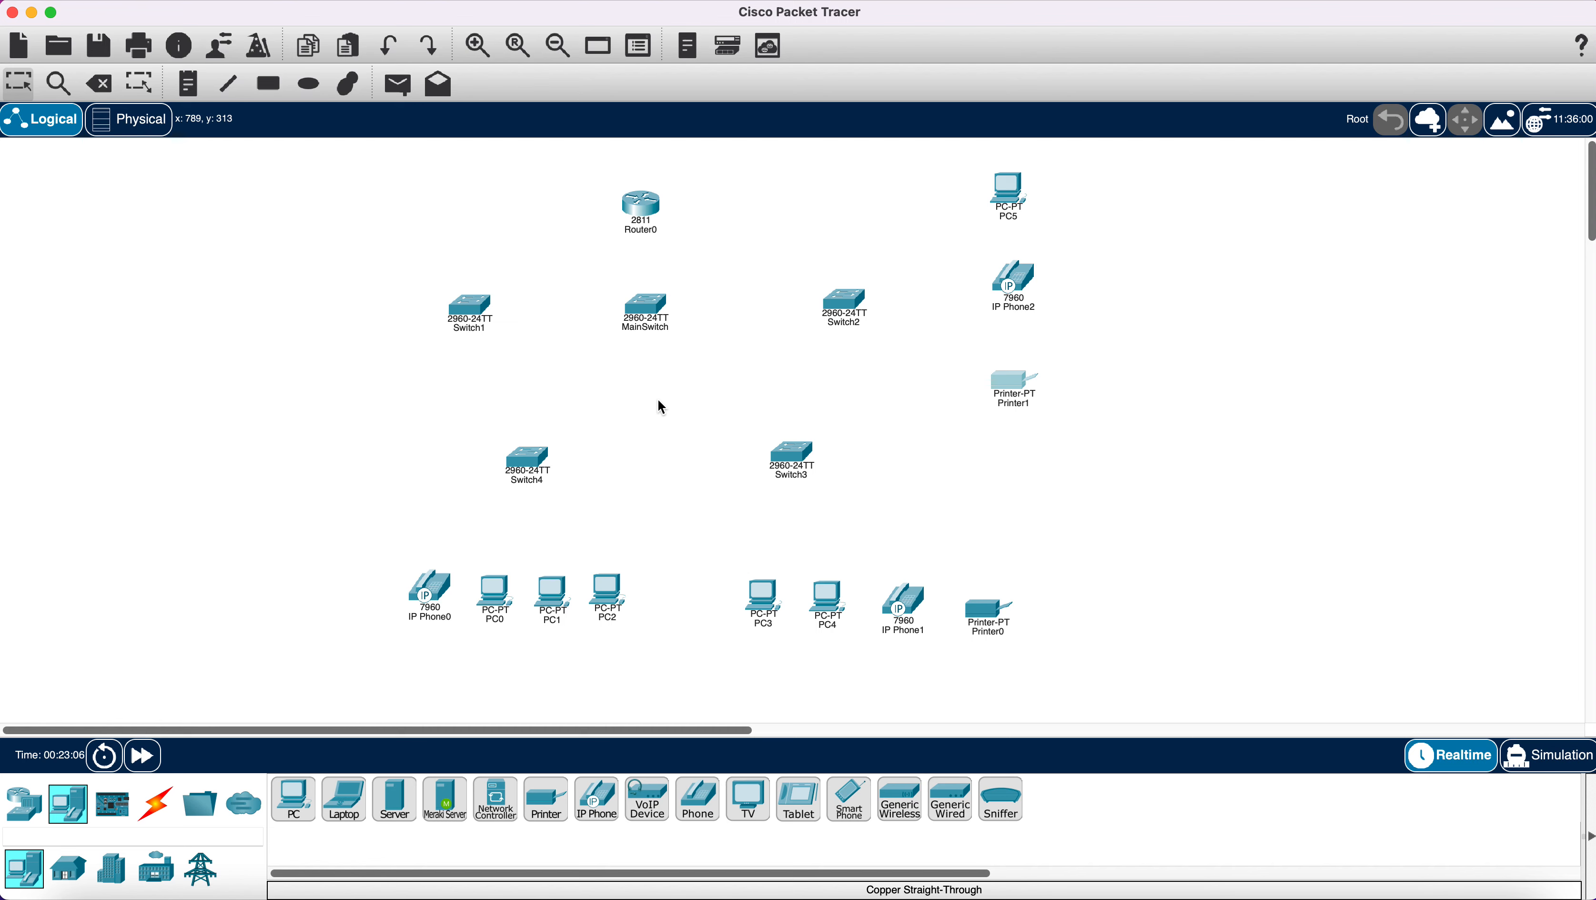
Place three servers, Server0 to Server2, down the left side of the canvas.
click(395, 810)
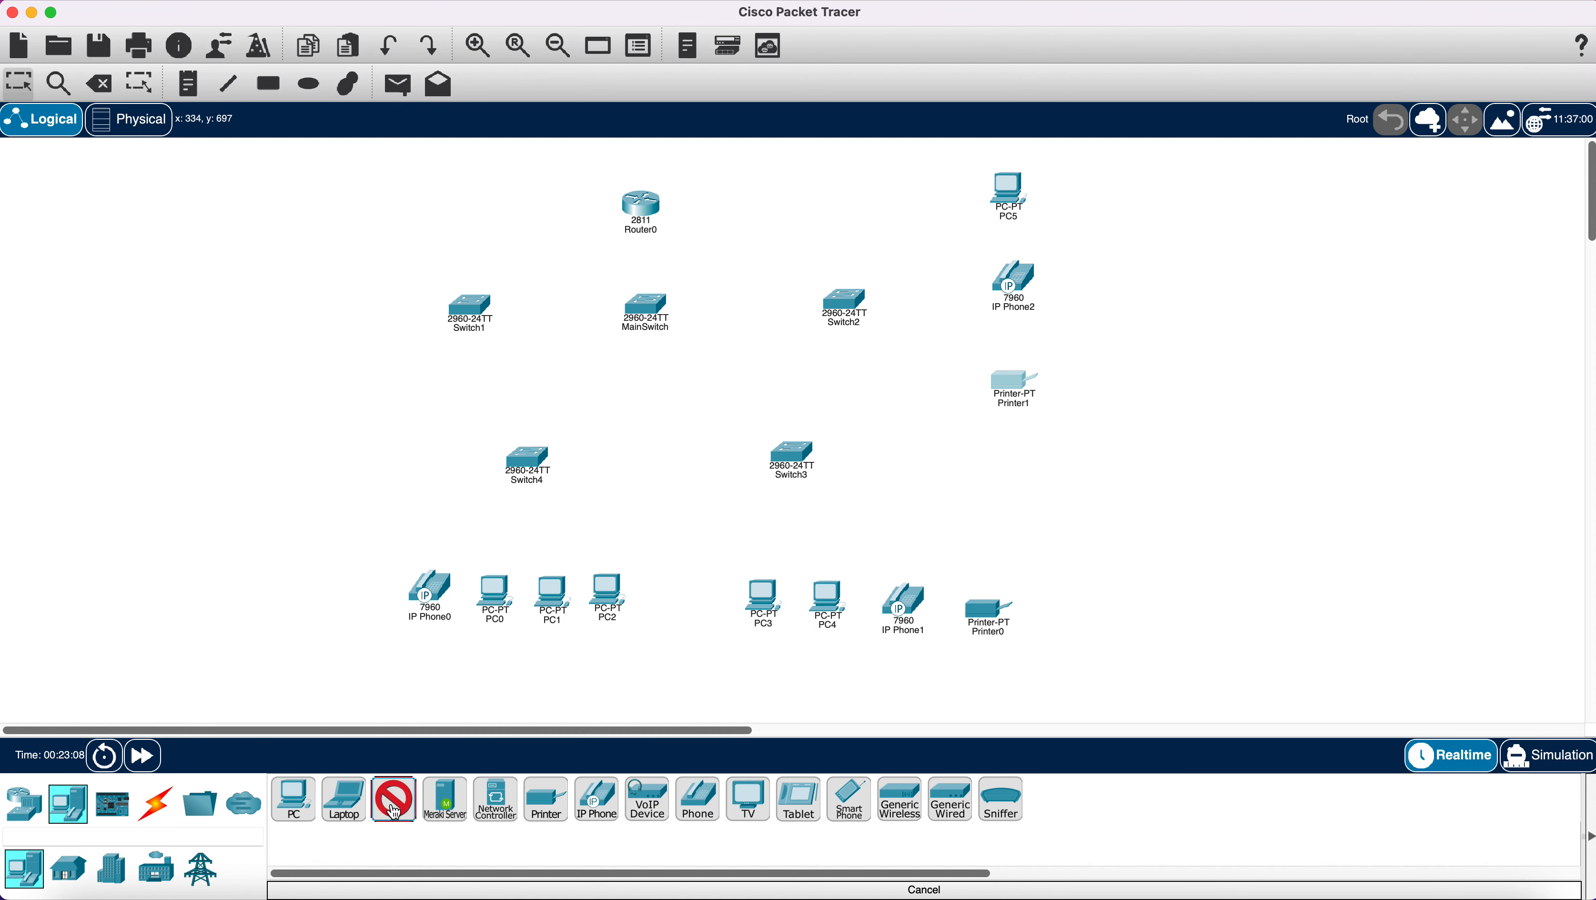
click(330, 219)
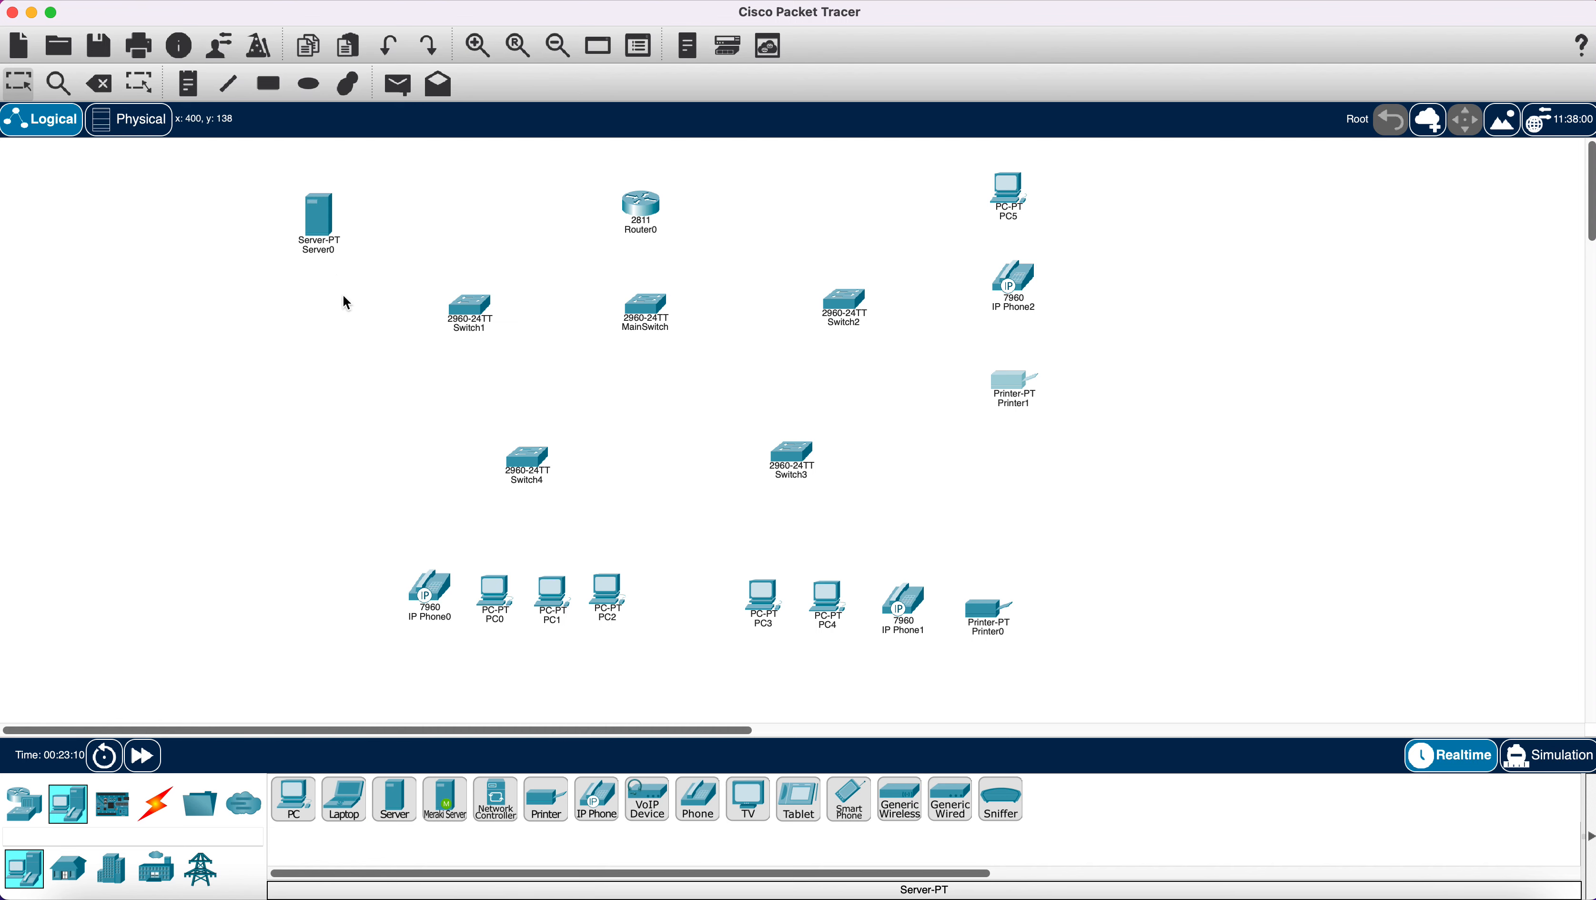
drag(395, 797, 319, 296)
drag(395, 813, 314, 410)
Align the three servers in one column and start renaming Server0.
drag(321, 337, 317, 314)
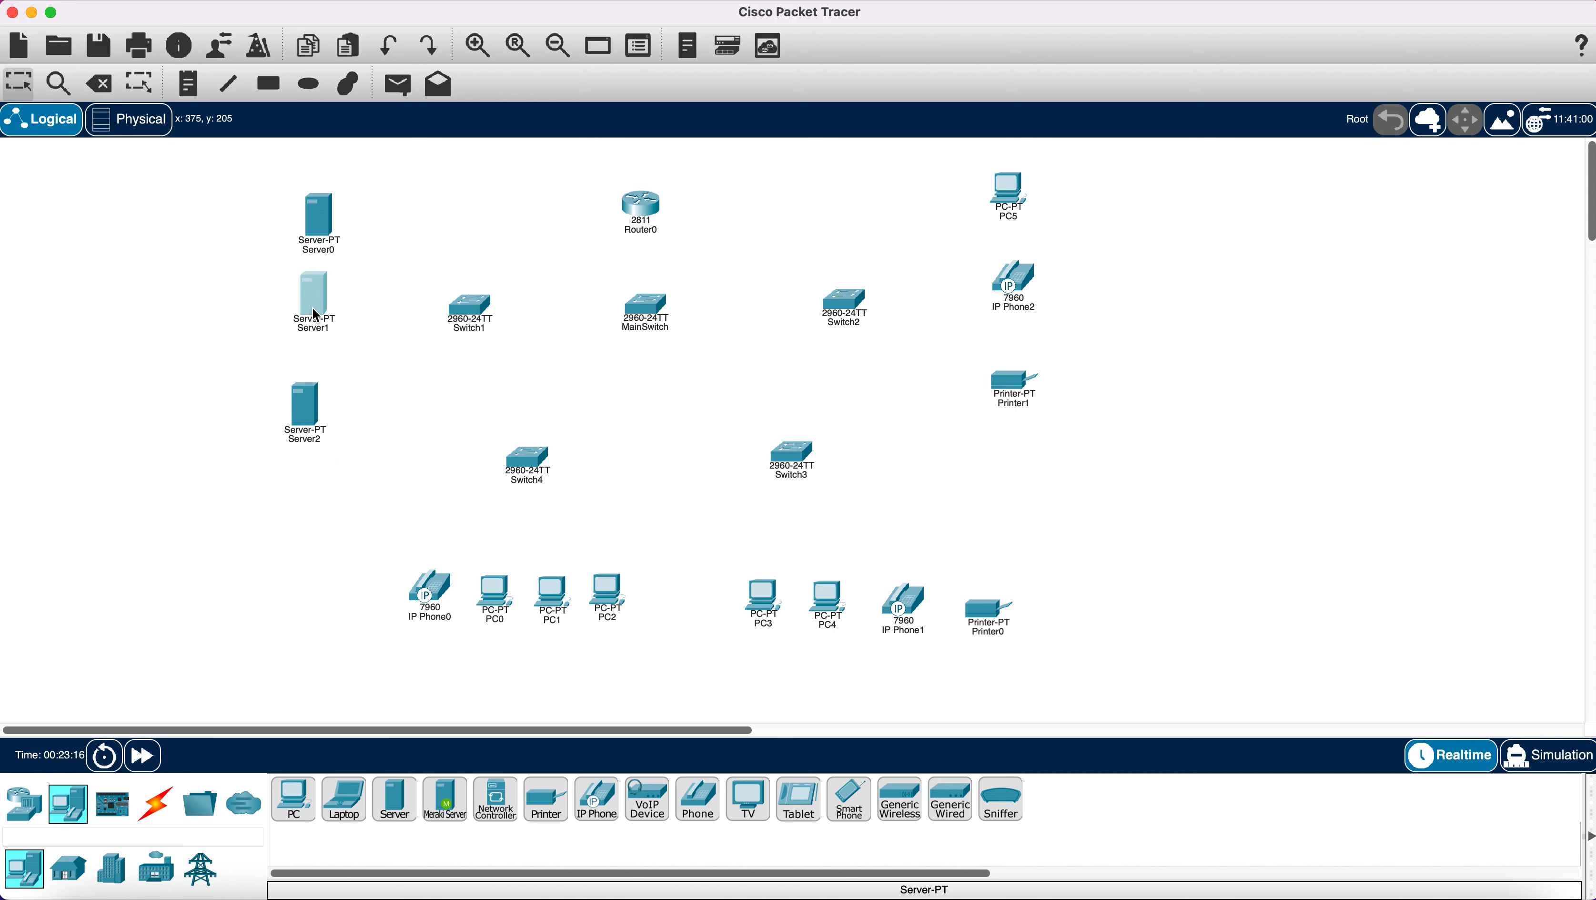
drag(307, 389, 326, 391)
drag(318, 313, 326, 325)
click(327, 402)
drag(327, 402, 321, 403)
click(323, 252)
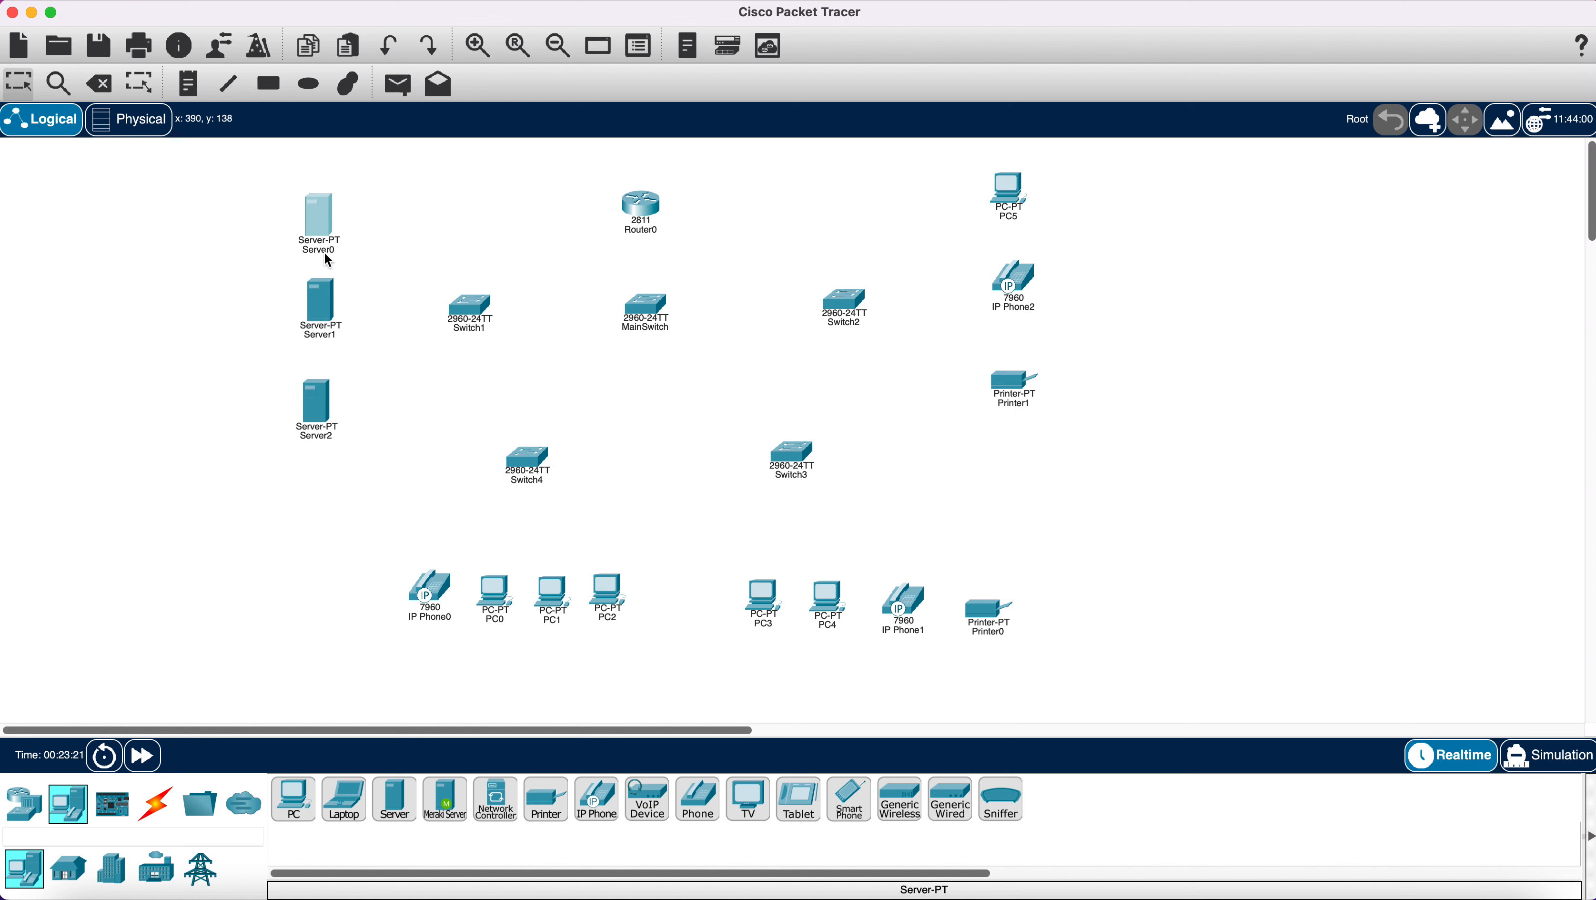
click(338, 252)
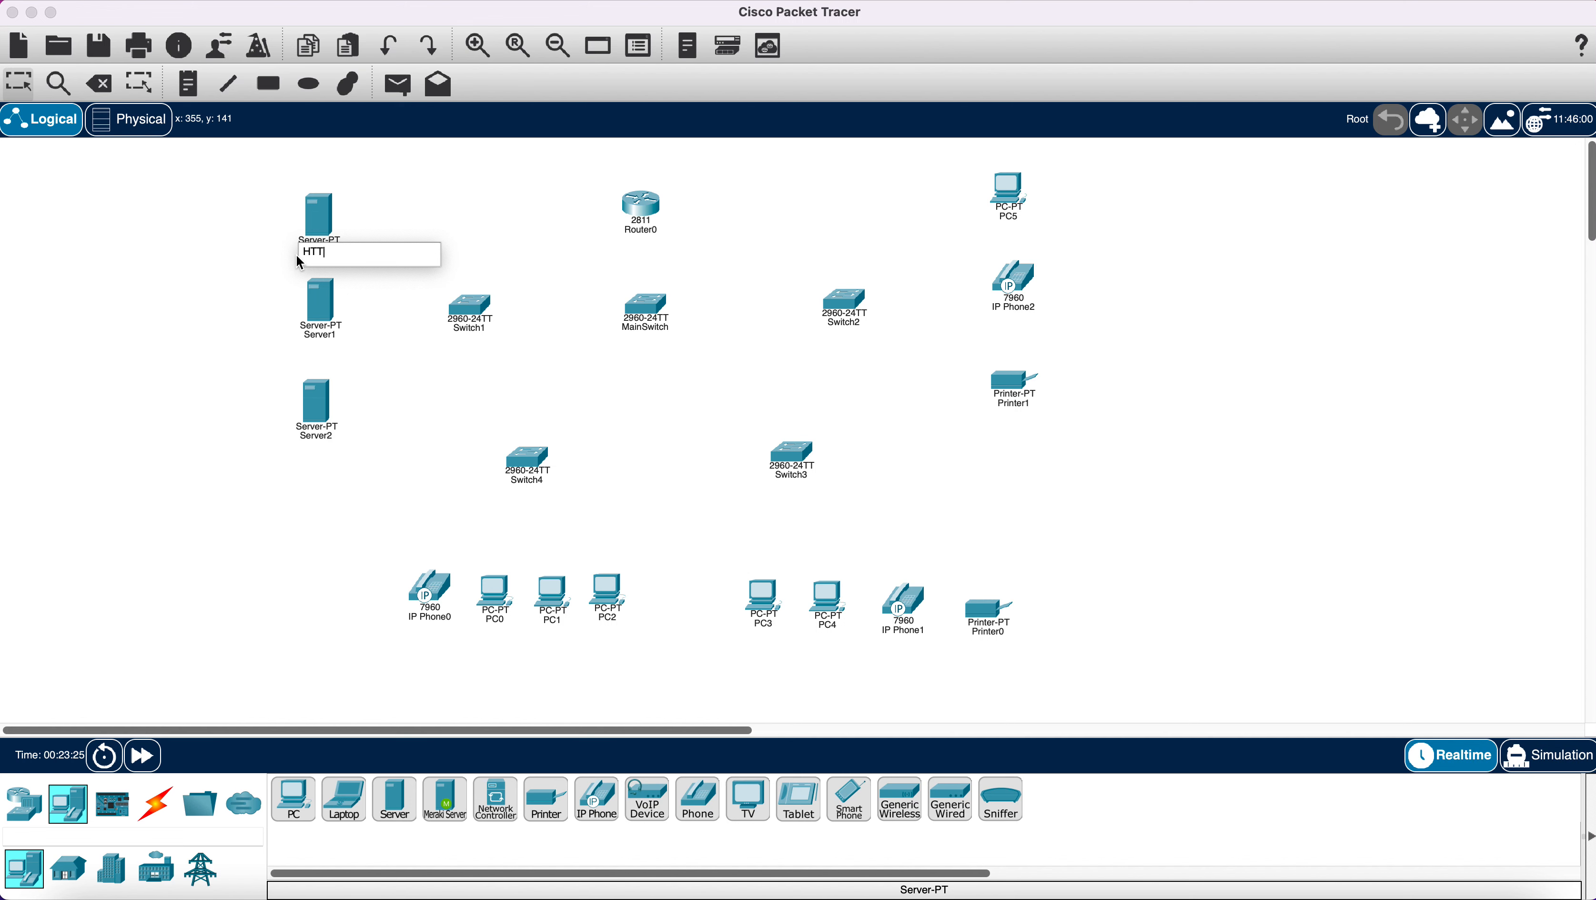
Name the servers HTTP/WEB, DNS and MAIL.
text(HTTP/WEB)
click(325, 335)
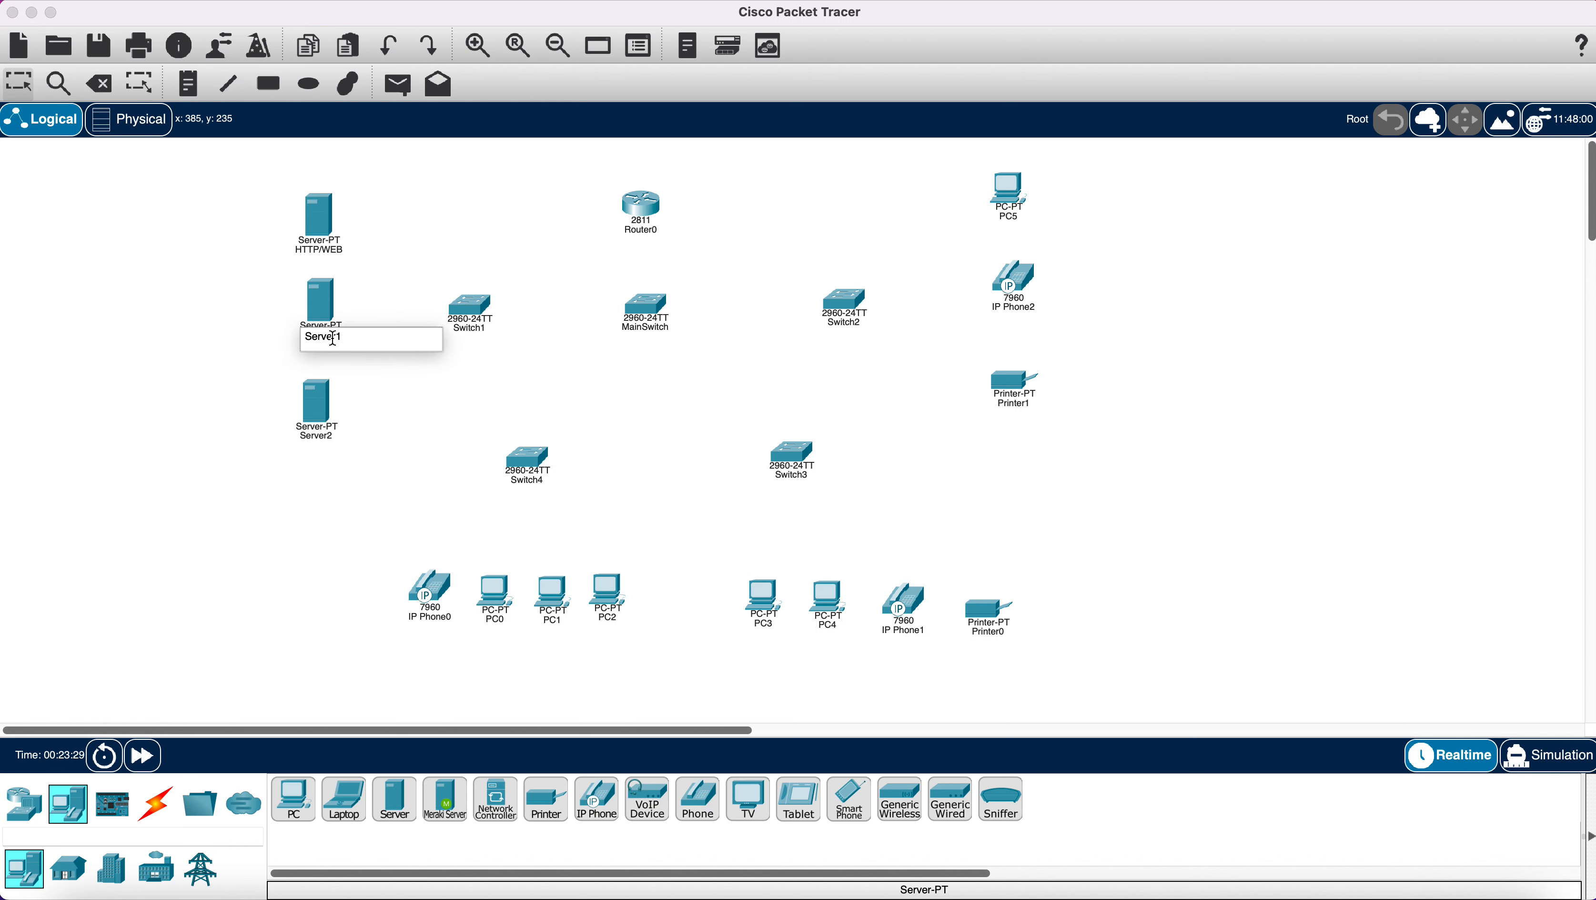
drag(345, 336, 308, 339)
text(P)
click(321, 436)
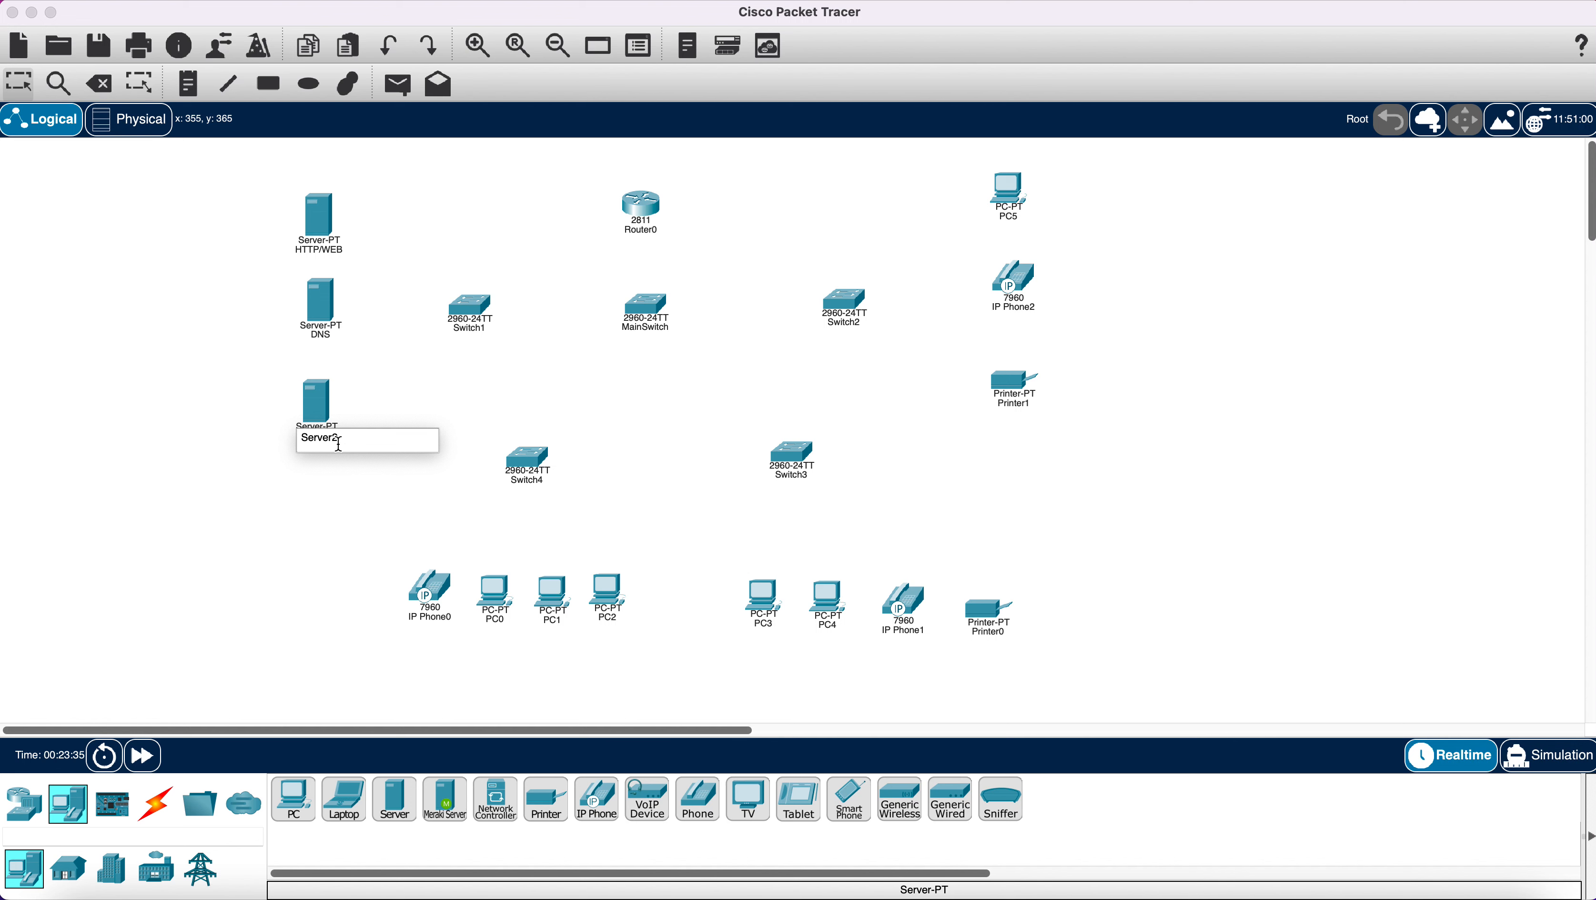
drag(349, 443, 281, 446)
click(515, 366)
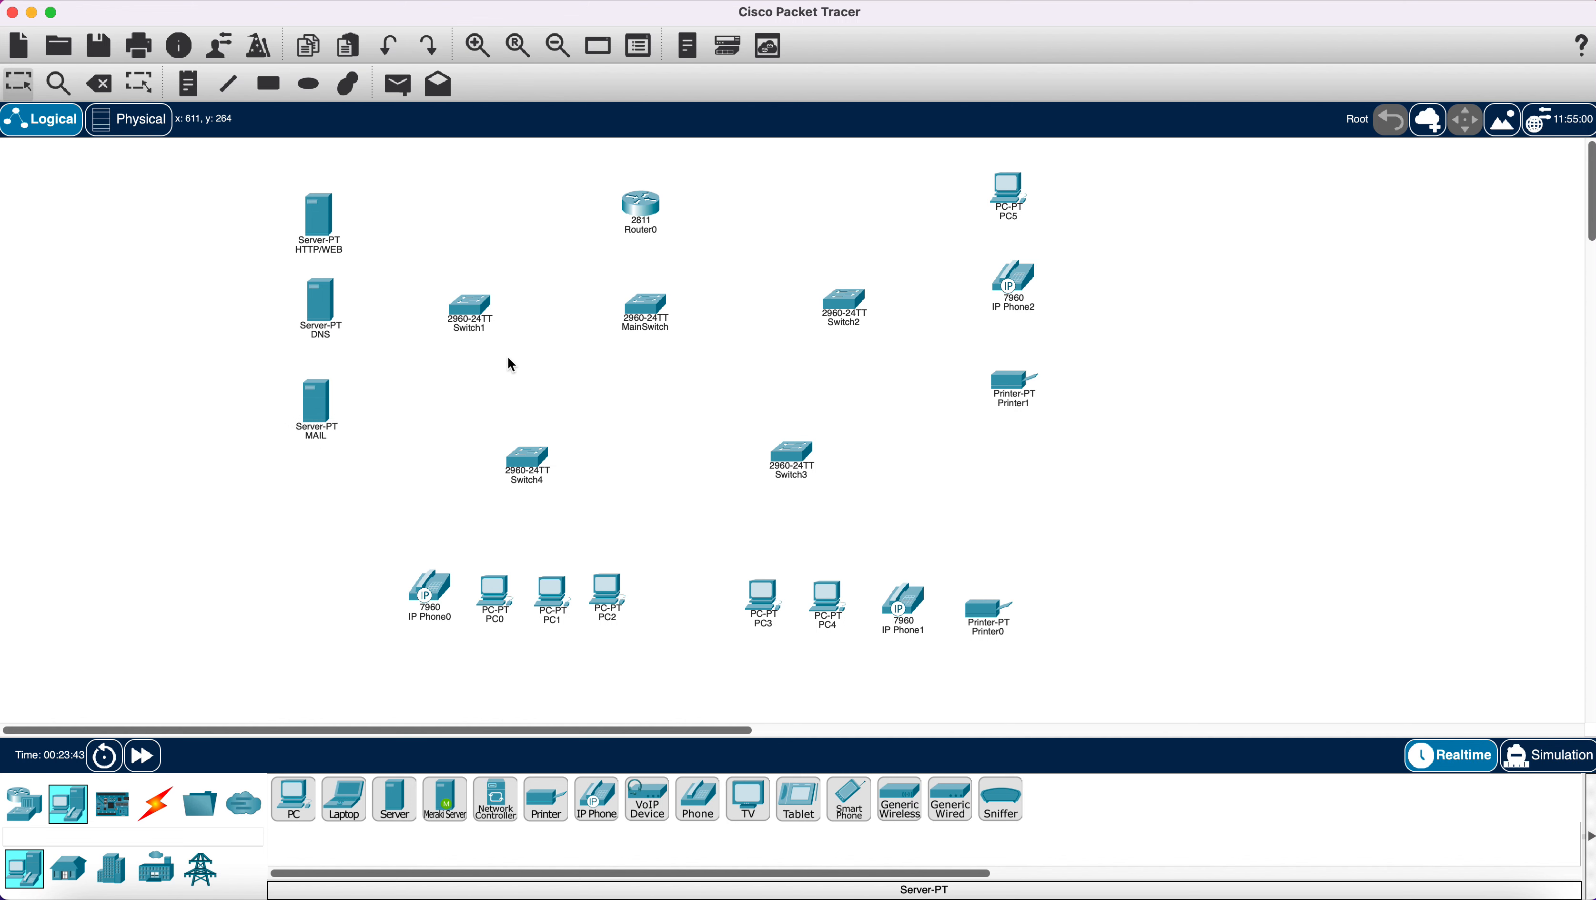
Rename Switch1 to Servers and Switch2 to Management.
click(476, 329)
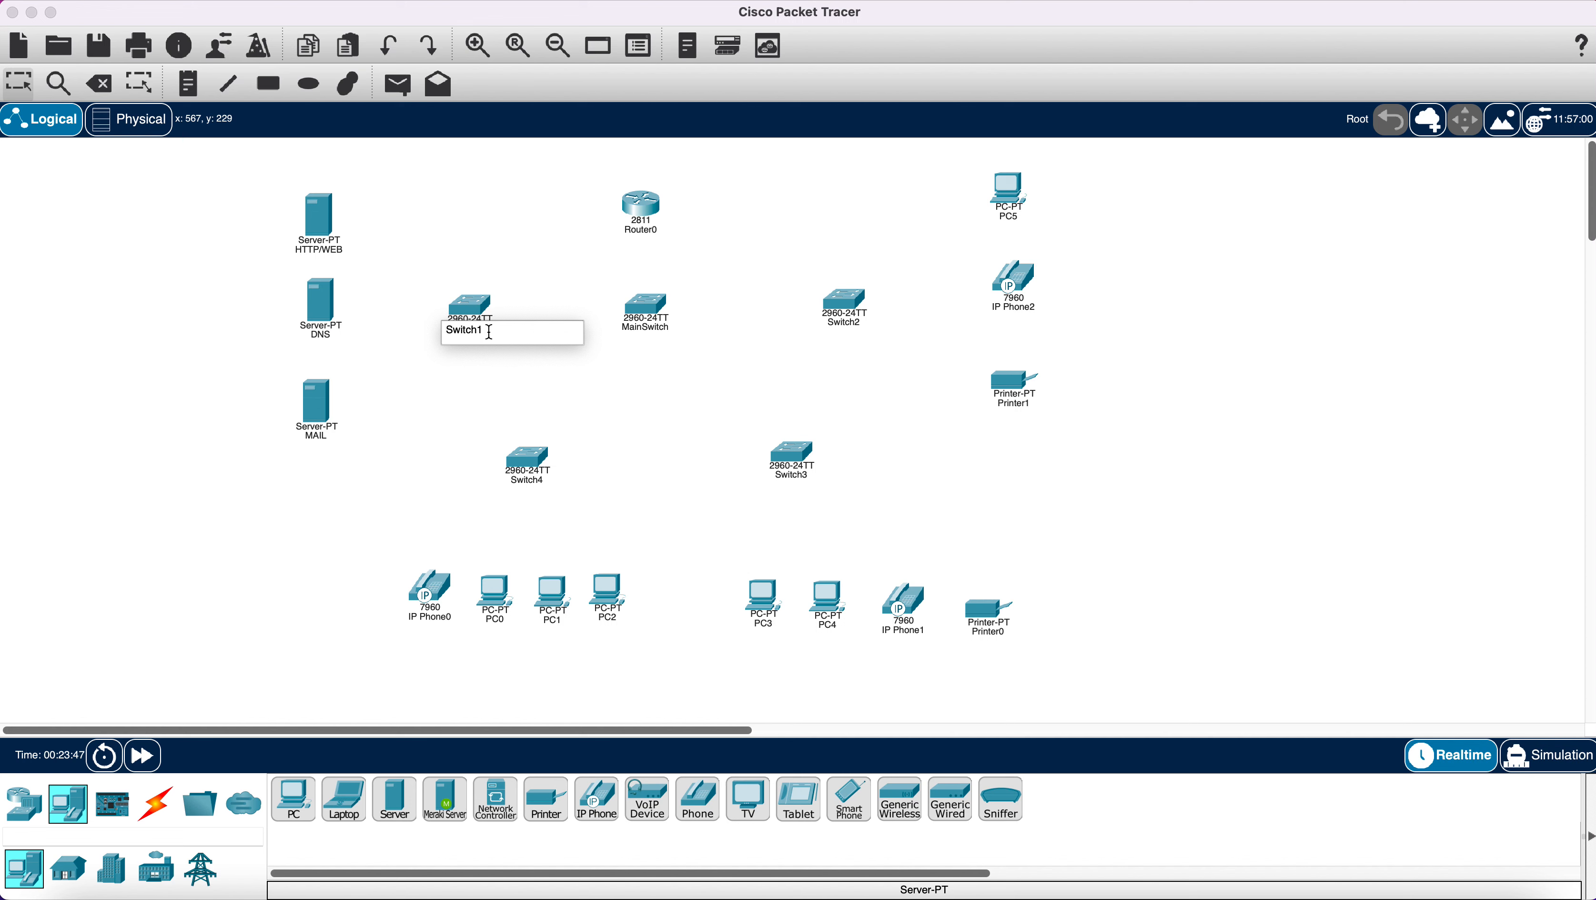
drag(481, 332, 431, 341)
text(Servers)
click(851, 324)
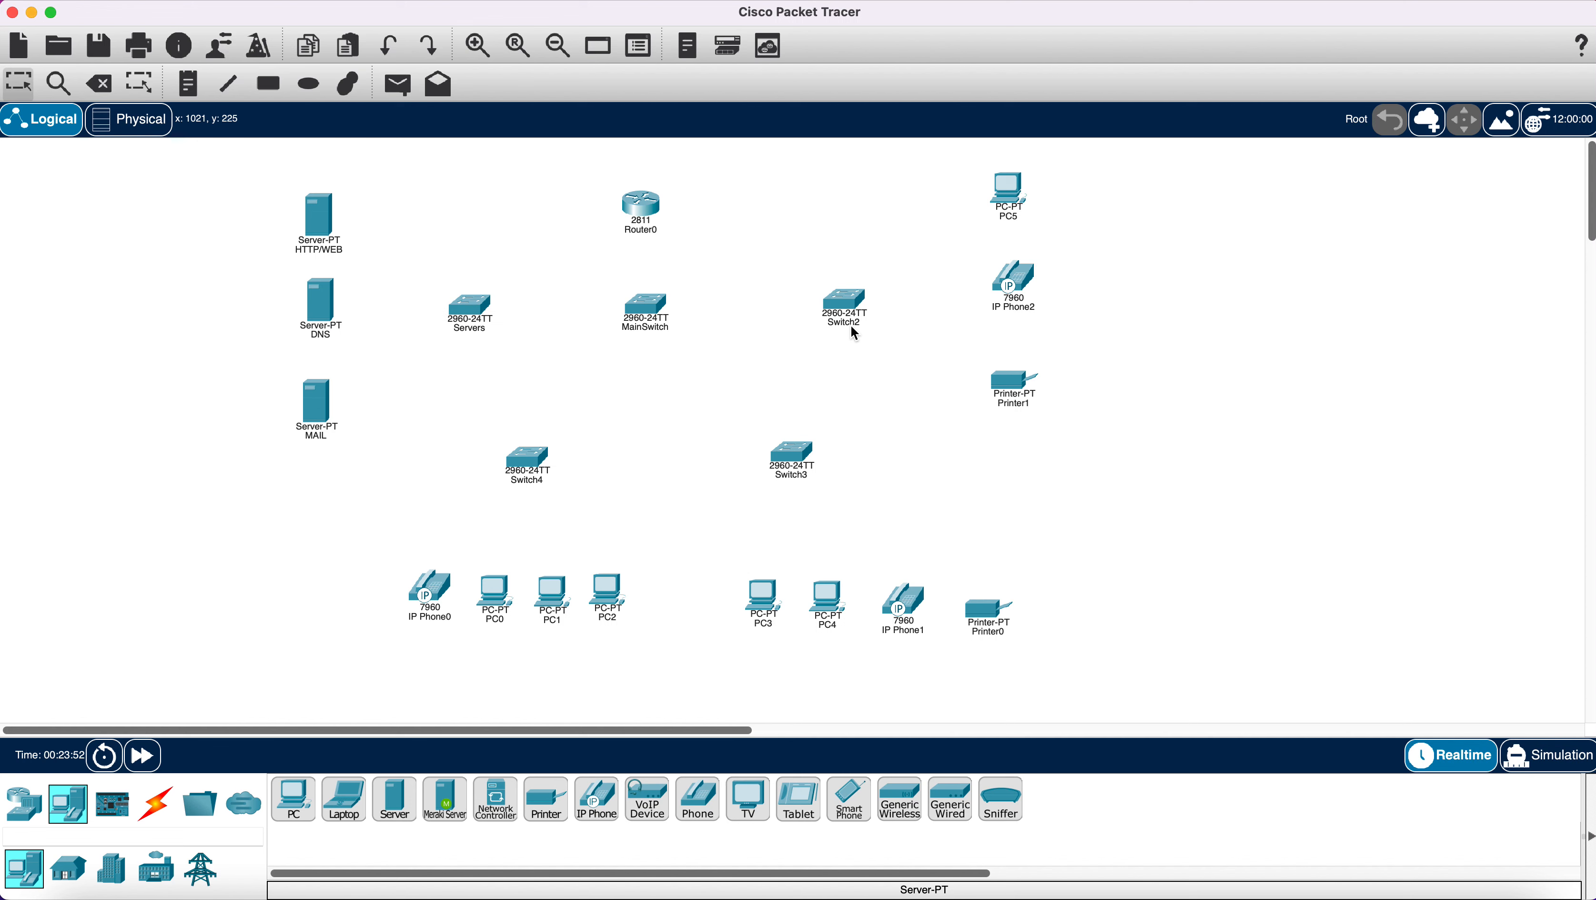
click(851, 324)
drag(867, 326, 810, 334)
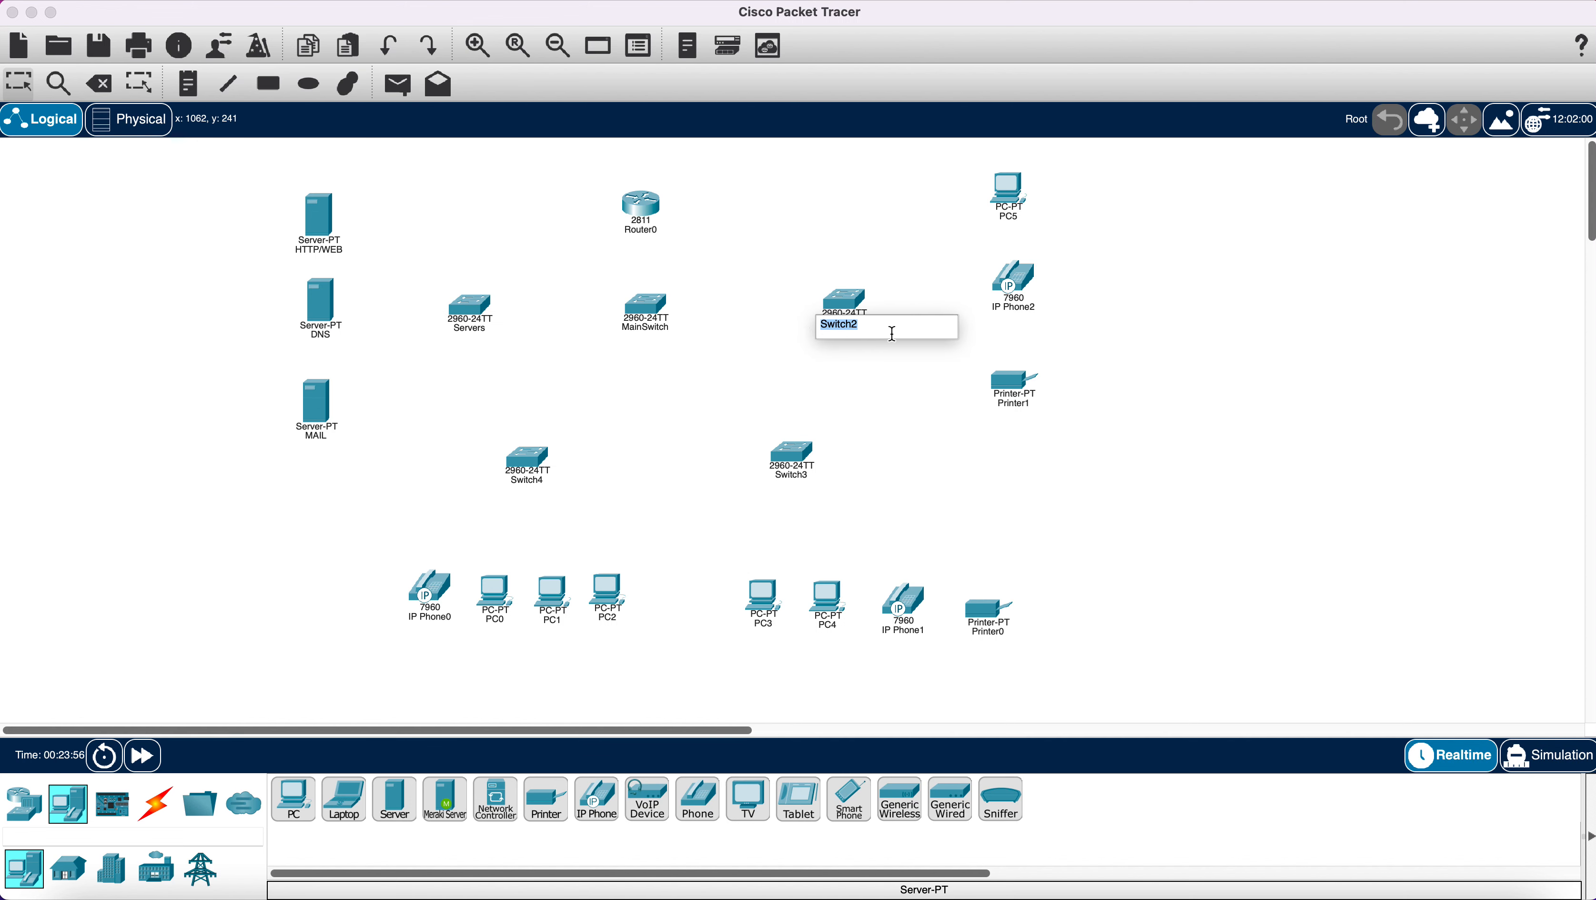
text(Management)
click(532, 486)
Rename Switch4 to Production and Switch3 to Sales.
click(533, 482)
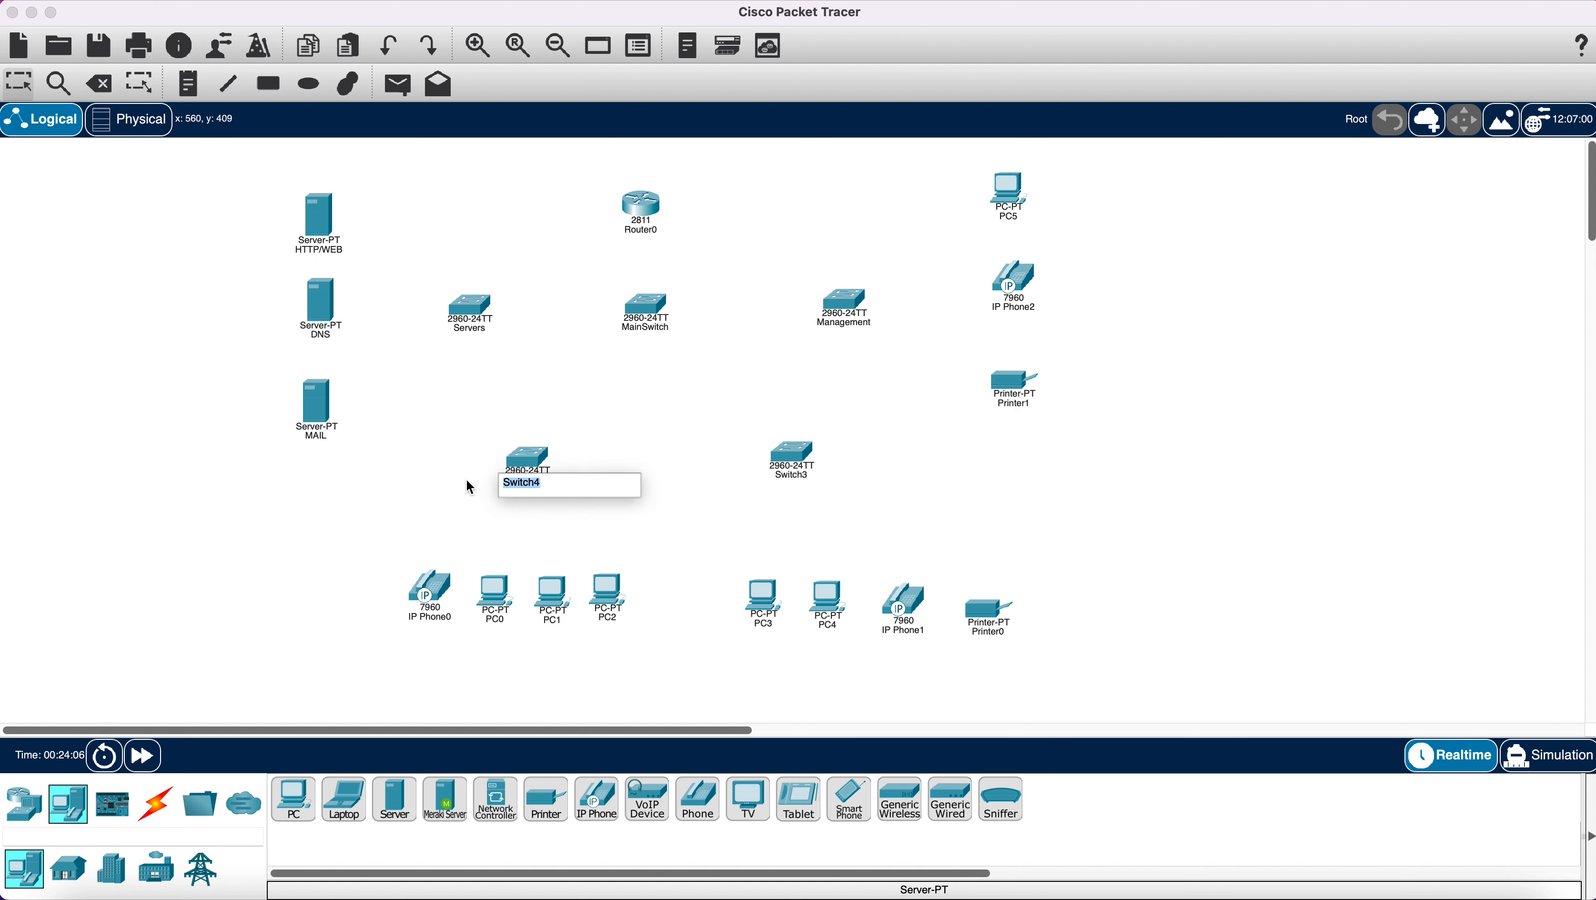
text(P)
click(808, 477)
click(808, 477)
drag(809, 477, 771, 478)
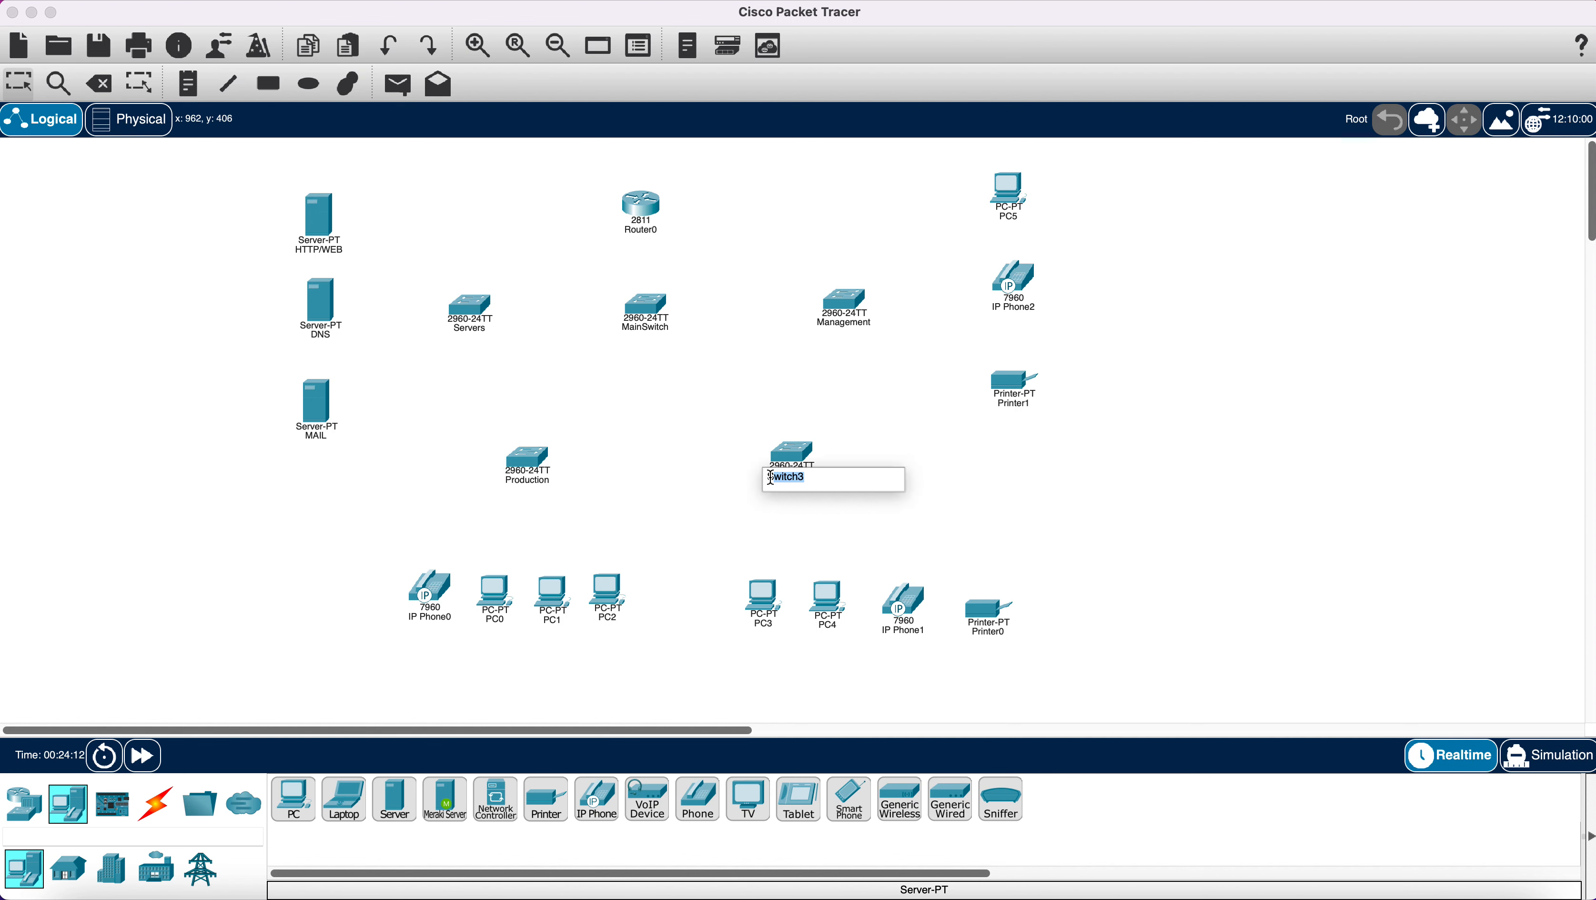
text(Sa)
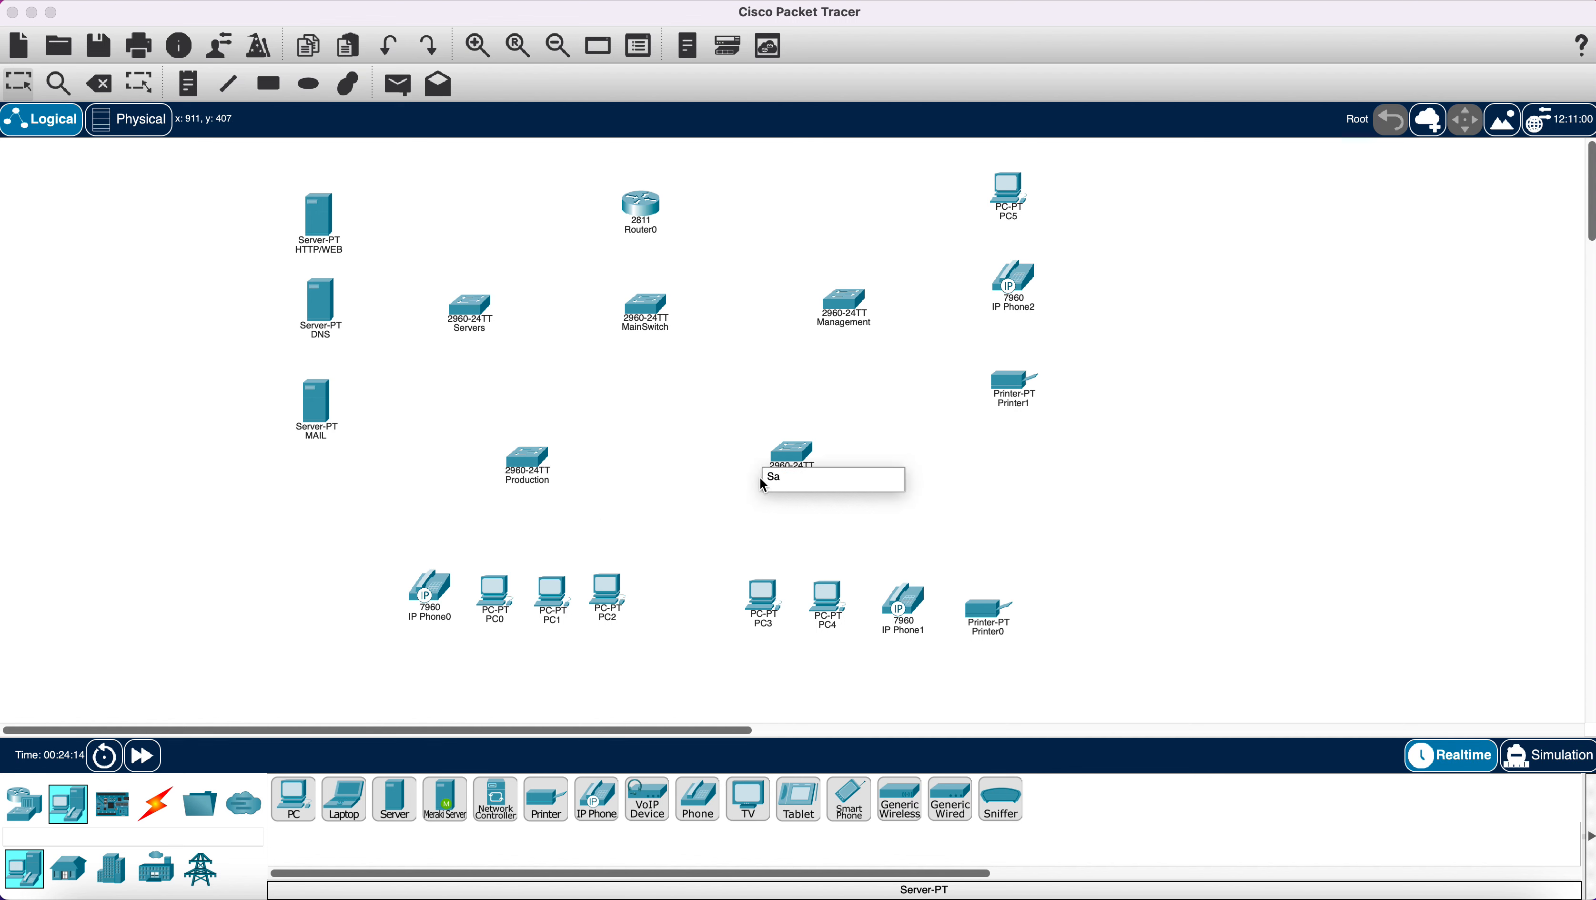
text(les)
key(Return)
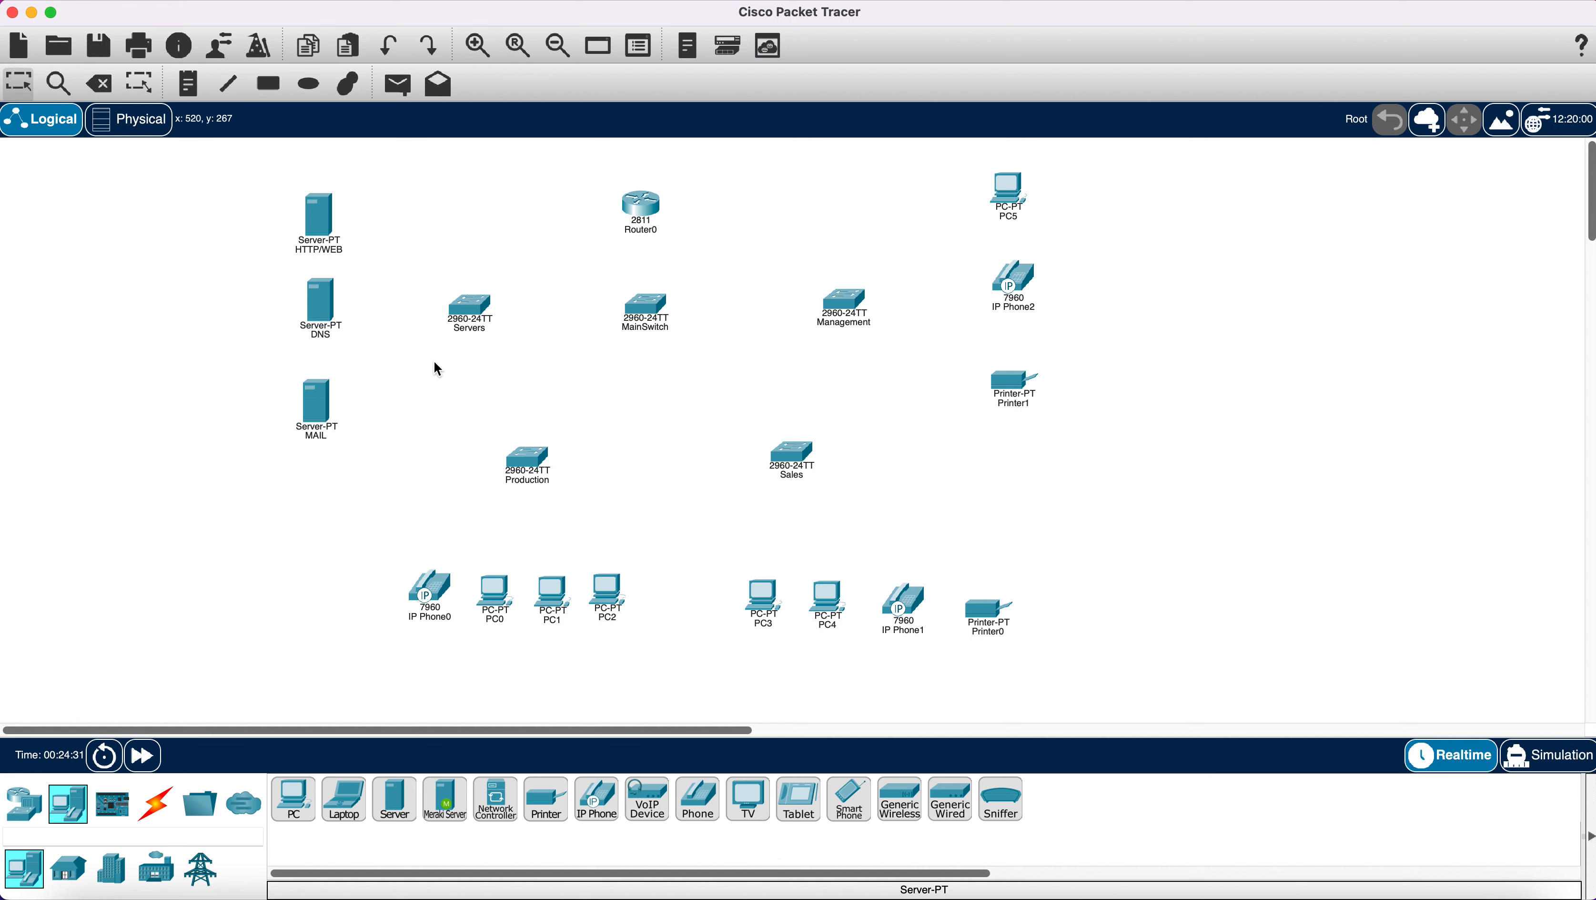
Link Router0 to MainSwitch FastEthernet0/1 with a copper straight-through cable, aligning MainSwitch underneath.
click(156, 806)
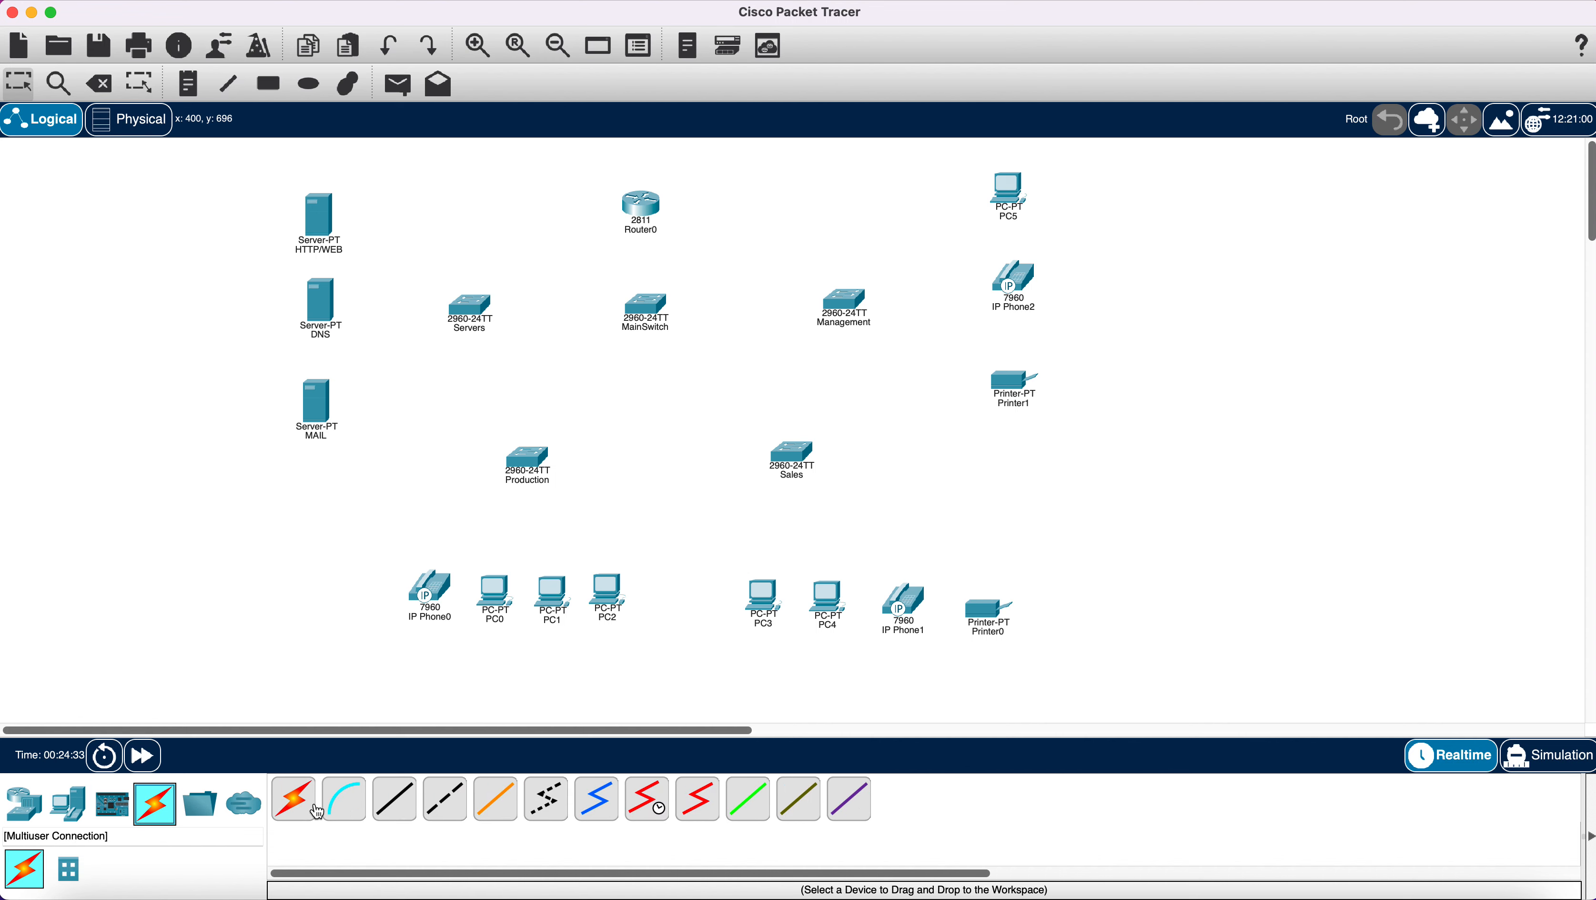
click(394, 799)
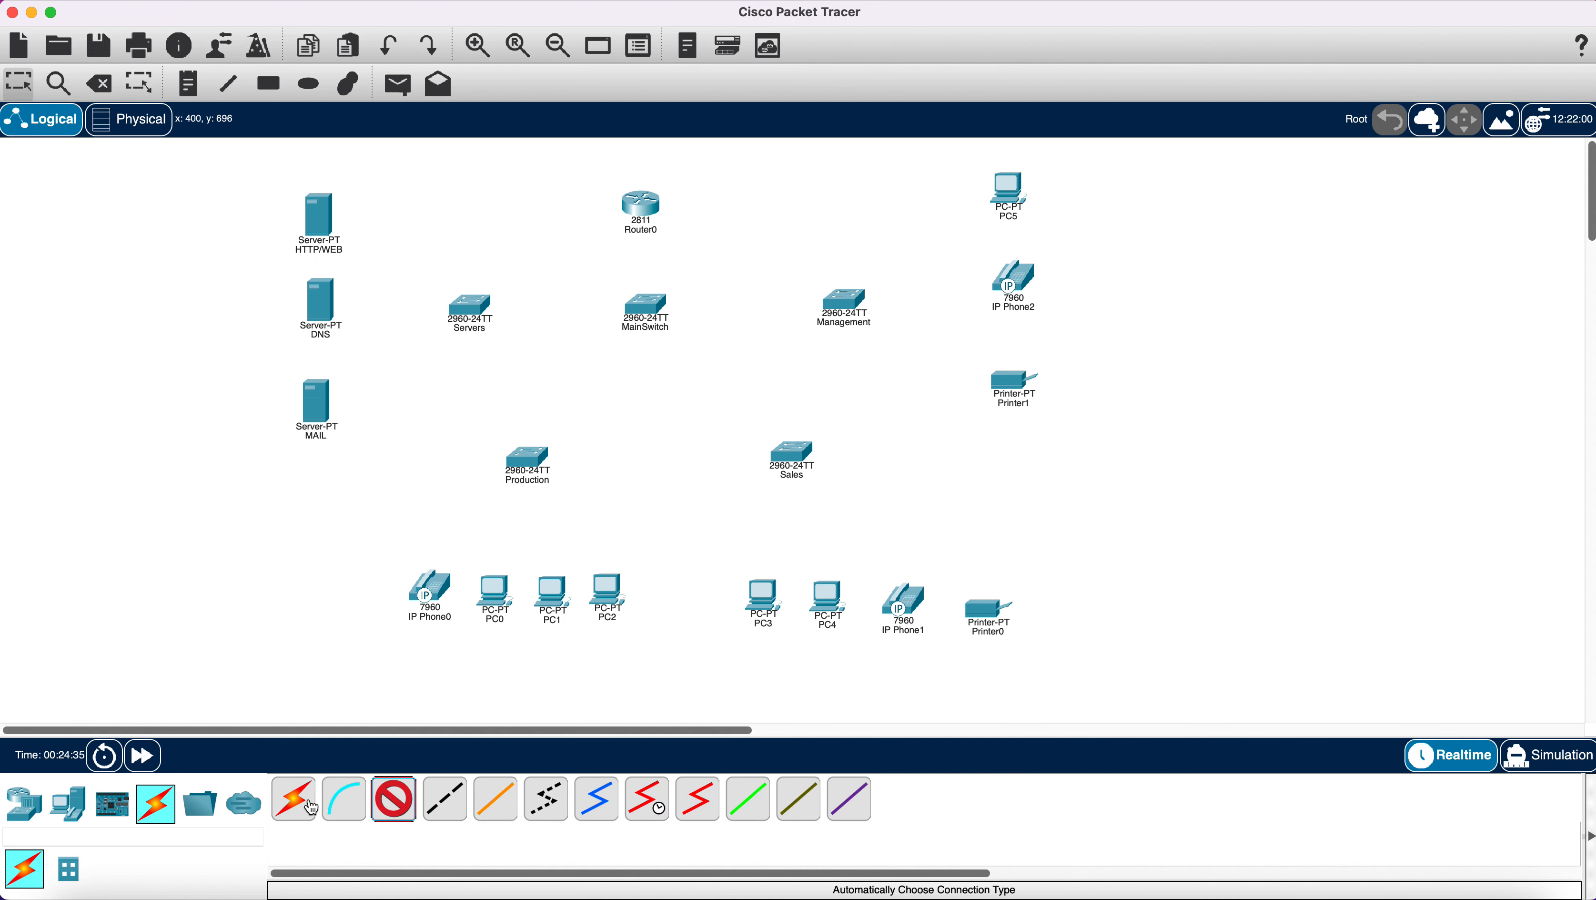
click(644, 212)
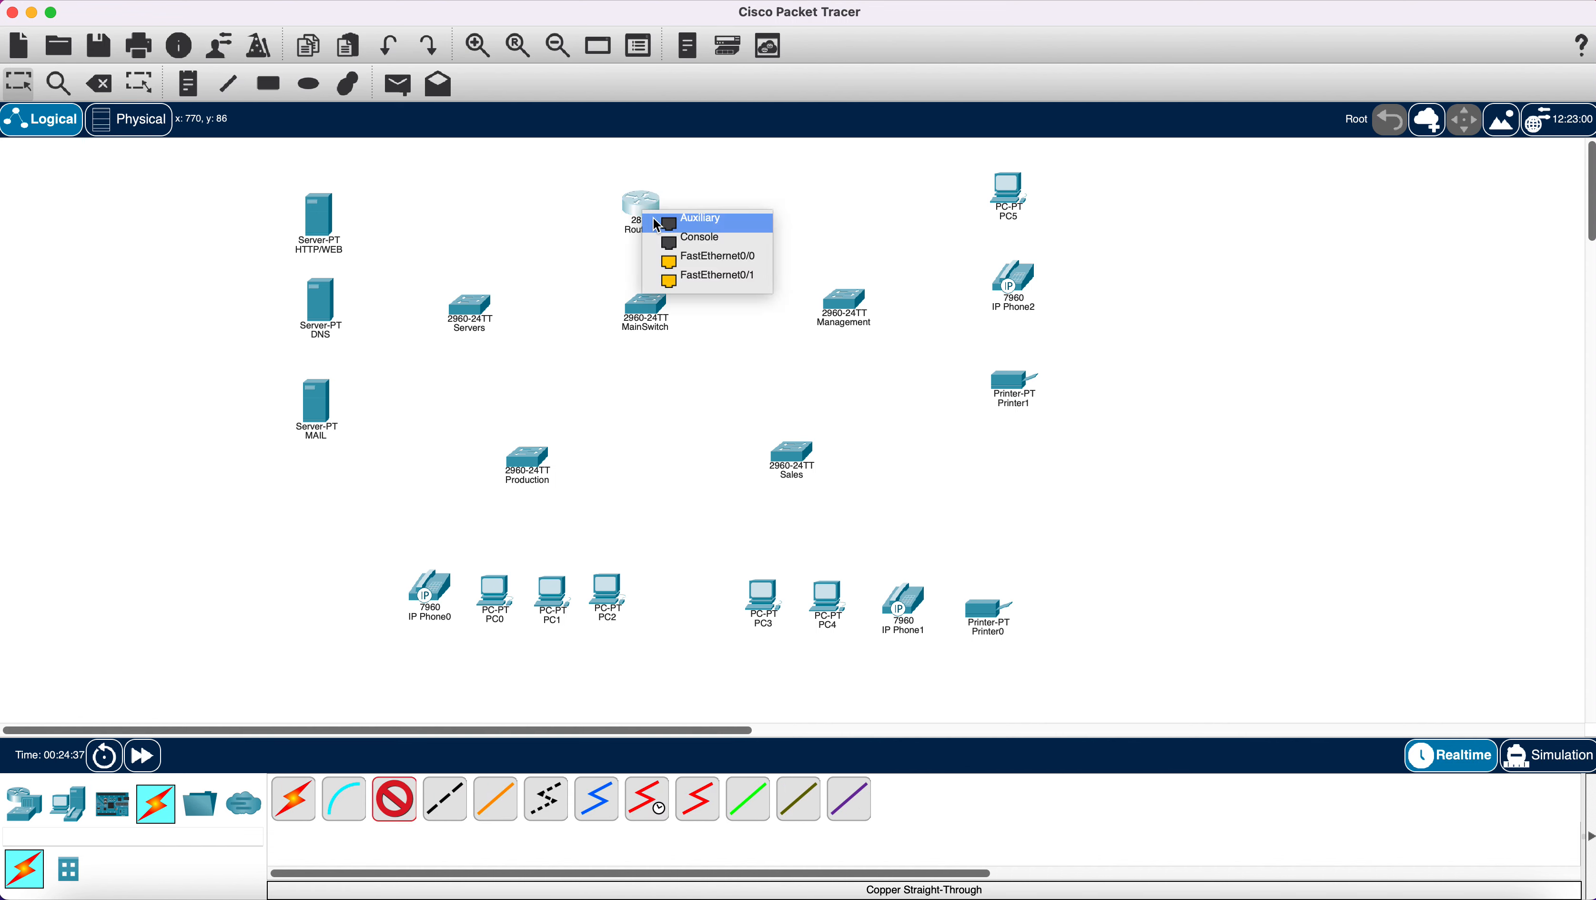
click(714, 258)
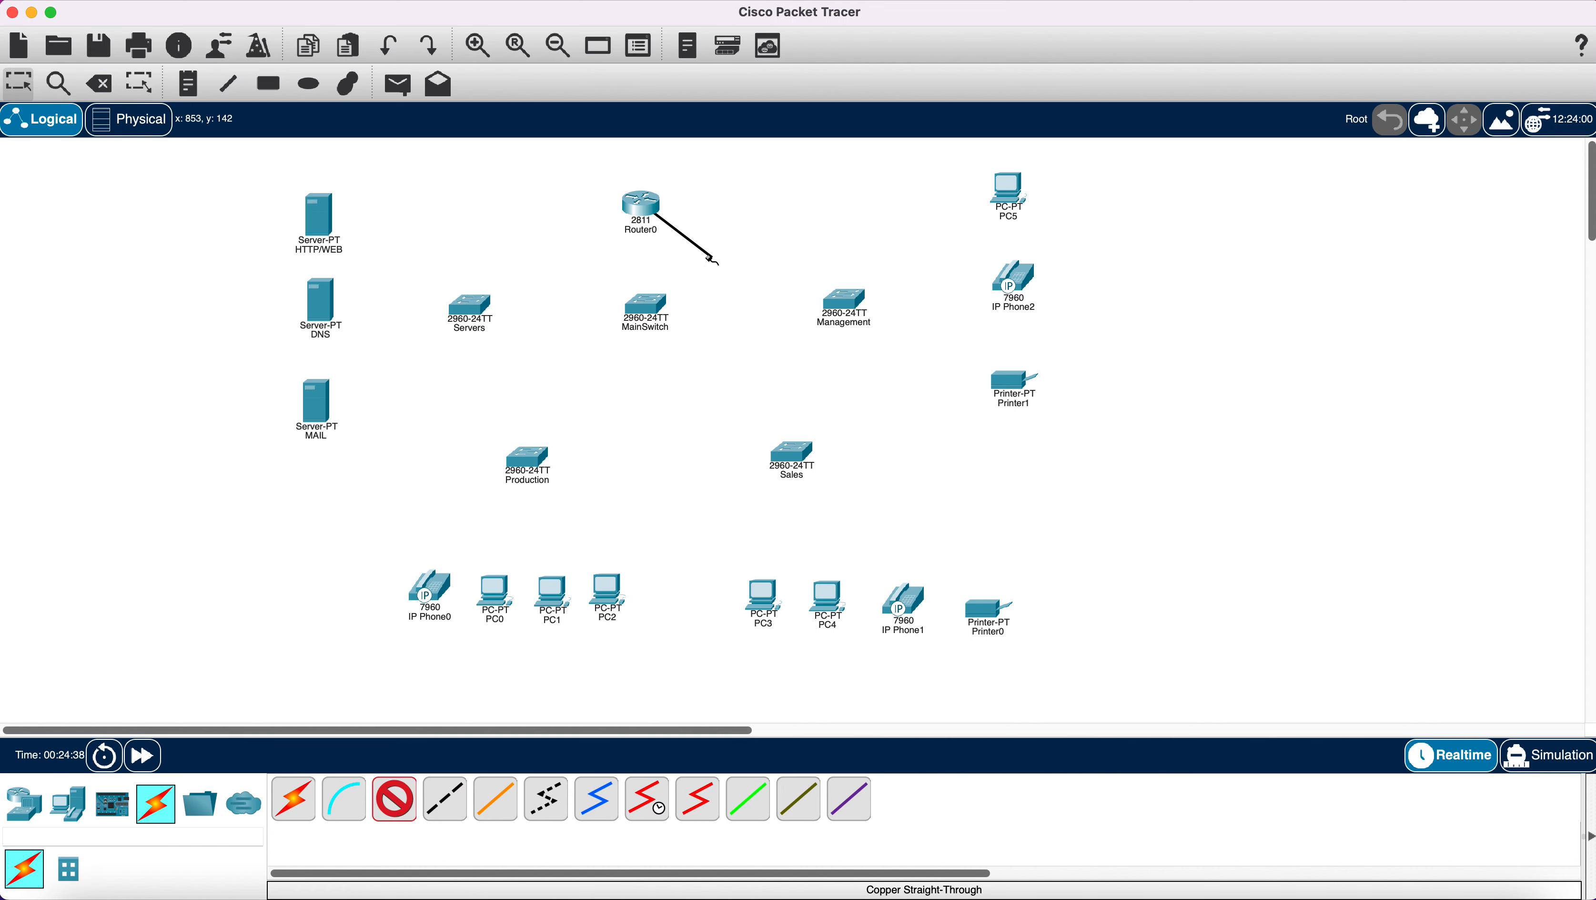
click(647, 299)
click(726, 338)
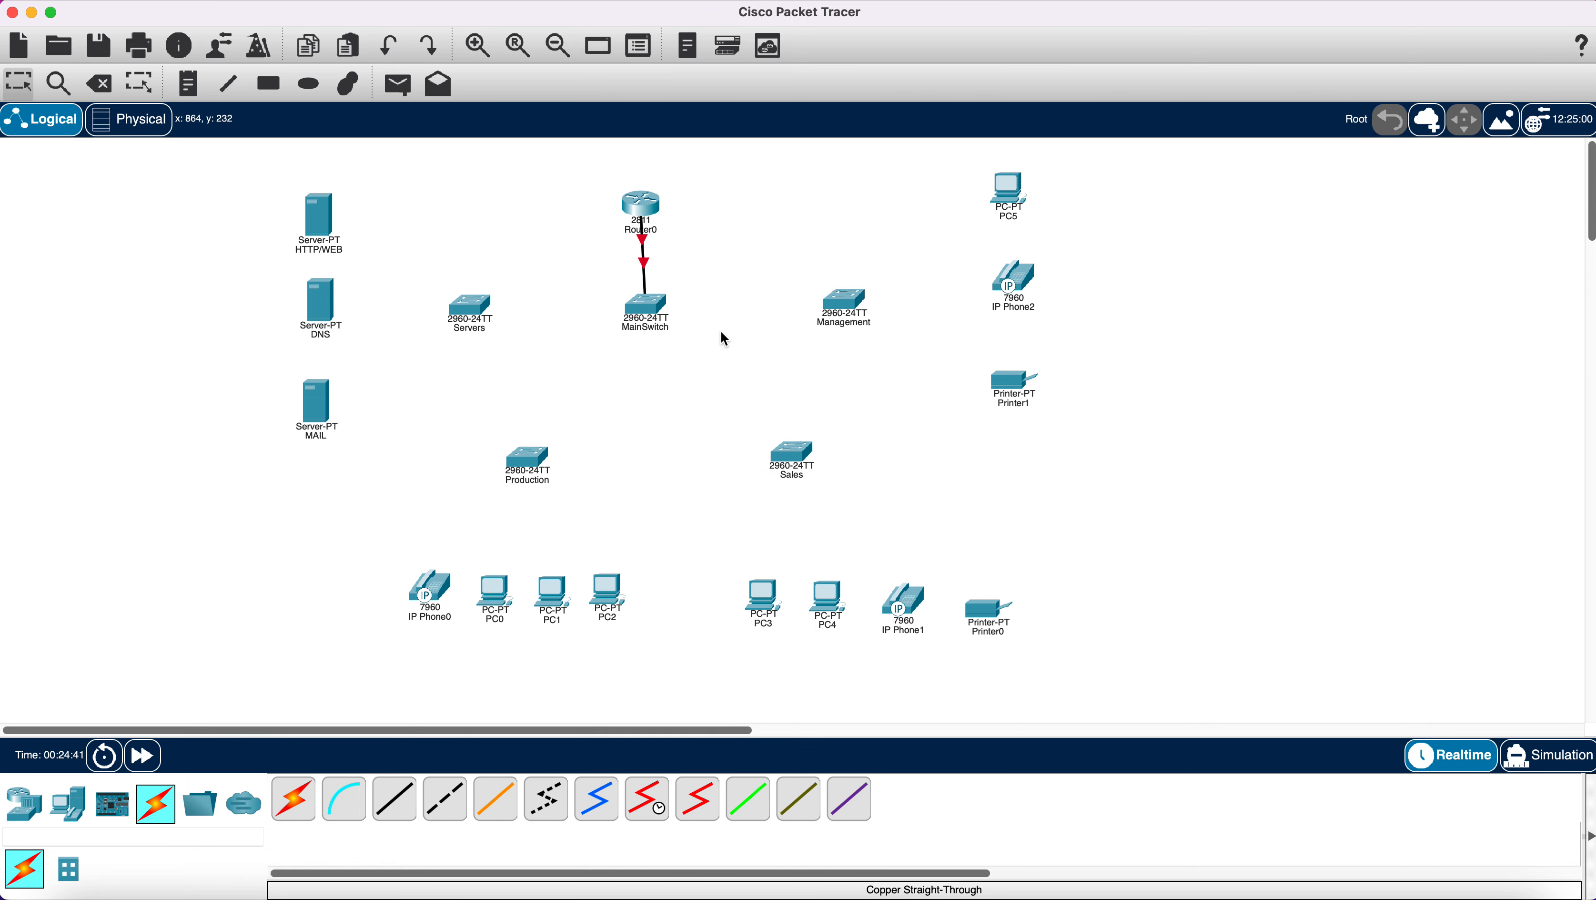
drag(651, 305, 648, 305)
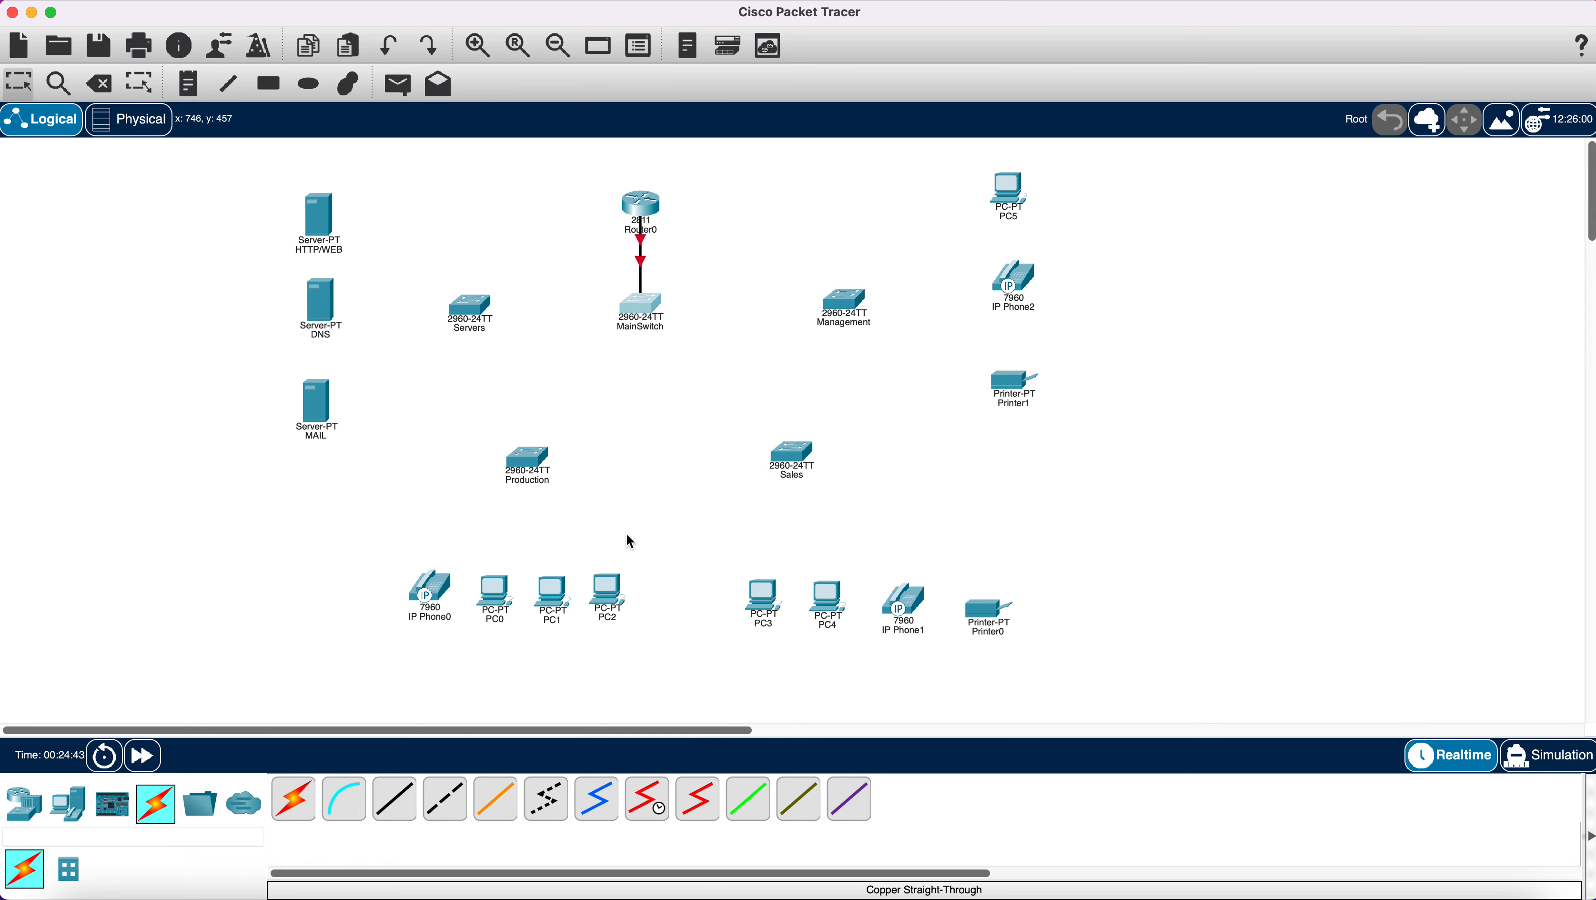
Cable MainSwitch FastEthernet0/2 to the Management switch's FastEthernet0/1.
click(399, 798)
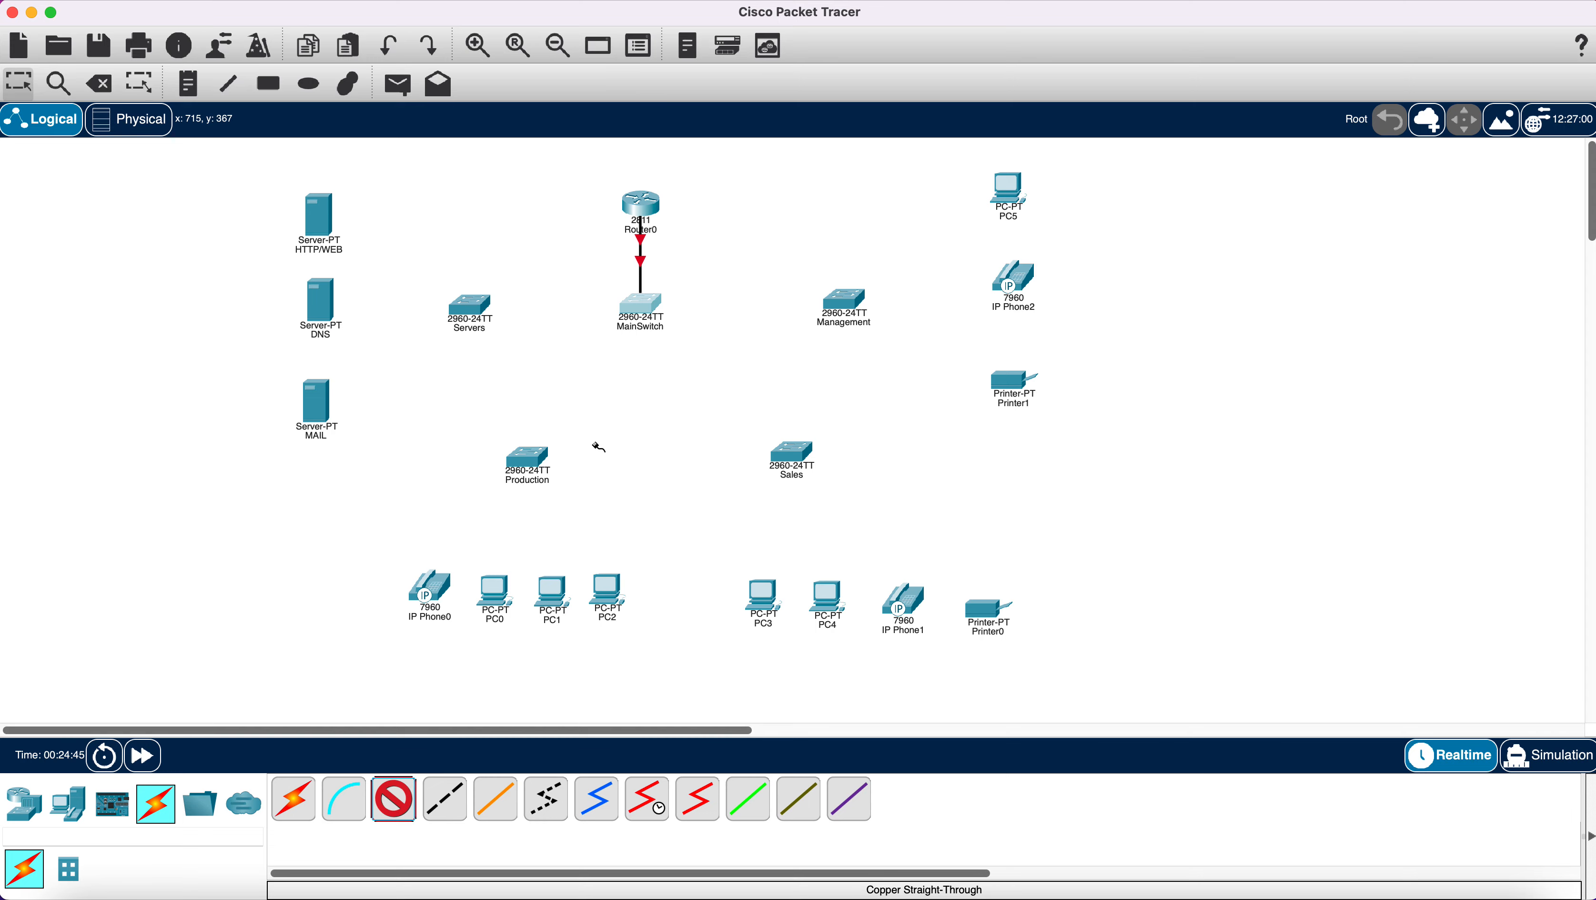
click(653, 307)
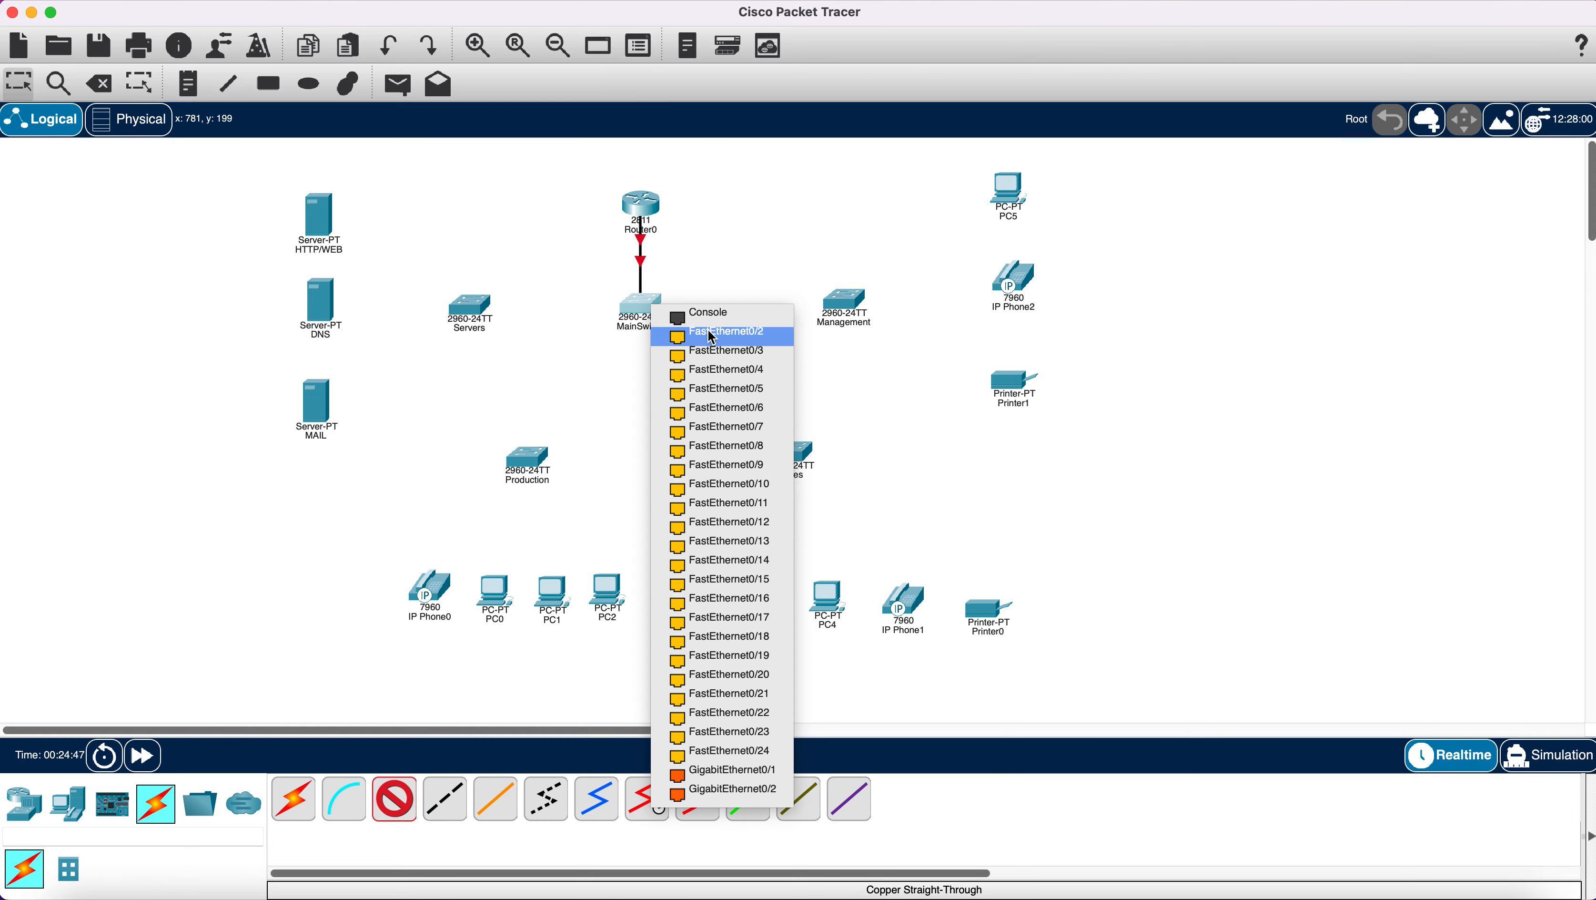
click(740, 331)
click(846, 299)
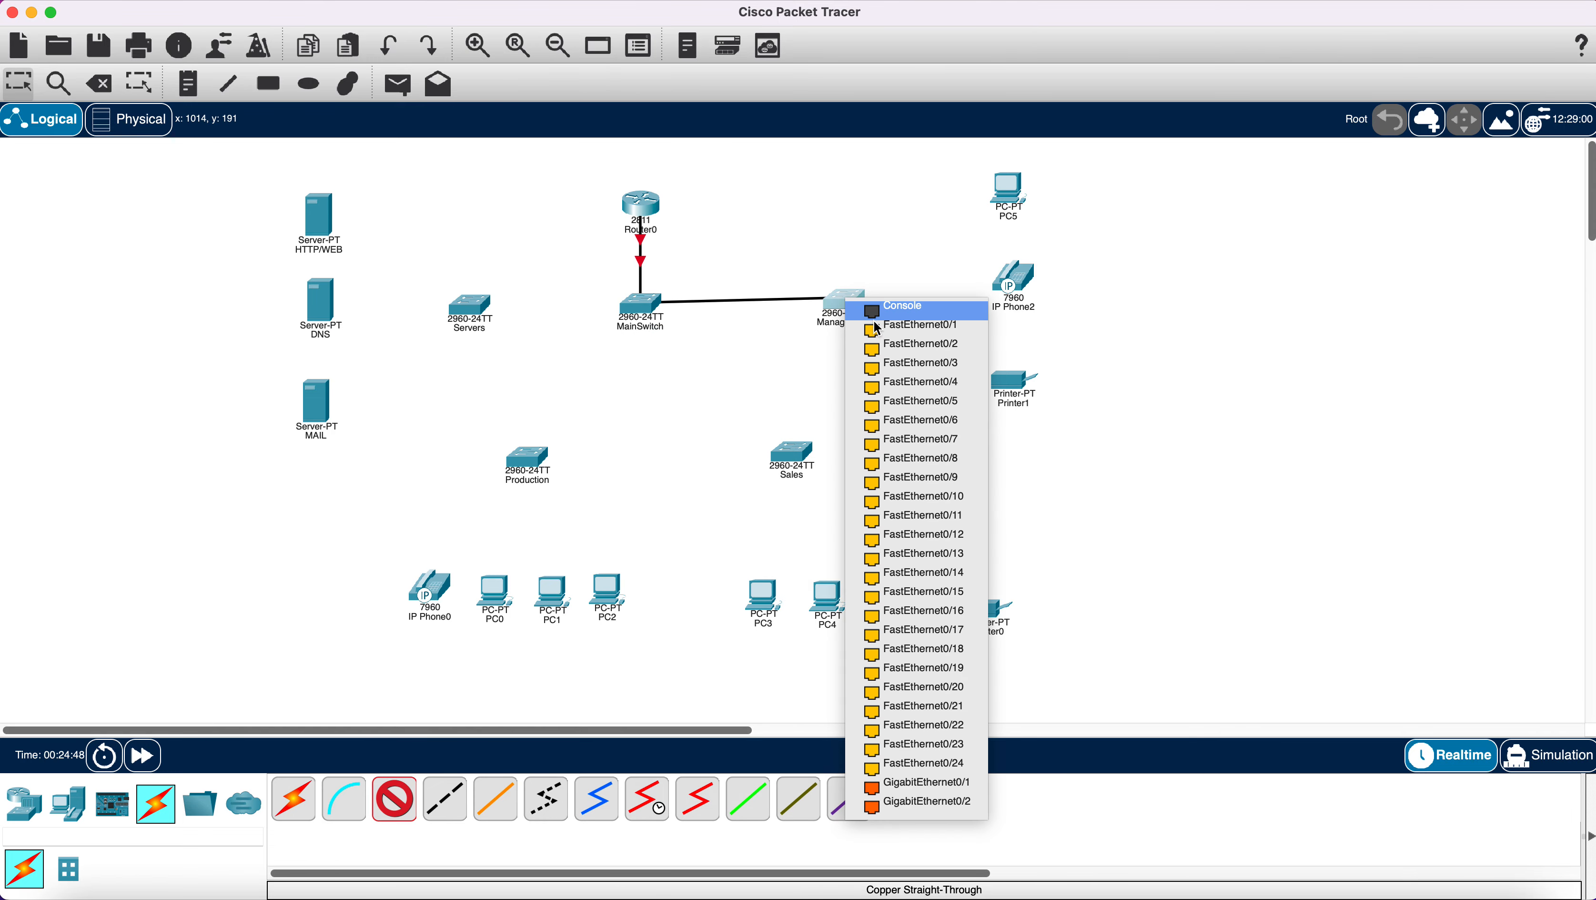
click(886, 332)
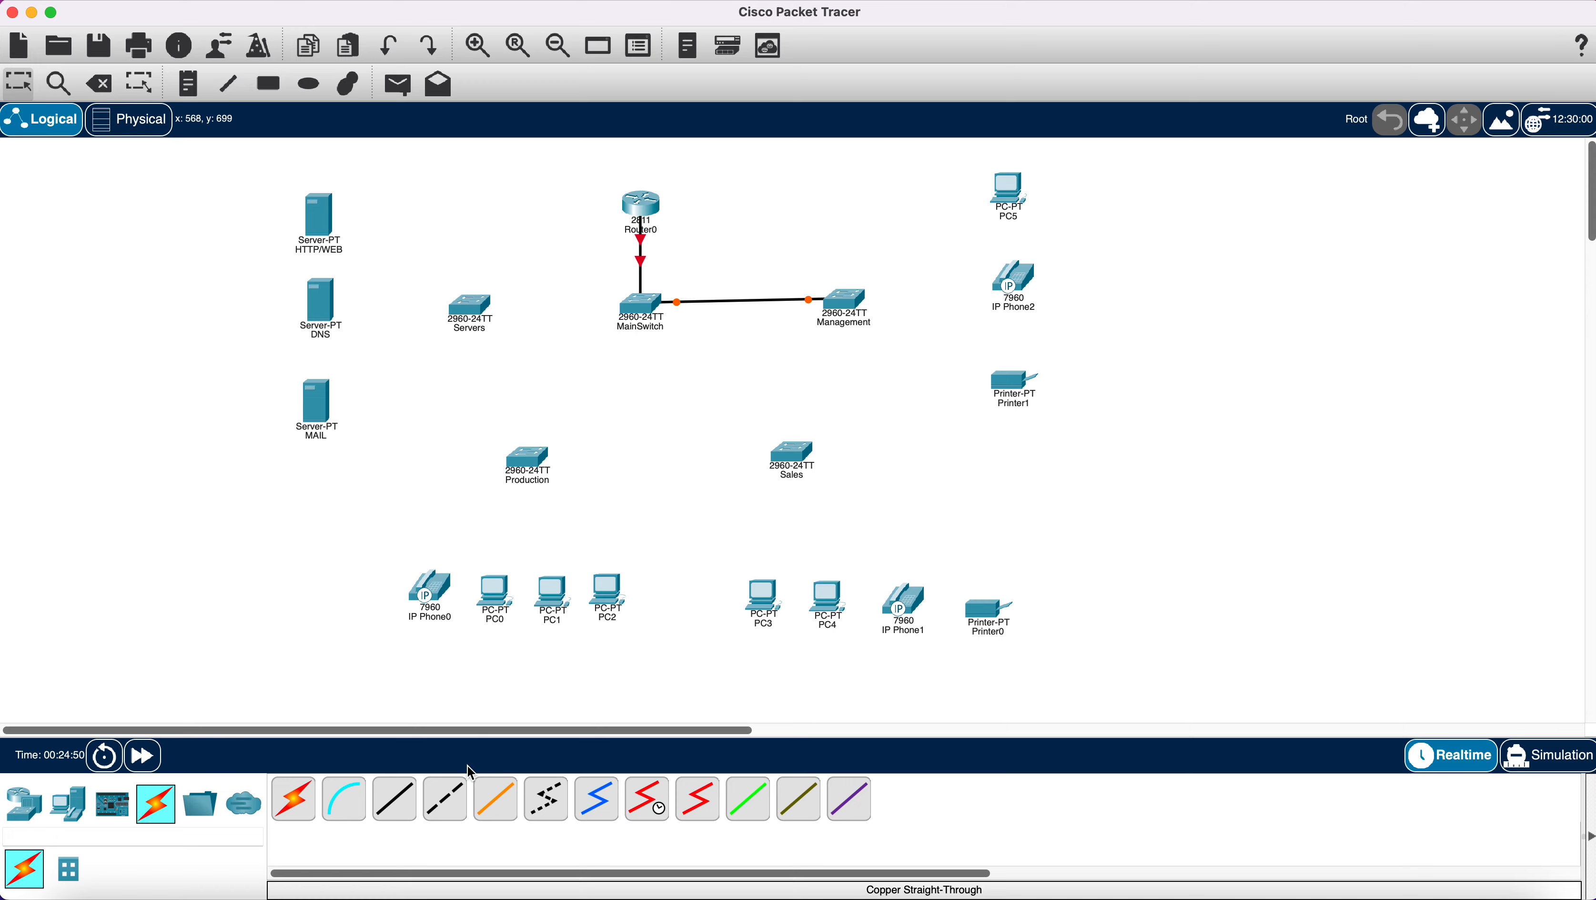
Cable MainSwitch to FastEthernet0/1 on the Sales and Production switches.
click(394, 802)
click(647, 306)
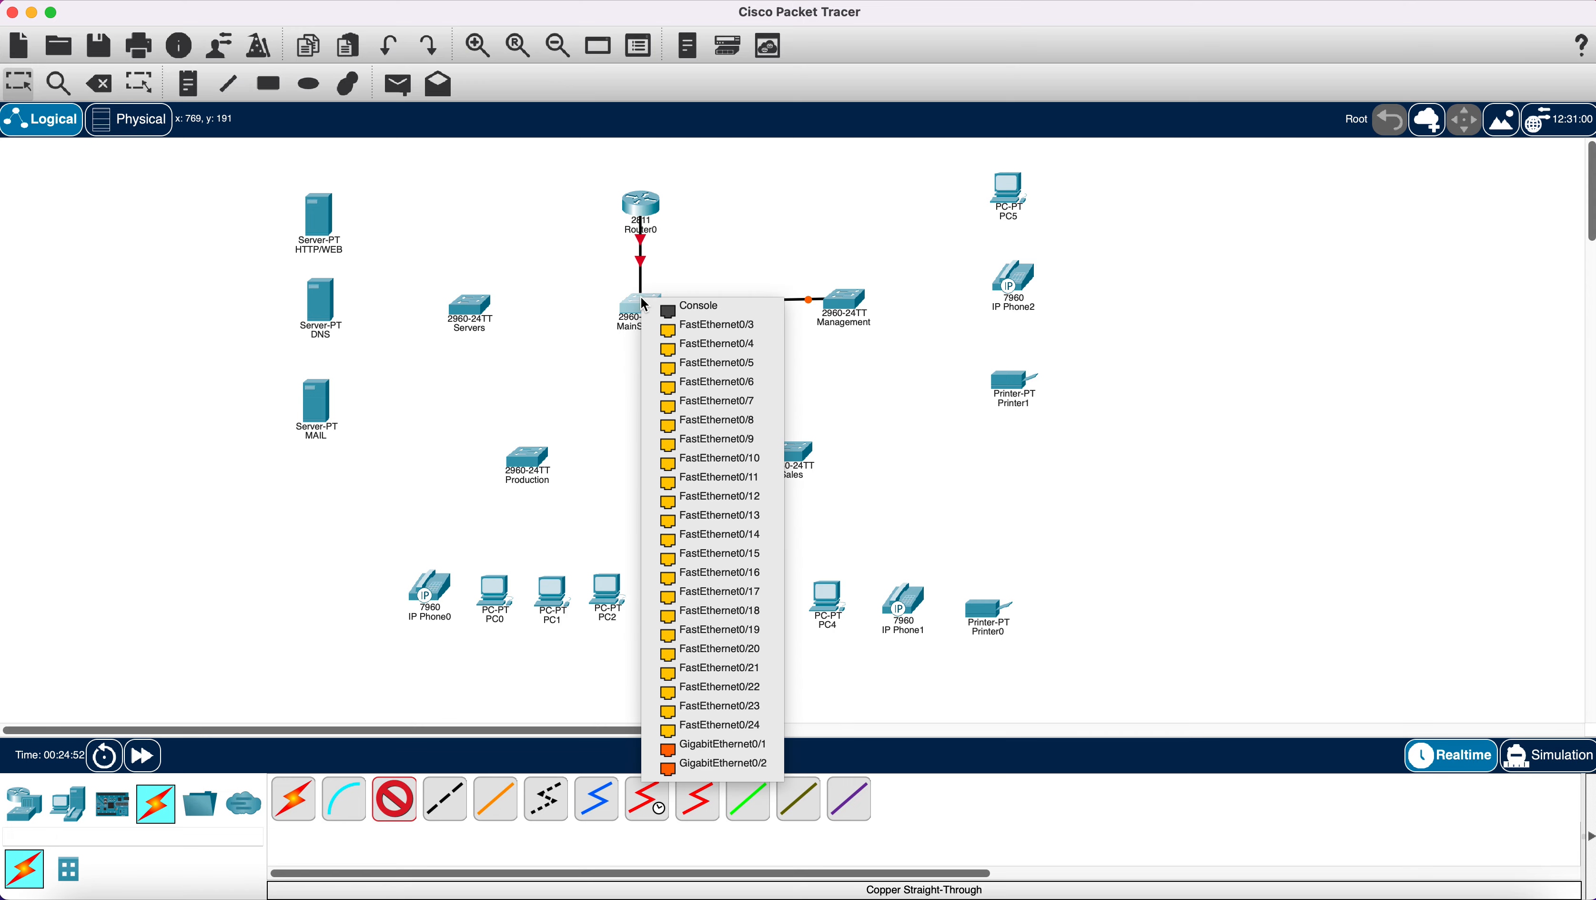
click(695, 334)
click(794, 453)
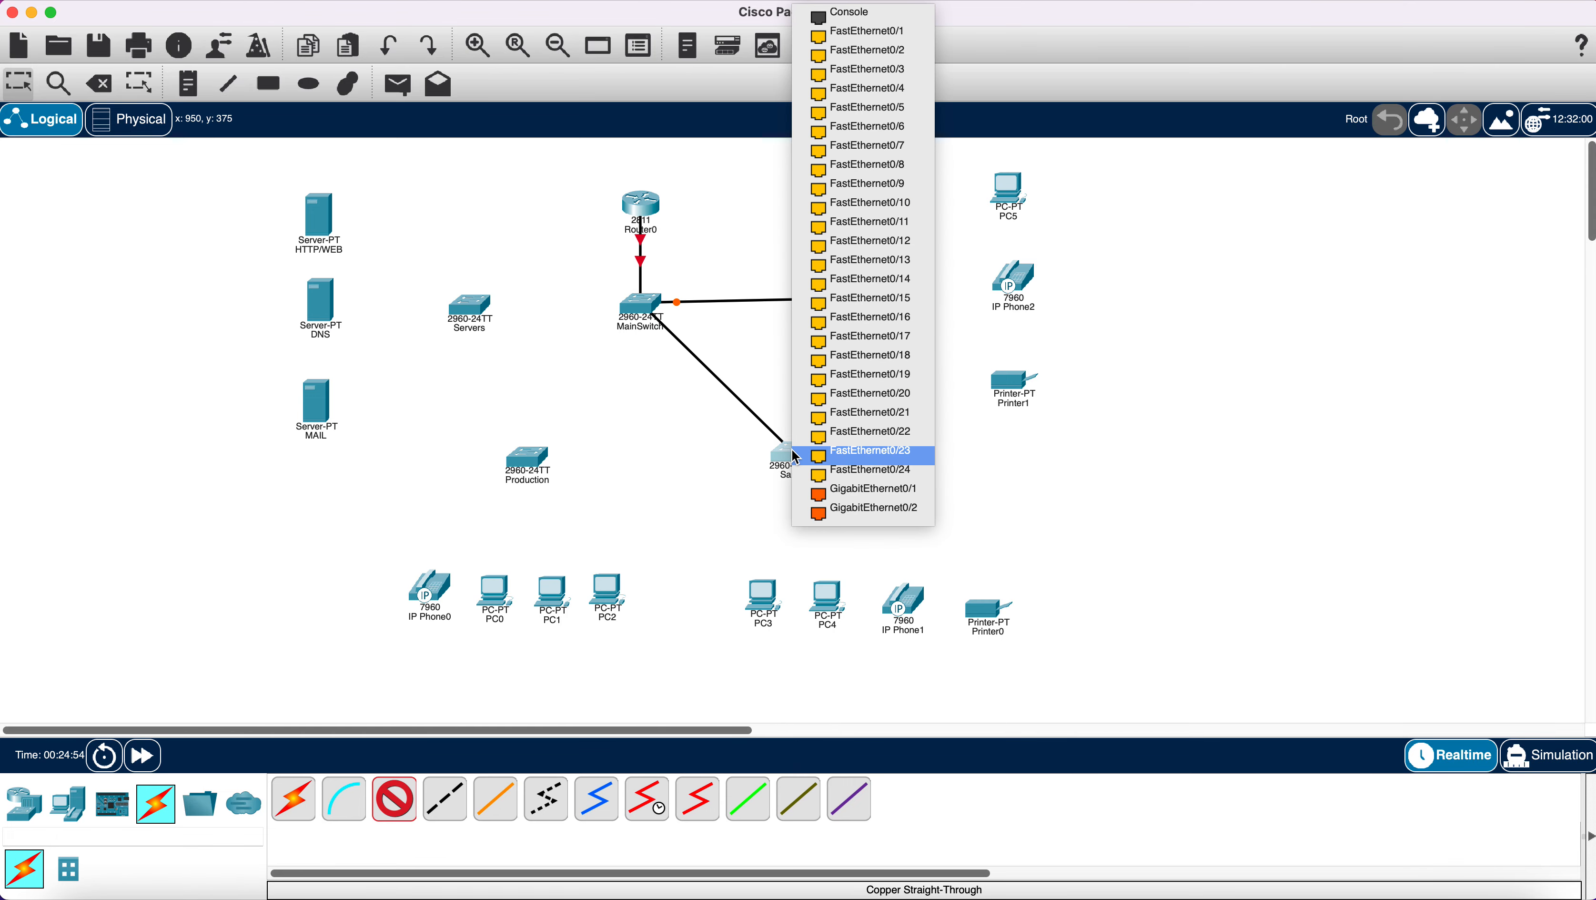
click(855, 33)
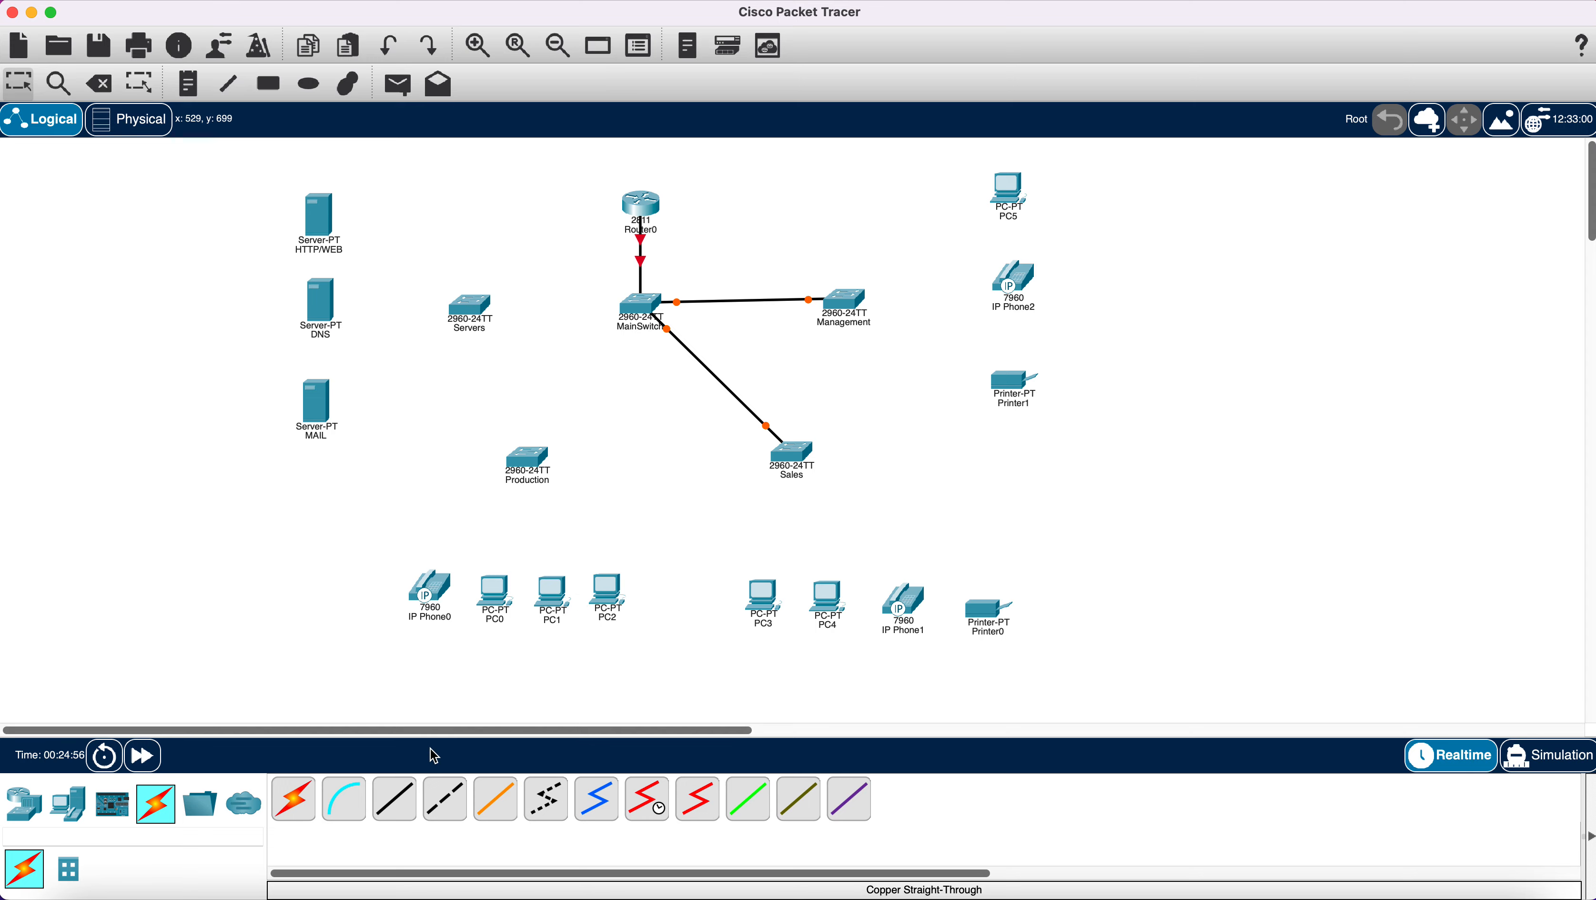
click(627, 309)
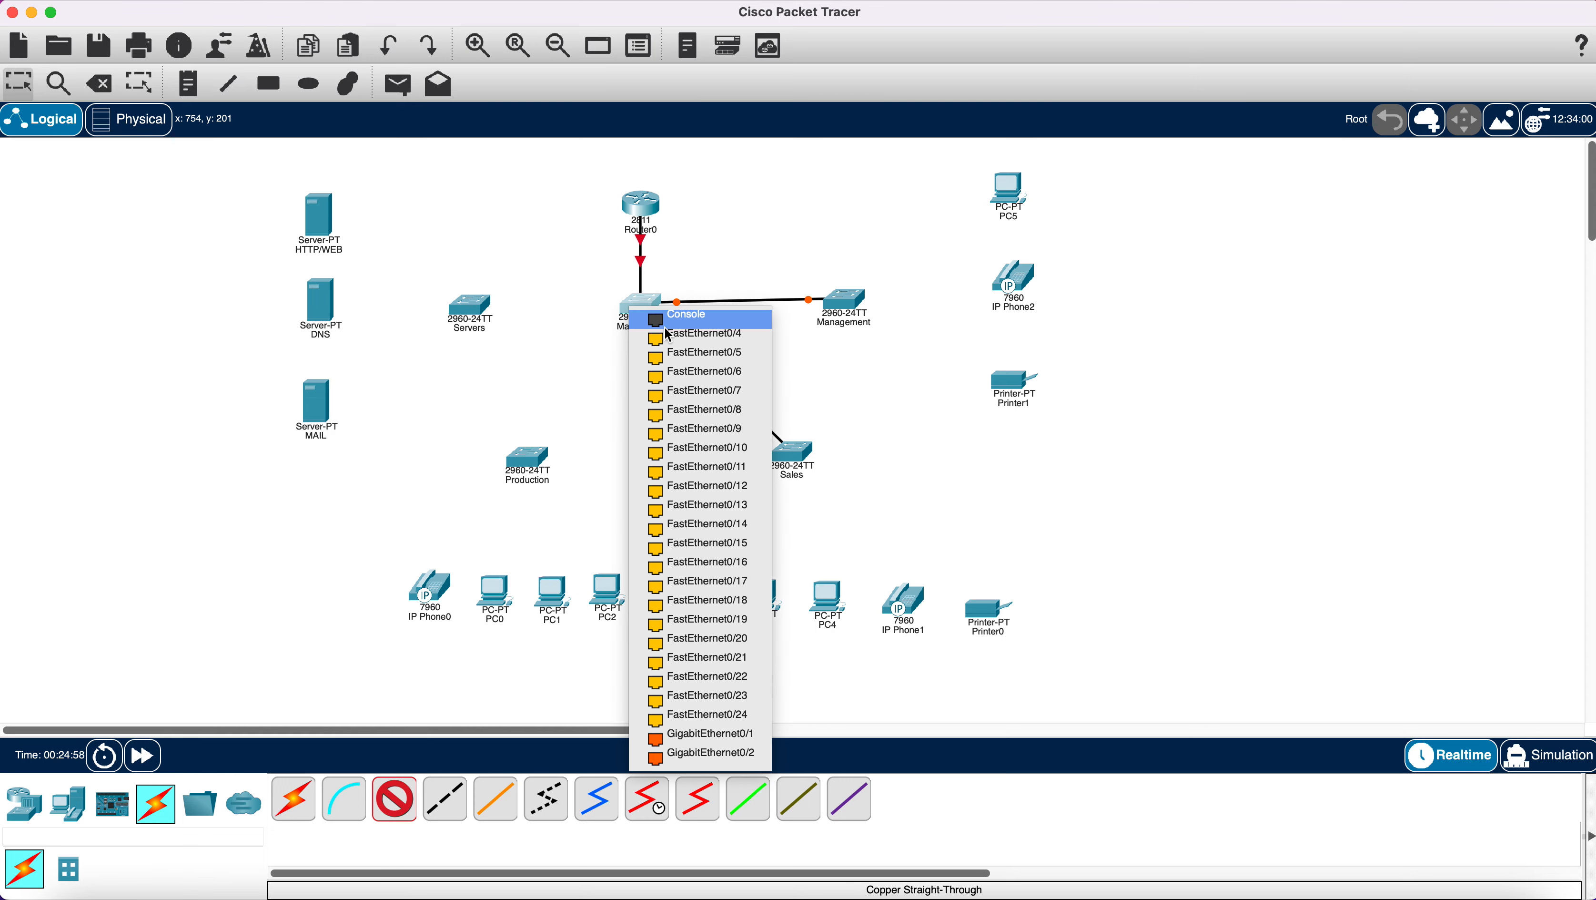
click(655, 336)
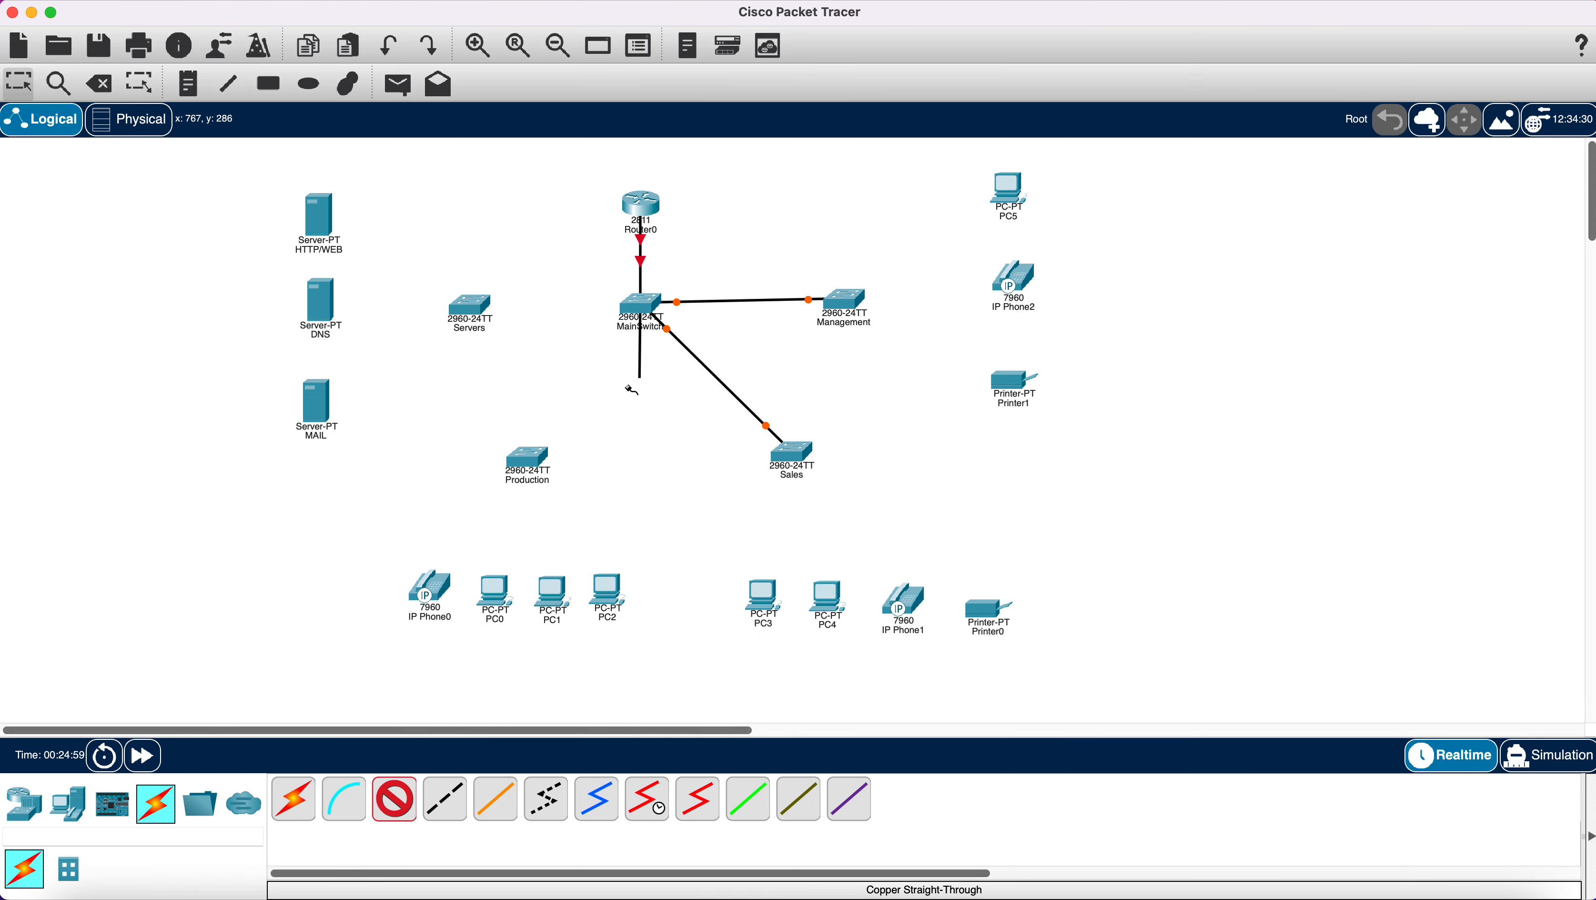
click(532, 459)
click(603, 36)
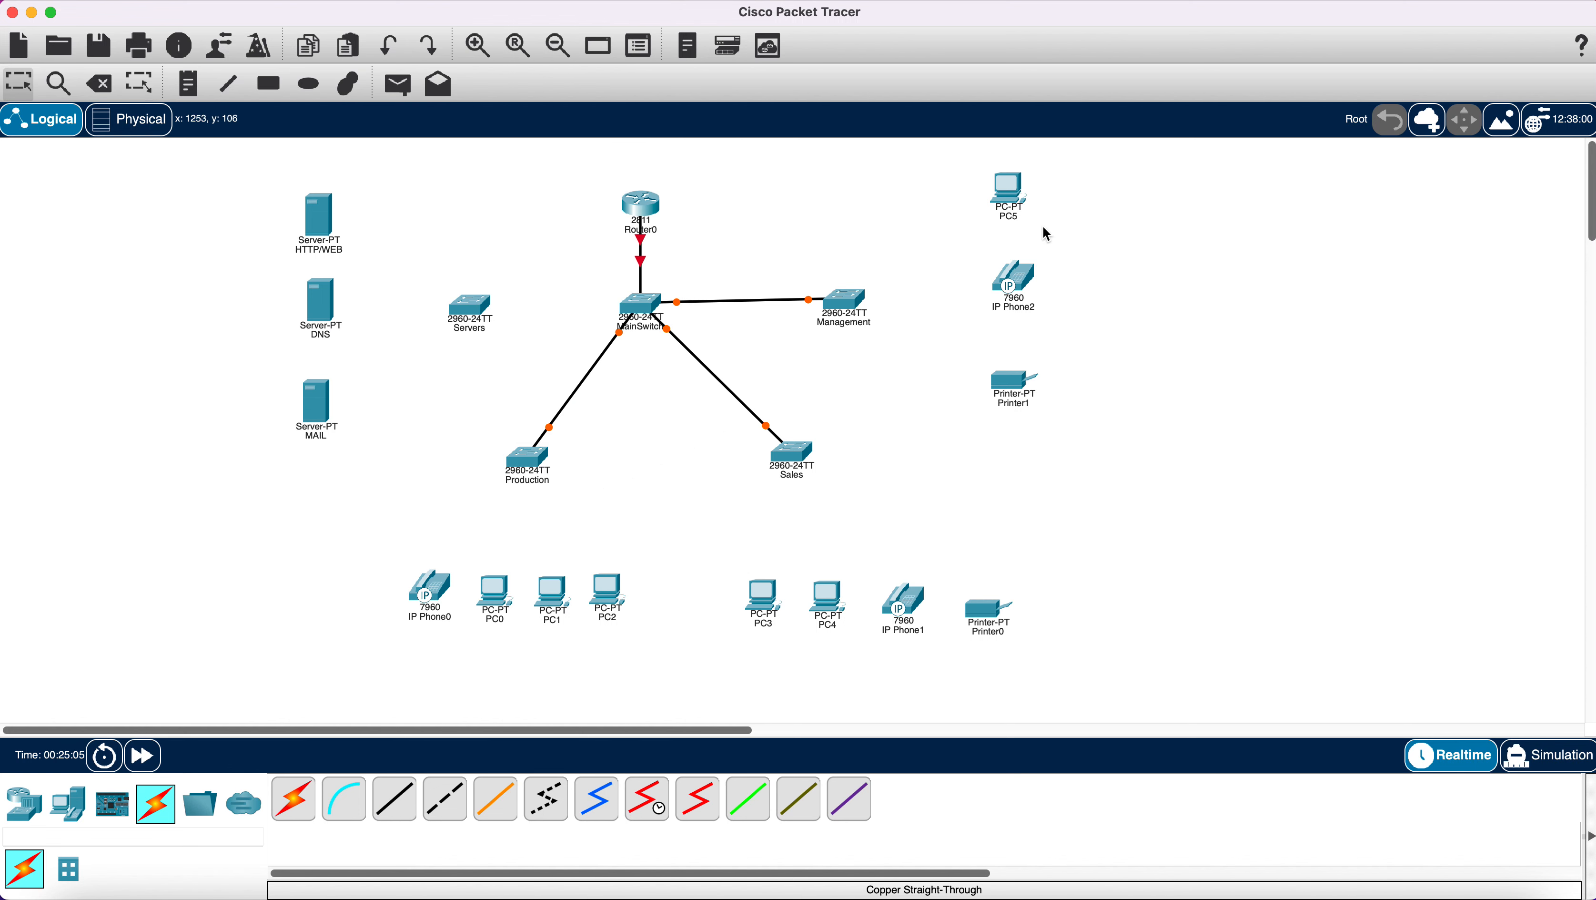
Cable MainSwitch FastEthernet0/5 to the Servers switch's FastEthernet0/1.
click(395, 799)
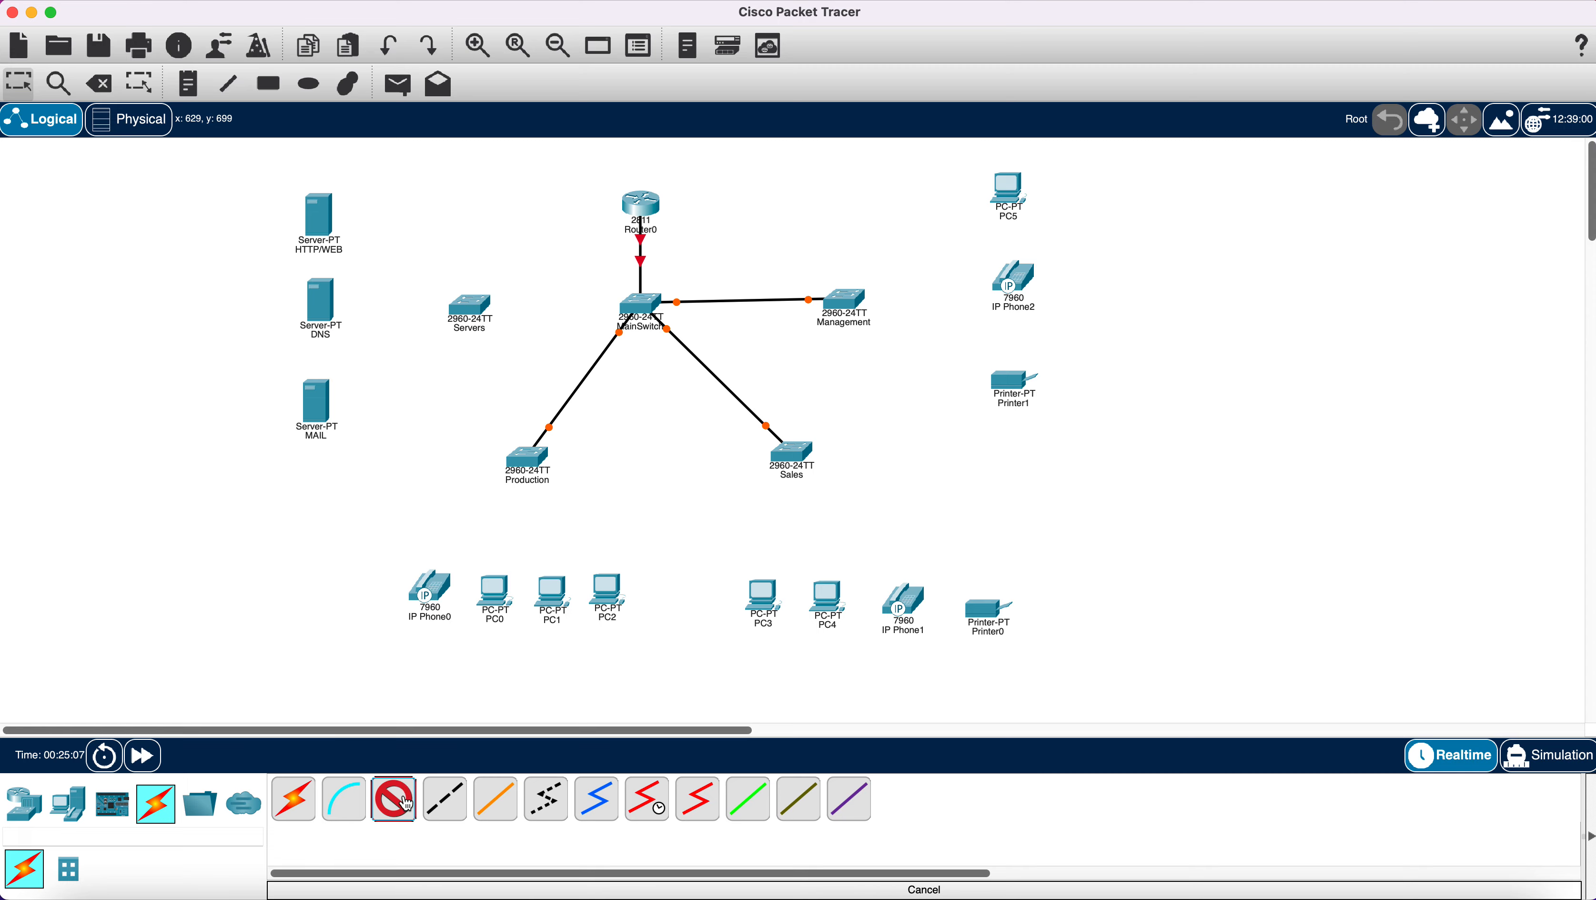
click(626, 315)
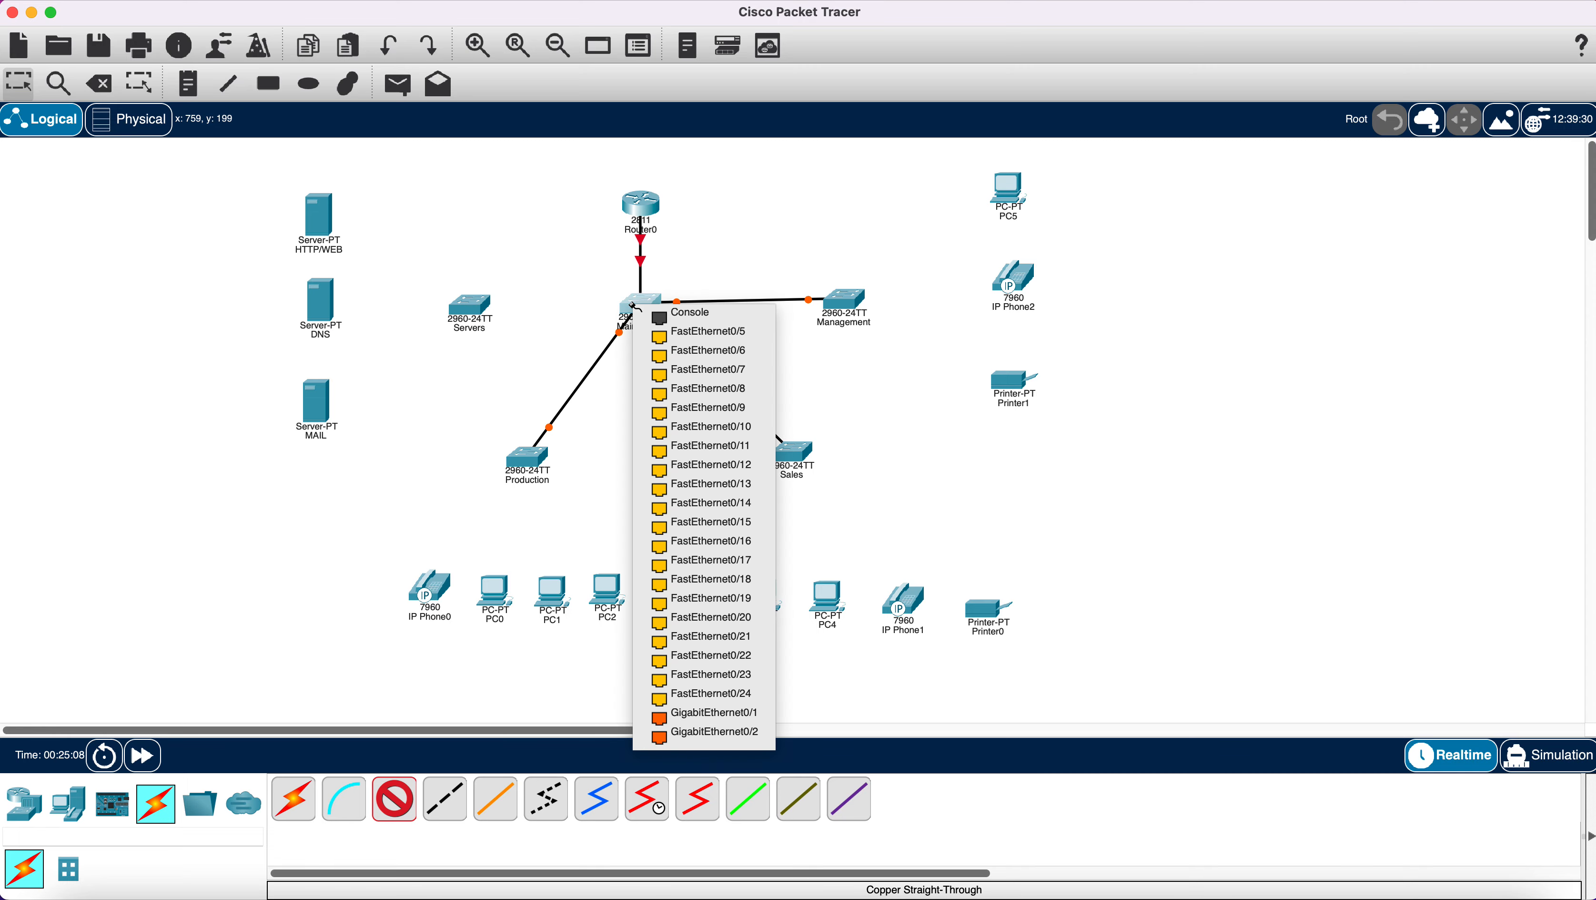
click(682, 340)
click(471, 310)
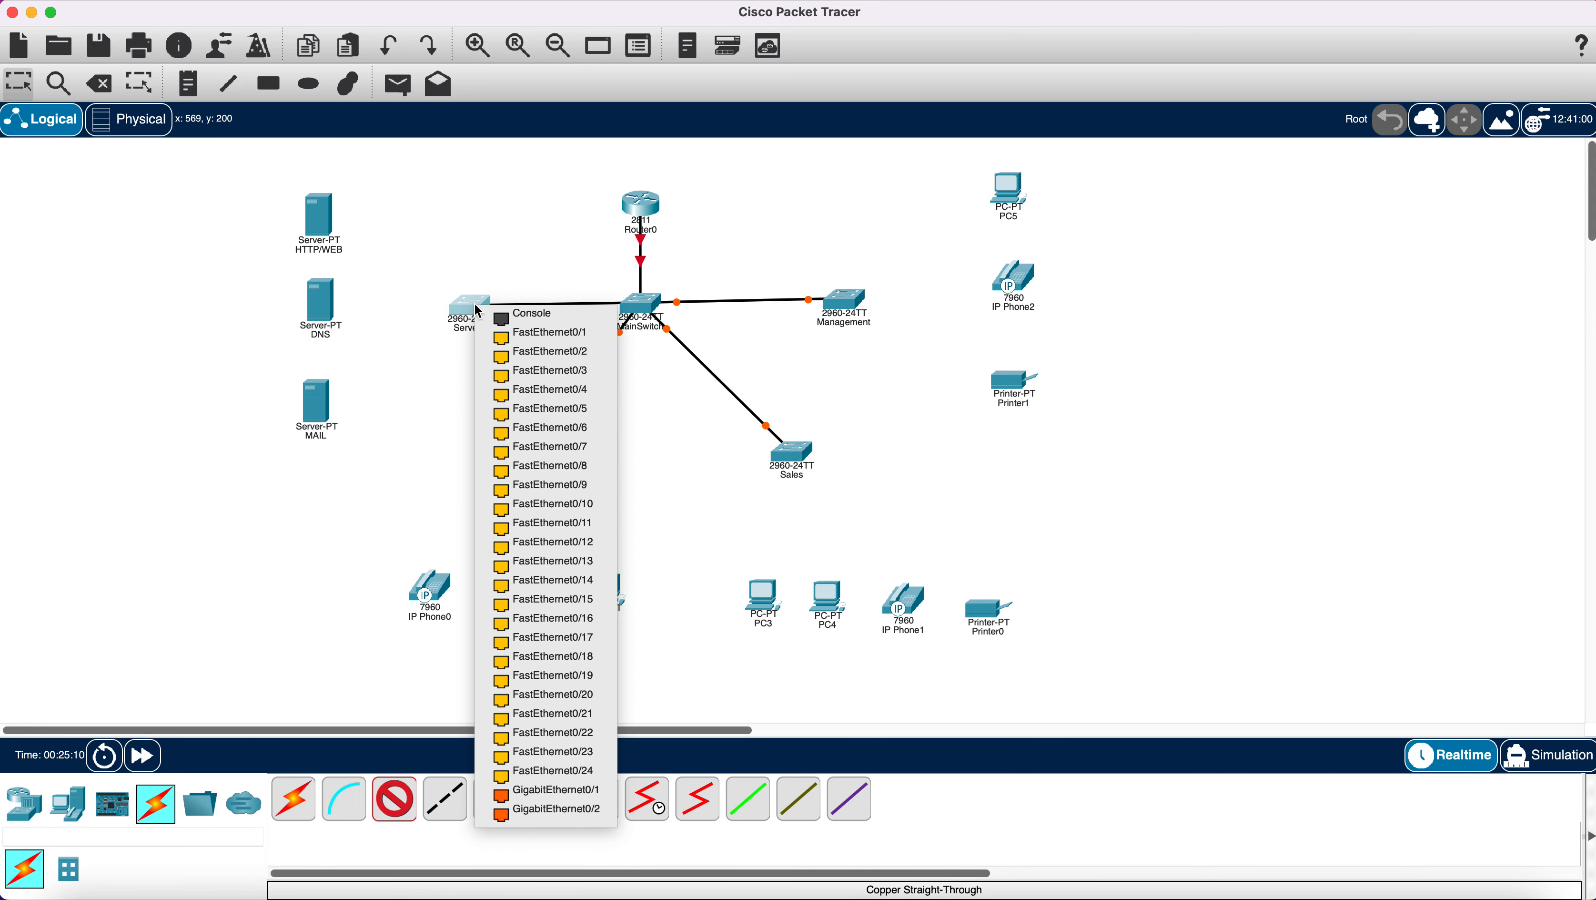
click(513, 336)
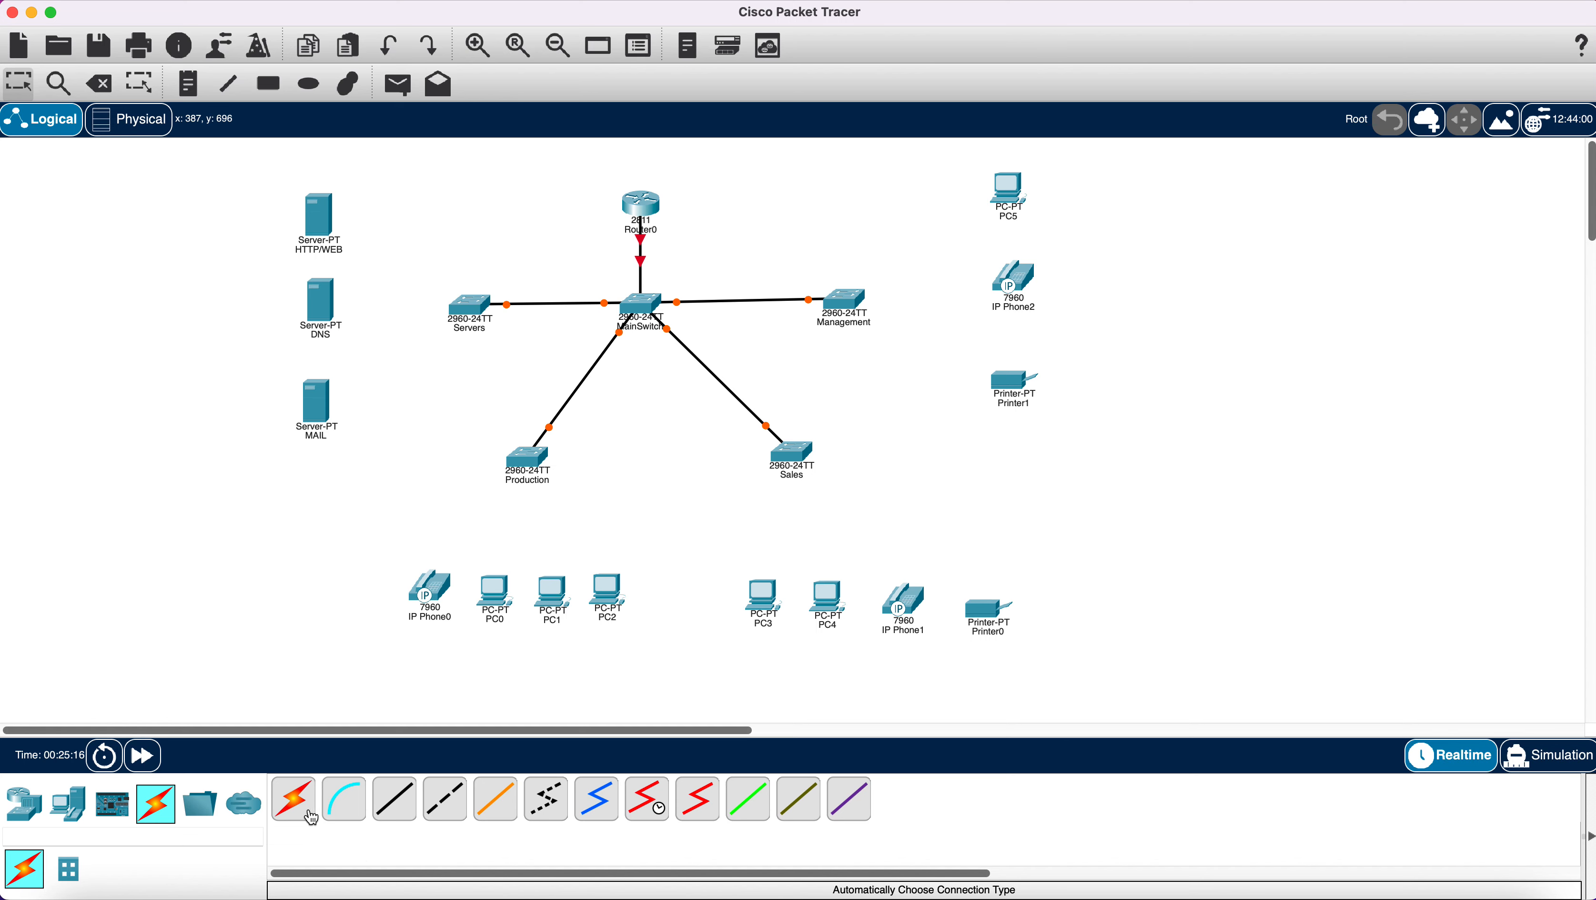
Connect PC5, IP Phone2 and Printer1 to the Management switch using automatic cable type.
click(294, 799)
click(829, 304)
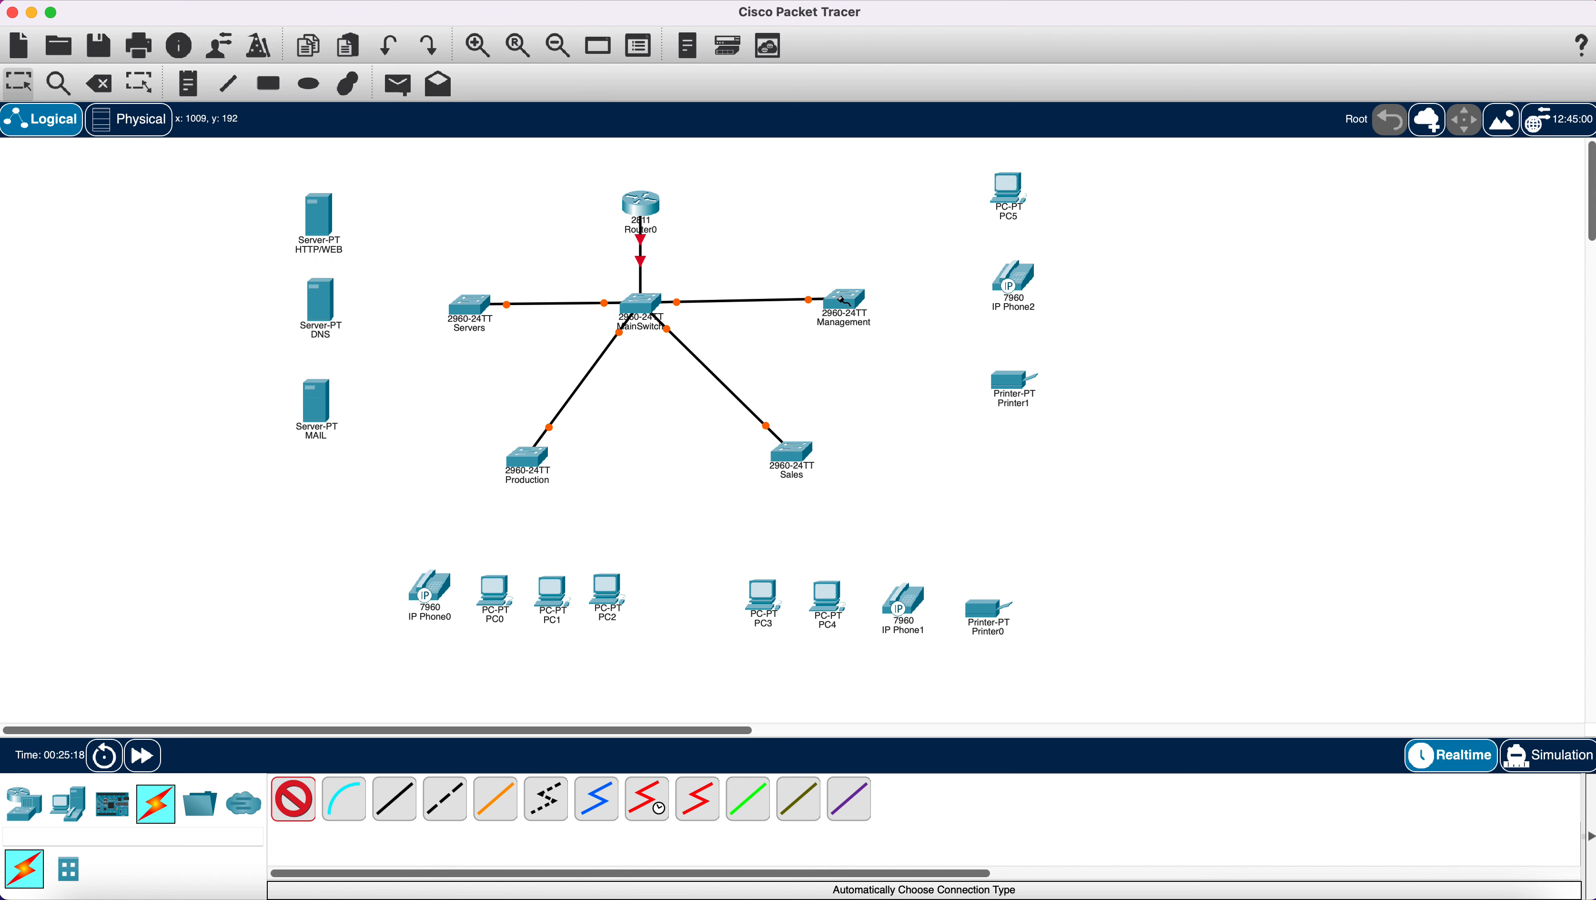
click(1008, 192)
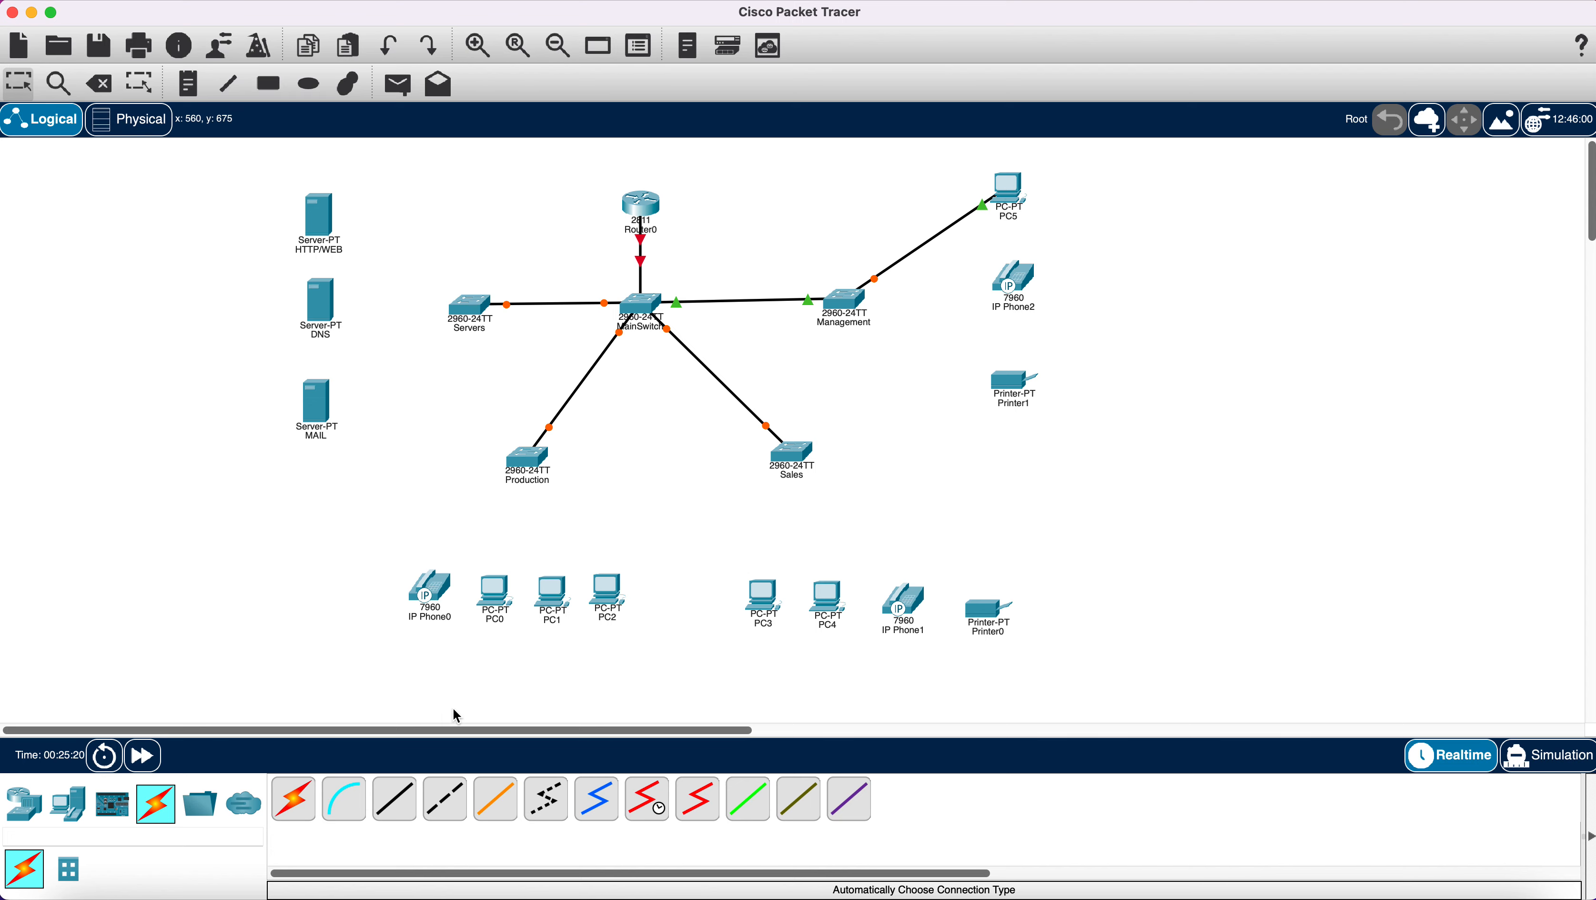
click(294, 799)
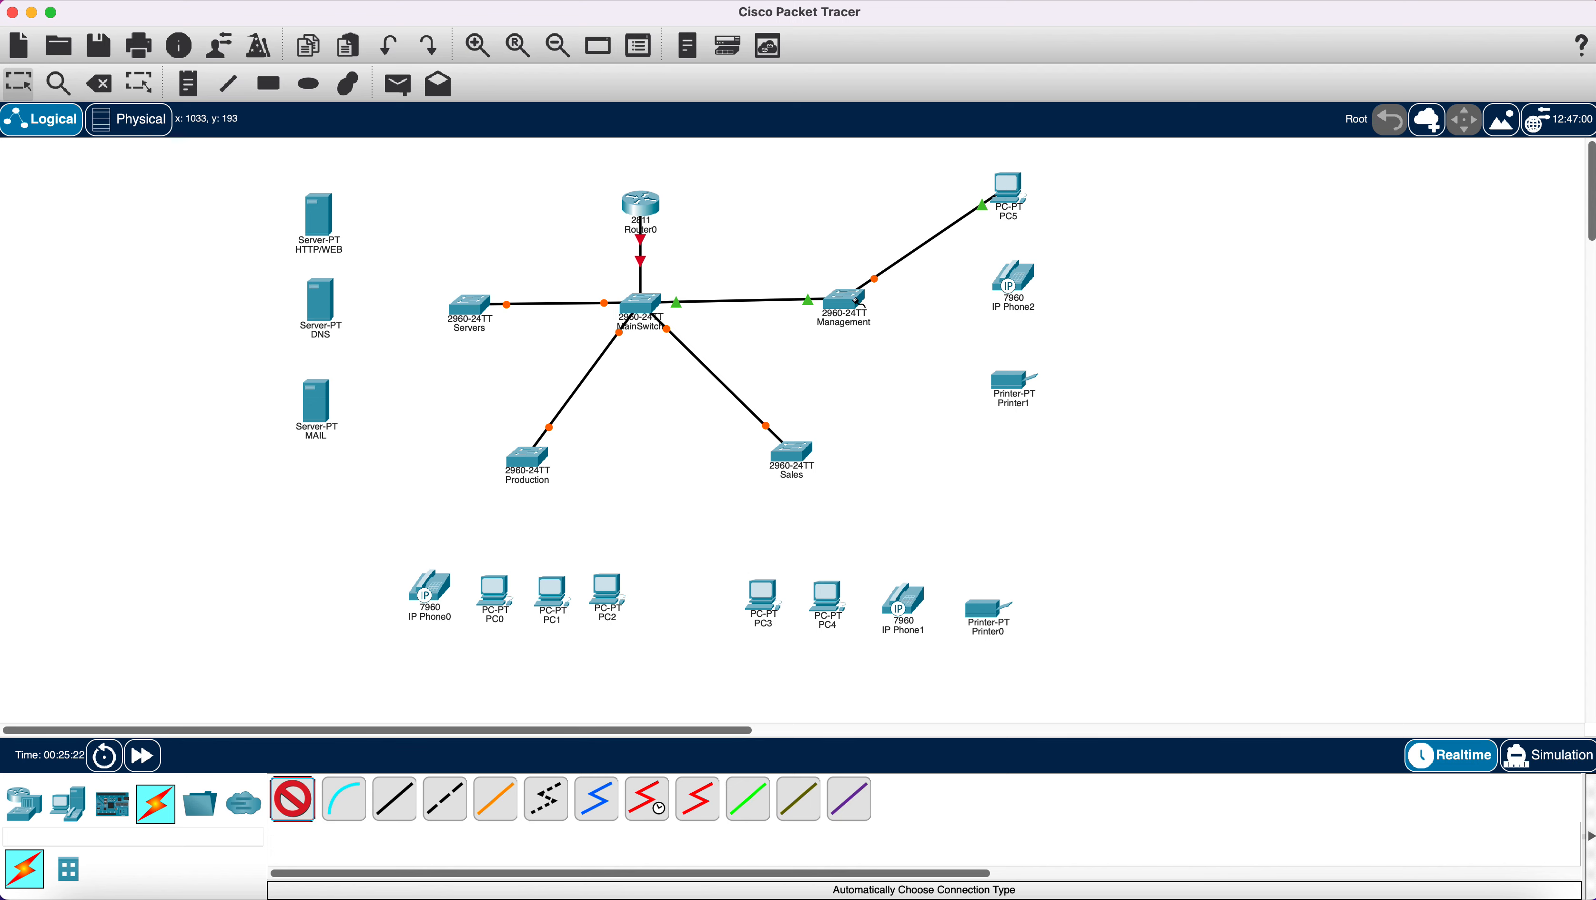
click(857, 303)
click(1013, 280)
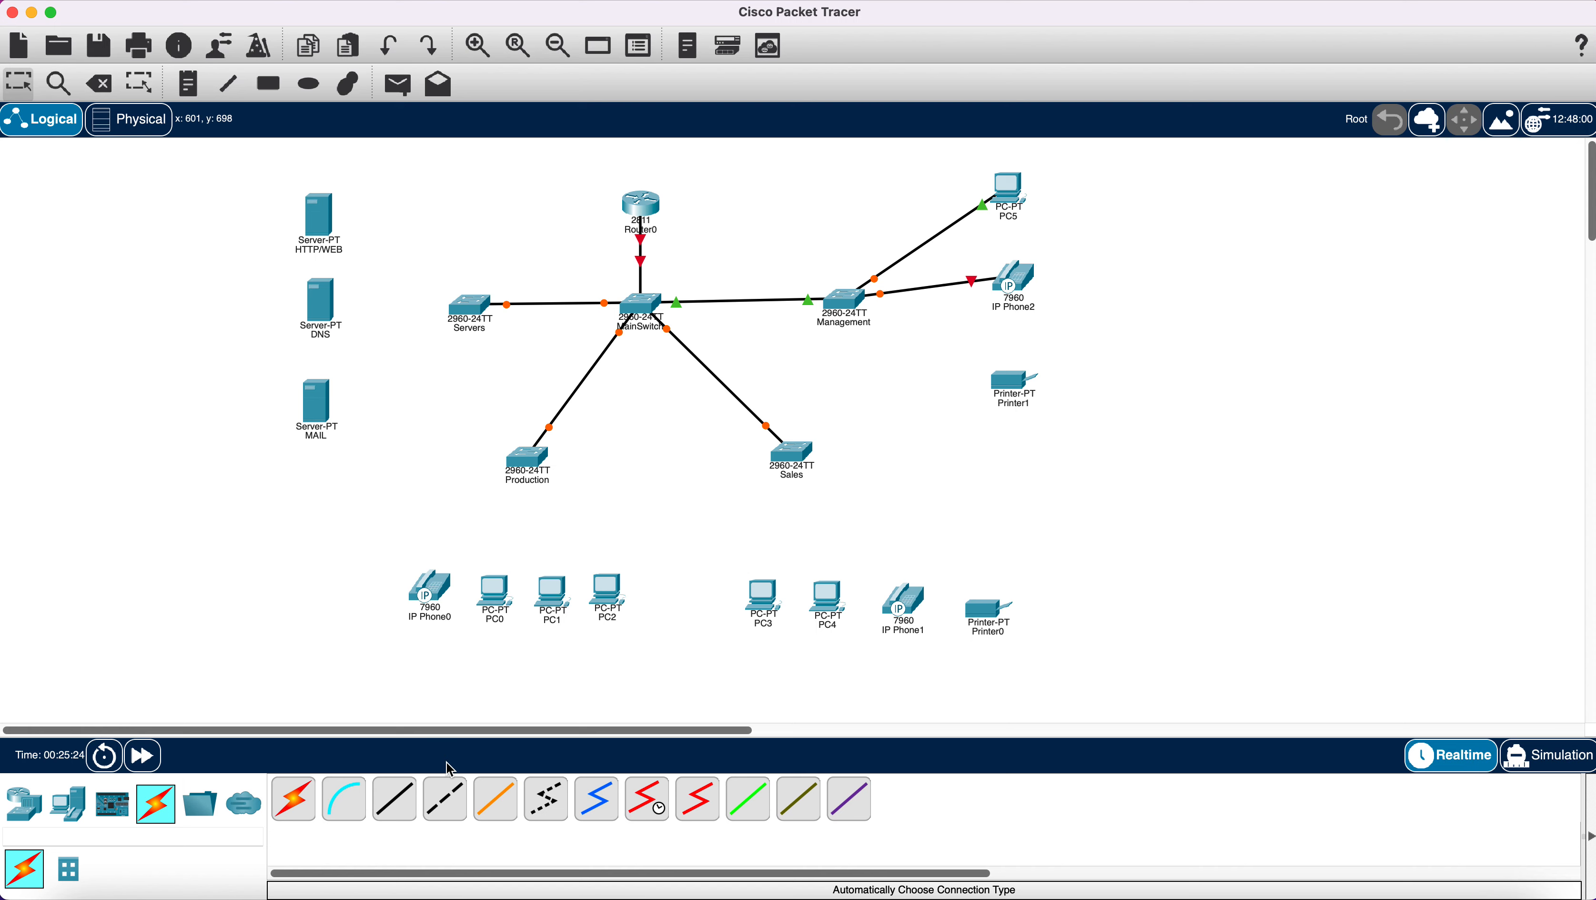
click(293, 798)
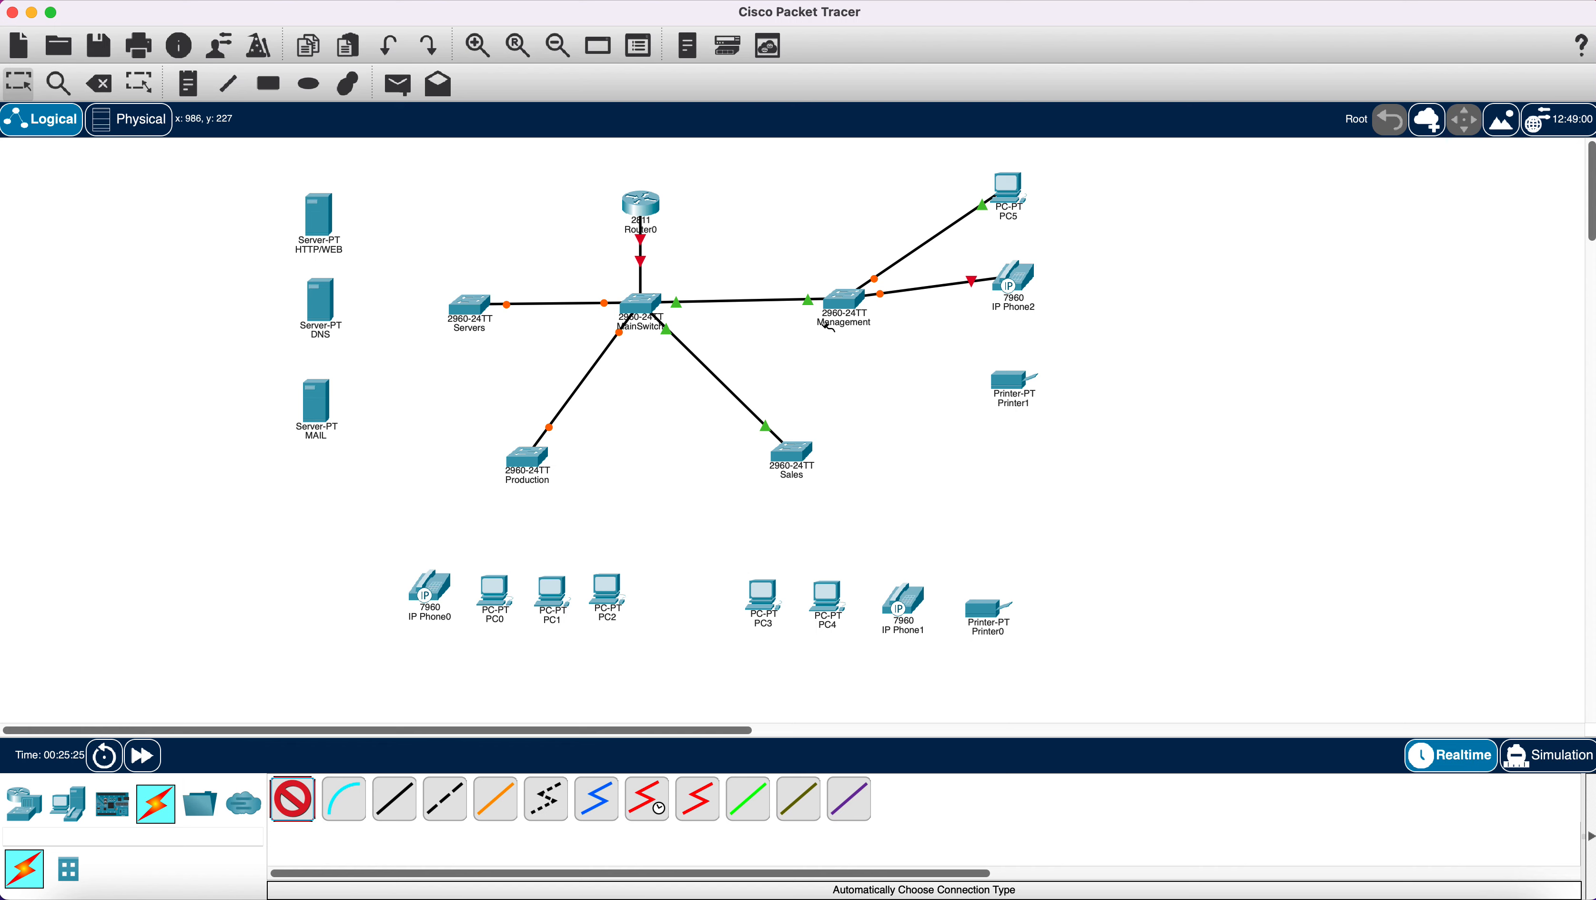
click(847, 305)
click(1006, 385)
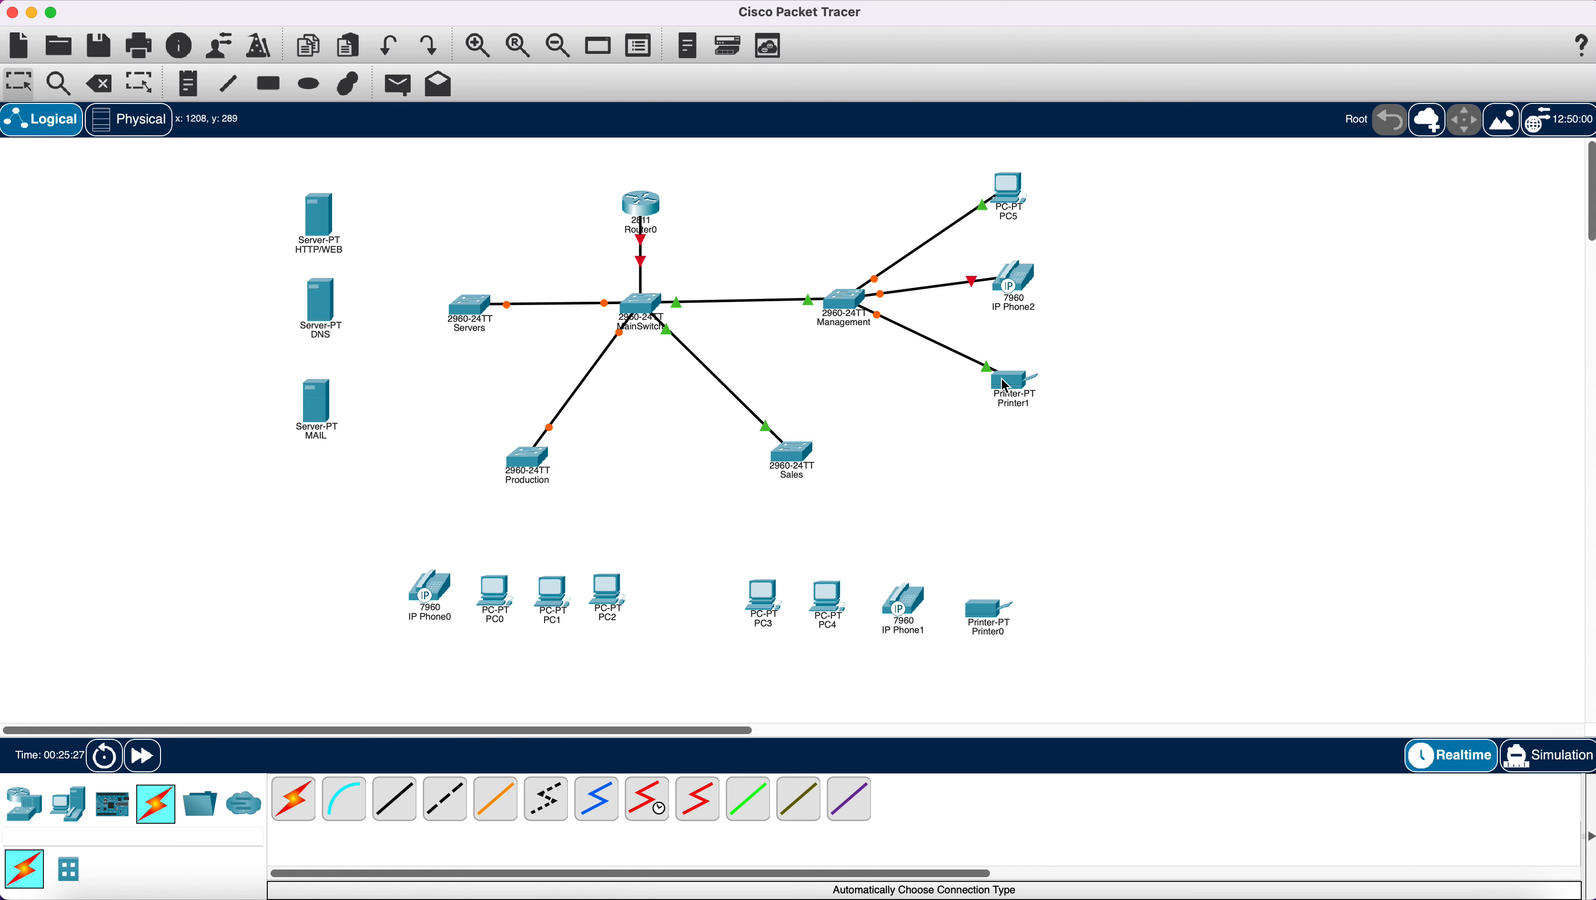
Connect PC3, PC4, IP Phone1 and Printer0 to the Sales switch.
click(300, 808)
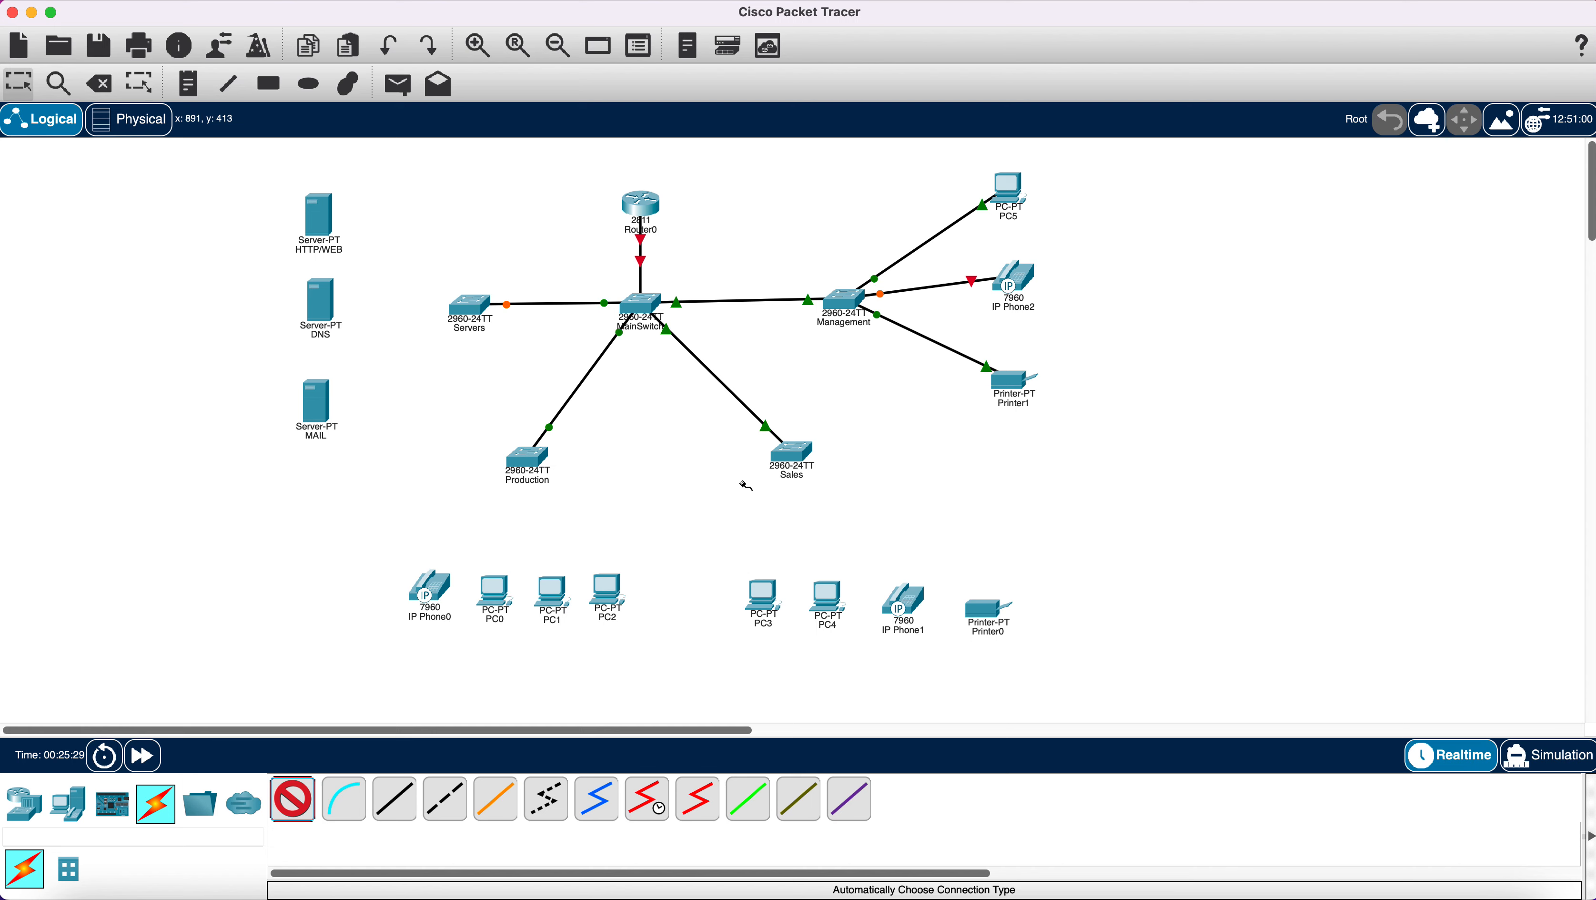
click(793, 455)
click(765, 598)
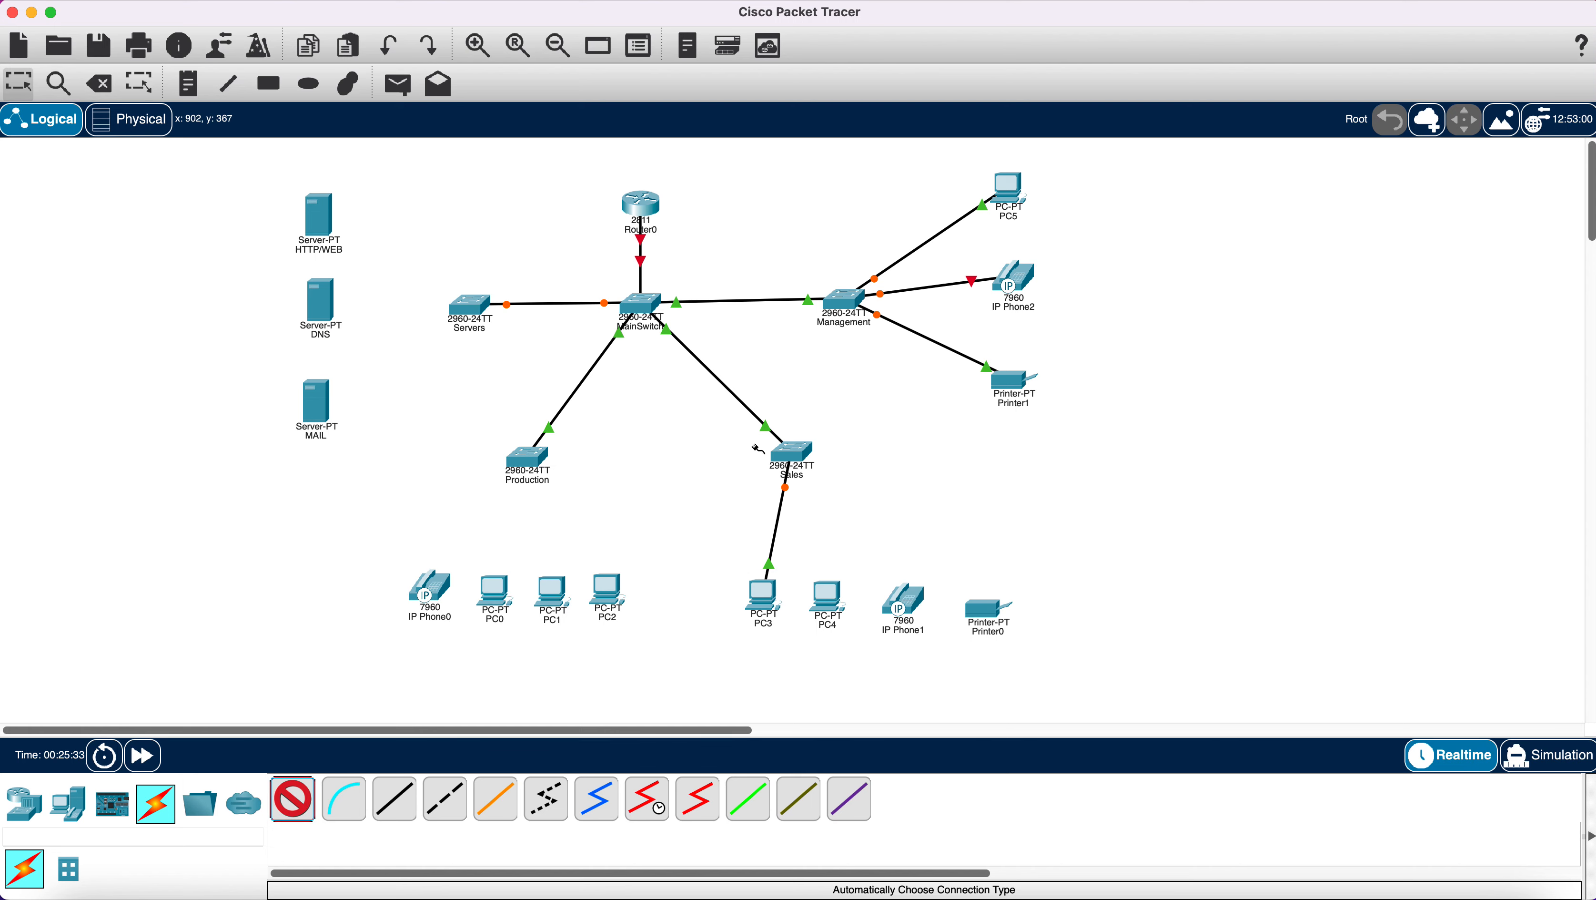
click(793, 451)
click(834, 600)
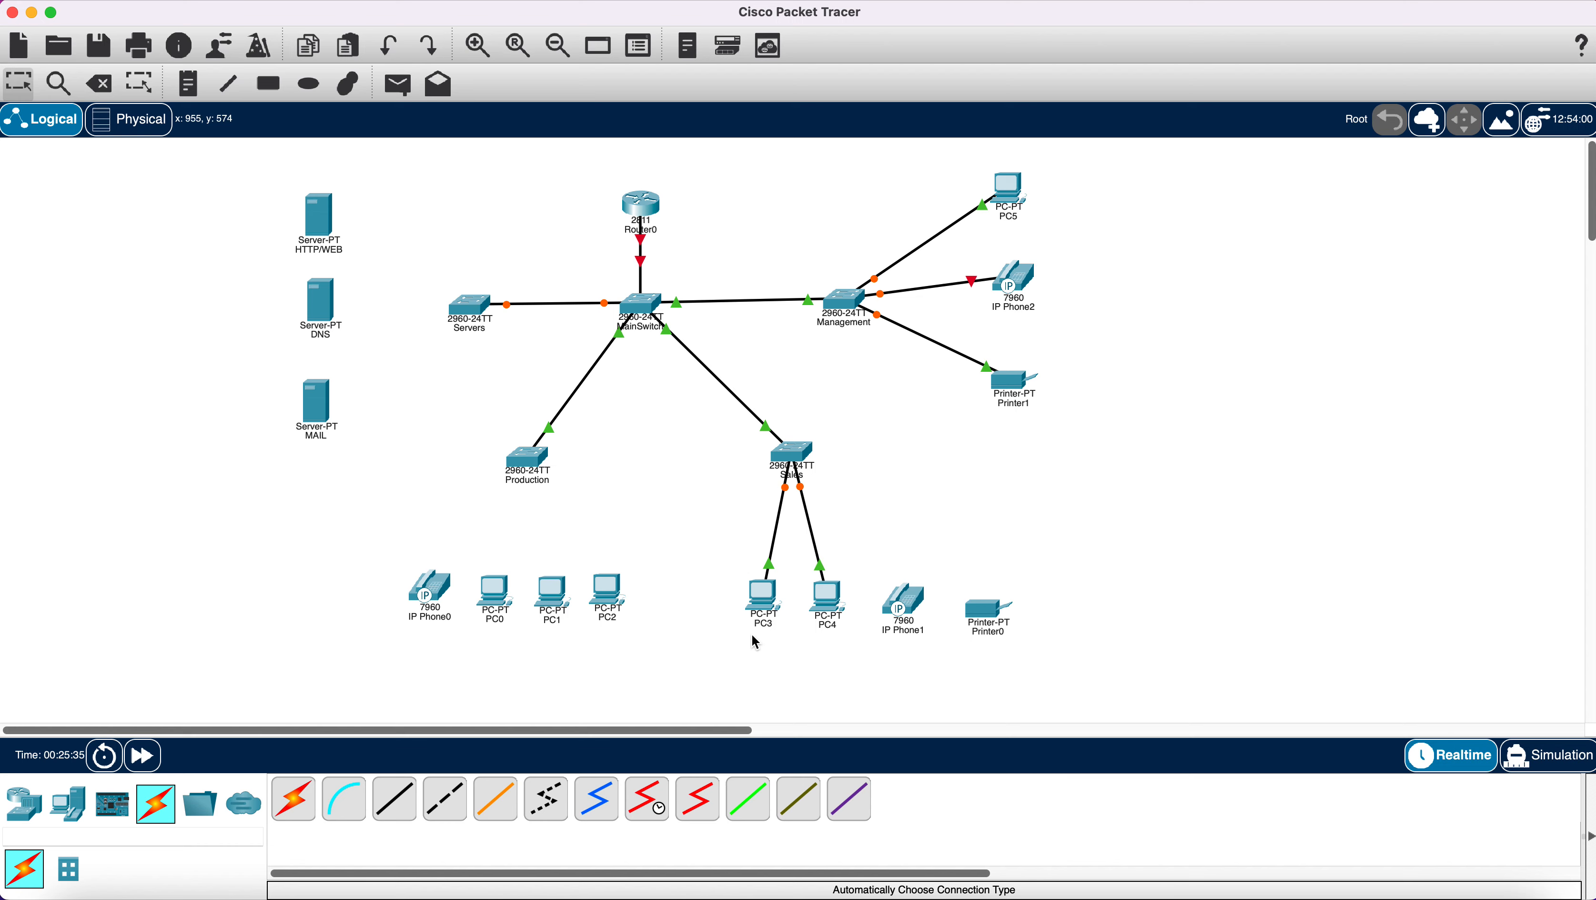
click(299, 804)
click(803, 466)
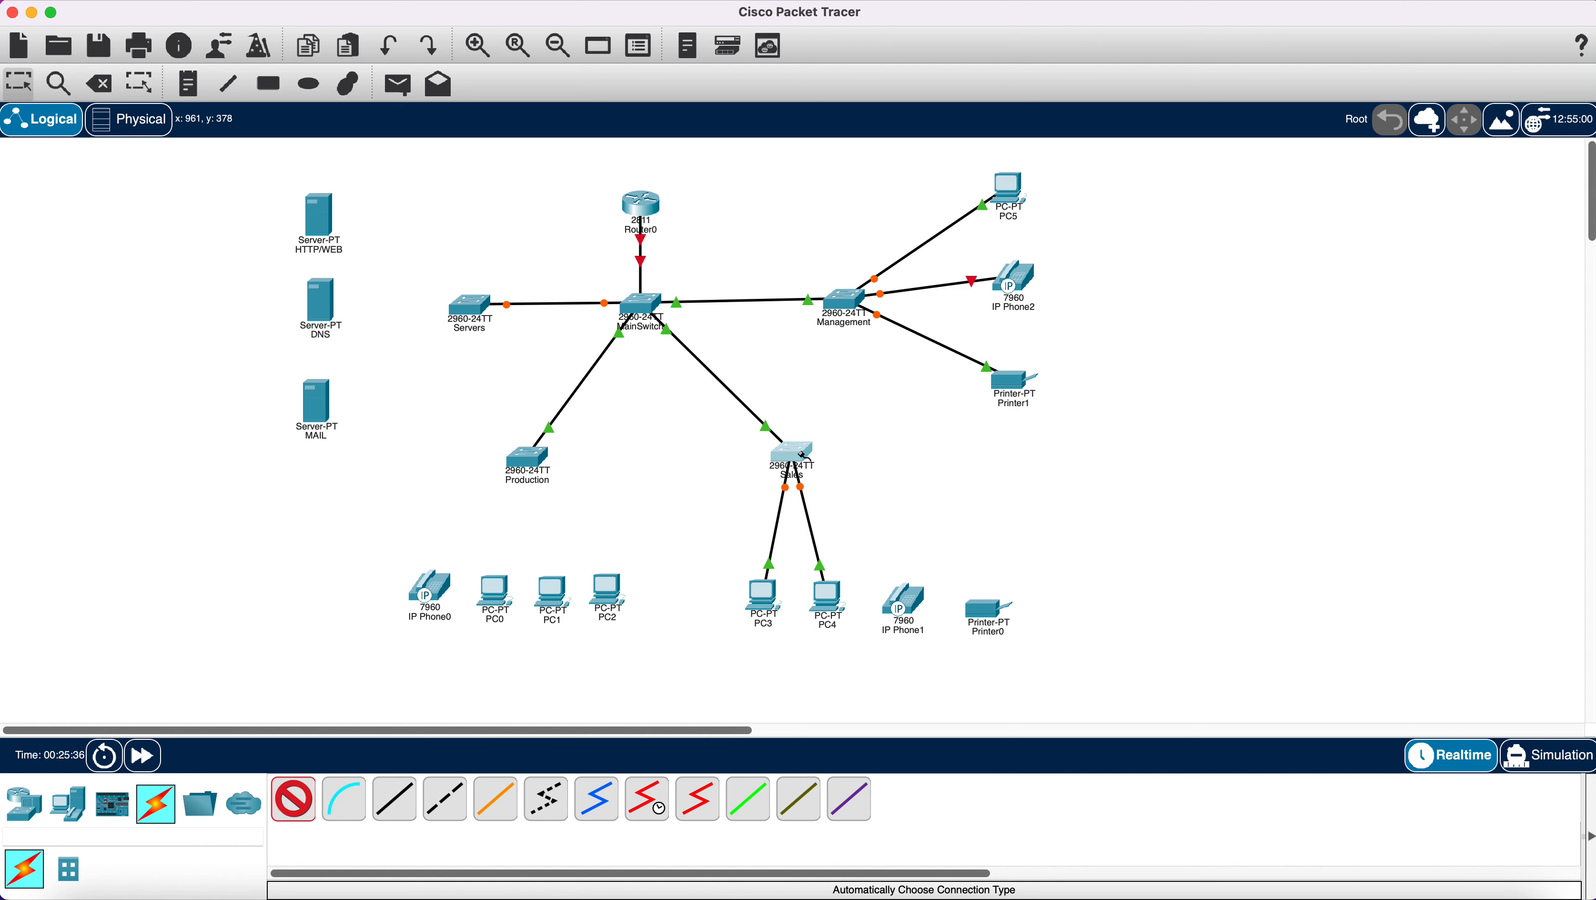
click(903, 603)
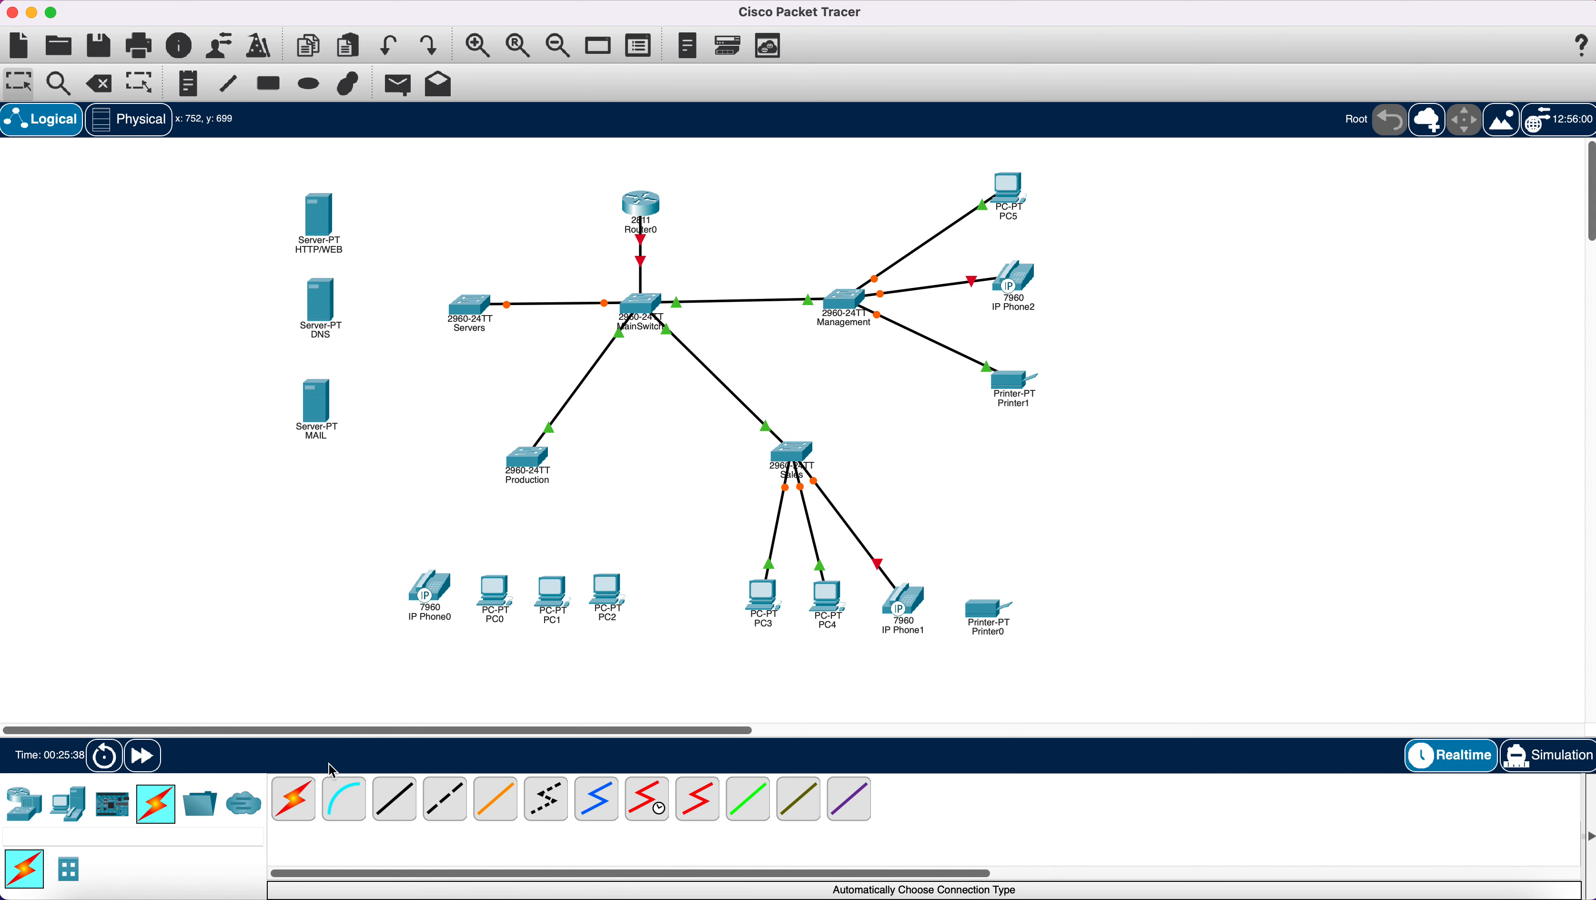
click(294, 798)
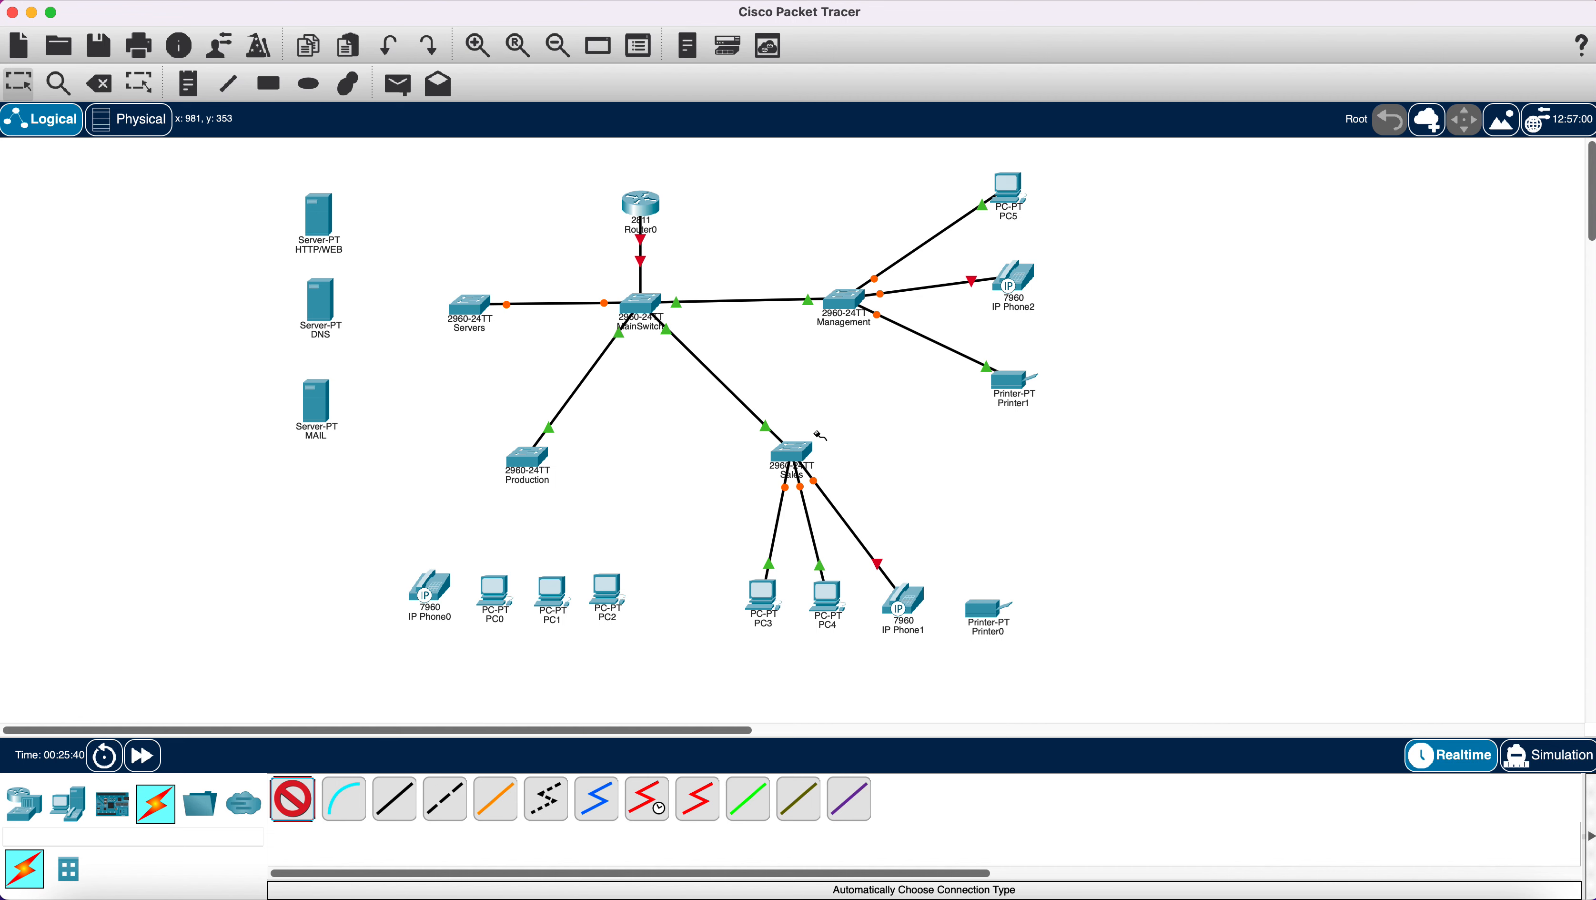
click(804, 452)
click(988, 615)
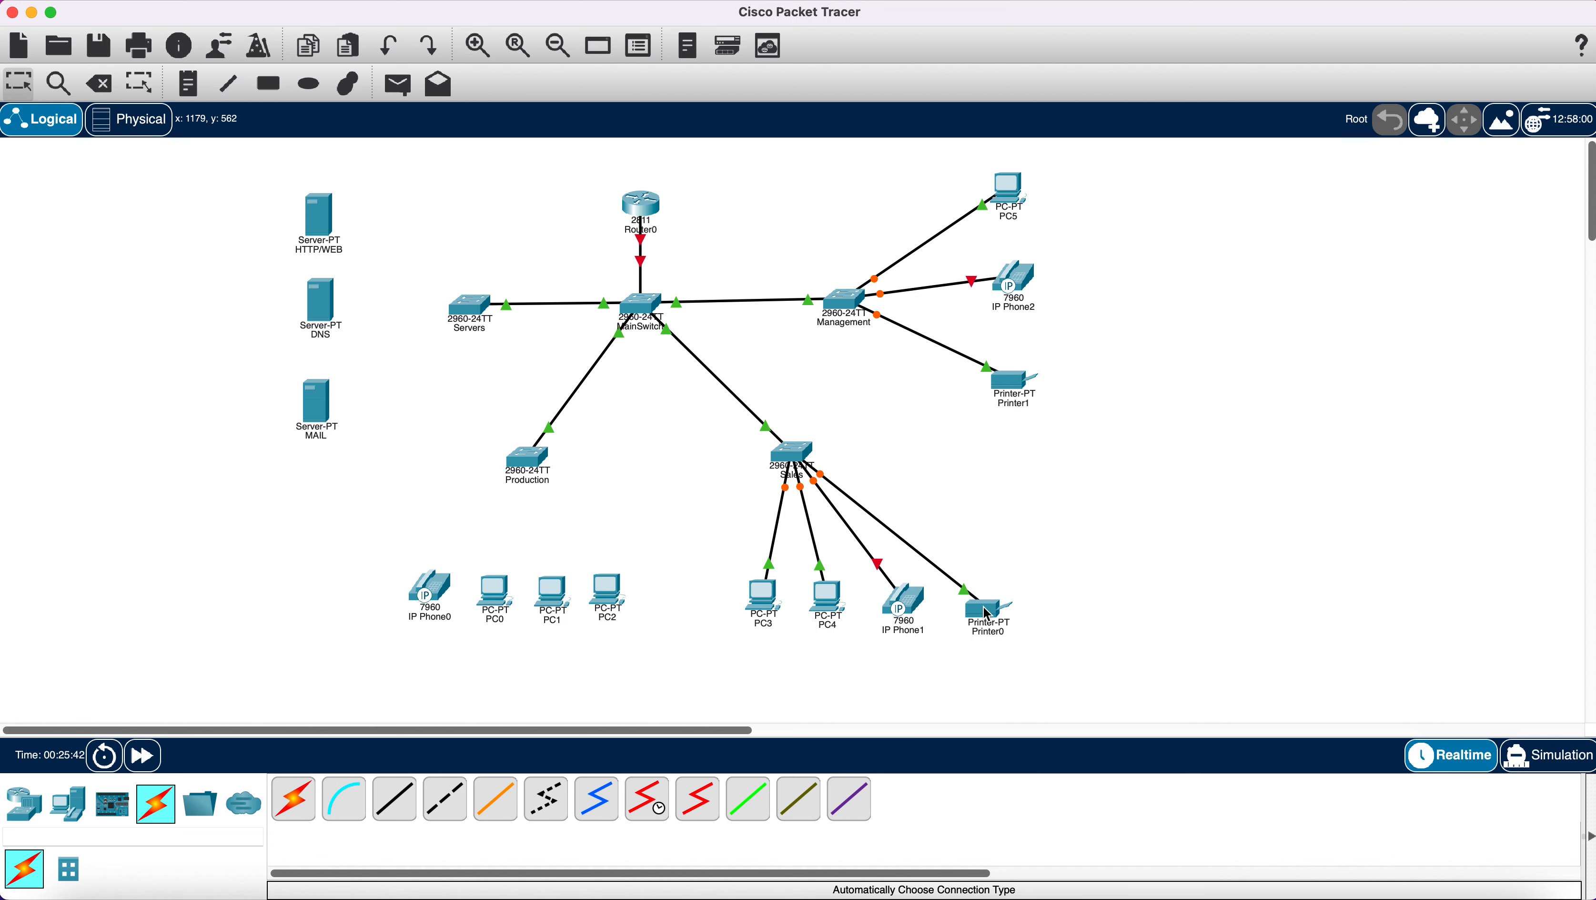
Connect PC2, PC1, PC0 and IP Phone0 to the Production switch.
click(294, 799)
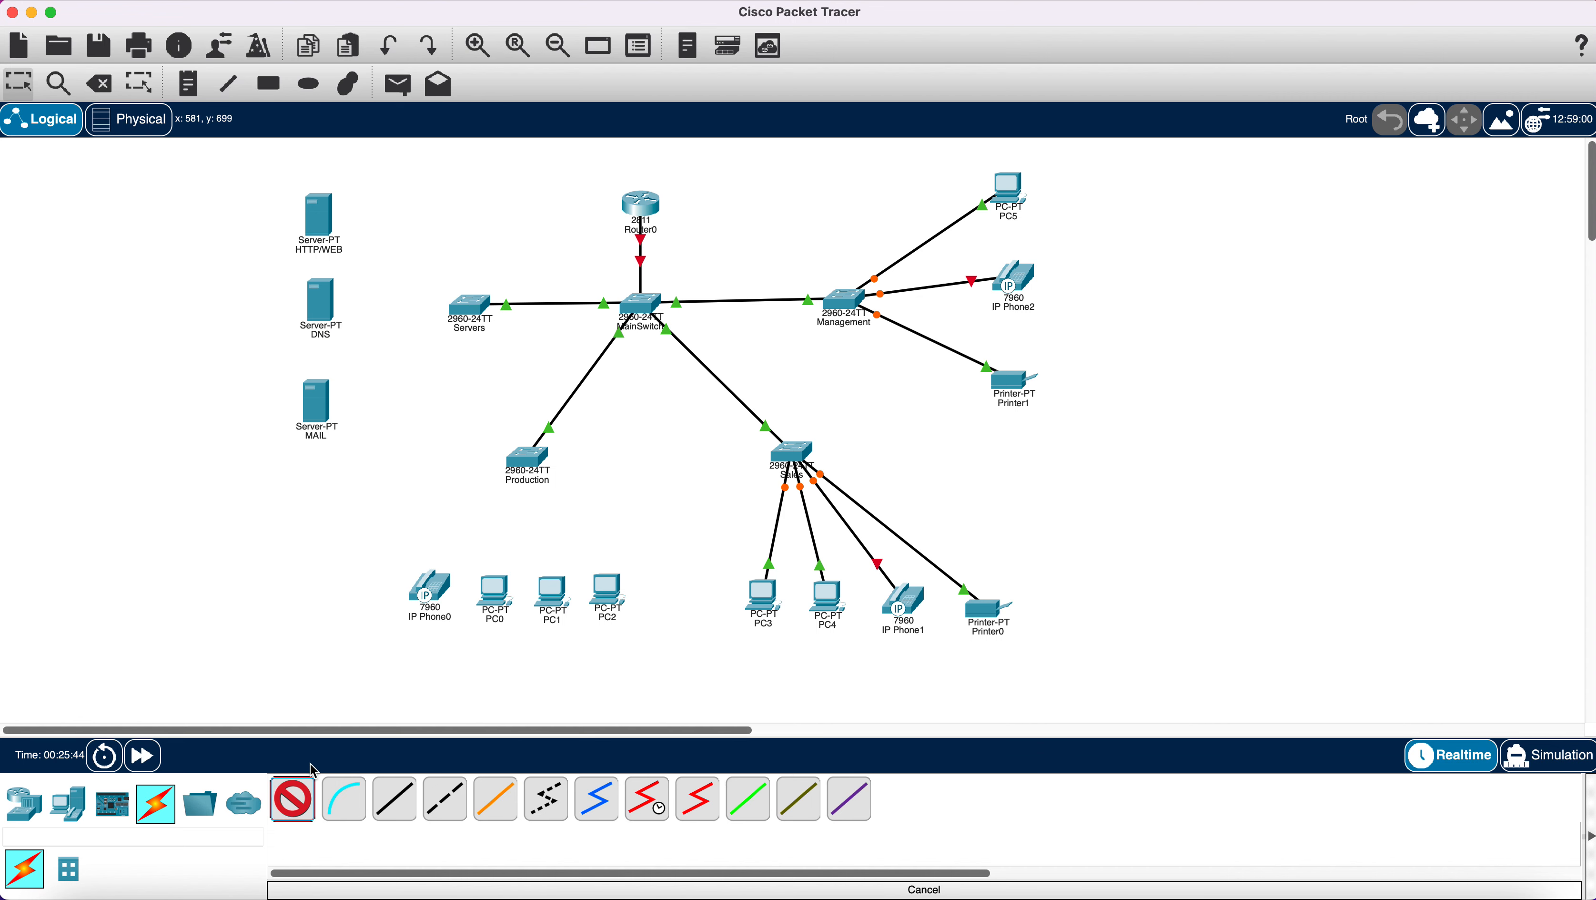
click(529, 461)
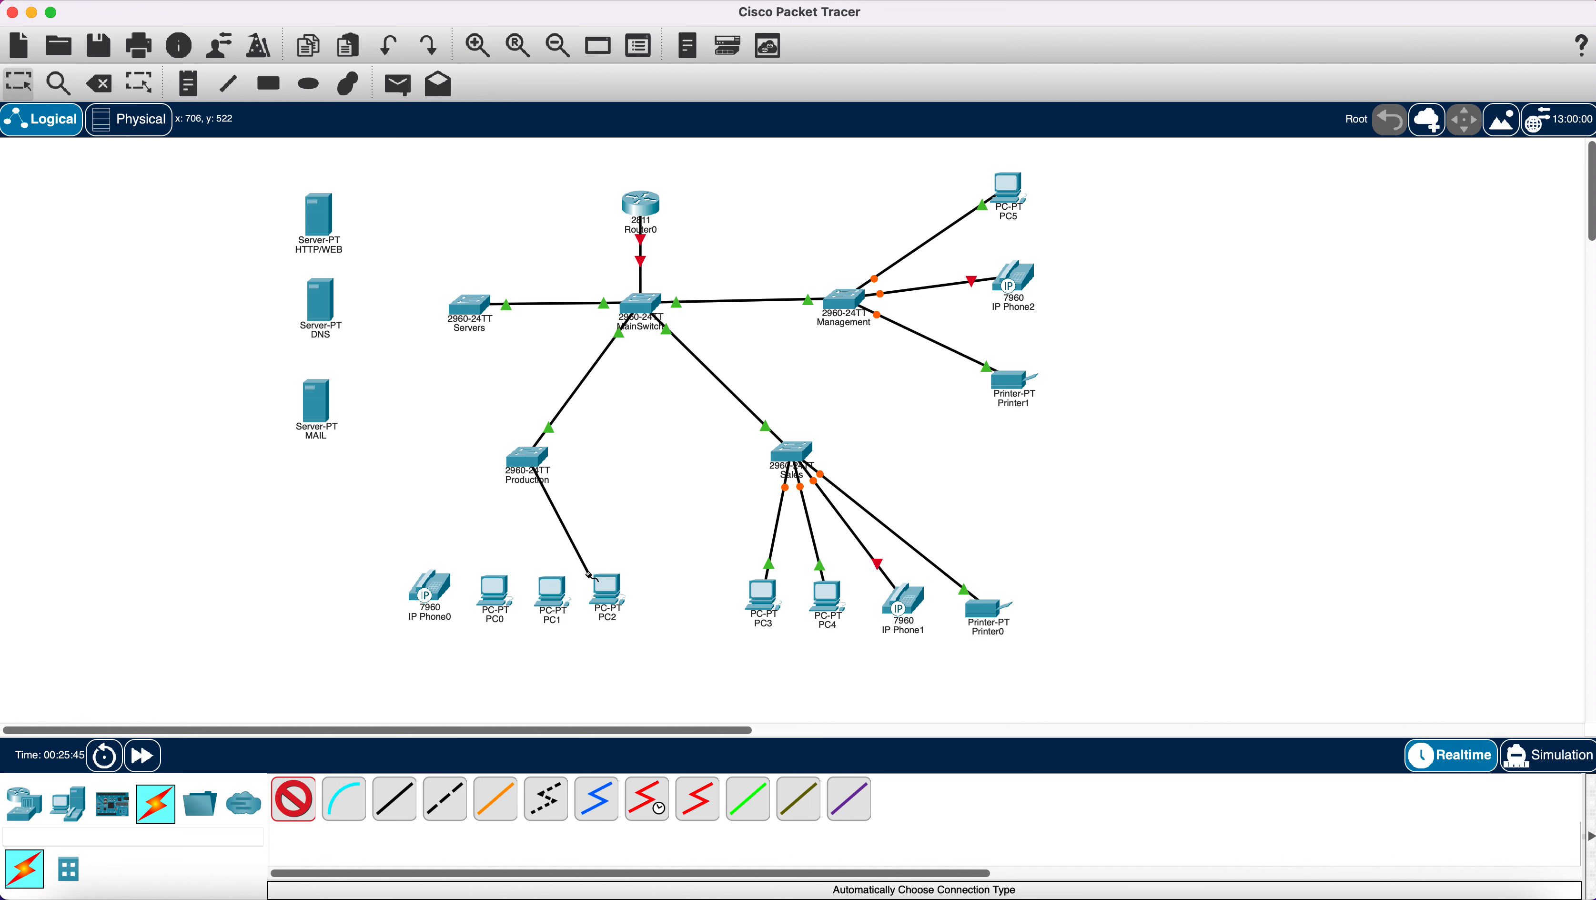
click(606, 591)
click(292, 800)
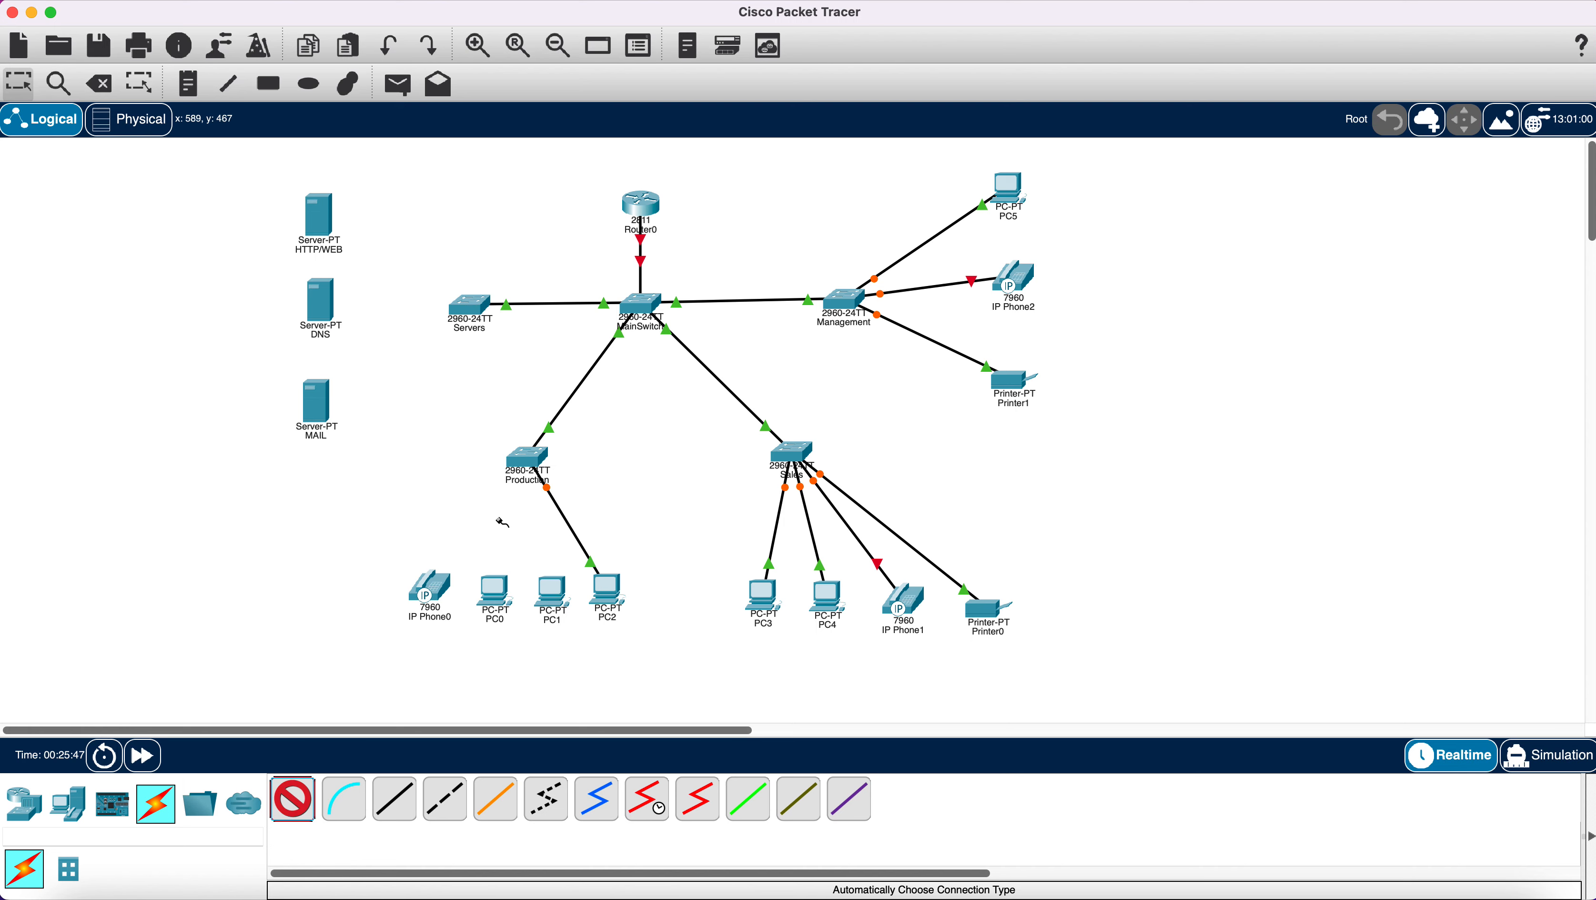
click(529, 461)
click(554, 596)
click(292, 800)
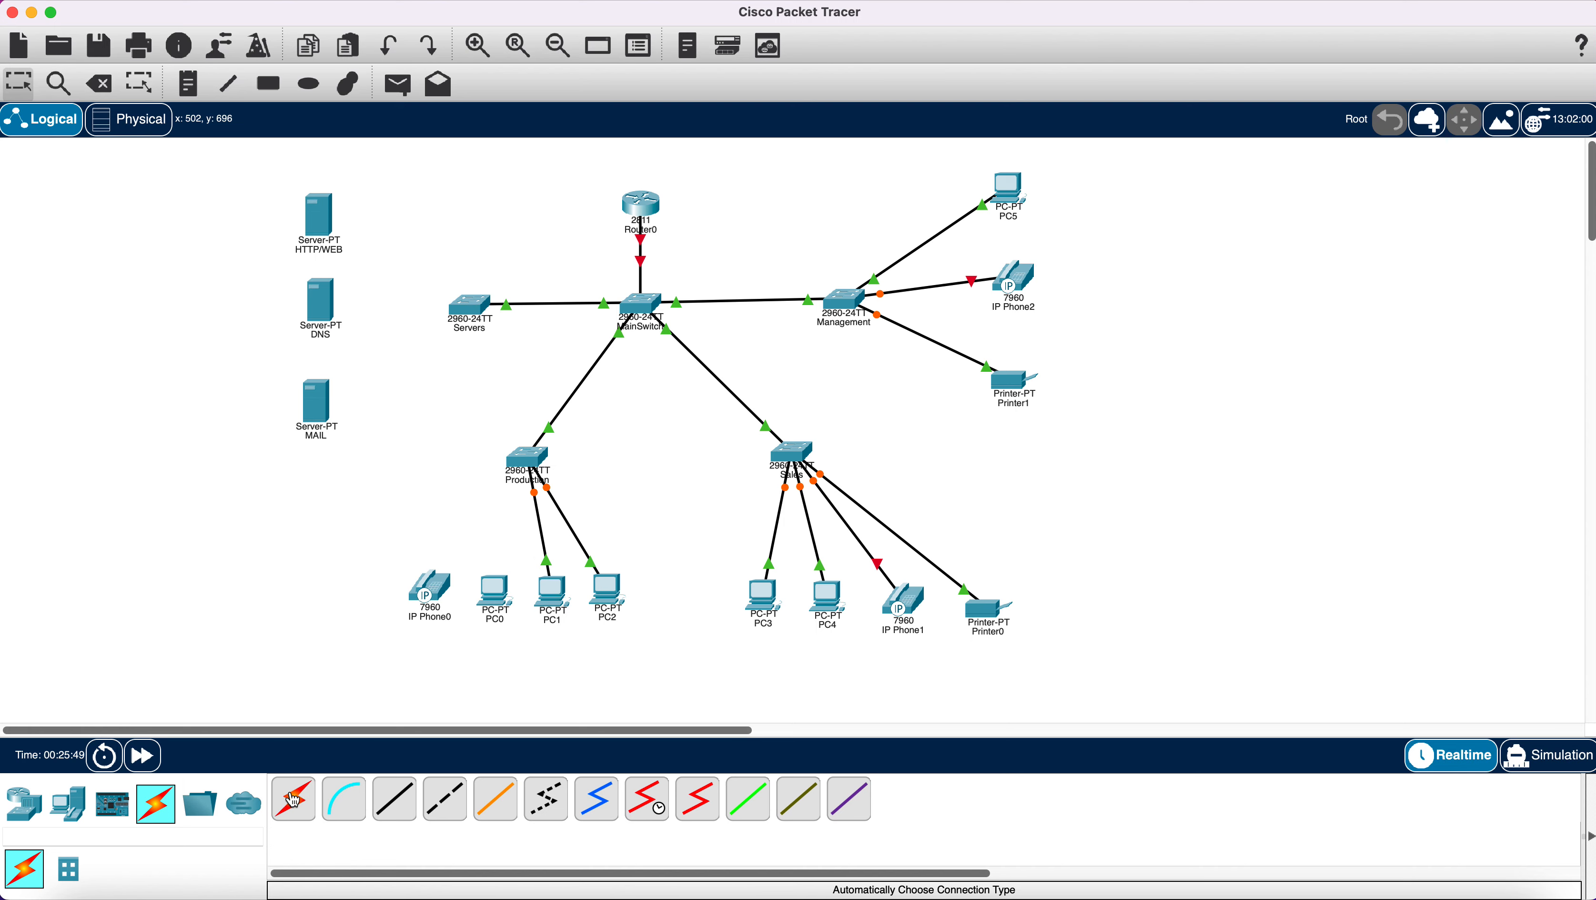
click(522, 455)
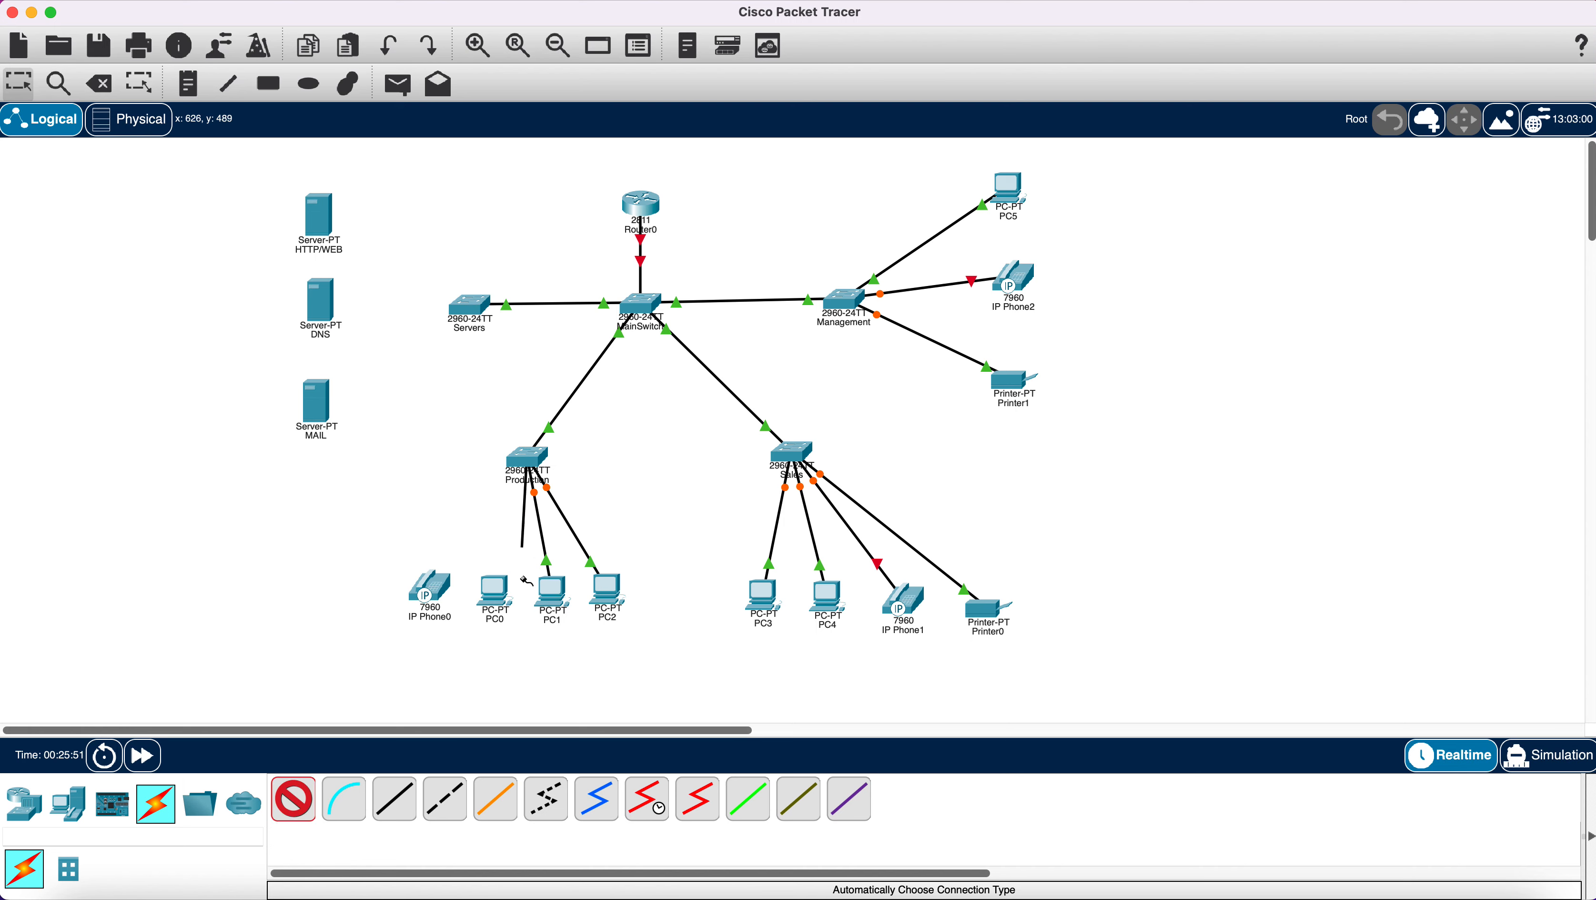
click(495, 593)
click(296, 810)
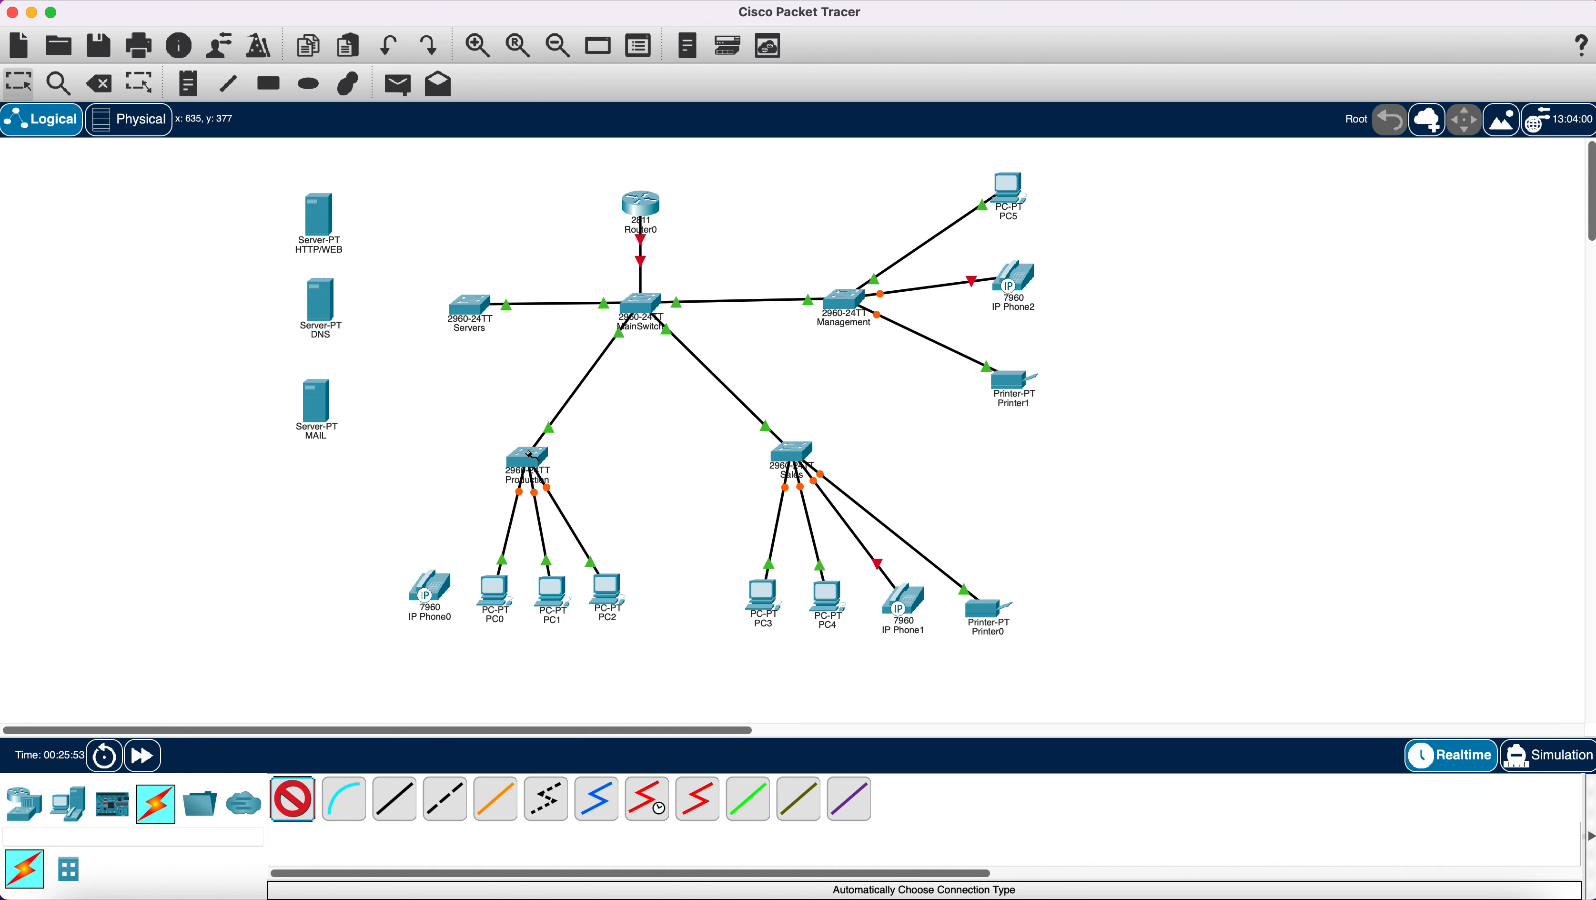
click(529, 454)
click(444, 591)
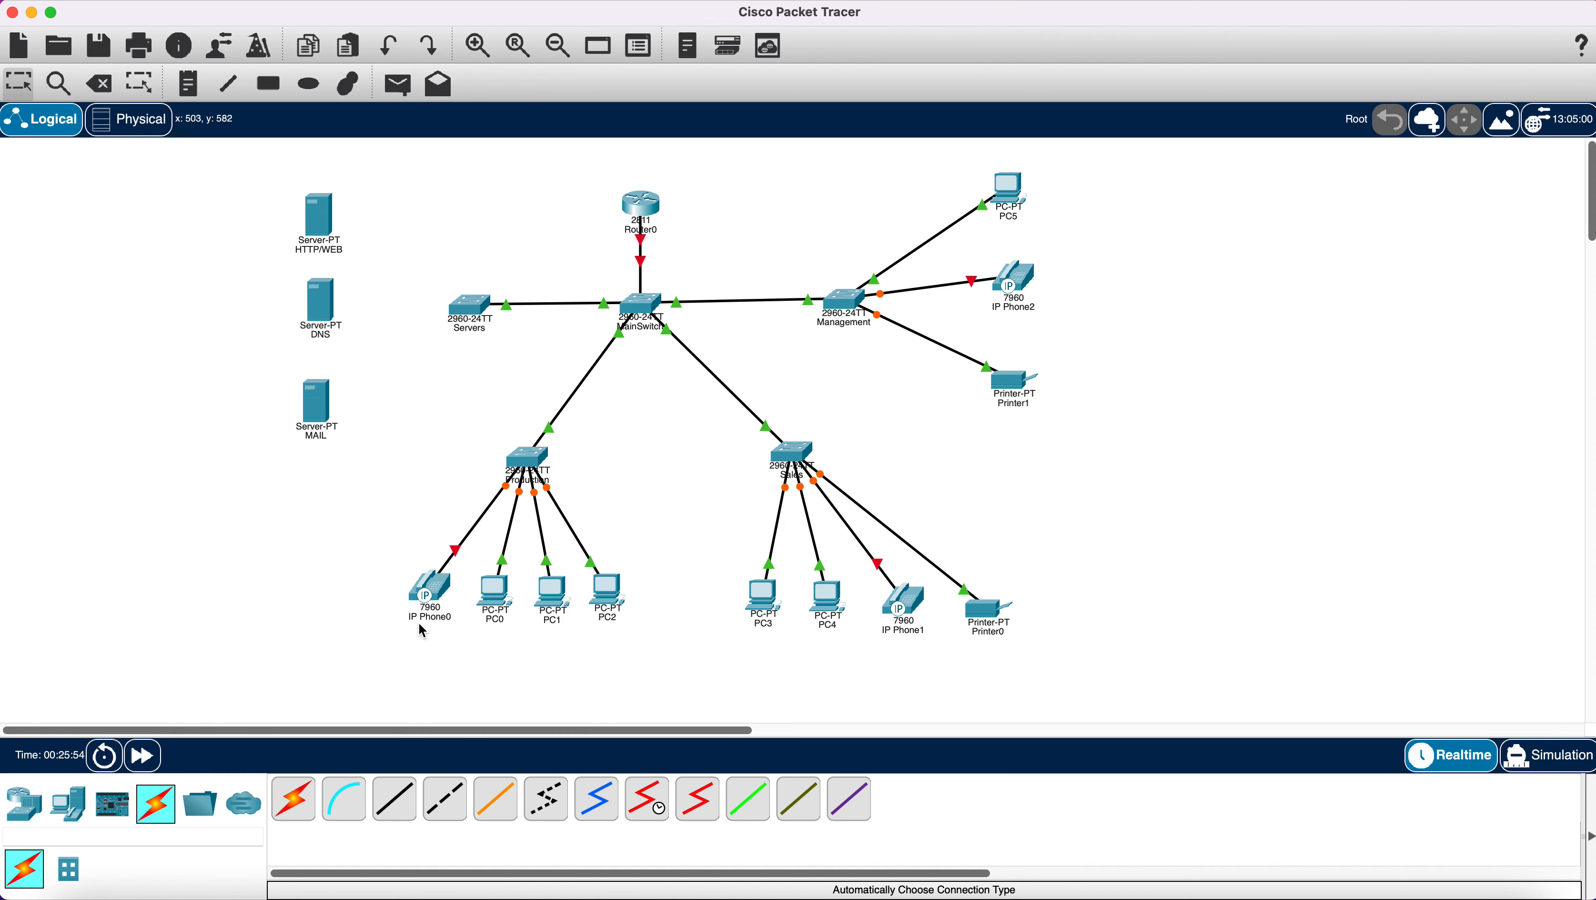
Connect the HTTP/WEB, DNS and MAIL servers to the Servers switch.
click(296, 804)
click(477, 306)
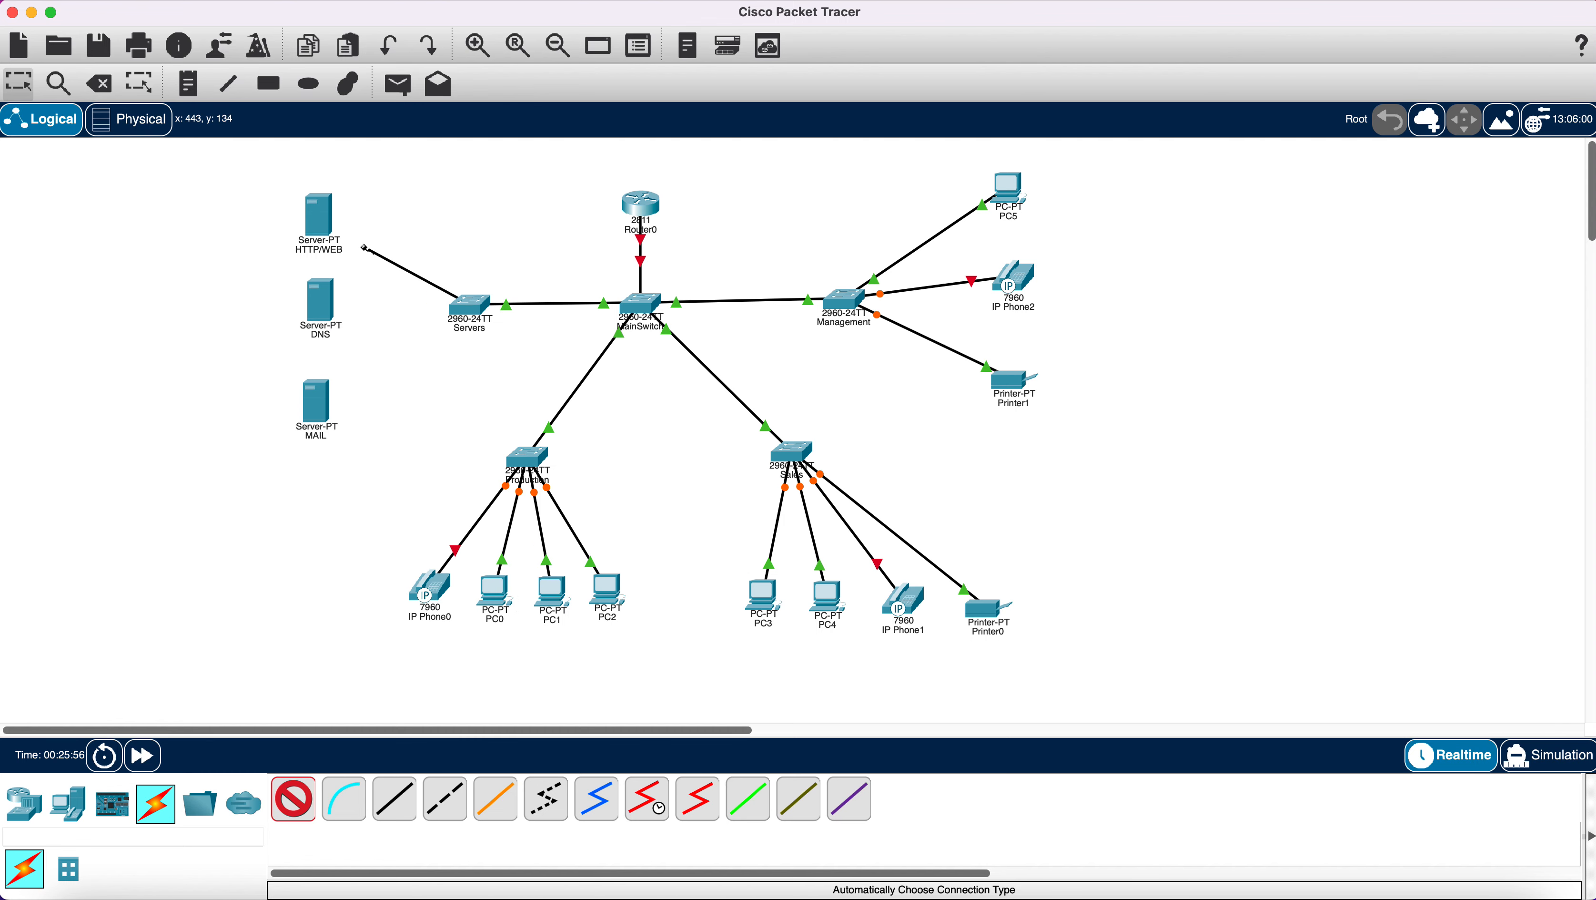
click(319, 218)
click(293, 798)
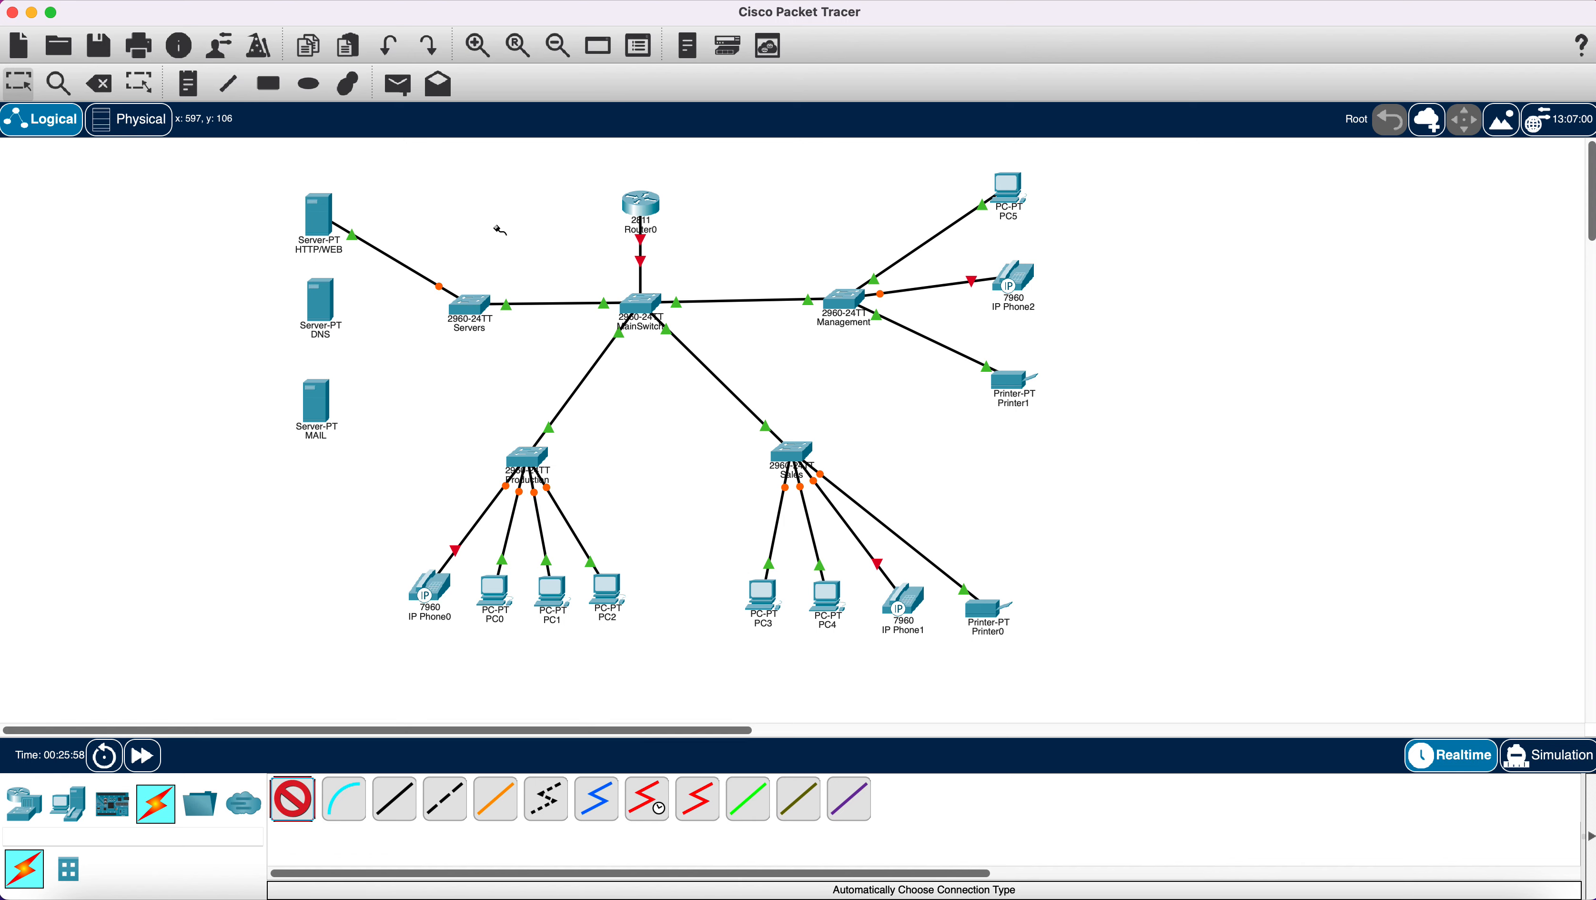
click(471, 307)
click(310, 310)
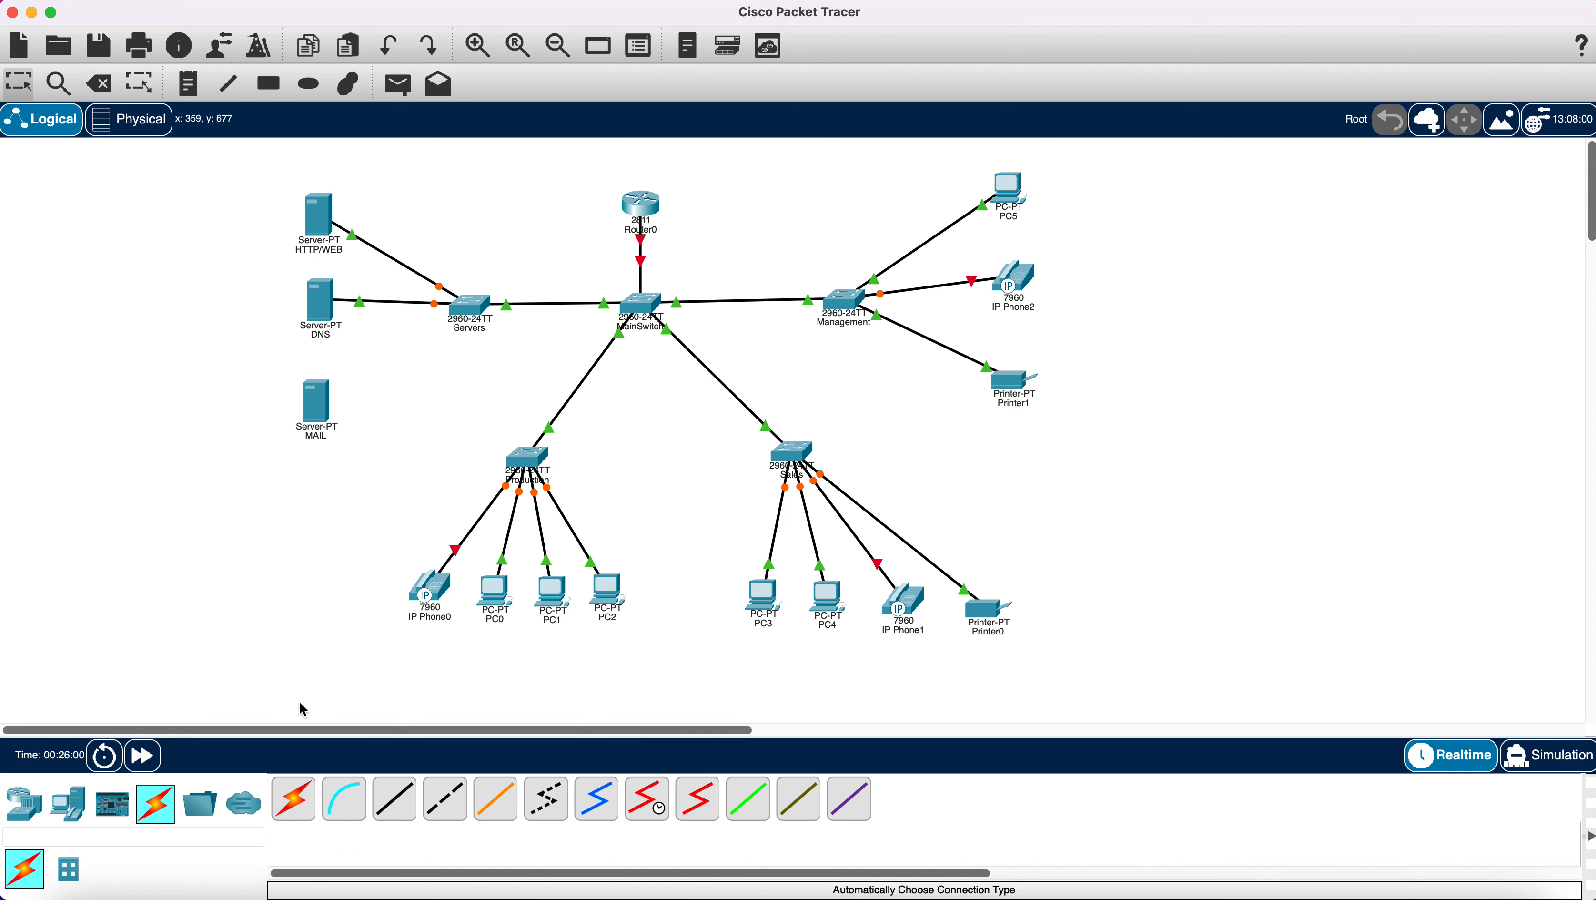
click(295, 802)
click(473, 309)
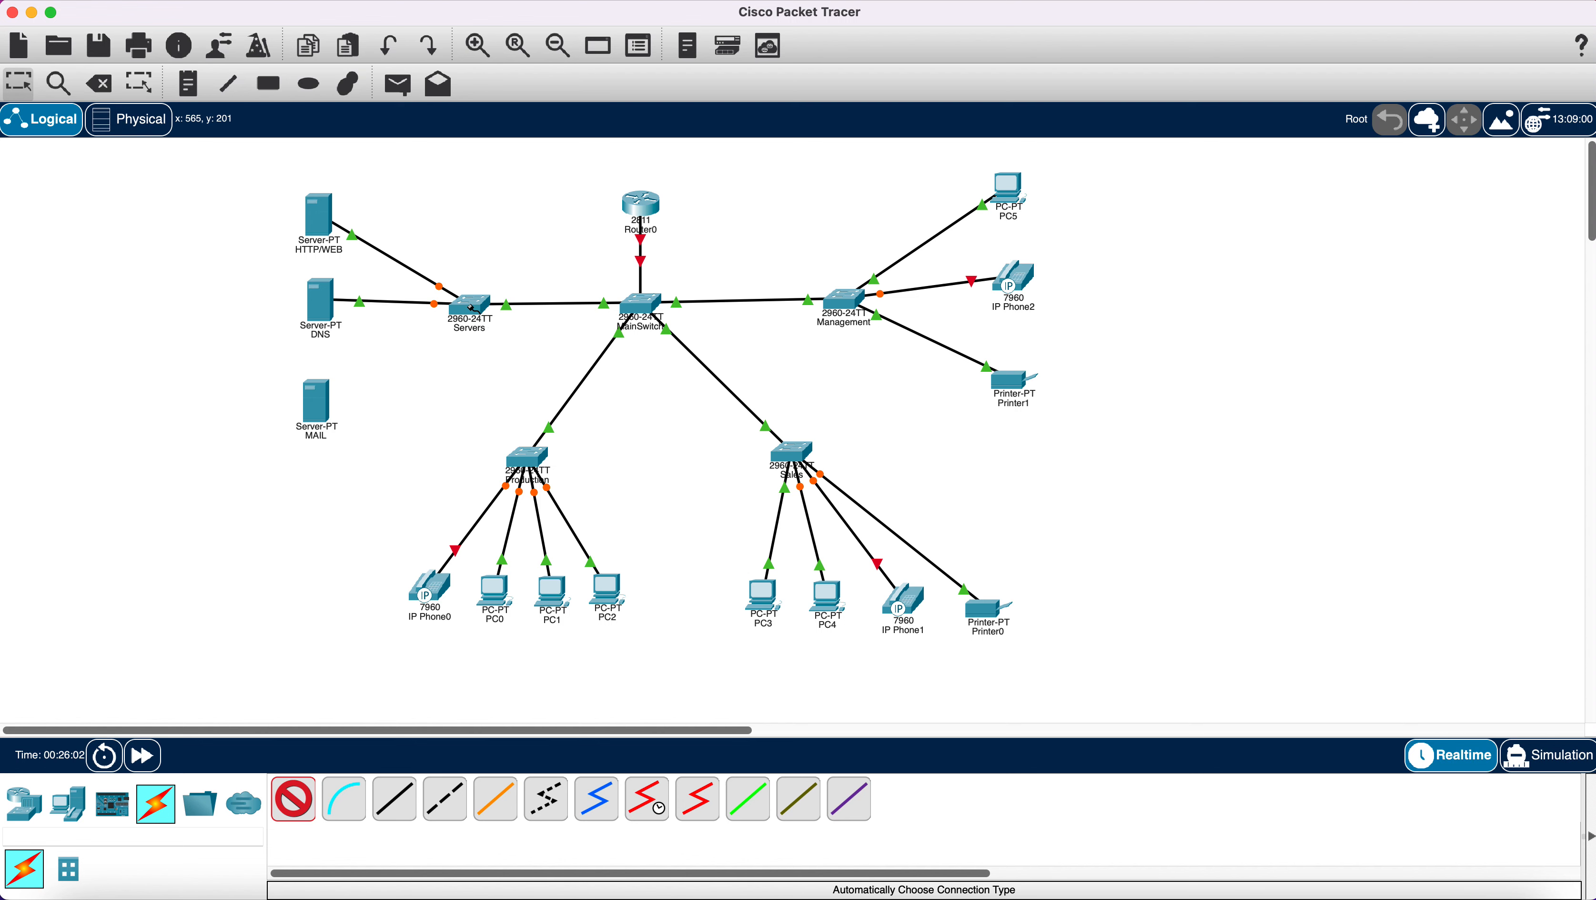
click(327, 407)
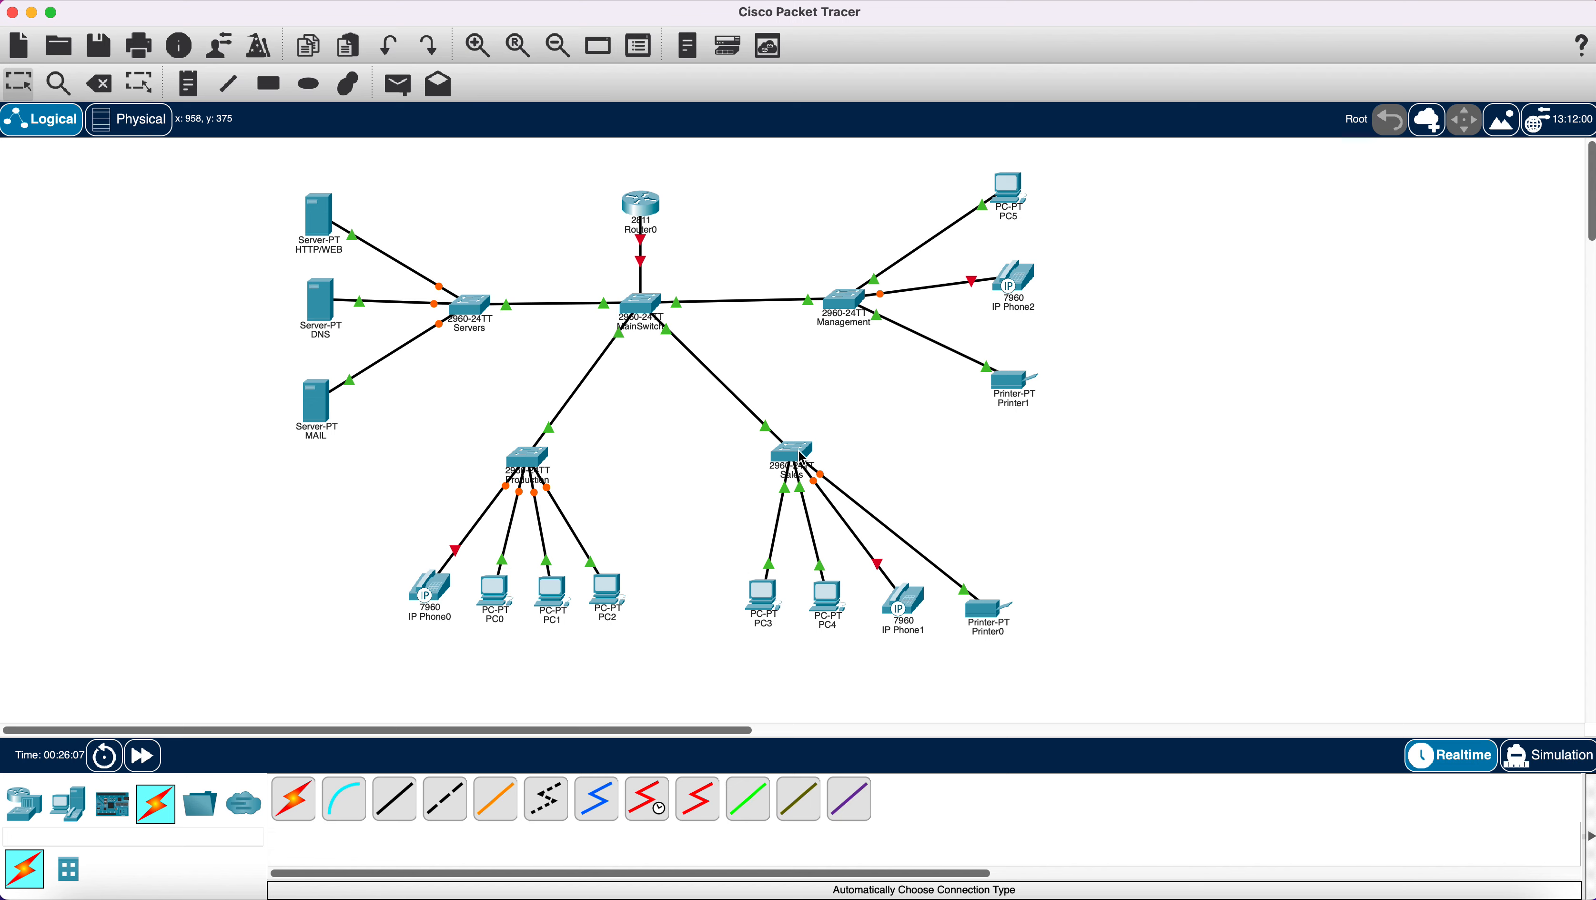
Move Sales up-right and Production up-left, and spread IP Phone0 and PC0–PC4 apart.
drag(799, 452, 847, 428)
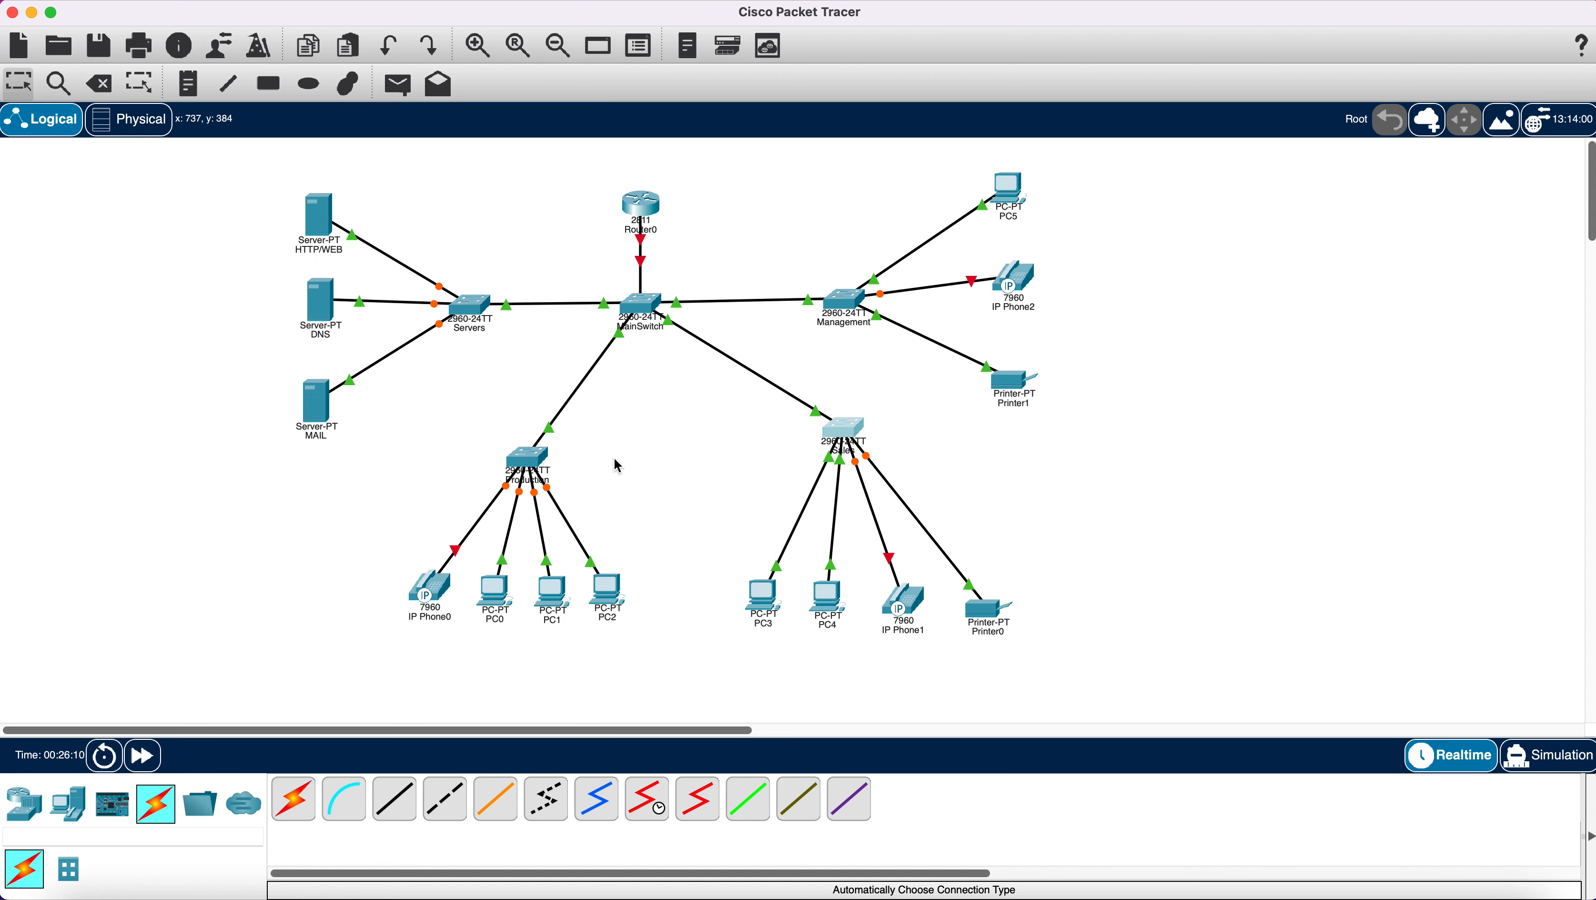
drag(536, 461, 465, 435)
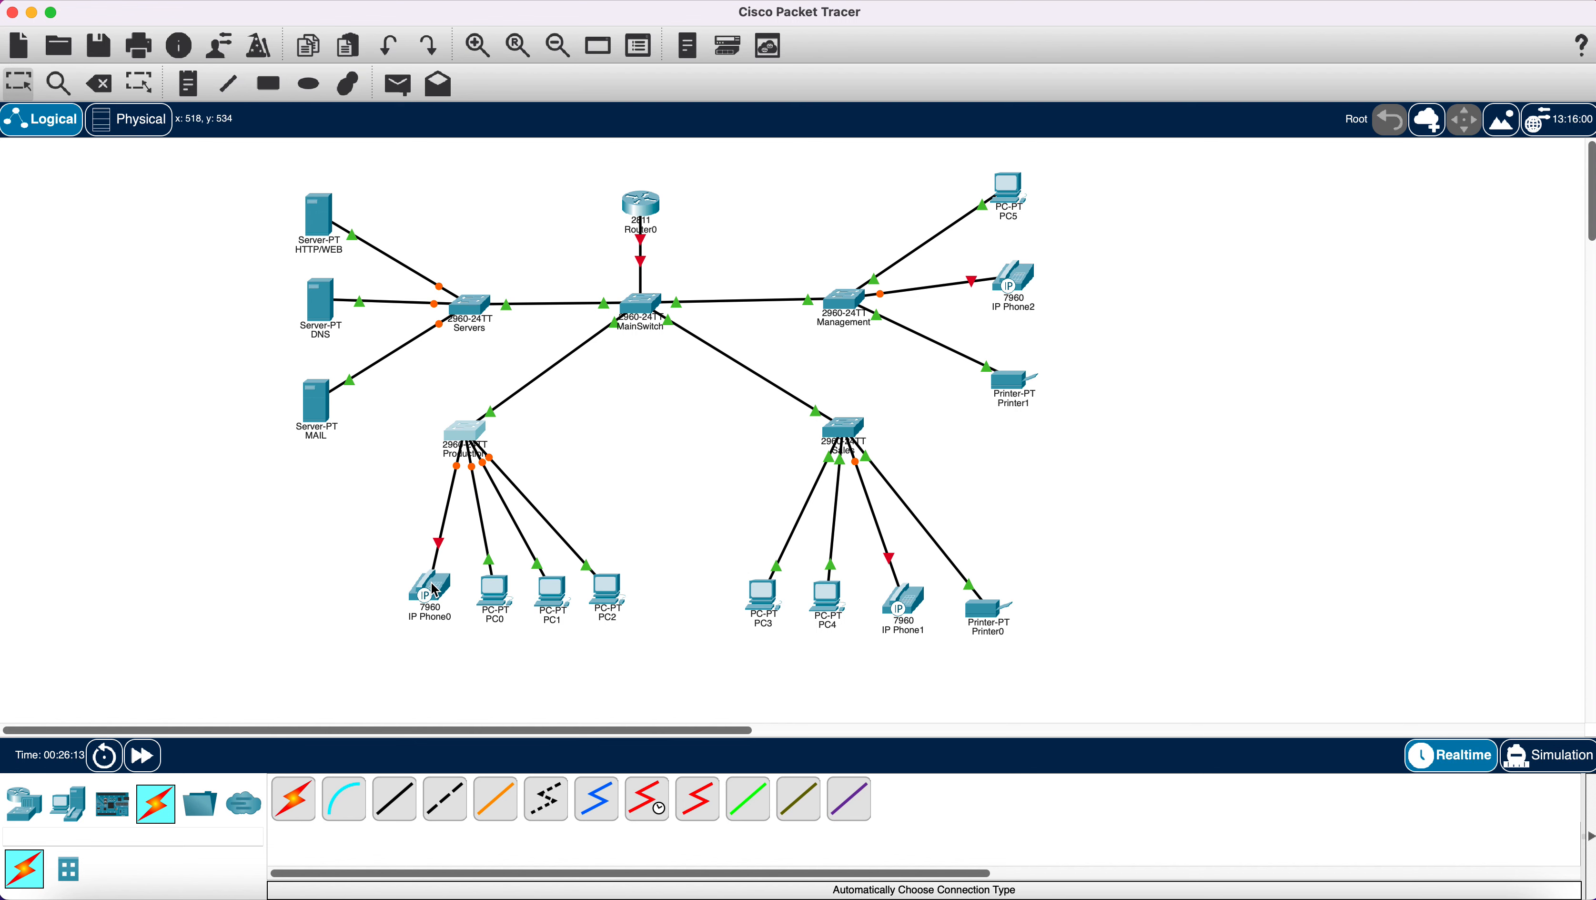
drag(435, 589, 399, 597)
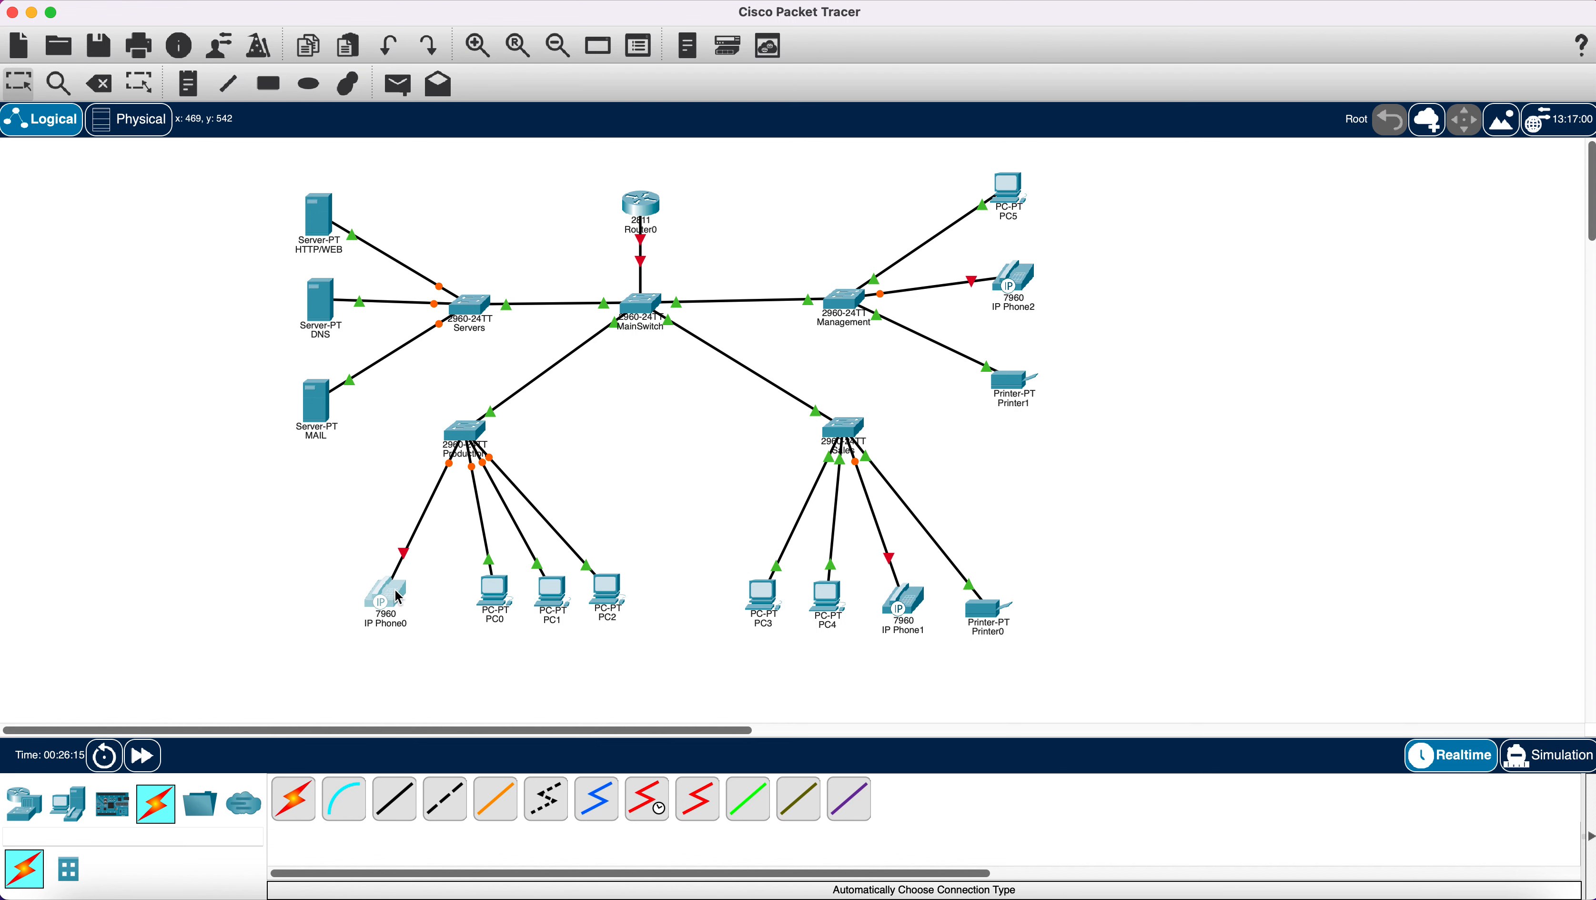
drag(497, 596, 592, 610)
click(604, 602)
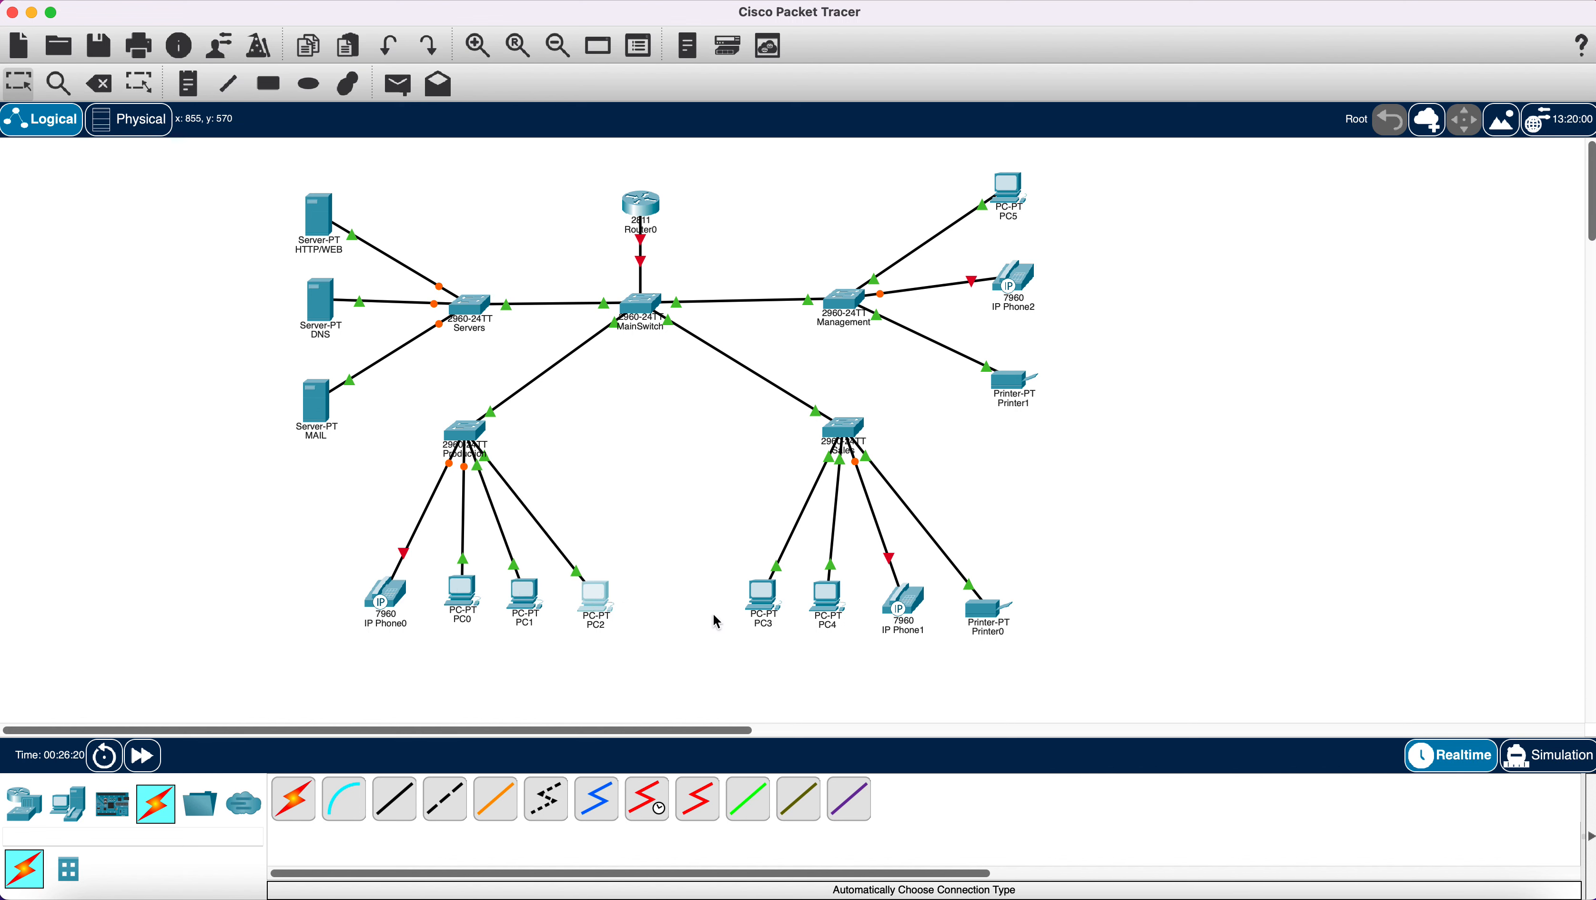
drag(767, 603, 831, 606)
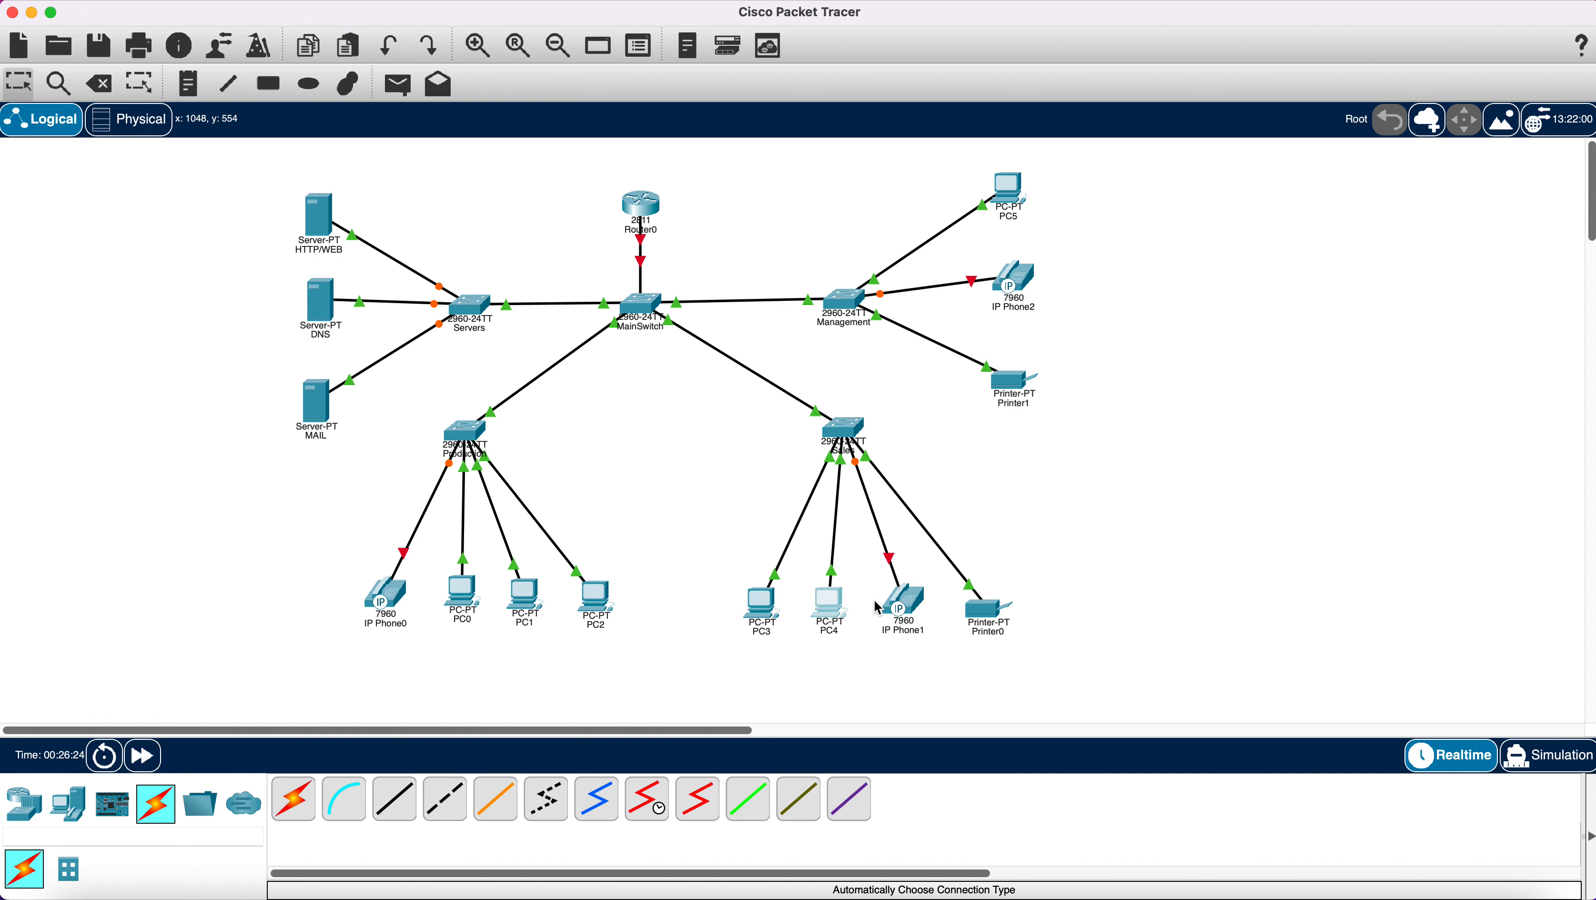
click(901, 606)
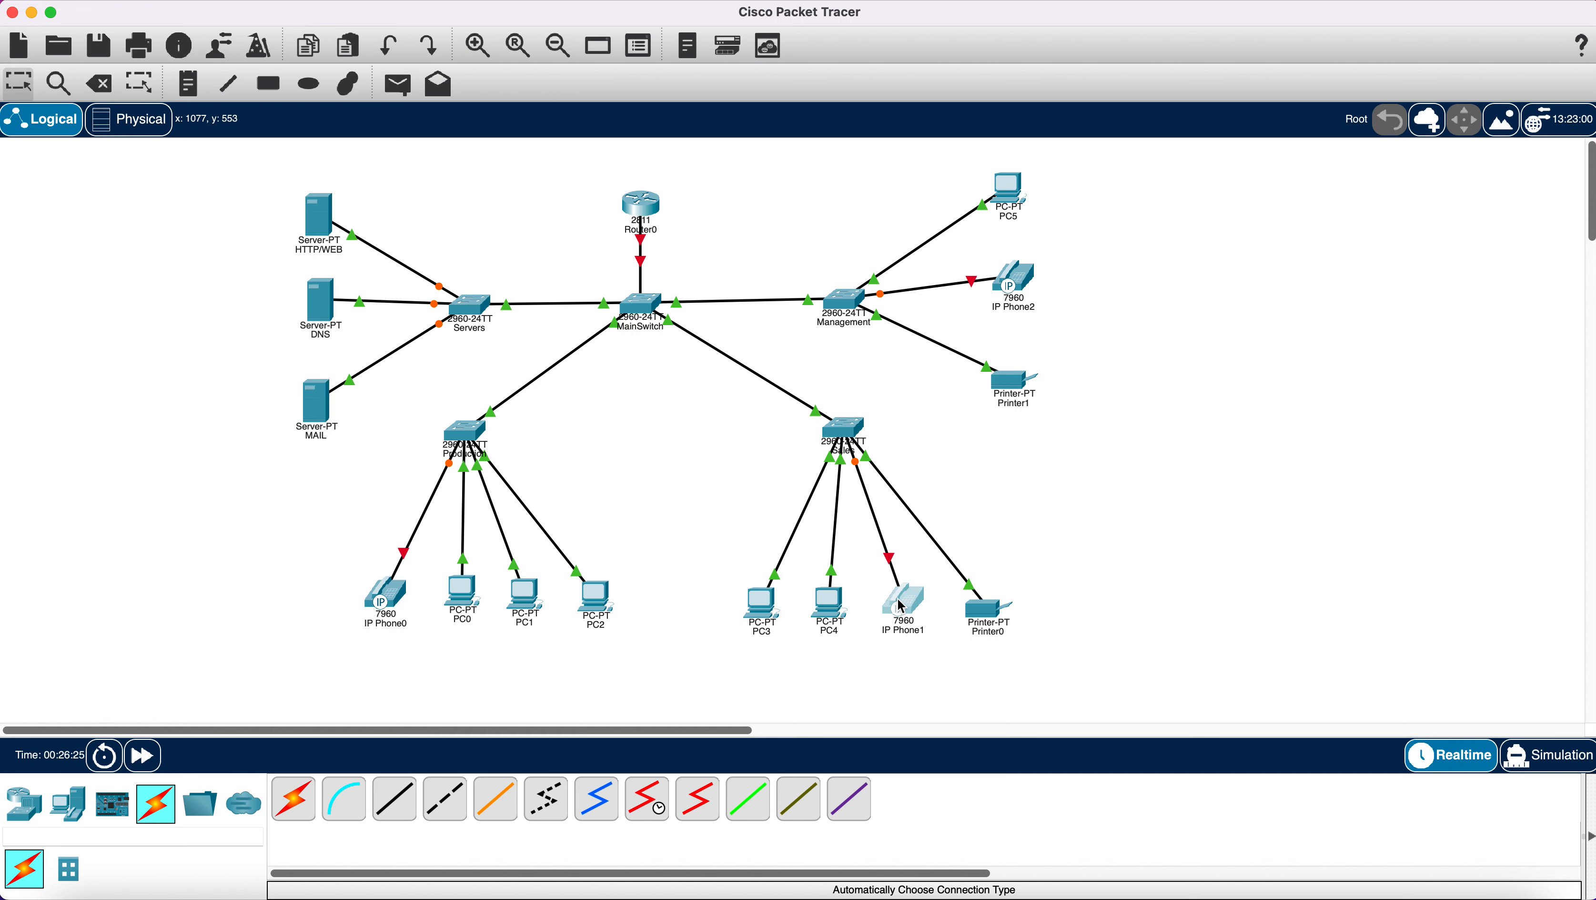
Plug the IP_PHONE_POWER_ADAPTER into IP Phone0.
click(902, 606)
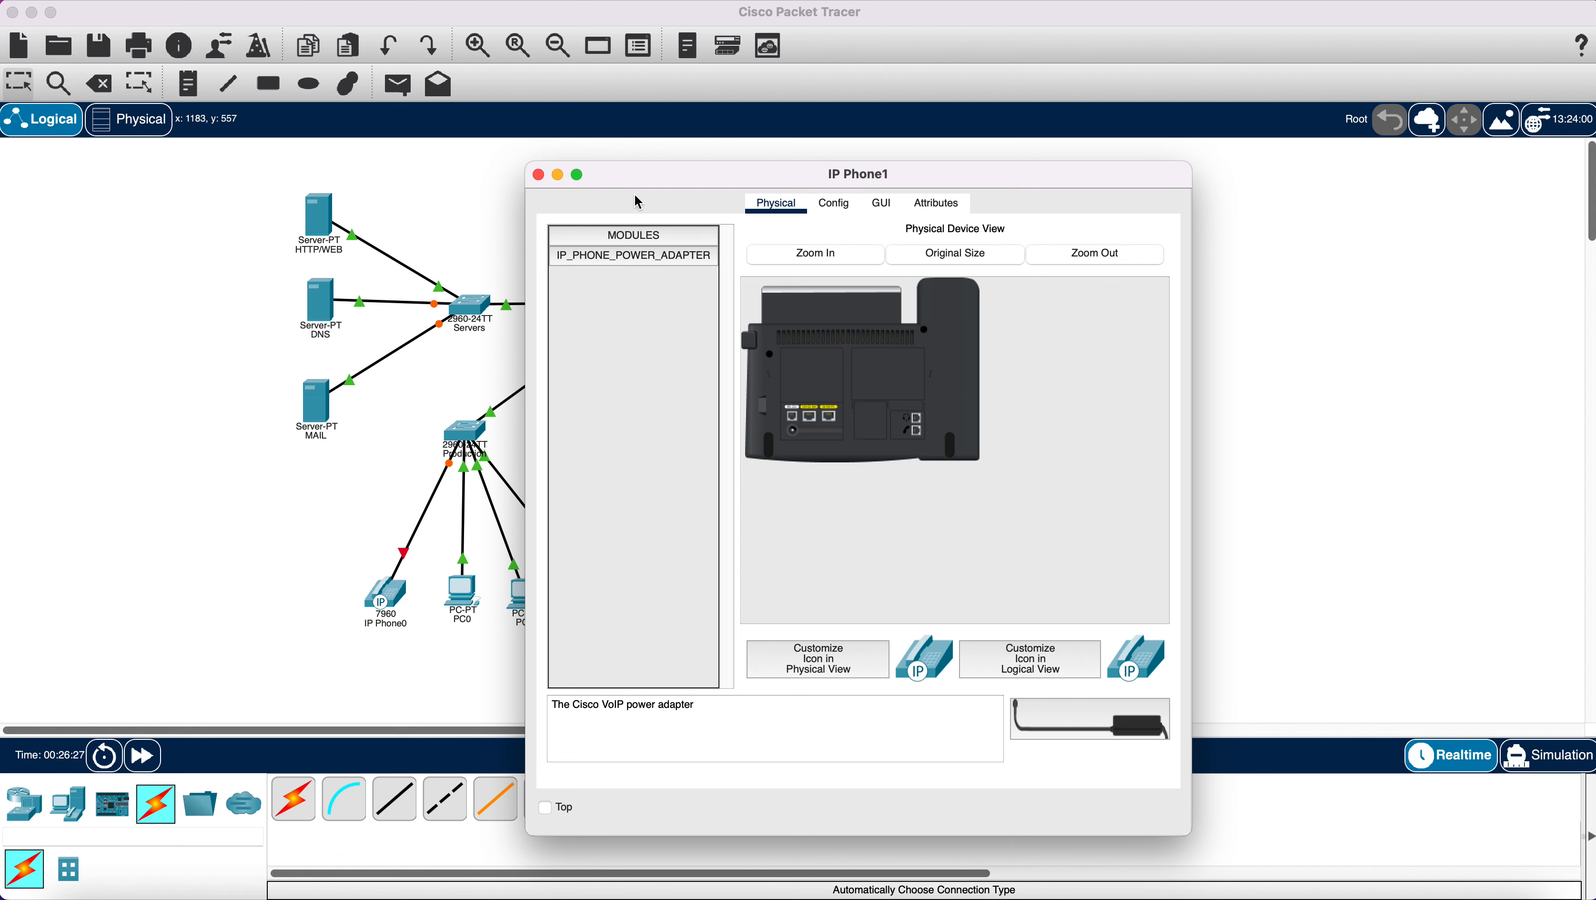
click(691, 270)
click(538, 175)
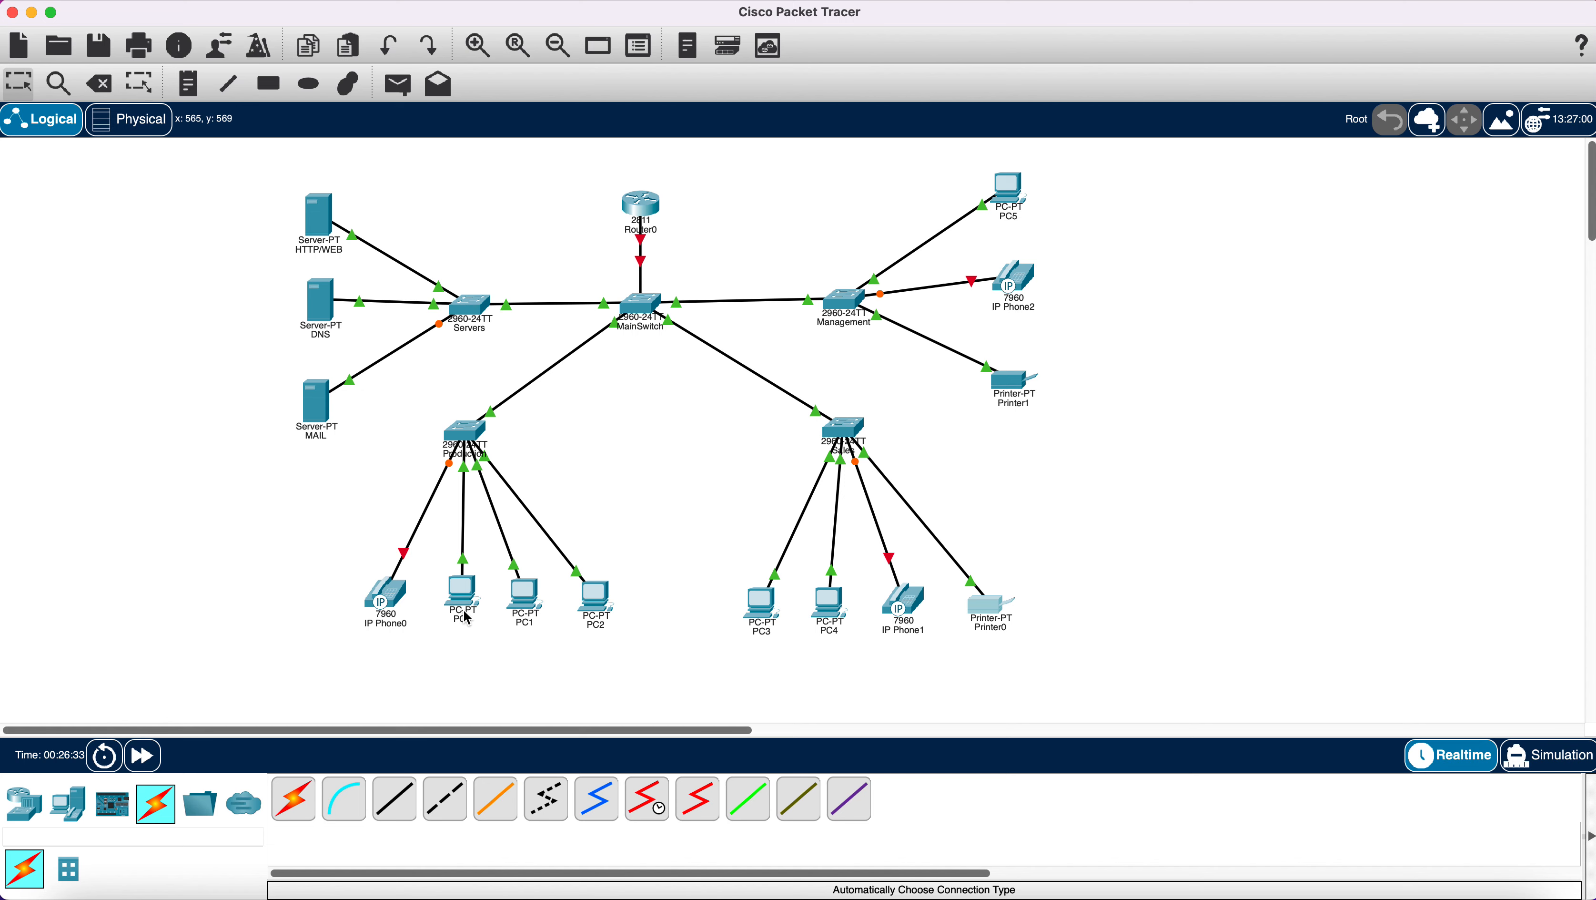
click(387, 597)
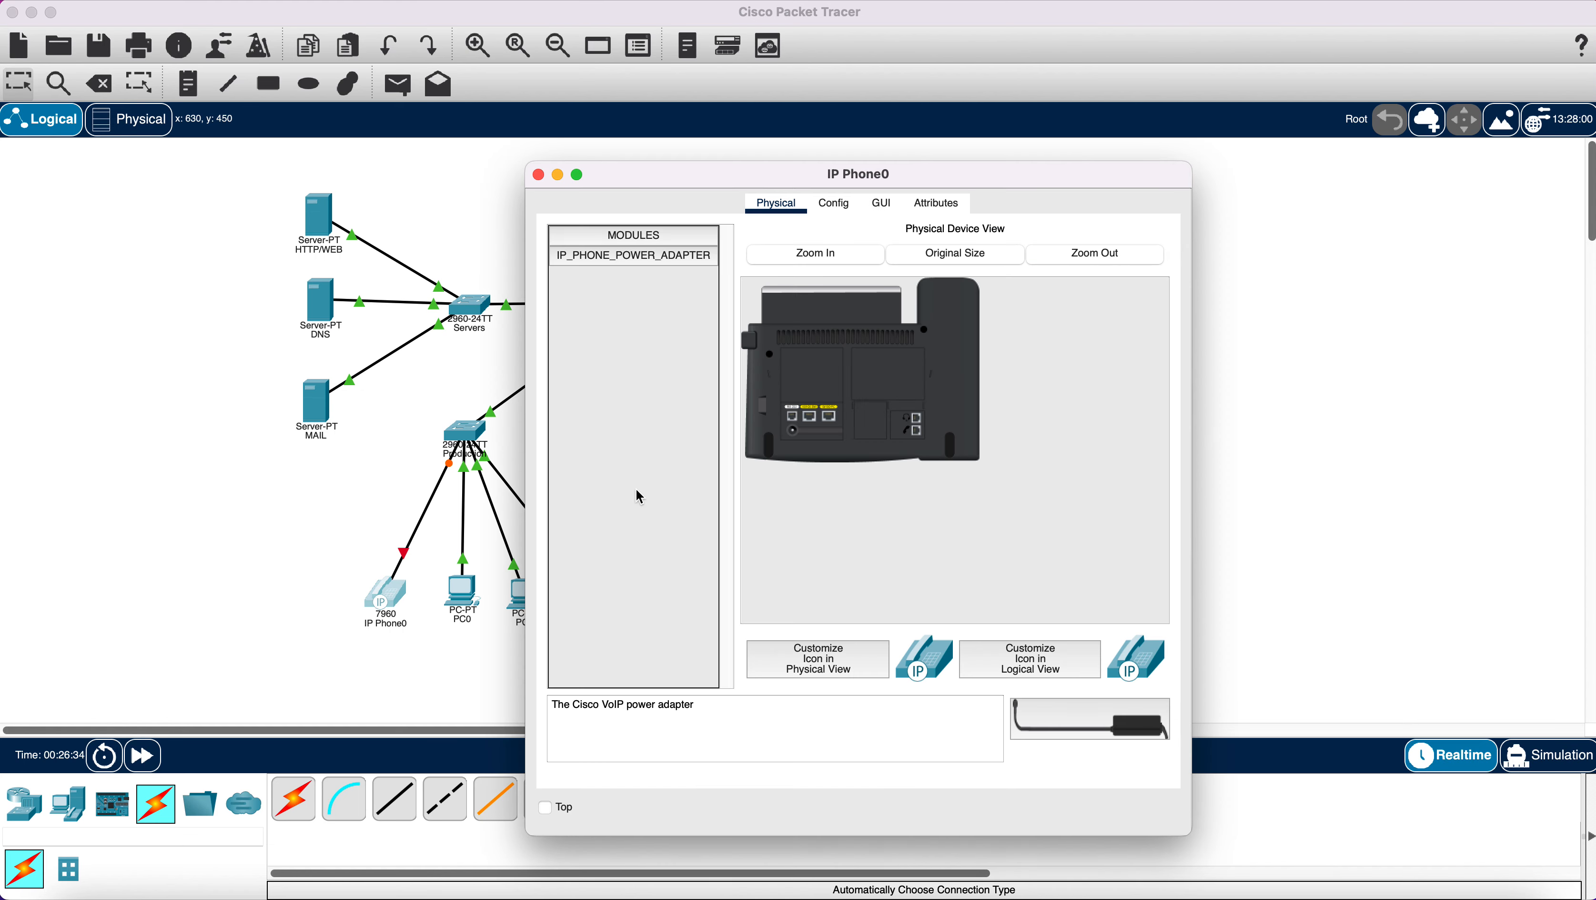
drag(1056, 718, 793, 434)
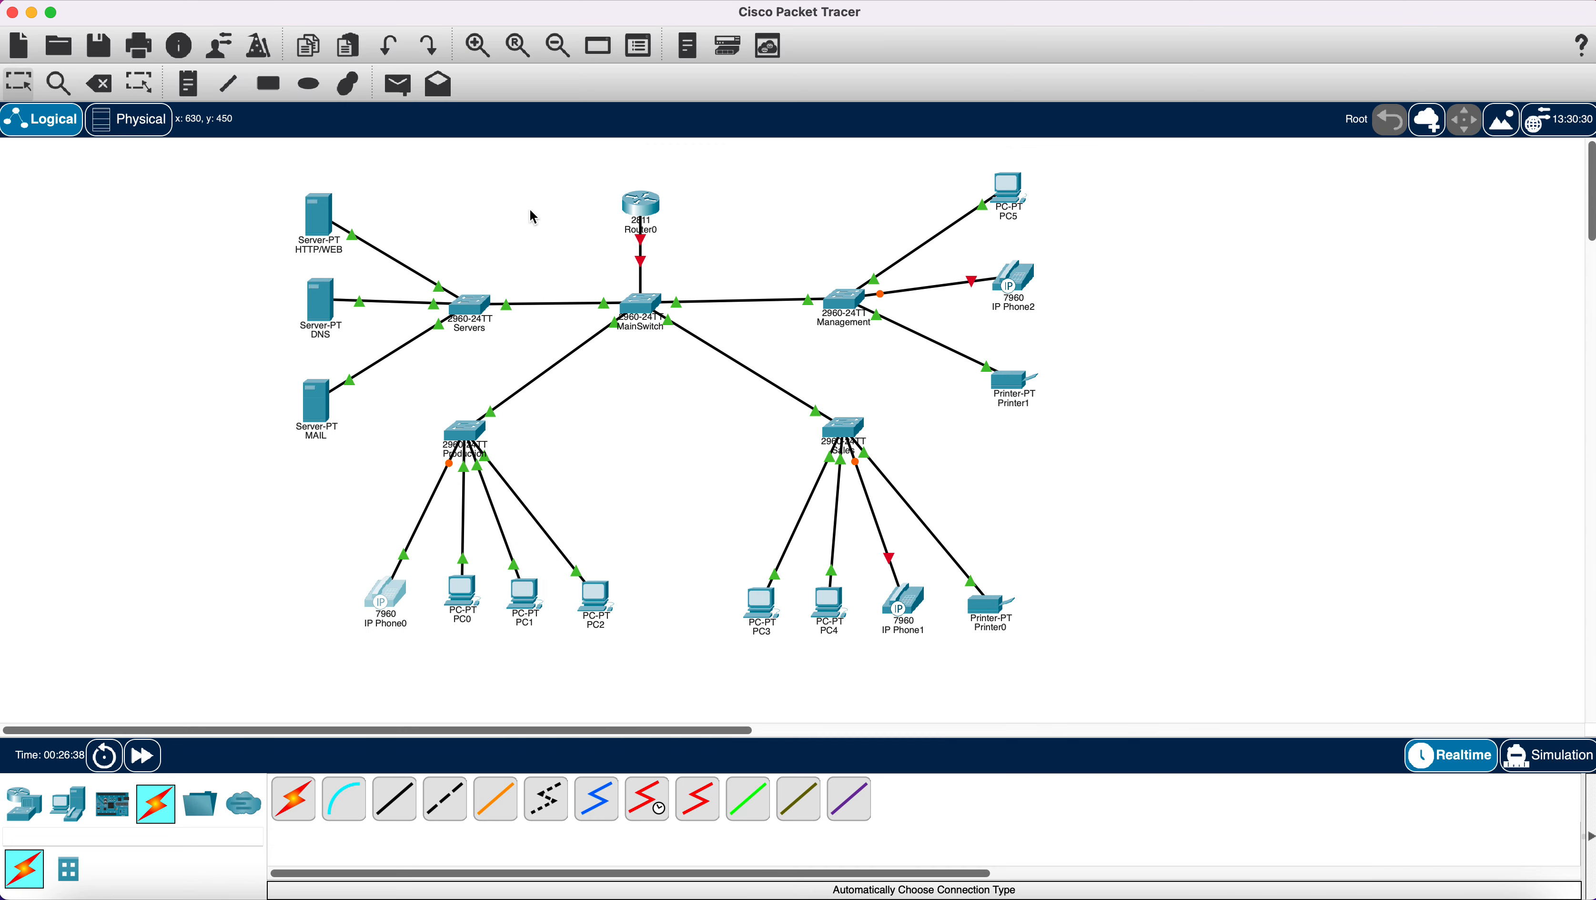
click(539, 174)
Plug power adapters into IP Phone1 and IP Phone2 so their links come up.
click(904, 599)
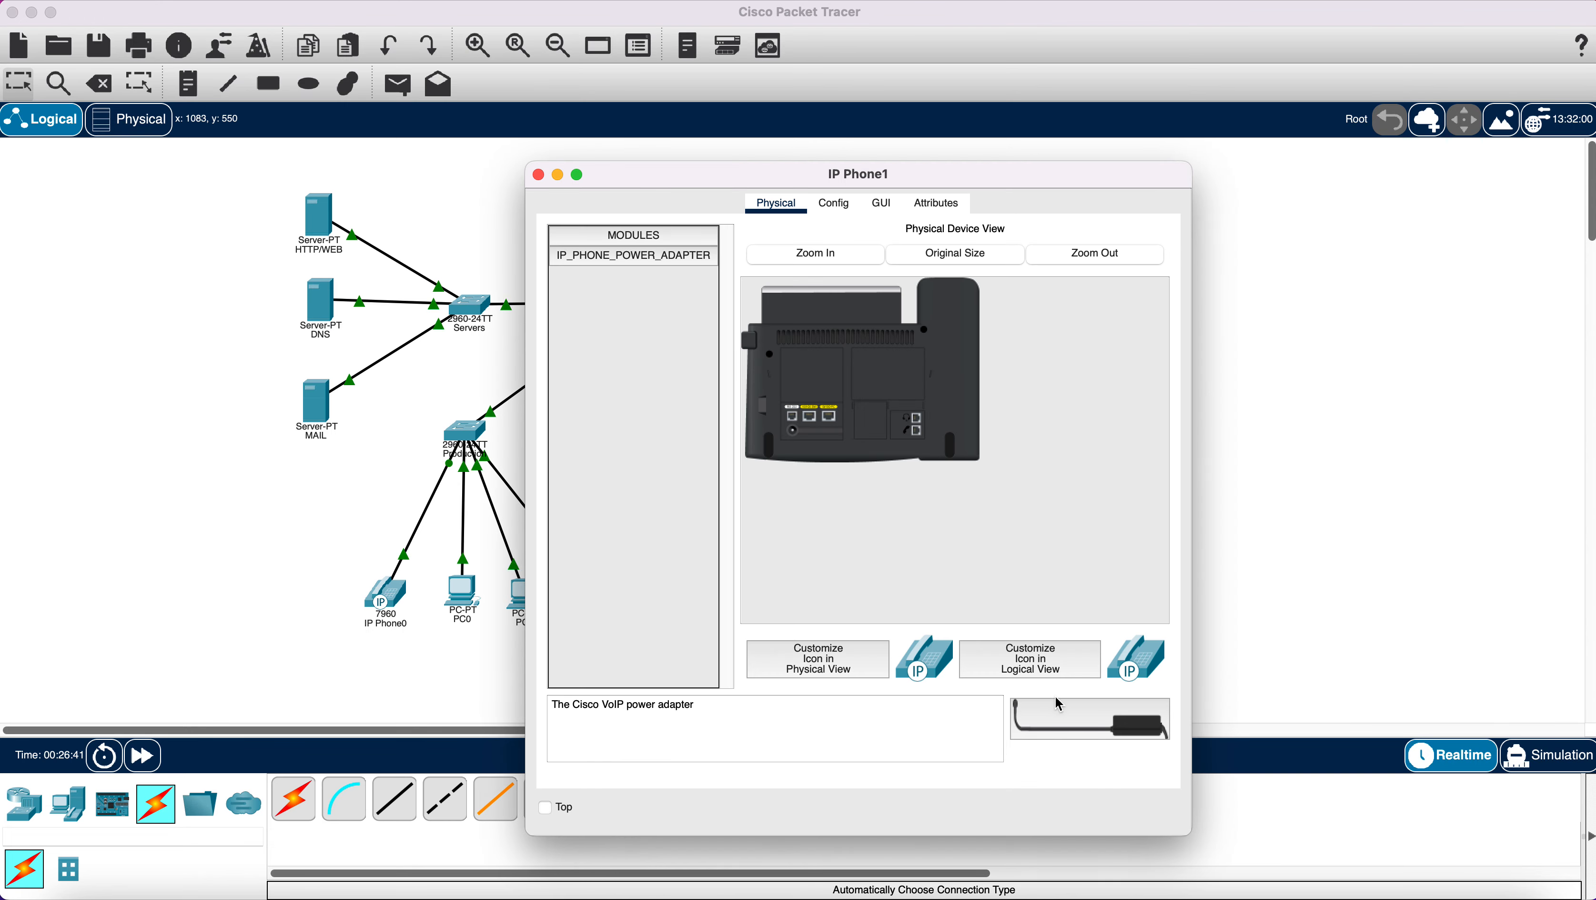
drag(1014, 633, 869, 434)
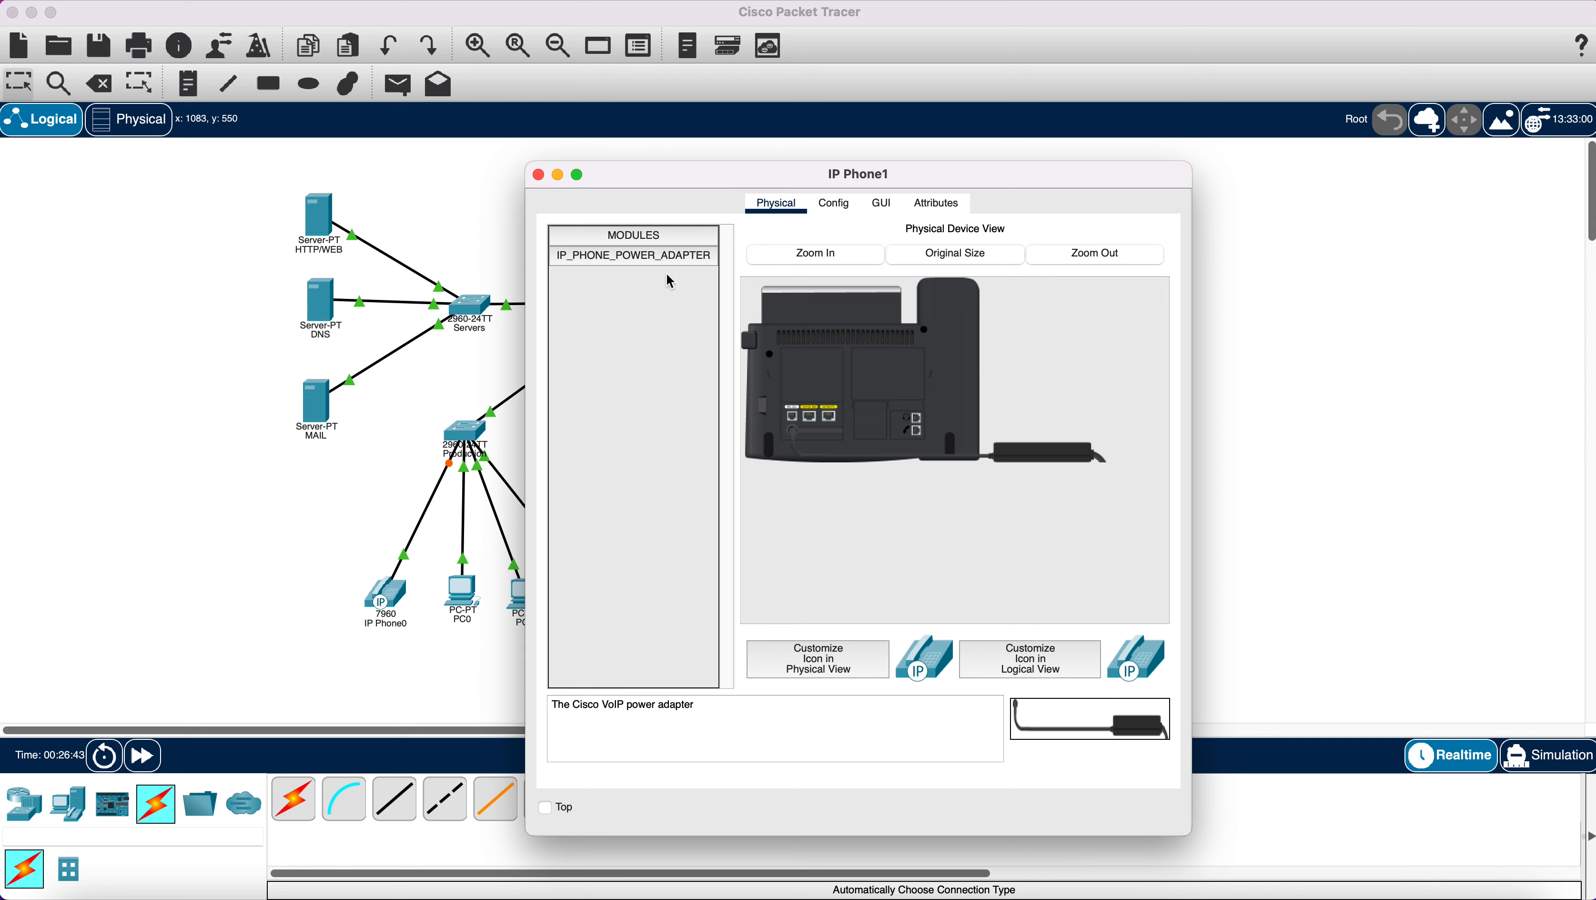
click(539, 174)
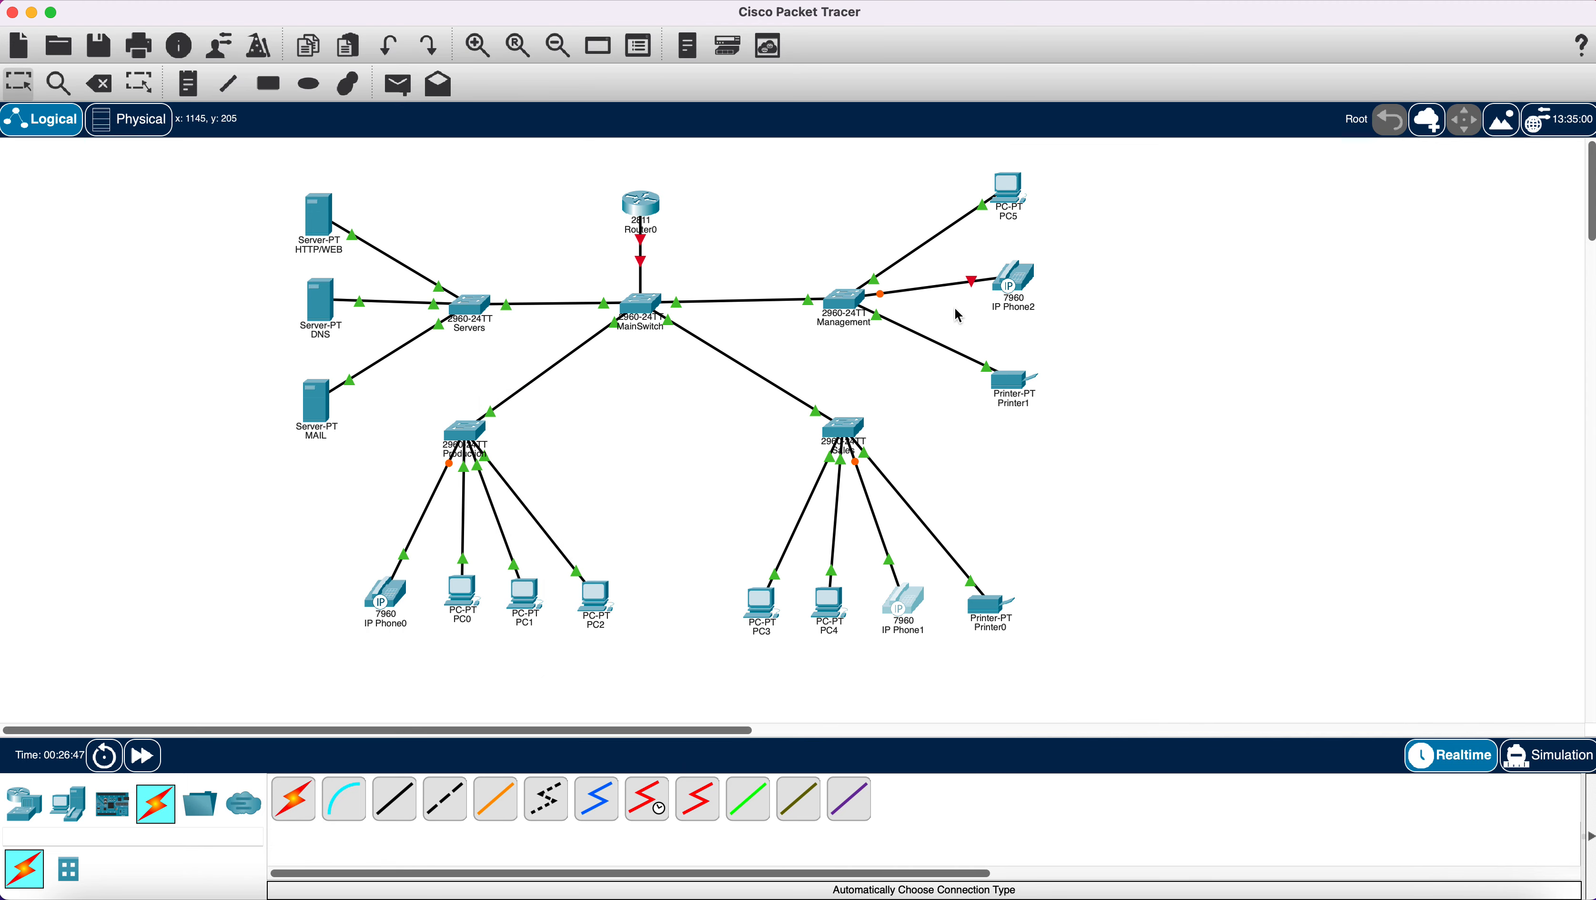
click(1007, 287)
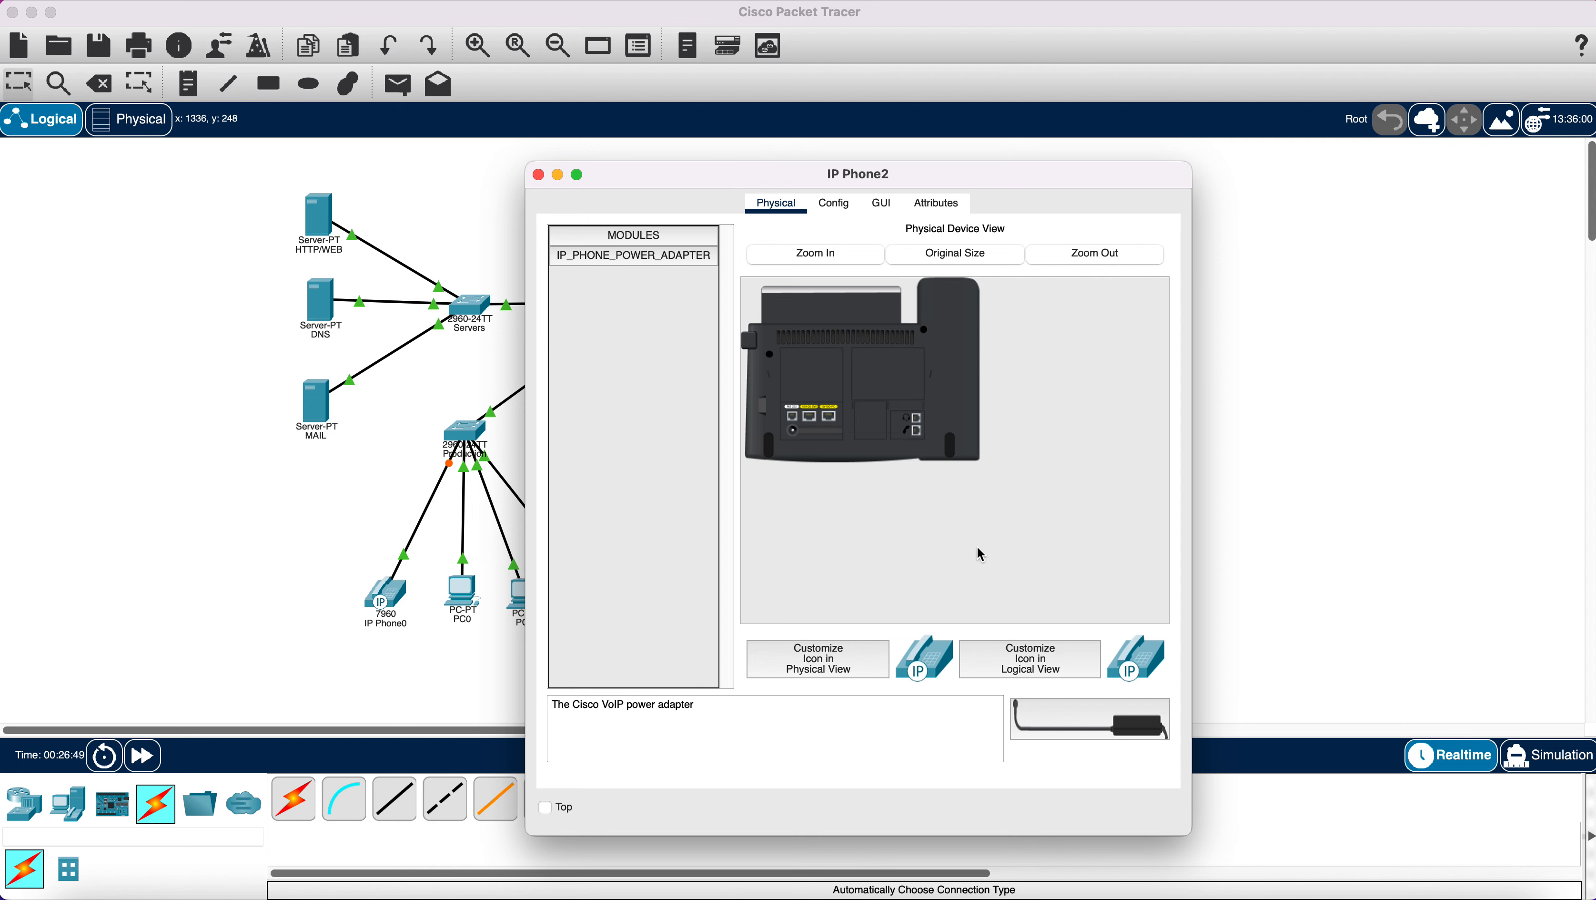
drag(1102, 716, 914, 409)
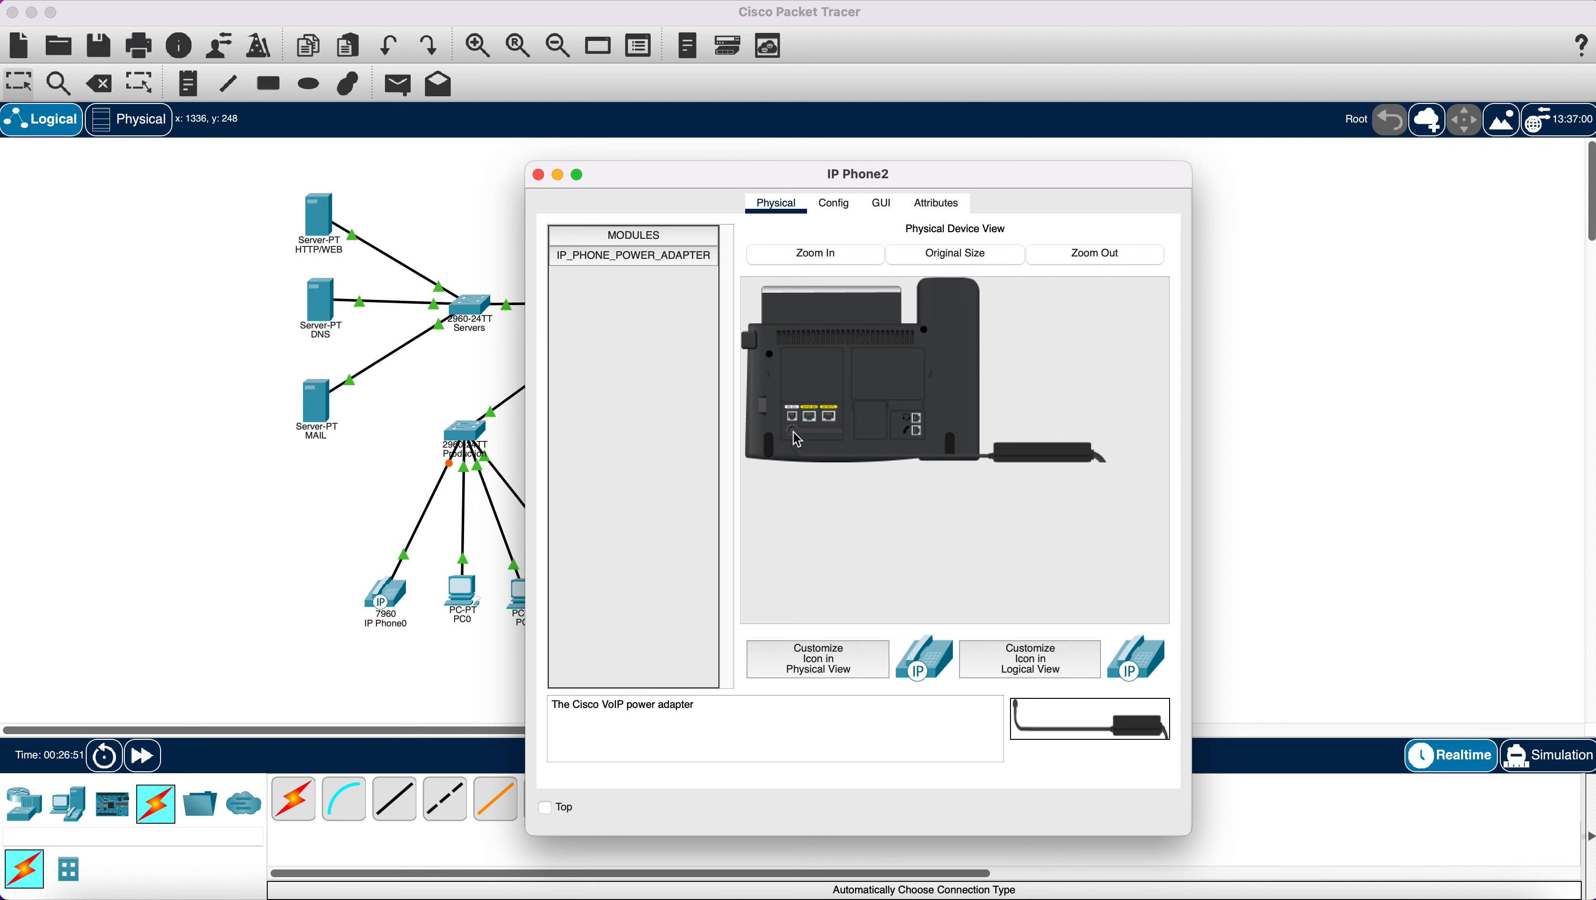
click(538, 175)
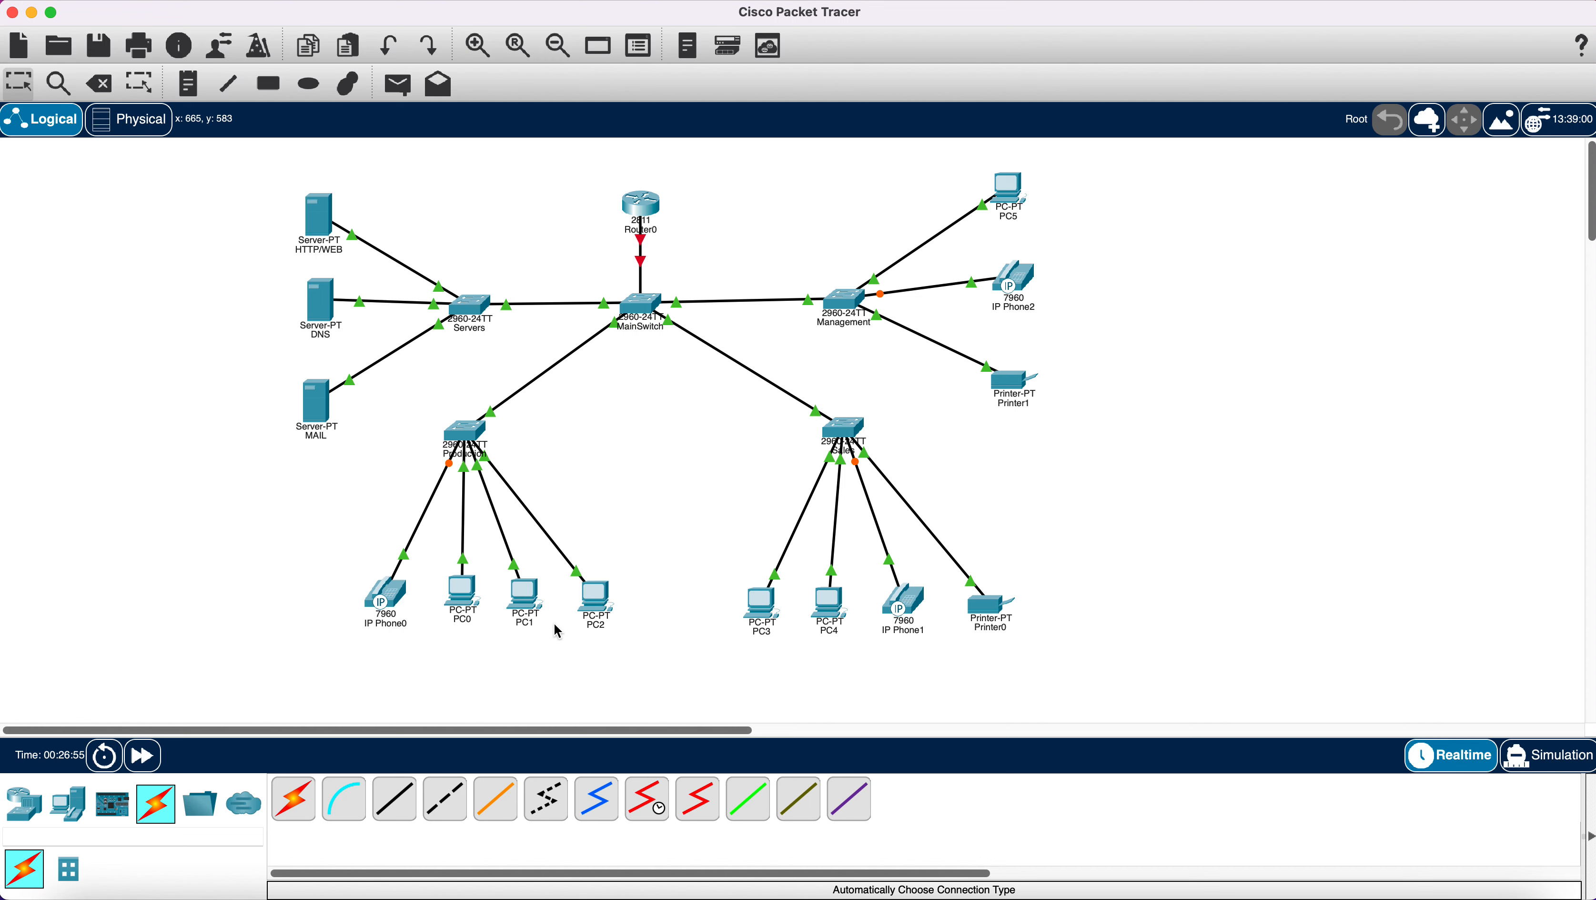
Fast-forward time so links turn green, and nudge Router0 and the DNS server into place.
click(143, 760)
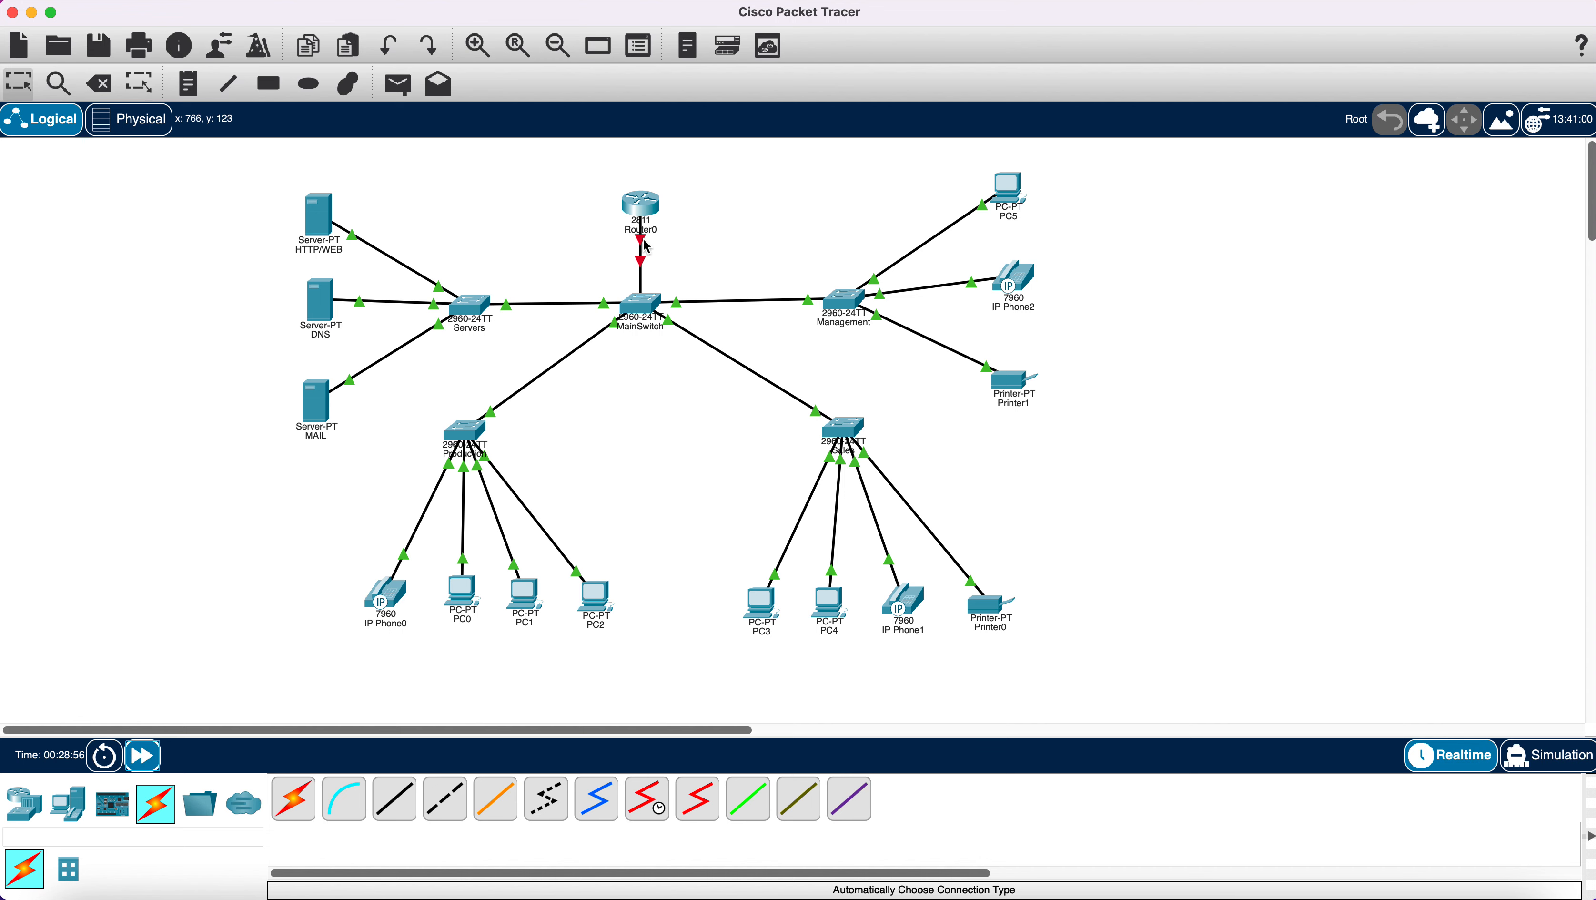
drag(644, 211, 642, 197)
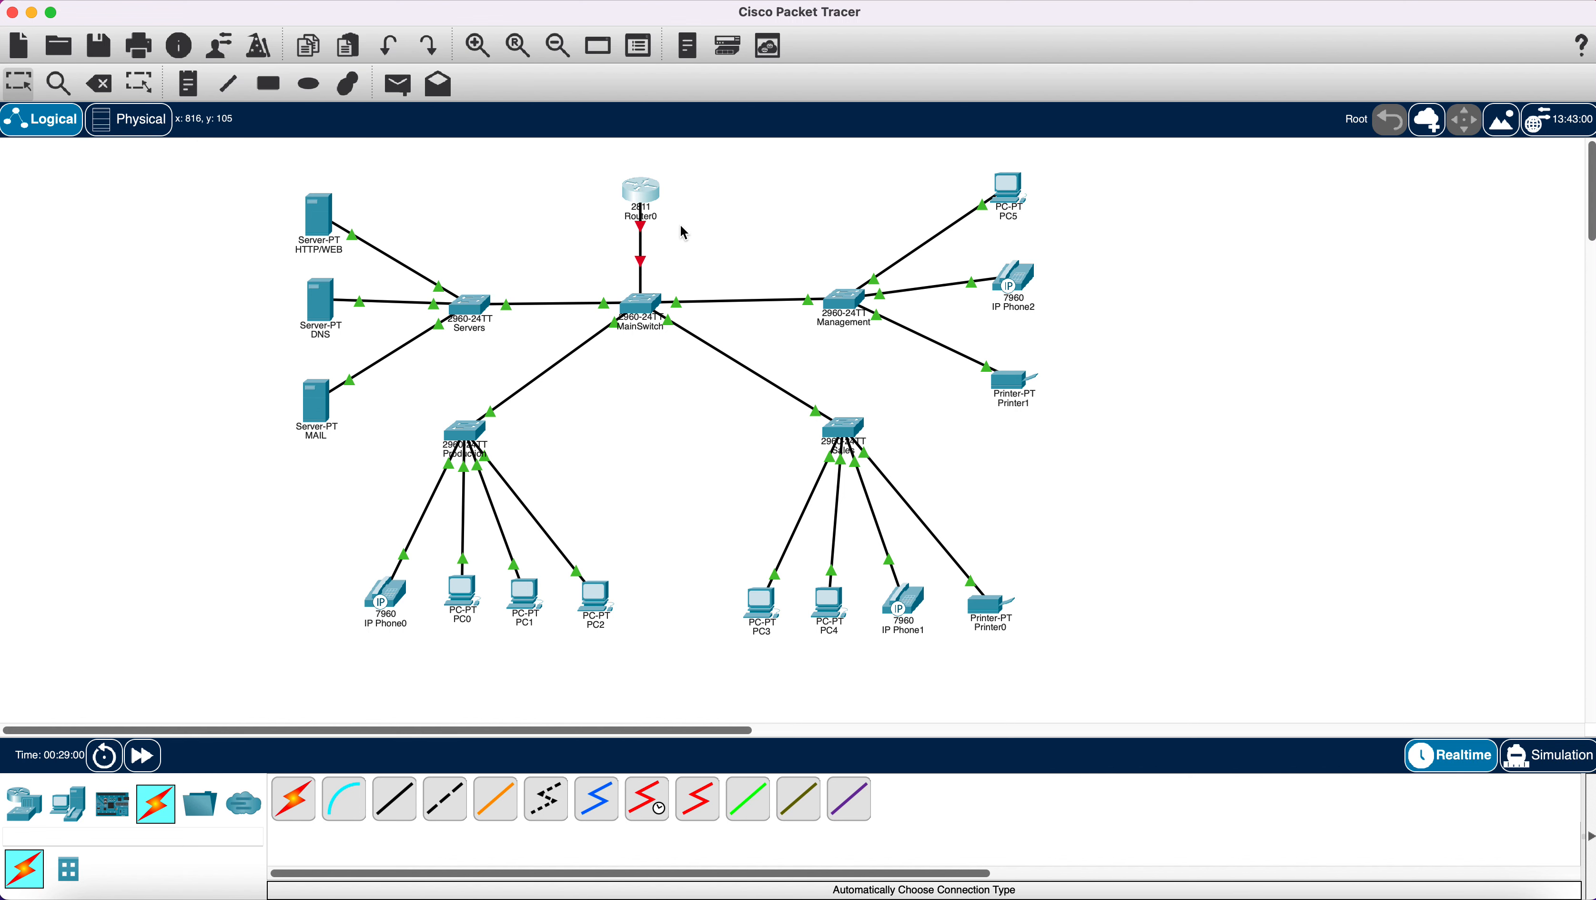
click(319, 312)
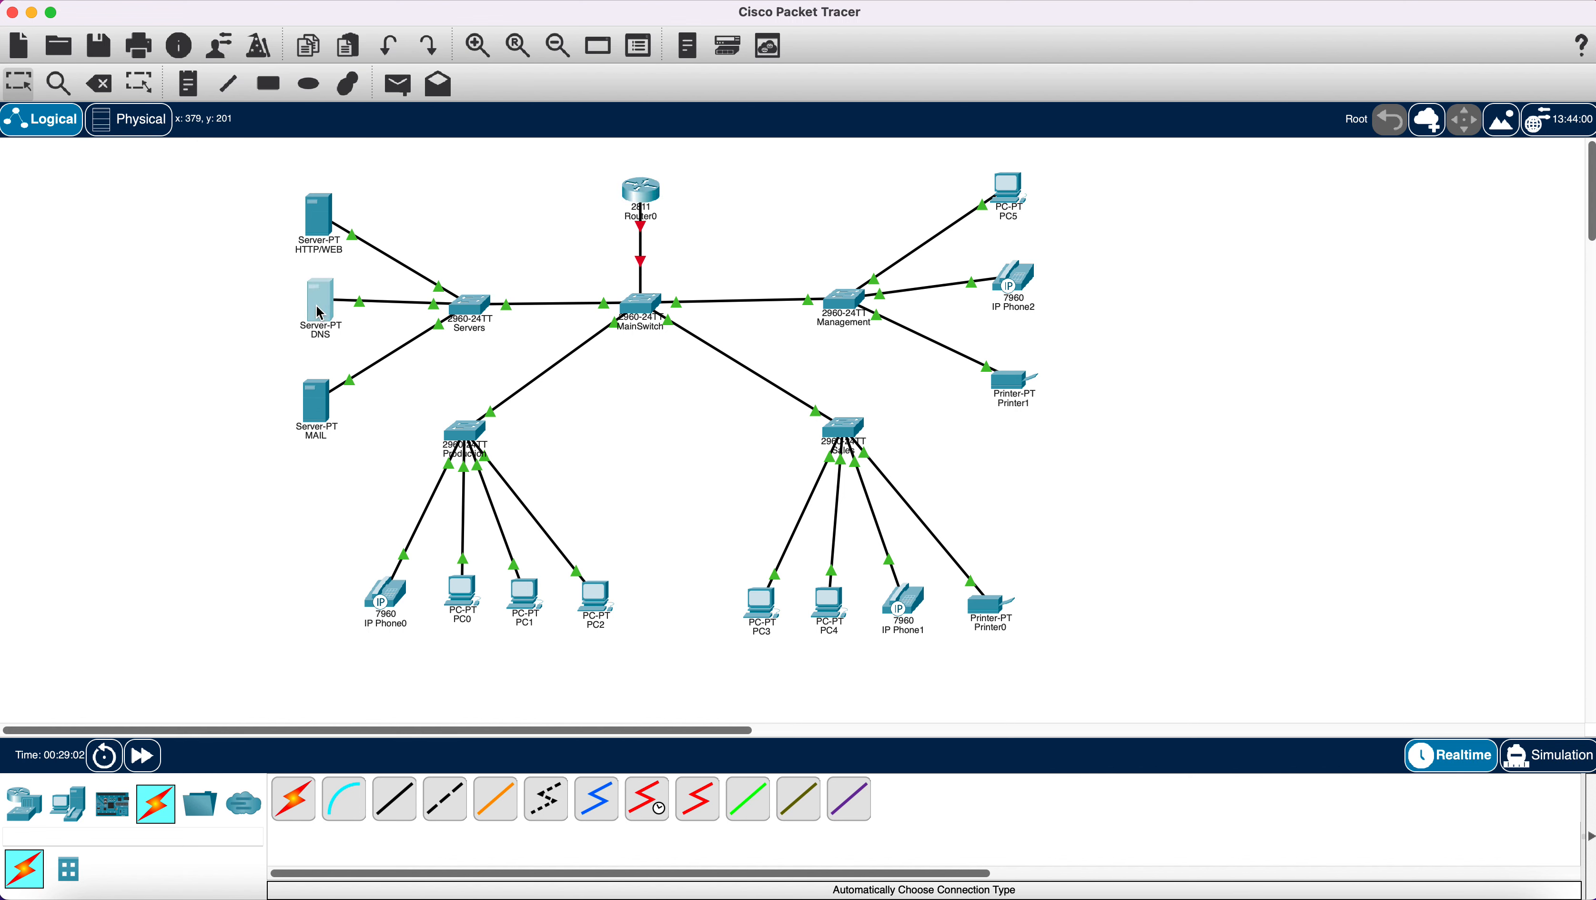
drag(319, 312, 314, 311)
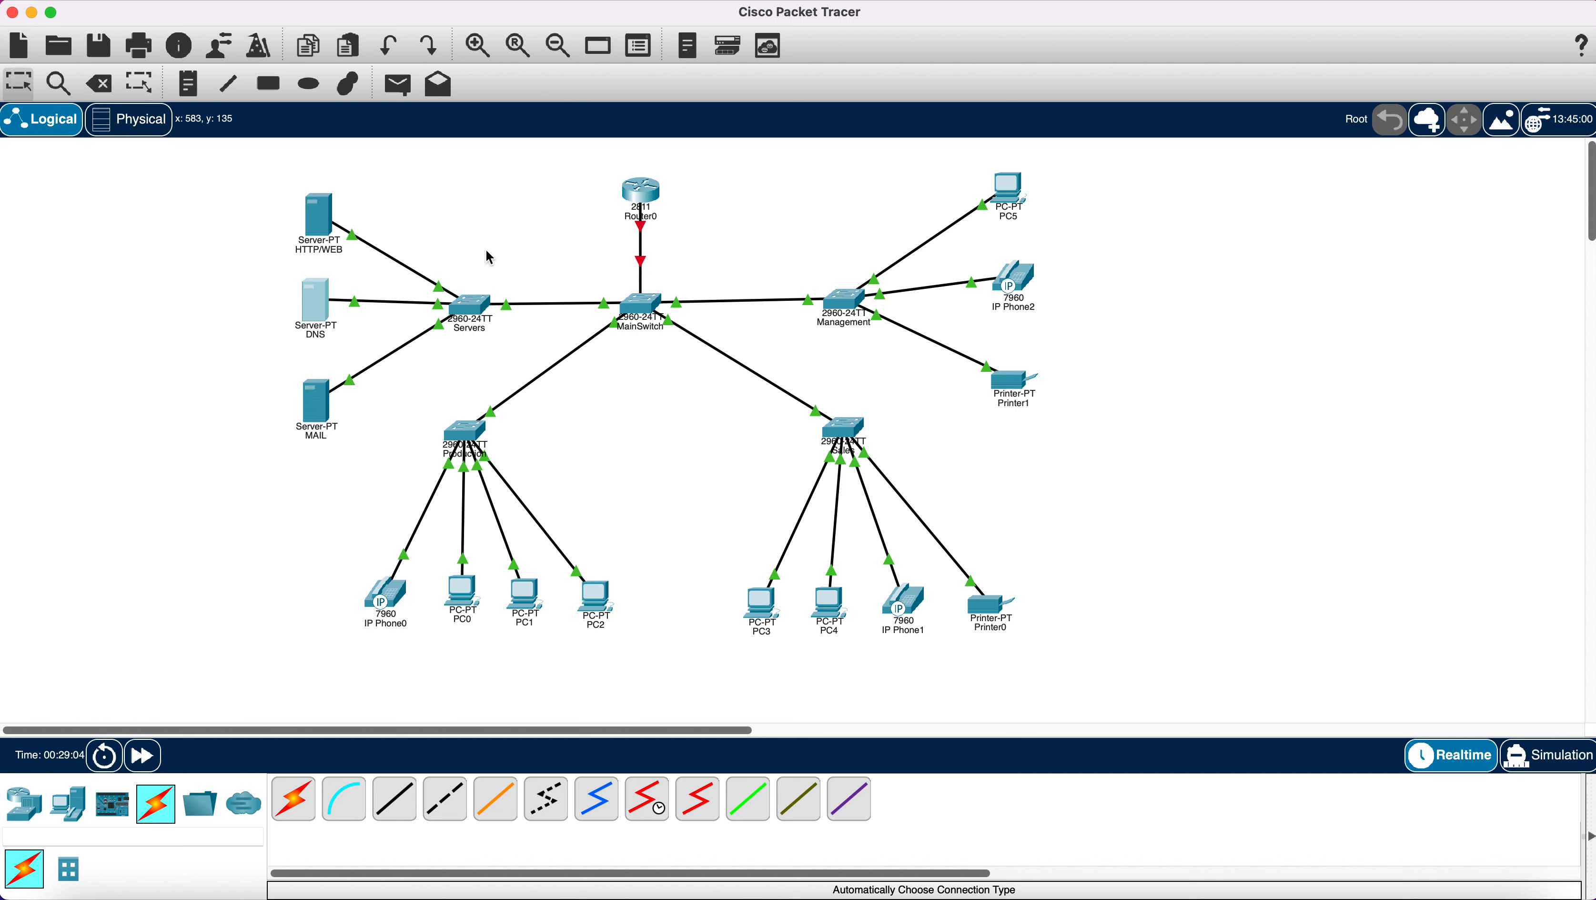
Draw a yellow-filled ellipse around the HTTP/WEB, DNS and MAIL servers.
click(346, 85)
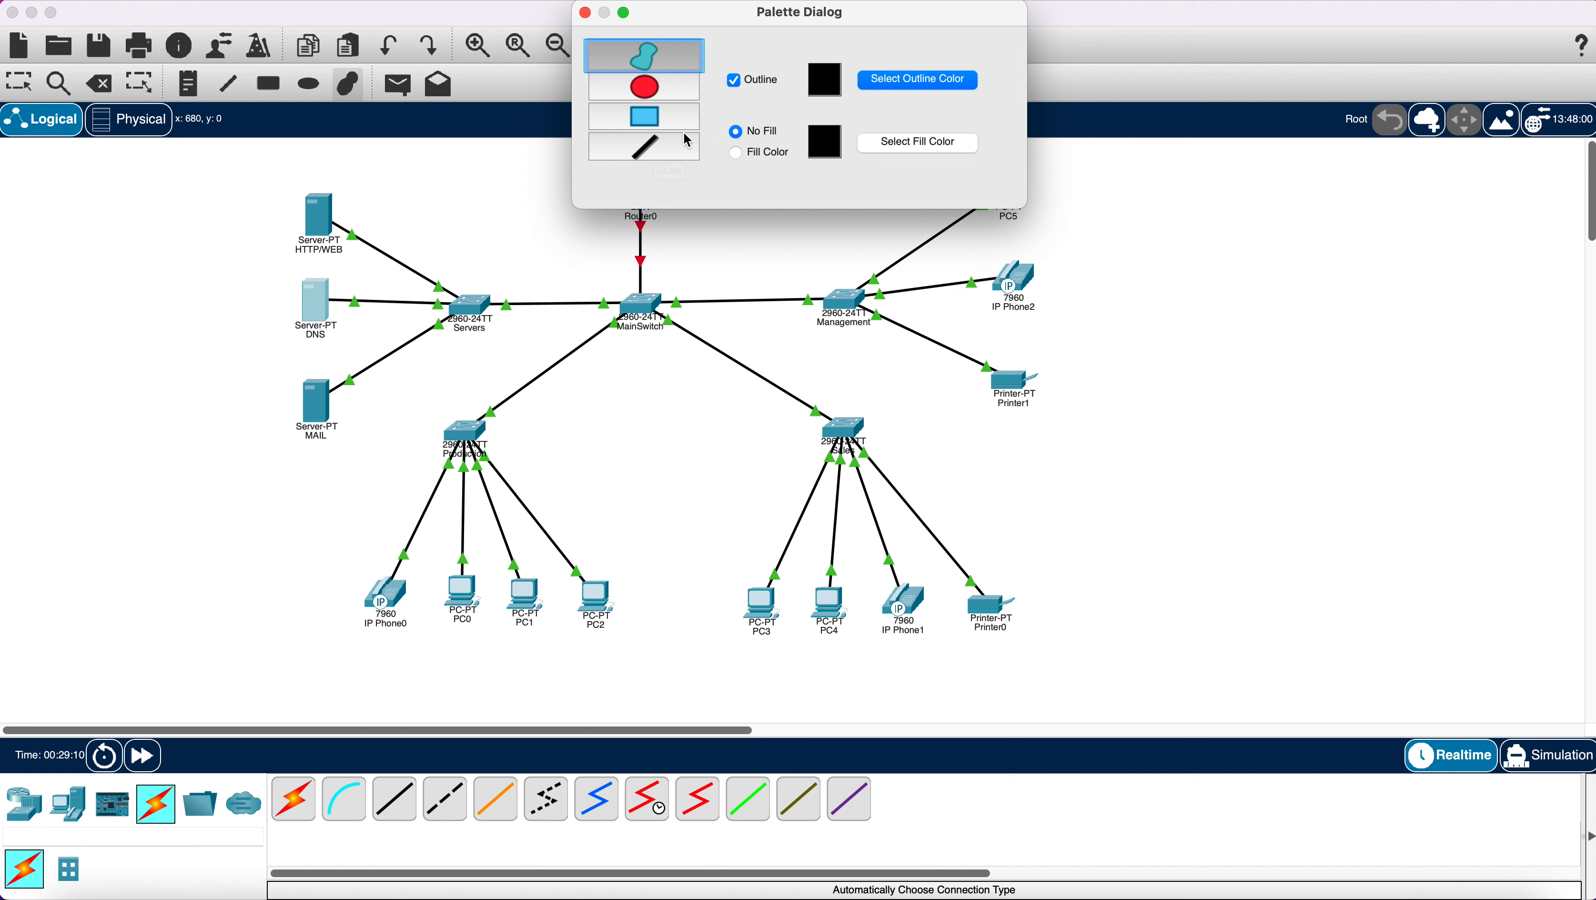
click(653, 95)
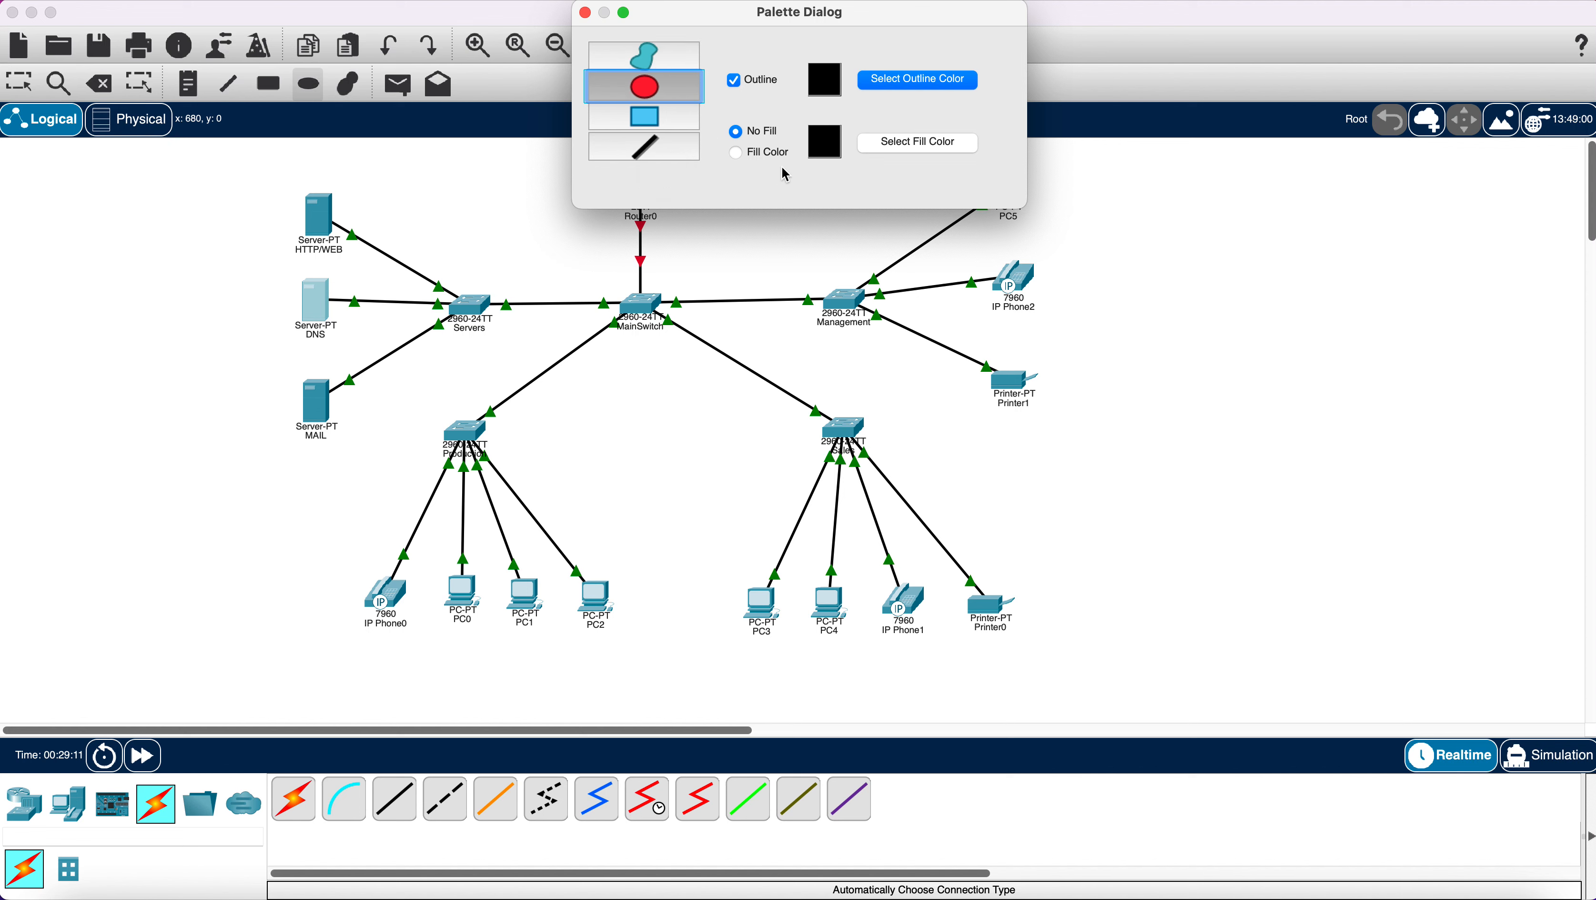
click(737, 154)
click(886, 145)
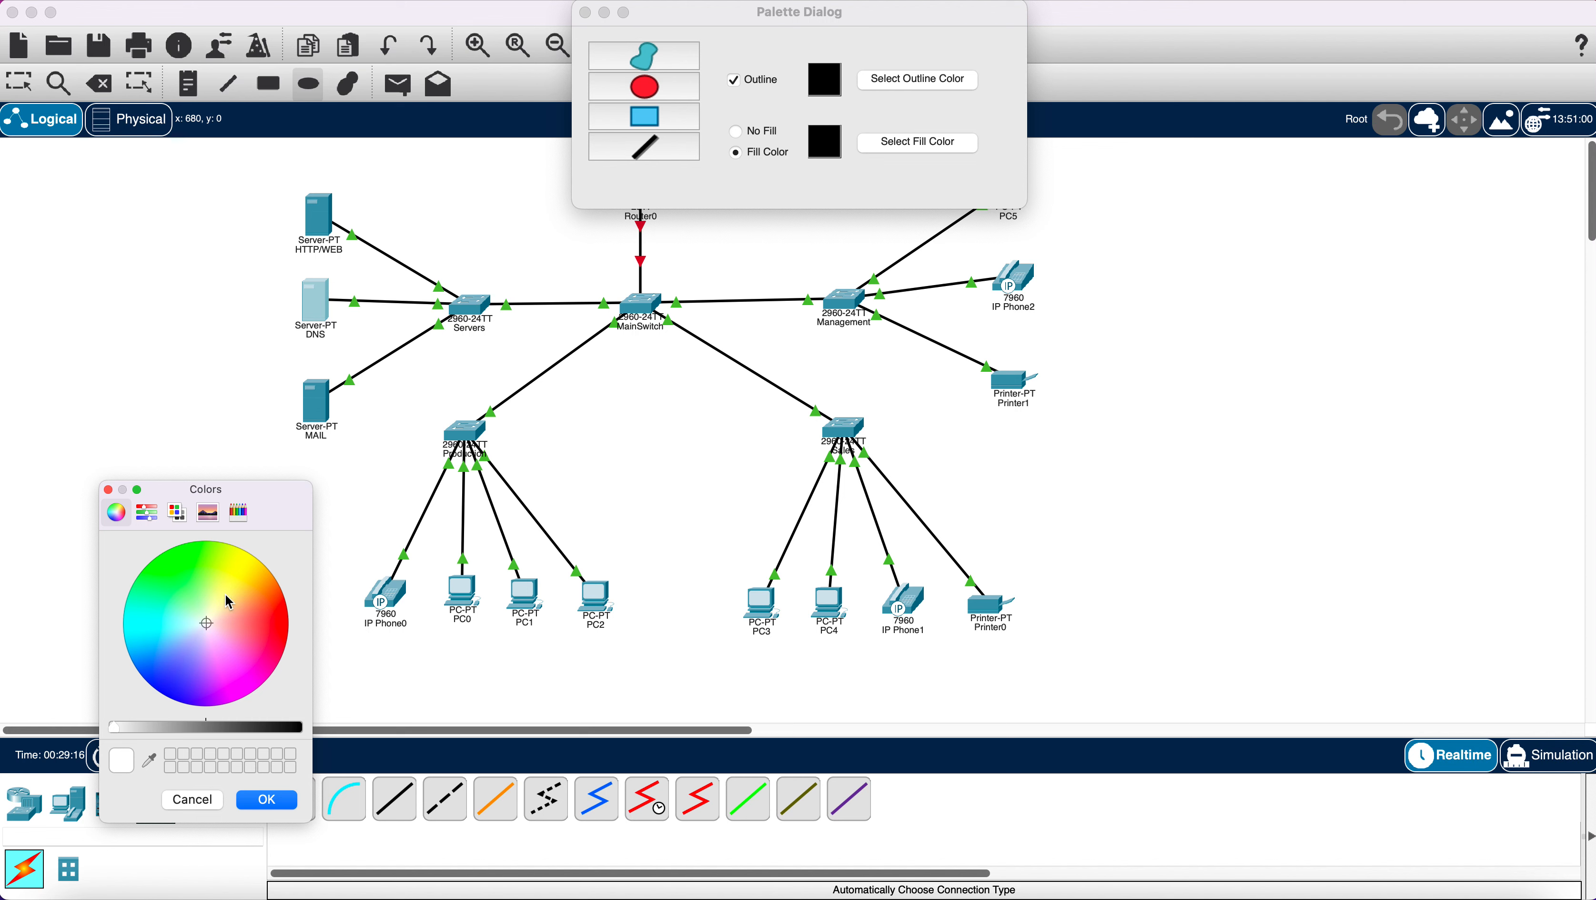
click(239, 571)
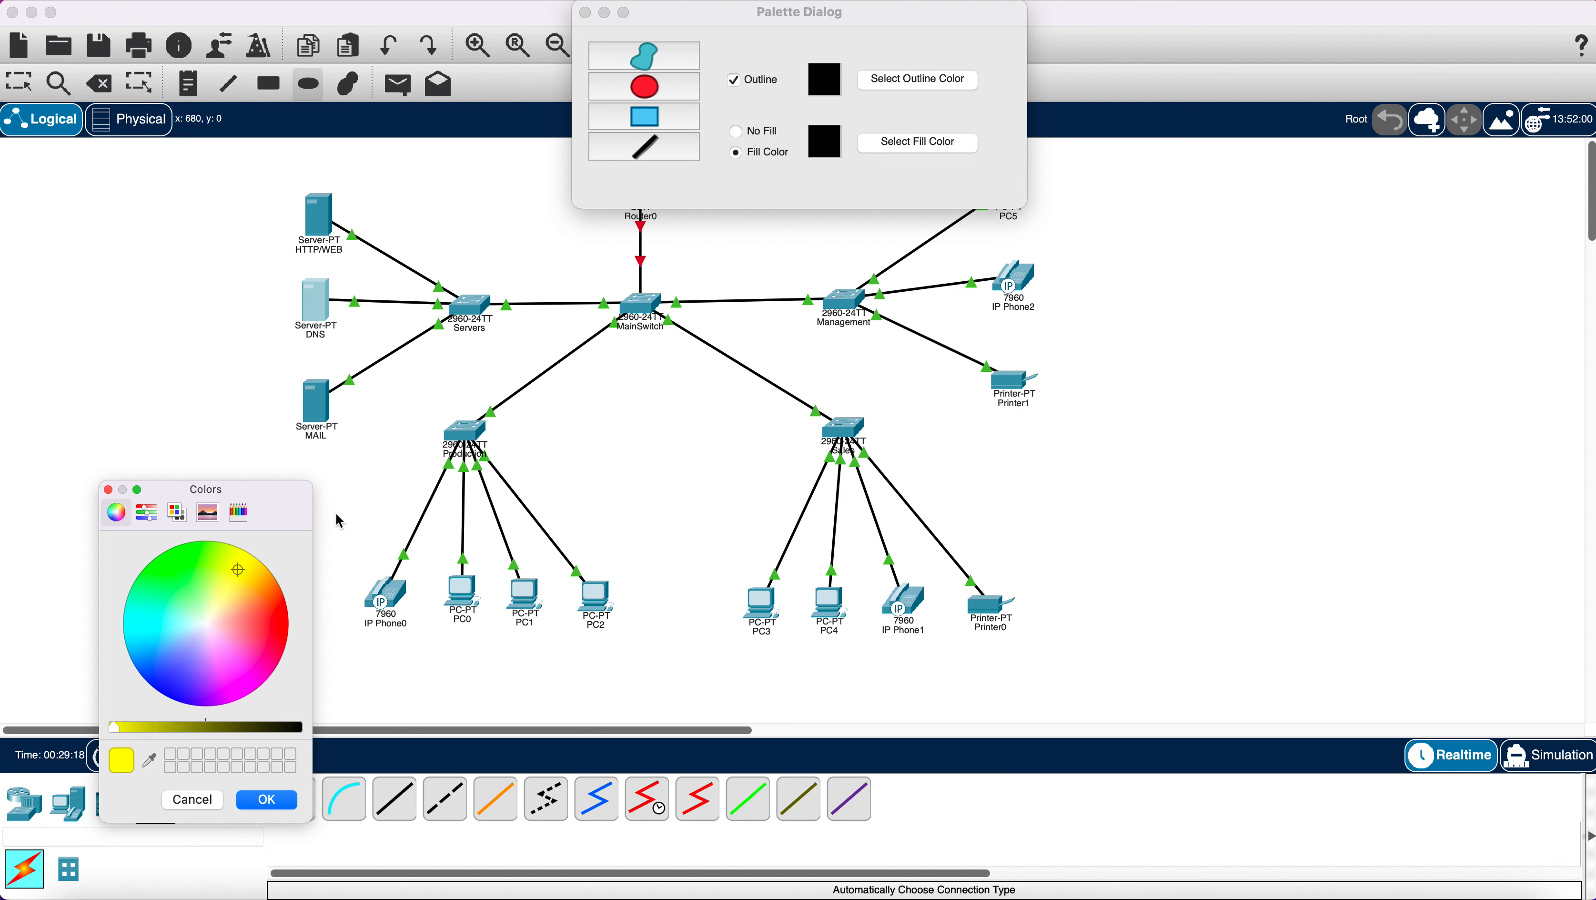
click(270, 802)
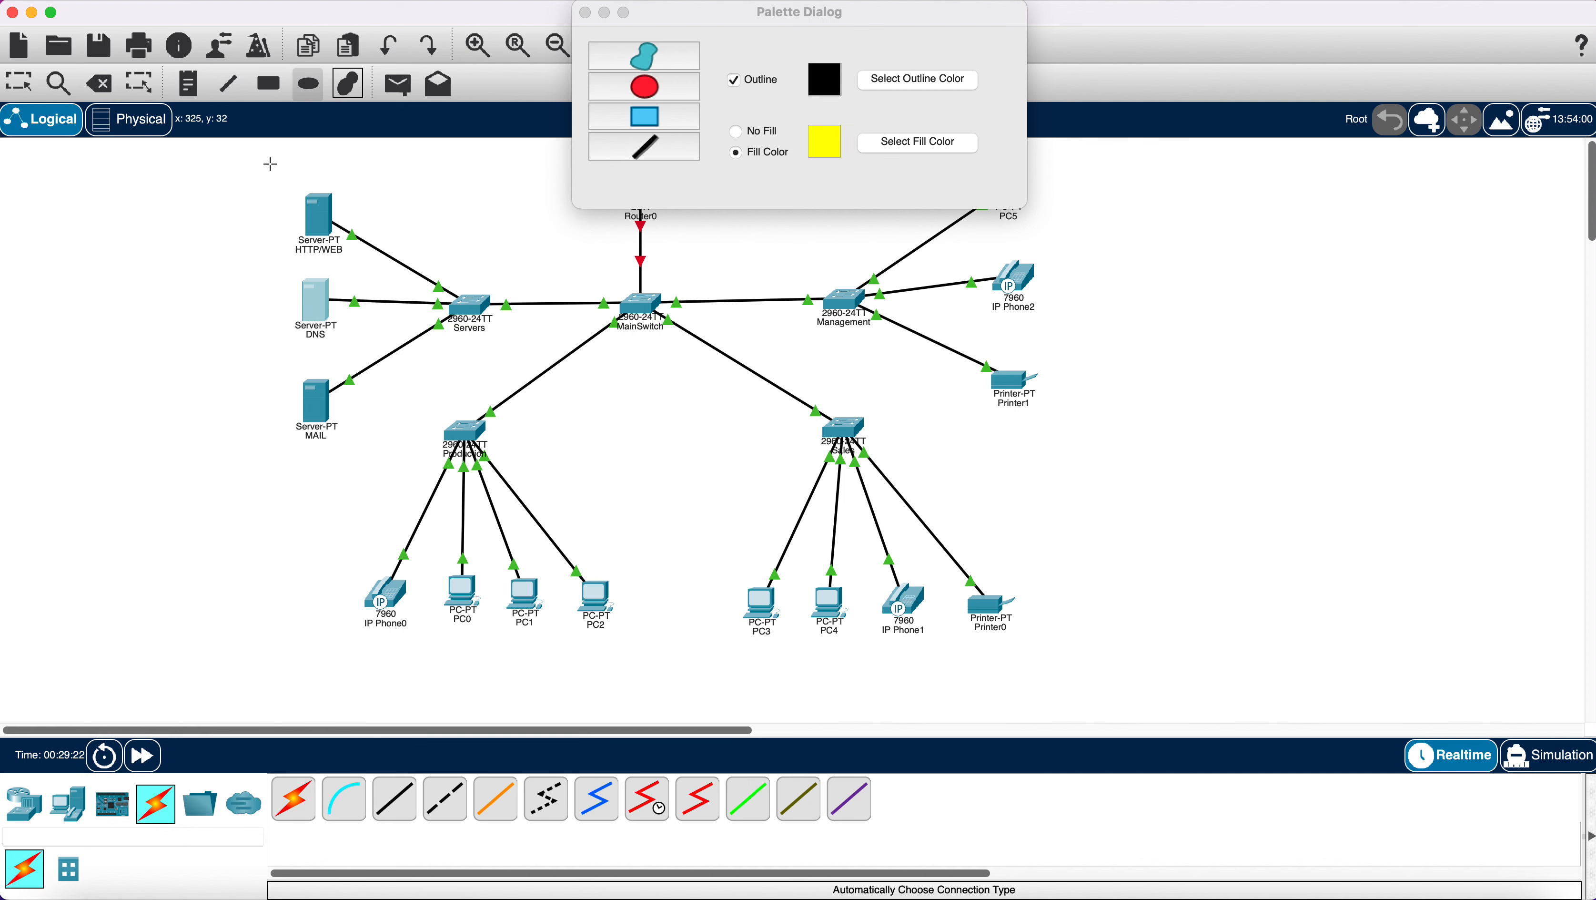
drag(271, 164, 402, 474)
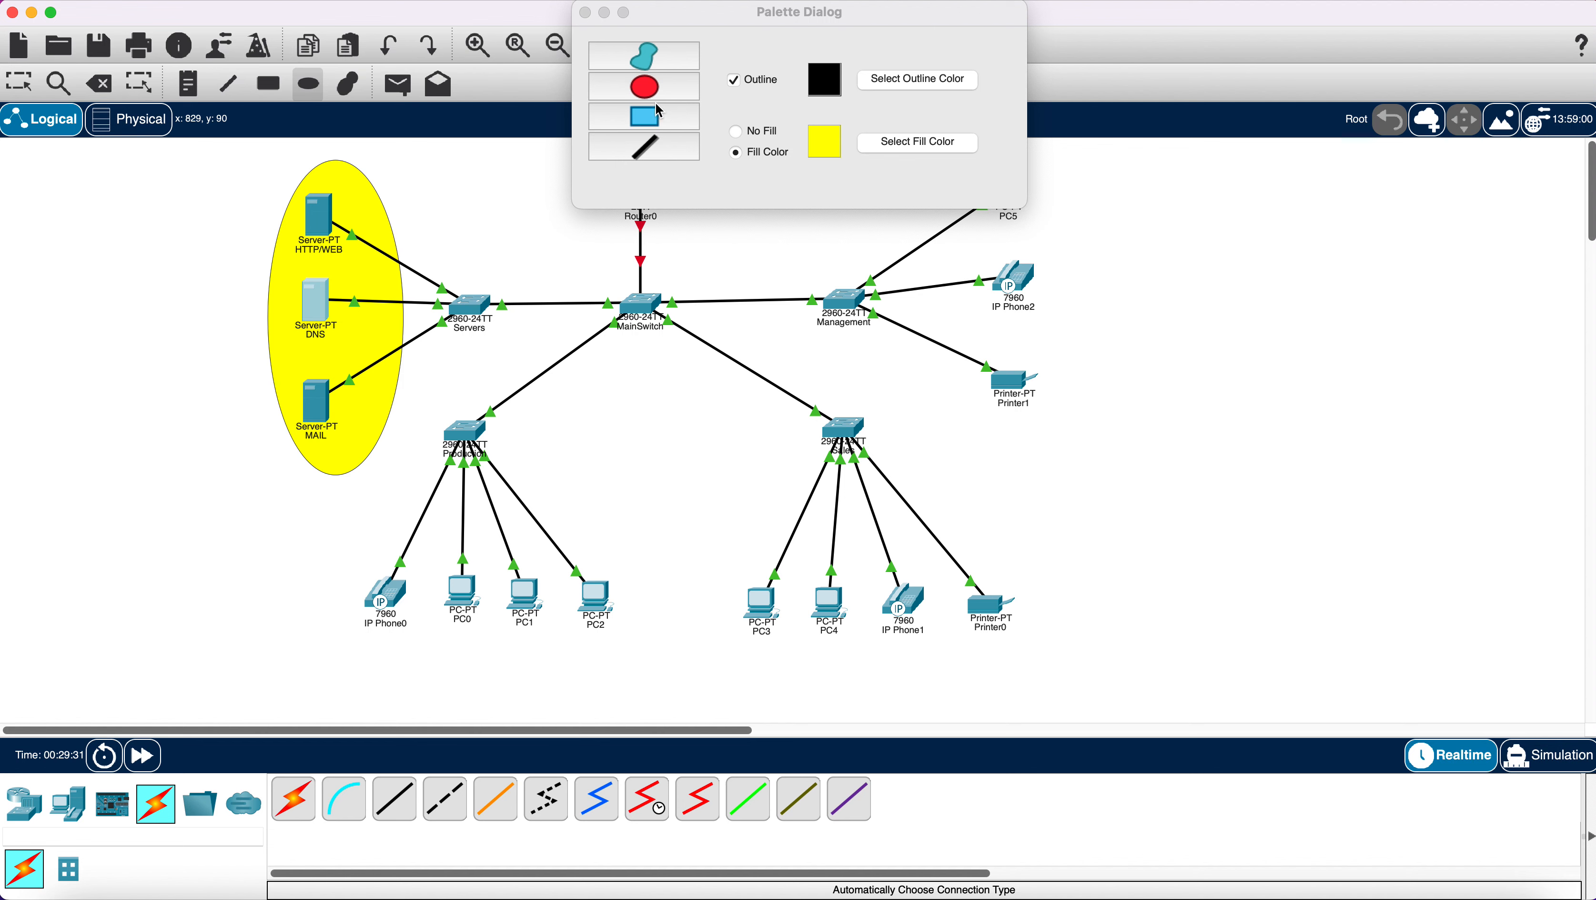
Draw a pink-filled ellipse around IP Phone0 and PC0–PC2.
click(886, 146)
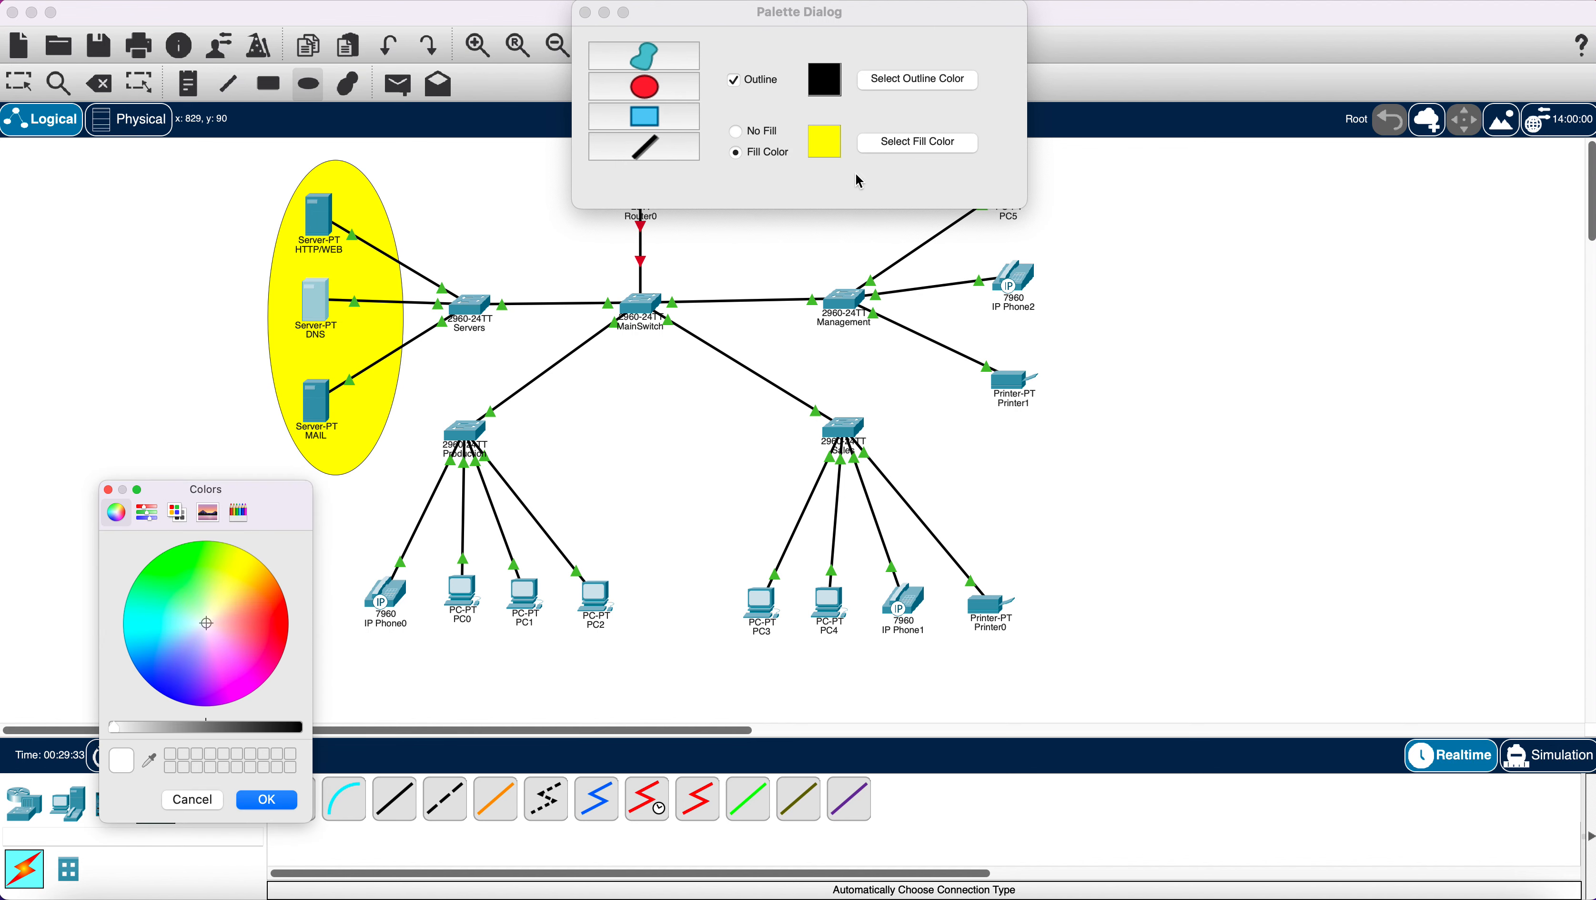
click(239, 622)
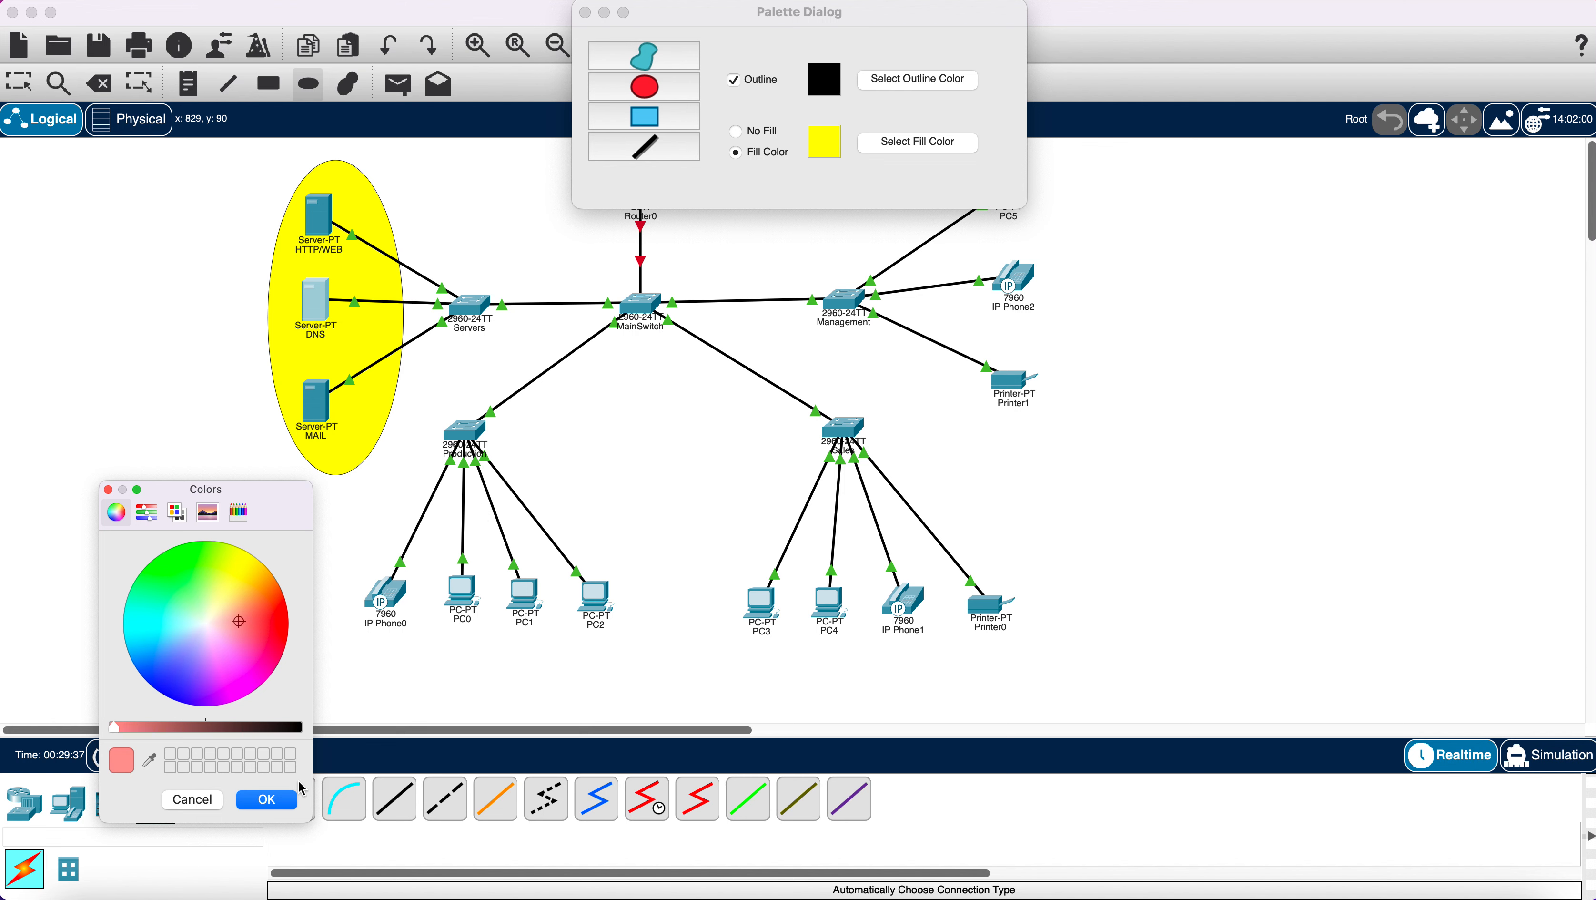
click(266, 799)
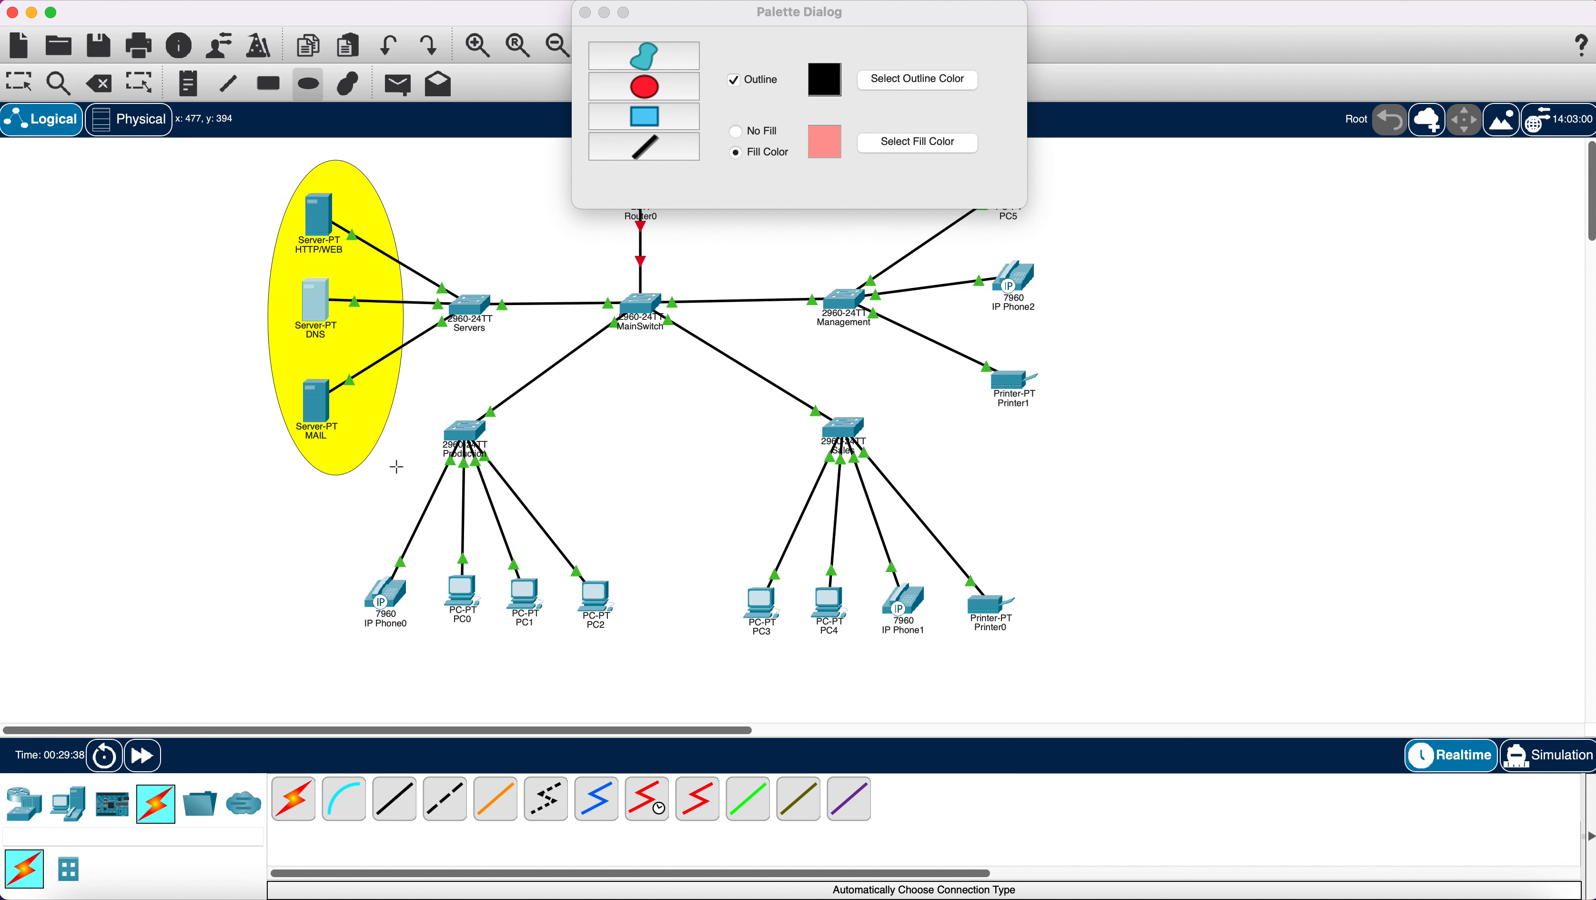
drag(393, 464, 702, 702)
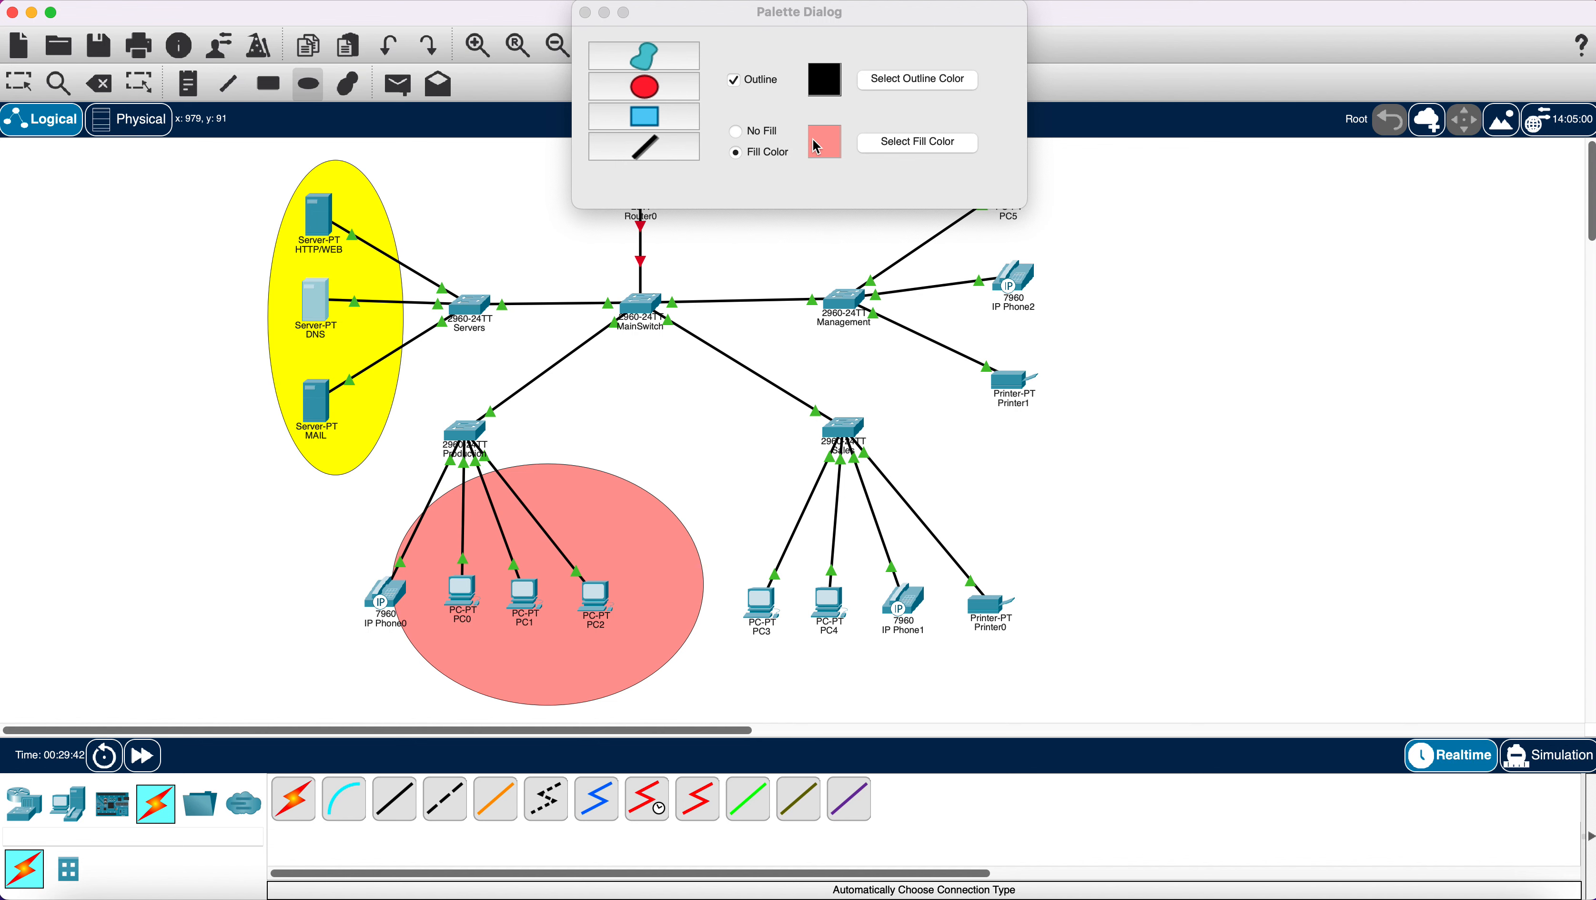
Draw a magenta-filled ellipse around PC3, PC4, IP Phone1 and Printer0.
click(898, 146)
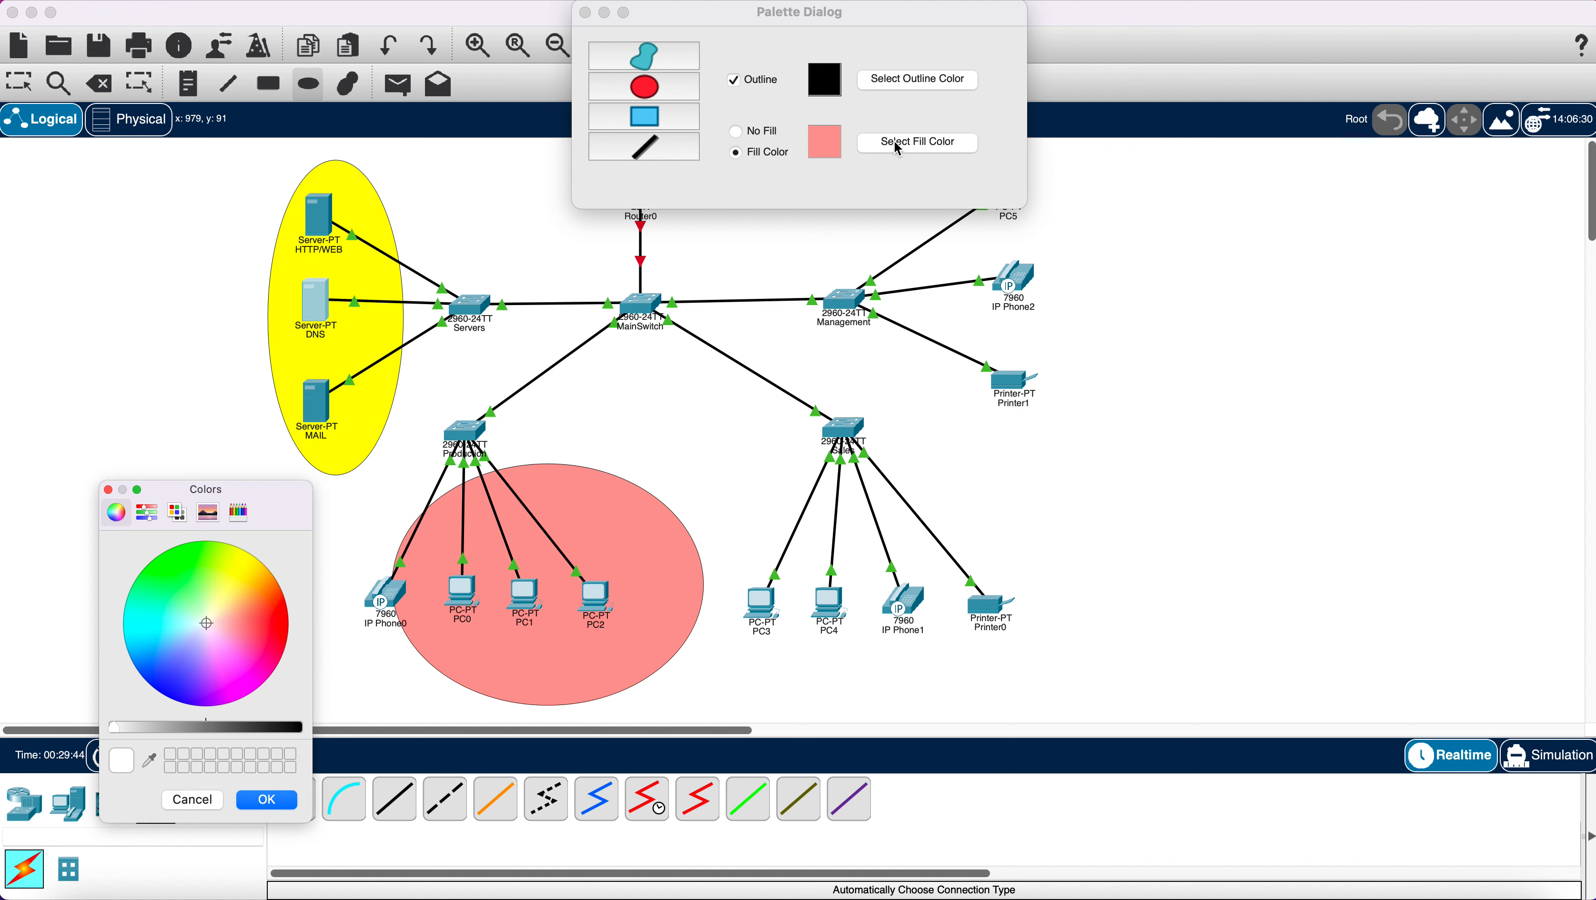
click(227, 669)
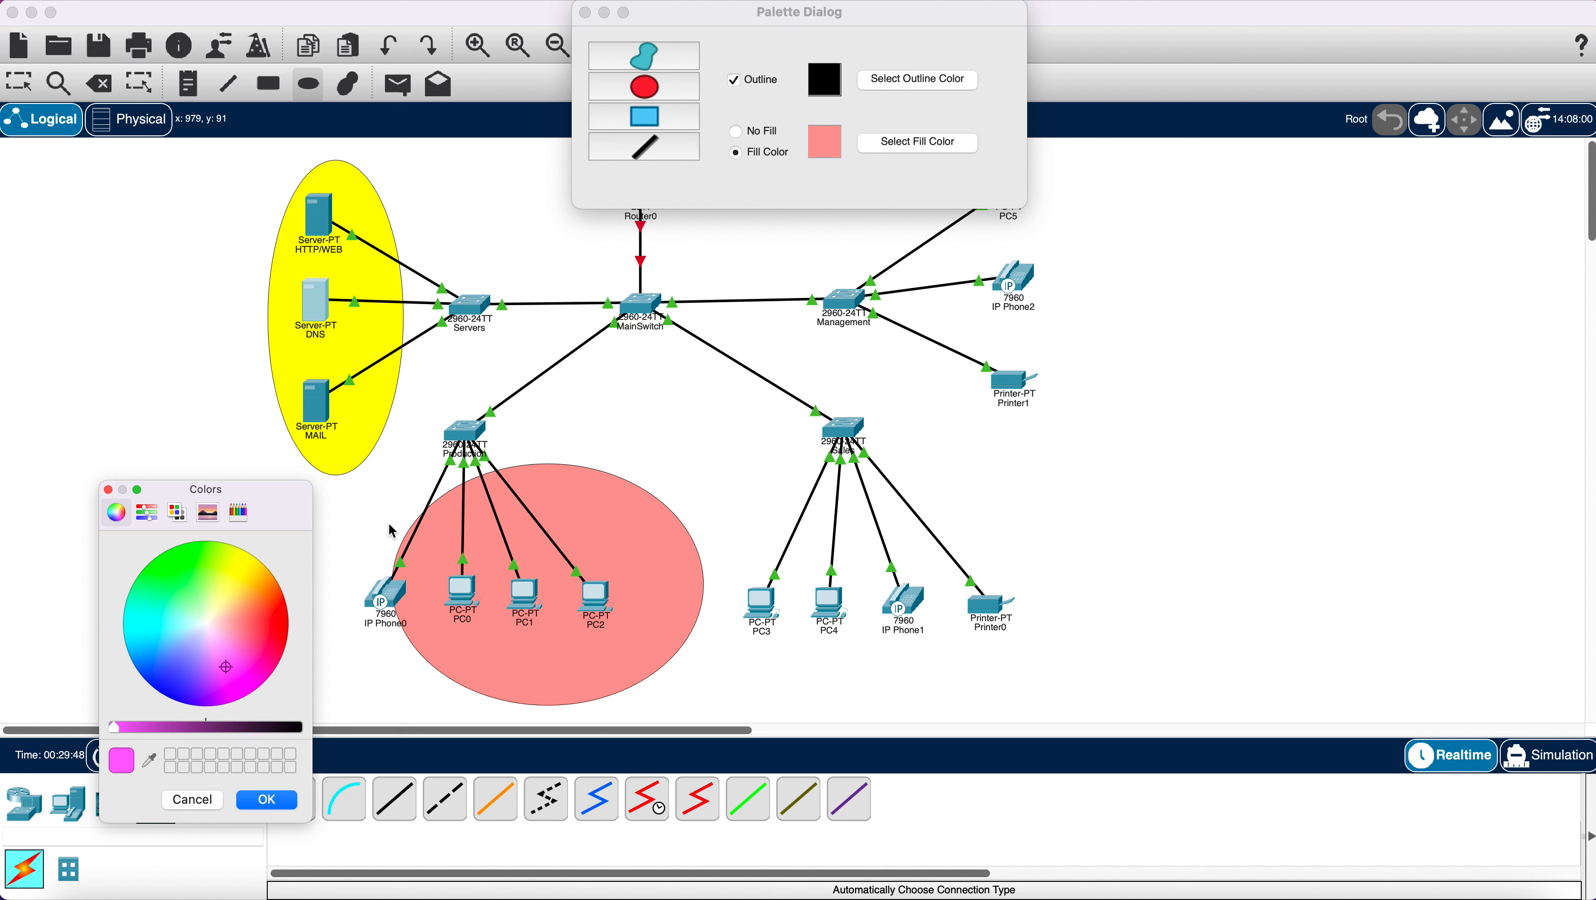
click(267, 800)
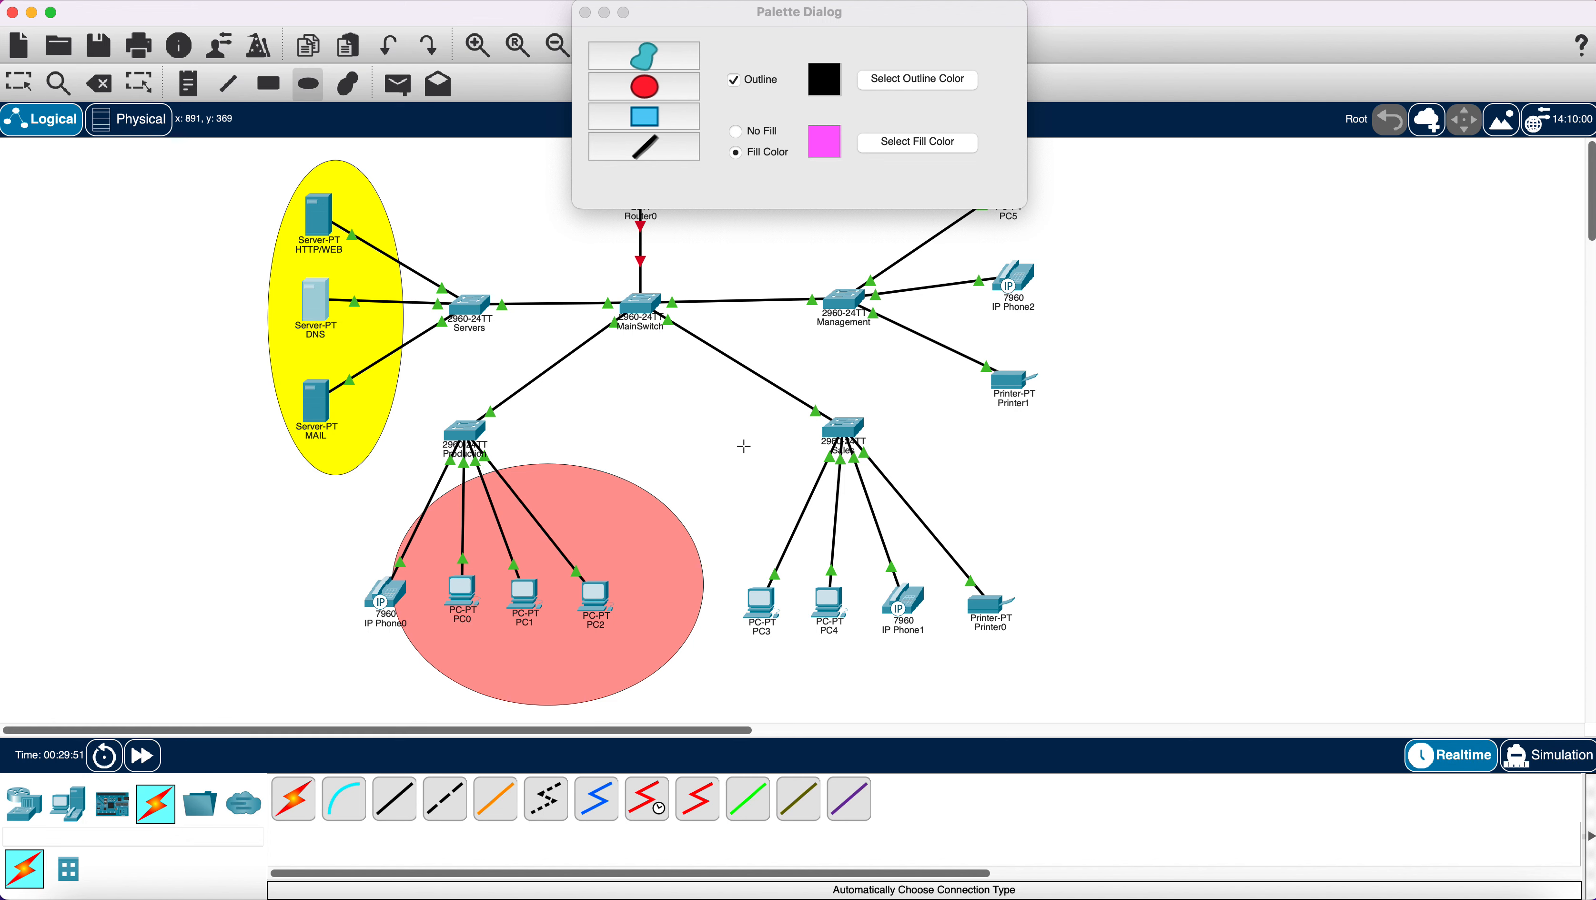
mouse_move(755, 459)
mouse_down()
mouse_move(803, 559)
mouse_move(988, 715)
mouse_move(1085, 712)
mouse_up()
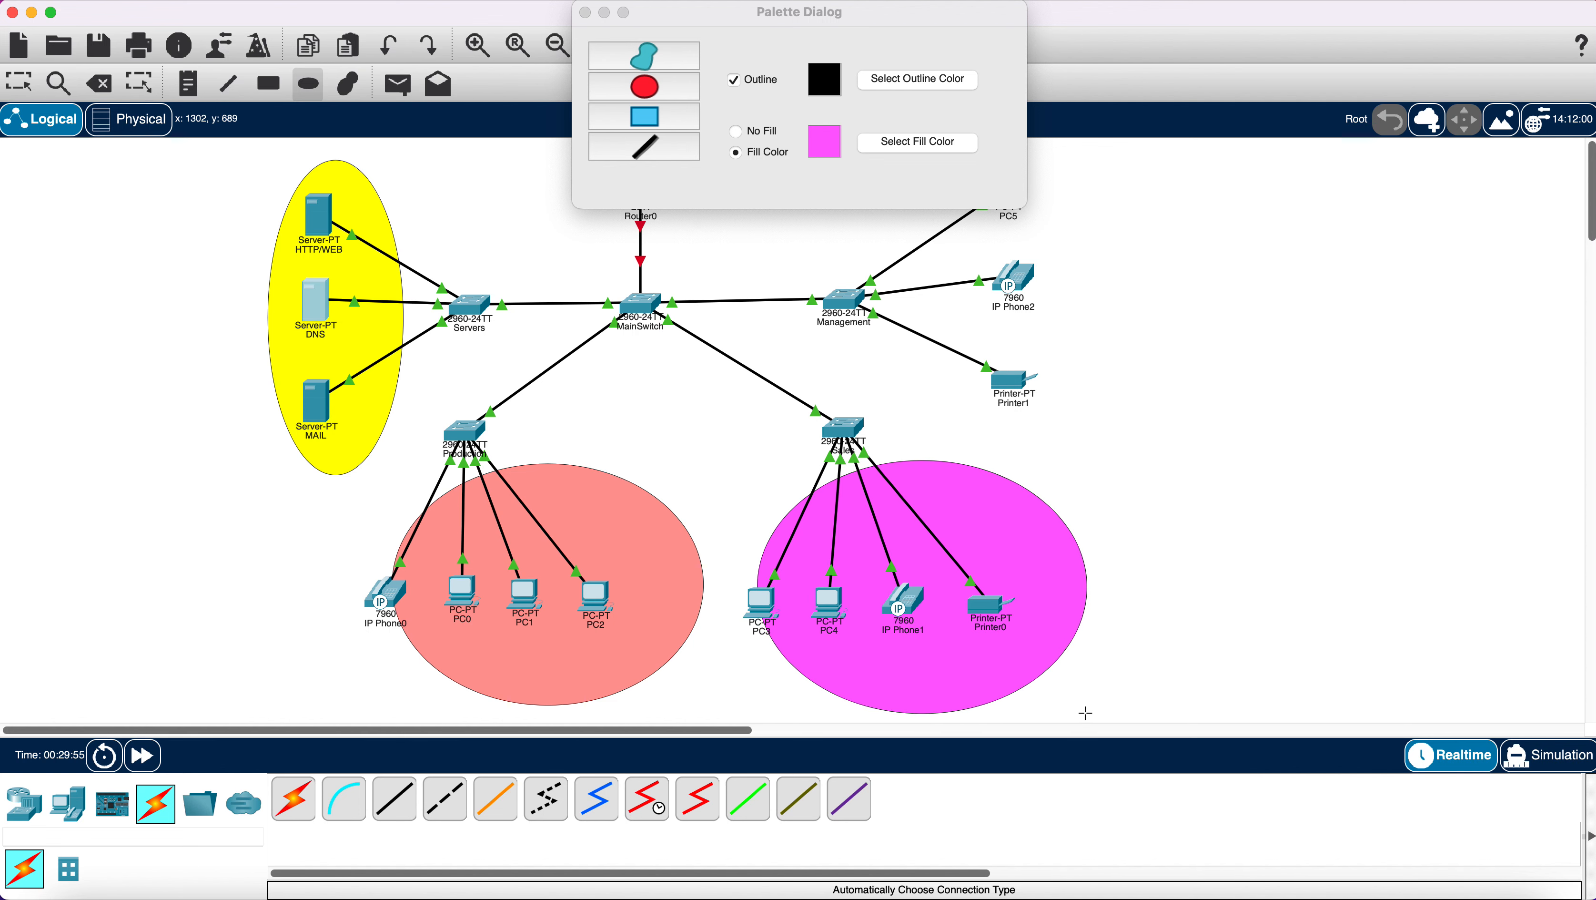
Set the shape fill colour to deep blue.
click(895, 141)
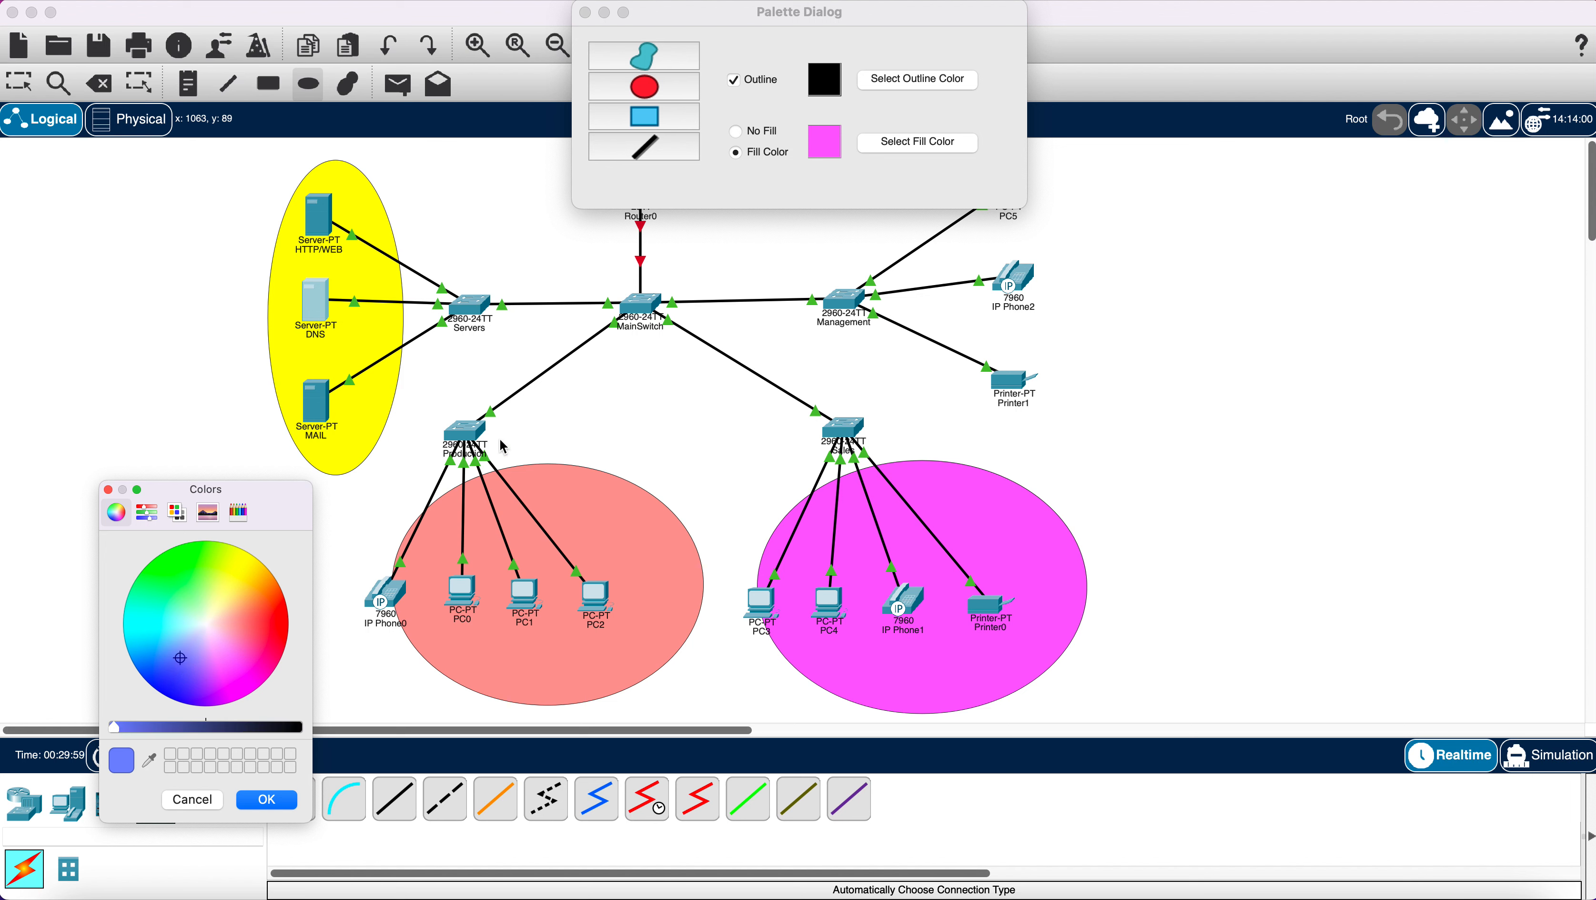
click(184, 693)
click(267, 798)
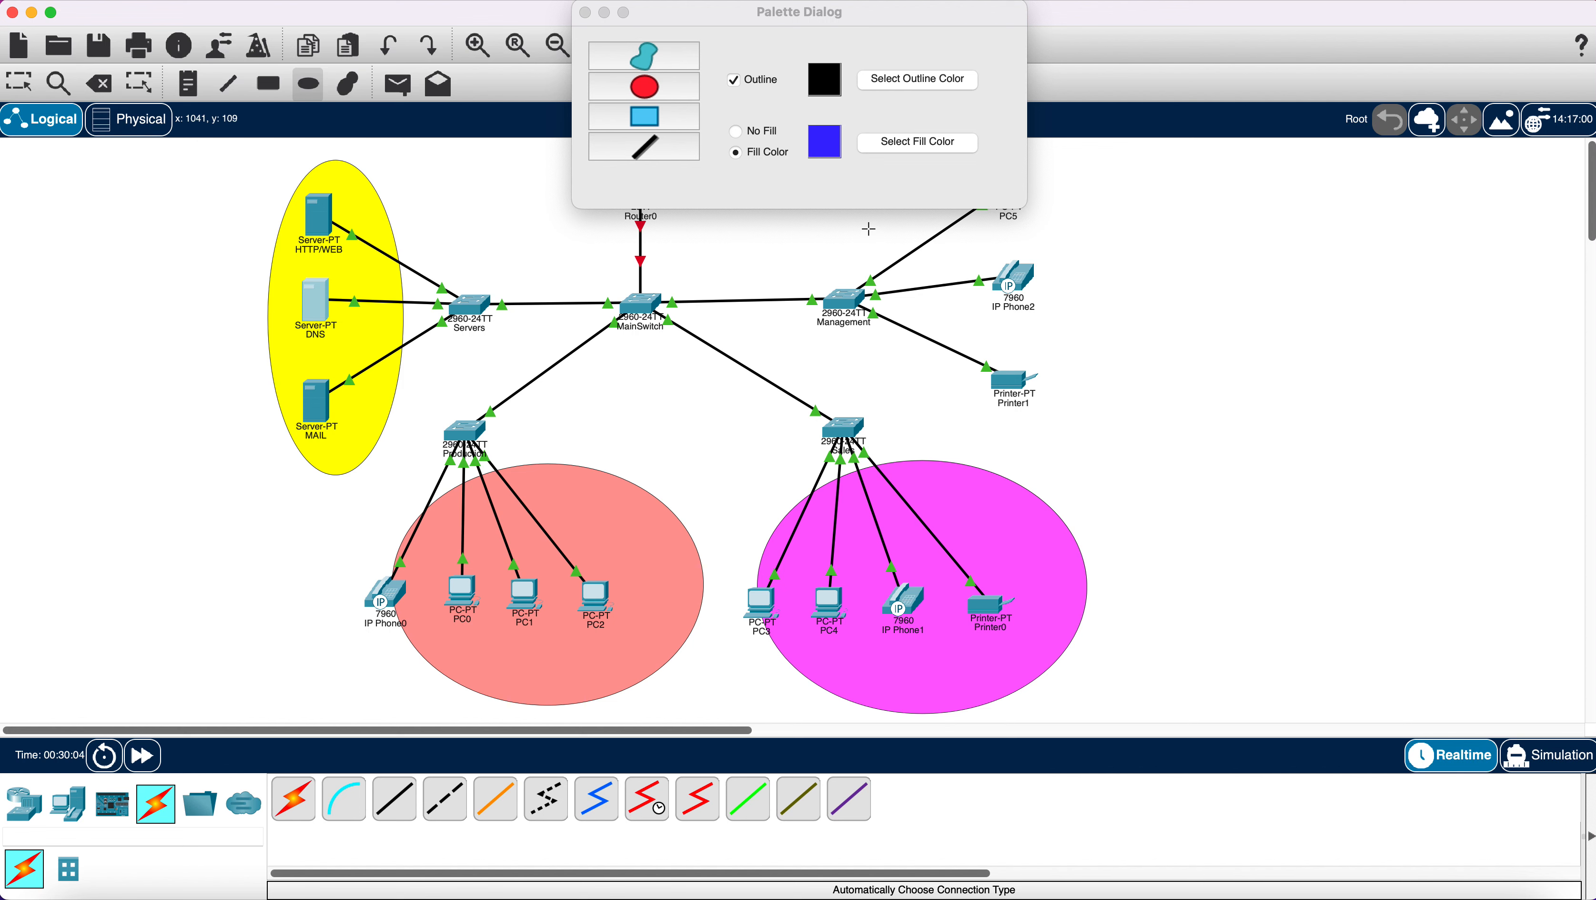
Draw a blue ellipse over the Management devices and close the drawing palette.
drag(868, 215, 1088, 517)
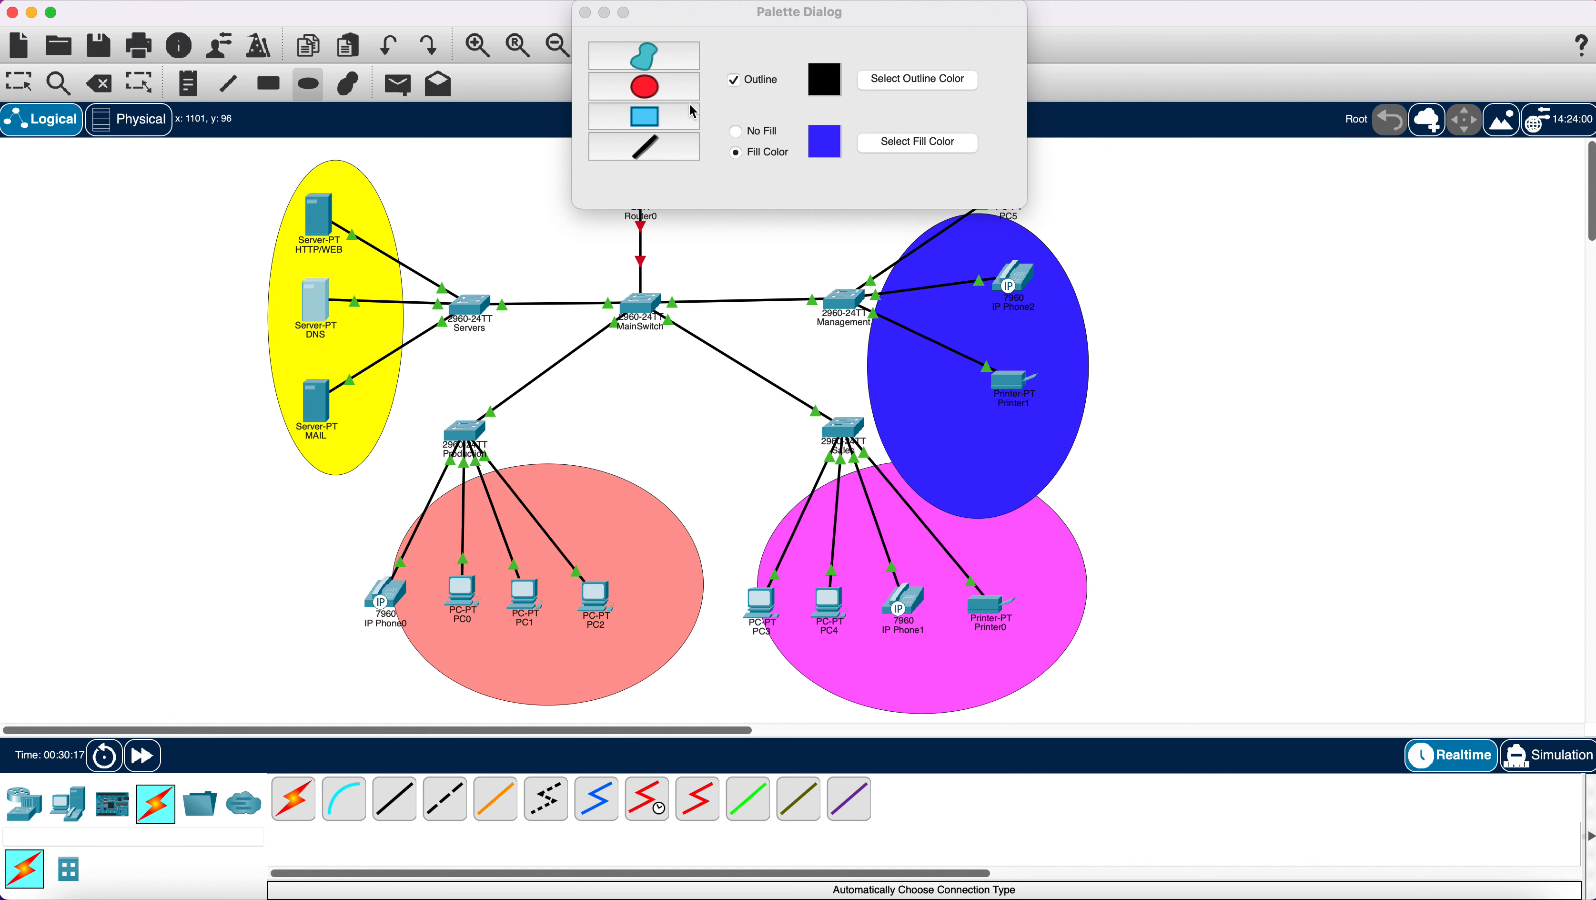
click(585, 13)
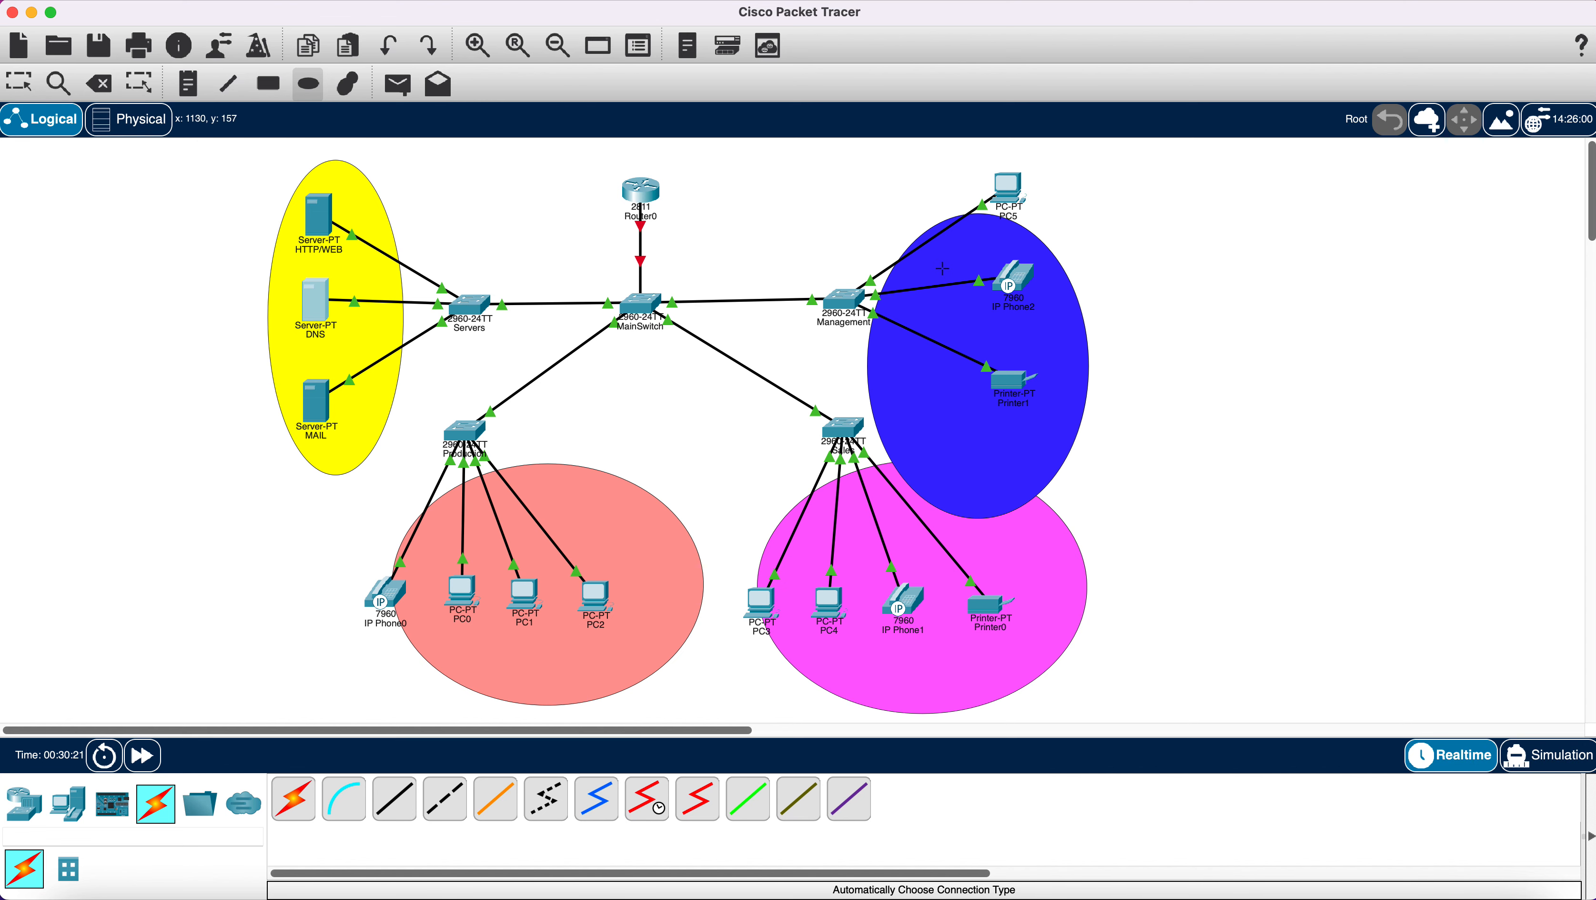
click(18, 83)
Reposition the blue, magenta, pink and yellow ellipses neatly around their device groups.
drag(951, 408, 981, 341)
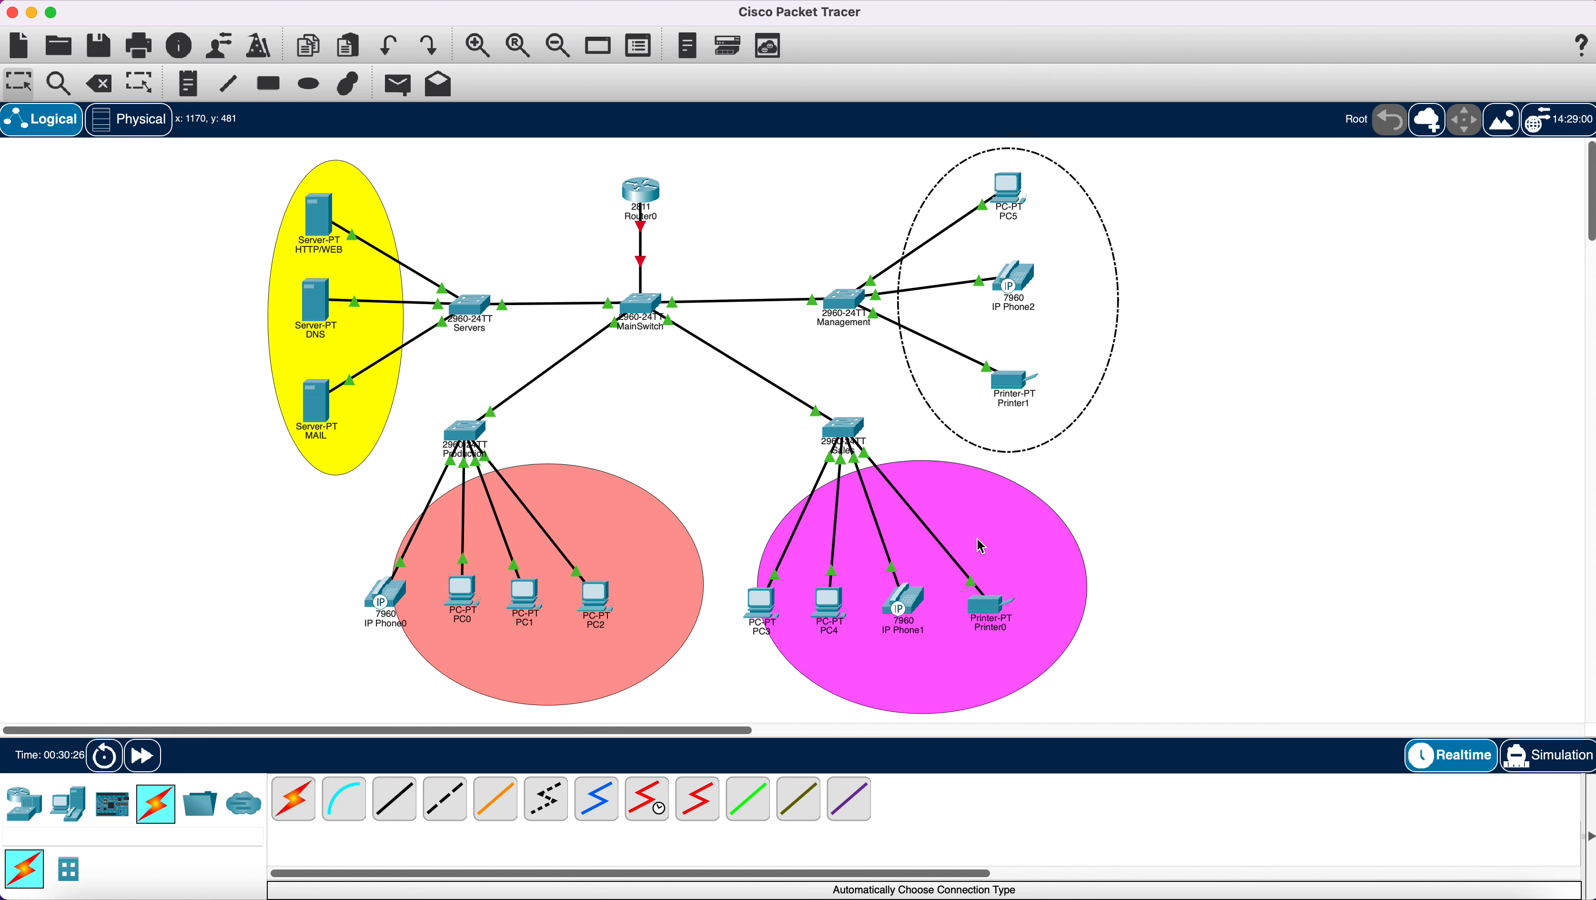
drag(974, 538, 945, 546)
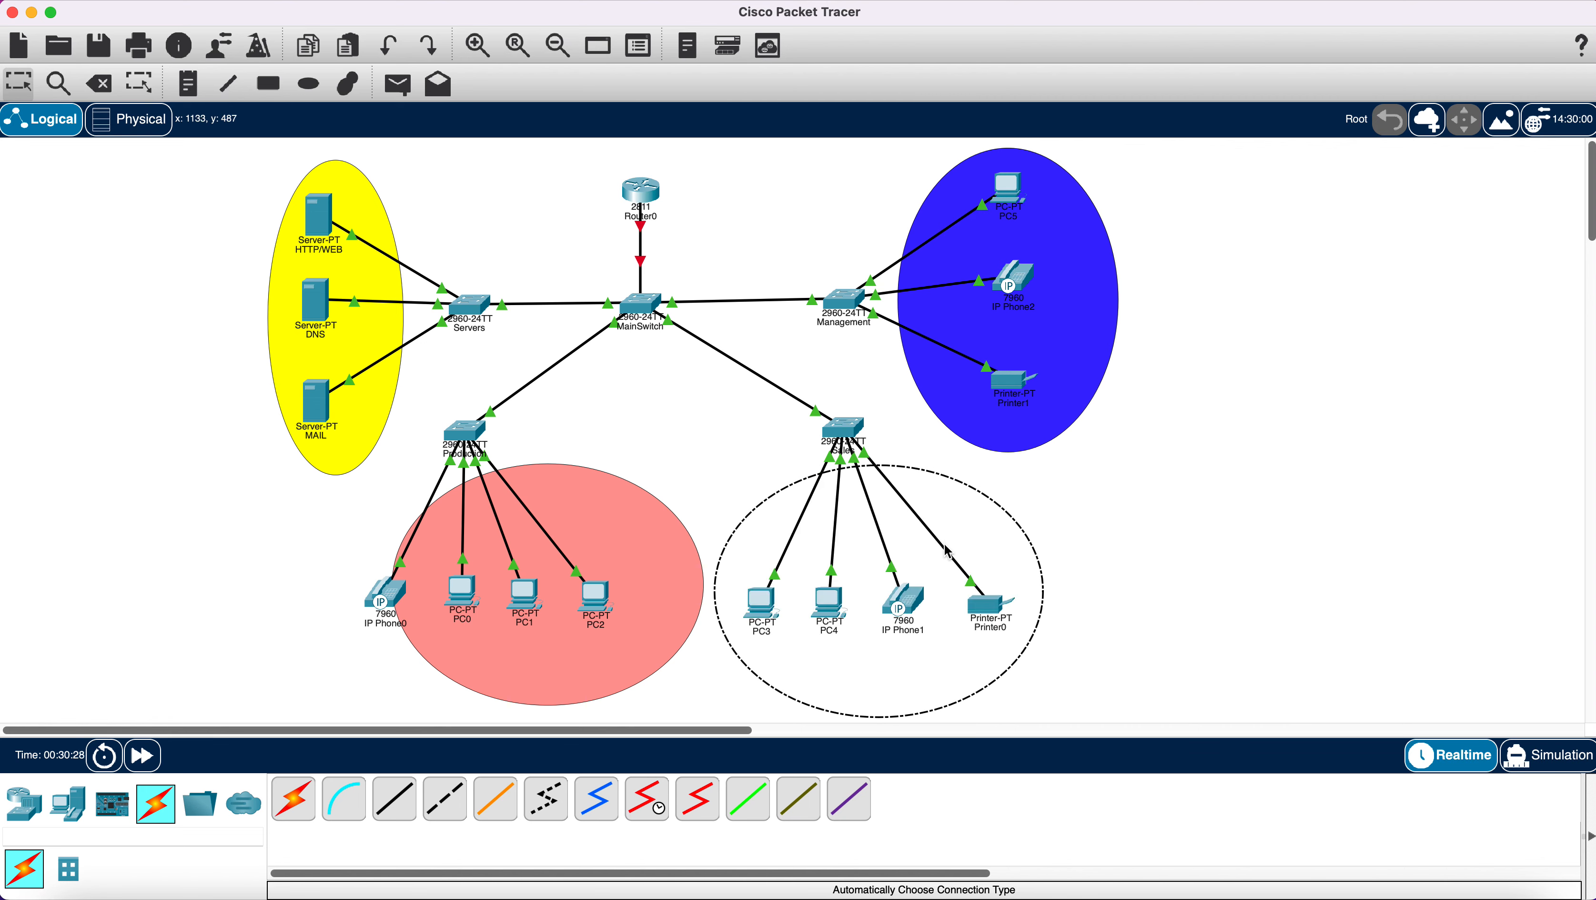
drag(609, 556, 549, 554)
drag(362, 350, 352, 348)
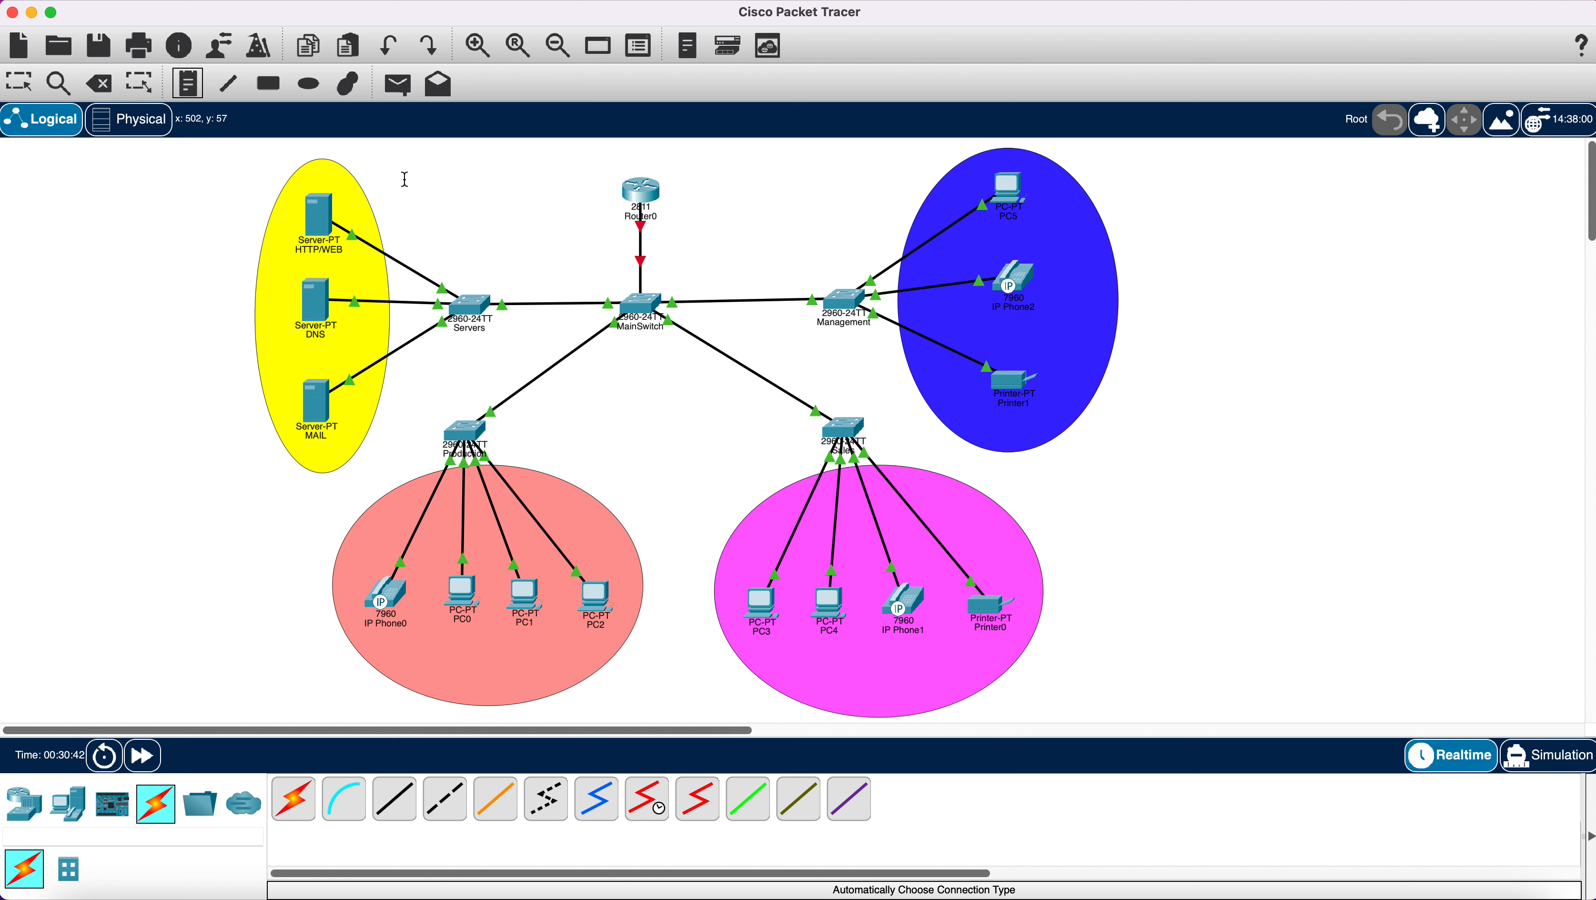
Place a note above the servers reading 'Servers', 'Vlan 10', 'IP 192.168.1.0' on three lines.
click(381, 174)
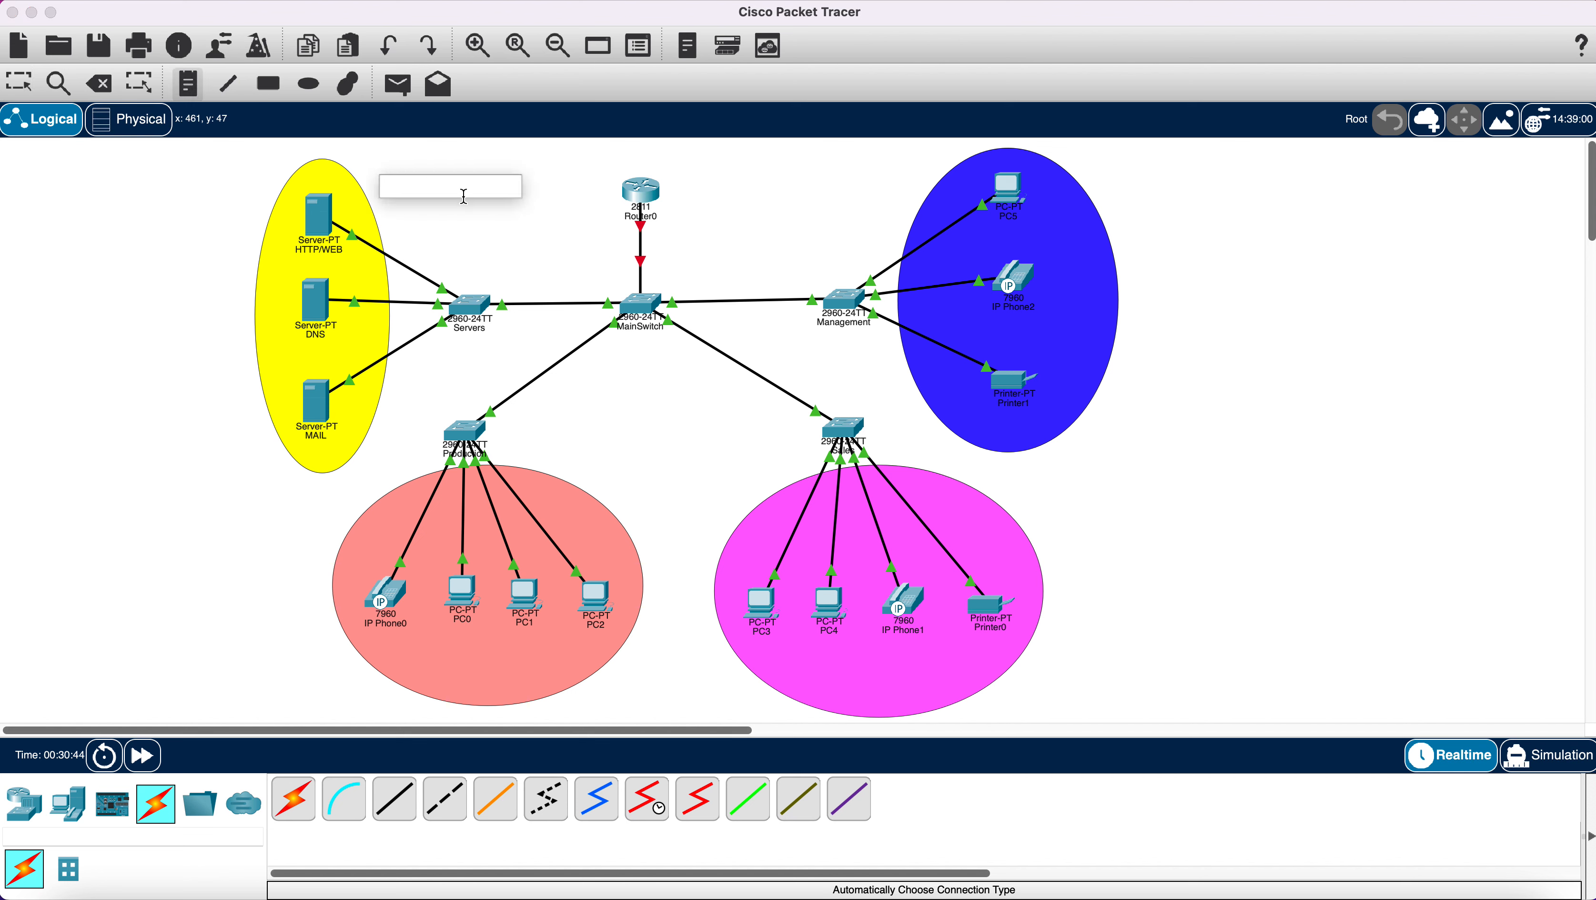
text(sERVERS)
key(BackSpace)
key(BackSpace)
key(BackSpace)
key(BackSpace)
key(BackSpace)
key(BackSpace)
key(BackSpace)
text(Servers)
key(Return)
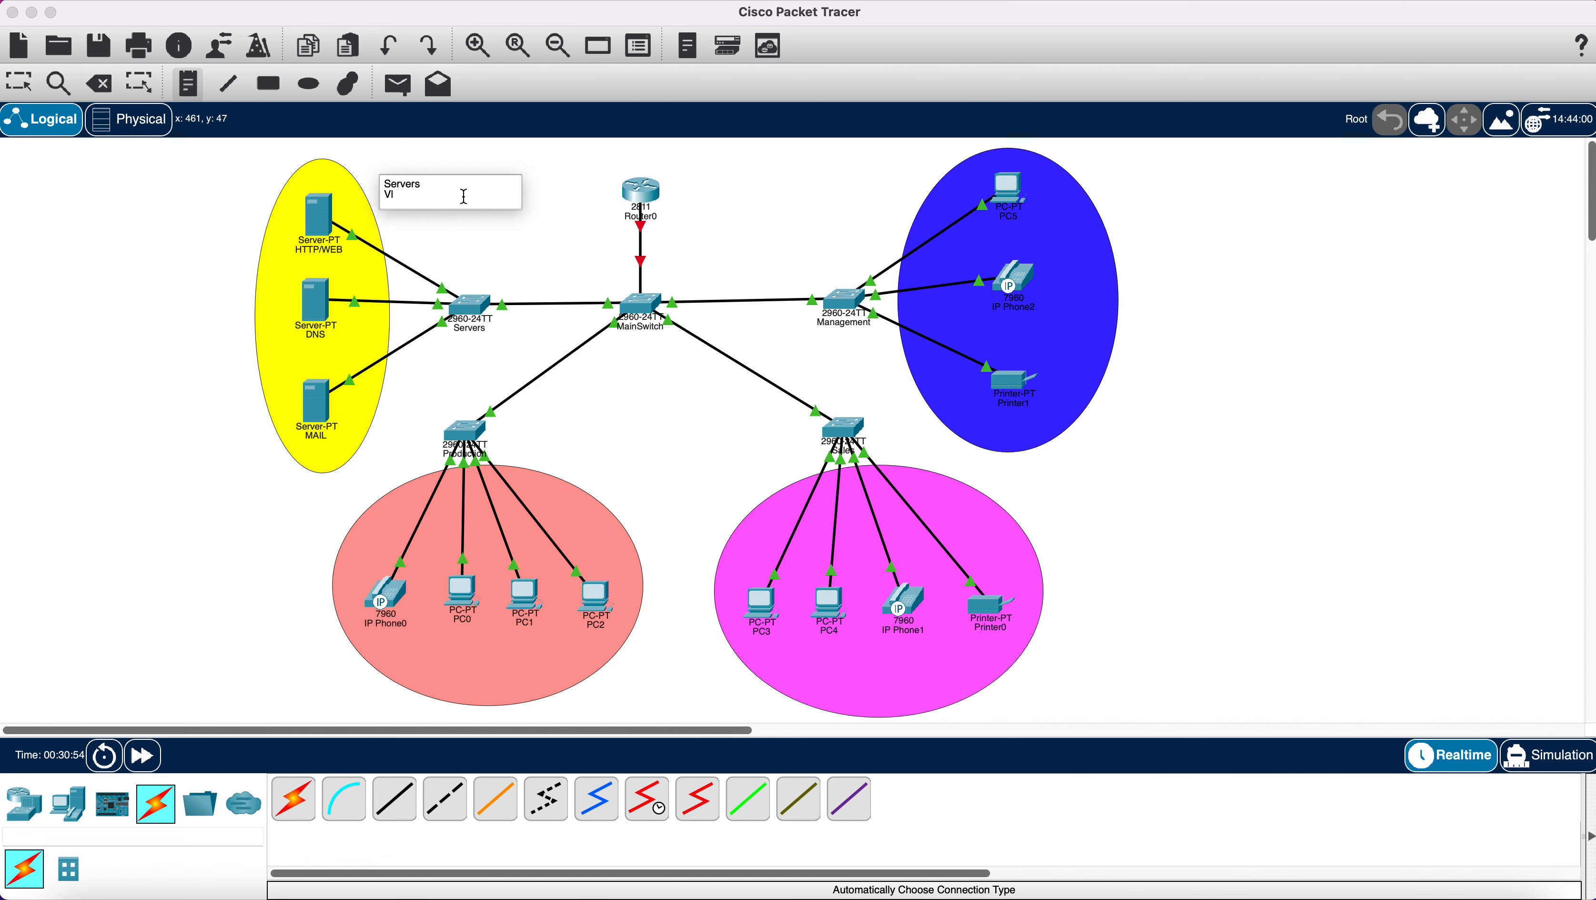
text(Vlan 10)
key(Return)
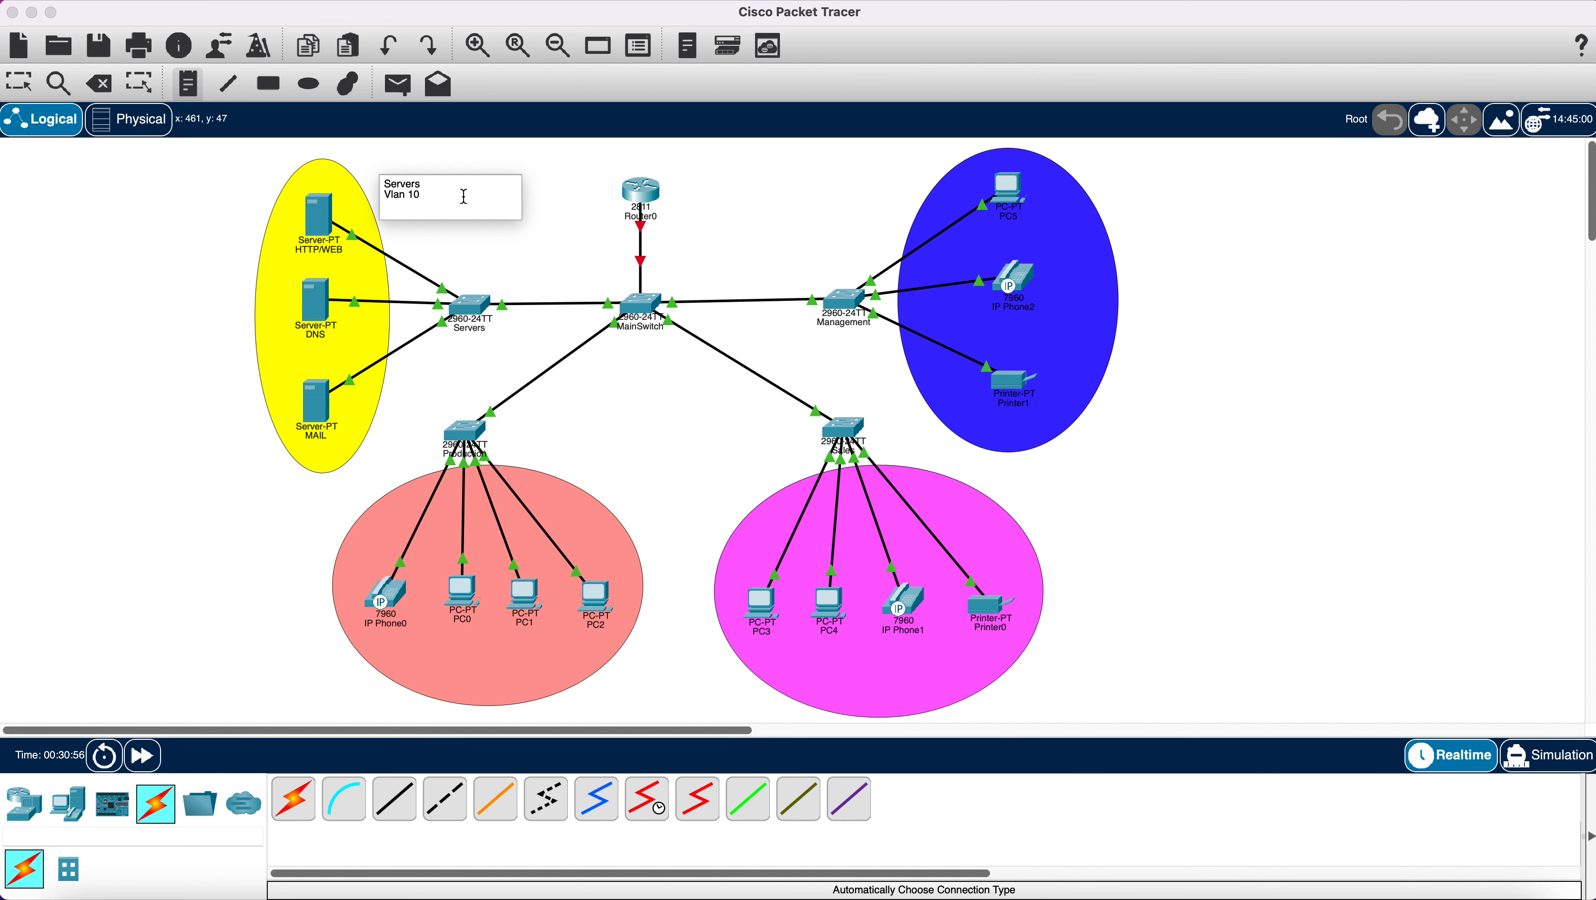
text(ip)
key(BackSpace)
key(BackSpace)
key(BackSpace)
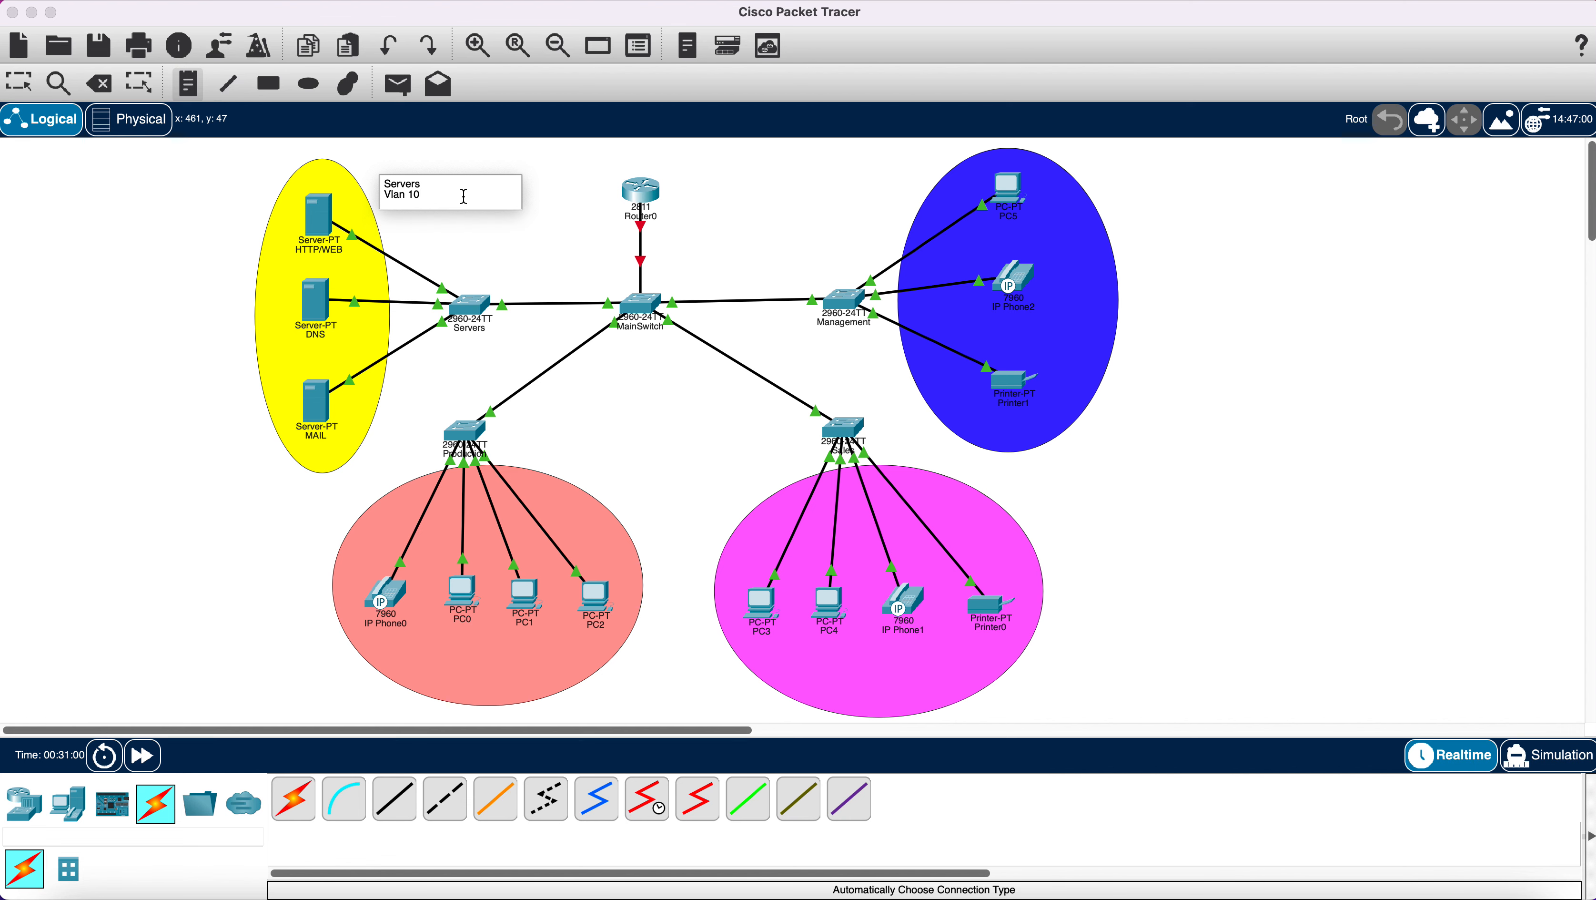
key(Return)
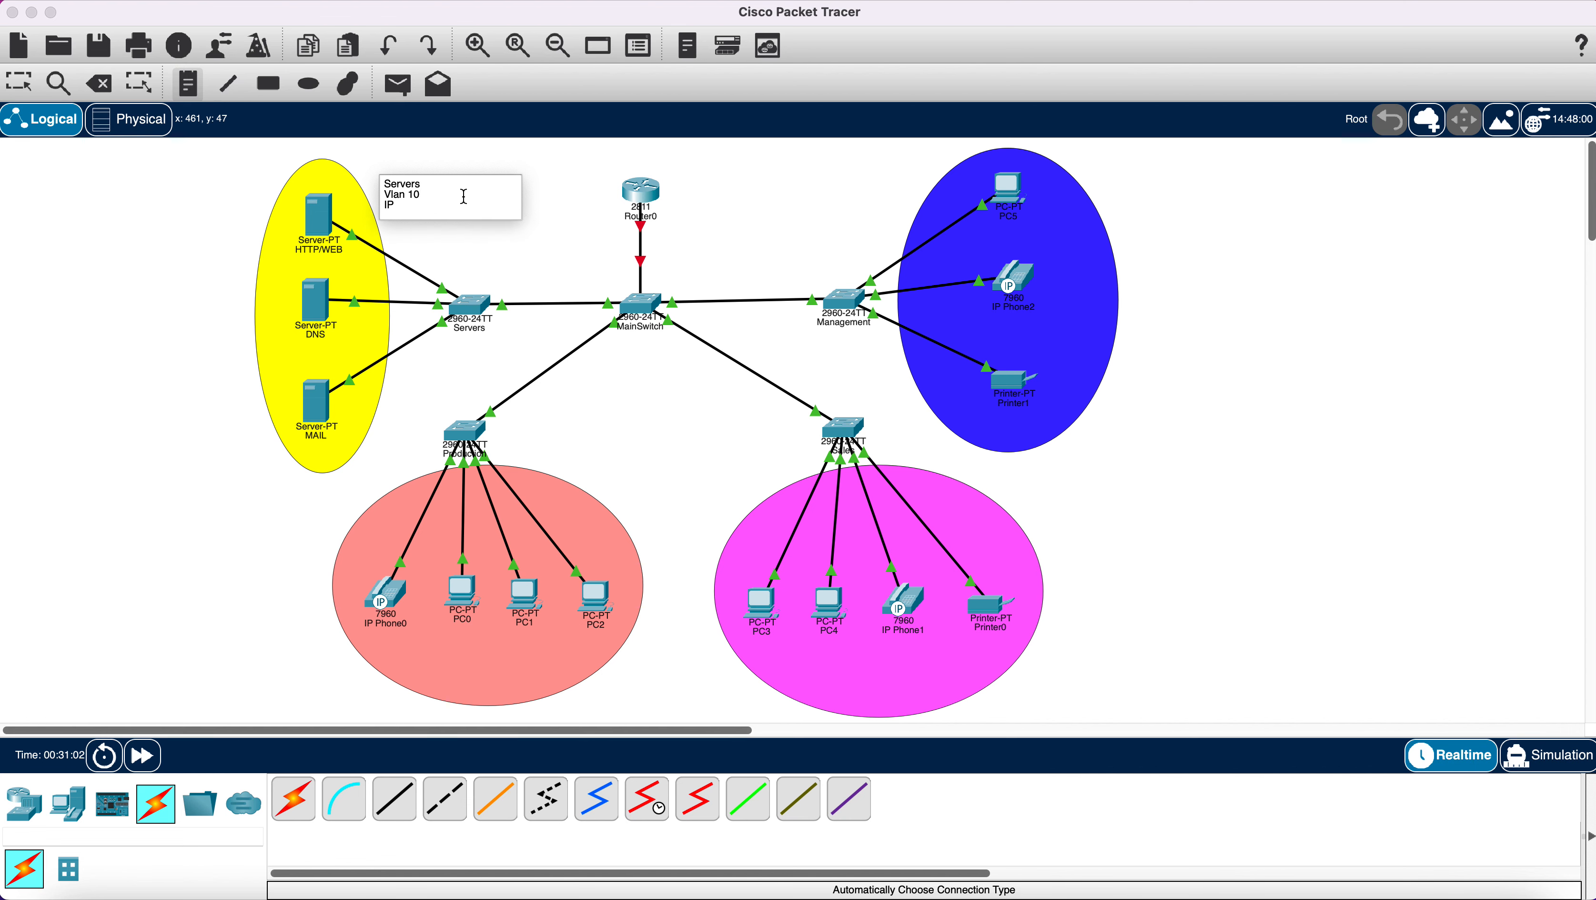
text(IP 192.168.1.0)
Place a note beside the Production switch reading 'Production', 'Vlan 20', 'IP 192.168.2.0'.
click(523, 438)
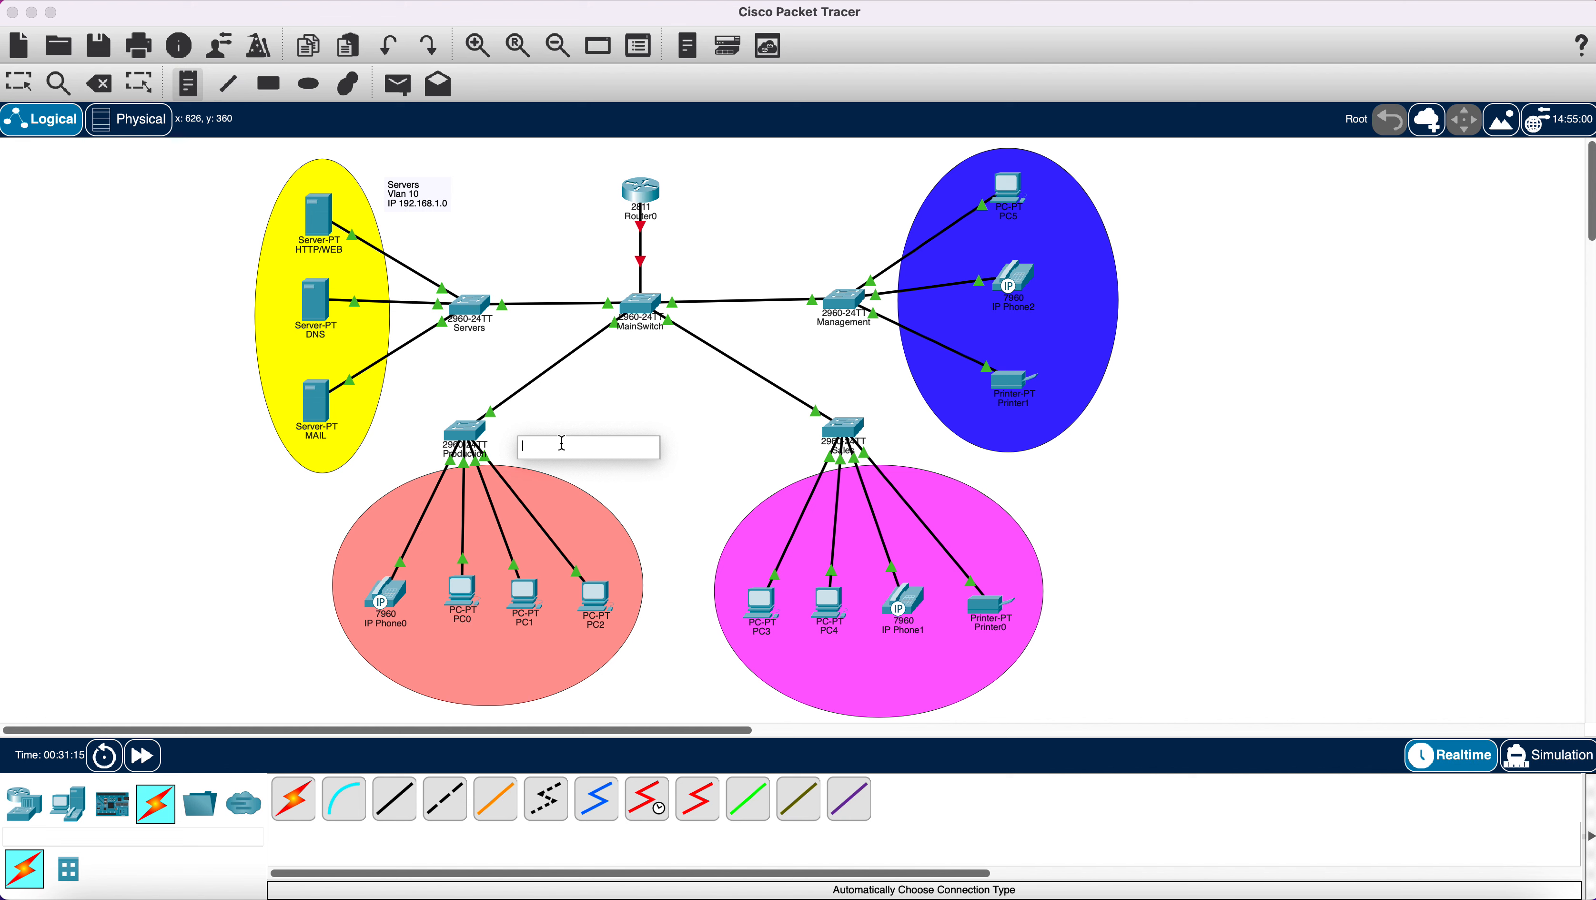
text(Production)
key(BackSpace)
text(n)
key(Return)
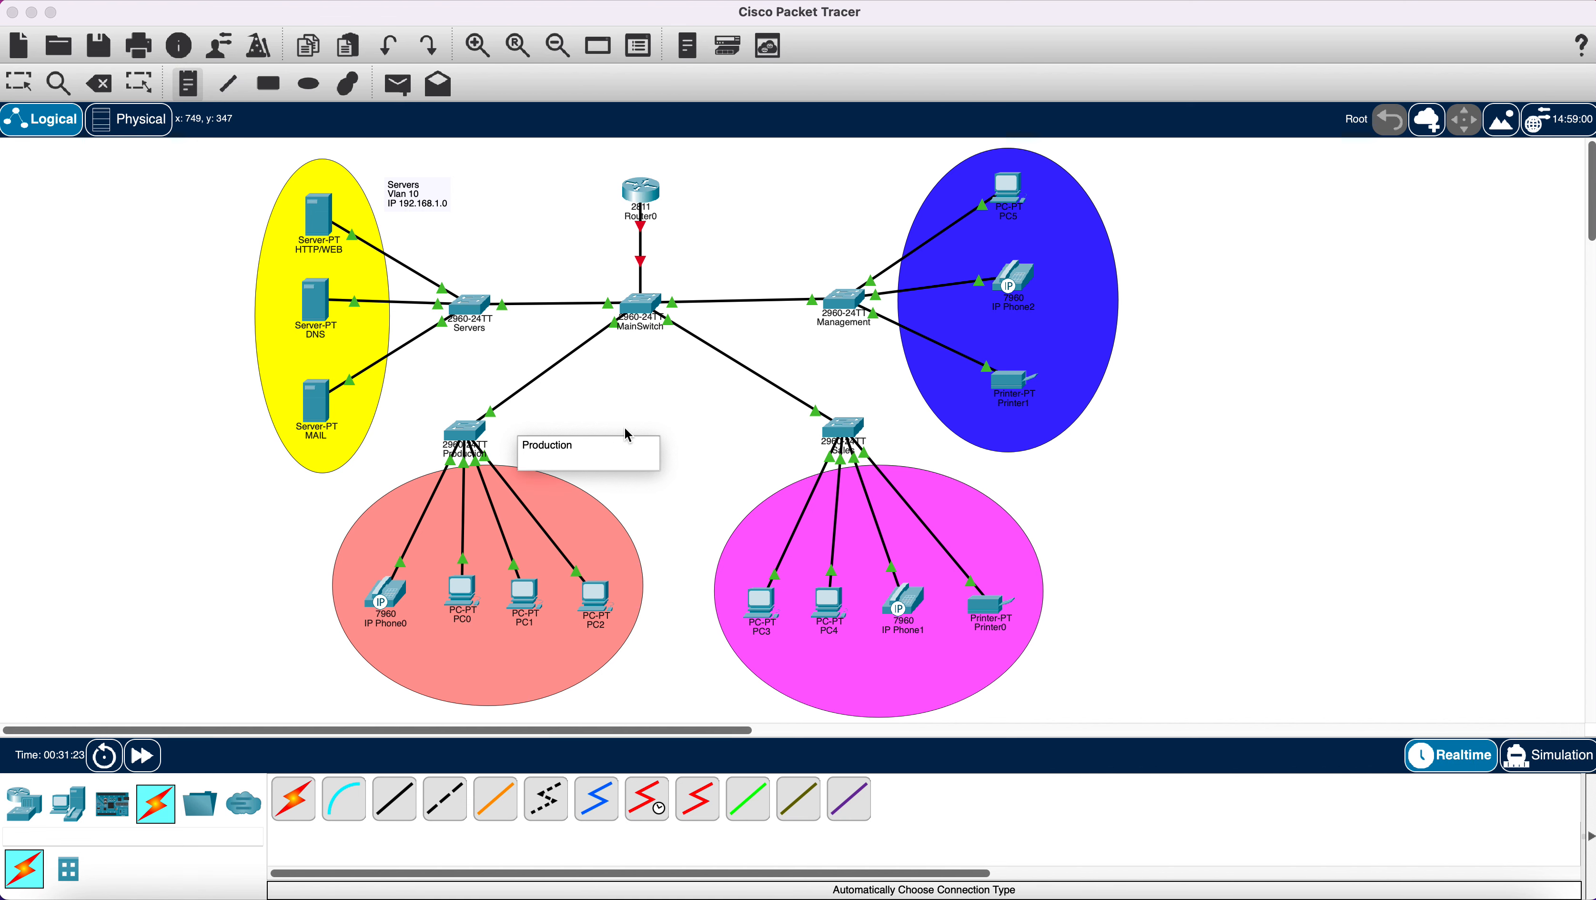
text(Vlan 20)
key(Return)
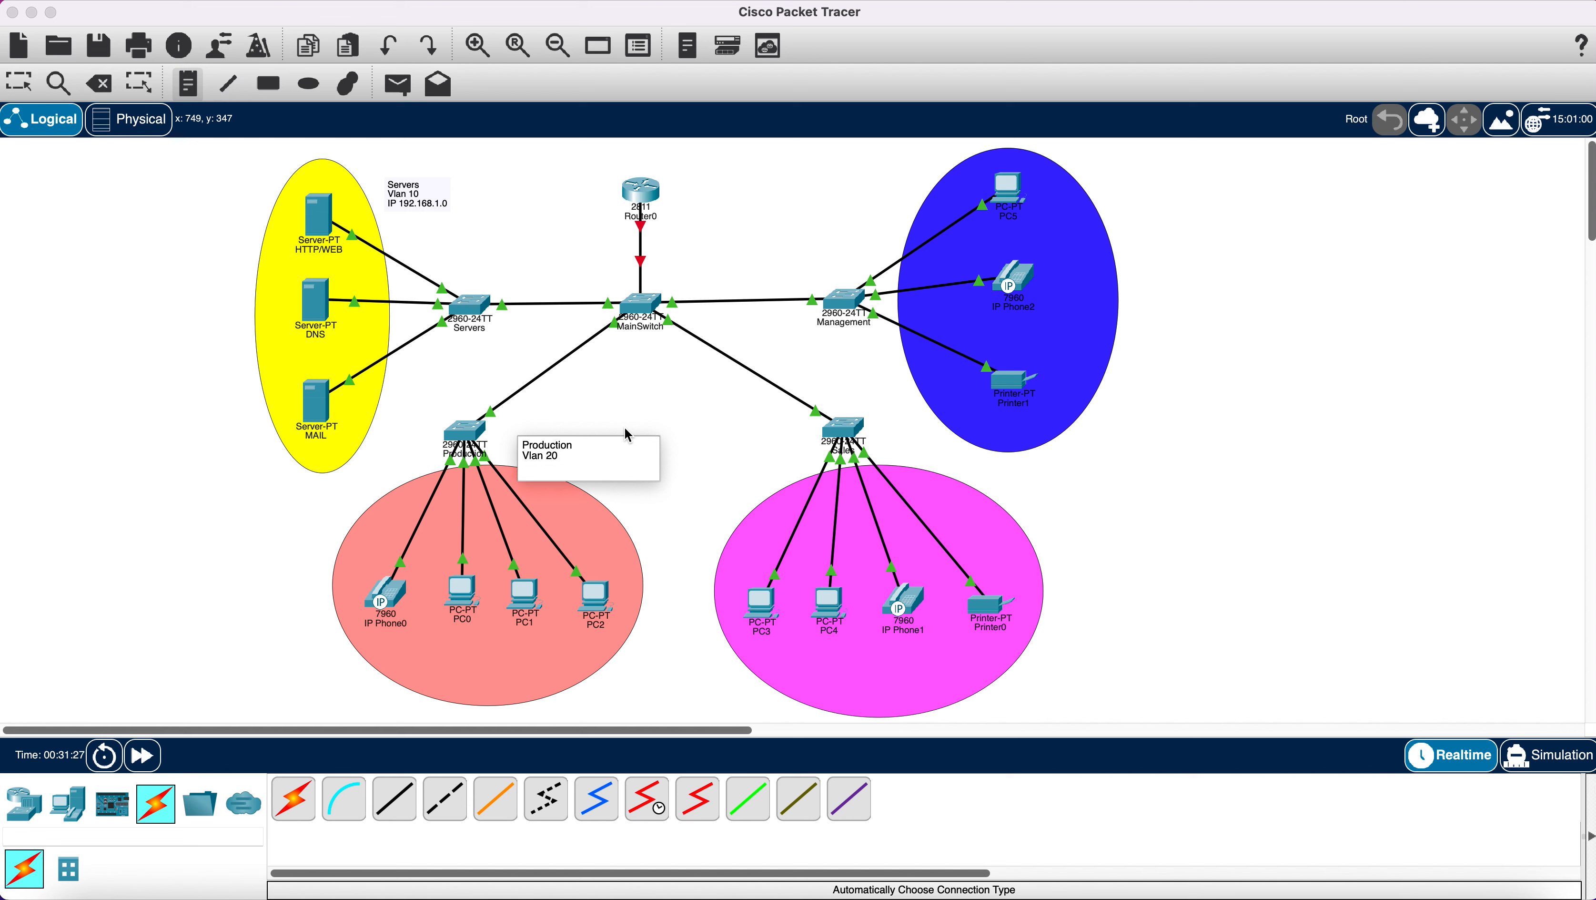
text(IP 192.168.2.0)
Place a note beside the Sales switch reading 'Sales', 'Vlan 30', 'IP 192.168.3.0'.
click(729, 445)
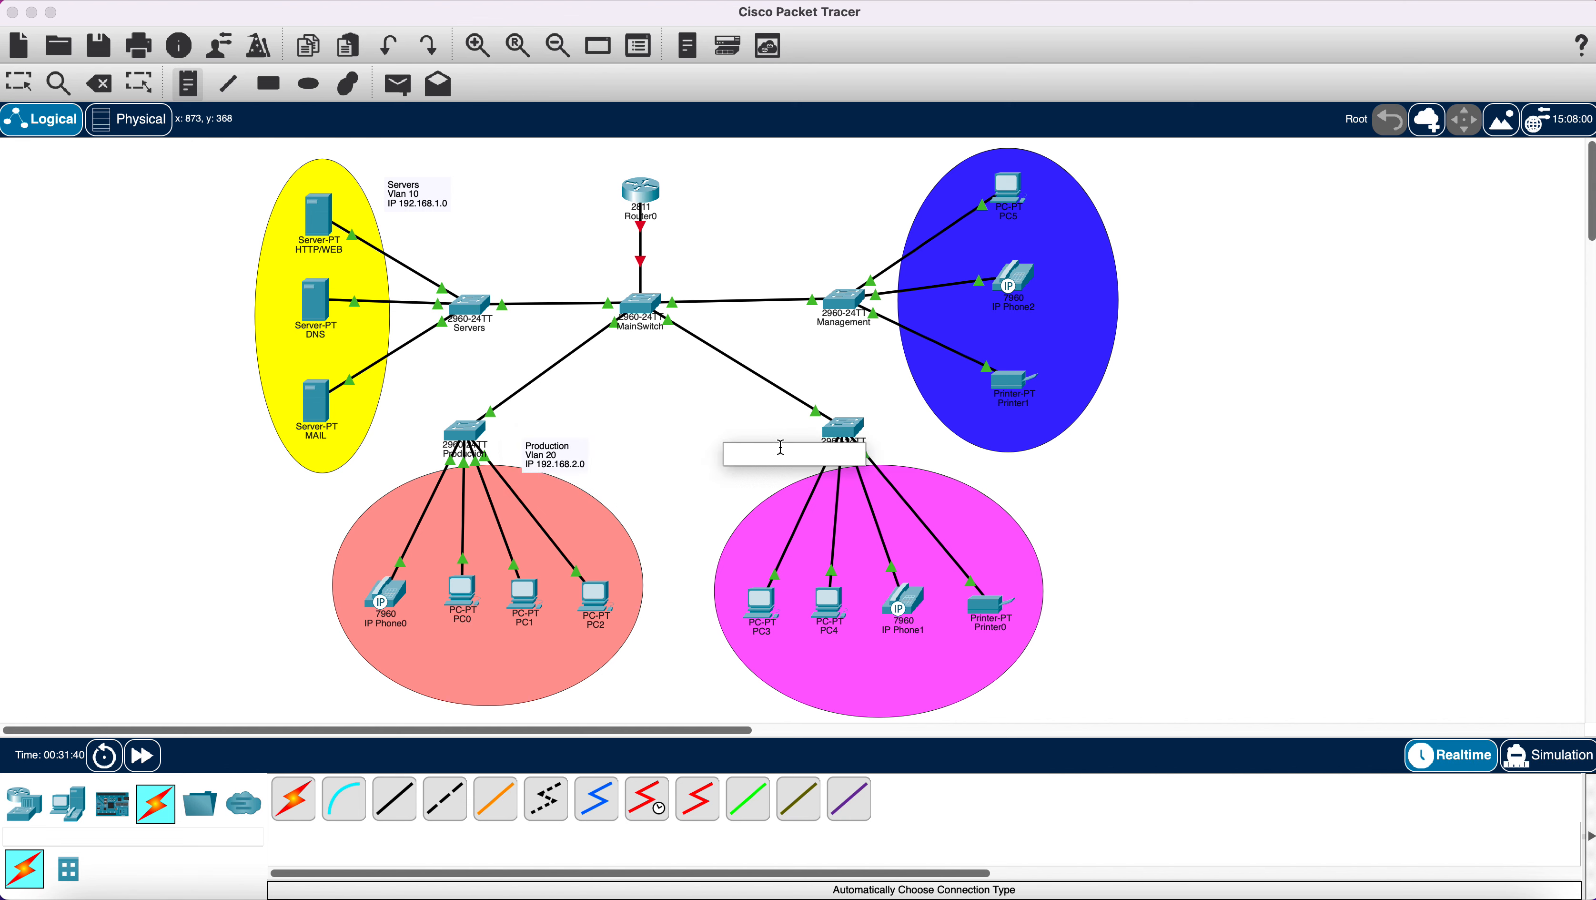
text(Sales)
key(Return)
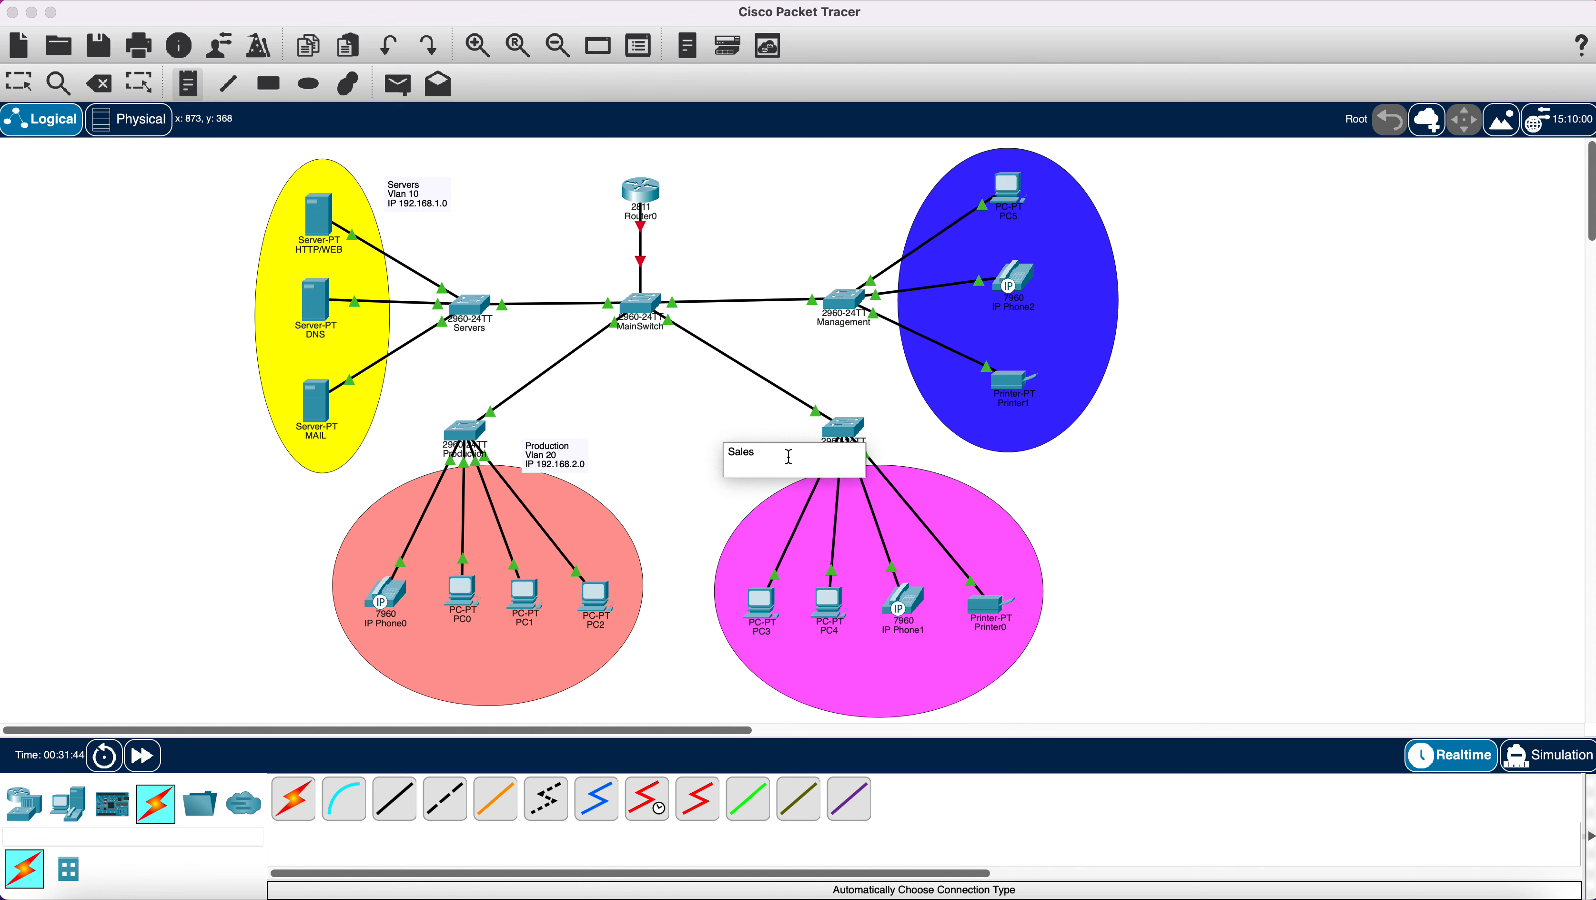
text(Vlan)
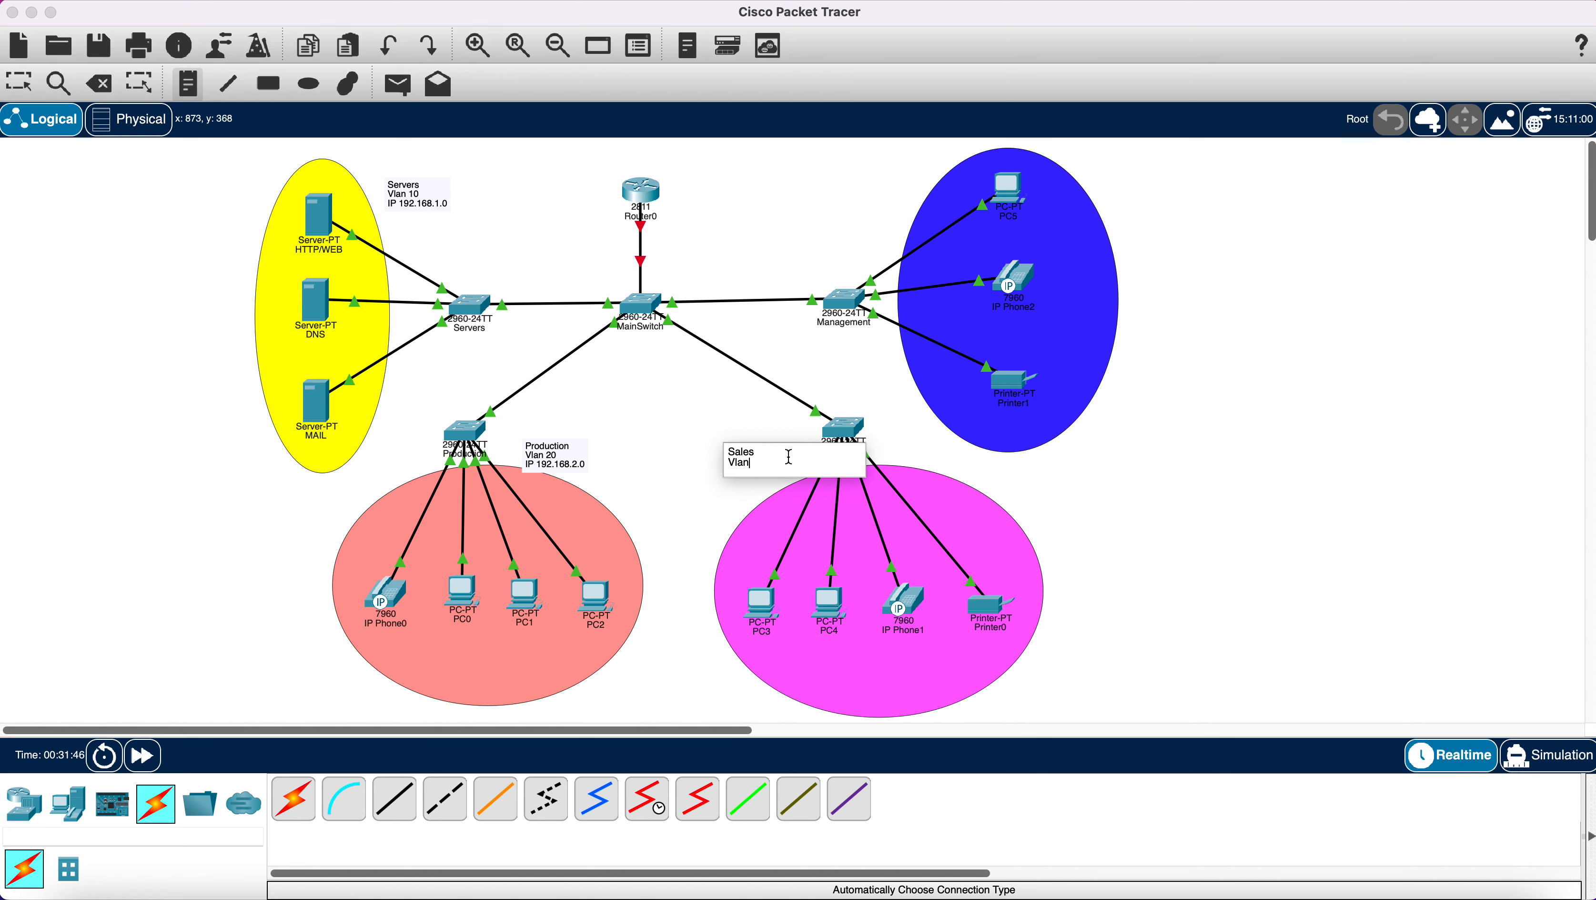
text( 30)
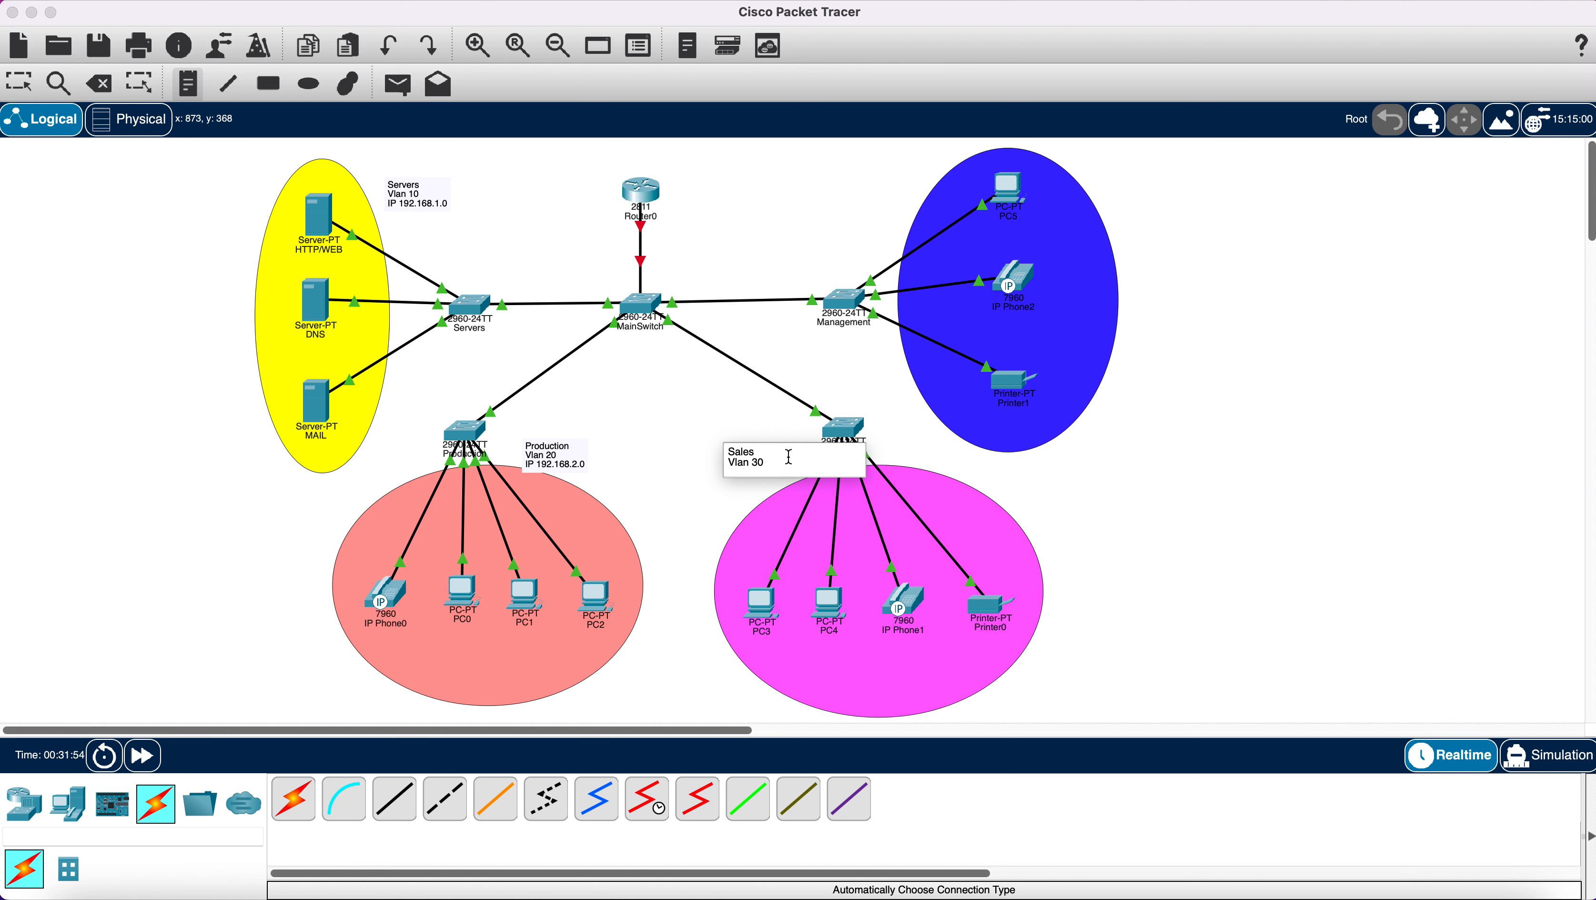
key(Return)
text(Ip)
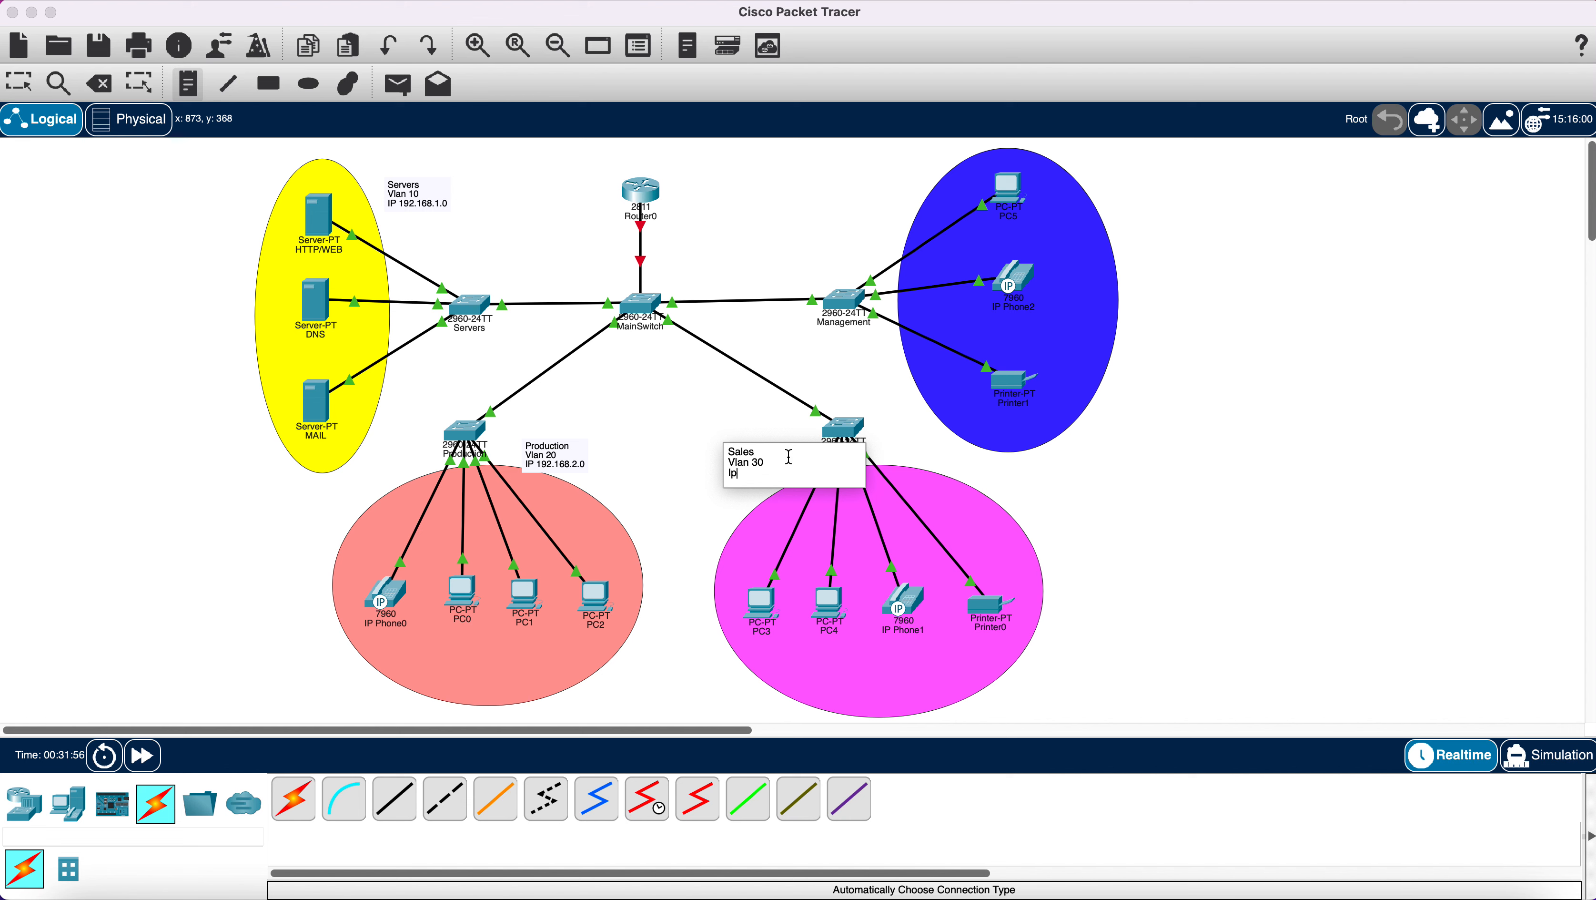
key(BackSpace)
text(P)
text(192.168.3.0)
Place a note above the blue group reading 'Managment', 'Vlan 40', 'IP 192.168.4.0'.
click(802, 189)
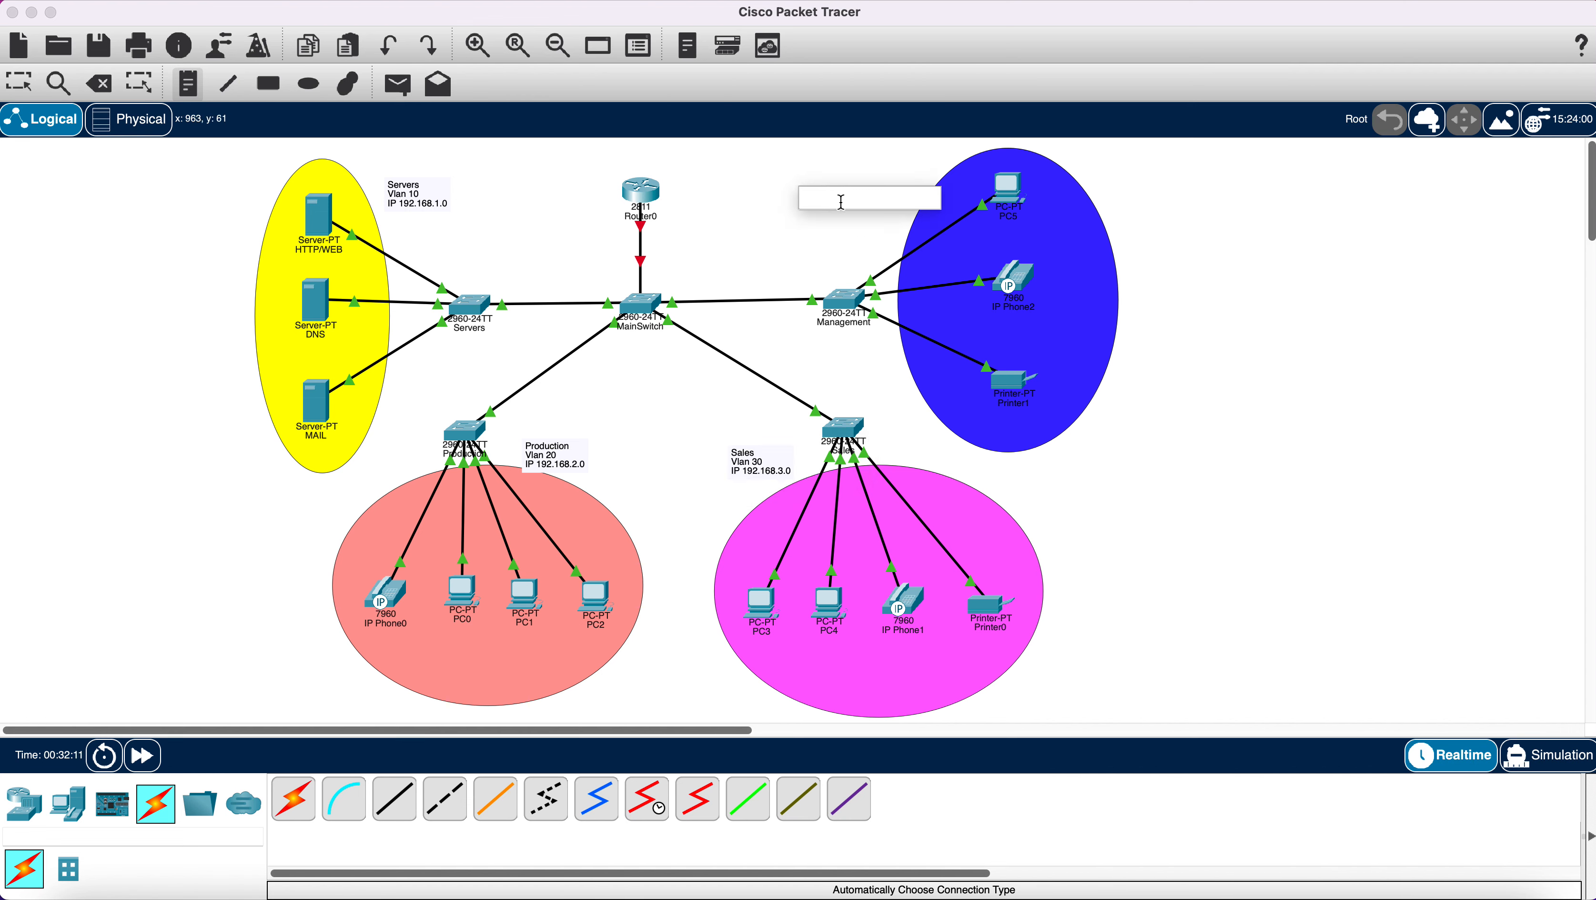
text(V)
text(Ma)
text(nagment)
key(Return)
text(Vl)
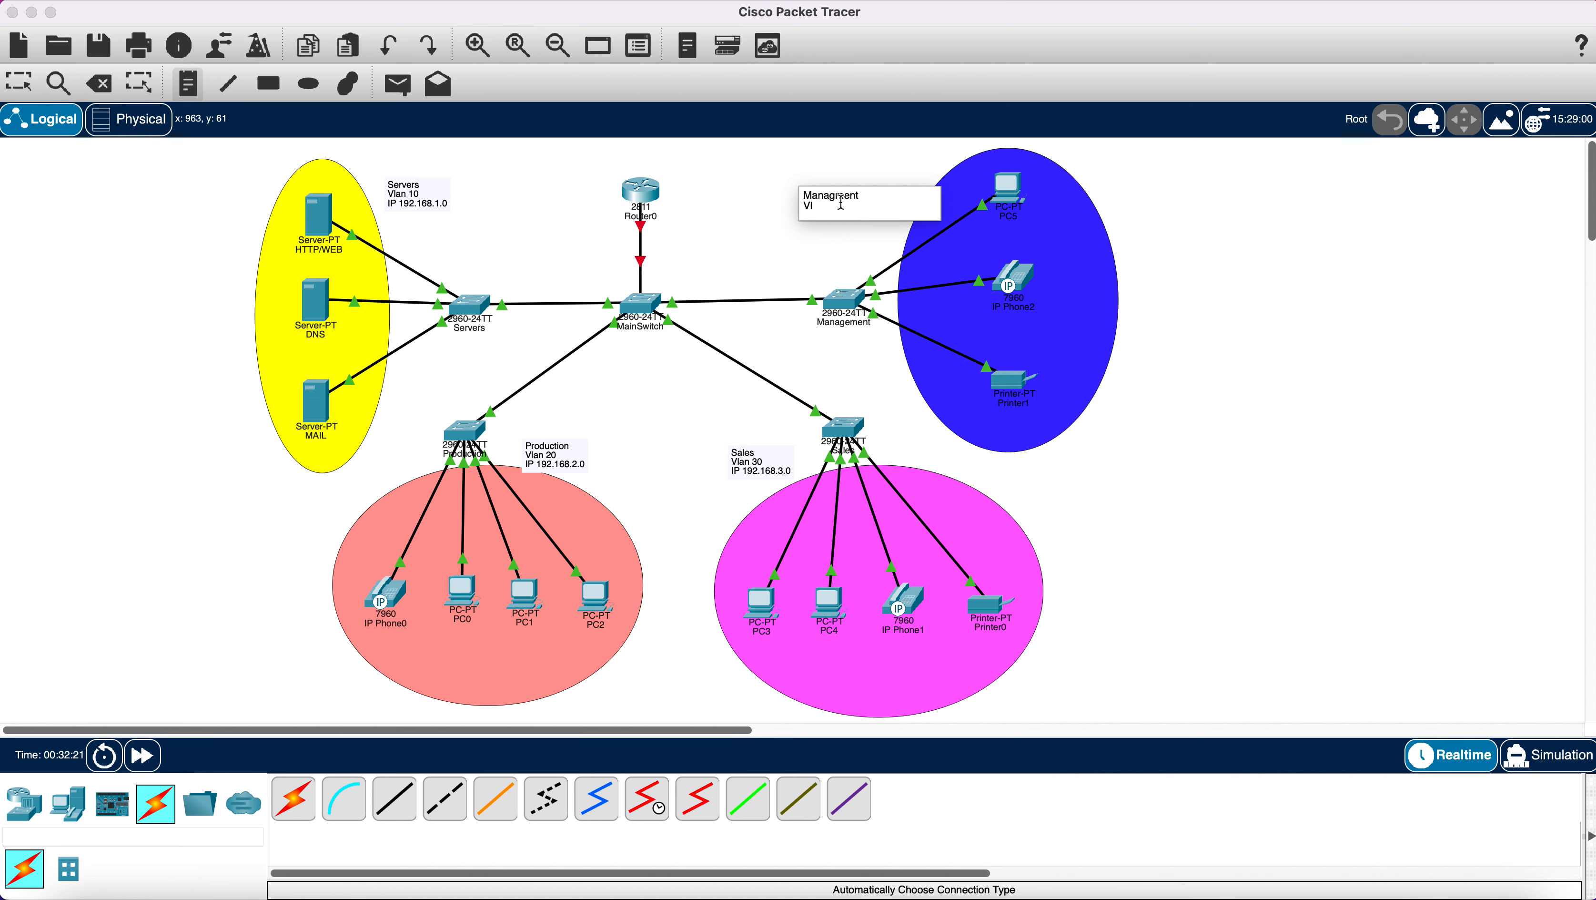
text(an 40)
key(Return)
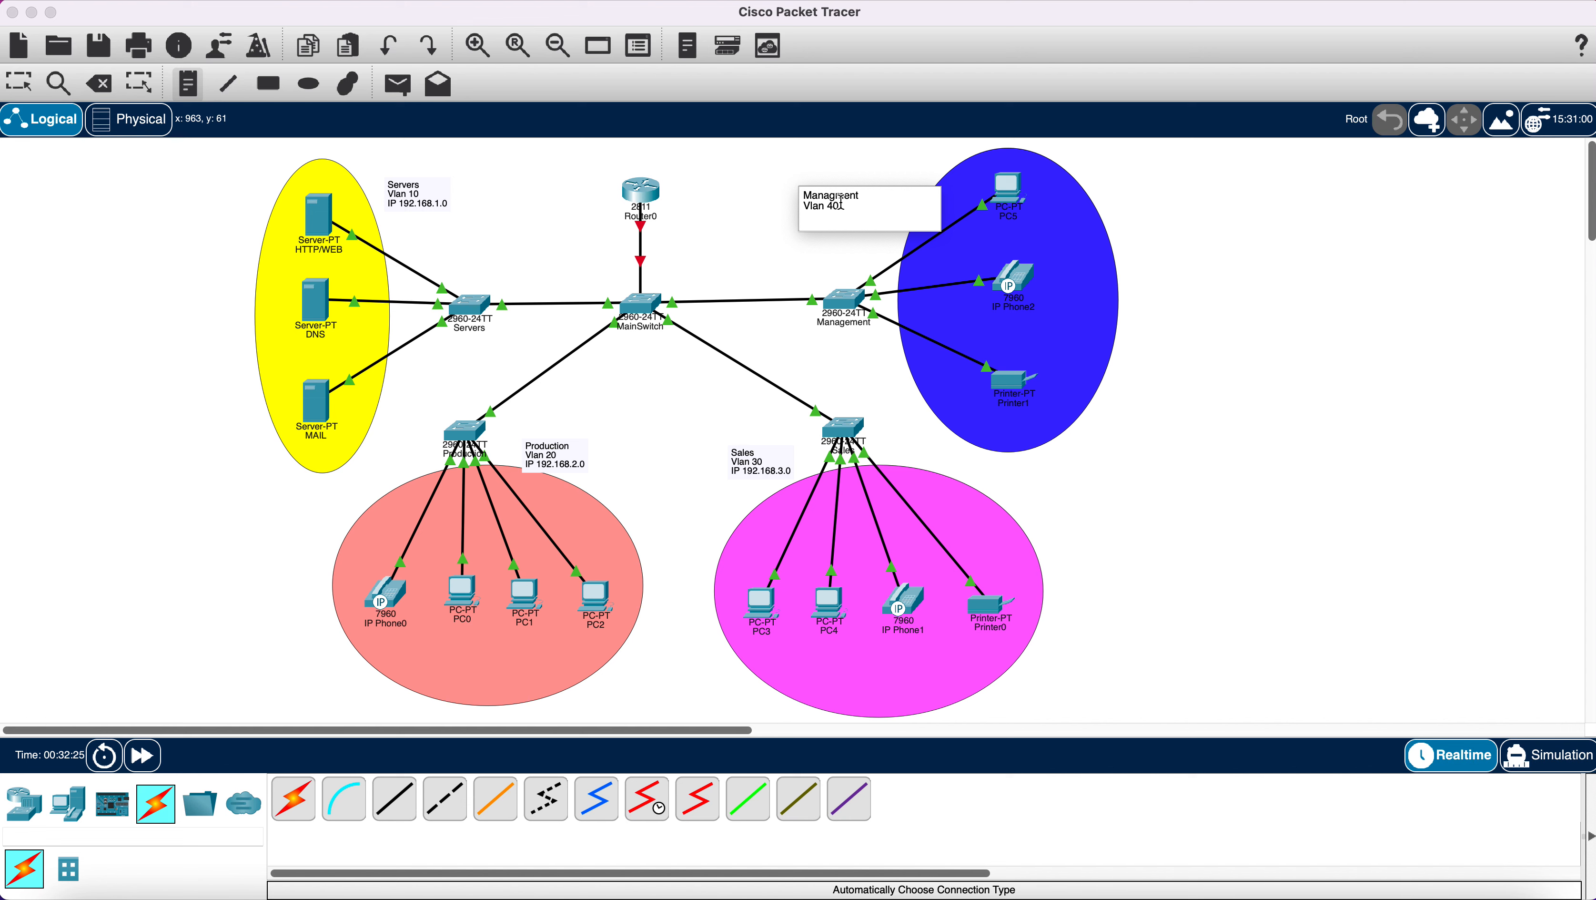
text(IP 192.168.4.0)
click(834, 250)
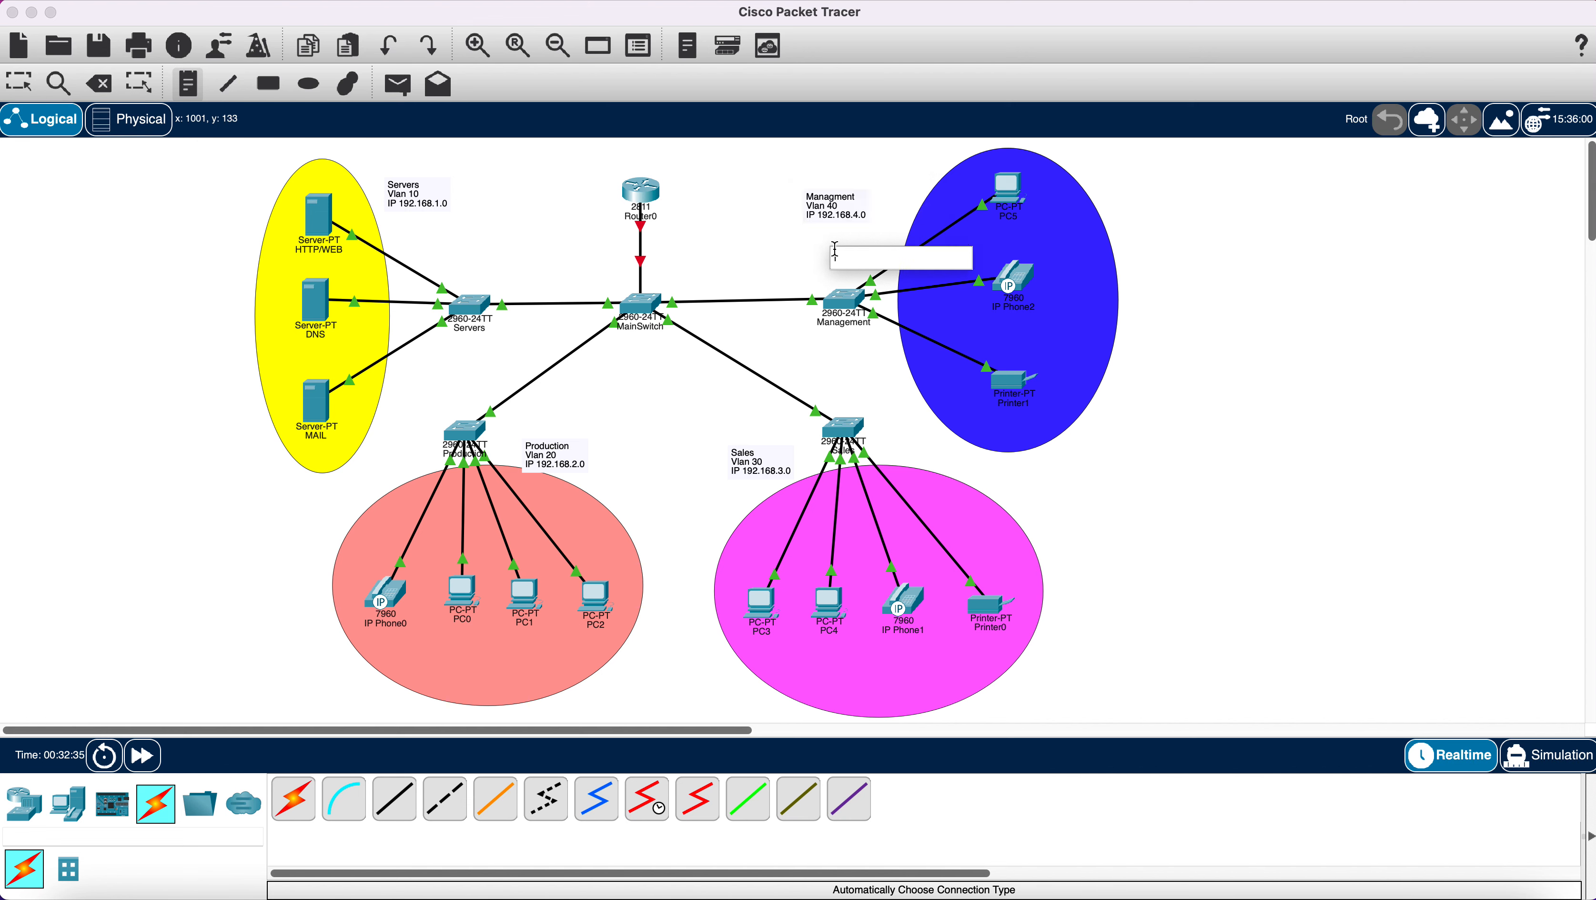
Drag the Managment, Servers, Production and Sales notes next to their department switches.
click(18, 83)
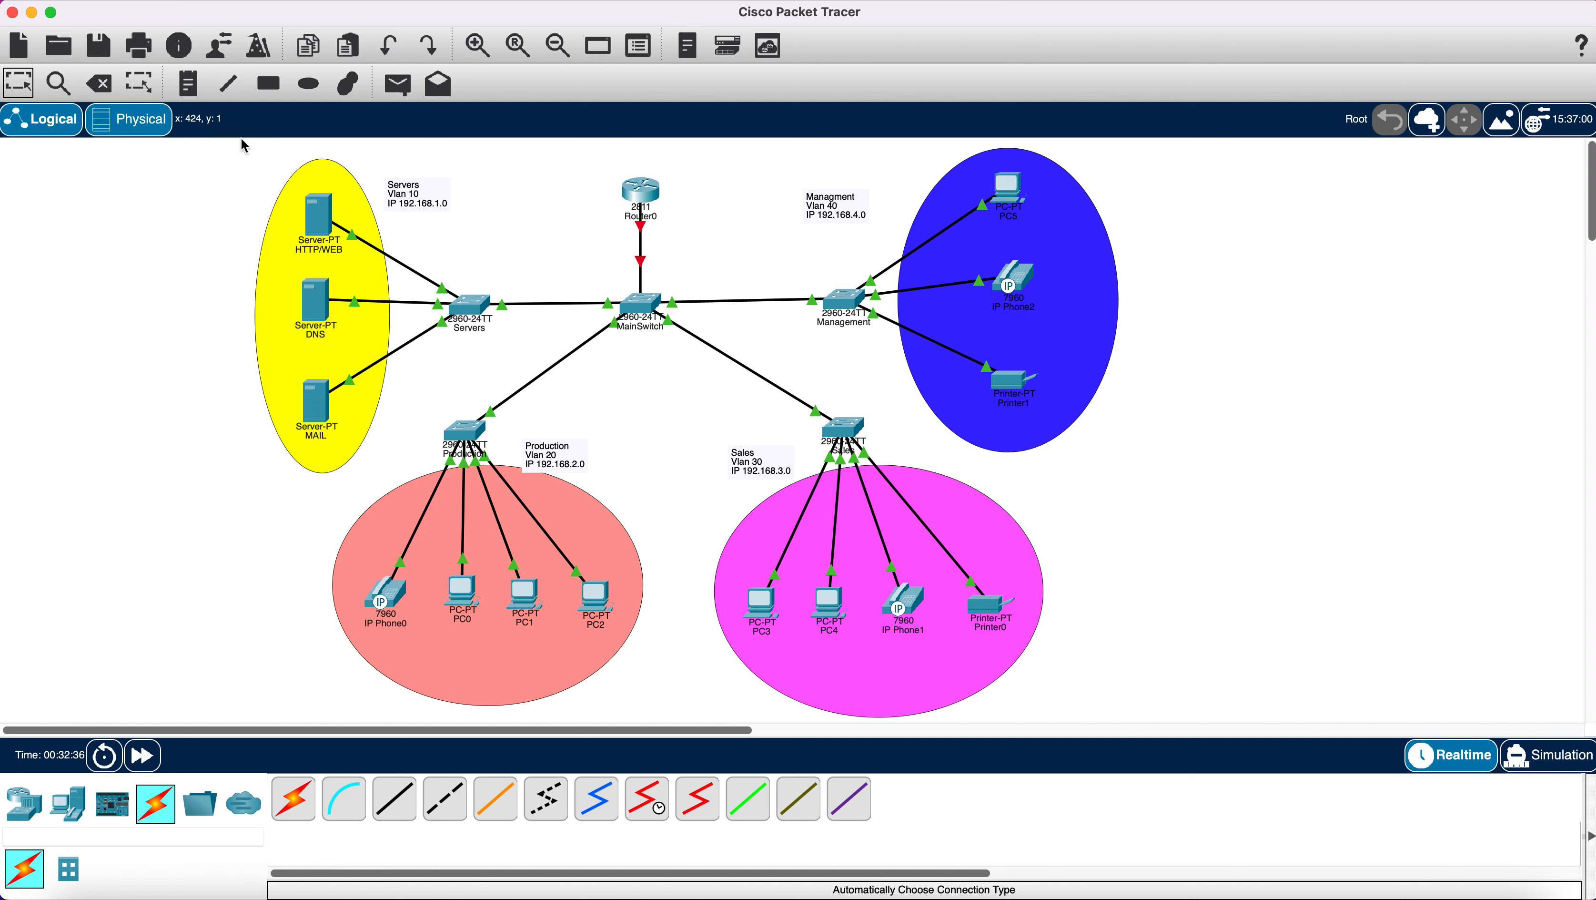
drag(826, 215, 868, 186)
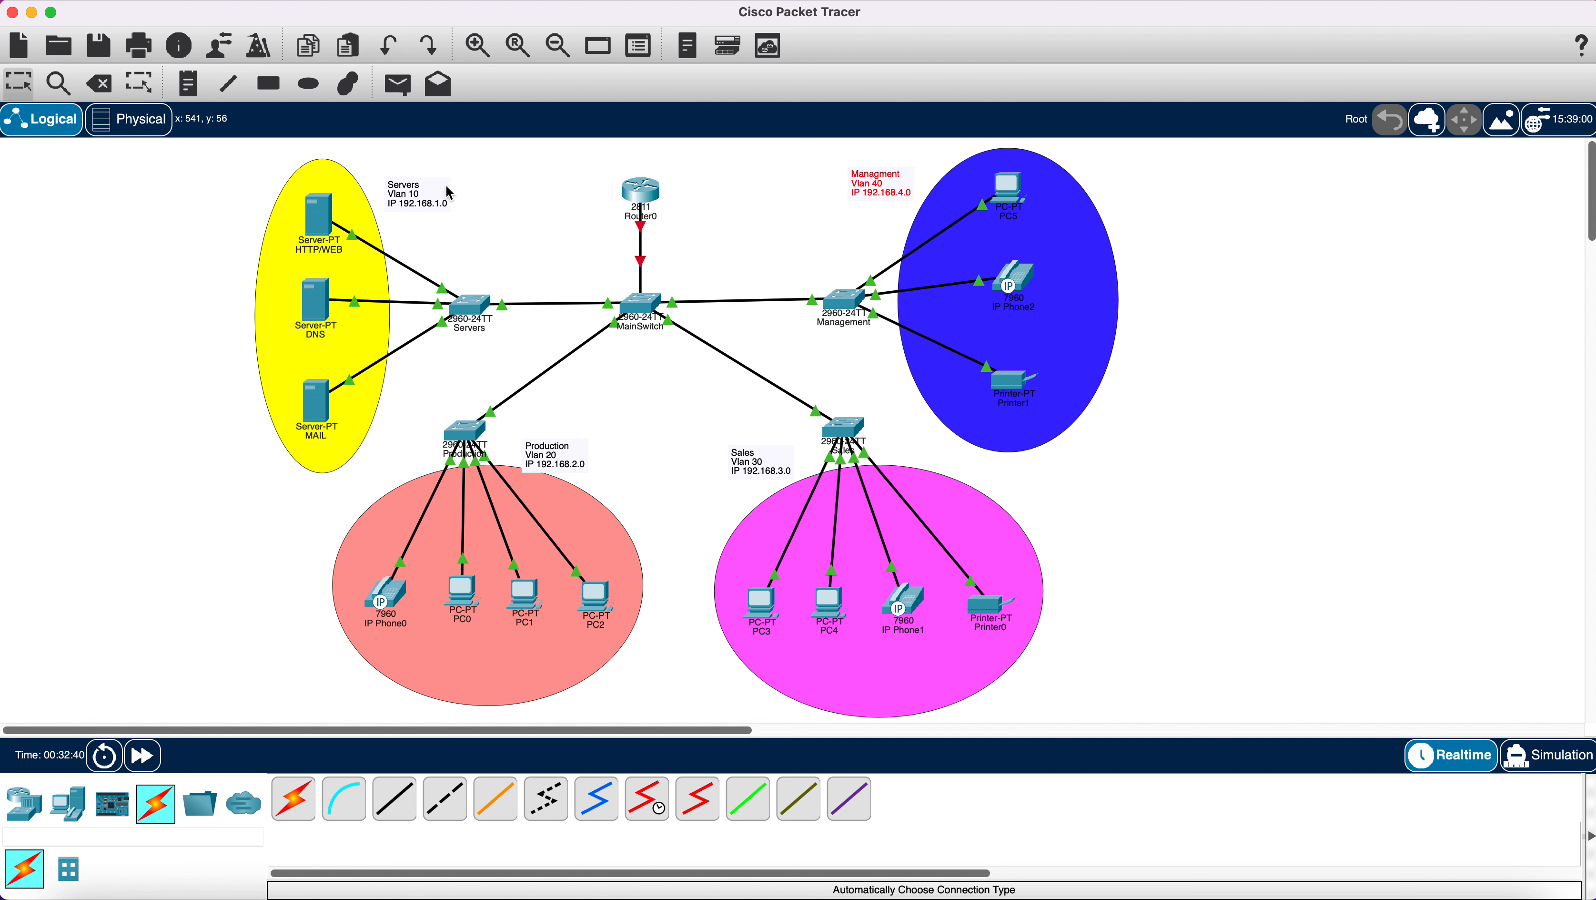
drag(431, 196, 422, 191)
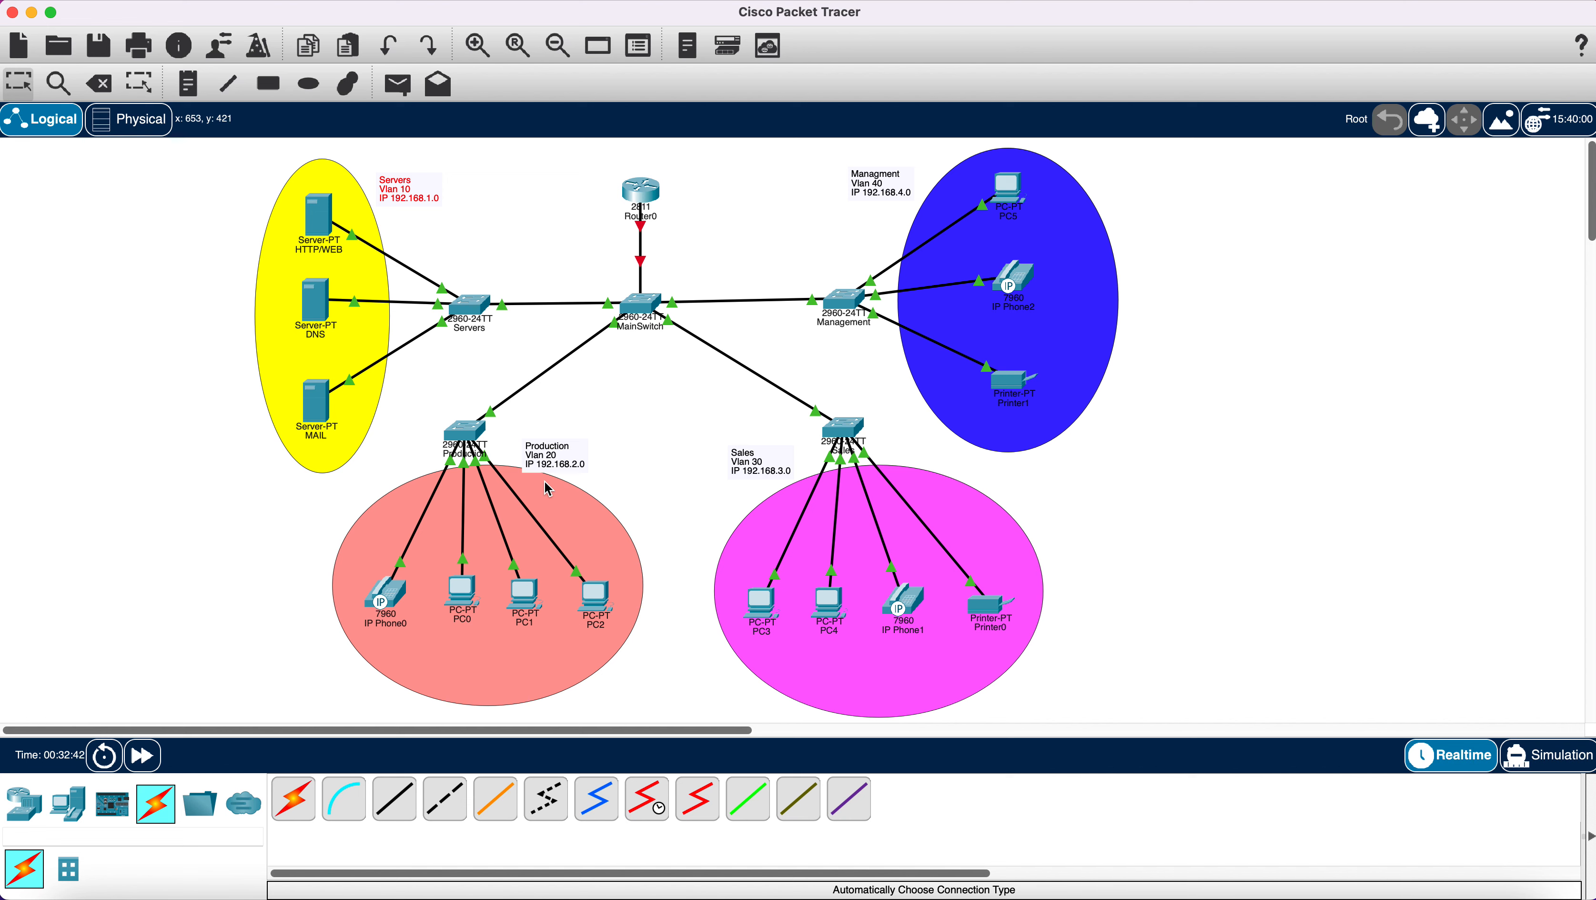
drag(552, 466, 538, 447)
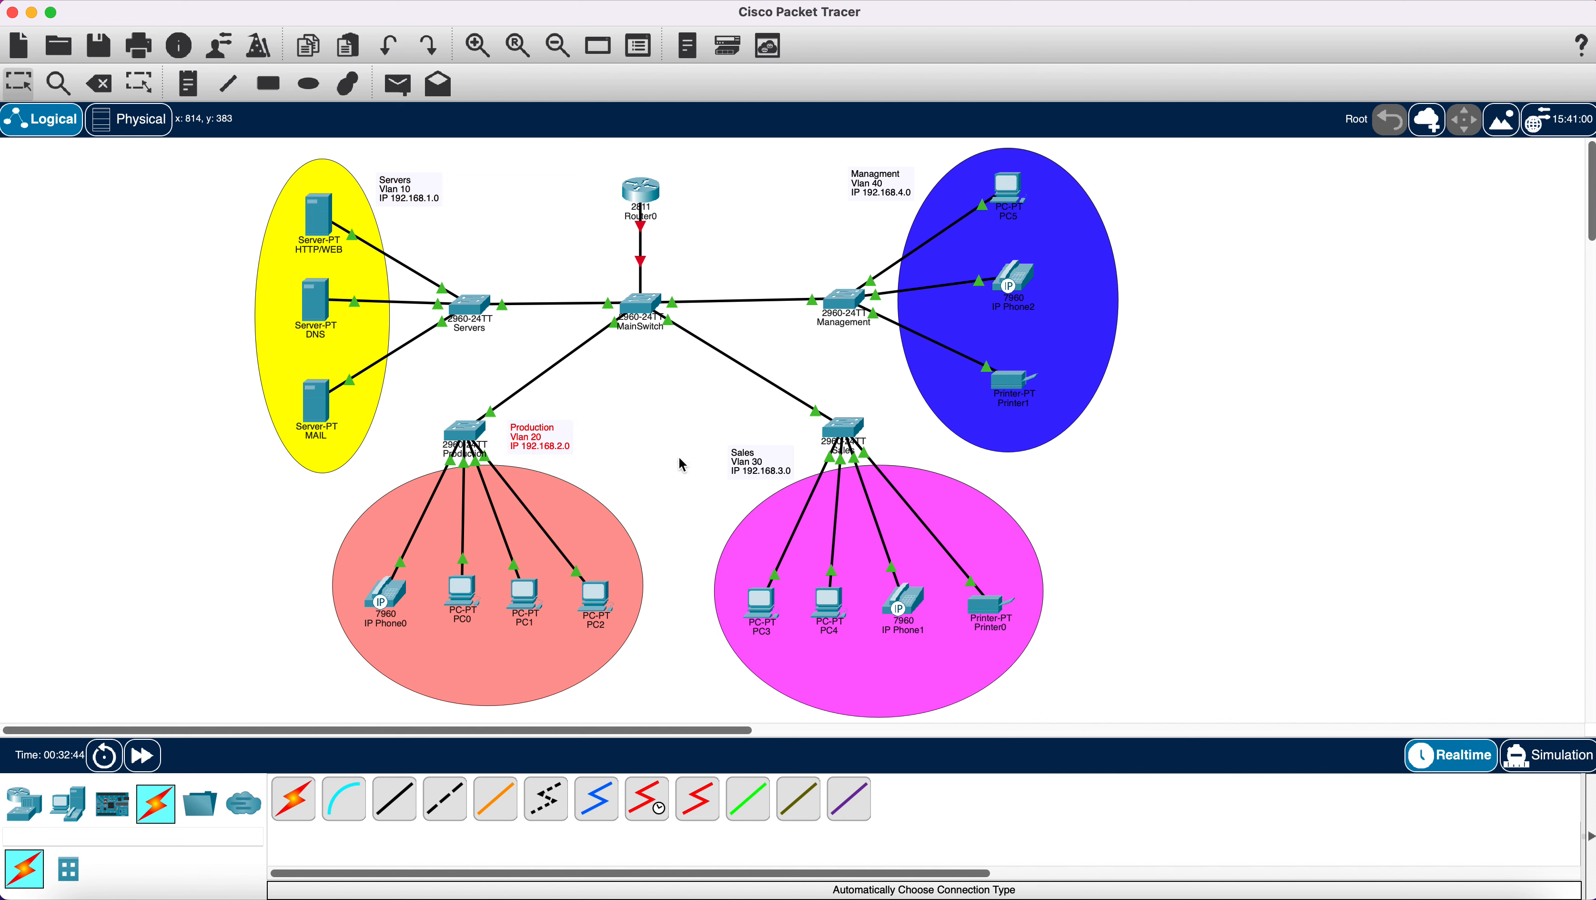
drag(748, 466, 763, 444)
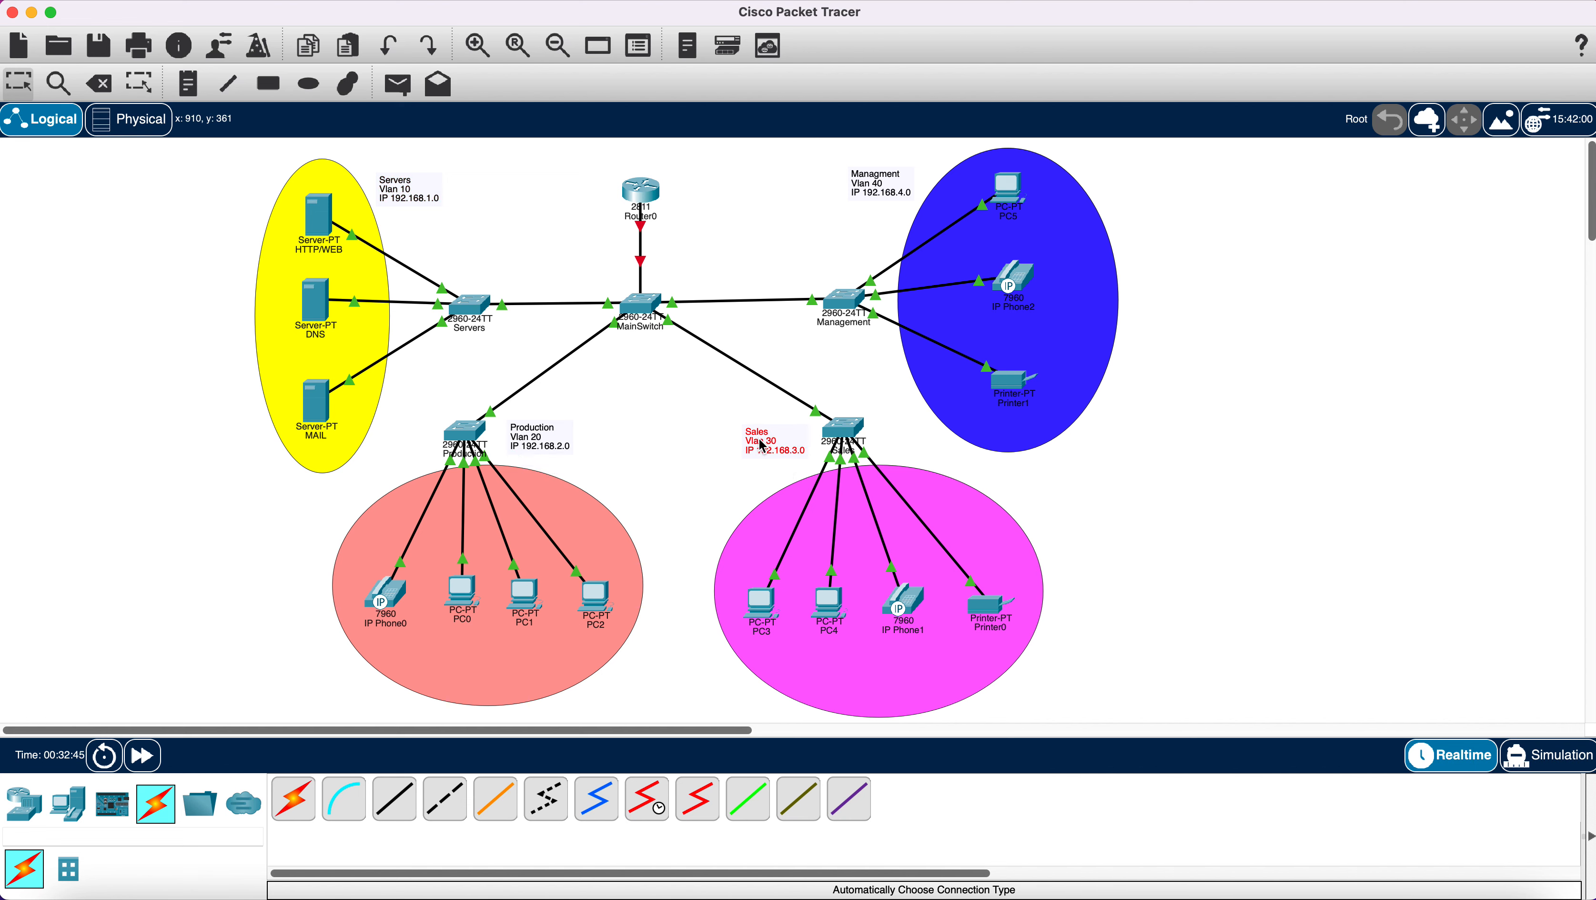
click(667, 446)
drag(640, 192, 650, 196)
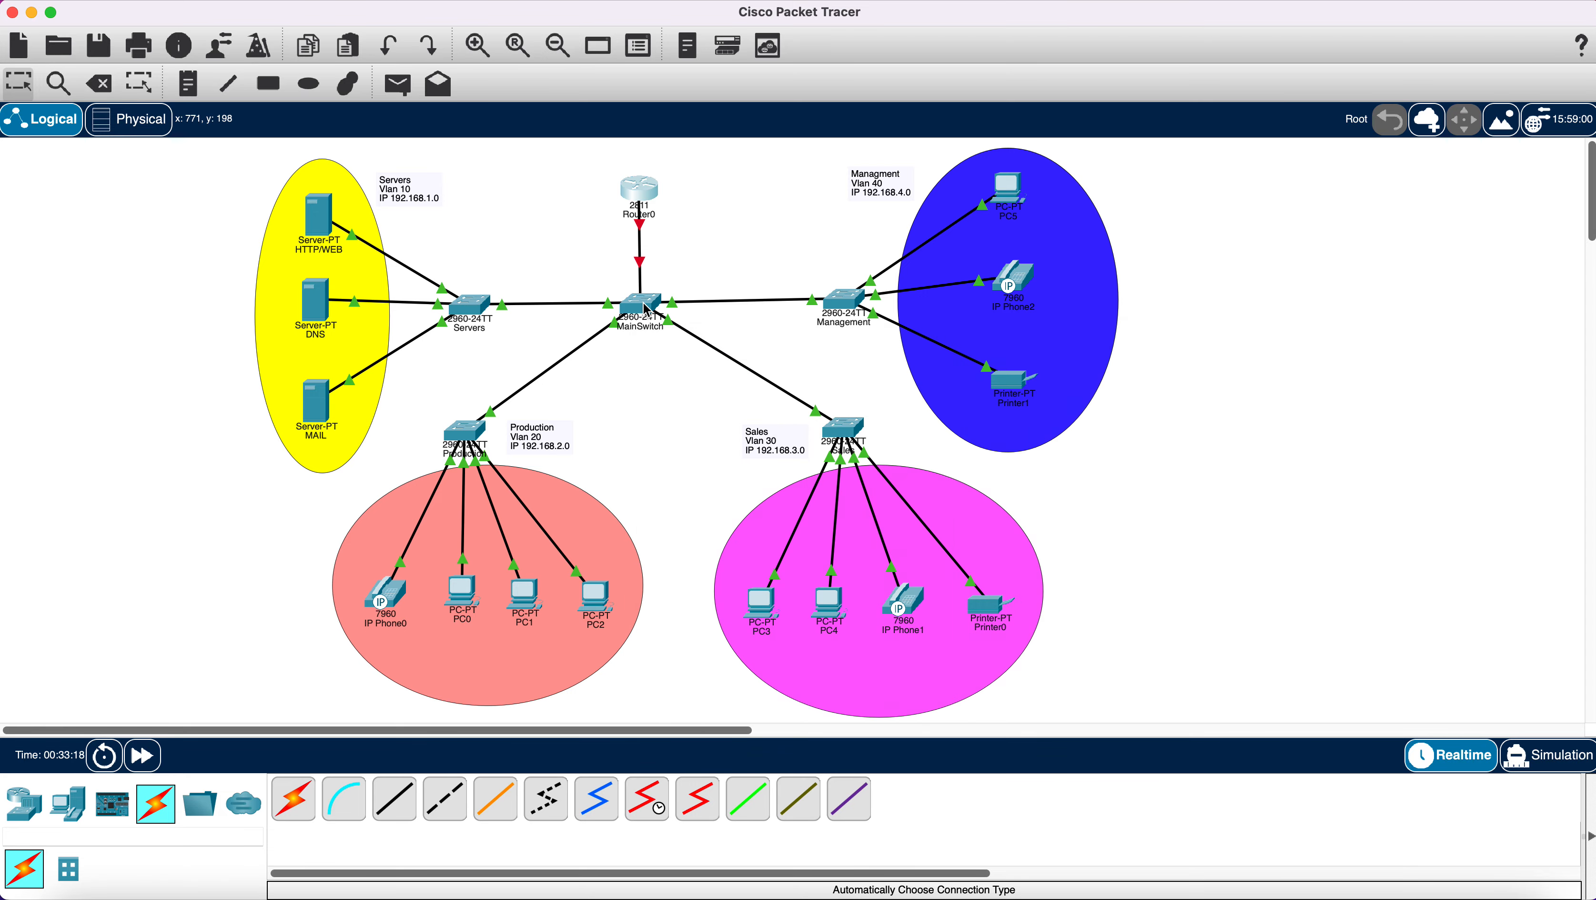
Open MainSwitch's CLI and enter global configuration mode with en and config t.
mouse_move(645, 310)
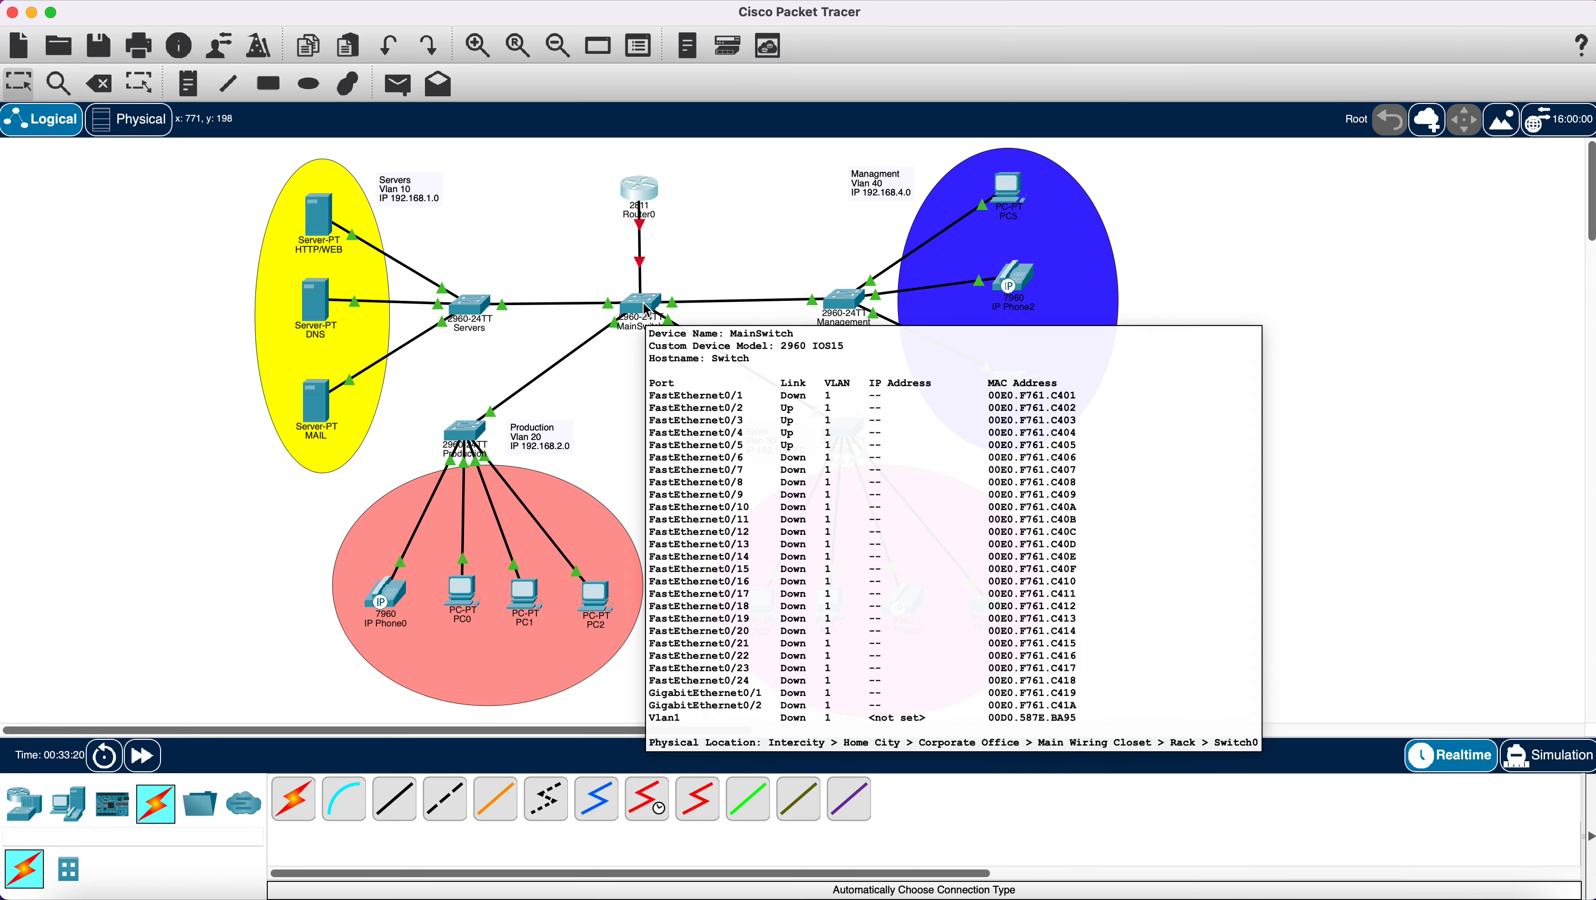
click(646, 310)
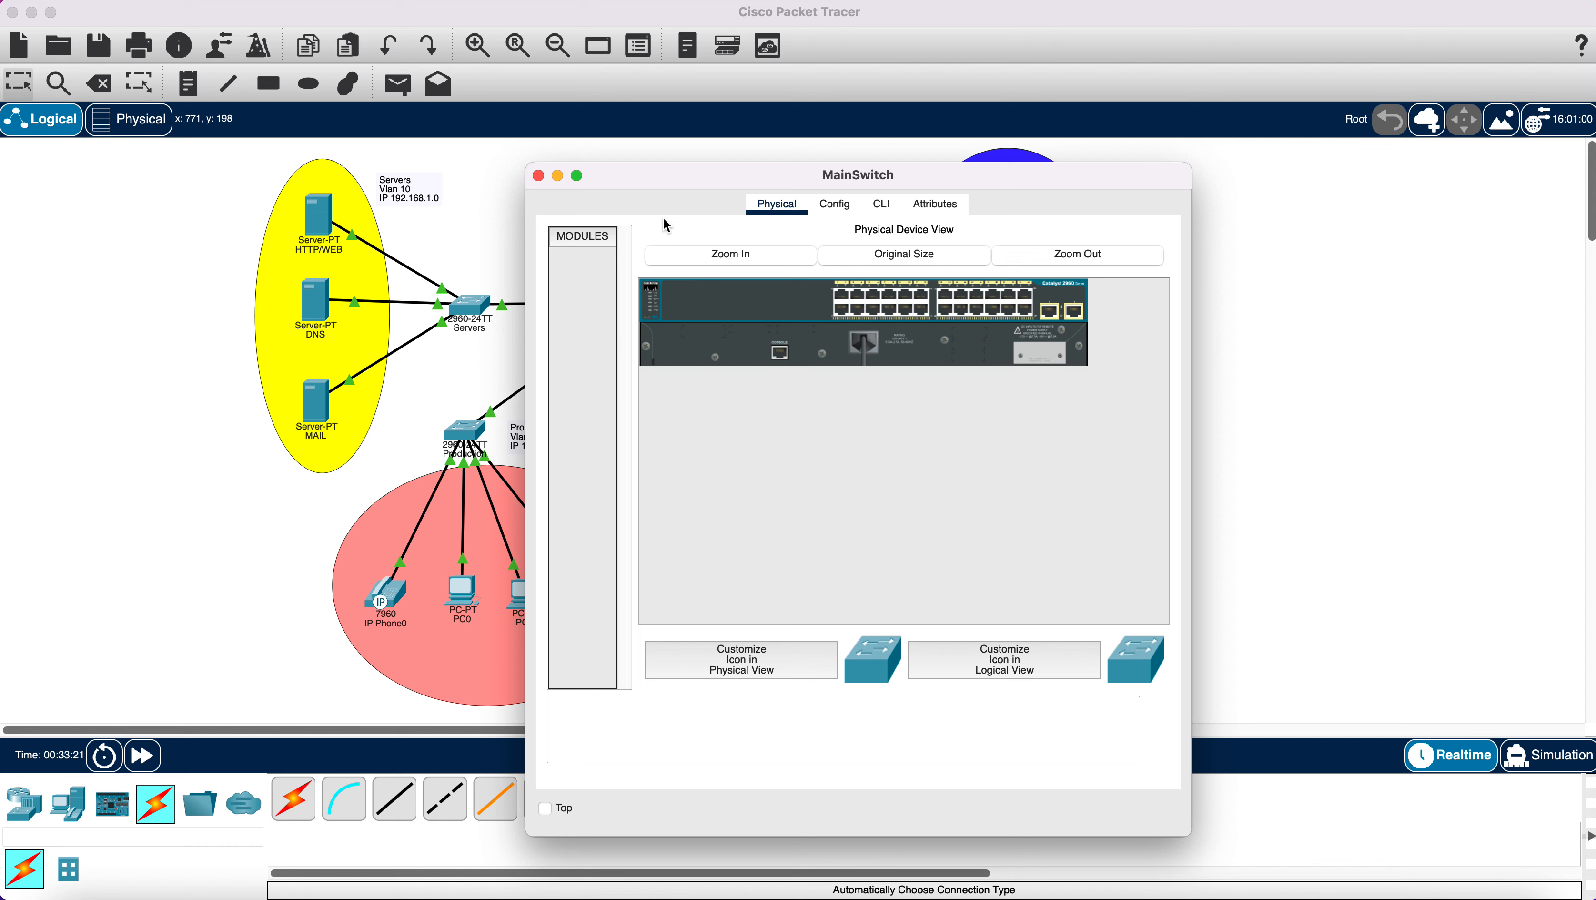
drag(655, 184, 831, 186)
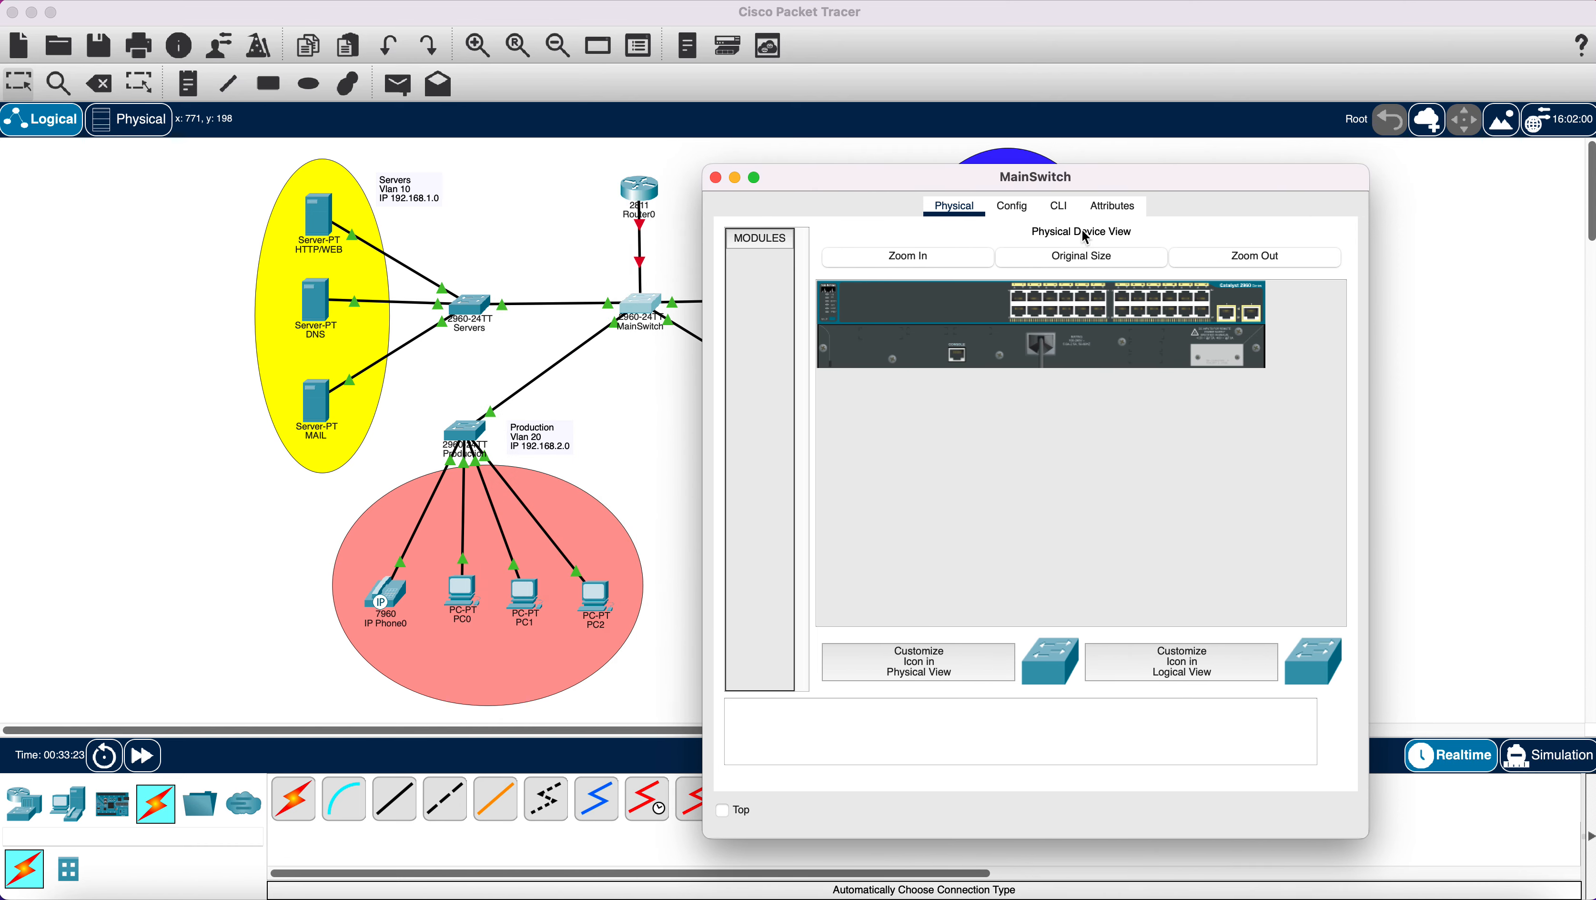
click(1070, 216)
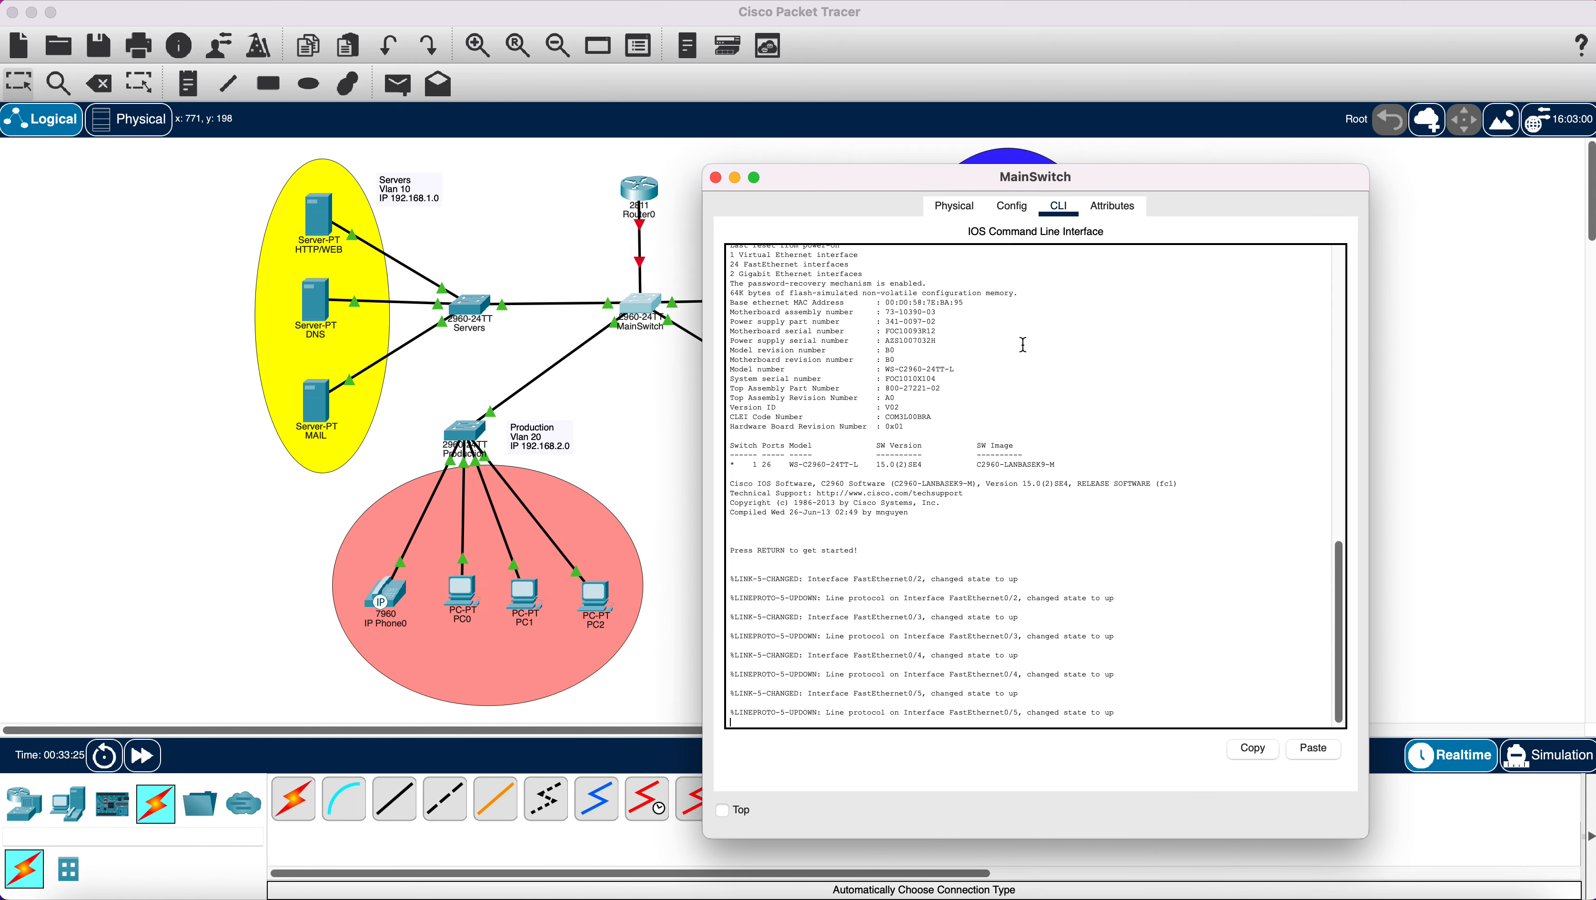
key(Return)
key(Return)
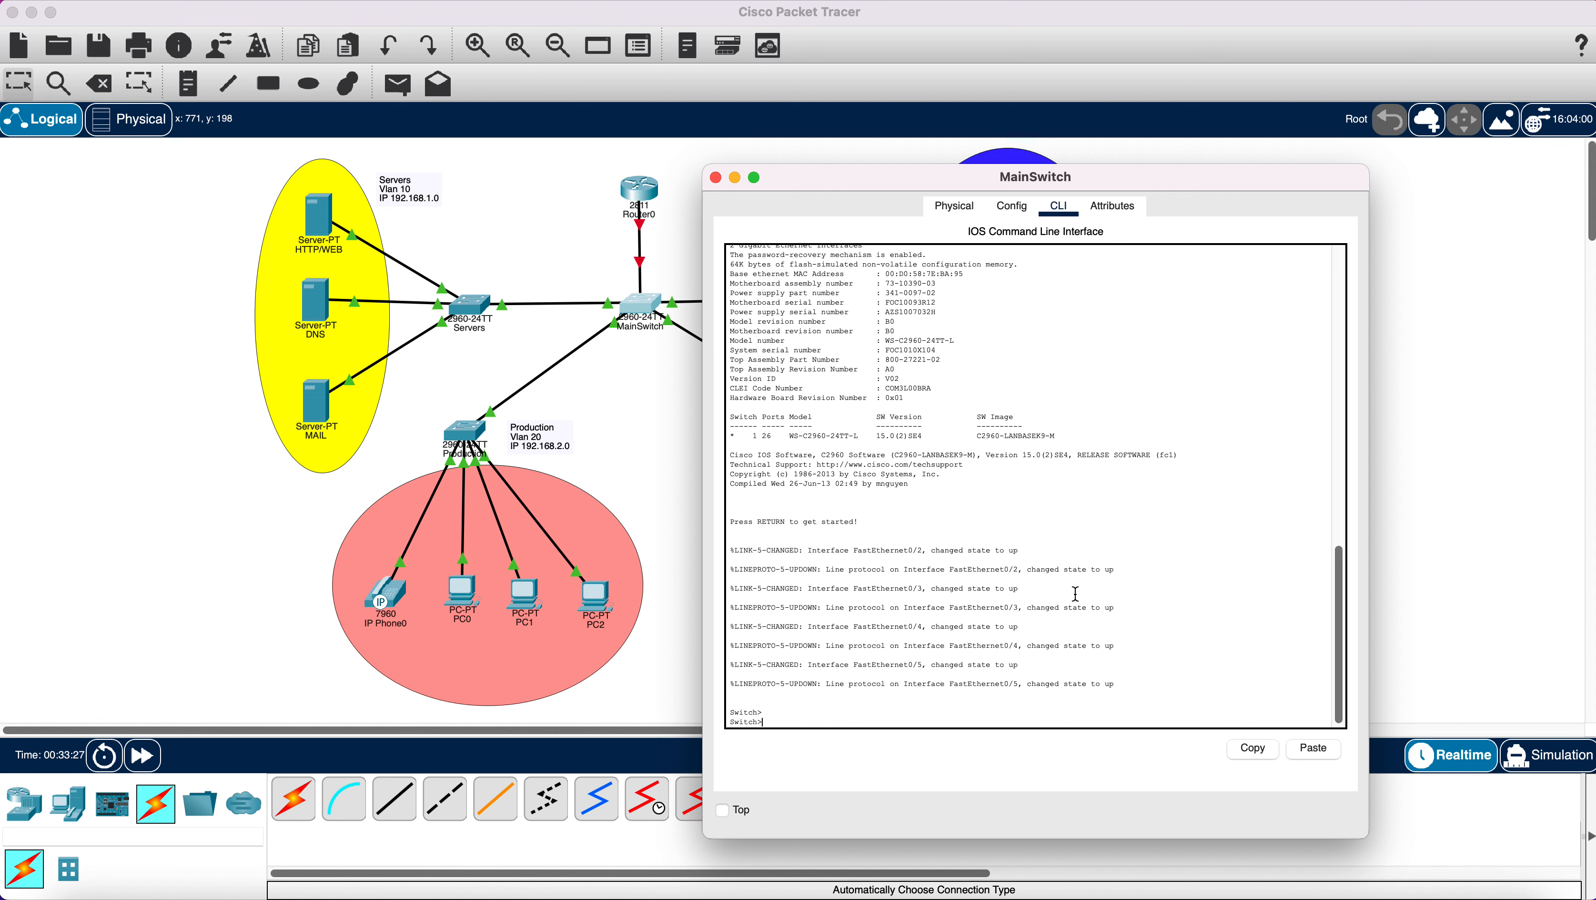
text(en)
key(Return)
text(ch#c)
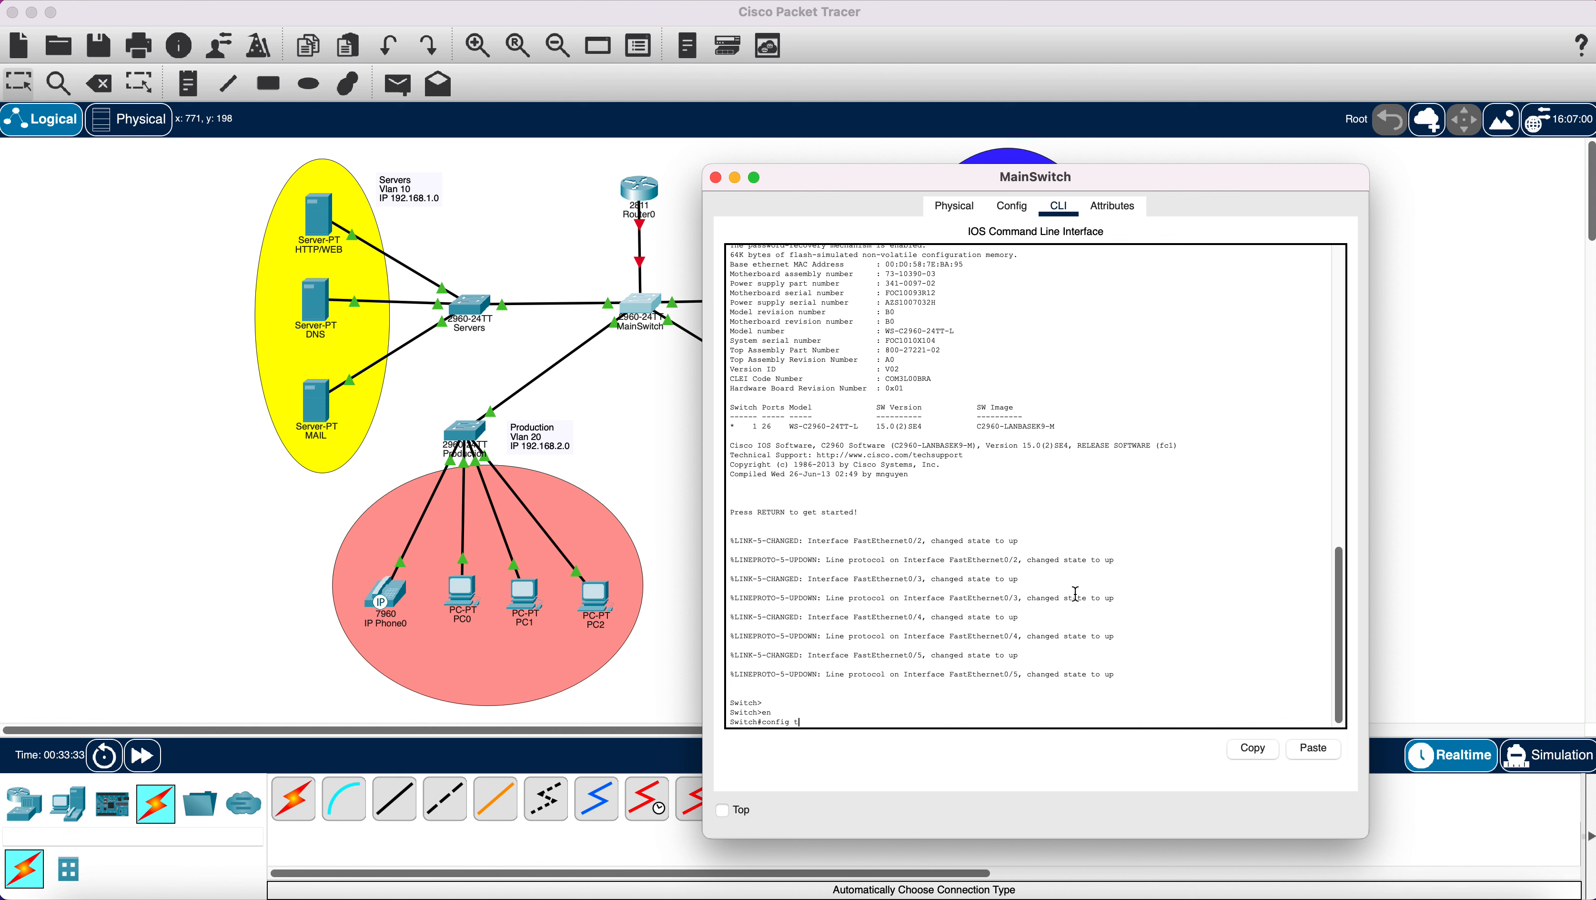
text(onfig t)
key(Return)
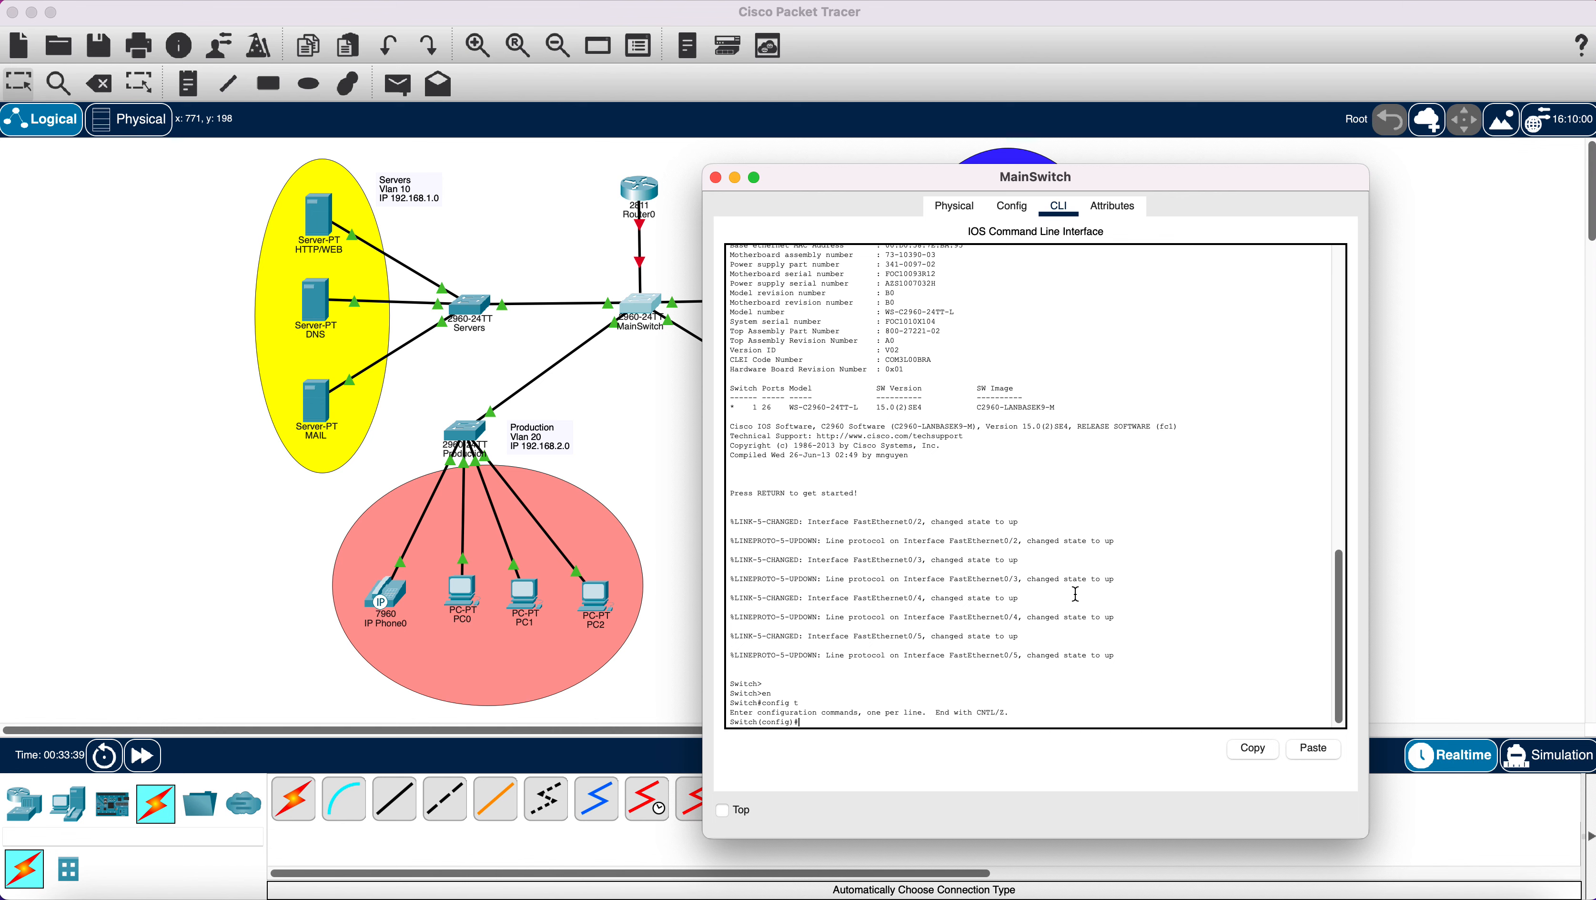
Name VLAN 10 Servers, create VLAN 20 named Production, and create VLAN 30.
text(vlan 10)
key(Return)
text(name)
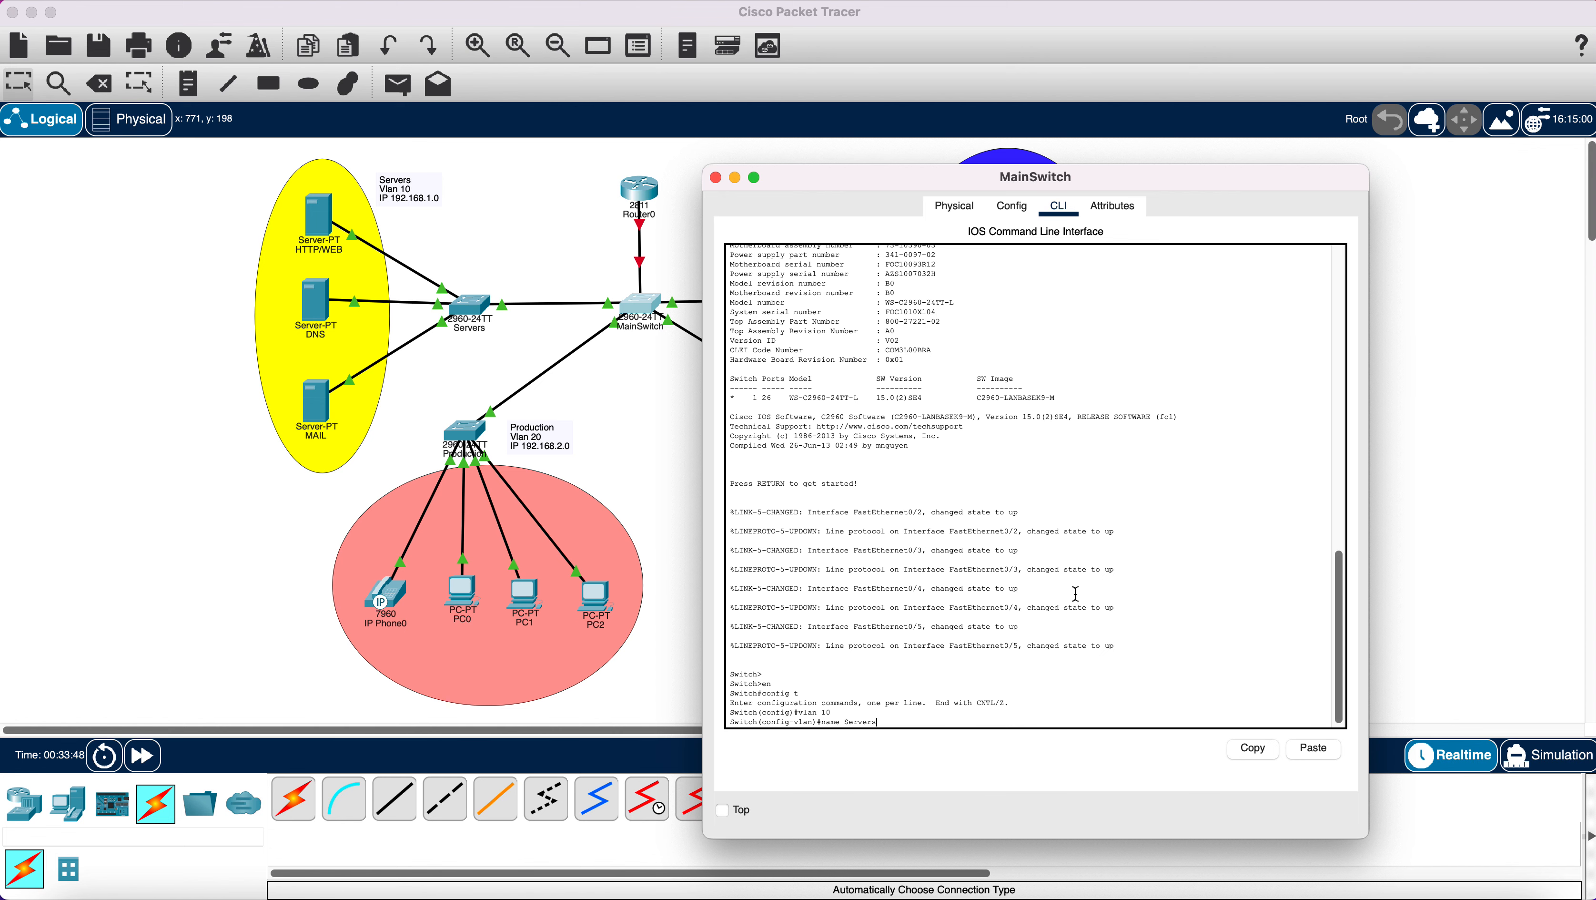
text( Servers)
key(Return)
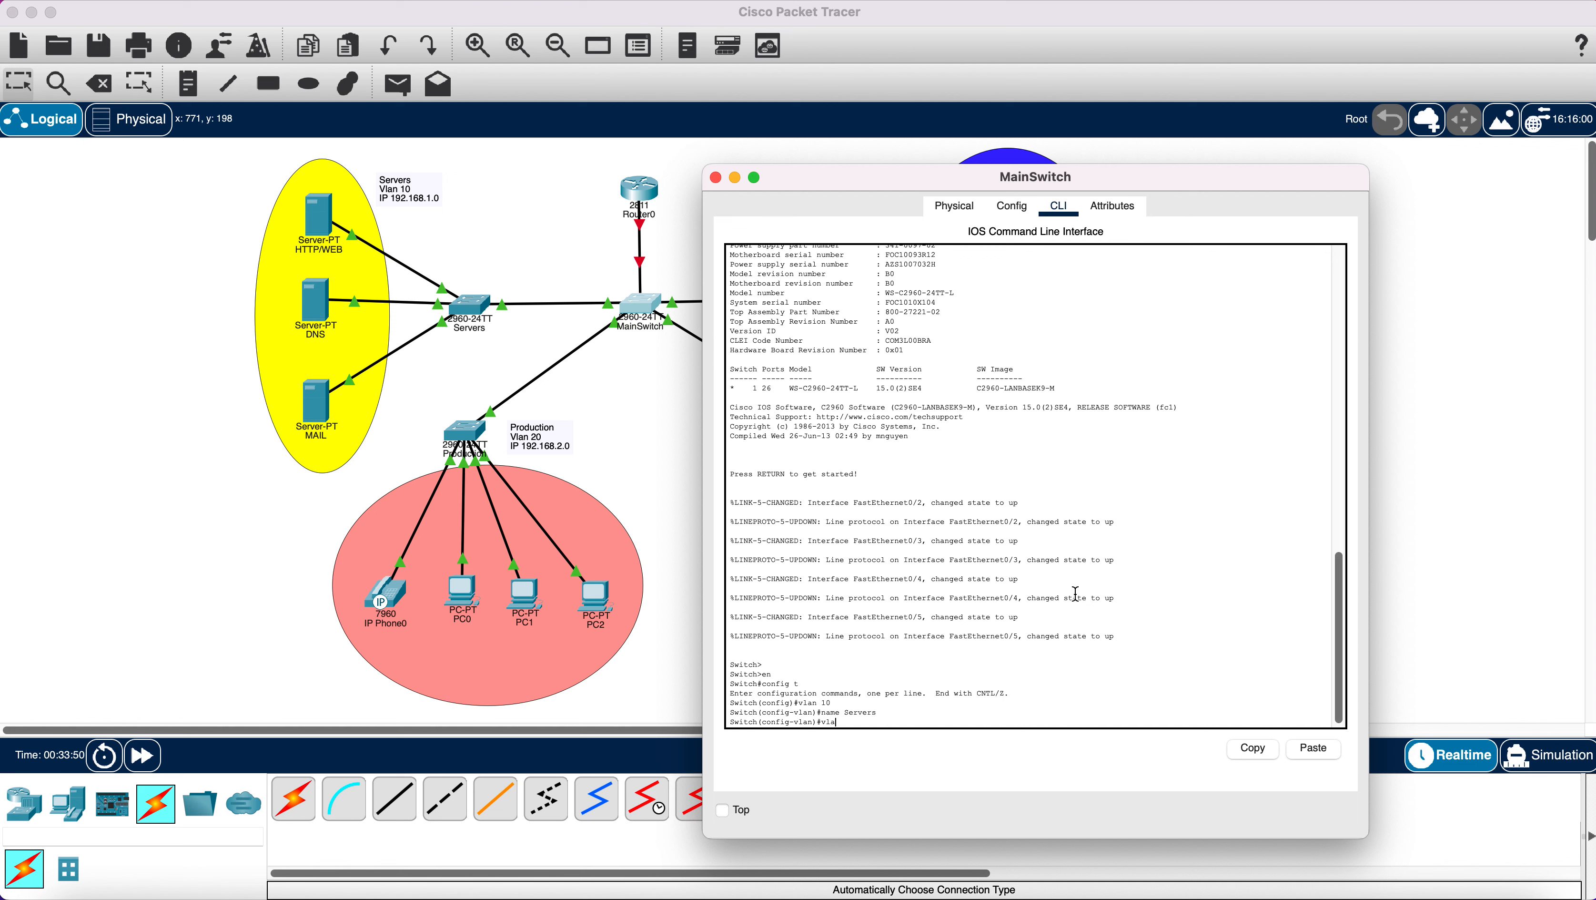
key(Return)
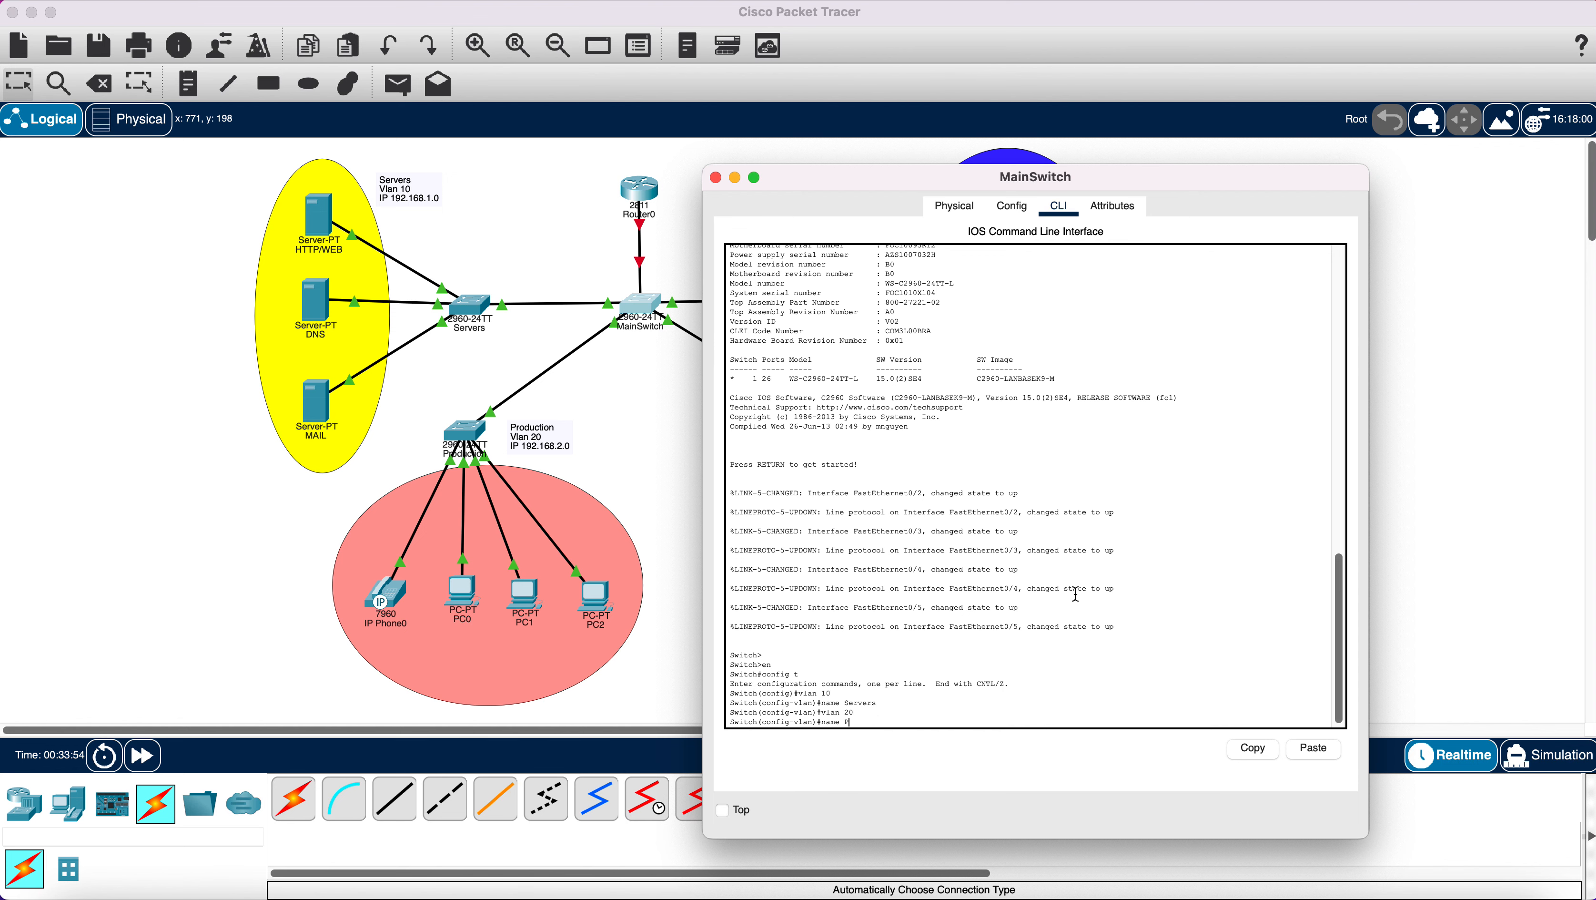
text(name Production)
key(Return)
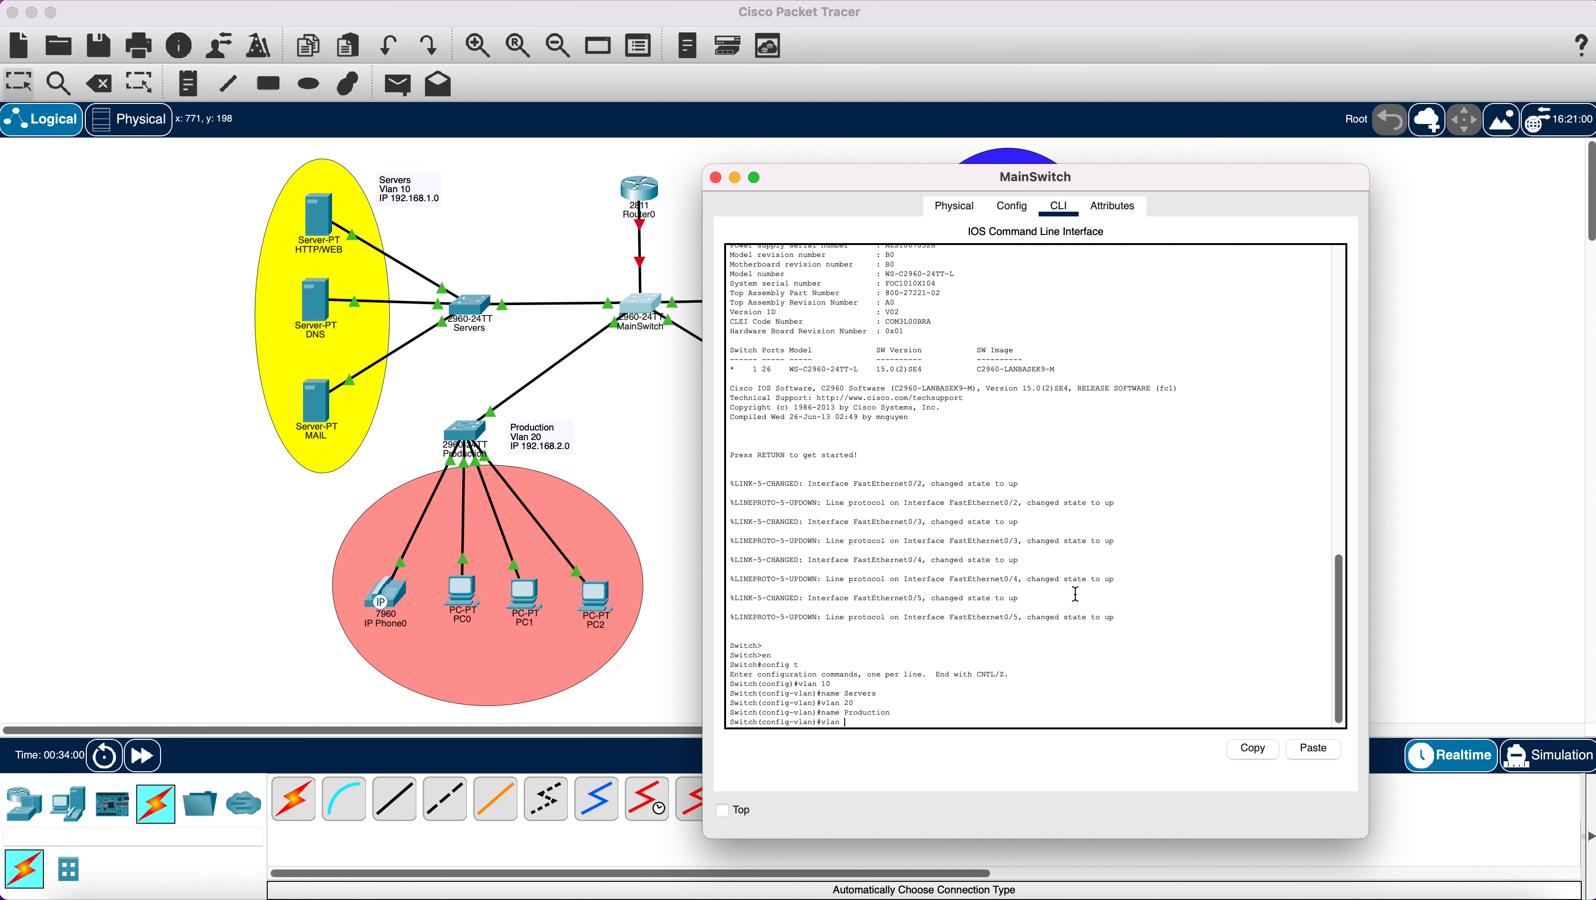
text(vlan 30)
key(Return)
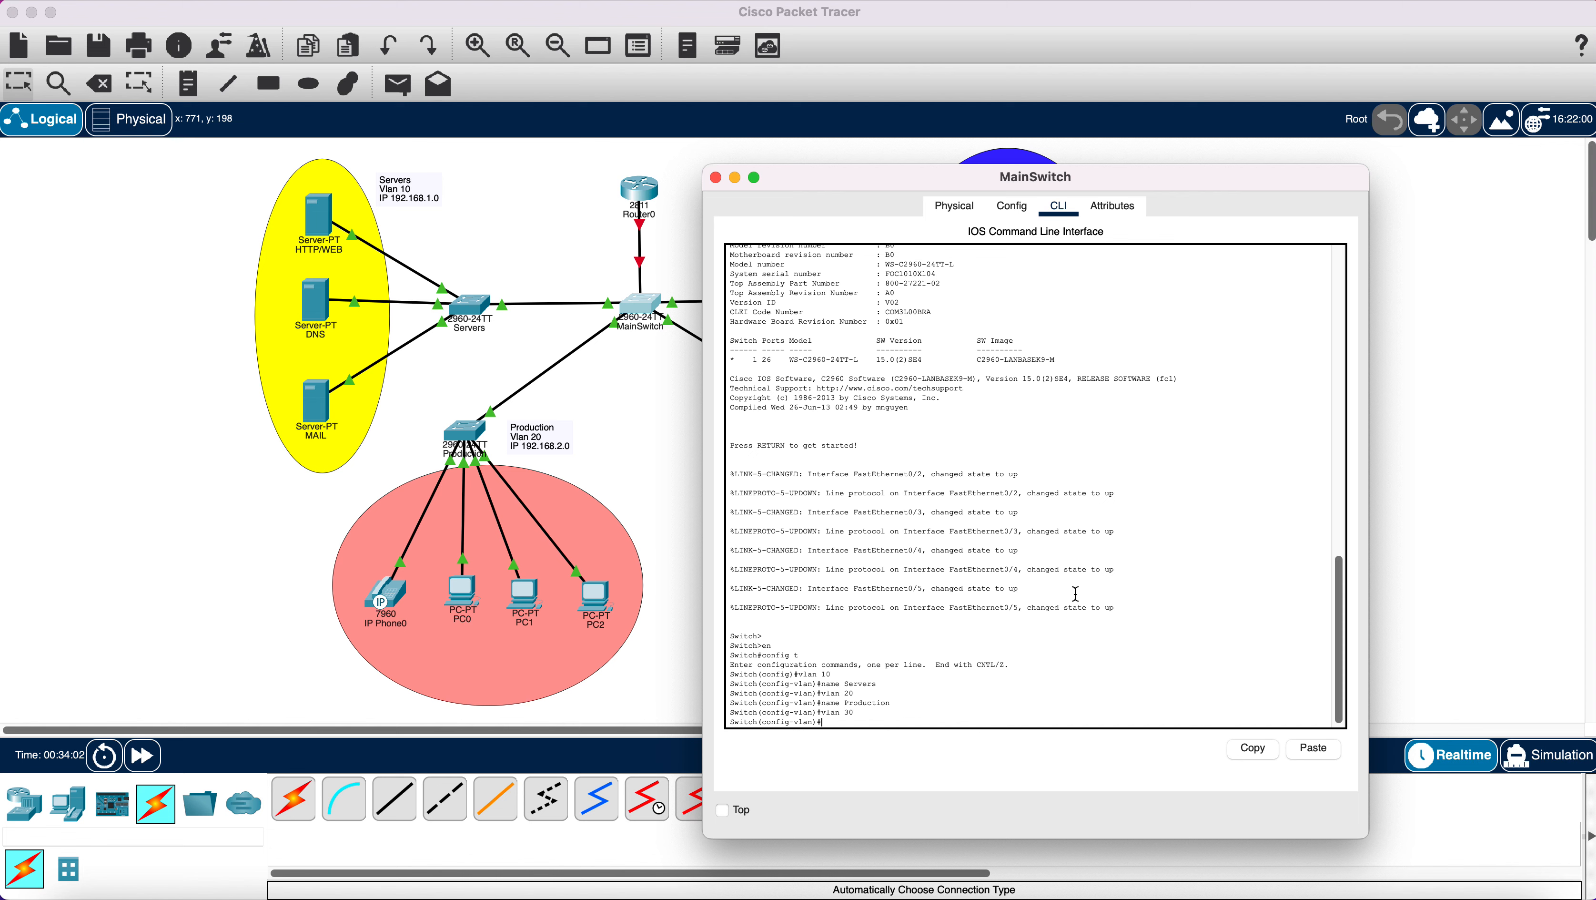
text(name)
Name VLAN 30 'Sales', add VLAN 40 named 'Management', then exit VLAN configuration.
drag(882, 179, 1156, 137)
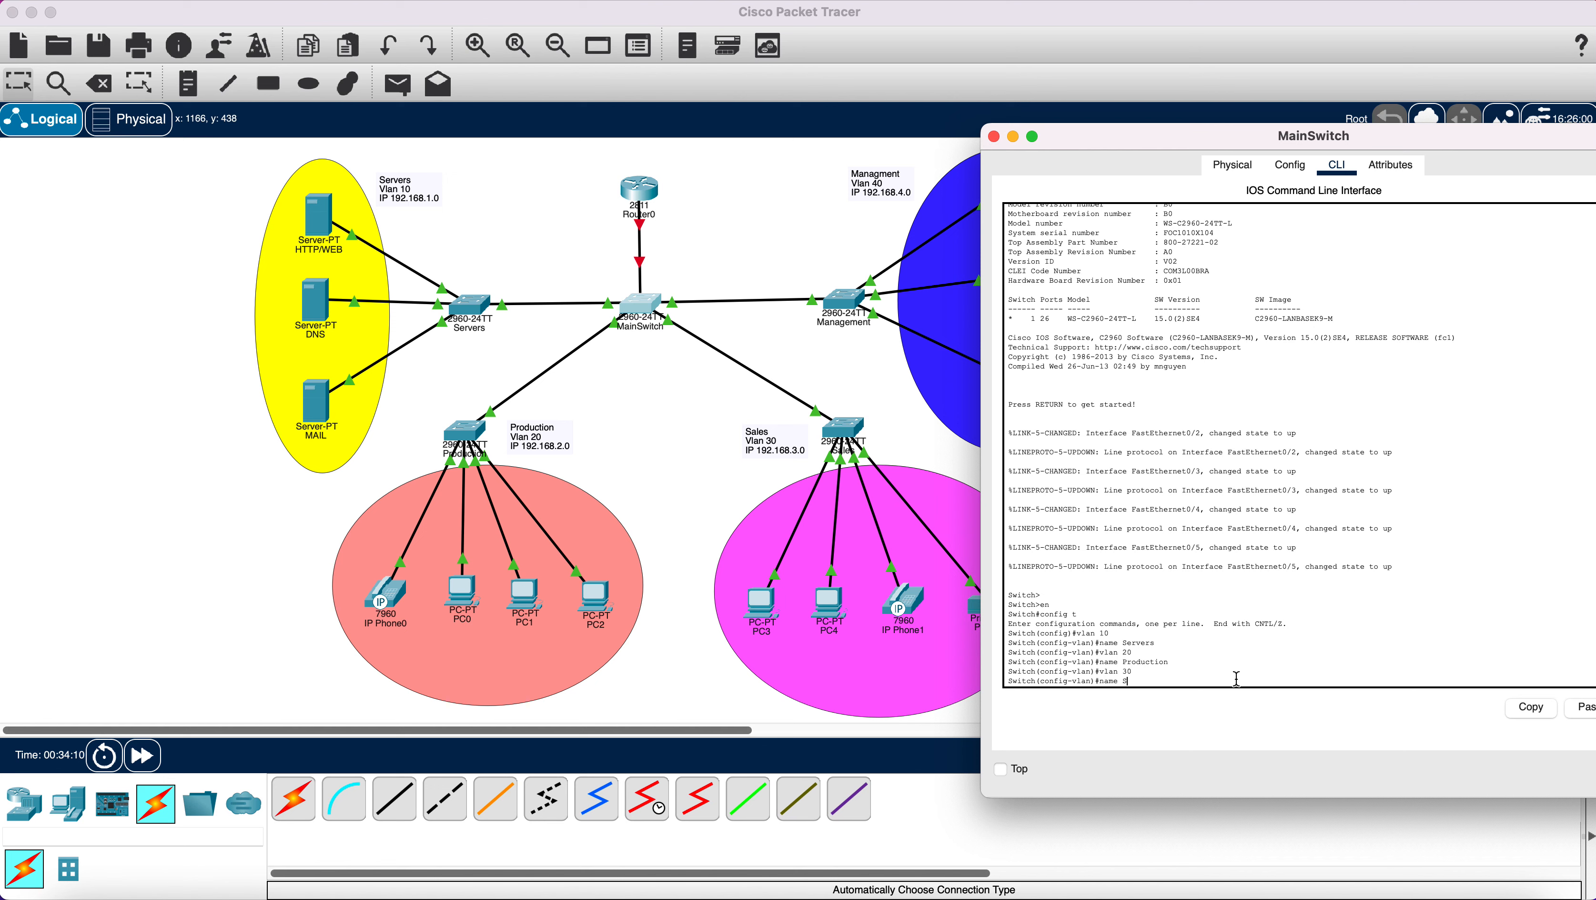
key(Return)
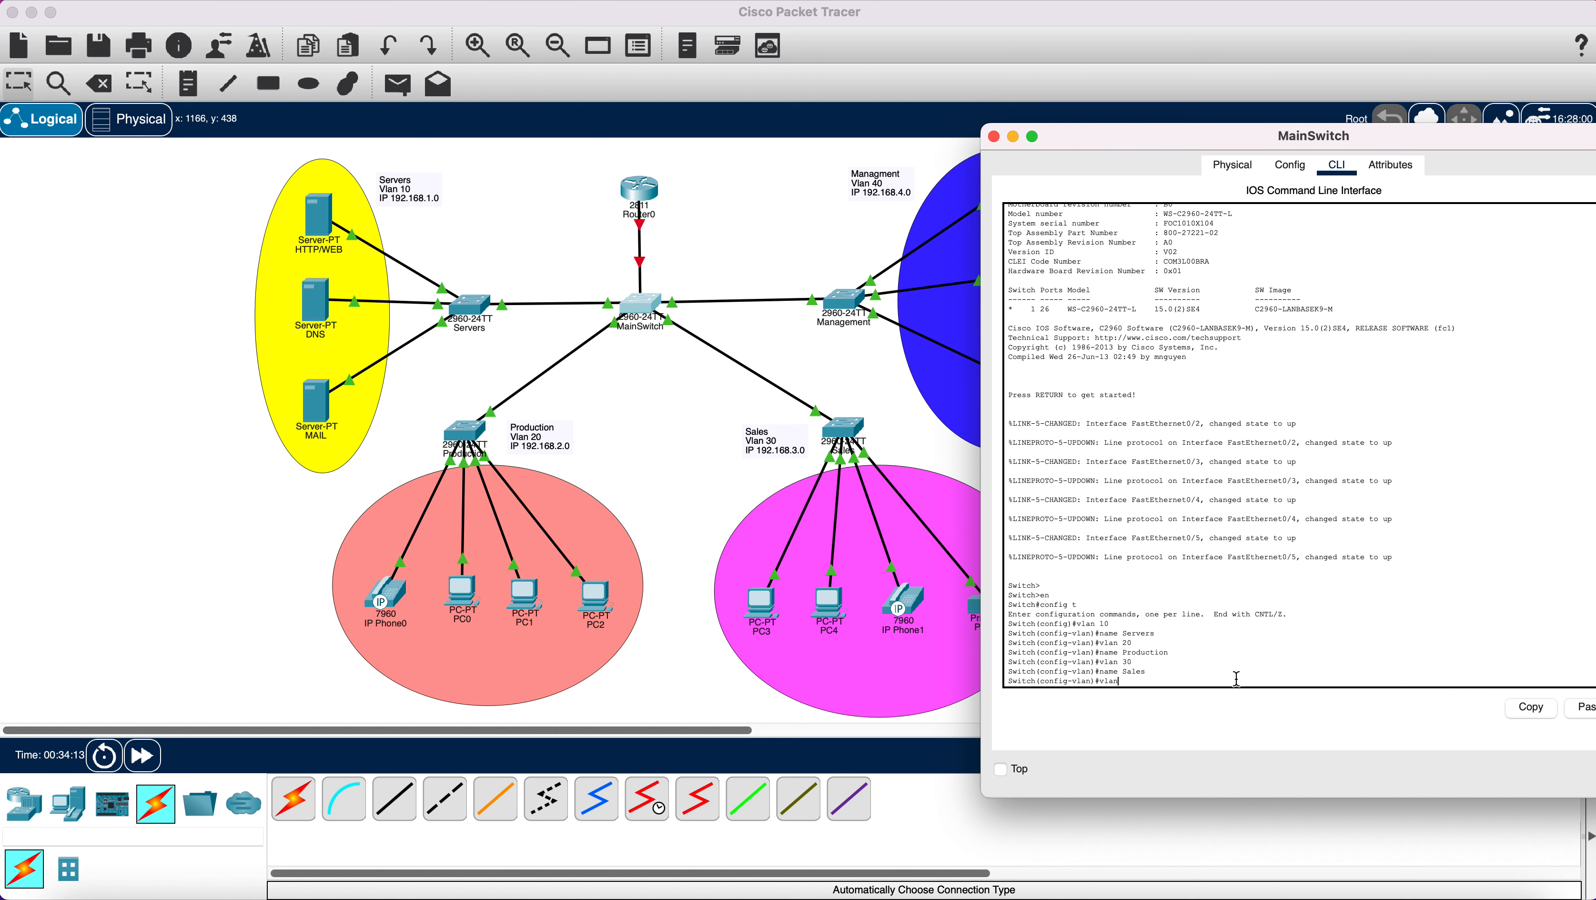
text(vlan 40)
key(Return)
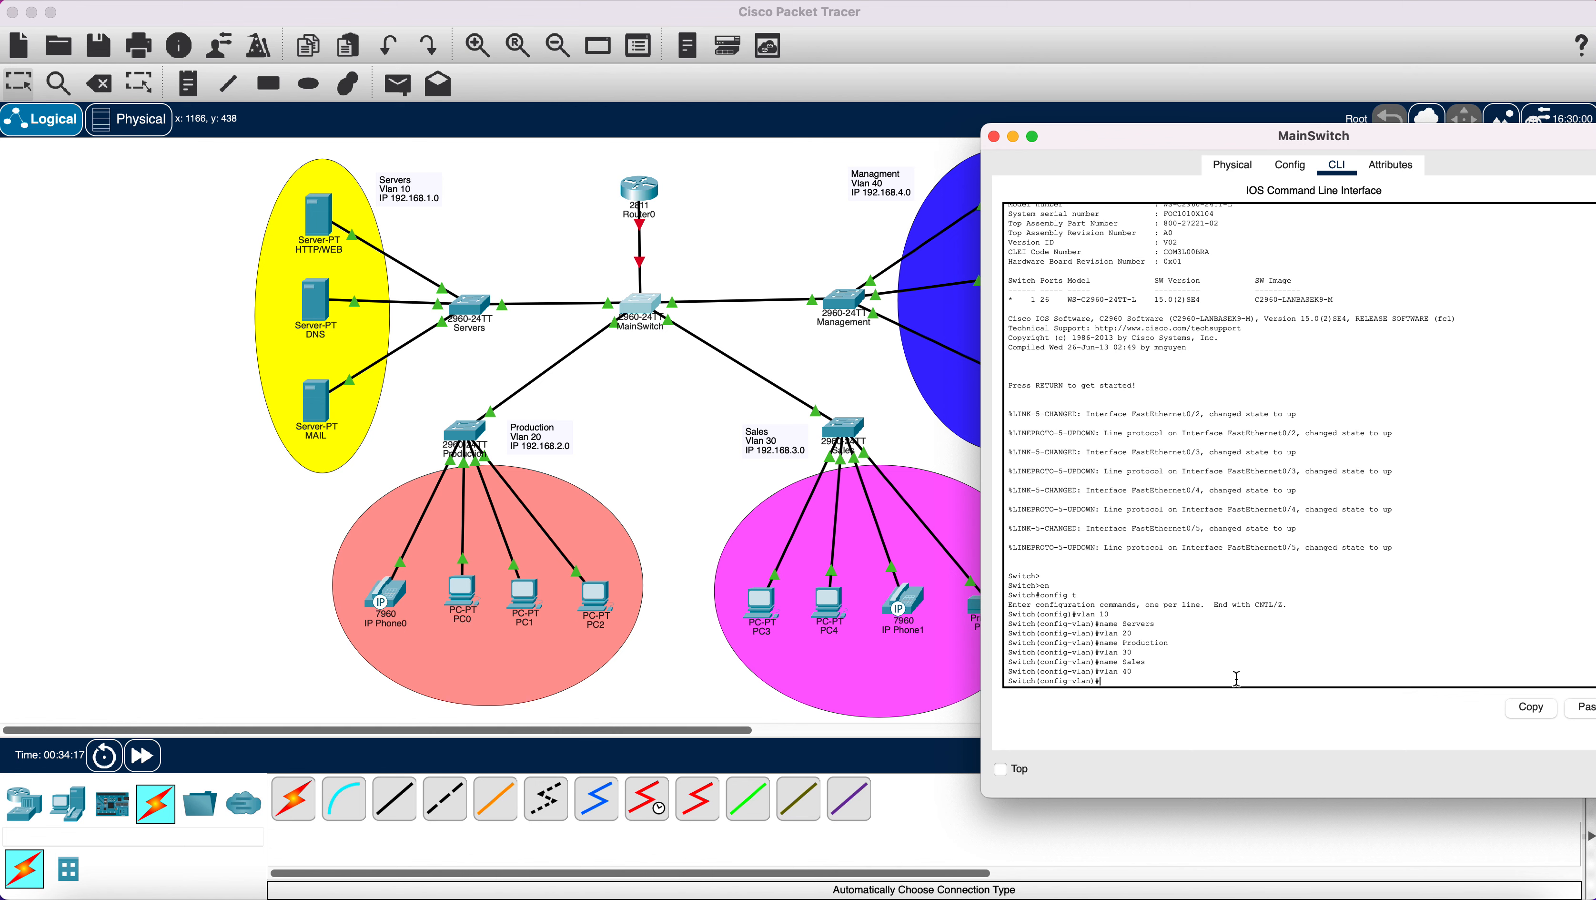
text(name Management)
key(Return)
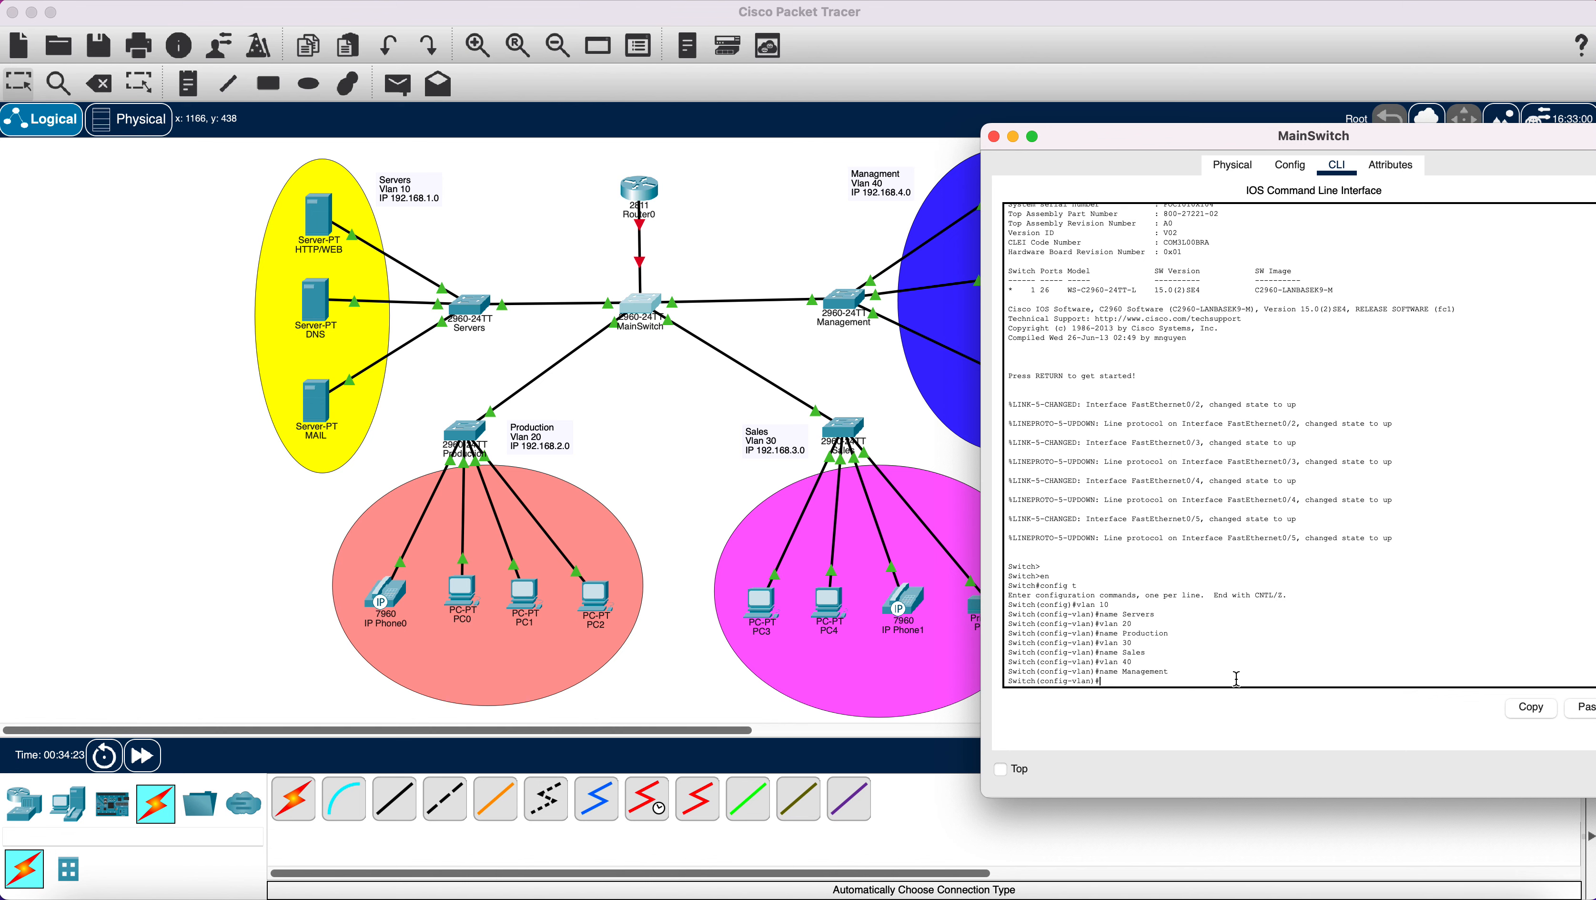
text(ex)
key(Return)
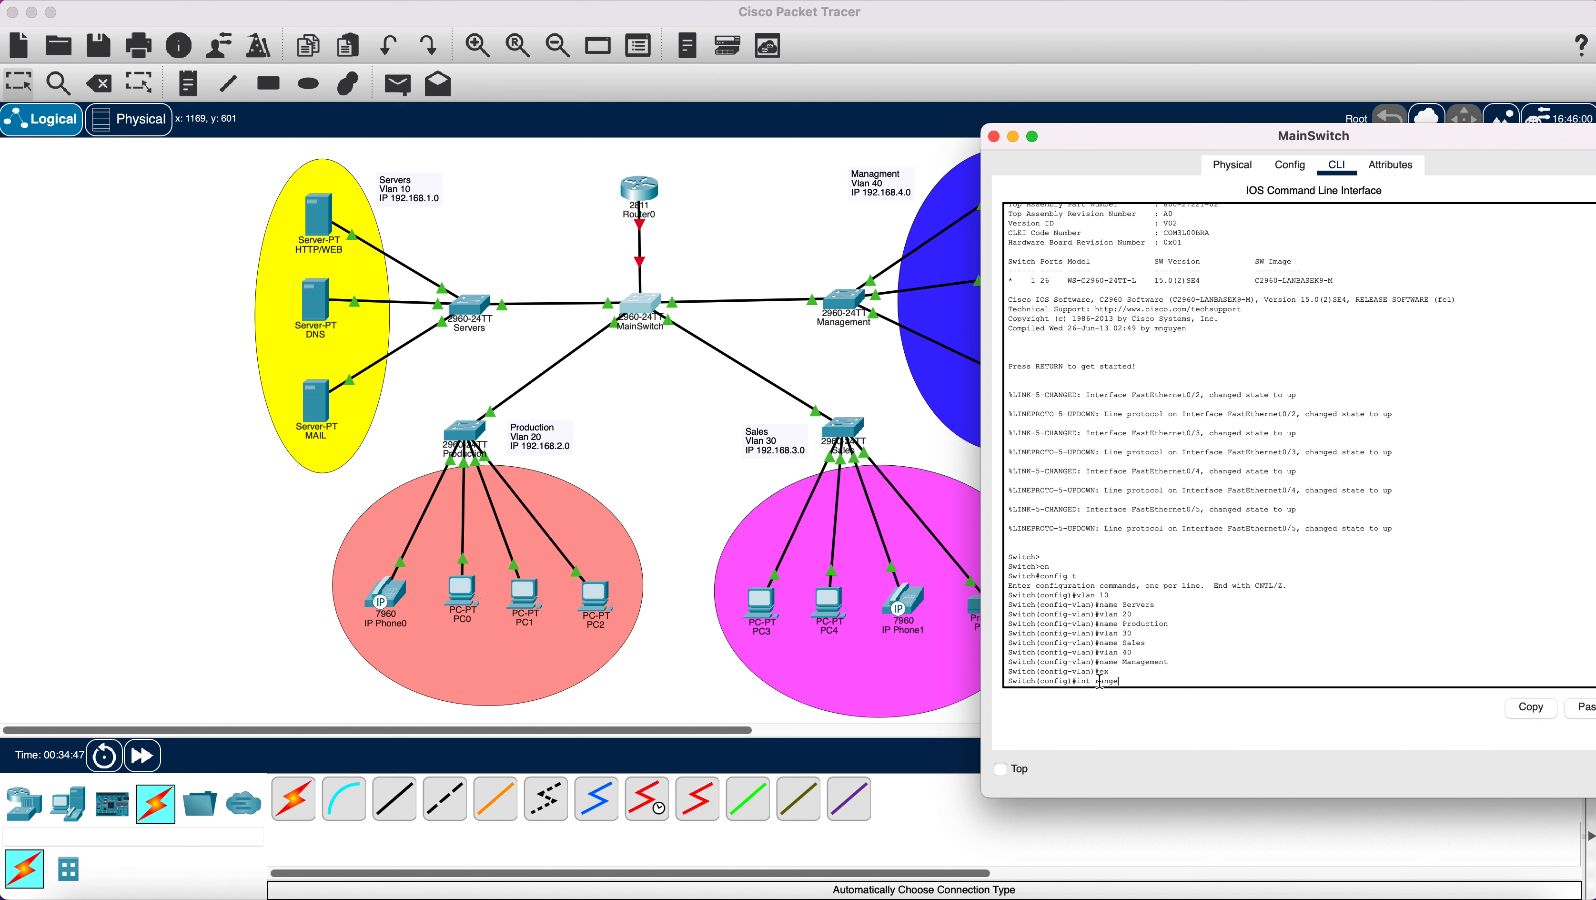
Select ports Fa0/1–Fa0/5 with an interface range and set them to trunk mode.
text(fa0/1-5)
key(Return)
text(sw)
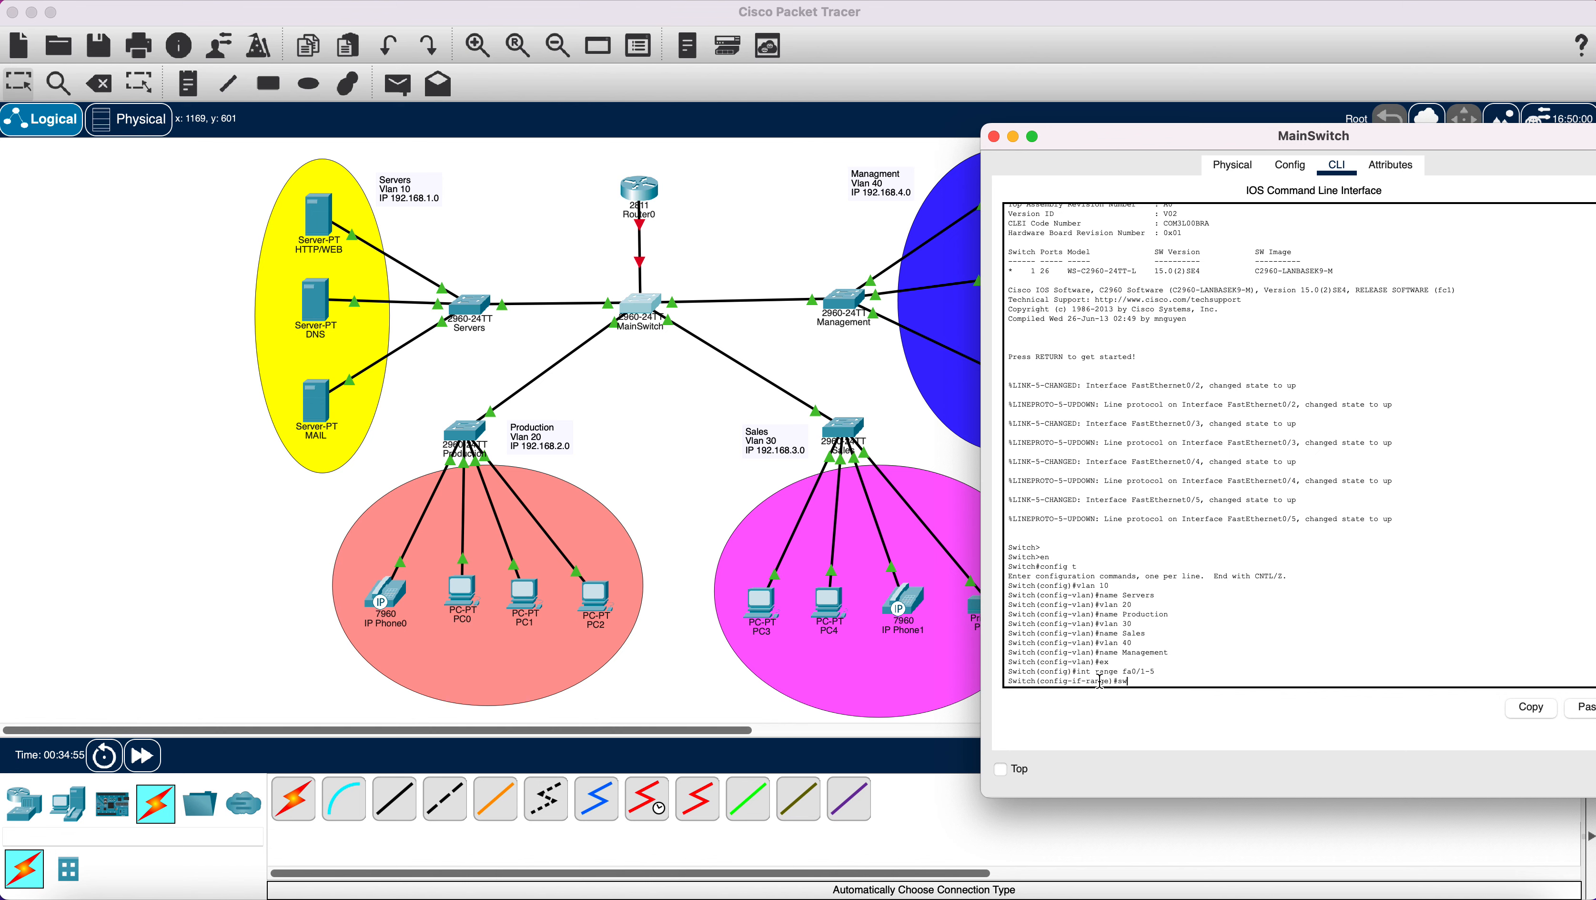
text(itchport mode trunk)
key(Return)
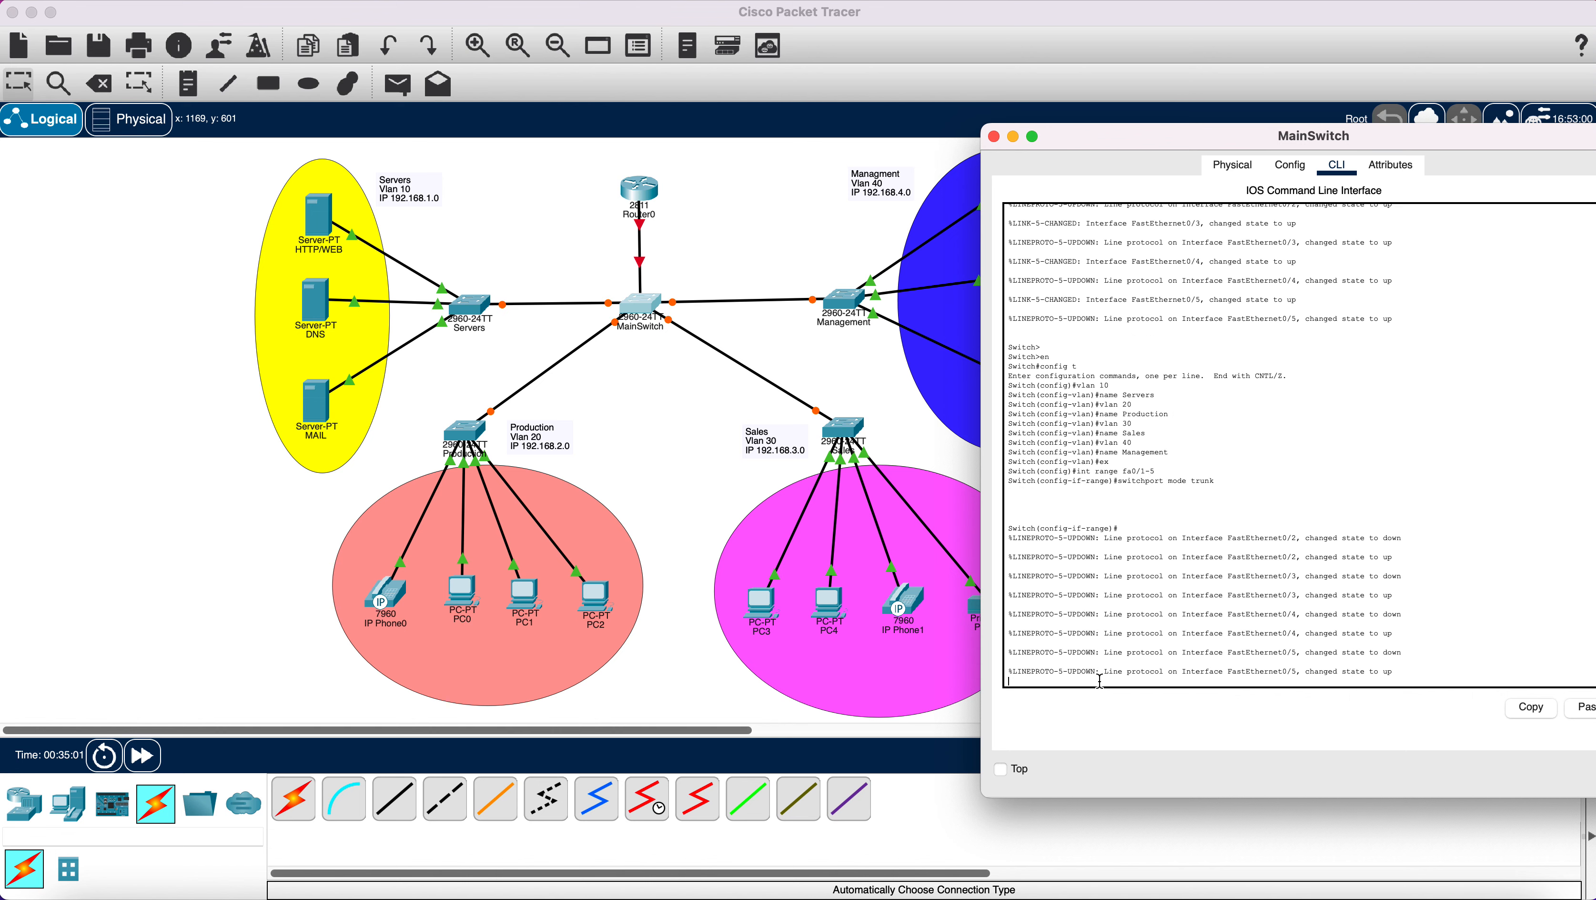
key(Return)
key(Return)
key(Return)
key(Return)
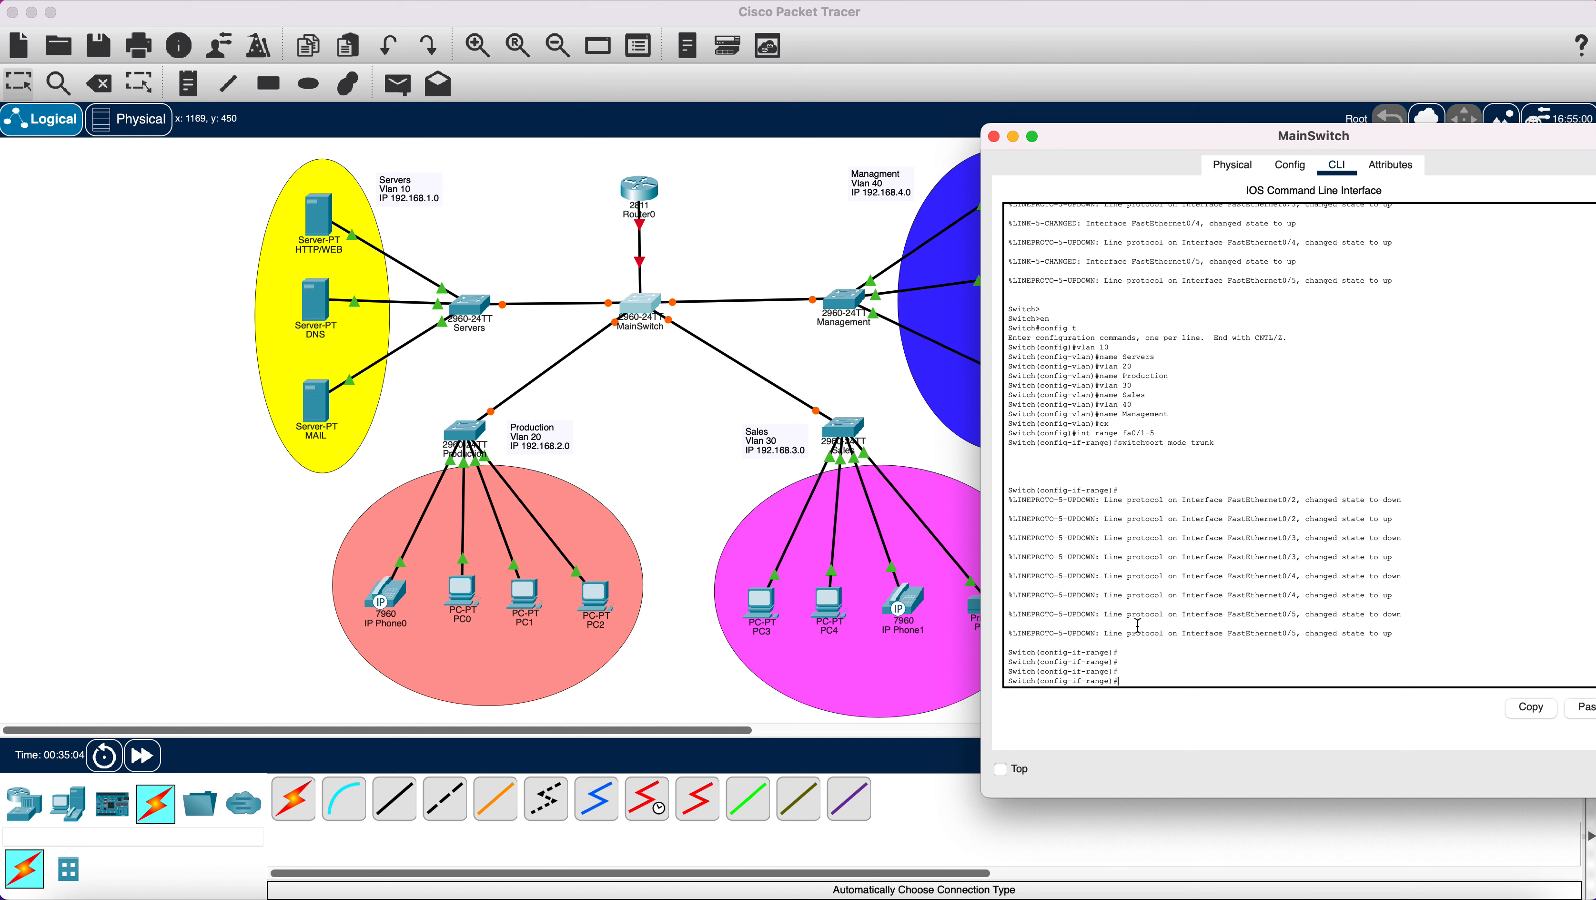
Allow VLANs 10, 20, 30 and 40 on the trunk ports, then exit interface configuration.
text(switchport trunk allowed)
text(,20,30,40)
key(Return)
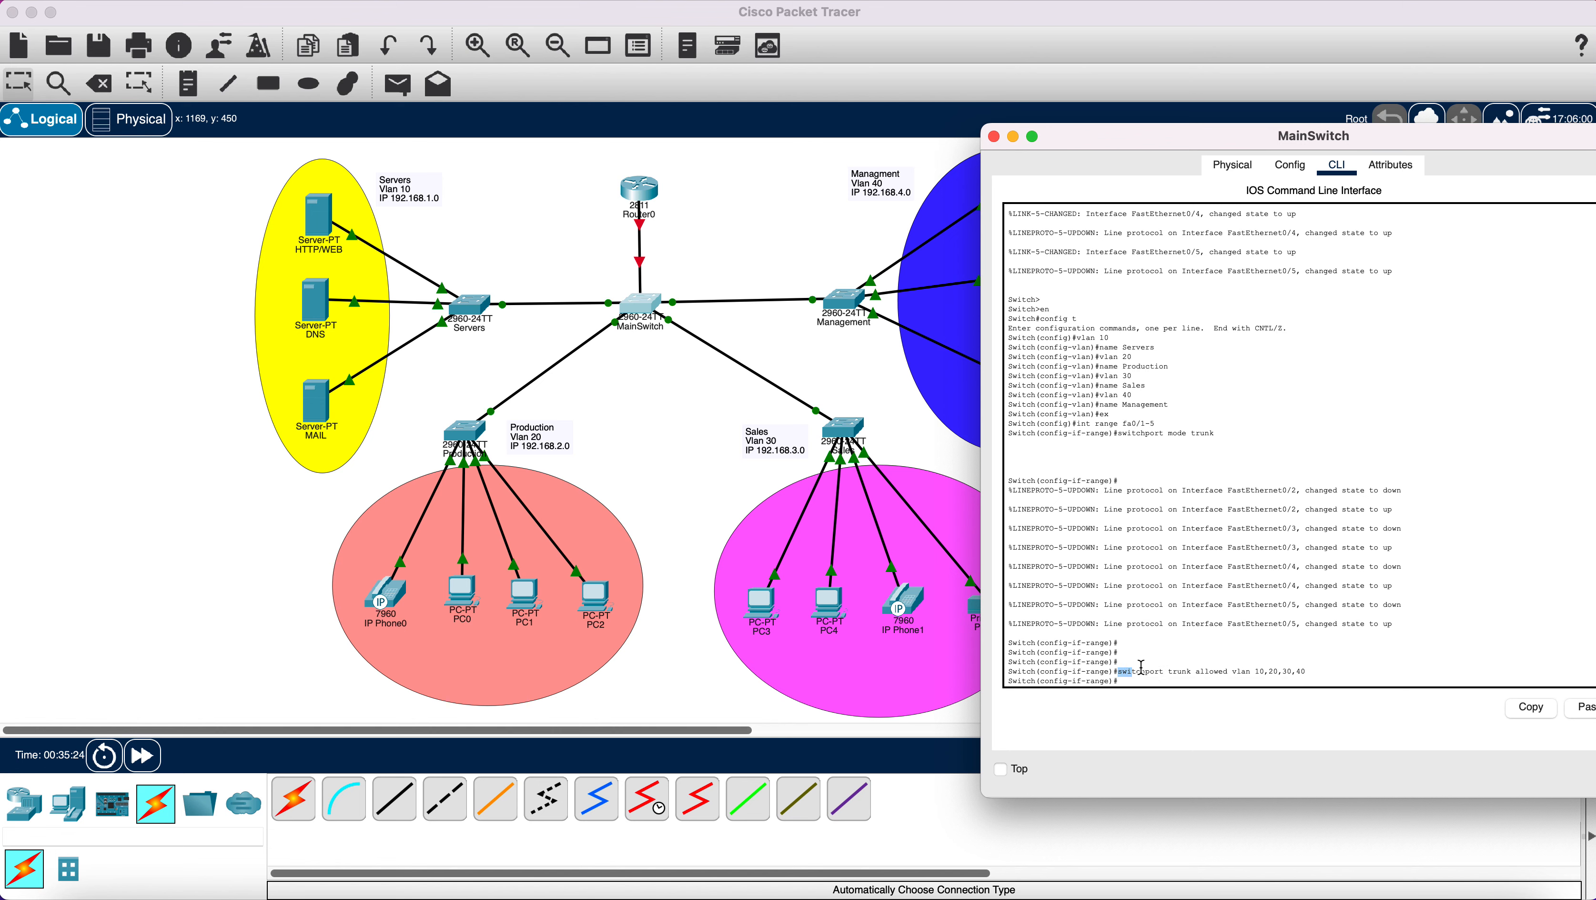
drag(1119, 672, 1313, 671)
key(super+c)
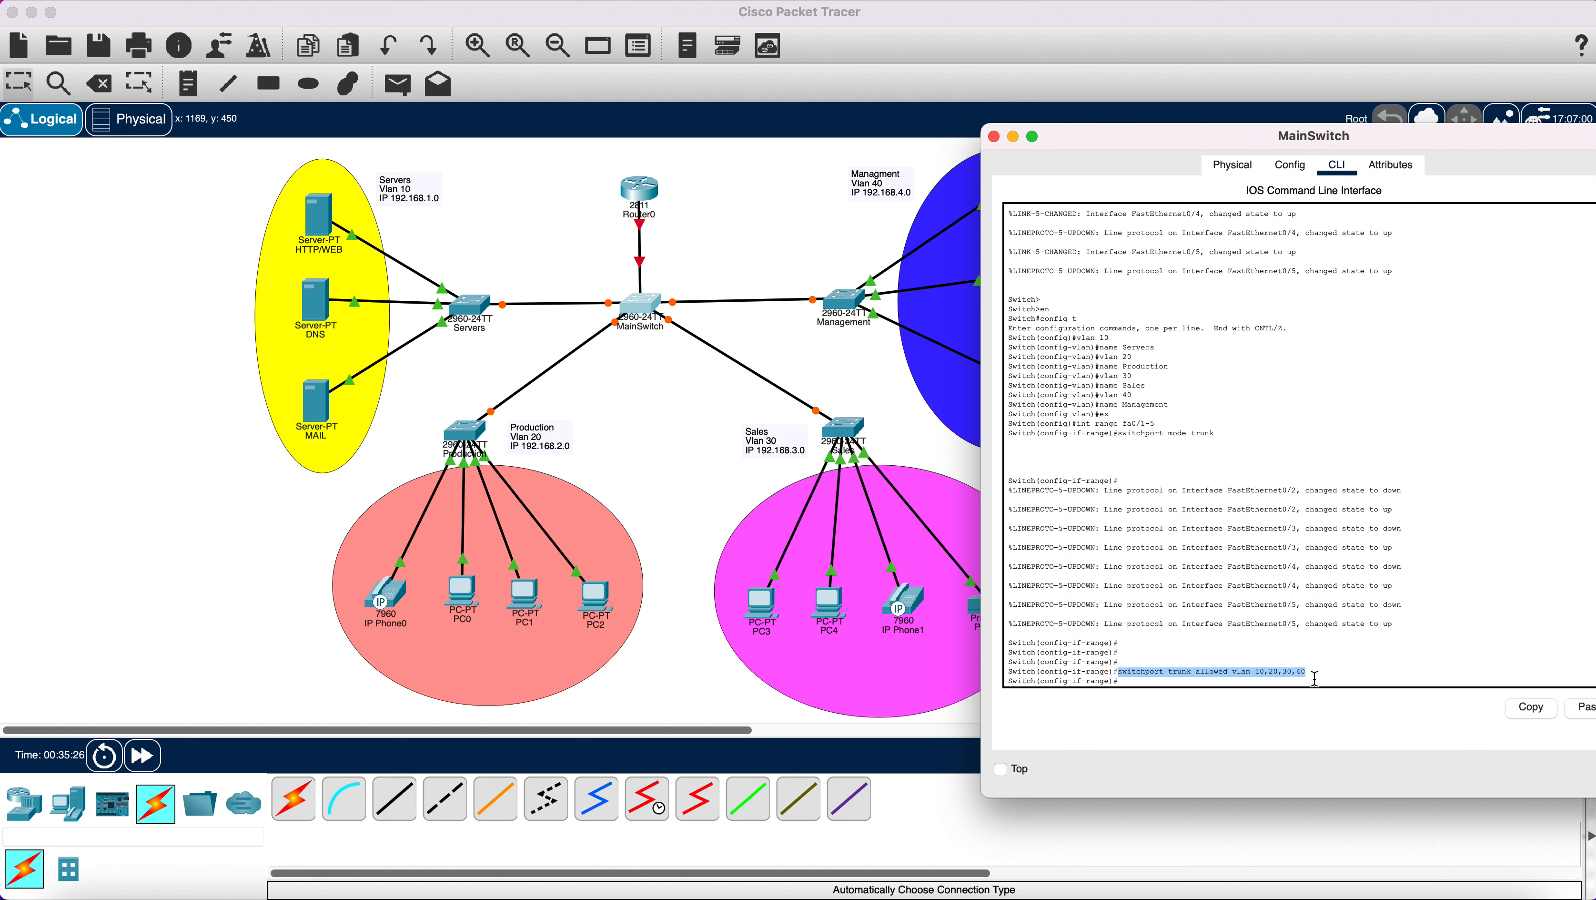
click(1348, 678)
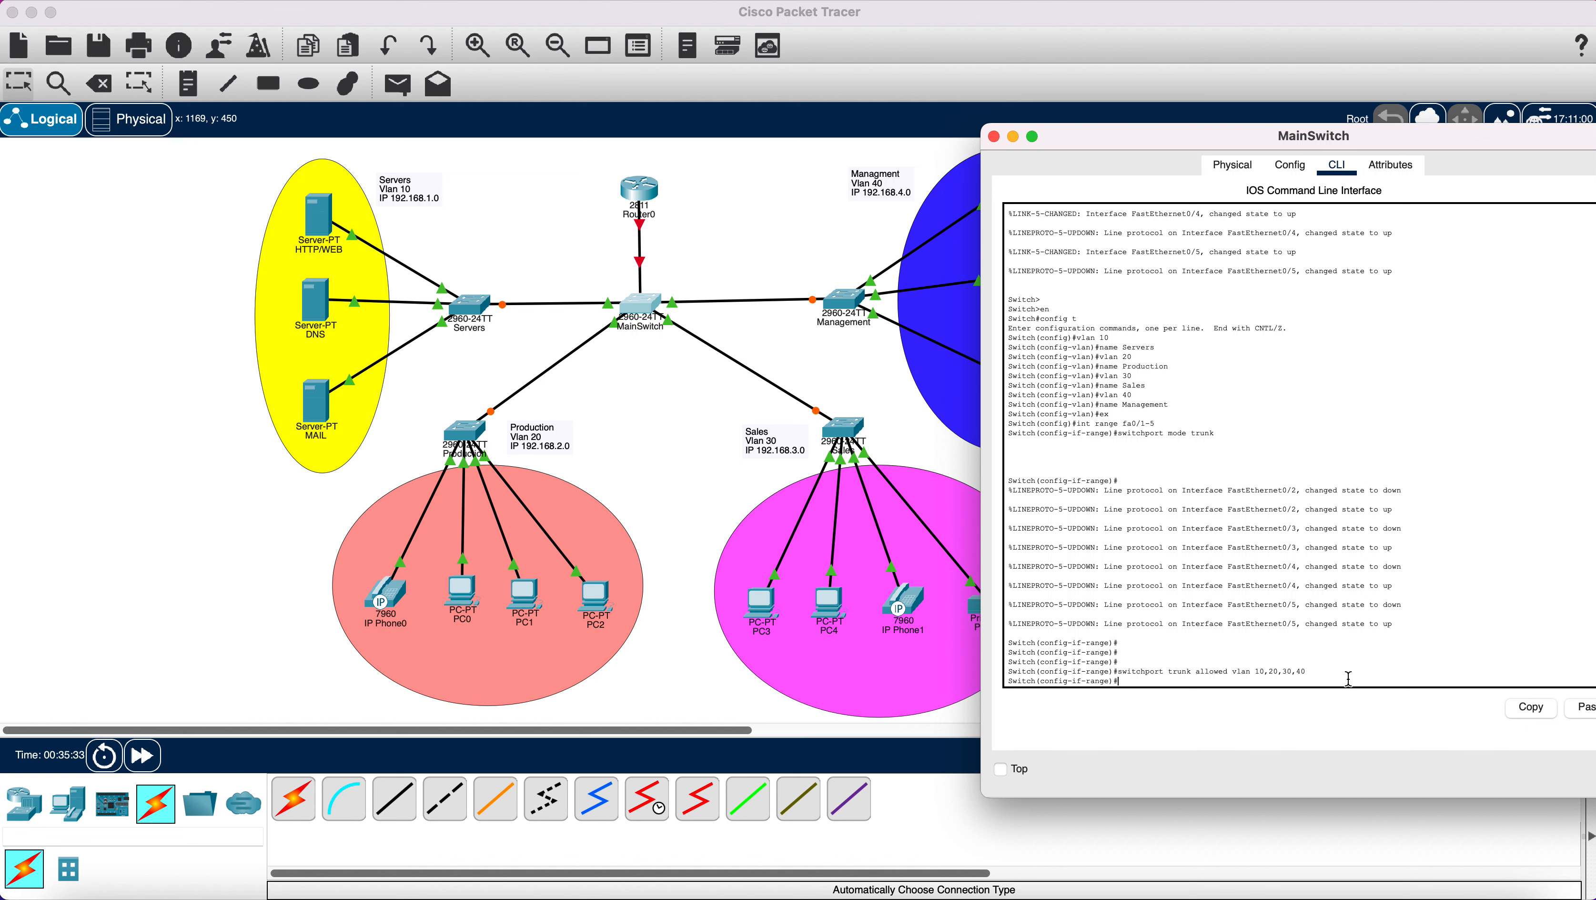
click(1582, 708)
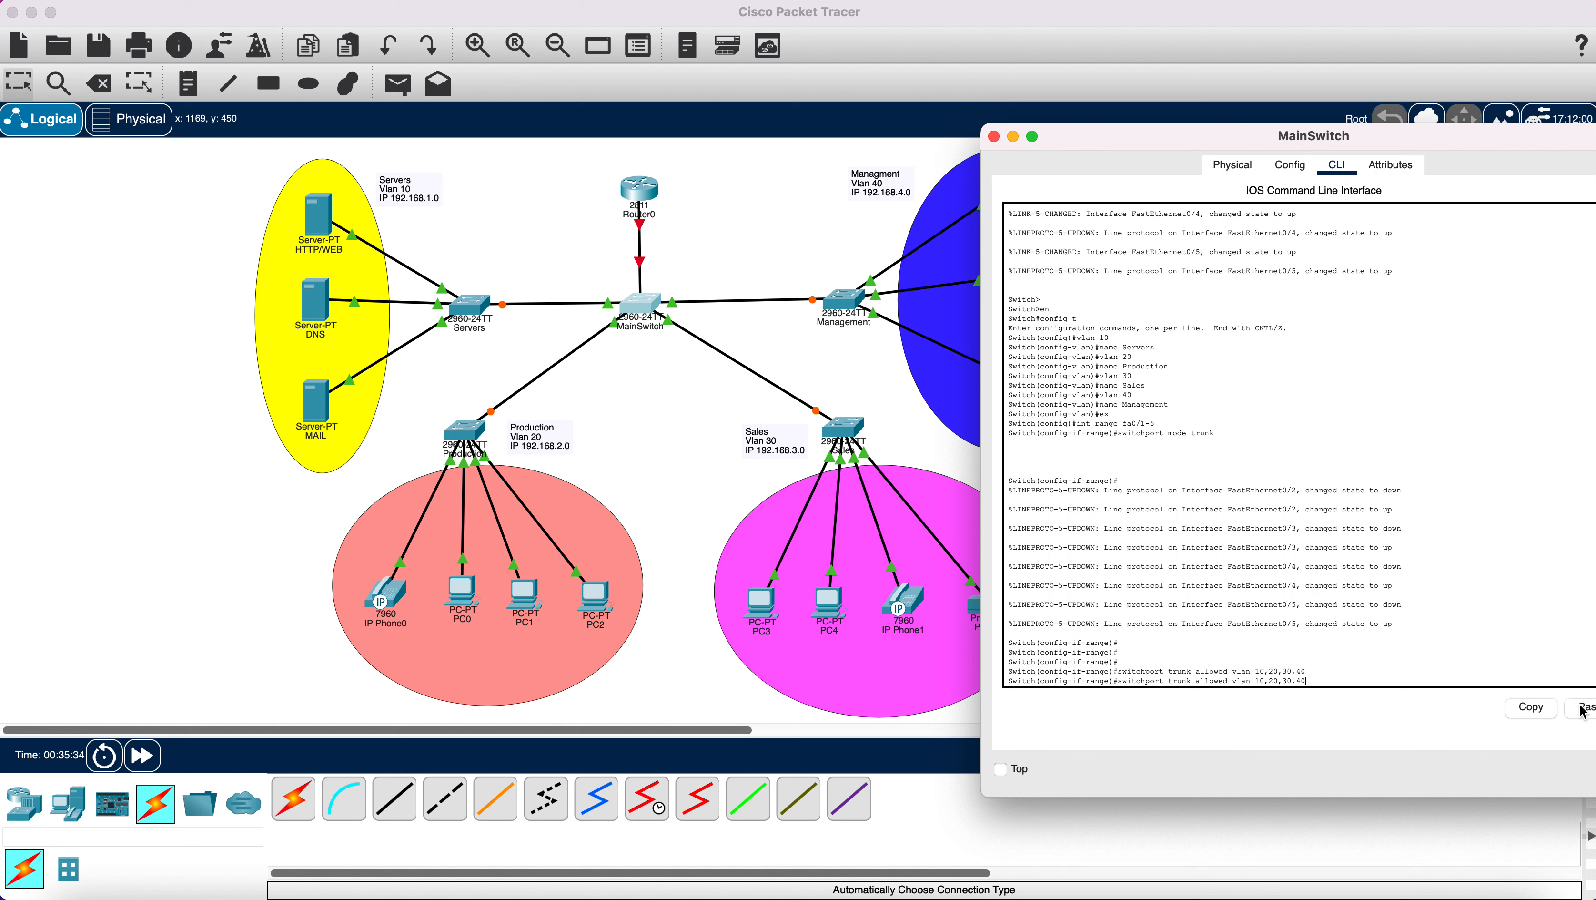
click(1583, 707)
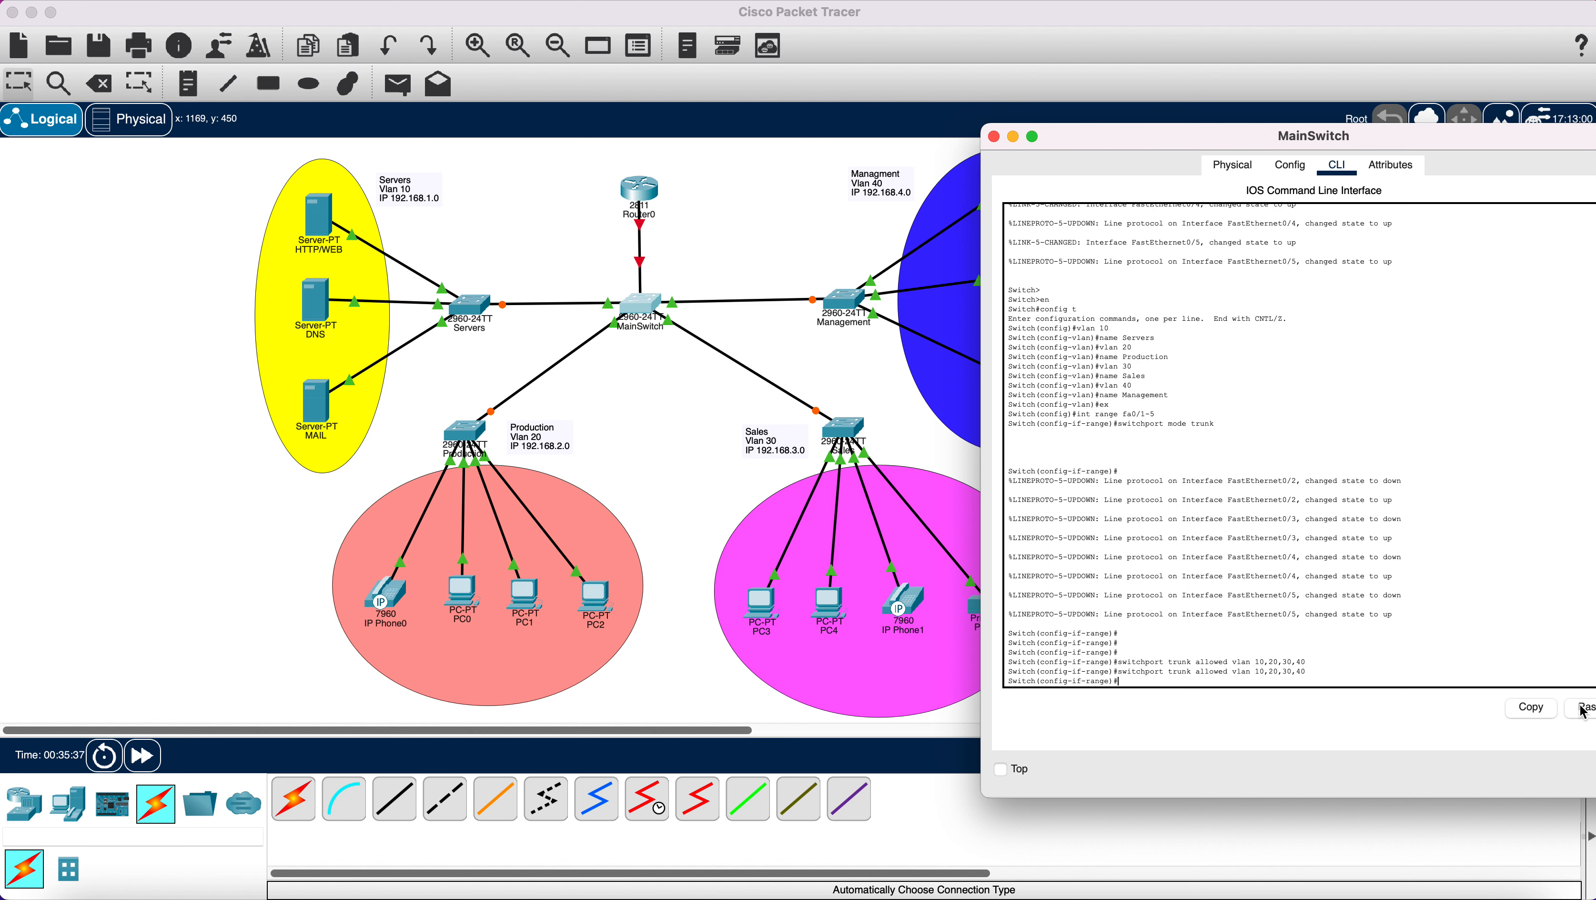
click(1582, 708)
key(Return)
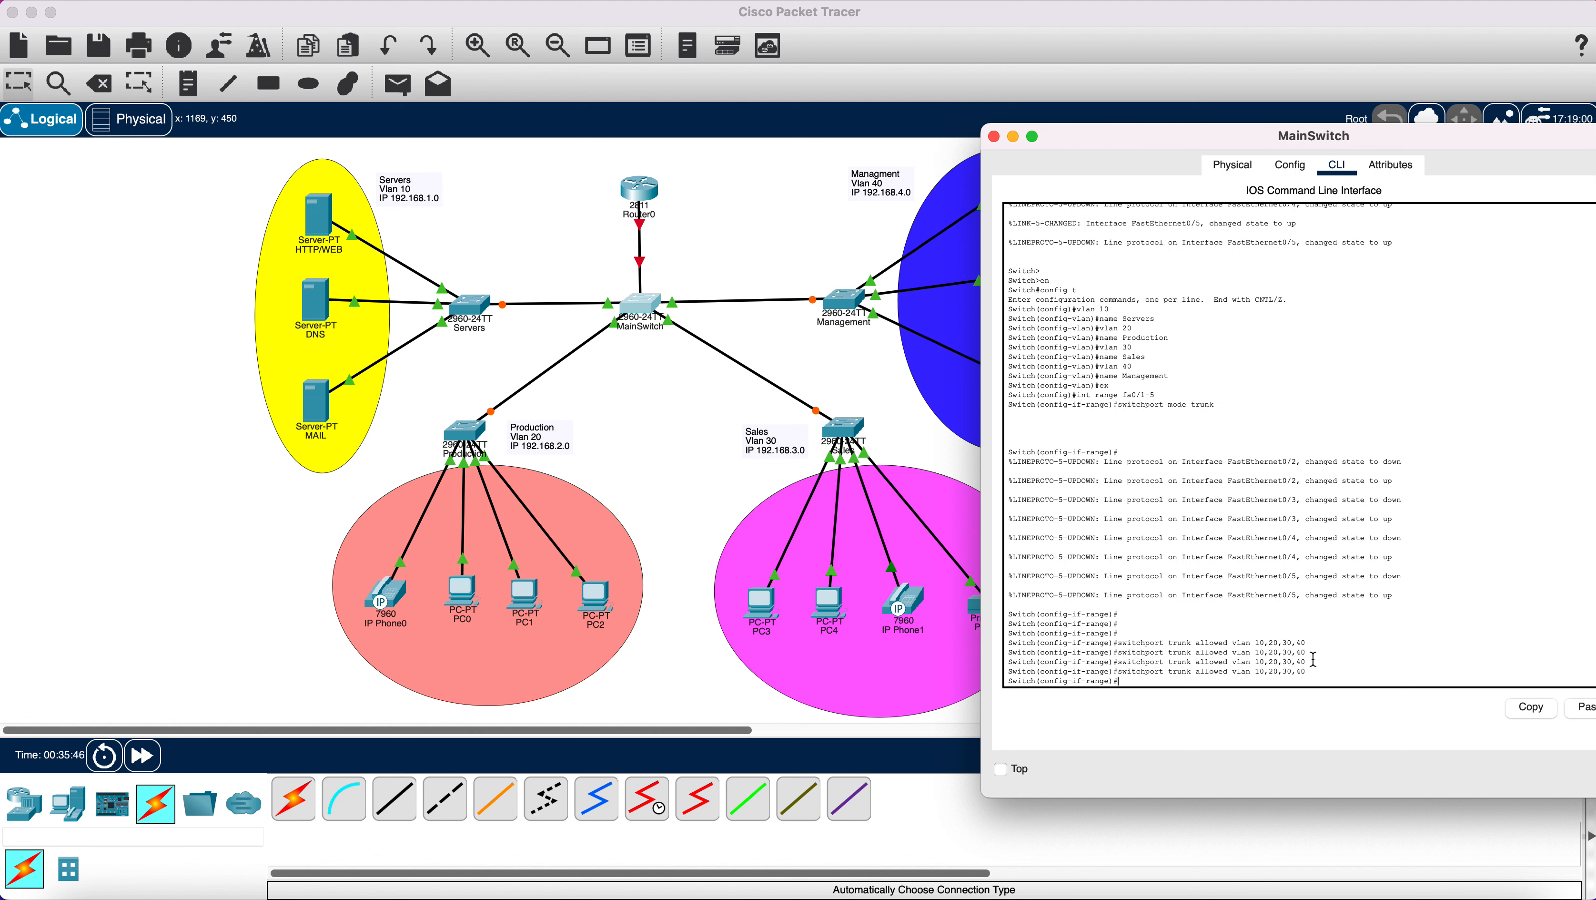
text(ex)
key(Return)
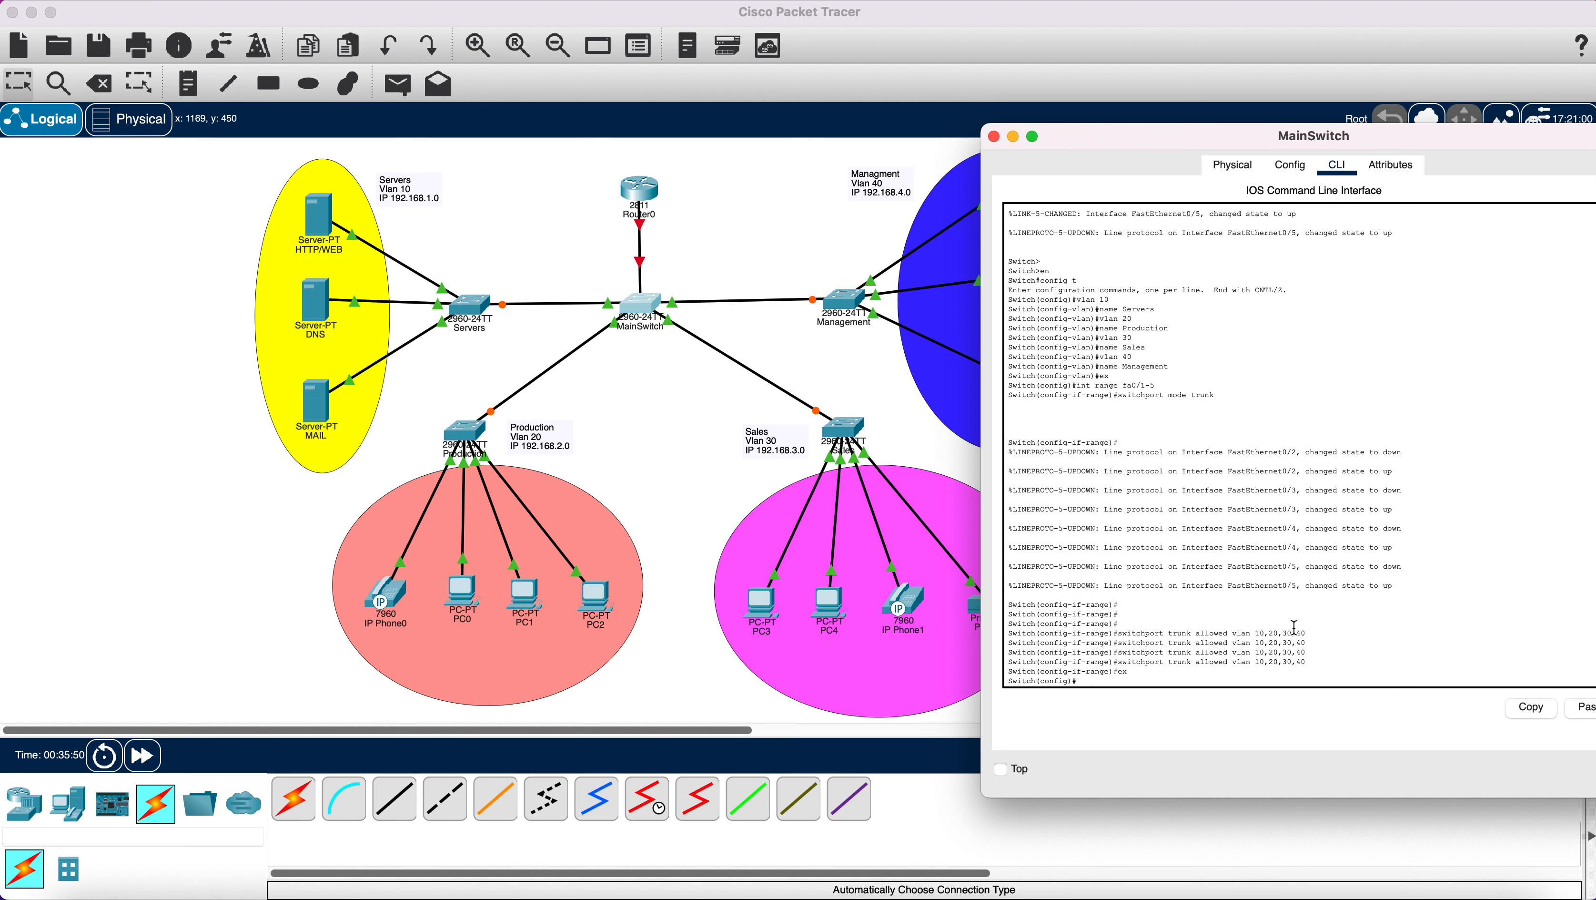
Close the MainSwitch window and enter privileged mode on the Servers switch's CLI.
click(995, 137)
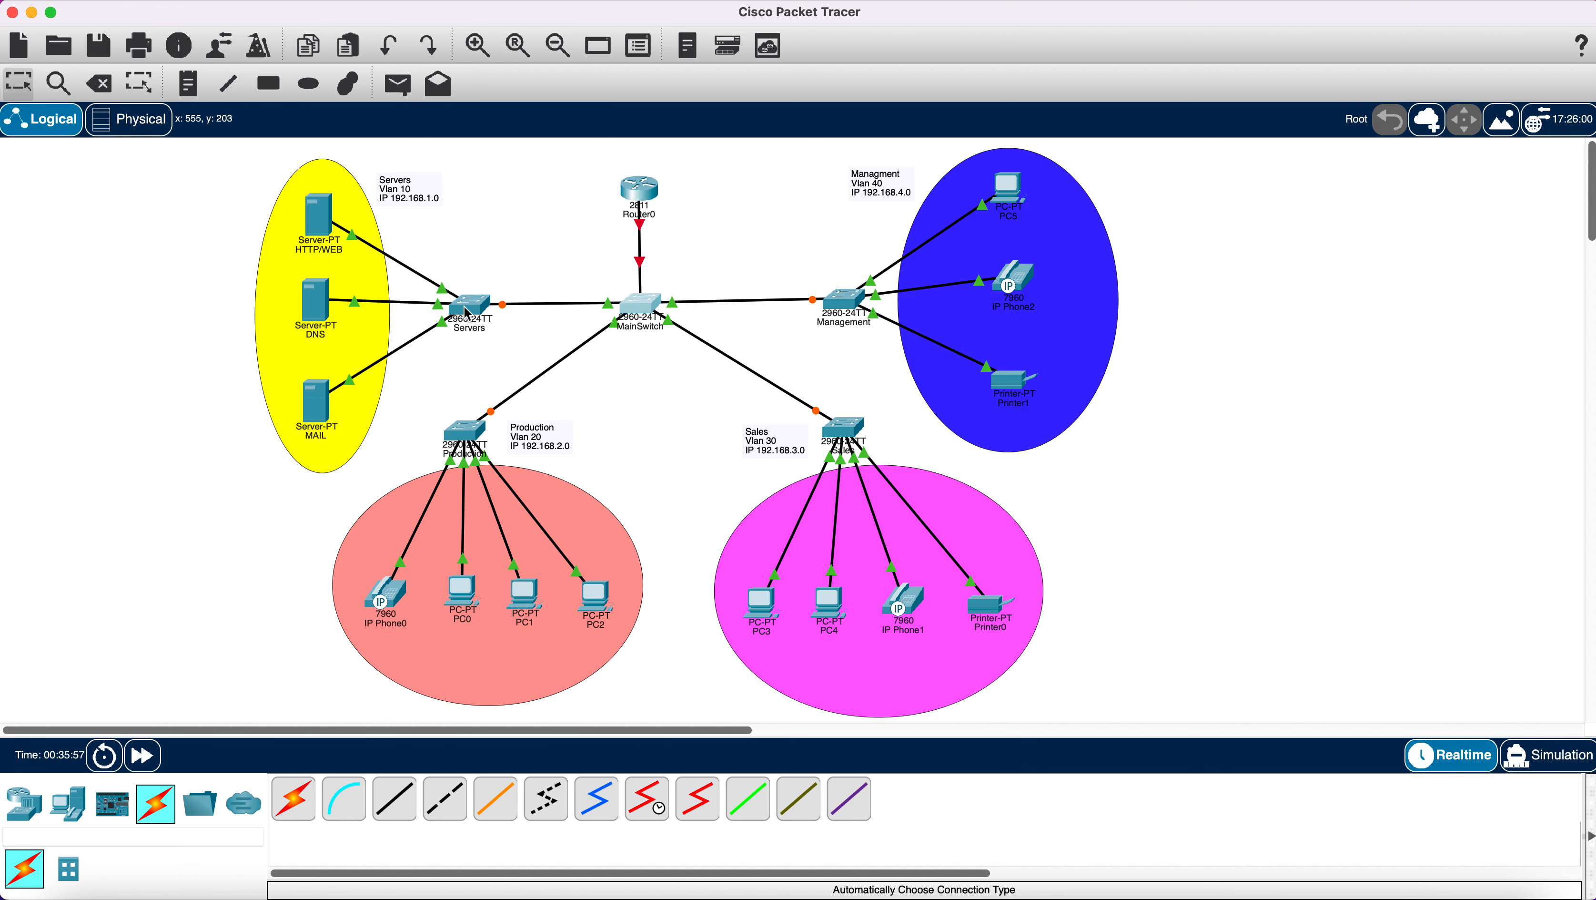
mouse_move(466, 310)
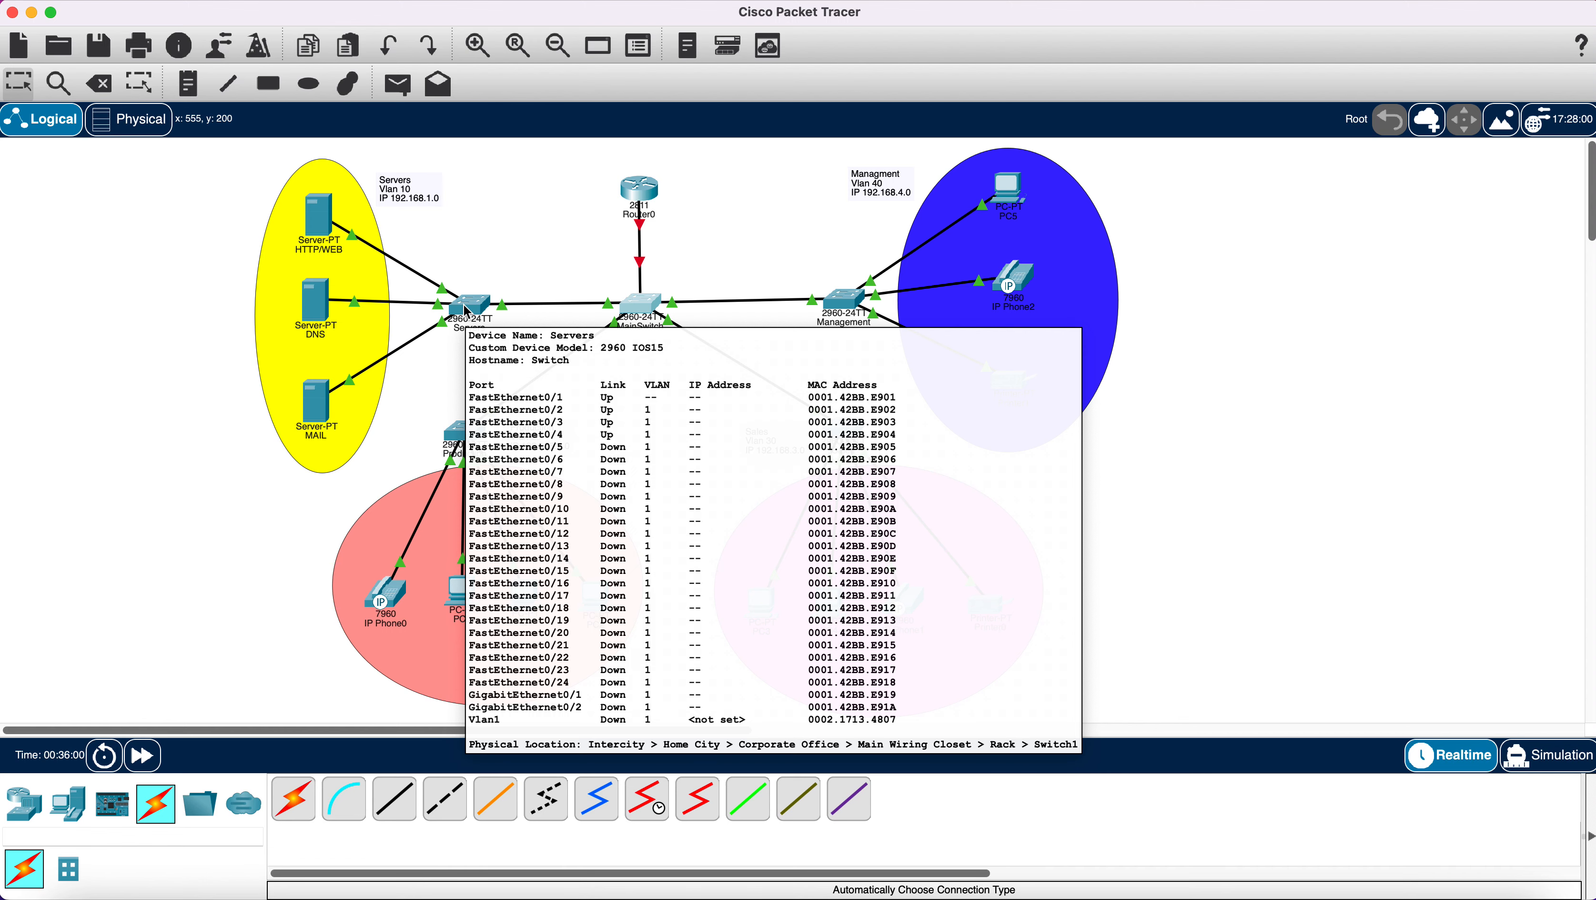
click(466, 310)
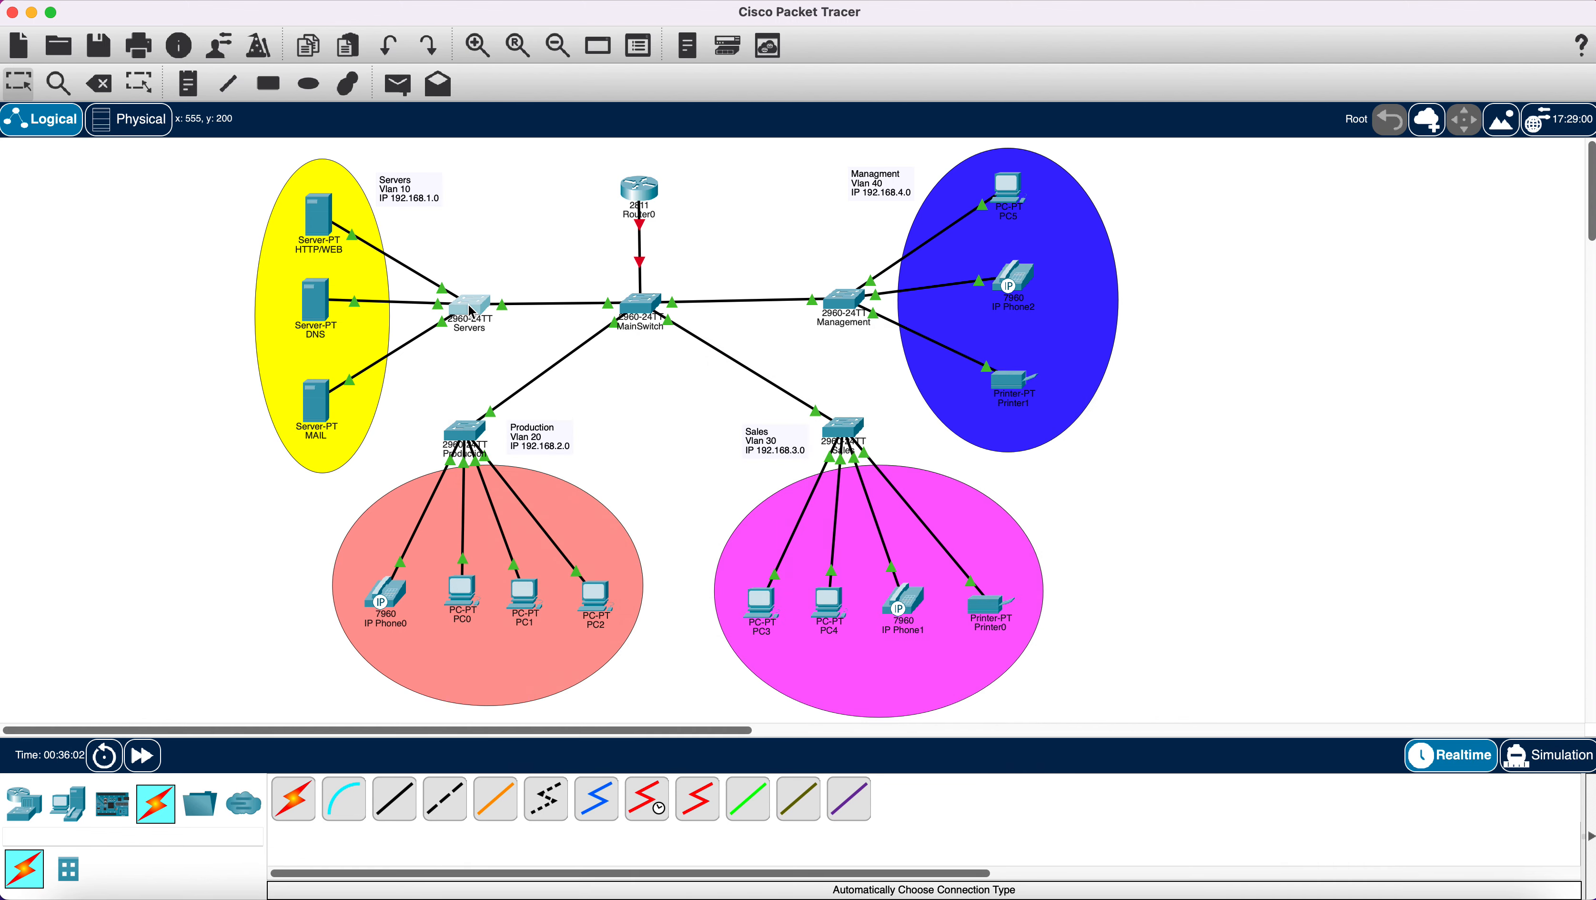
click(896, 206)
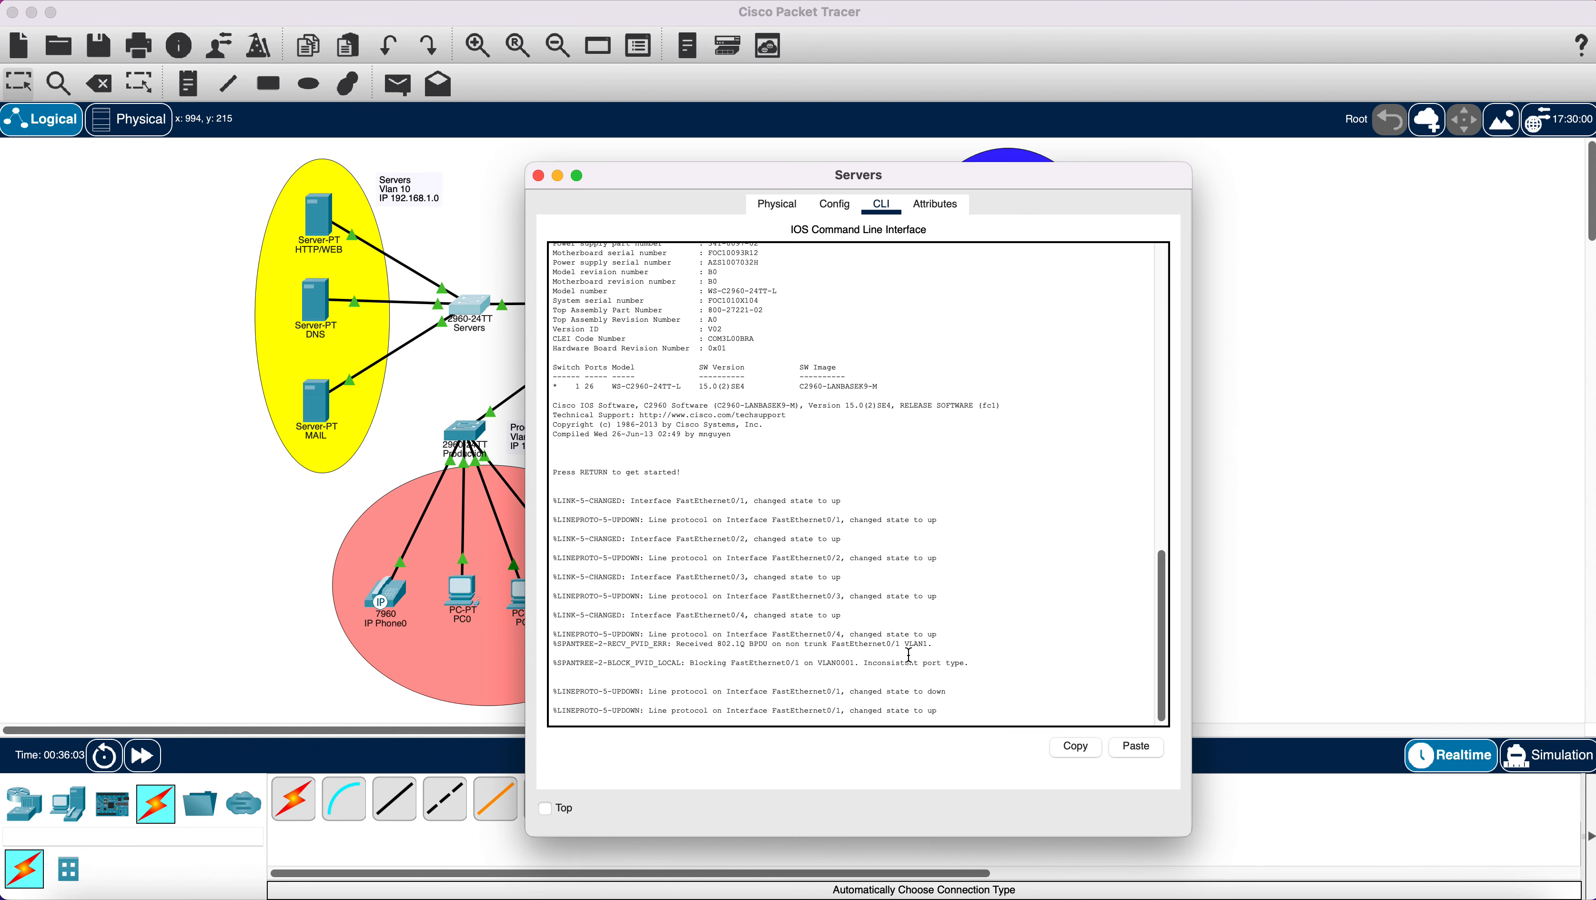
key(Return)
key(Return)
key(Return)
key(Return)
key(Return)
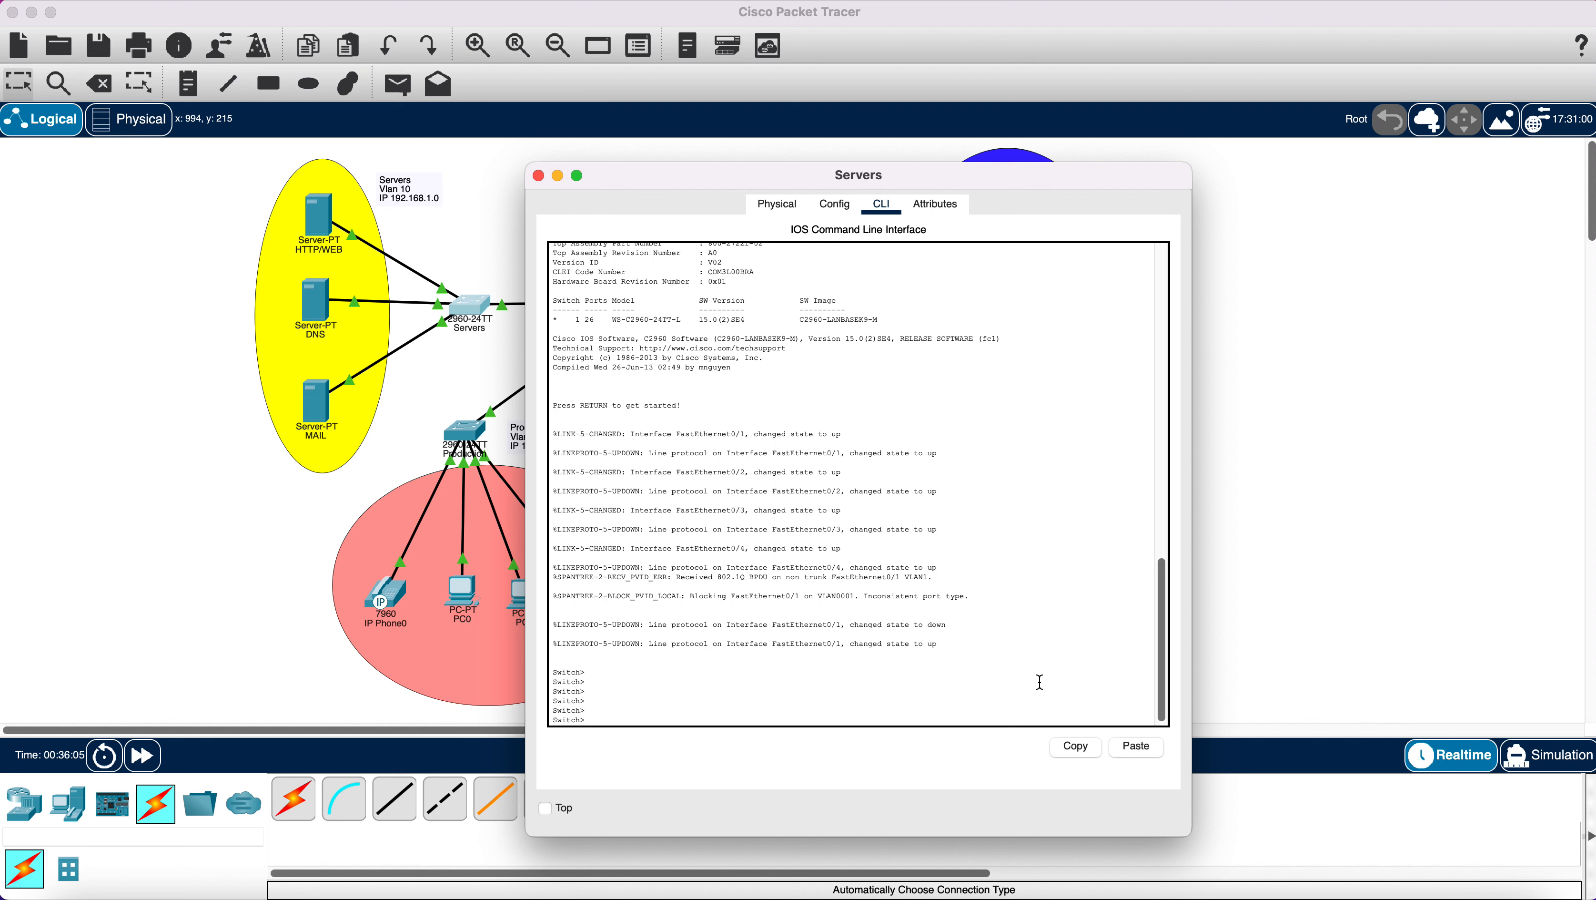
text(en)
key(Return)
Enter global configuration and create VLAN 10 named 'Servers'.
text(co)
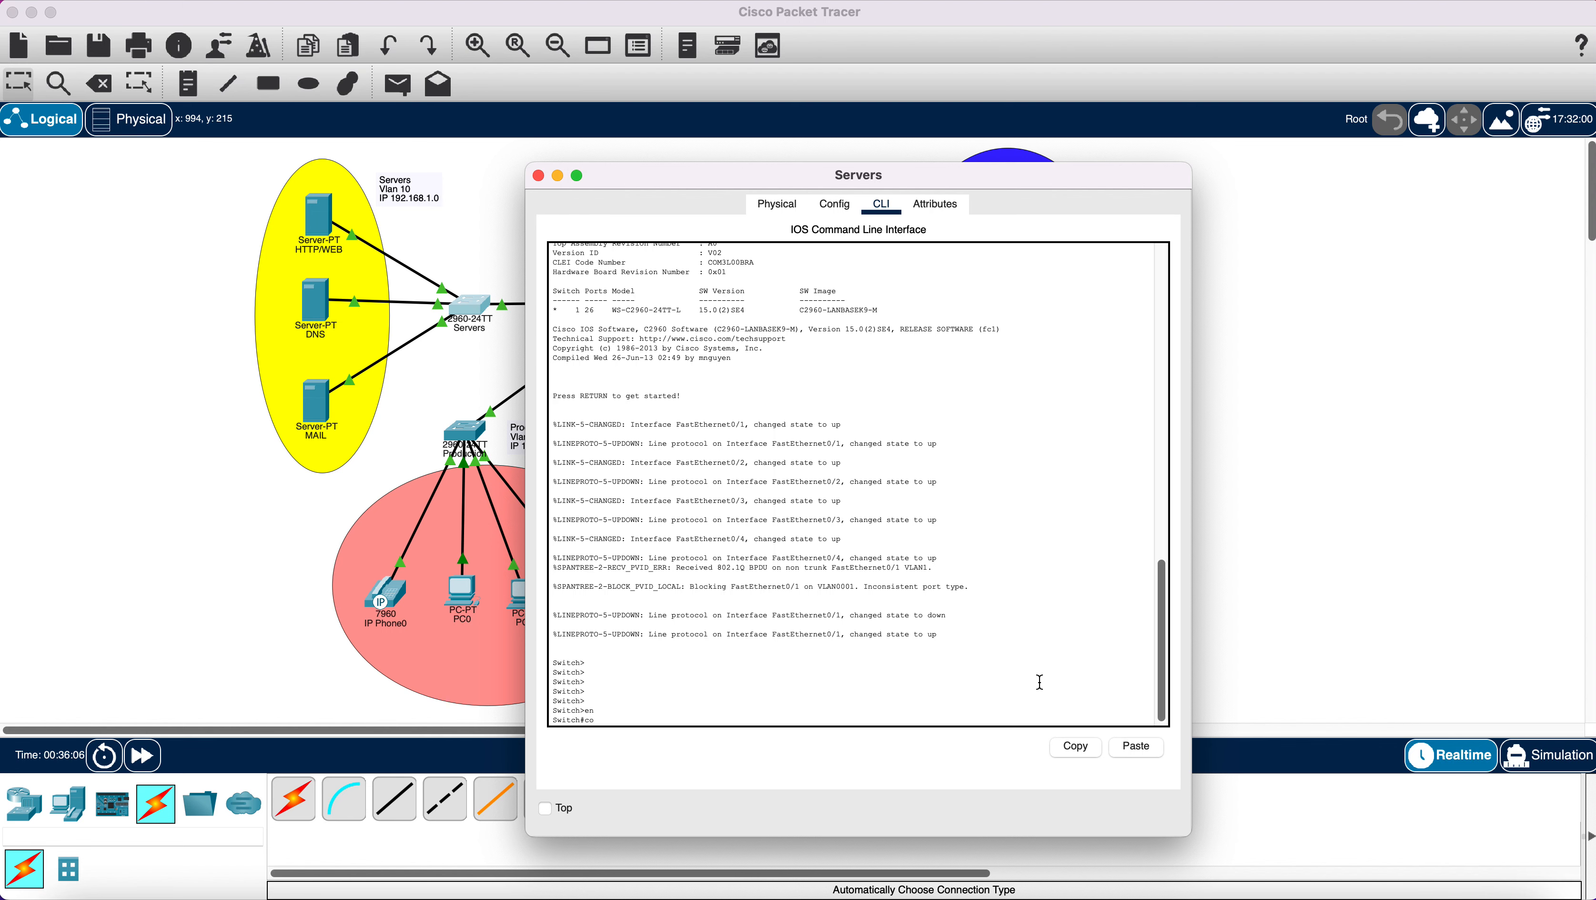
text(nfig t)
key(Return)
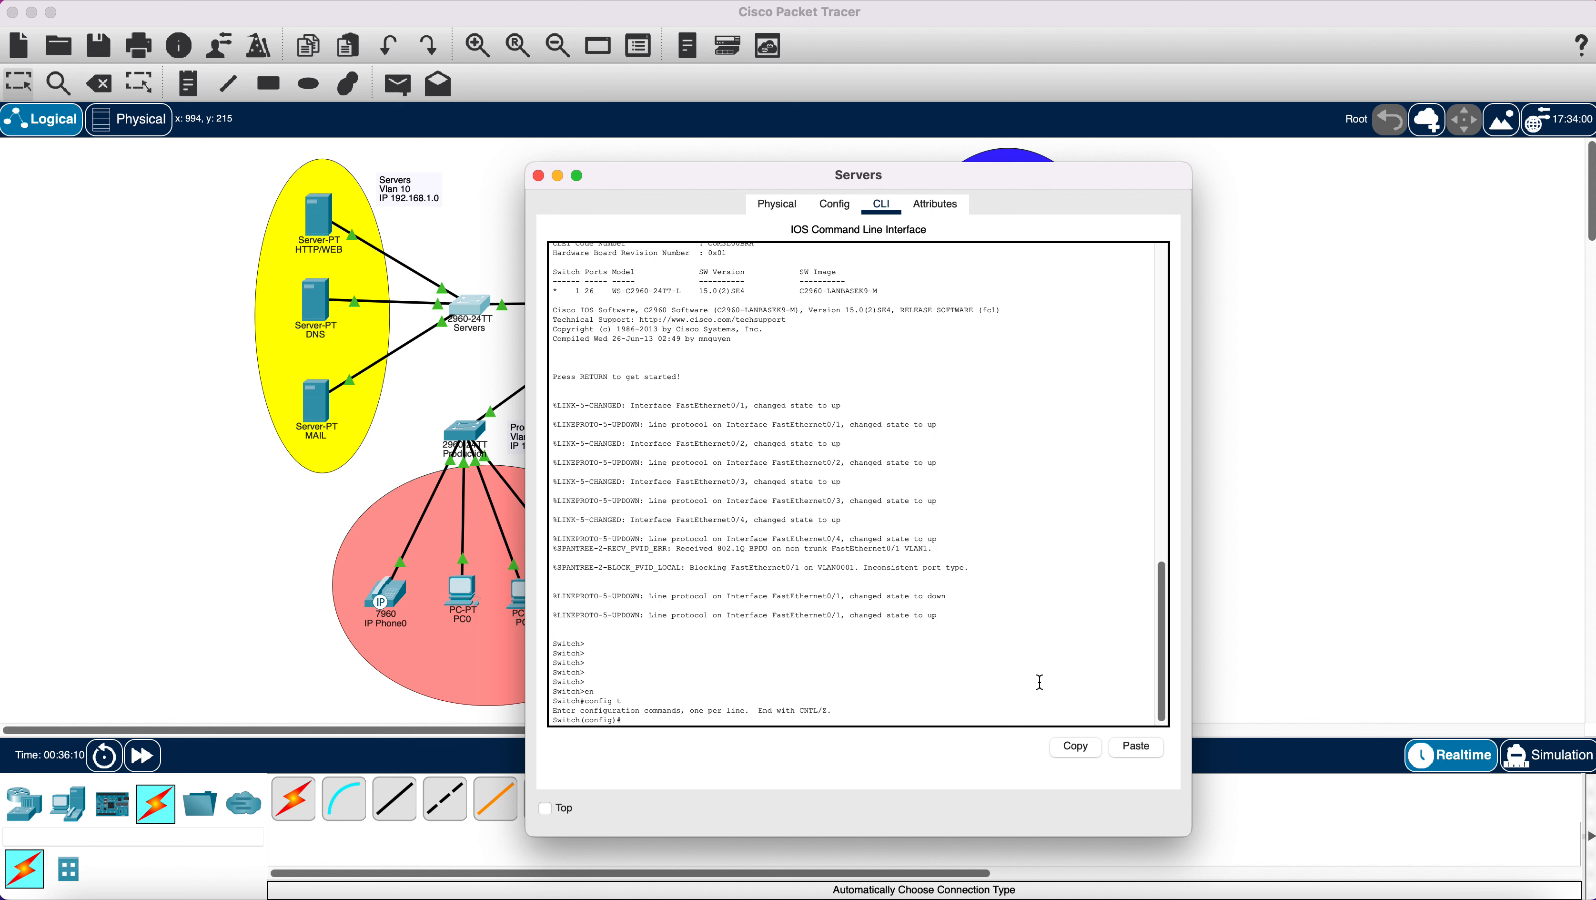
text(vlan 10)
key(Return)
text(n)#n)
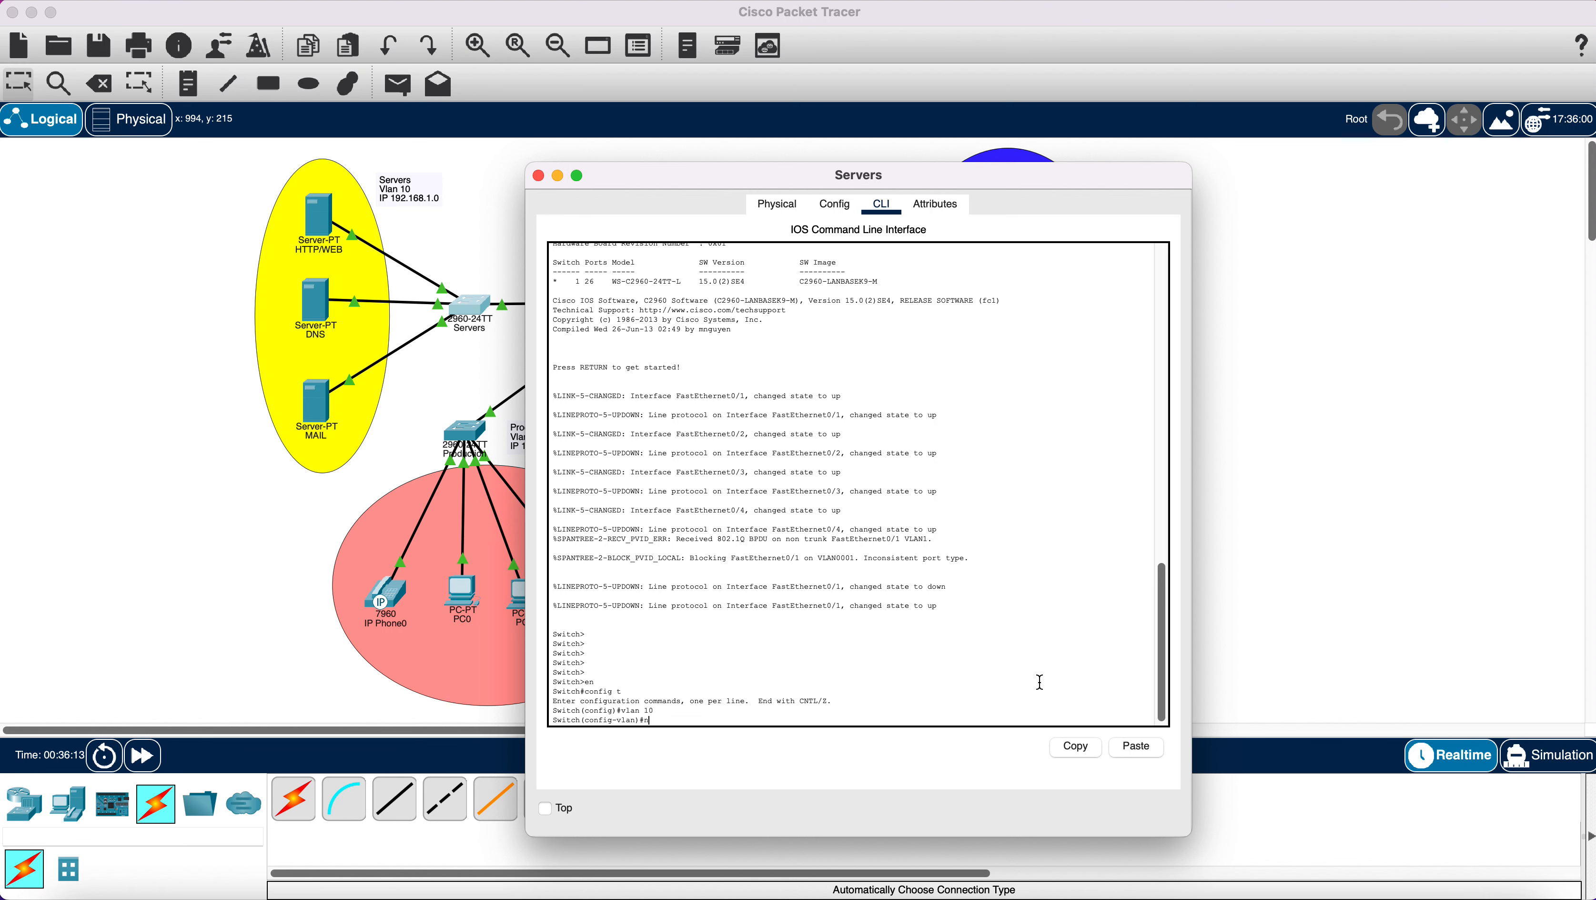
text(ame Servers)
key(Return)
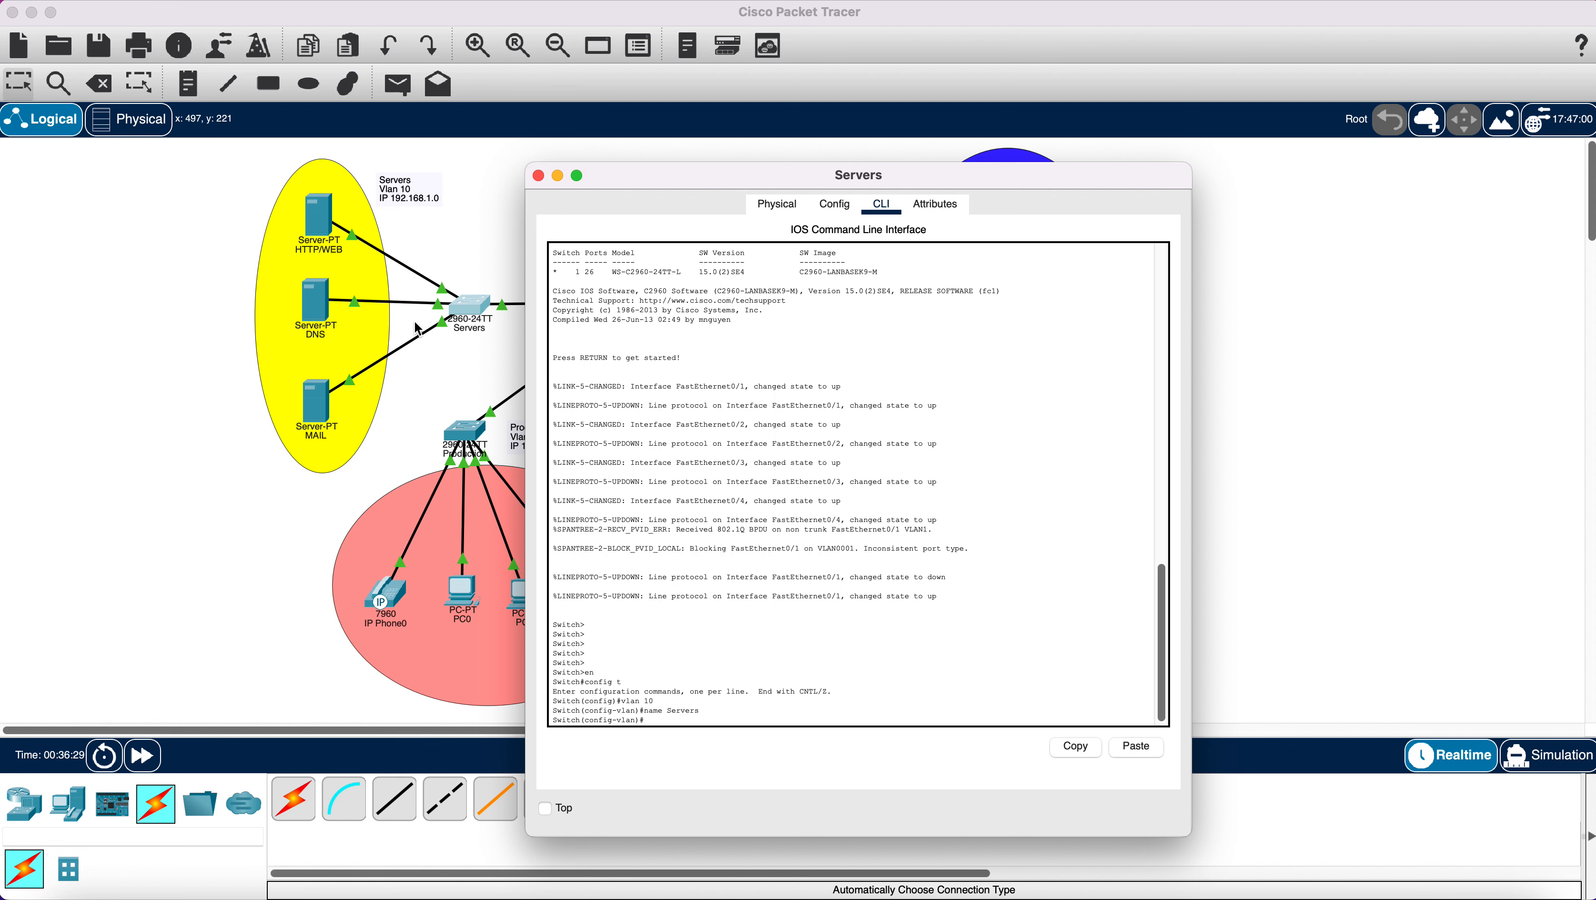
Bring the Servers switch command line back up from the topology.
click(476, 354)
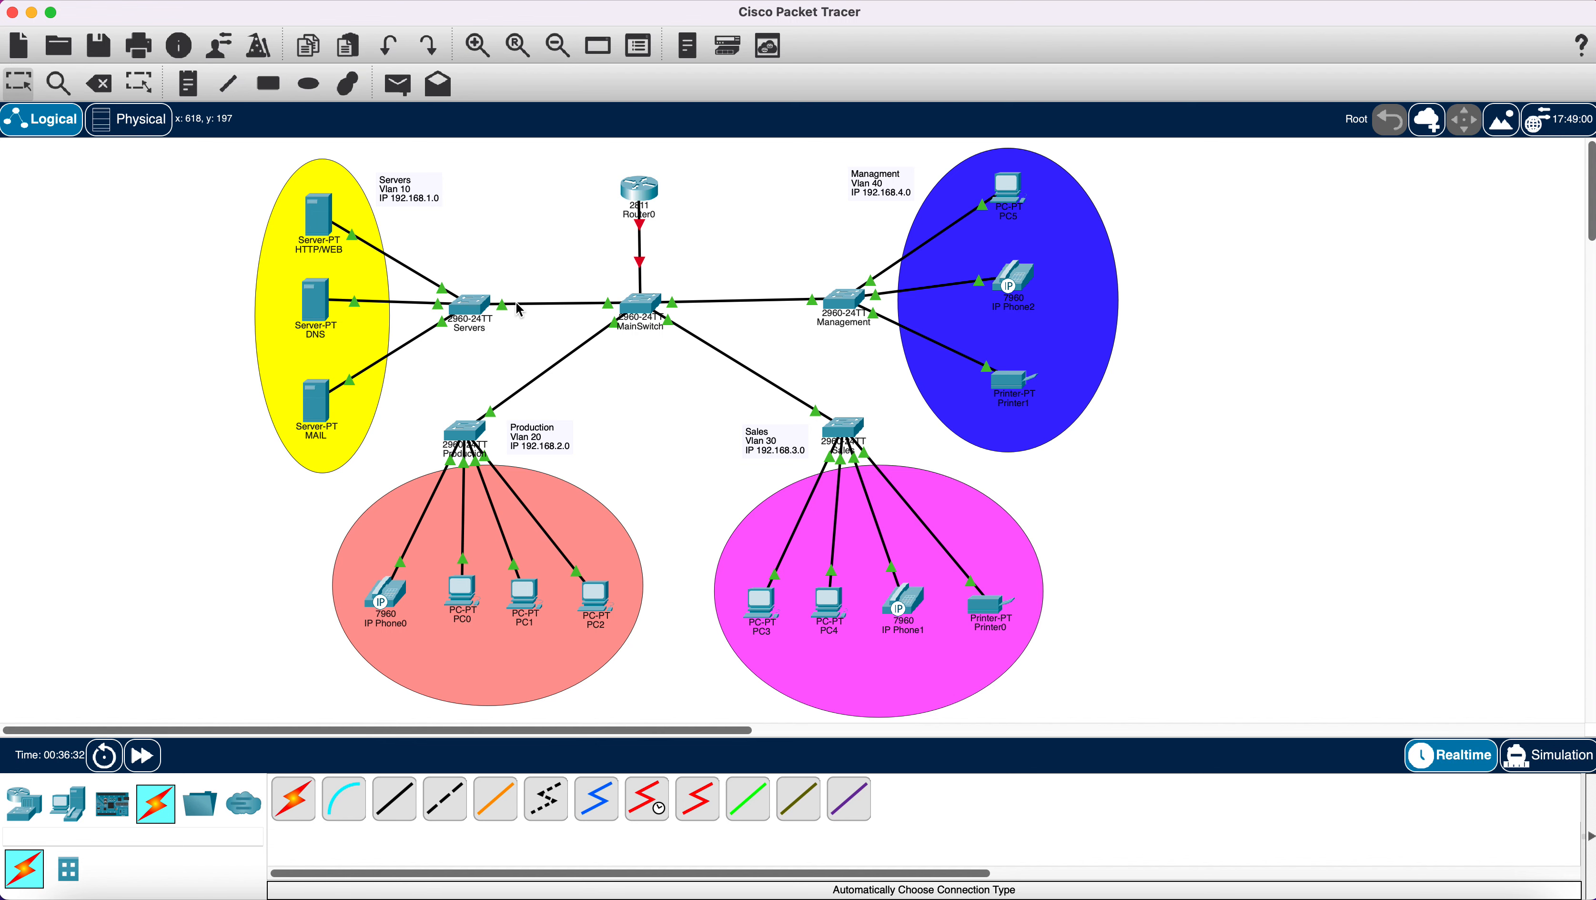
mouse_move(516, 304)
click(468, 308)
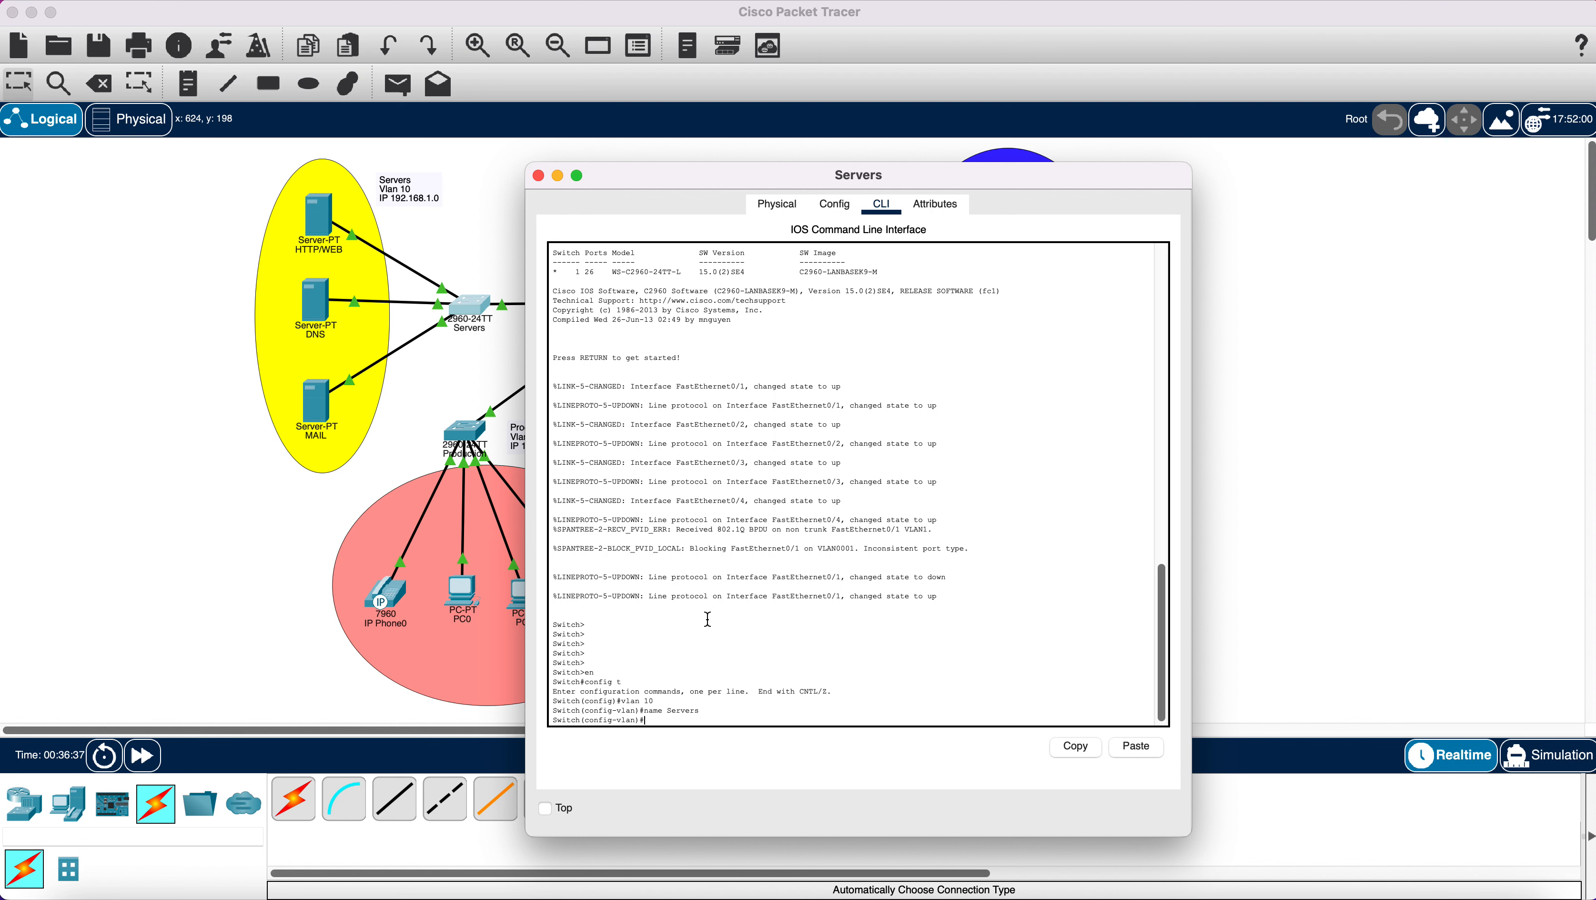
click(484, 395)
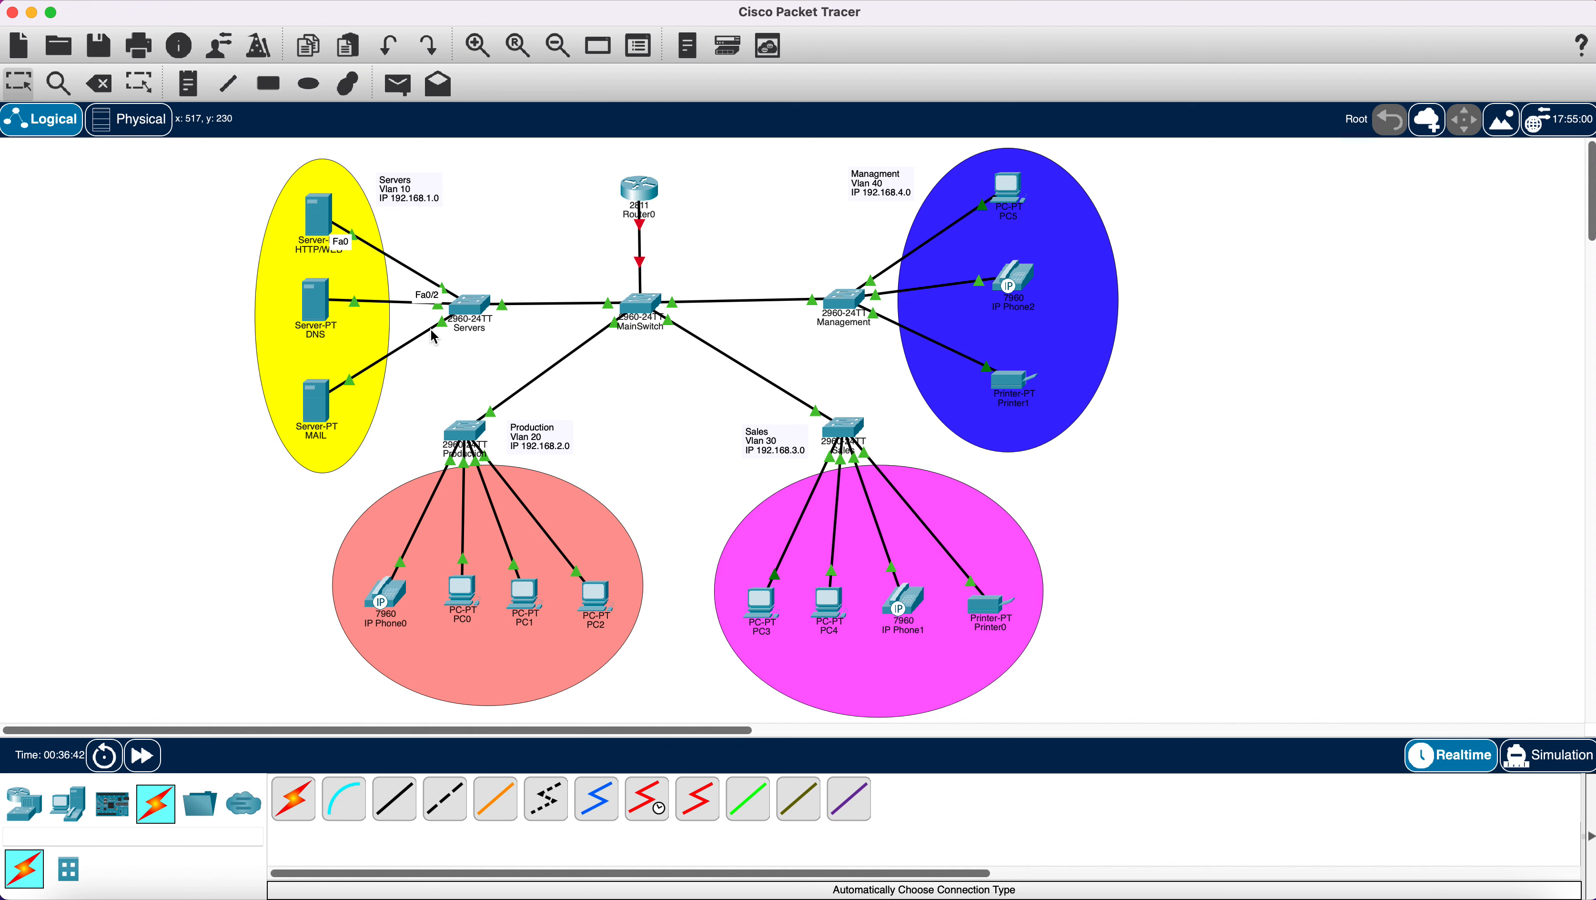
click(463, 309)
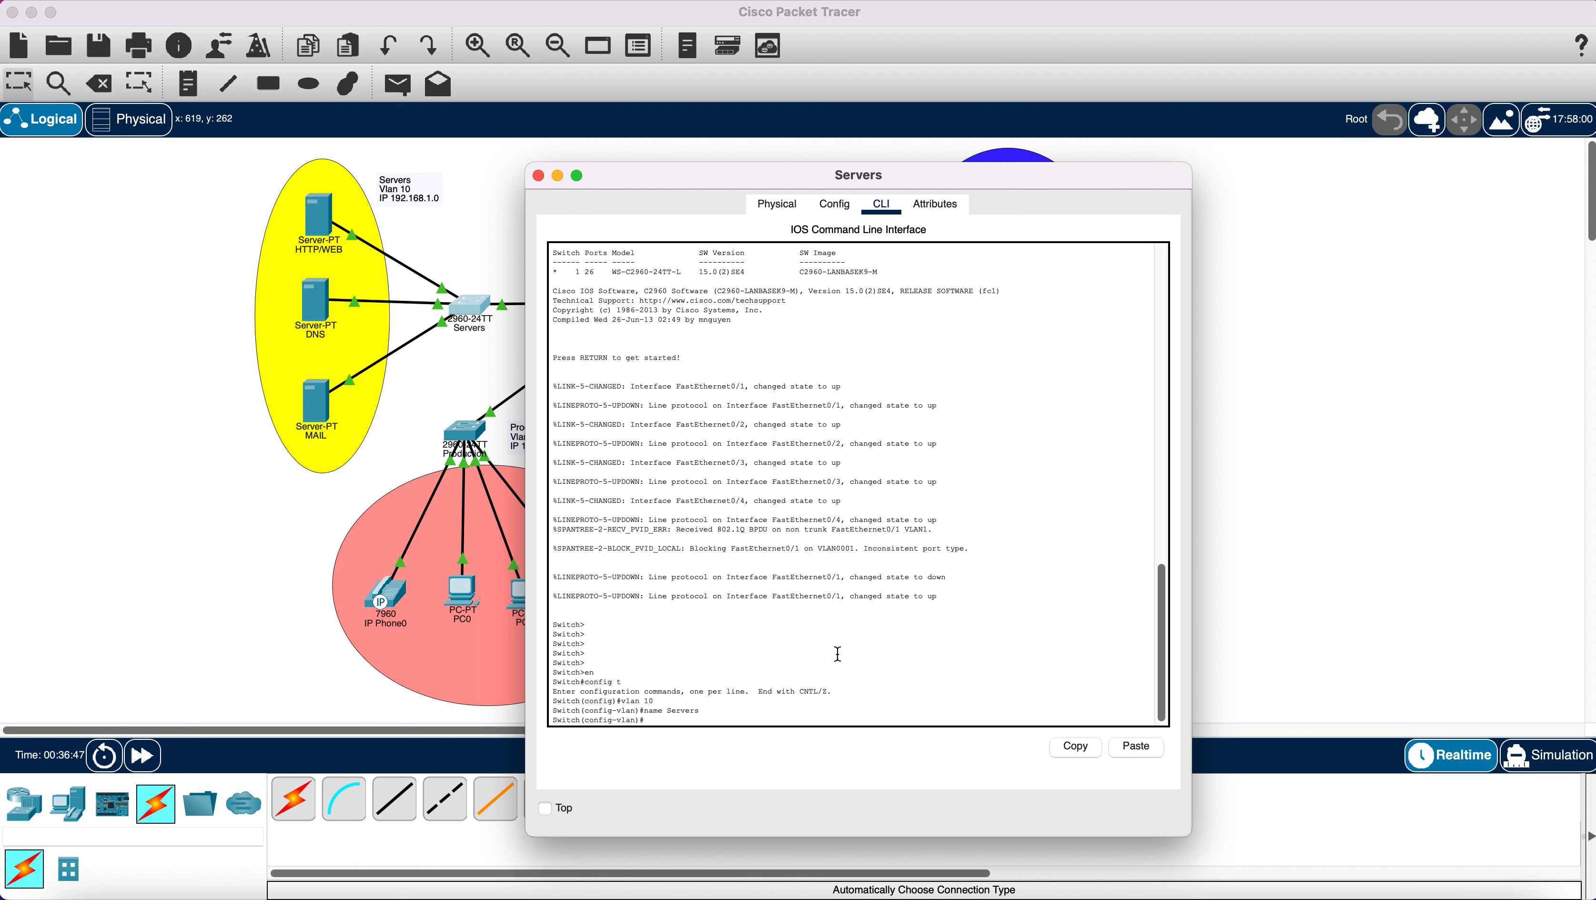
Set Servers switch ports Fa0/2-4 to access mode in VLAN 10, then close the window.
key(Return)
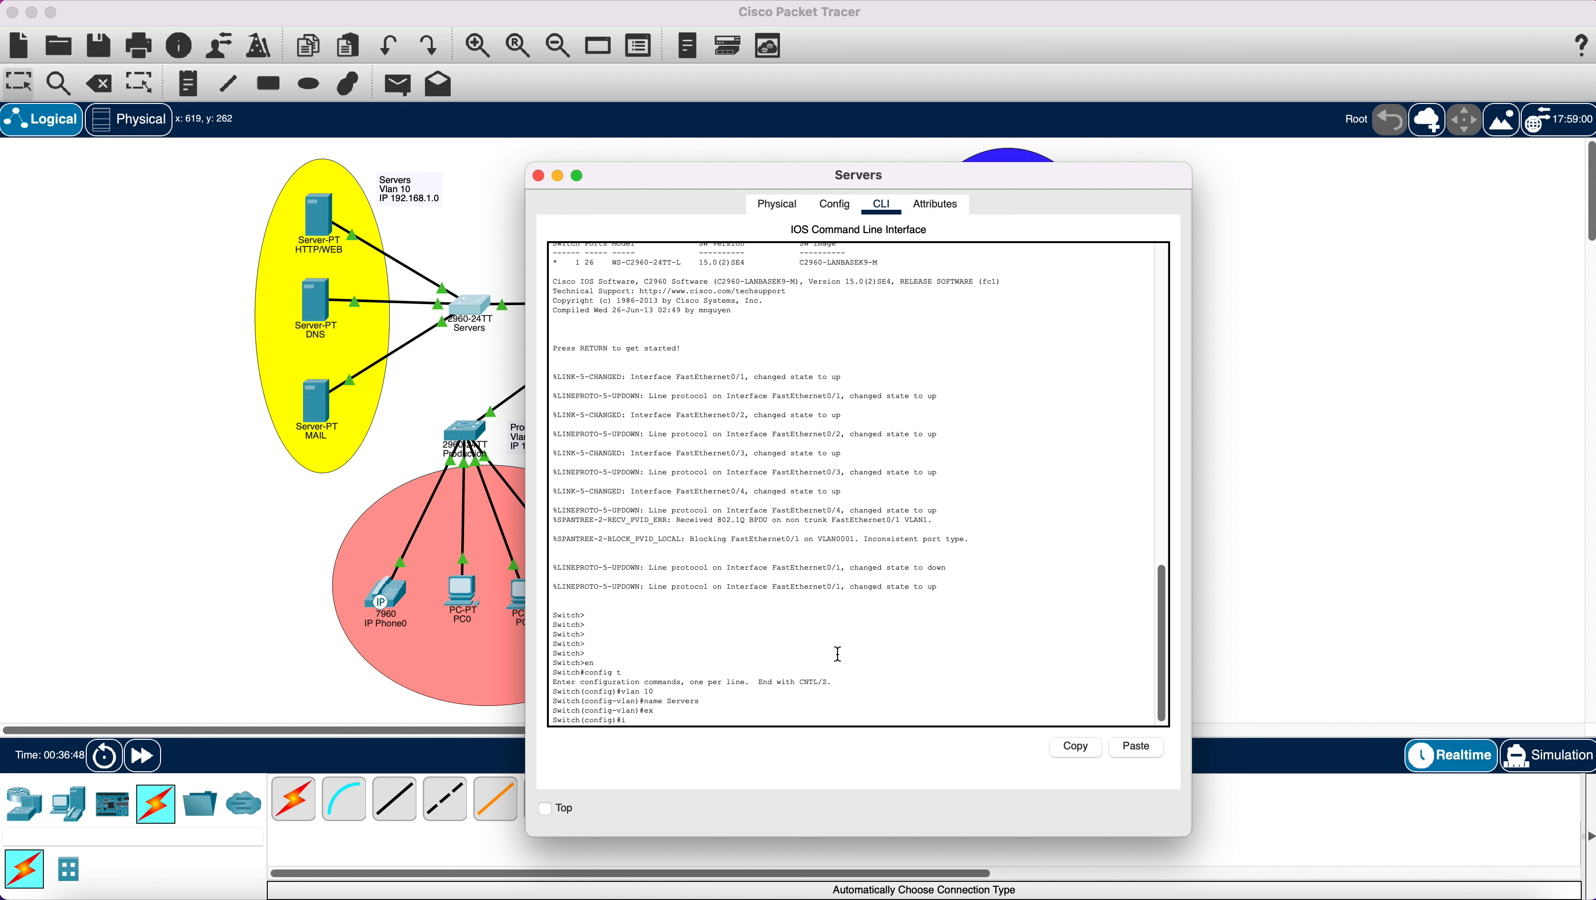
text(int range fa0/2-4)
key(Return)
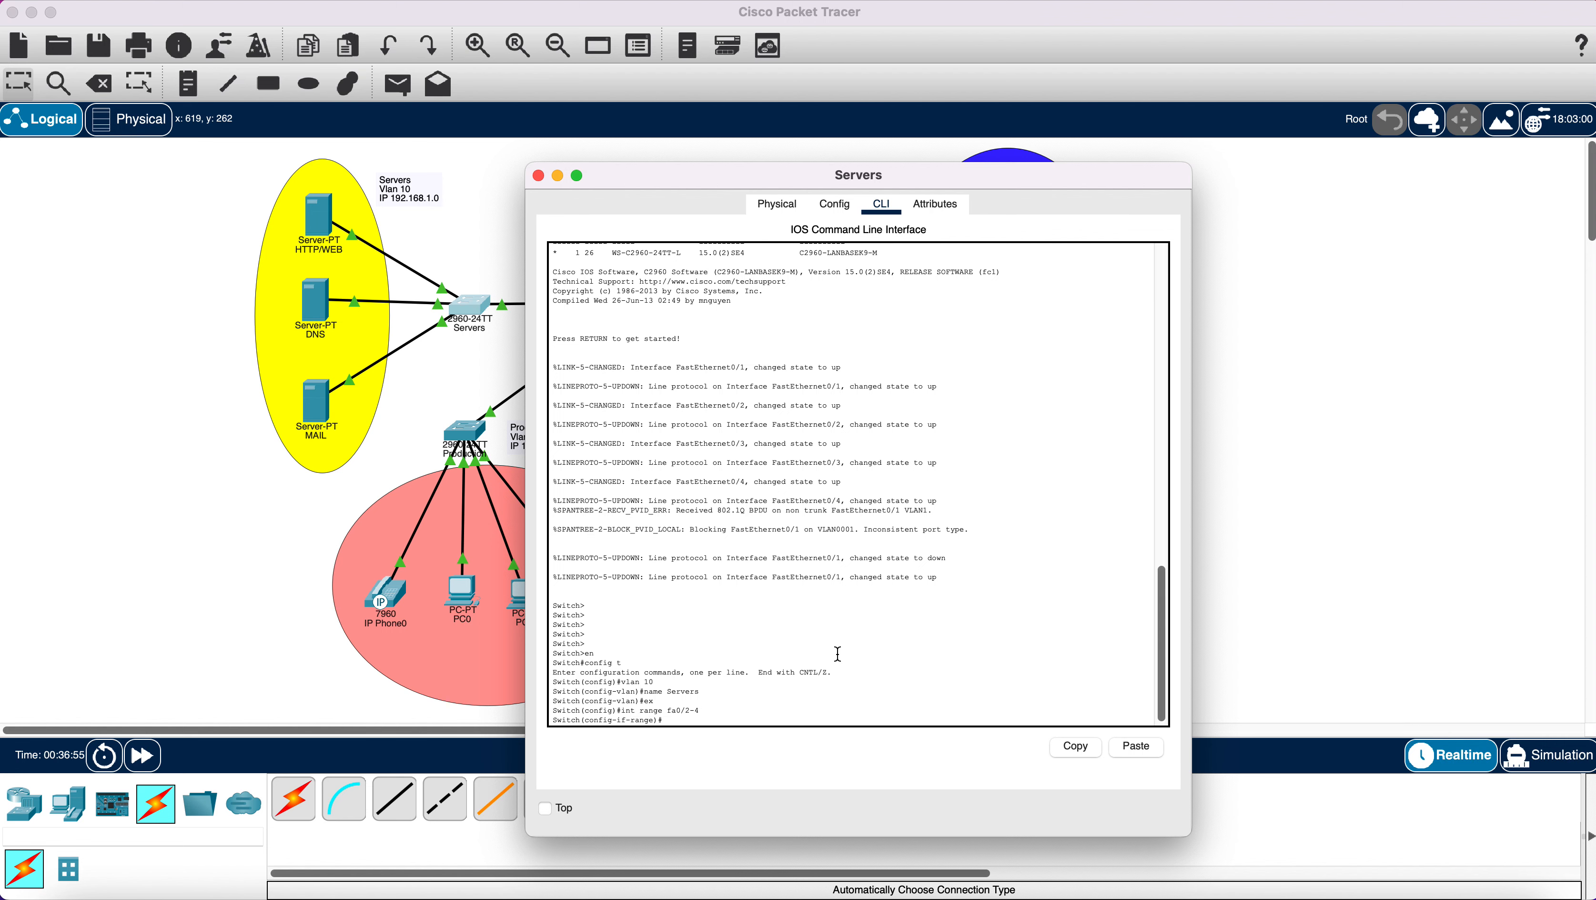
text(switchport mode access)
key(Return)
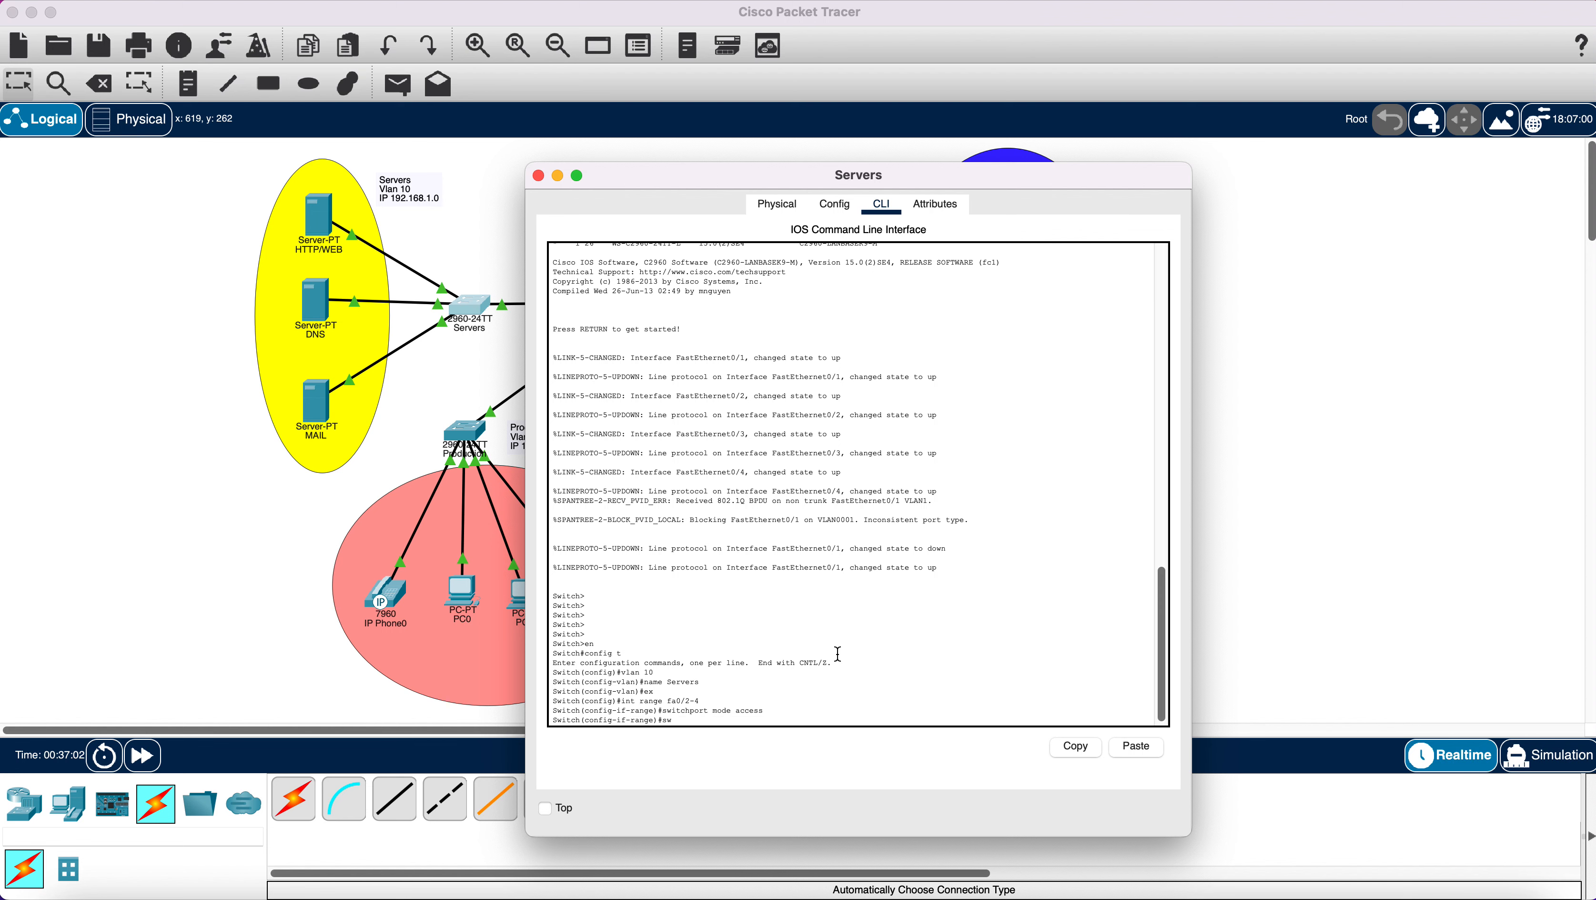
text(switchport access vlan 10)
key(Return)
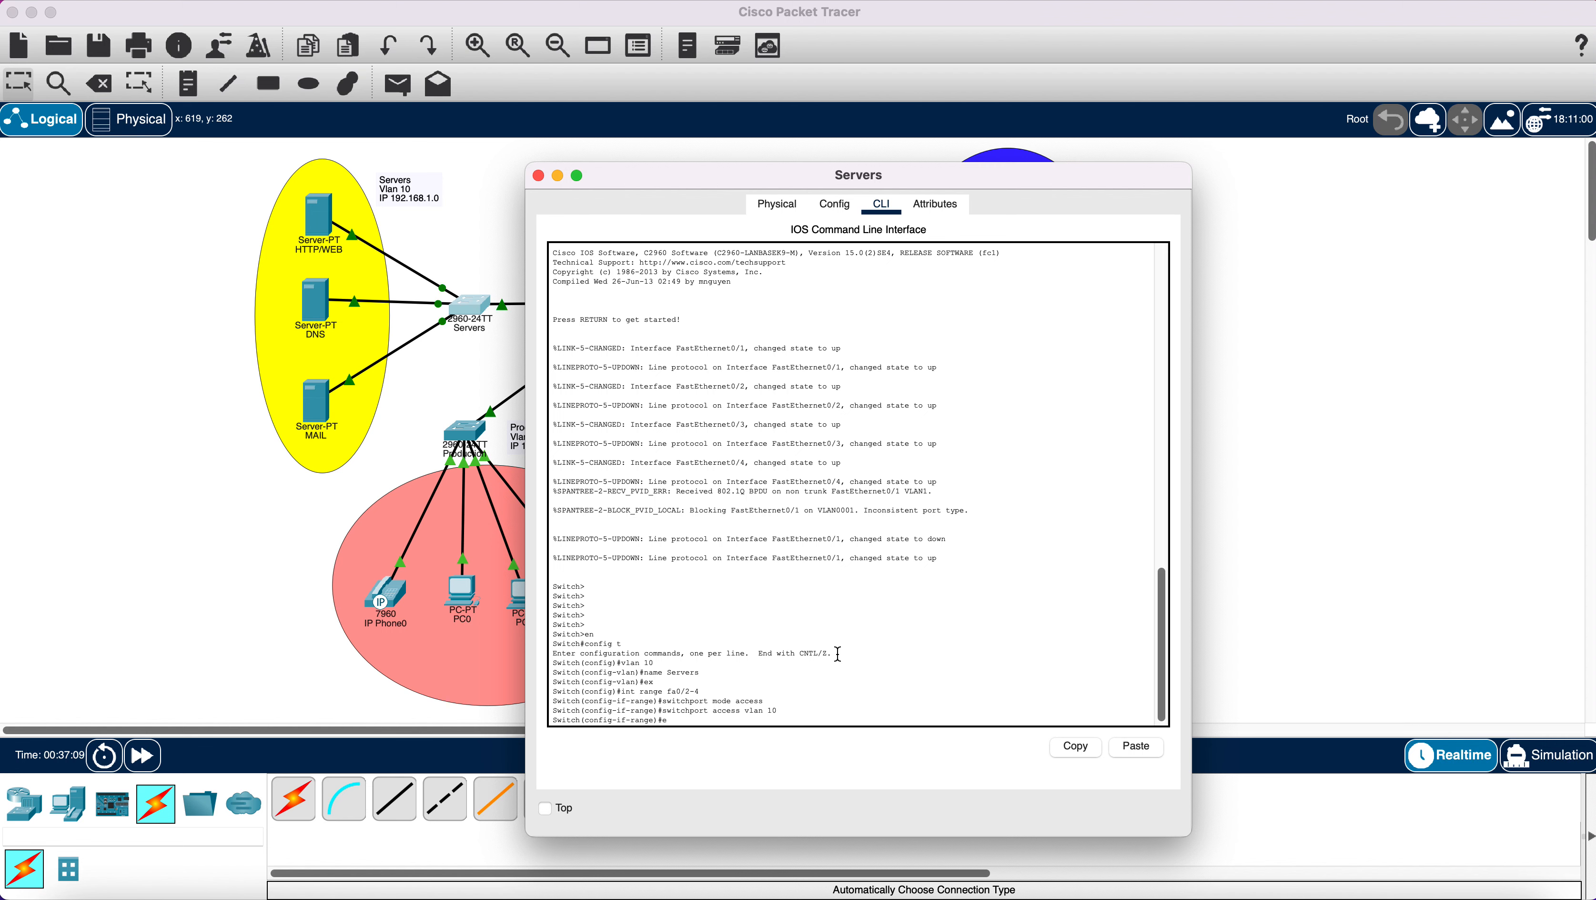
text(ex)
key(Return)
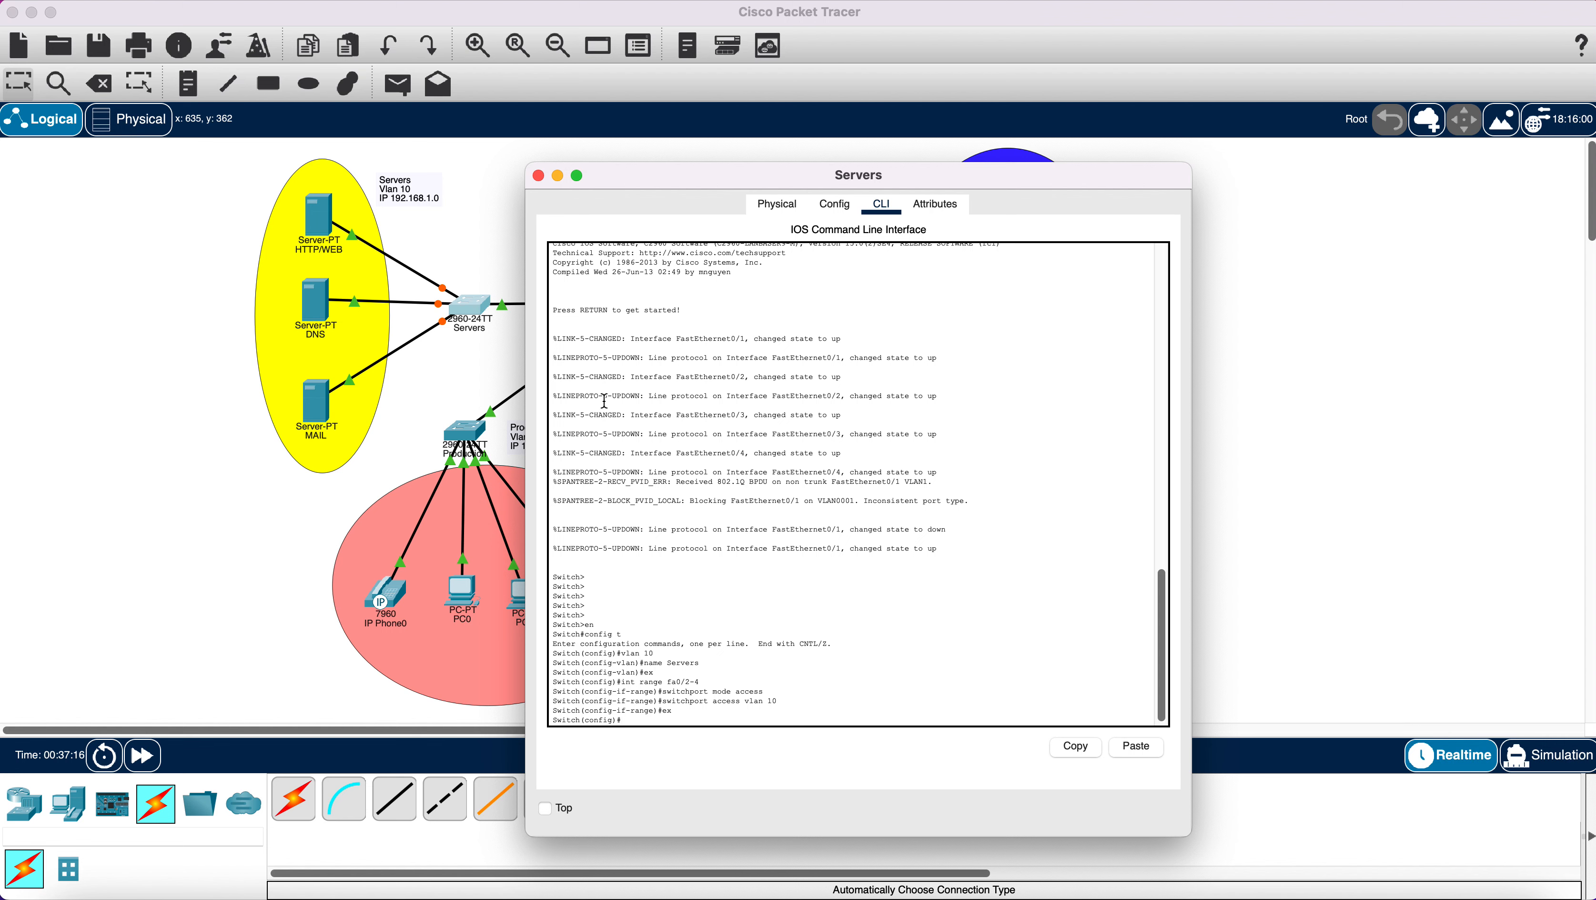
click(539, 175)
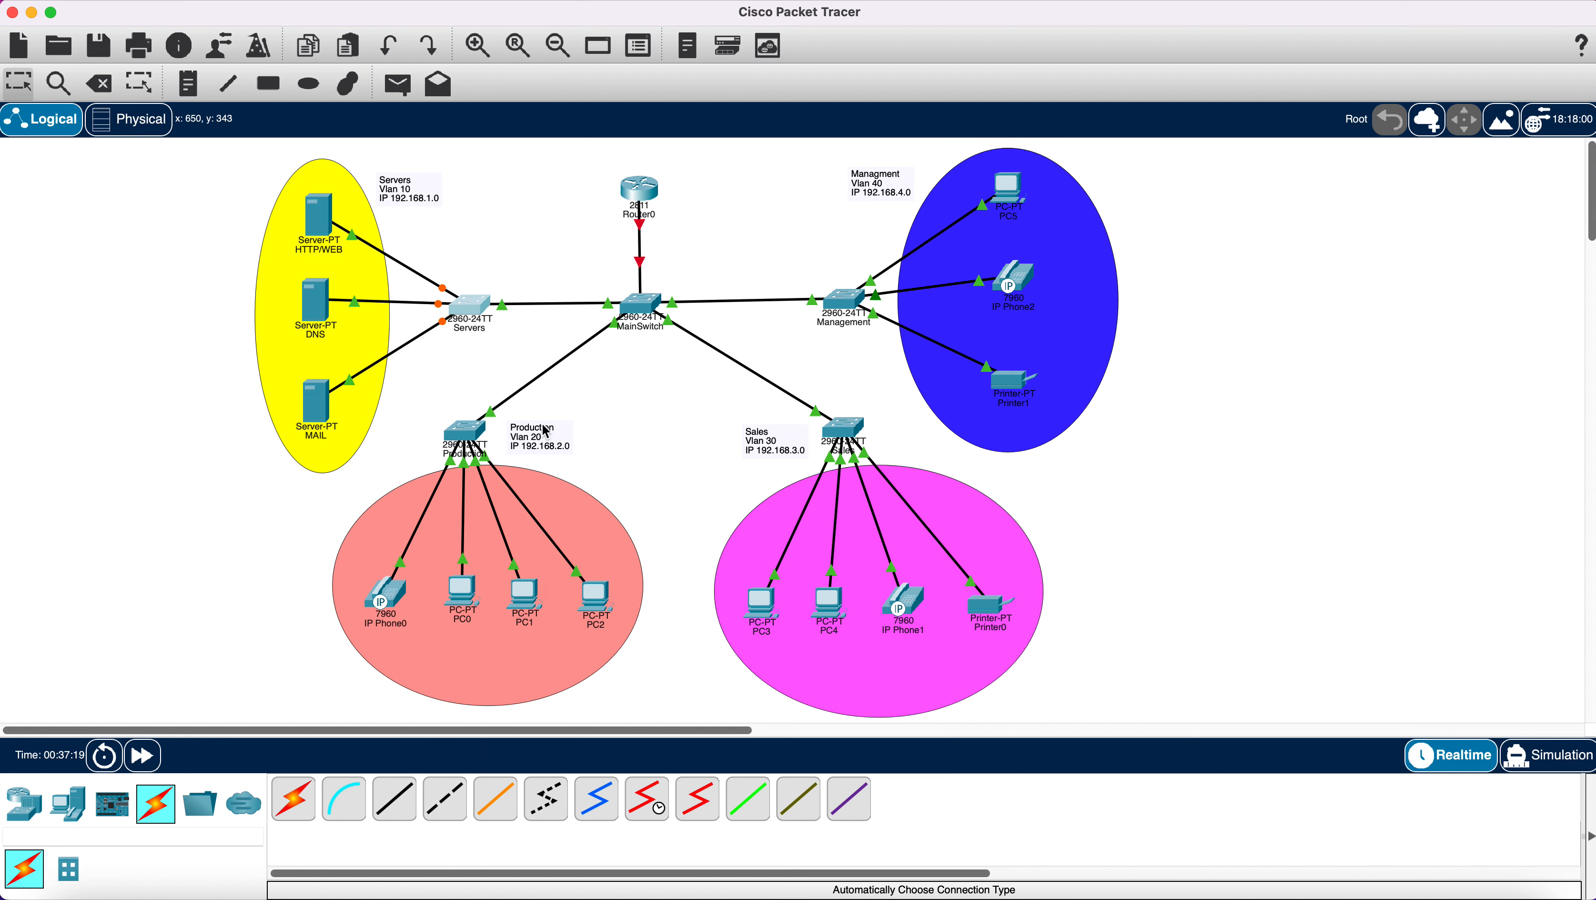
Open the Production switch CLI and enter global configuration mode.
click(462, 439)
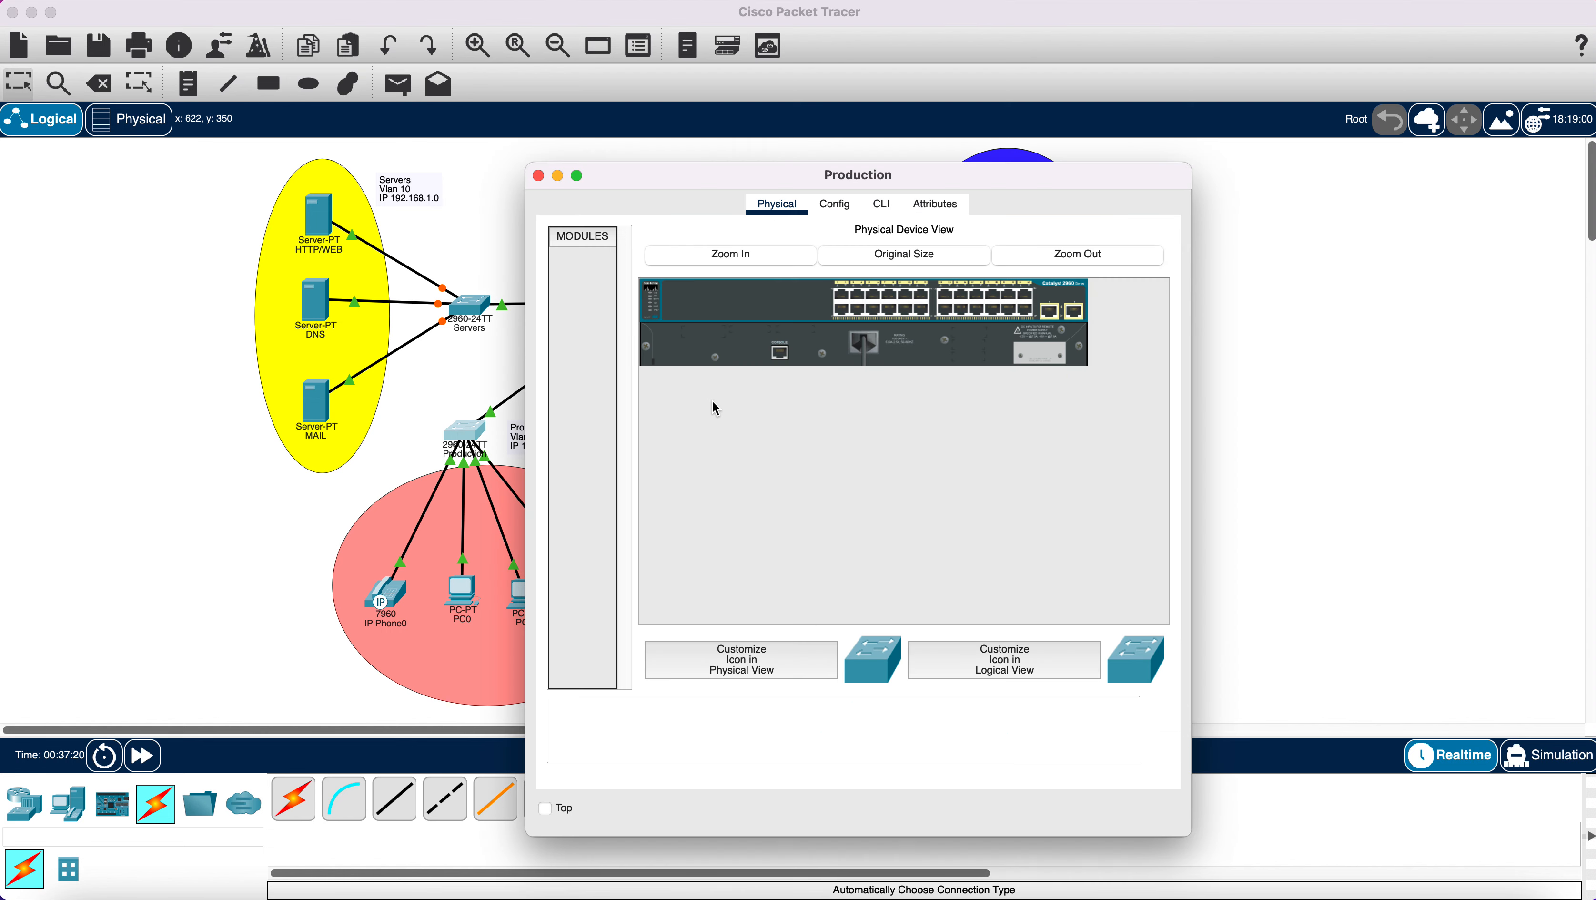
click(882, 203)
key(Return)
key(Return)
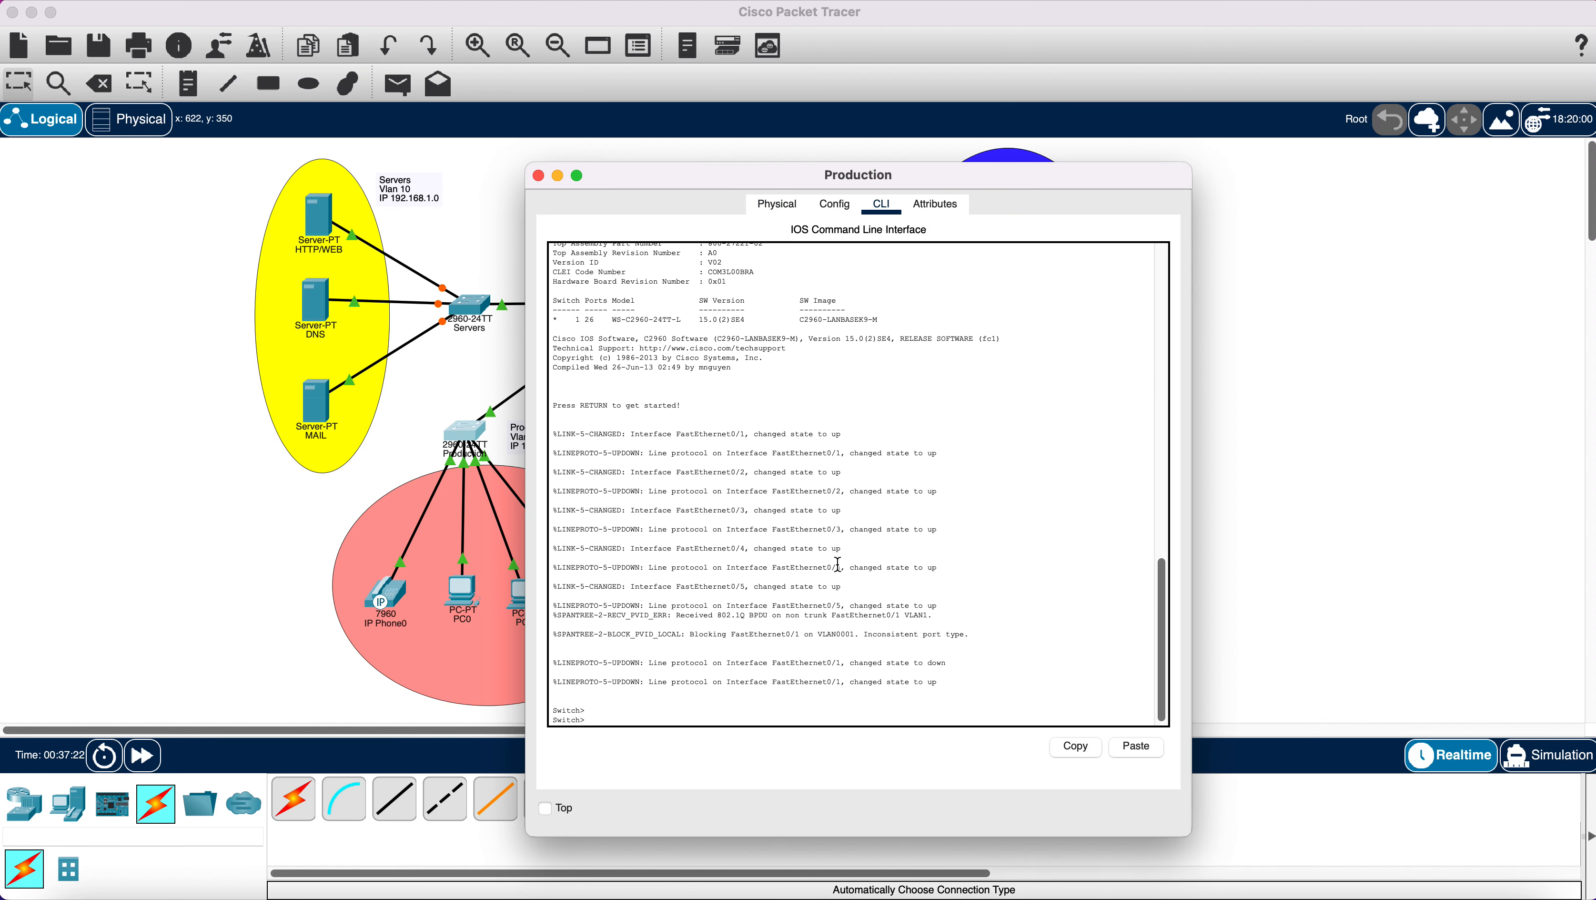
text(en)
key(Return)
text(c)
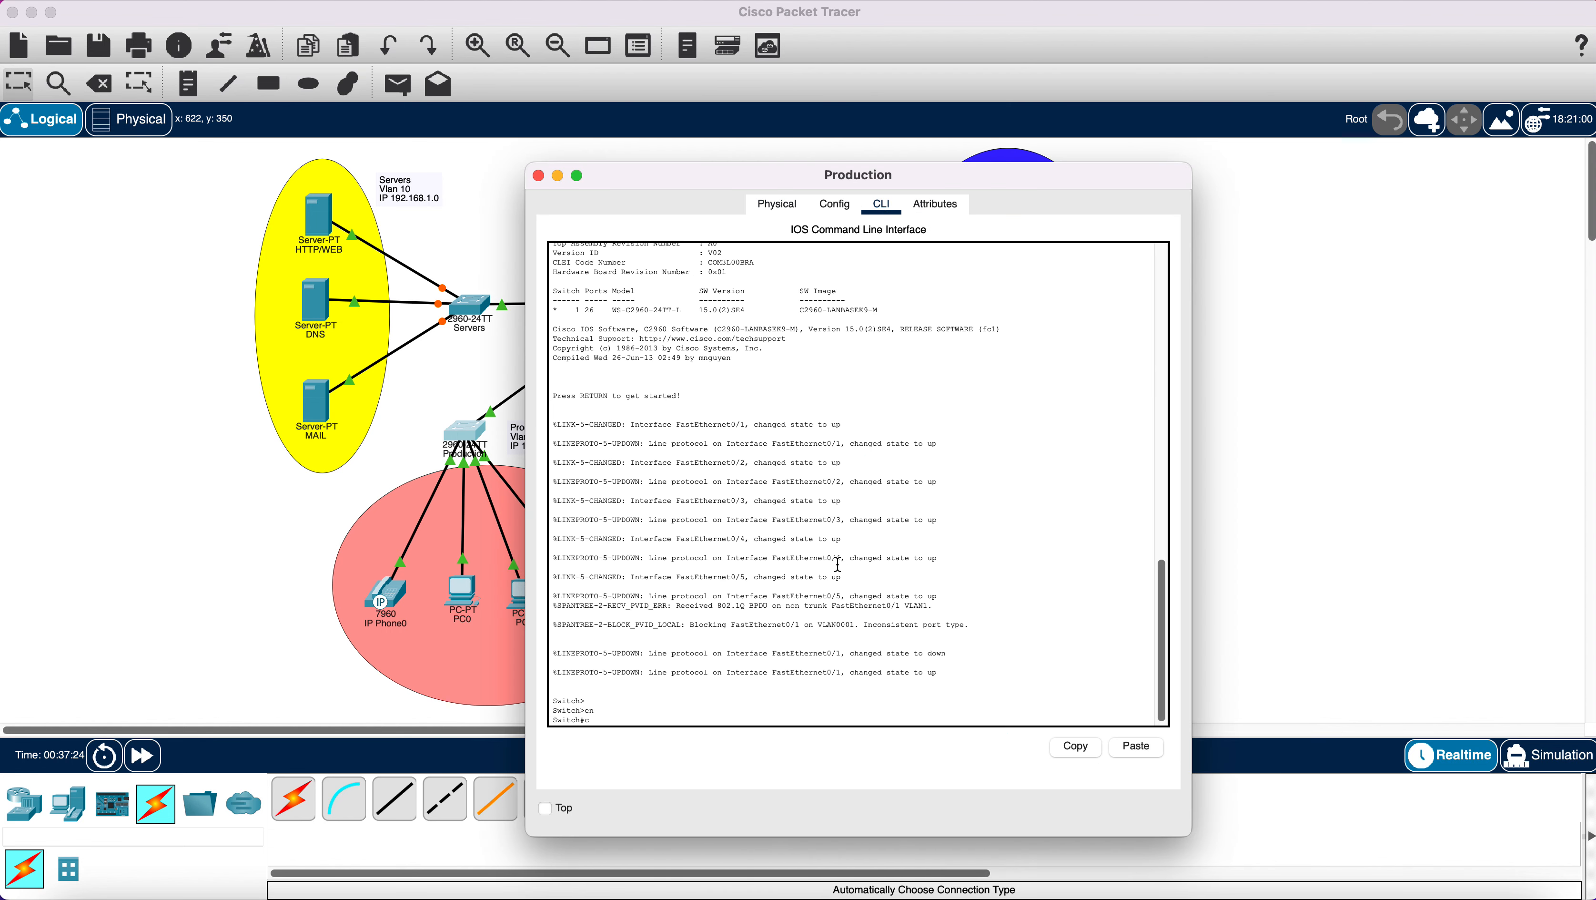
text(onfig t)
key(Return)
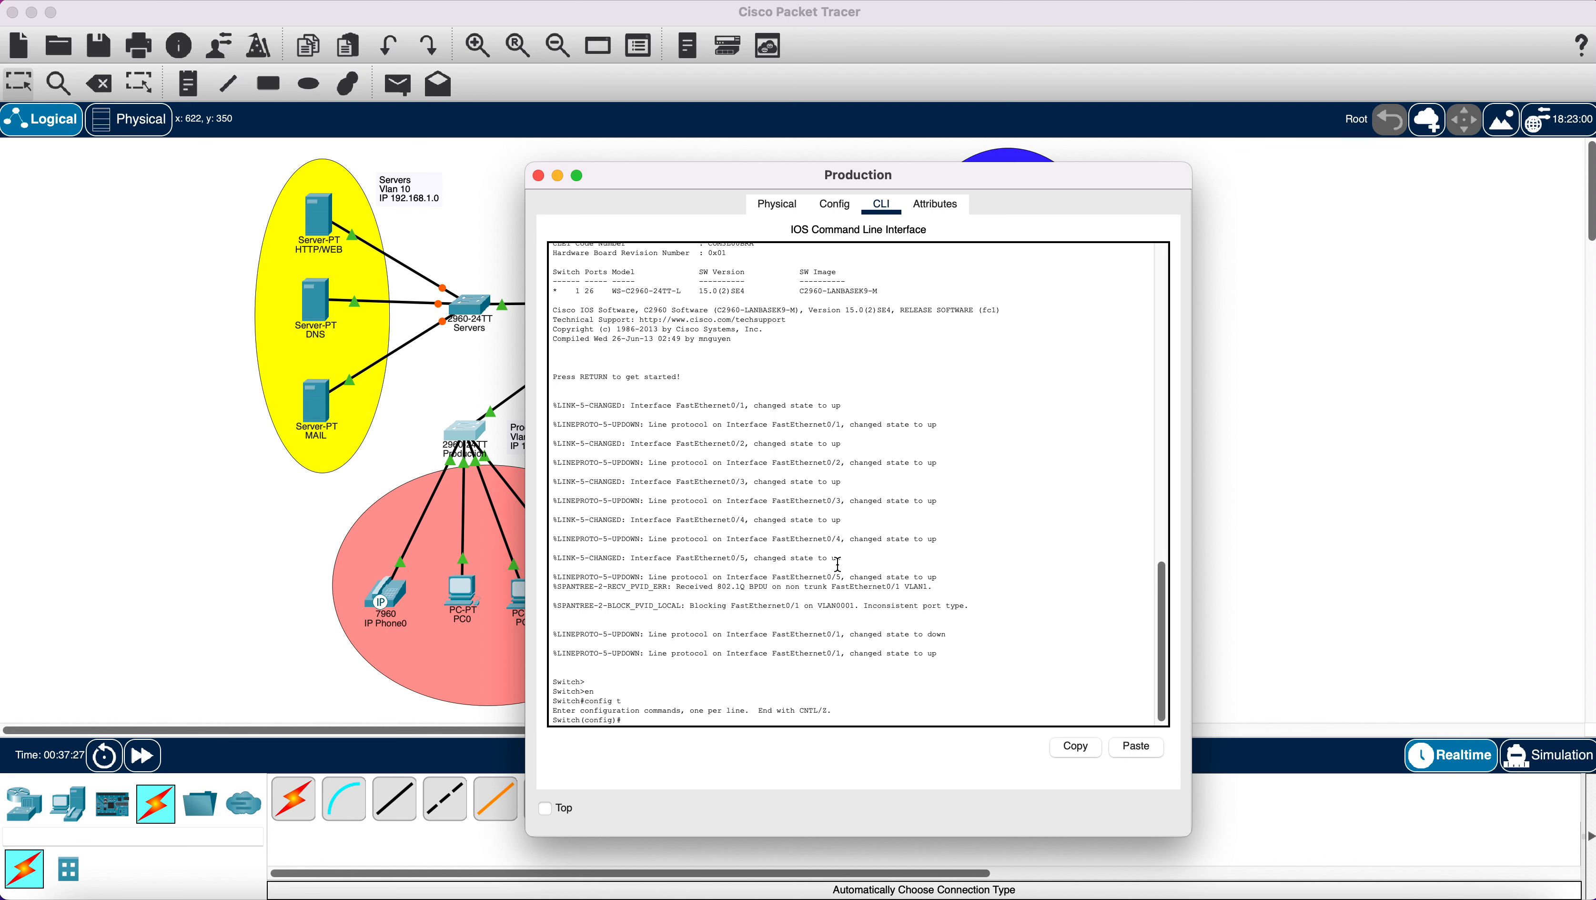
Create VLAN 20 named 'Production'.
drag(724, 176, 905, 174)
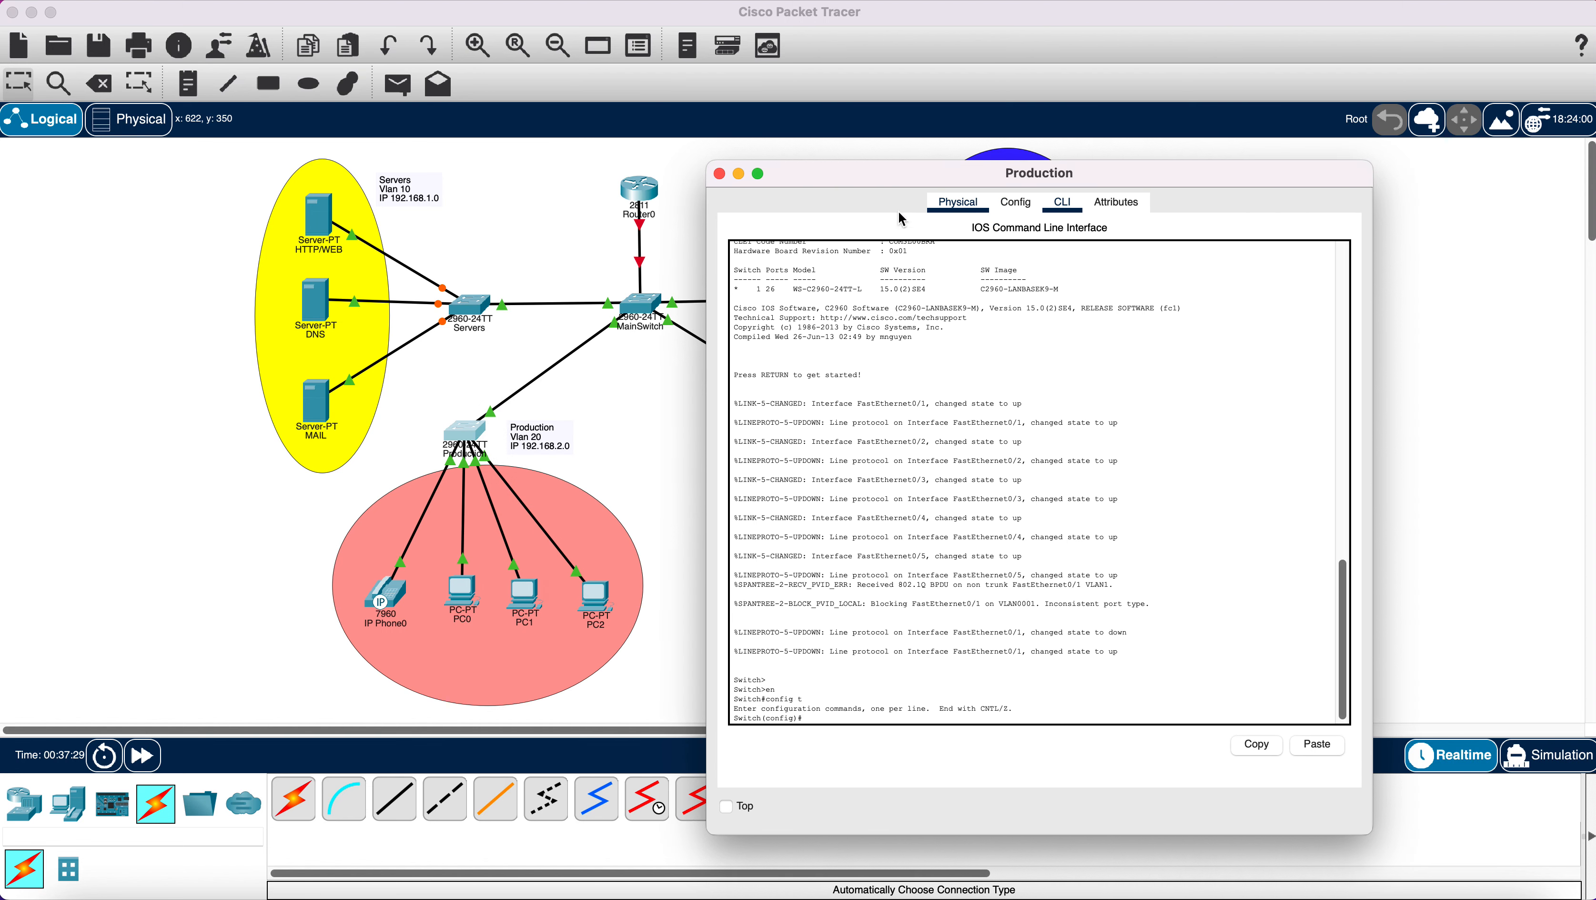
text(vlan 20)
key(Return)
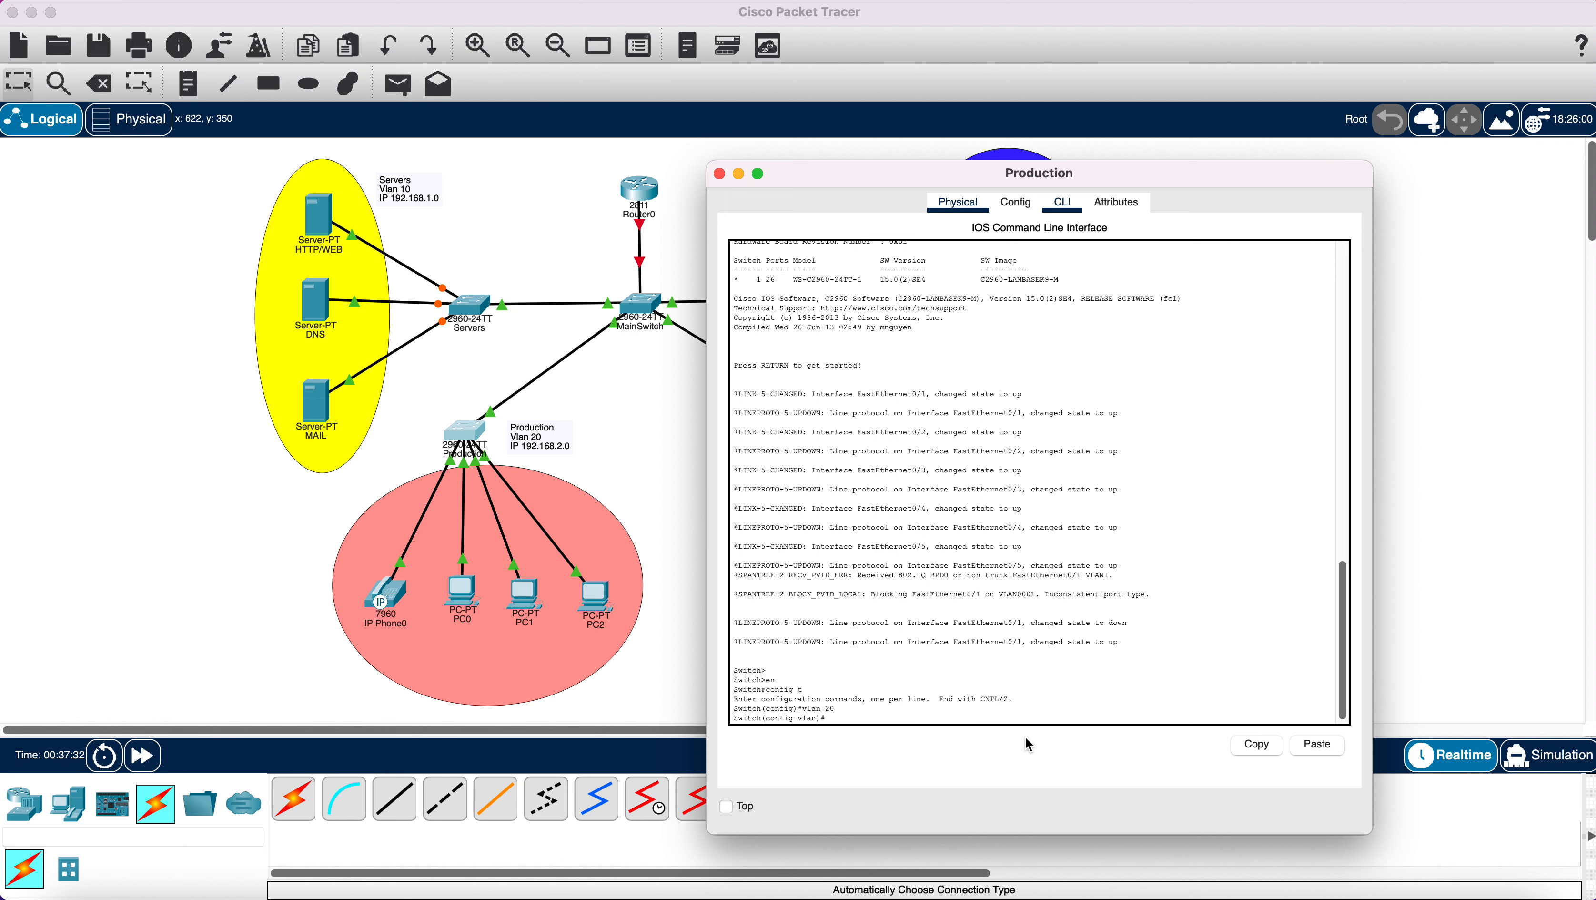
text(name Production)
key(Return)
text(e)
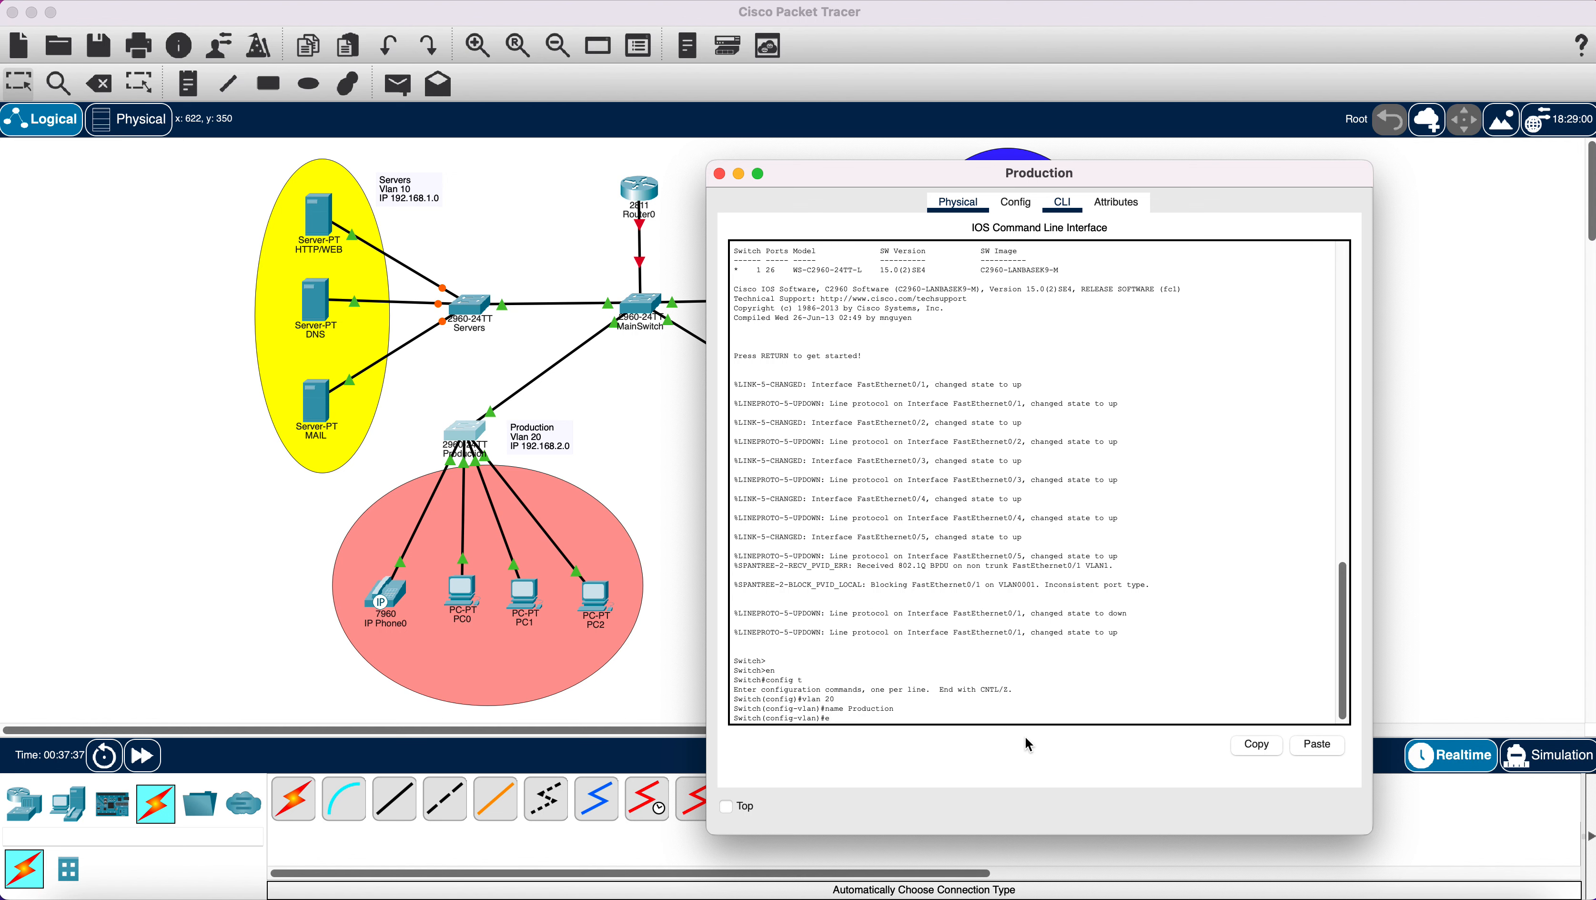
text(x)
key(Return)
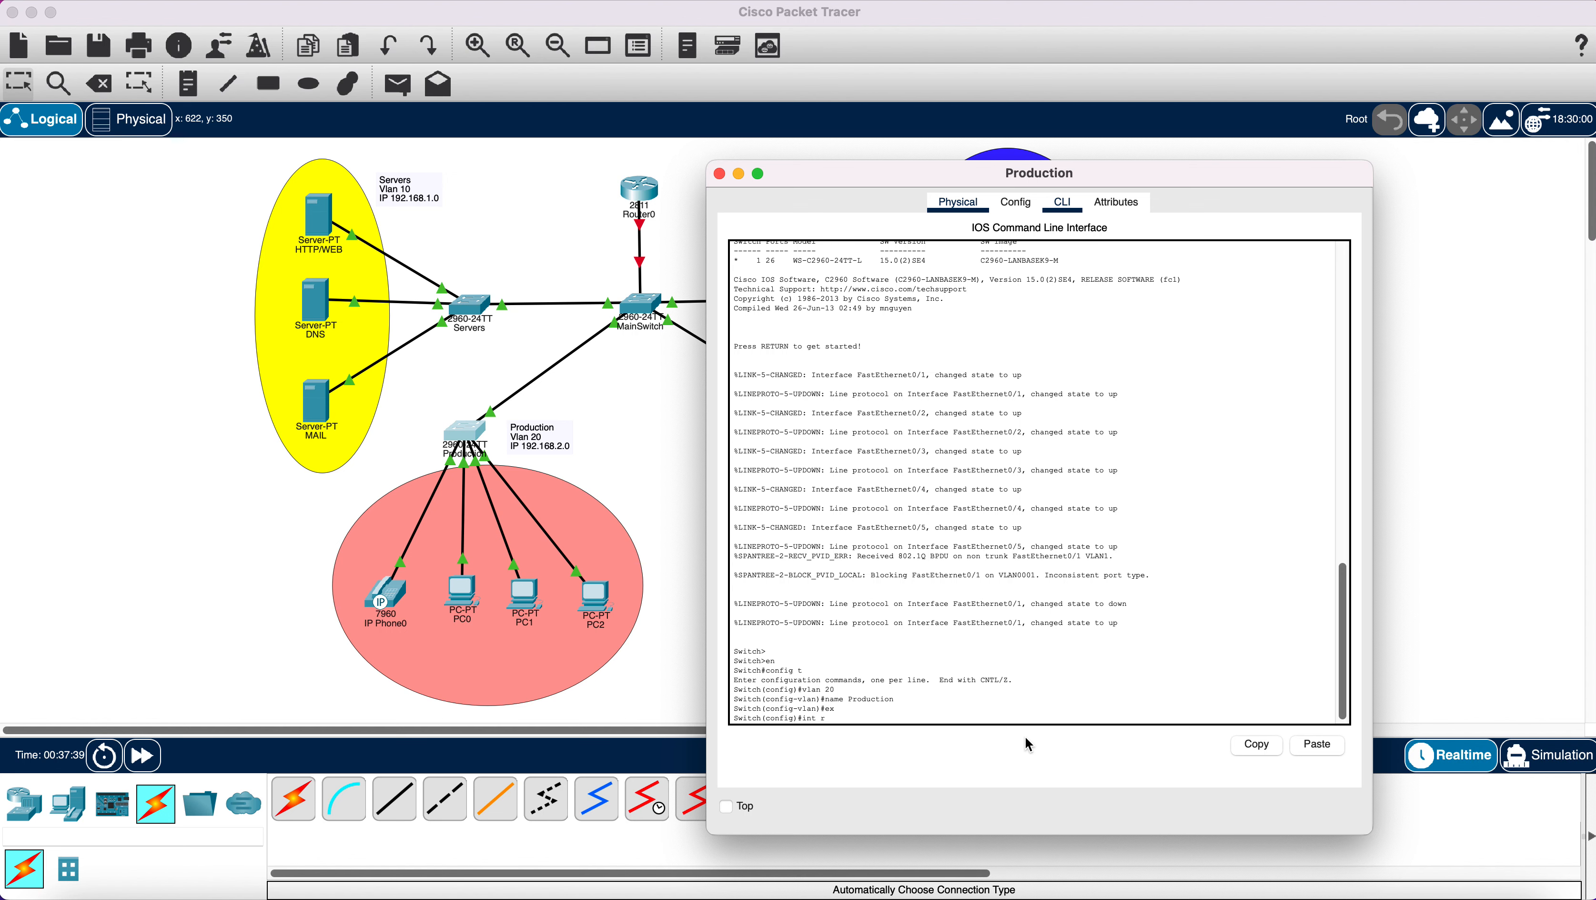
Make ports Fa0/2-5 access ports in VLAN 20, then close the switch window.
text(int range)
key(super+w)
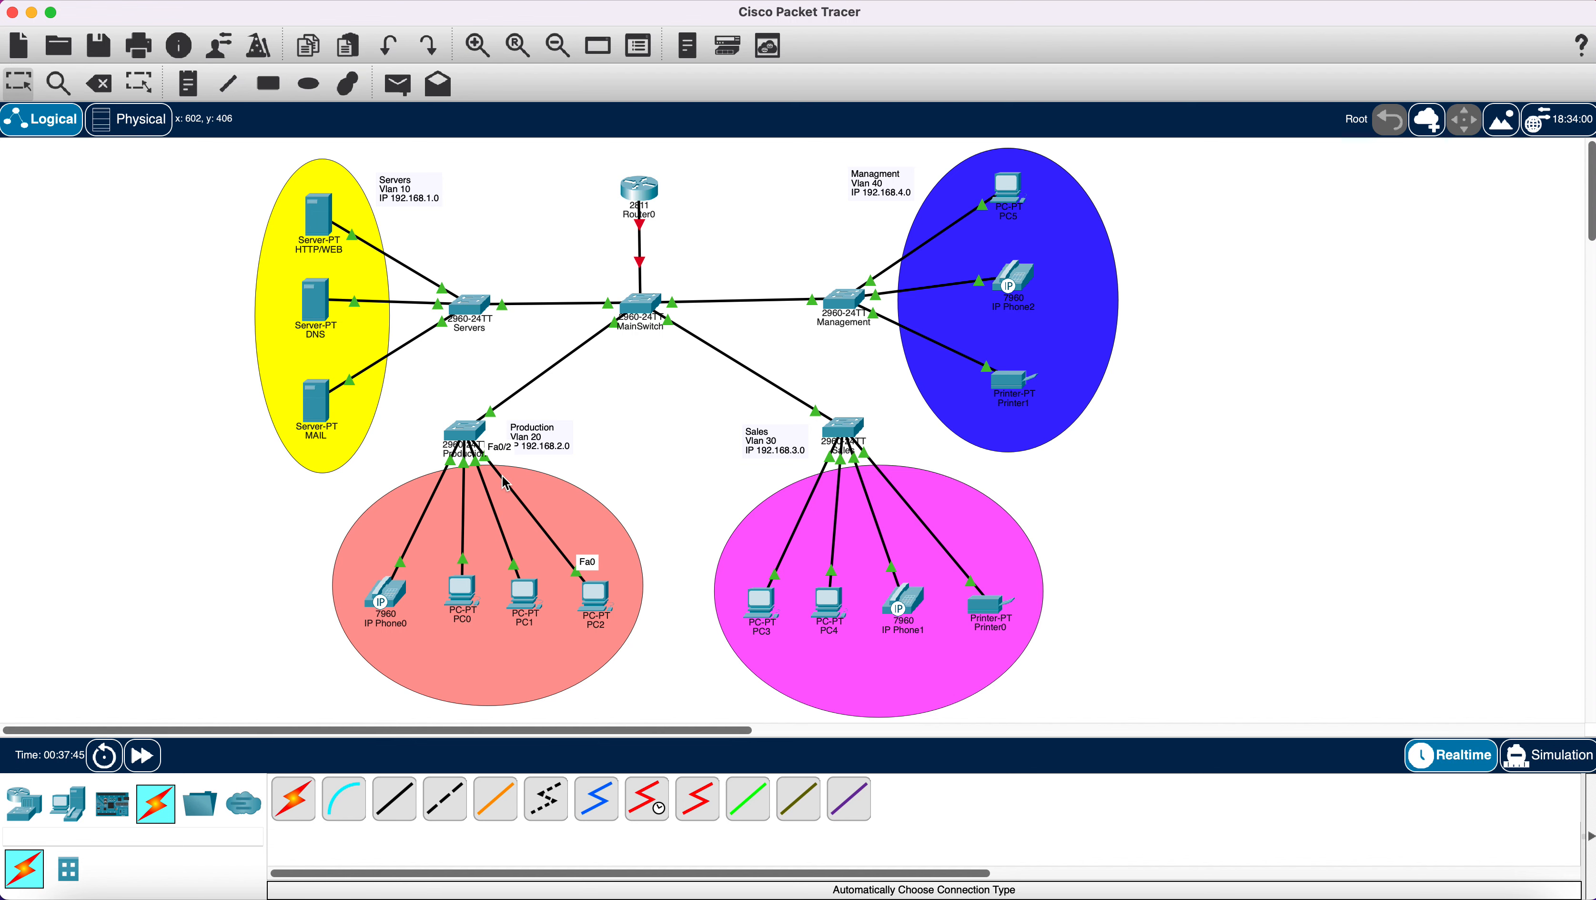
click(464, 439)
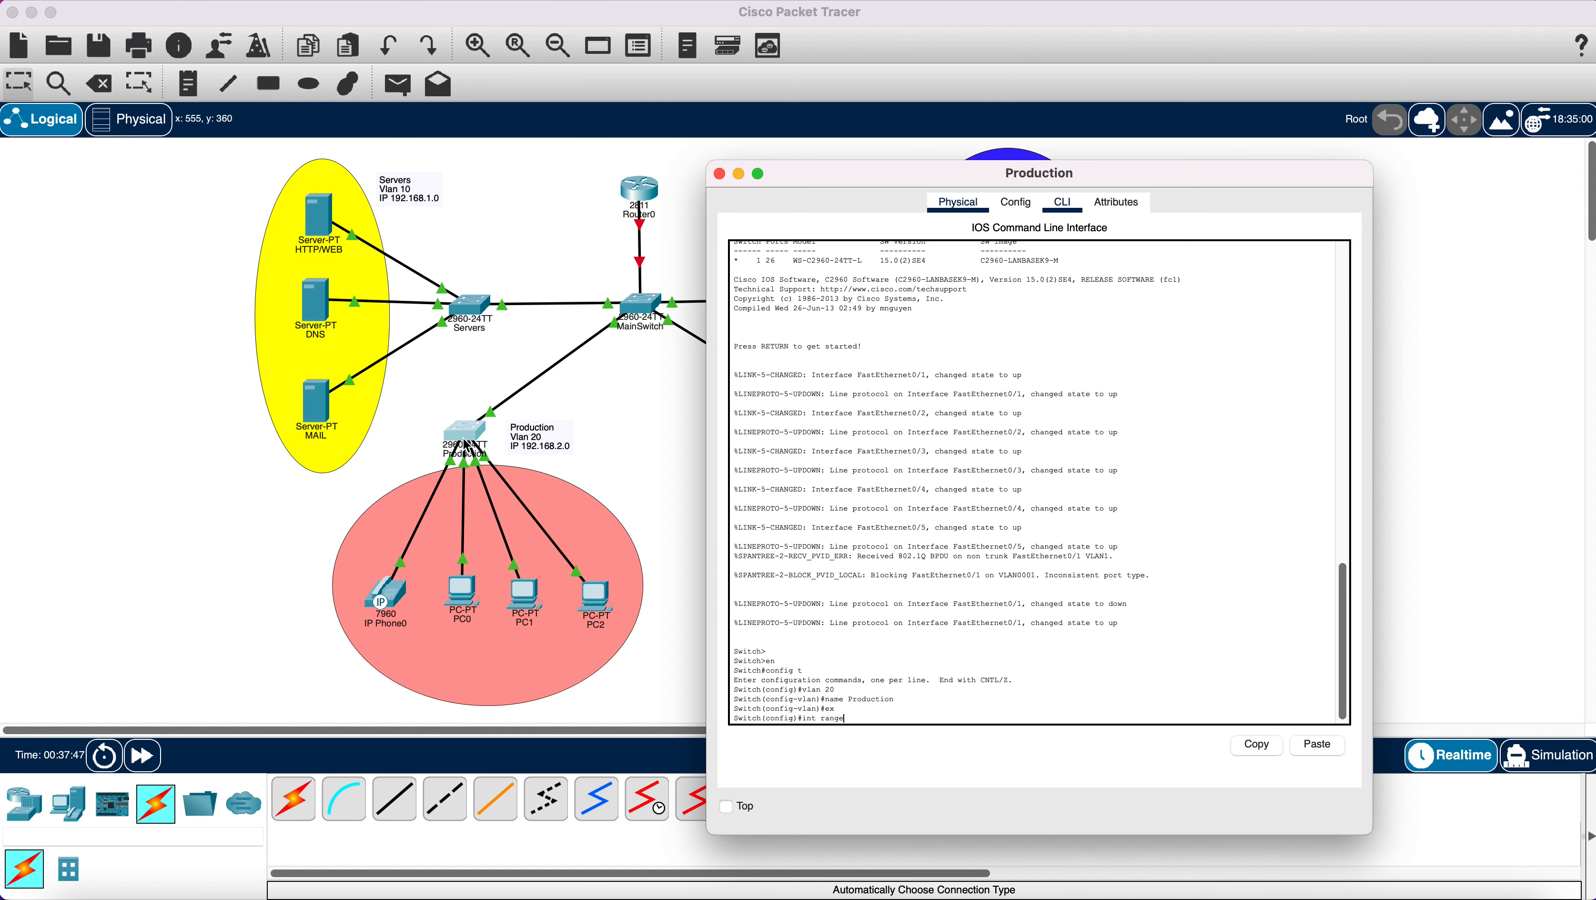
text(fa0/2-5)
key(Return)
text(swi)
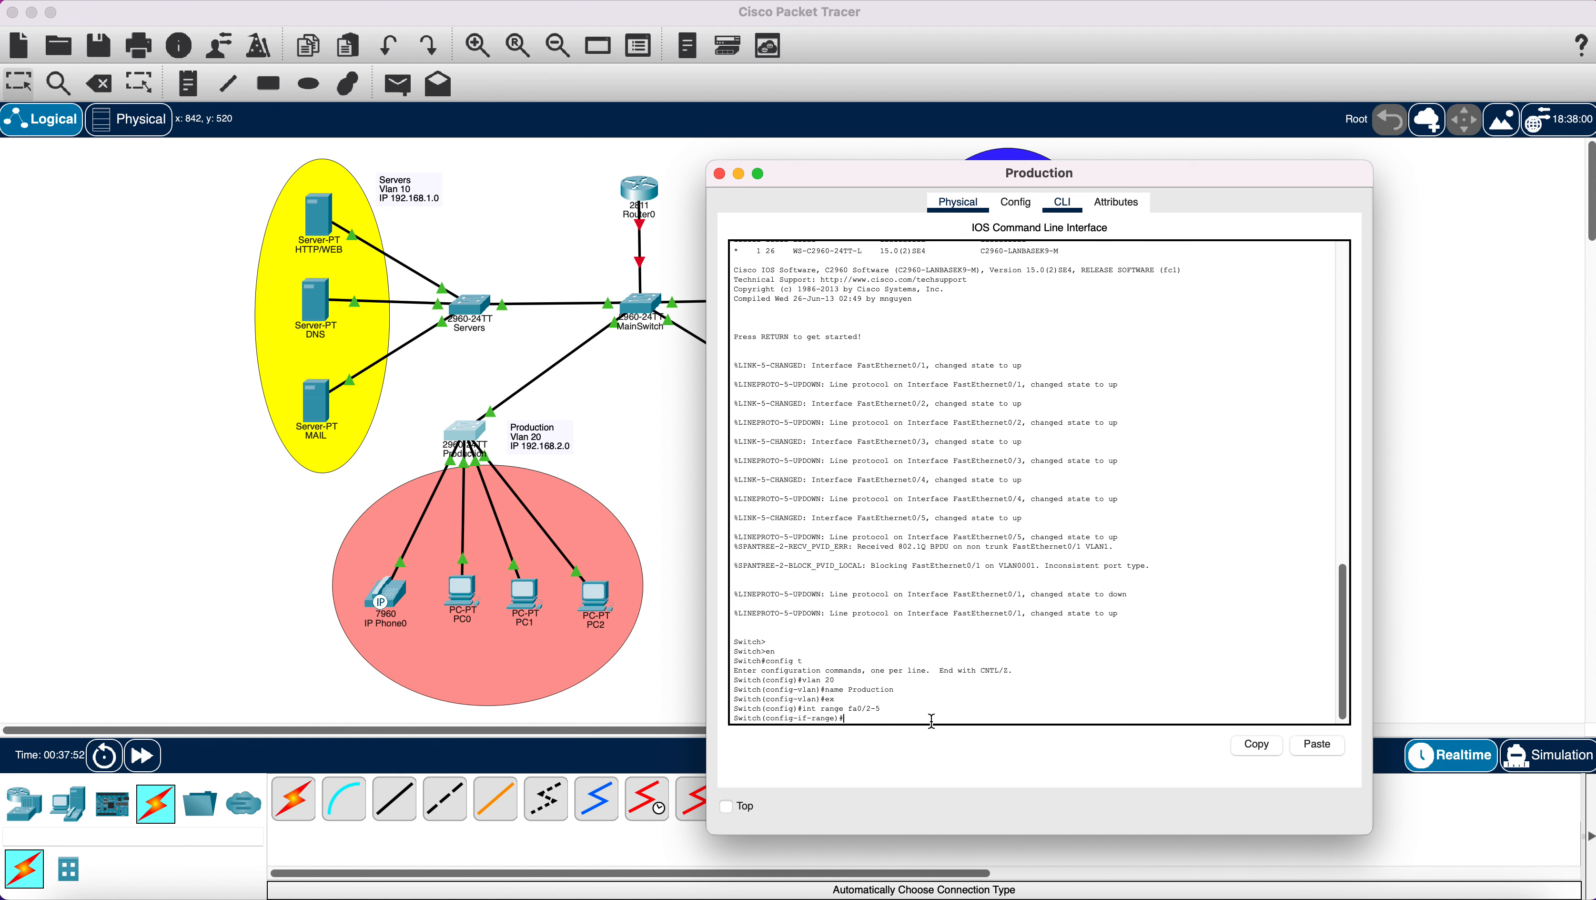
text(tchport mode access)
key(Return)
text(switchp)
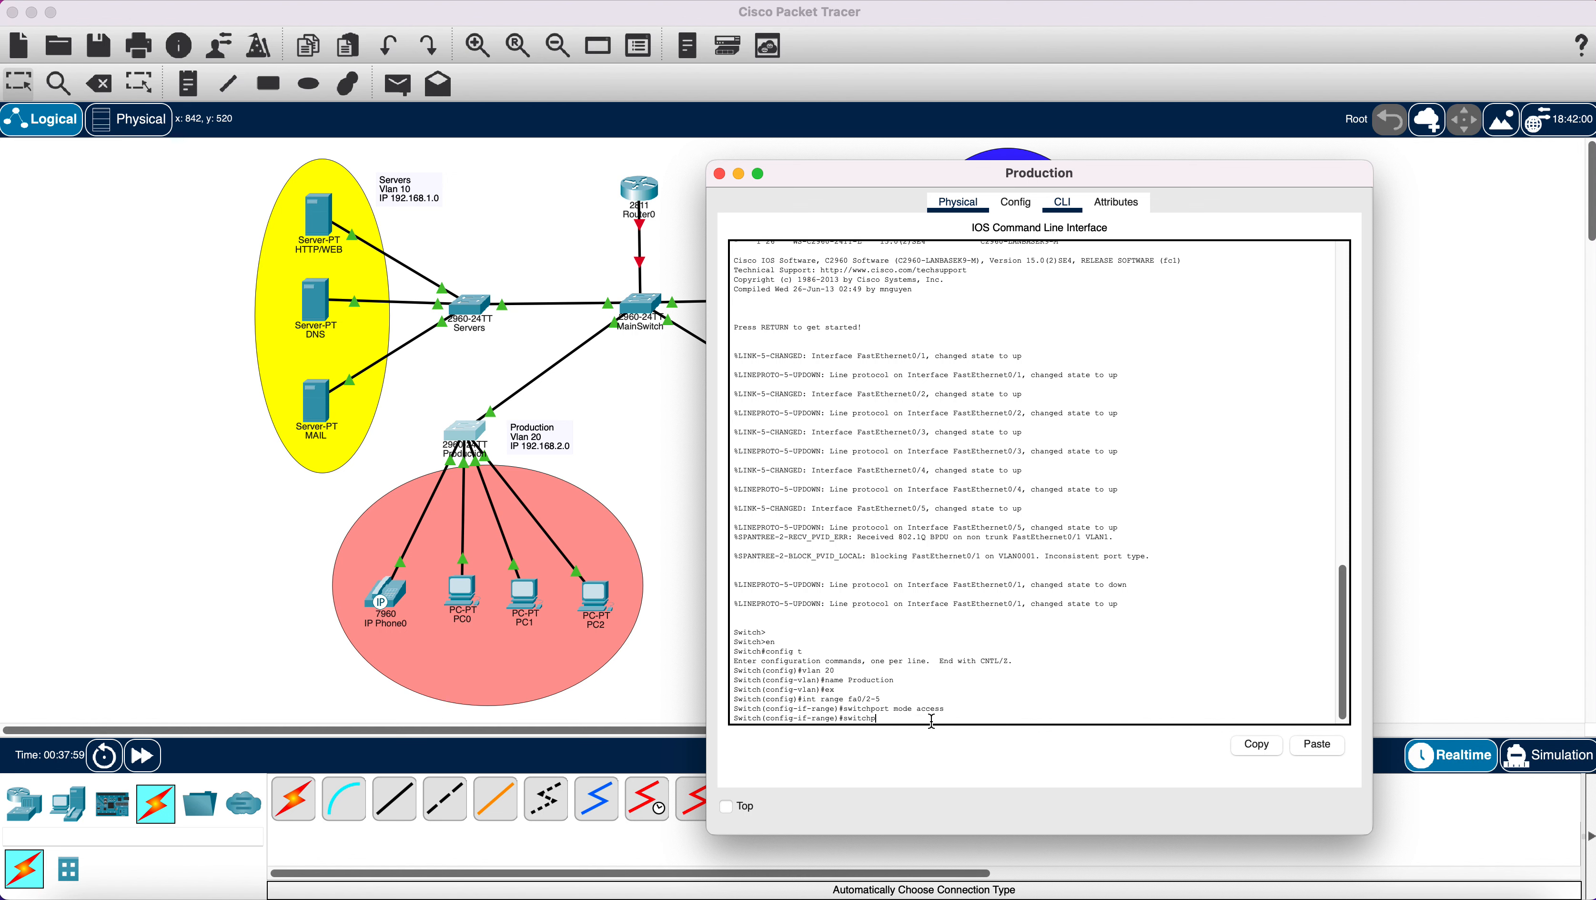
text(ort access vlan 20)
key(Return)
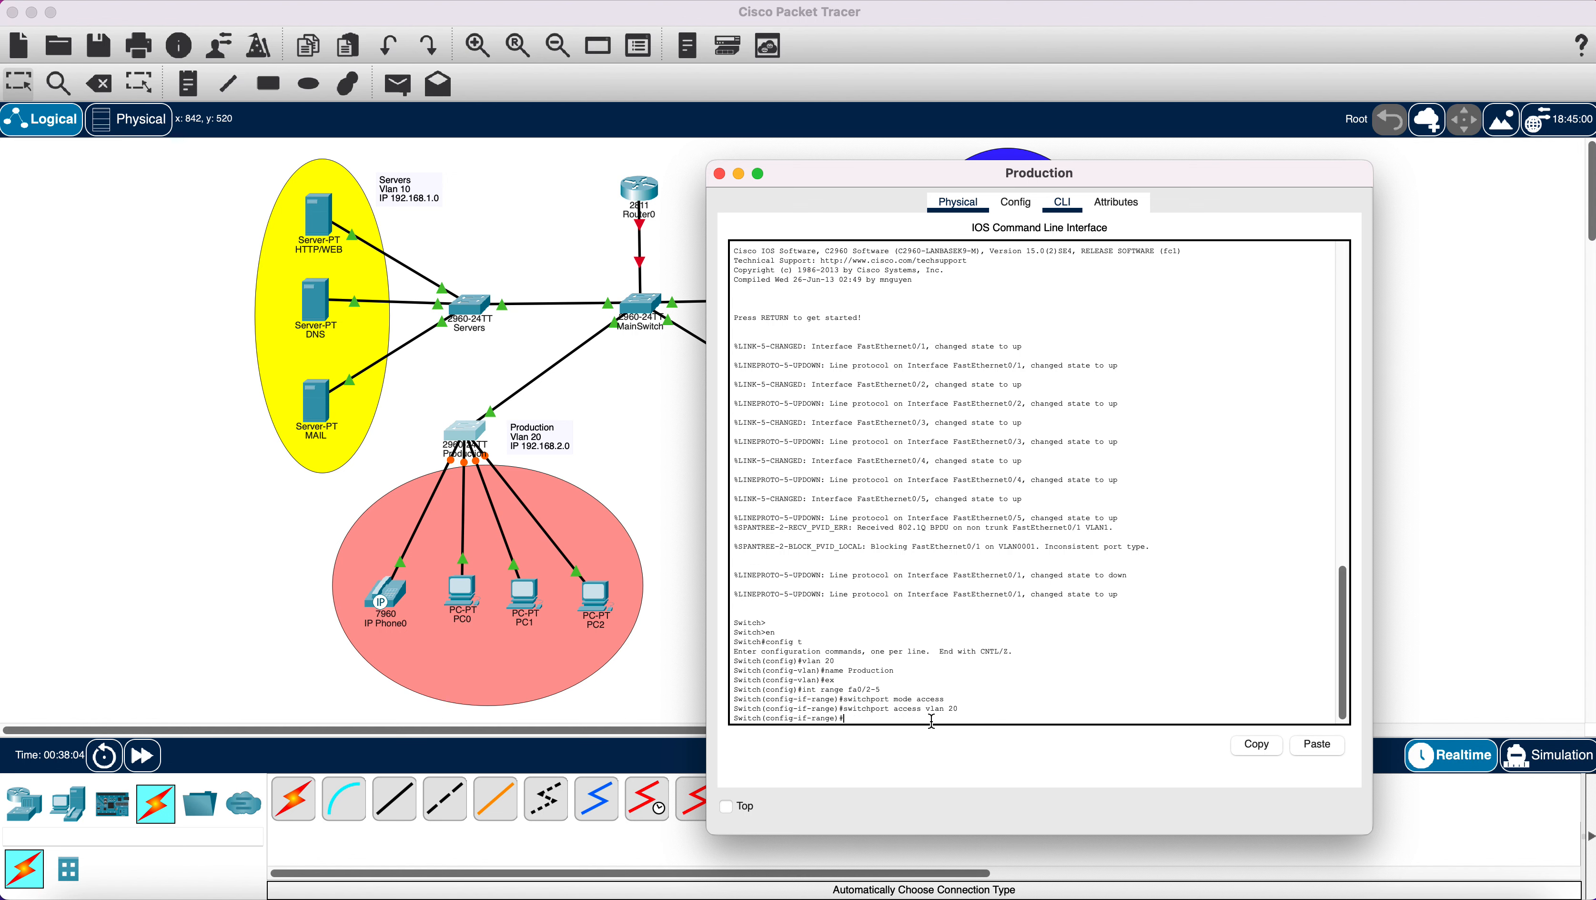
text(ex)
key(Return)
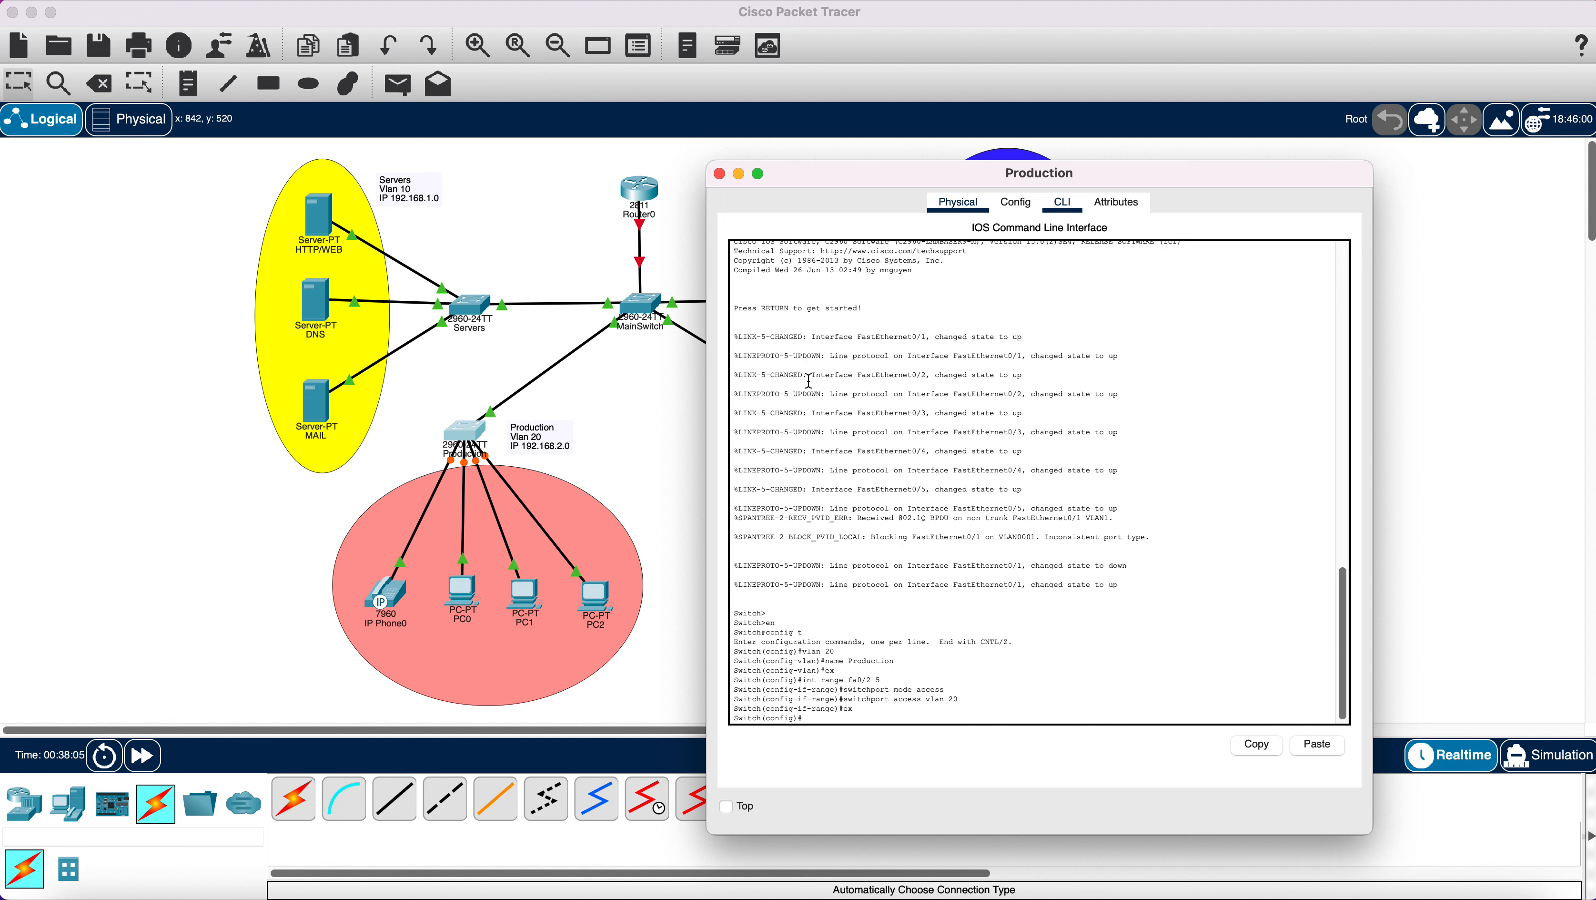
click(720, 174)
Open the Sales switch CLI and enter global configuration mode.
click(841, 434)
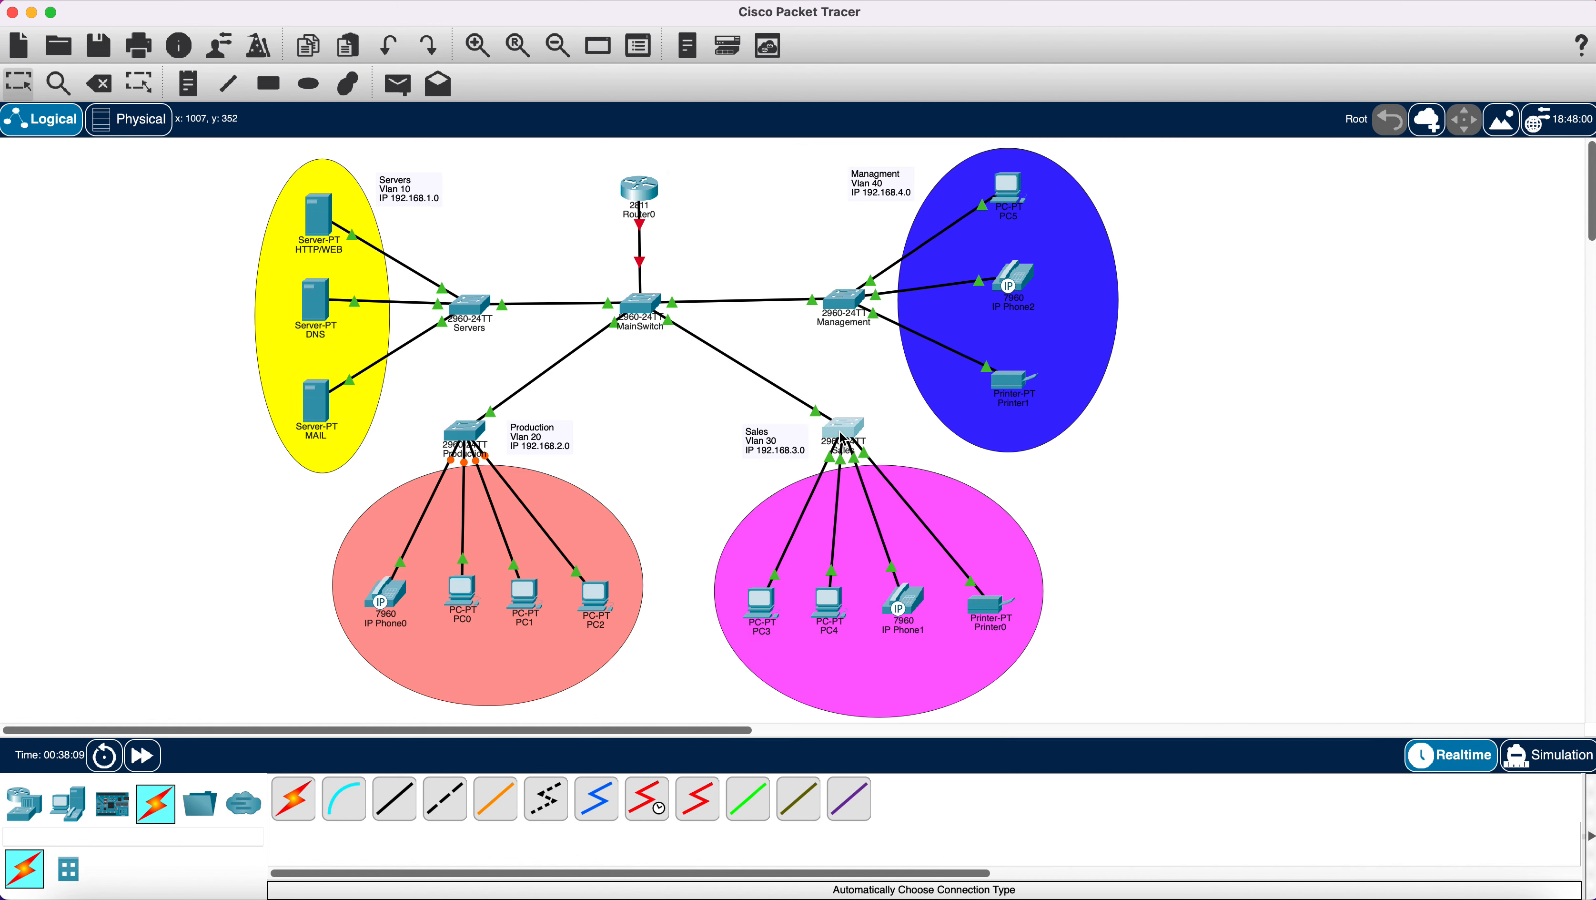
drag(1009, 191, 551, 175)
click(426, 197)
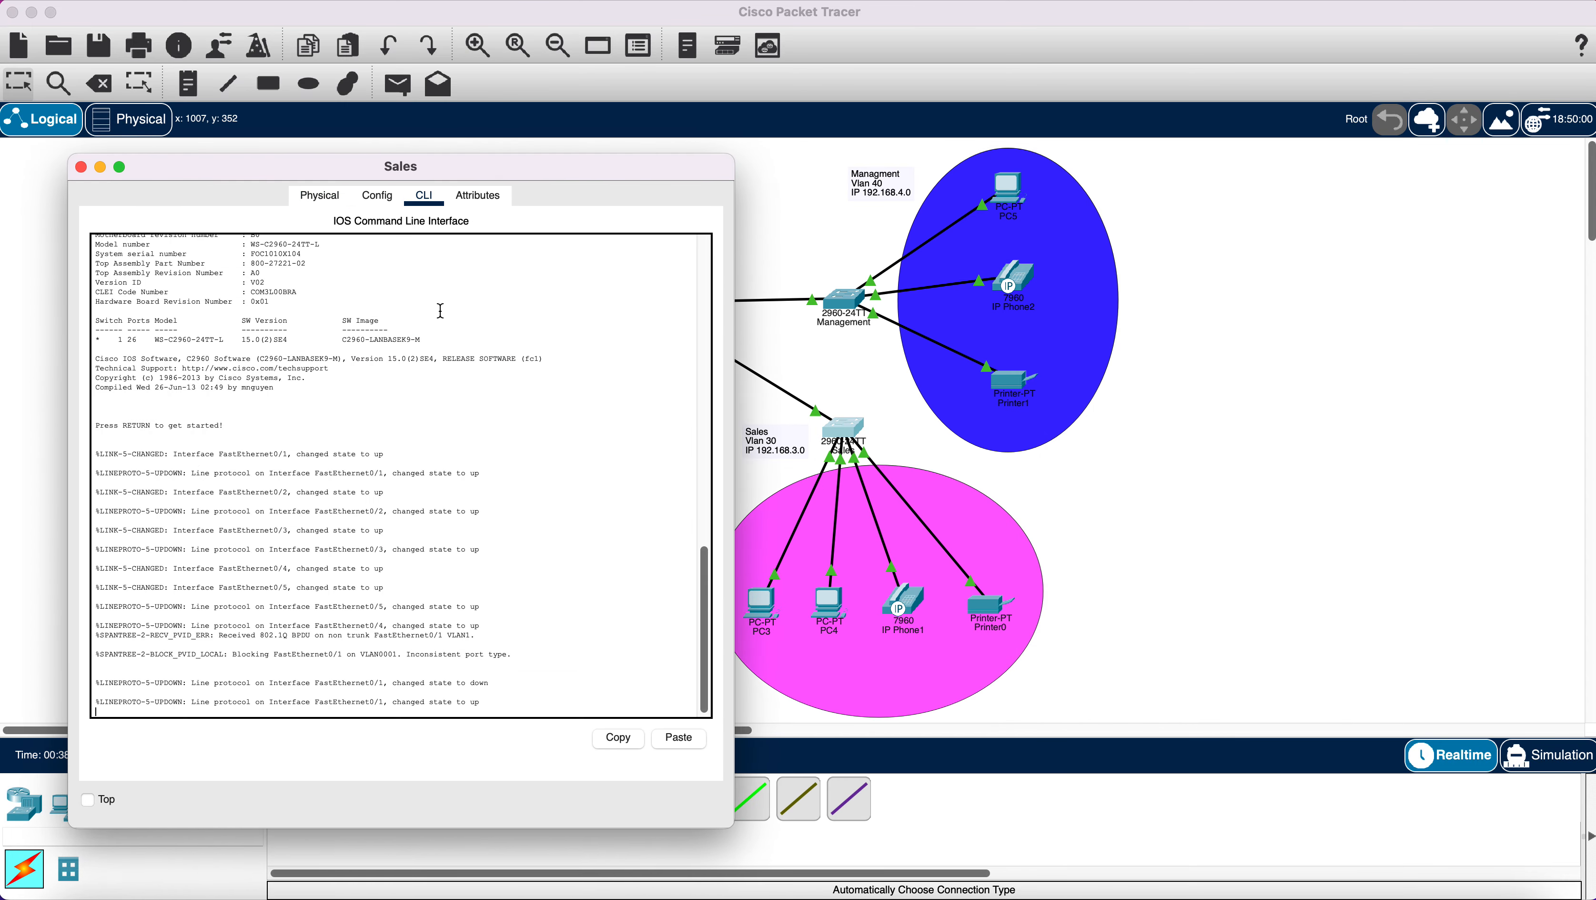
text(e)
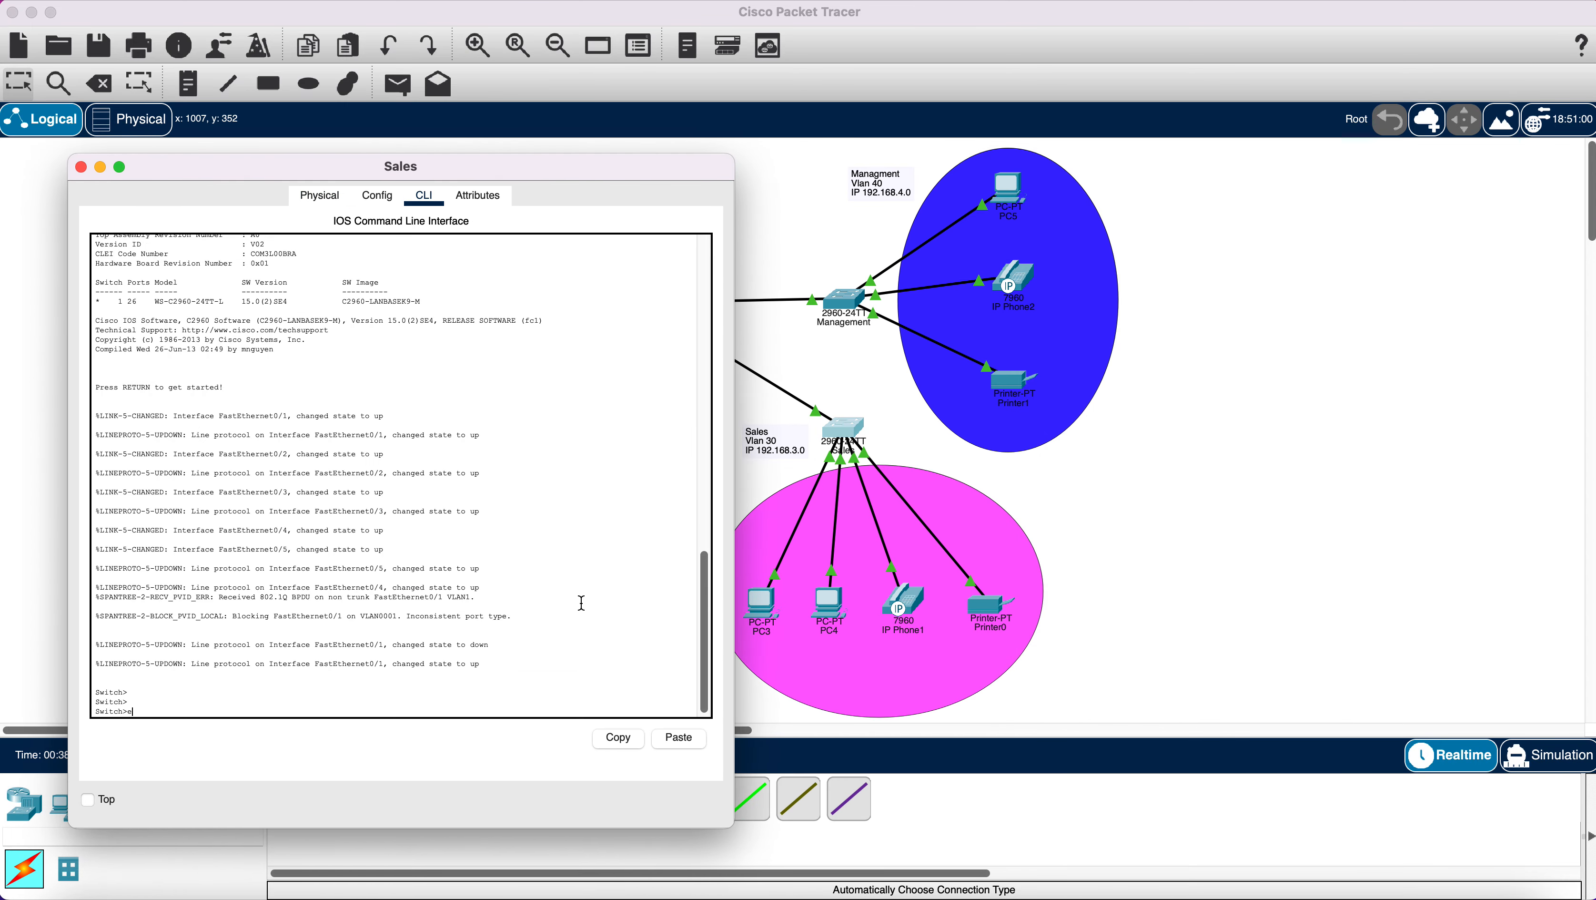
text(n)
key(Return)
text(conf)
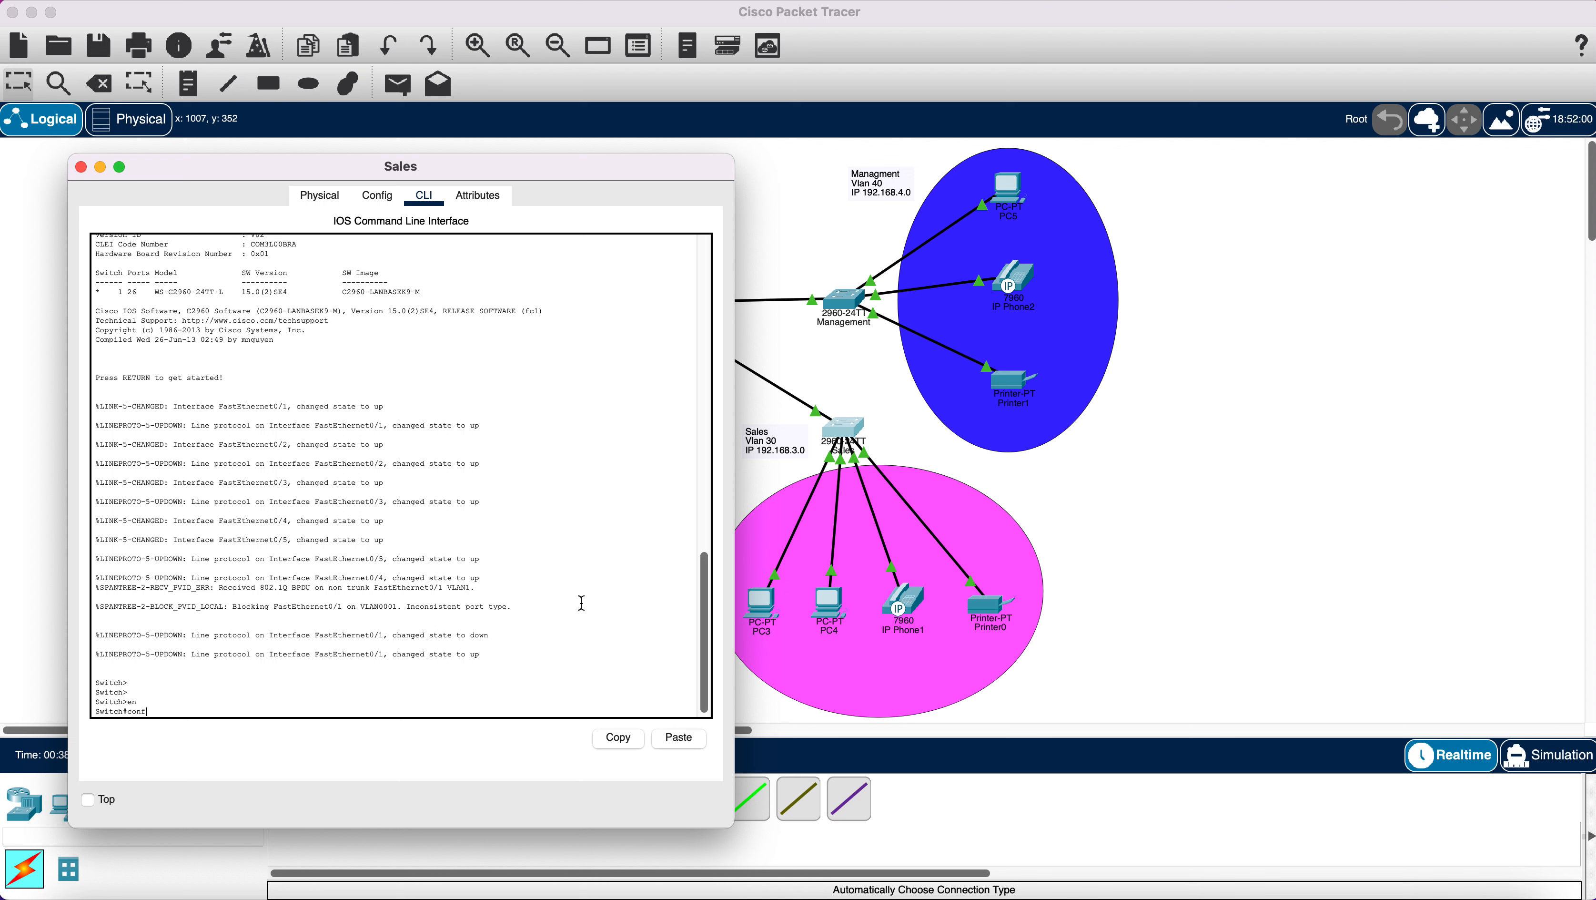
text(ig t)
key(Return)
key(Return)
key(Return)
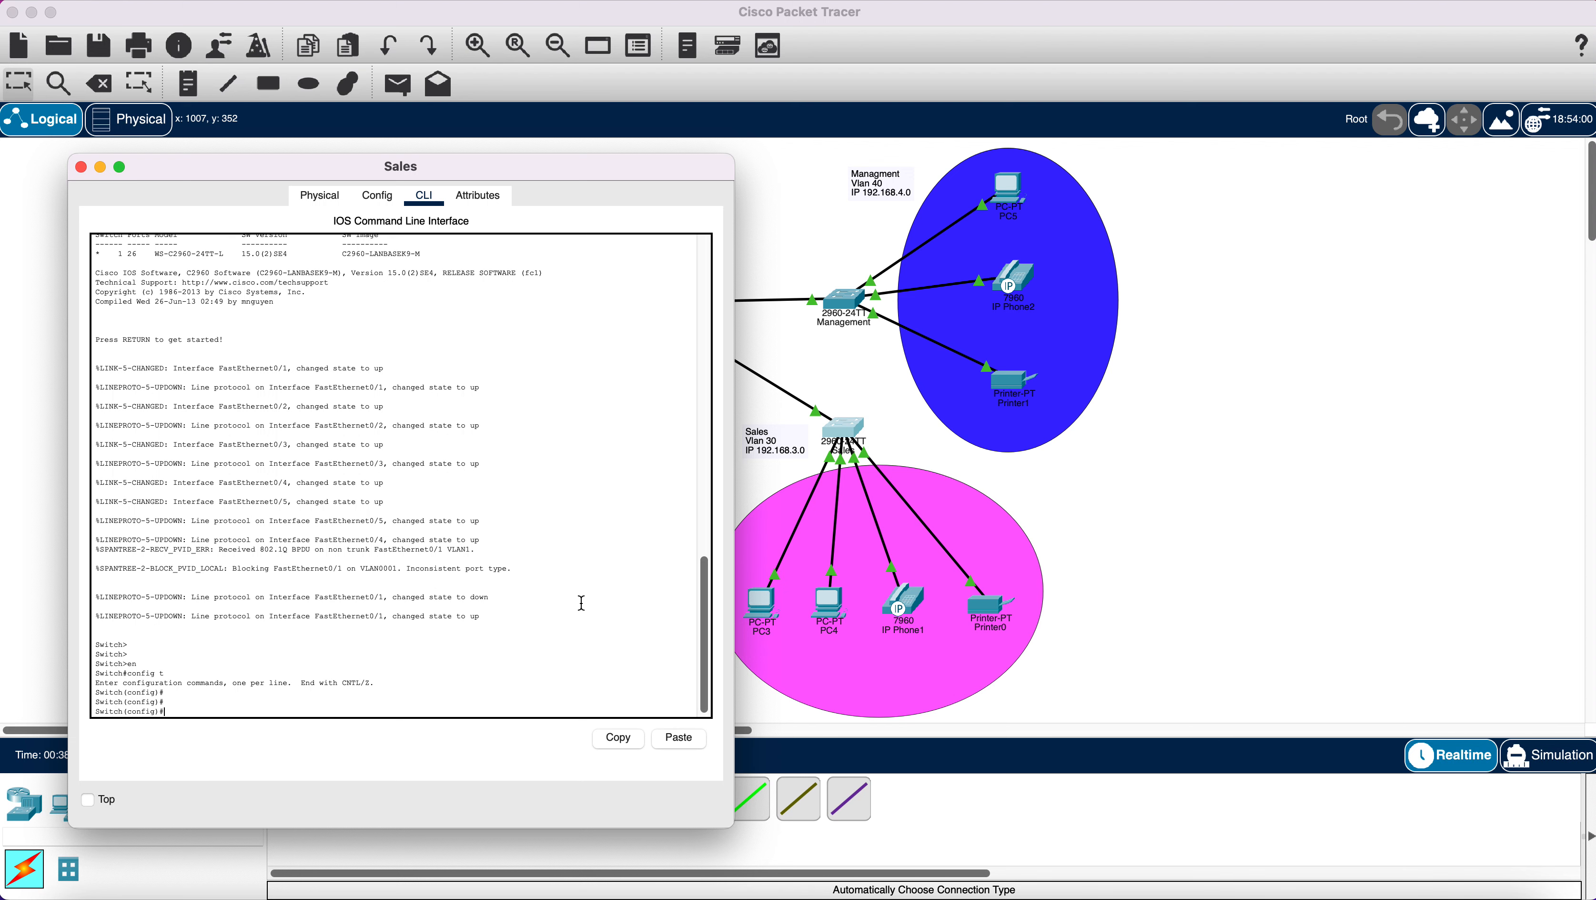
Create VLAN 30 named 'Sales'.
text(vlan 30)
key(Return)
text(name)
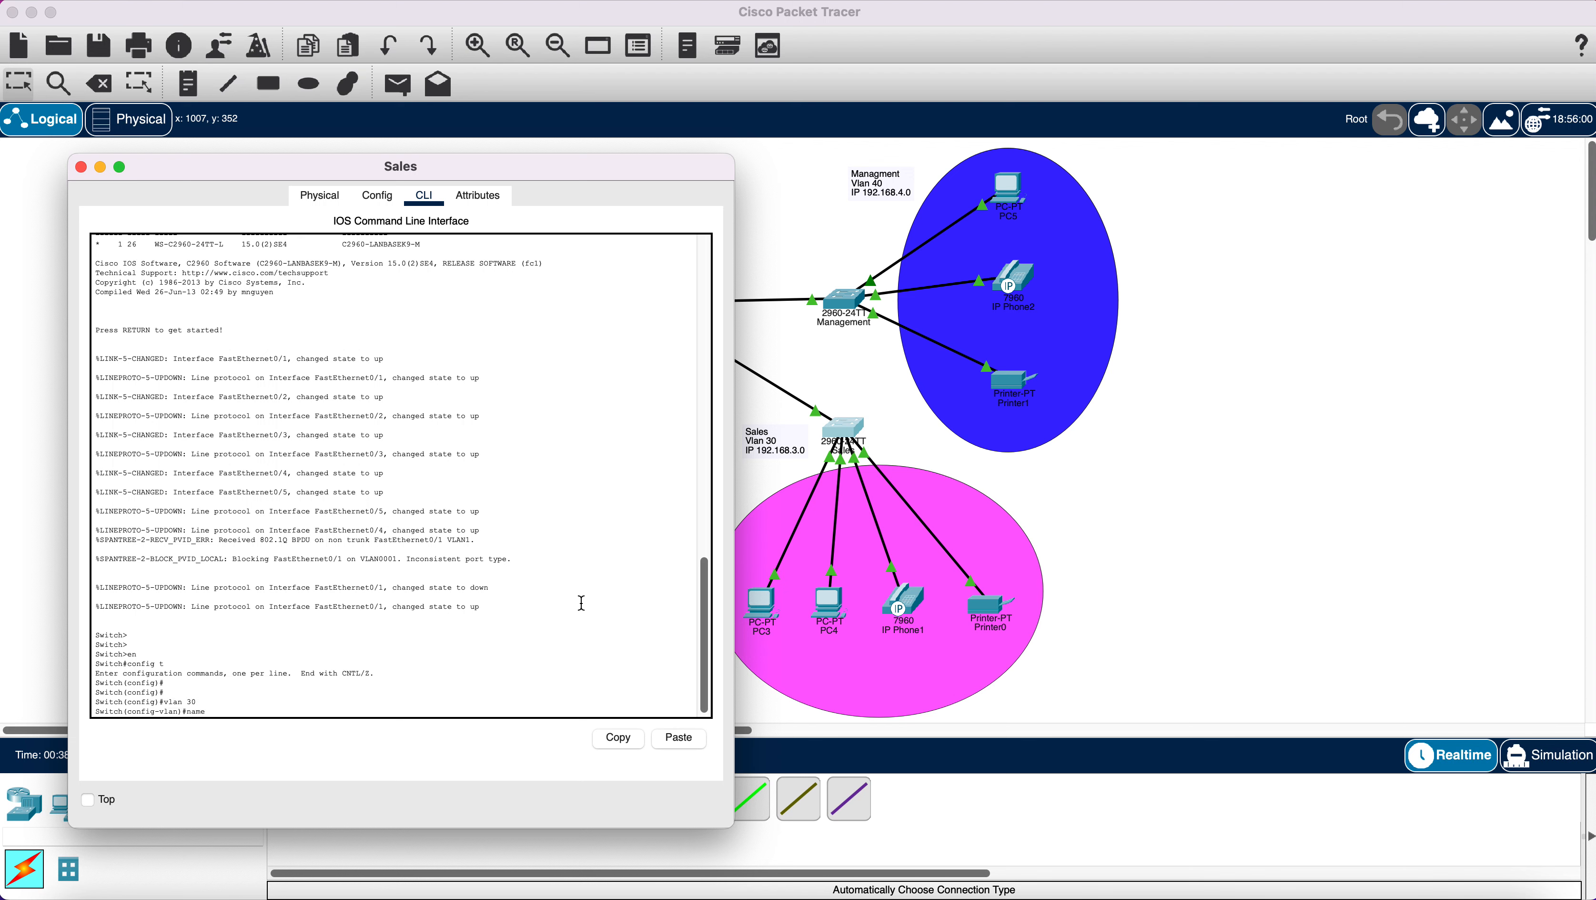
text( Sales)
key(Return)
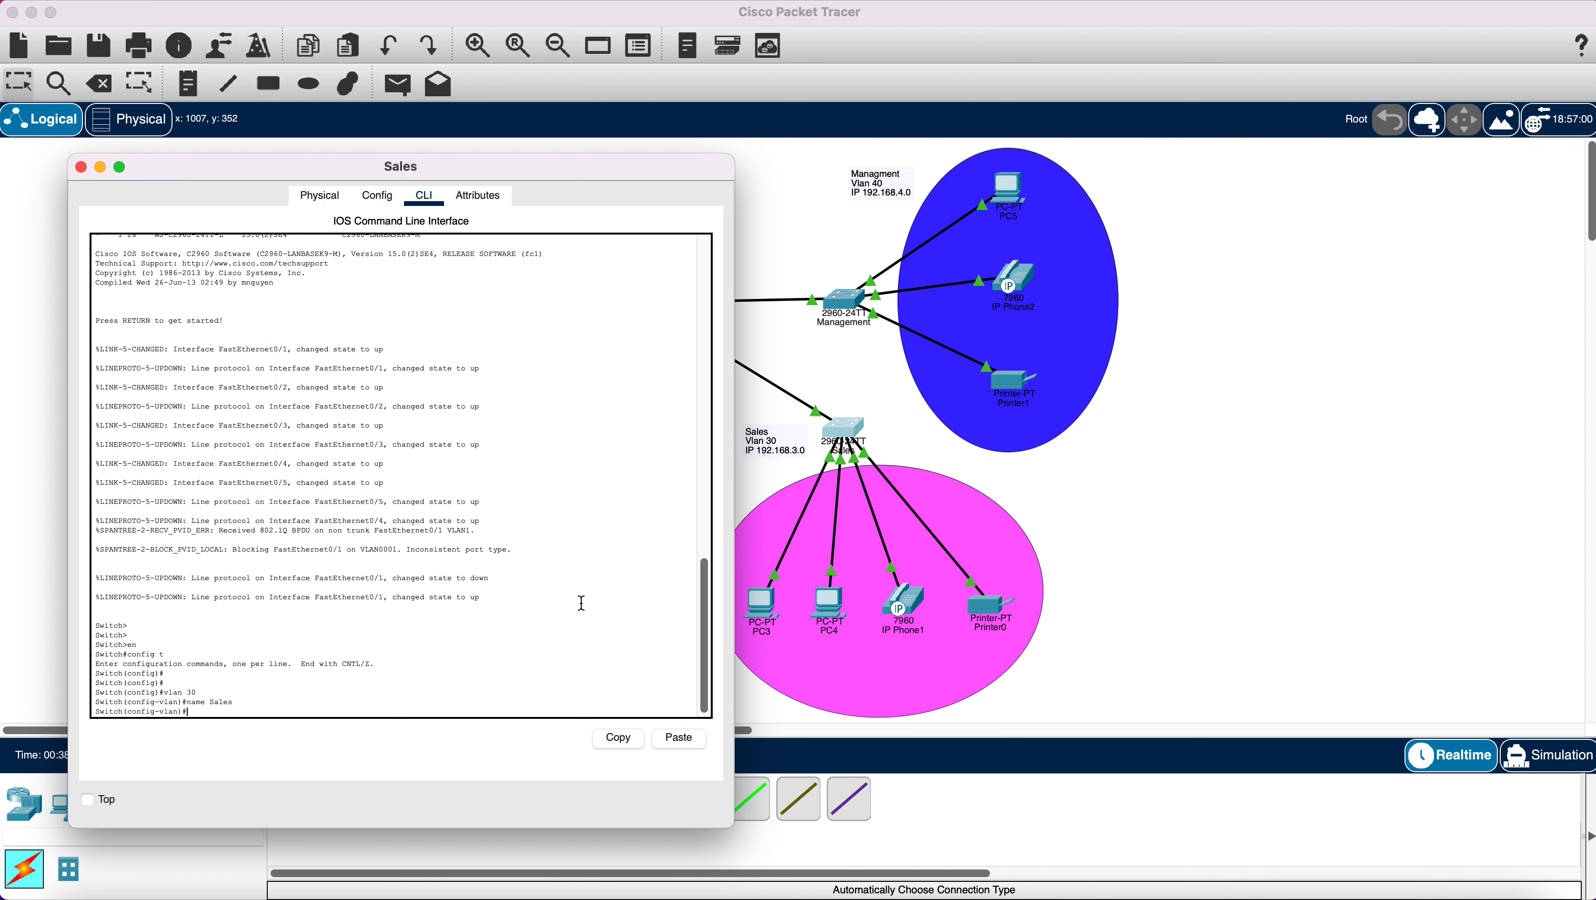
text(ex)
key(Return)
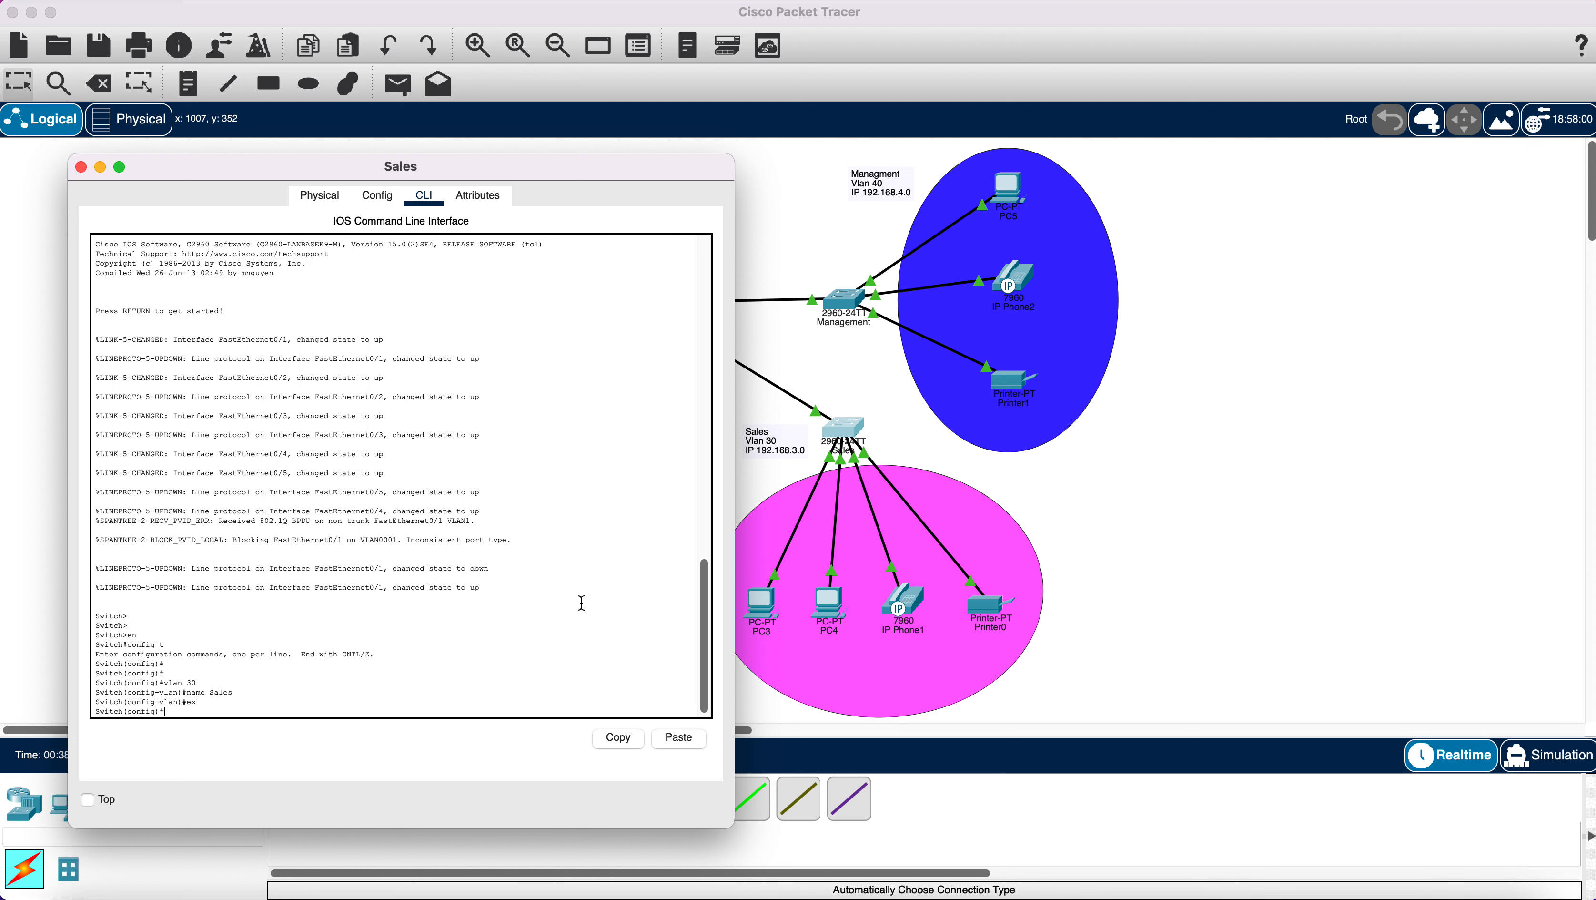
Make ports Fa0/2-5 access ports in VLAN 30, then close the switch window.
text(int range fa0/2-5)
key(Return)
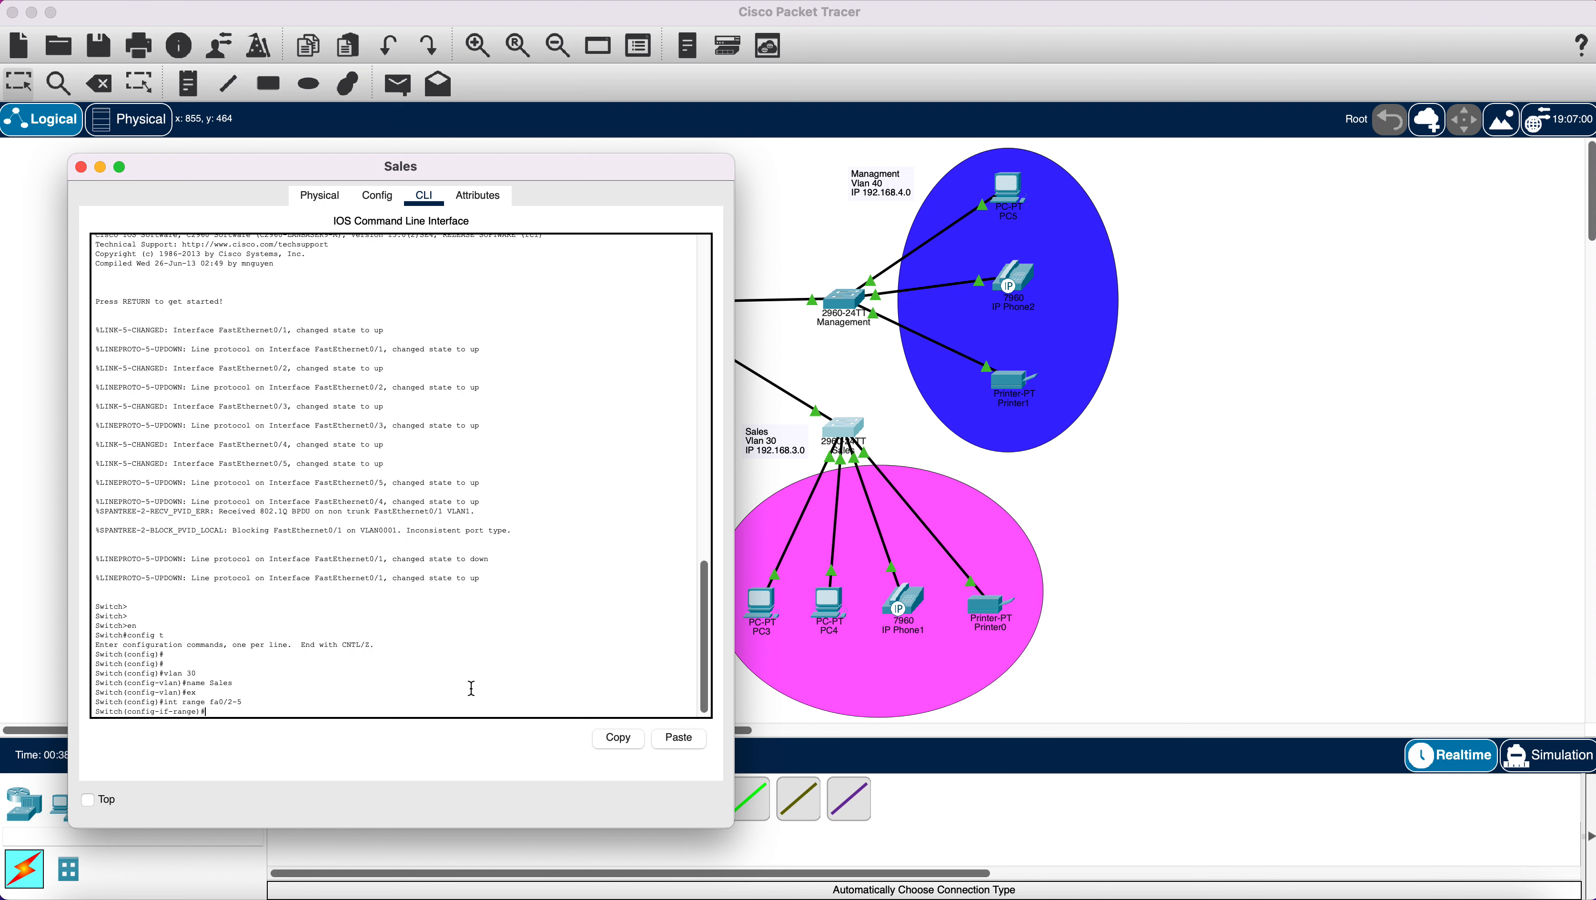
text(switchpoirt mode access)
key(Return)
text(sw)
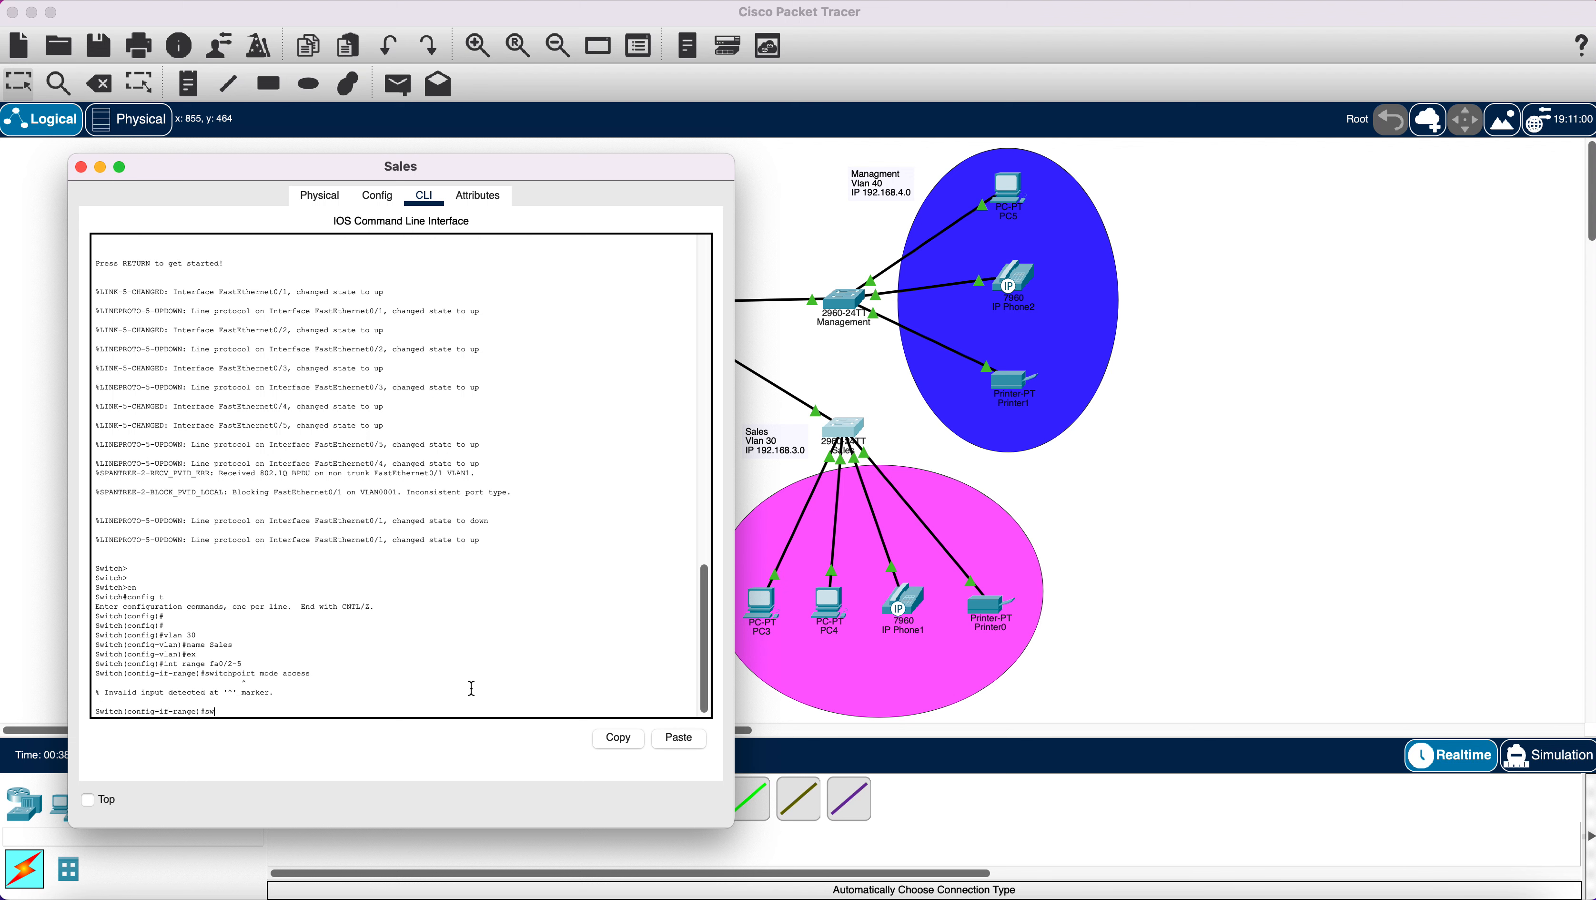
text(itchport )
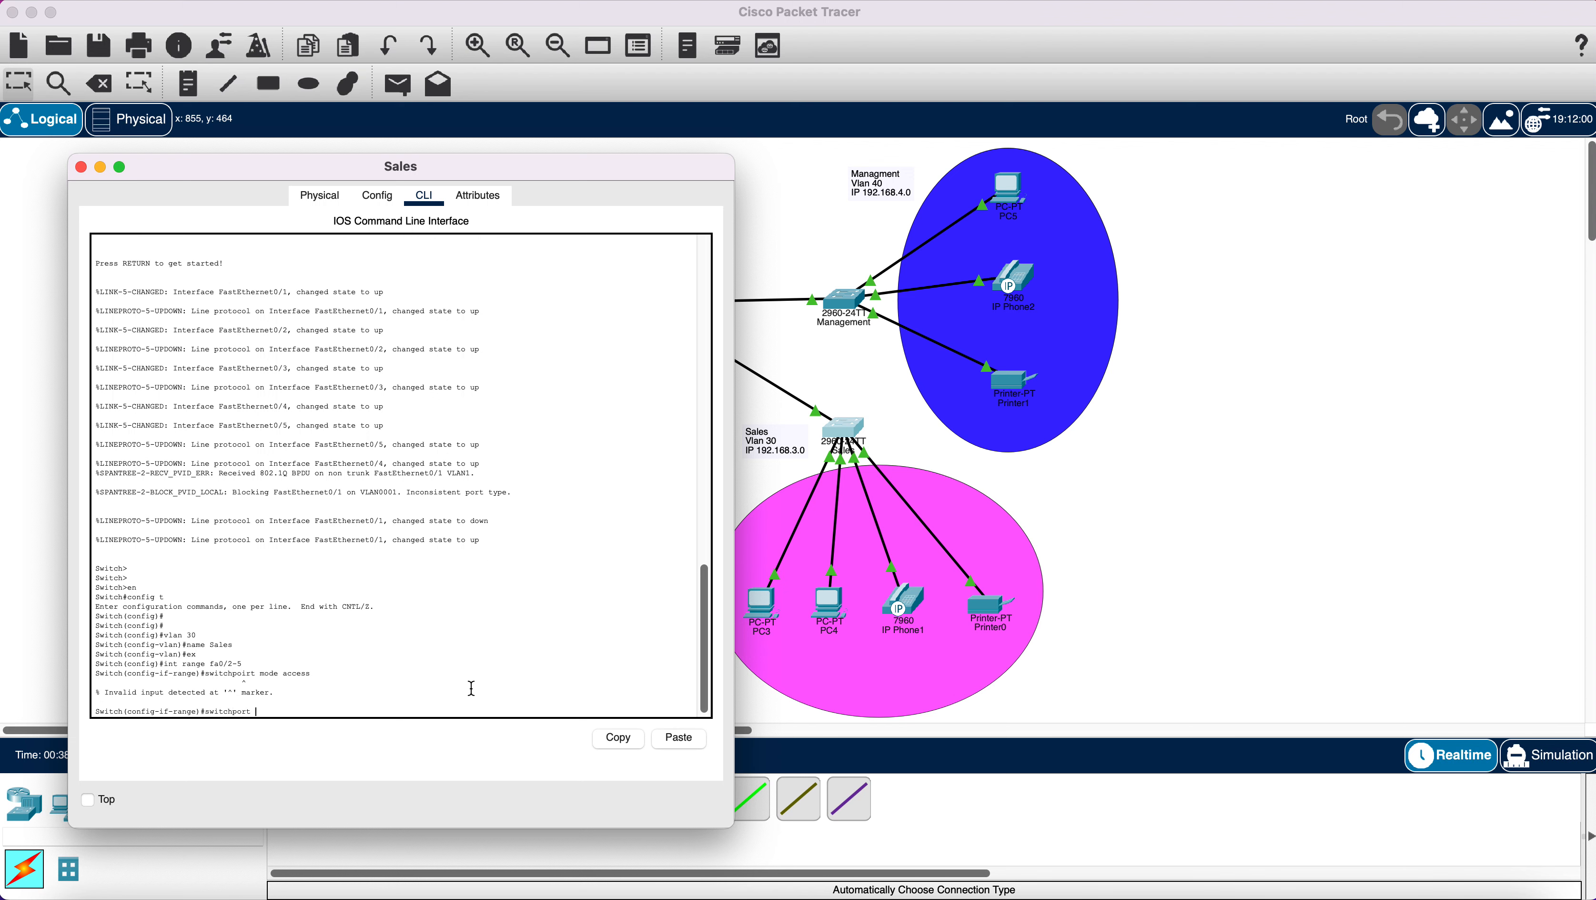
text(mode access)
key(Return)
text(swi)
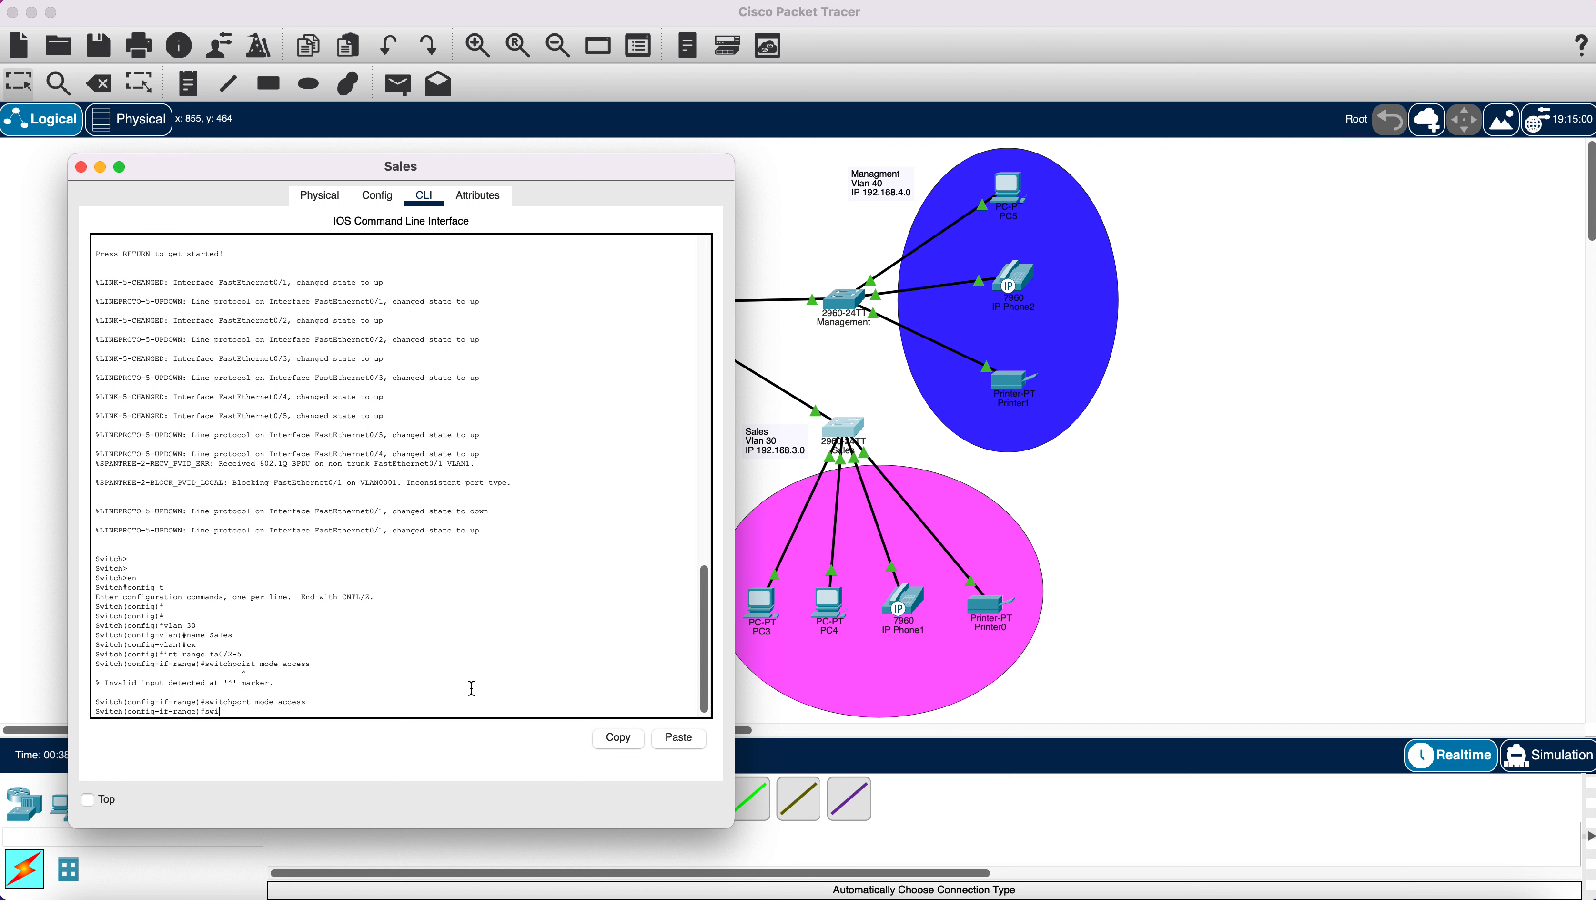
text(tchport access vlan 30)
key(Return)
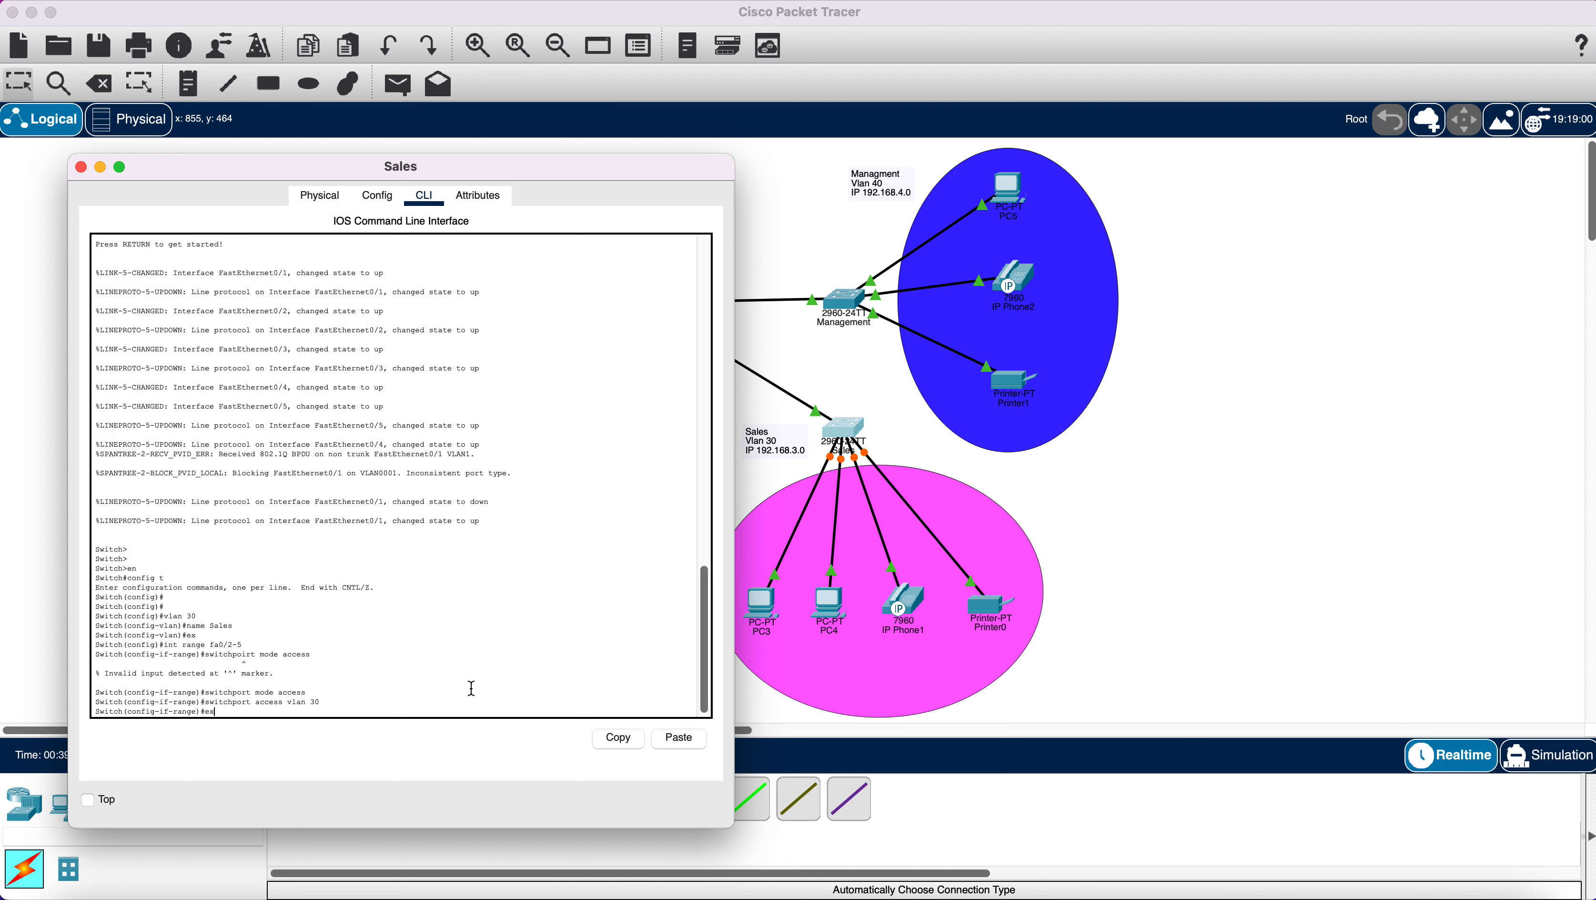
text(ex)
key(Return)
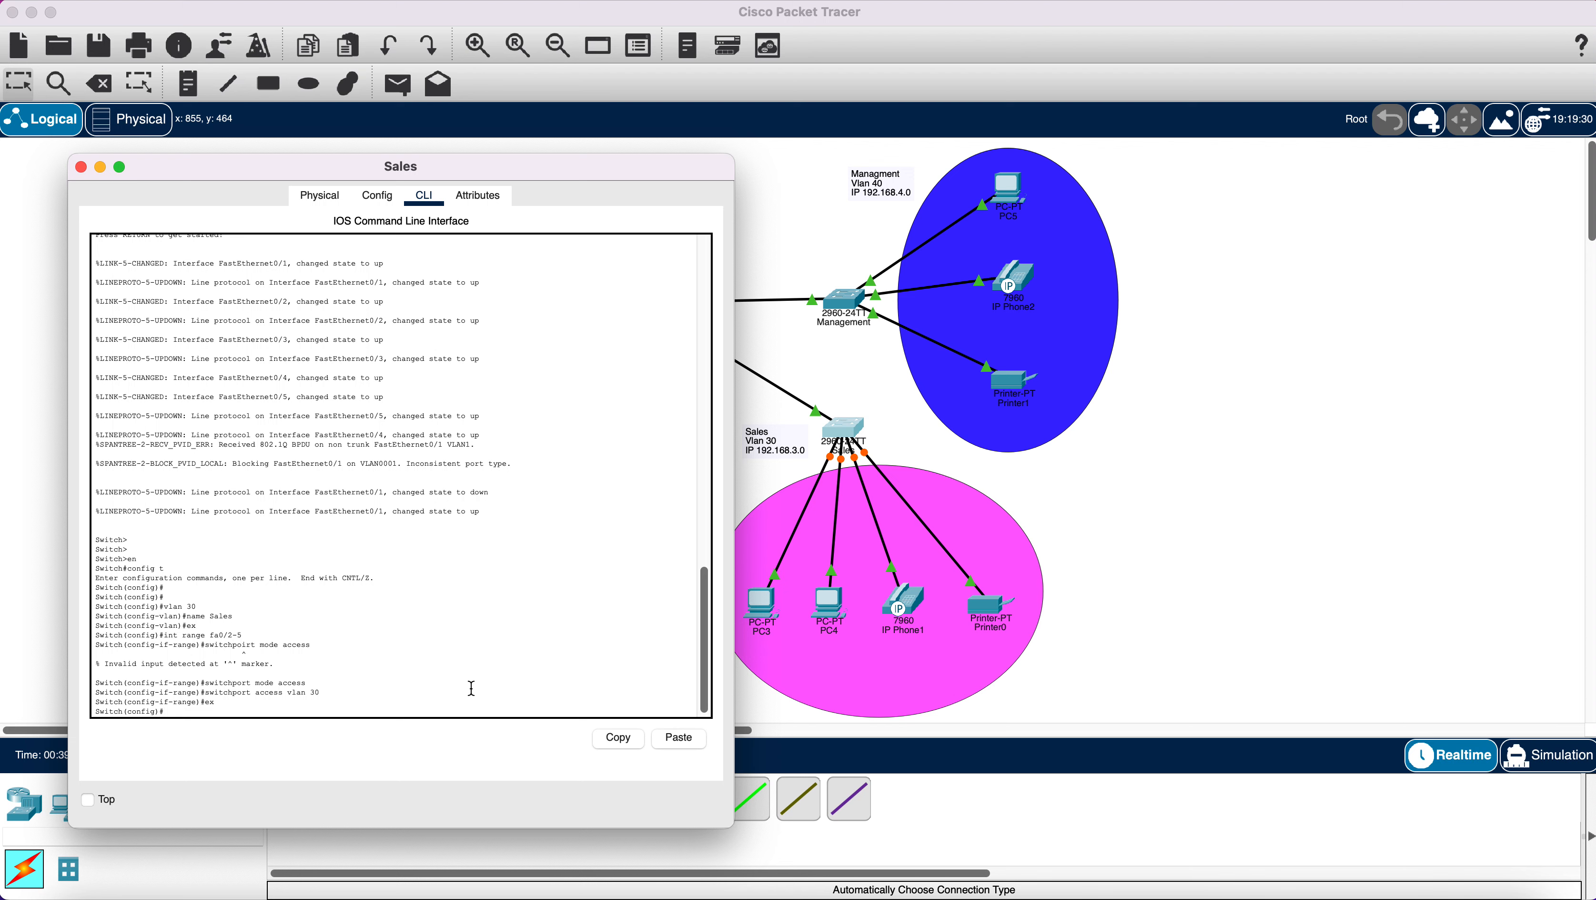
click(82, 167)
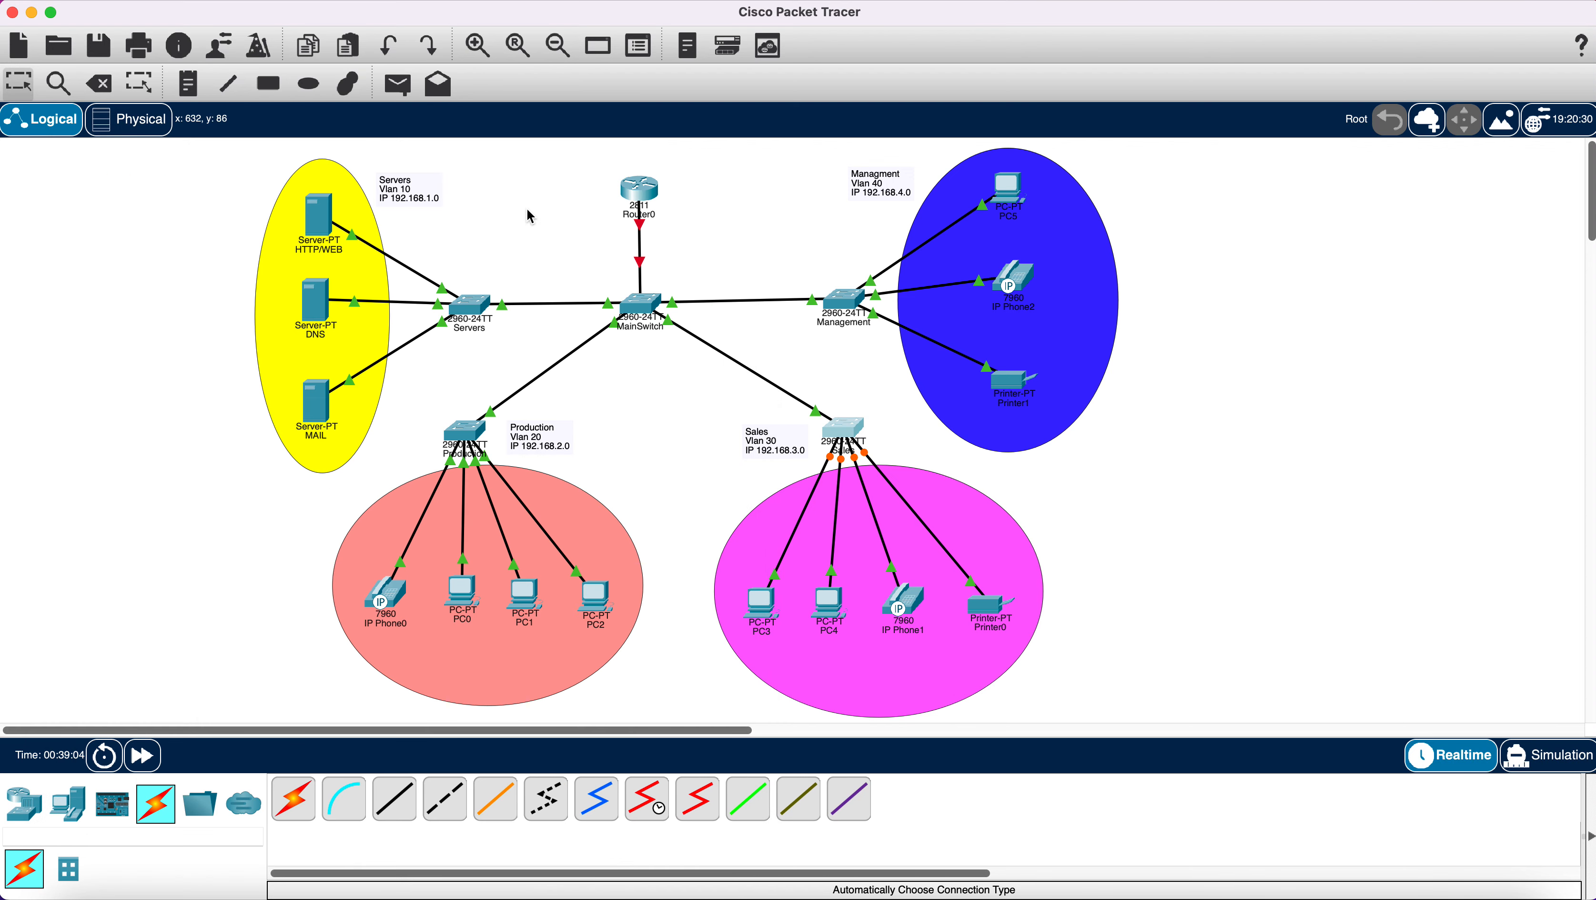
Open the Management switch CLI and enter global configuration mode.
click(848, 306)
click(881, 203)
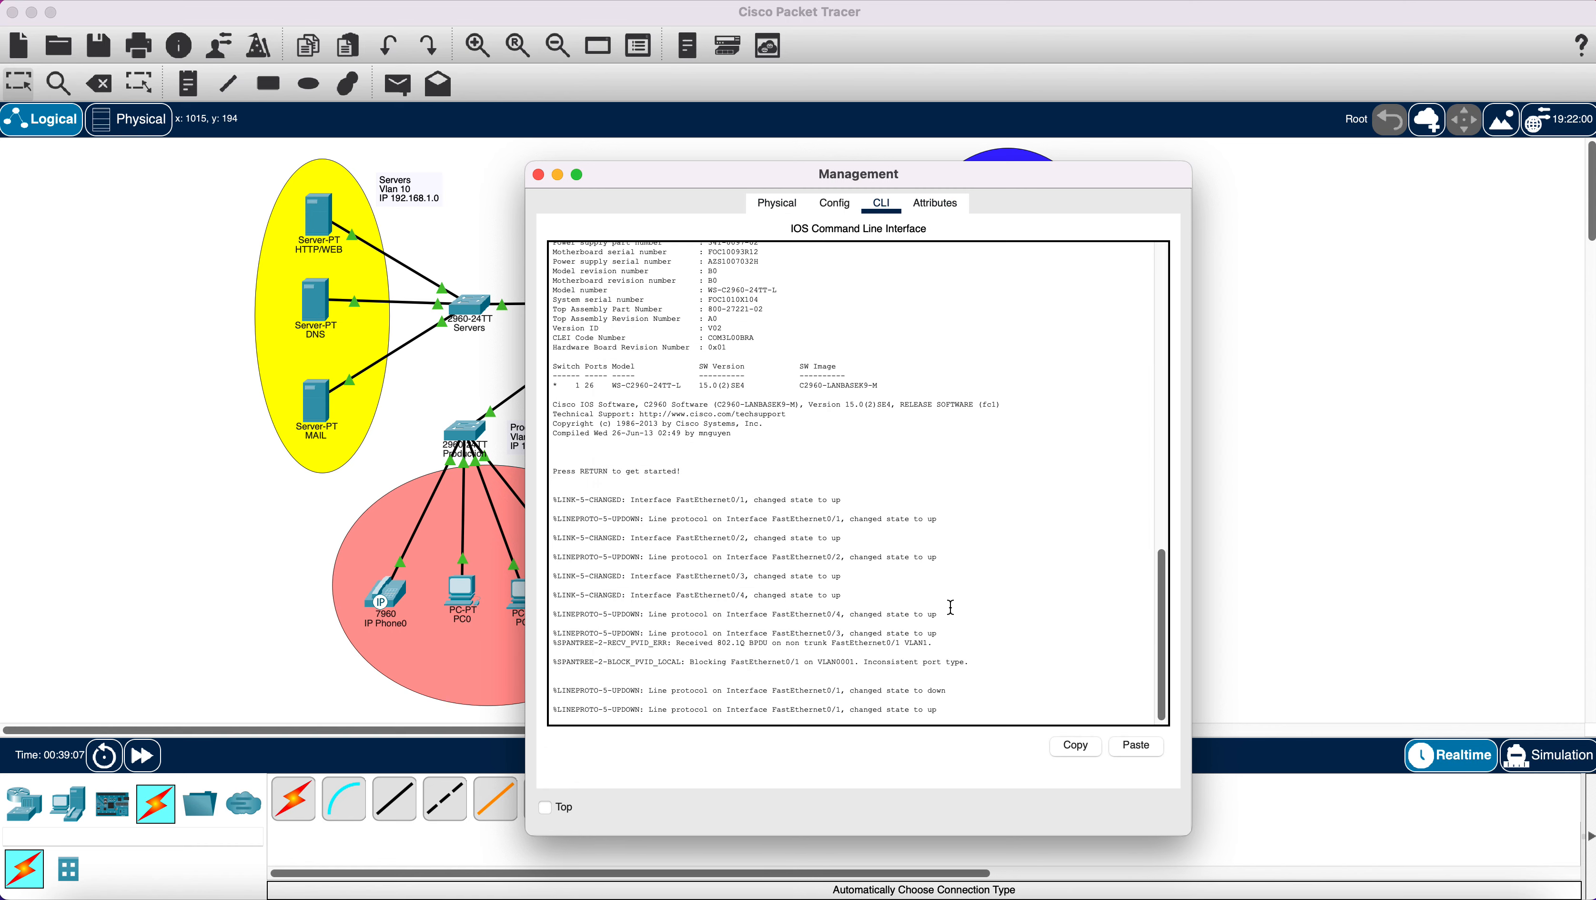
key(Return)
key(Return)
key(Return)
key(Return)
key(Return)
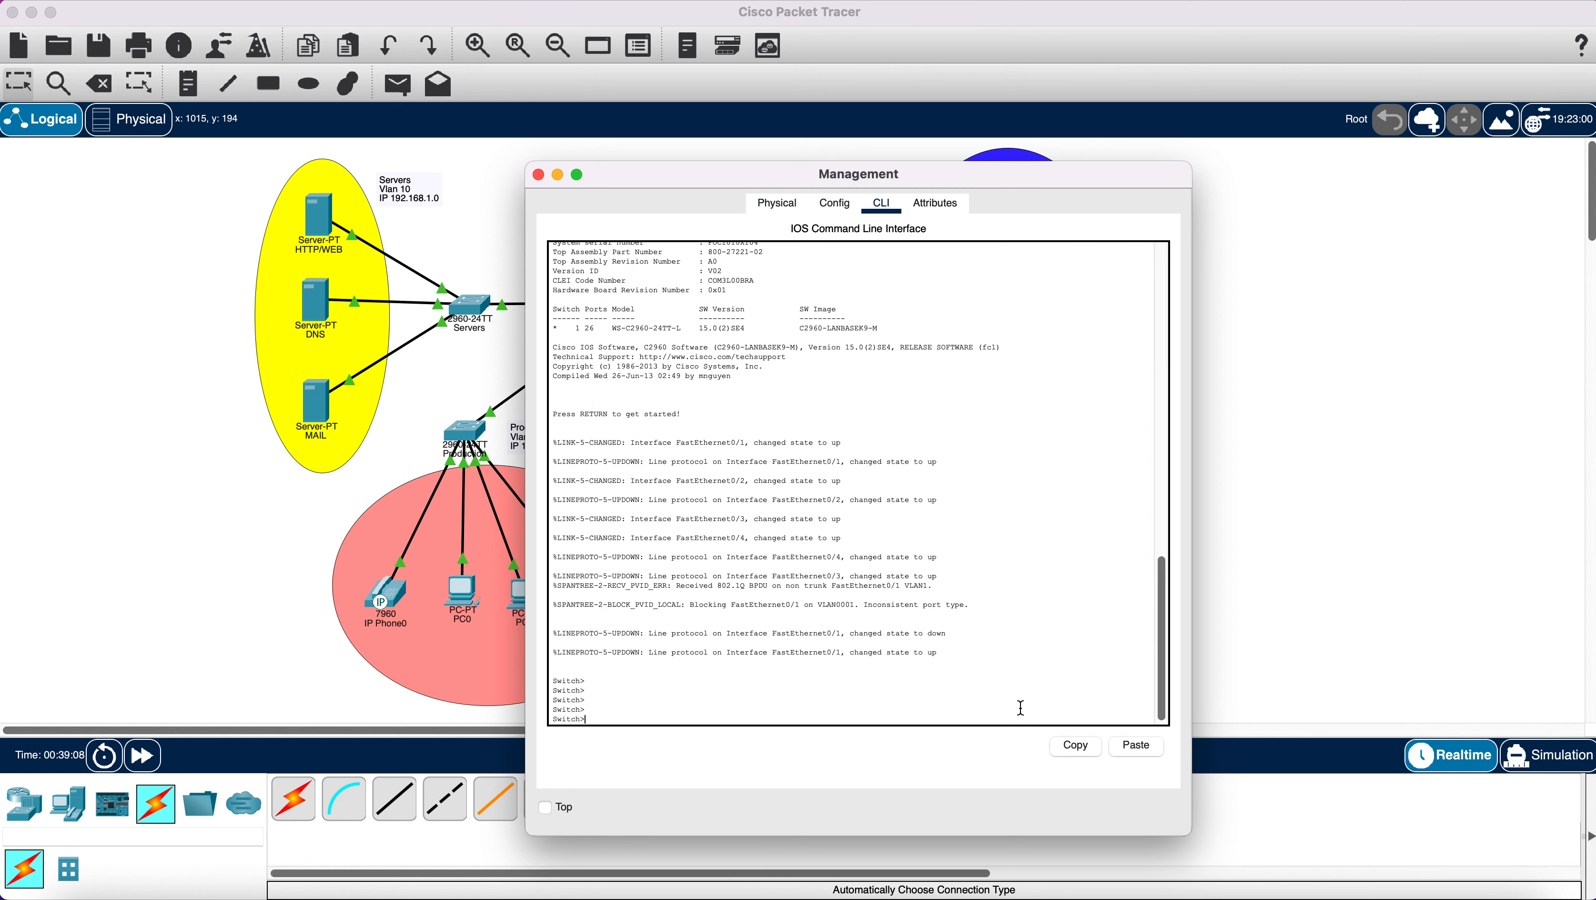
text(en)
key(Return)
text(con)
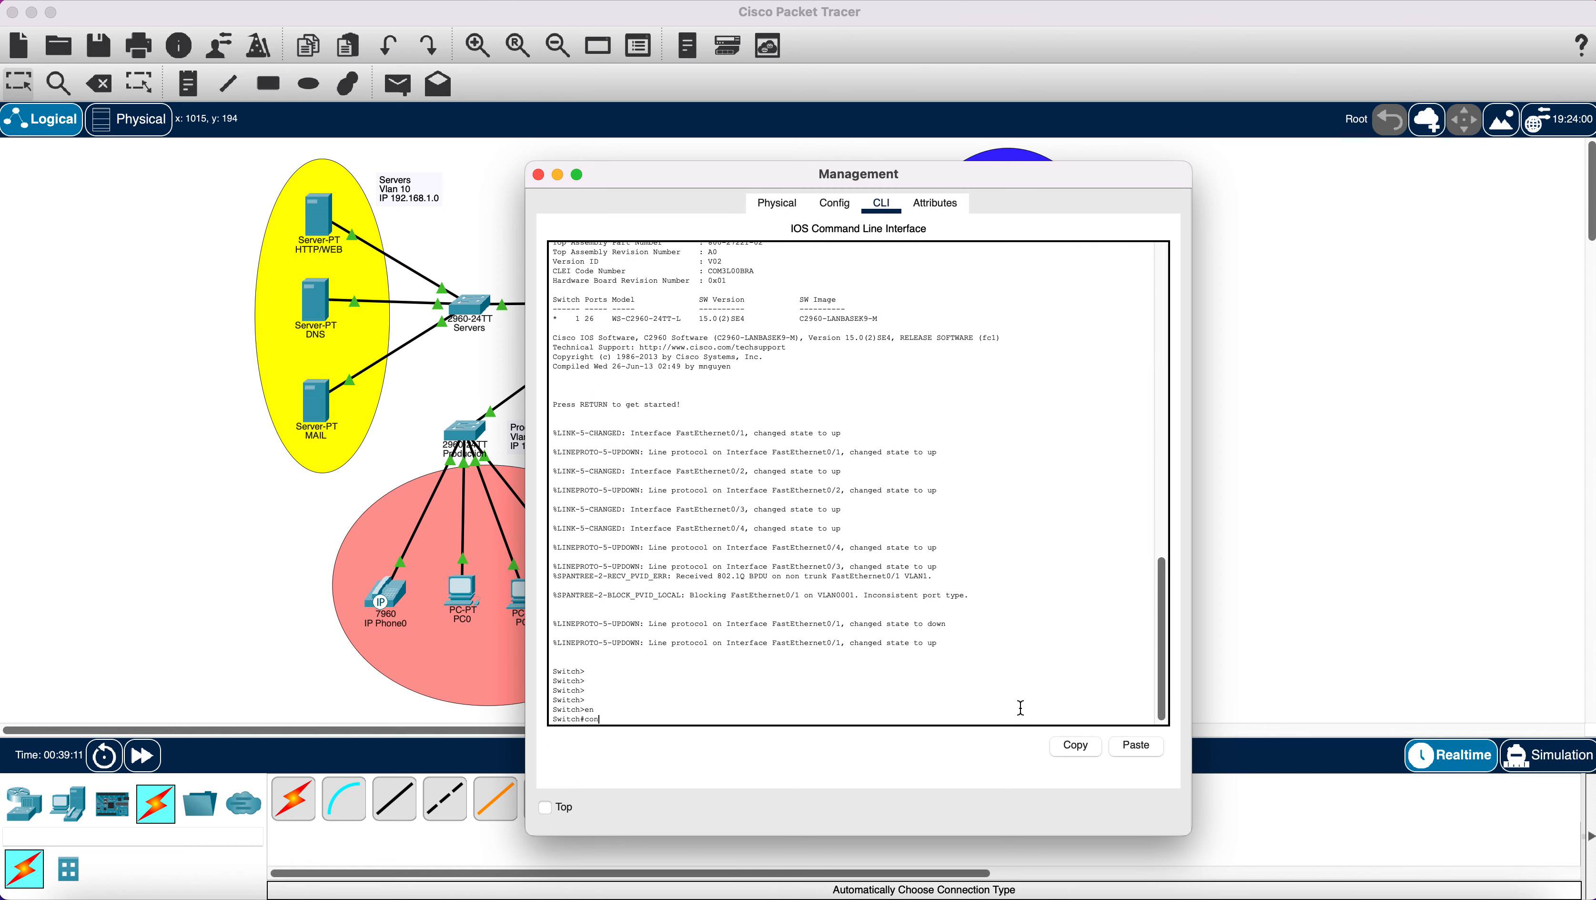
text(fig t)
key(Return)
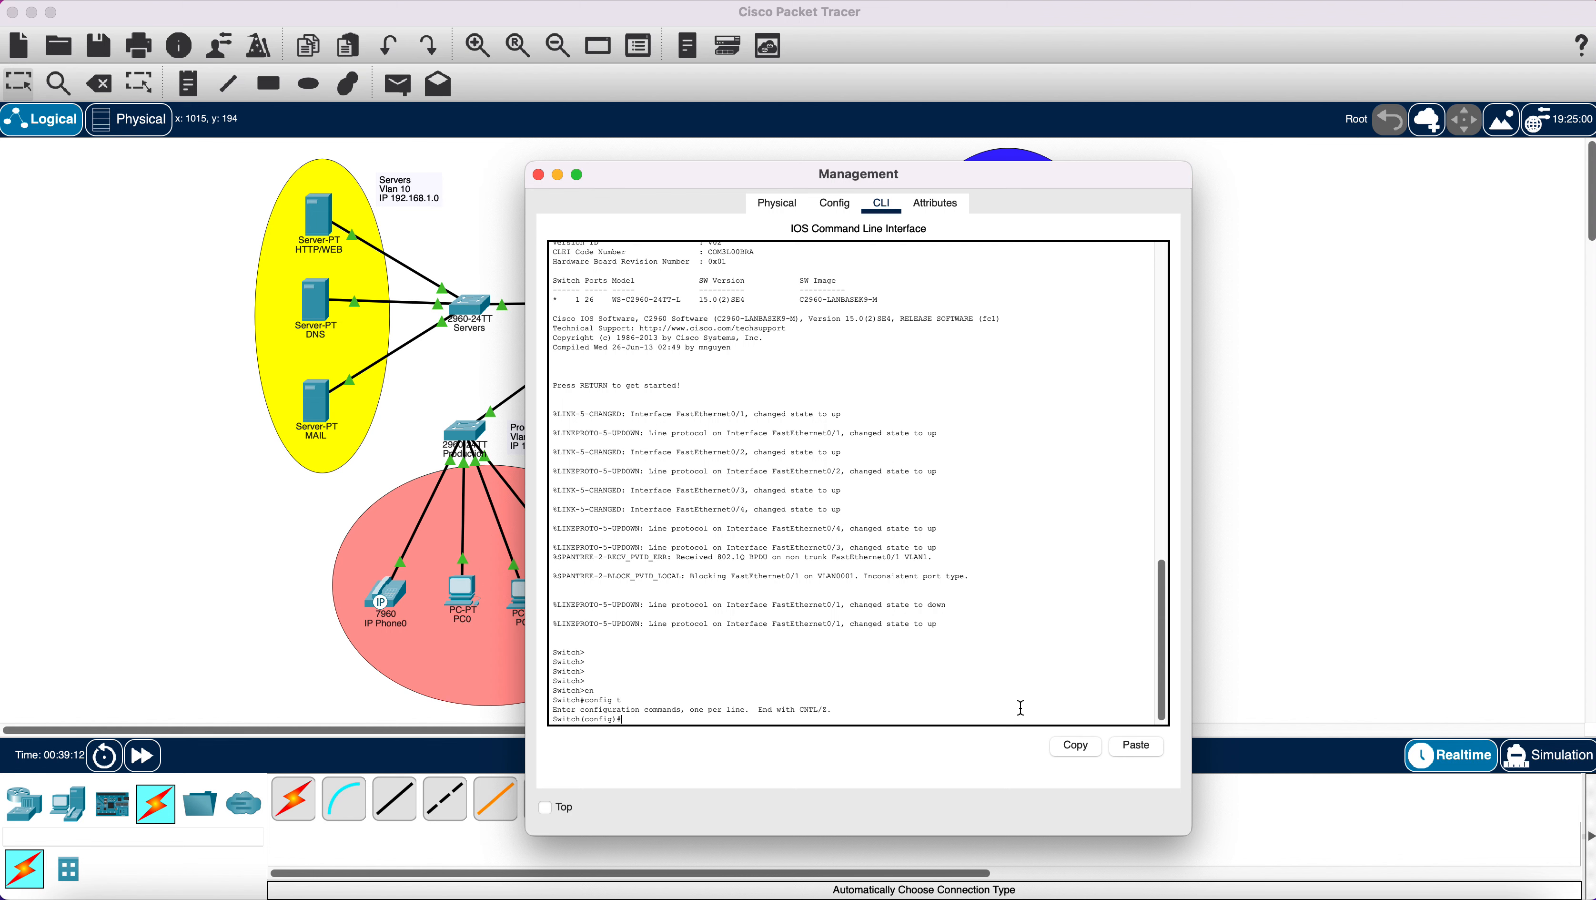
Create VLAN 40 named 'Management'.
text(vlanb)
text( 40)
key(Return)
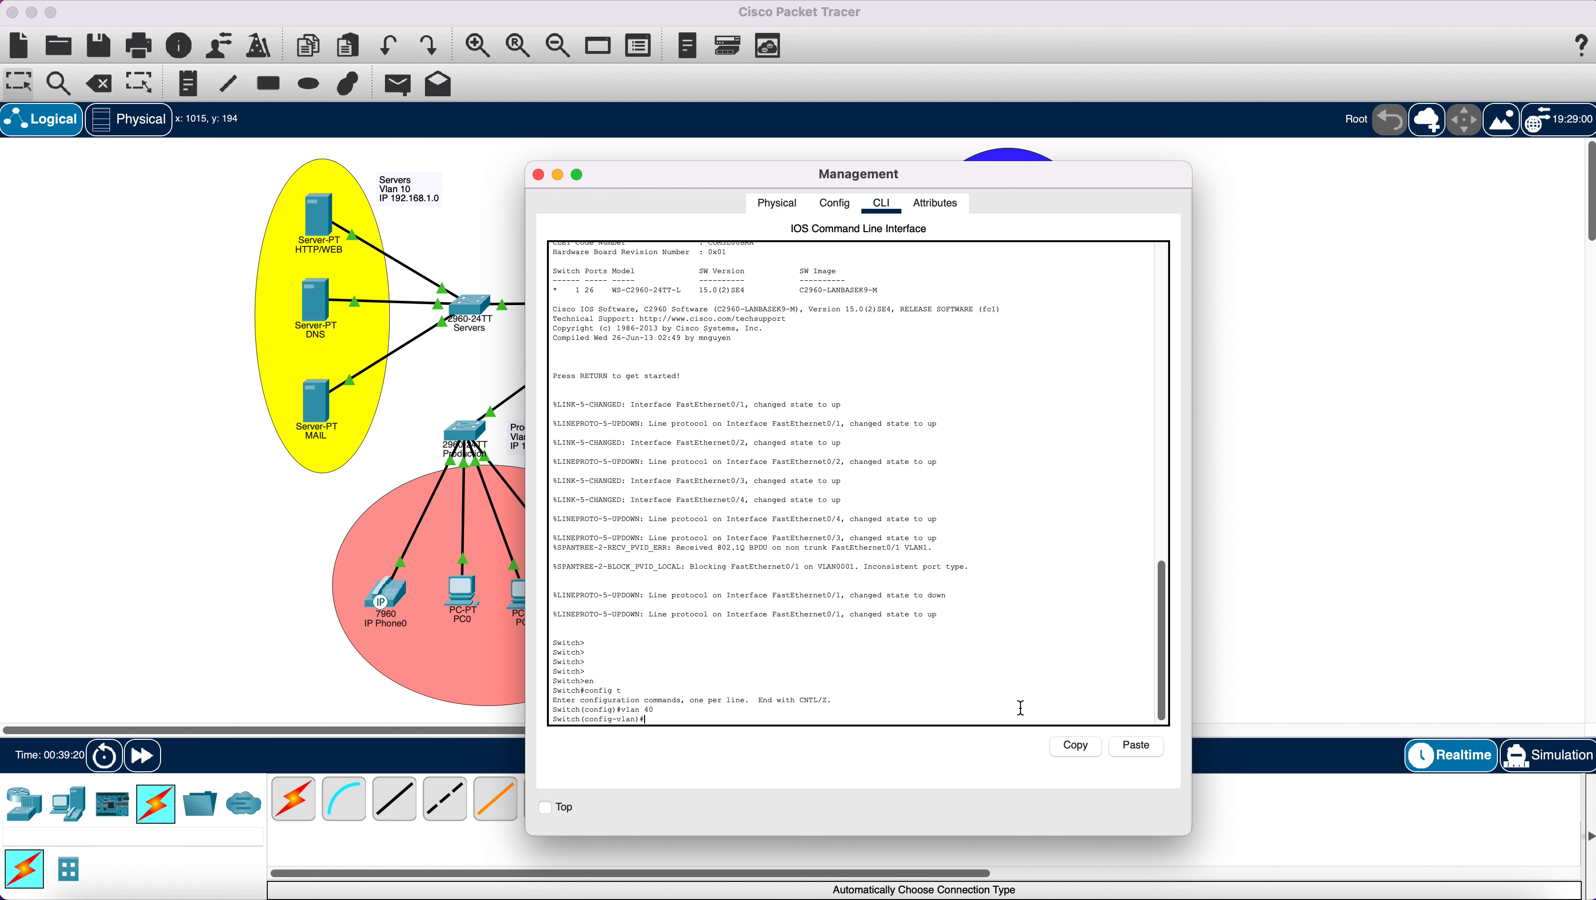
text(name Management)
key(Return)
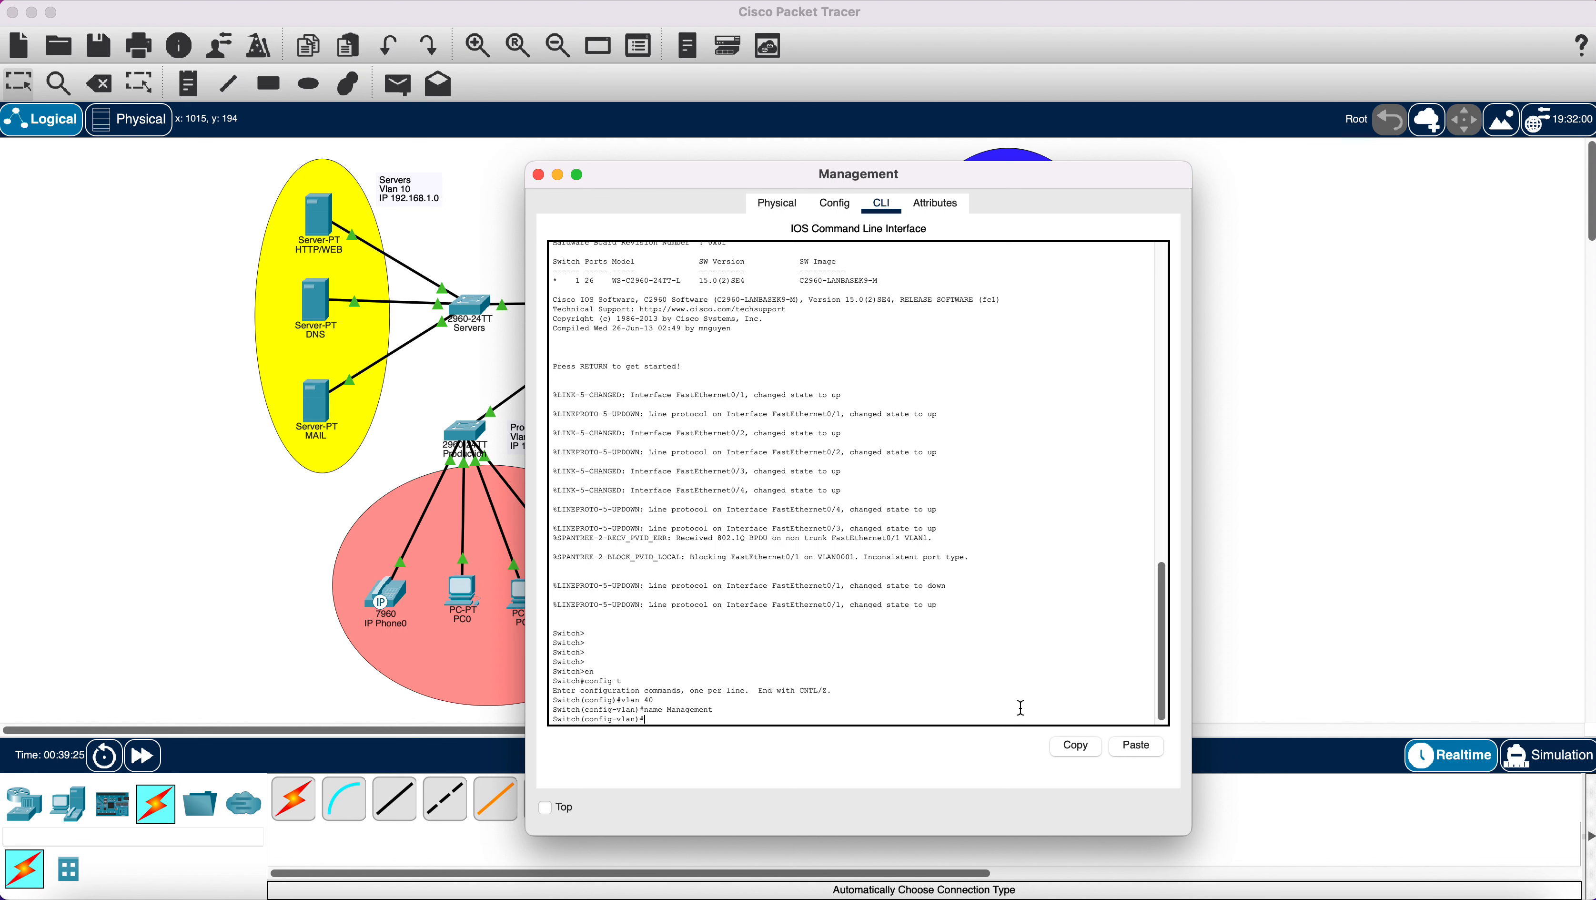
text(ex)
key(Return)
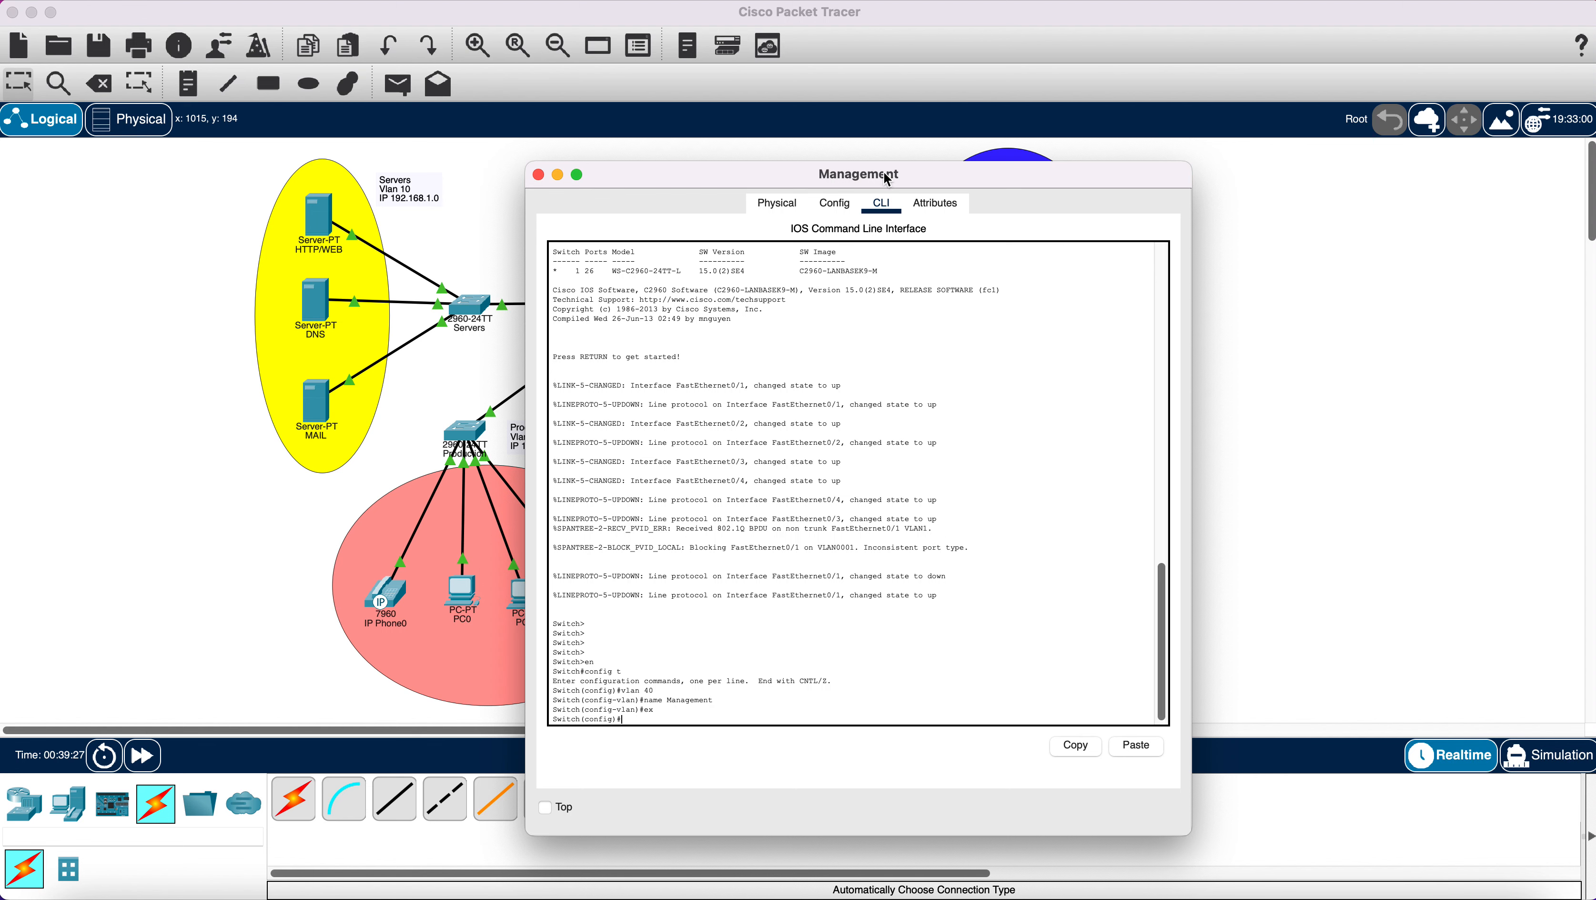
Make ports Fa0/2-5 access ports in VLAN 40.
drag(782, 180, 473, 142)
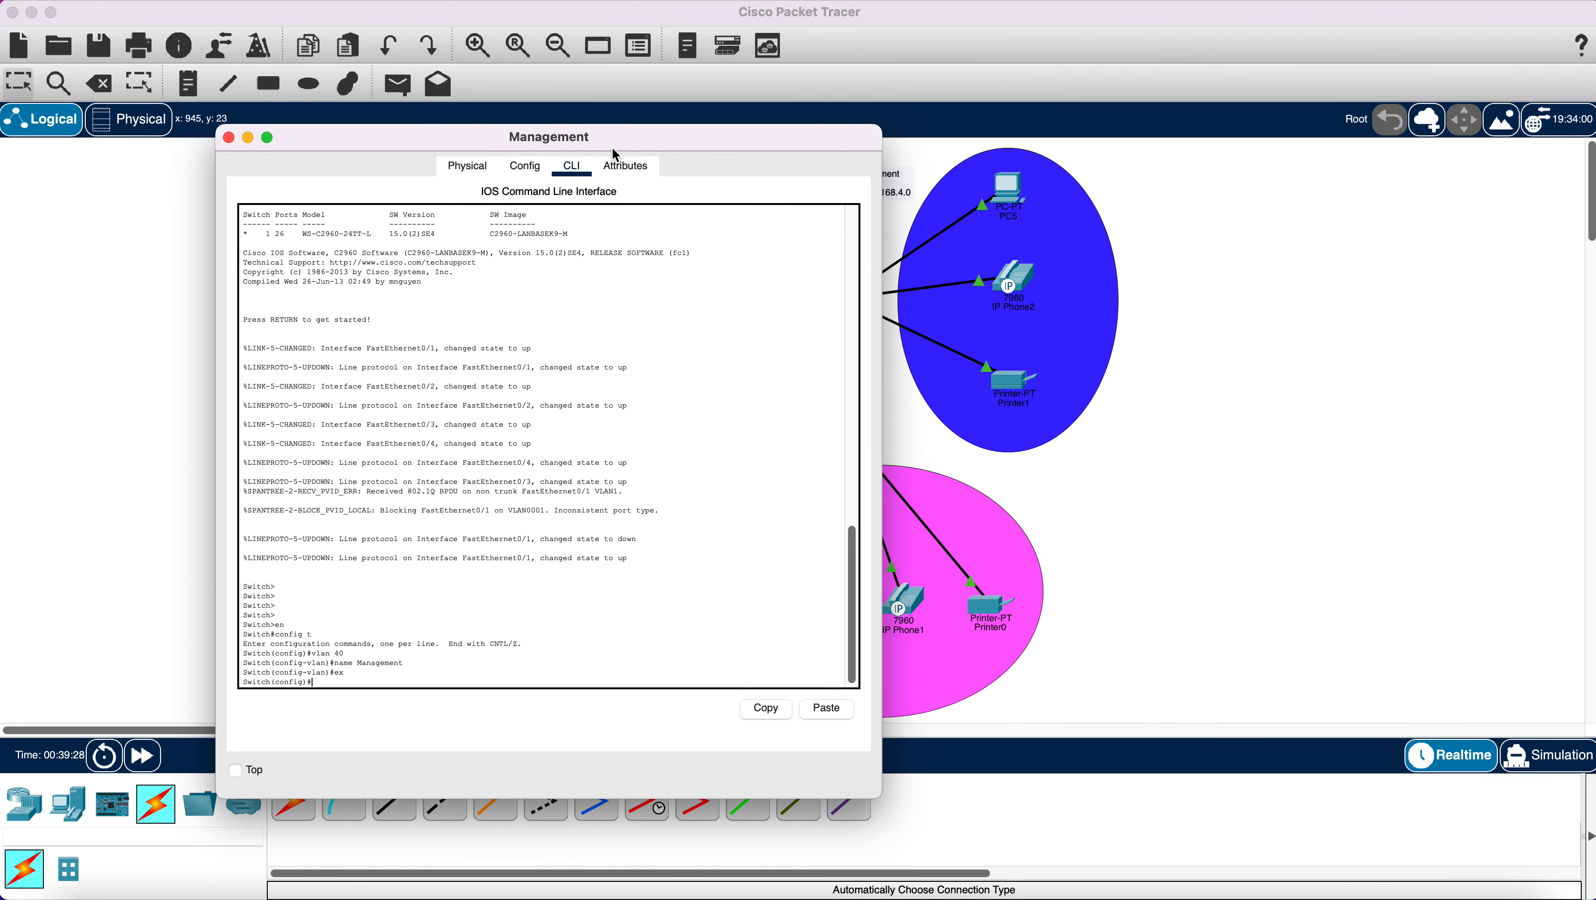
drag(708, 137, 645, 158)
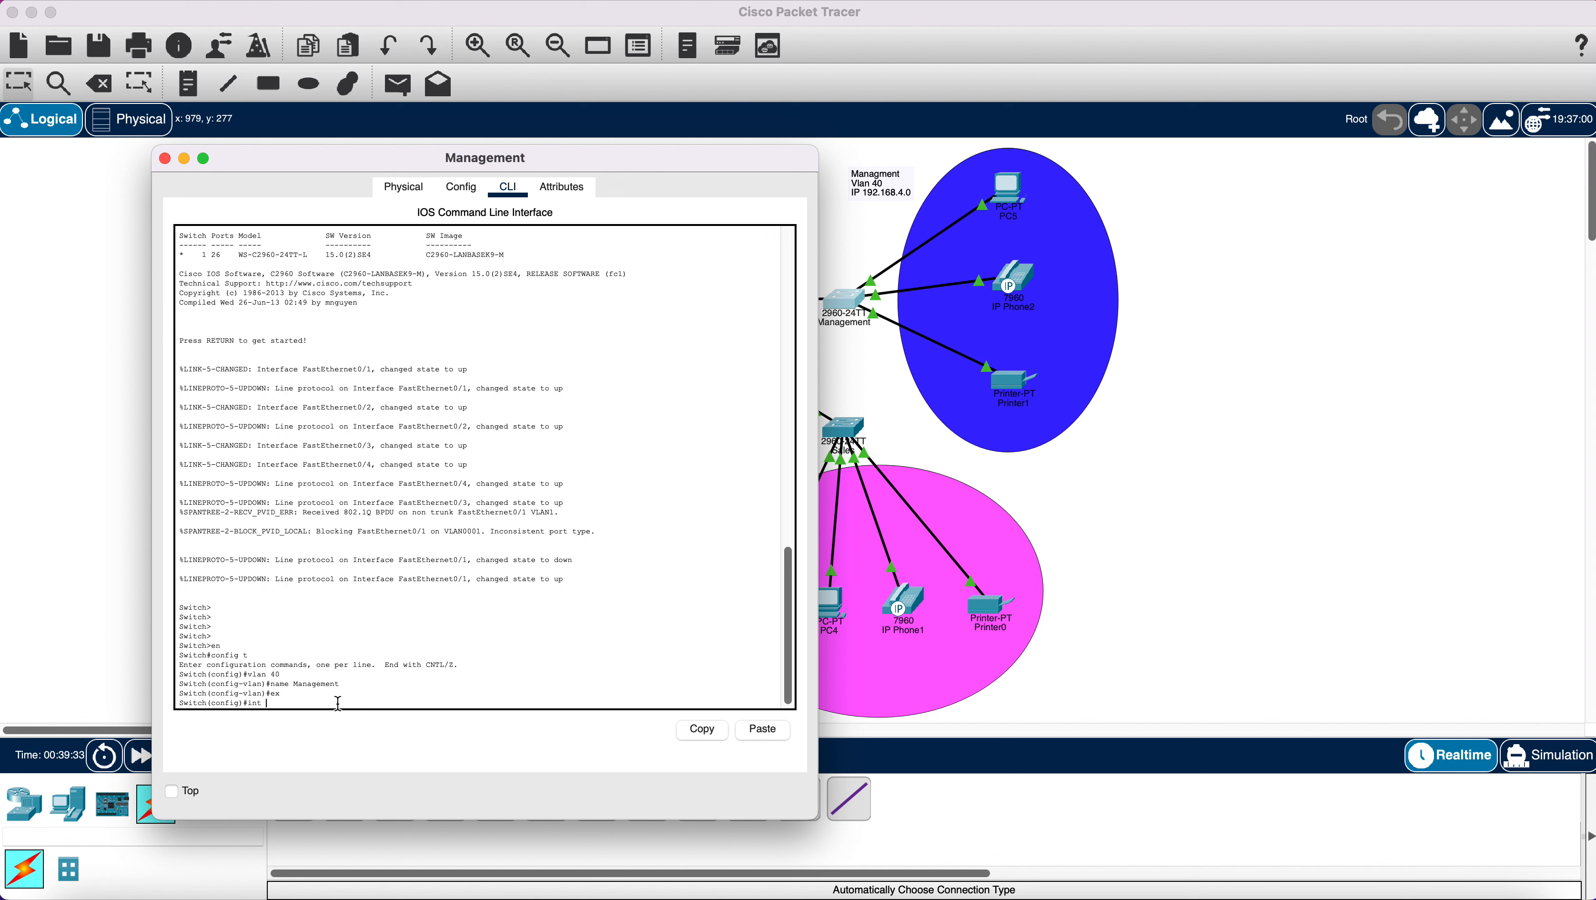
text(nge fa0/2-5)
key(Return)
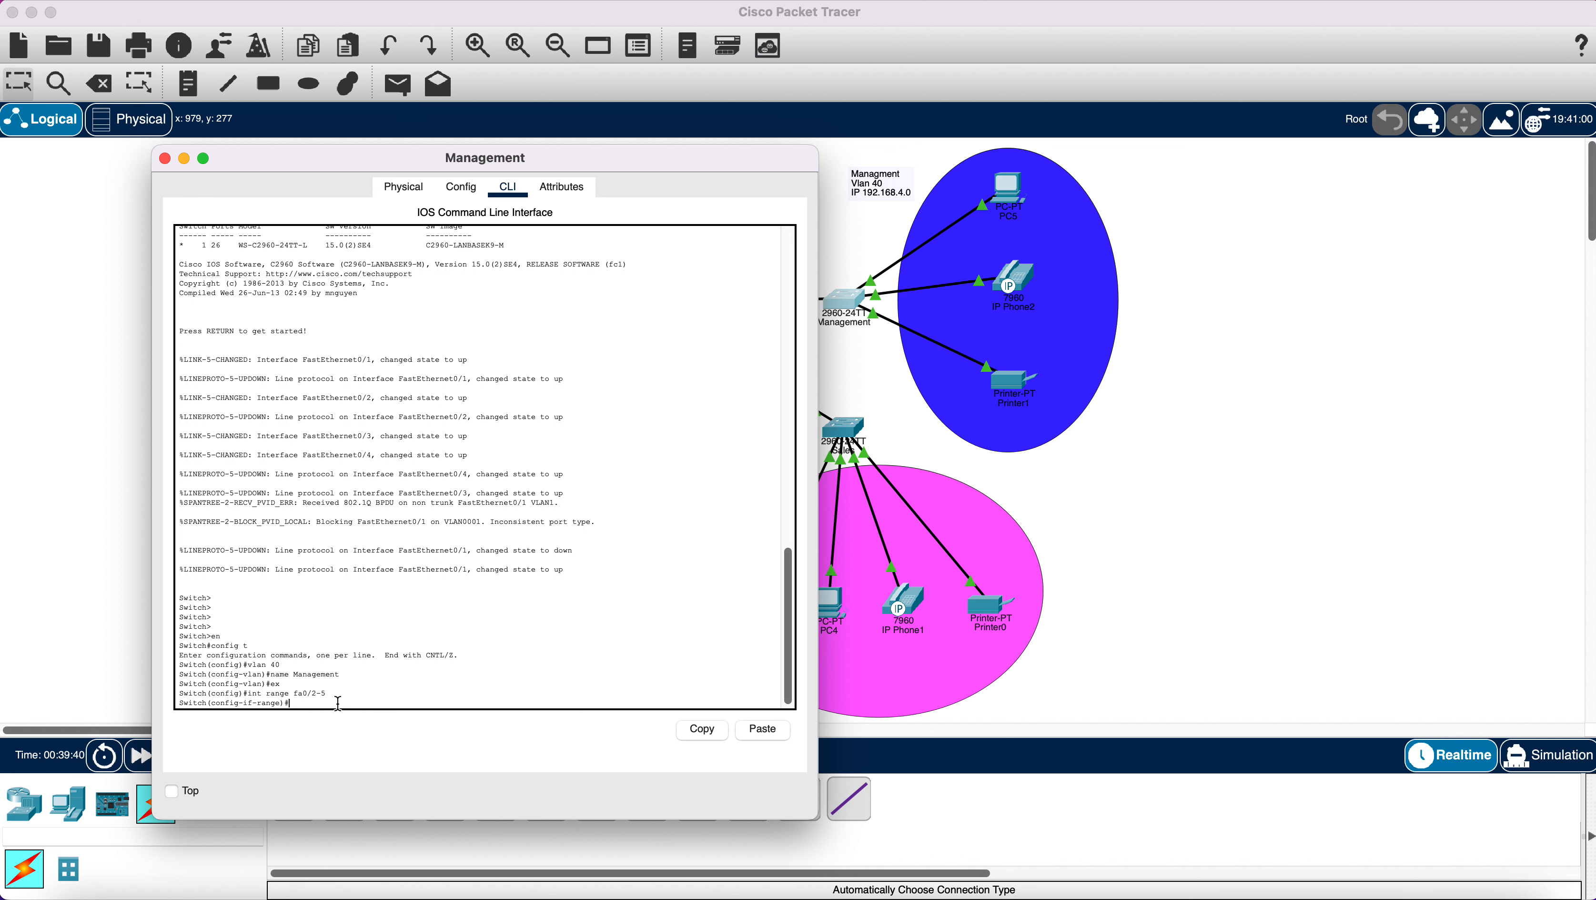
text(switchport mode access)
key(Return)
text(switch)
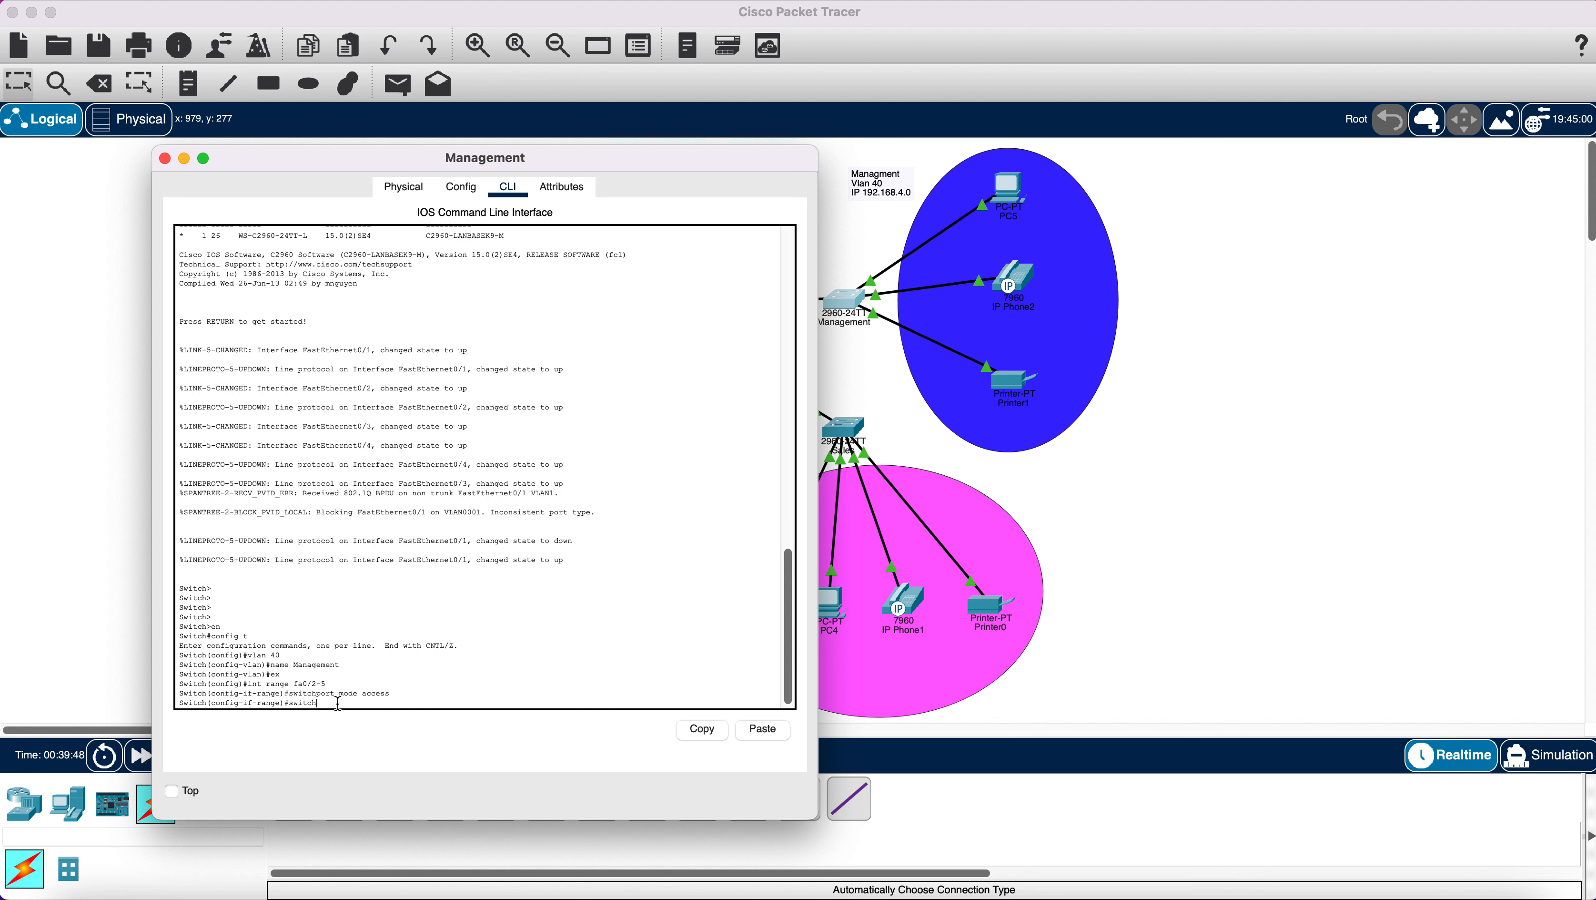
text(port access vlan 40)
key(Return)
key(Return)
key(Return)
key(Return)
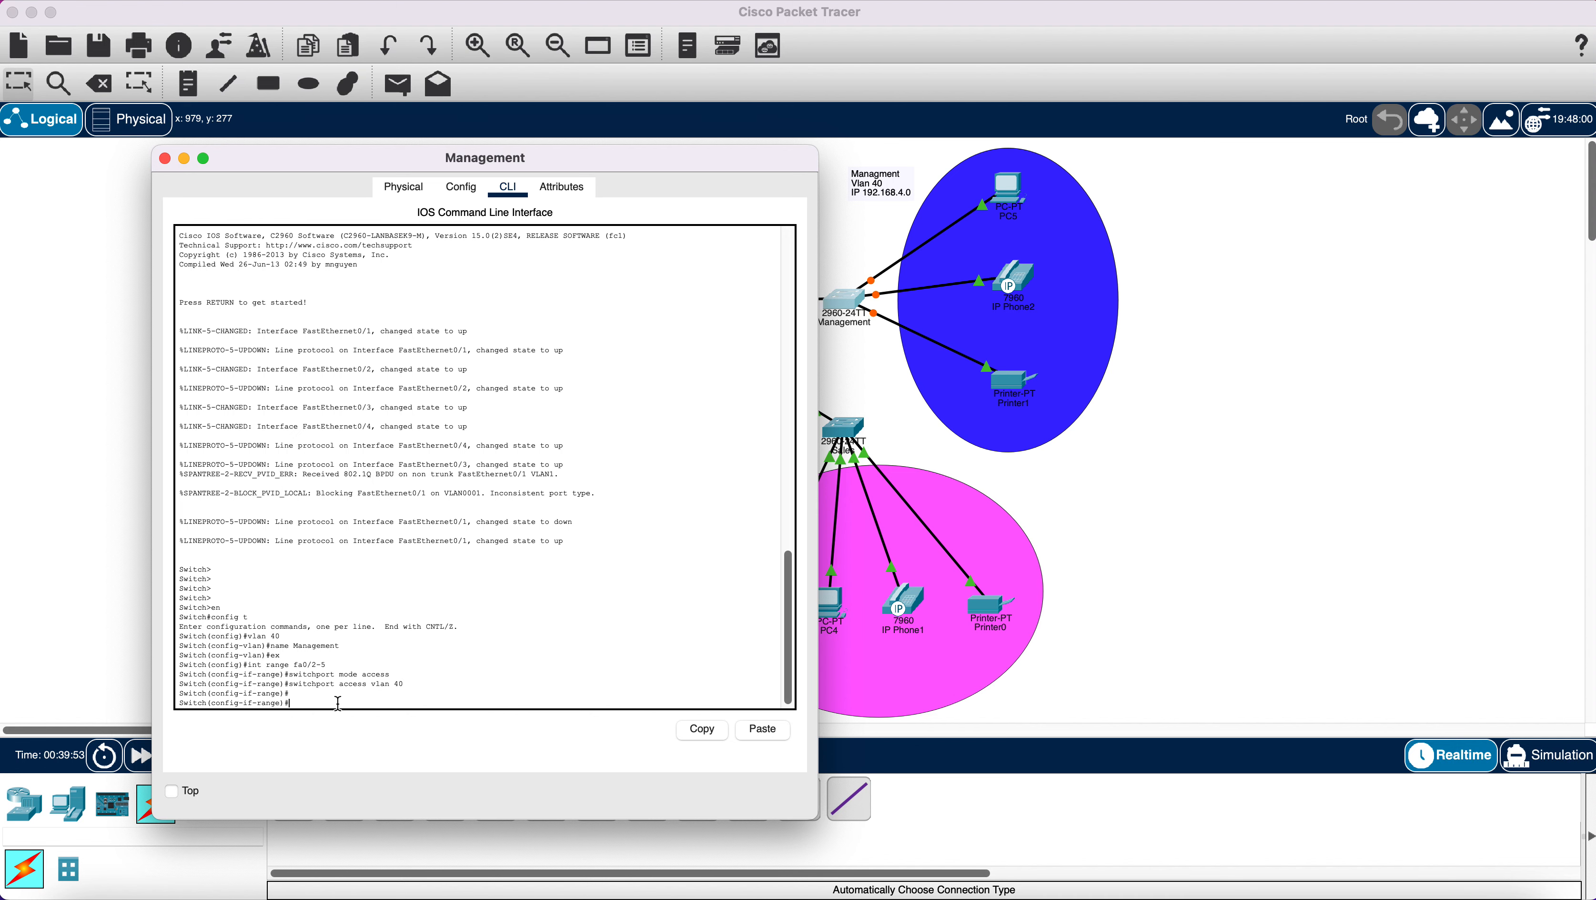
text(ex)
key(Return)
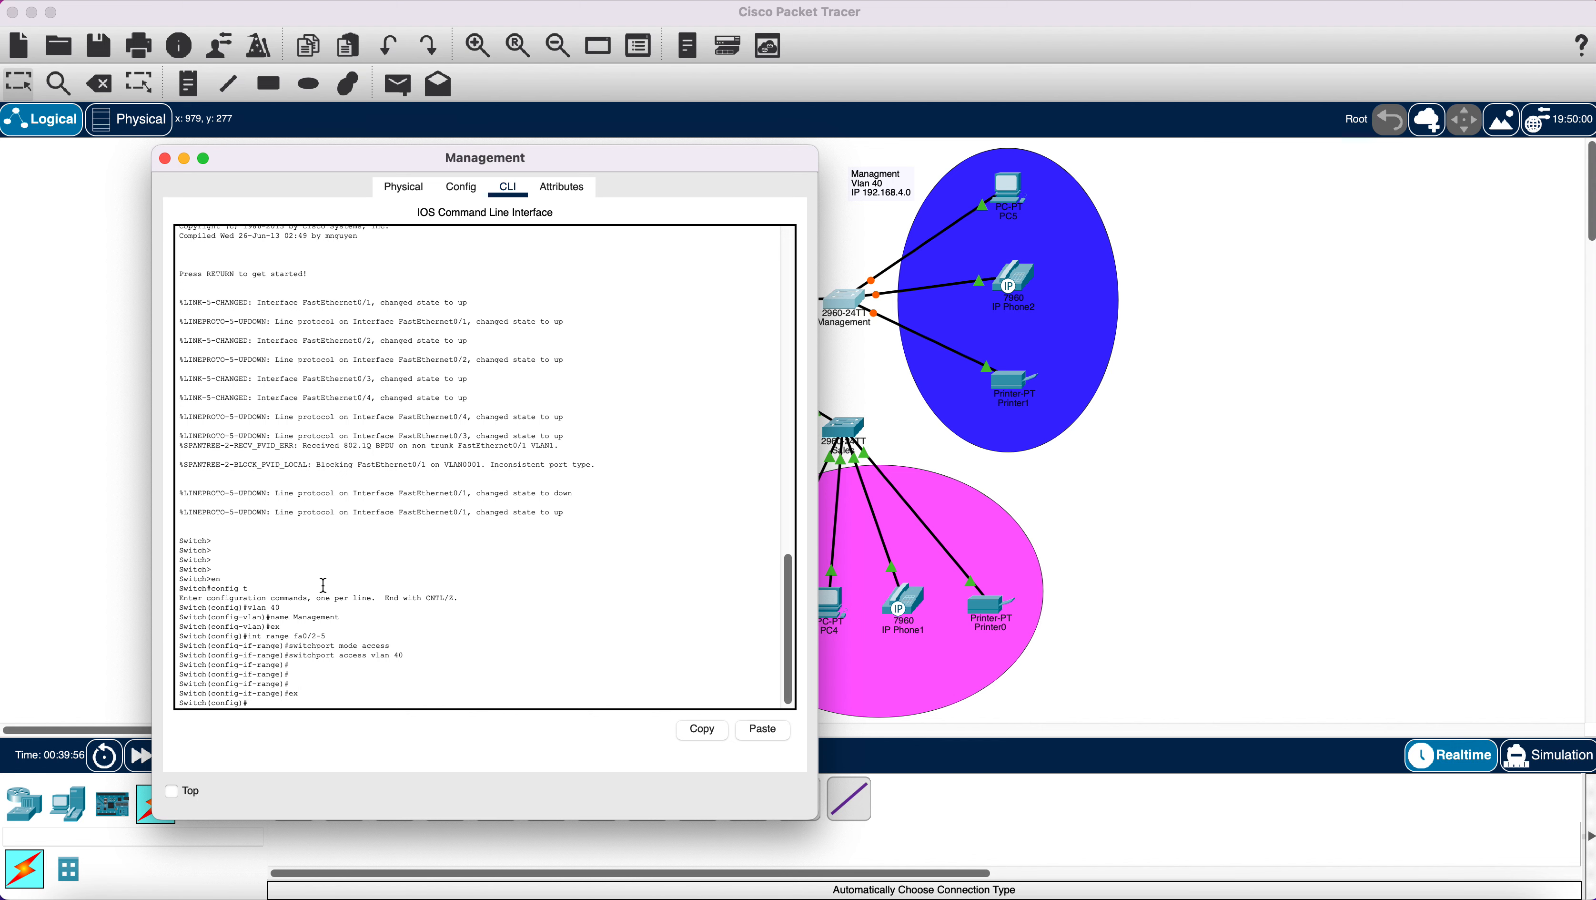
Open Router0's CLI, decline the setup dialog, and enter global configuration mode.
click(165, 158)
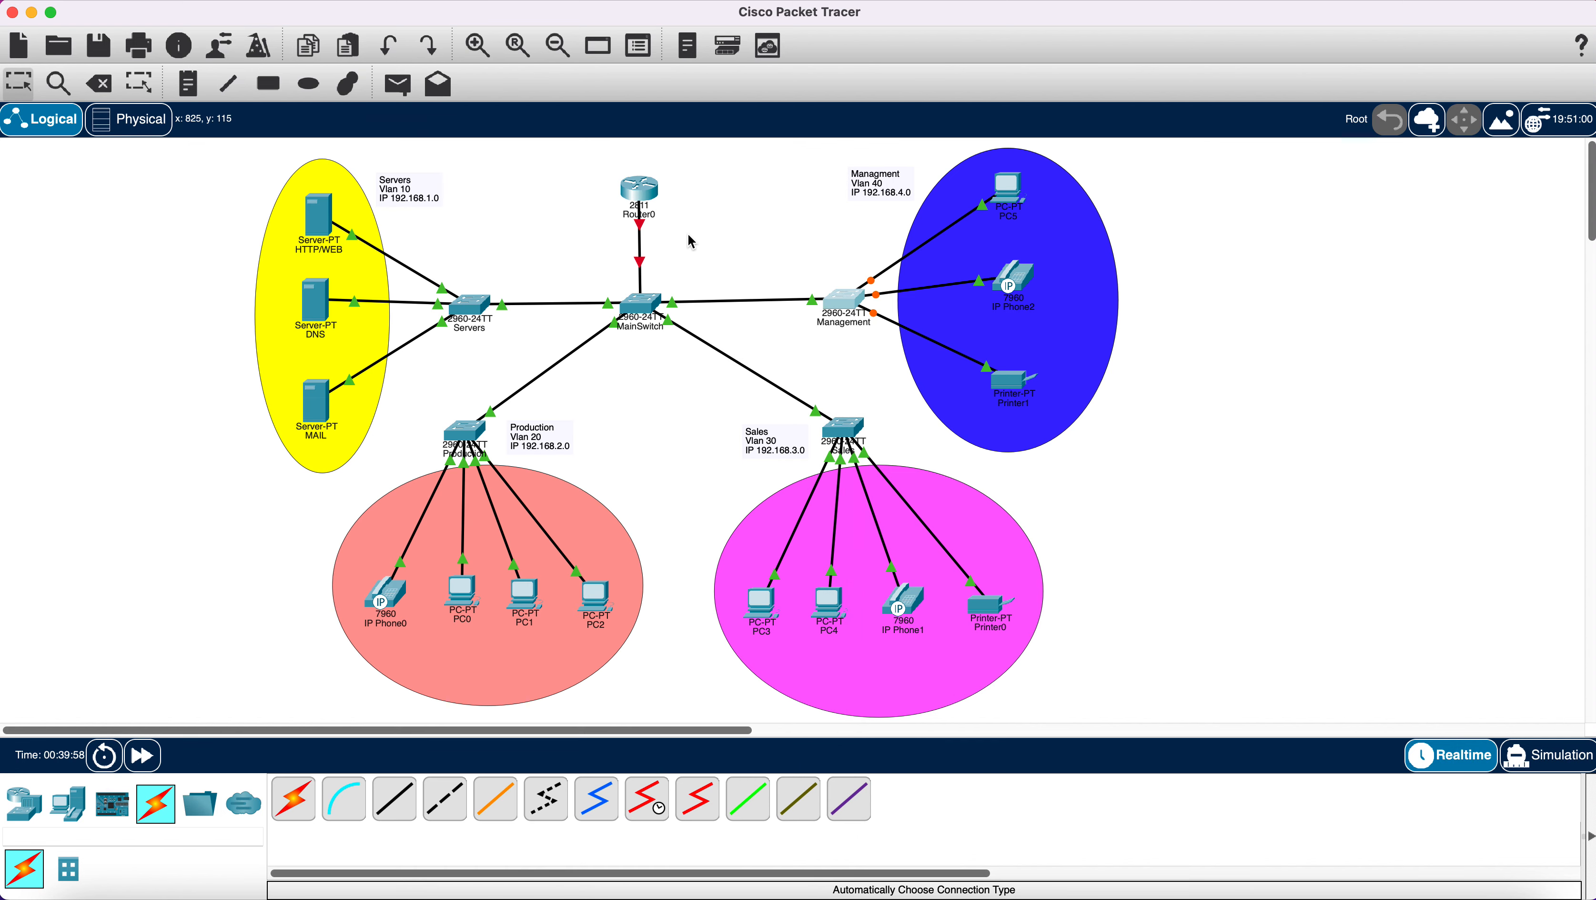
click(716, 228)
drag(640, 192, 644, 195)
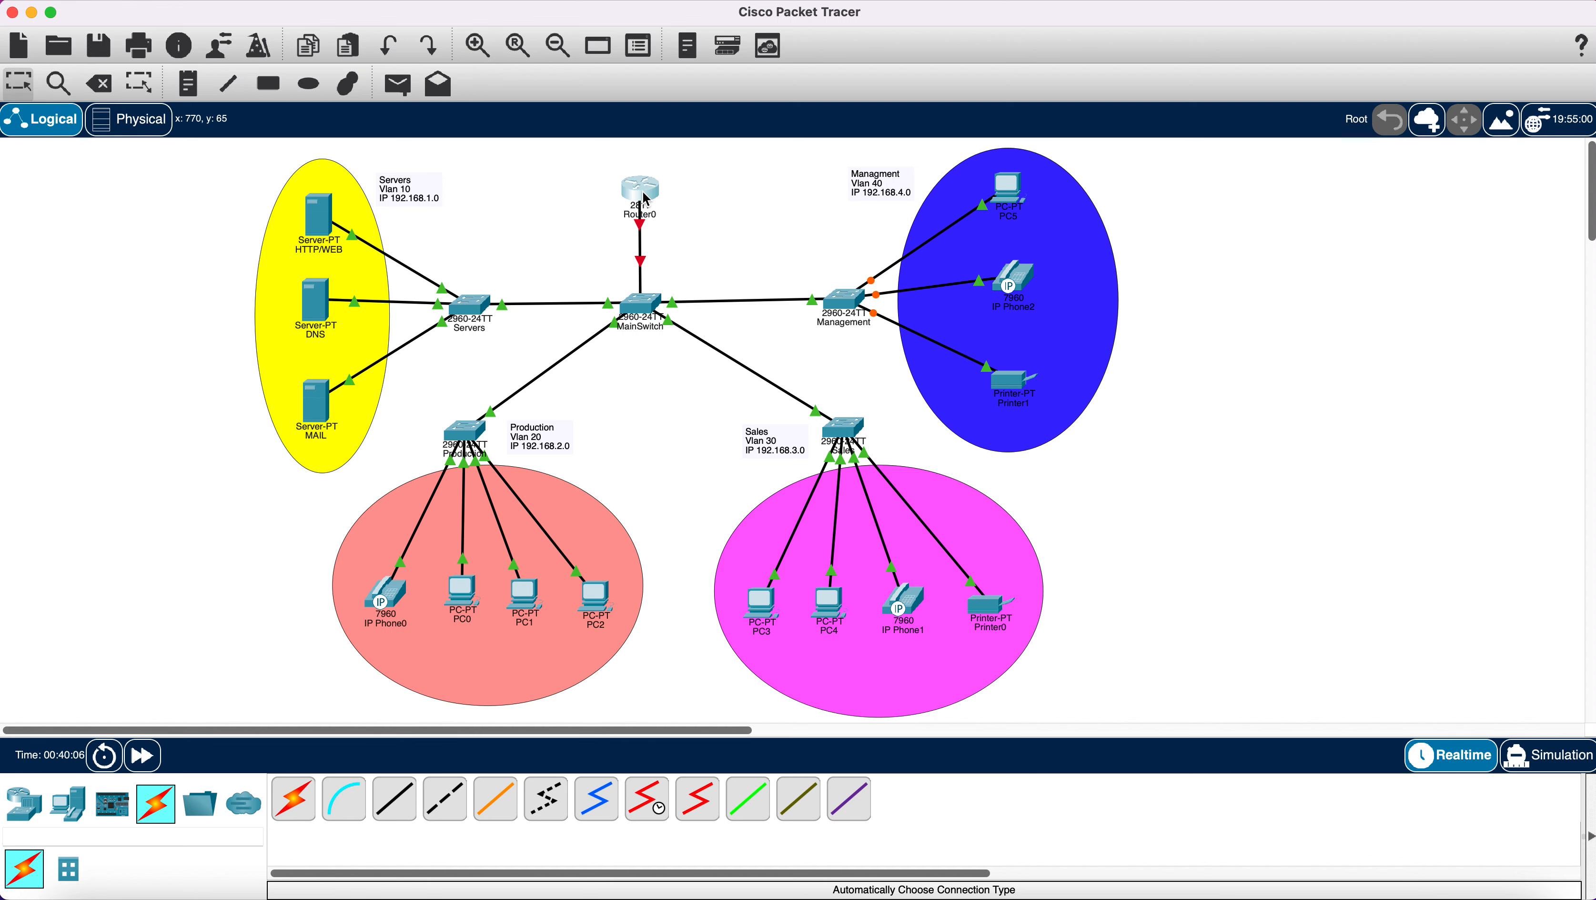
click(645, 199)
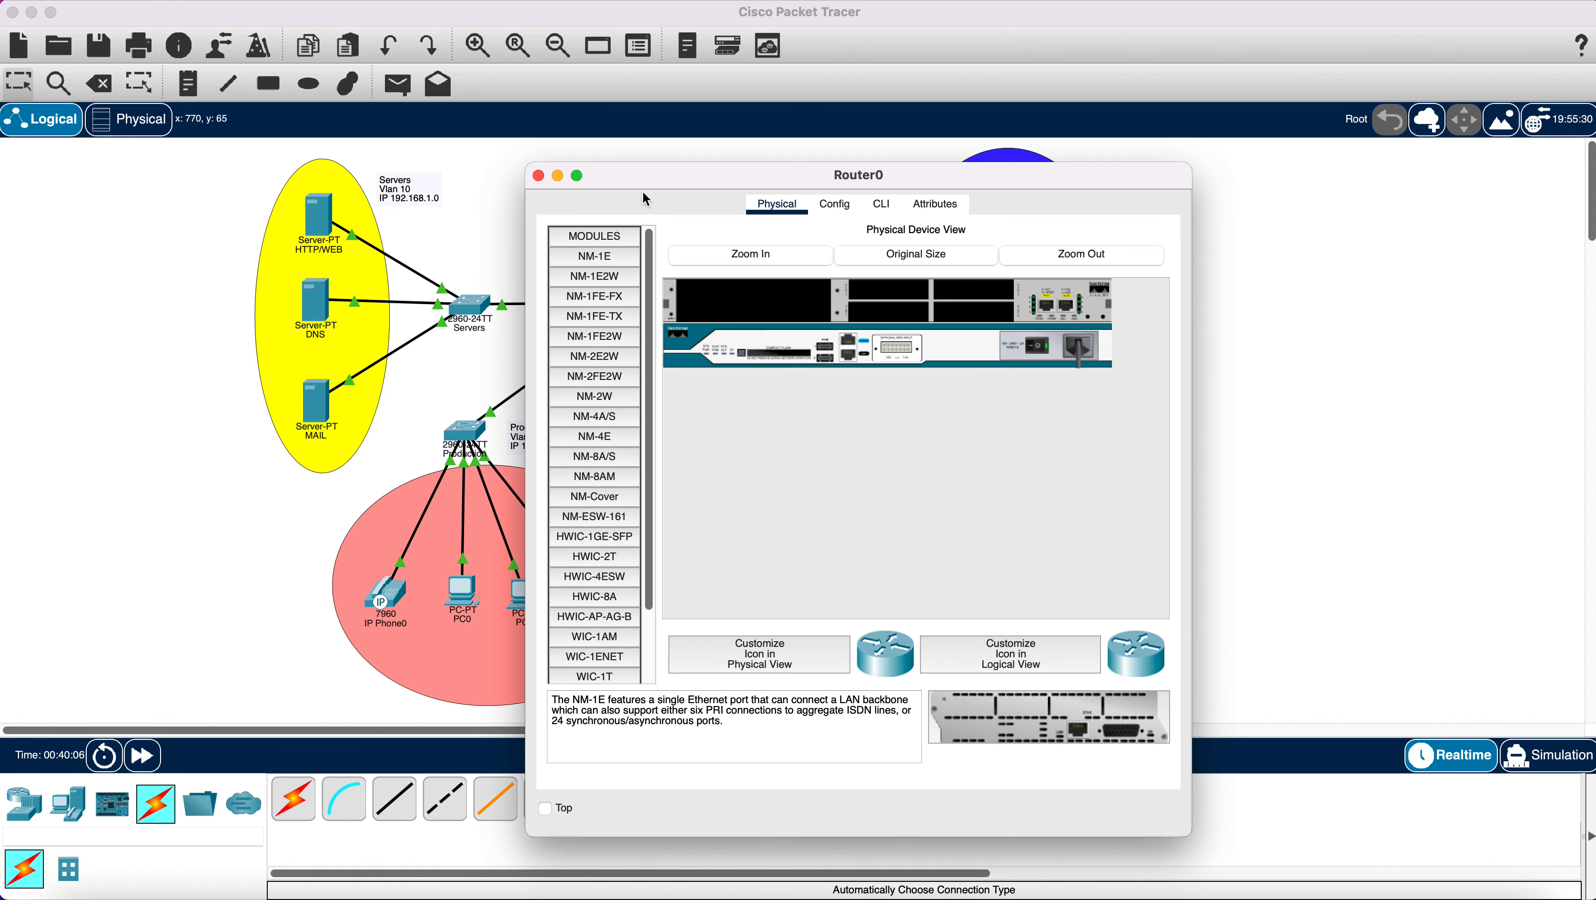
click(881, 204)
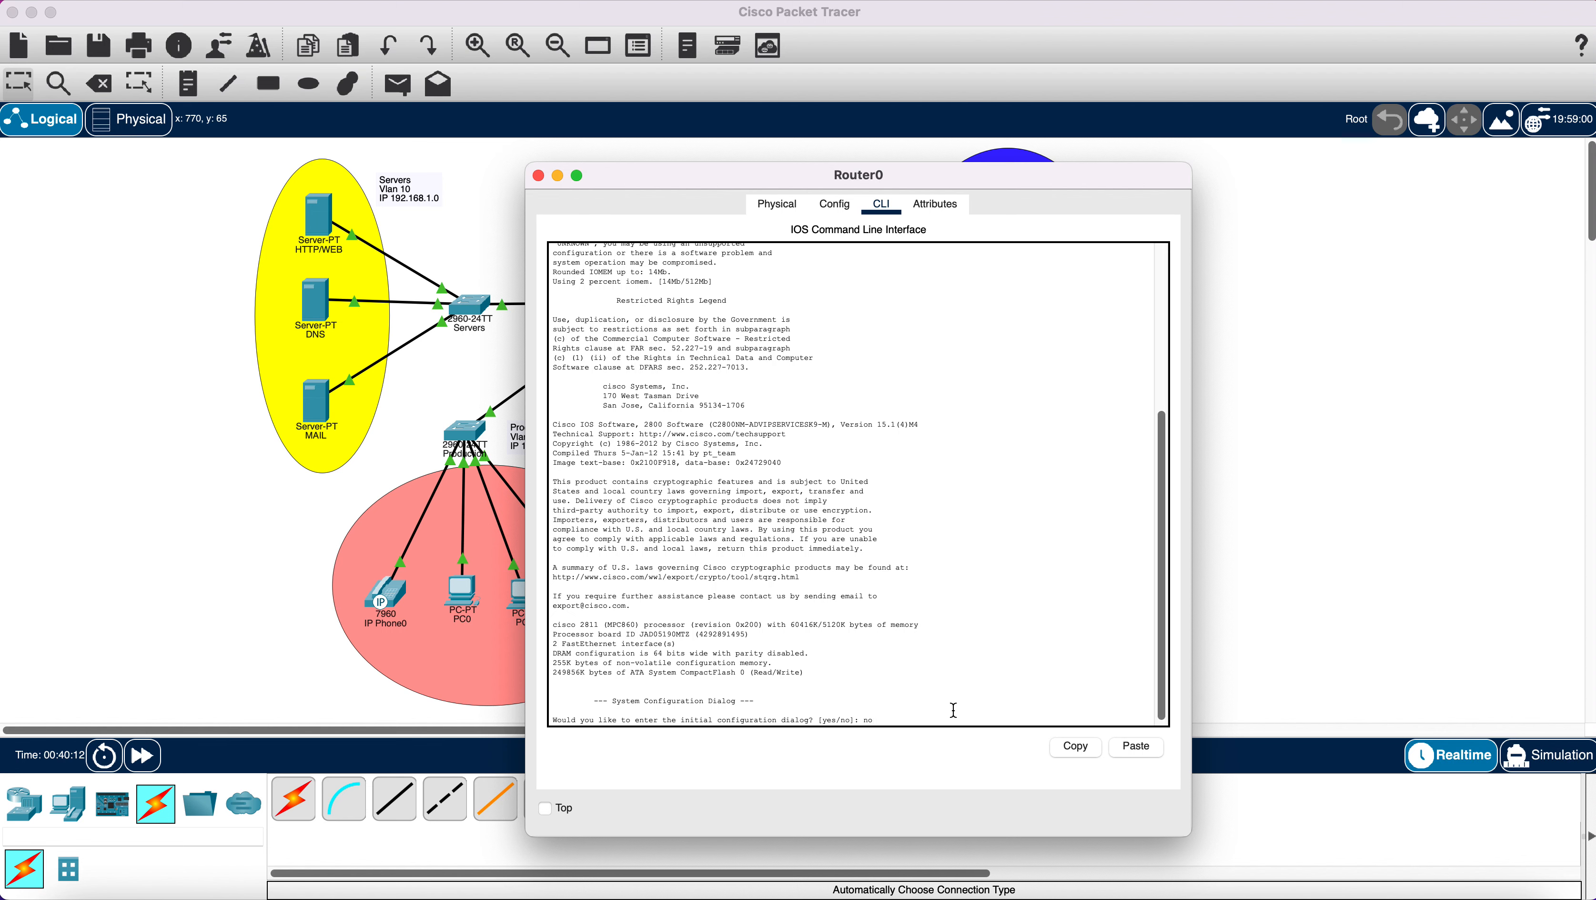
text(no)
key(Return)
key(Return)
key(Return)
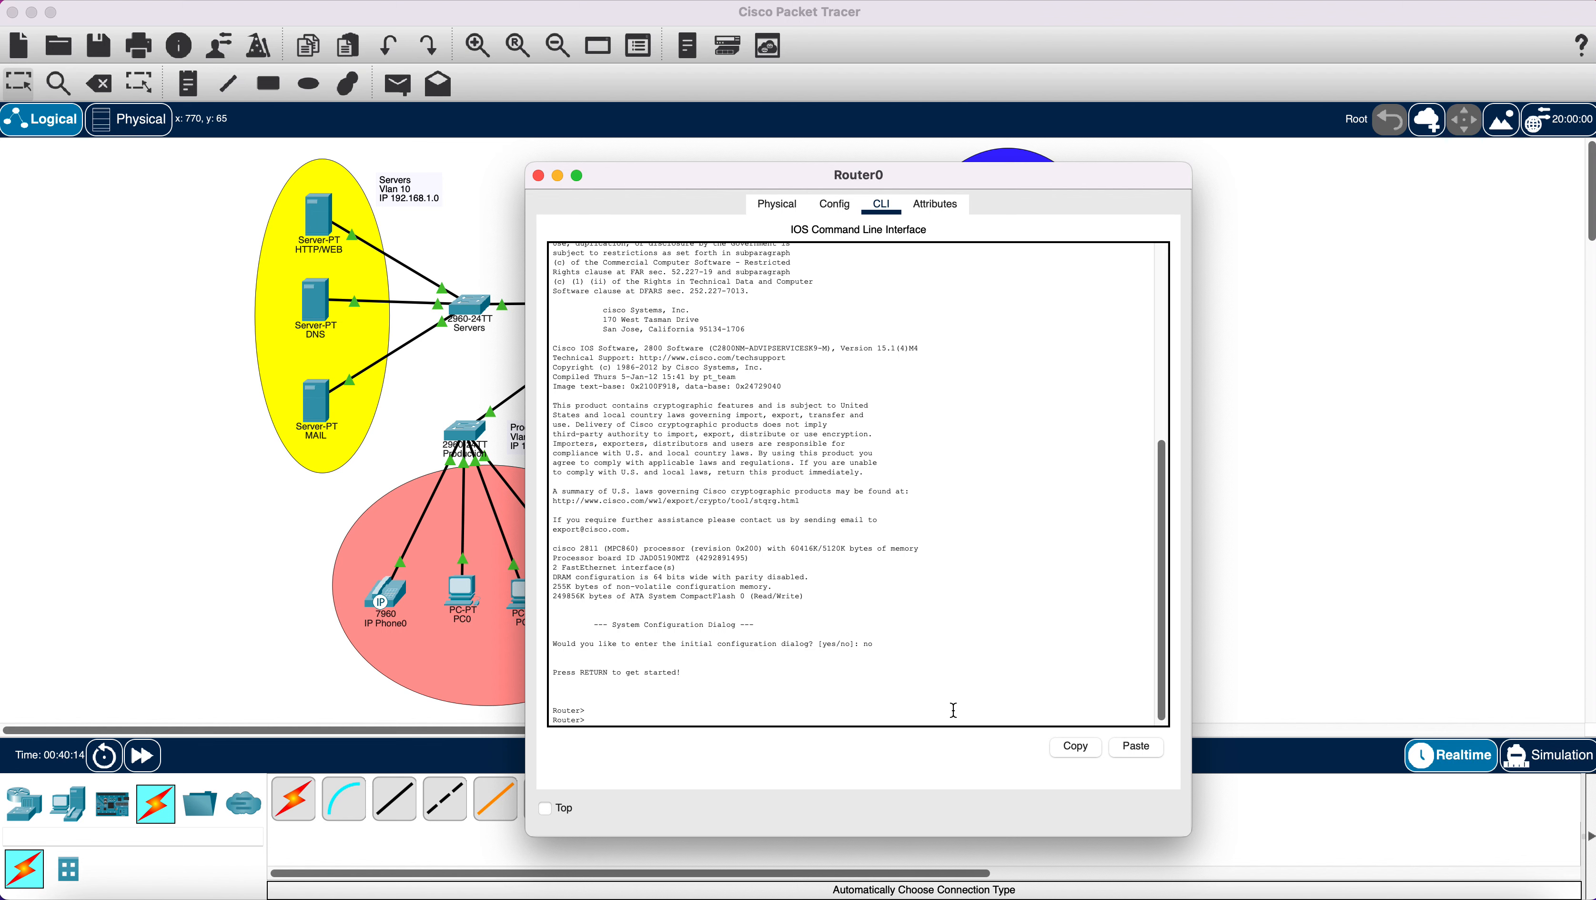
key(Return)
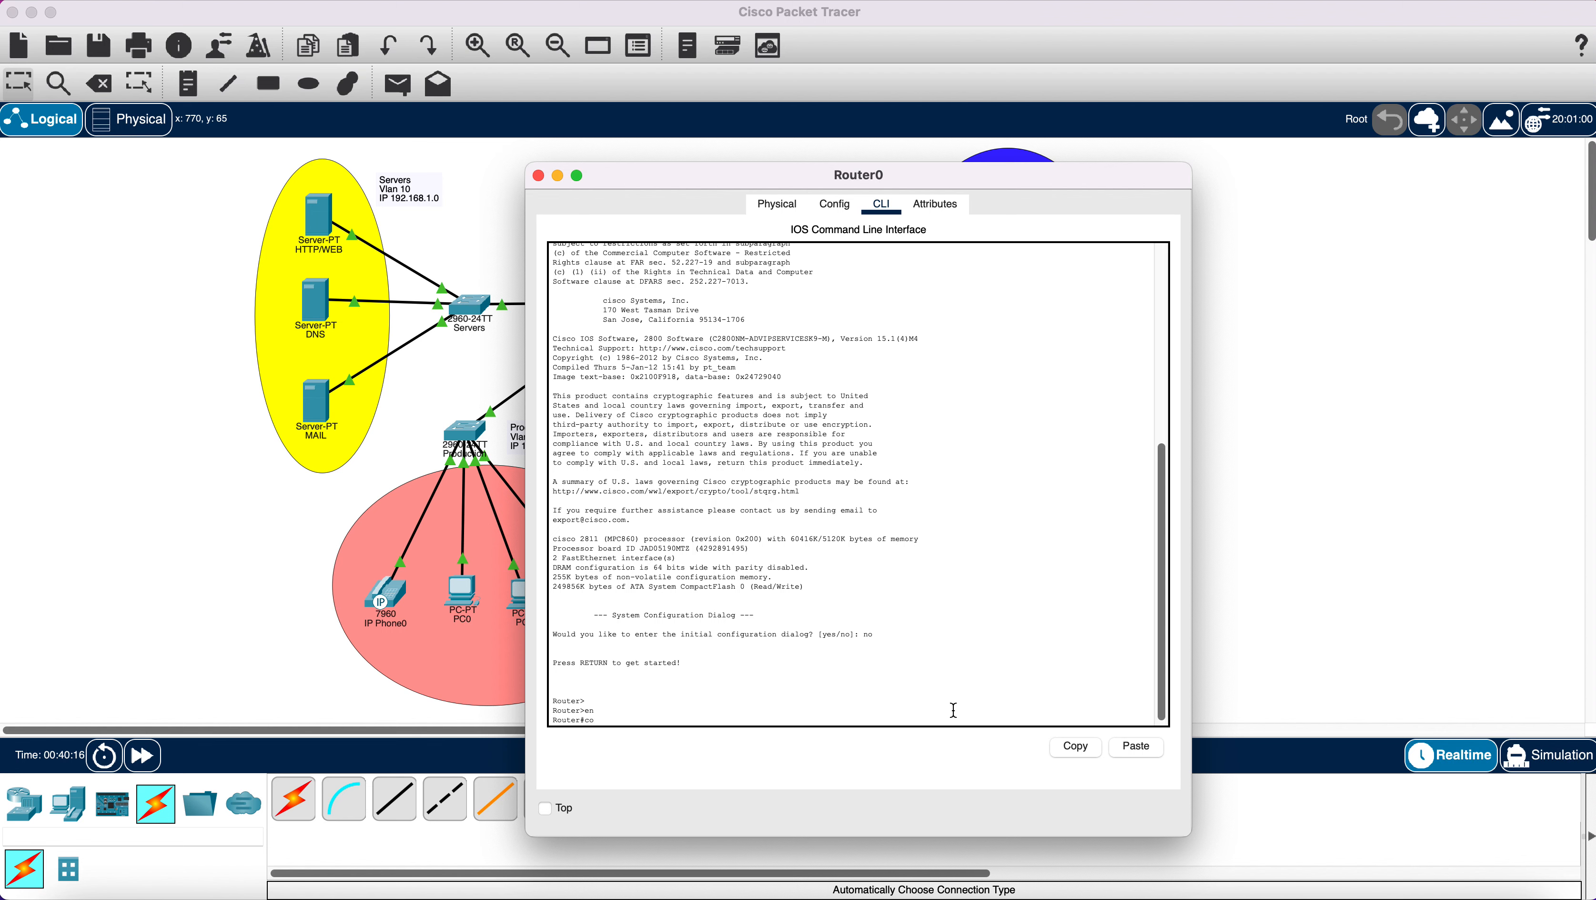
text(config t)
key(Return)
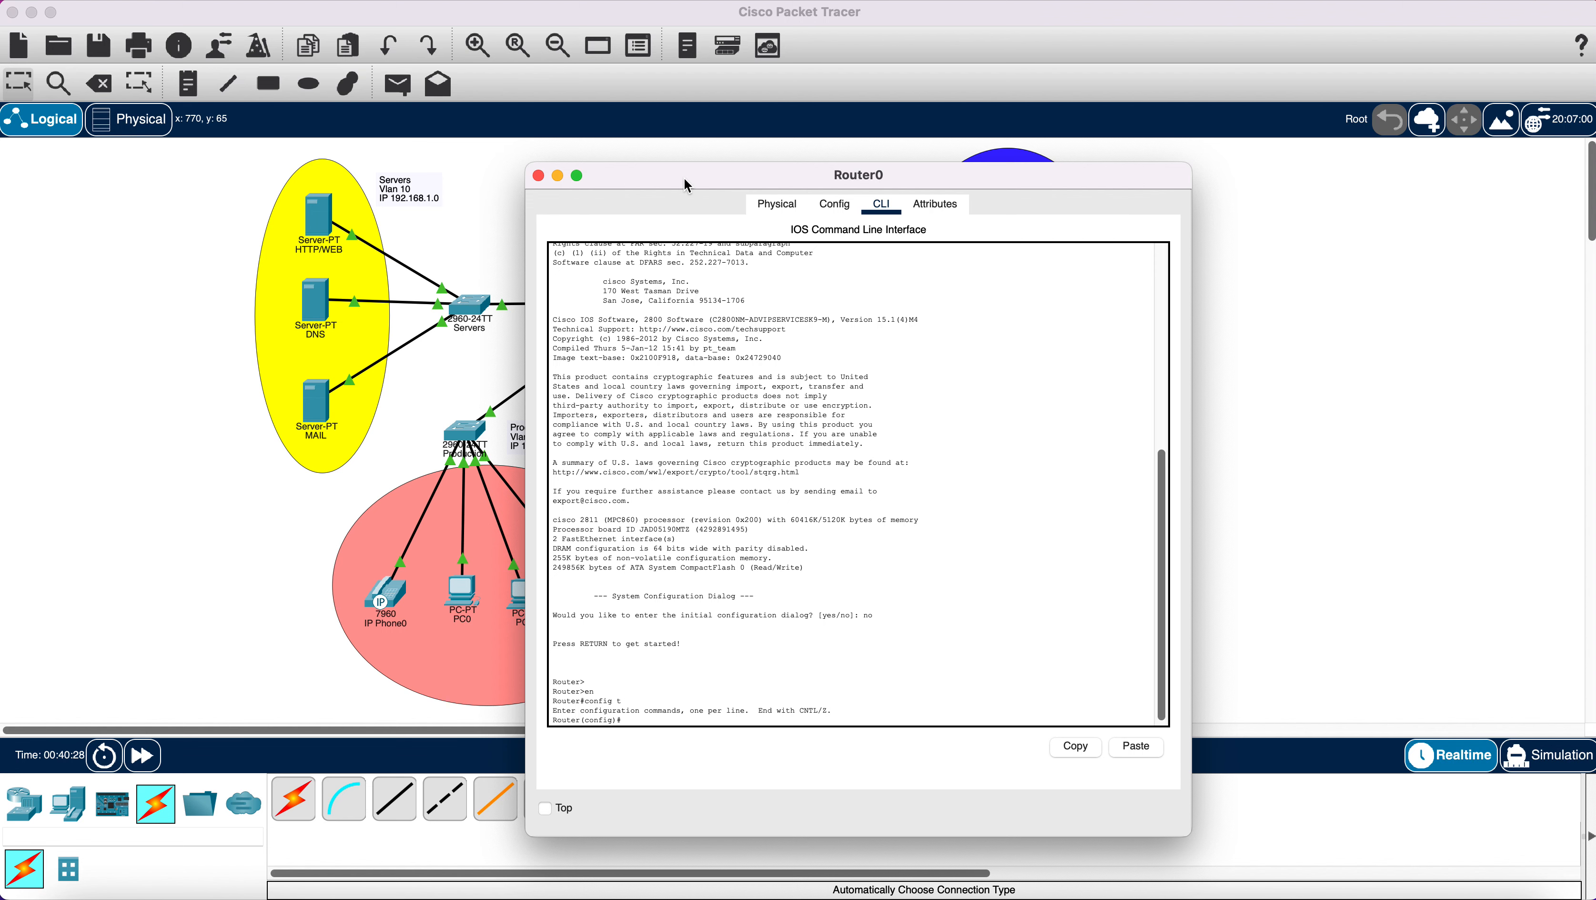
Bring up interface FastEthernet0/0 with 'no shutdown'.
drag(687, 185, 988, 160)
click(655, 191)
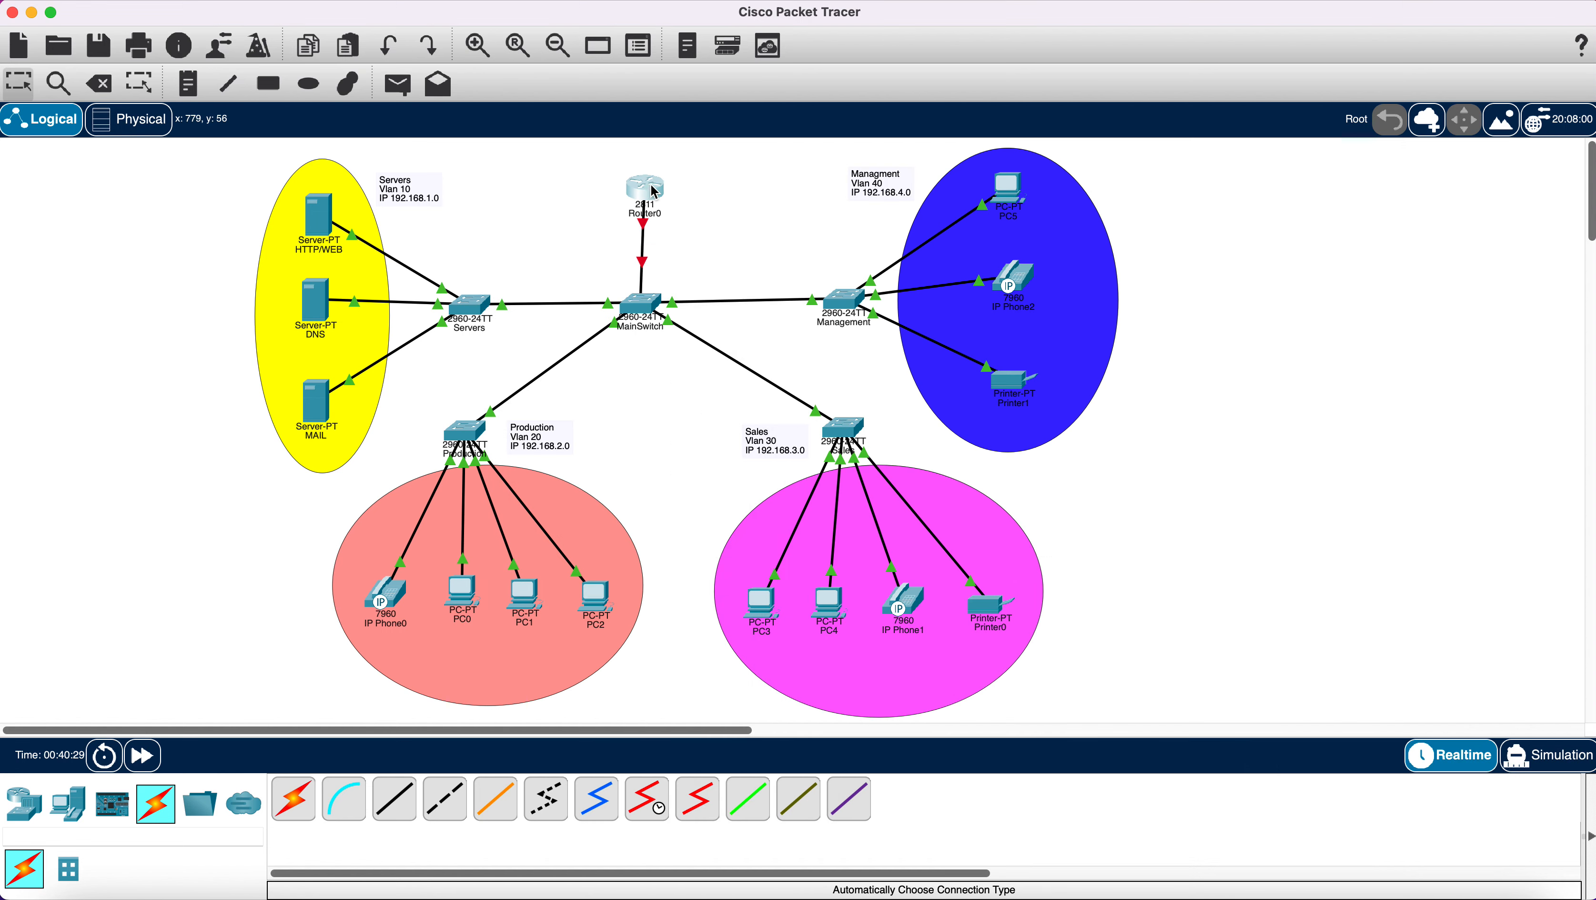
drag(655, 191, 651, 191)
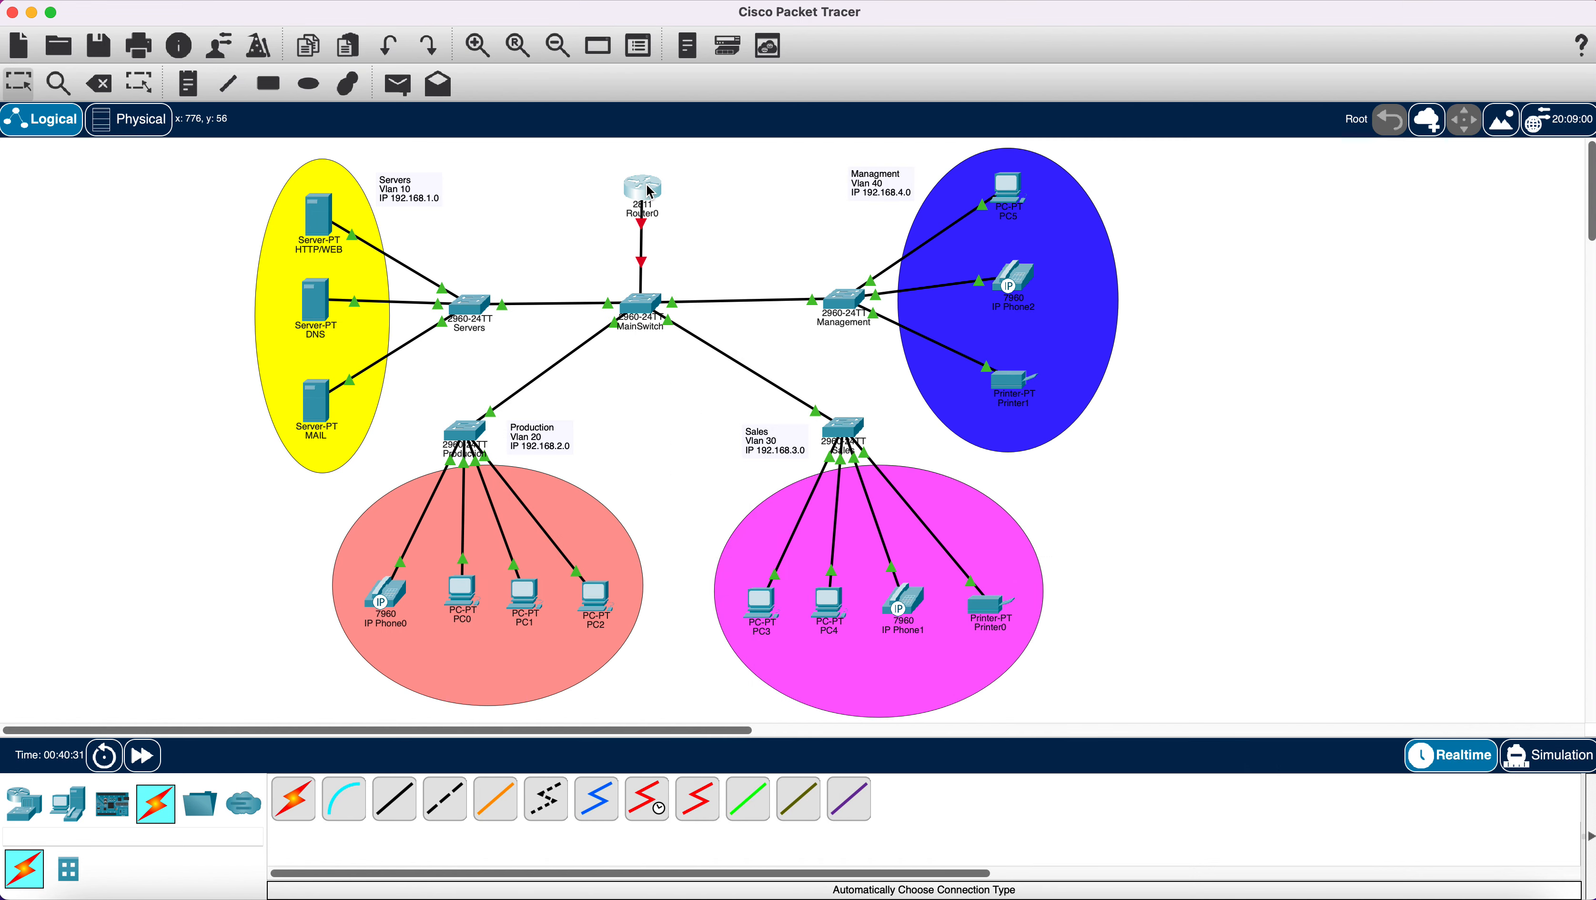
click(651, 191)
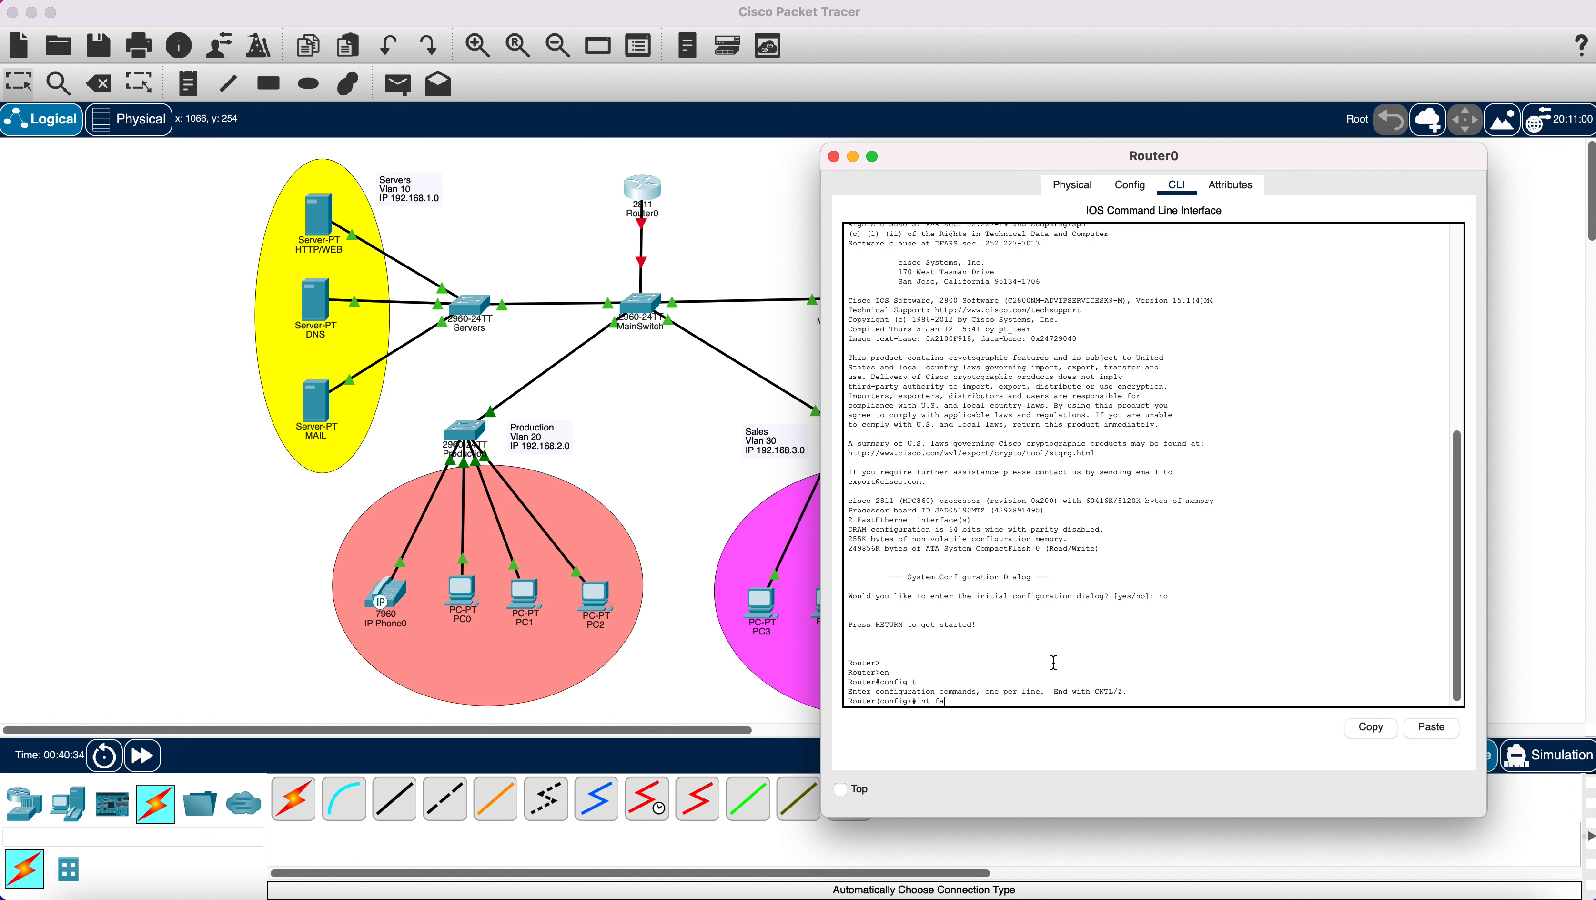
text(fa0/0)
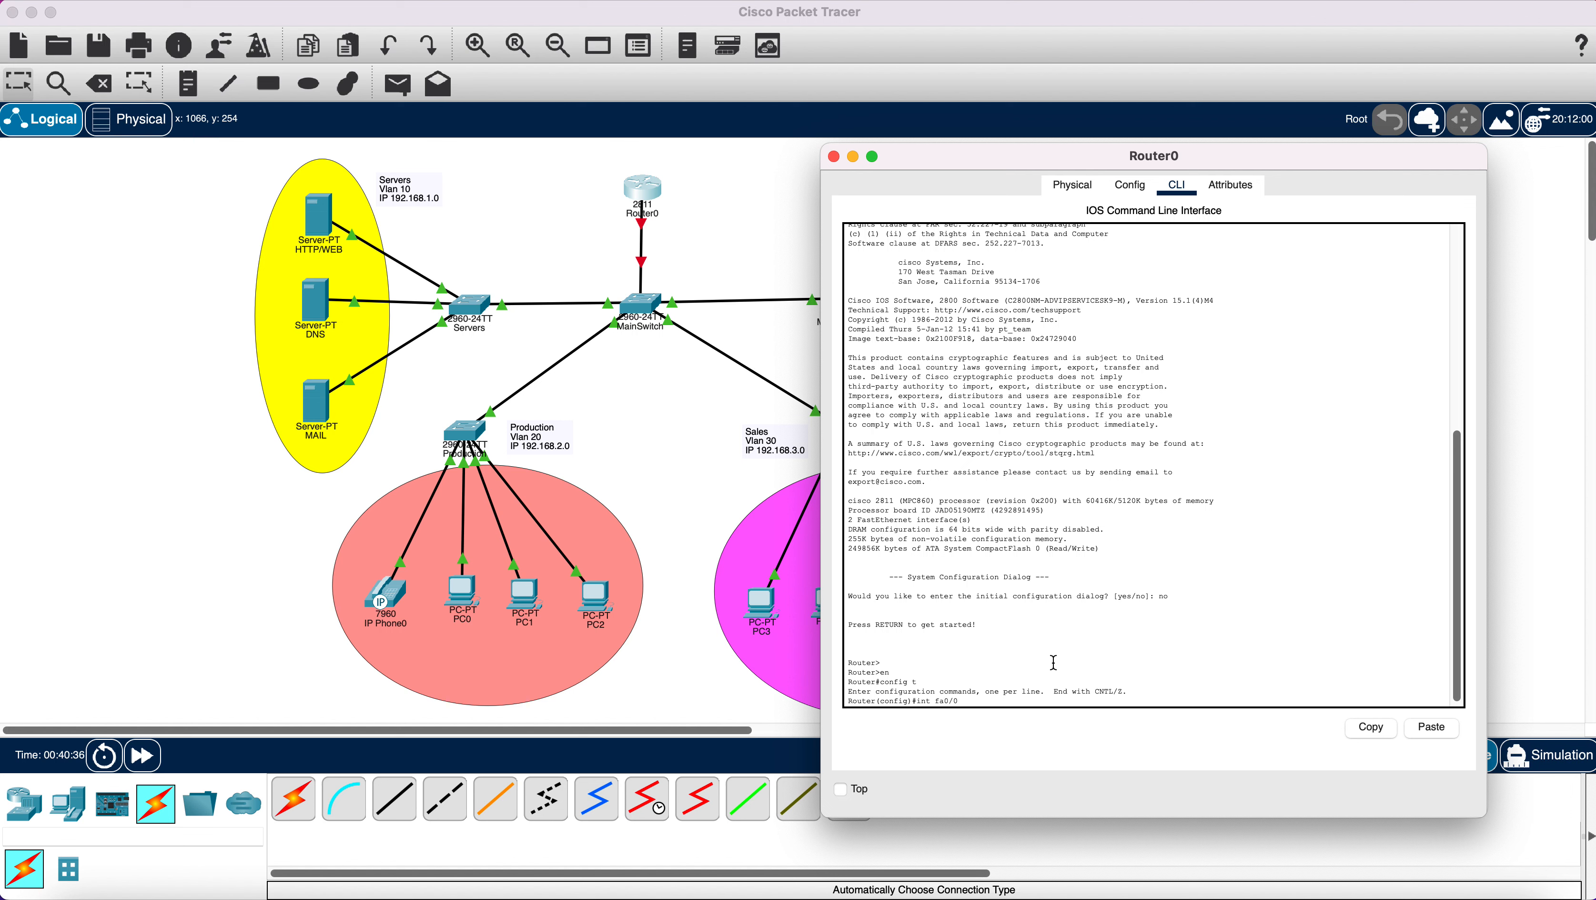
key(Return)
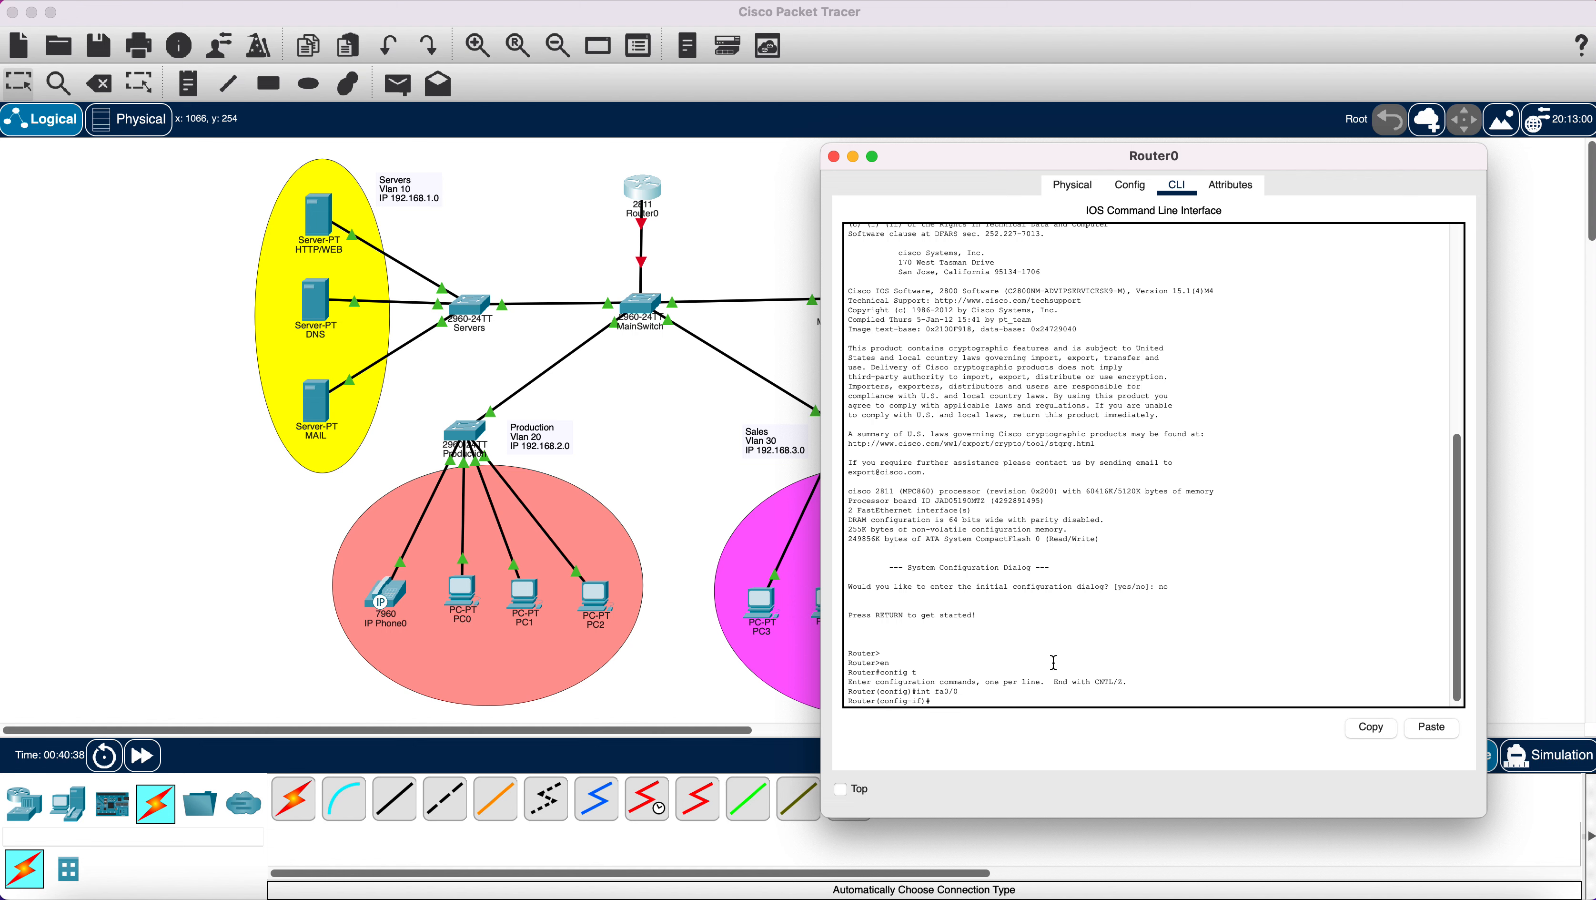
text(no sh)
key(Return)
key(Return)
key(Return)
key(Return)
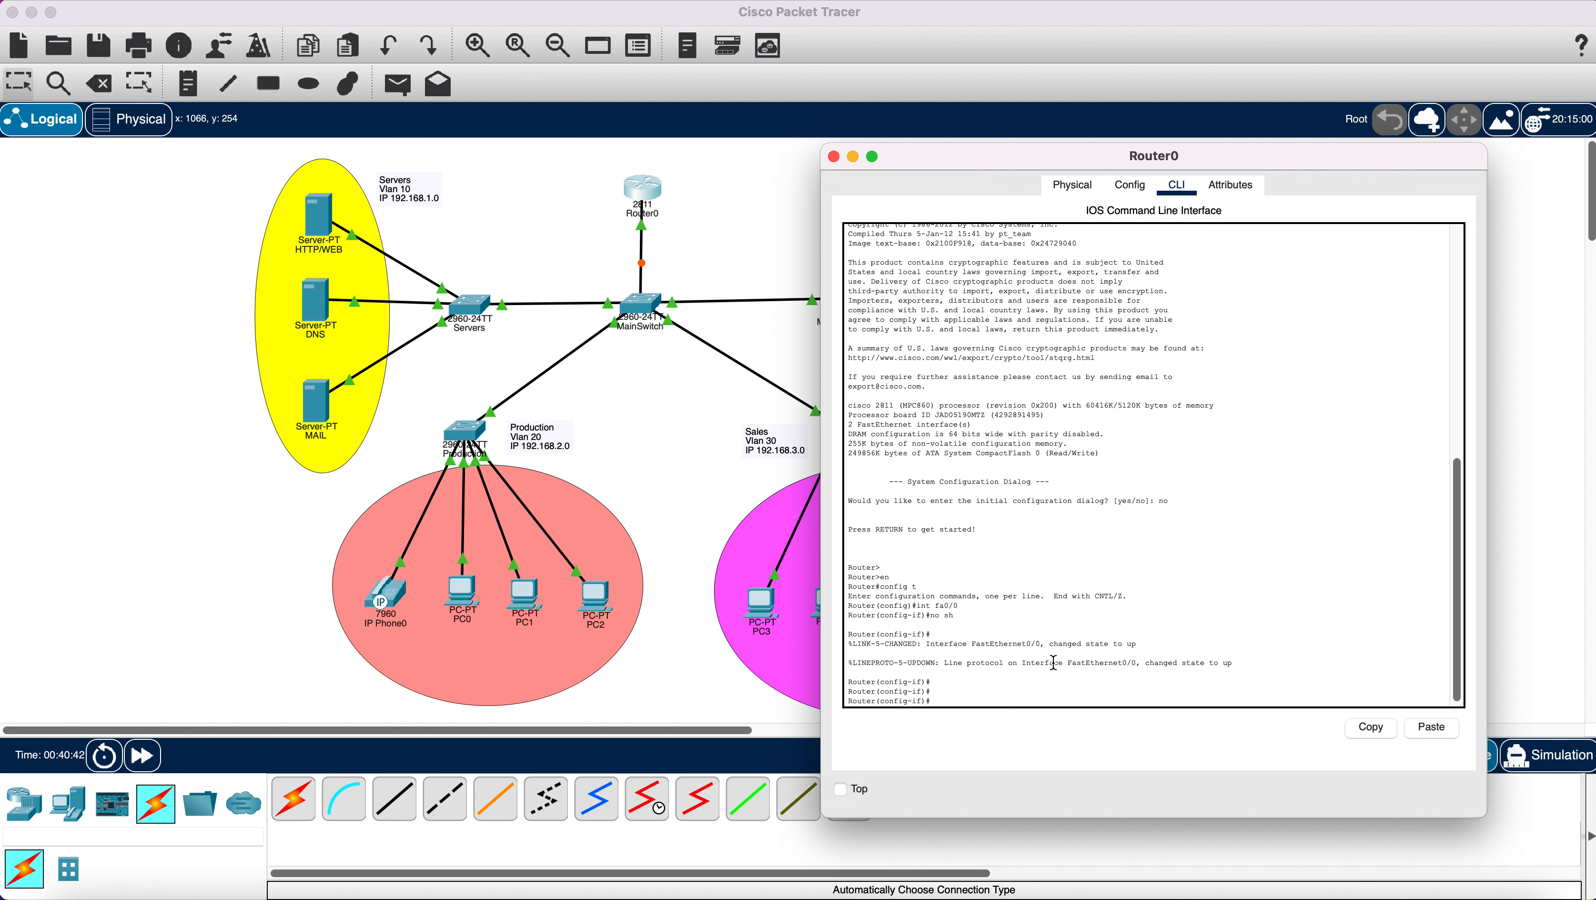
click(729, 281)
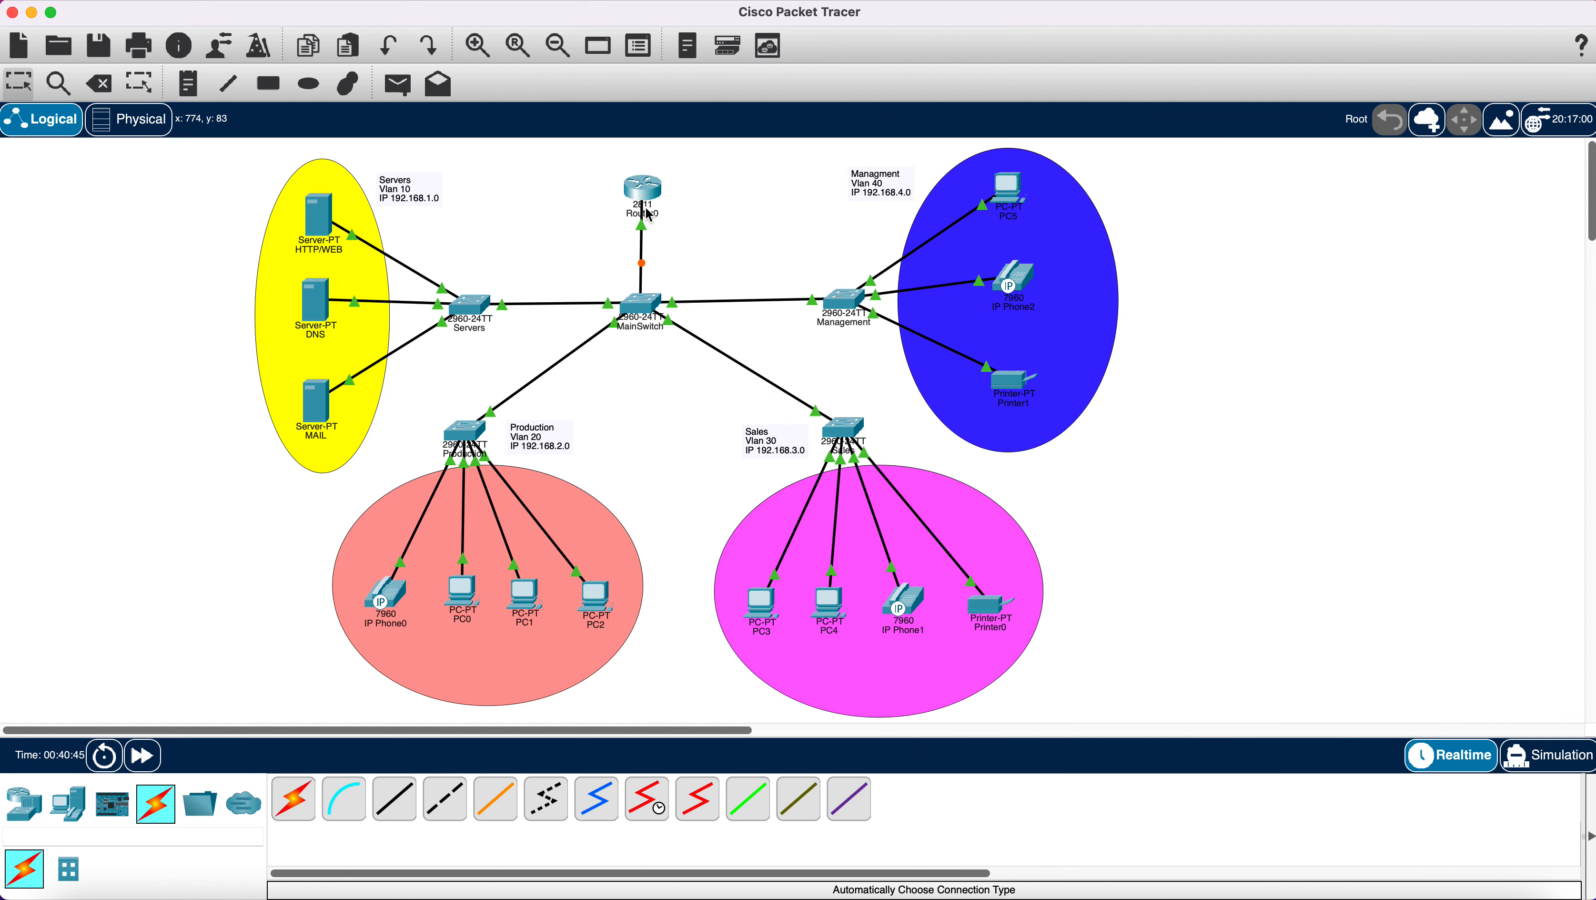
Reopen Router0's CLI and exit Fa0/0 interface configuration back to global configuration.
mouse_move(644, 201)
mouse_move(642, 245)
click(644, 192)
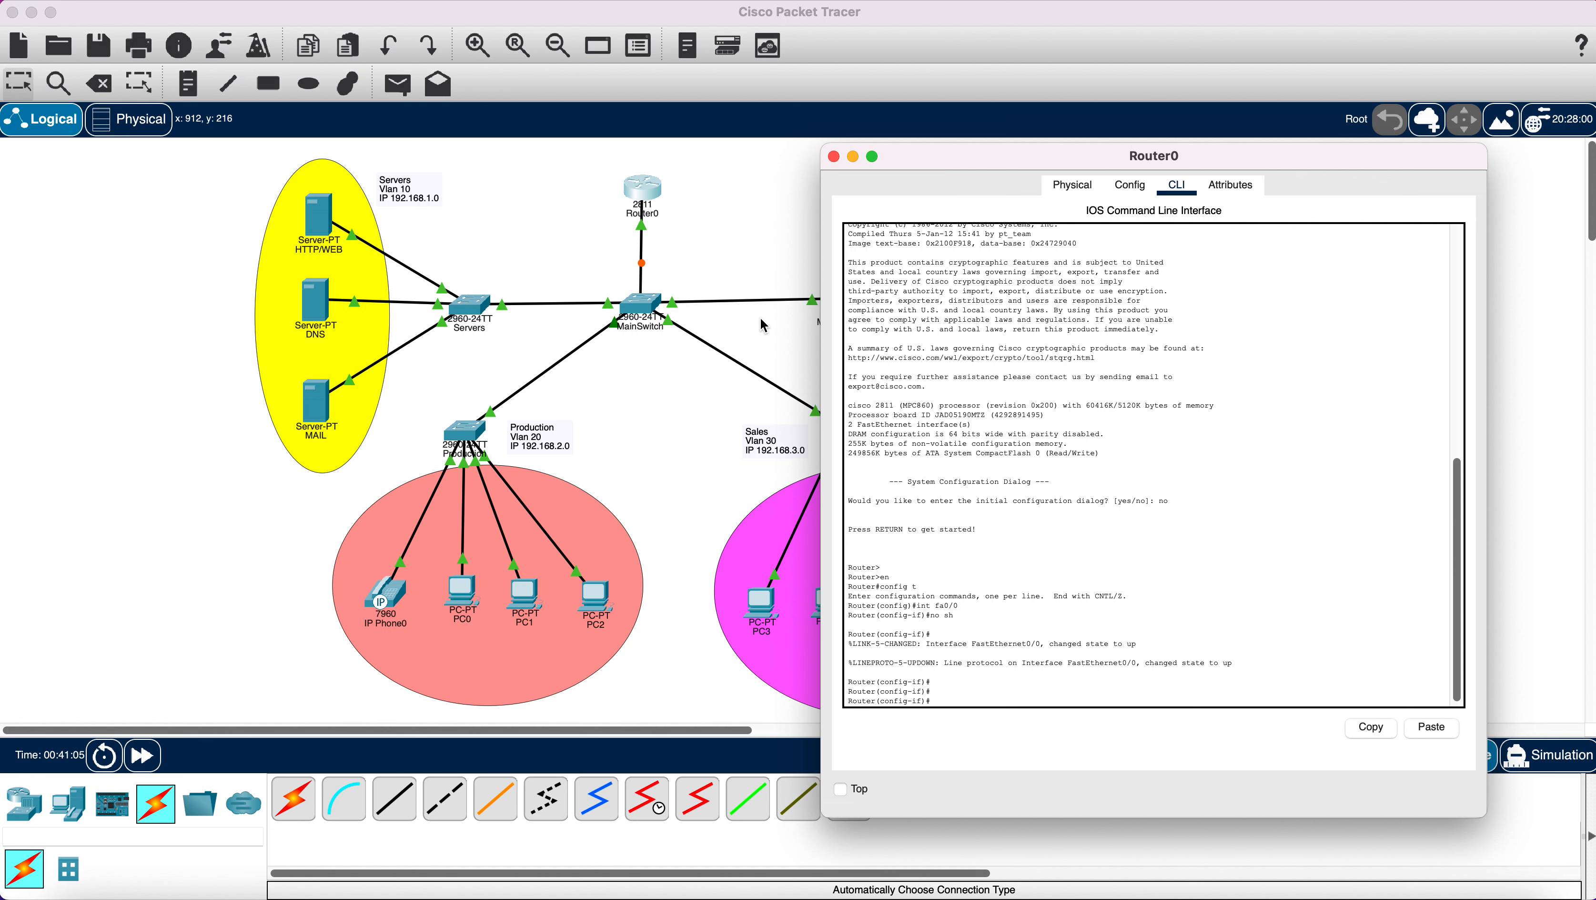
text(x)
key(Return)
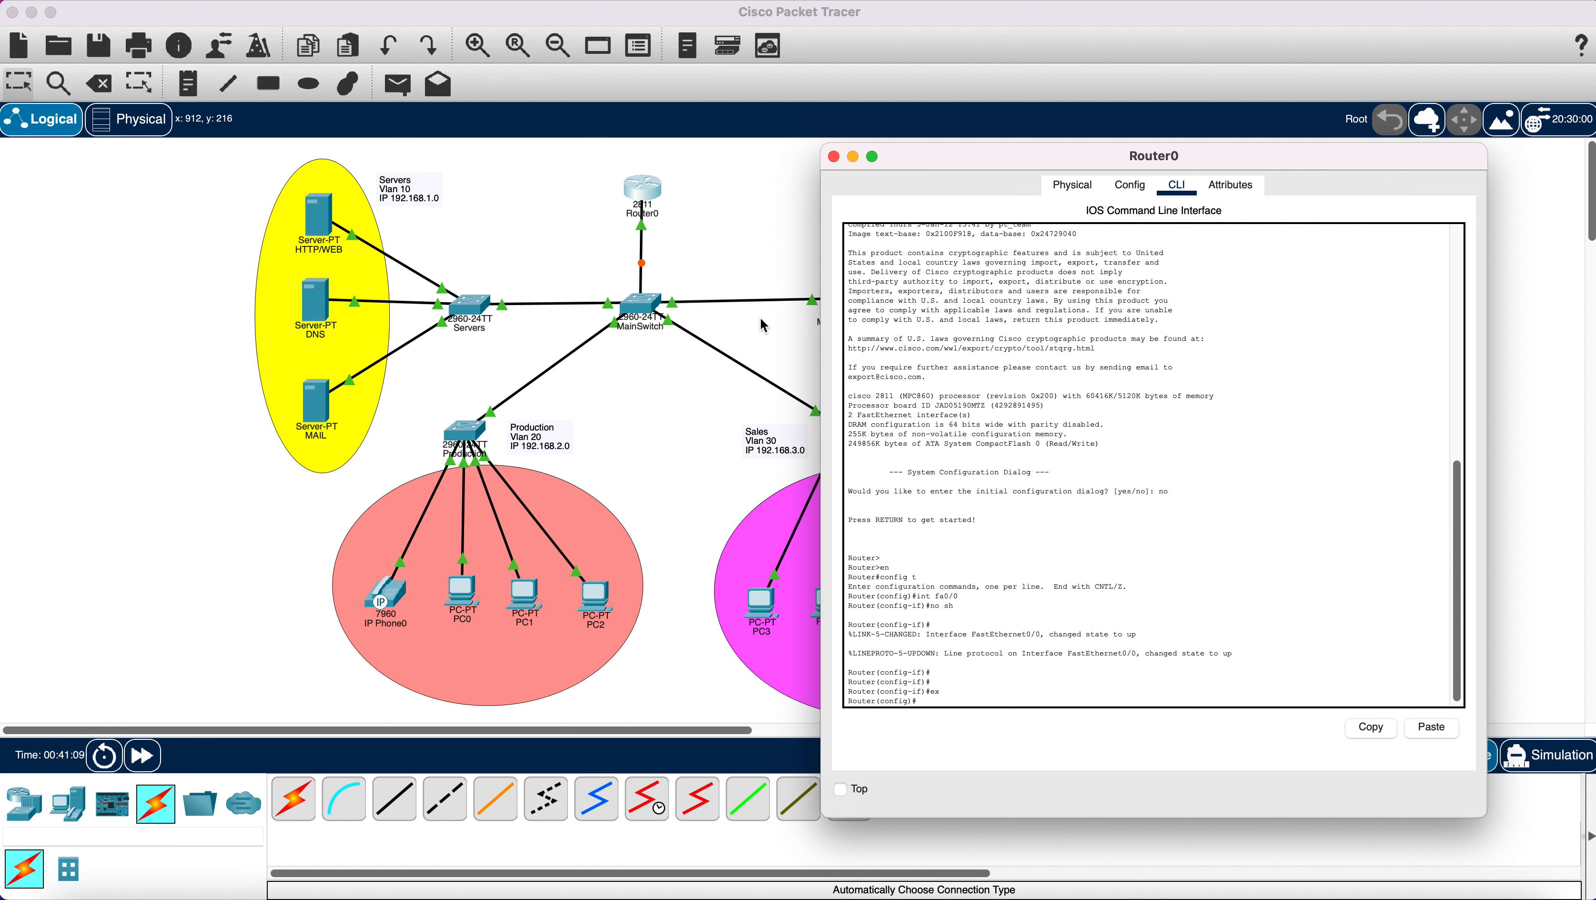
drag(938, 152, 1121, 76)
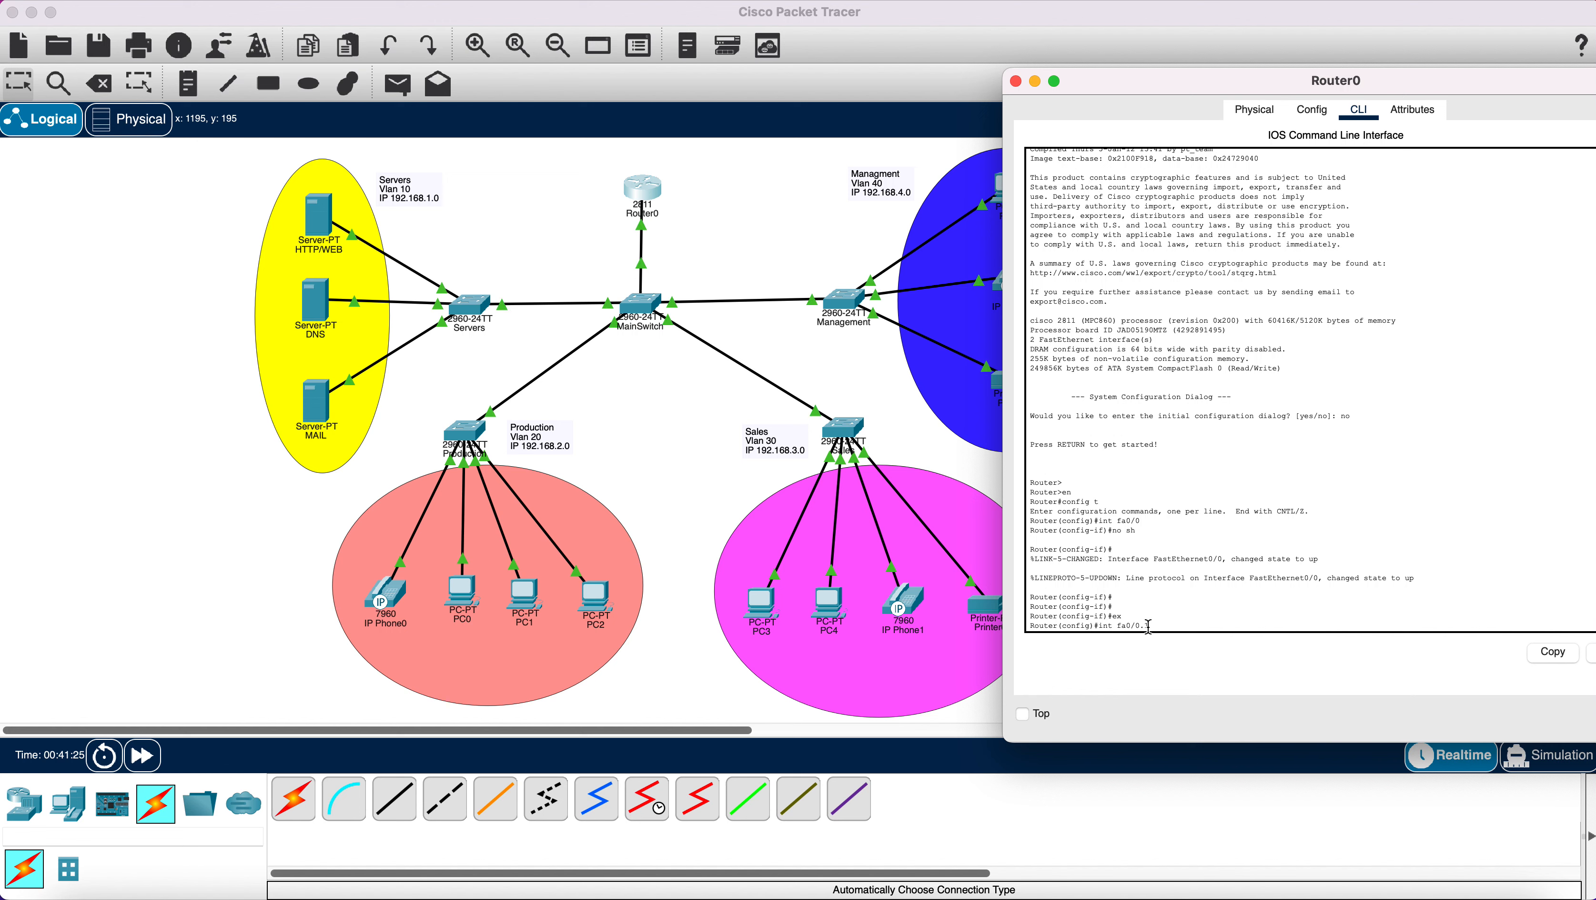
Create subinterface Fa0/0.10 with dot1Q VLAN 10 and IP 192.168.1.1 255.255.255.0.
text(0)
key(Return)
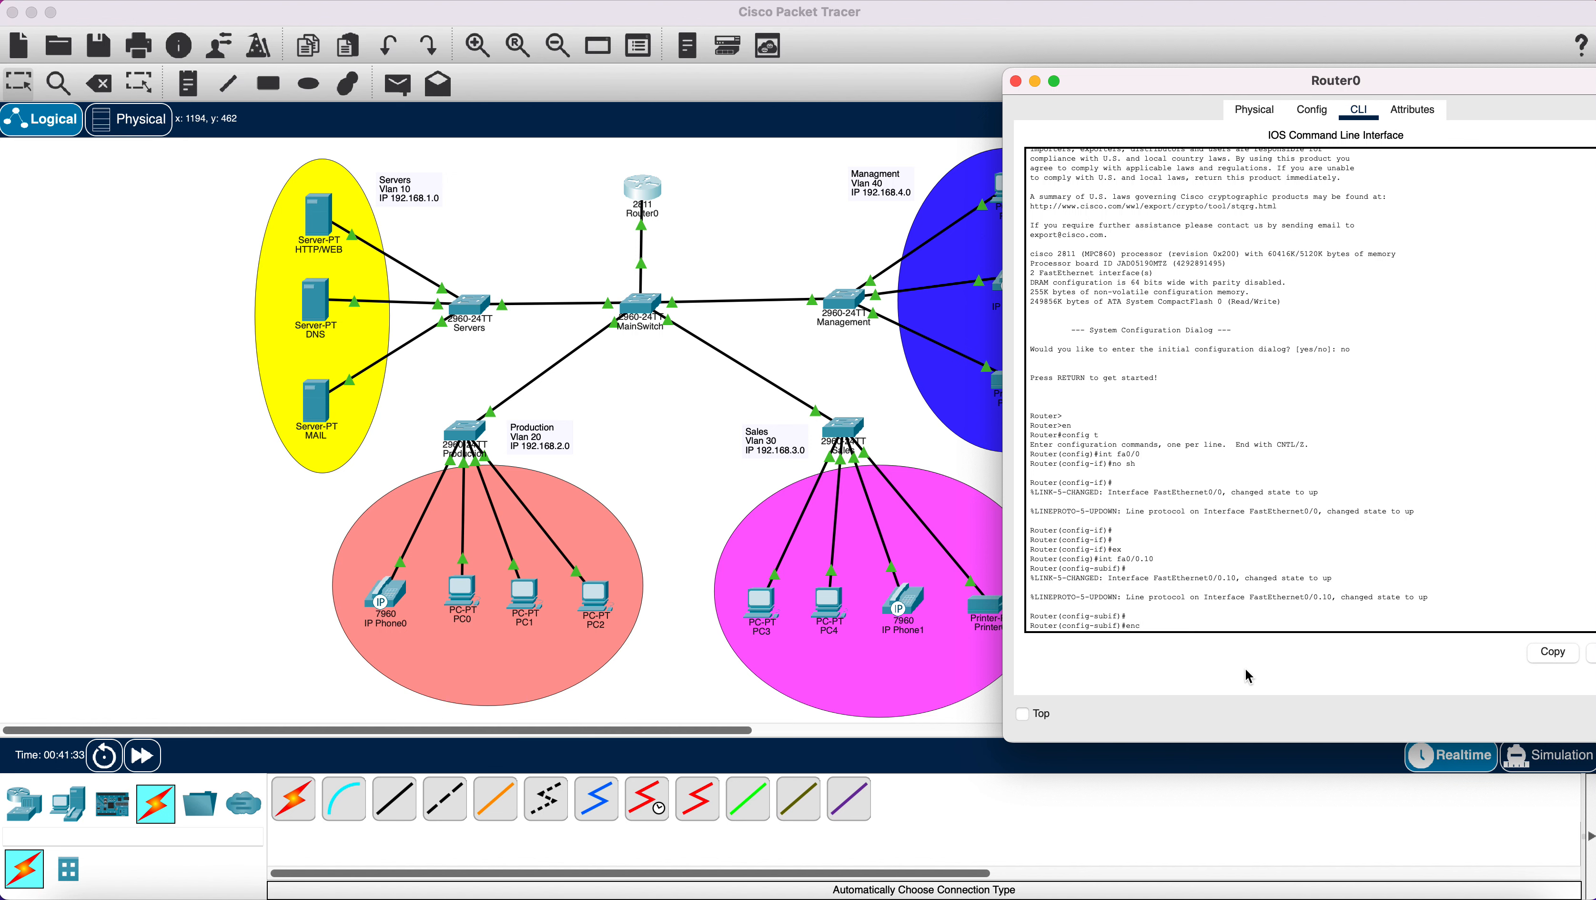
text(encapsulation dot1q 10)
key(Return)
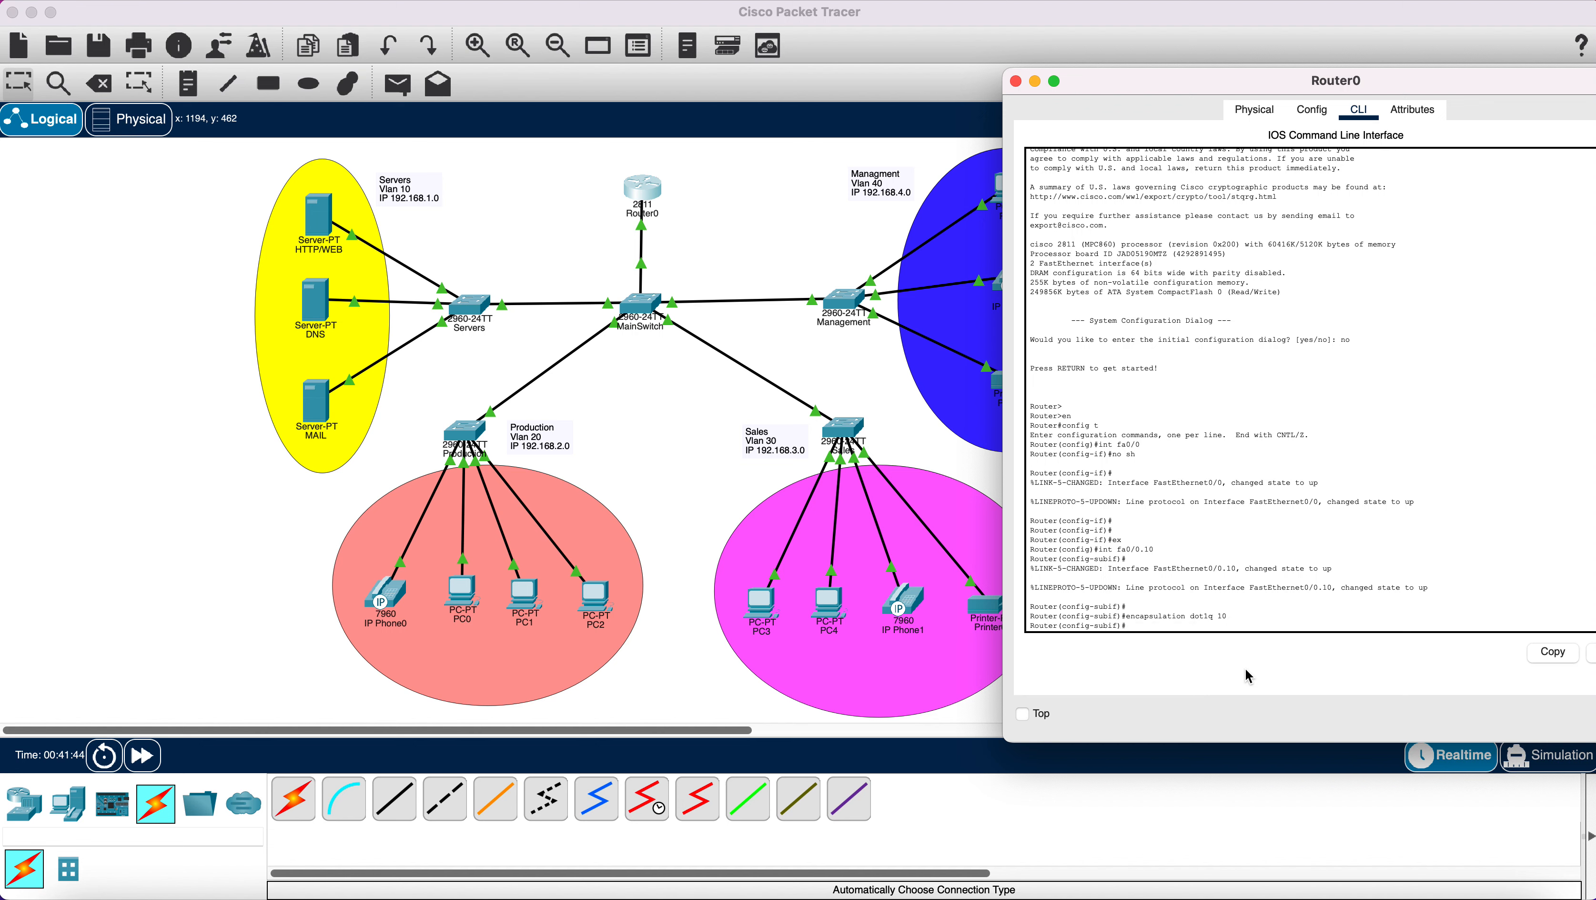
text(ip a)
text(dd 192.168.1.1 255.)
text(2)
text(55.255.255.0)
key(Return)
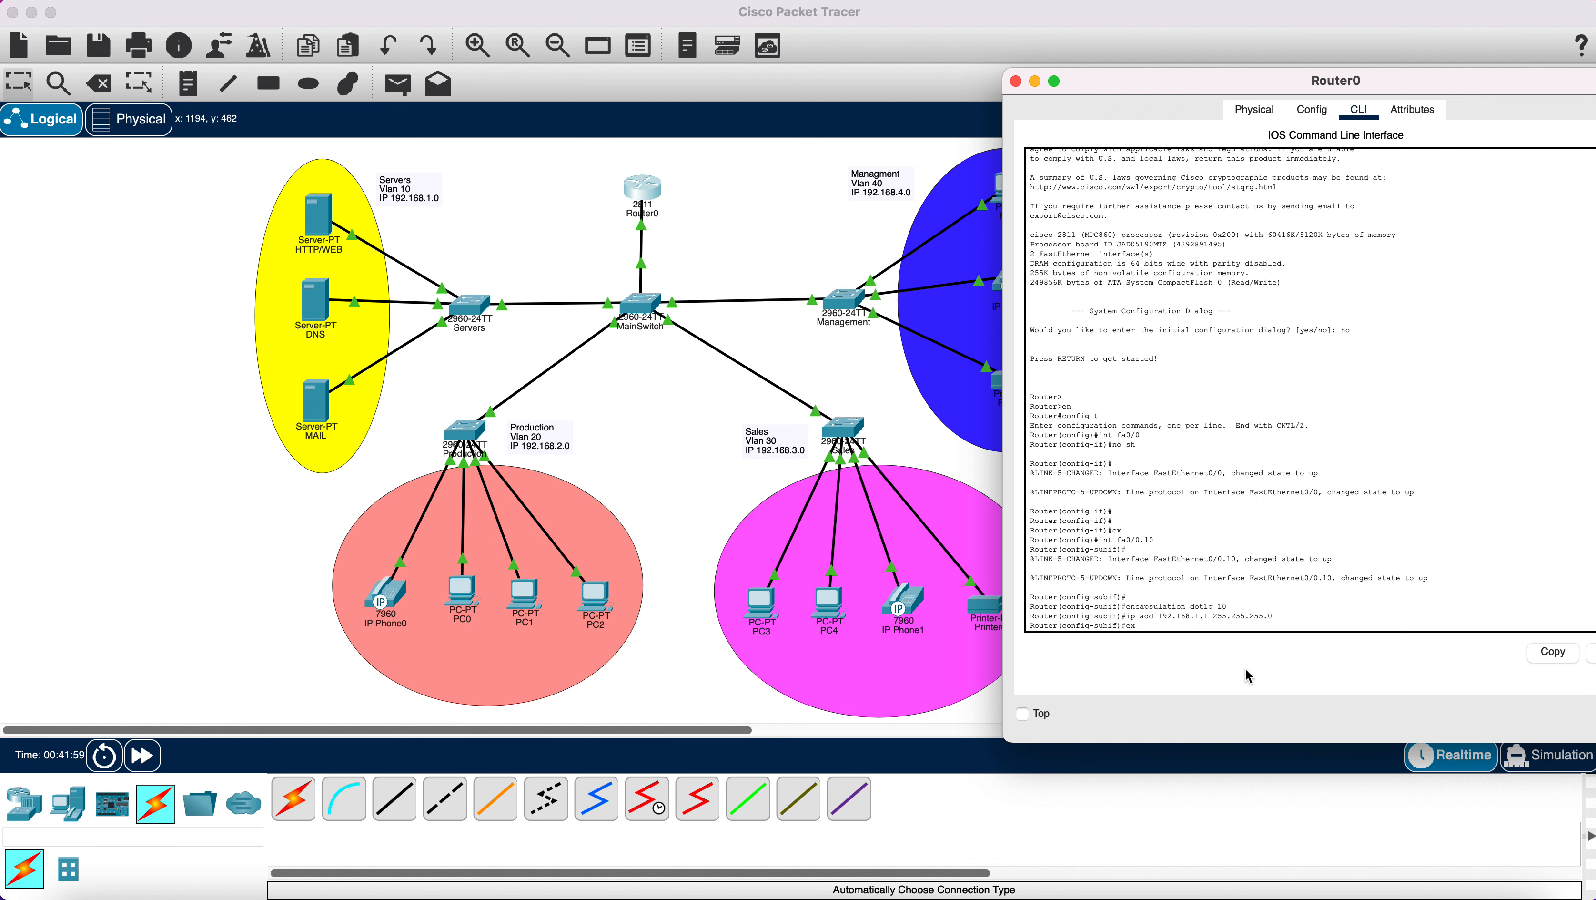
text(ex)
key(Return)
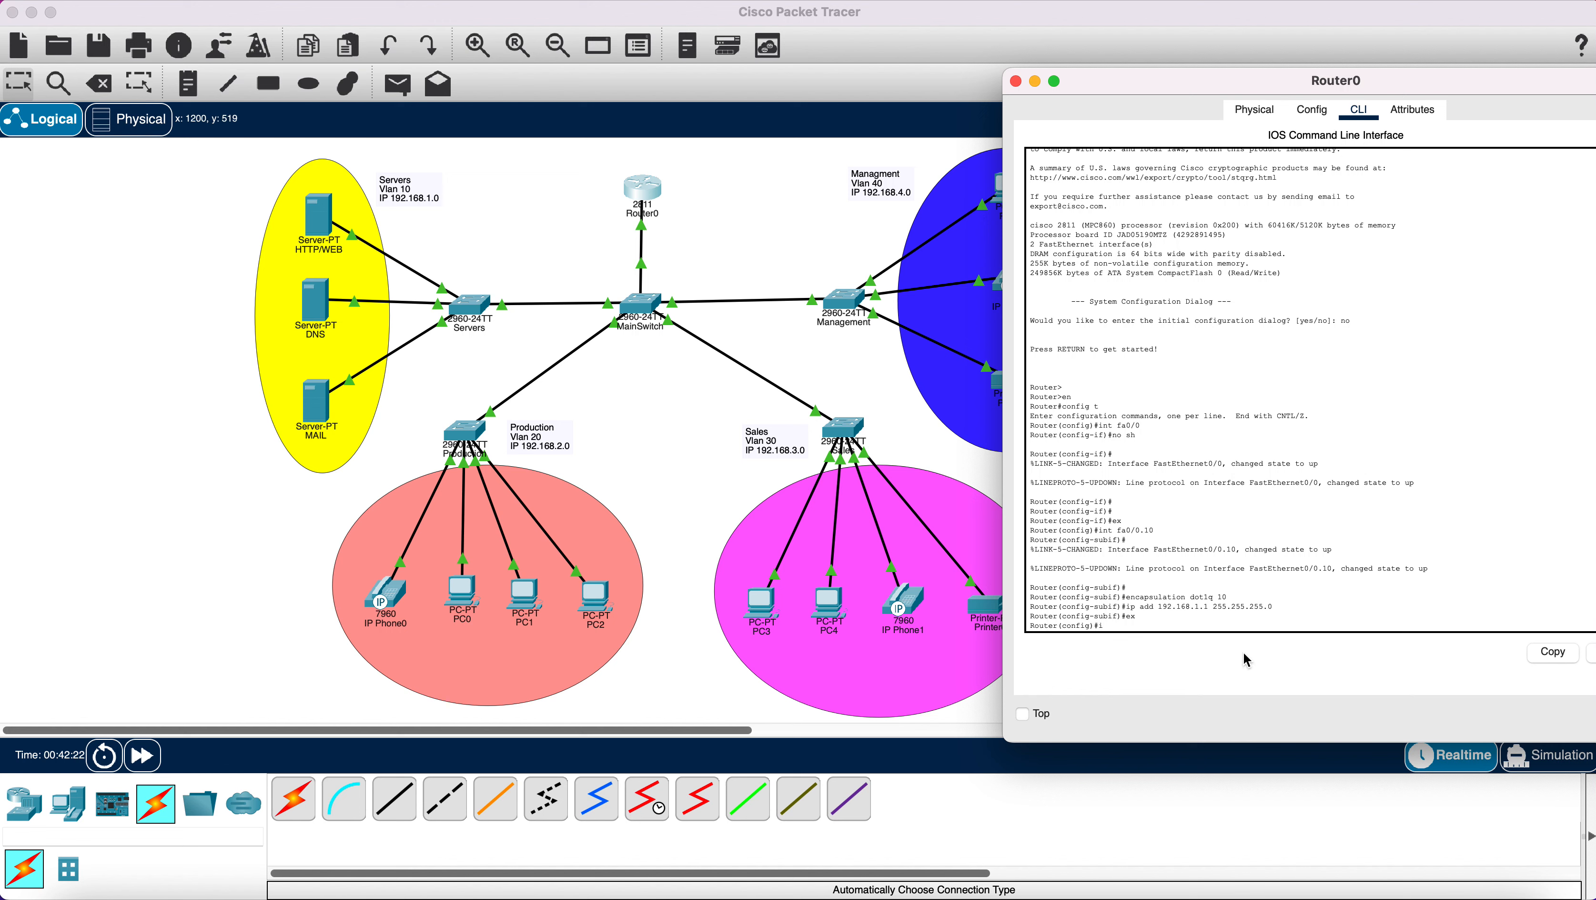
text(nt fa0/0.20)
Create subinterface Fa0/0.20 with dot1Q VLAN 20 and IP 192.168.2.1 255.255.255.0.
key(Return)
key(Return)
key(Return)
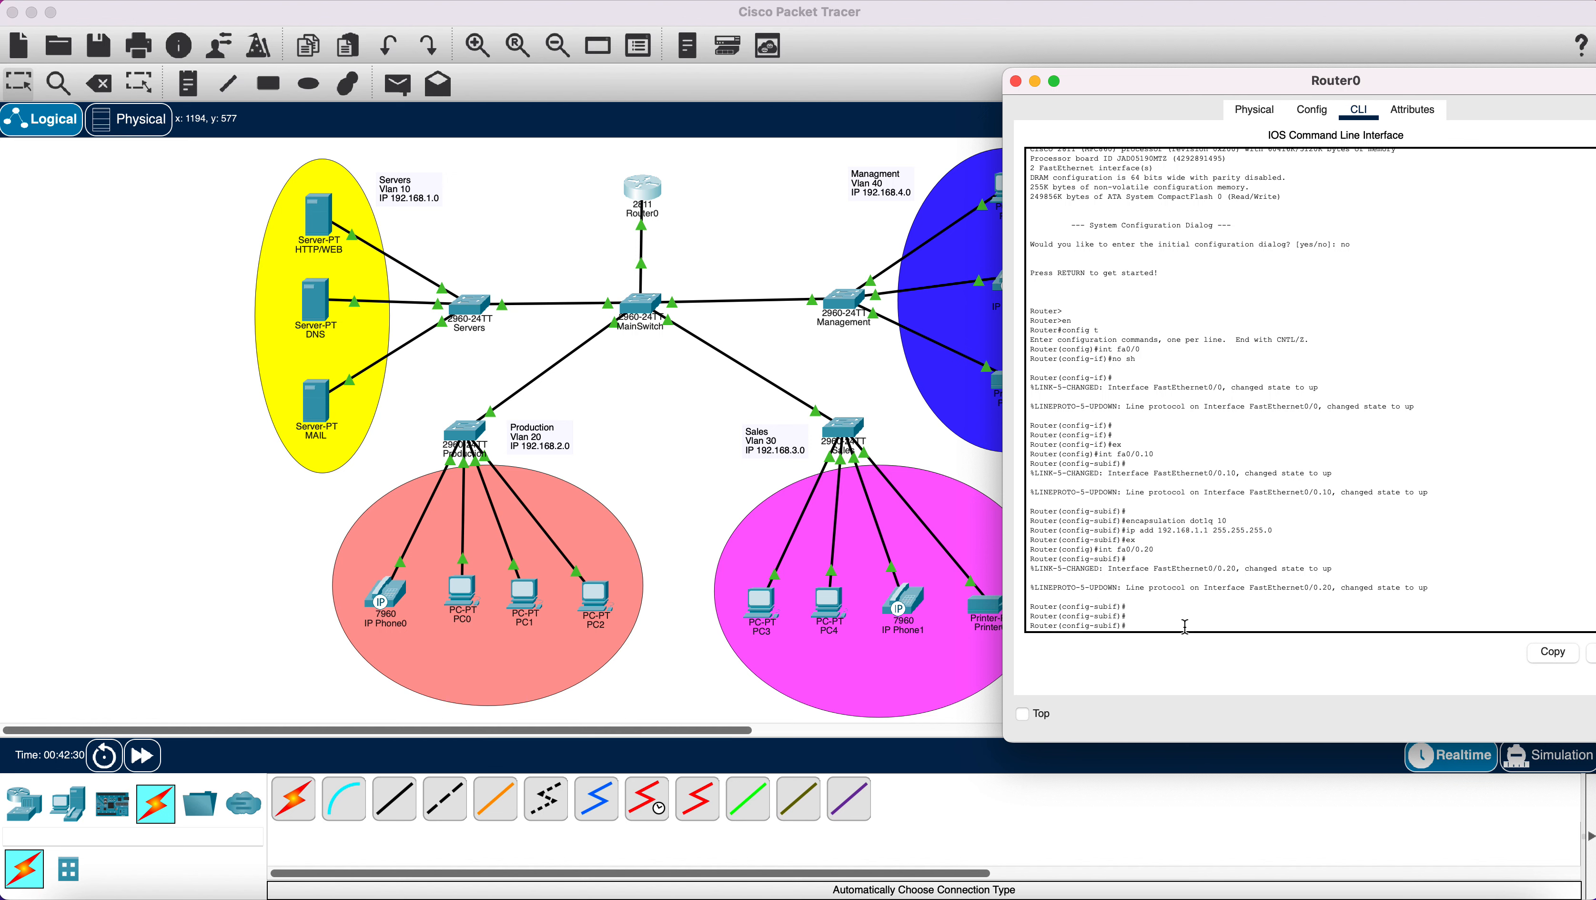
text(encapsulation)
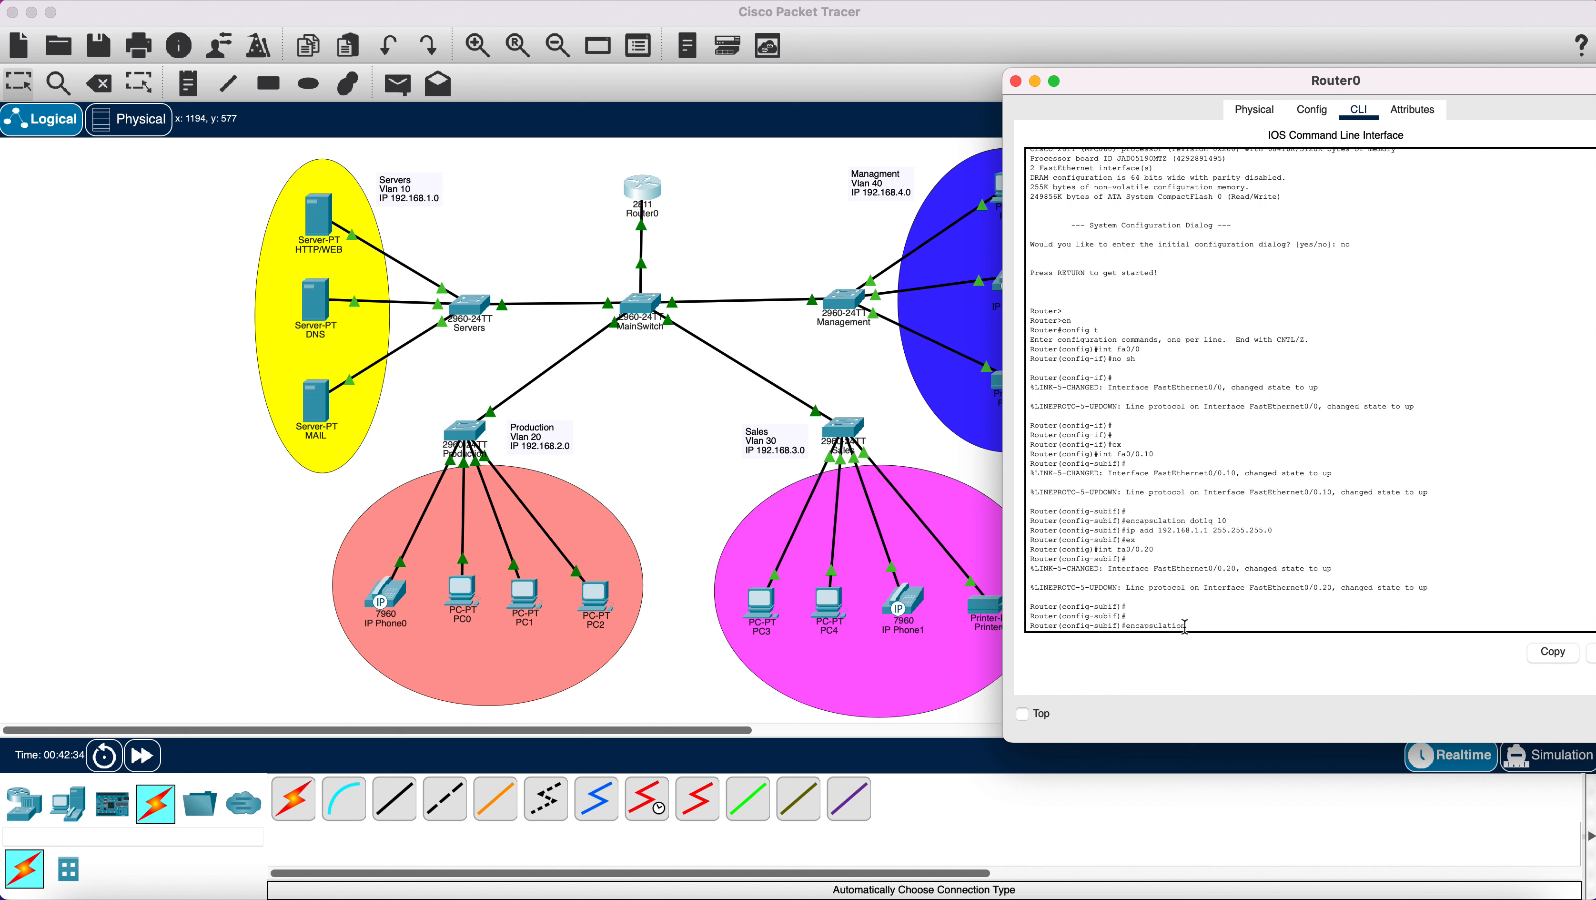
text( dot)
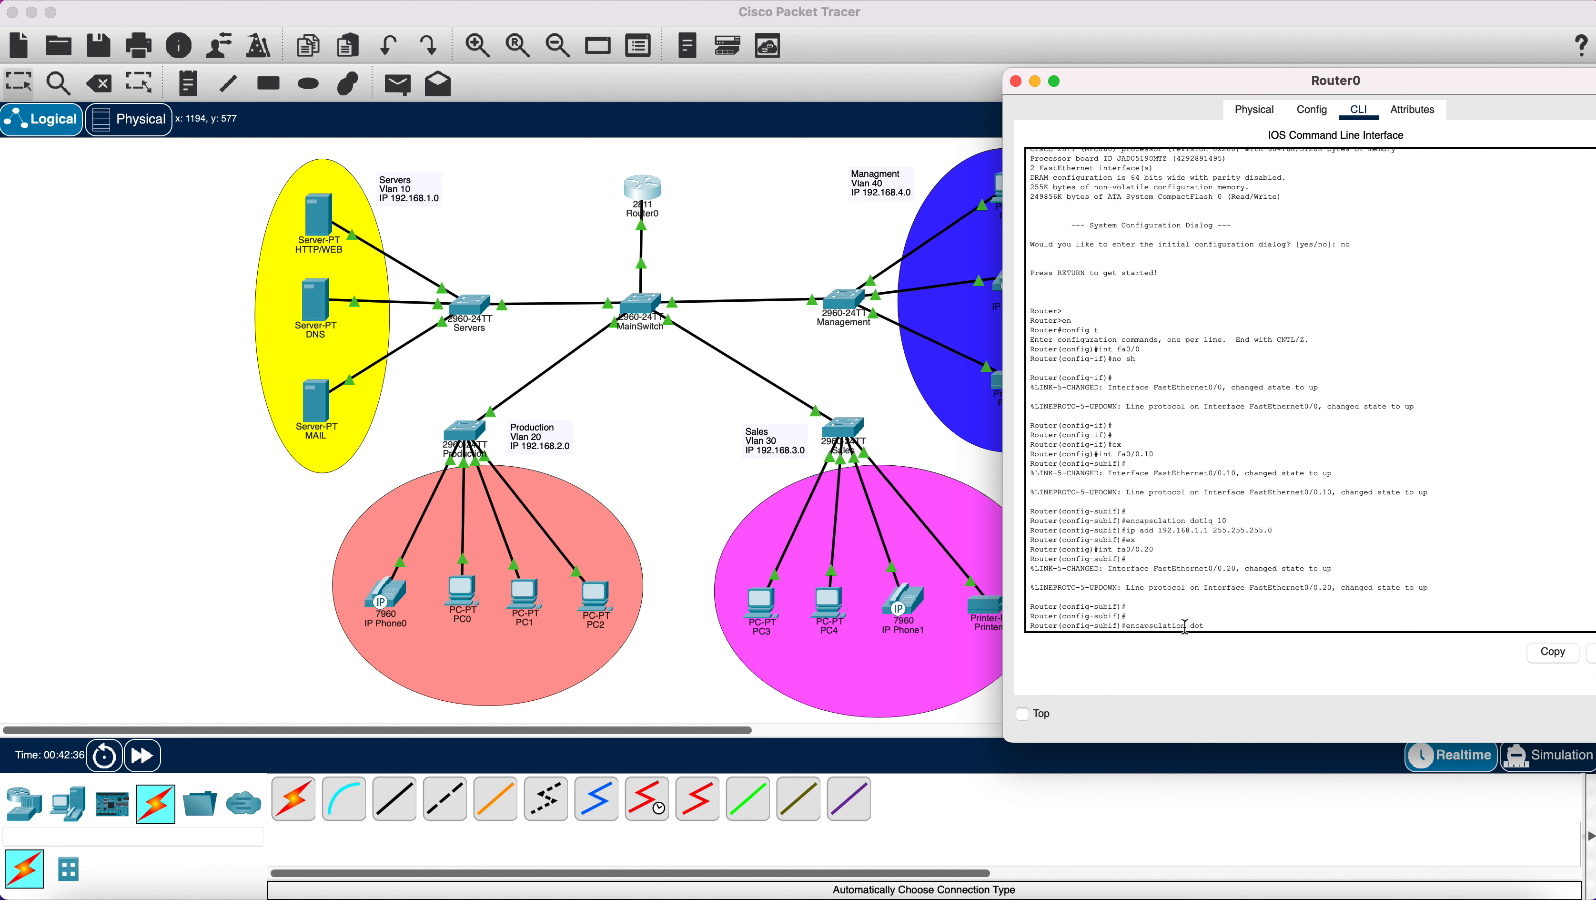
text(1q 20)
key(Return)
text(ip a)
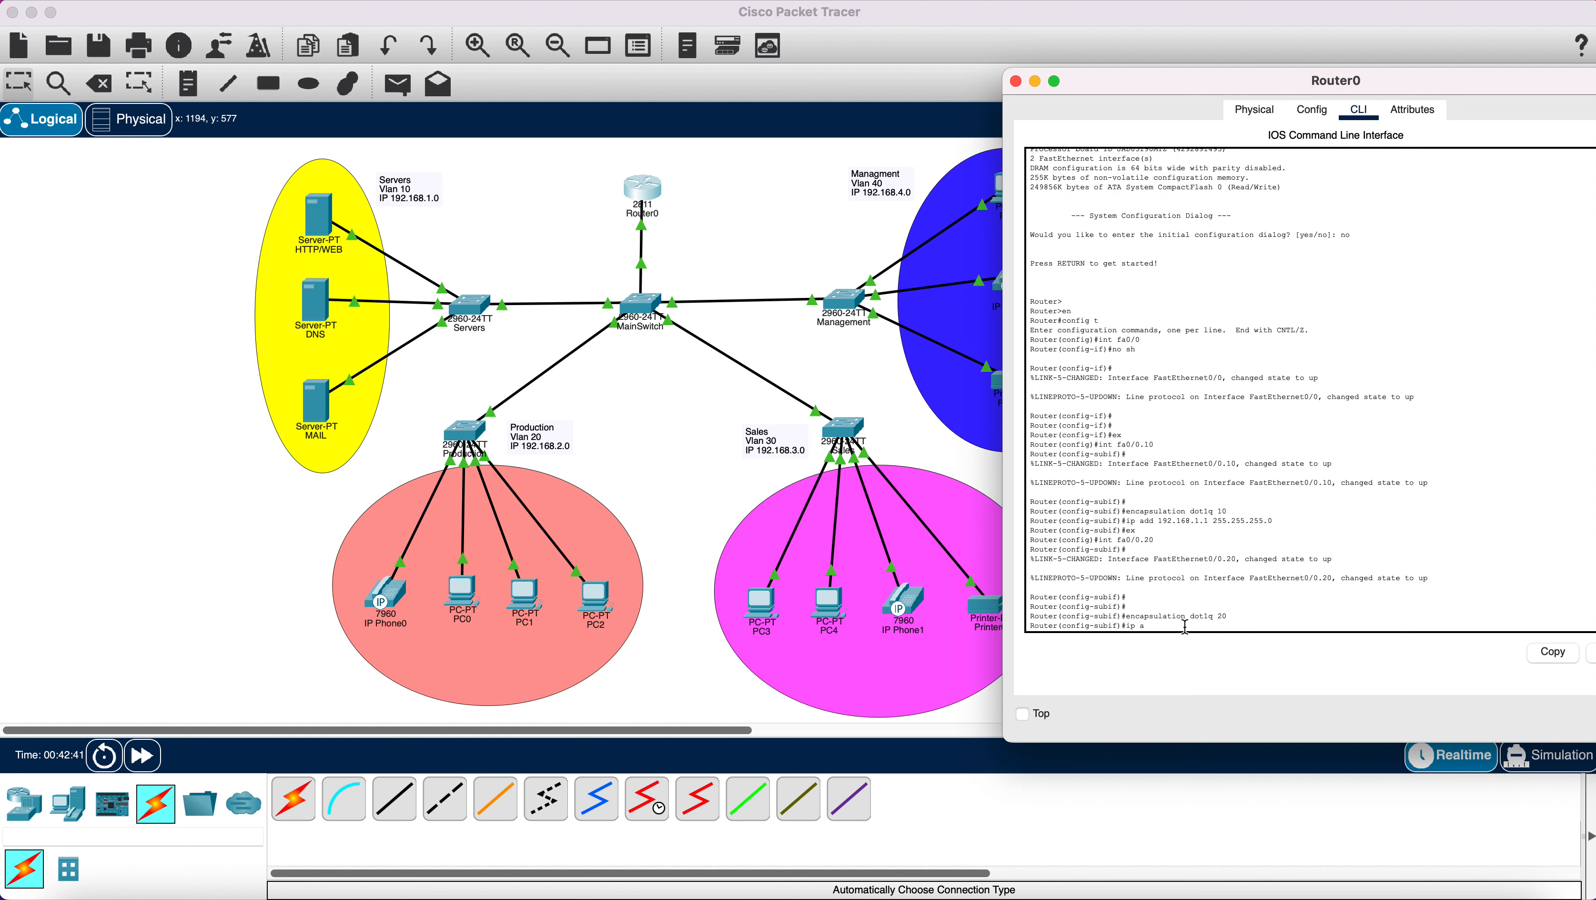
text(dd 192.168.2.0 255.)
key(BackSpace)
text(255.255.255.0)
key(Return)
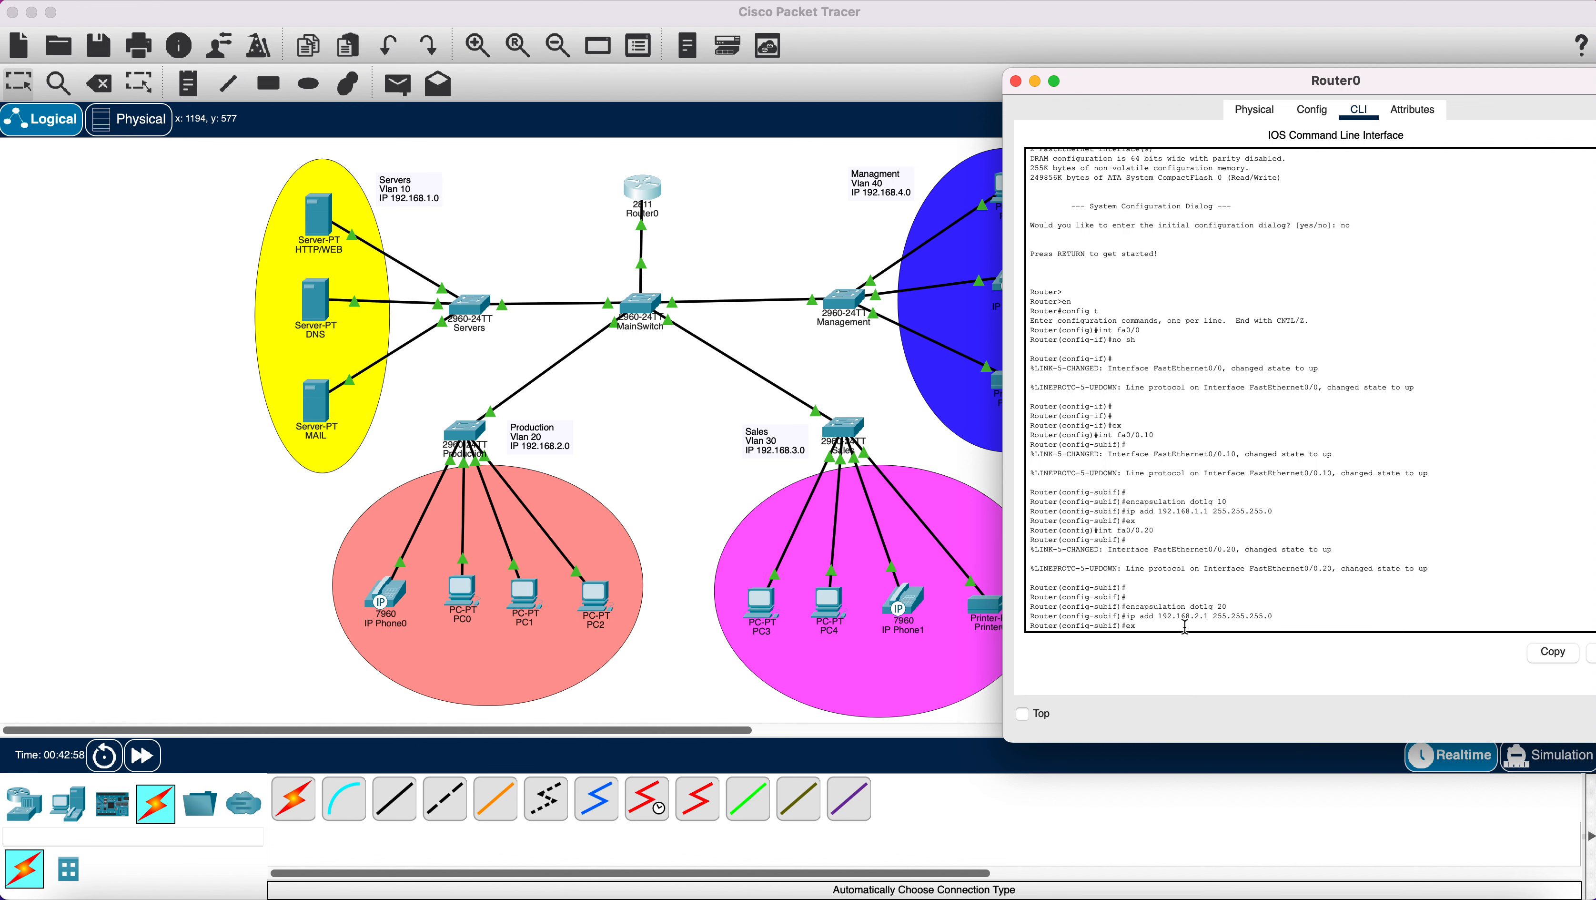
text(ex)
key(Return)
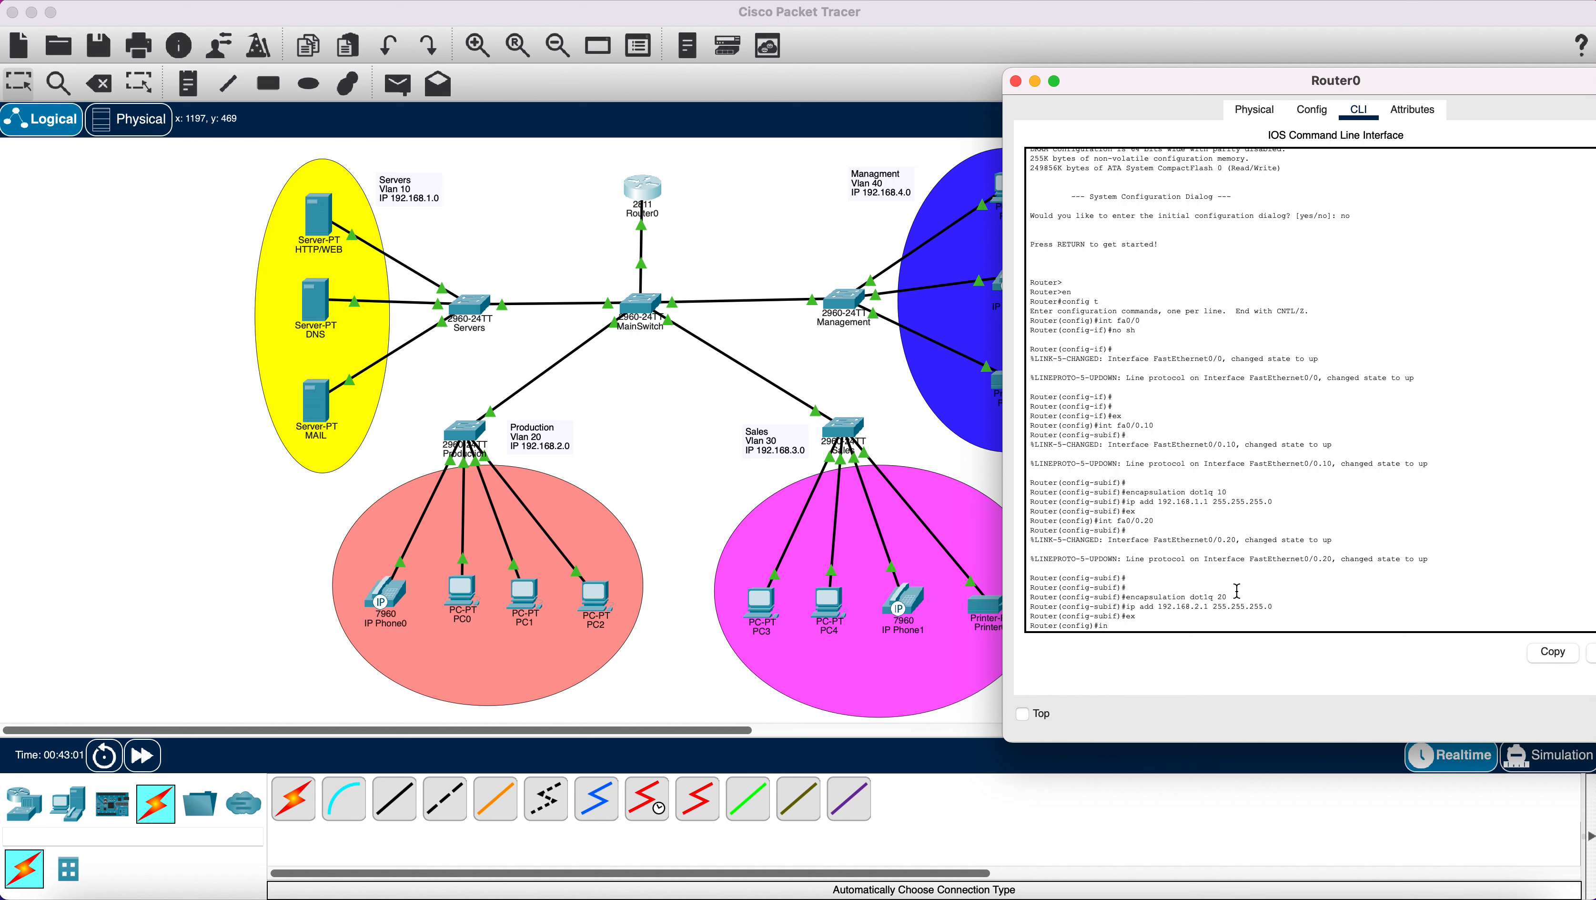
text(int)
Create subinterface Fa0/0.30 with dot1Q VLAN 30 and IP 192.168.3.1 255.255.255.0, then exit.
text(30)
key(Return)
key(Return)
key(Return)
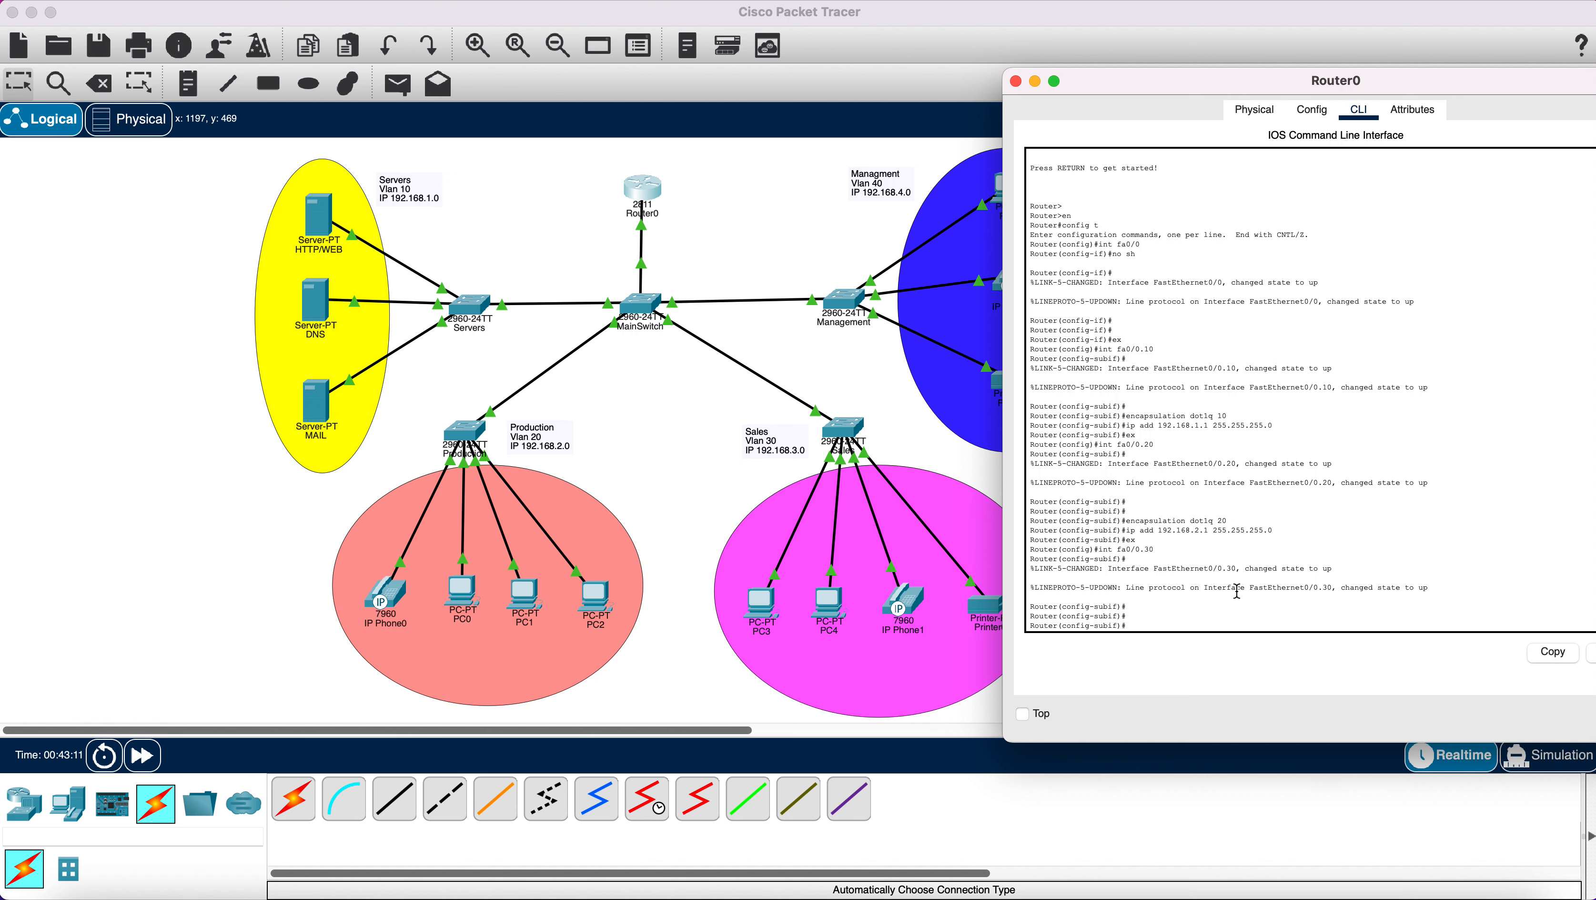
text(encapsulation dot1q 3)
text(0)
key(Return)
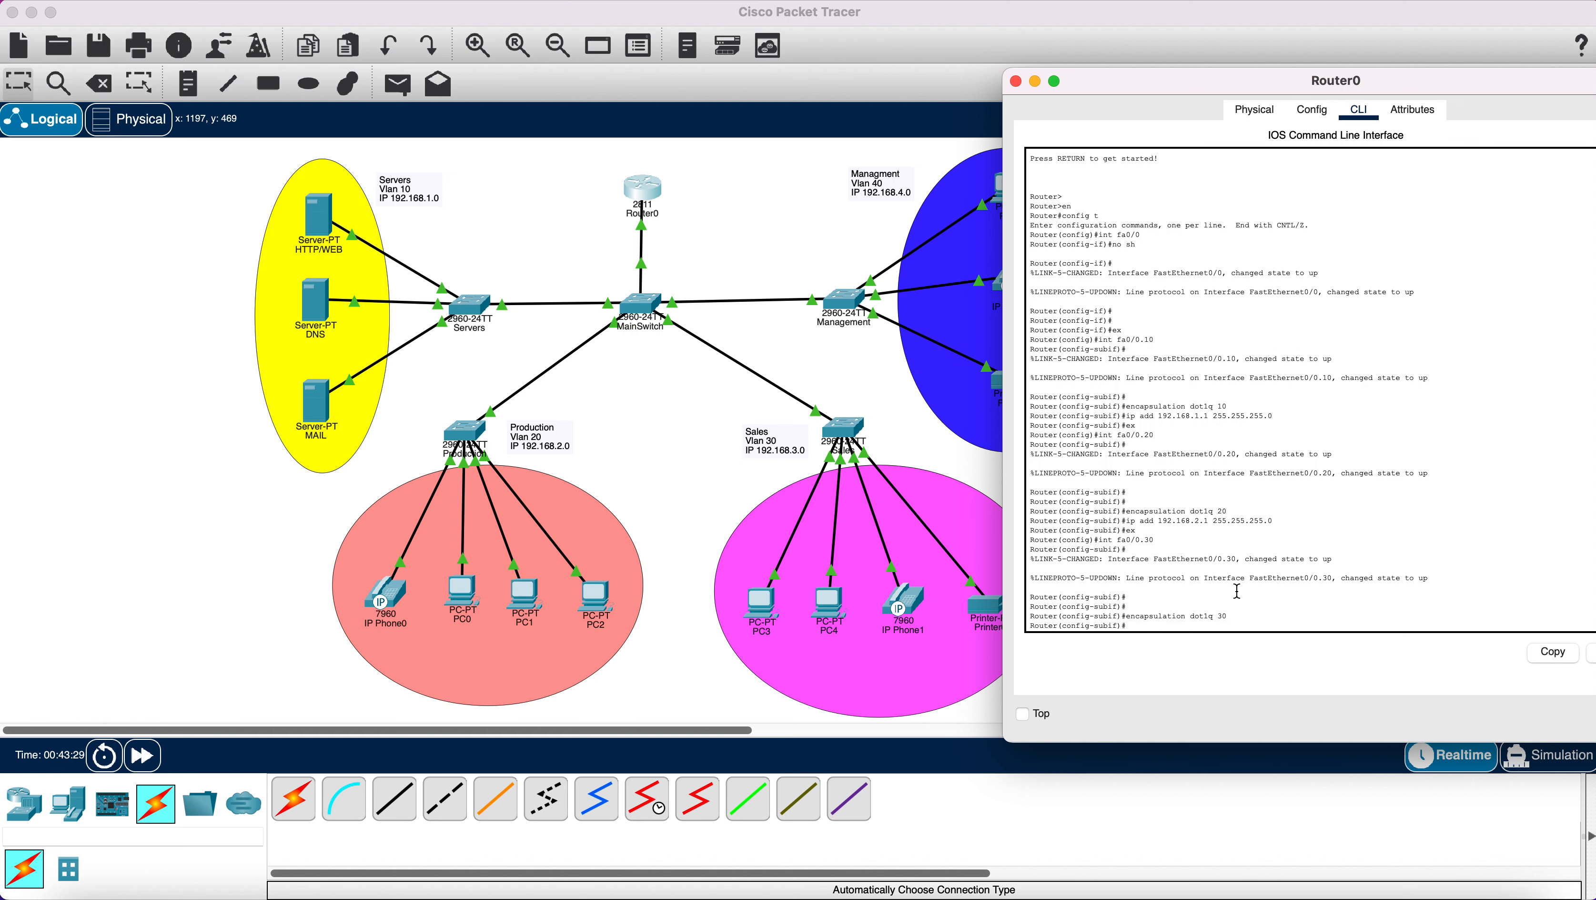
text(ip add 192.168.3.1 255.255.255.0)
key(Return)
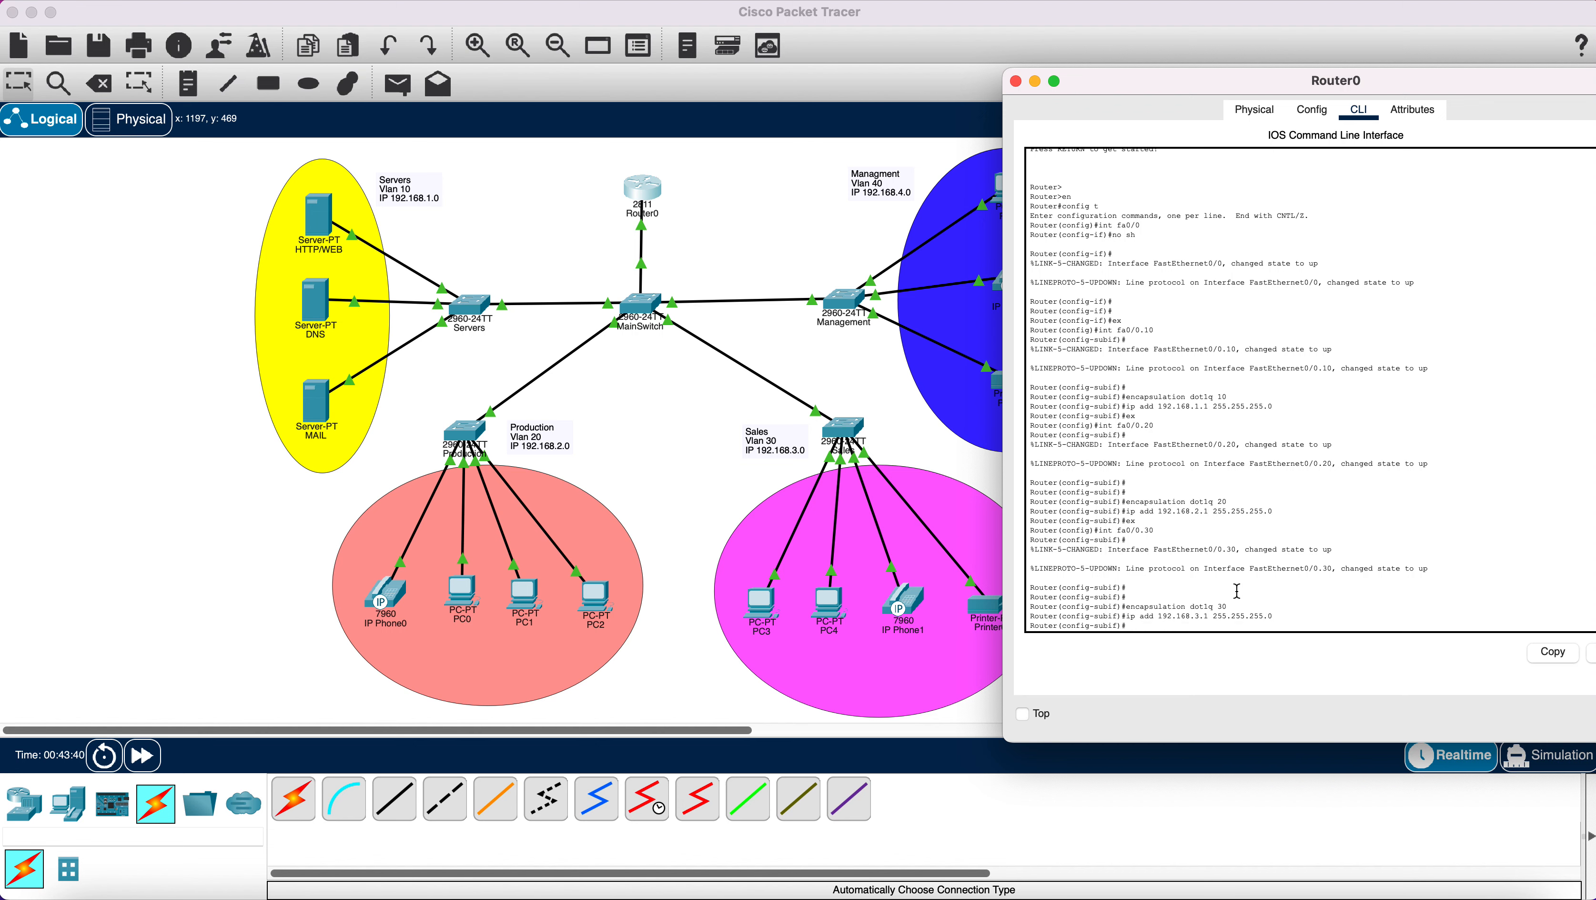
text(ex)
key(Return)
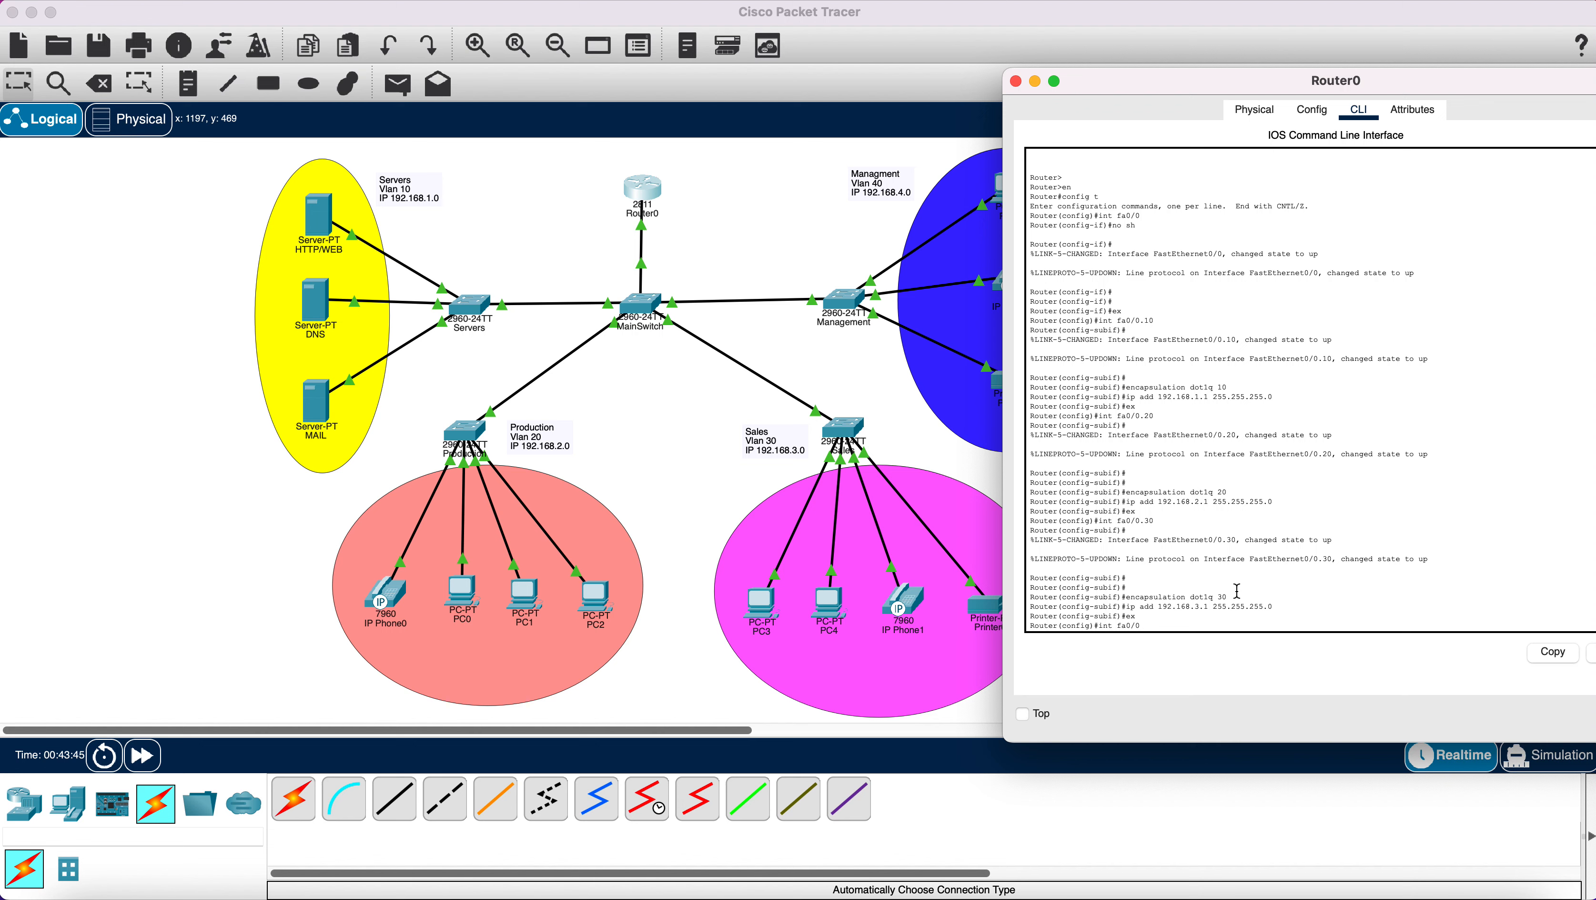
Configure Fa0/0.40 with dot1Q encapsulation 40 and address 192.168.4.1 255.255.255.0, then exit.
text(int fa0/0.40)
key(Return)
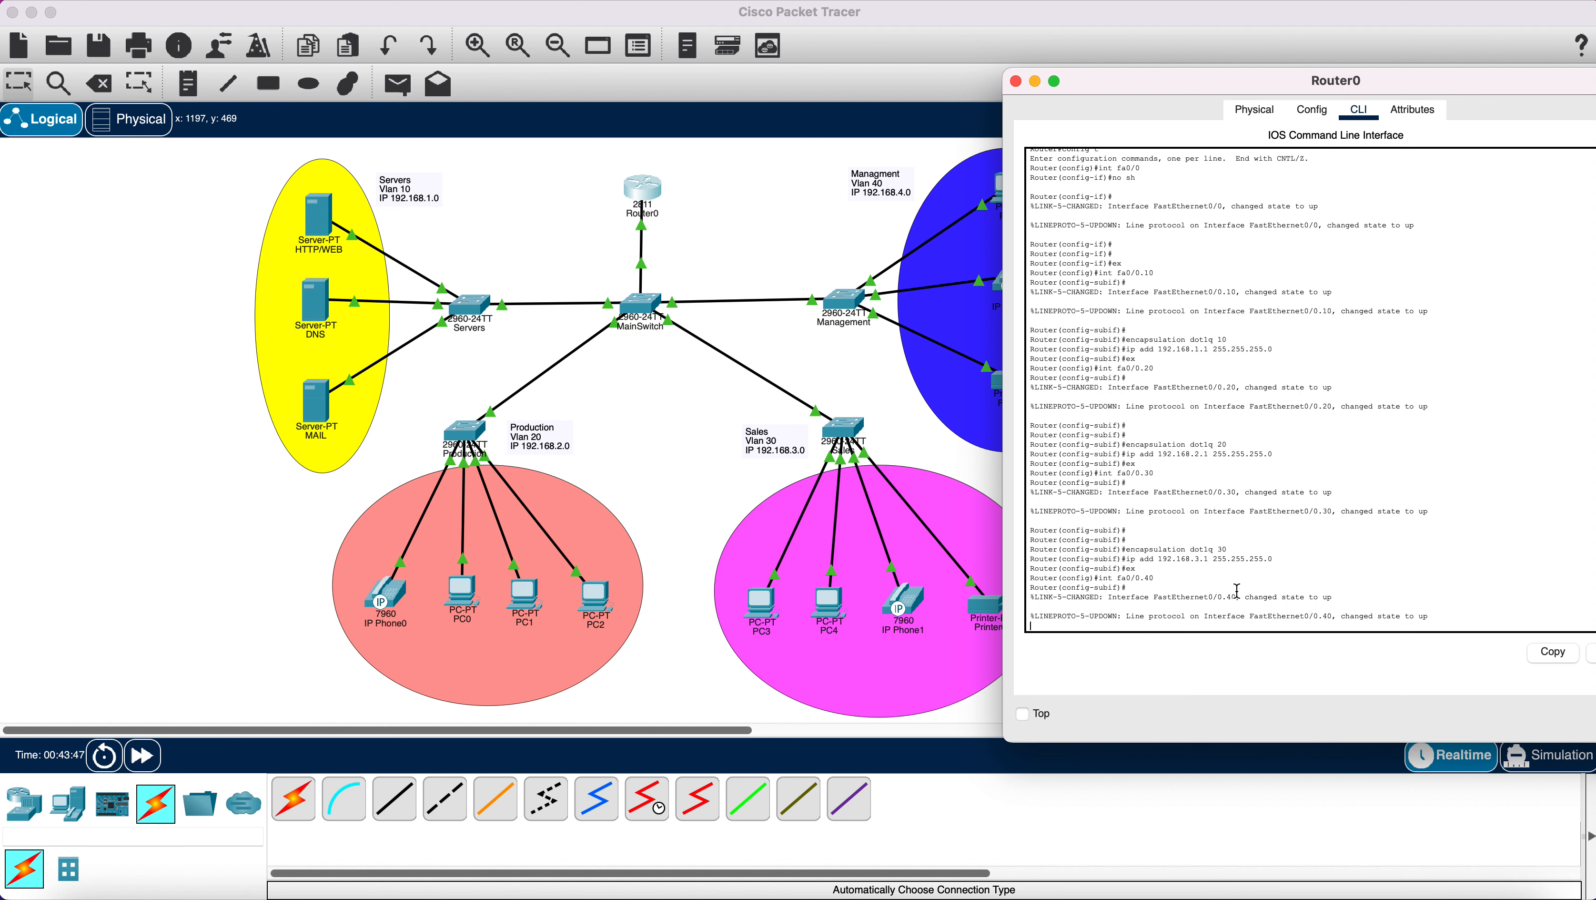
key(Return)
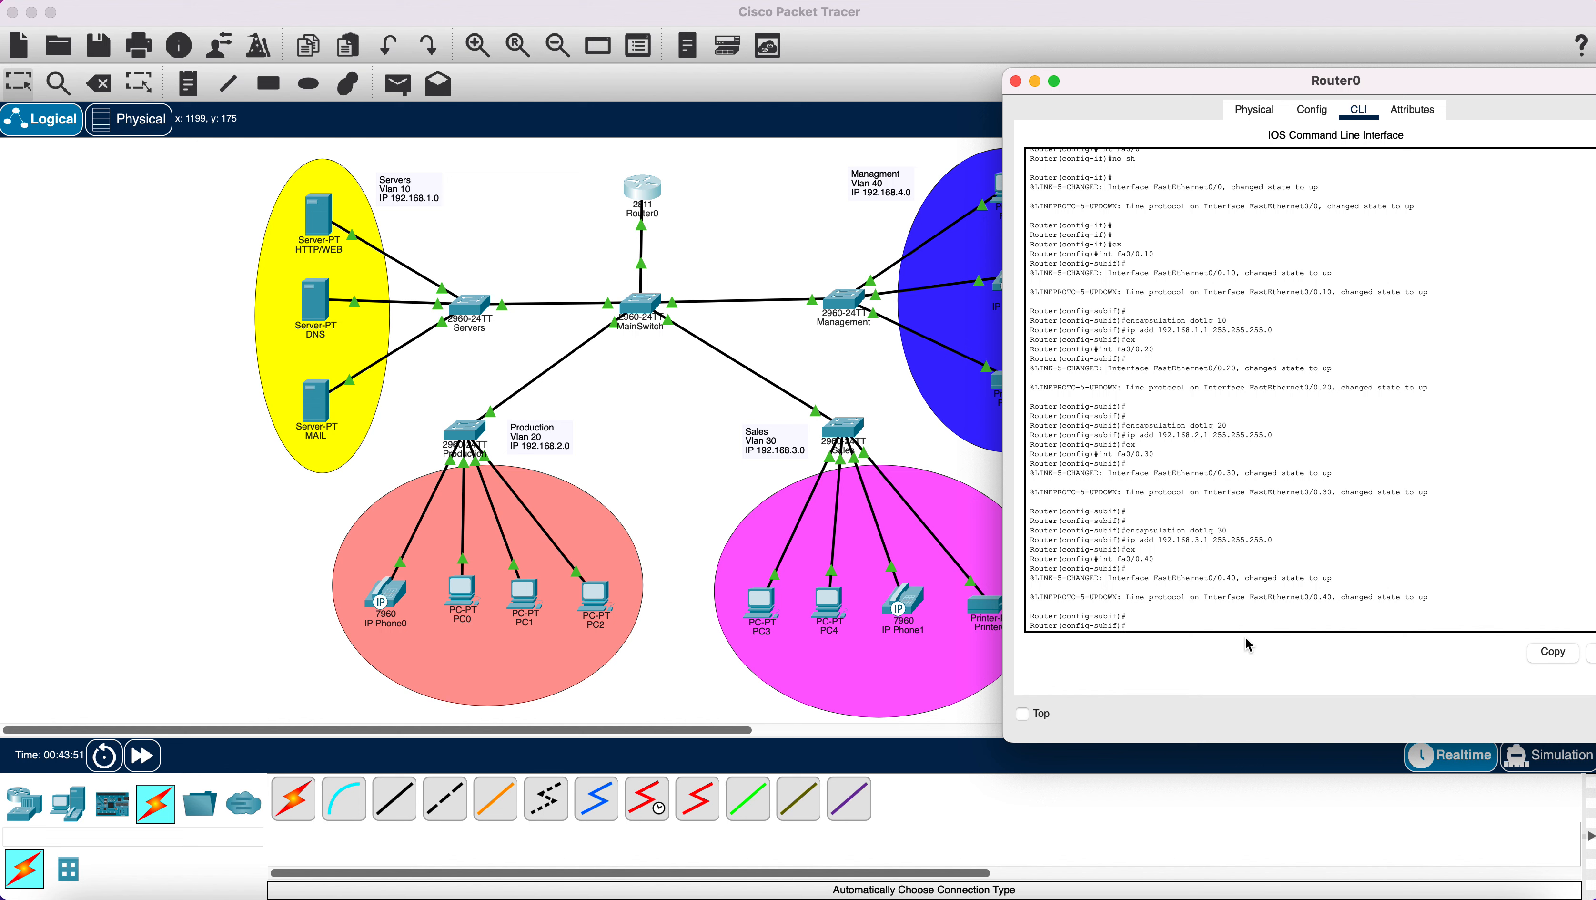
text(encapsulation dot1q 40)
key(Return)
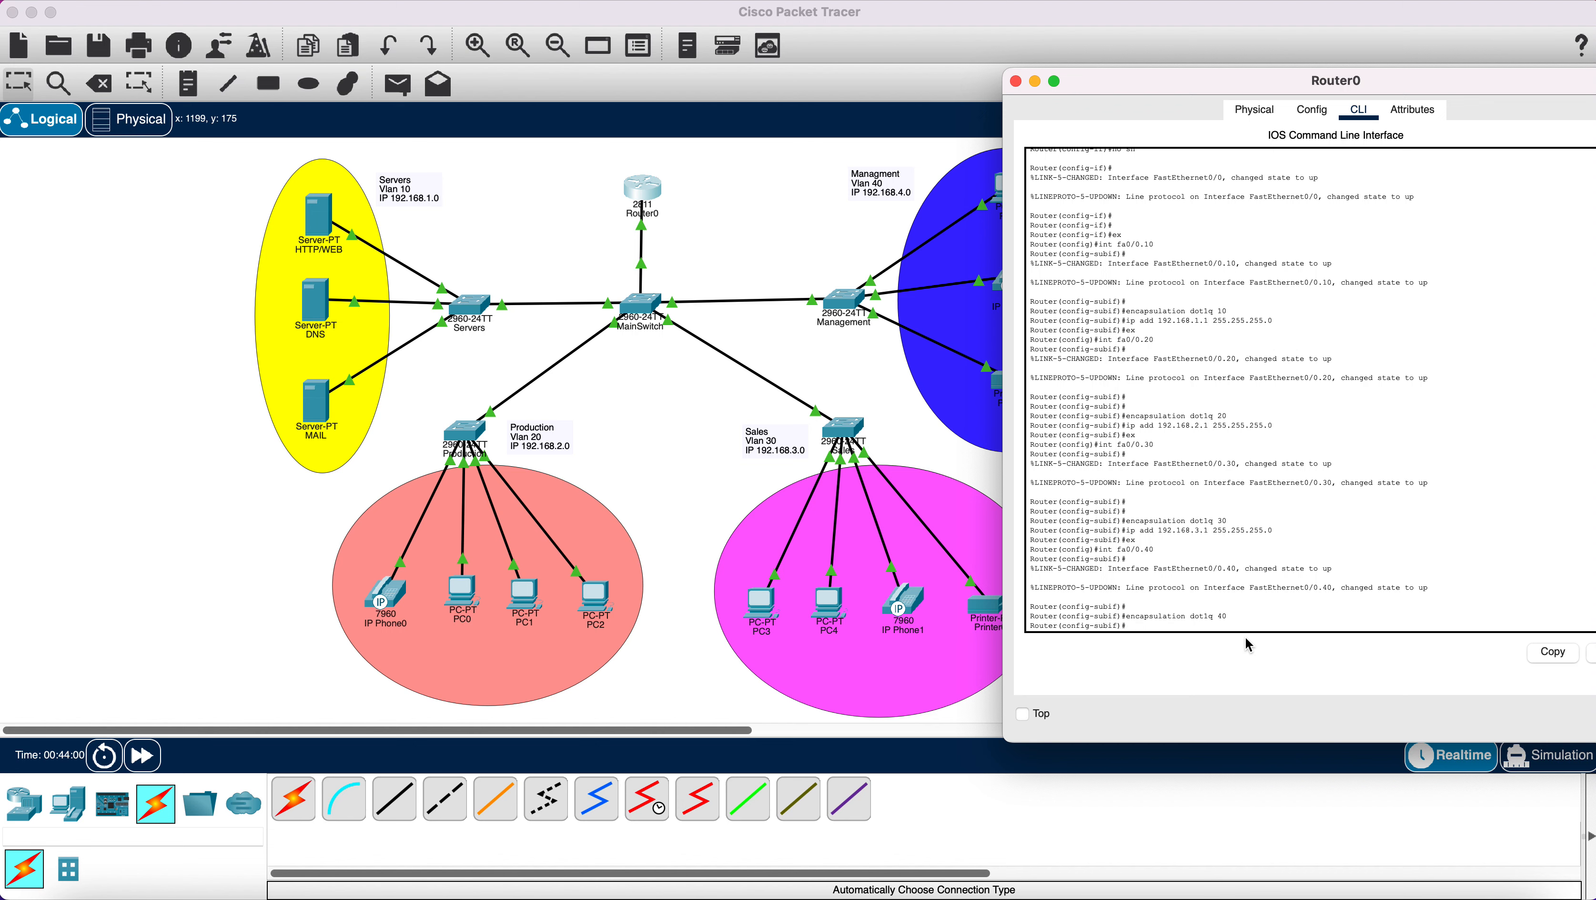
text(ip add 192.168.4.1 255.255.255.0)
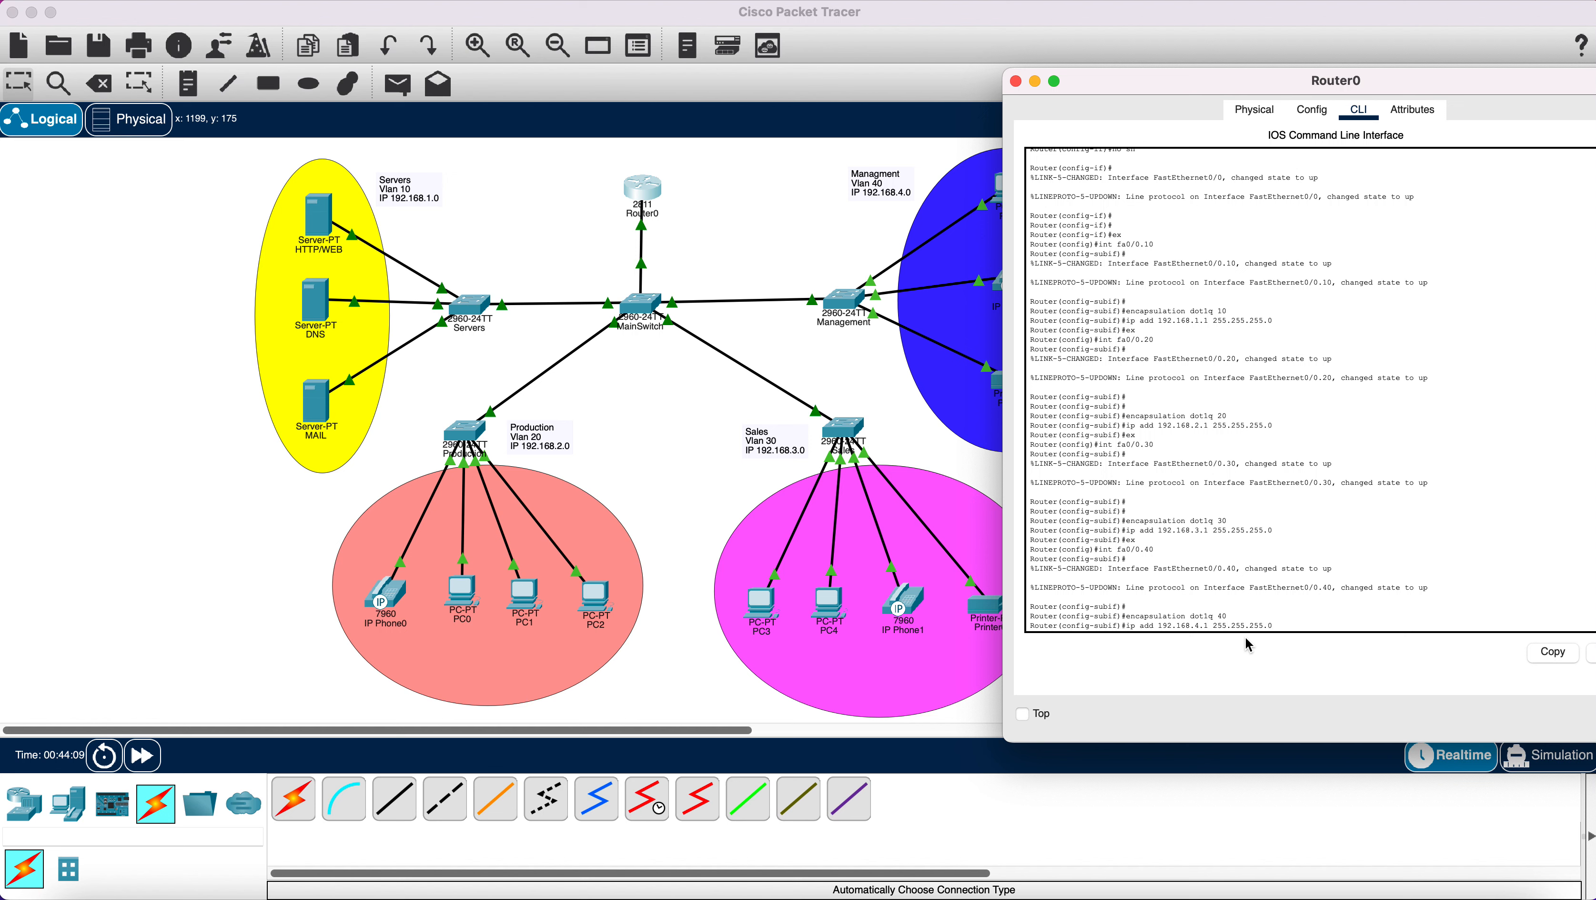
key(Return)
key(Return)
key(Return)
key(Return)
text(ex)
key(Return)
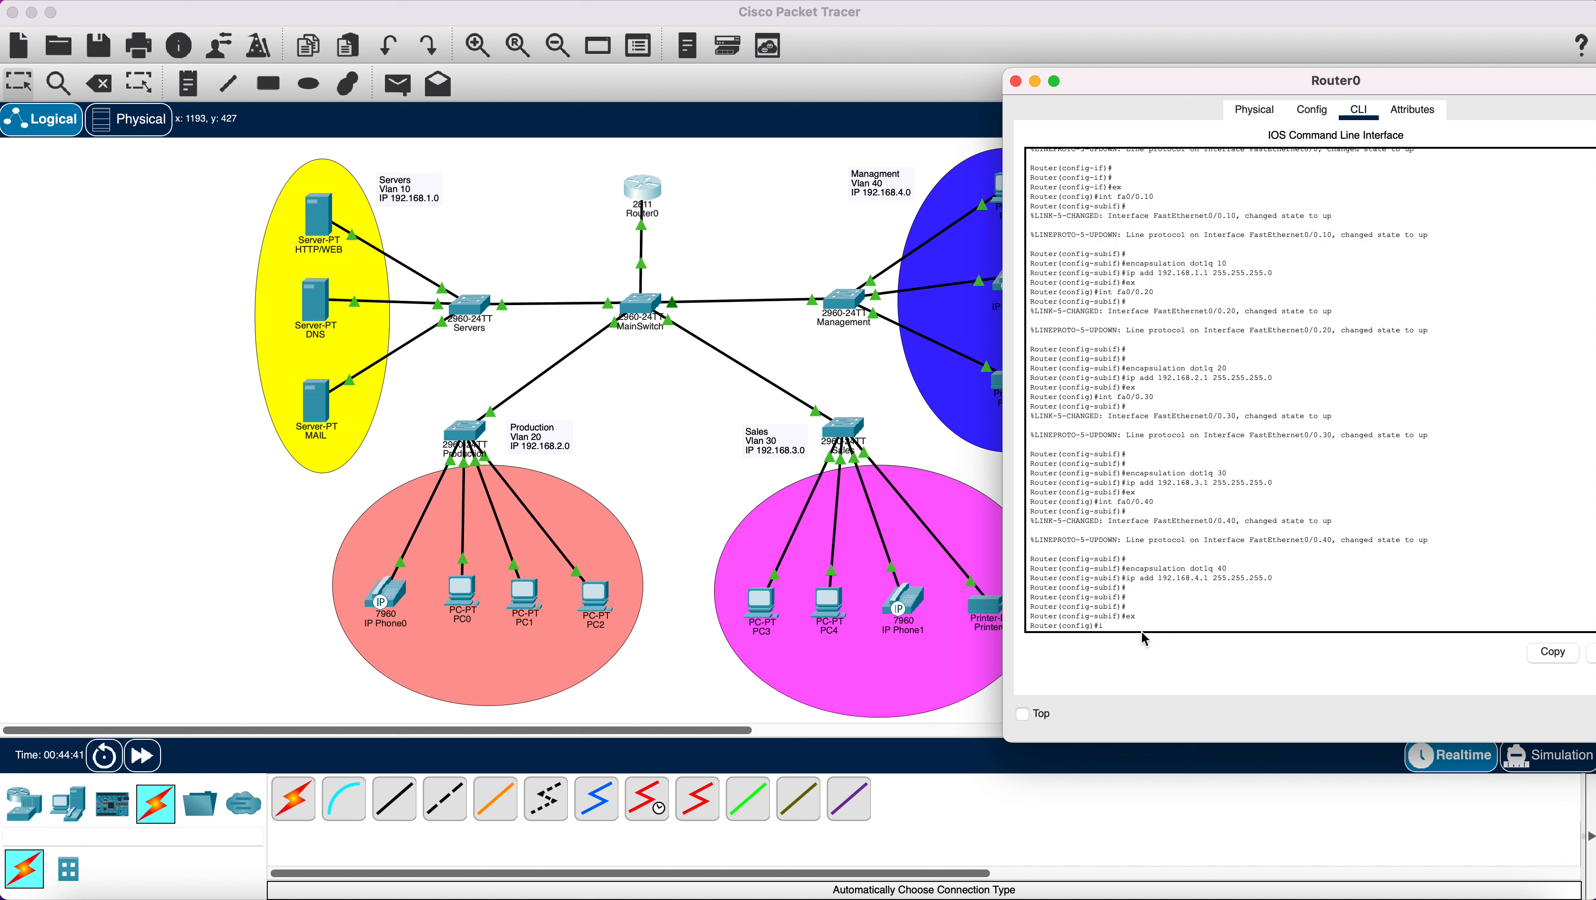
text(i)
Define the Production DHCP pool with network 192.168.2.0 255.255.255.0.
text(p dhcp pool Production)
key(Return)
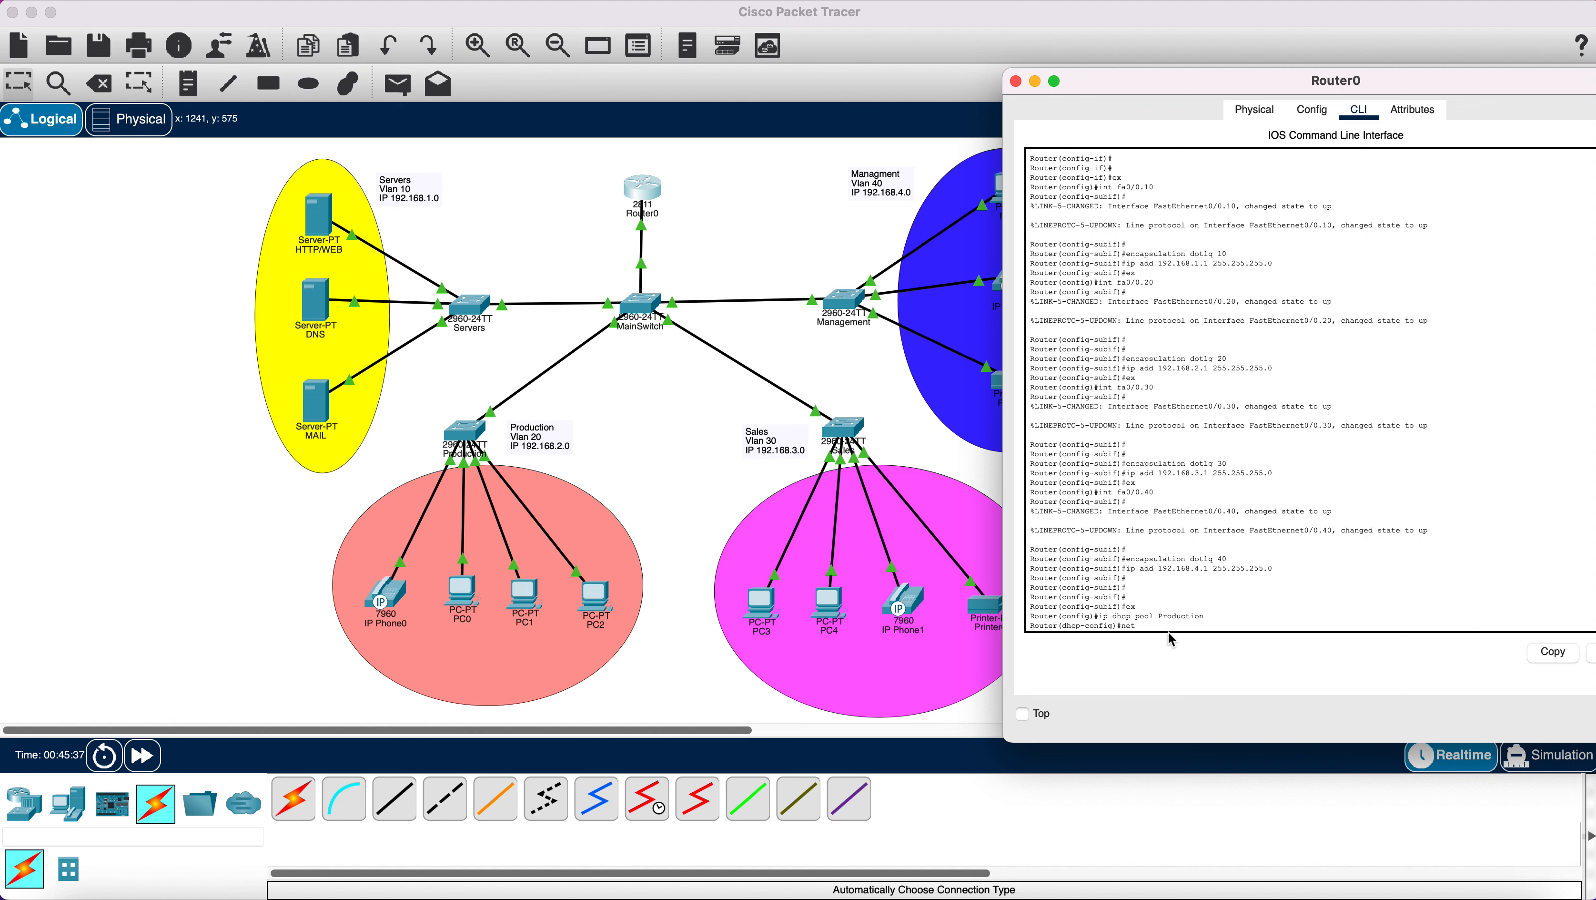
text(network 192.168.2.0 255.255.255.0)
key(Return)
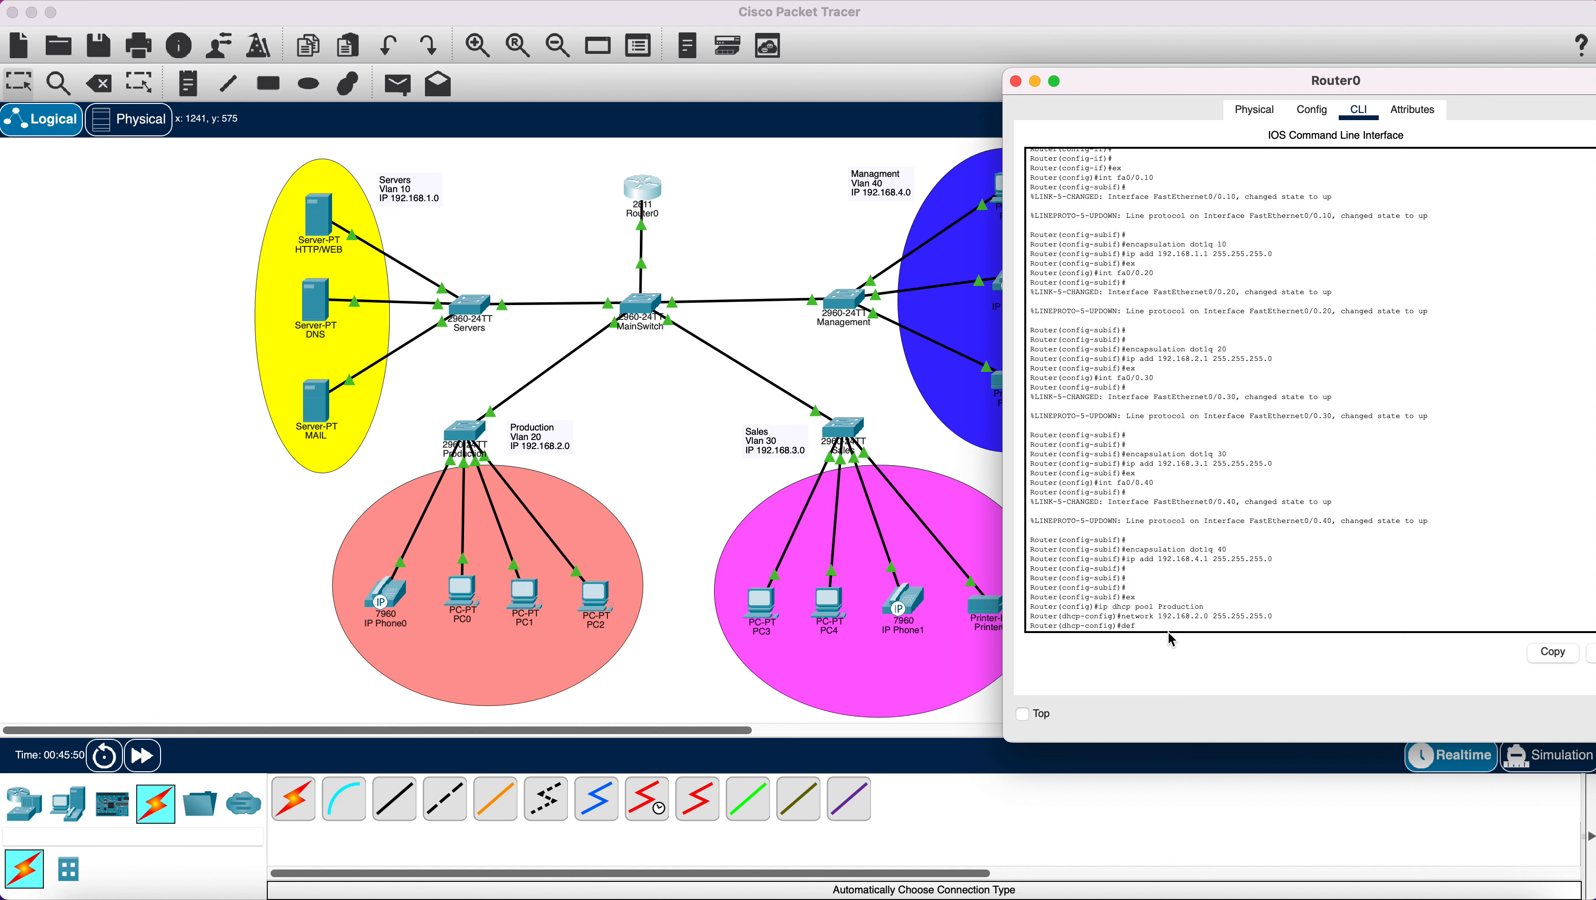
Set the Production pool's default router to 192.168.2.1 and start entering its DNS server.
text(default-router)
text(192.168.2.)
text(1)
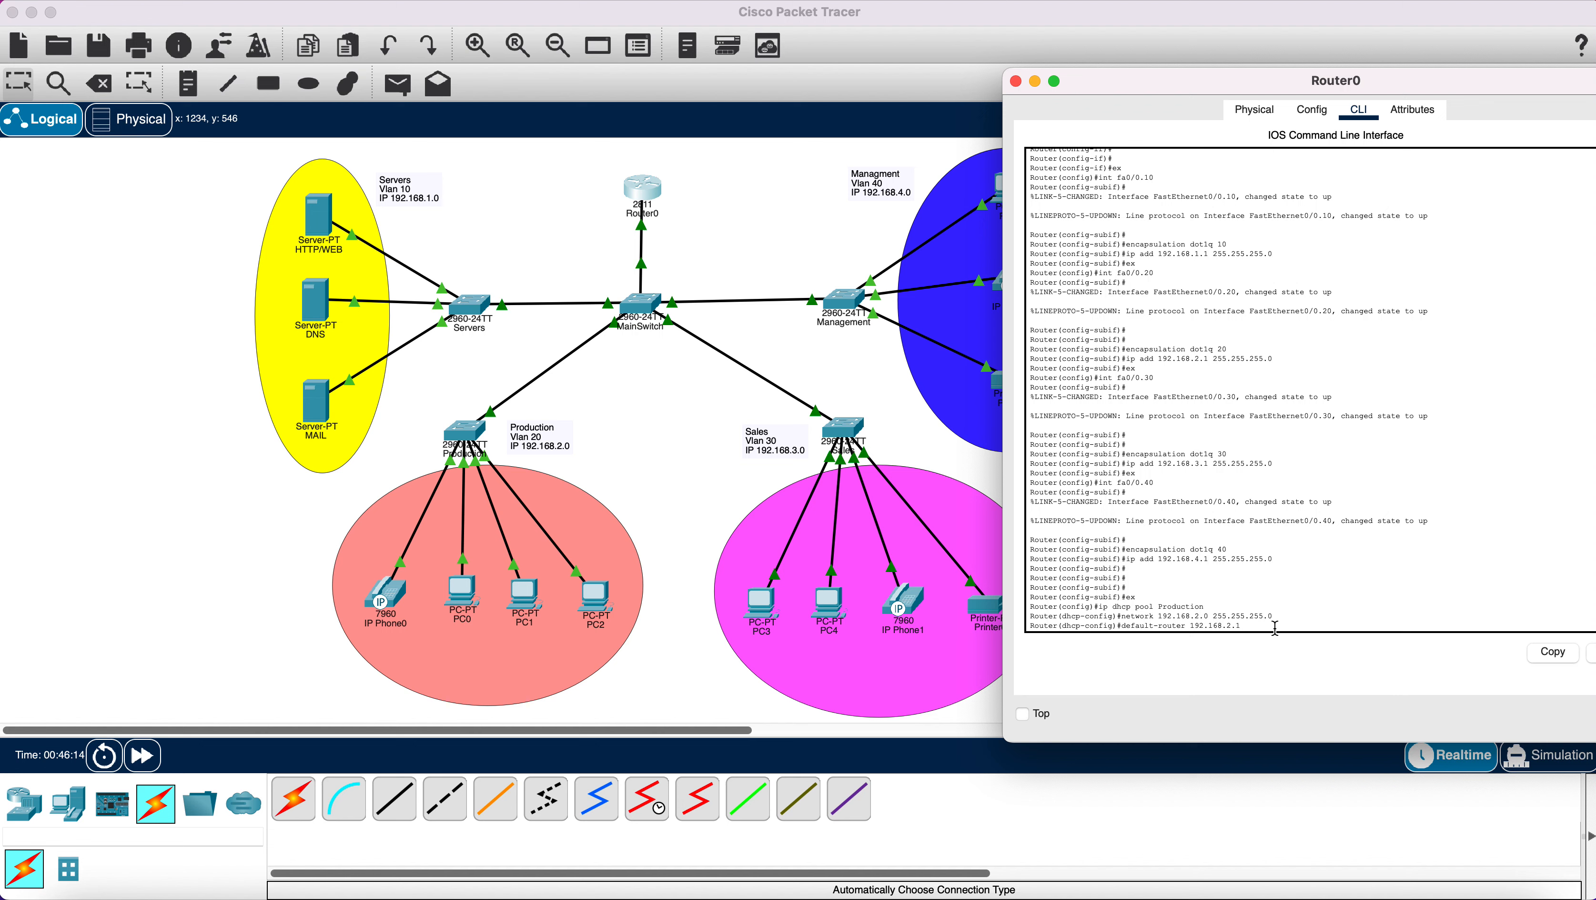
key(Return)
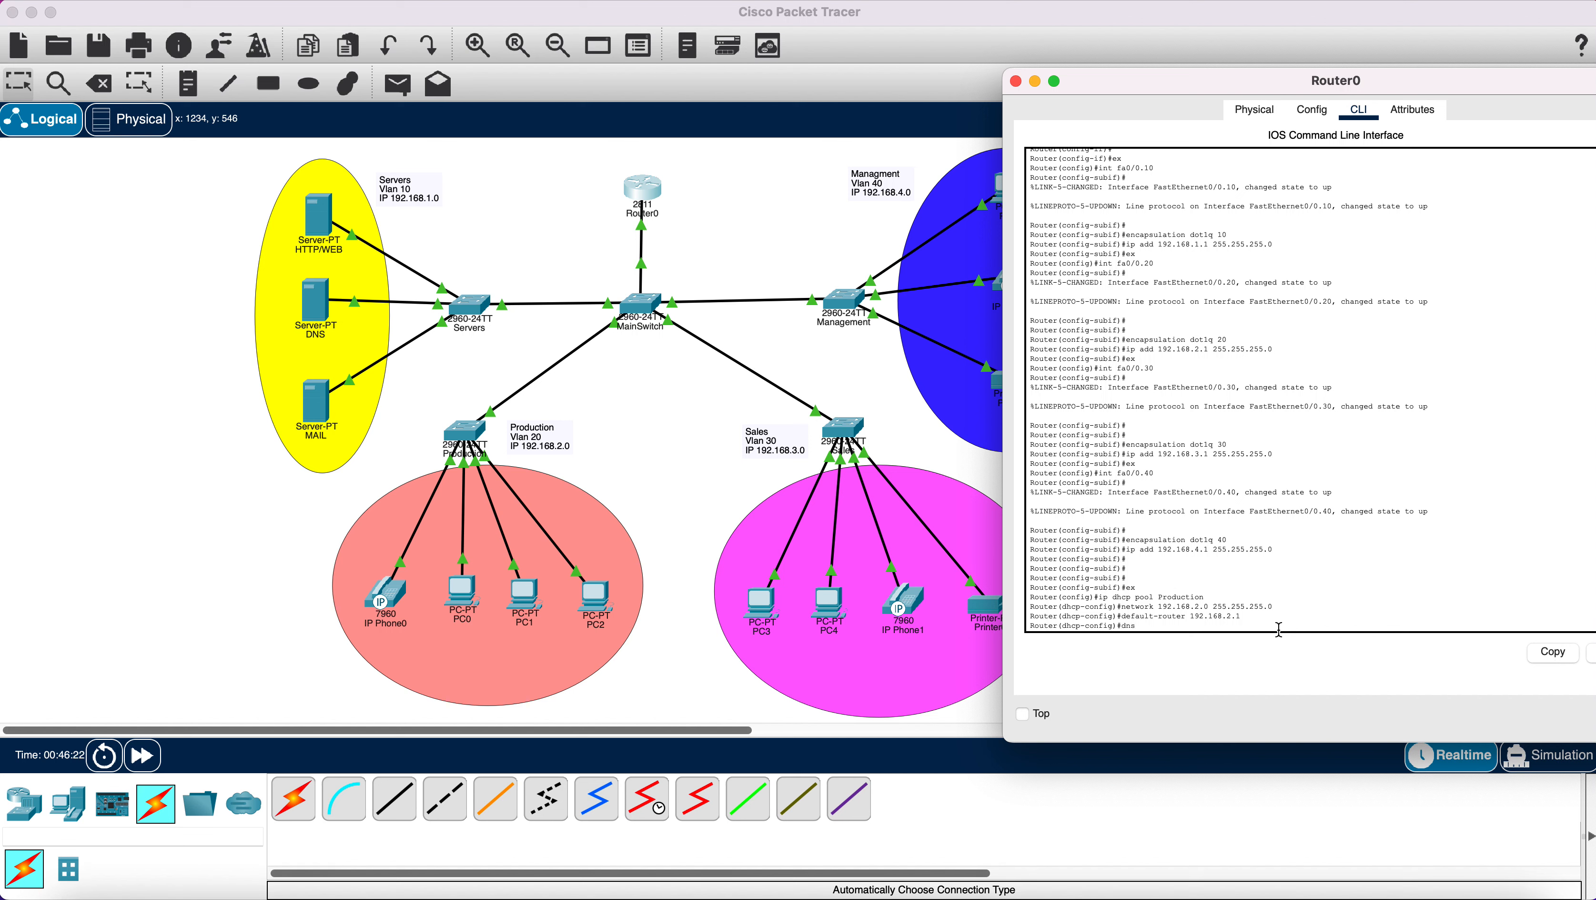
text(dns-server)
text(192.168.1)
Finish the Production pool's DNS server as 192.168.1.3 and leave the pool.
text(.3)
key(Return)
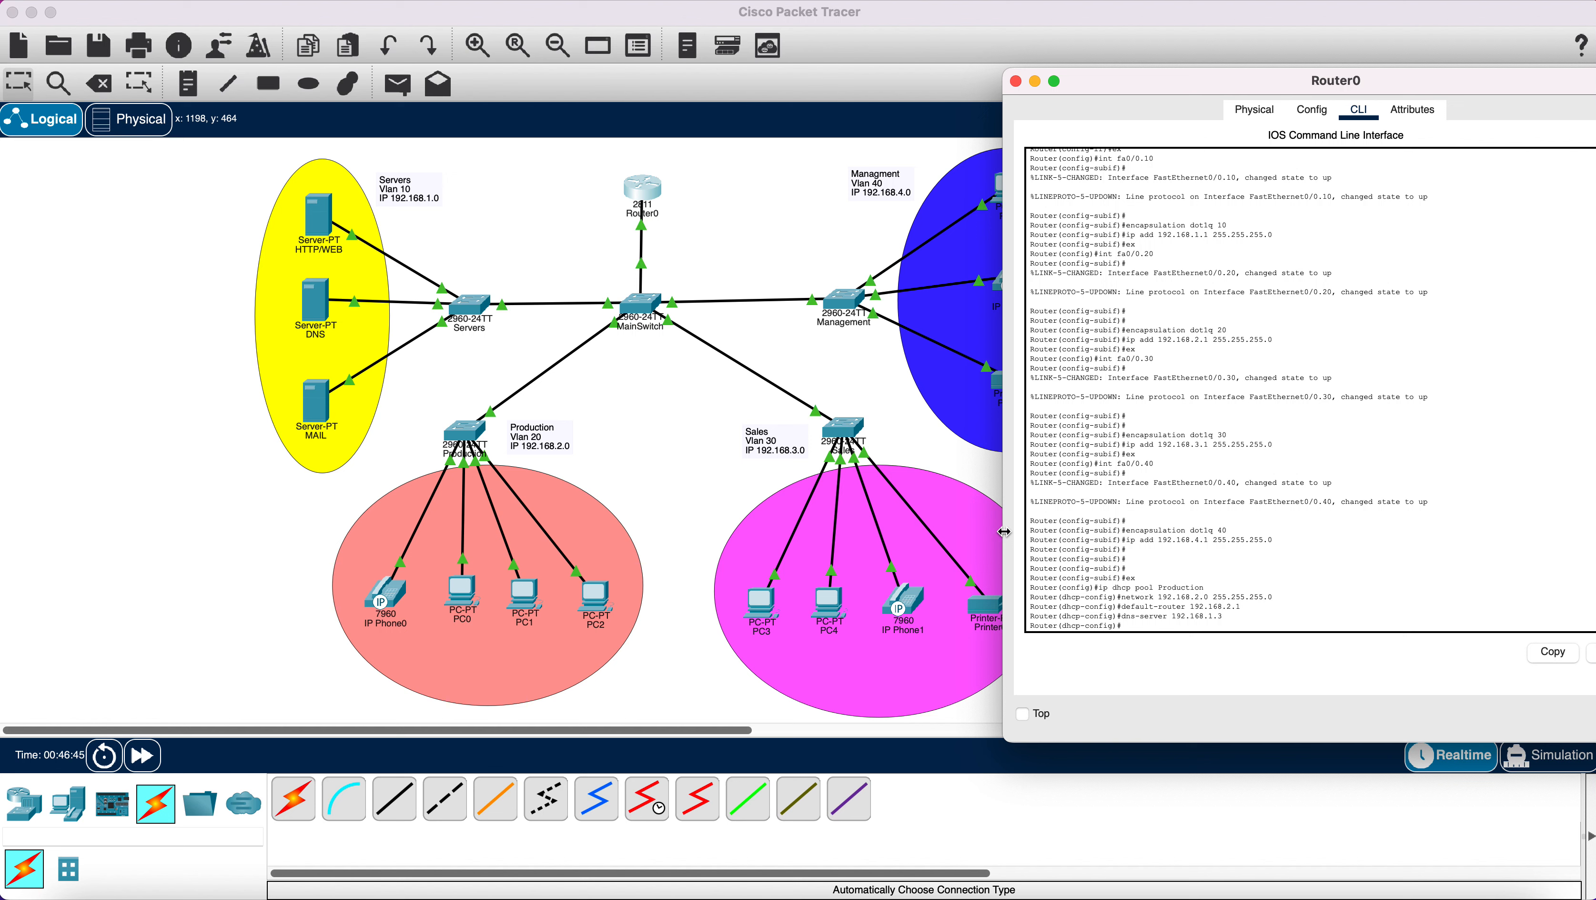
text(ex)
key(Return)
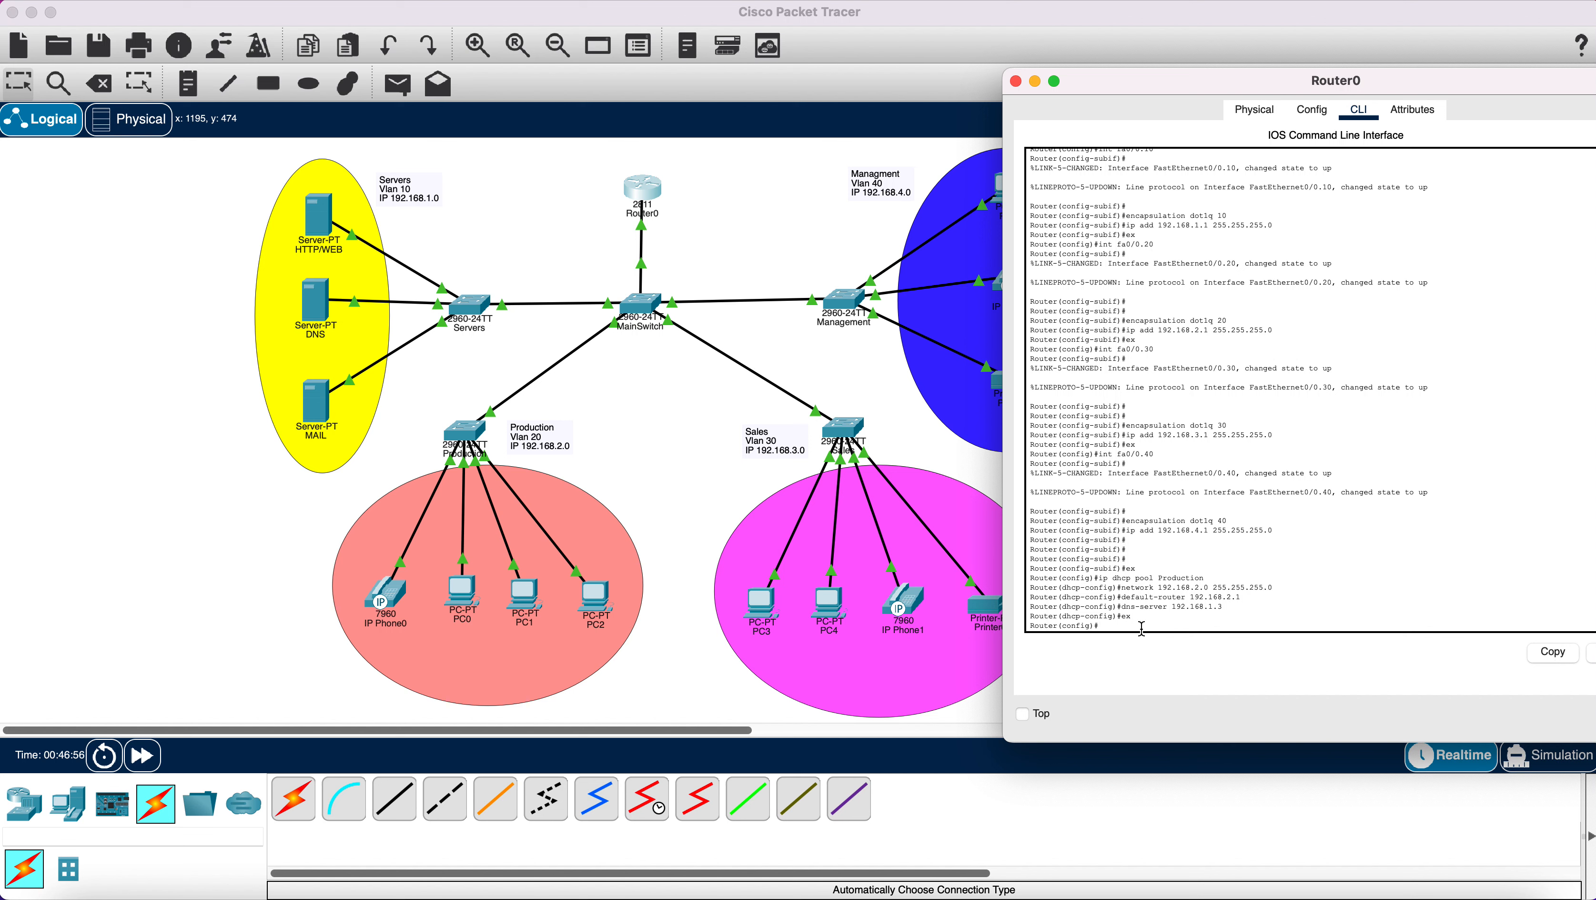
Re-enter the Production pool, add option 150 ip 192.168.2.1, and exit to global configuration.
text(ip dhcp pool Poduction)
key(Return)
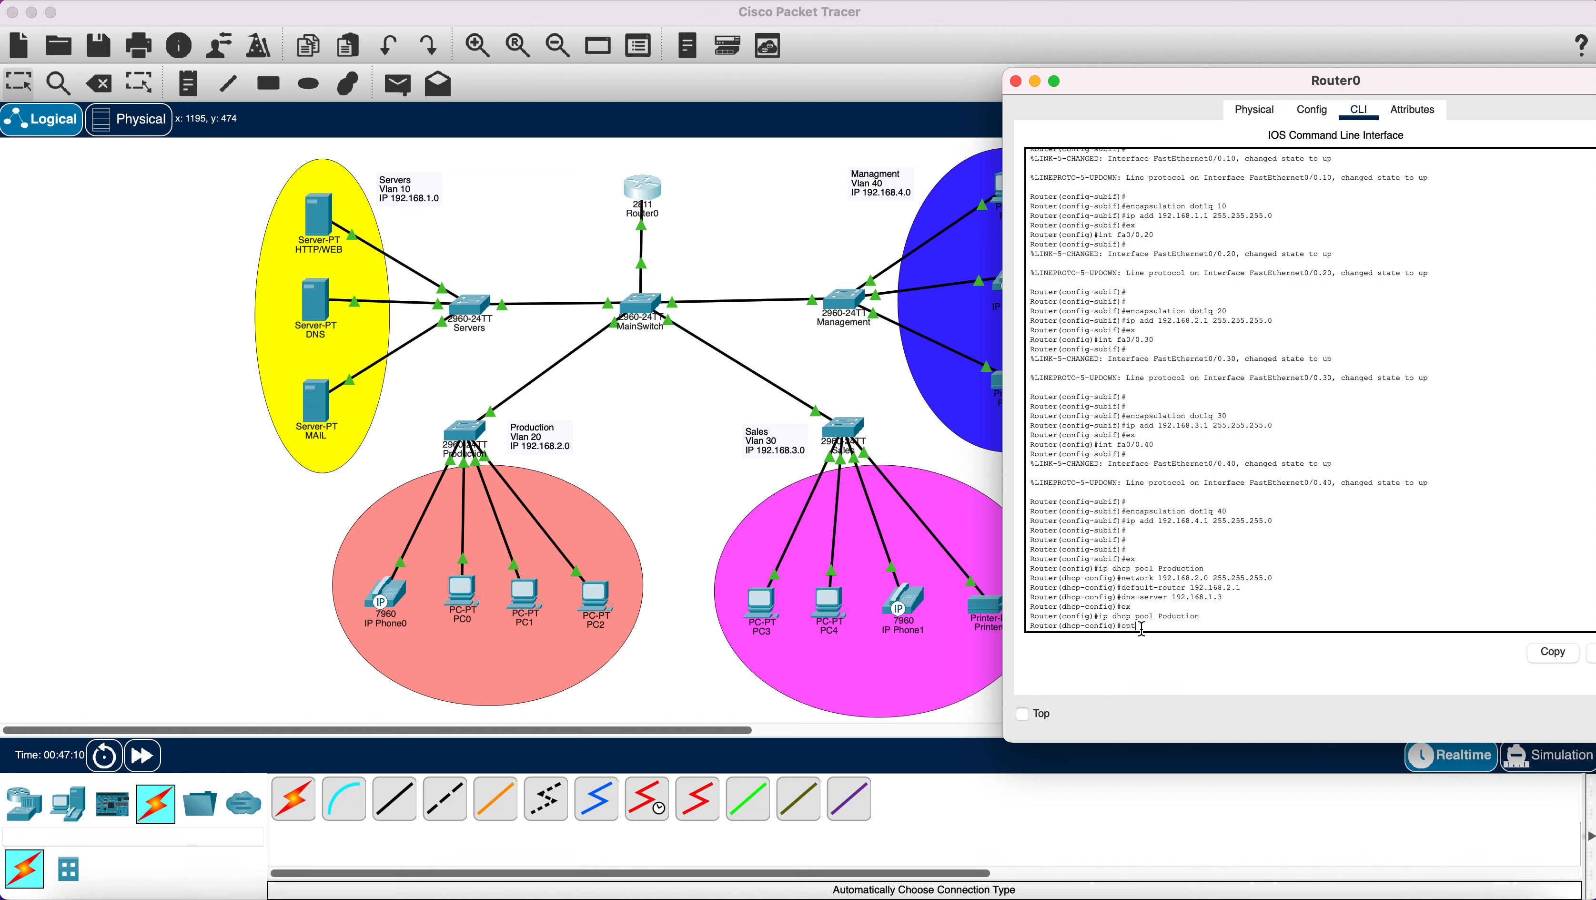
text(option 150 i)
text(p 192.168.2.1)
key(Return)
text(ex)
key(Return)
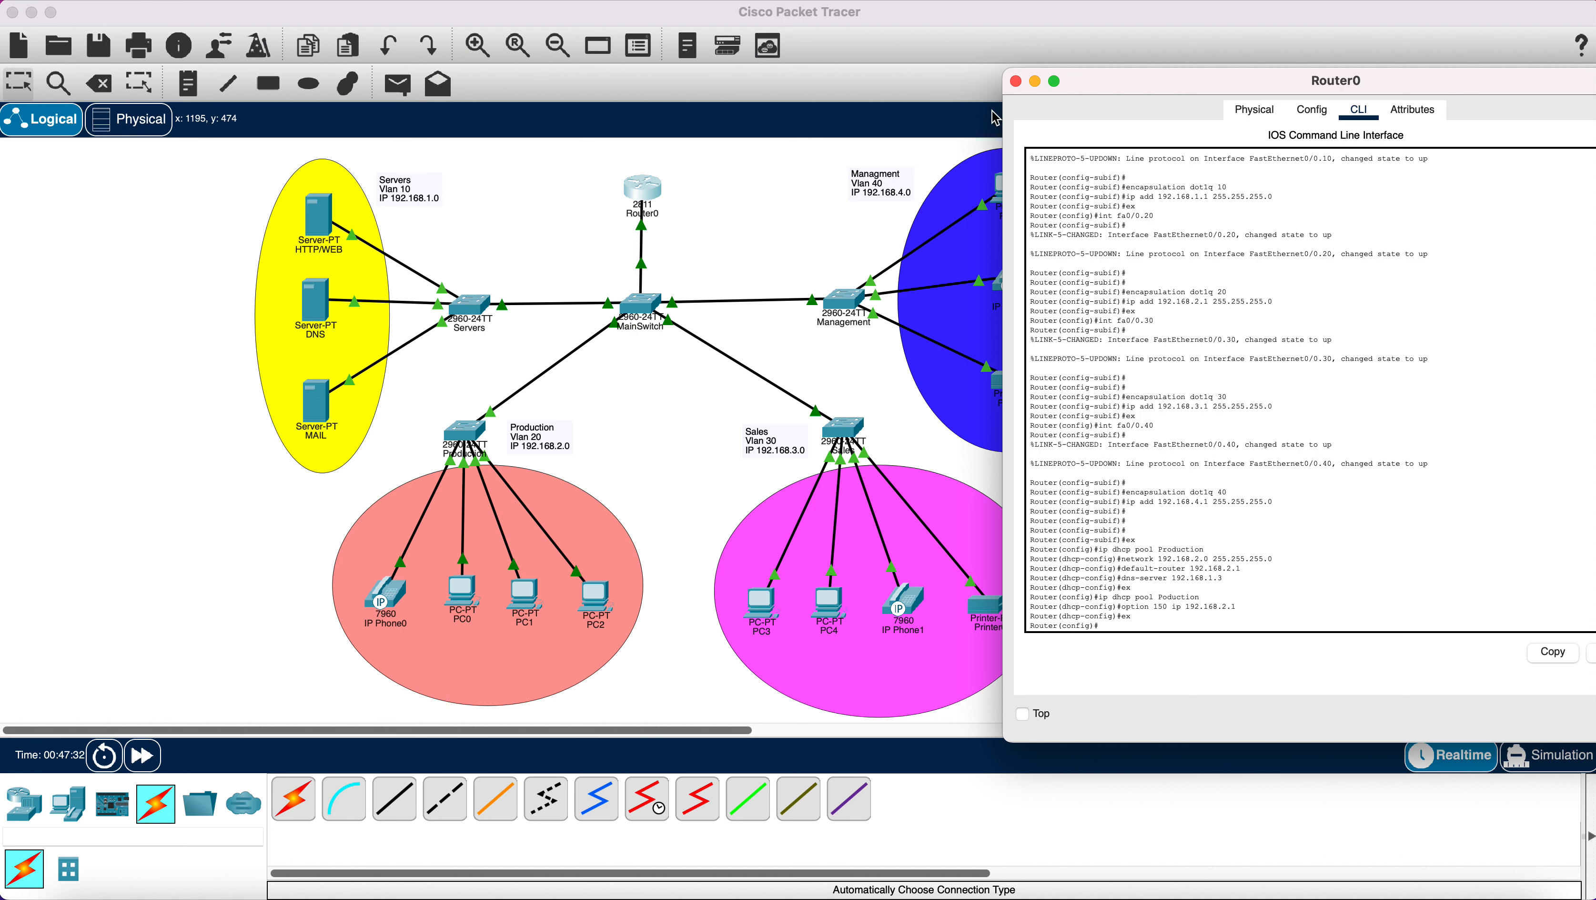
Close Router0 and switch PC0's IP Configuration to DHCP, receiving 192.168.2.2 with gateway 192.168.2.1.
click(1016, 82)
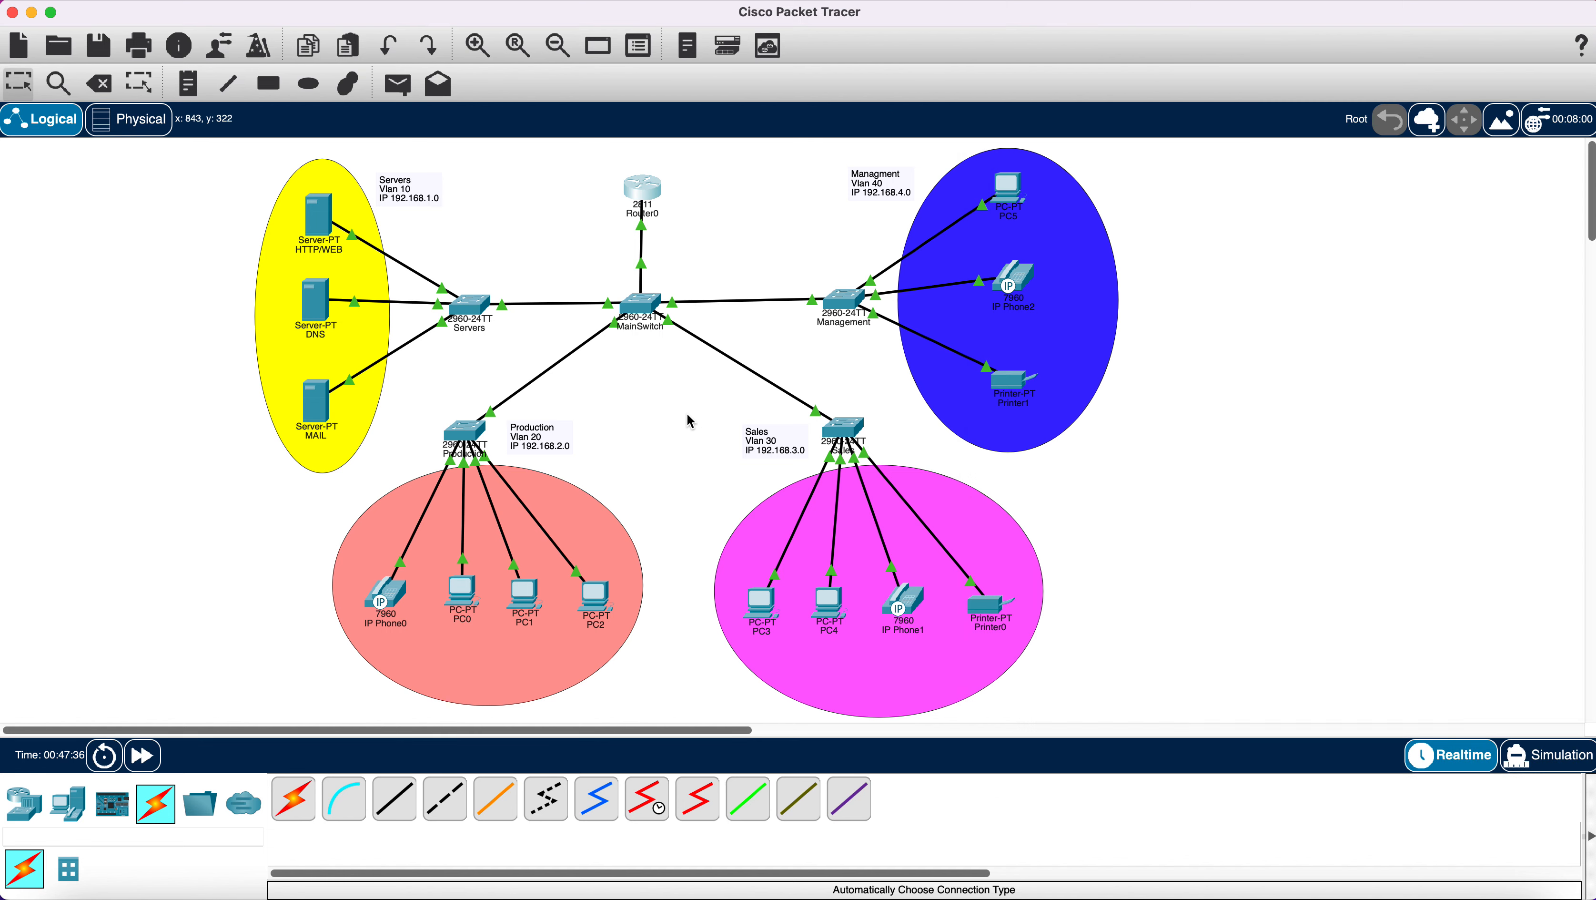
click(464, 595)
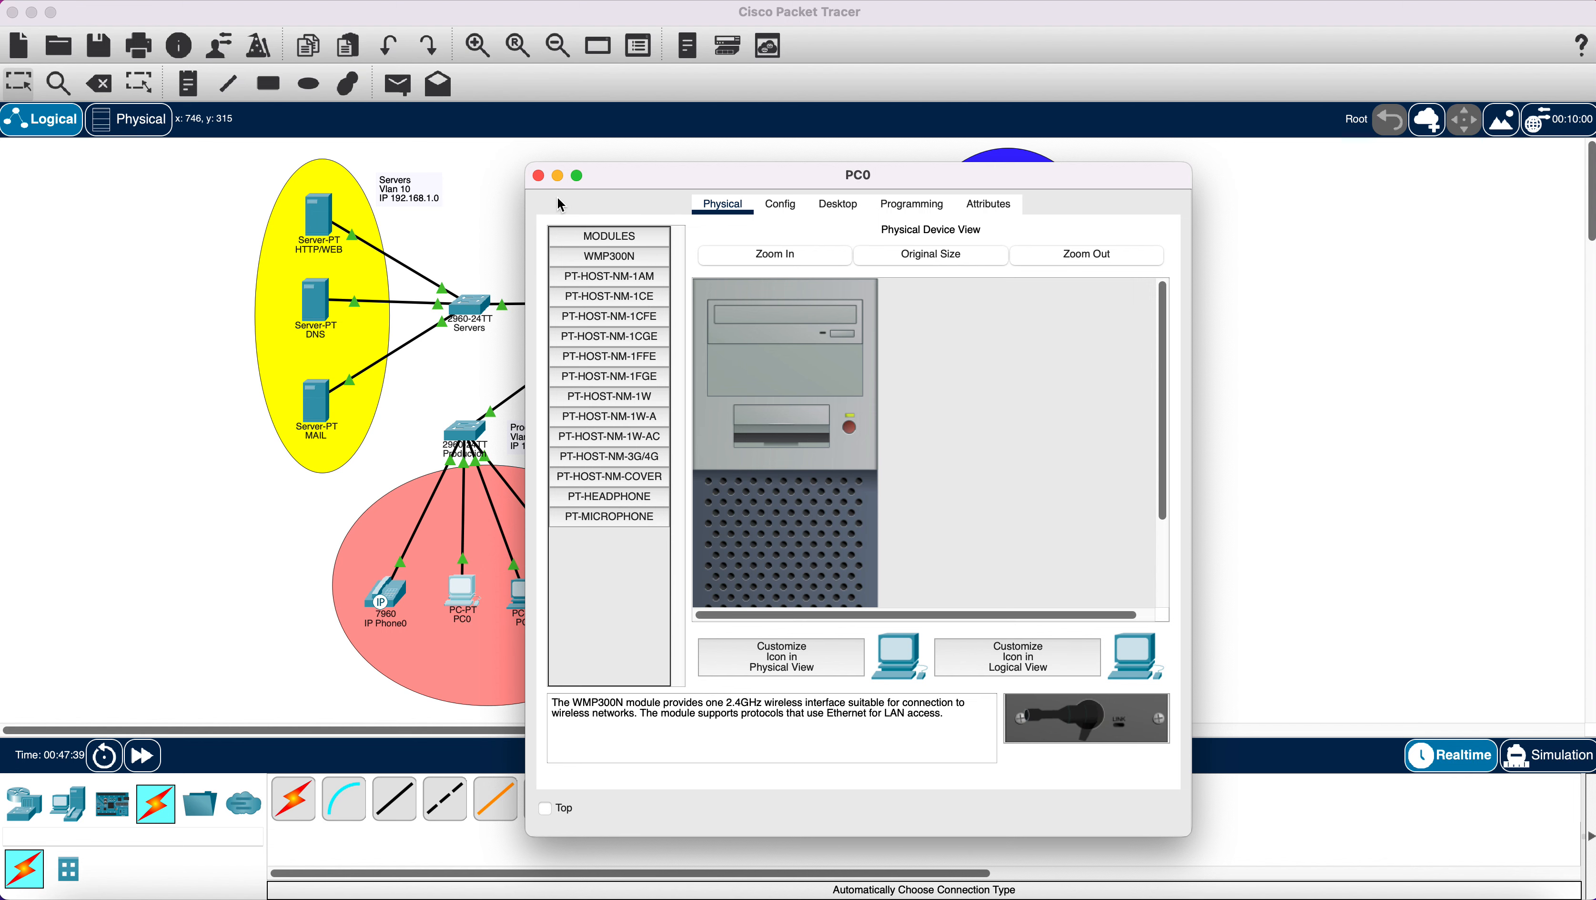
click(778, 205)
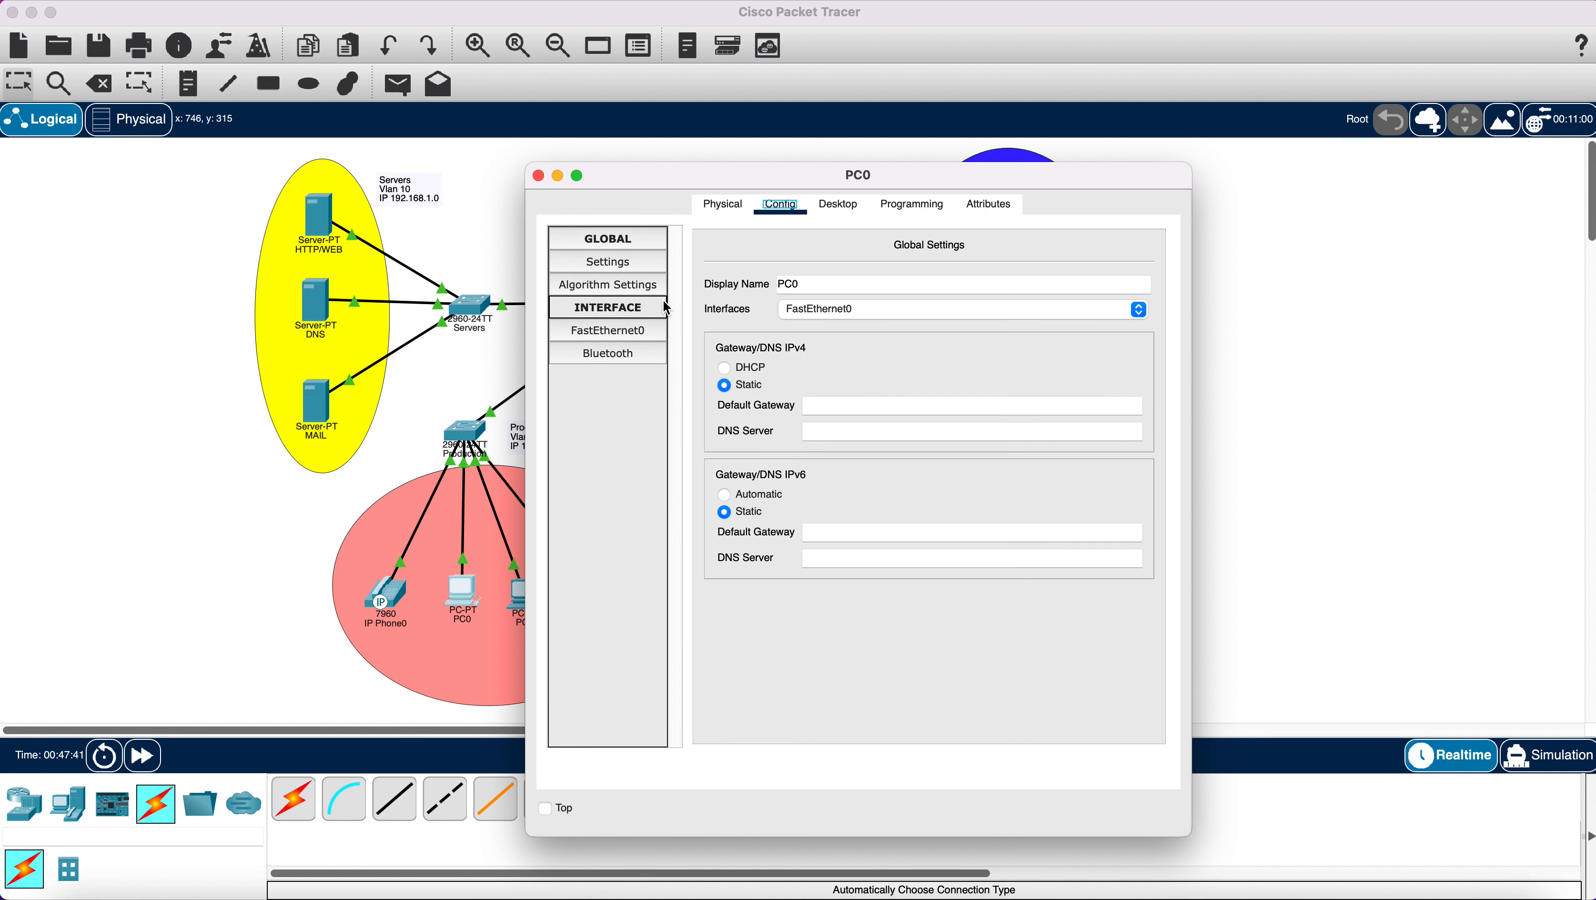
click(837, 206)
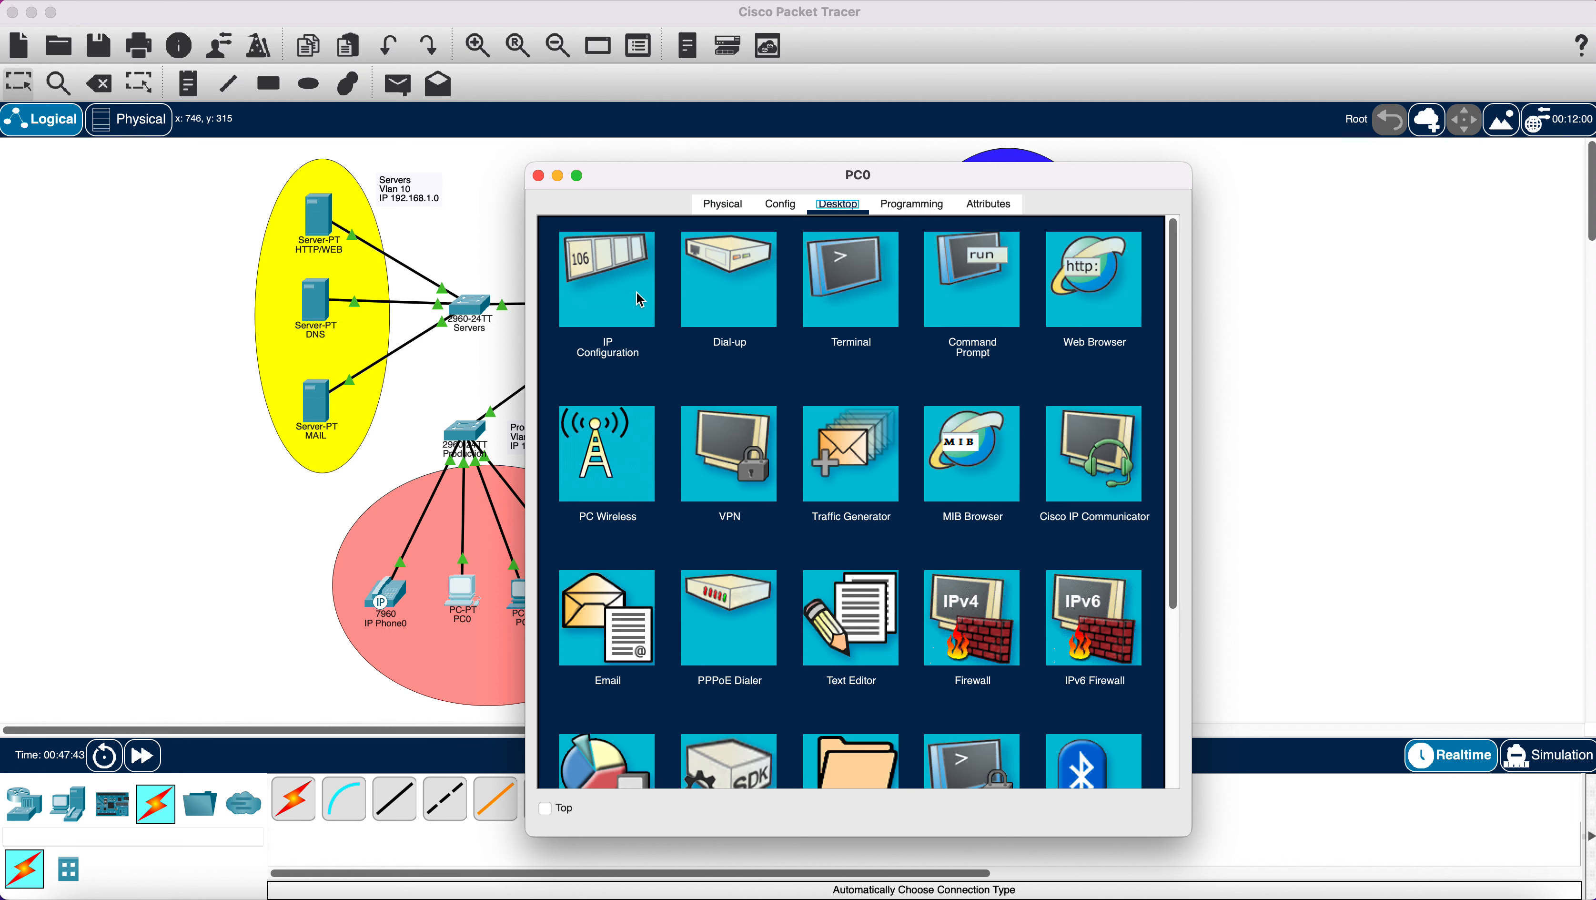
click(613, 287)
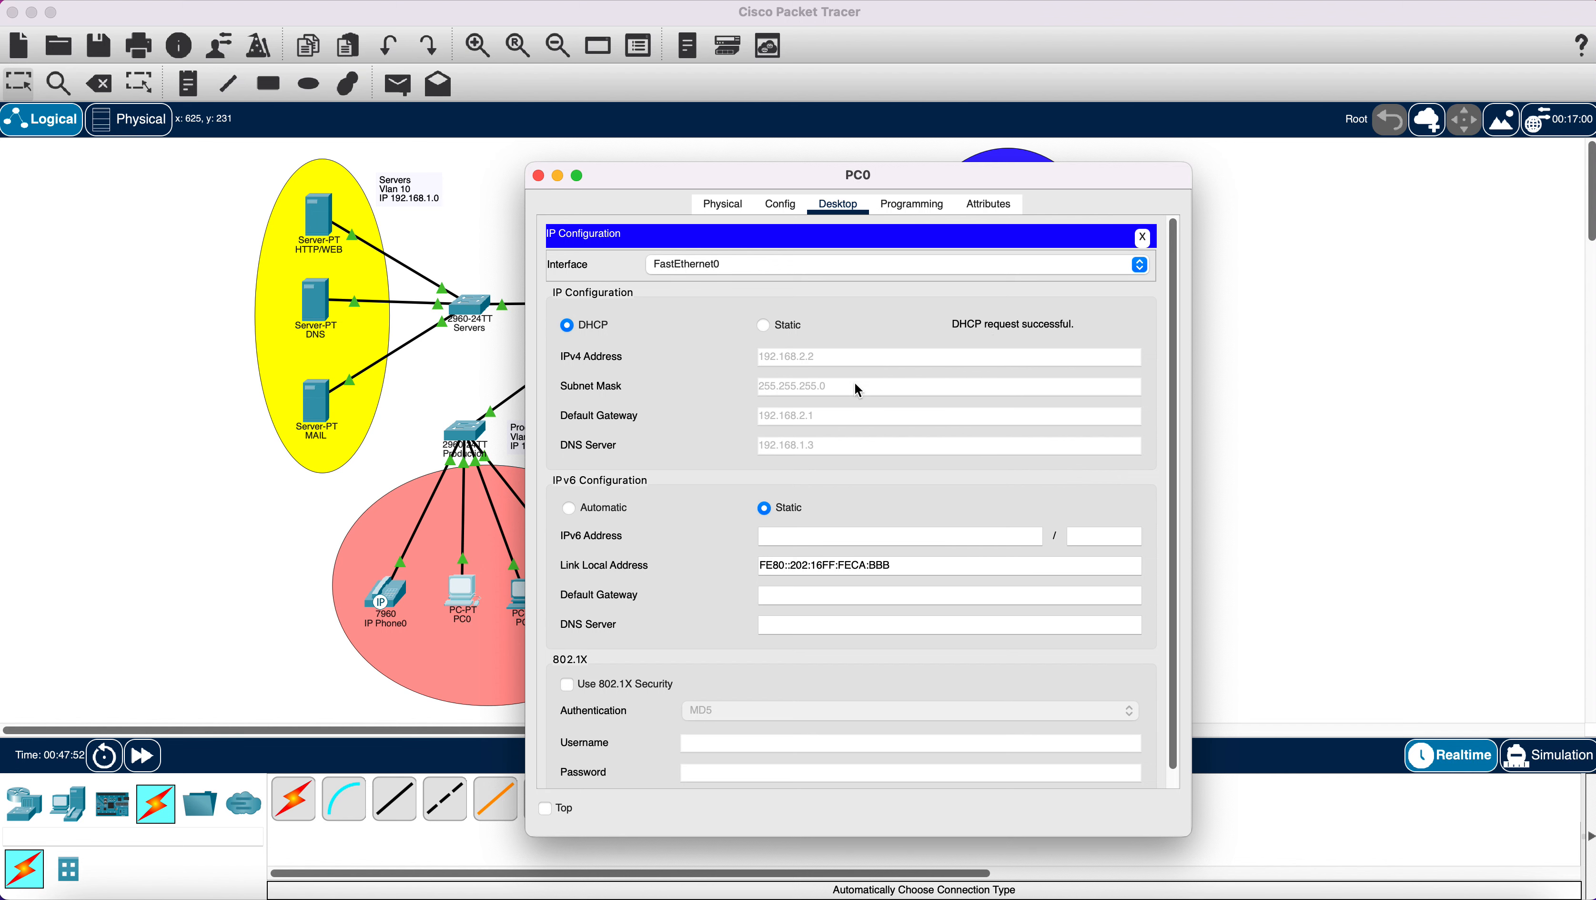
drag(688, 183, 814, 178)
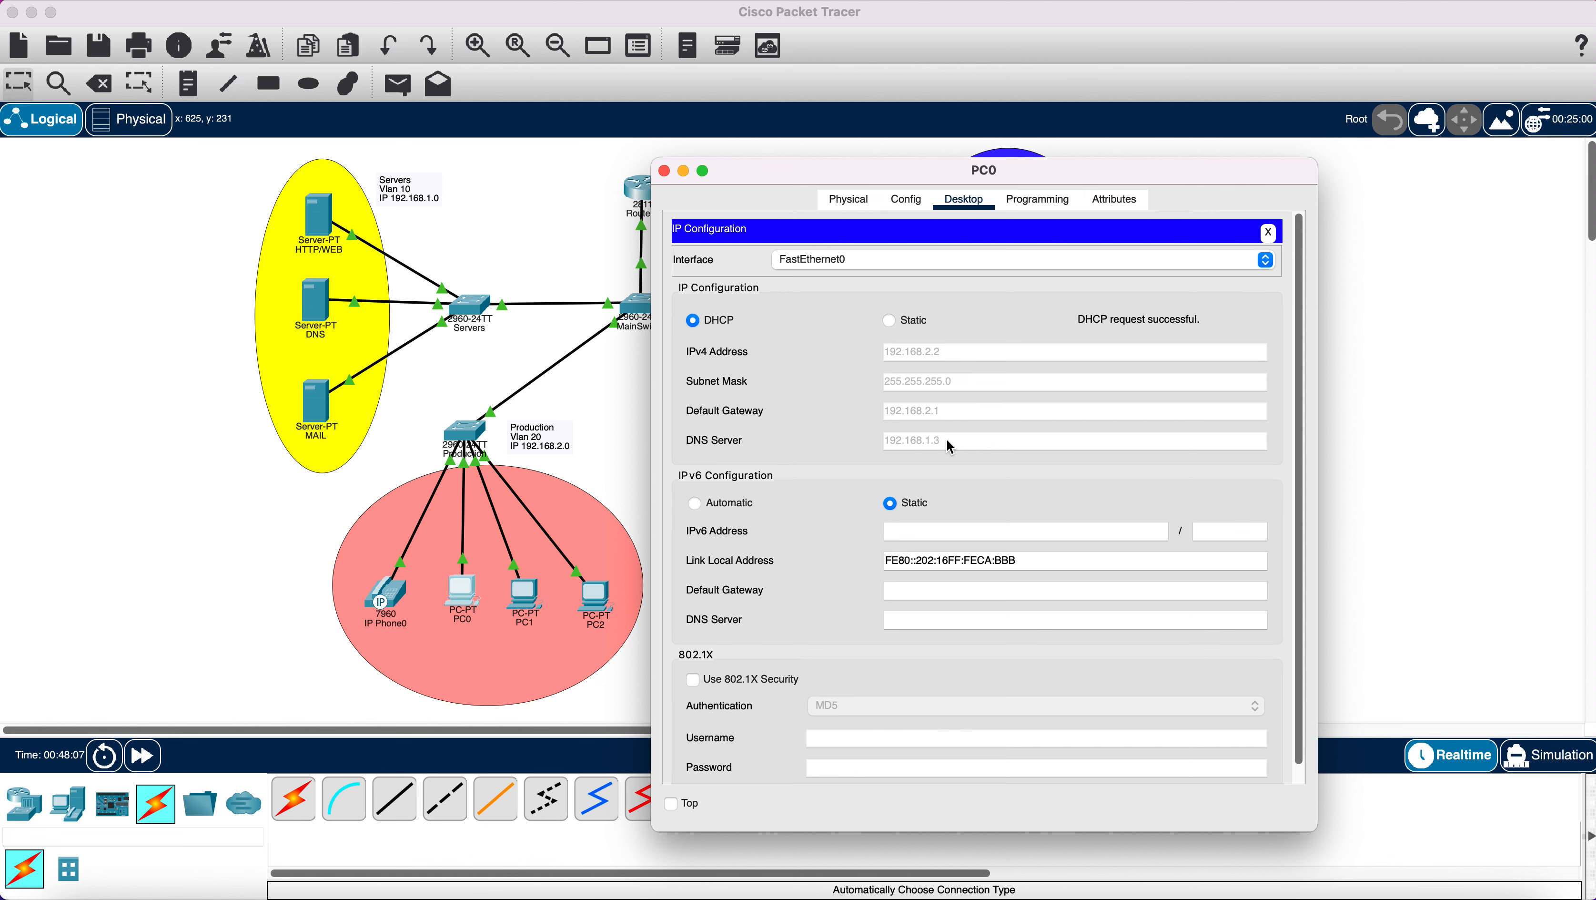
Close PC0, check IP Phone0's Config and Physical views, then bring up PC1's device window.
click(664, 171)
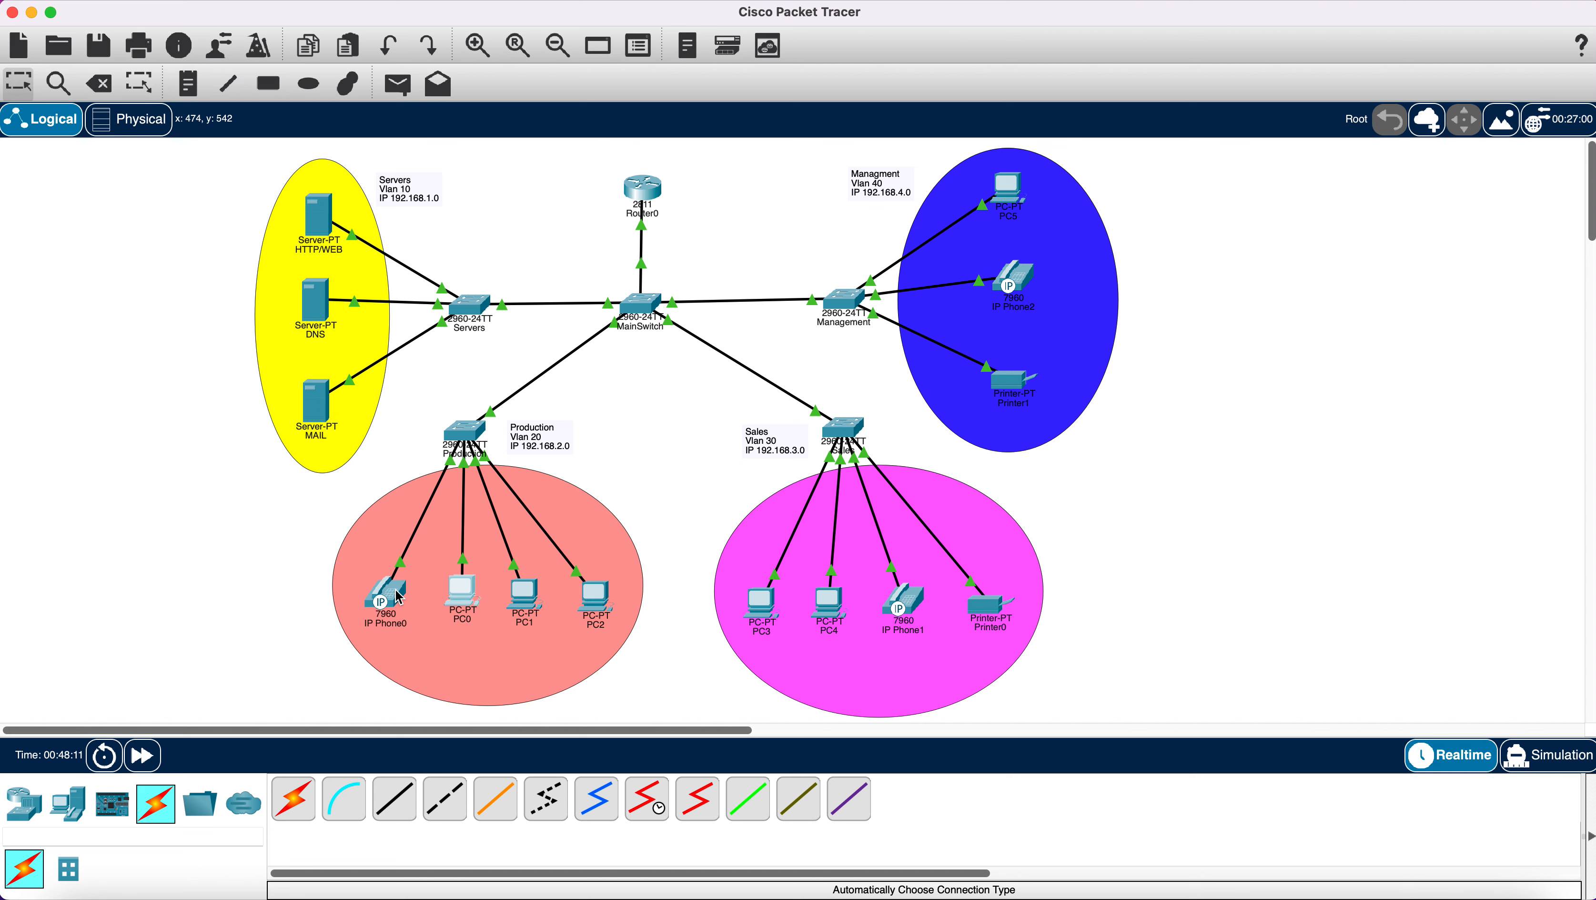
mouse_move(399, 596)
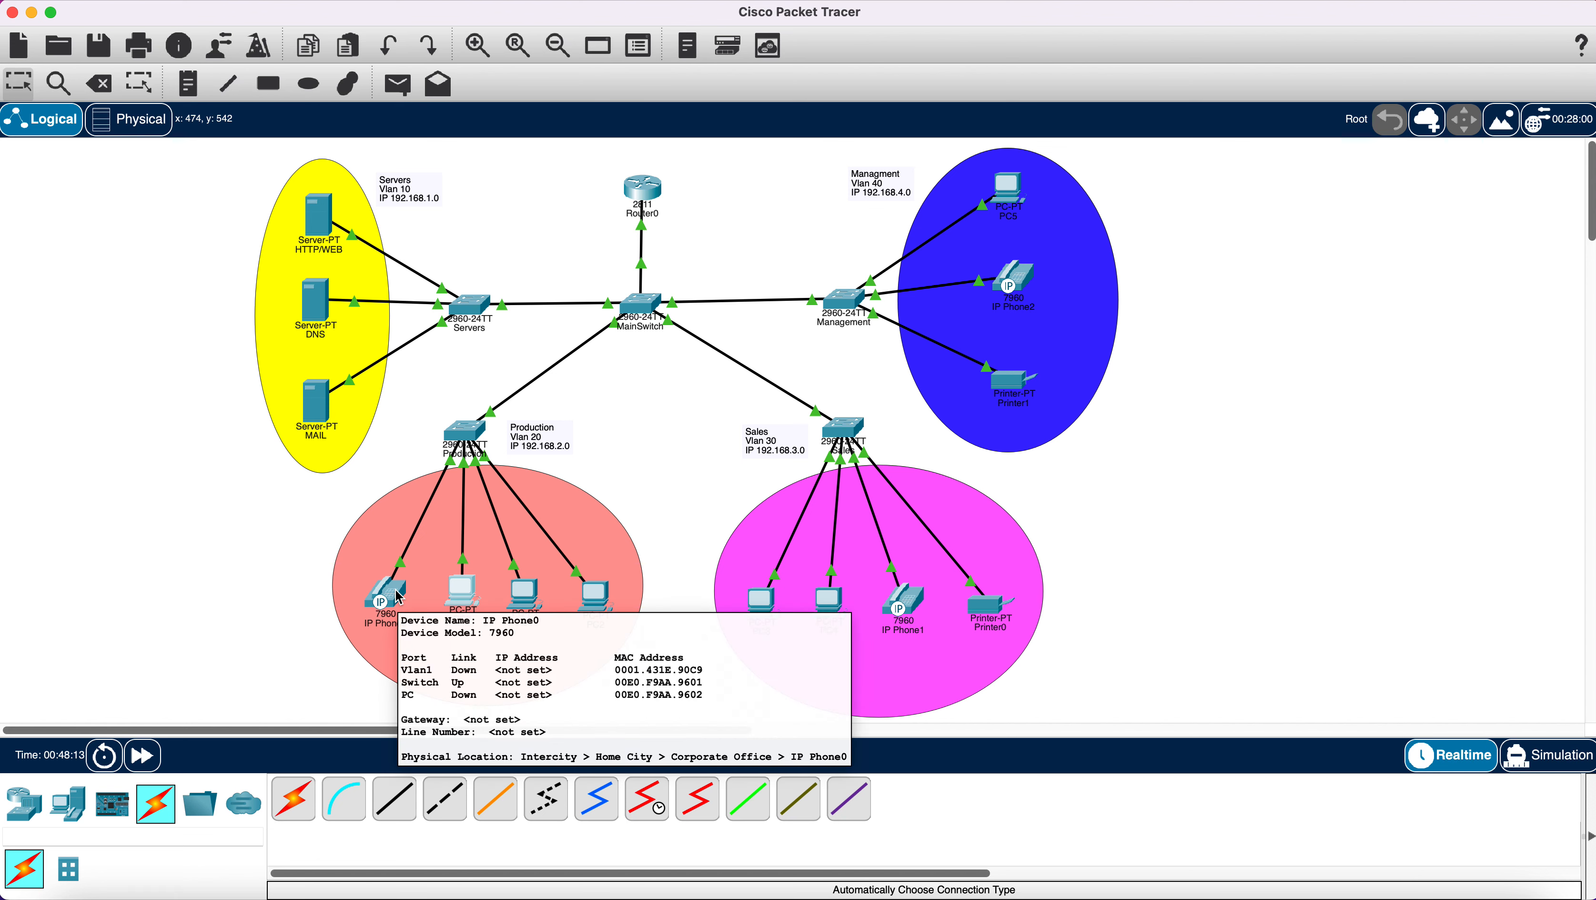
click(399, 597)
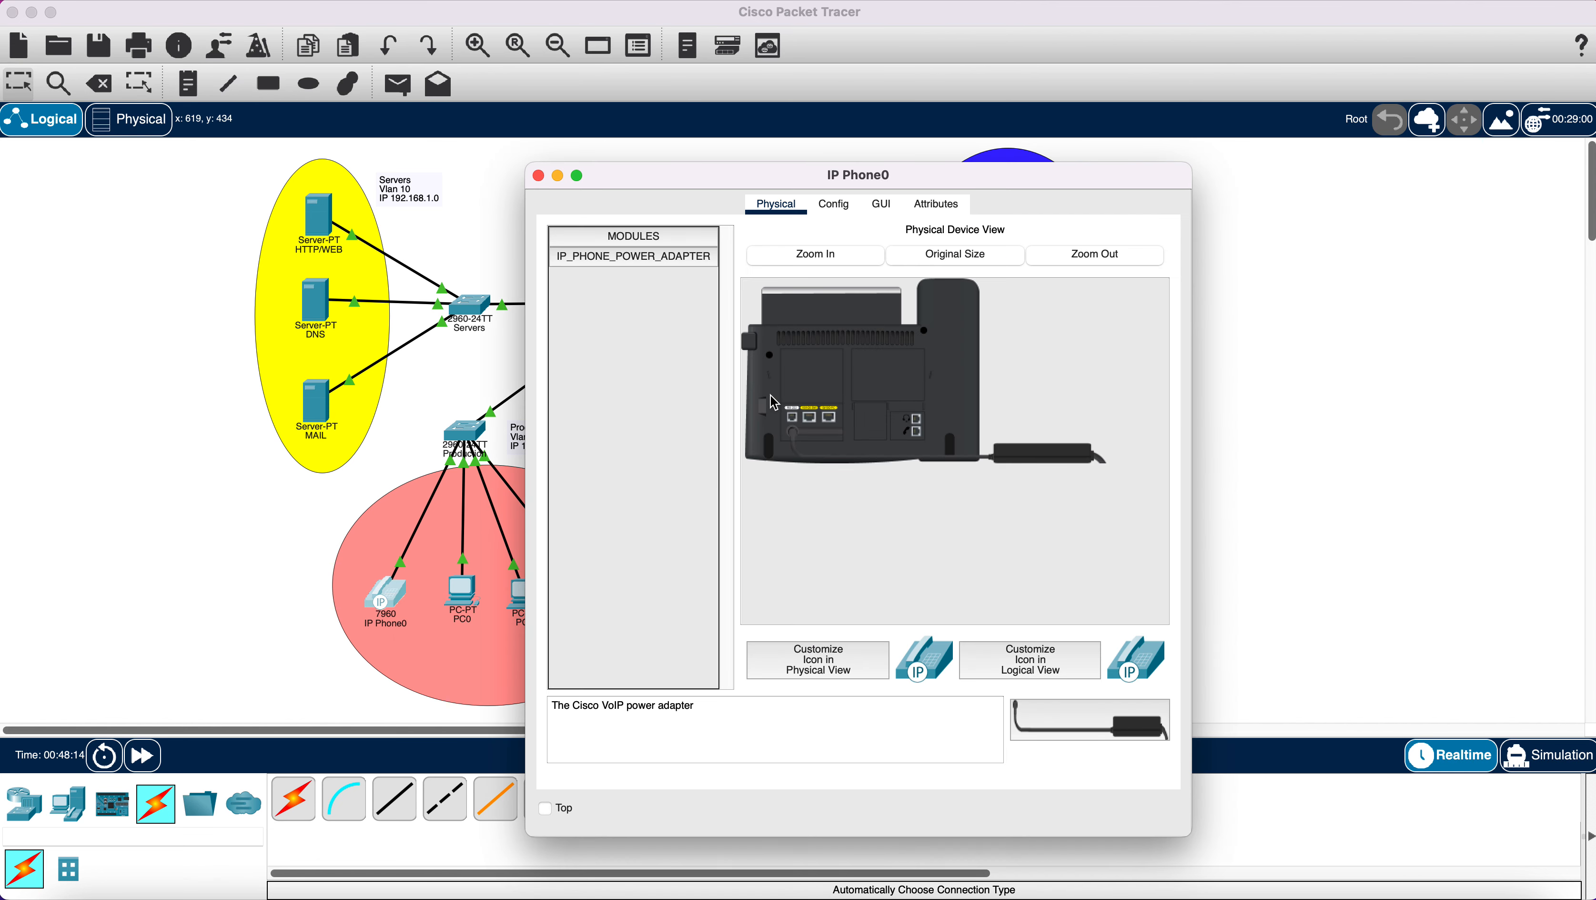
click(843, 208)
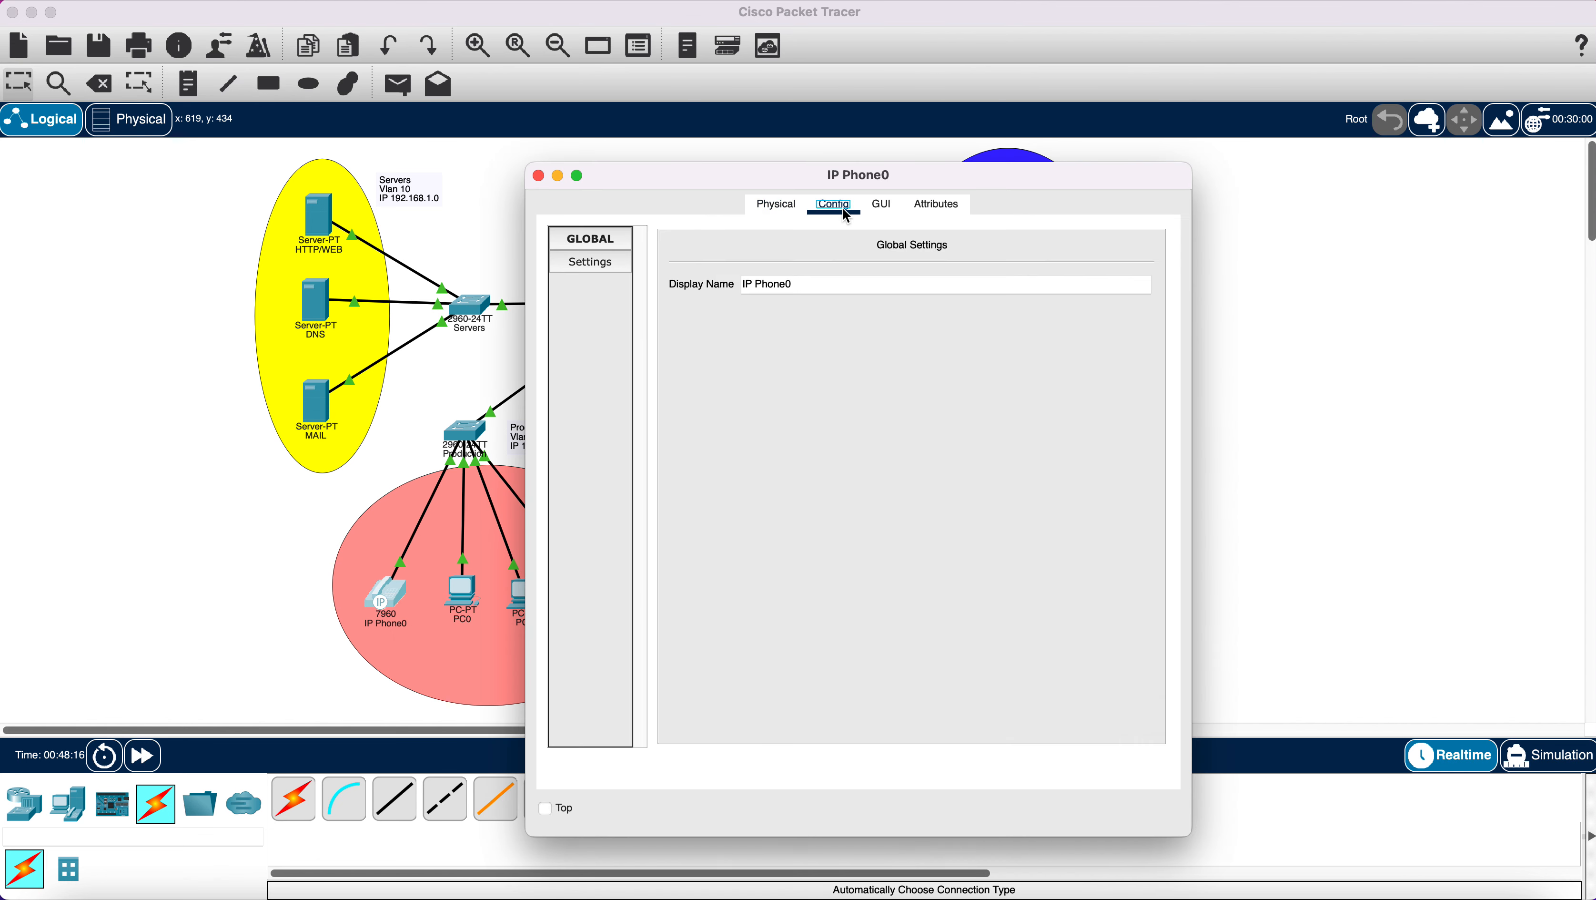
click(781, 205)
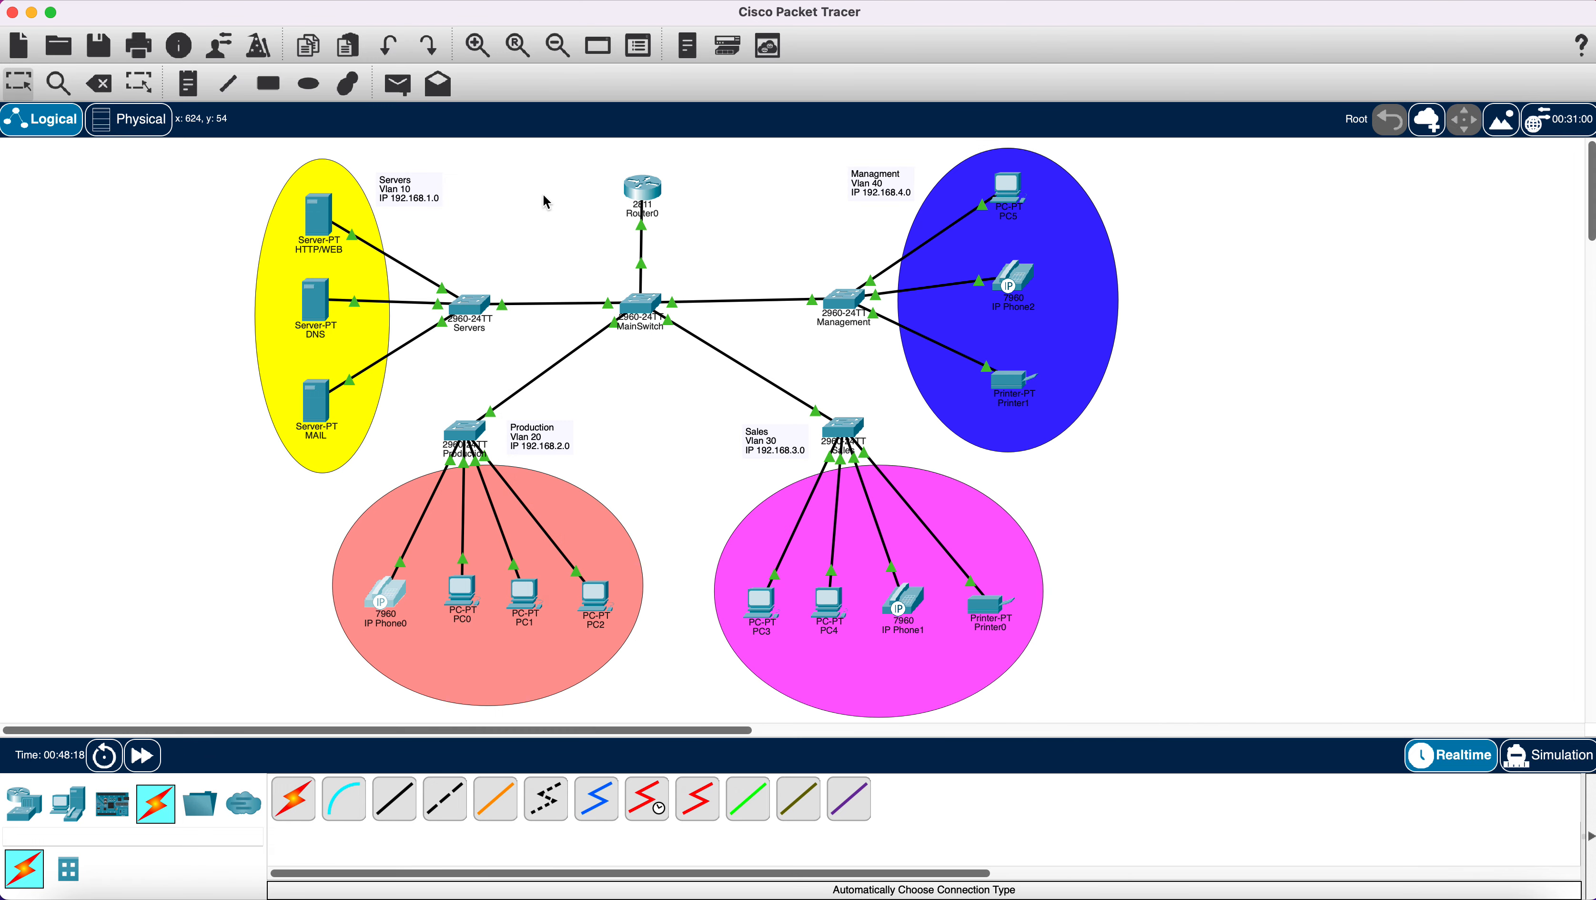
click(539, 176)
mouse_move(392, 602)
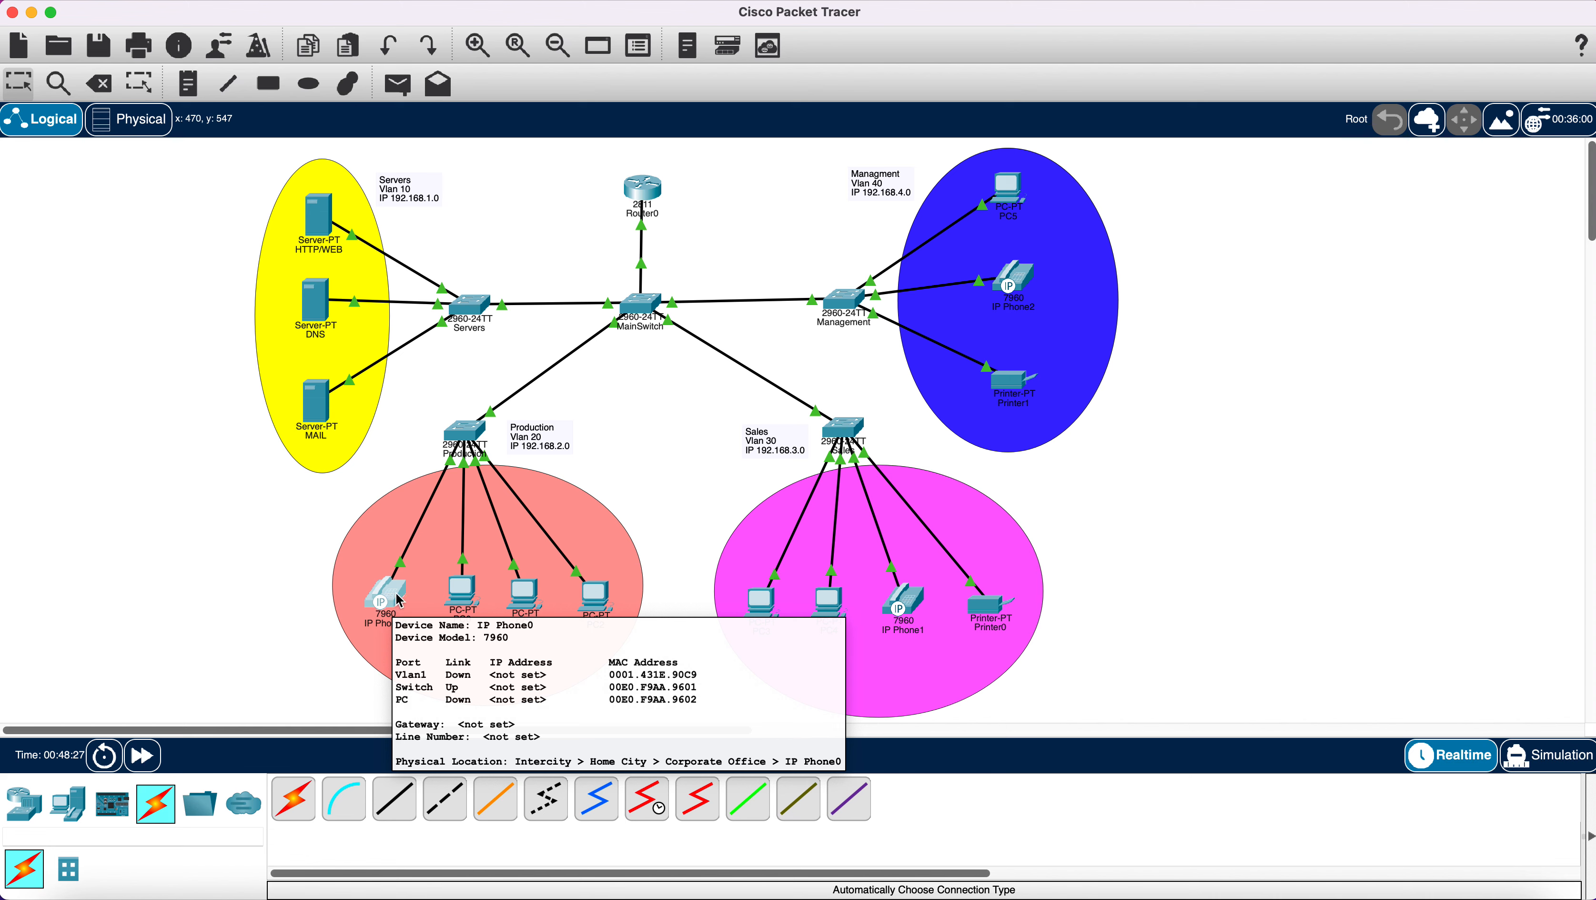
click(526, 600)
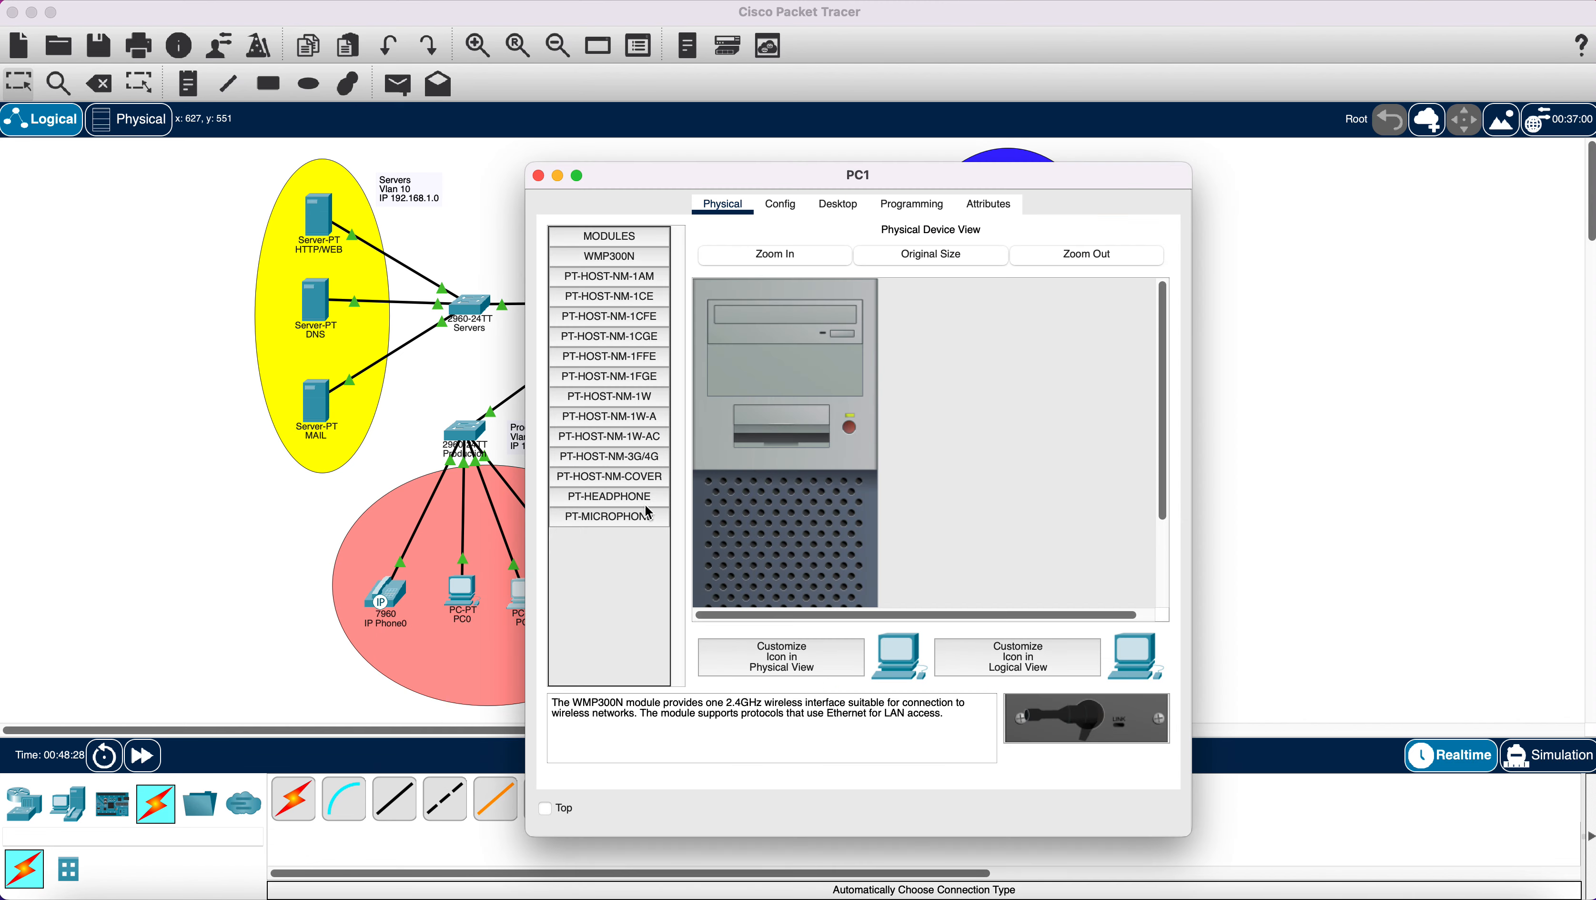
Set PC1 and PC2 to DHCP in IP Configuration, with PC1 getting 192.168.2.3, and close both windows.
click(840, 208)
click(612, 293)
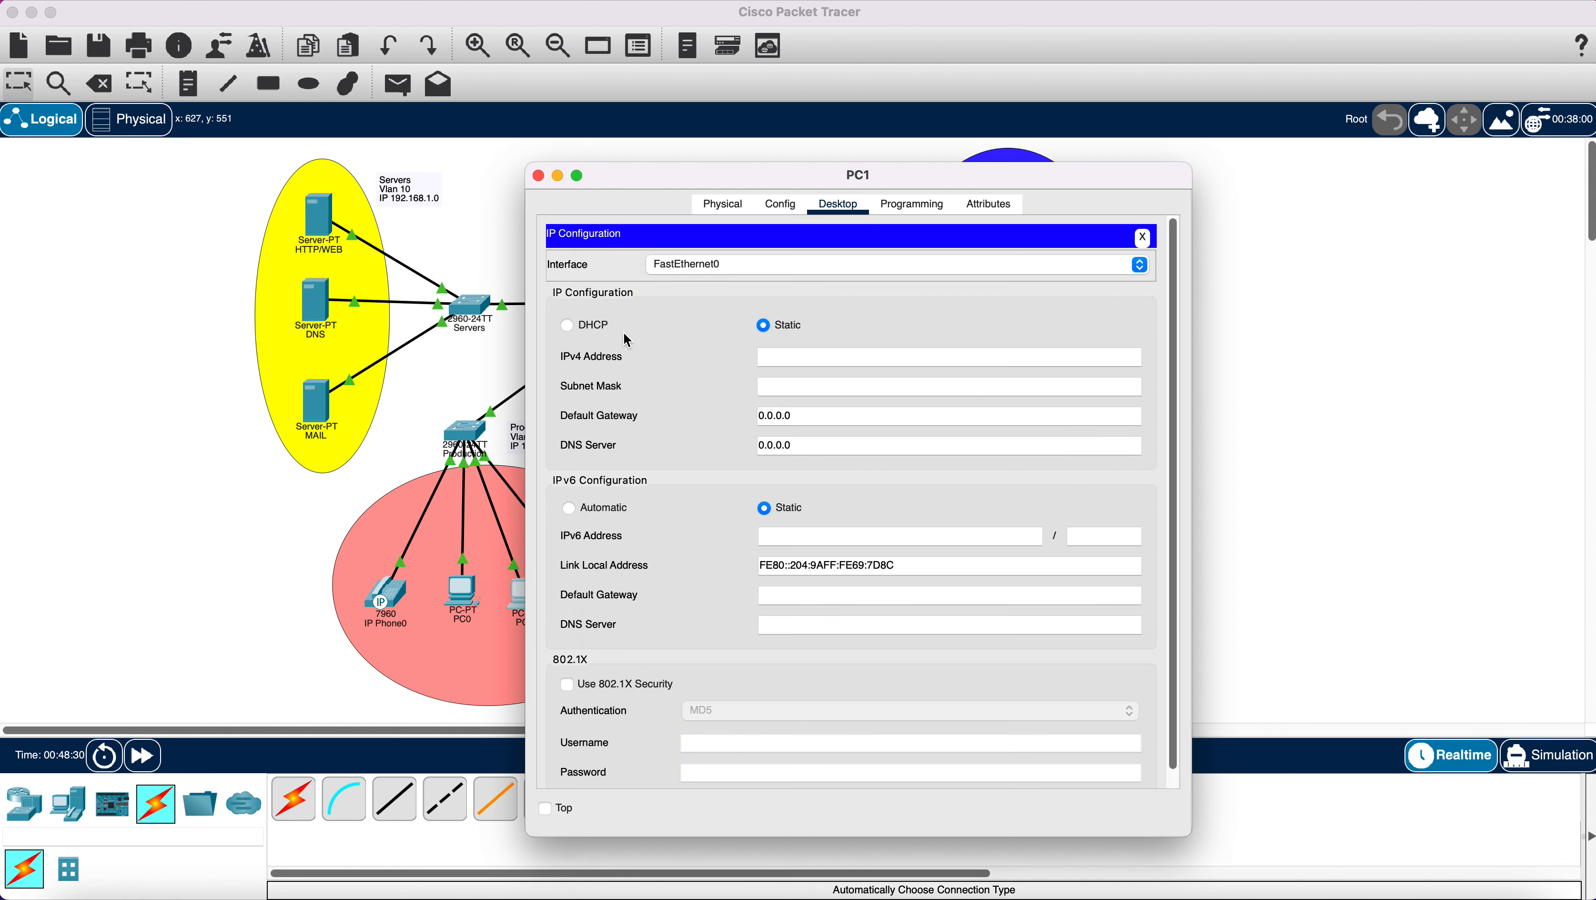
click(568, 324)
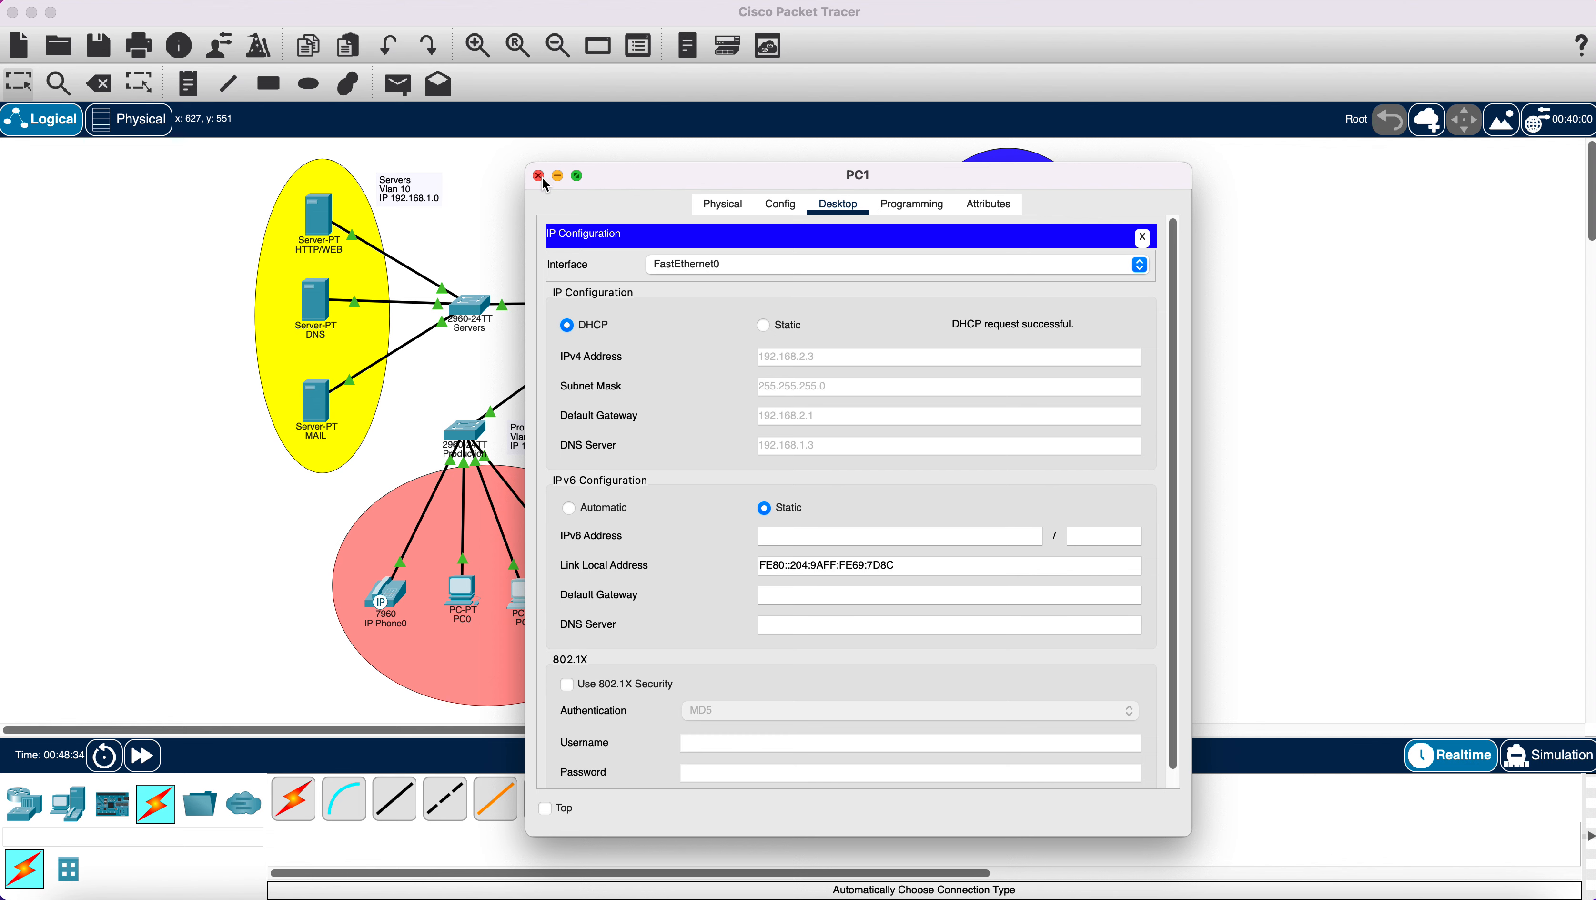
click(538, 176)
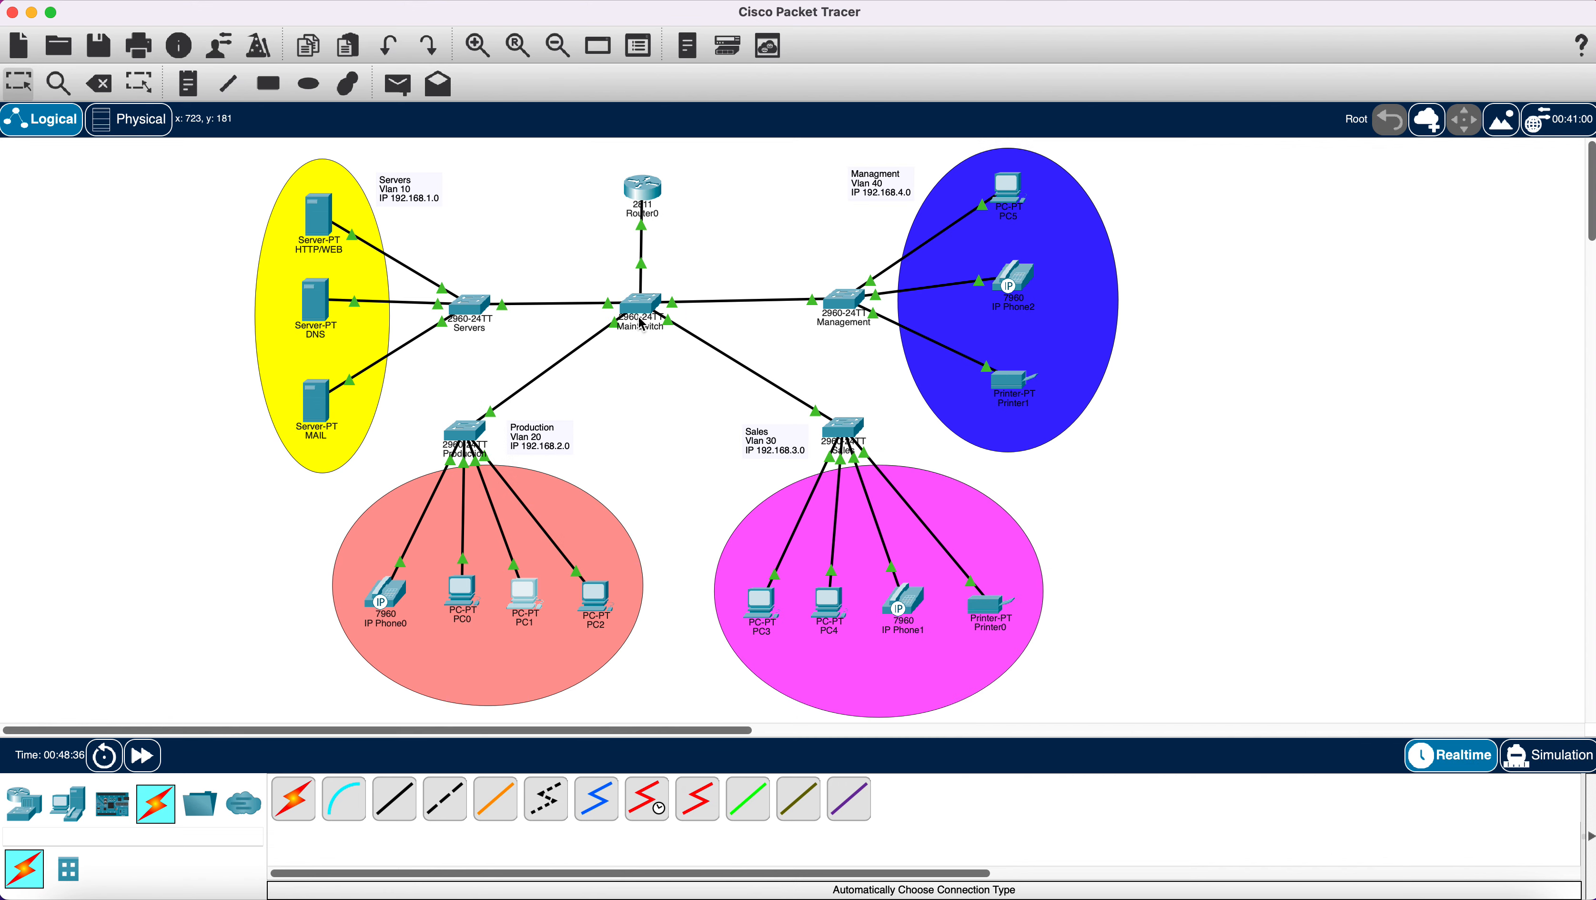
click(596, 599)
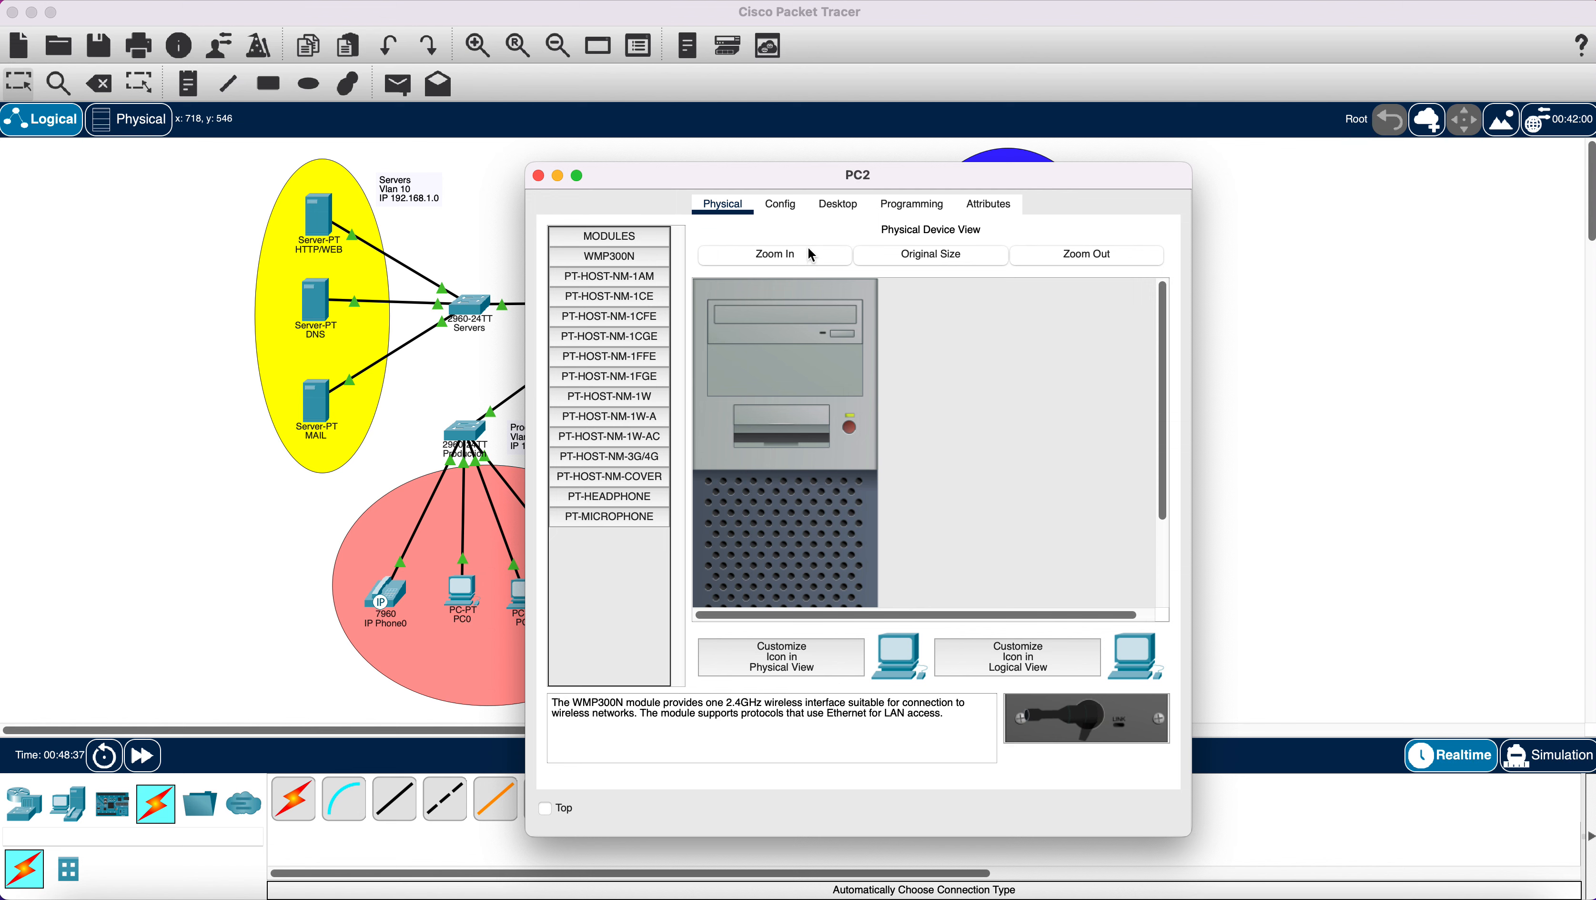
click(837, 203)
click(607, 294)
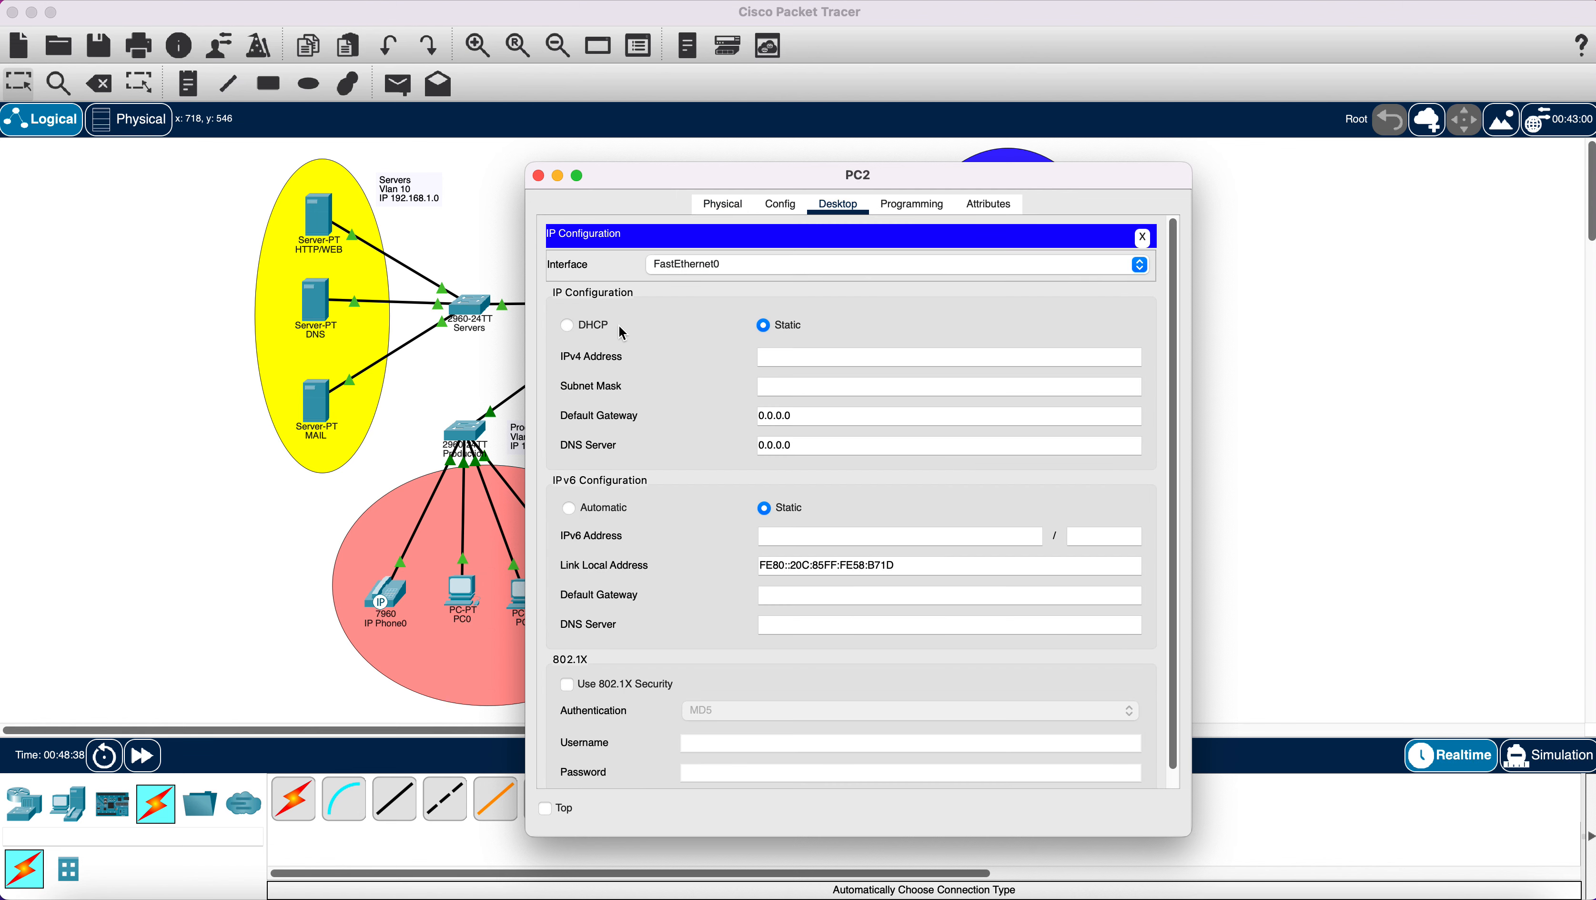
click(568, 325)
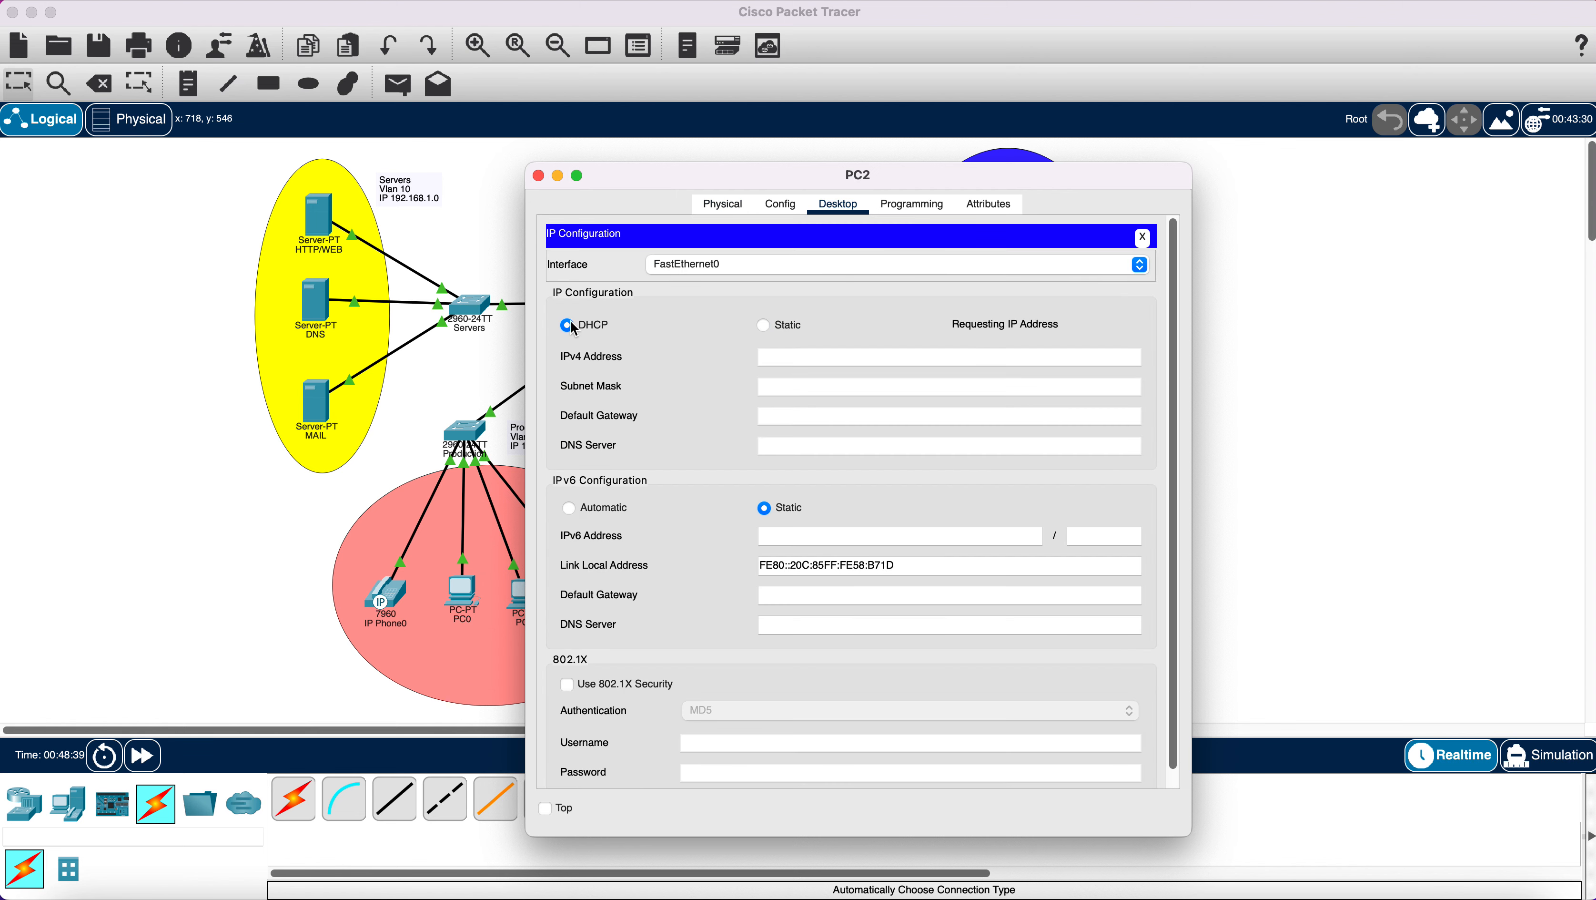
click(539, 176)
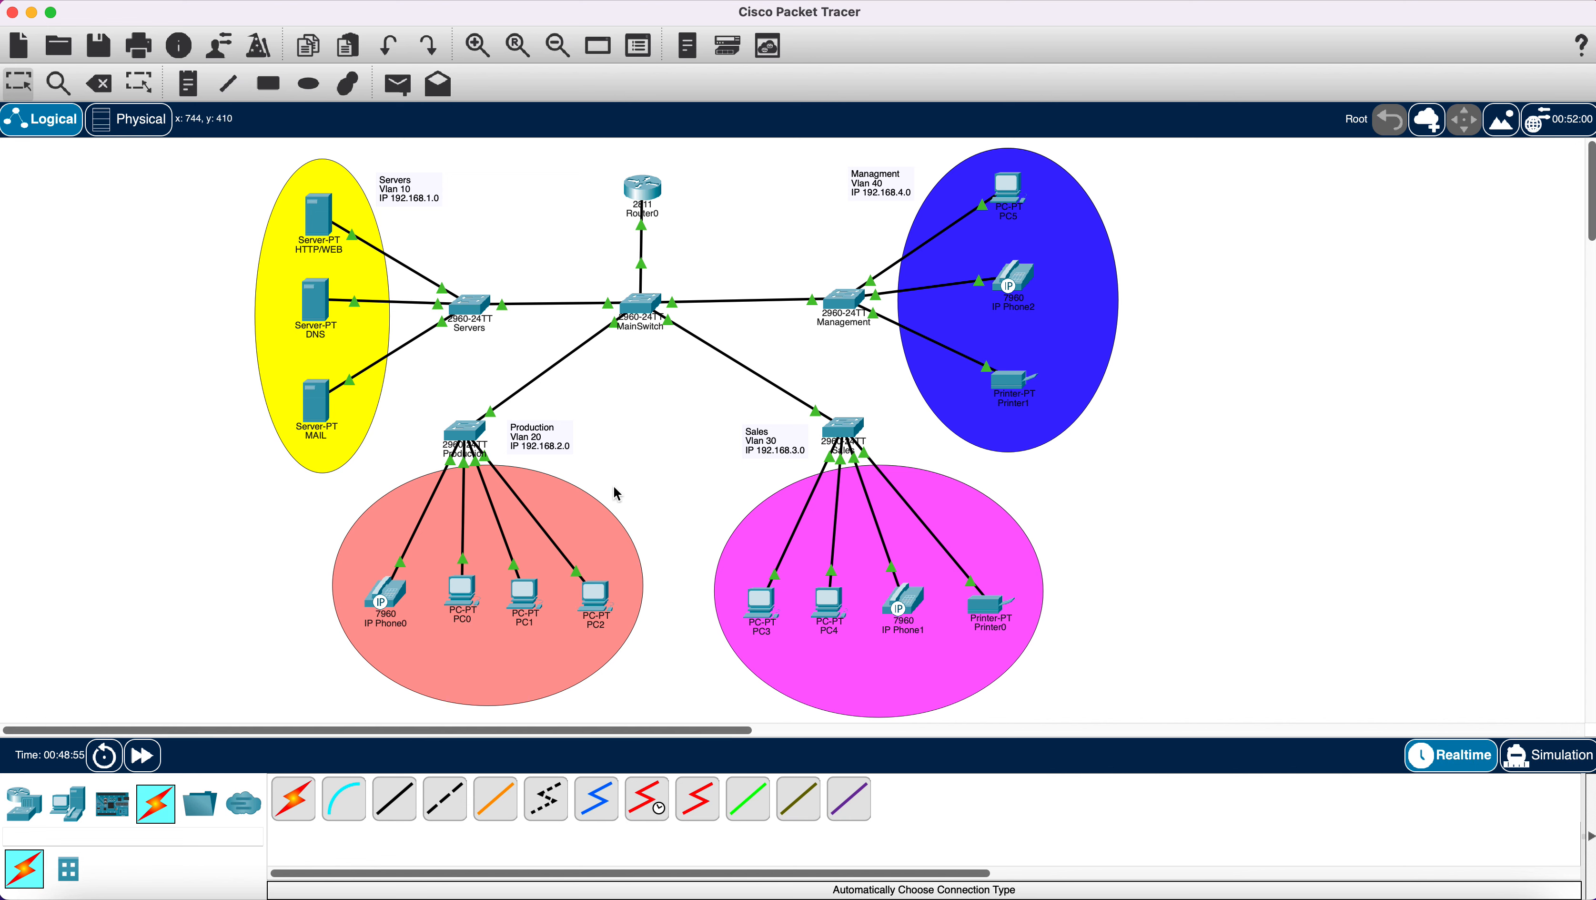
Inspect IP Phone0's GUI screen and Physical view, then close its window.
click(387, 595)
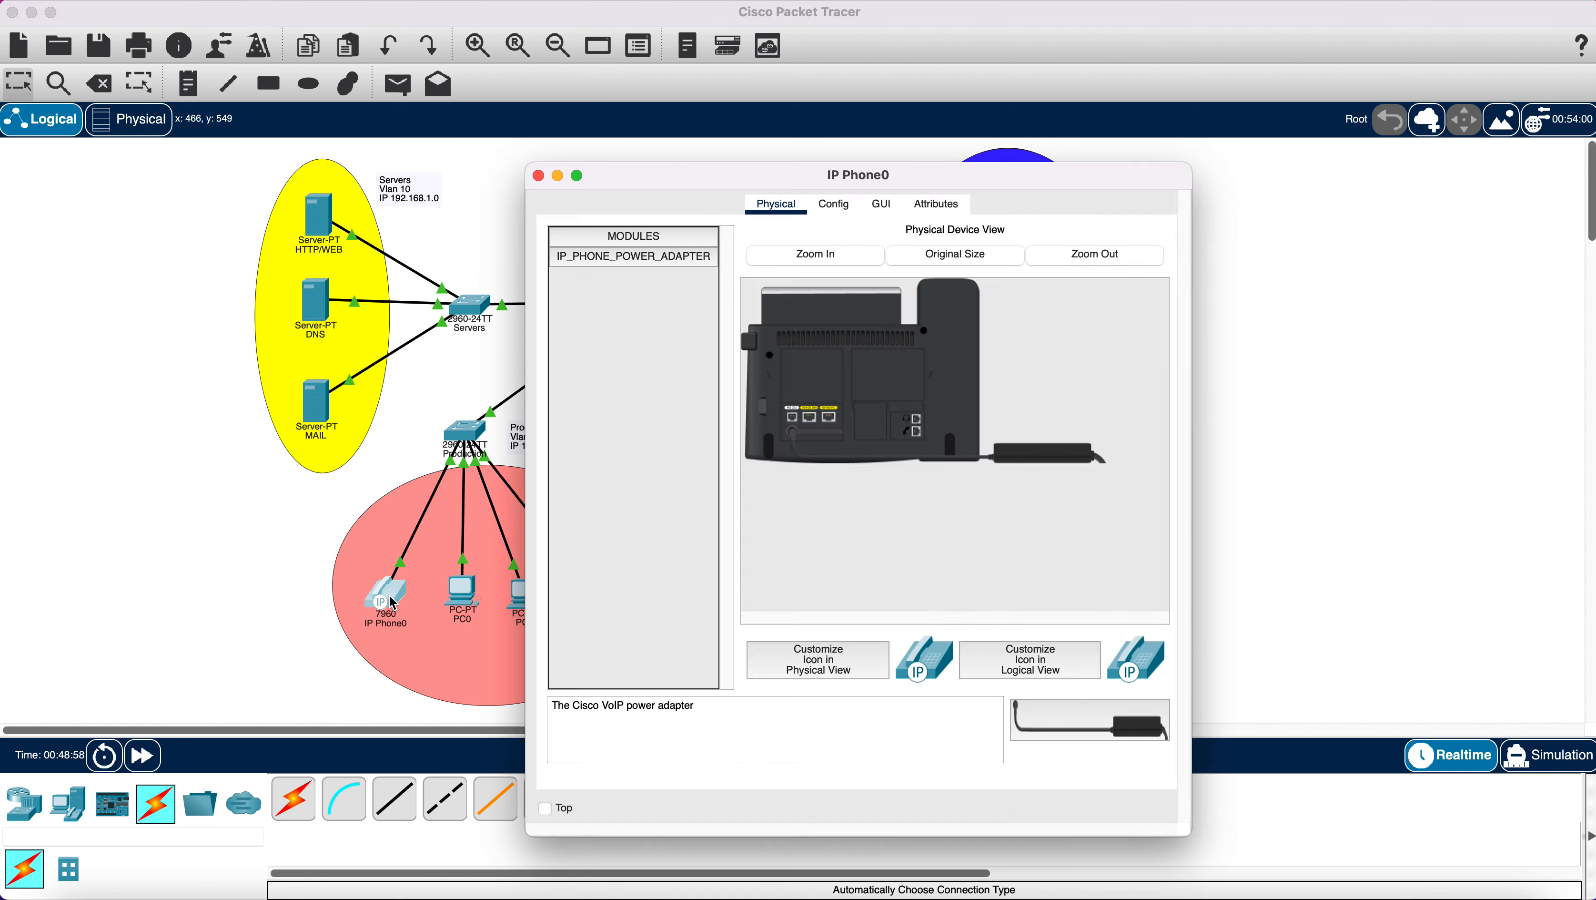
click(882, 205)
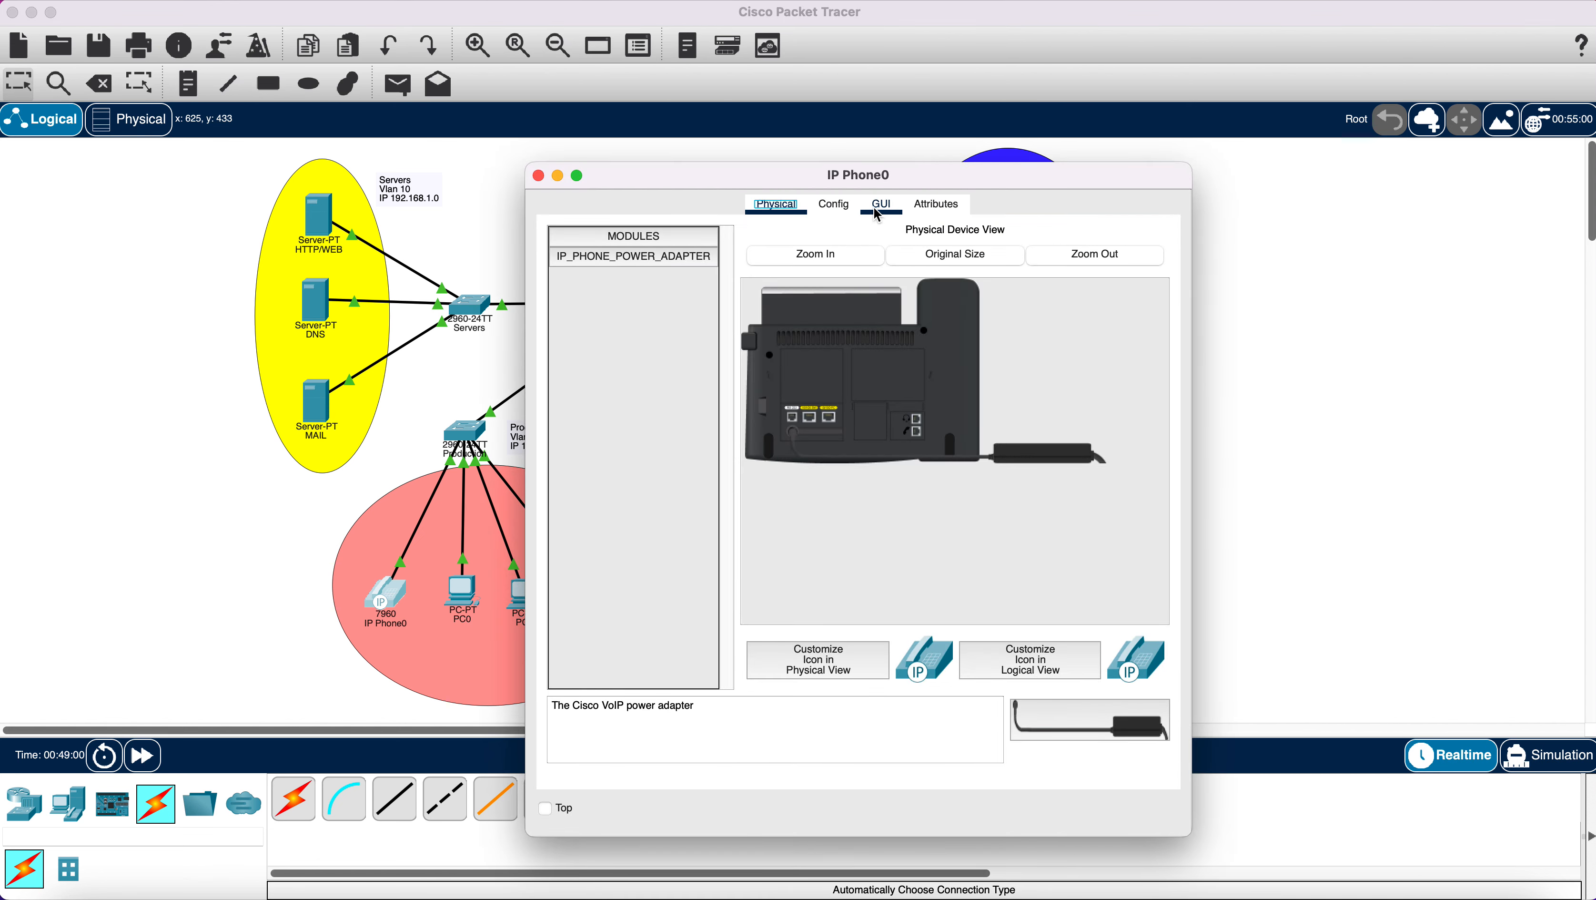
click(763, 207)
click(539, 176)
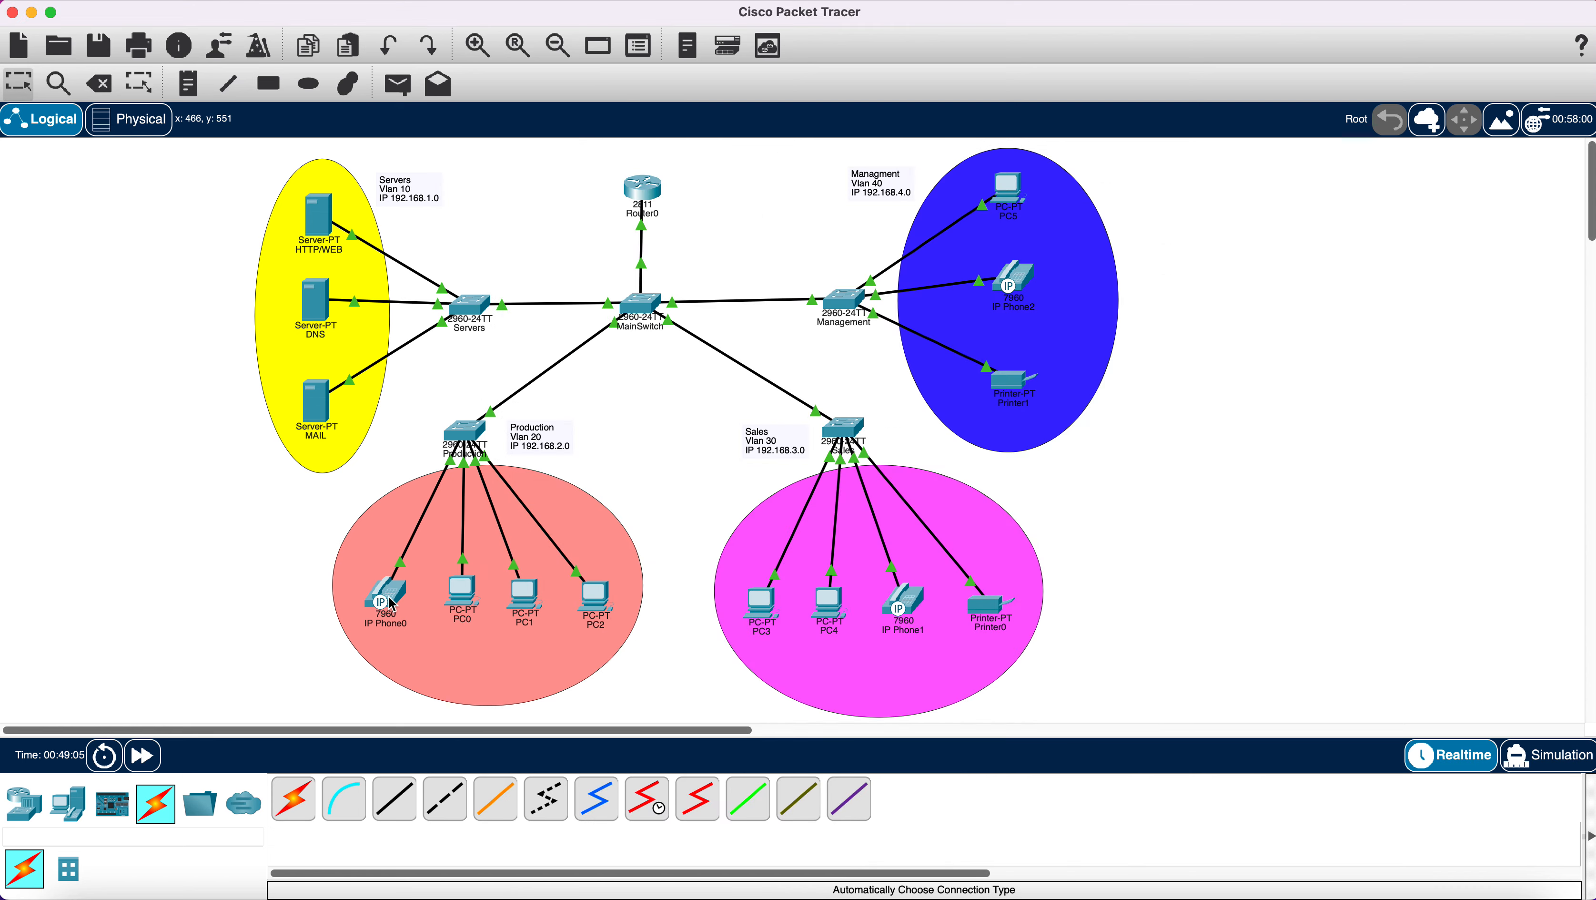
mouse_move(392, 604)
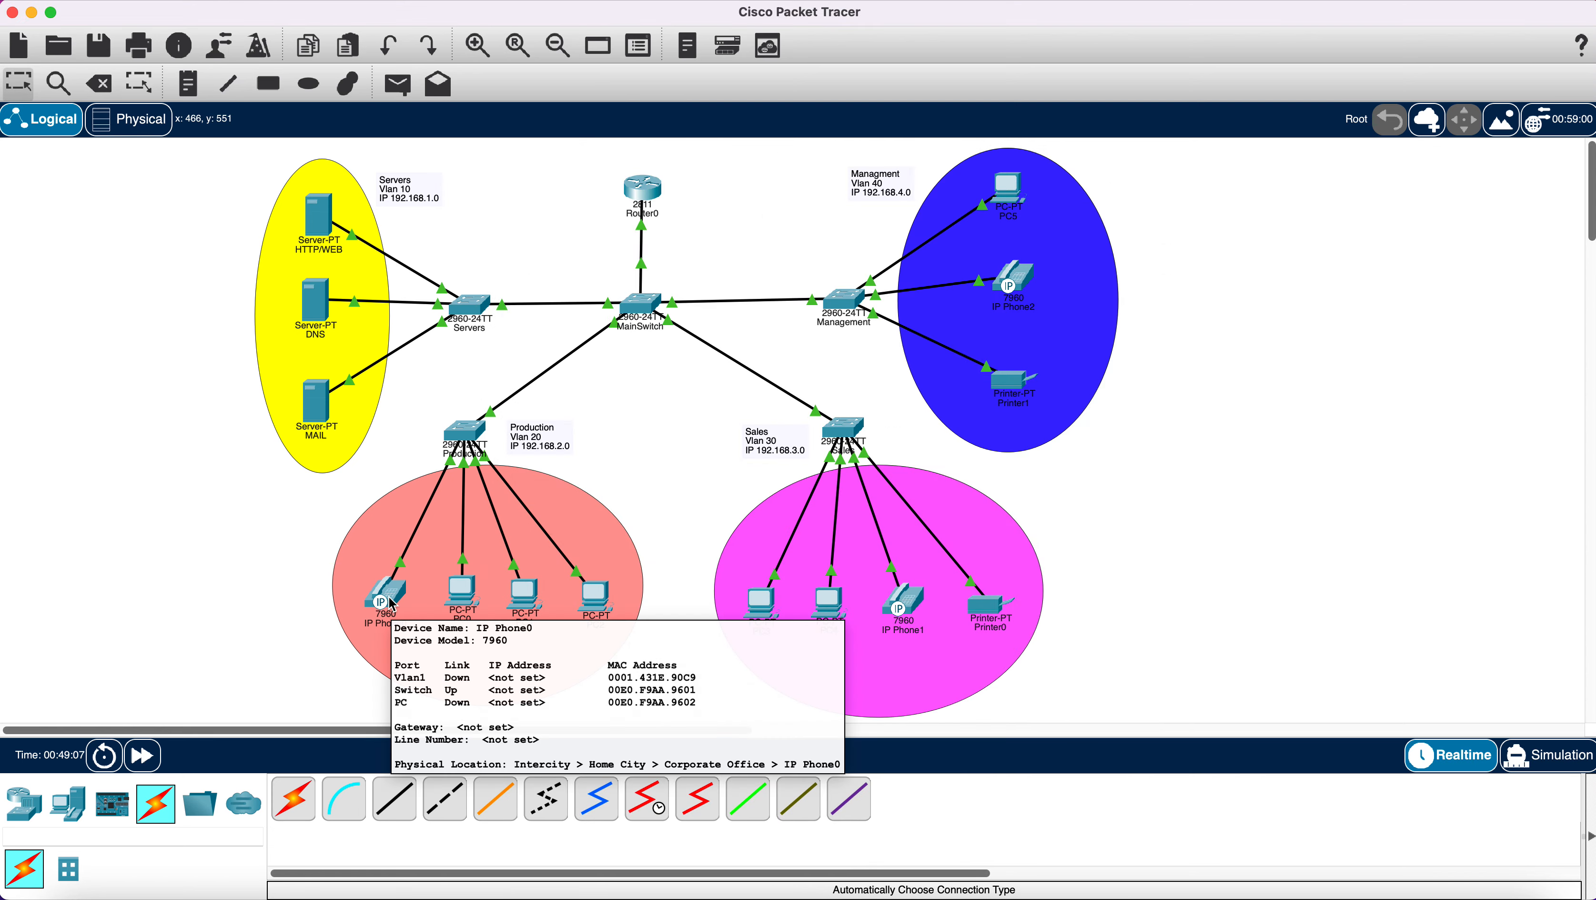
In Router0's CLI, create the Sales DHCP pool with network 192.168.3.0 255.255.255.0.
click(654, 192)
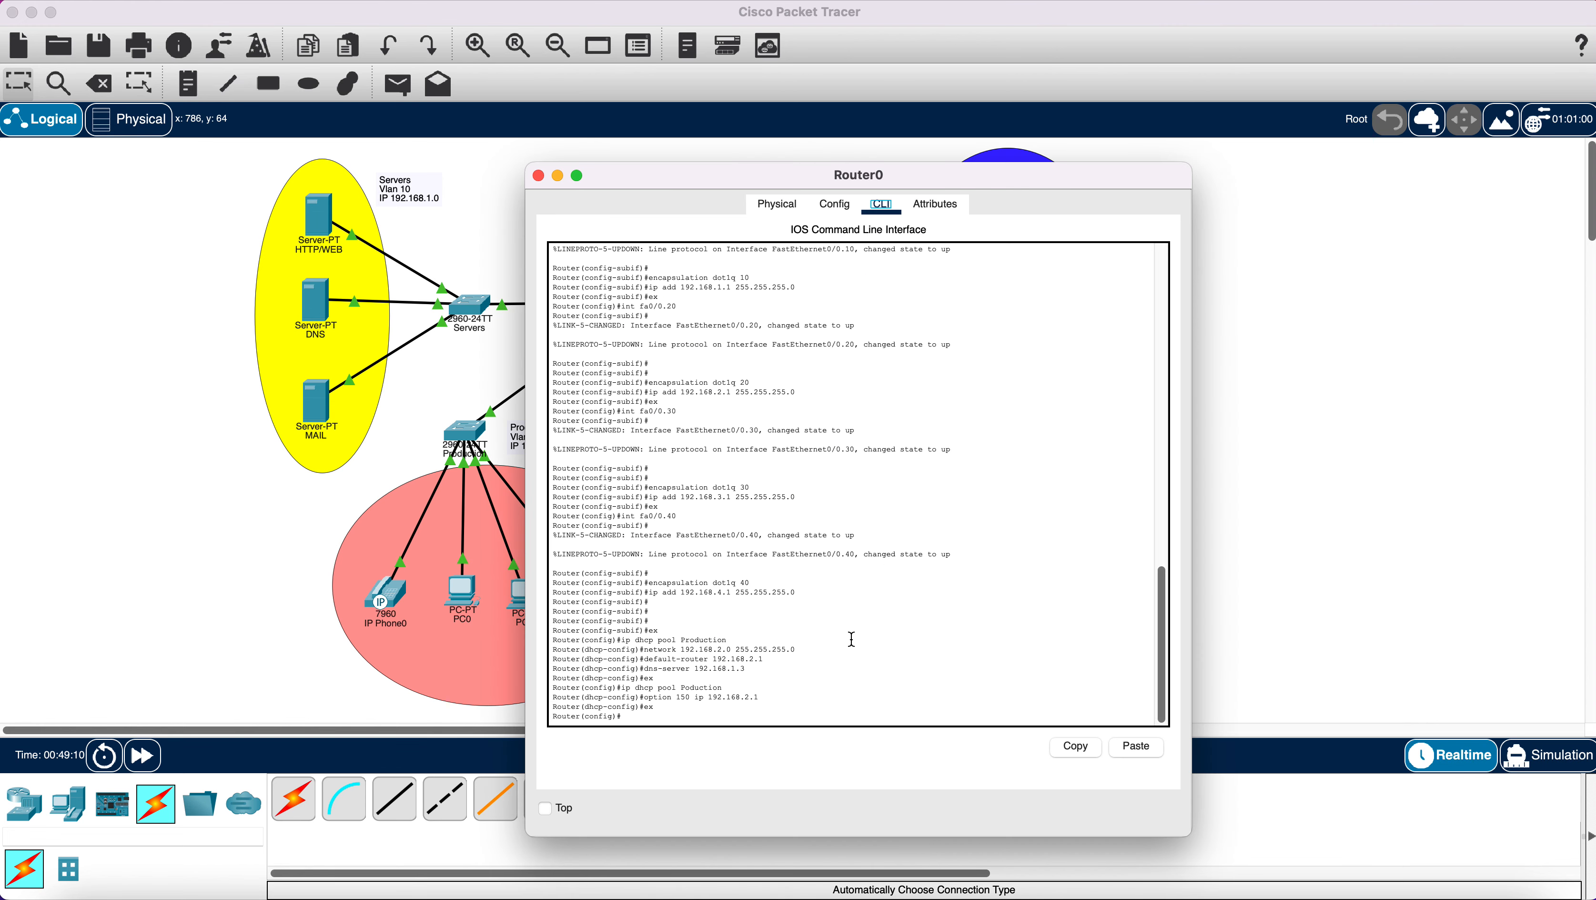
click(772, 714)
text(ip dhcp pool Sales)
key(Return)
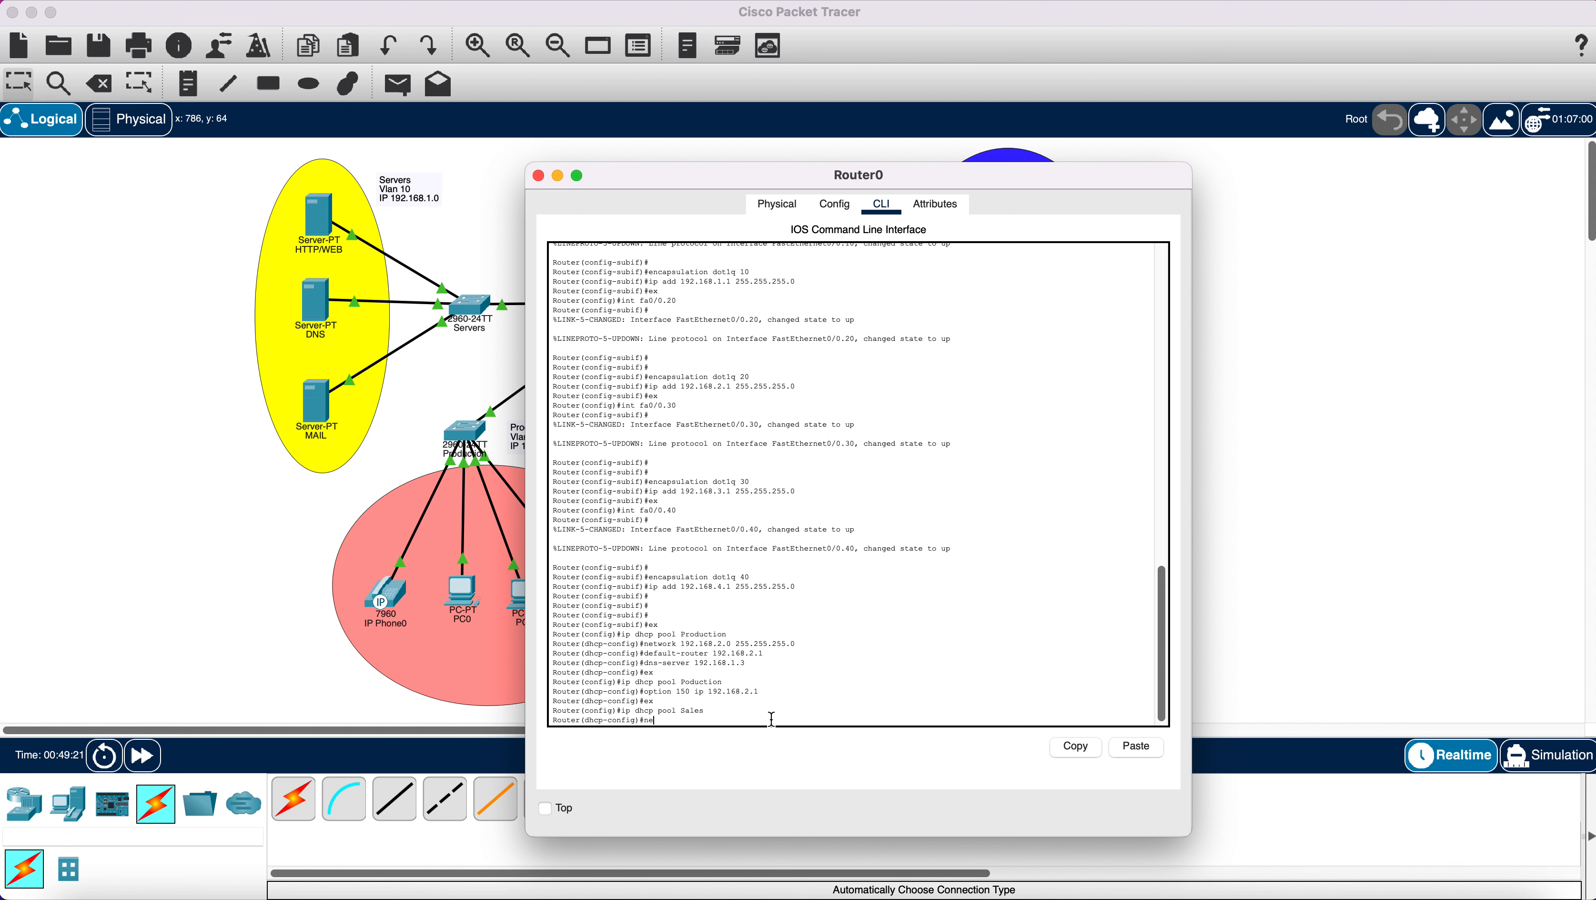
text(network 192.168.3.0)
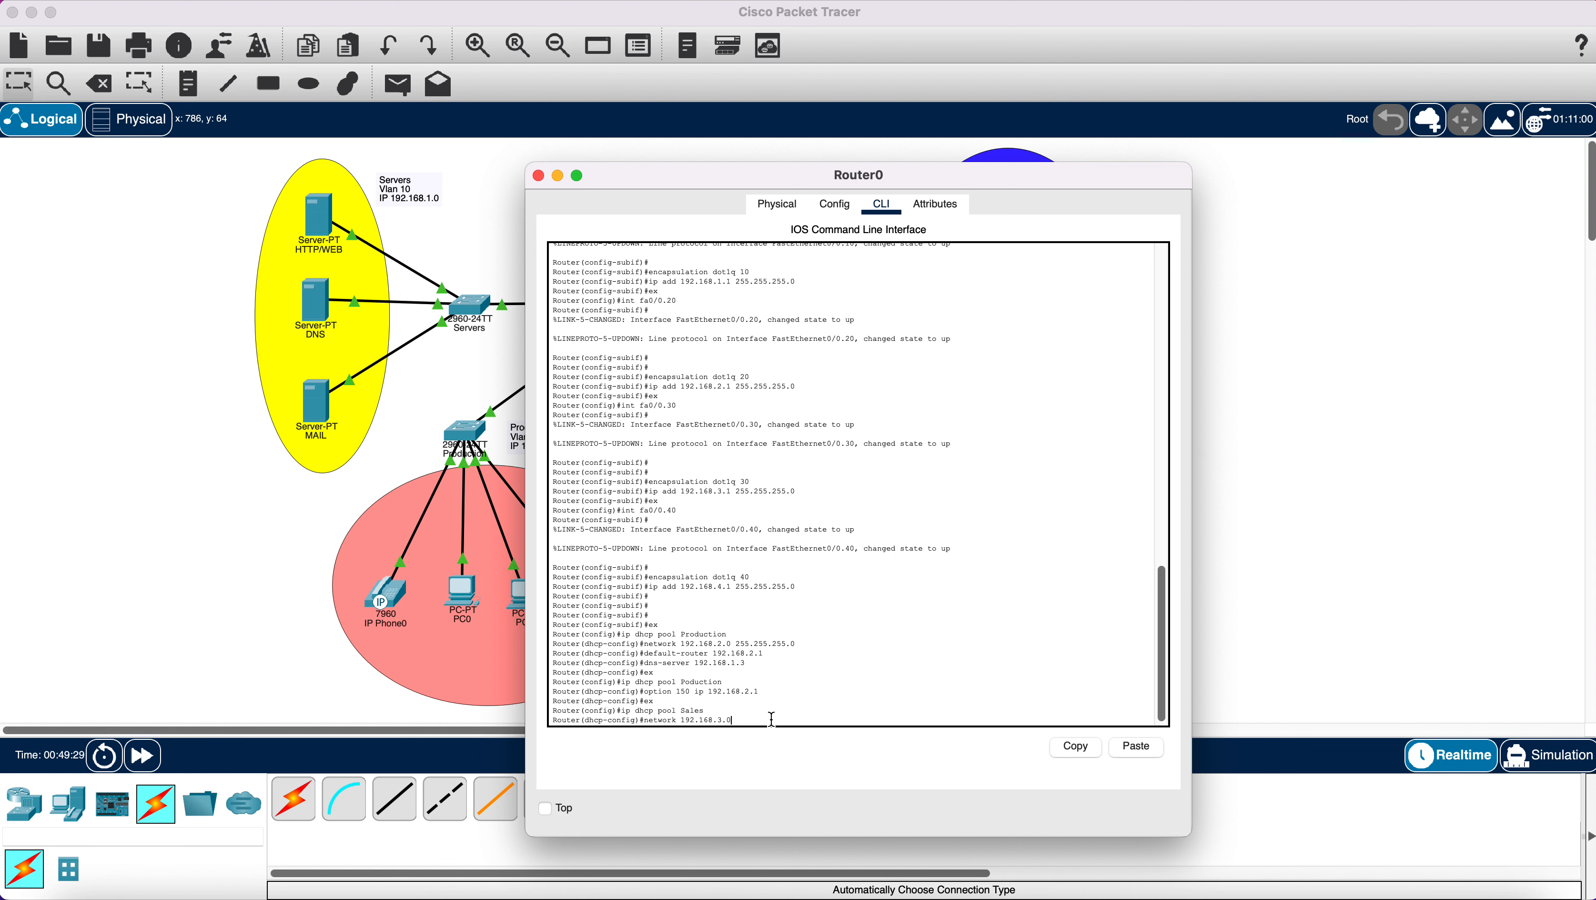
text( 255.25)
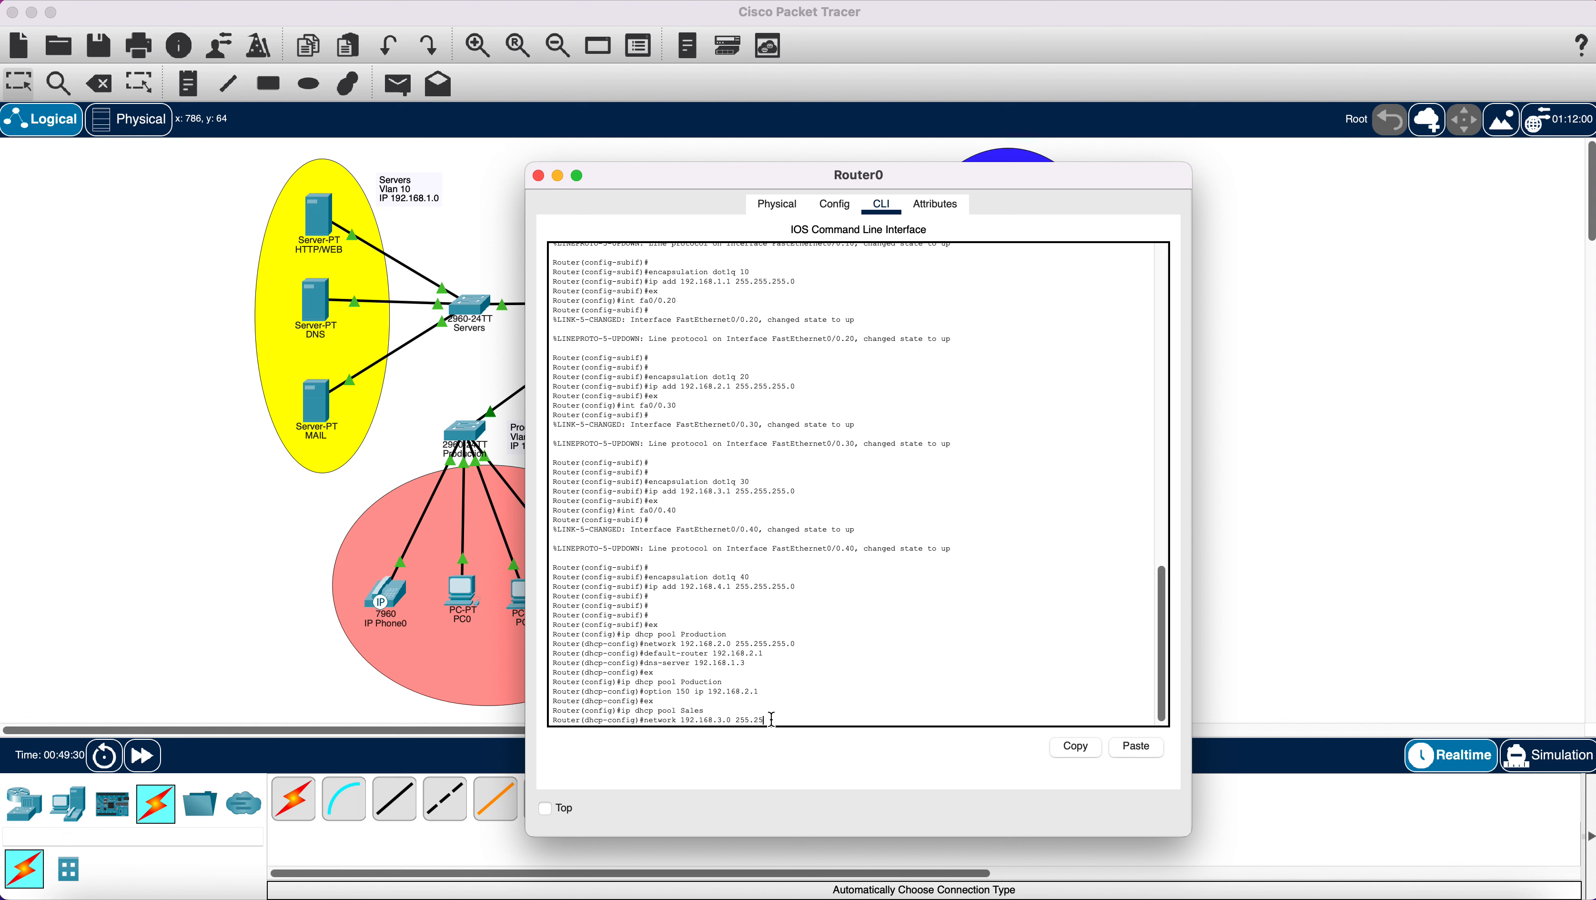
text(5.255.0)
key(Return)
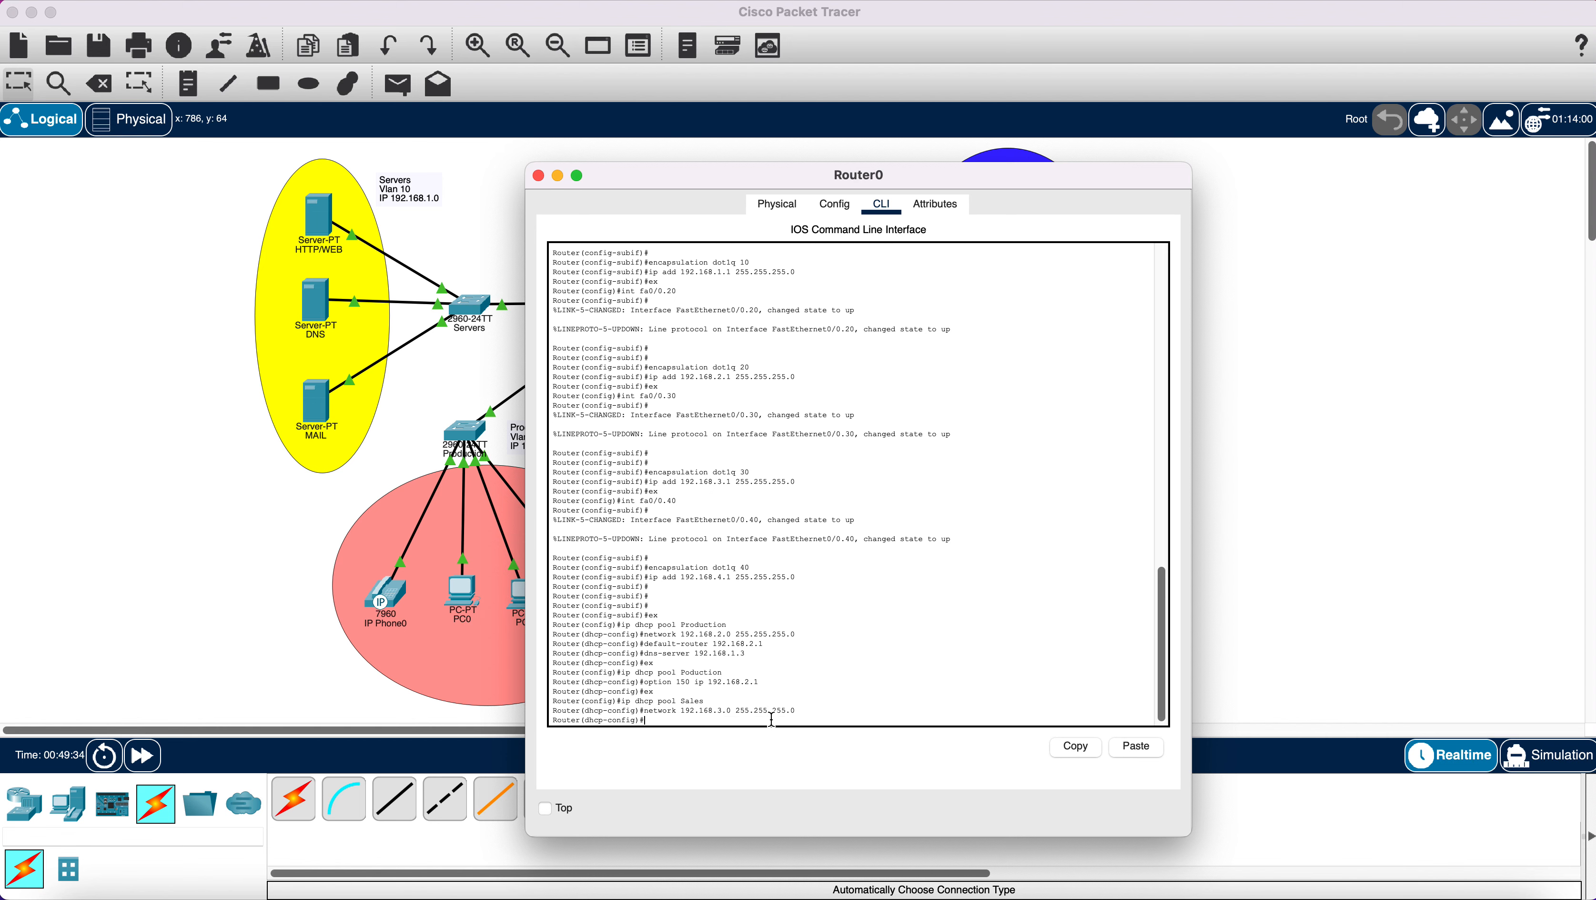
Give the Sales pool default router 192.168.3.1 and DNS server 192.168.1.3, then close Router0.
text(default-router 192.168.3.192/)
key(Return)
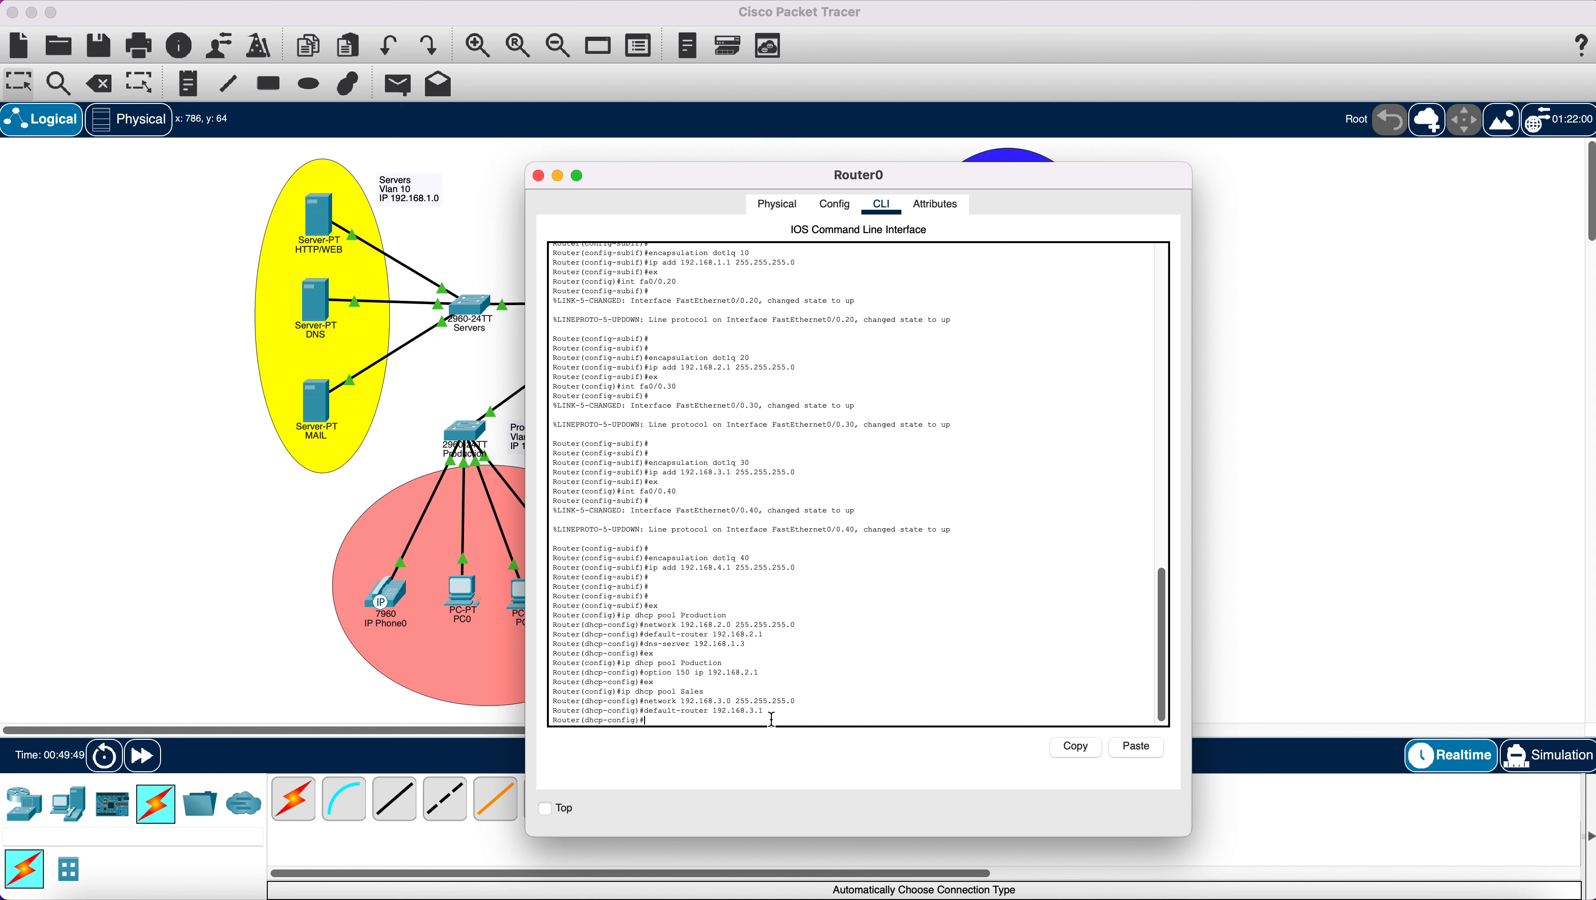
text(dns-server 192.168.1.3)
key(Return)
text(e)
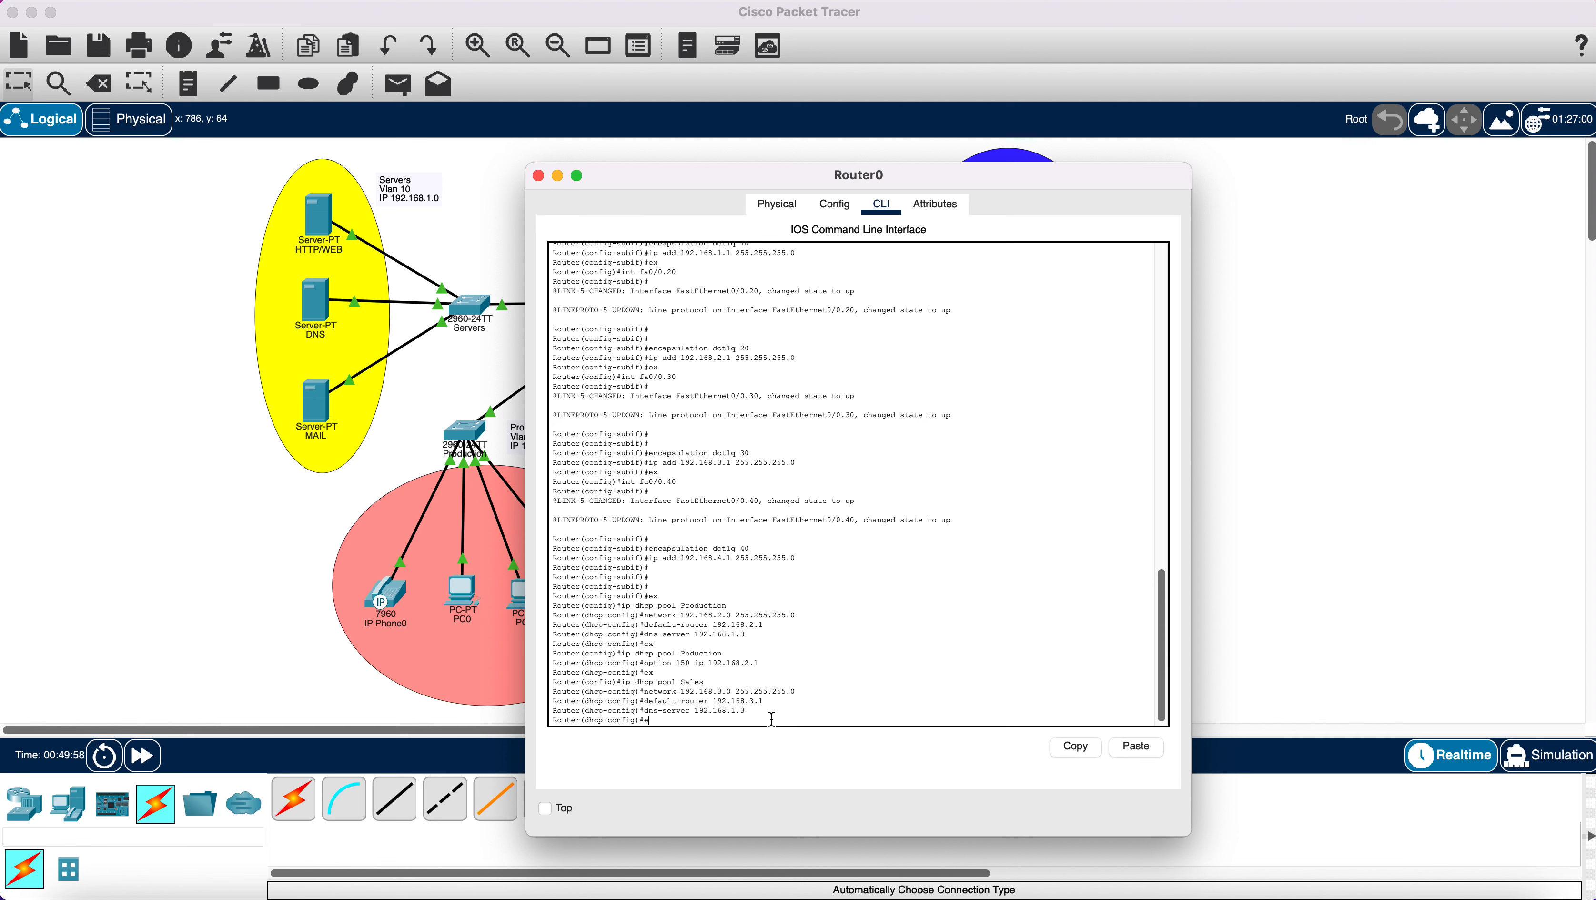
text(x)
key(Return)
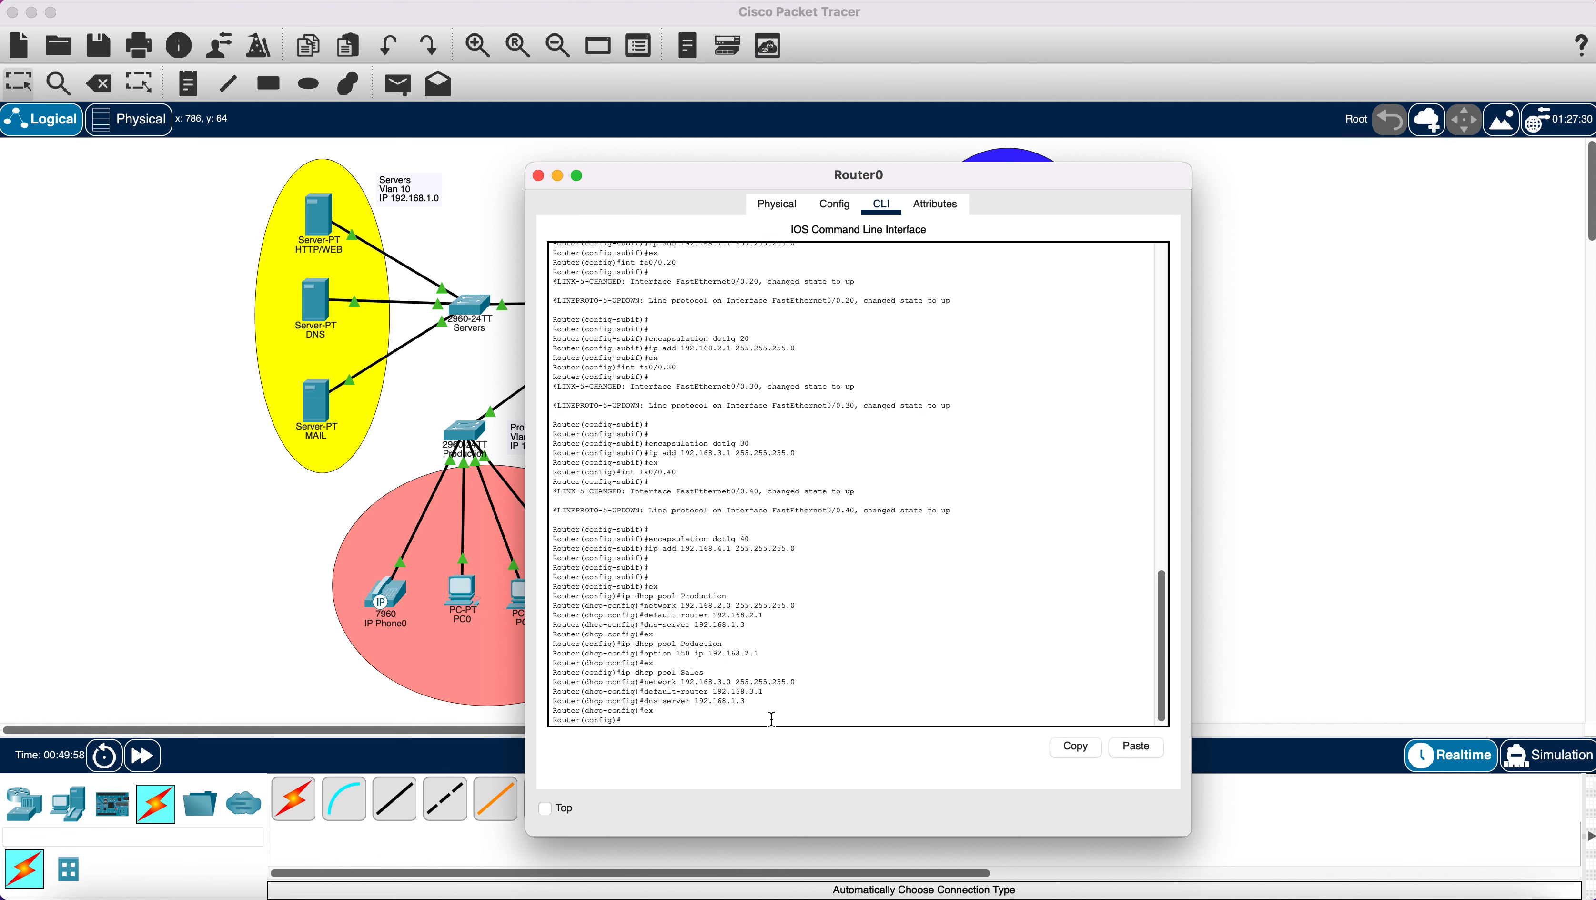
click(556, 179)
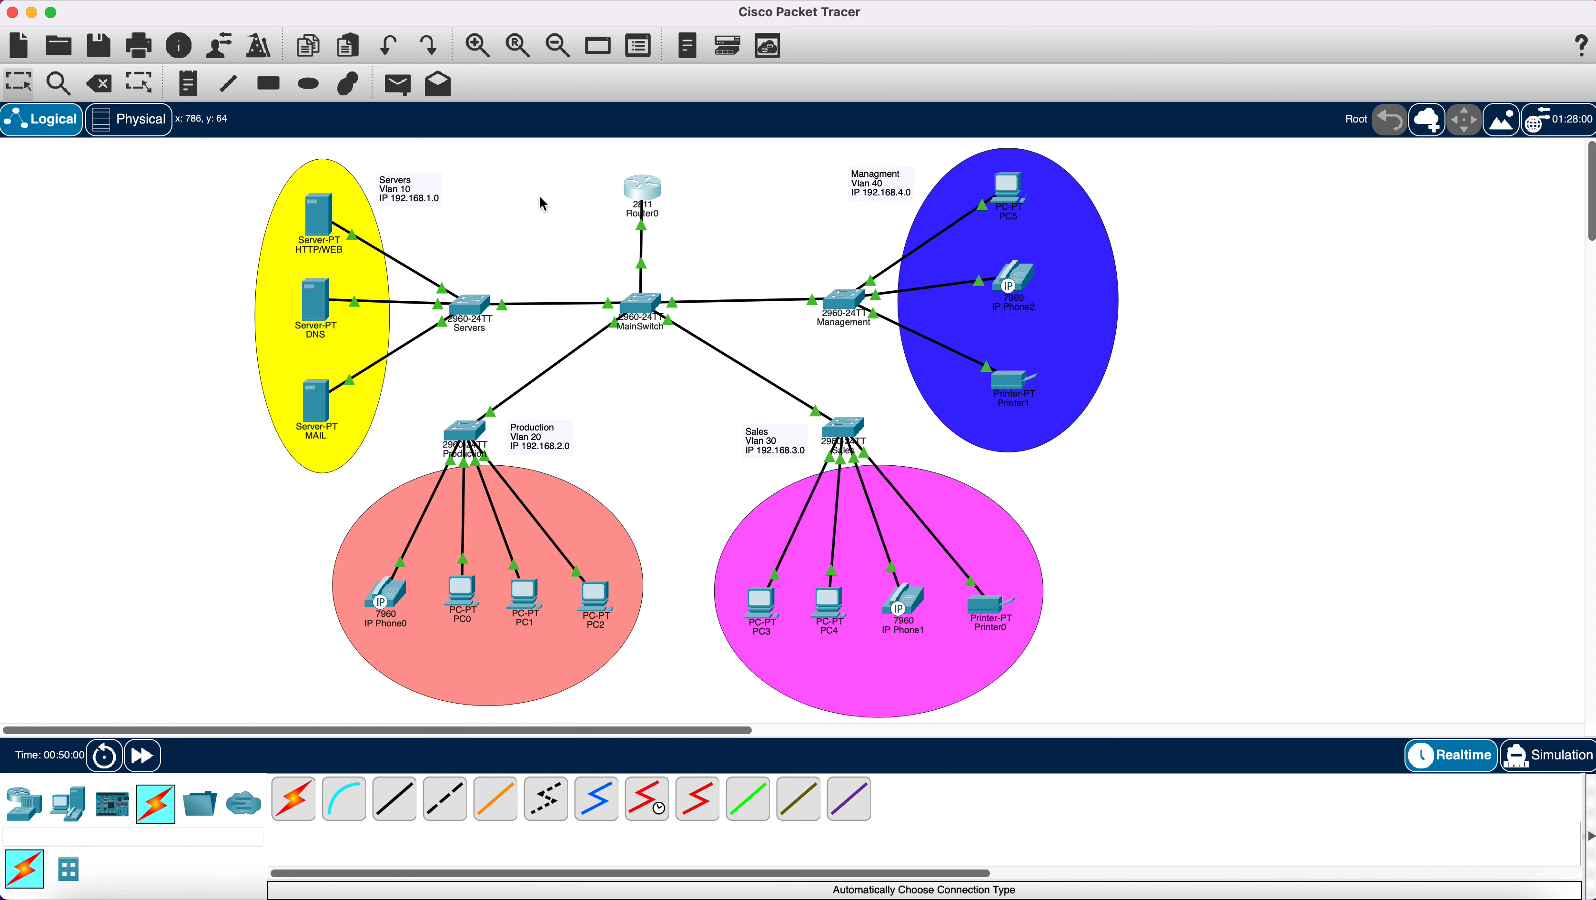
Switch PC4 and PC3 to DHCP, obtaining 192.168.3.2 and 192.168.3.3, closing each window.
click(829, 602)
click(838, 208)
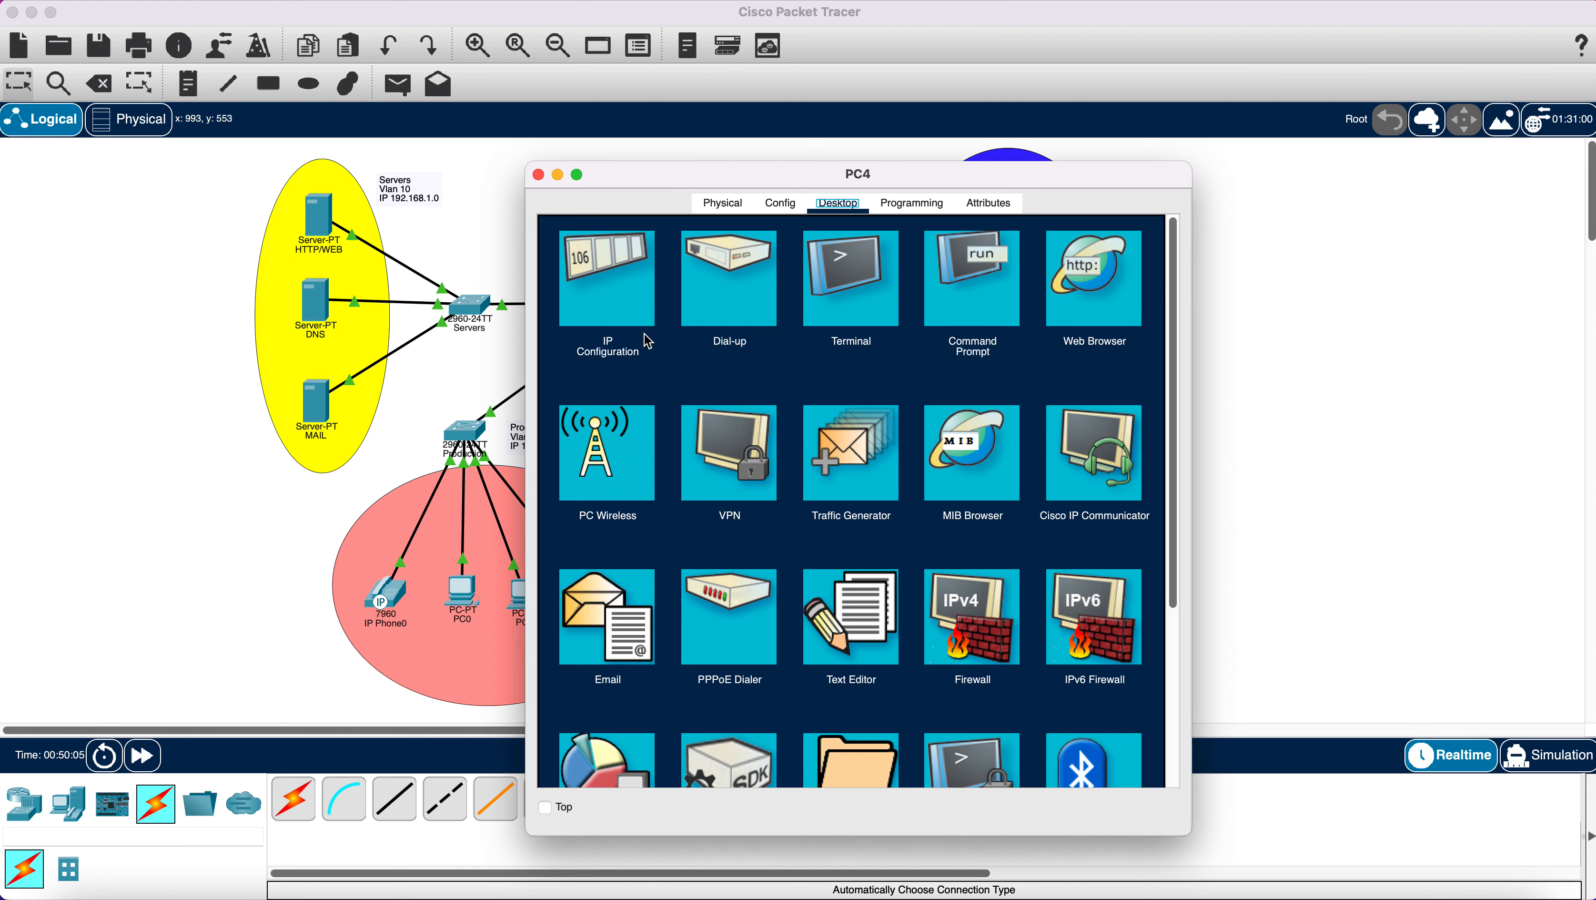
click(627, 304)
click(567, 325)
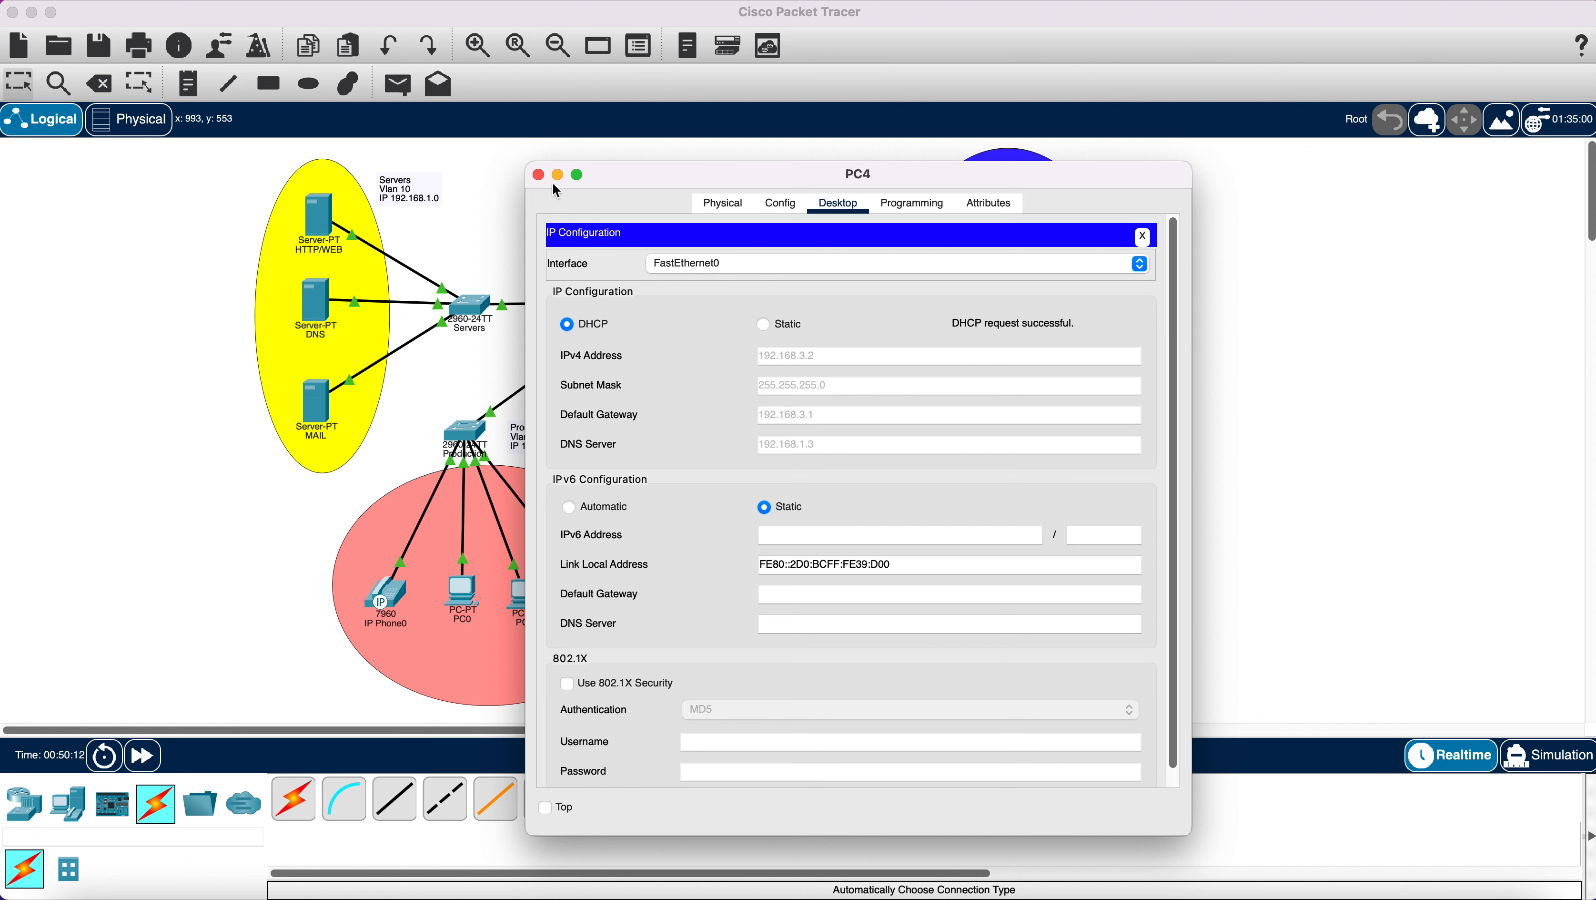
click(538, 175)
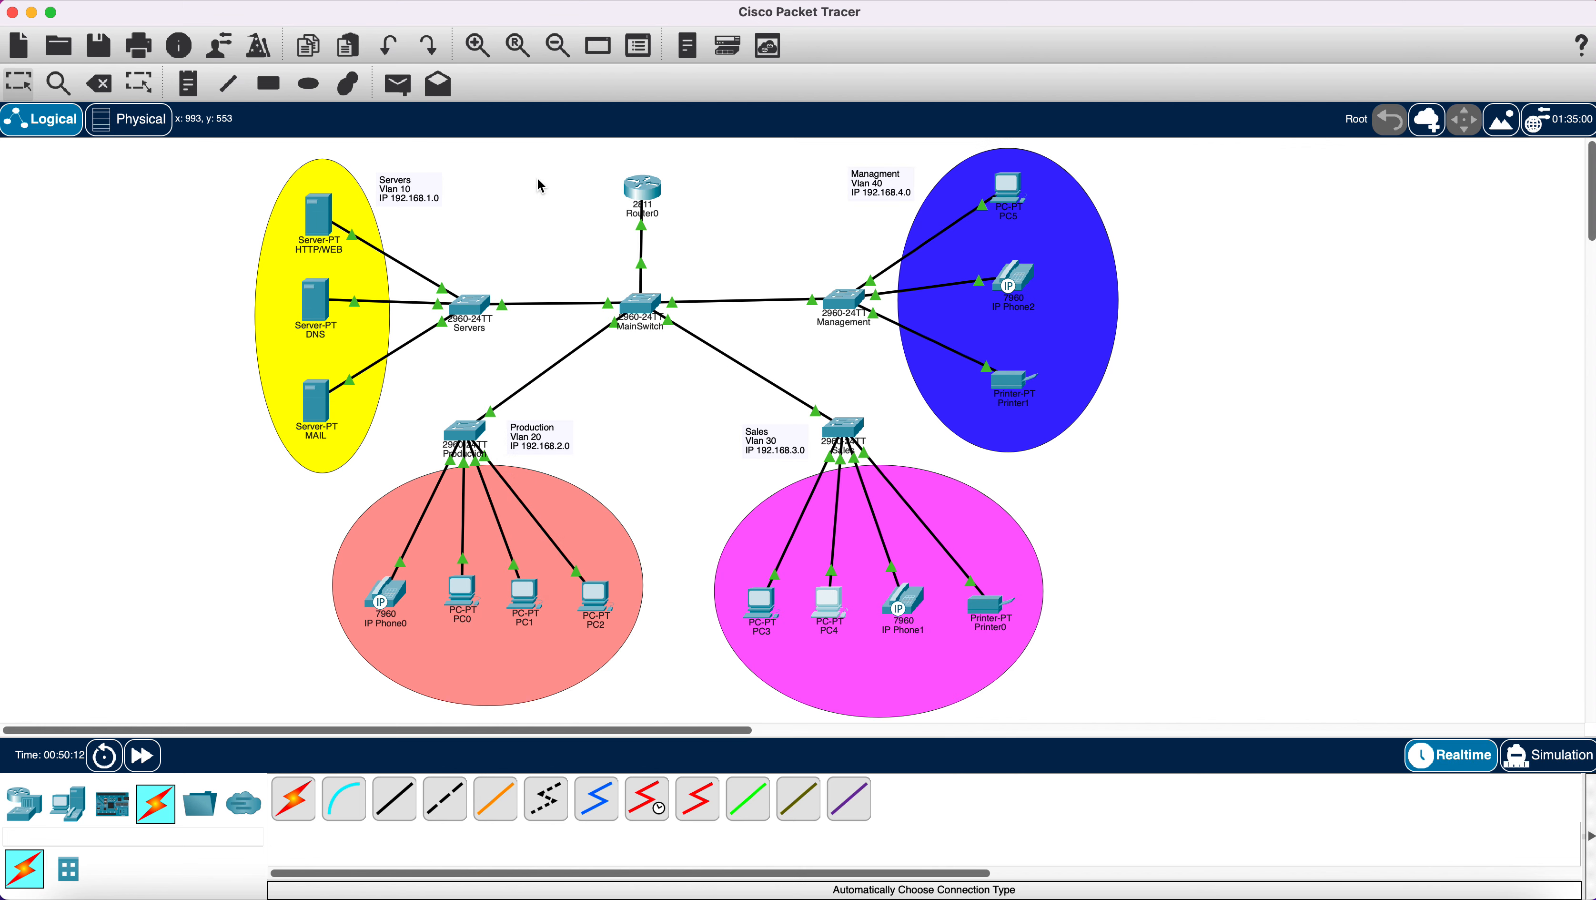
click(766, 602)
click(838, 203)
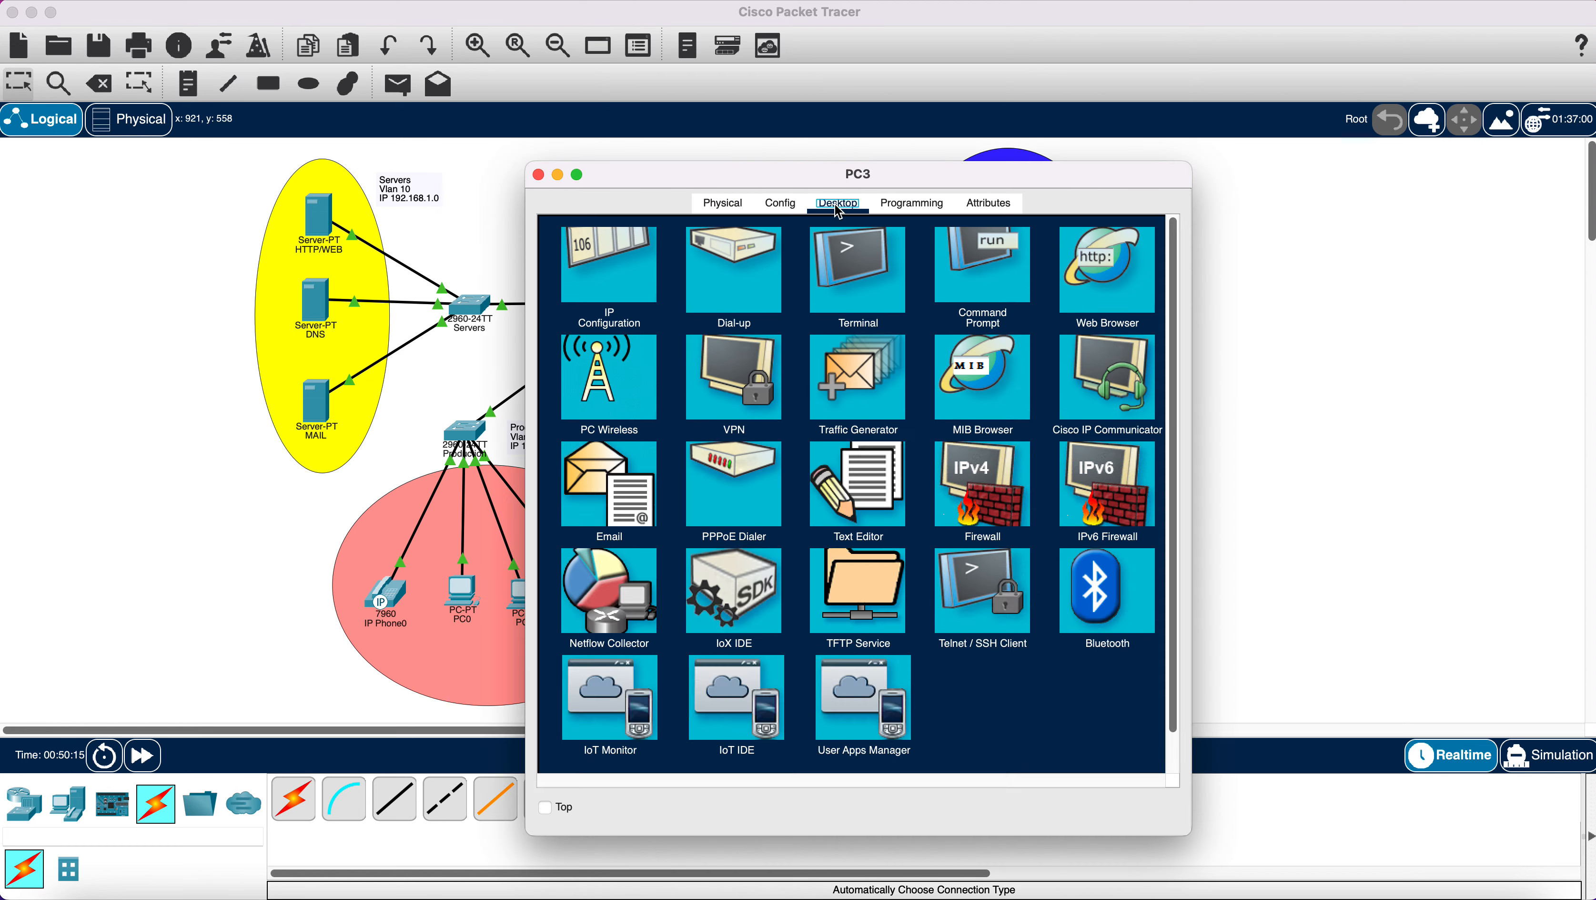
click(593, 305)
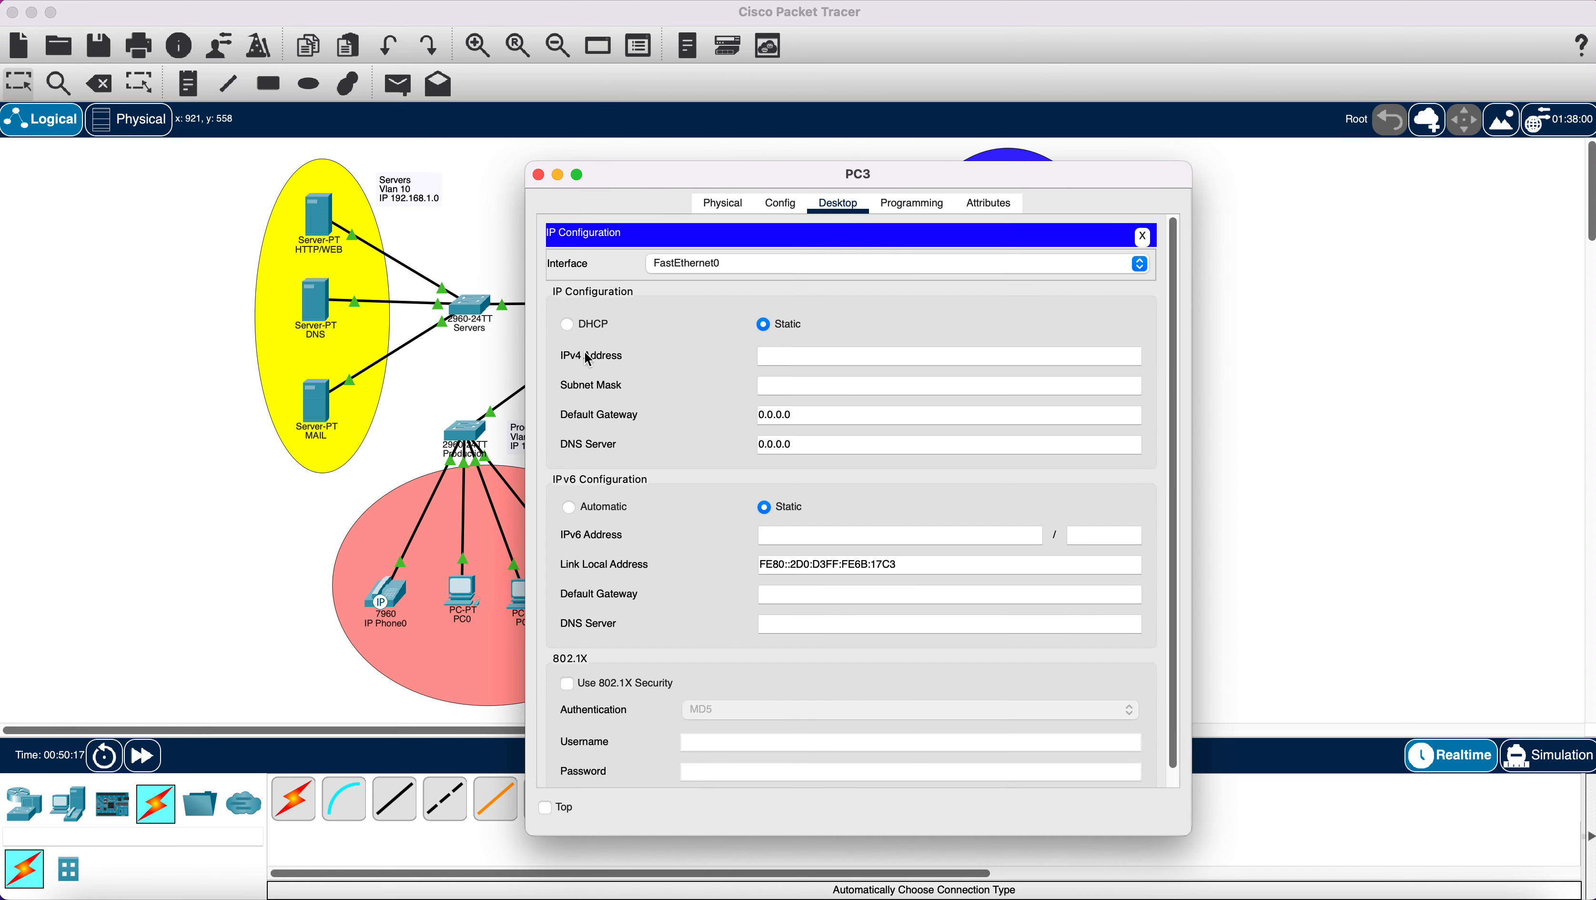
click(567, 323)
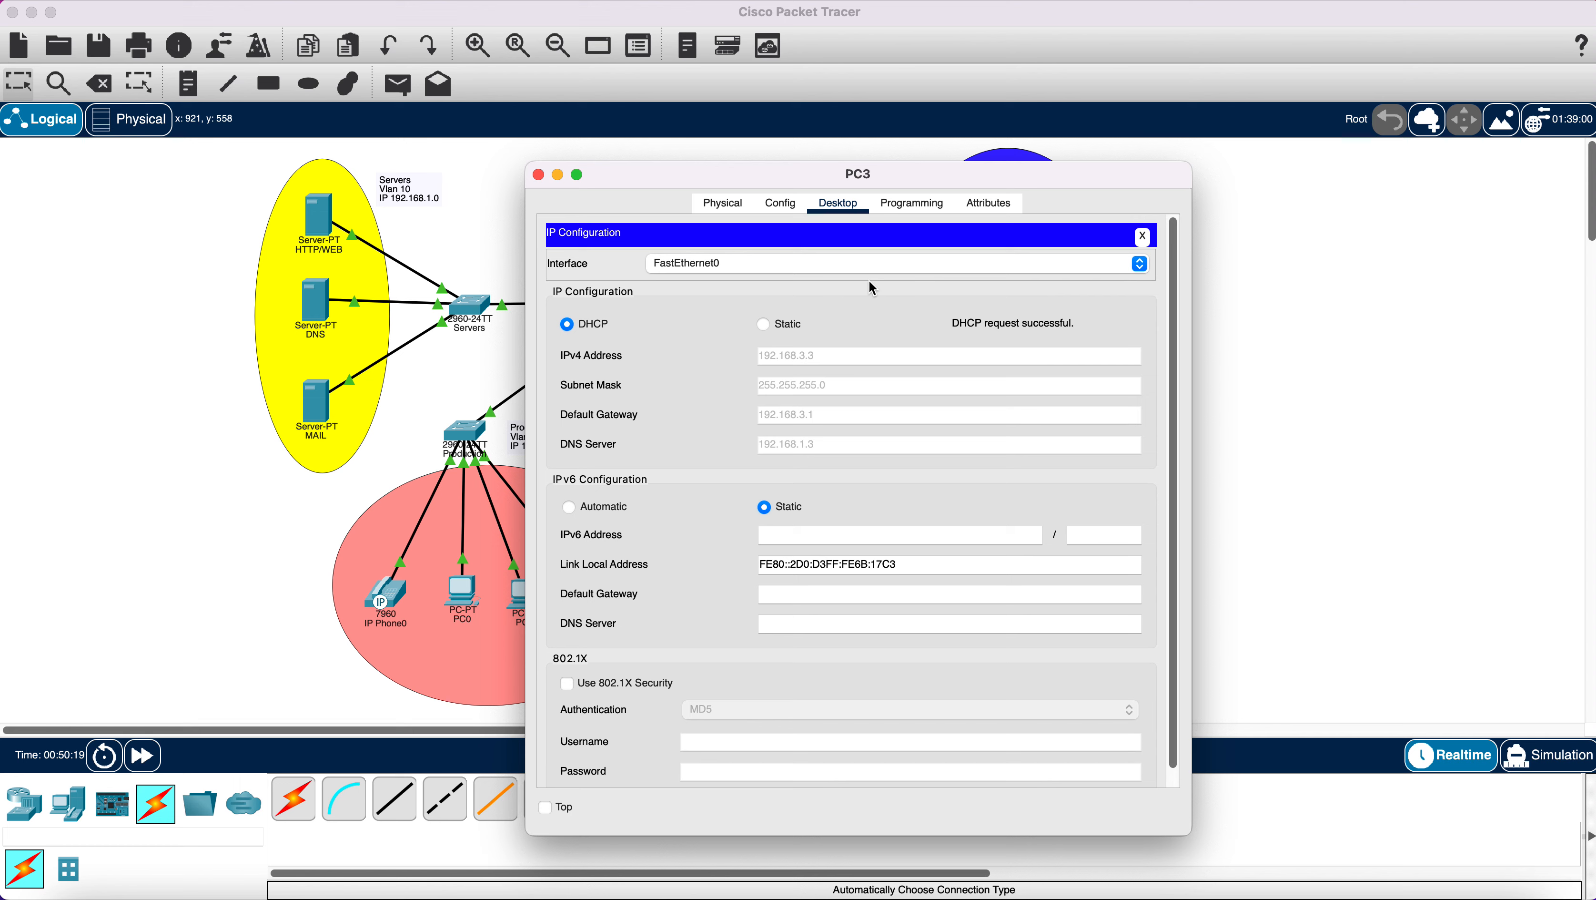
click(538, 175)
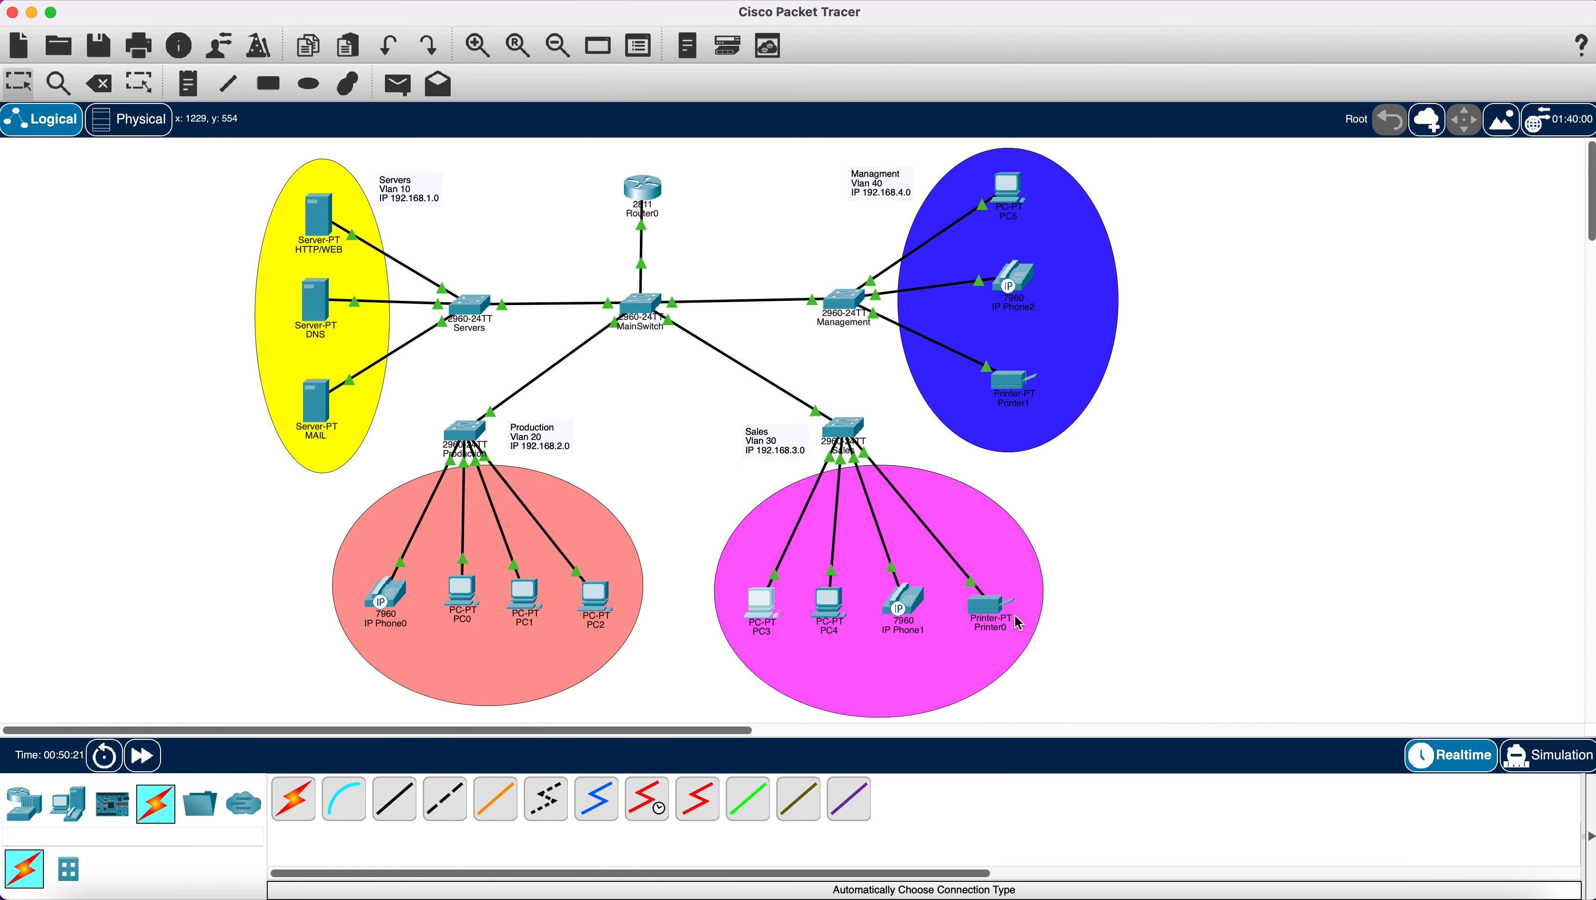
Switch Printer0's Gateway/DNS IPv4 setting to DHCP in its Config settings.
click(994, 613)
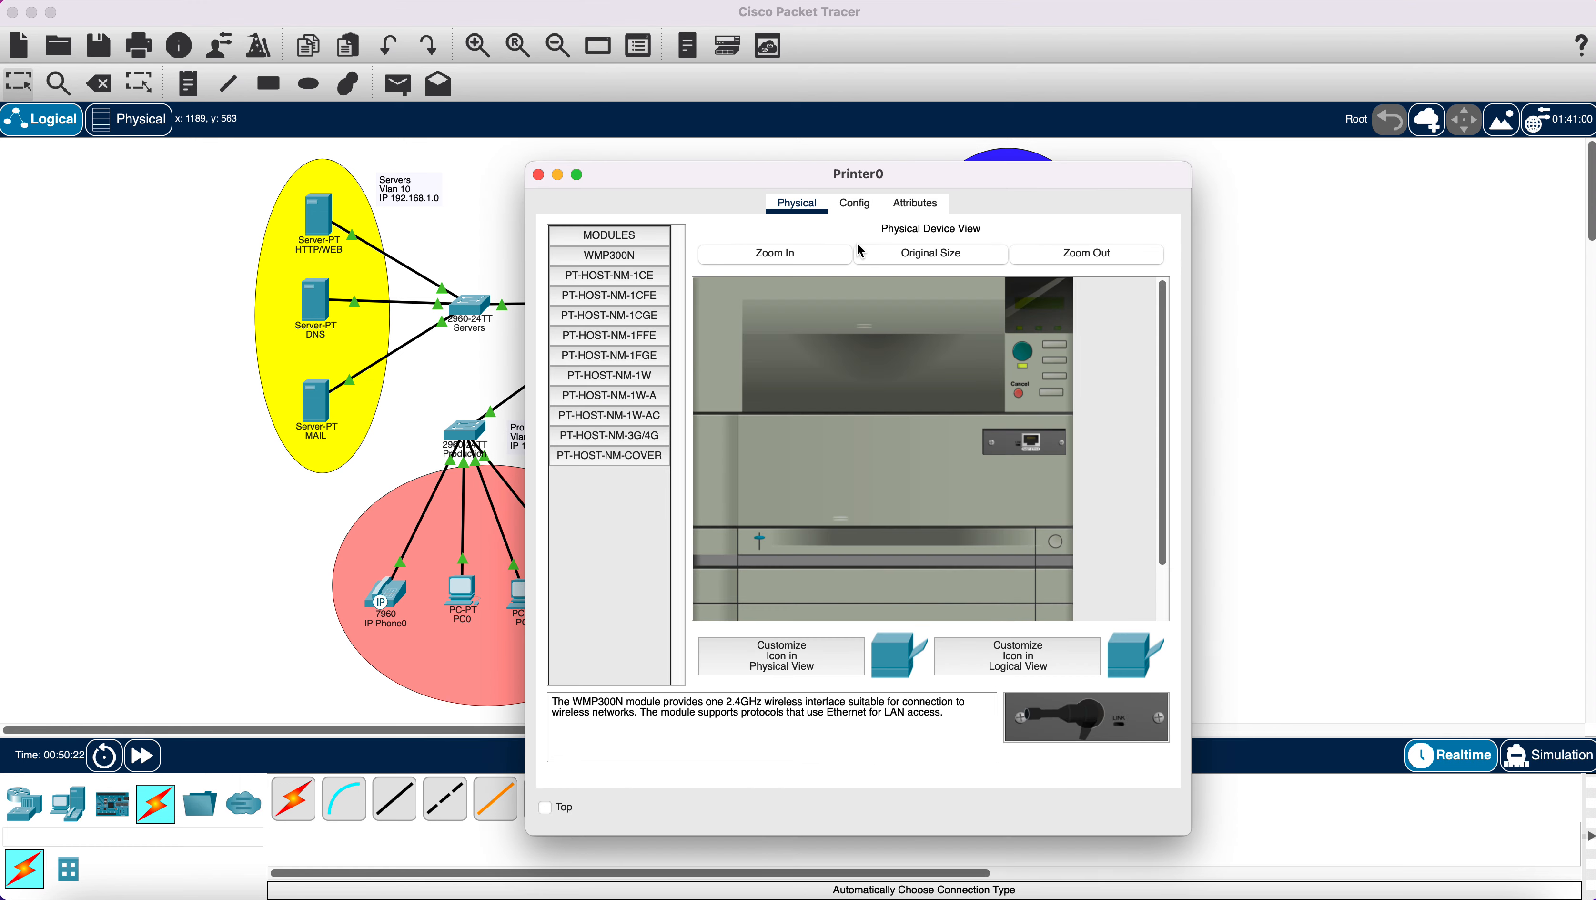
click(860, 211)
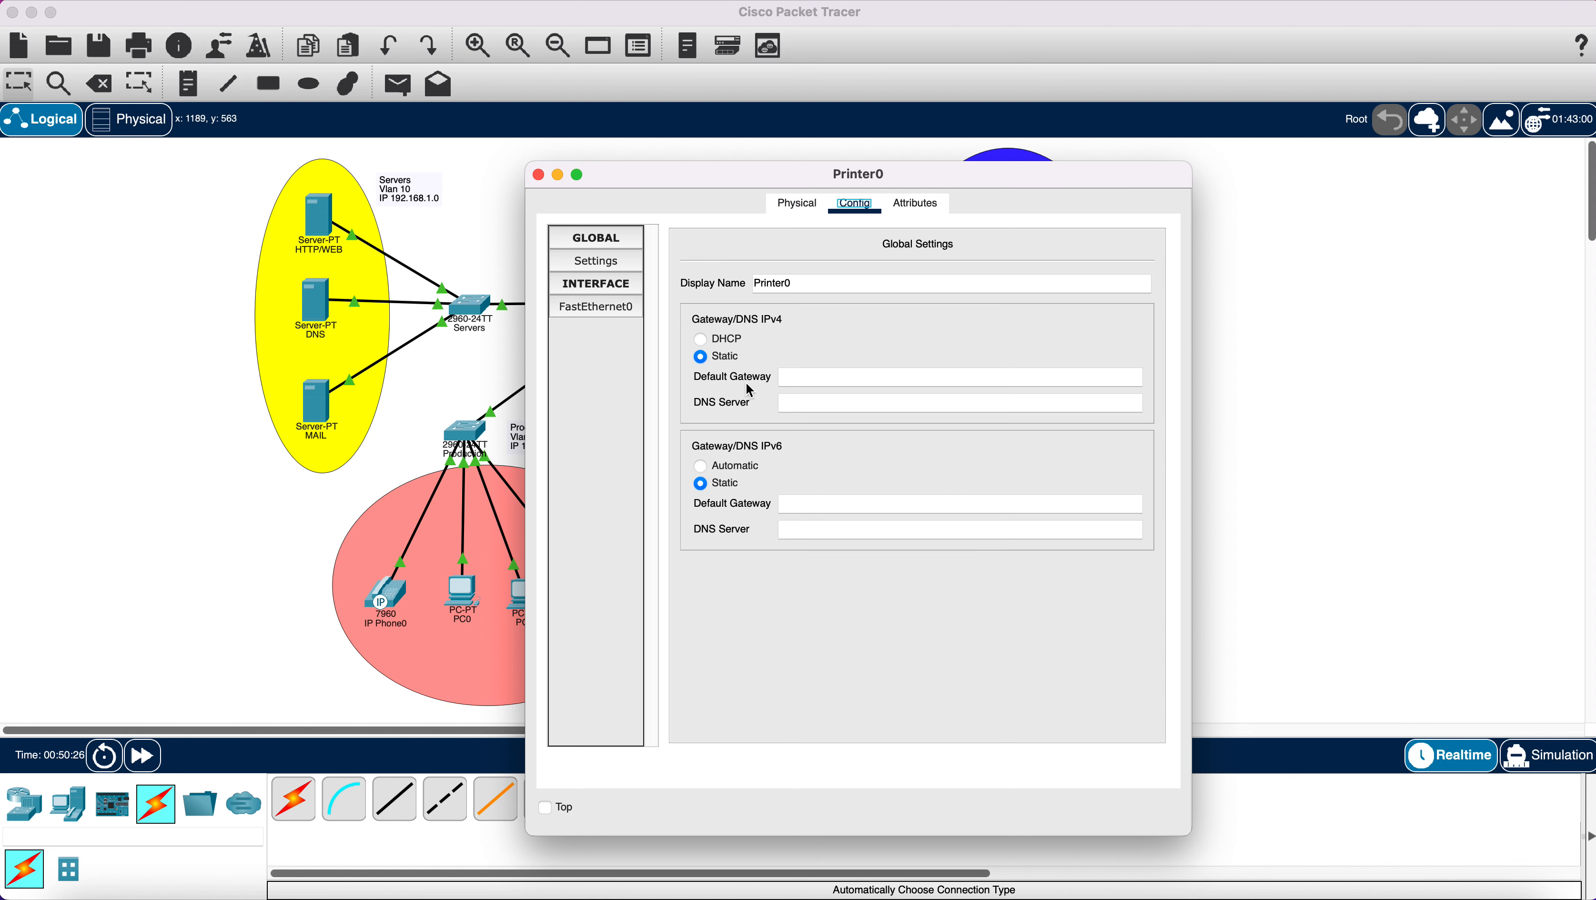
click(700, 340)
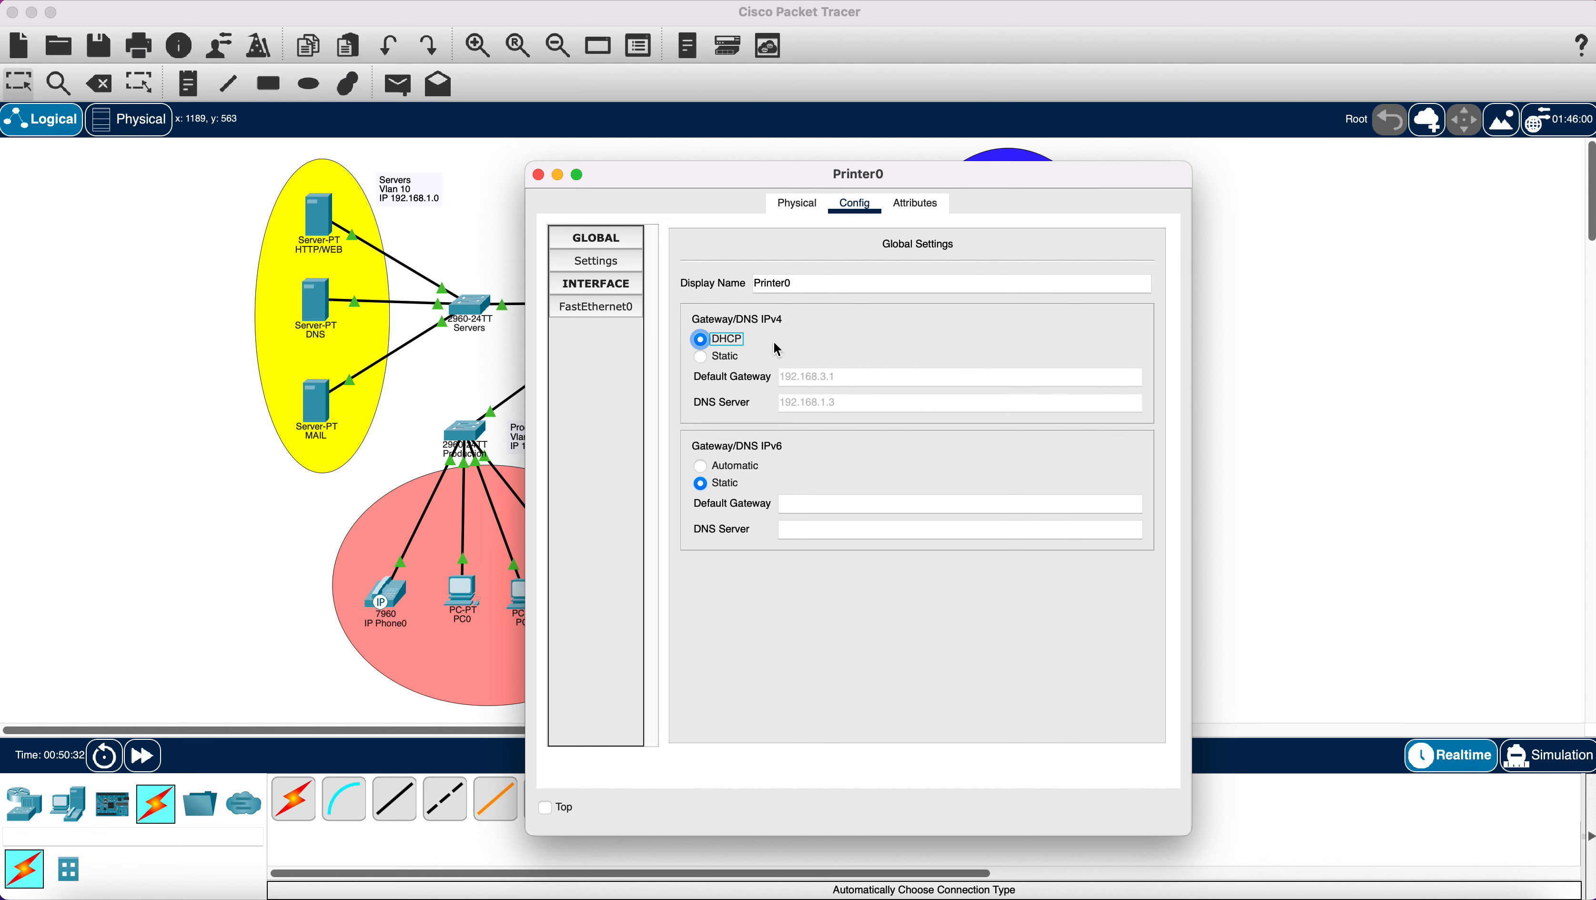
click(604, 262)
click(540, 176)
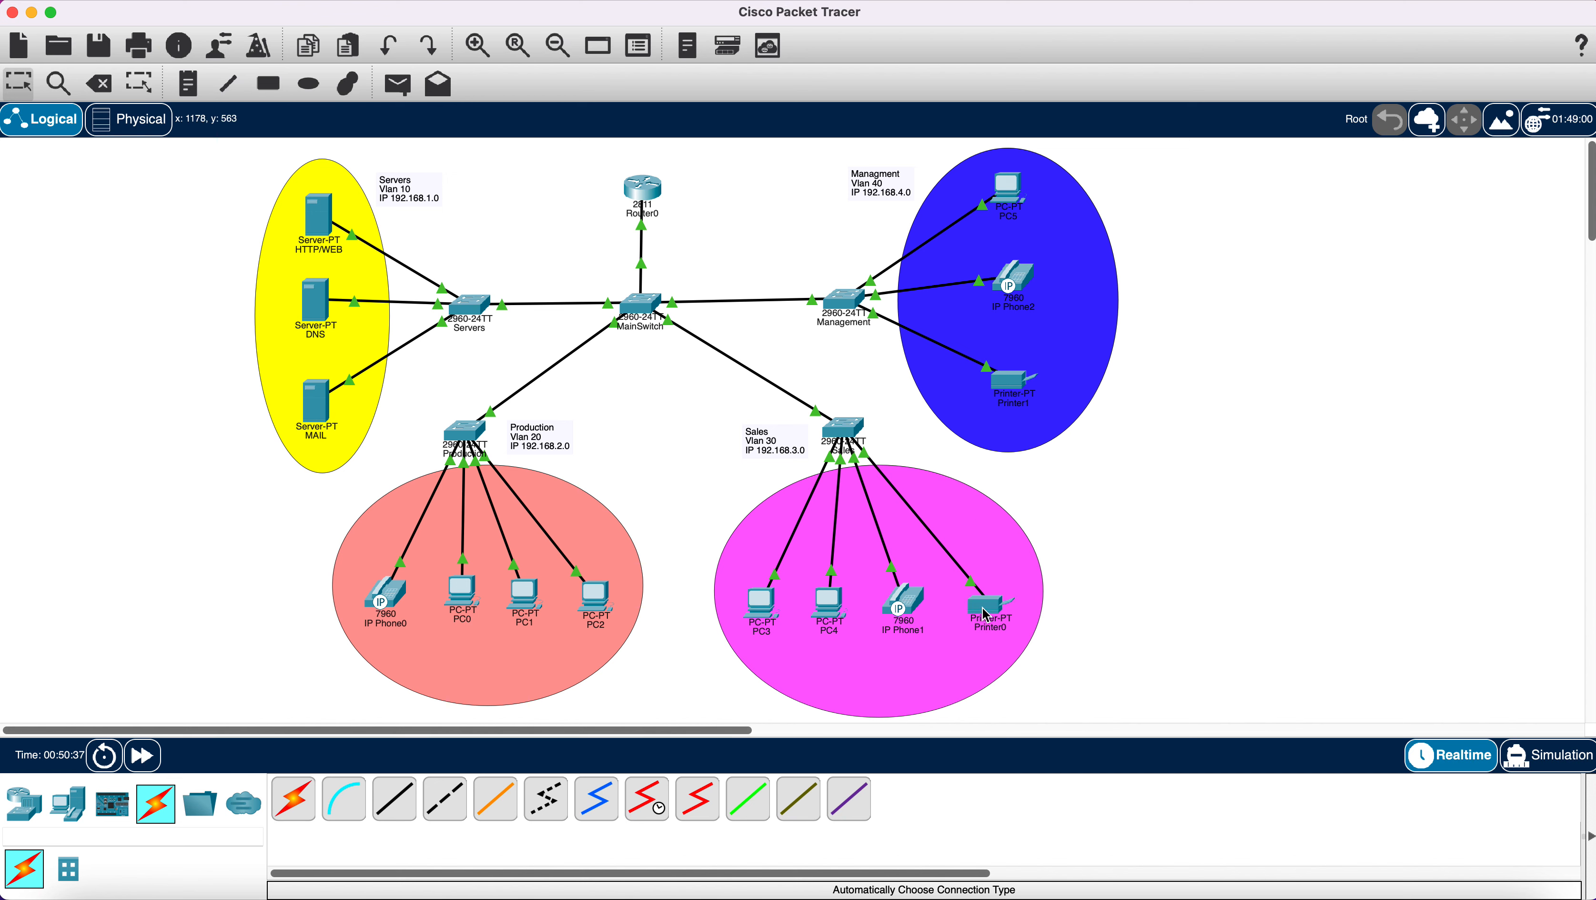
Reopen Printer0 to confirm it received 192.168.3.4, gateway 192.168.3.1 and DNS 192.168.1.3.
mouse_move(987, 614)
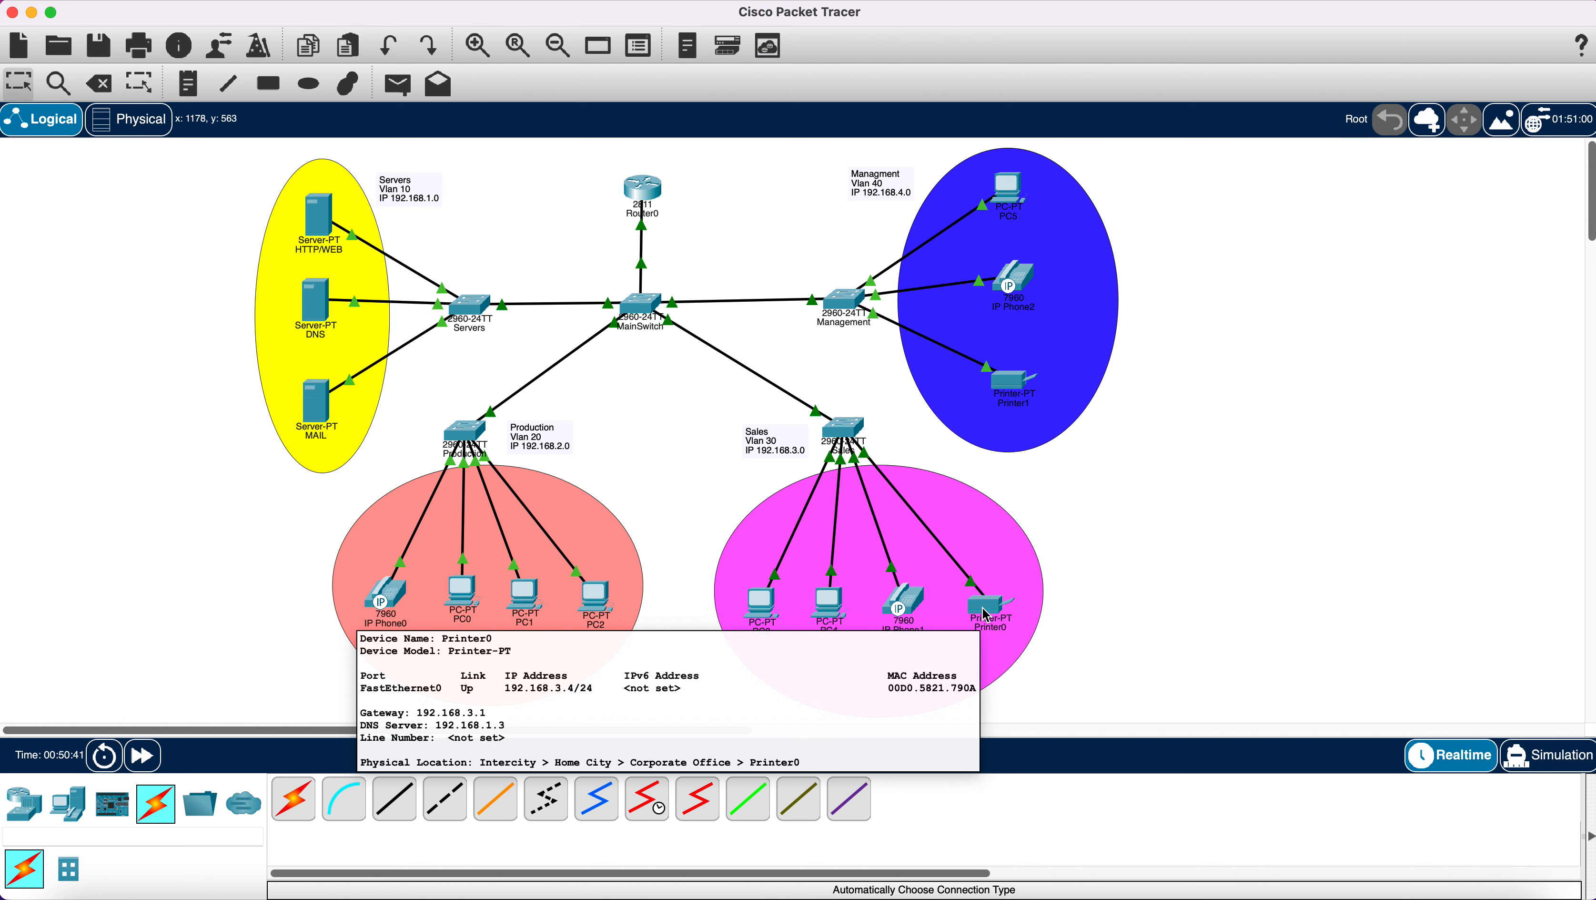
click(986, 614)
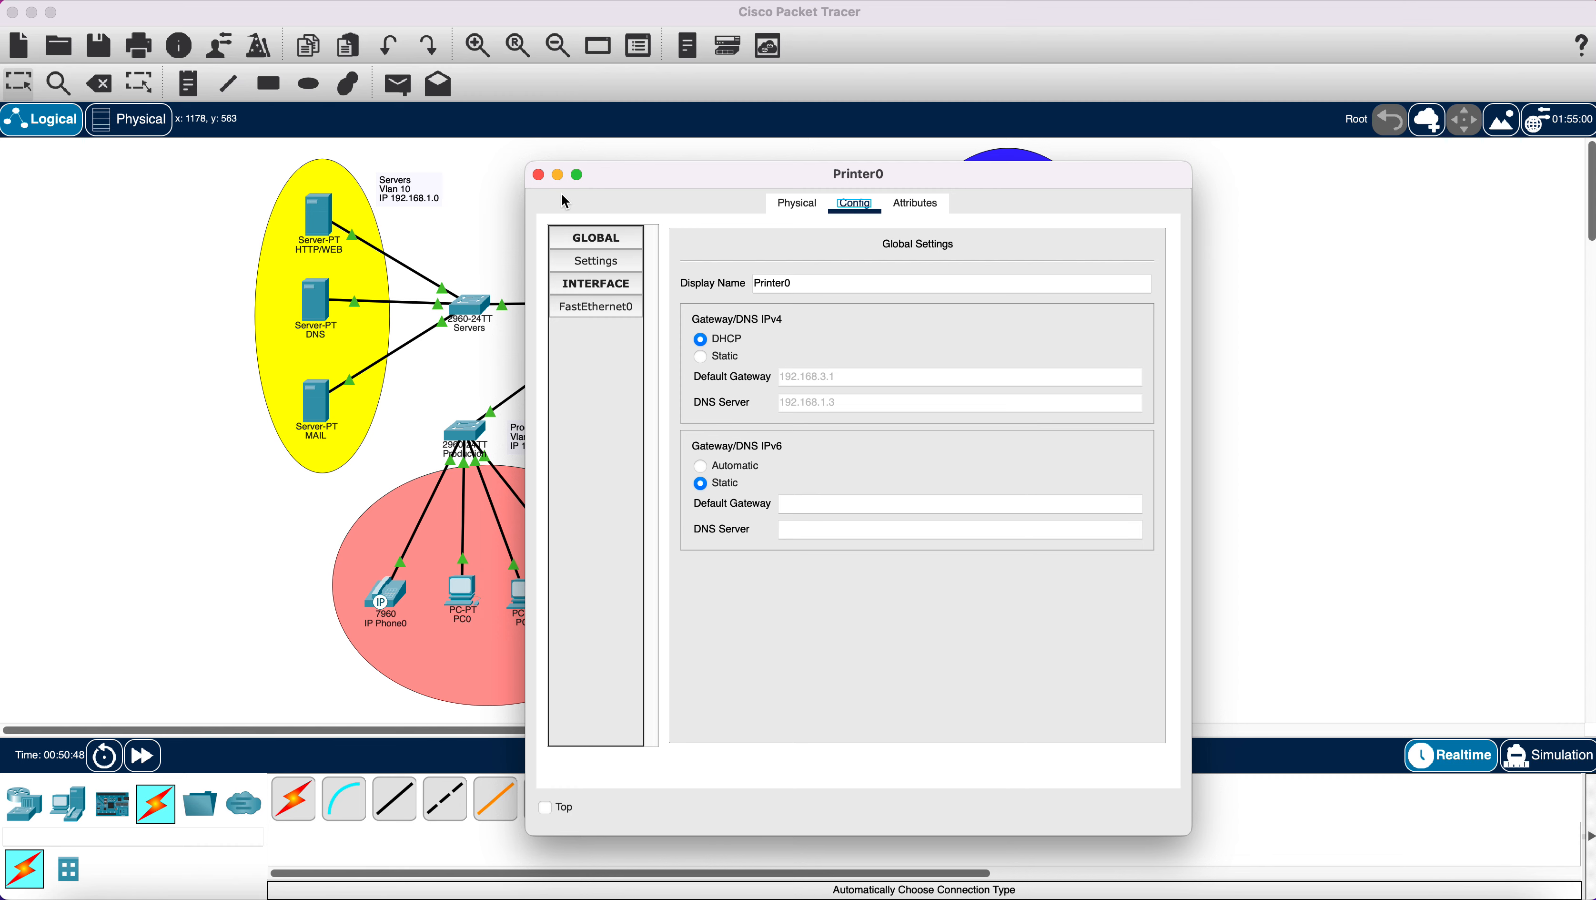
click(540, 175)
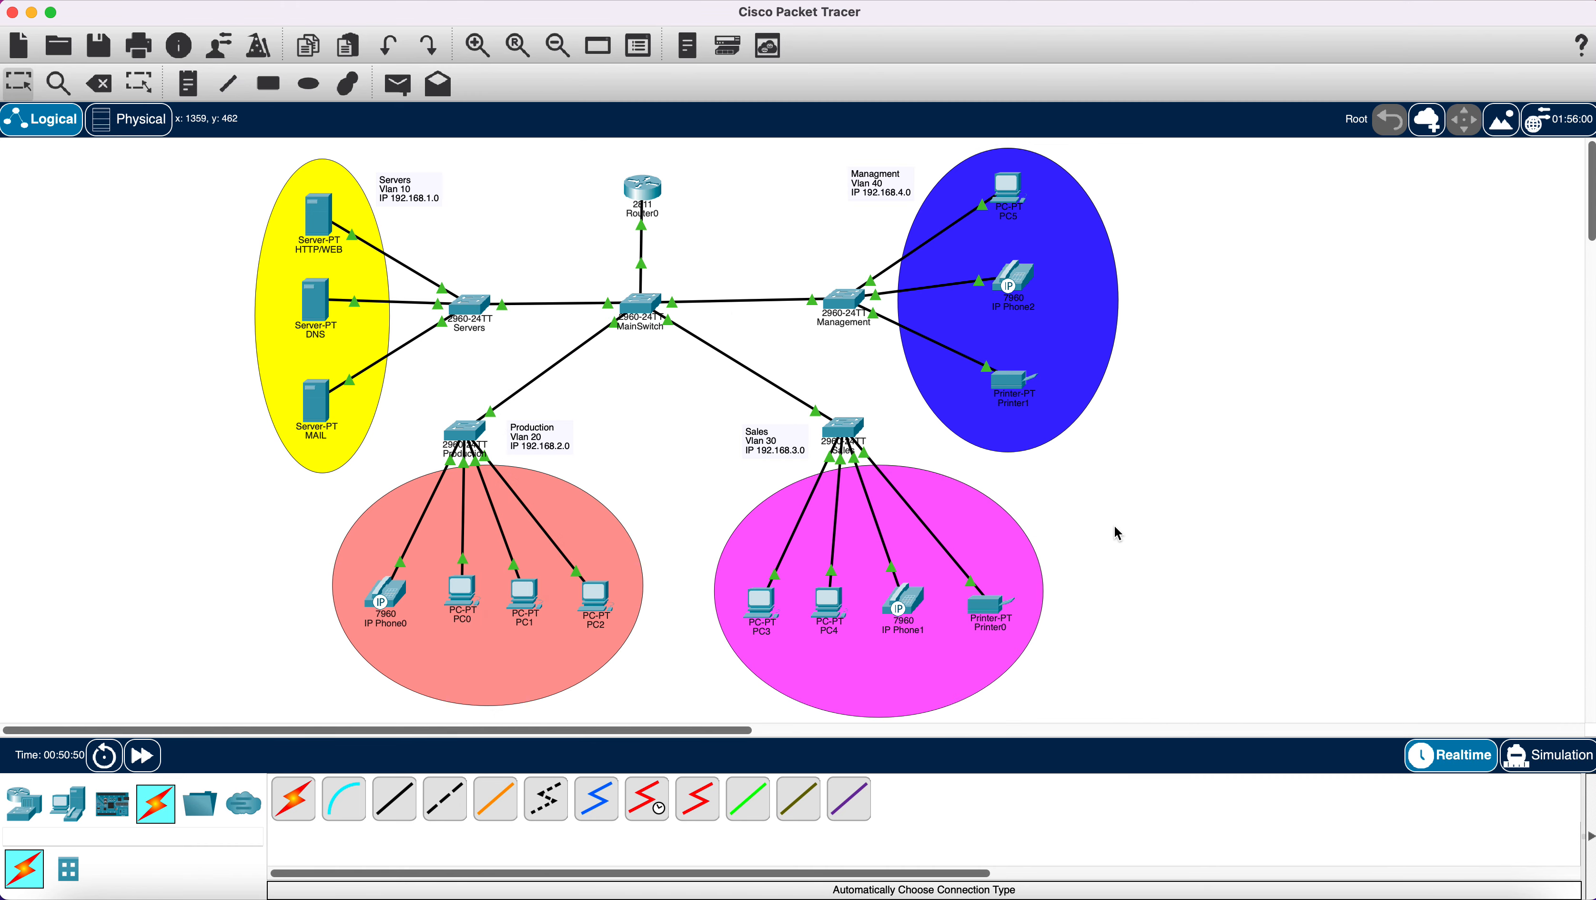
mouse_move(984, 616)
mouse_move(904, 608)
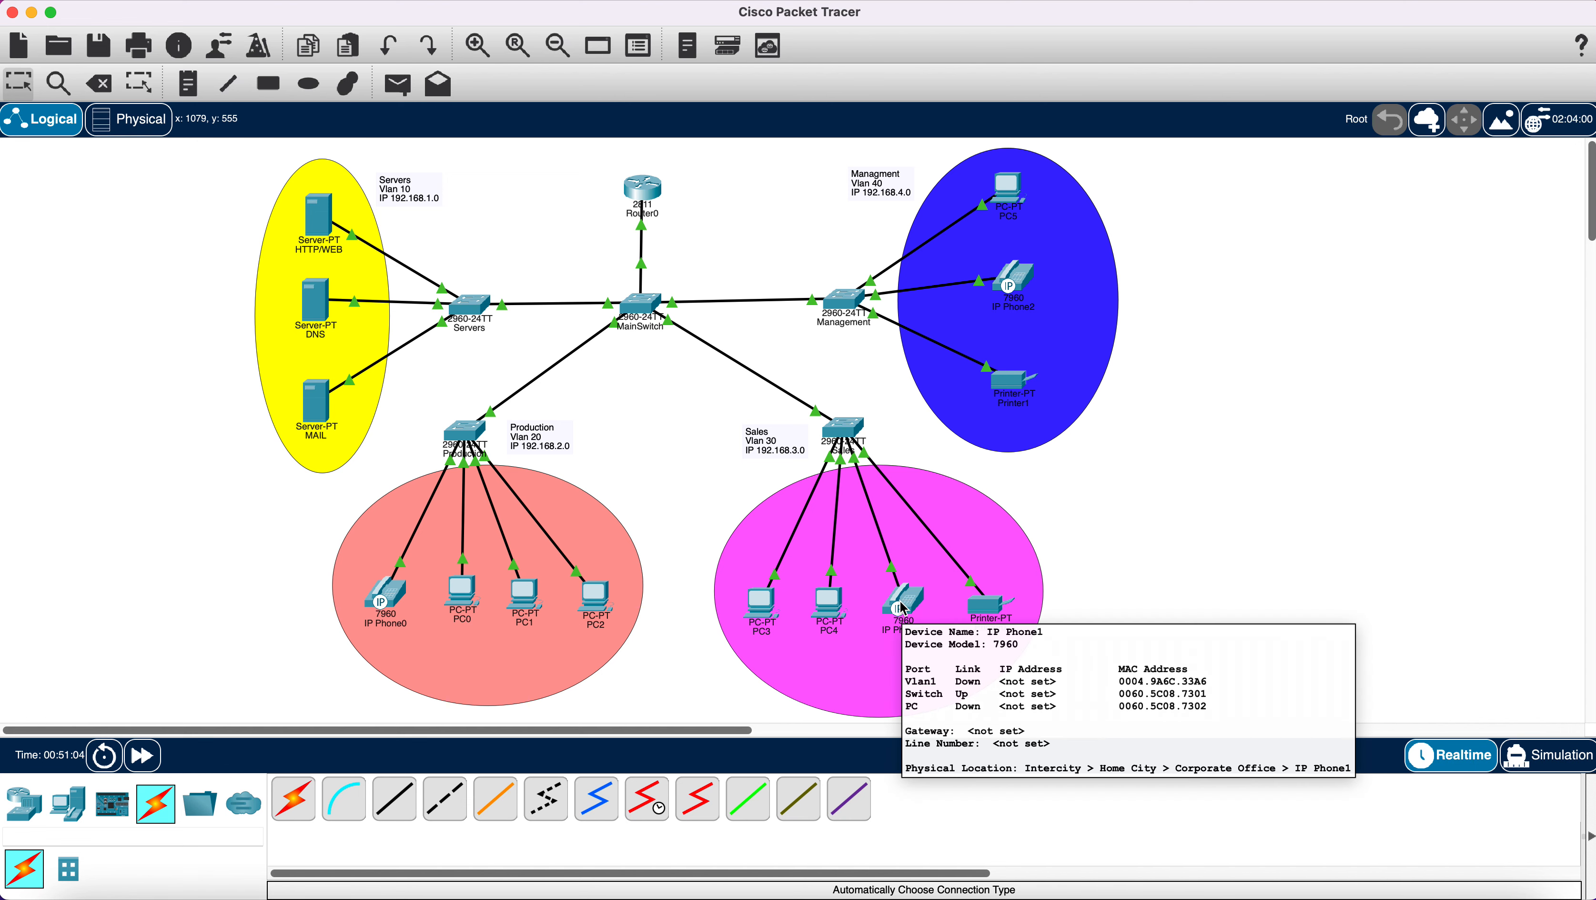
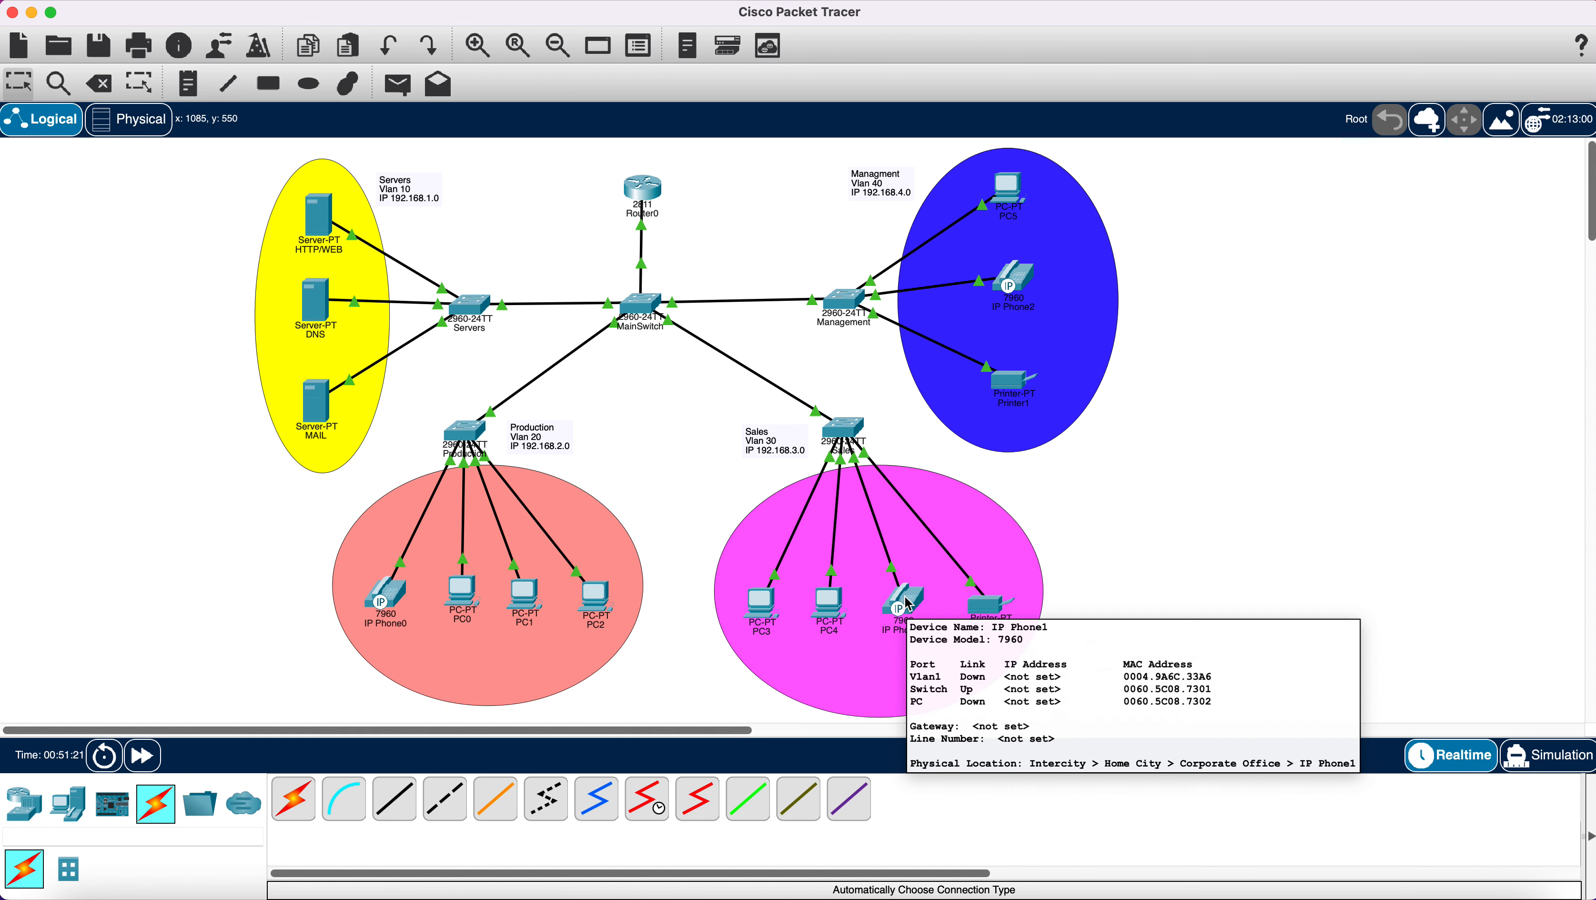
In Router0's CLI, create the DHCP pool named Management.
click(637, 195)
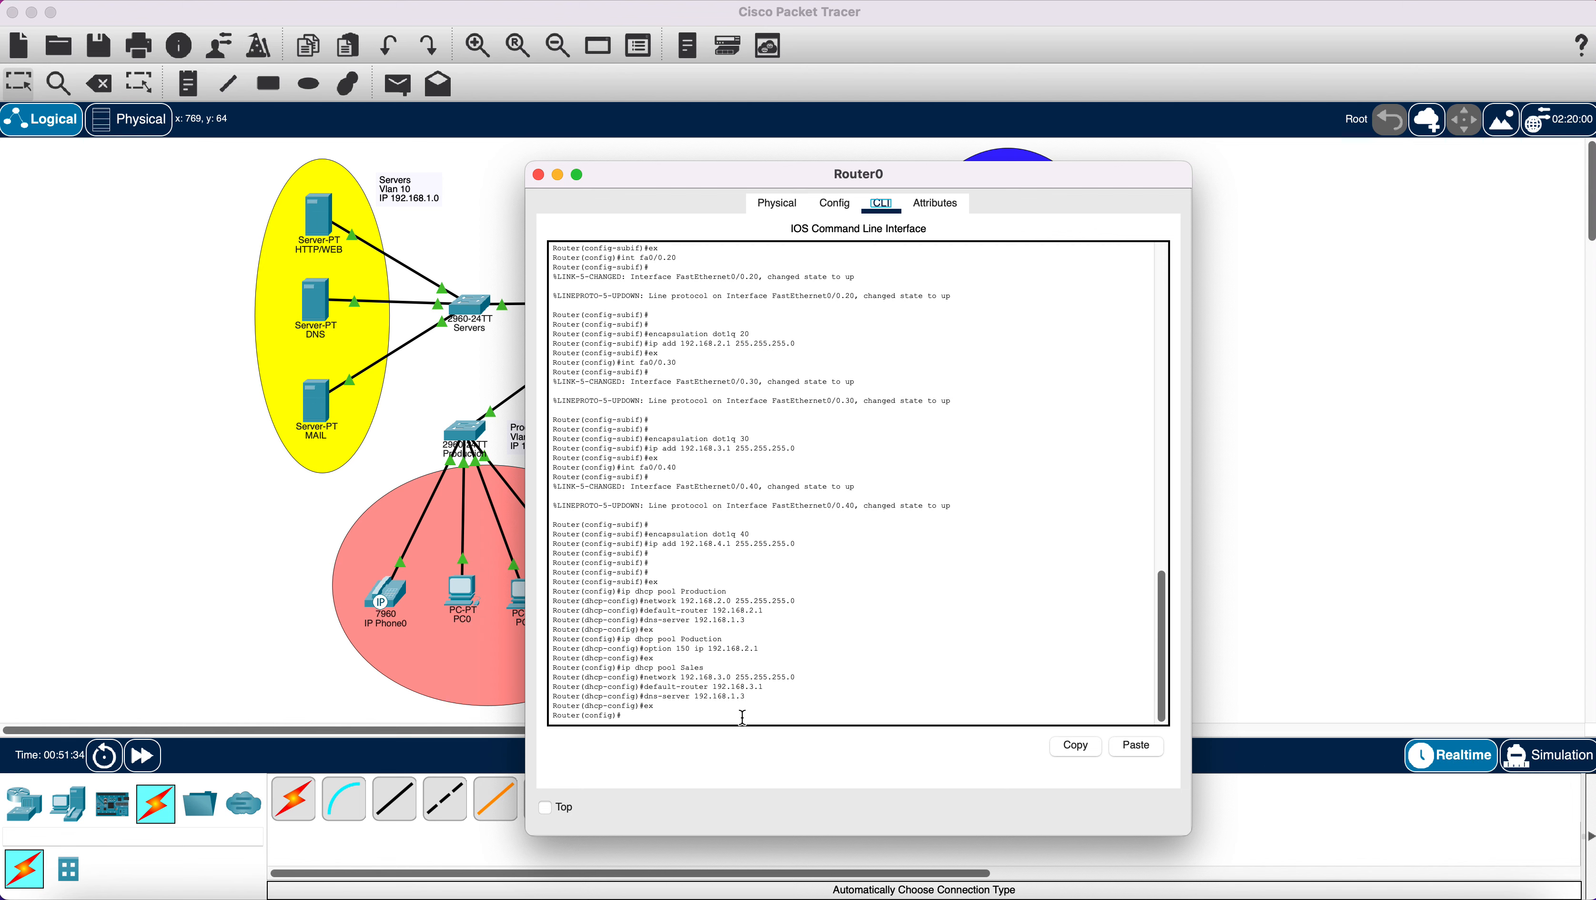
drag(671, 183, 212, 126)
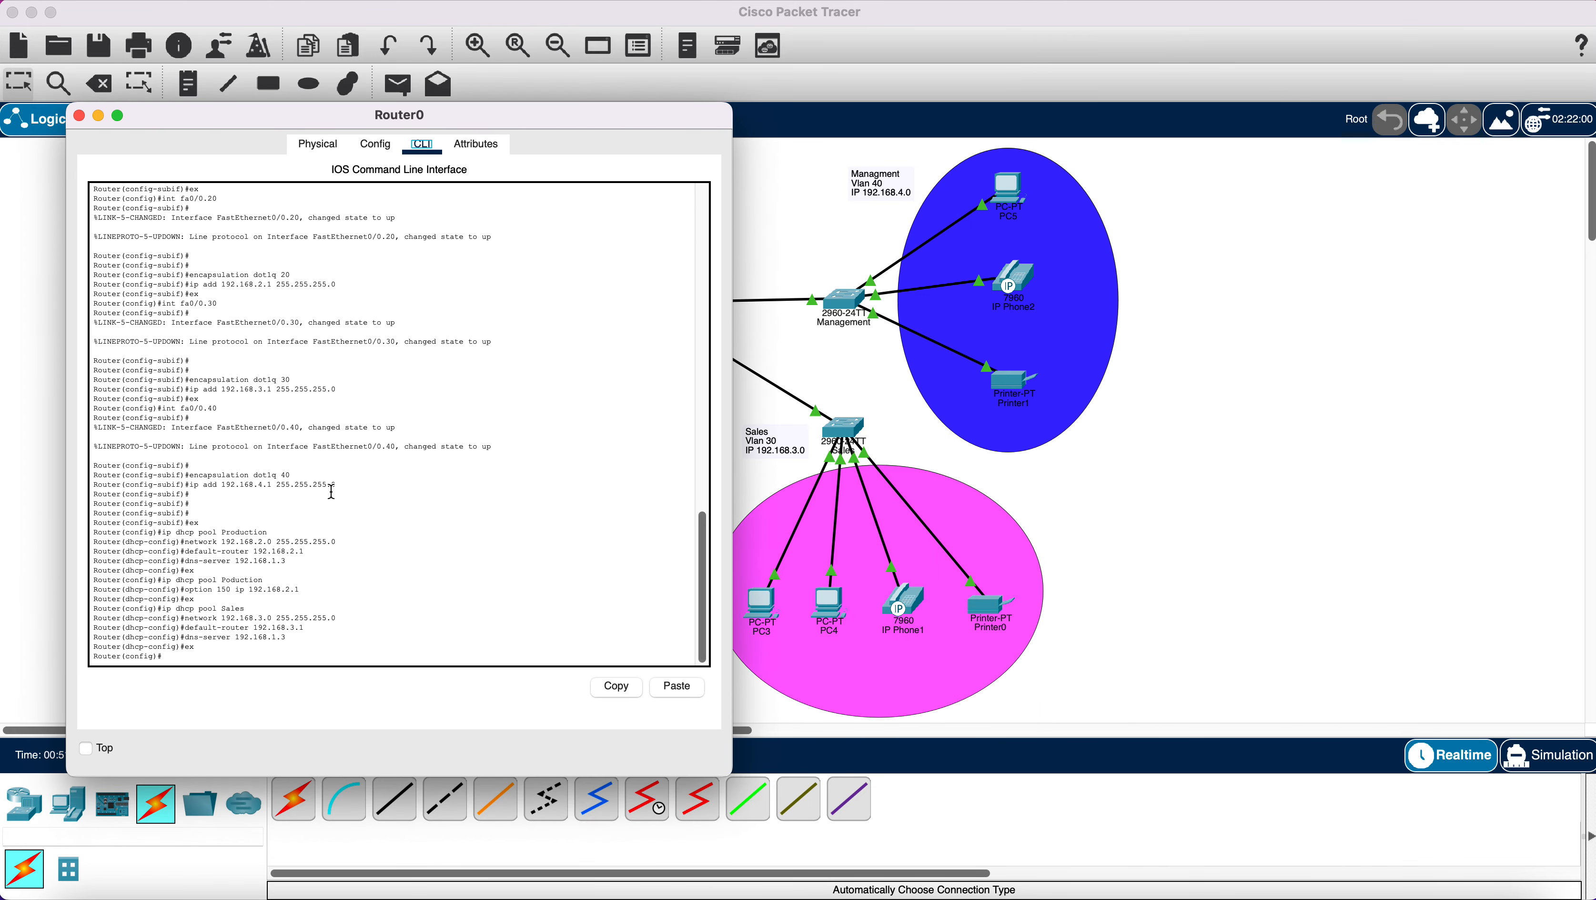
click(301, 655)
key(Return)
key(Return)
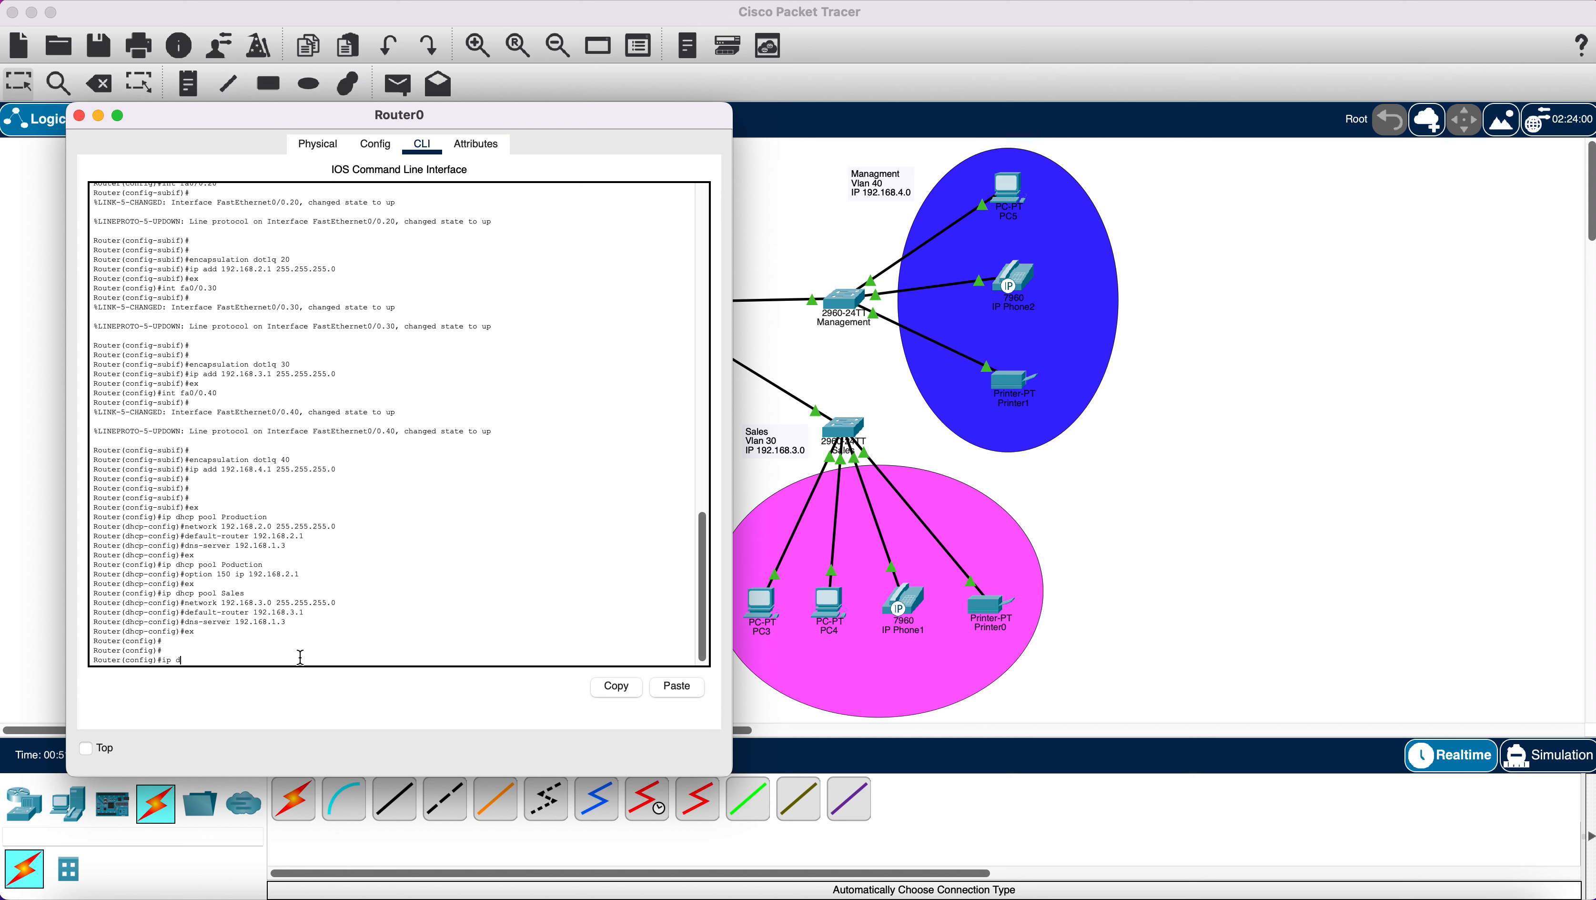
text(ip dhcp pool Management)
key(Return)
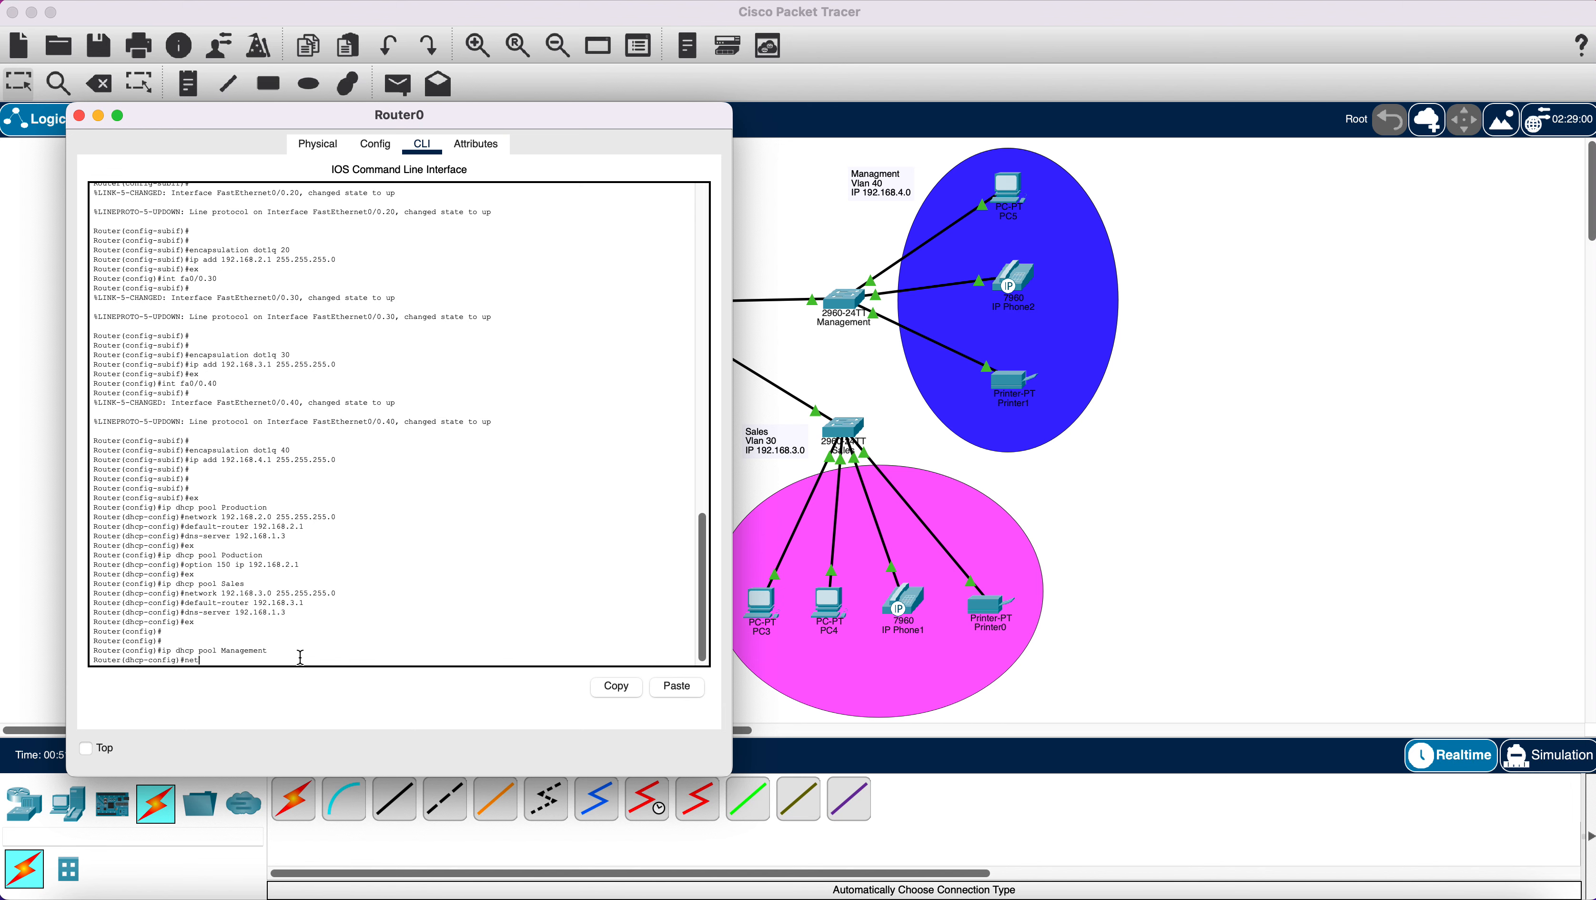
Give the pool network 192.168.4.0 255.255.255.0, default-router 192.168.4.1 and dns-server 192.168.1.3, then exit.
text(network 192.168.4.0)
text(255.255.255.0)
key(Return)
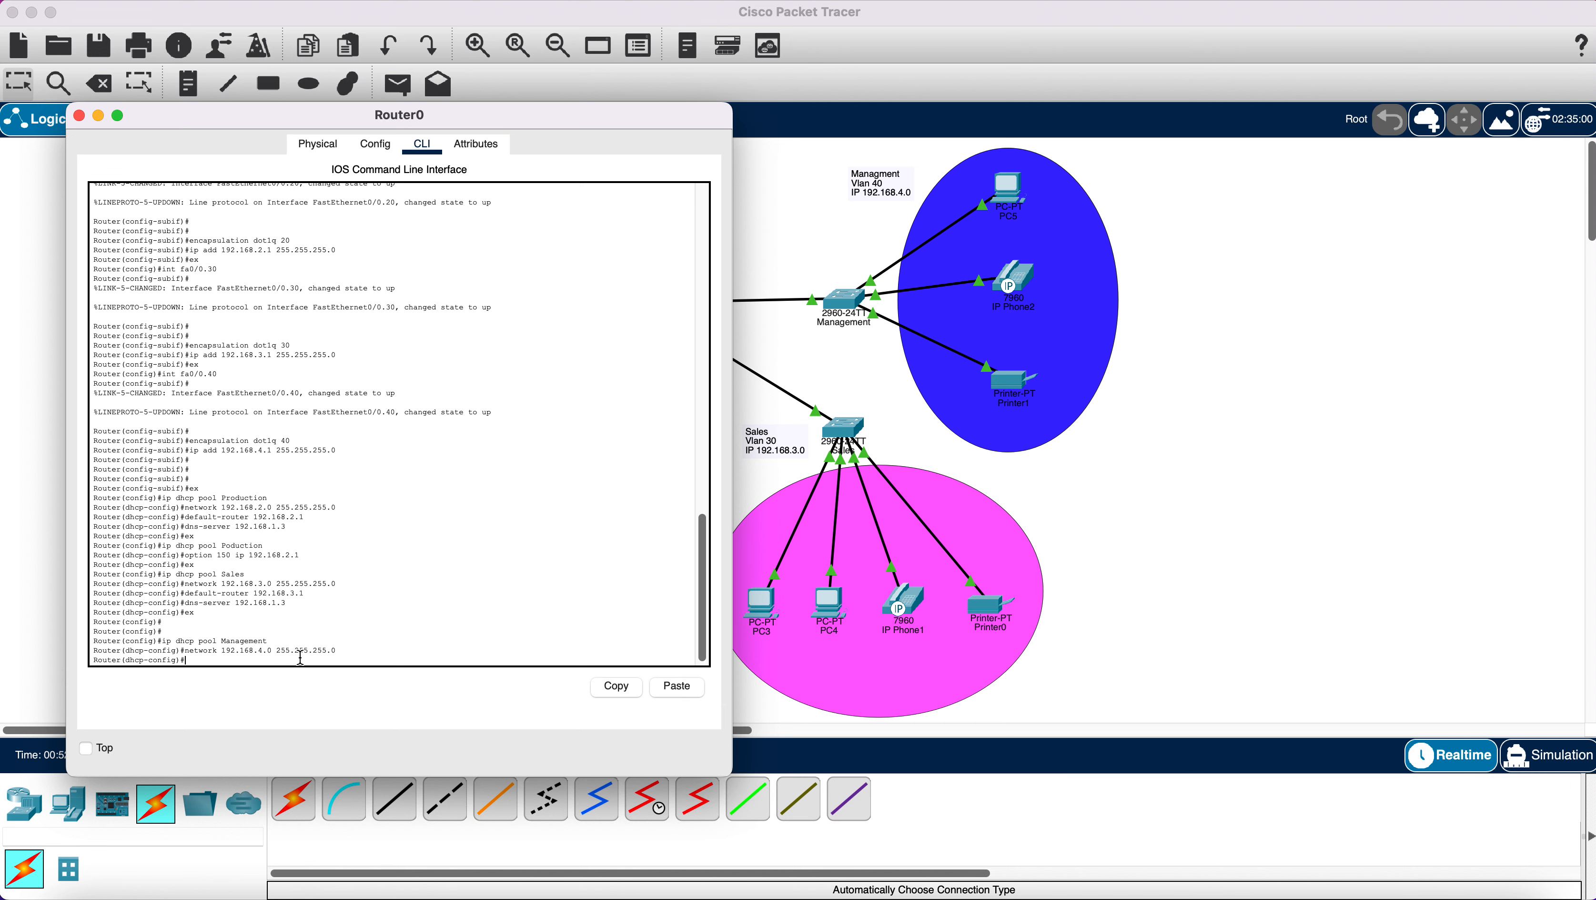
text(default-router 192.168.4.1)
key(Return)
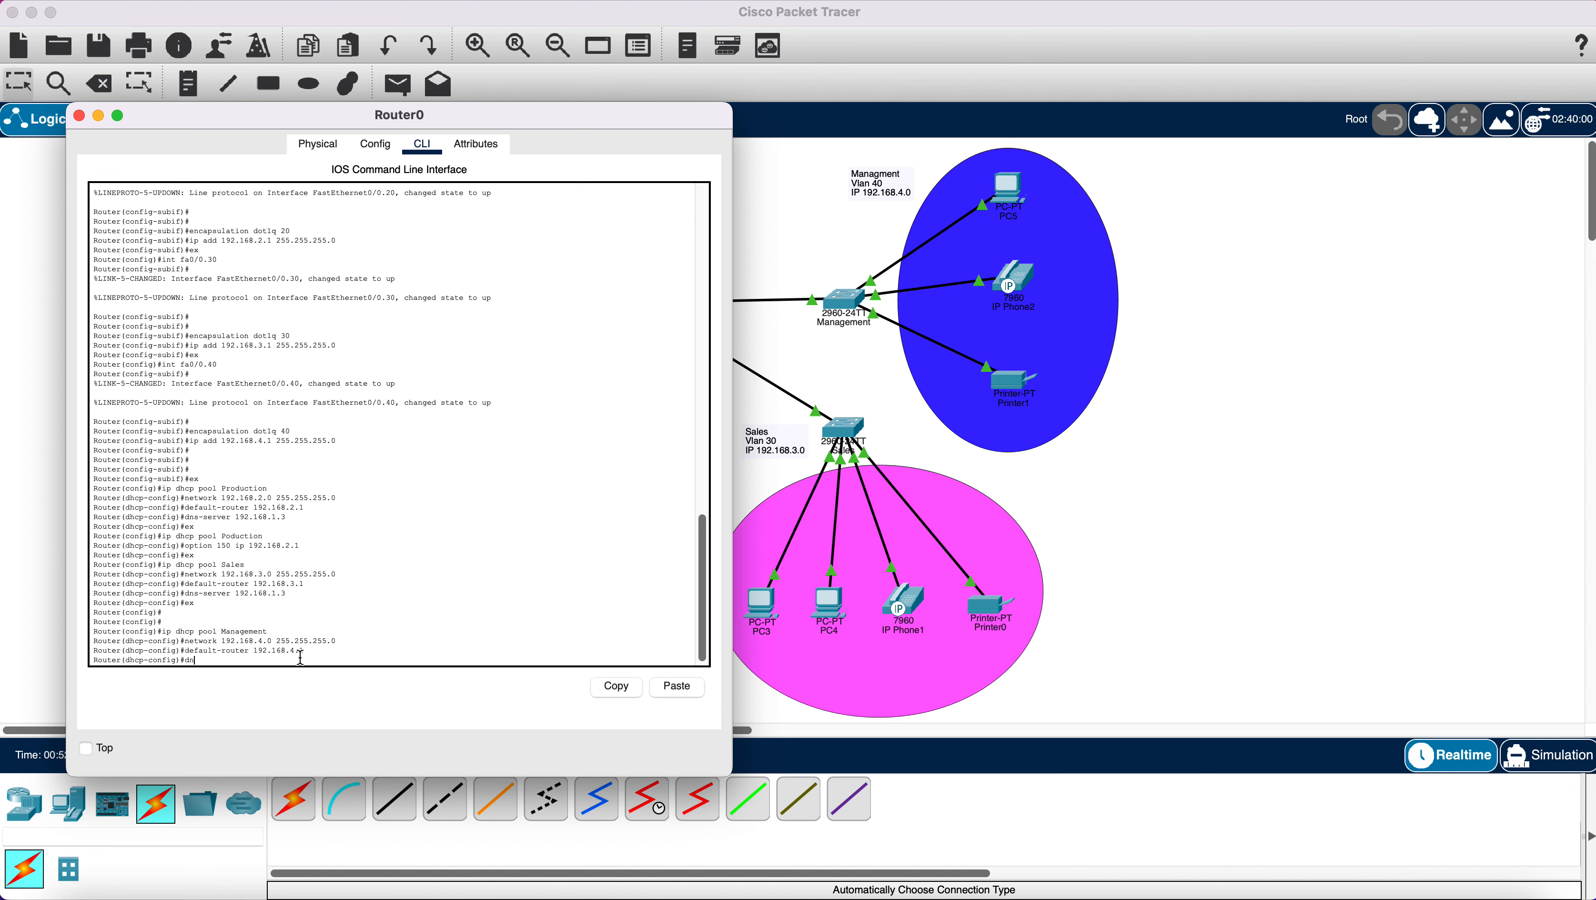
text(dns-server 192.168.1.3)
key(Return)
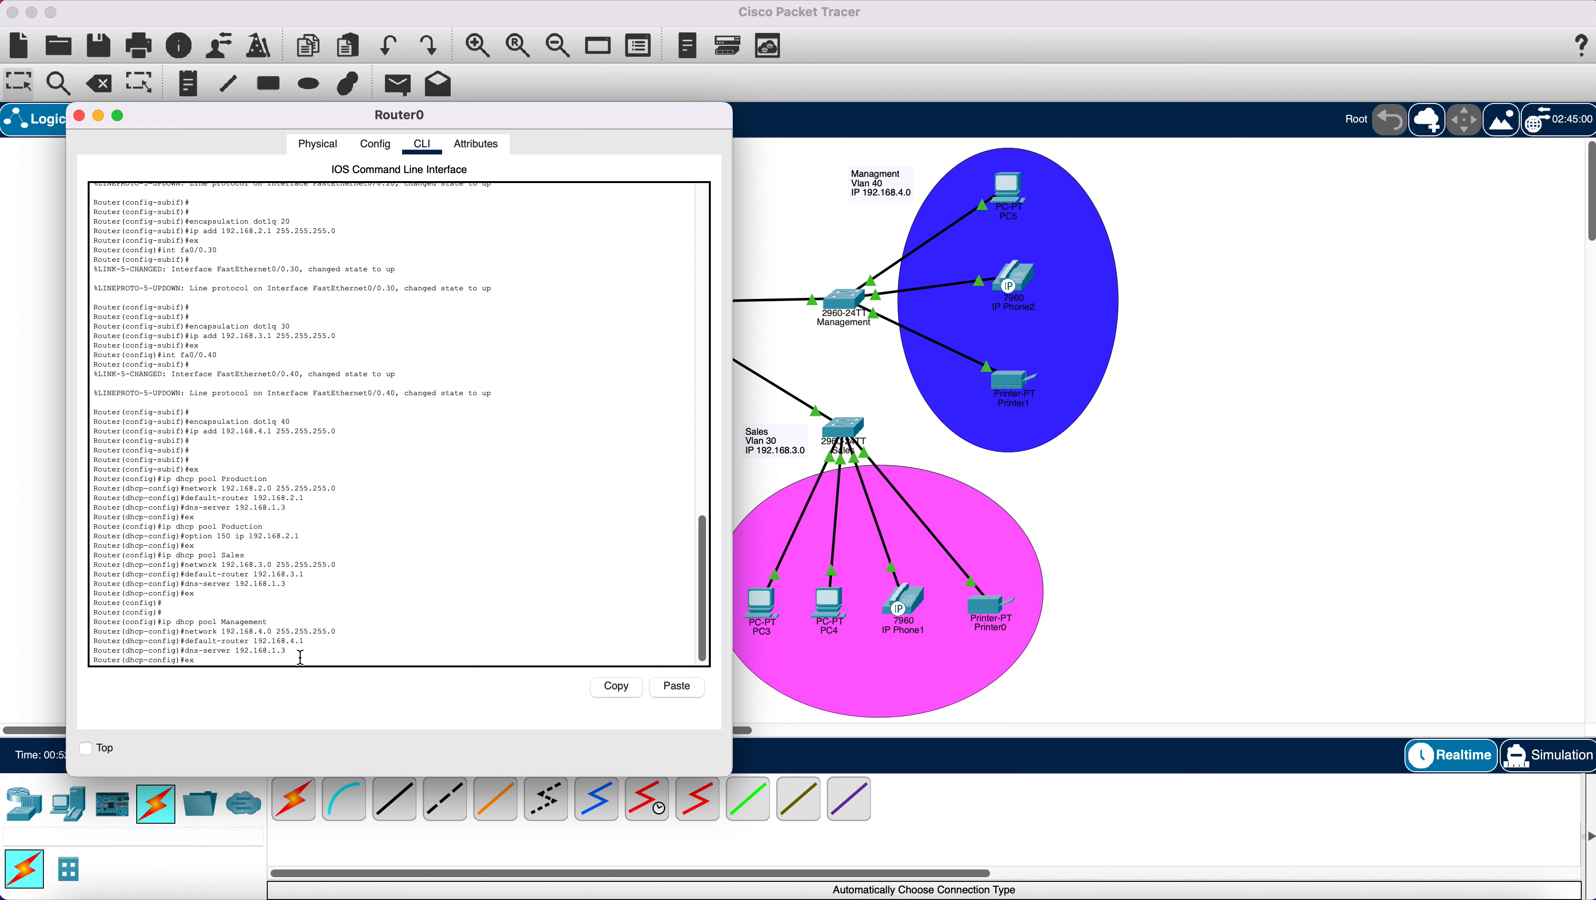
text(ex)
key(Return)
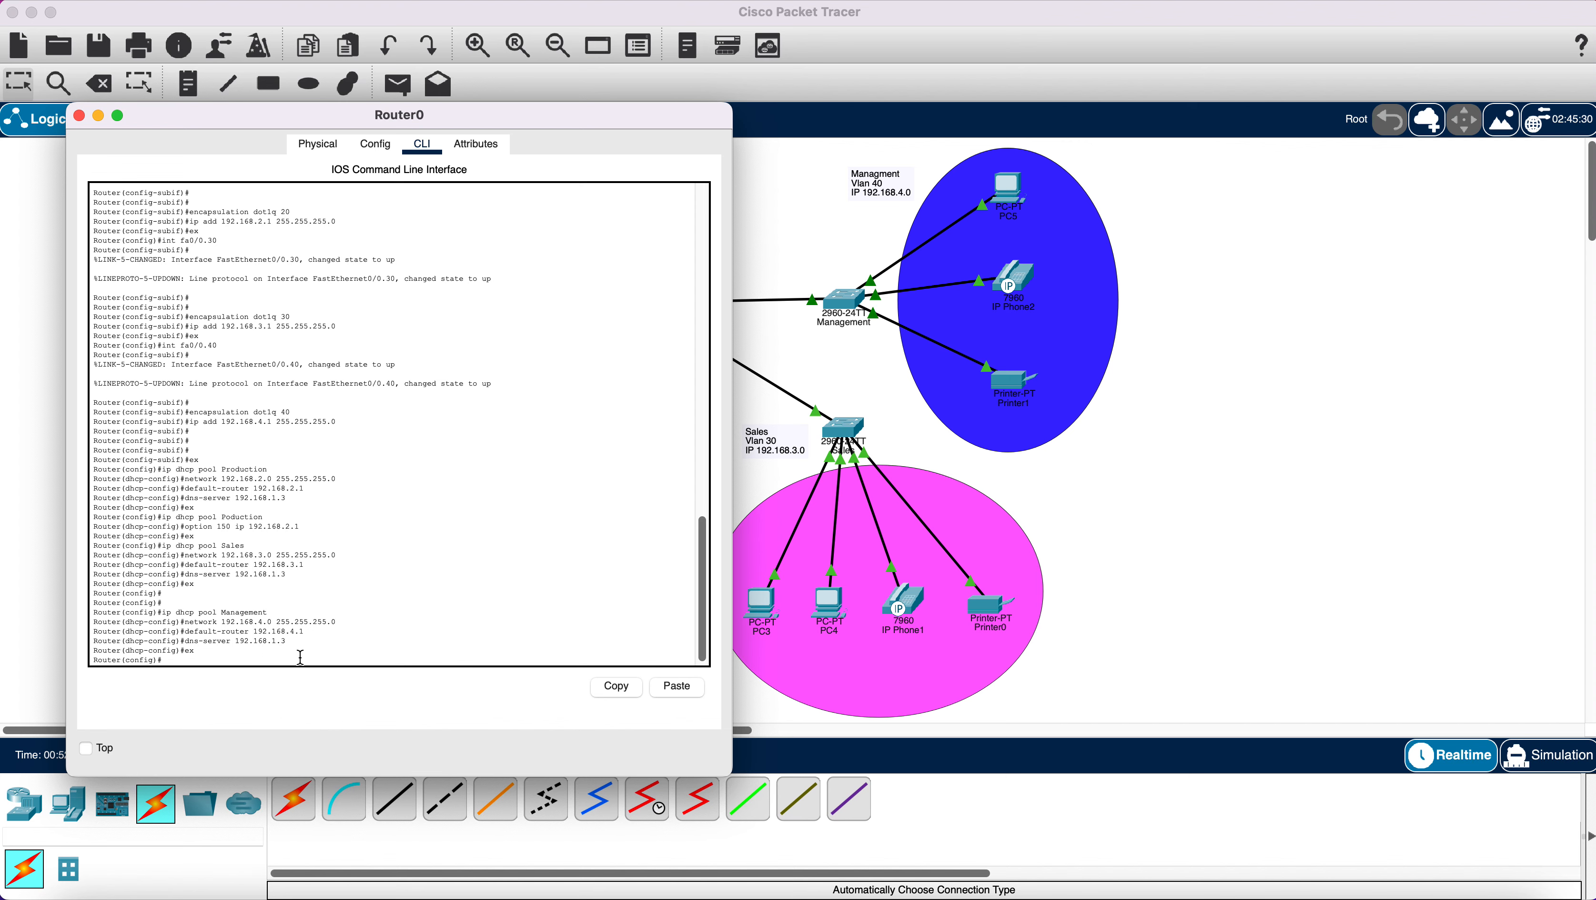
click(79, 116)
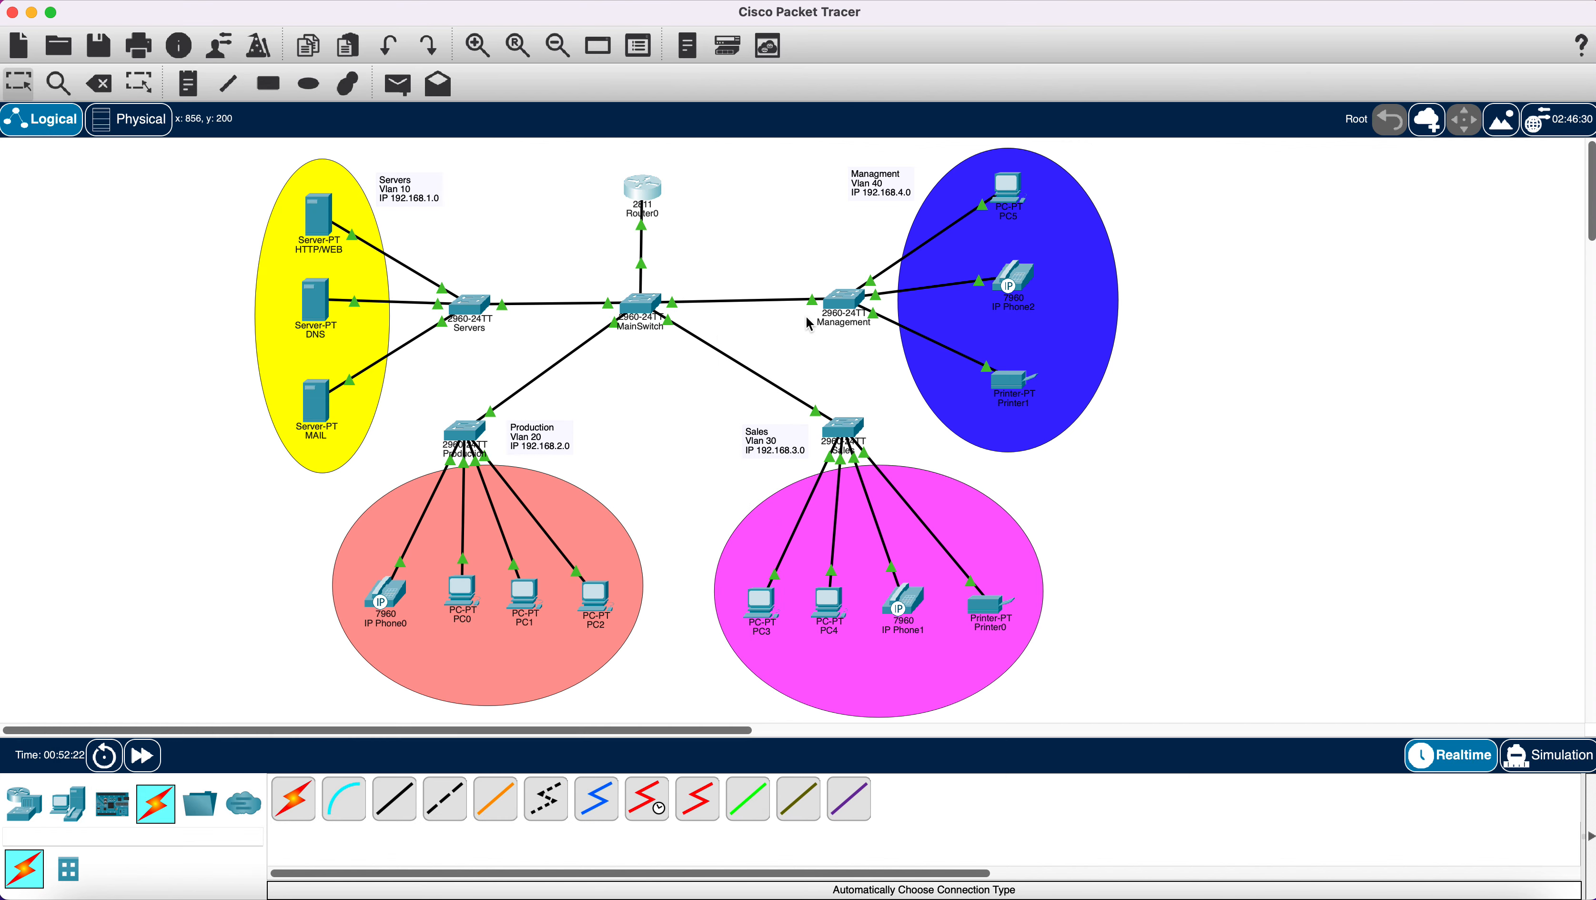
Switch Printer1's gateway and DNS setting to DHCP.
click(1008, 388)
click(855, 203)
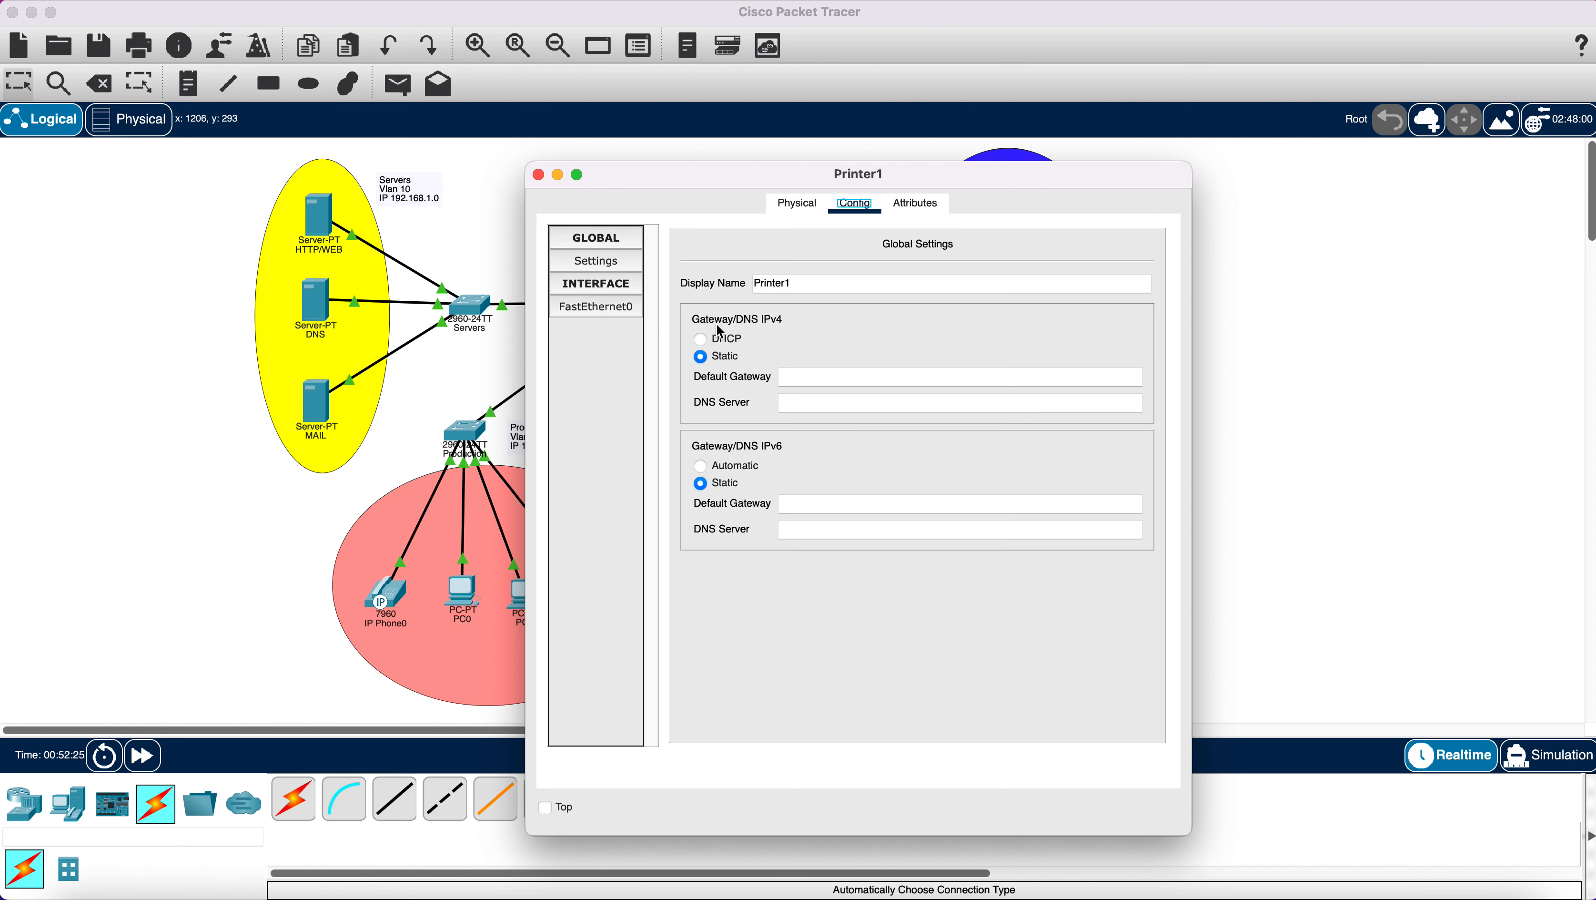
click(701, 339)
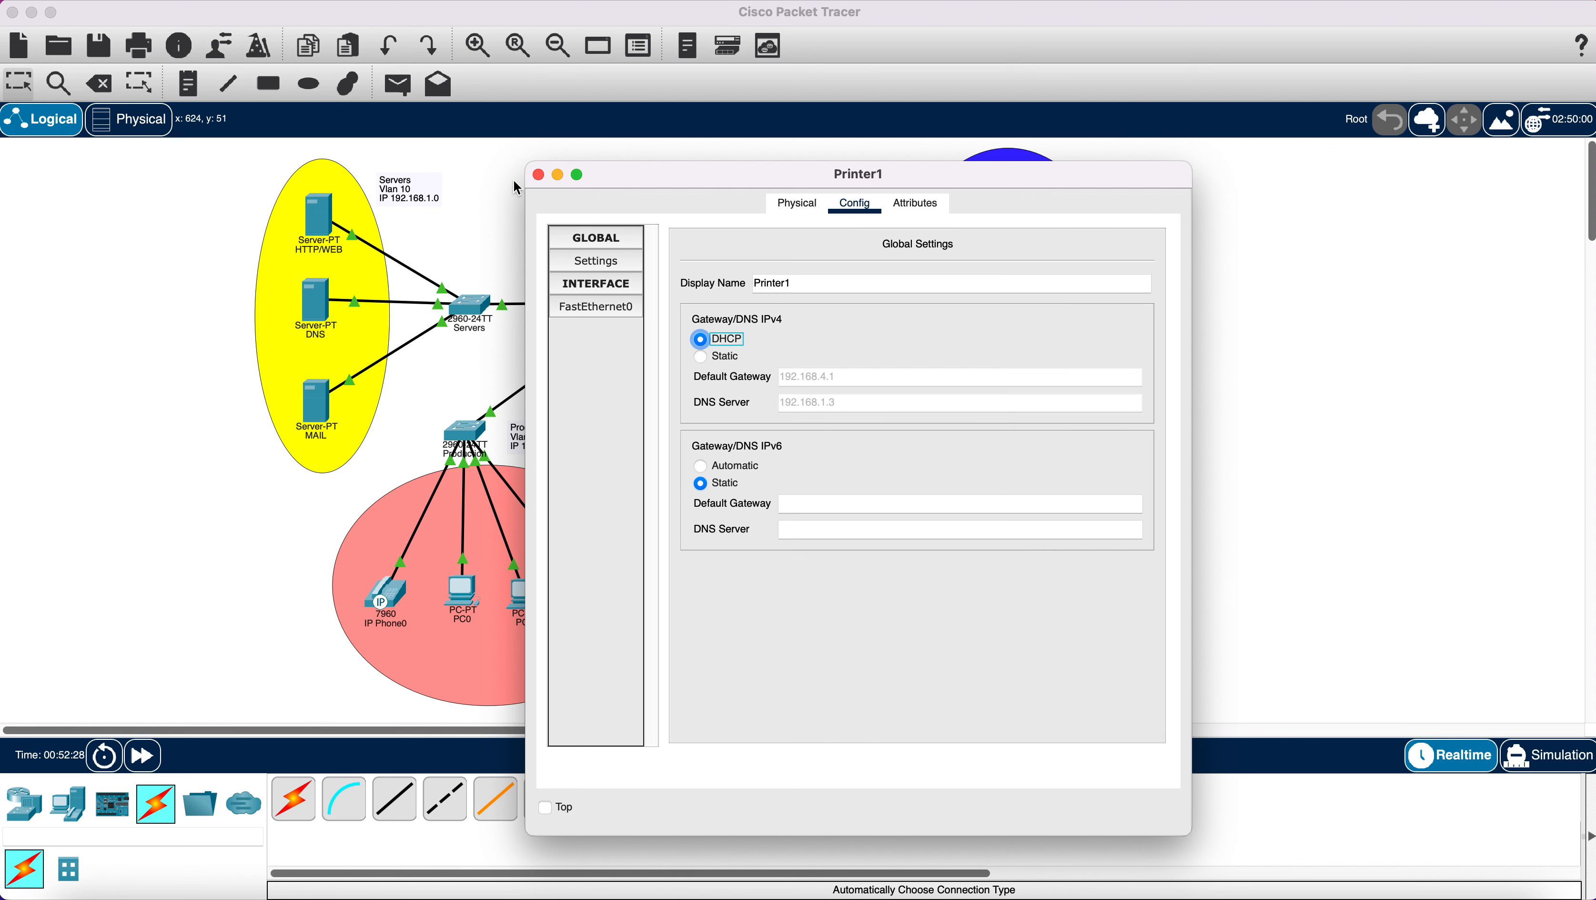
click(538, 175)
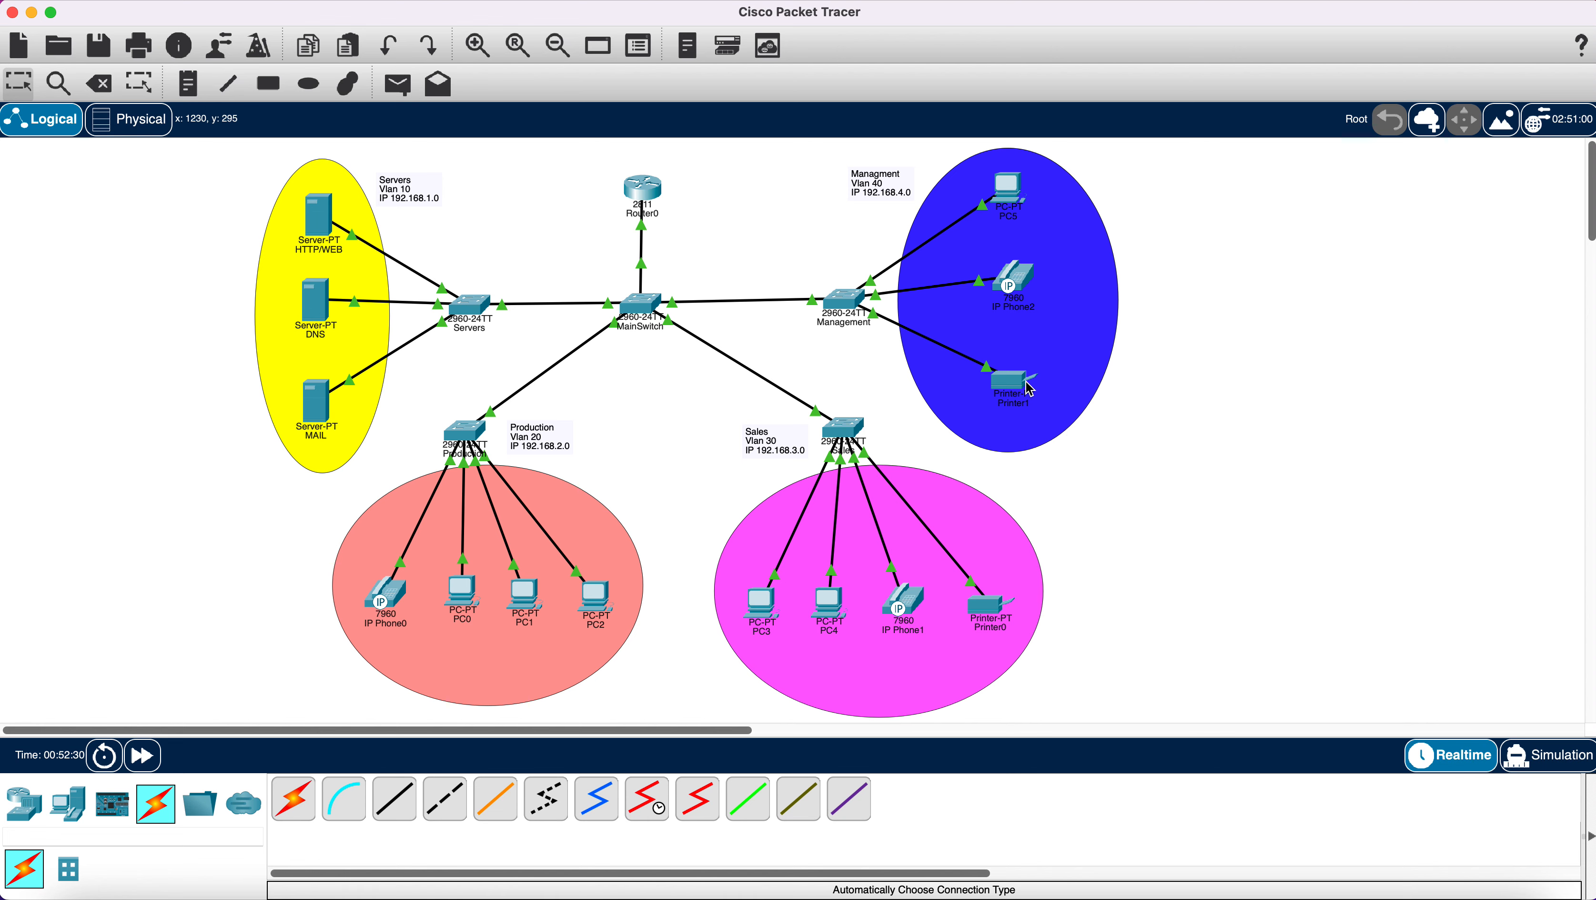
Switch PC5's IP configuration to DHCP so it obtains 192.168.4.3 with gateway 192.168.4.1.
mouse_move(1015, 385)
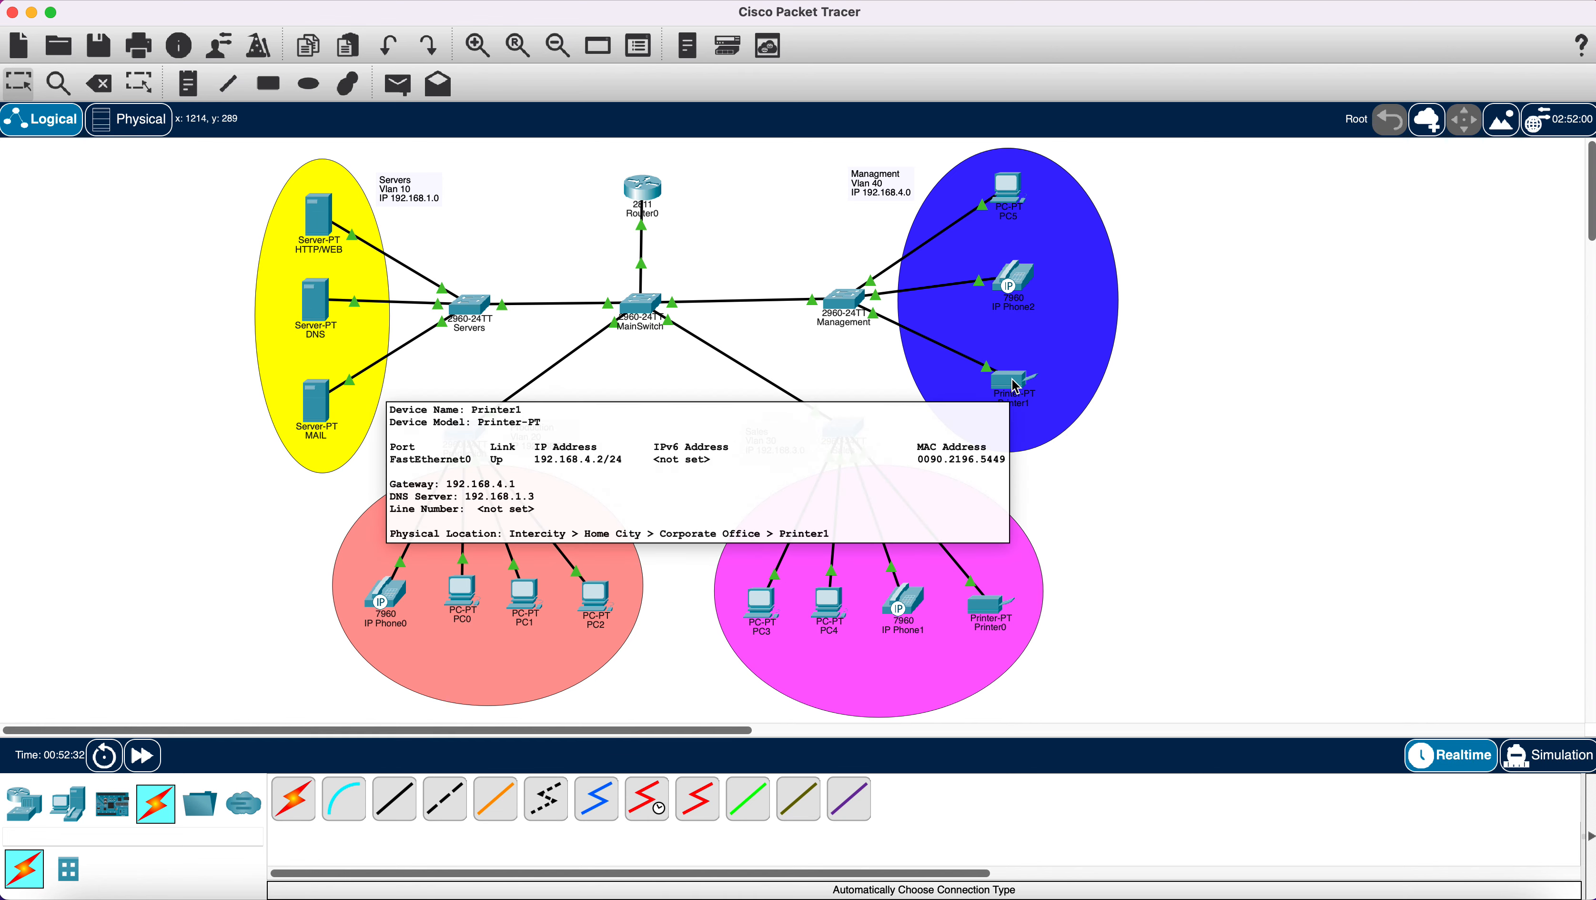
click(1016, 287)
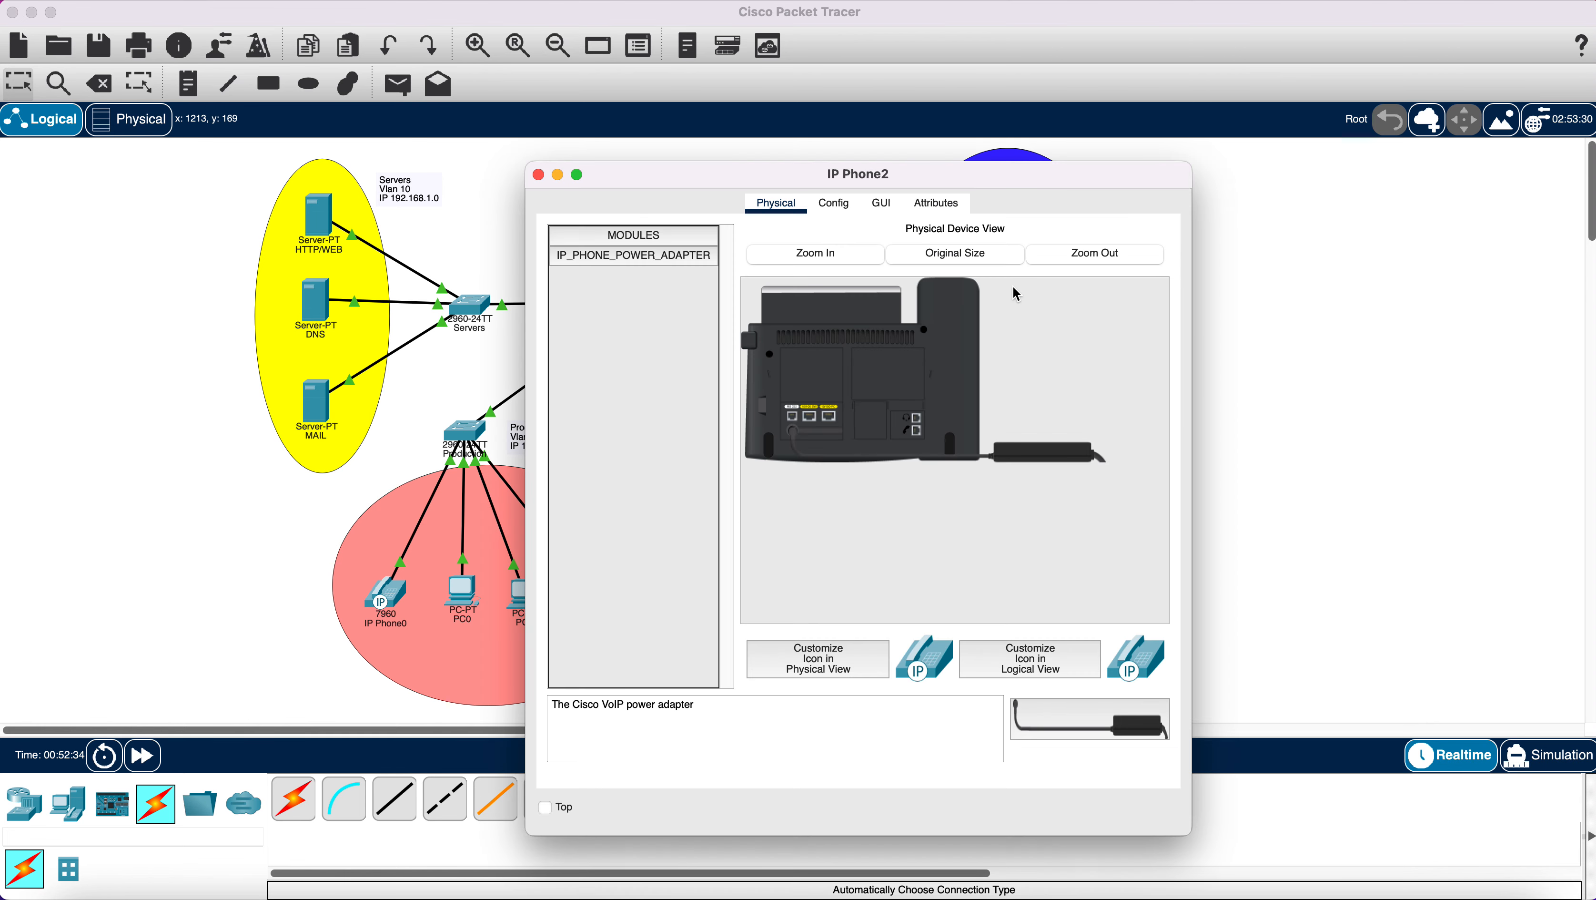
click(538, 176)
click(1004, 195)
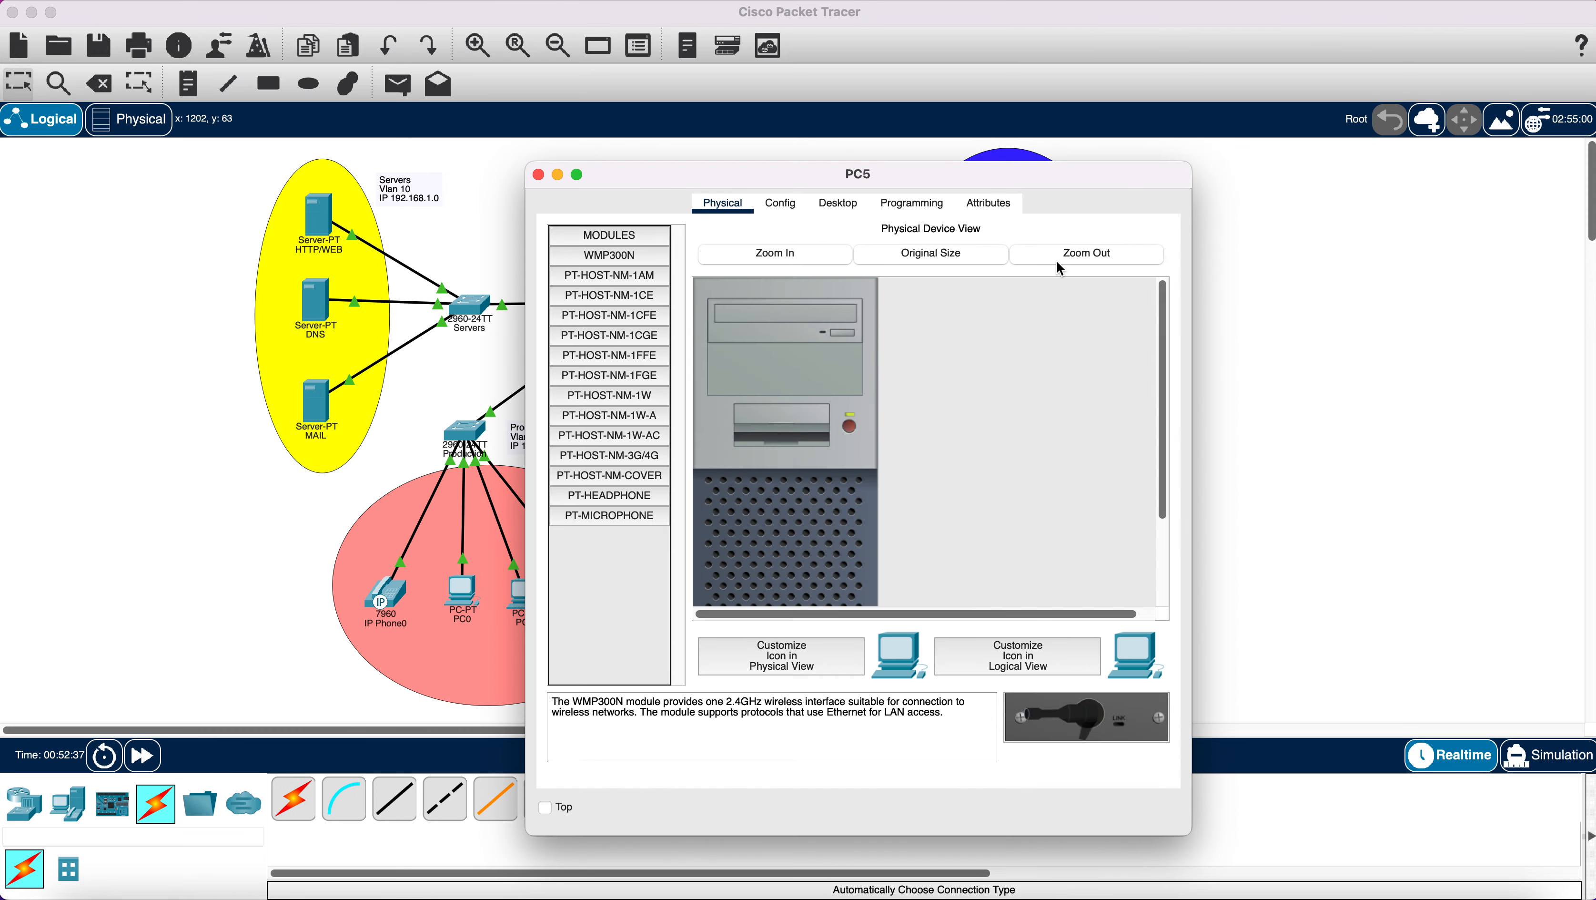
click(847, 205)
click(612, 292)
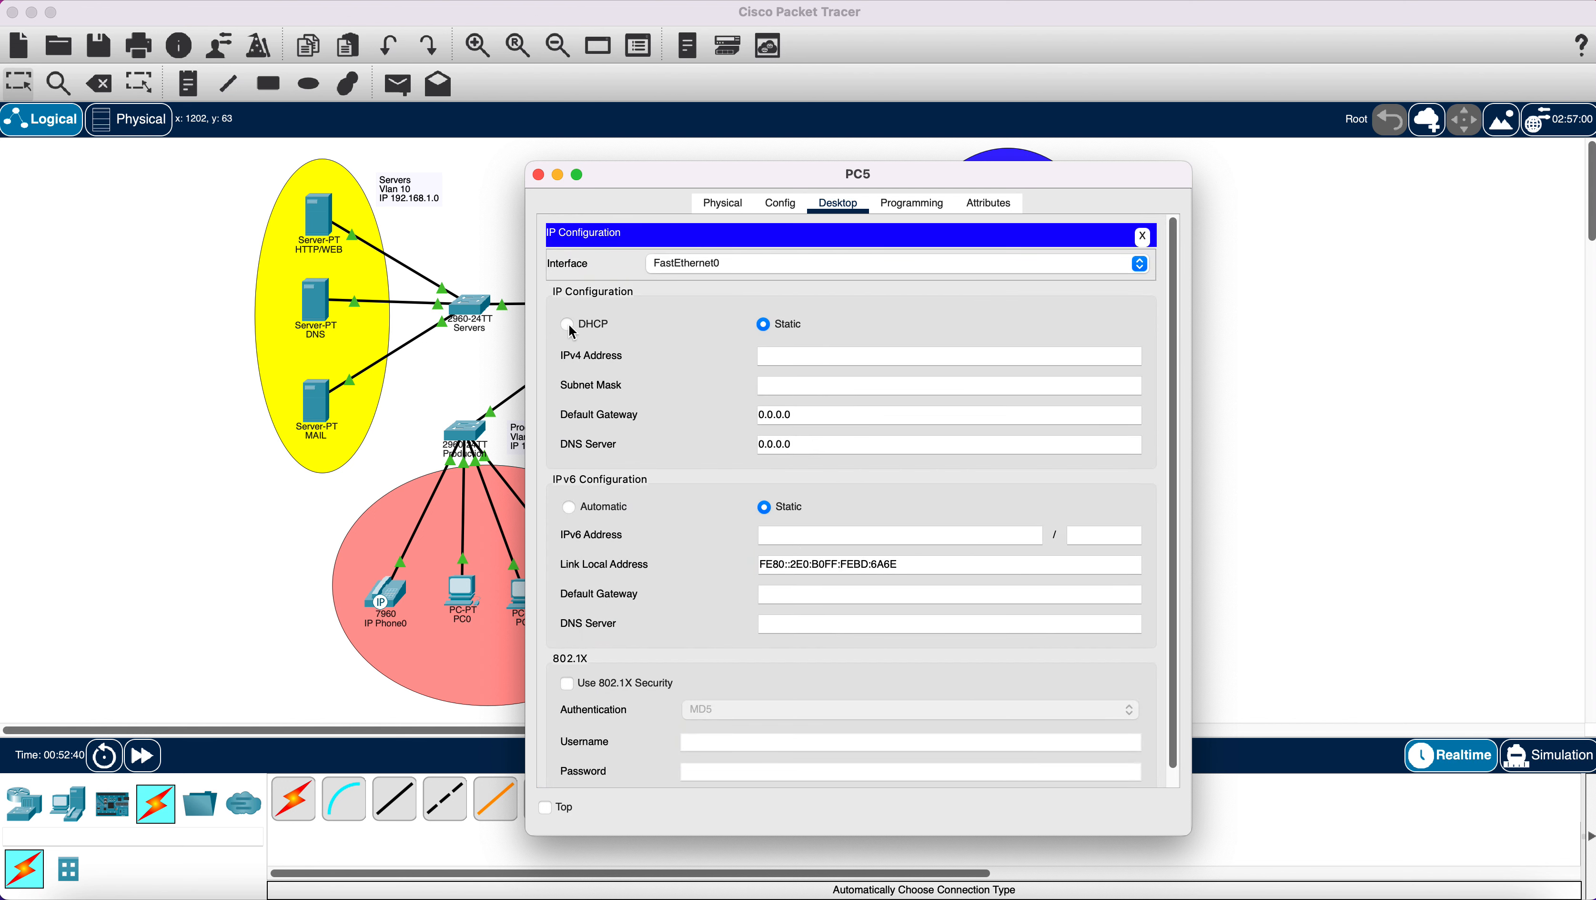
click(568, 324)
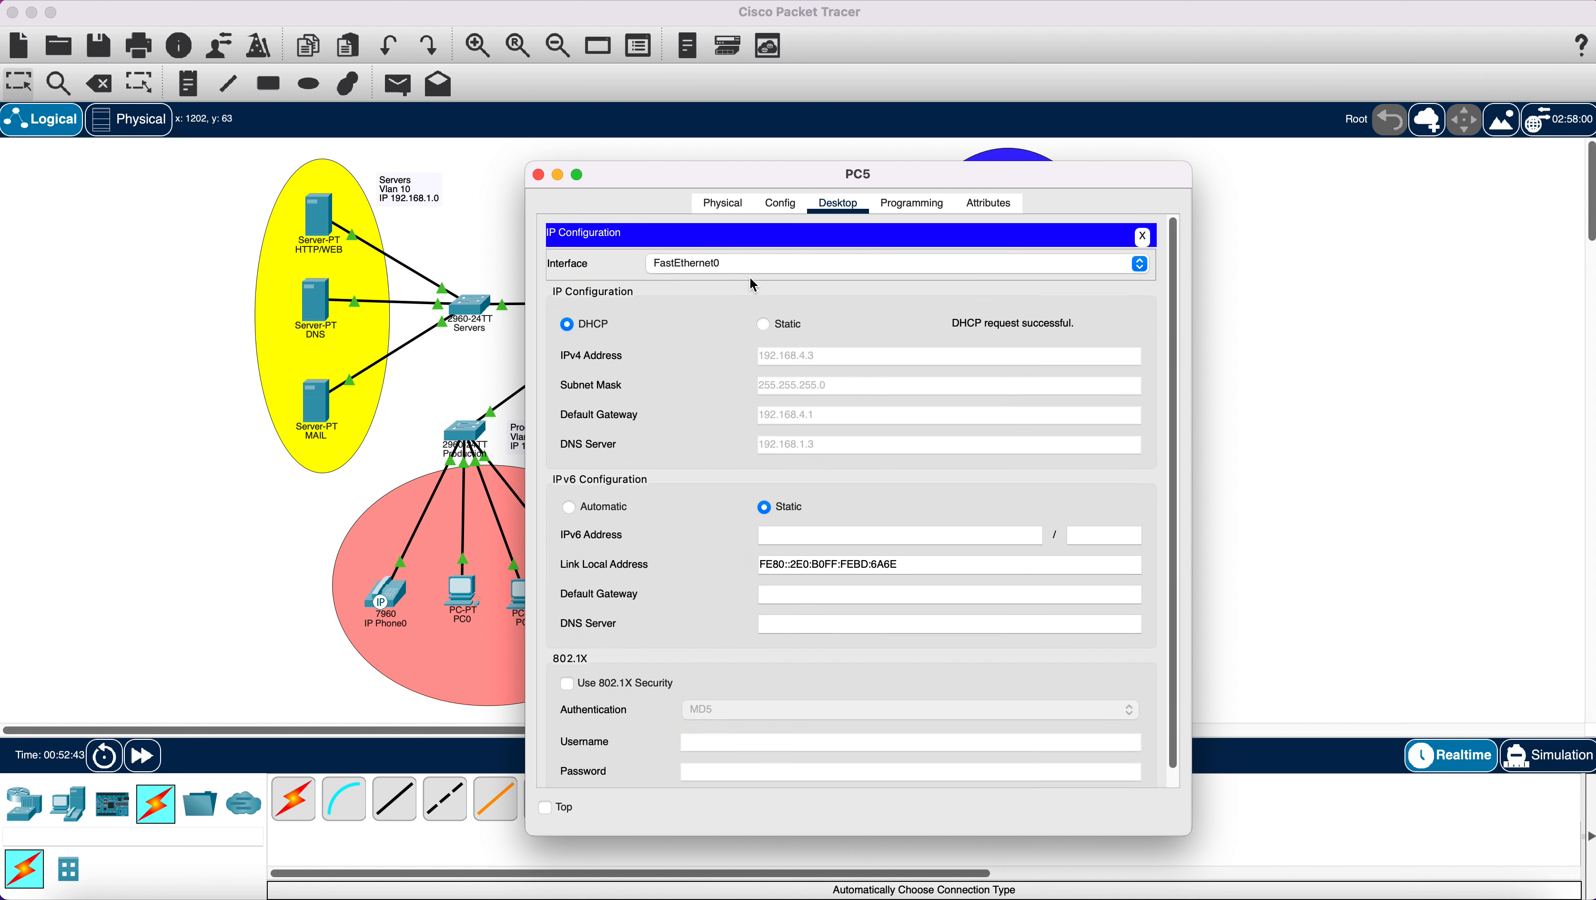
click(538, 176)
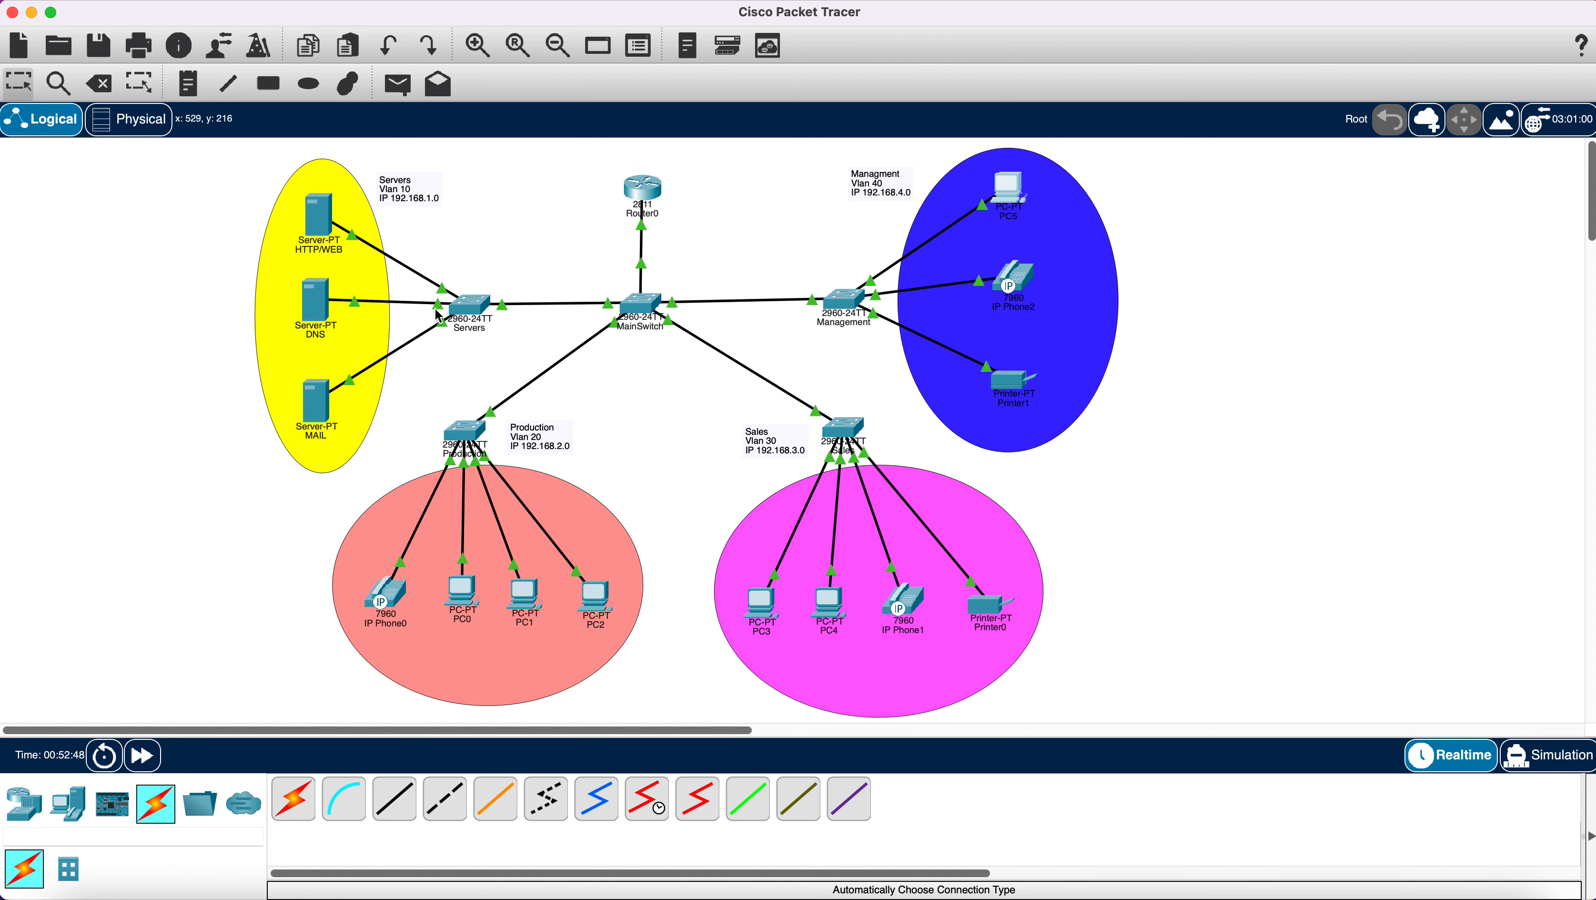
Give the HTTP/WEB server IPv4 address 192.168.1.2 with mask 255.255.255.0.
click(320, 217)
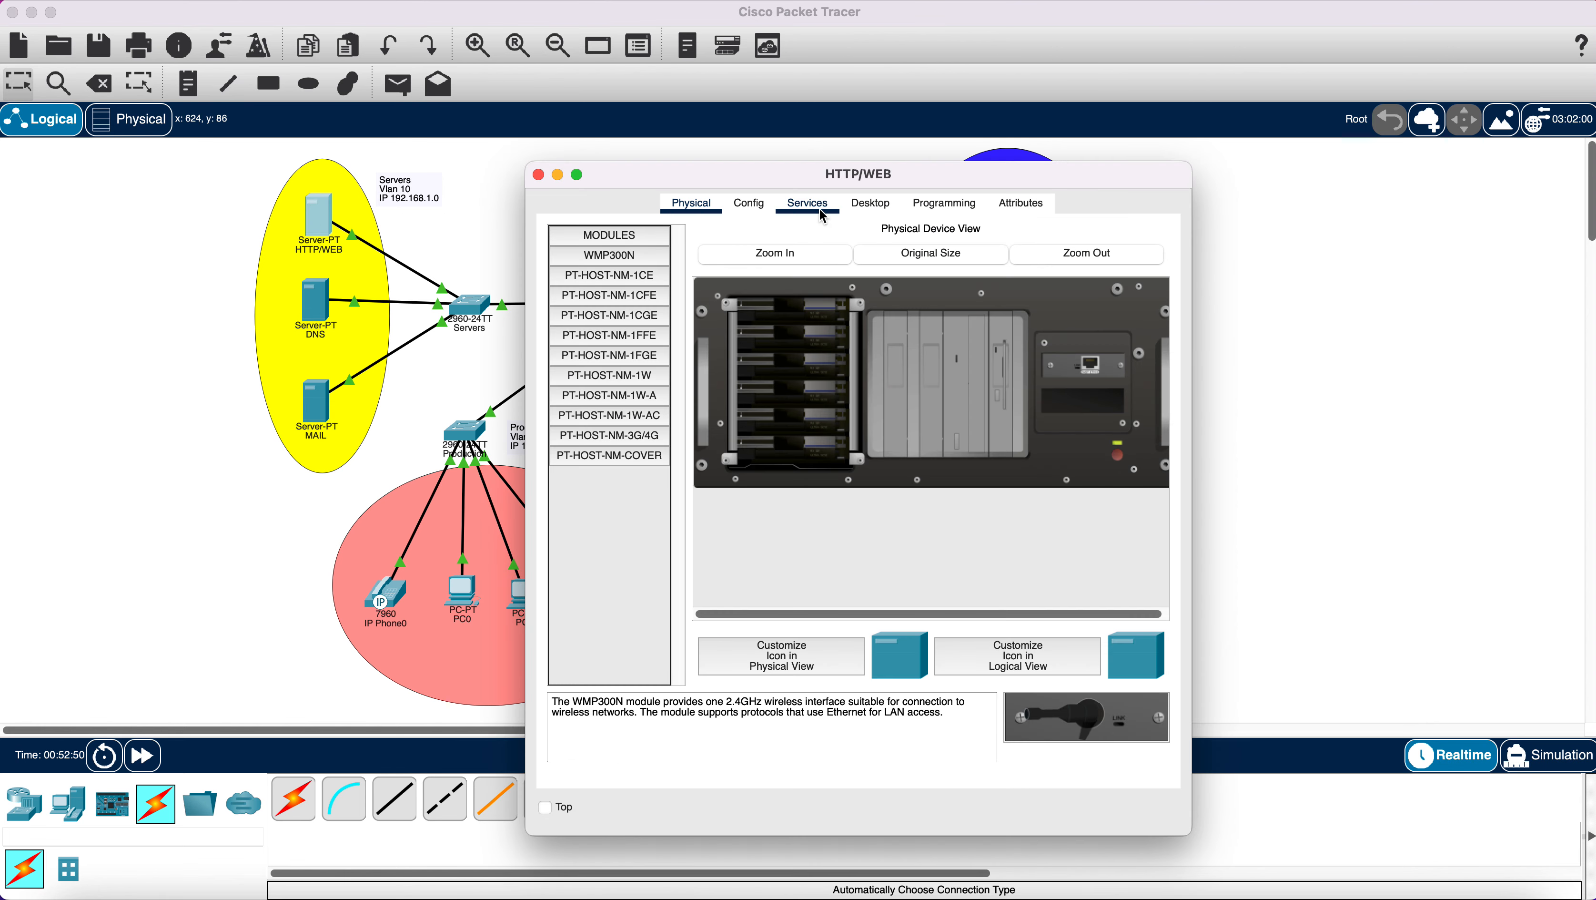
click(870, 203)
click(611, 299)
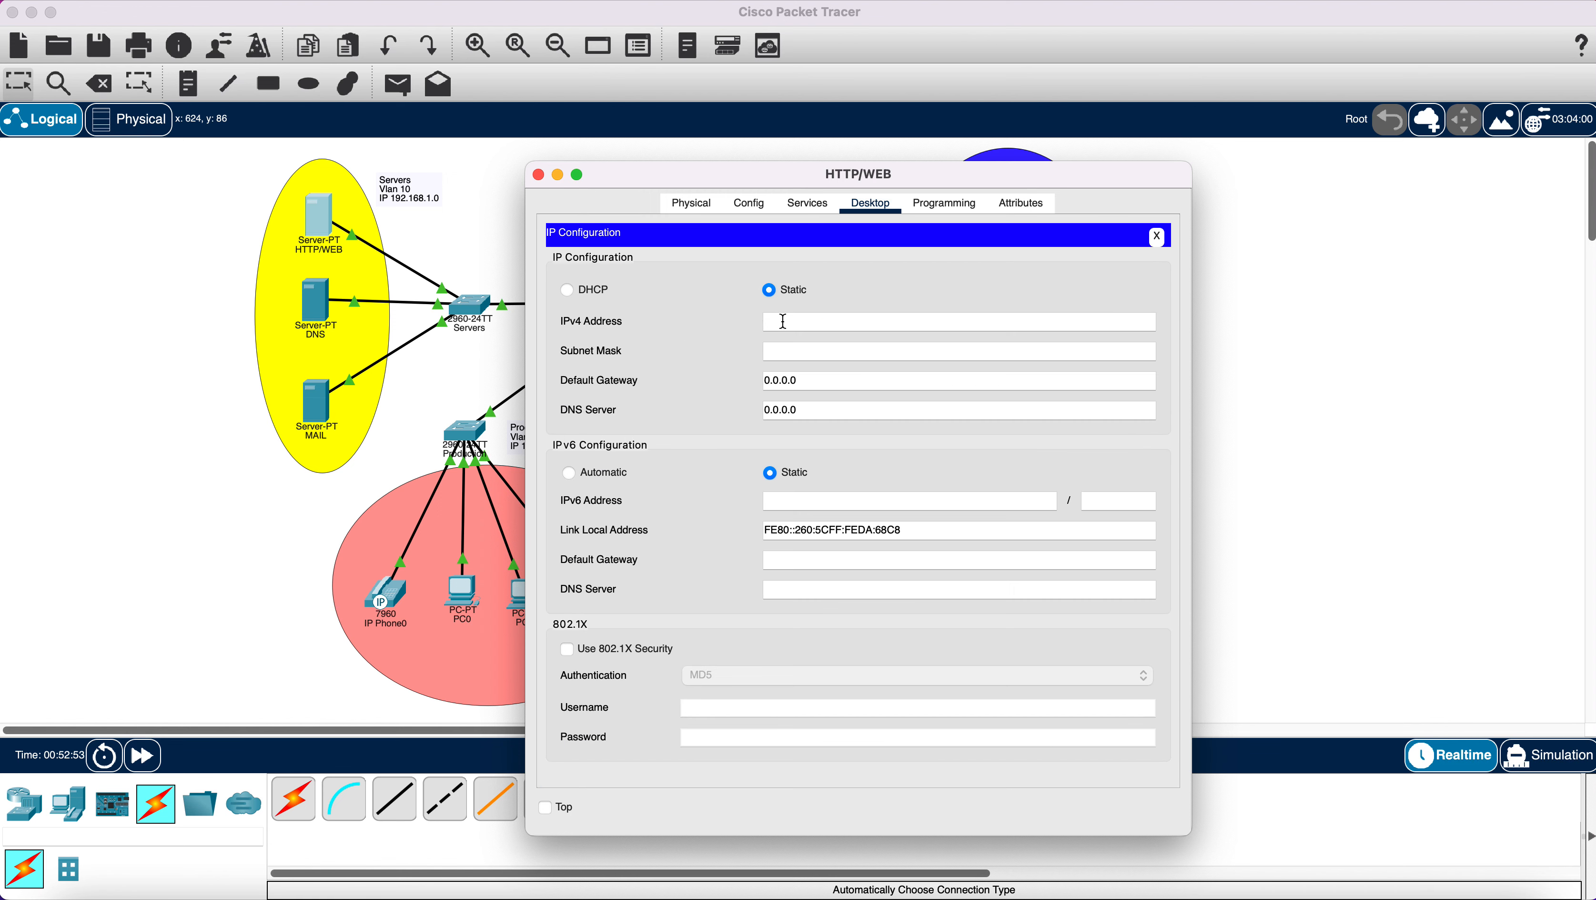
text(192.168.1.2)
drag(876, 321, 763, 322)
right_click(776, 322)
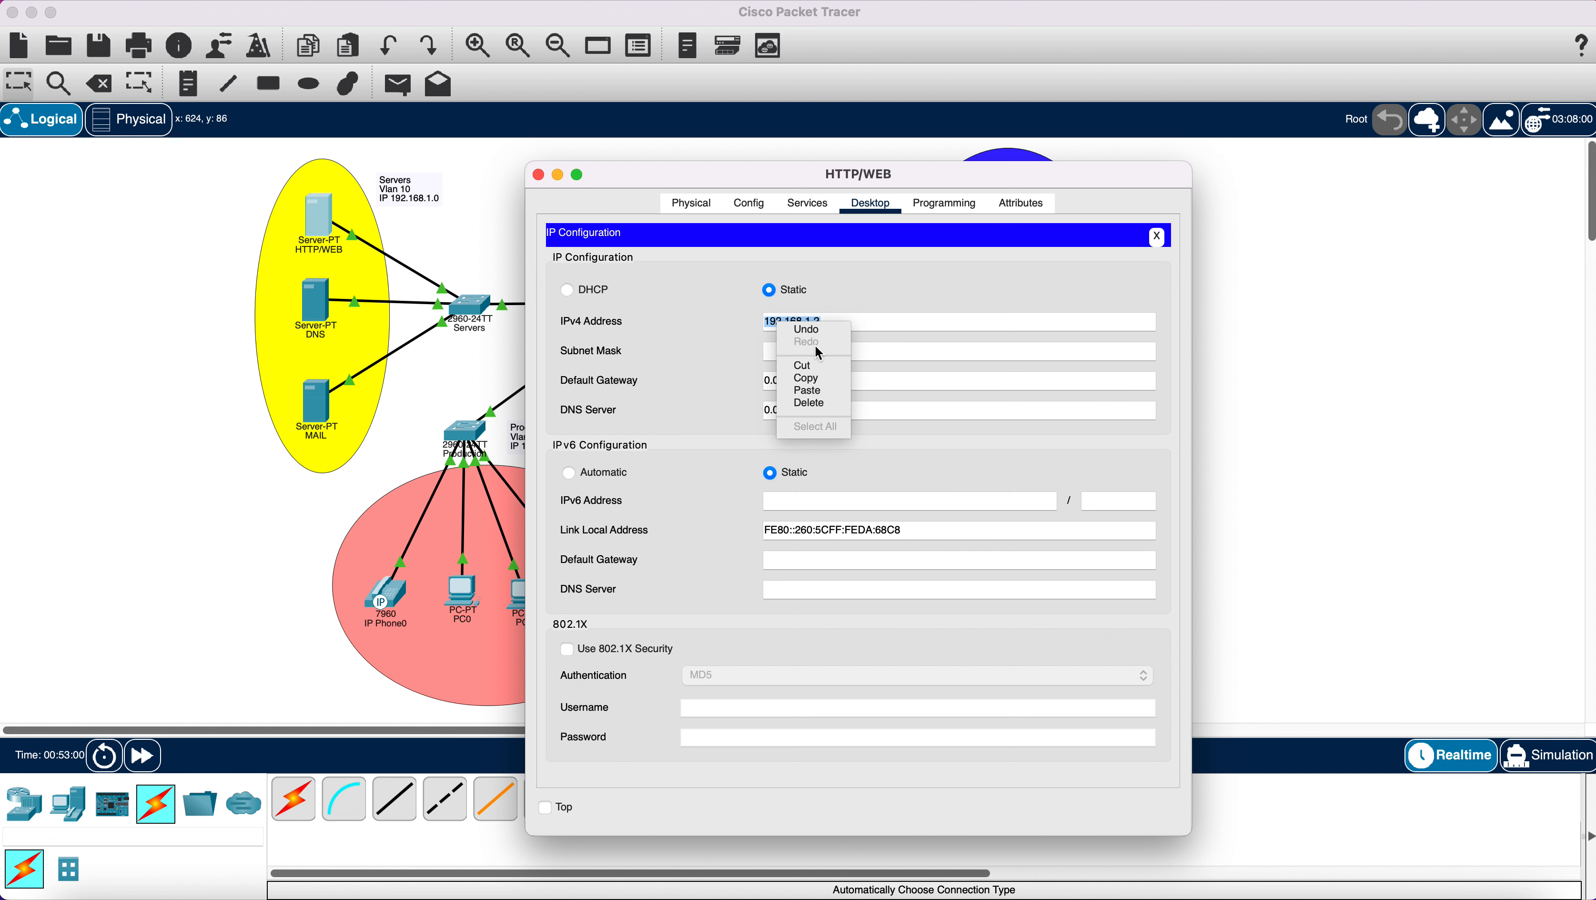
click(821, 378)
key(Tab)
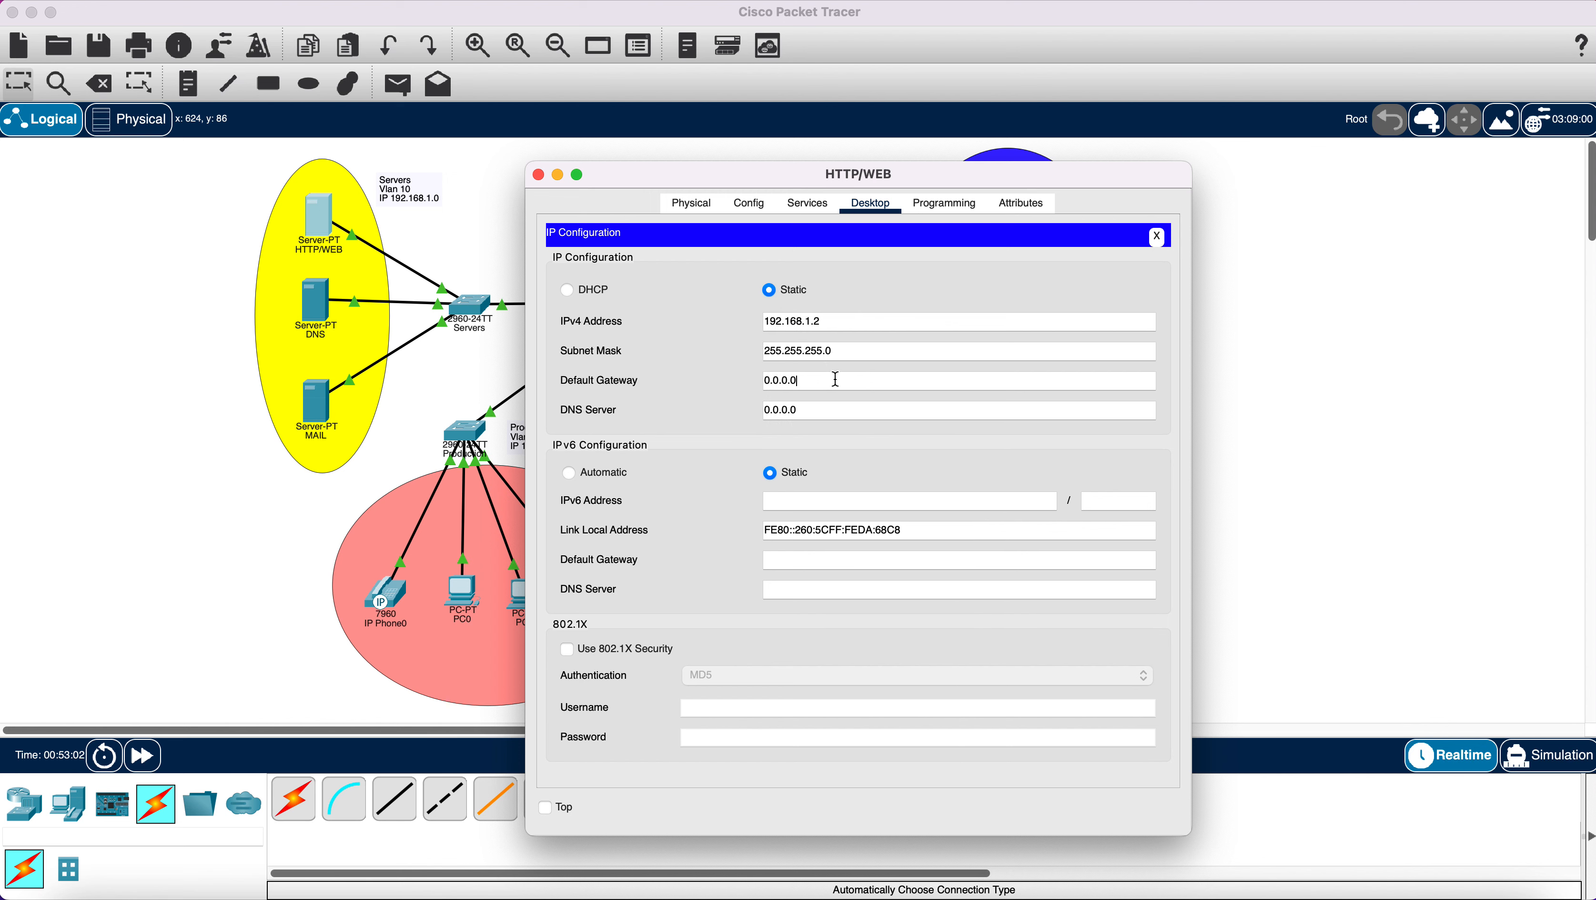
Set the HTTP/WEB server's default gateway to 192.168.1.1 and DNS server to 192.168.1.3.
key(Tab)
key(BackSpace)
right_click(779, 382)
click(813, 452)
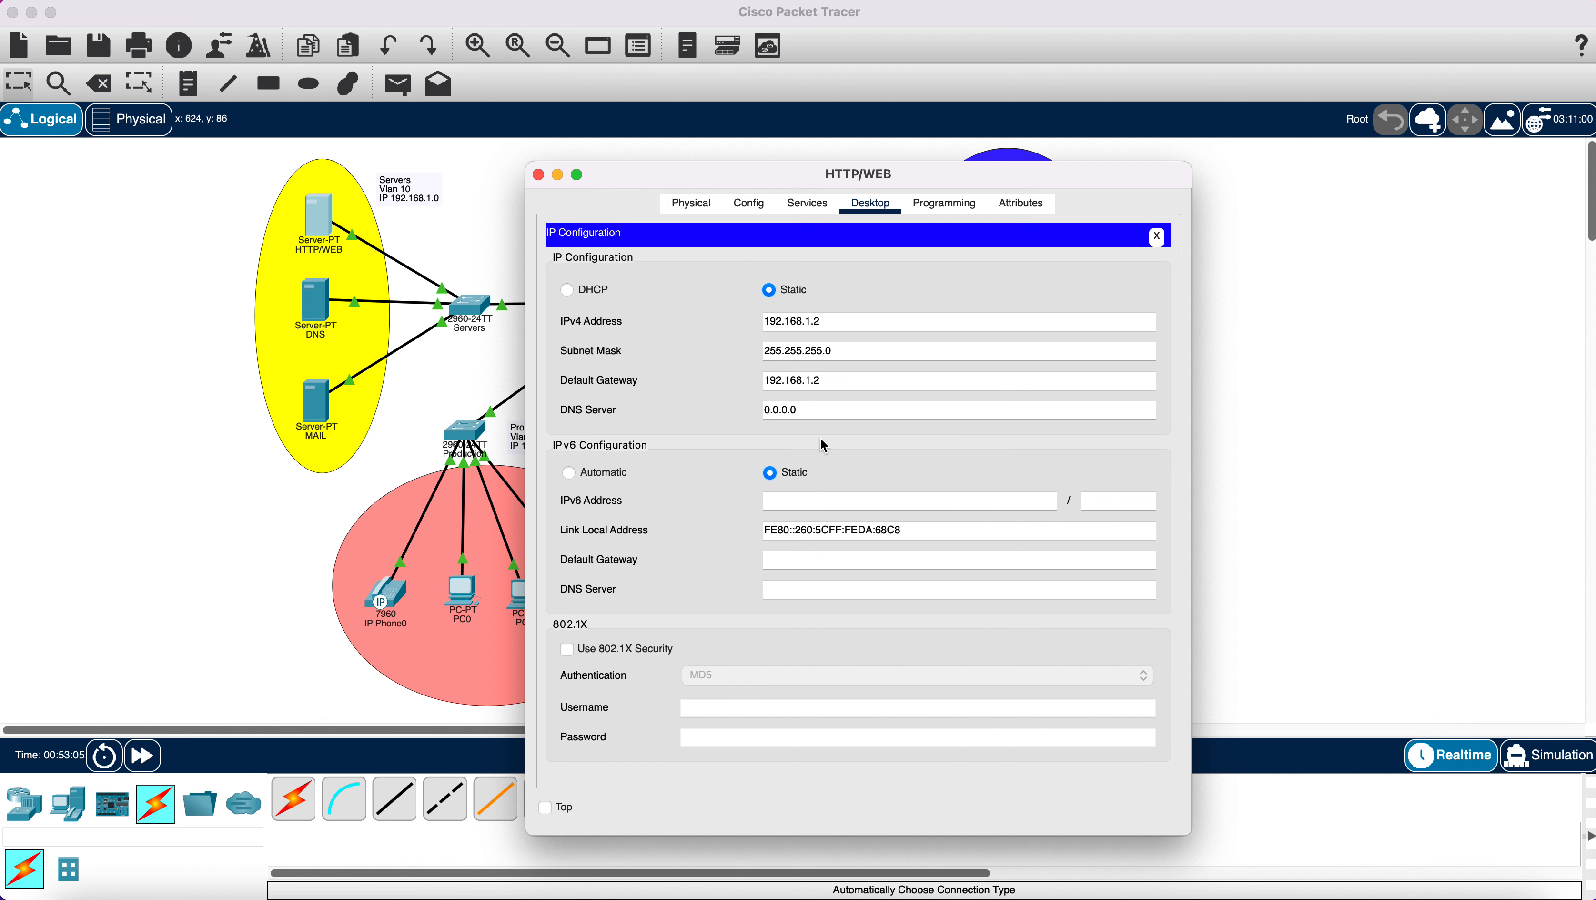
key(BackSpace)
text(1)
drag(832, 409, 739, 411)
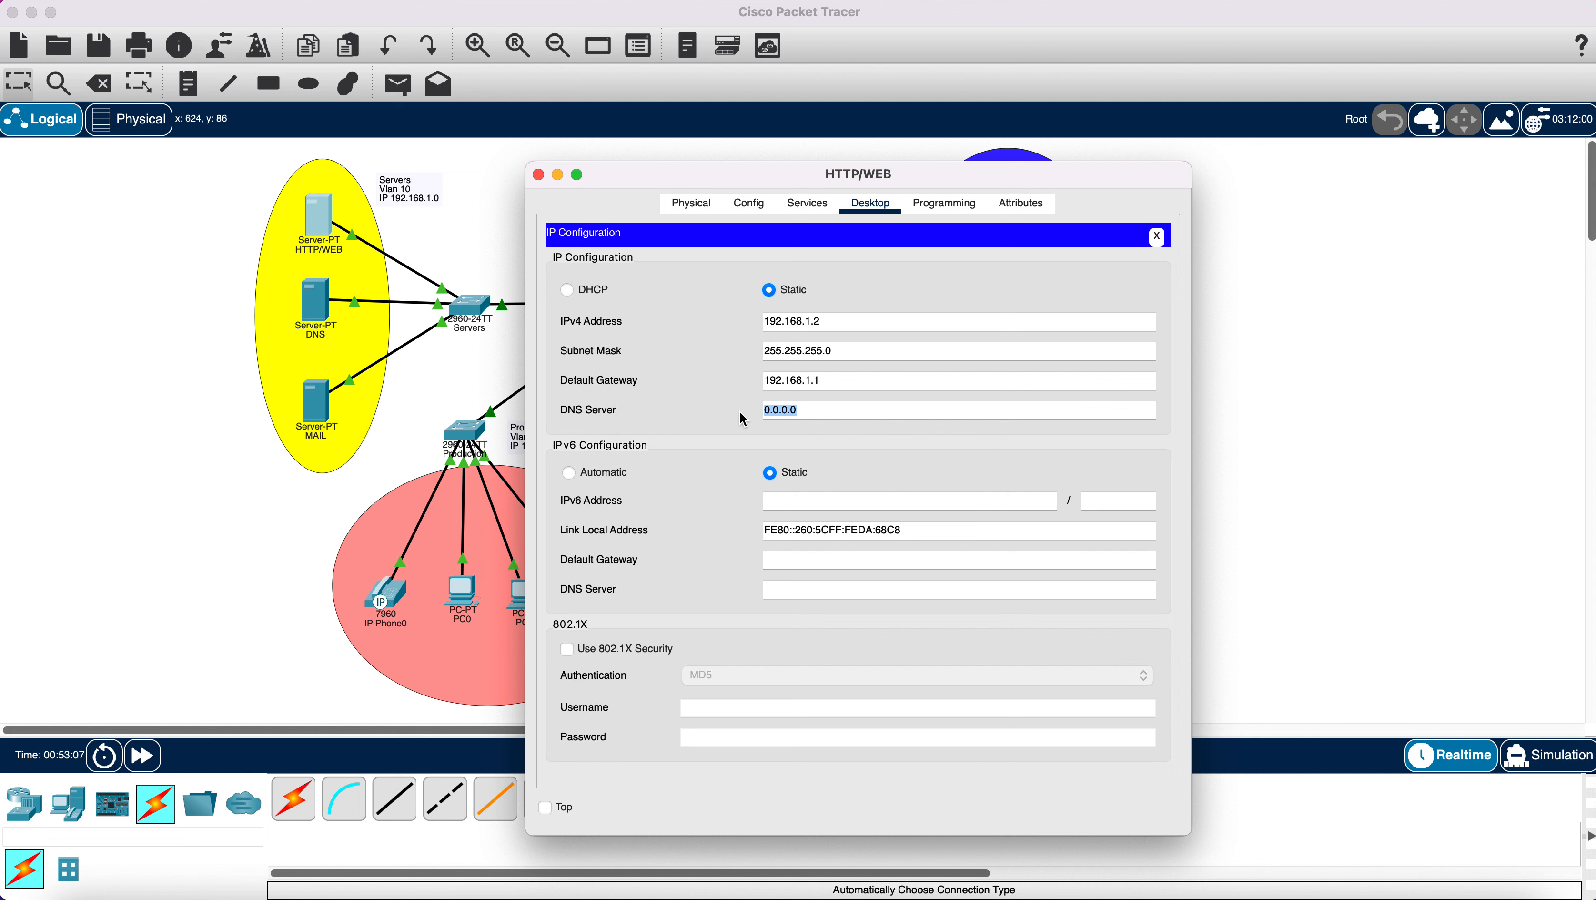
key(BackSpace)
right_click(805, 414)
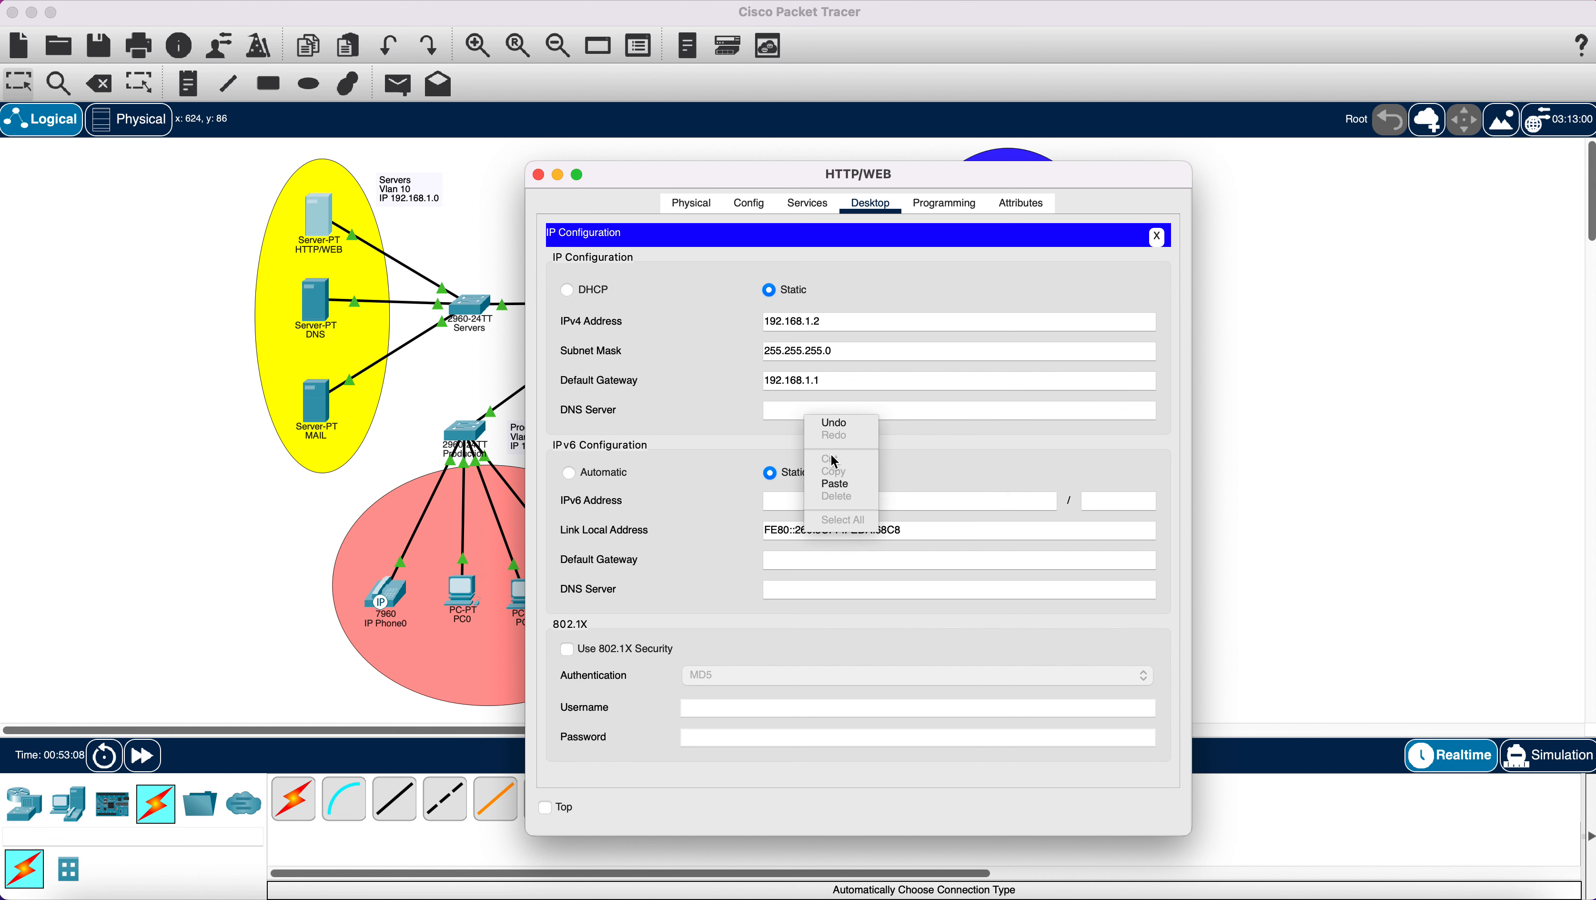
click(838, 489)
key(BackSpace)
text(3)
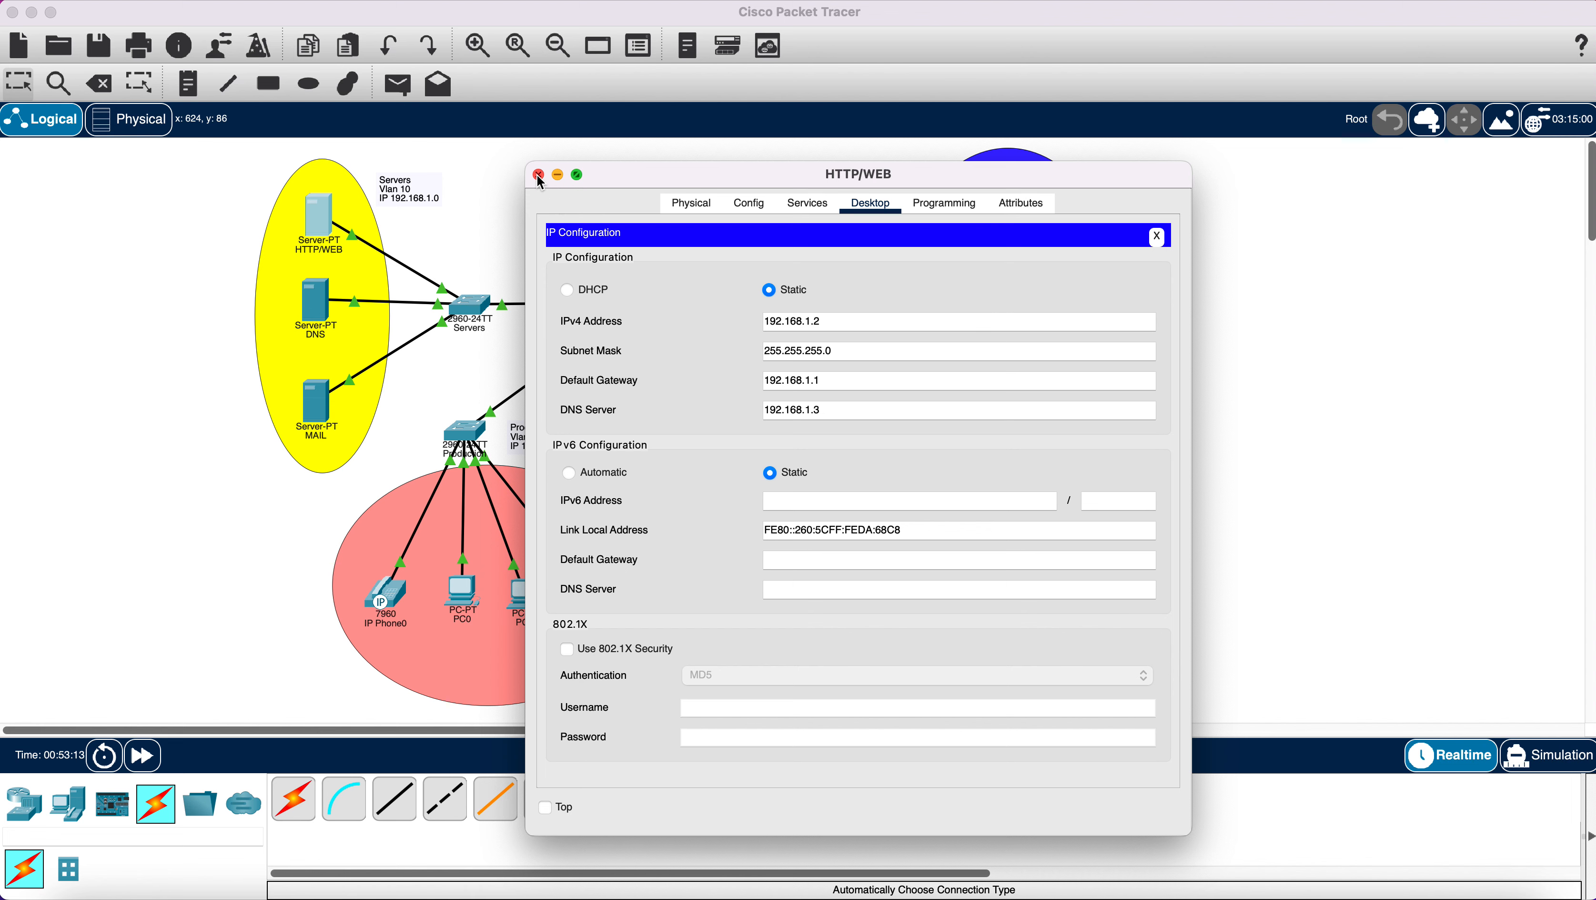
click(759, 211)
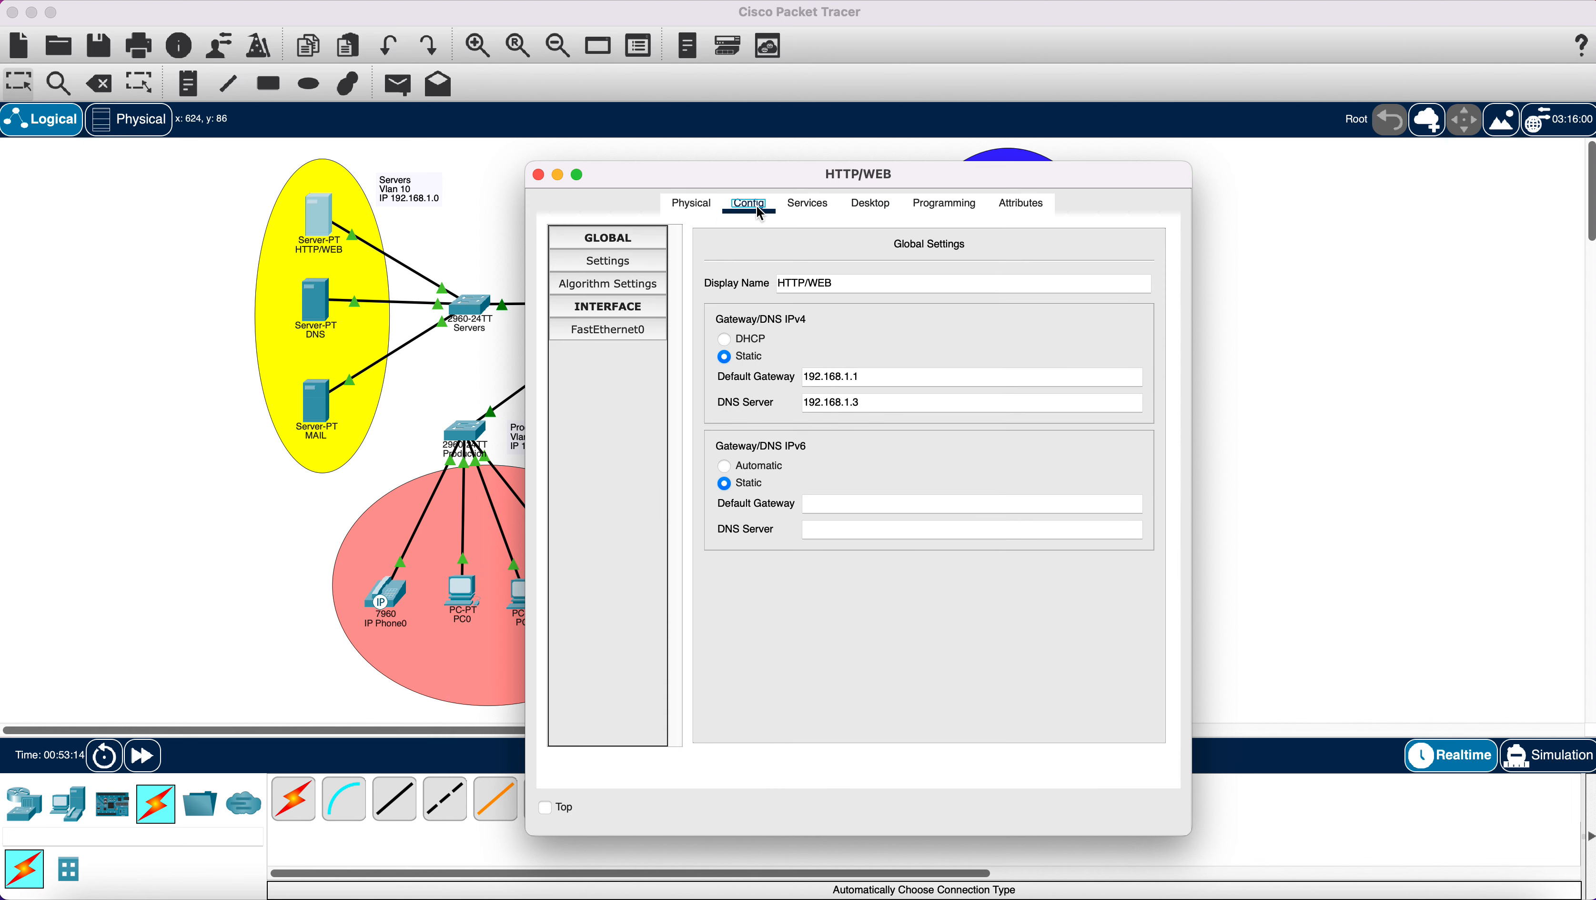
Edit the HTTP service's index.html, replacing the heading with ComputerNetworkDesign.
click(808, 204)
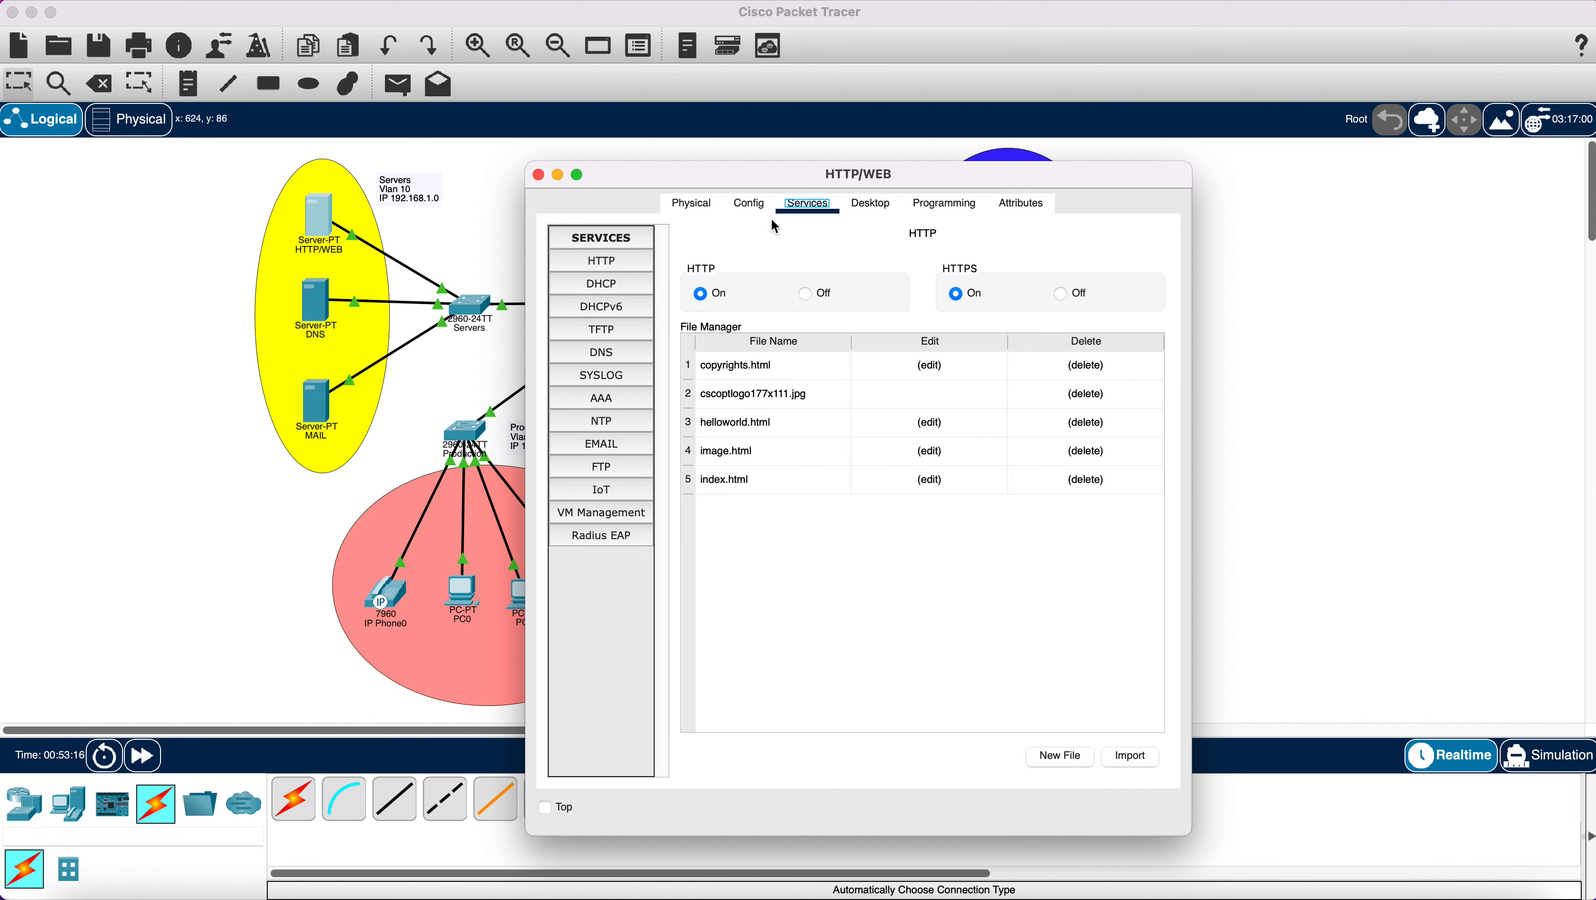
click(606, 262)
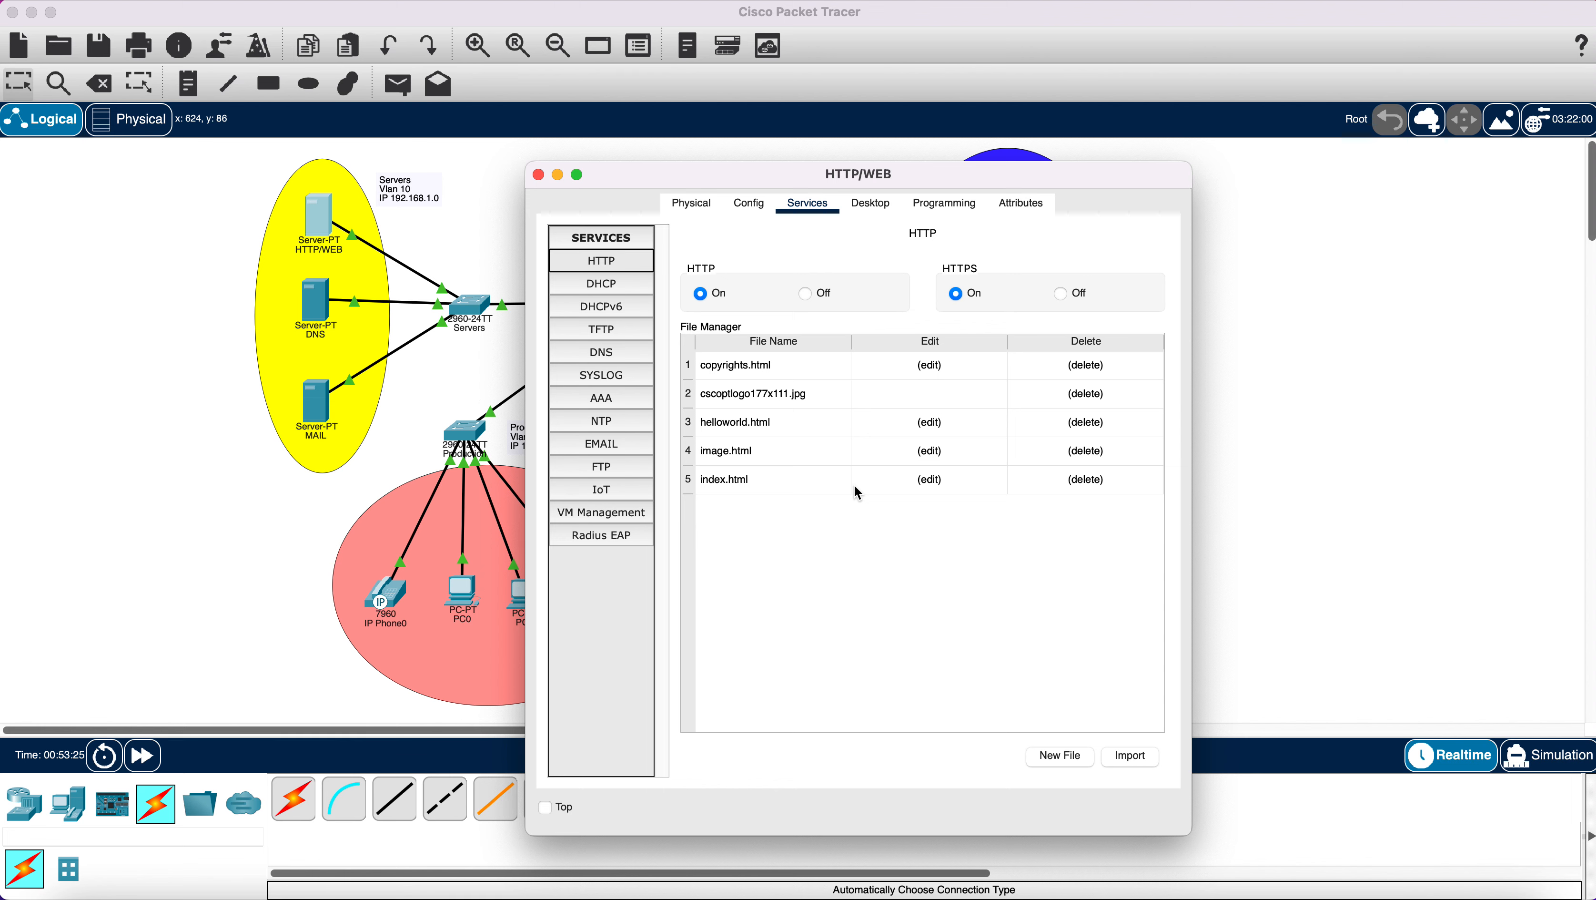
click(925, 487)
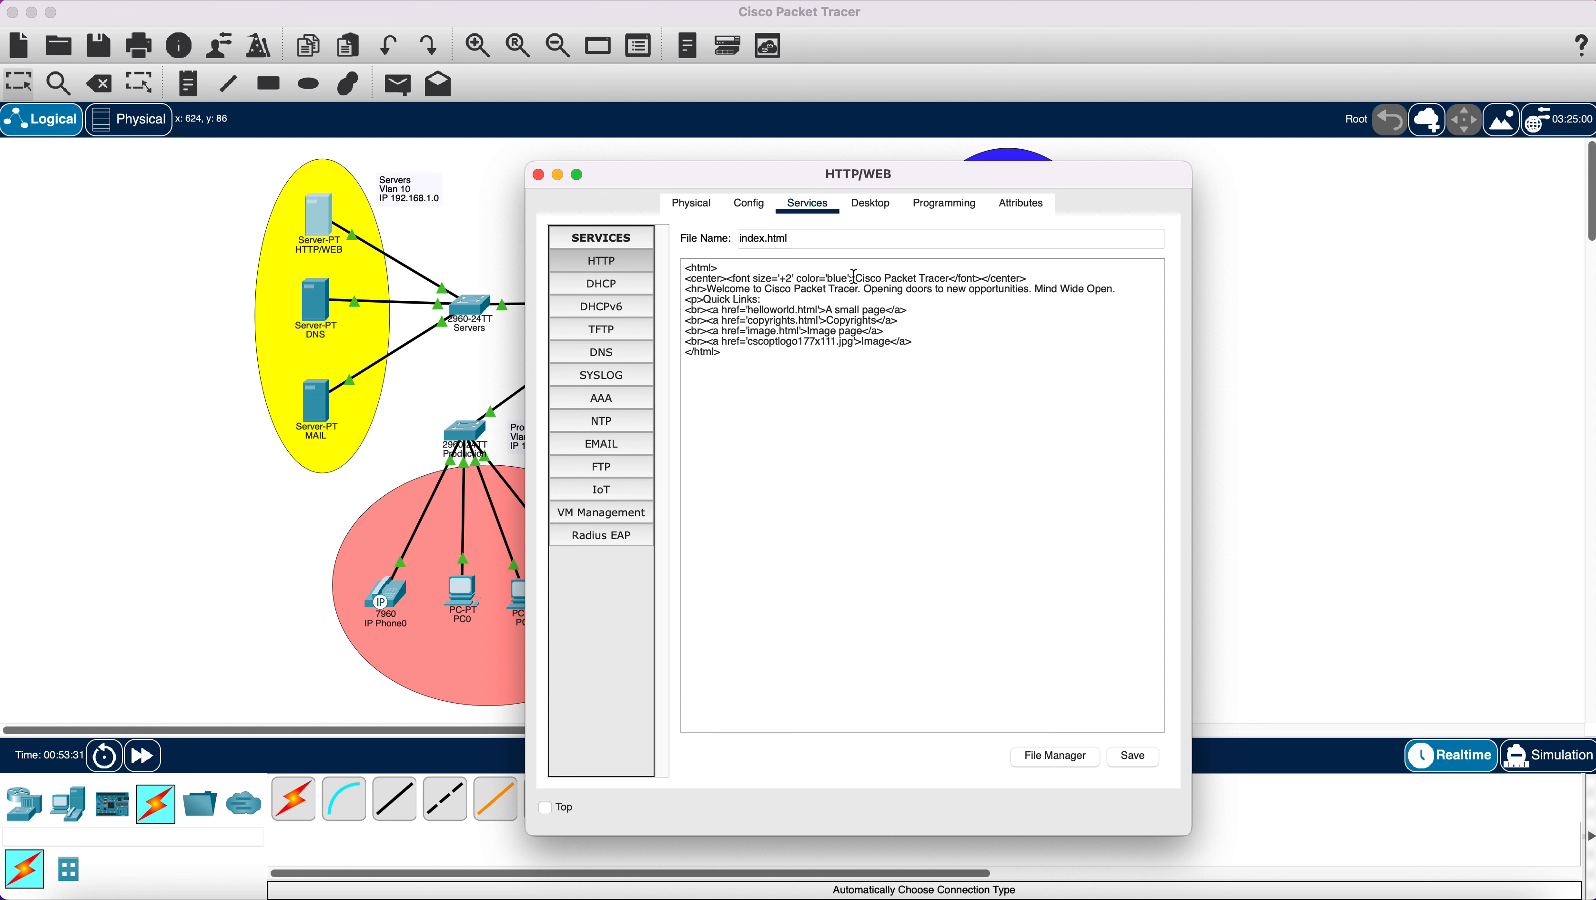
drag(855, 278, 952, 278)
text(ComputerNetworkDesig)
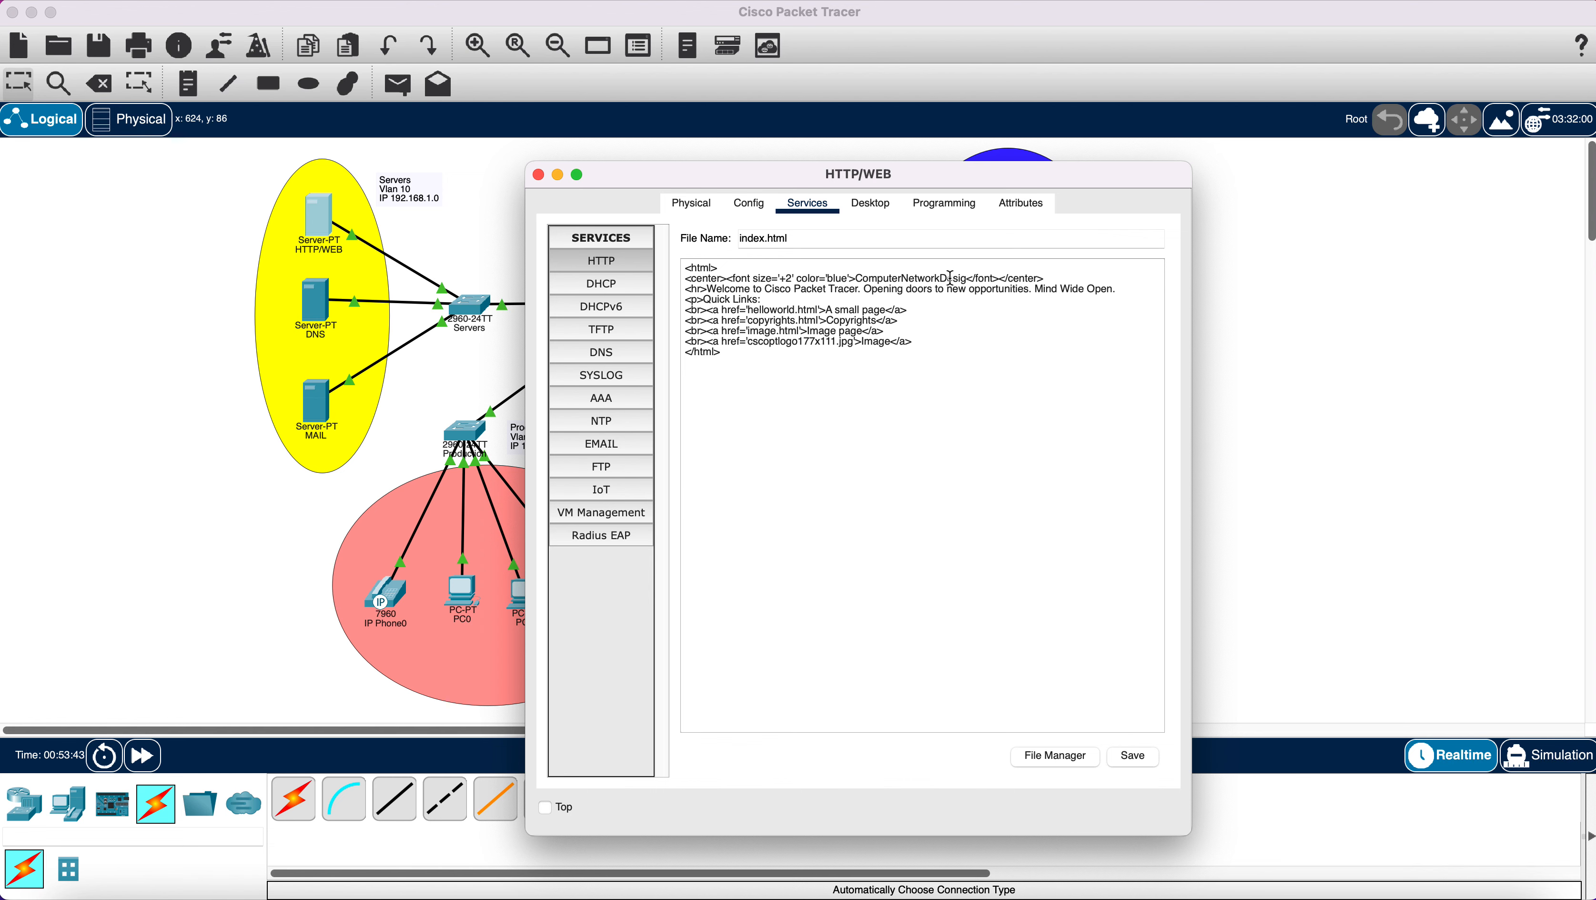
text(n)
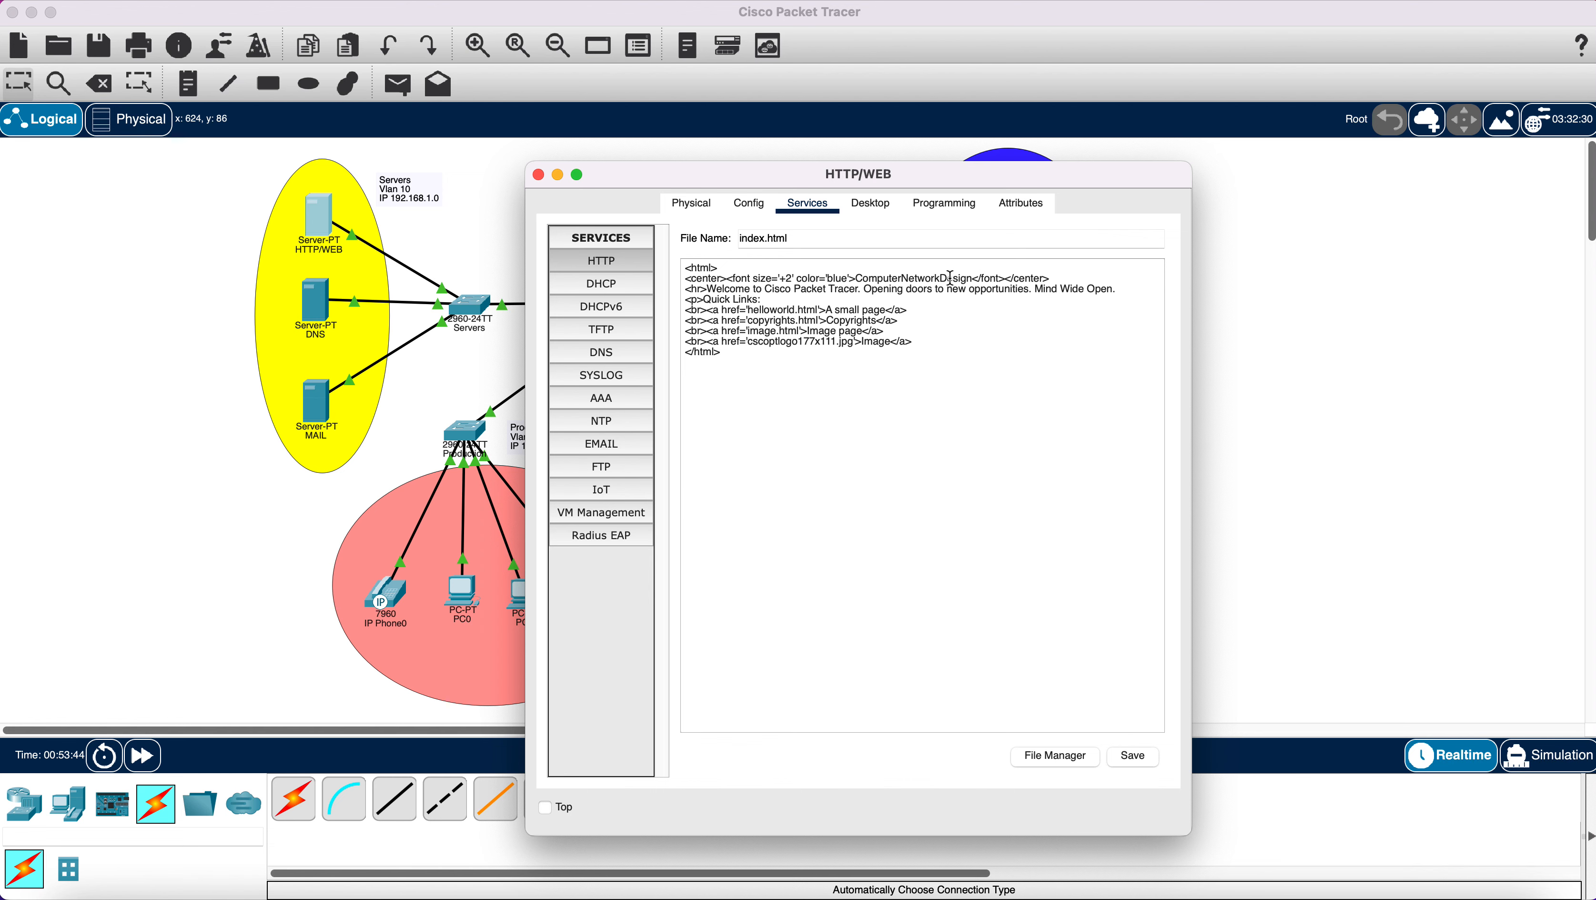
Save index.html, confirm overwriting the existing file, and close the HTTP/WEB window.
click(1134, 757)
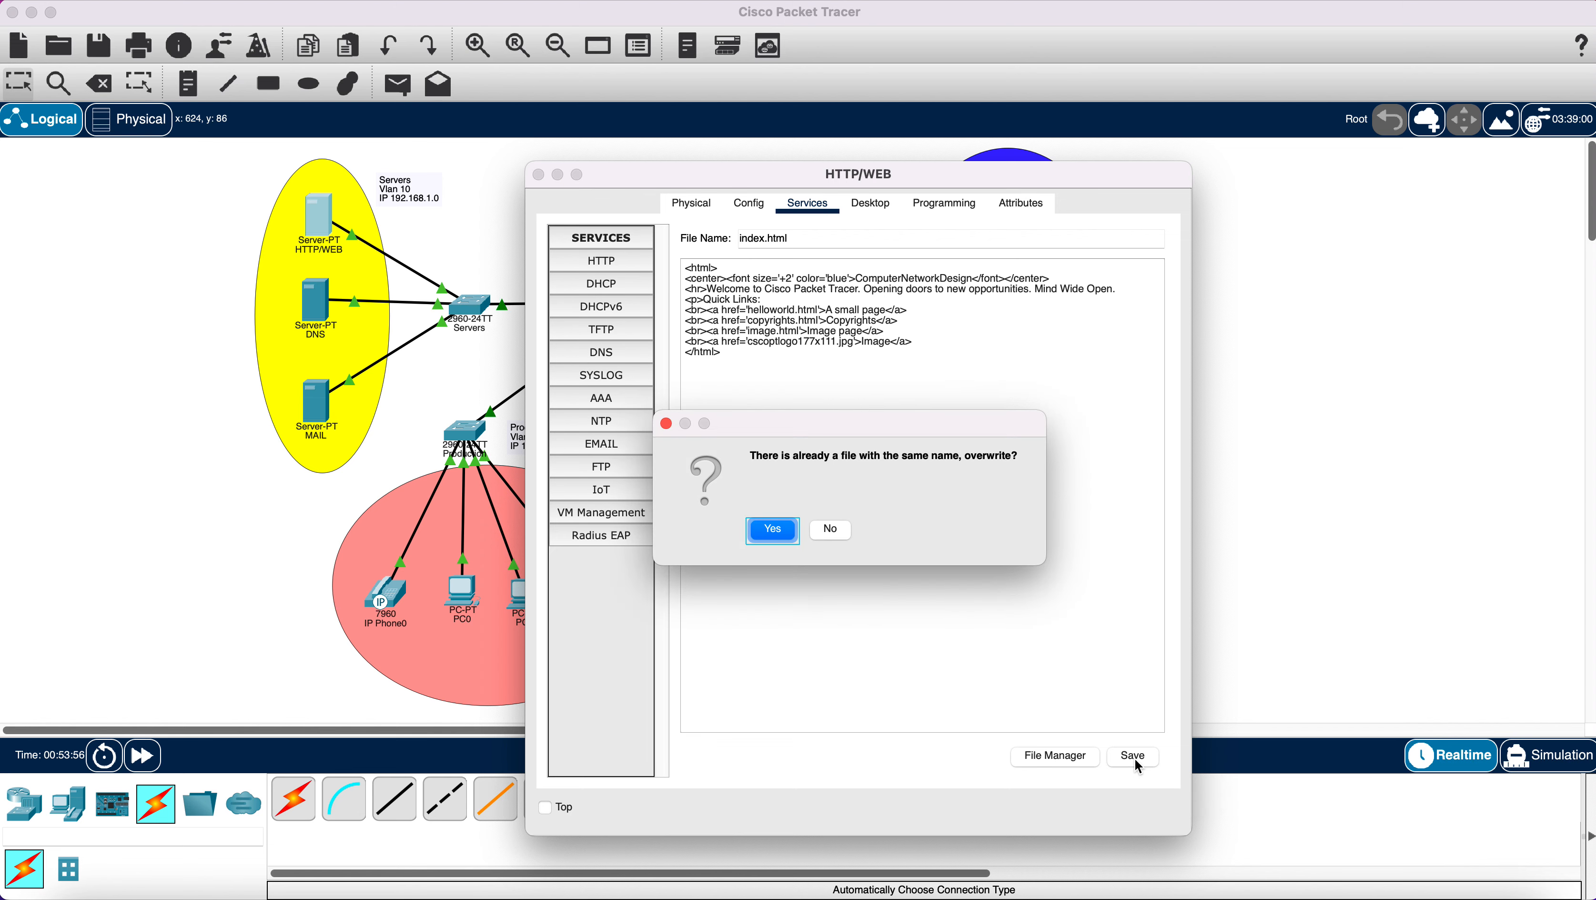
click(773, 533)
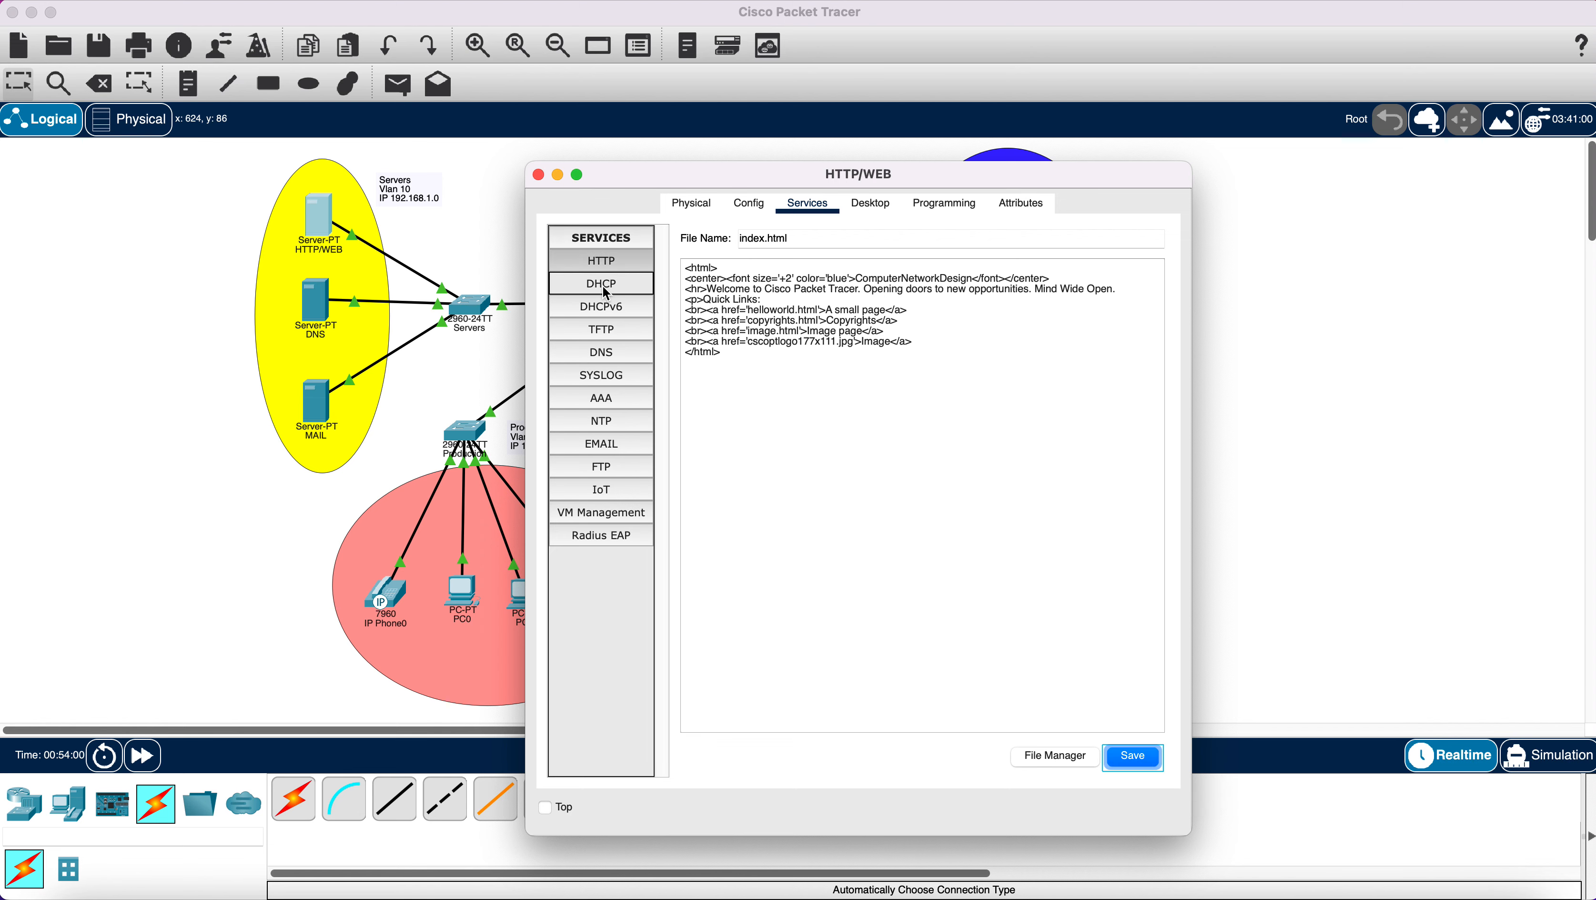
click(602, 262)
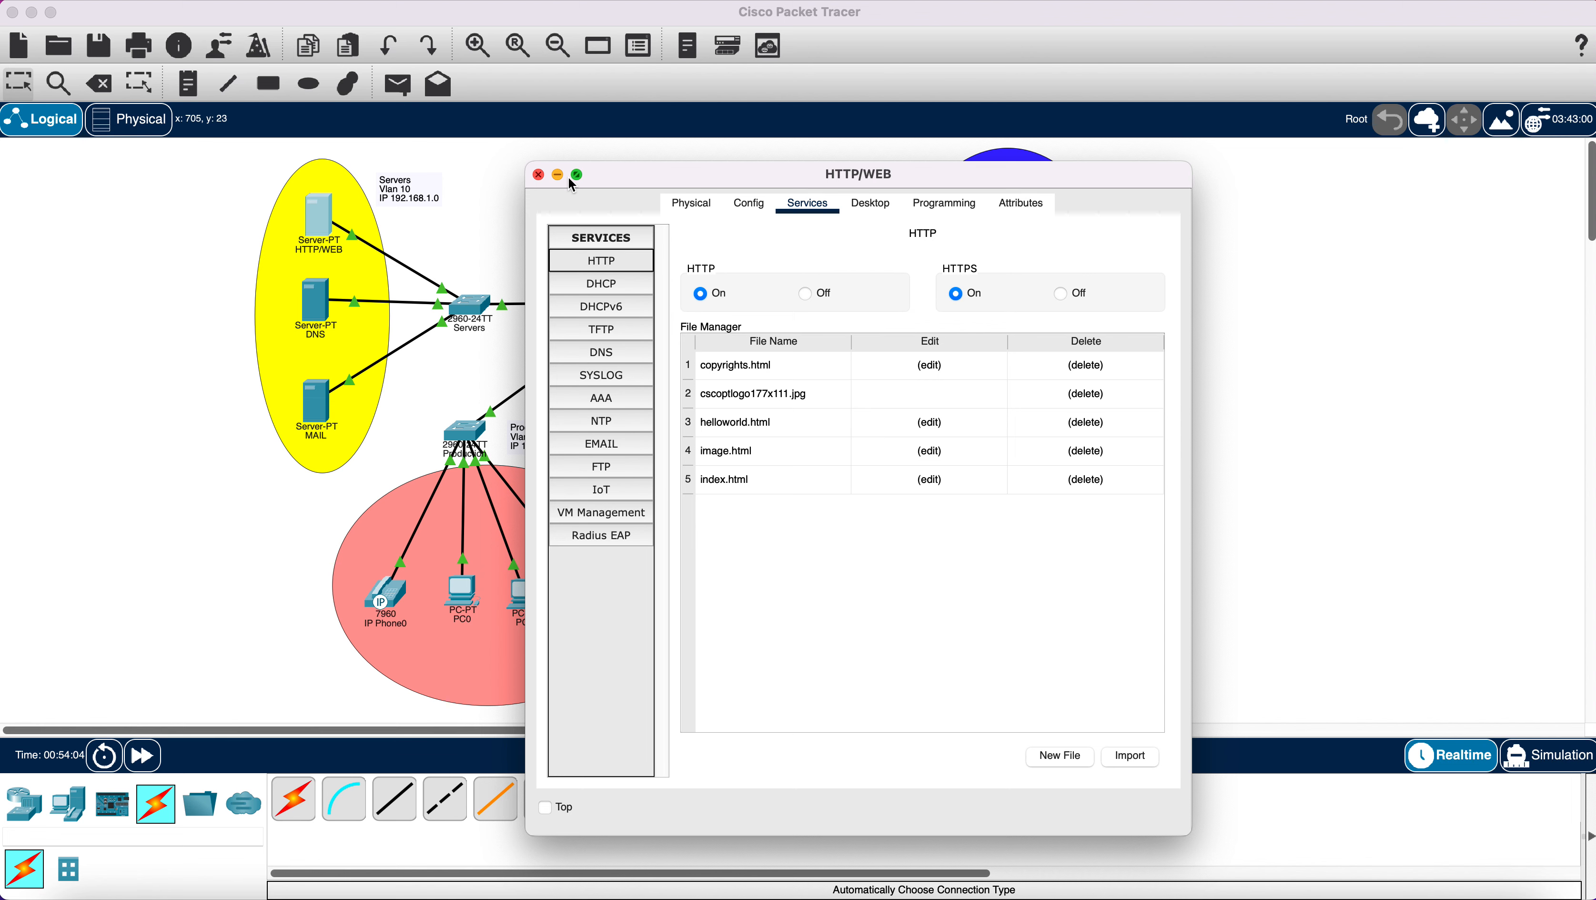
click(539, 176)
Give the DNS server IPv4 address 192.168.1.3 with the default mask 255.255.255.0.
click(314, 309)
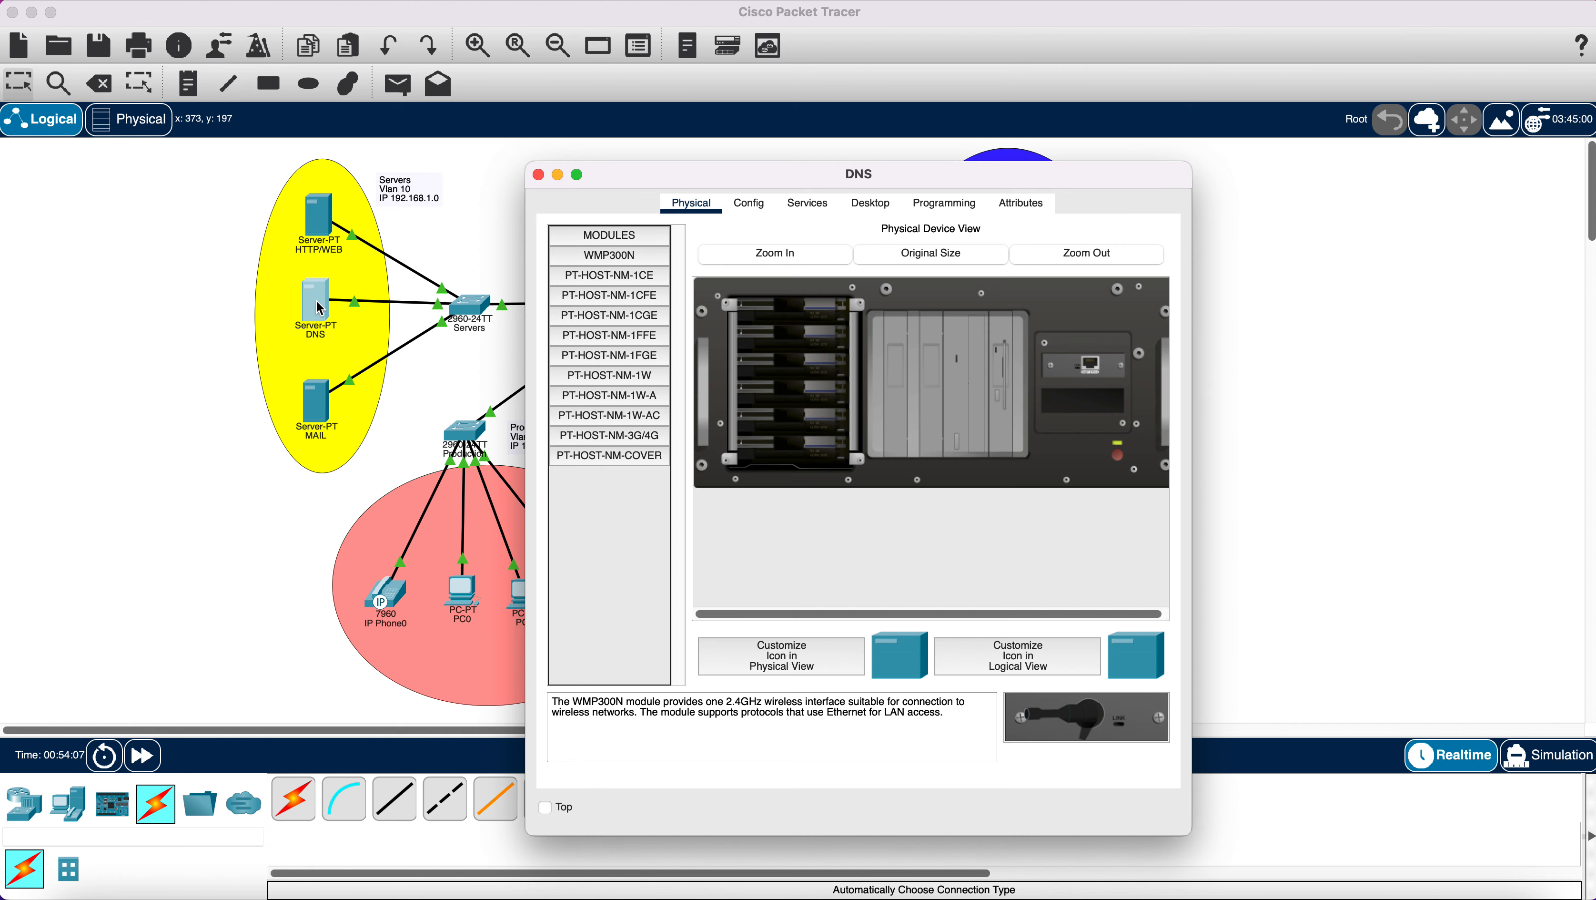
click(869, 206)
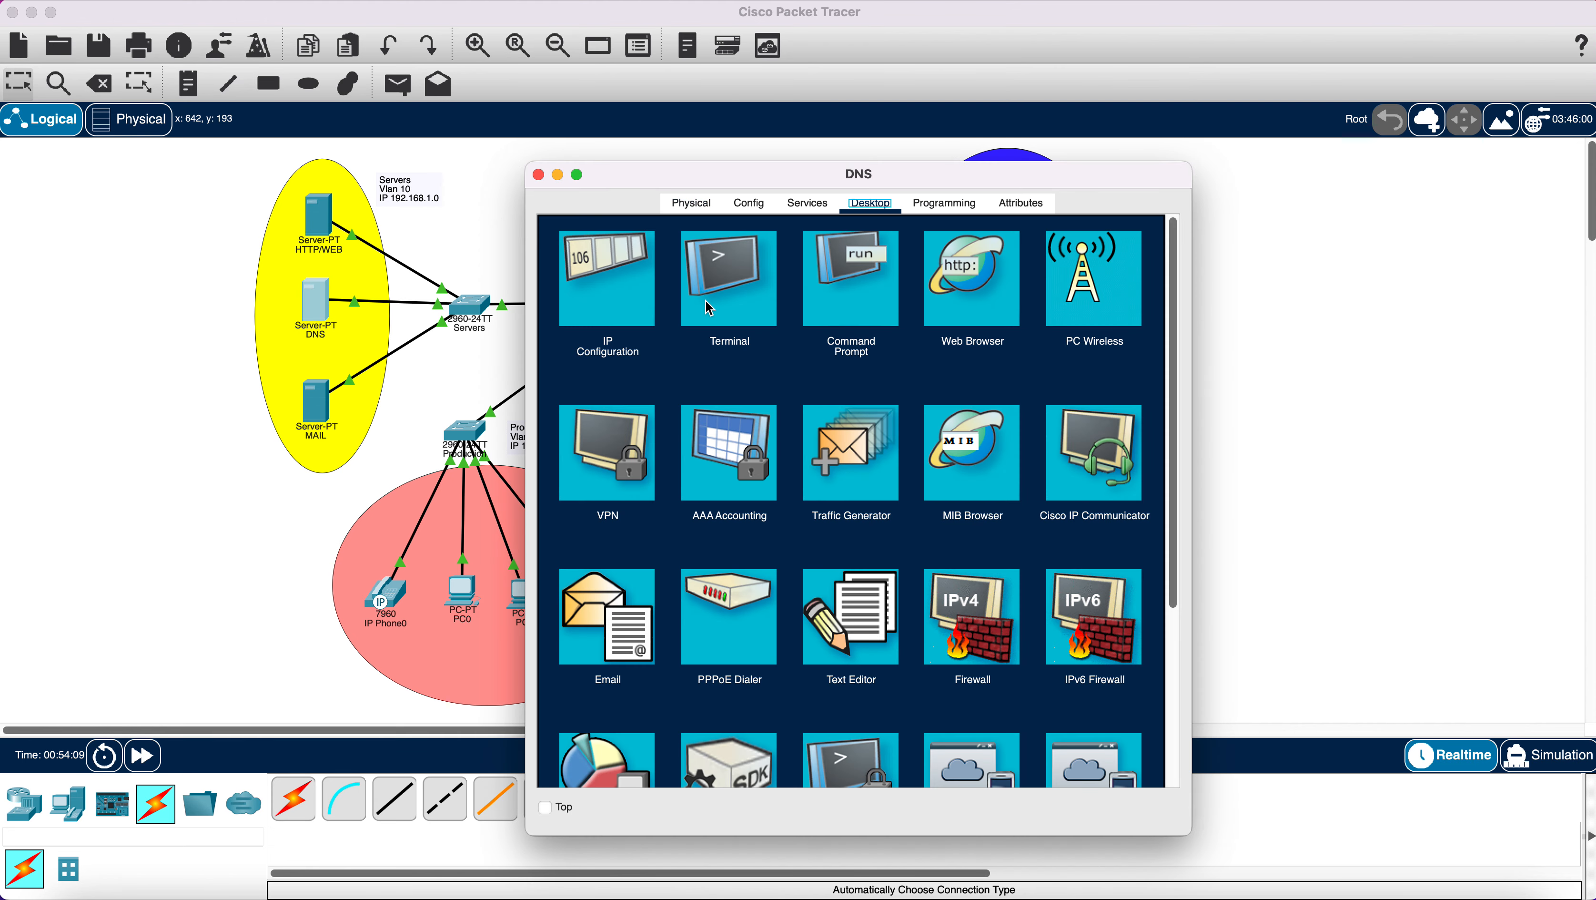
click(572, 301)
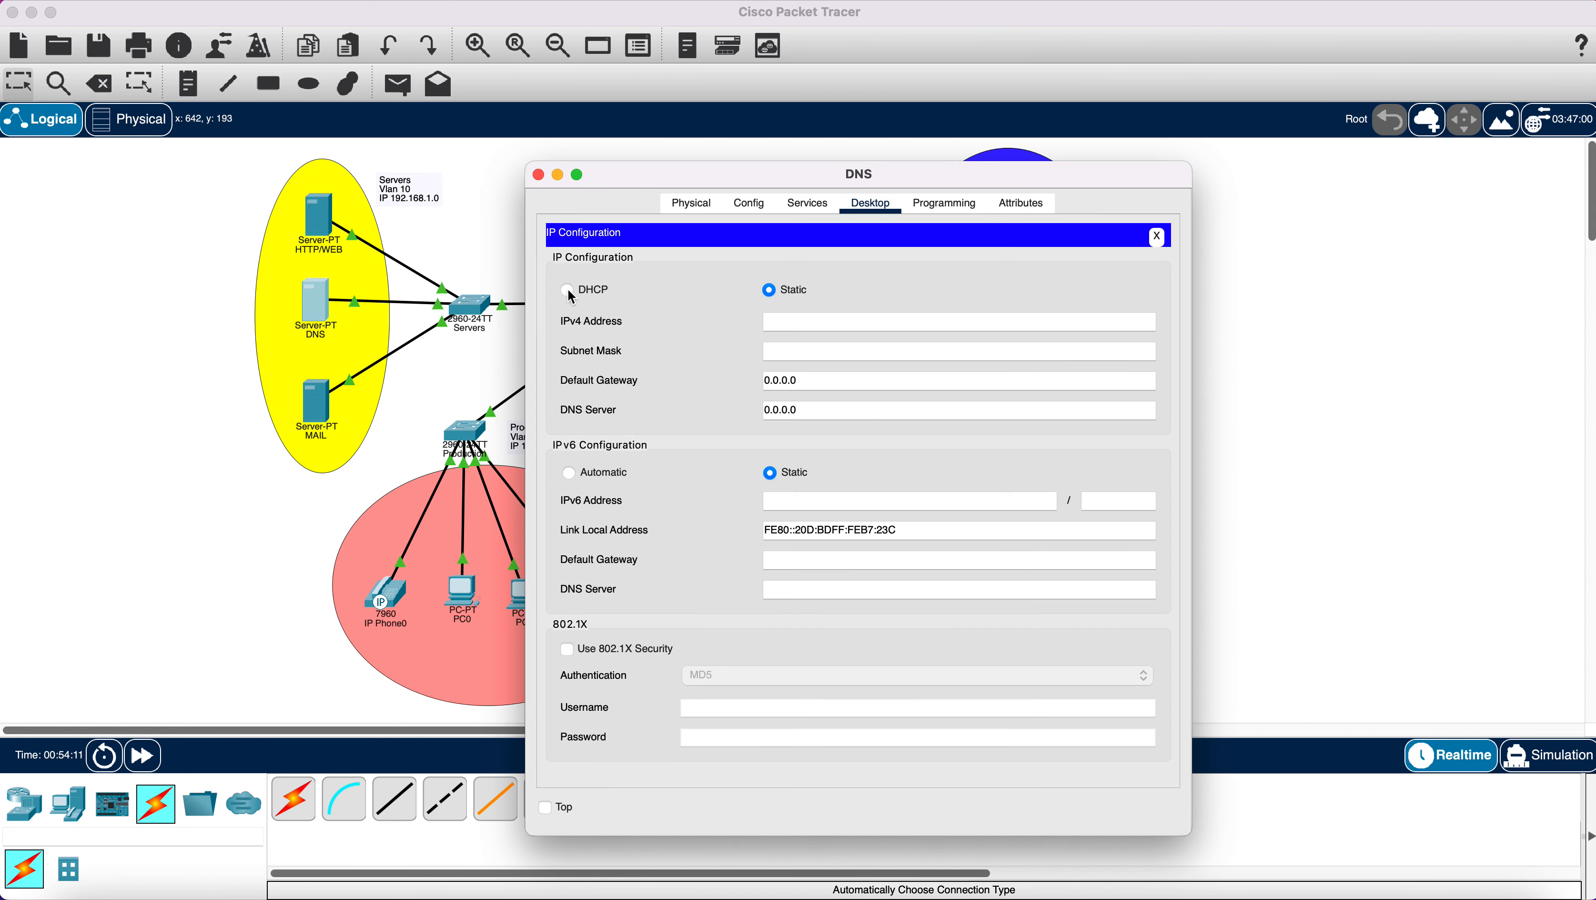
right_click(796, 322)
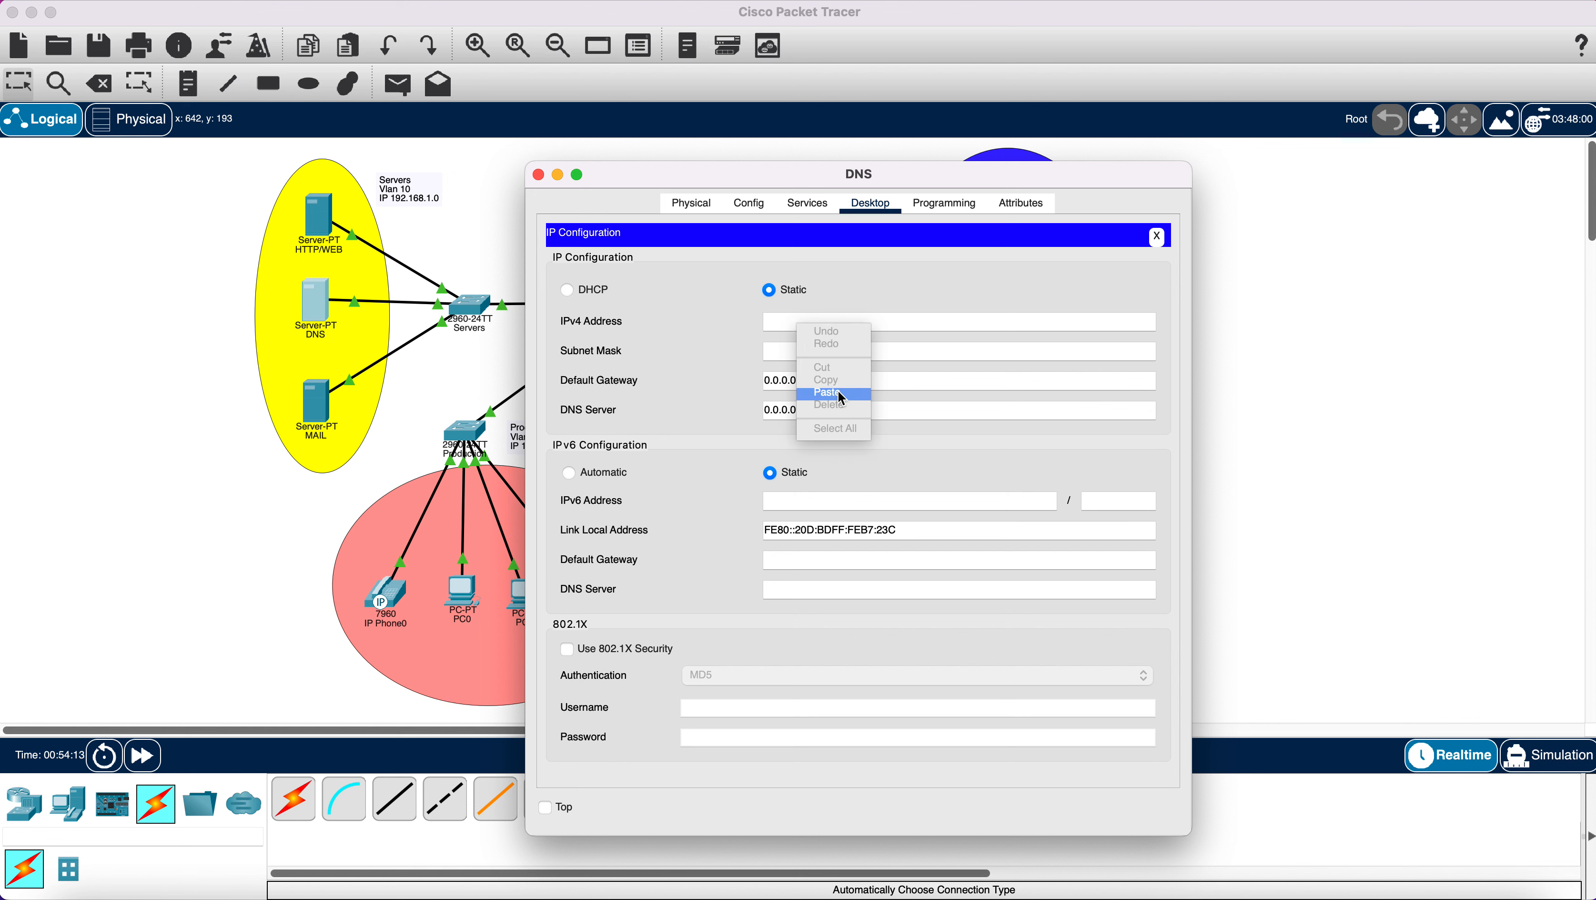
click(852, 393)
key(BackSpace)
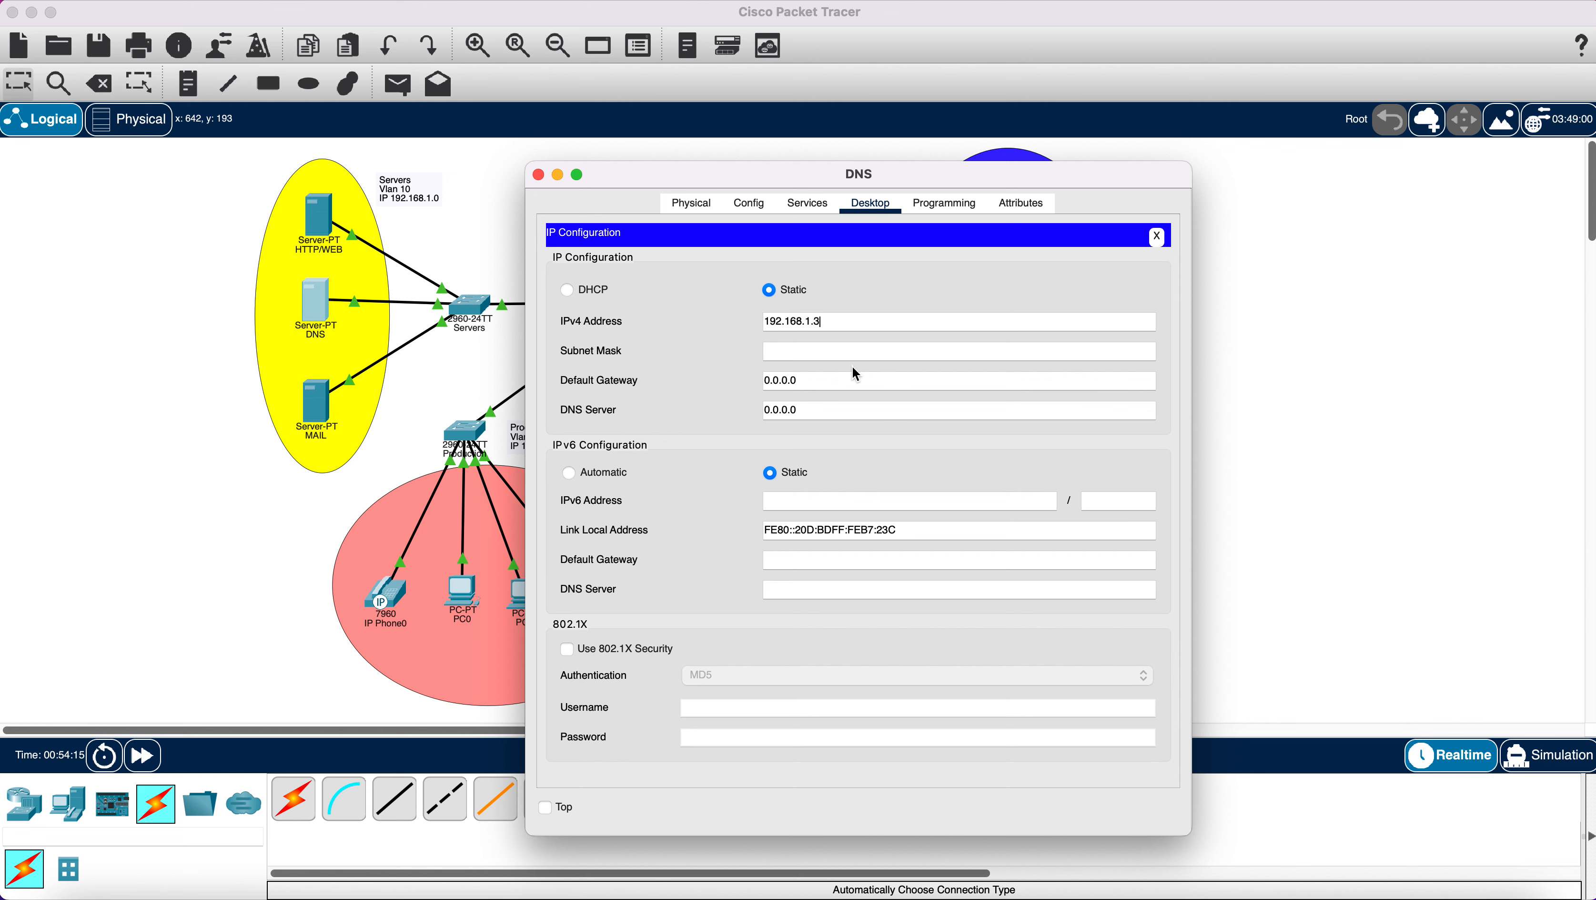
click(828, 351)
Enter default gateway 192.168.1.1 and replace the DNS server field's 0.0.0.0 value.
right_click(848, 384)
click(884, 457)
drag(827, 411, 731, 416)
key(BackSpace)
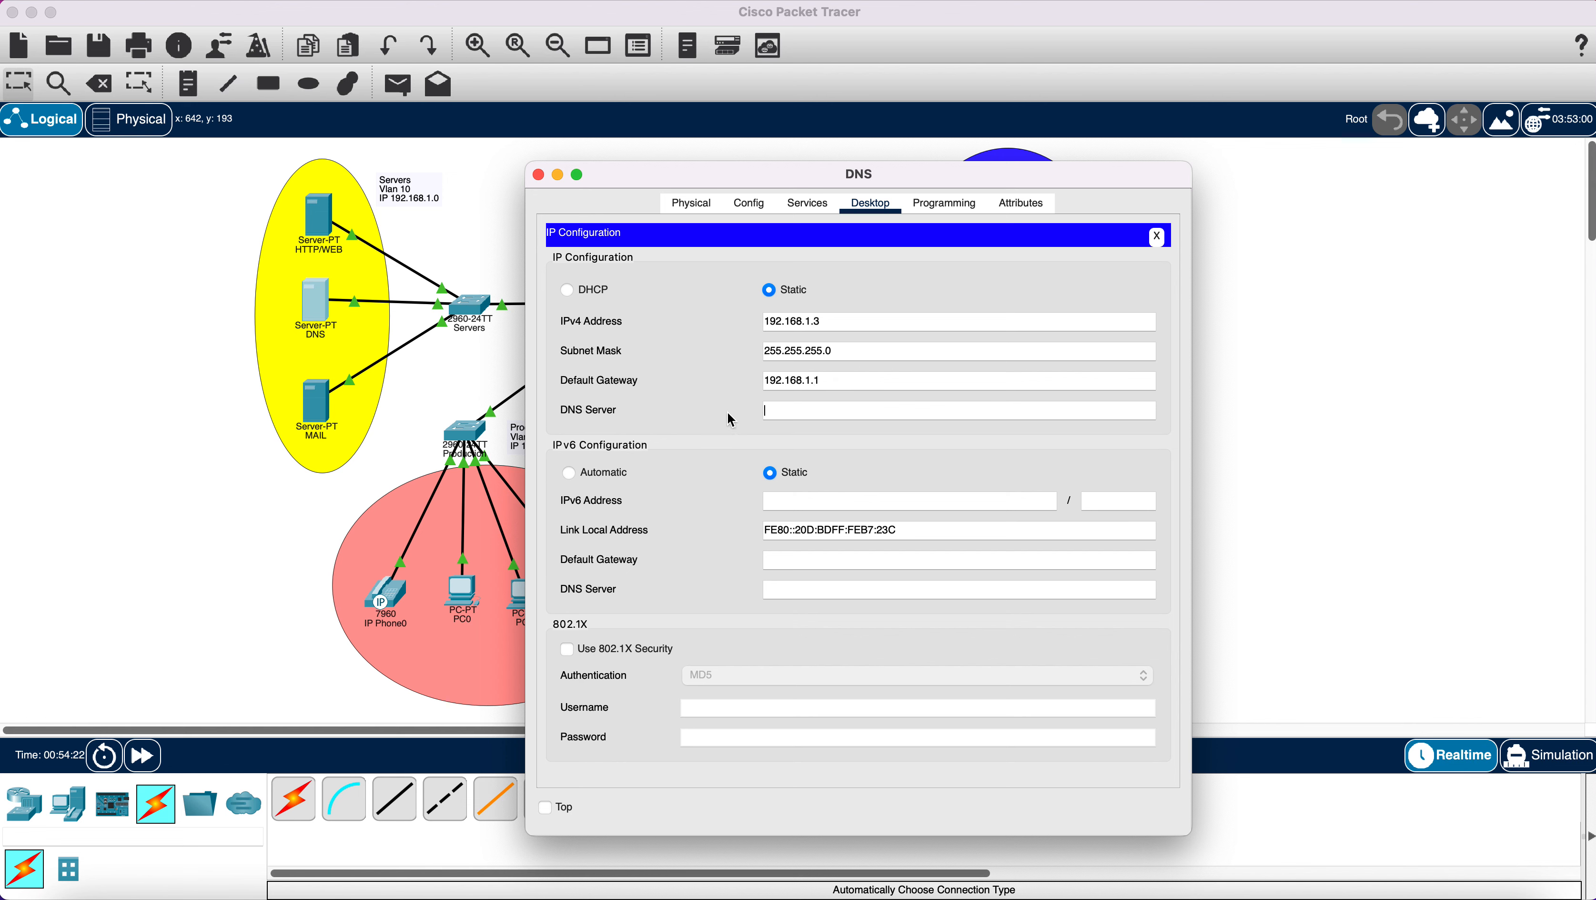
right_click(796, 419)
click(831, 482)
key(BackSpace)
Turn the DNS service on and enter a record named web with address 192.168.1.2.
click(808, 204)
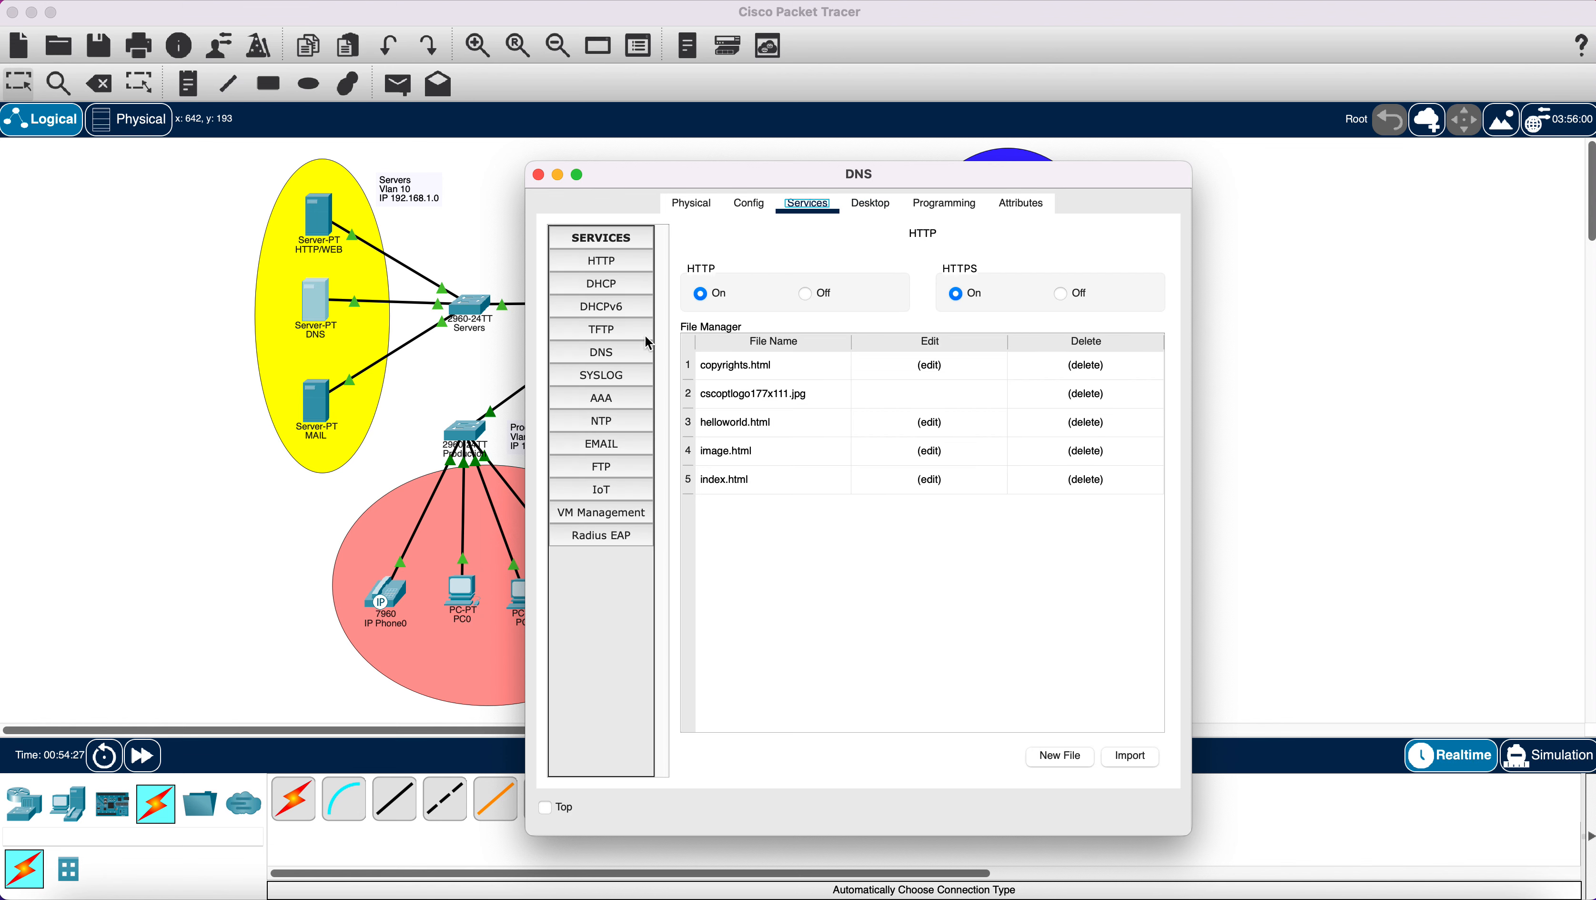
click(603, 354)
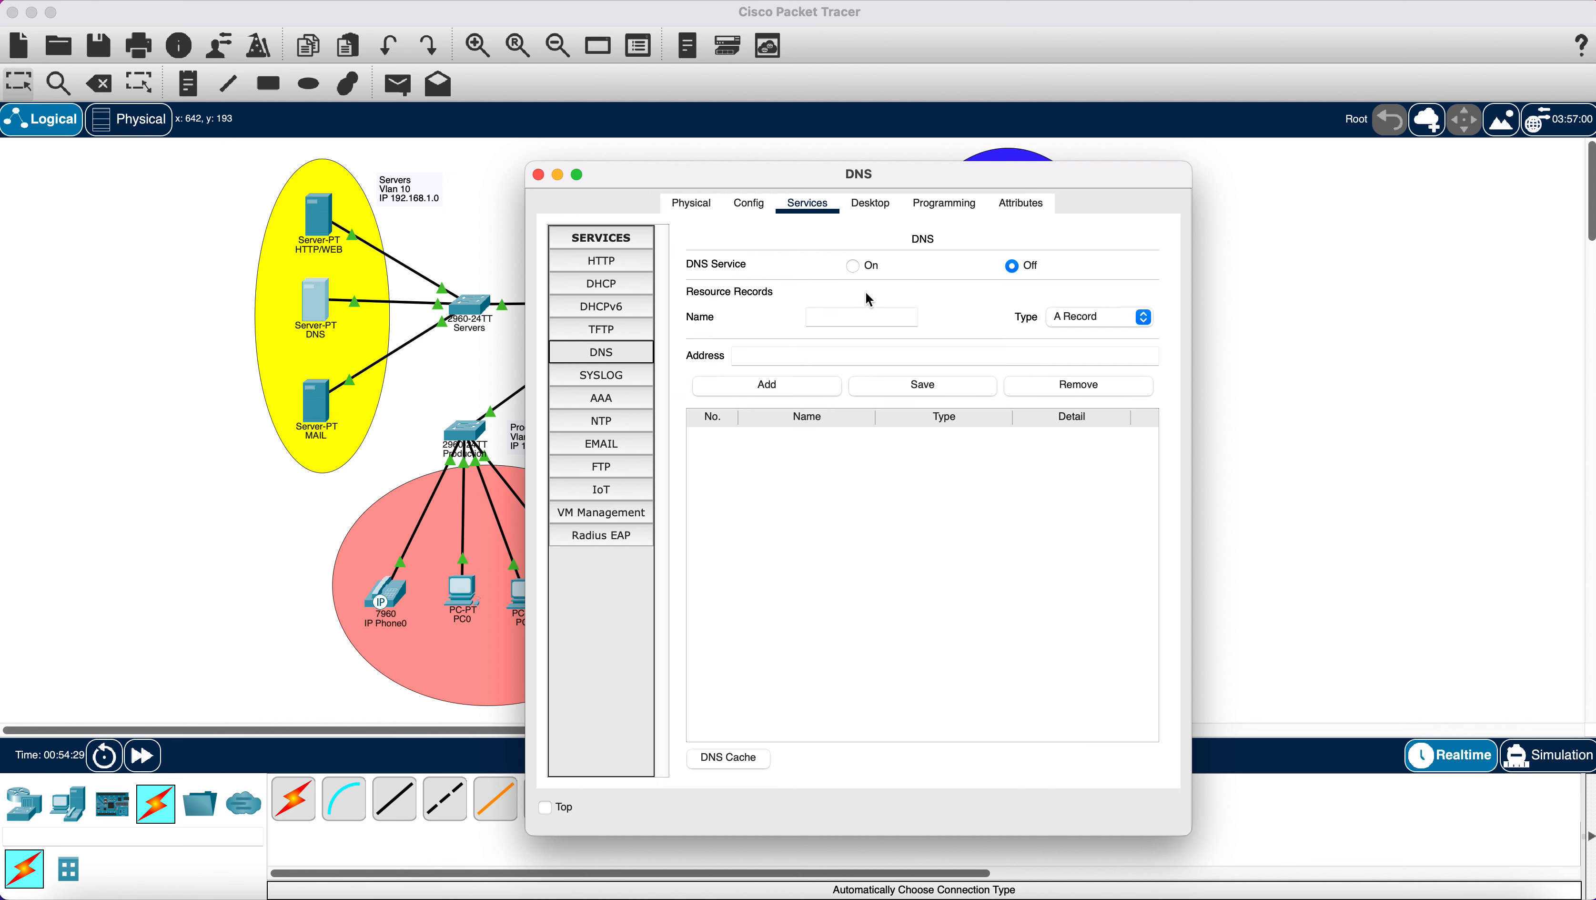
click(862, 265)
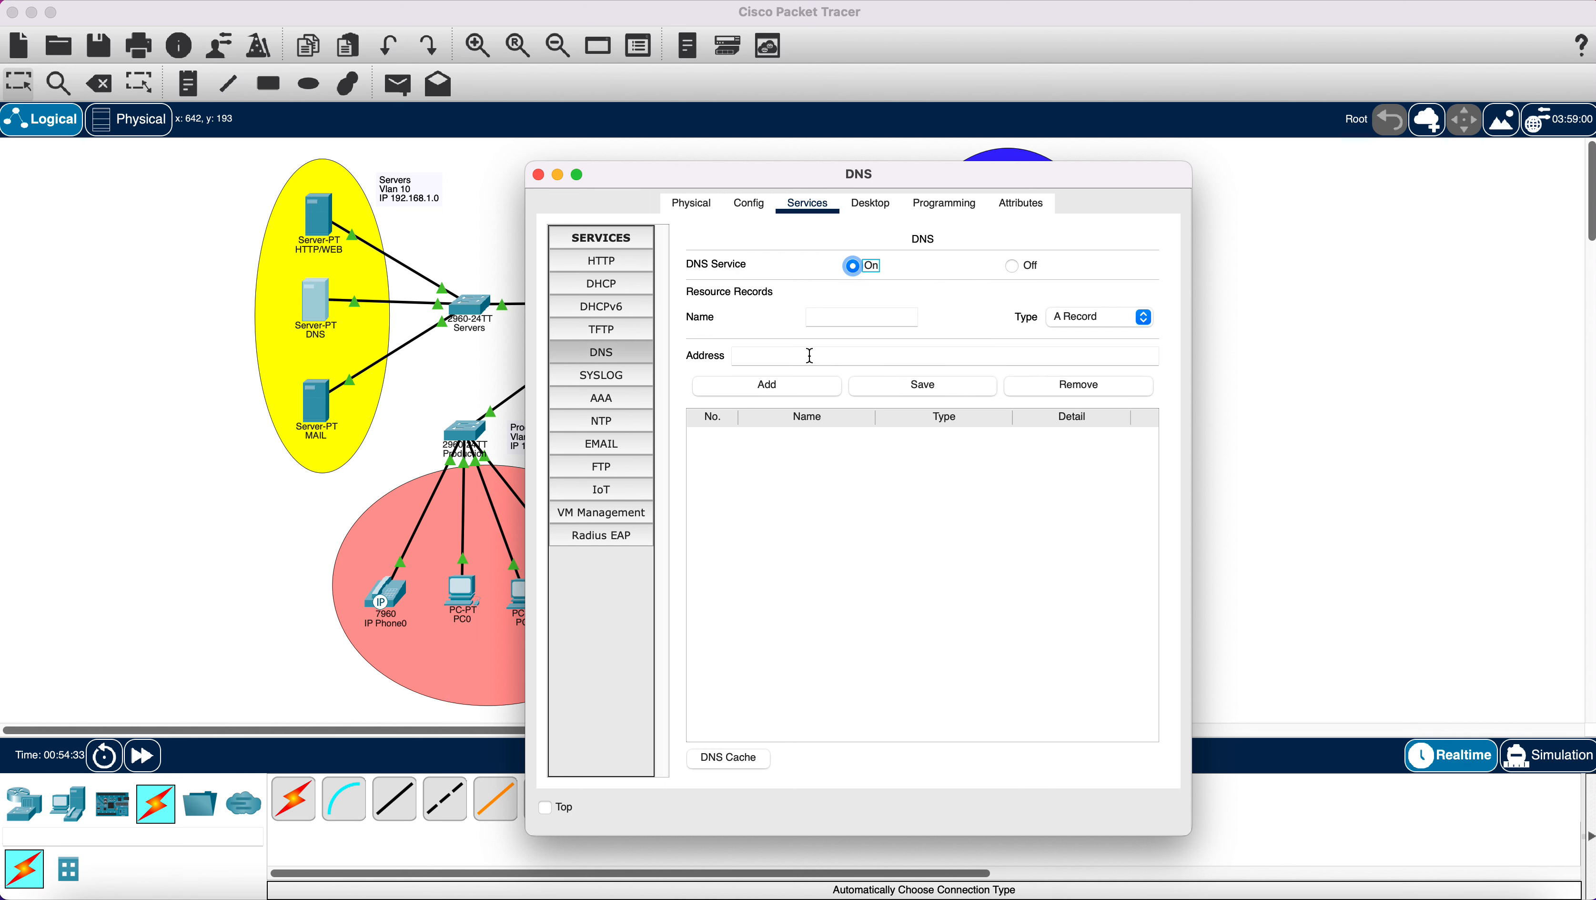
click(824, 319)
right_click(814, 354)
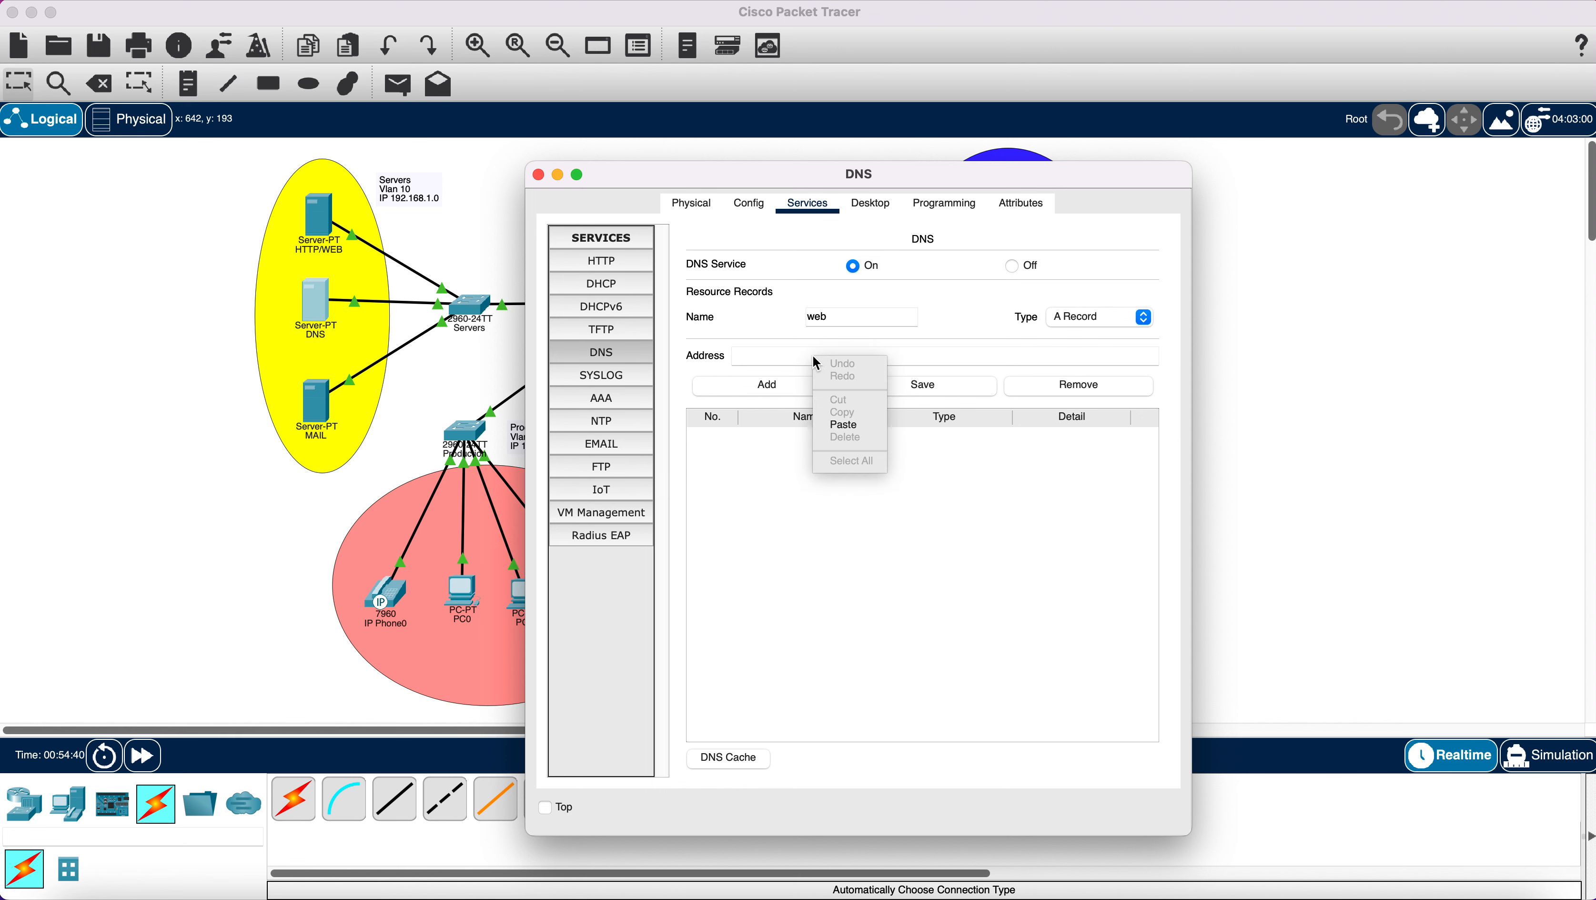
click(851, 427)
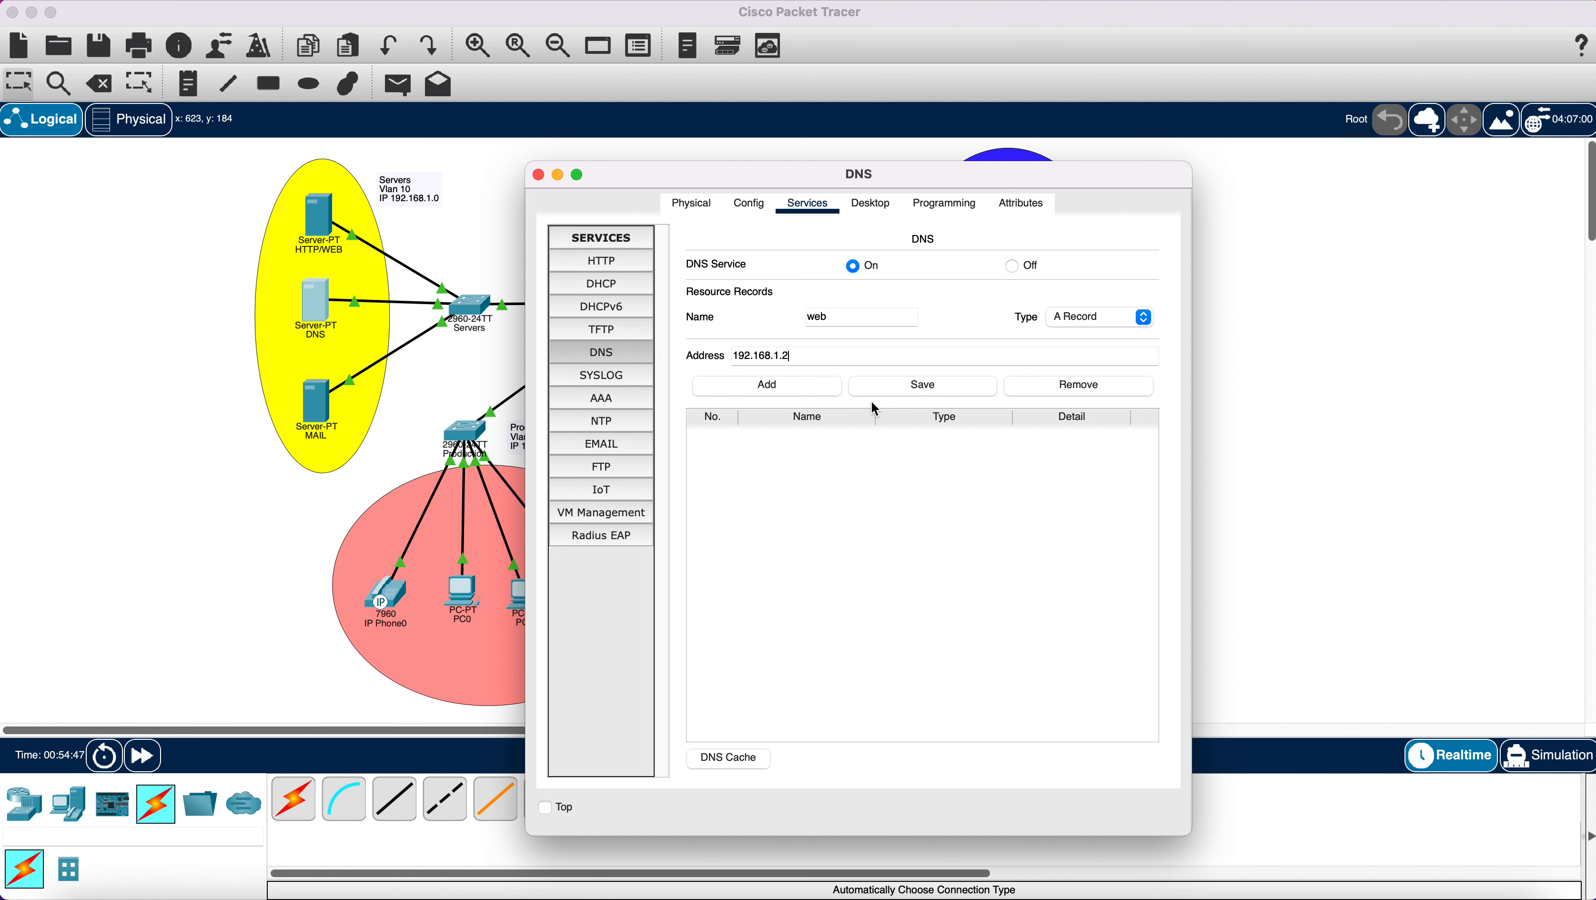
Add and save the web A record, then close the DNS server window.
click(797, 387)
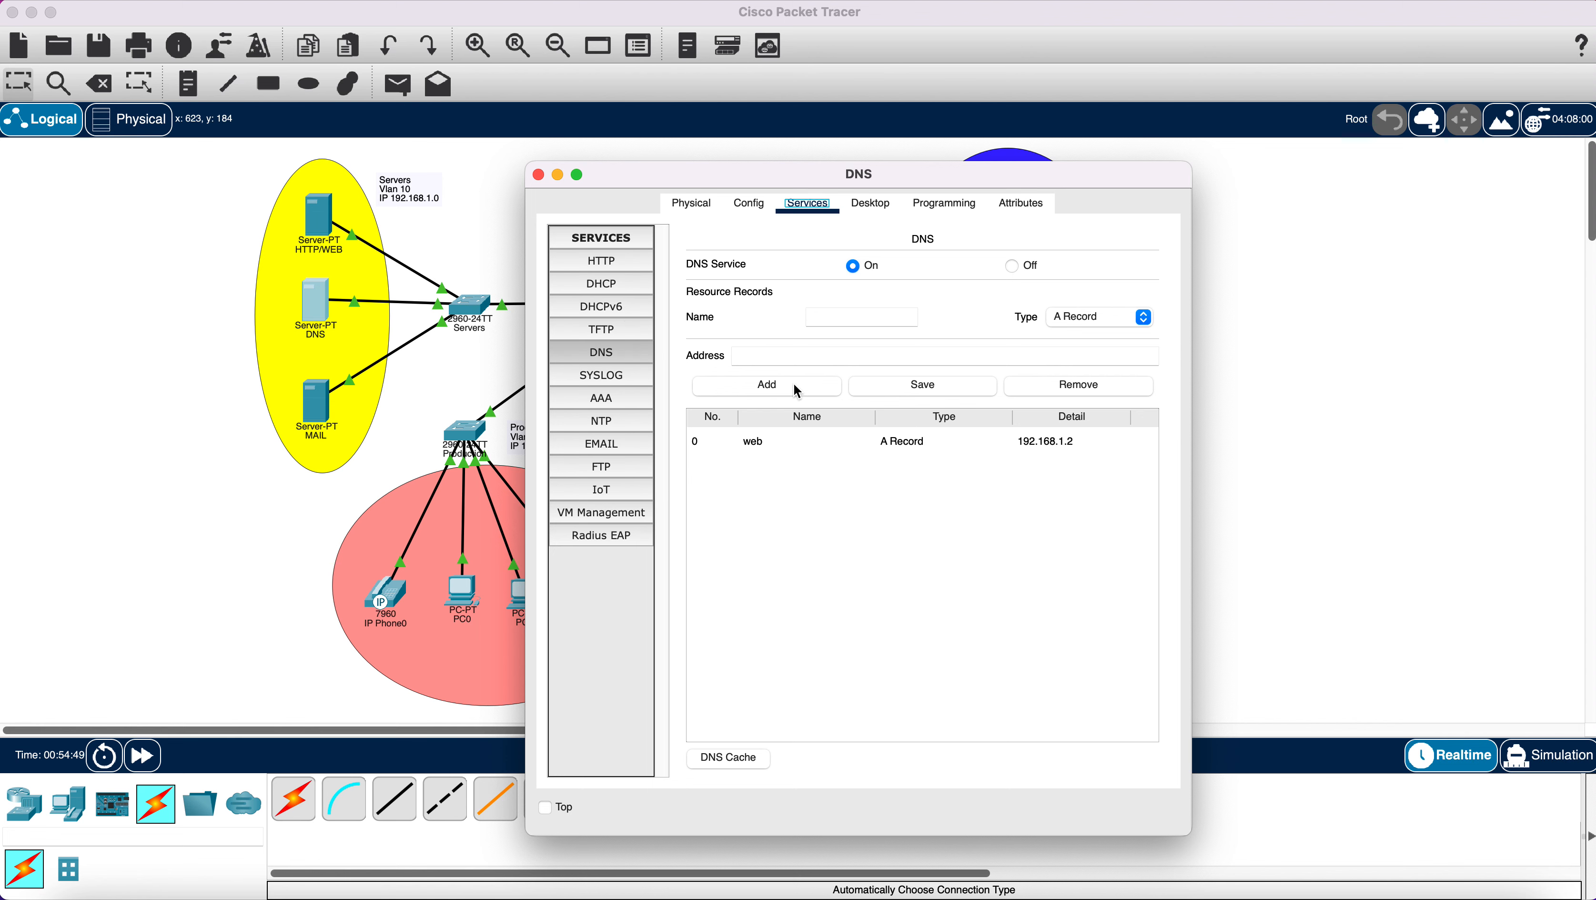
click(860, 444)
click(921, 390)
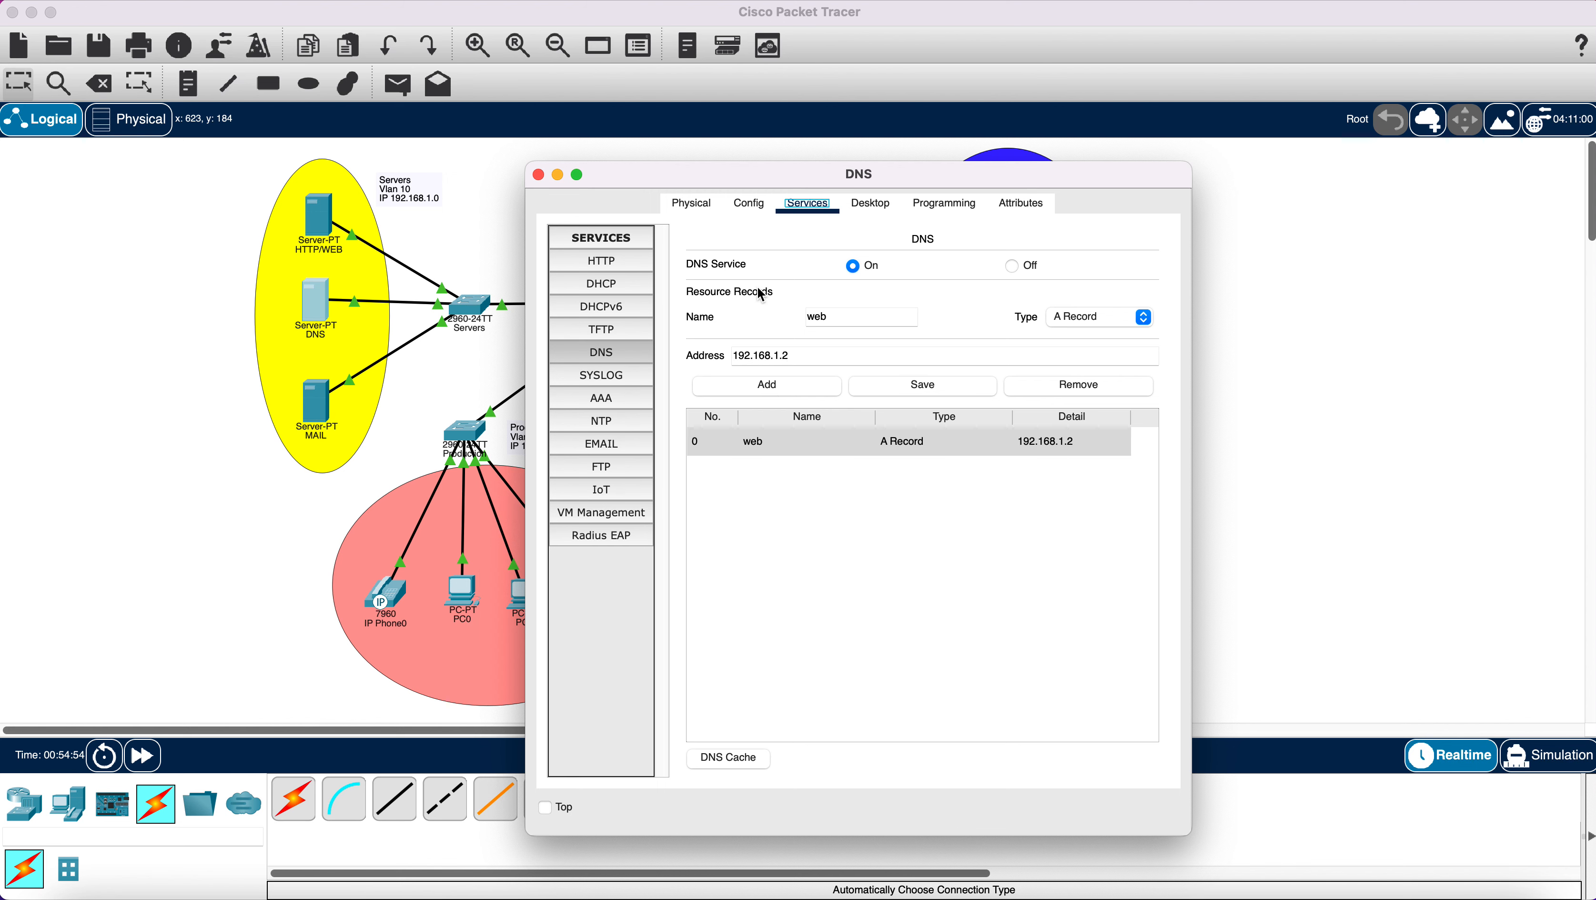
click(539, 176)
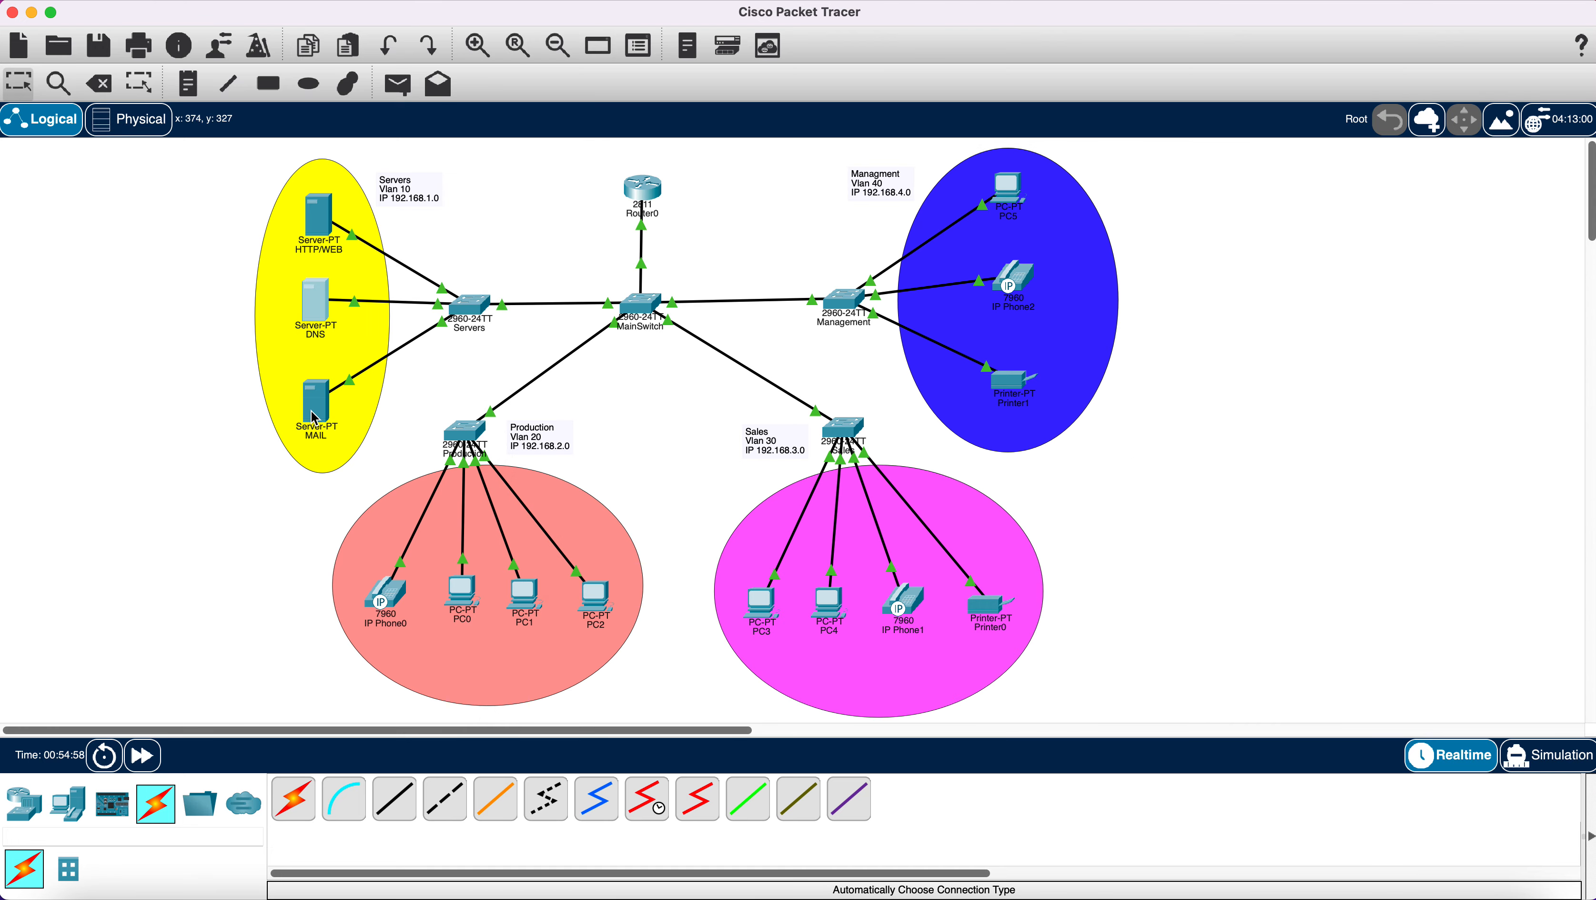
Give the MAIL server IPv4 address 192.168.1.4 with mask 255.255.255.0.
click(315, 416)
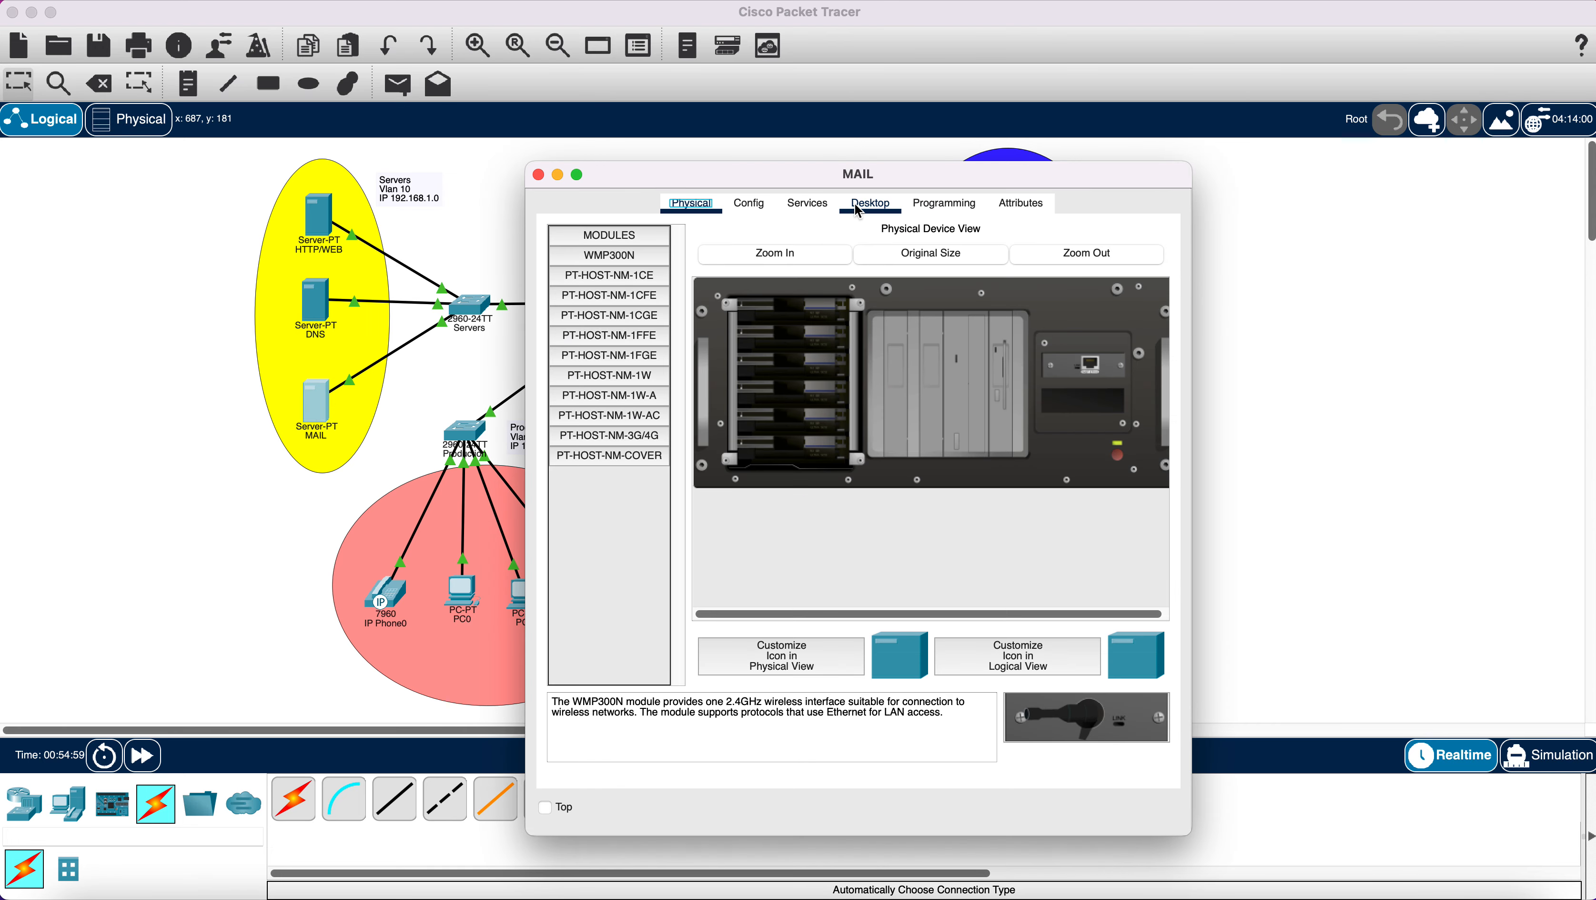
click(869, 203)
click(580, 295)
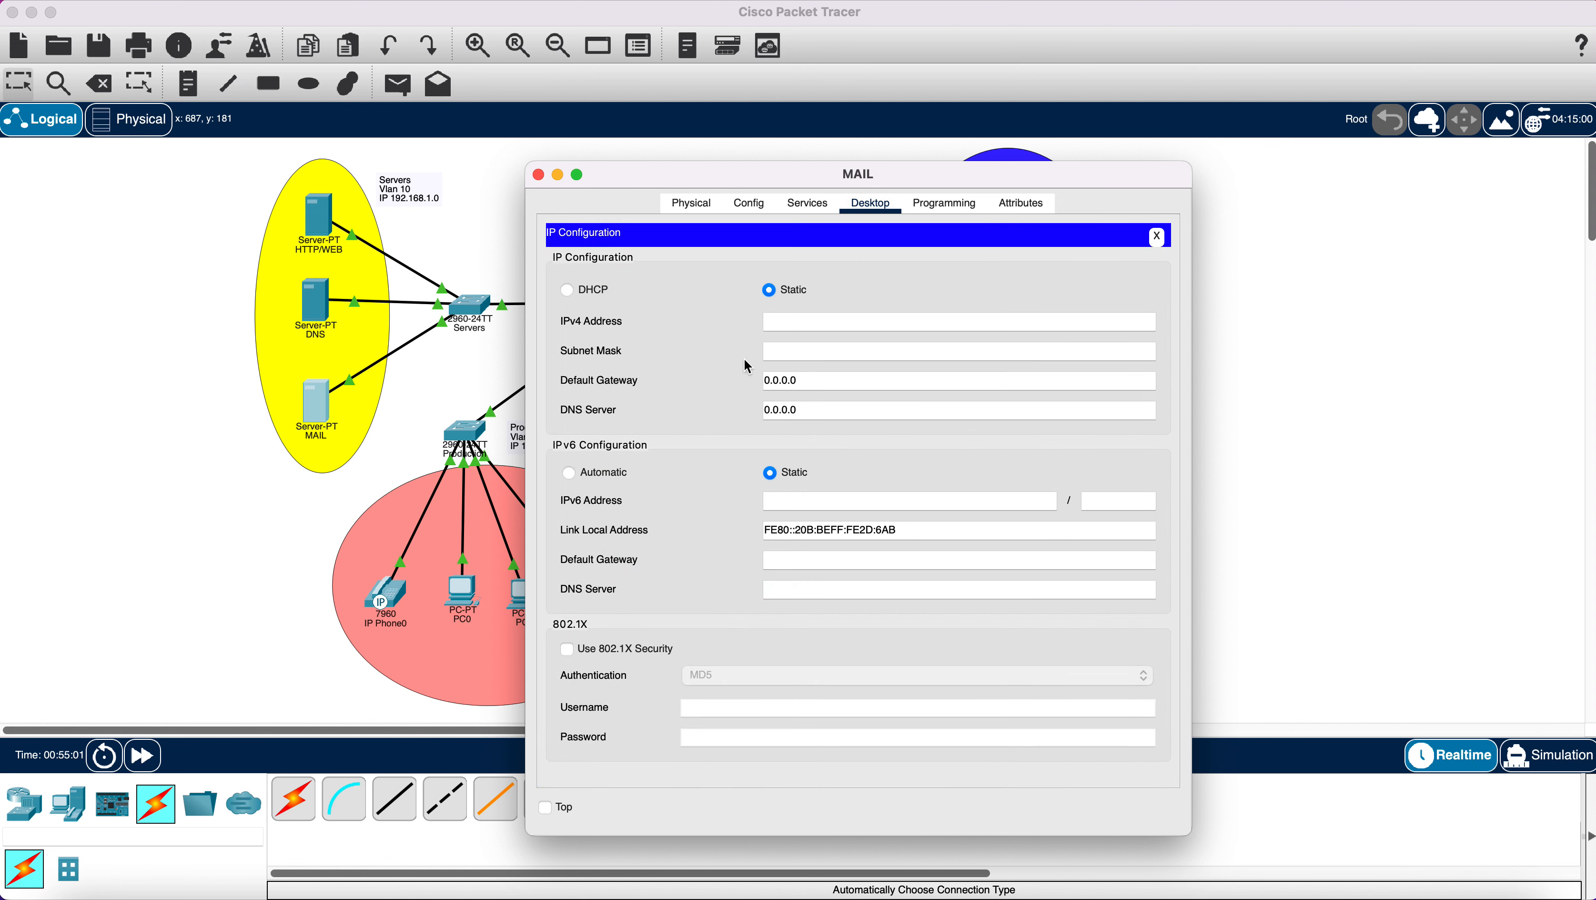
right_click(781, 324)
click(833, 402)
click(807, 350)
Set the MAIL server's default gateway to 192.168.1.1 and DNS server to 192.168.1.3.
drag(842, 377, 722, 382)
key(BackSpace)
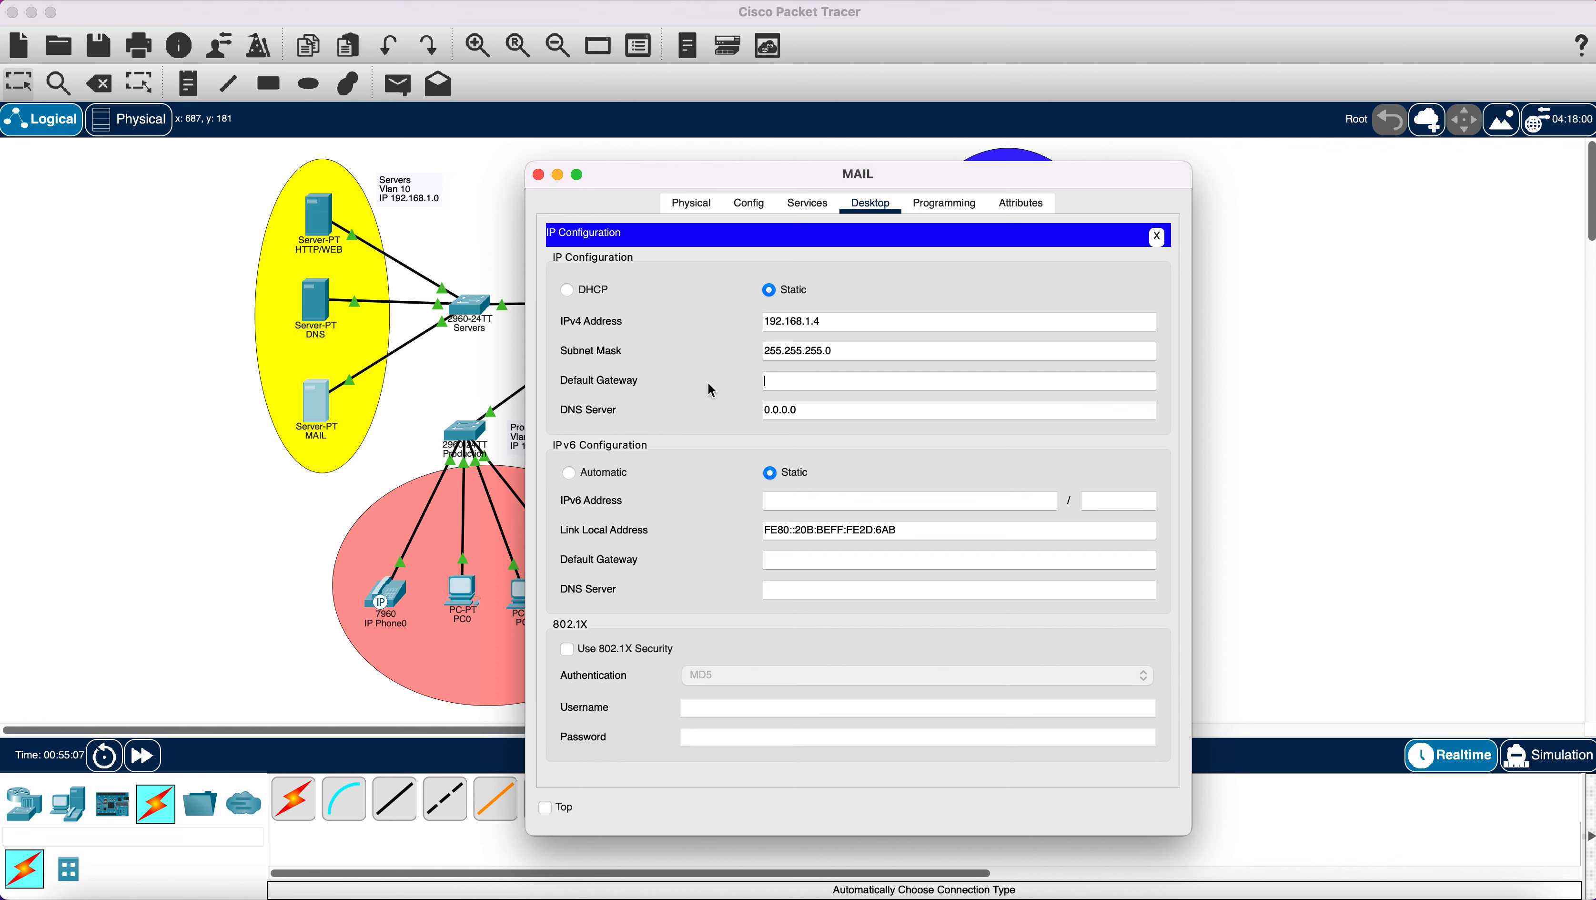
right_click(792, 385)
click(820, 455)
key(BackSpace)
text(192.168.1.1)
drag(832, 410, 733, 417)
key(BackSpace)
right_click(772, 410)
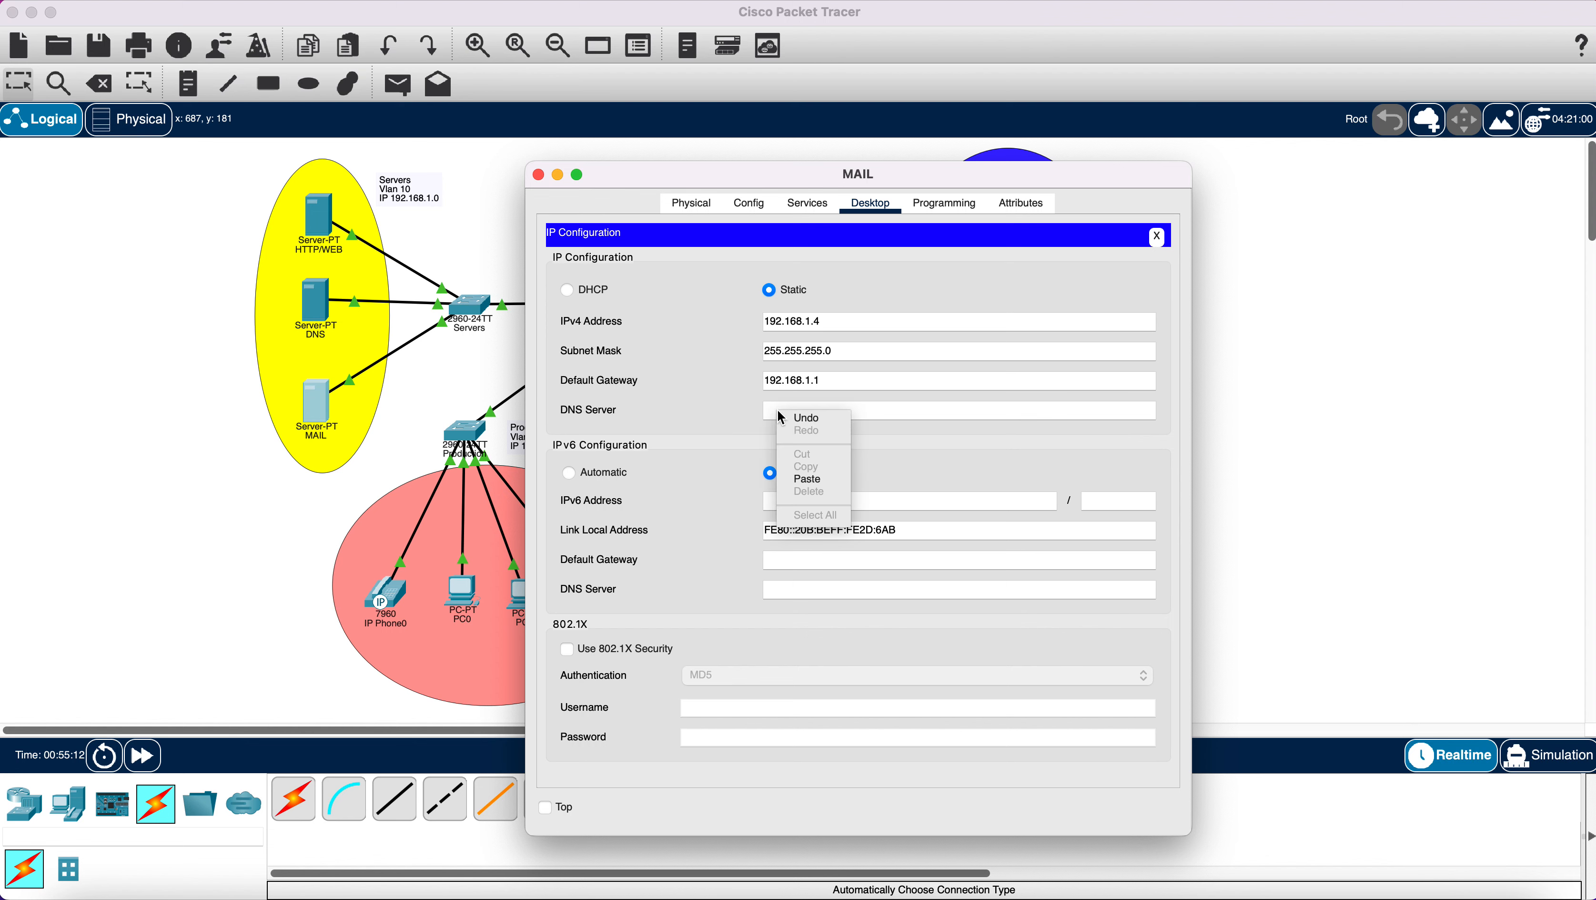
click(813, 481)
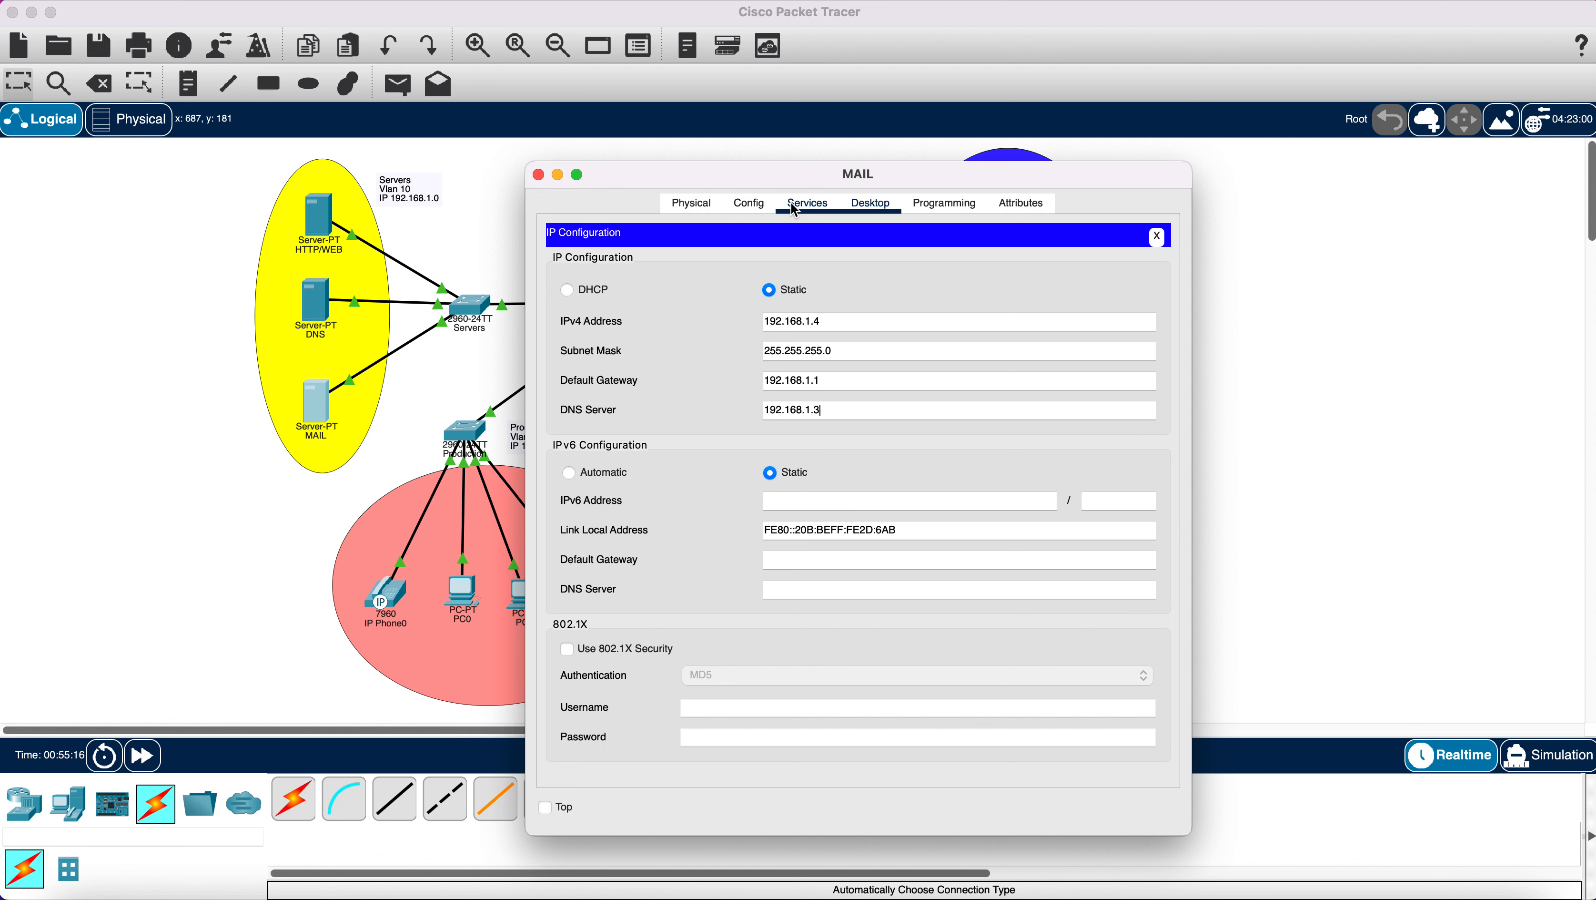
click(807, 203)
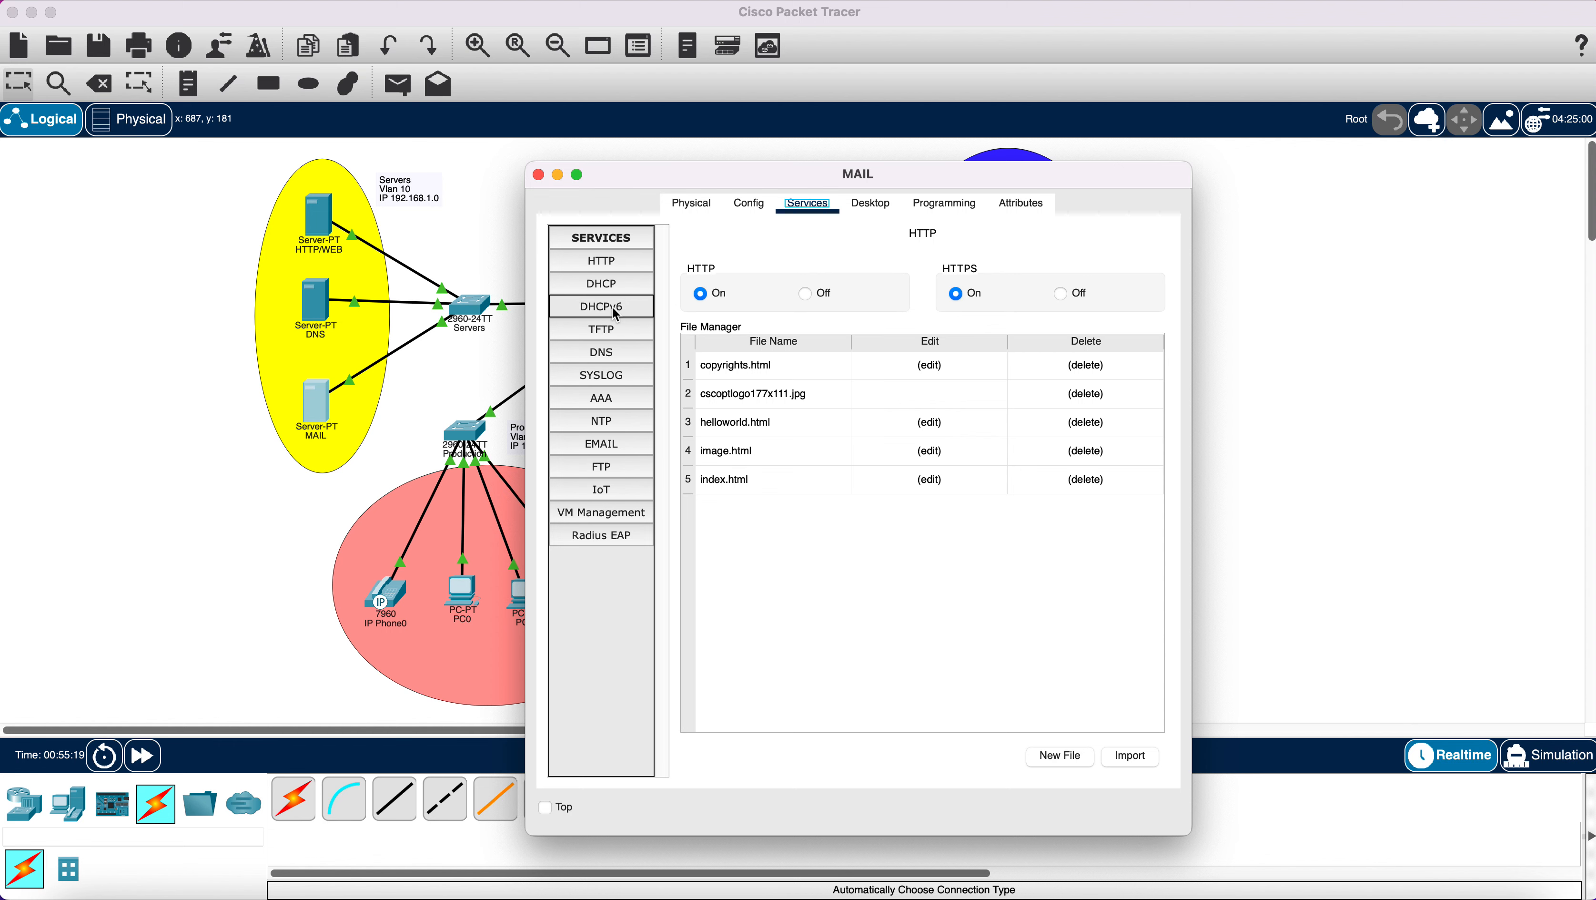
Enter gmail.com as the EMAIL service's domain name and apply it with Set.
click(622, 446)
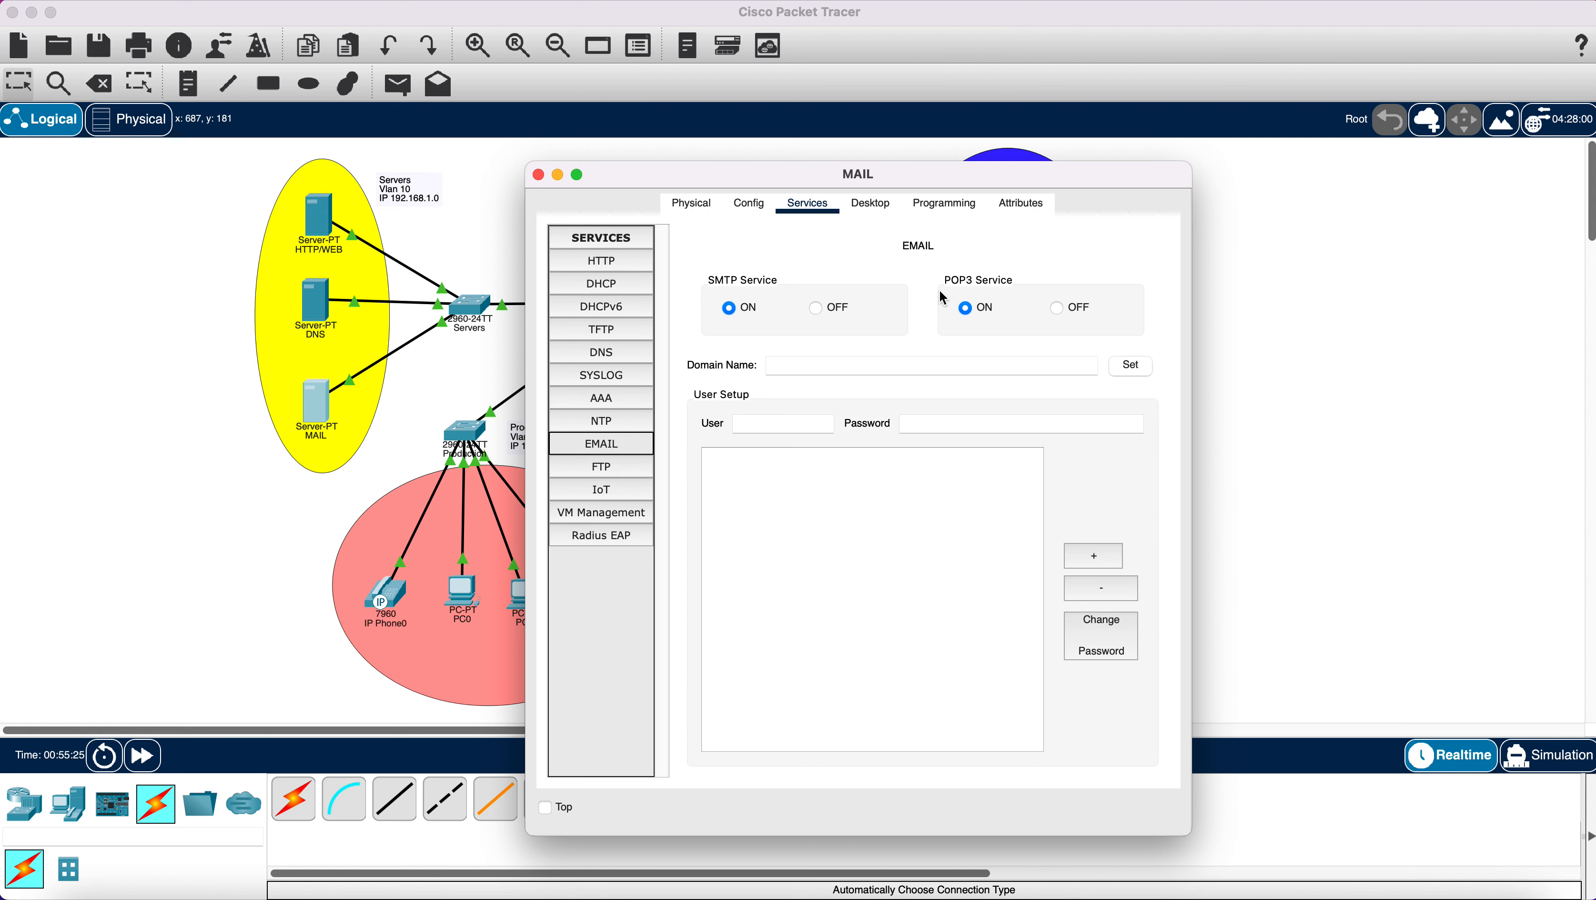
drag(722, 188, 1021, 175)
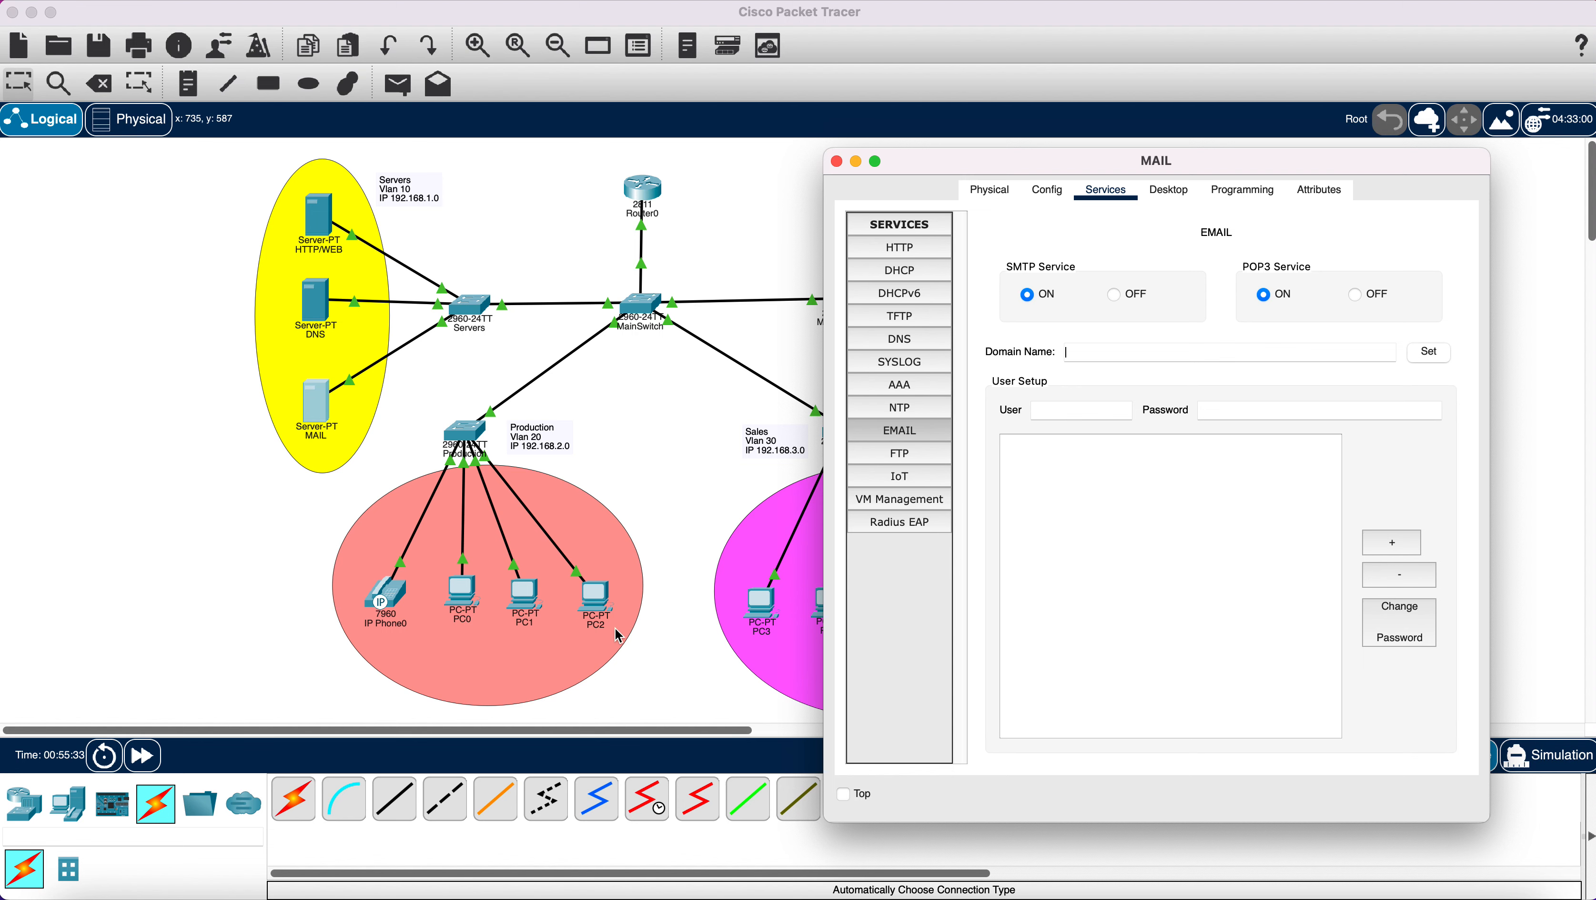
drag(1022, 162, 880, 128)
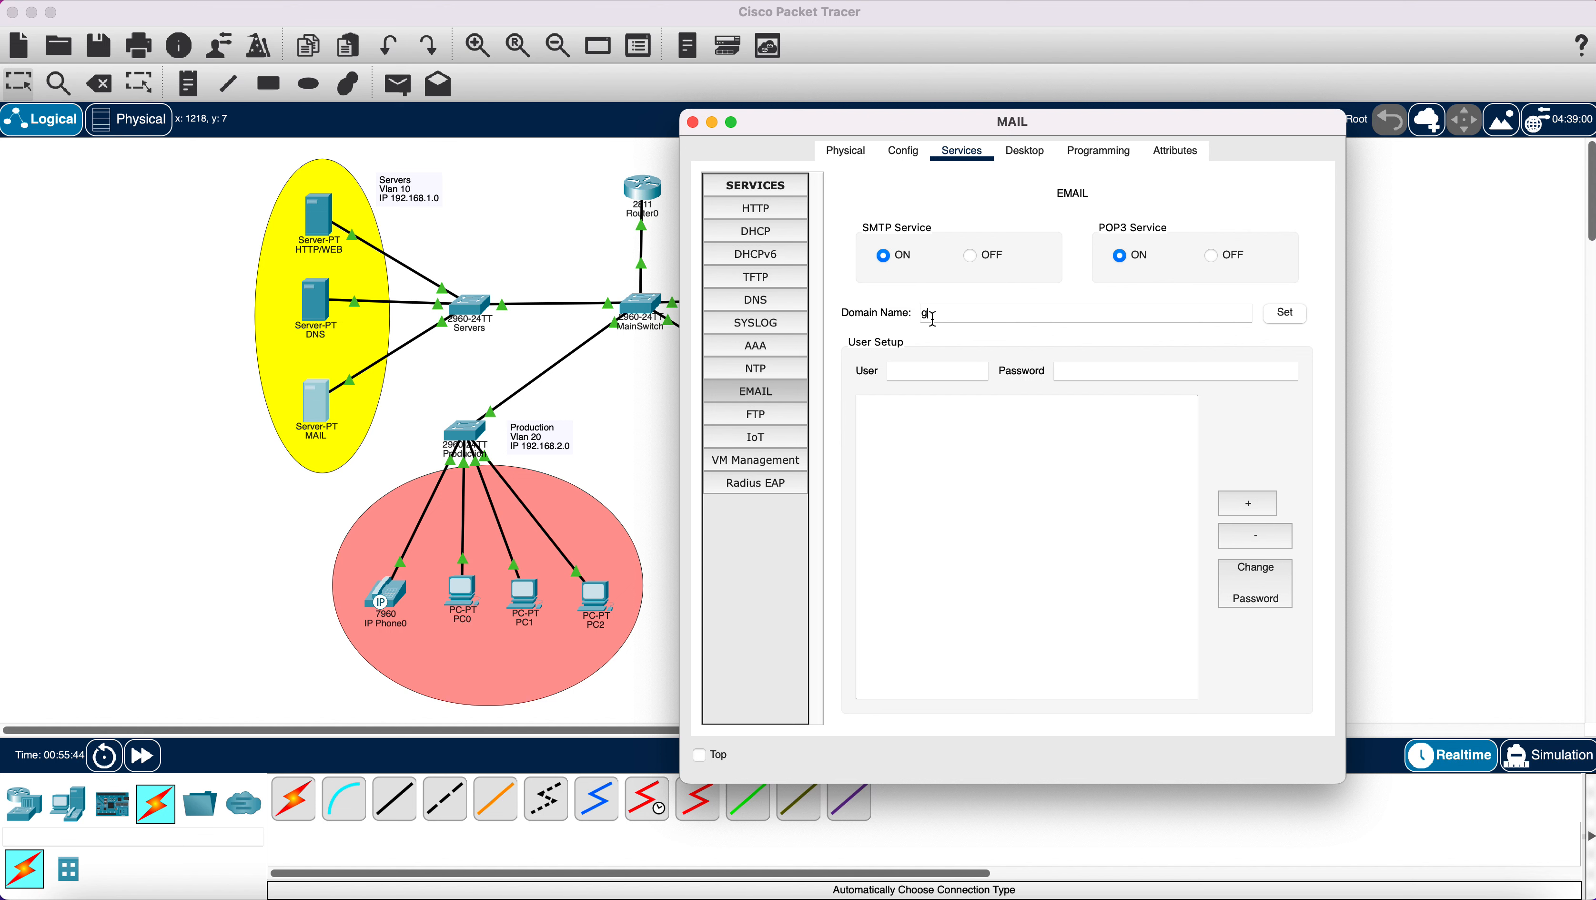
text(com)
key(BackSpace)
key(BackSpace)
click(1284, 313)
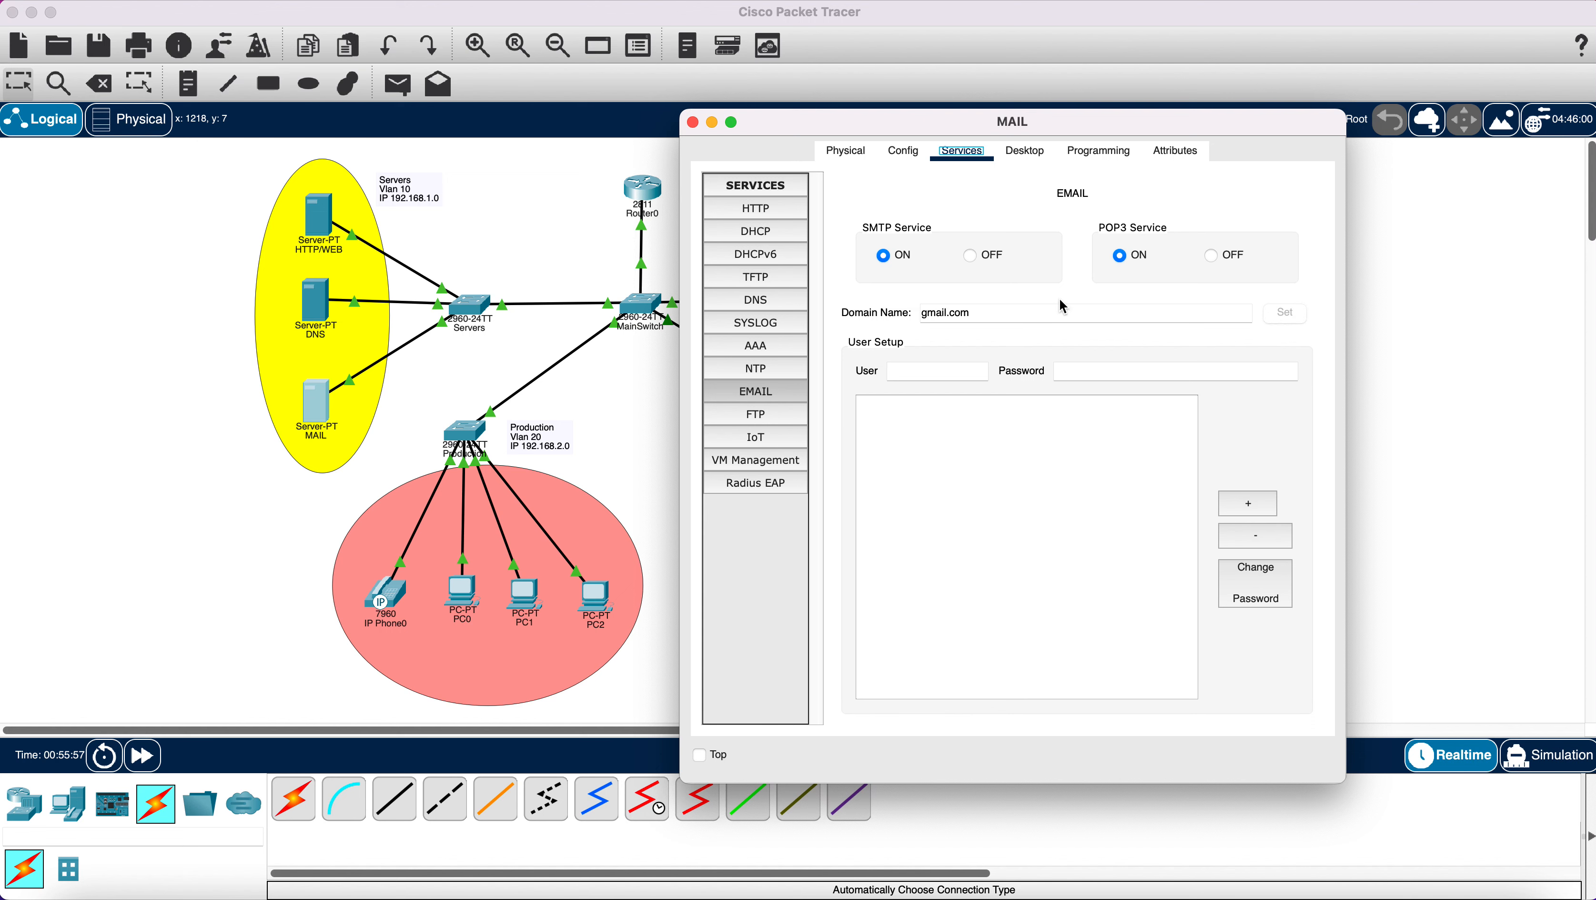
Add mail users PC0 and PC1, both with the shared password.
click(932, 370)
click(1078, 376)
text(123)
click(1245, 503)
click(891, 404)
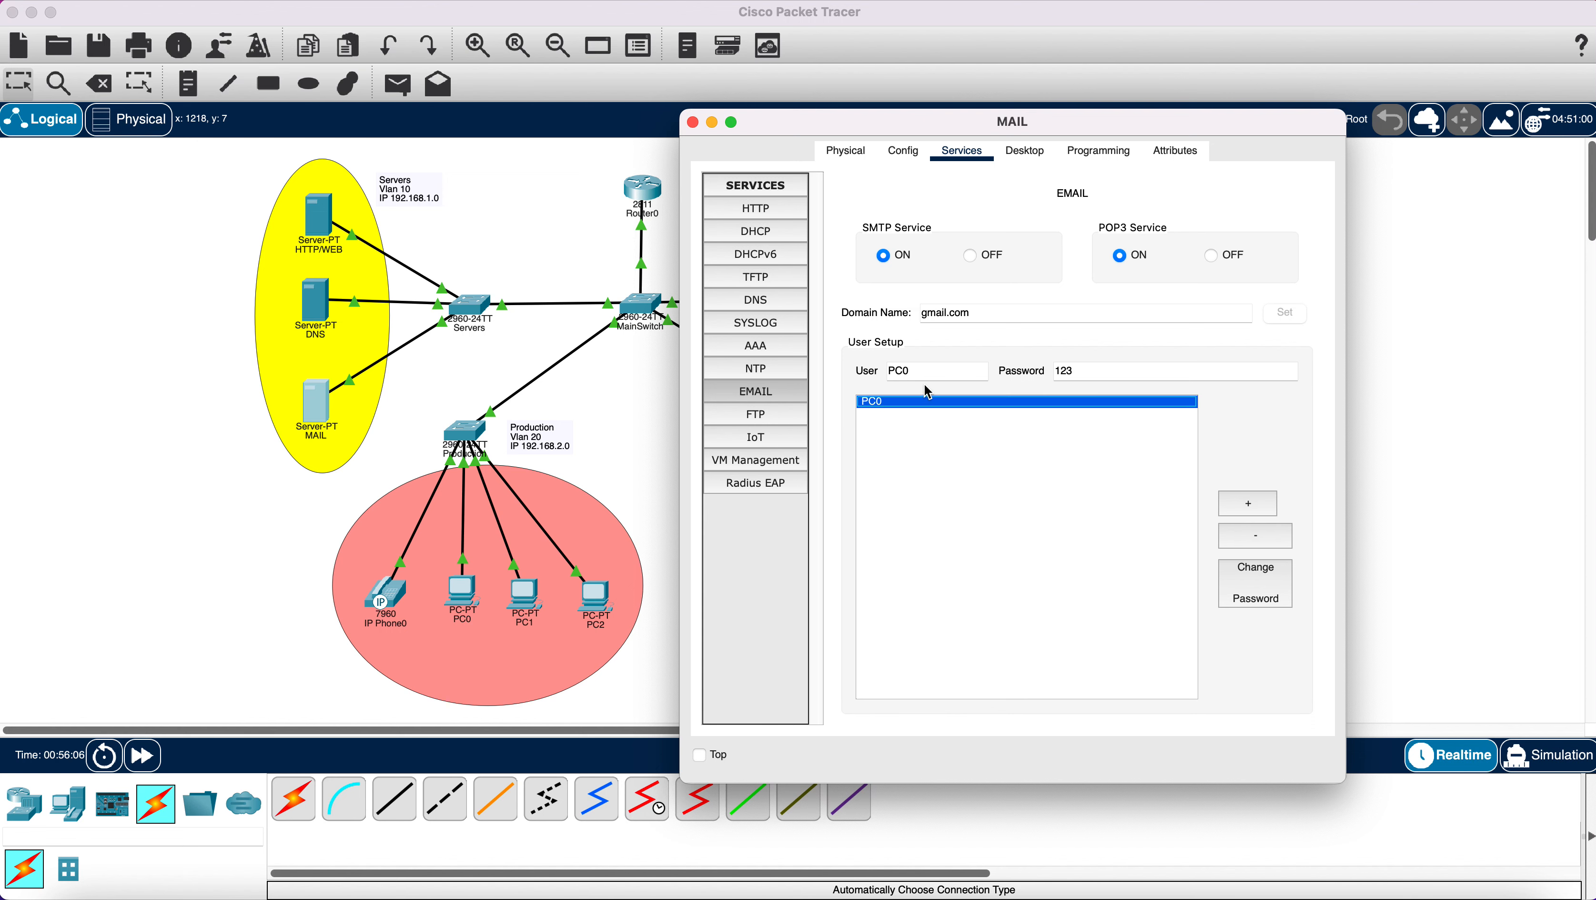
click(929, 372)
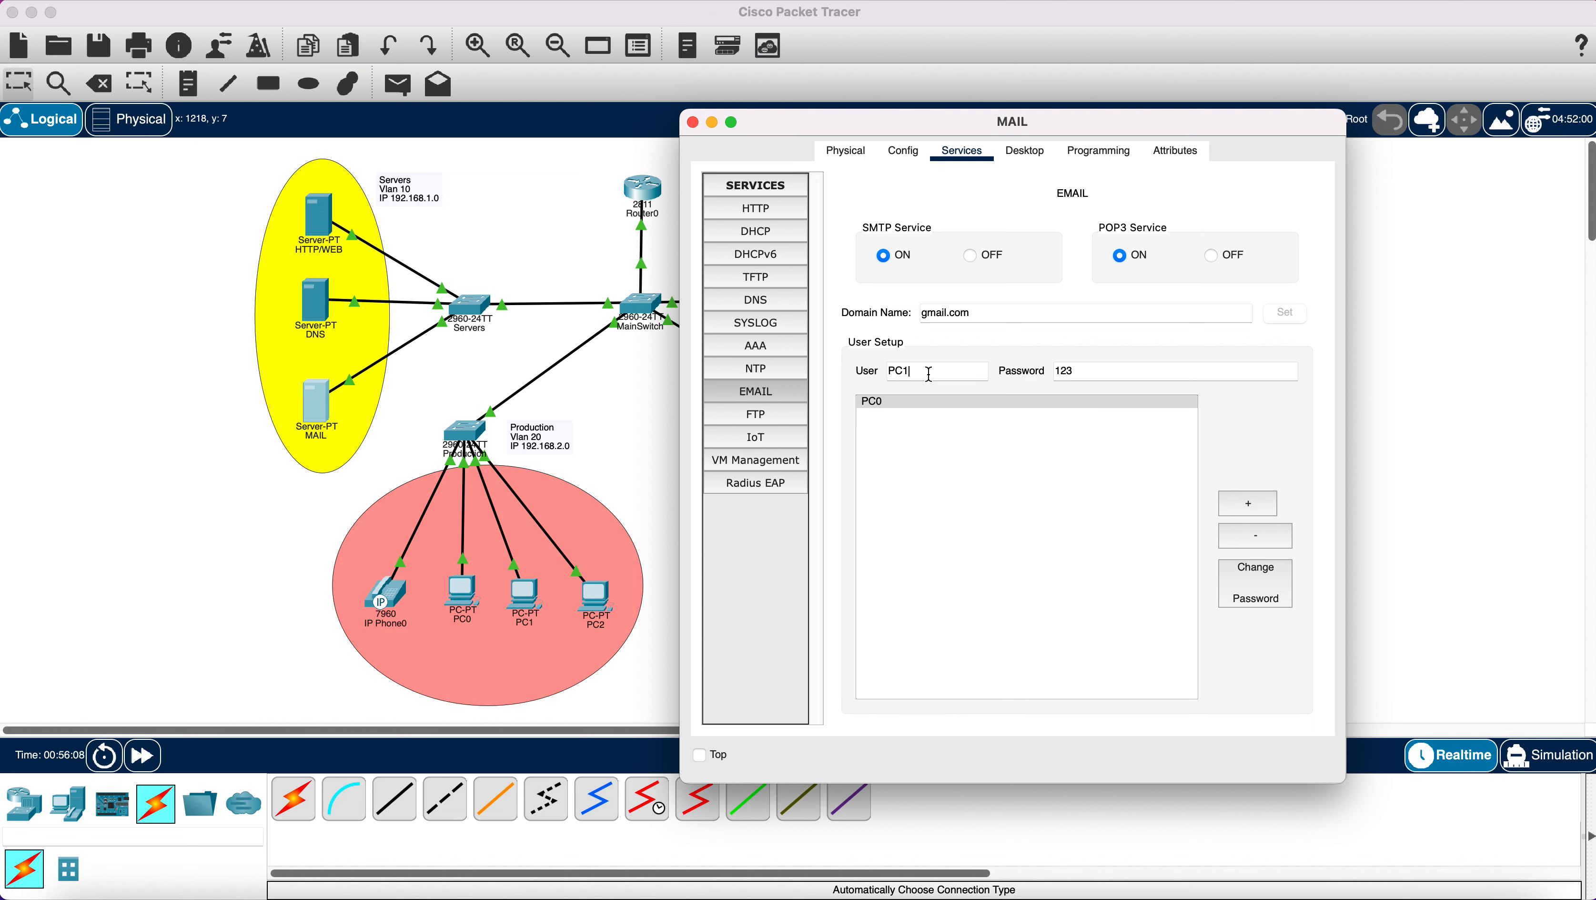
click(1249, 506)
Add mail accounts PC2, PC3 and PC4 by reusing an existing entry with a new name.
click(946, 371)
click(933, 414)
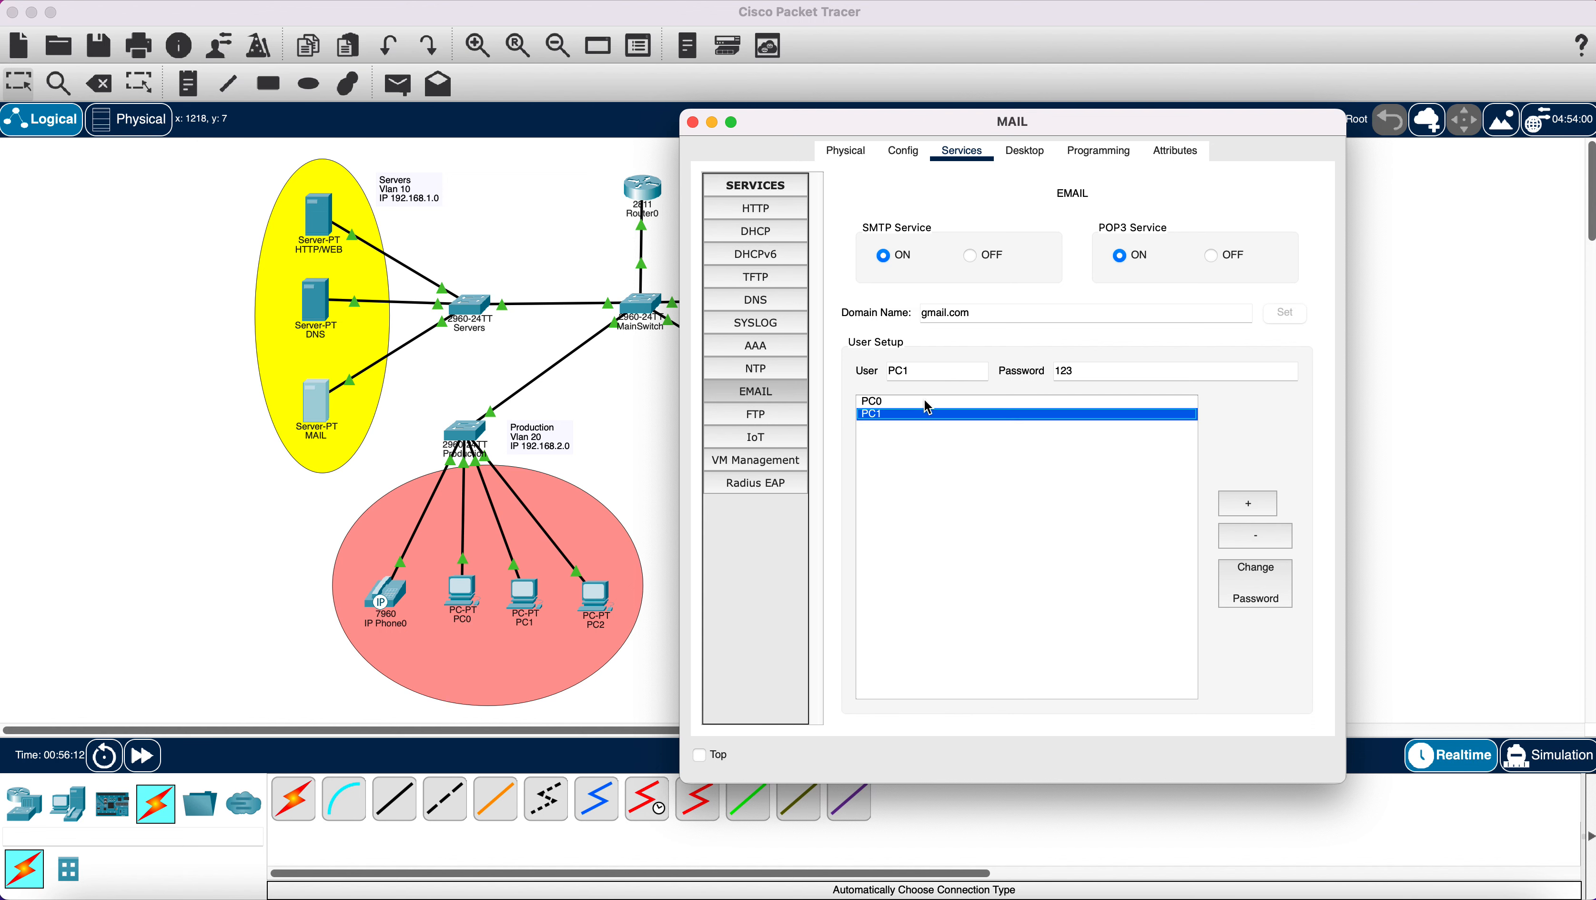
click(939, 372)
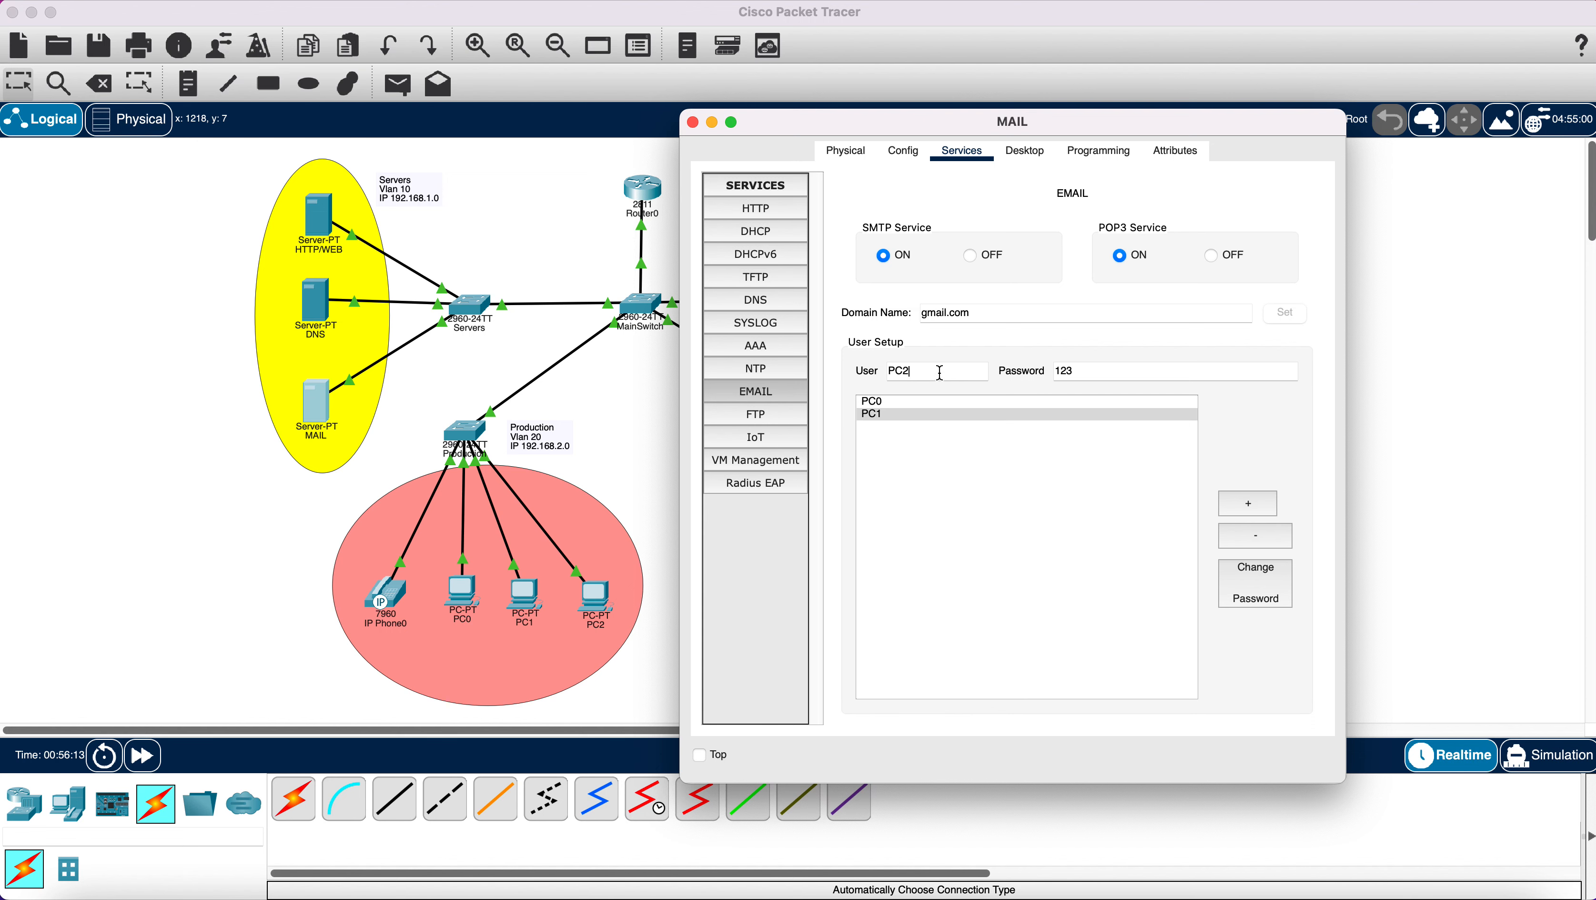
click(1248, 504)
click(935, 401)
click(945, 374)
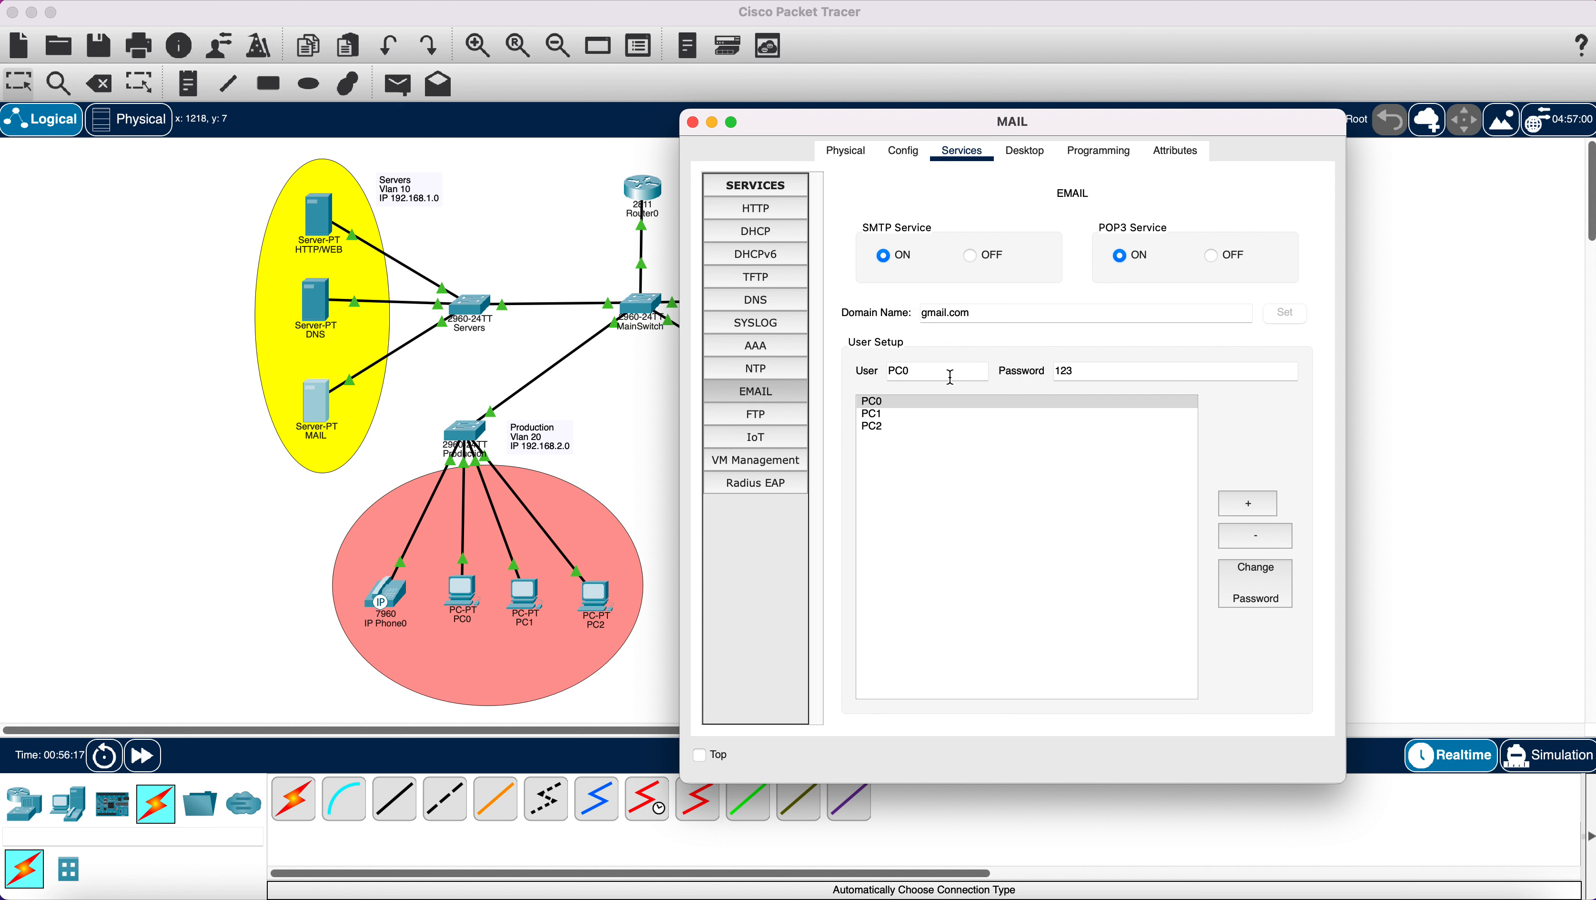
click(1249, 505)
click(929, 414)
click(928, 370)
key(BackSpace)
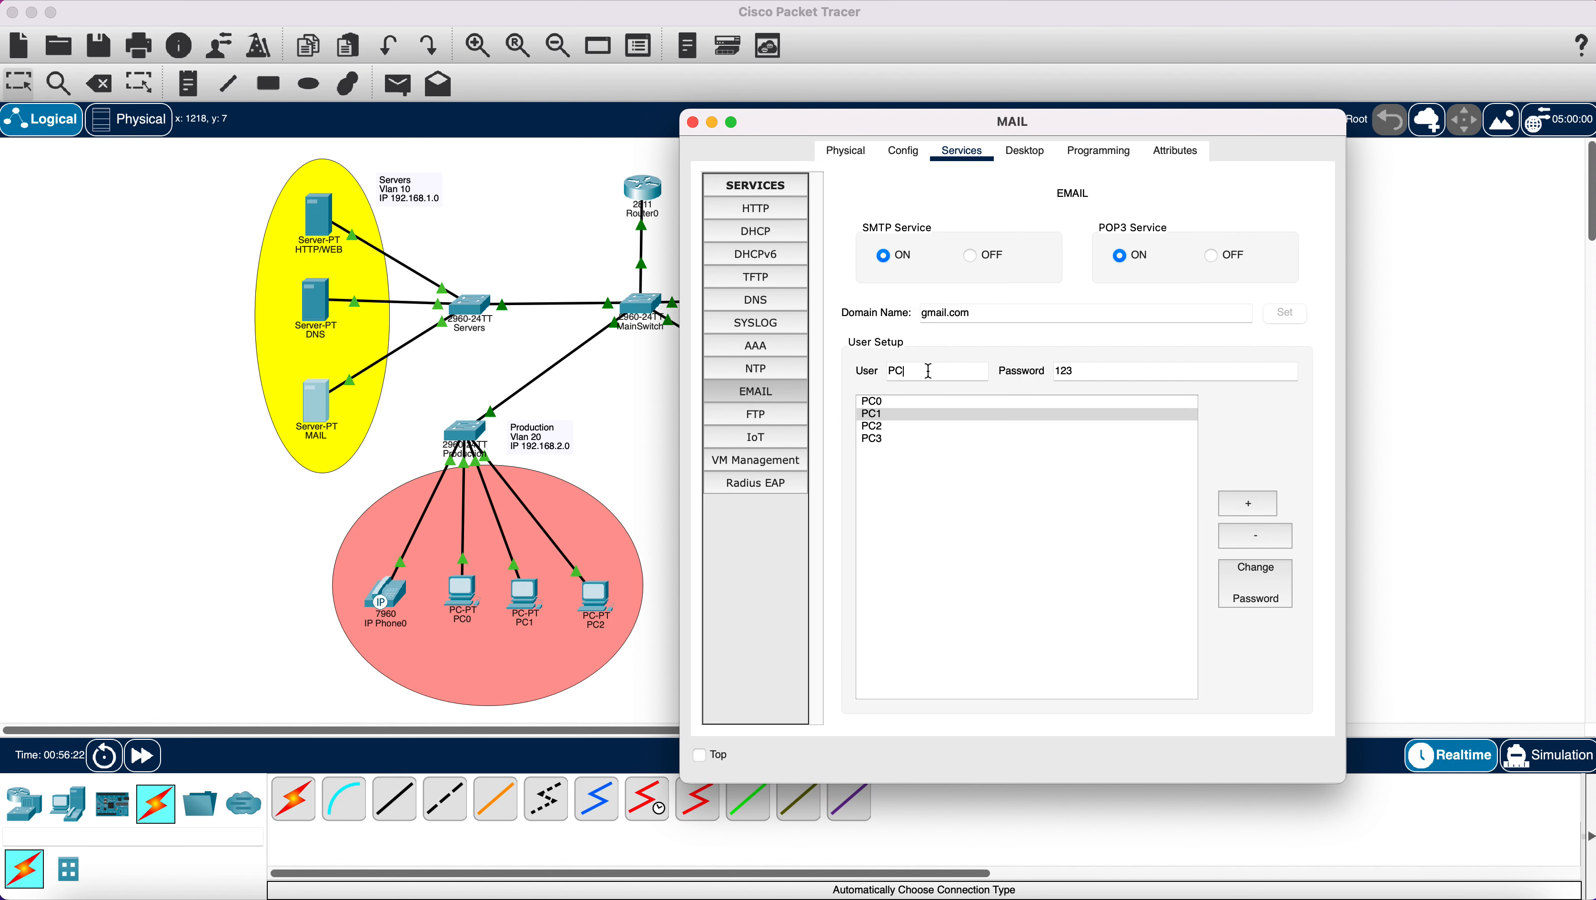
text(4)
click(1249, 504)
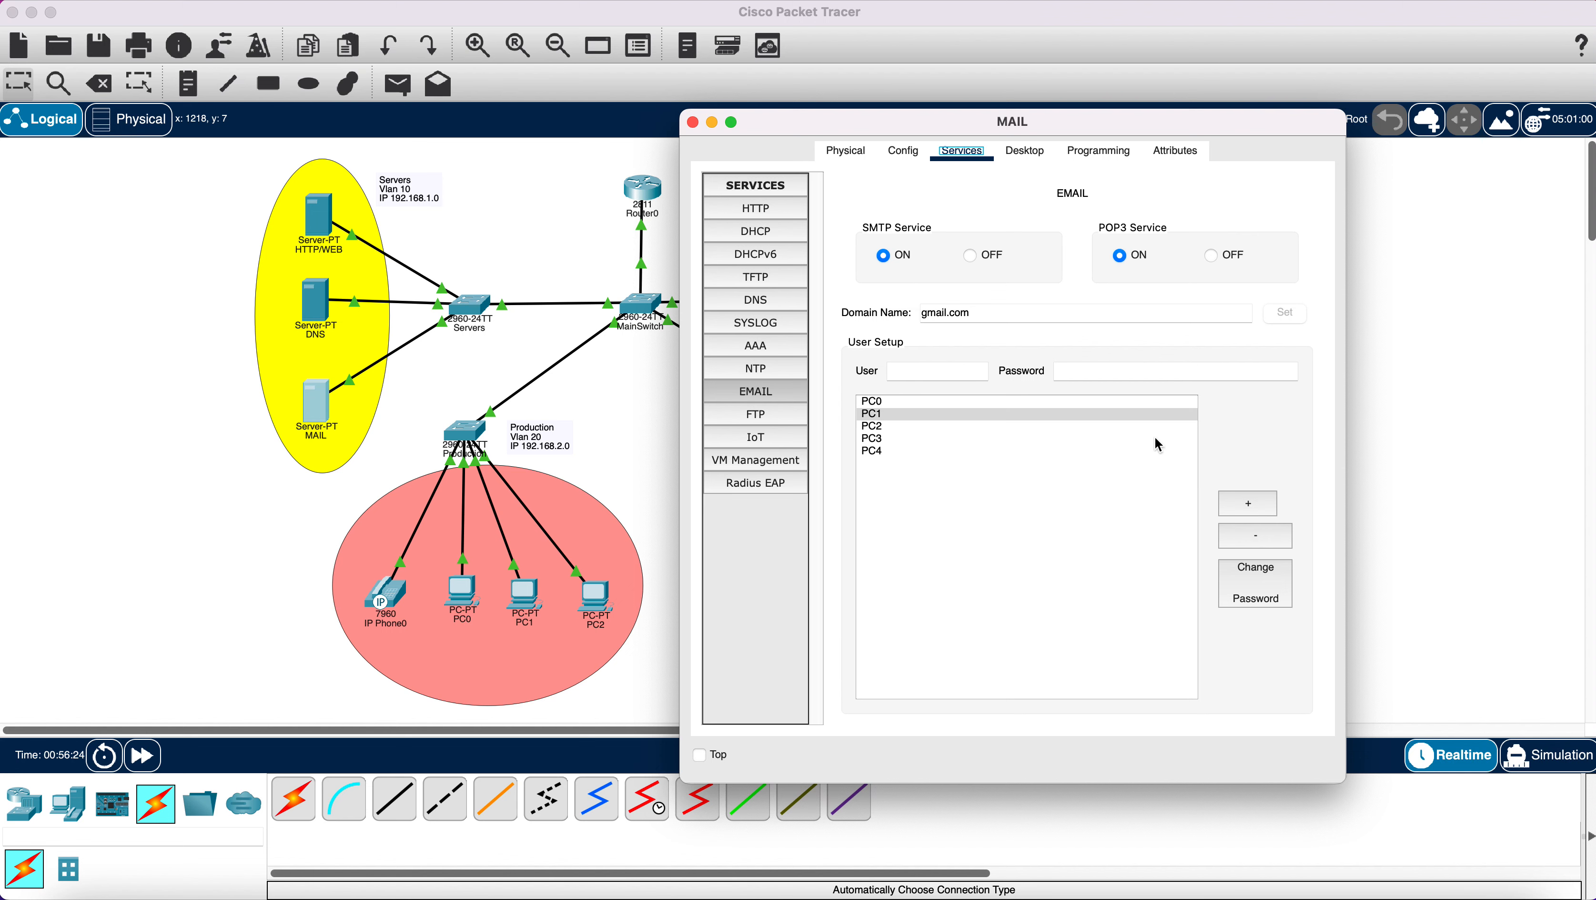
Add the PC5 mail account and close the MAIL server window.
drag(931, 122, 742, 113)
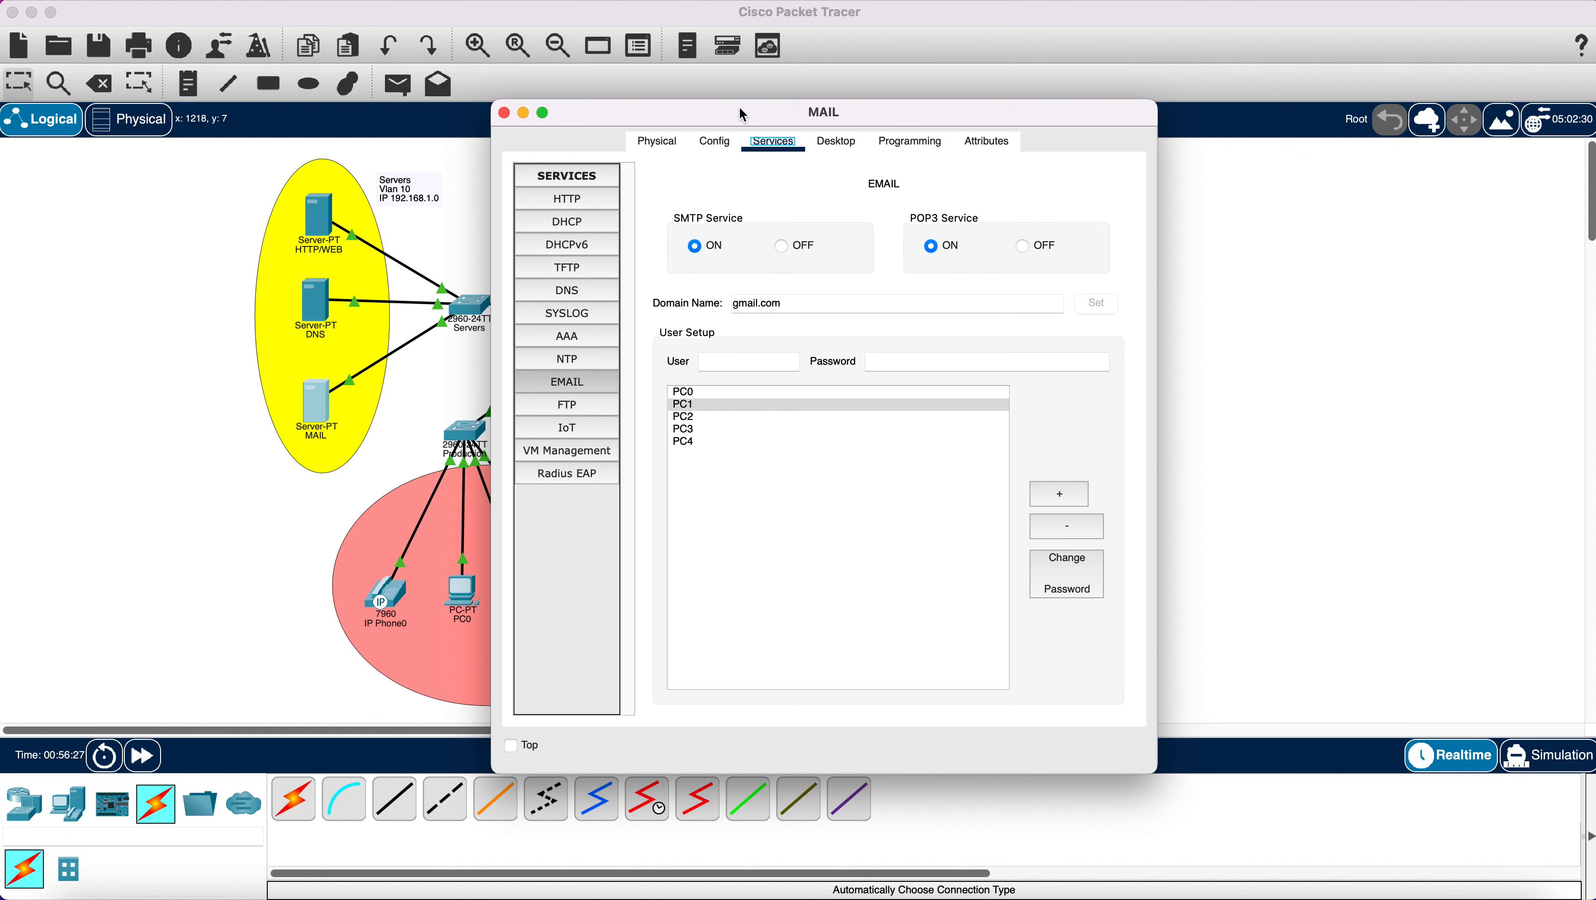
click(719, 442)
click(756, 363)
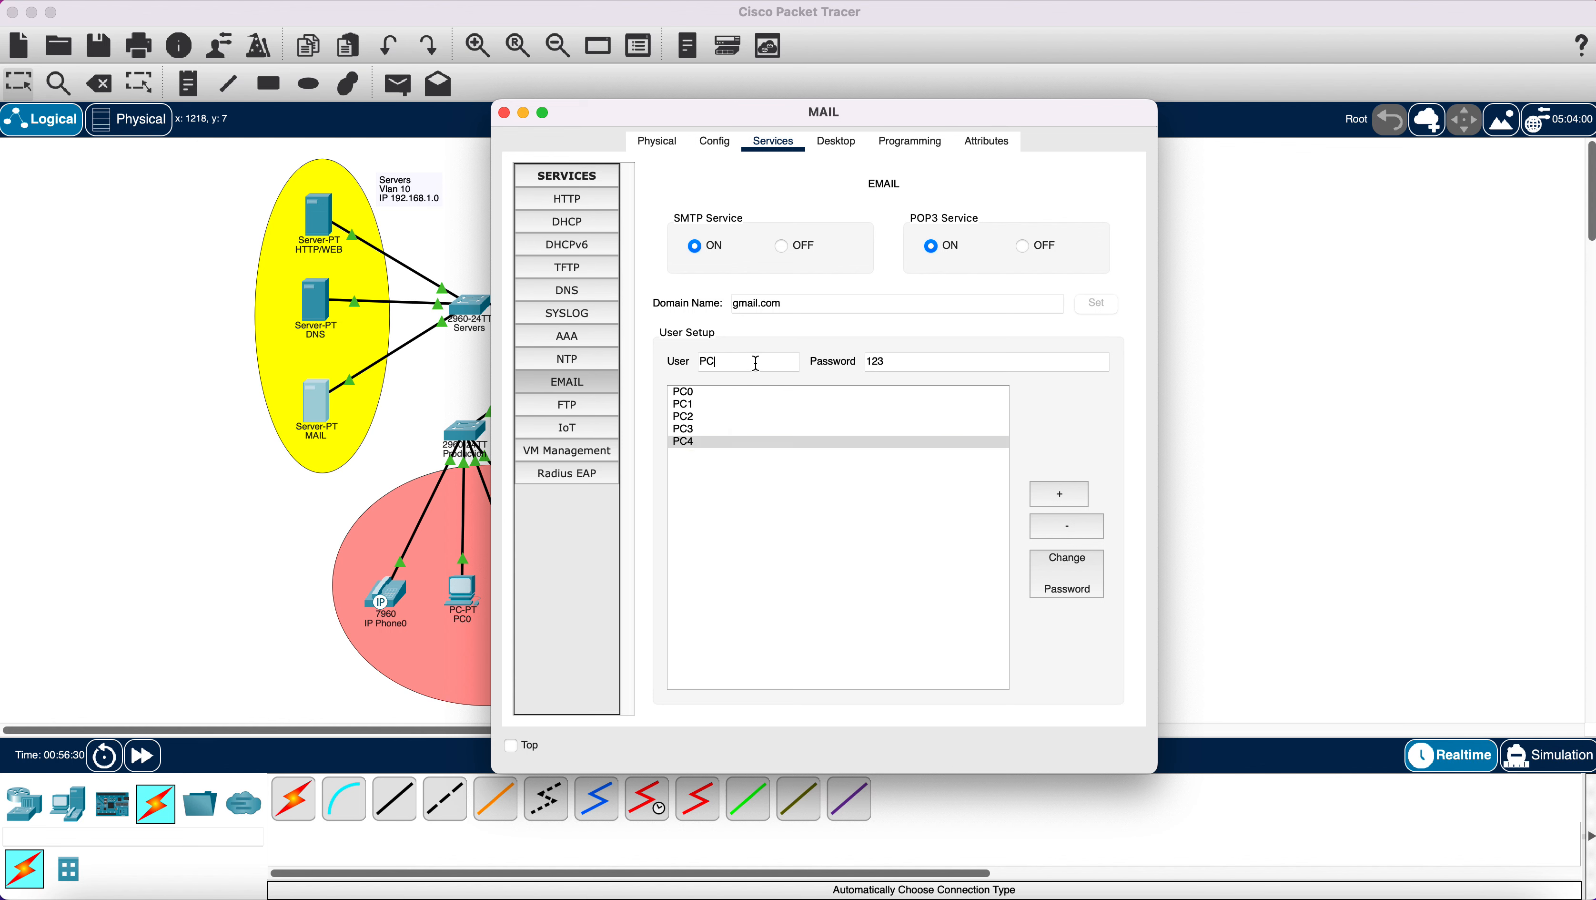
click(1059, 495)
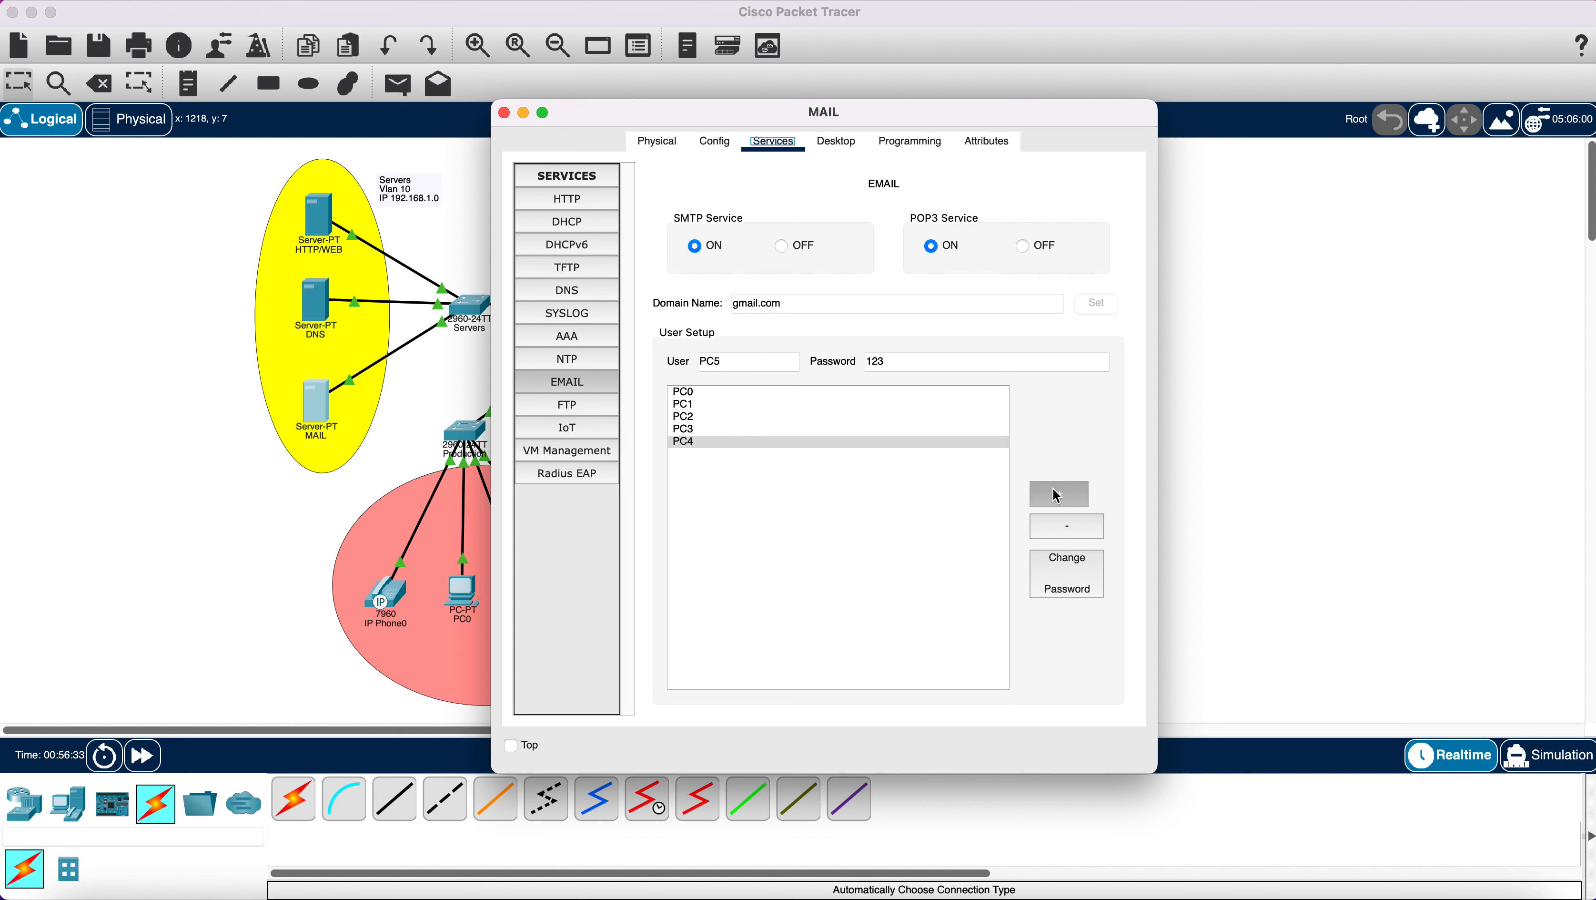
click(710, 393)
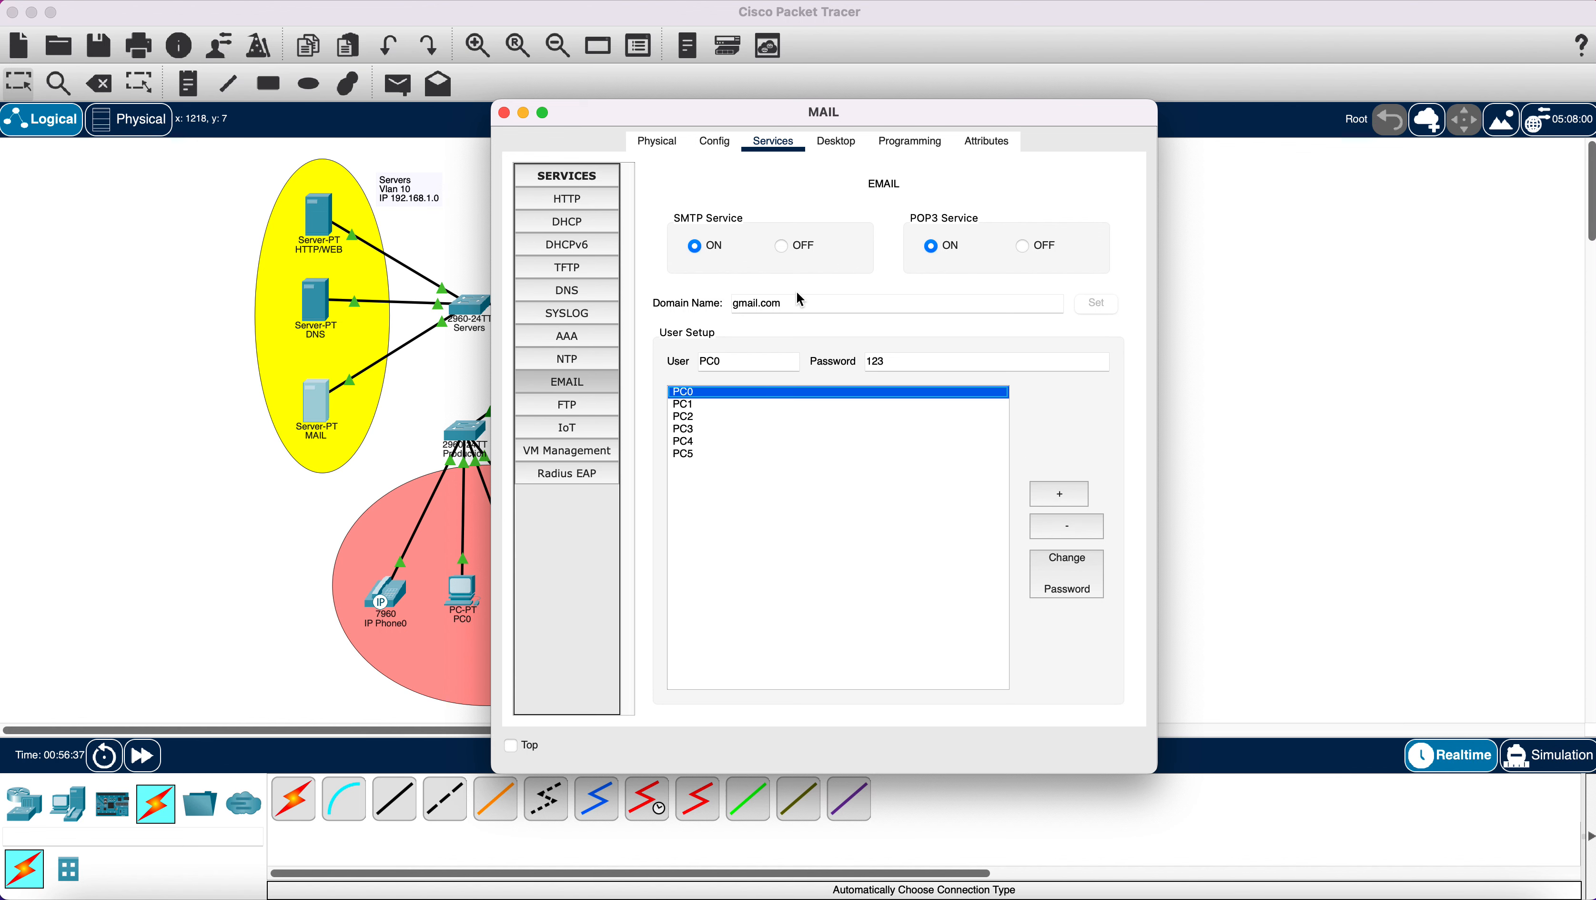
click(505, 113)
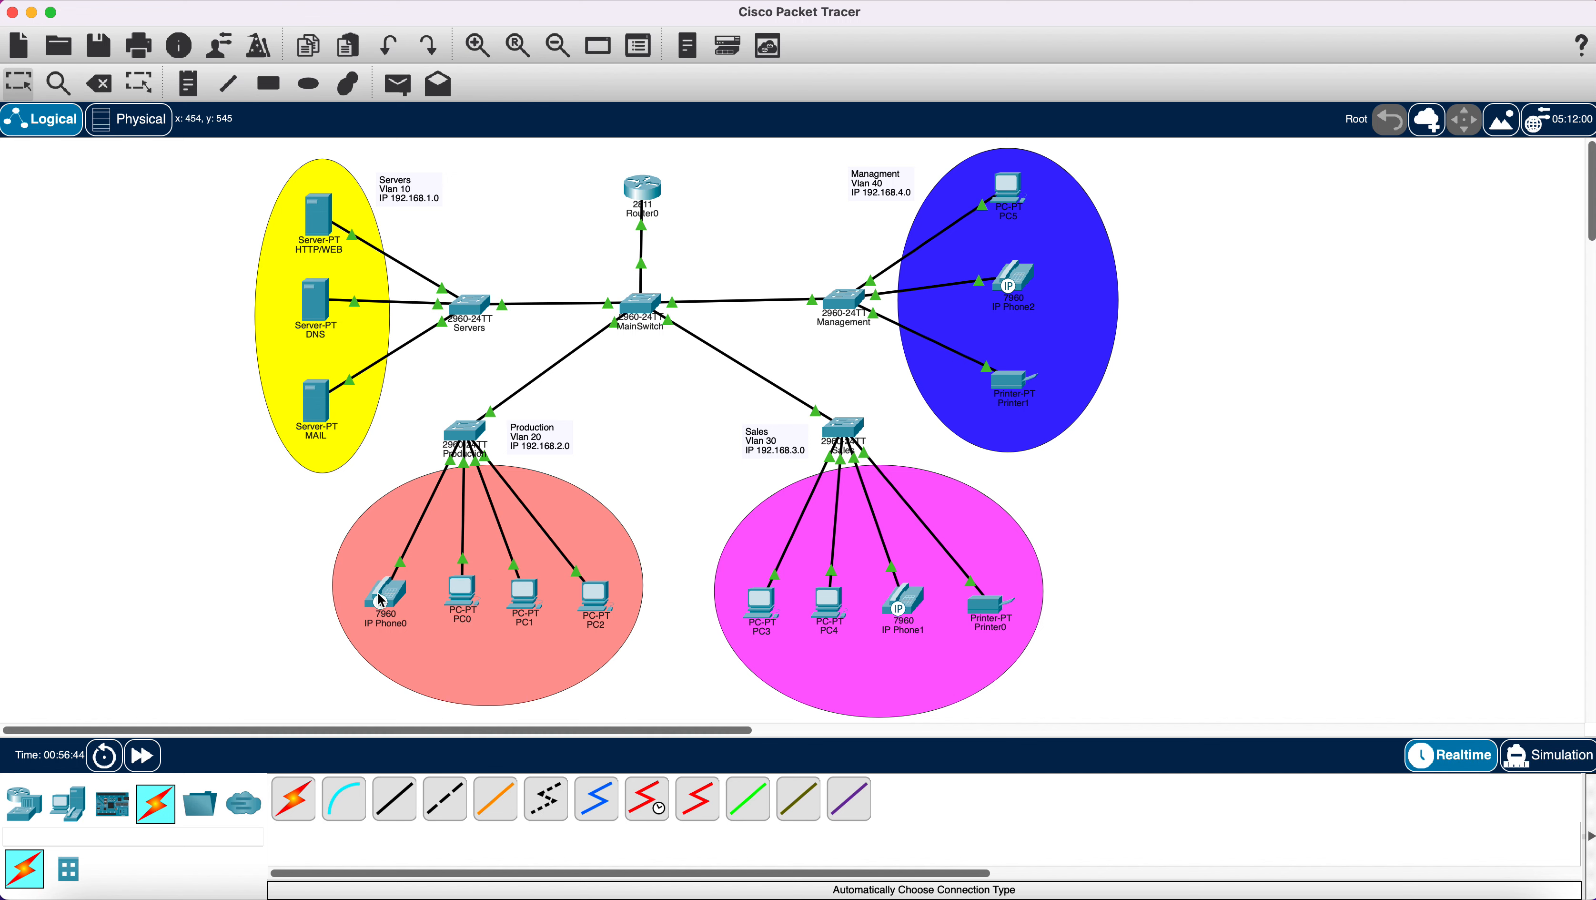
Open PC1's email client and enter its display name and gmail.com address.
mouse_move(387, 602)
click(524, 598)
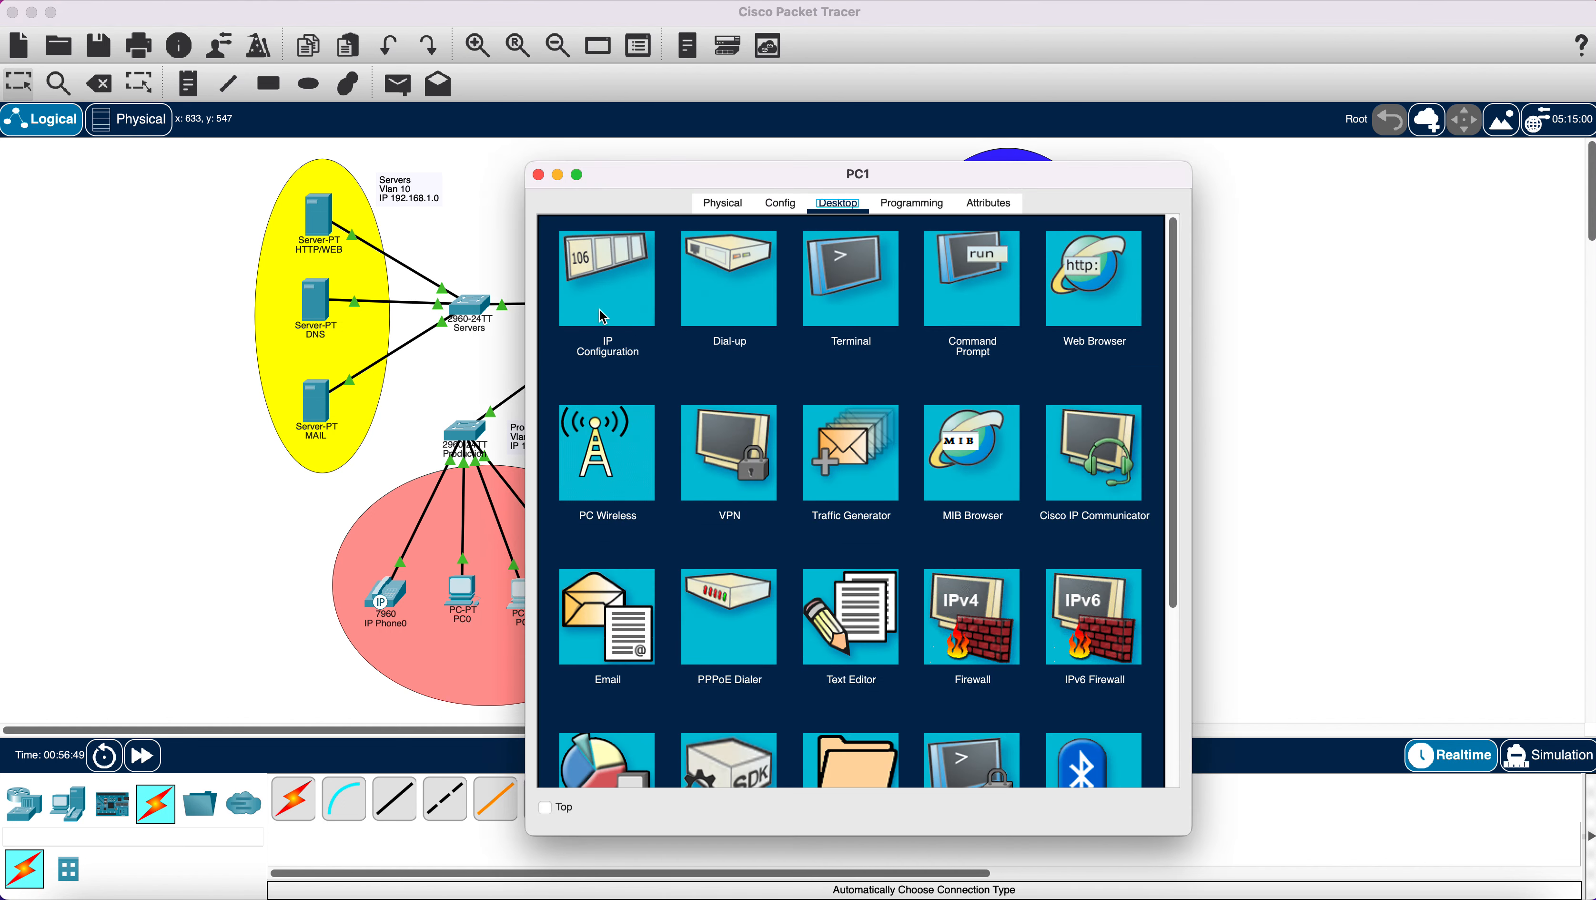
click(602, 639)
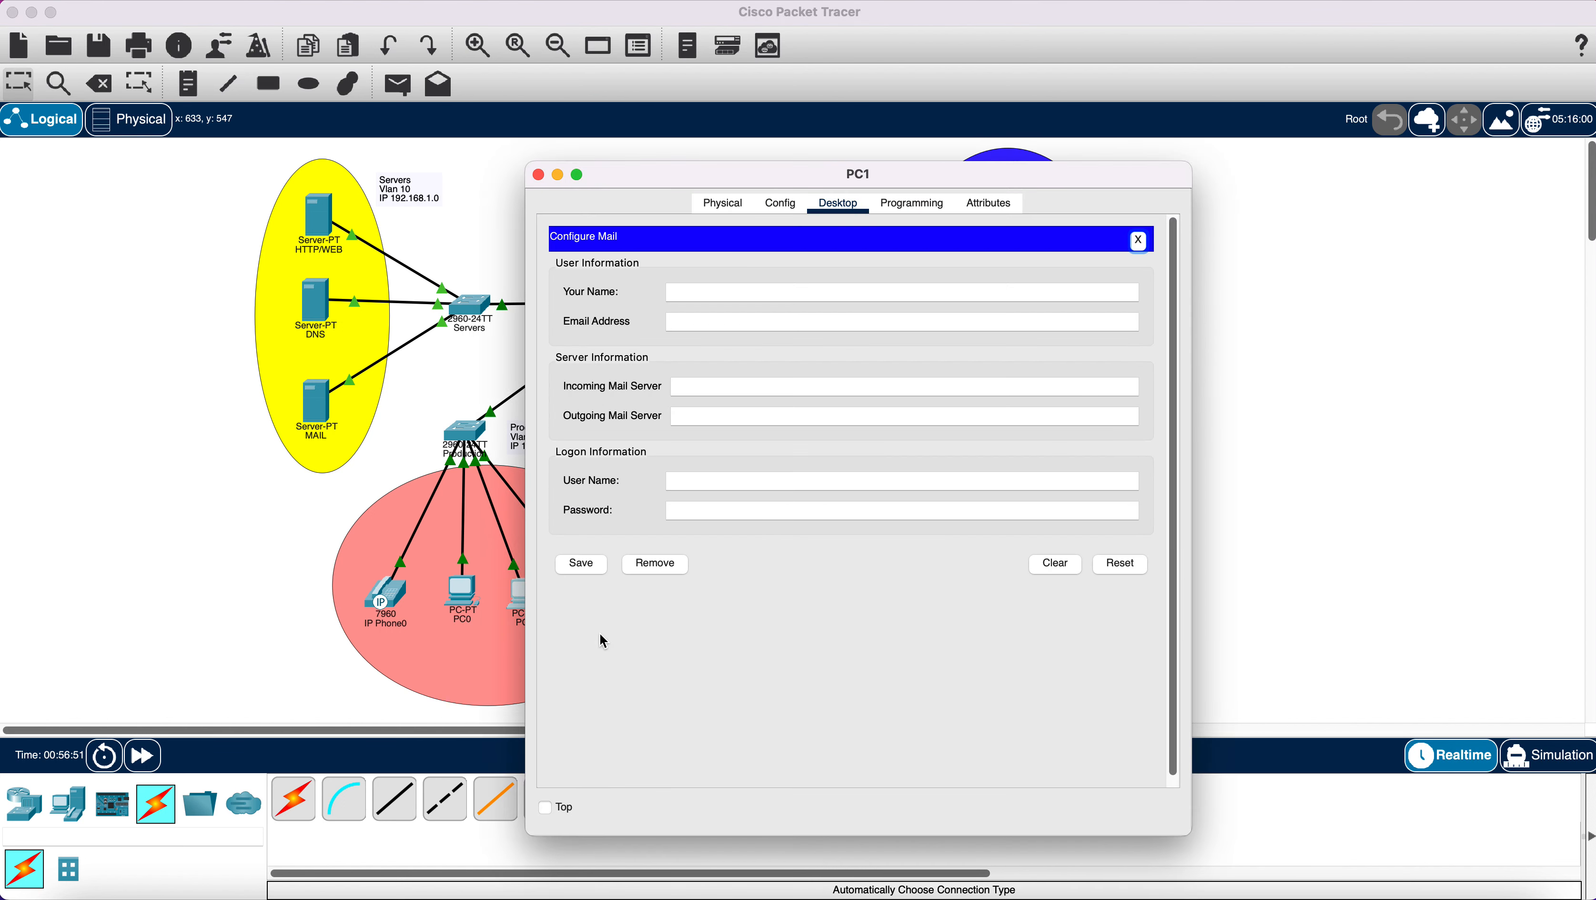
click(676, 291)
text(PC1)
text(PC)
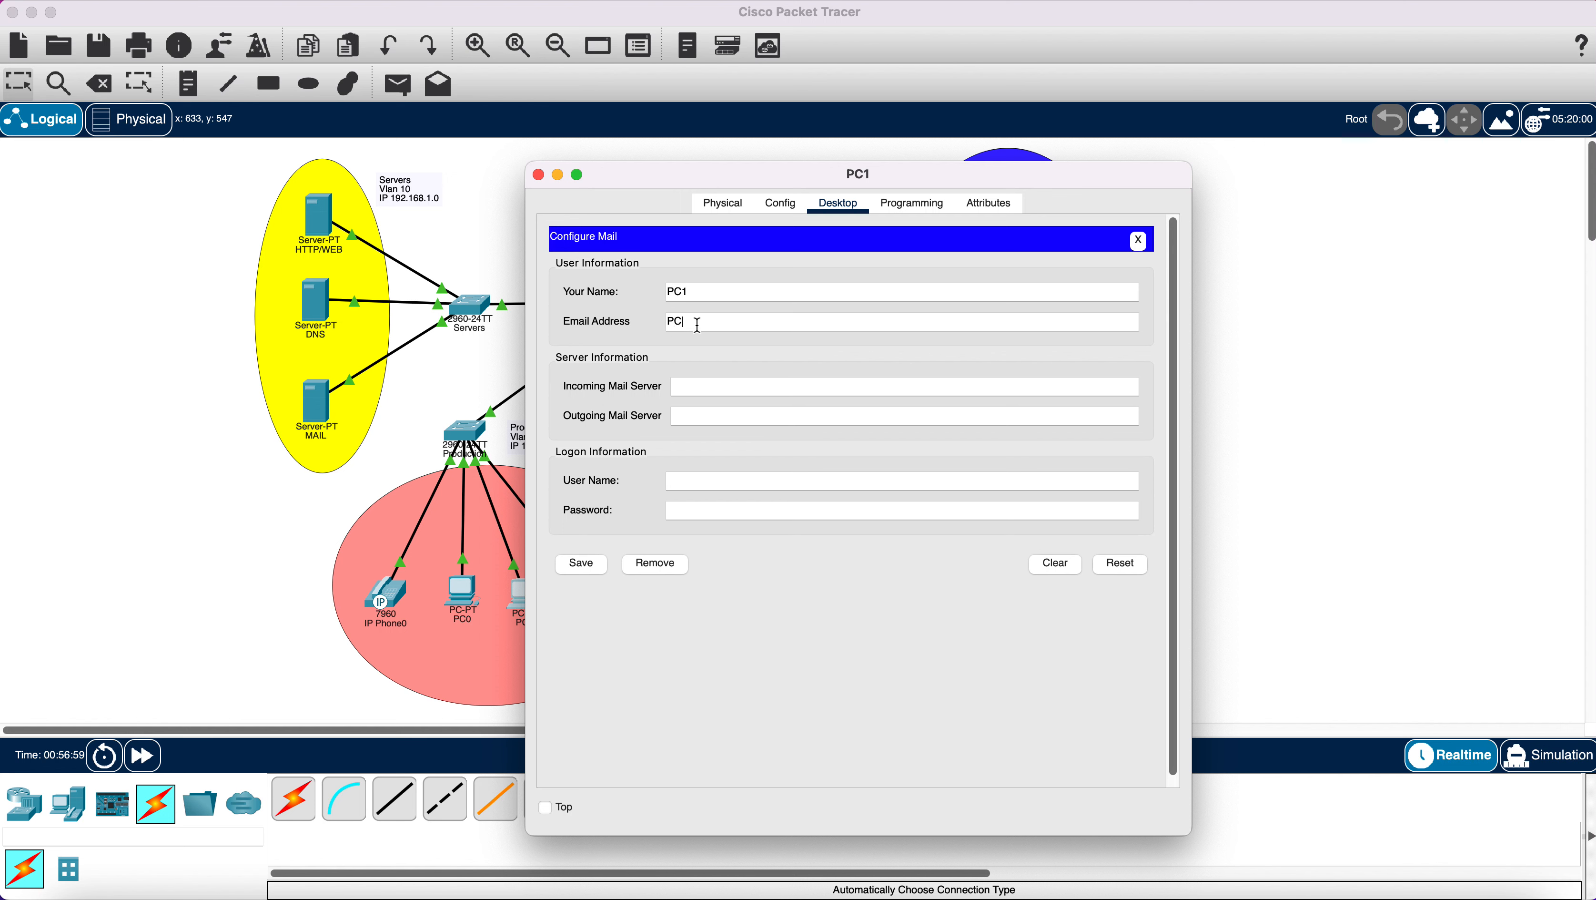
text(1@gmail.com)
Set PC1's incoming and outgoing mail servers to 192.168.1.4.
click(714, 386)
right_click(714, 384)
click(753, 451)
key(BackSpace)
text(4)
right_click(700, 417)
click(729, 483)
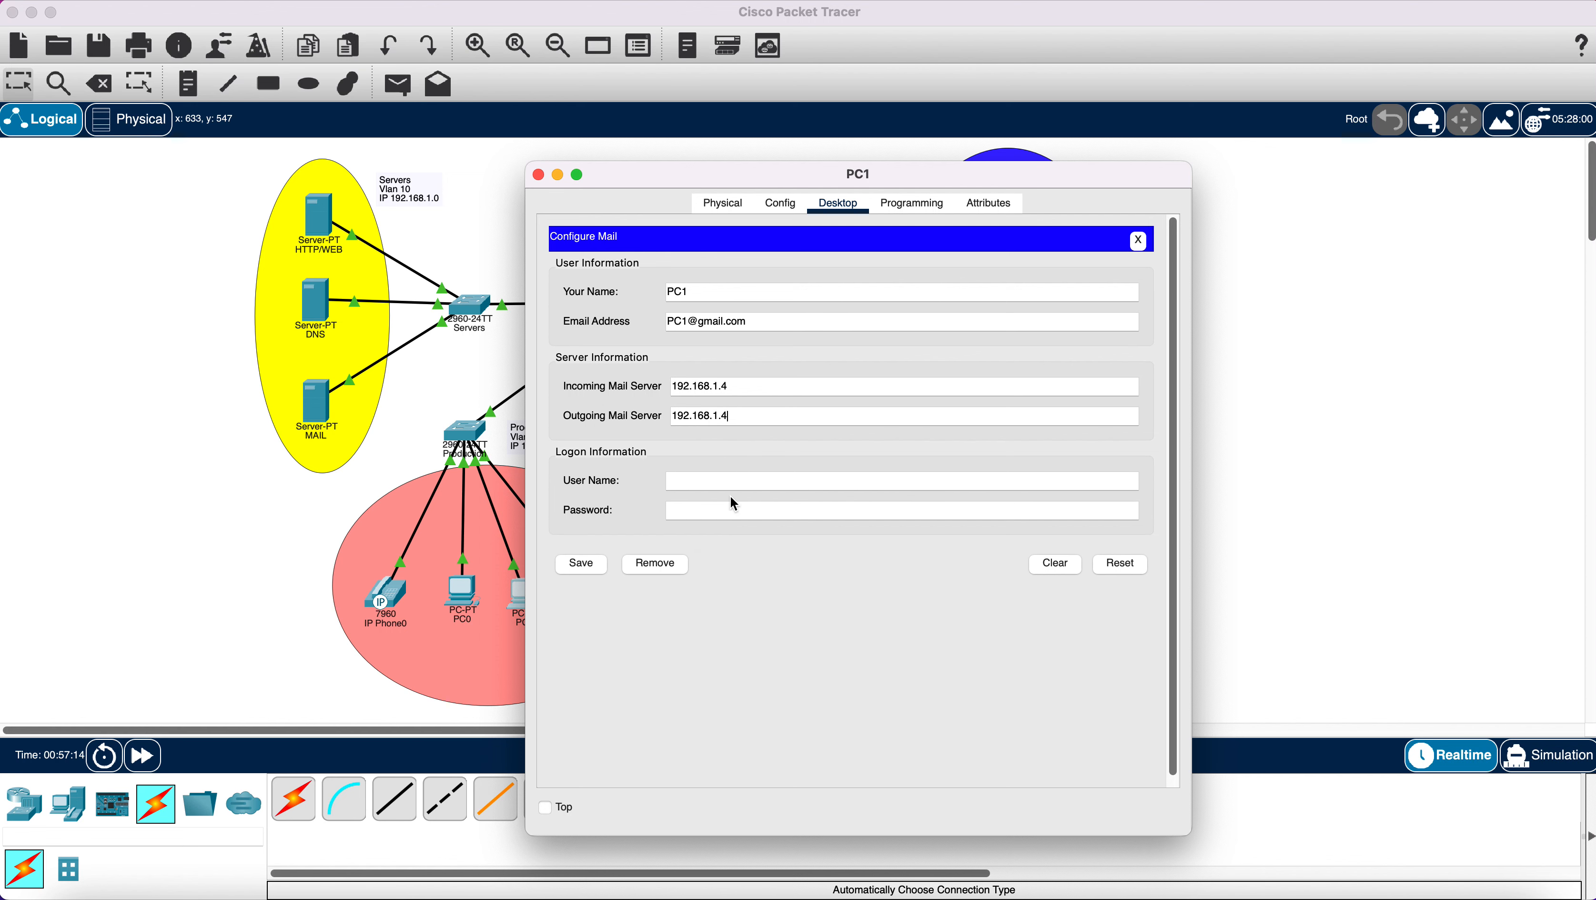
Enter logon user name PC1 and the password, save, receive mail successfully, and close PC1.
click(705, 477)
text(PC1)
click(702, 515)
text(123)
click(591, 565)
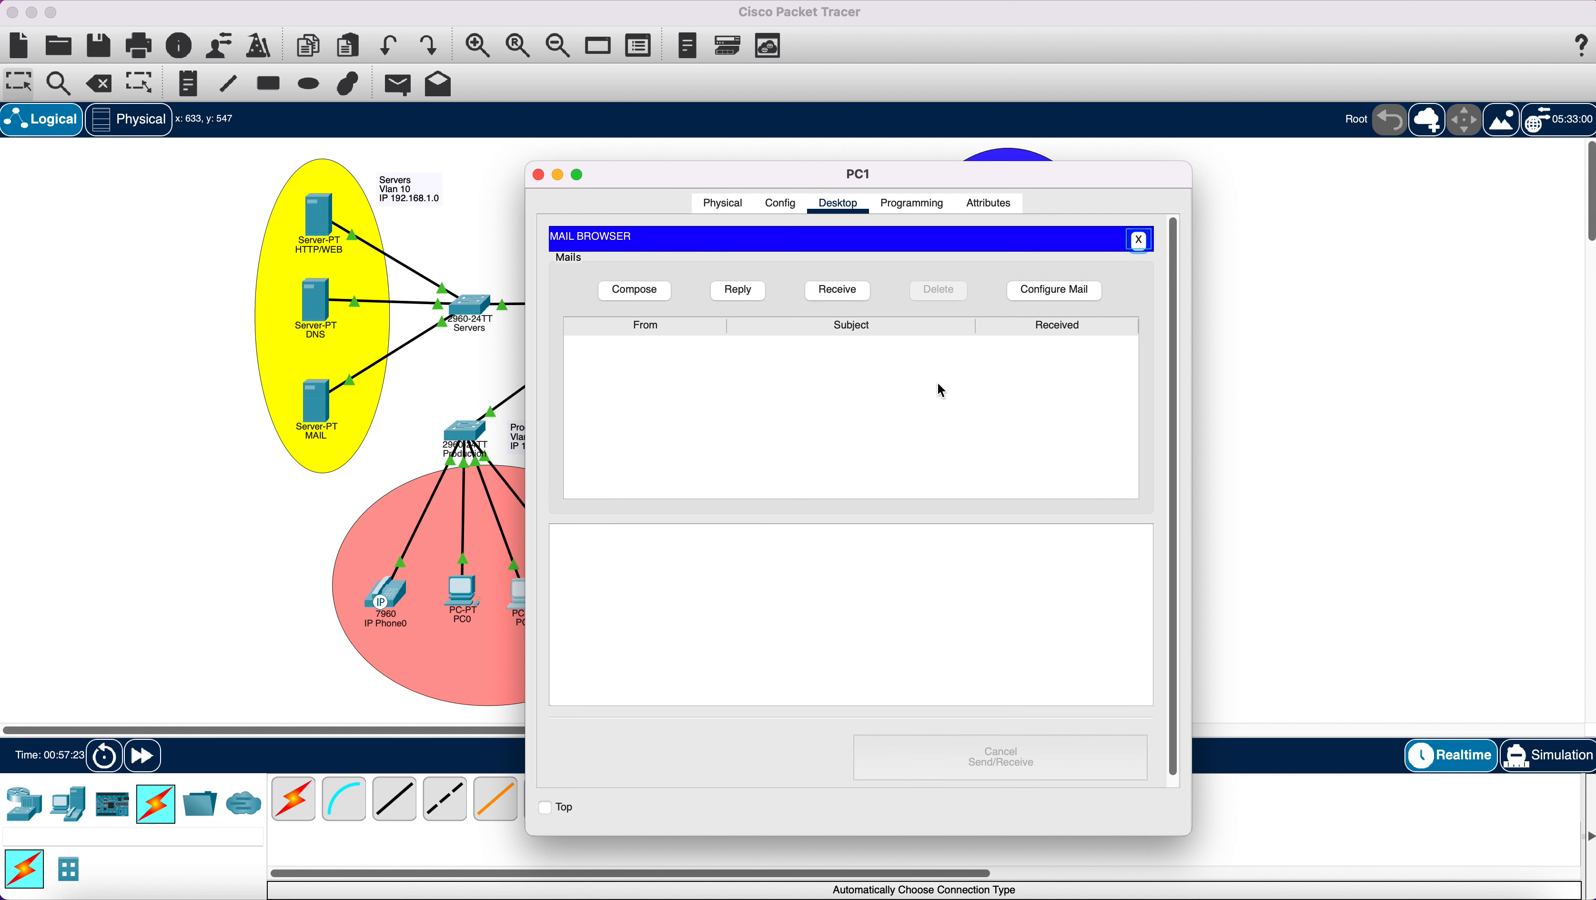
click(837, 291)
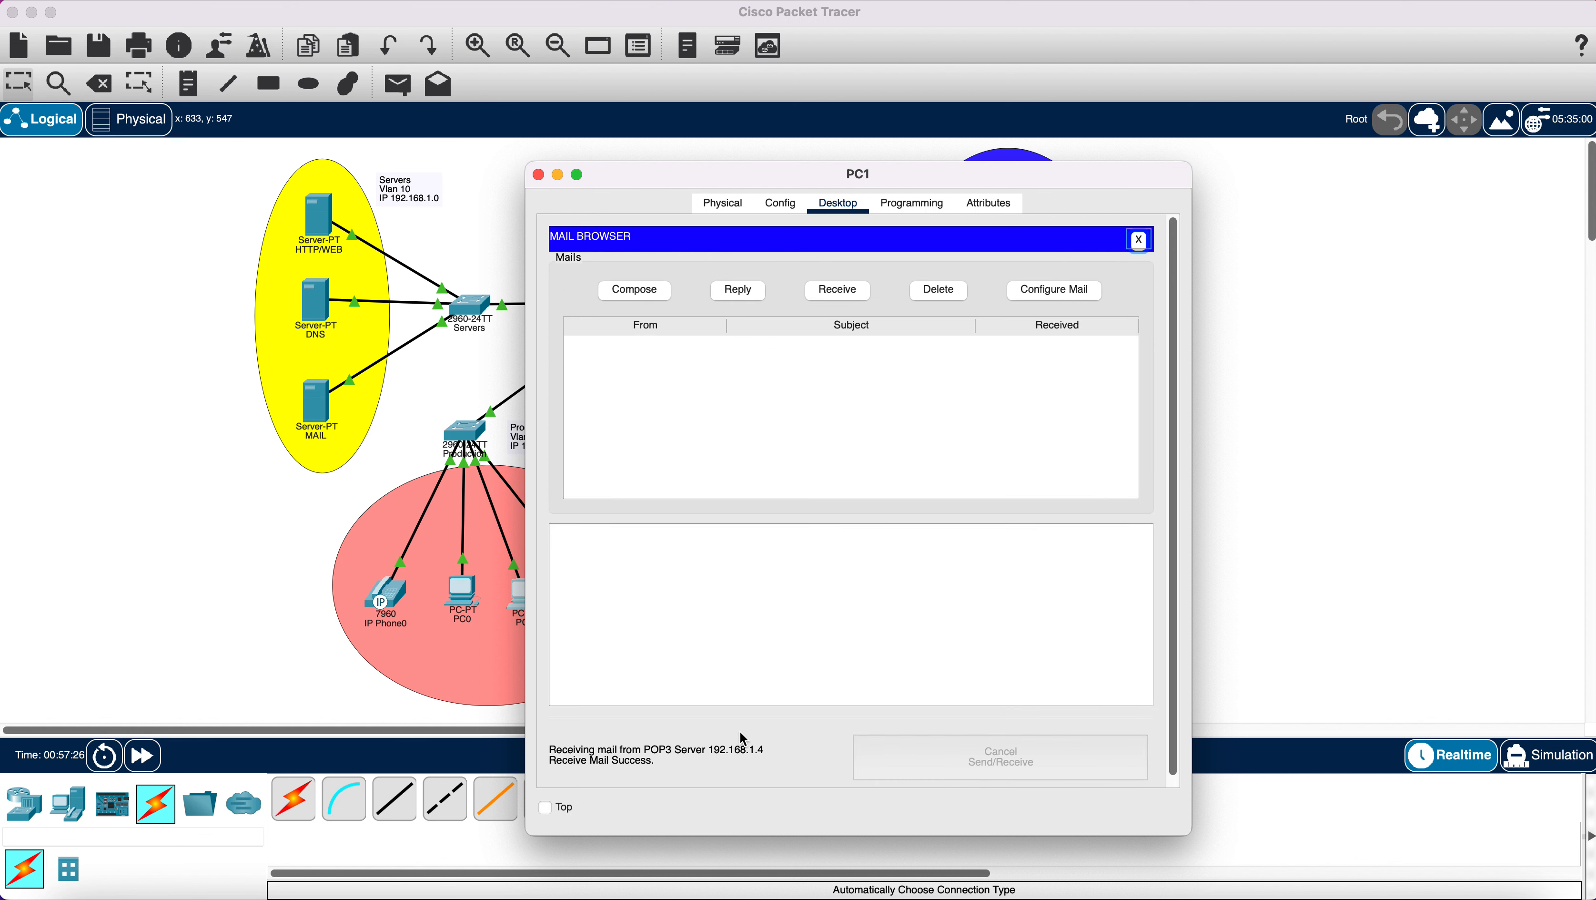
click(538, 176)
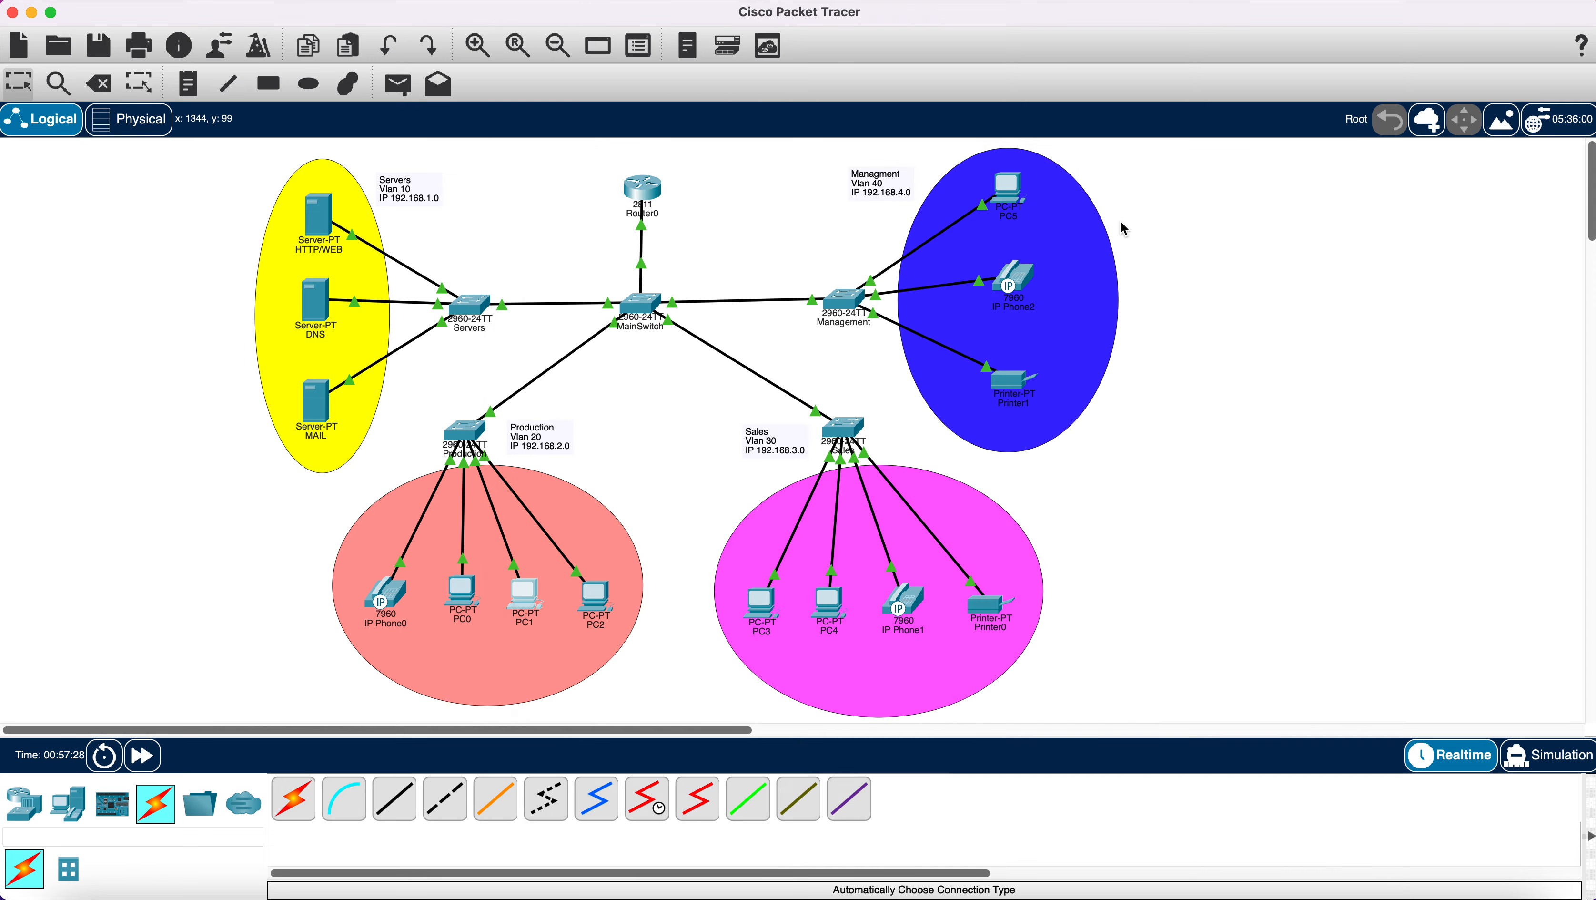
click(1015, 197)
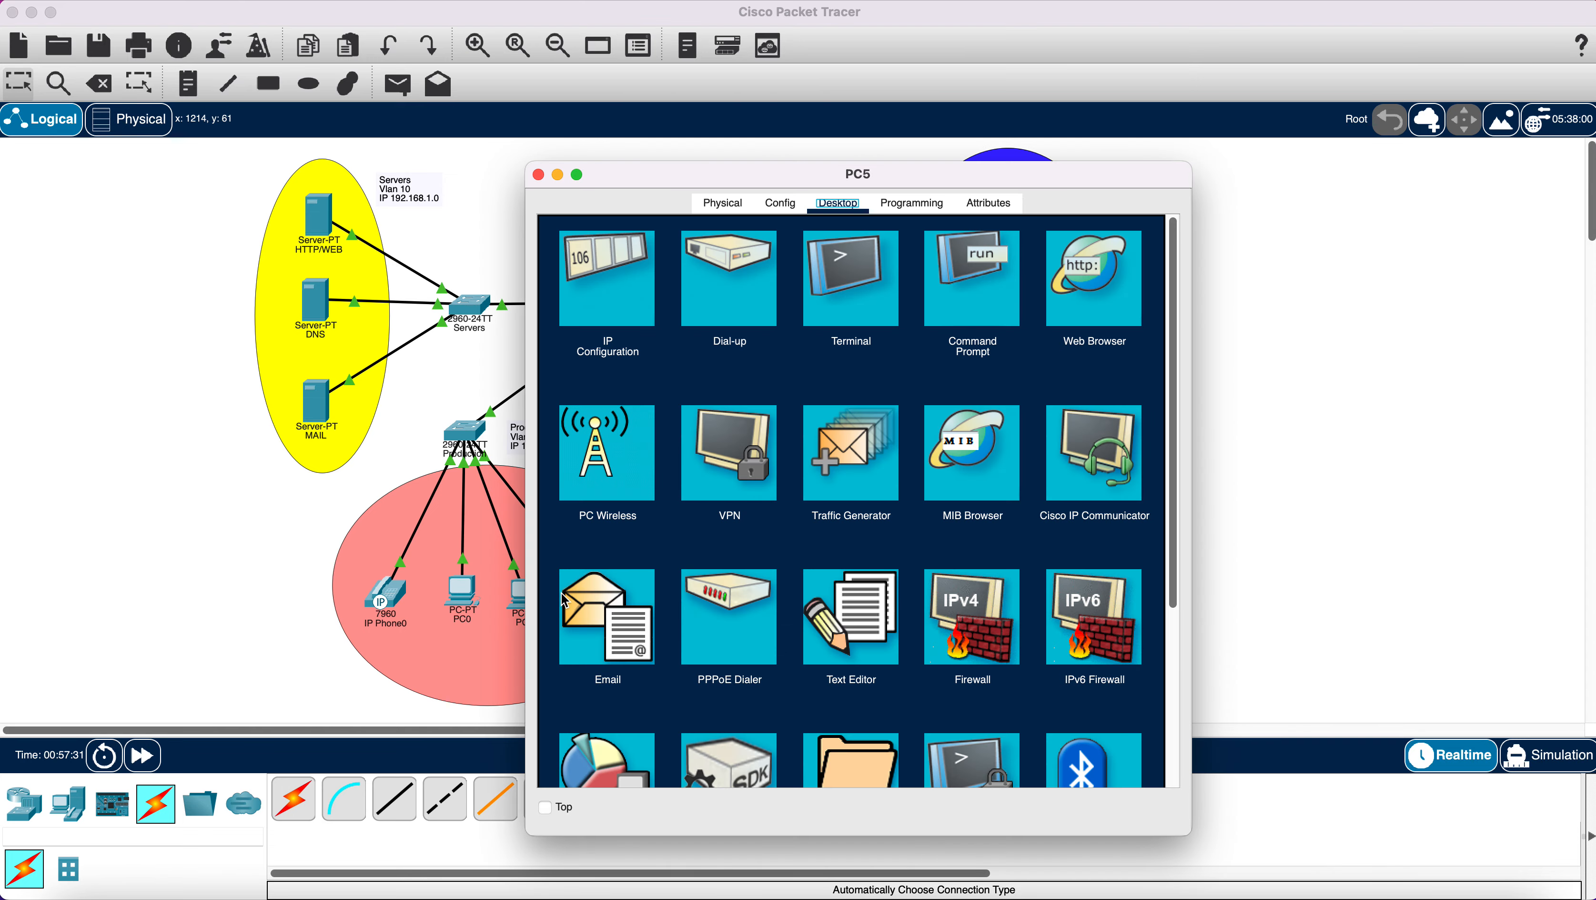
Open PC5's email client and enter name PC5 and its gmail.com address.
click(624, 610)
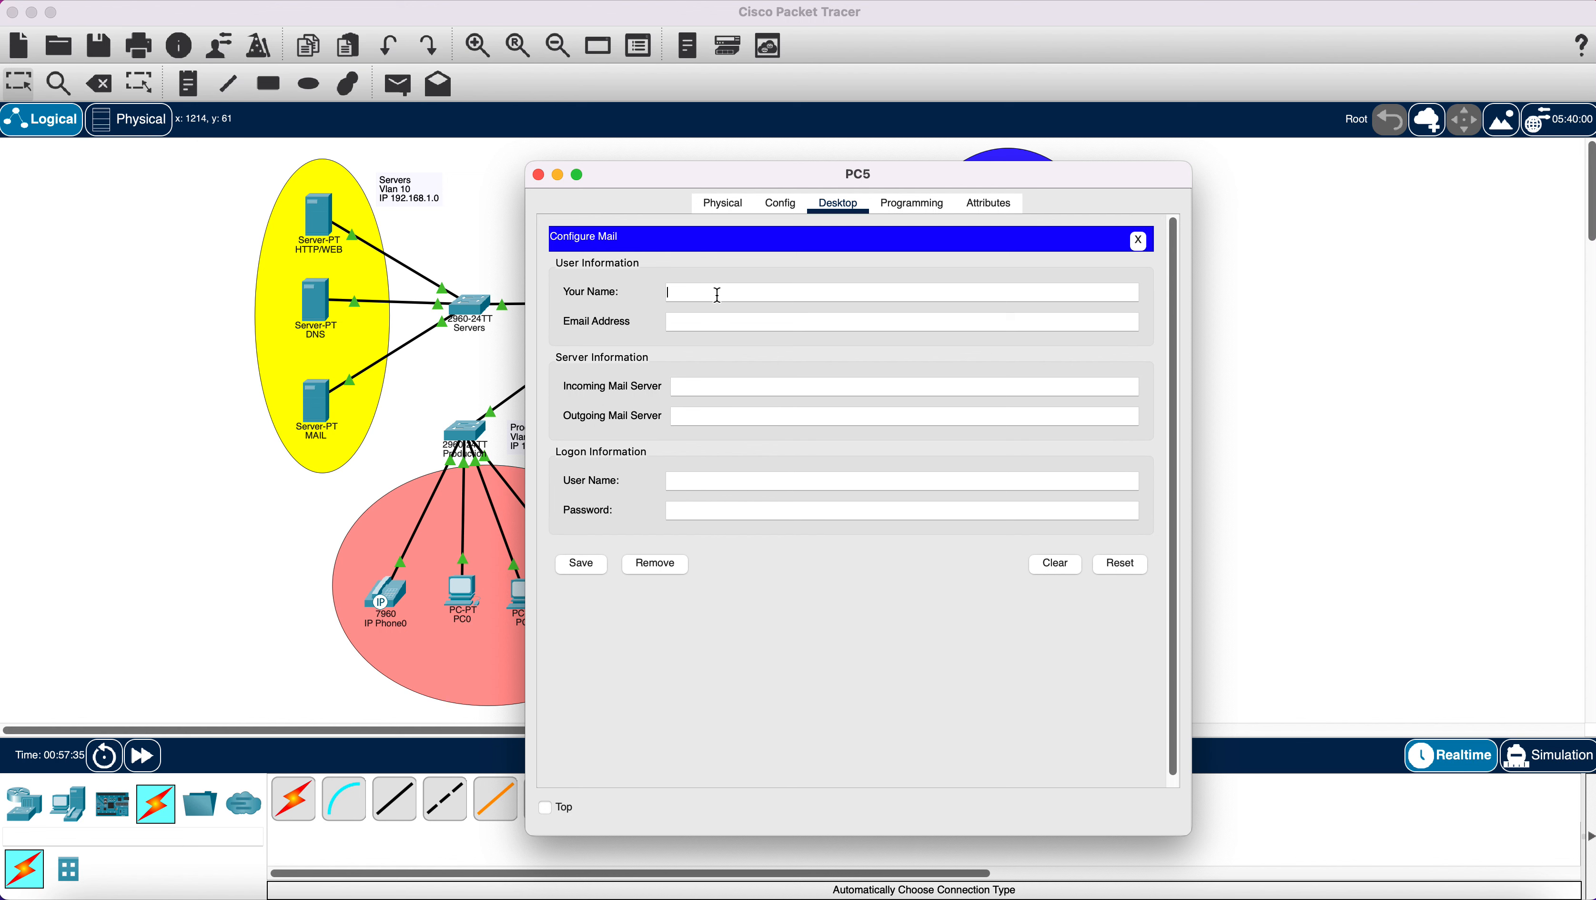
text(PC5)
click(714, 324)
text(PC5@gmail.com)
Set PC5's incoming and outgoing mail servers to 192.168.1.4.
right_click(716, 385)
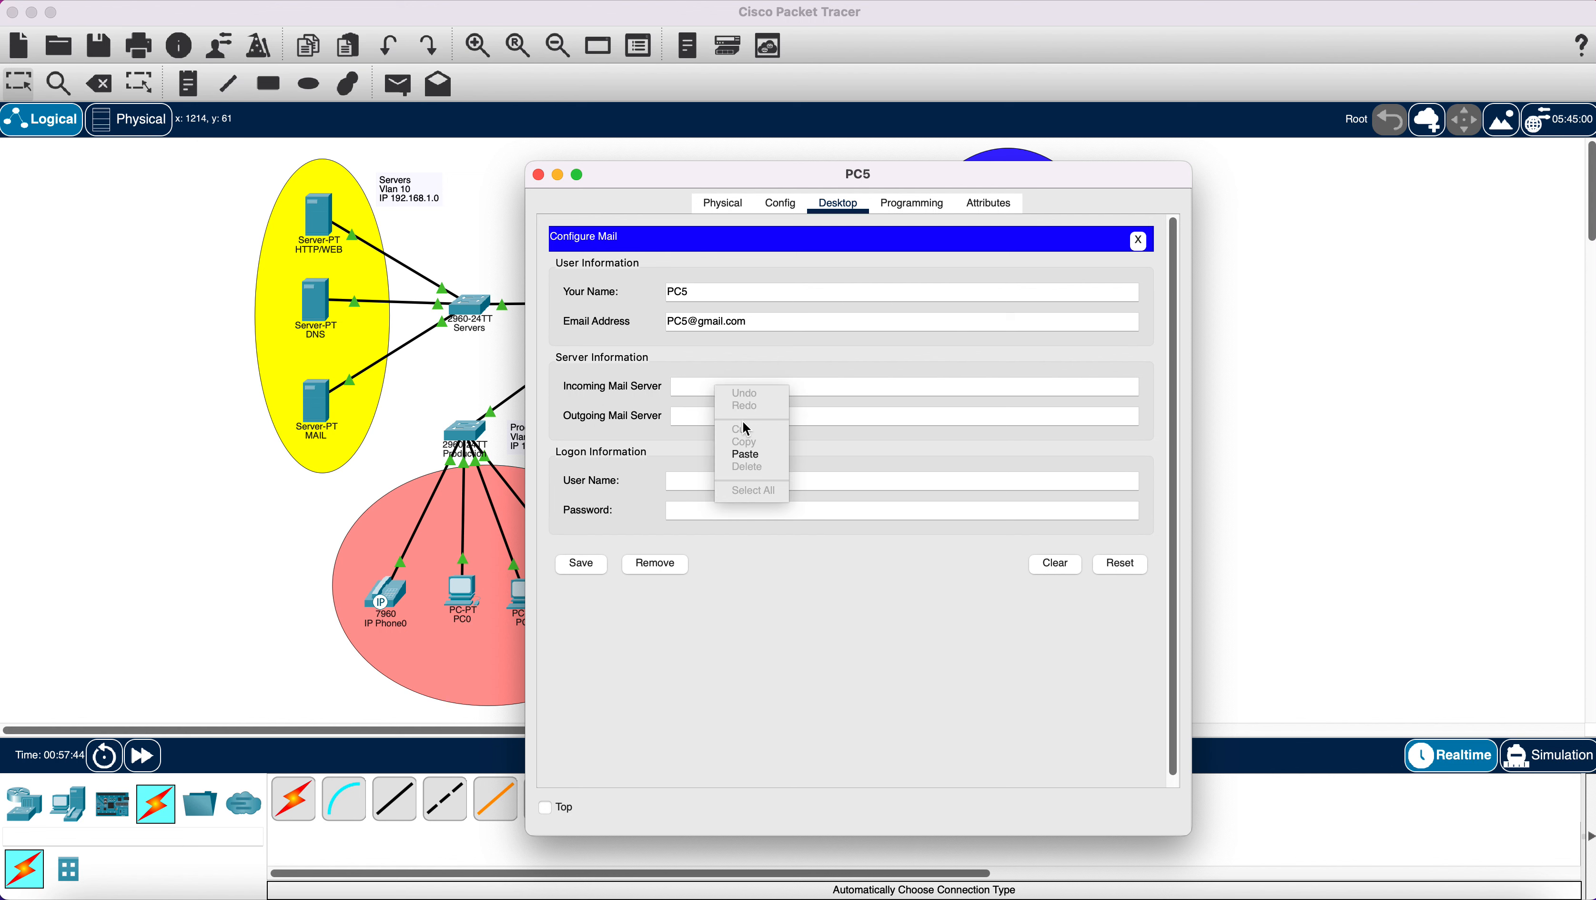
click(764, 450)
key(BackSpace)
text(4)
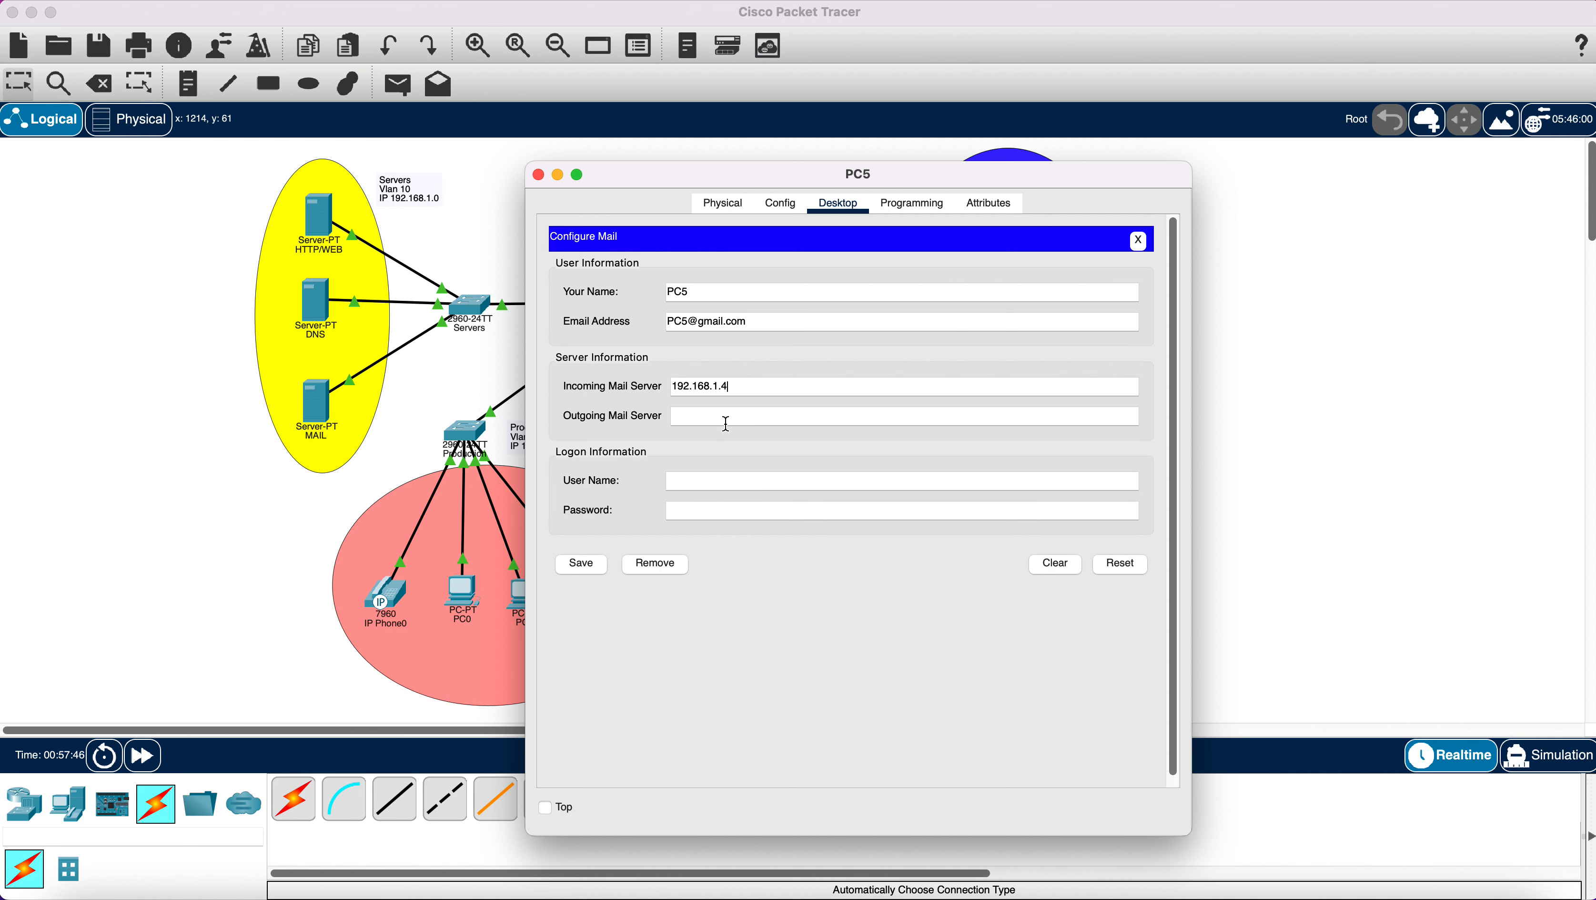
right_click(726, 424)
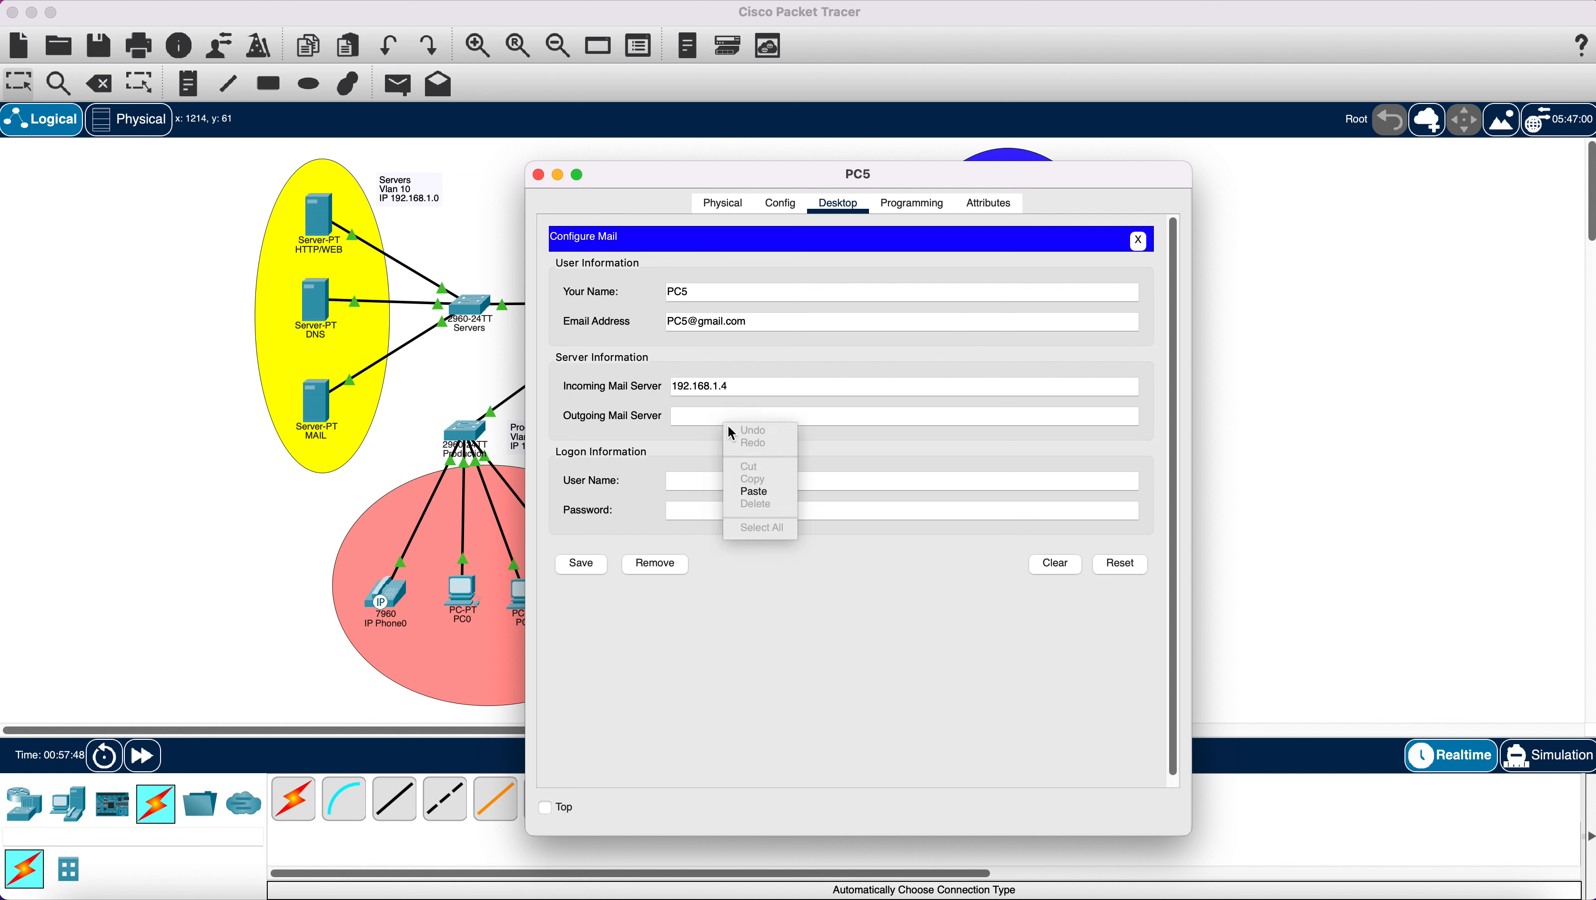
click(751, 491)
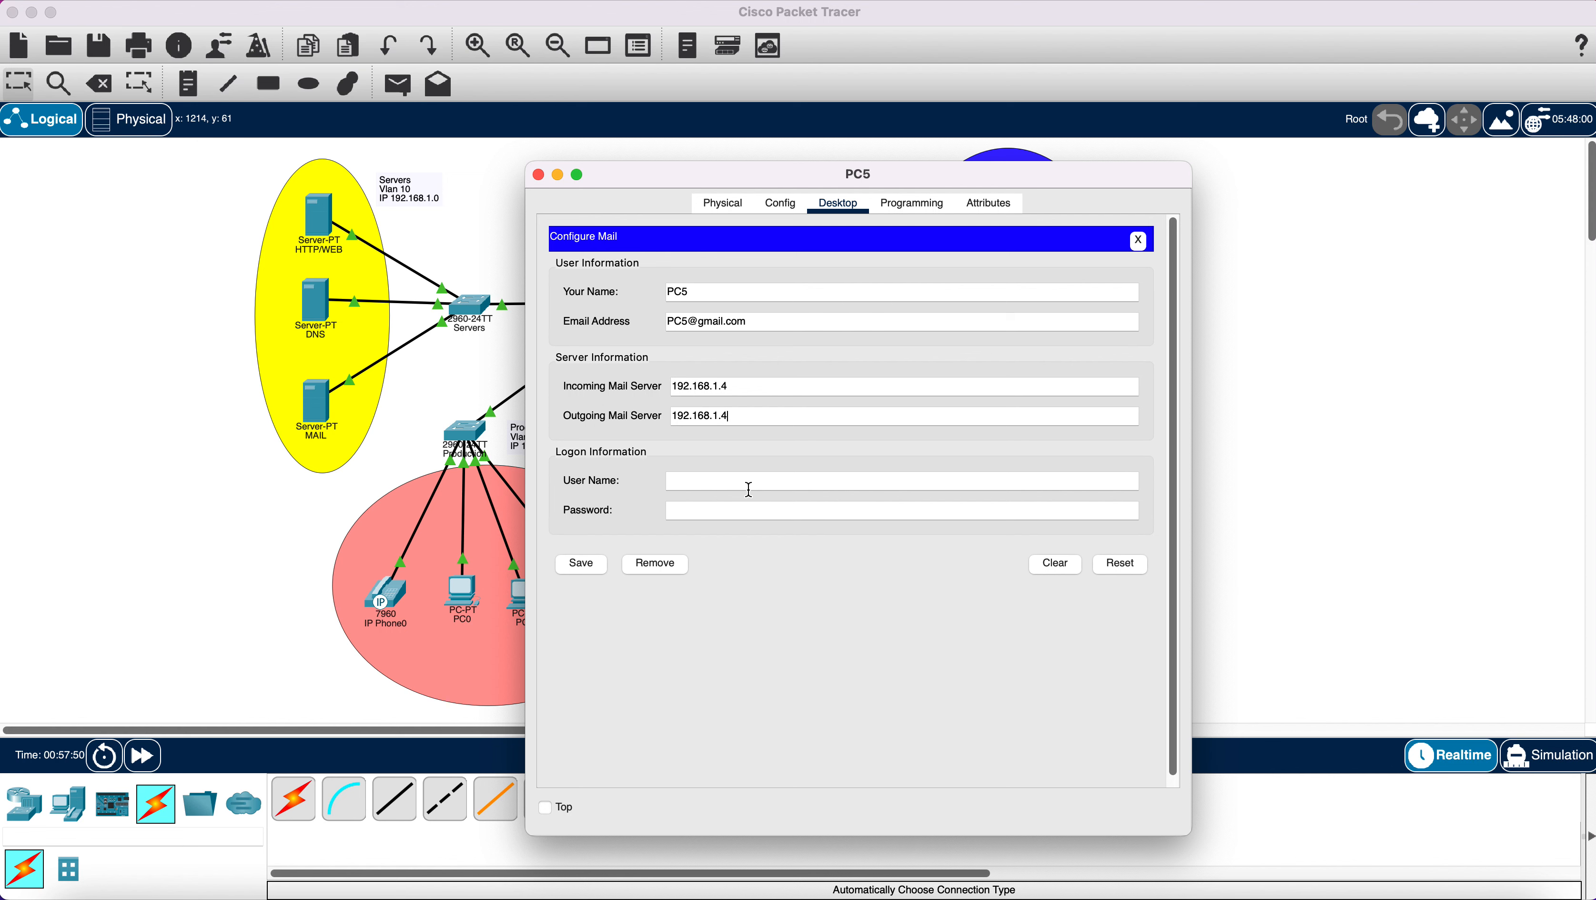
Enter logon user name PC5 and the password, save, and receive mail.
click(720, 483)
text(PC5)
click(720, 509)
text(123)
click(588, 563)
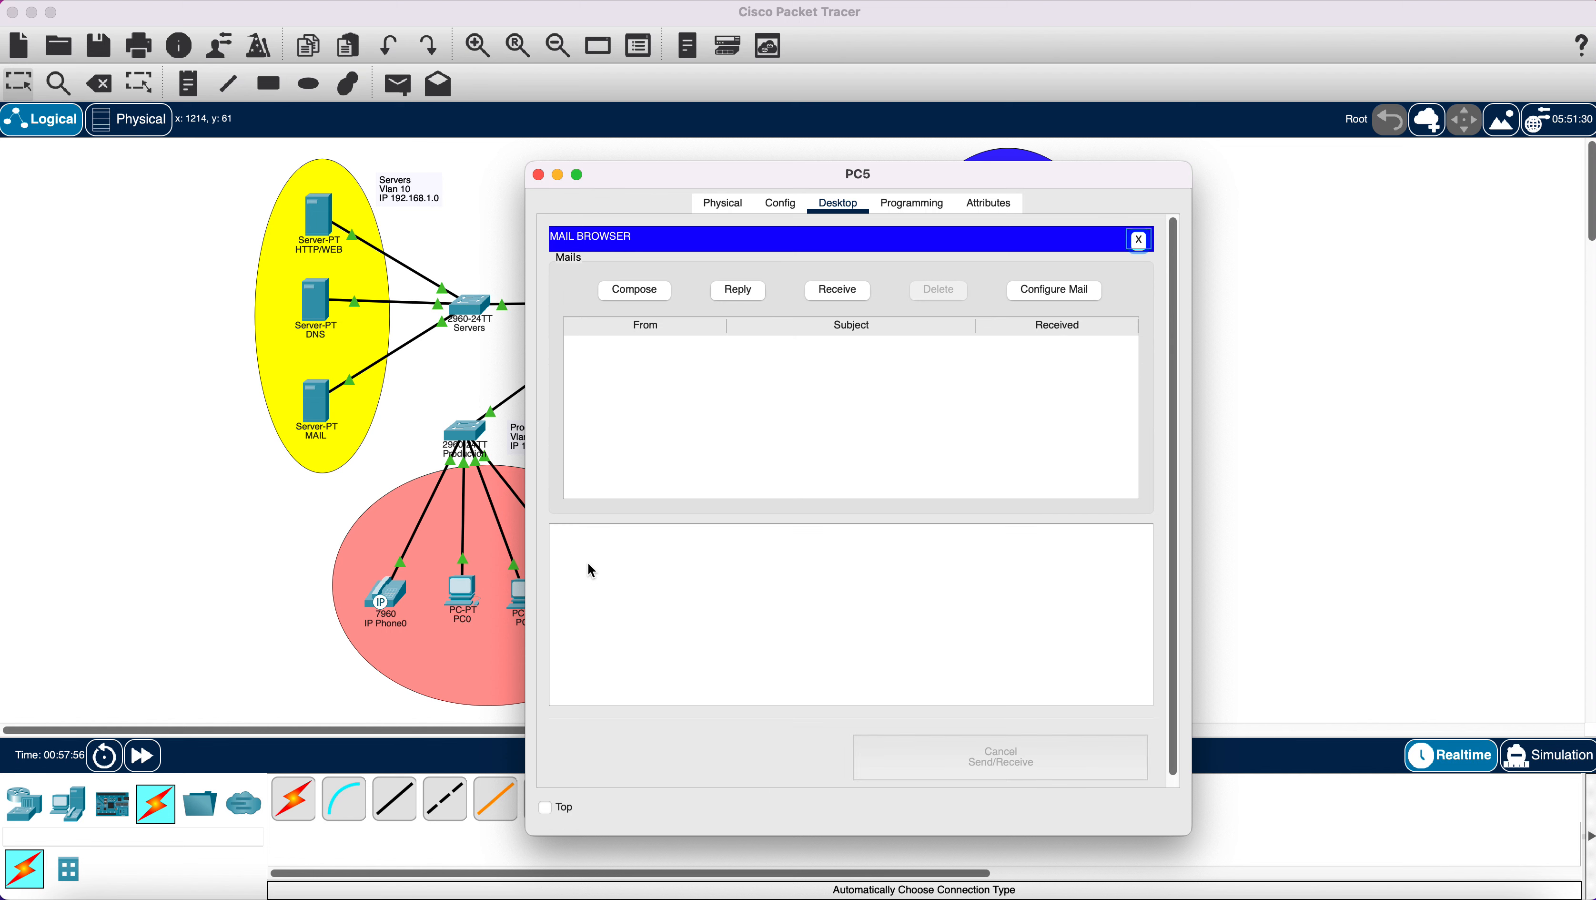
click(838, 291)
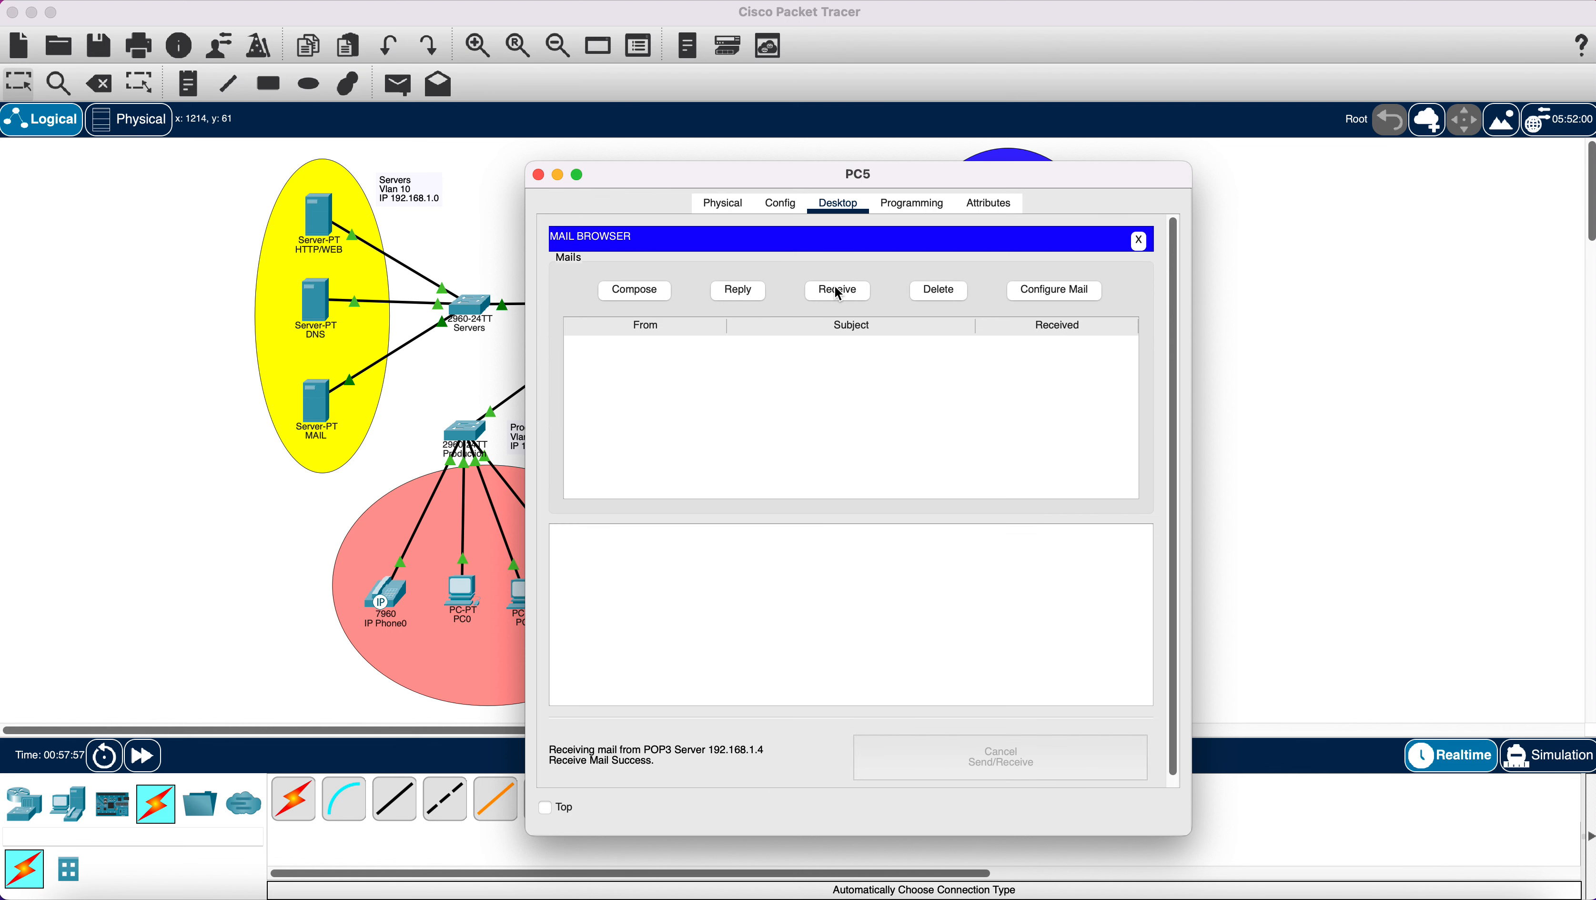
Send a mail to PC1's gmail.com address with subject 'My mail' and body 'my mail', then close PC5.
click(634, 291)
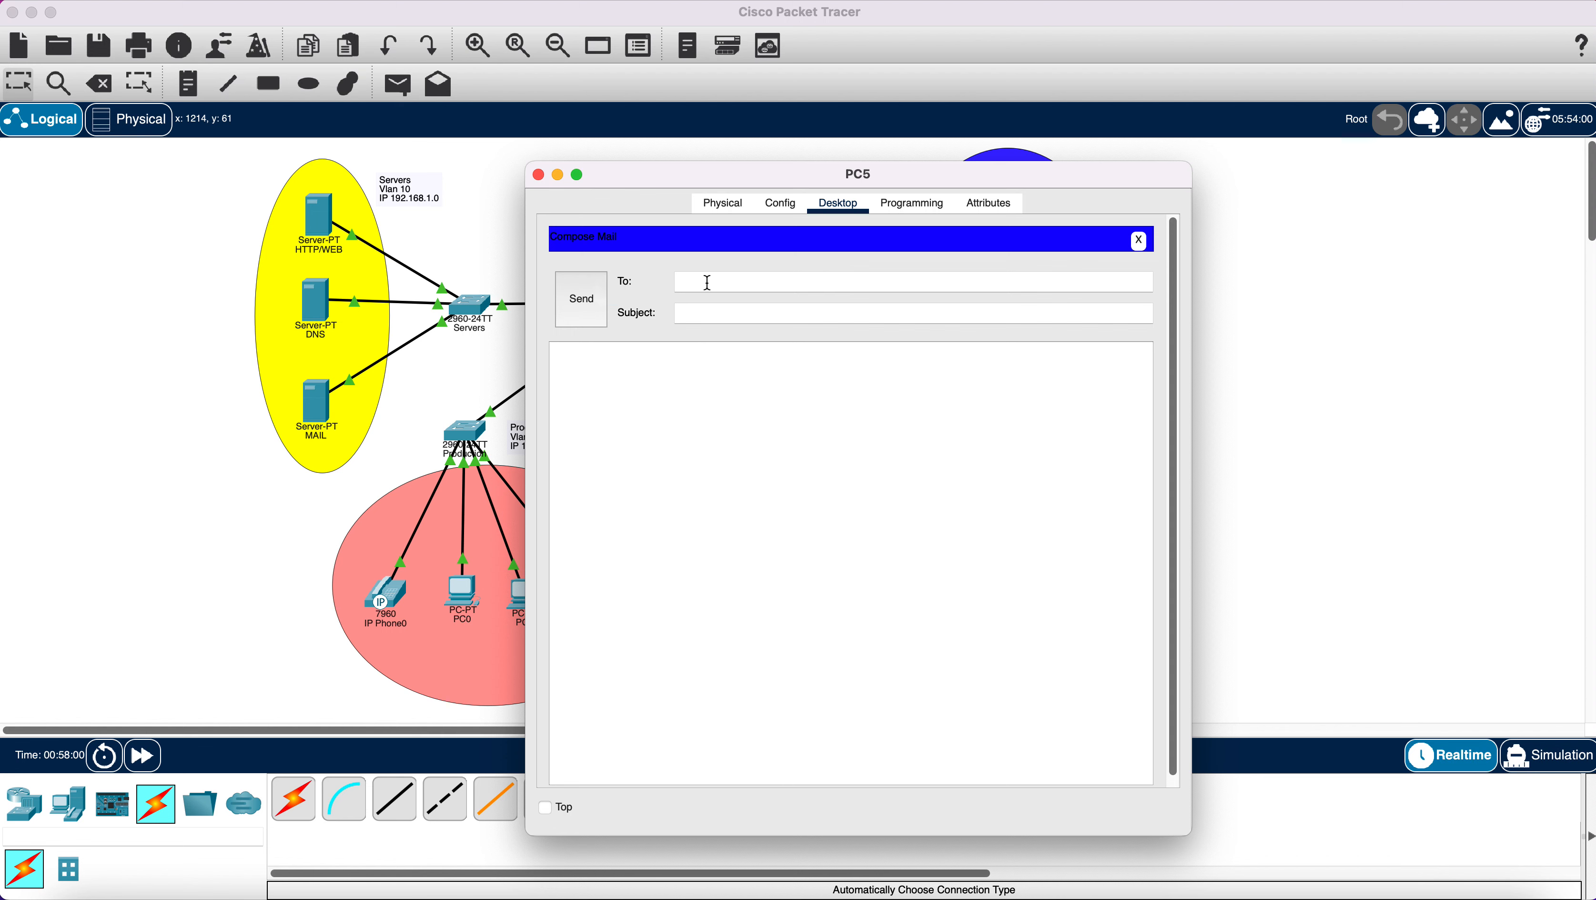
text(PC1@gmail.com)
click(724, 319)
text(My mail)
click(698, 384)
text(my may)
key(BackSpace)
text(il)
click(581, 303)
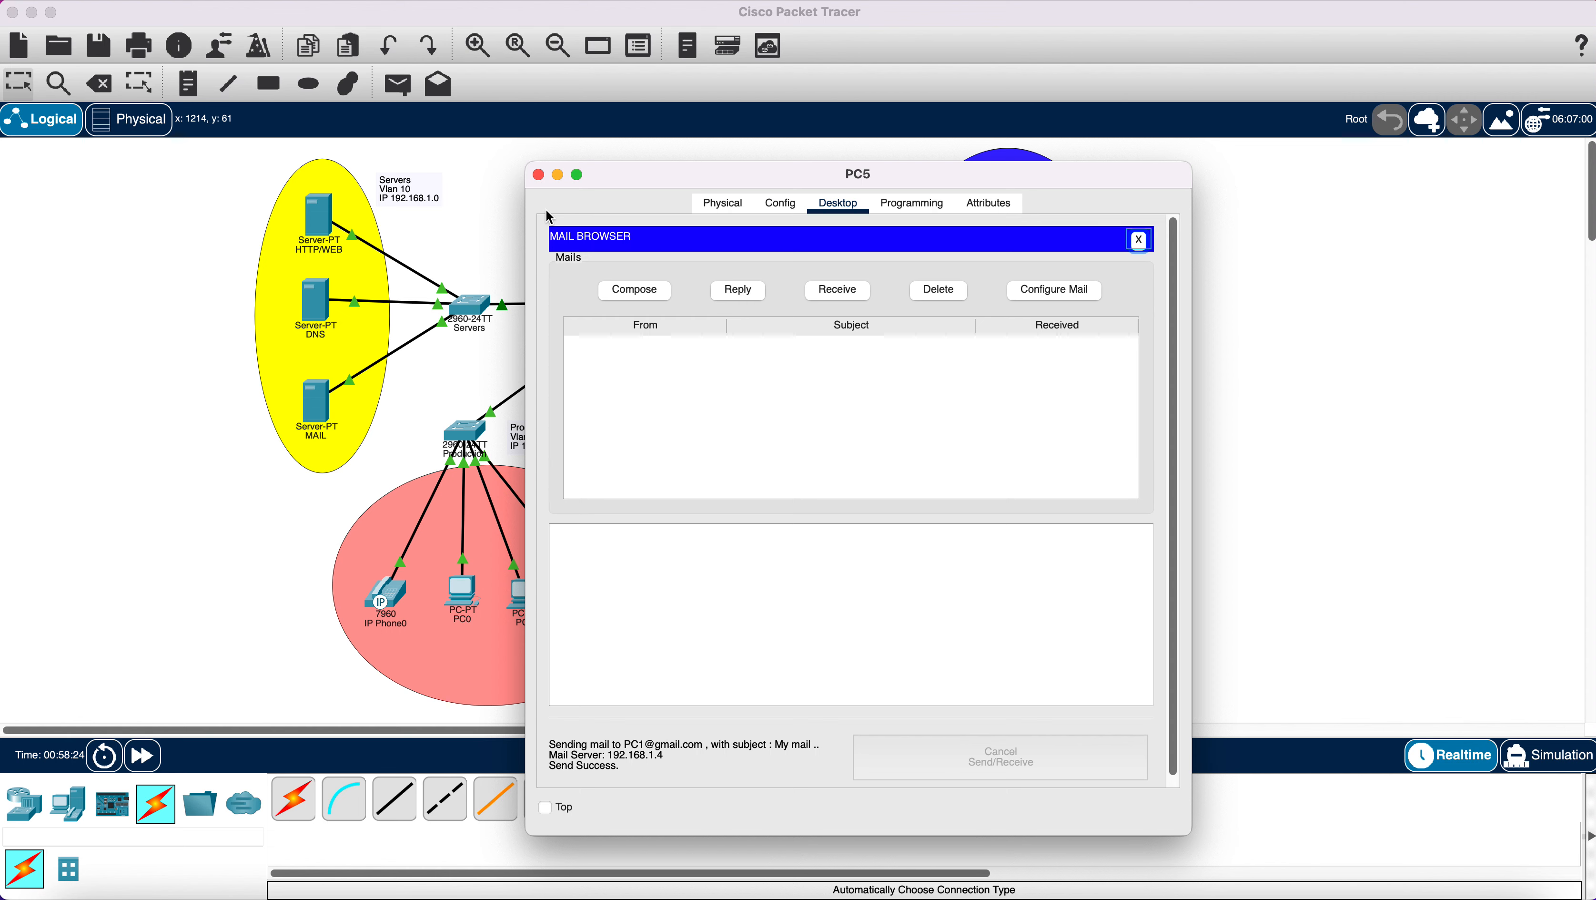
click(539, 174)
On PC1, receive and read PC5's 'My mail' message, delete it, and close PC1.
click(532, 598)
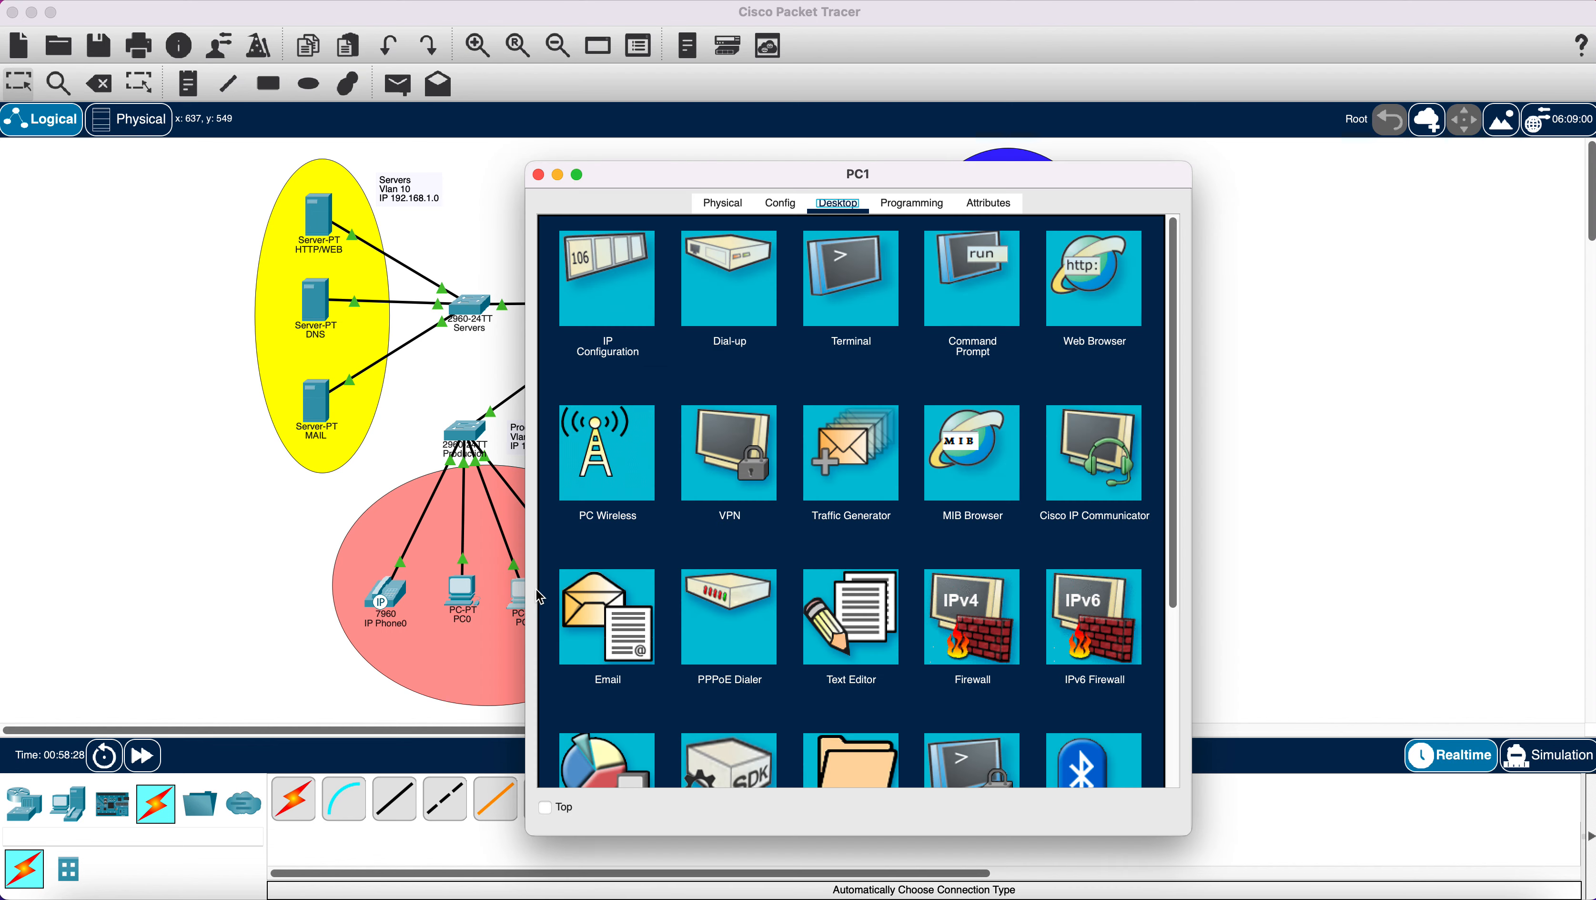
click(613, 618)
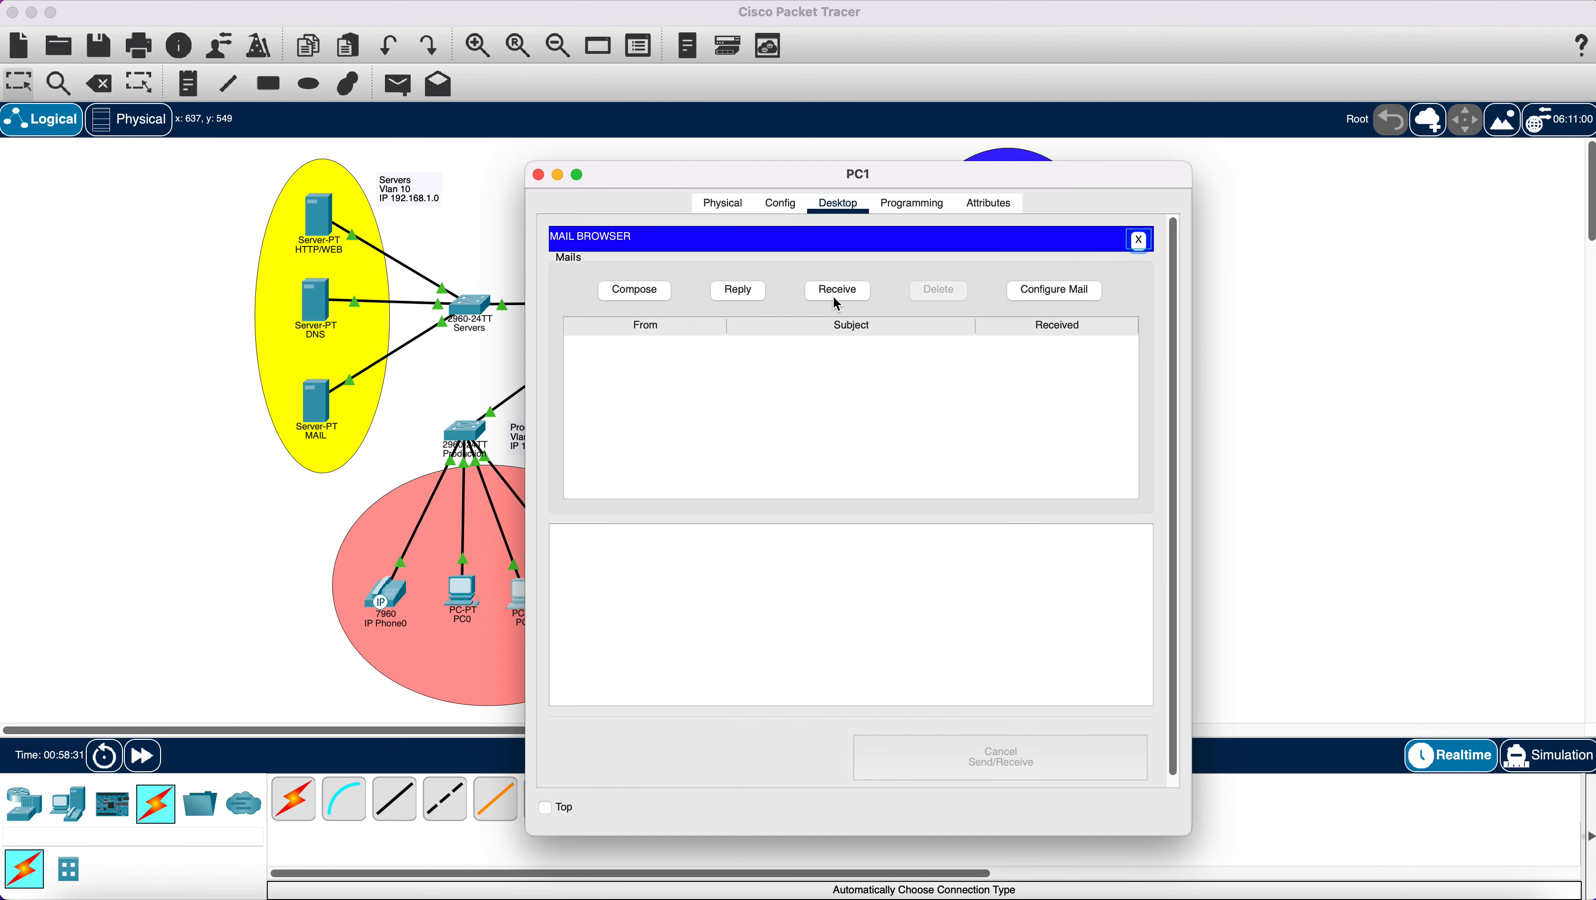
click(835, 293)
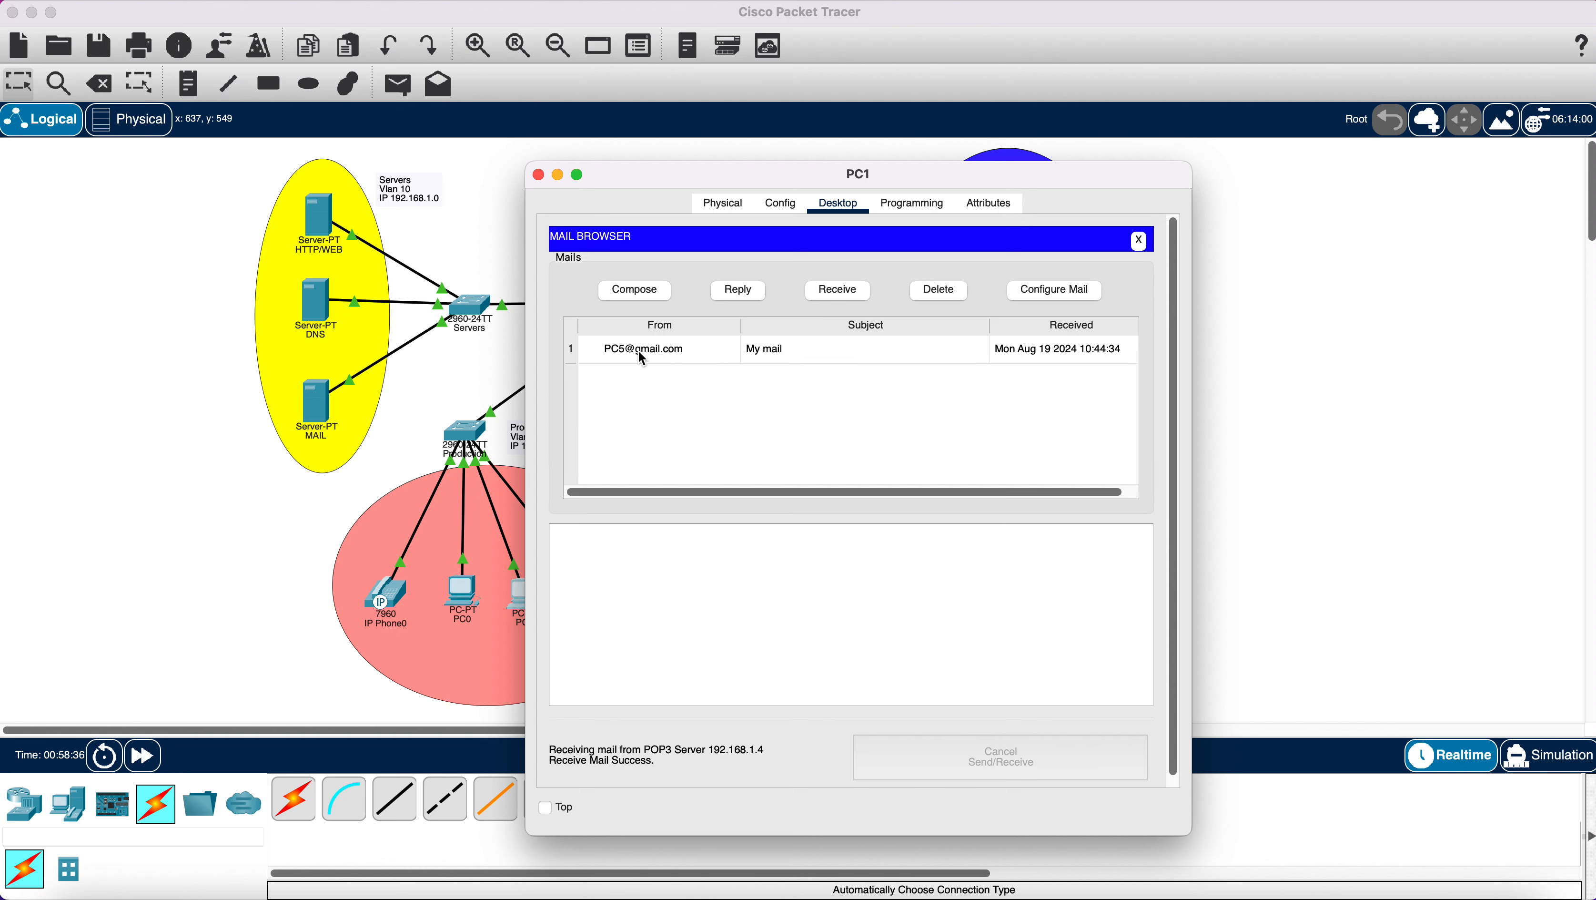
click(642, 358)
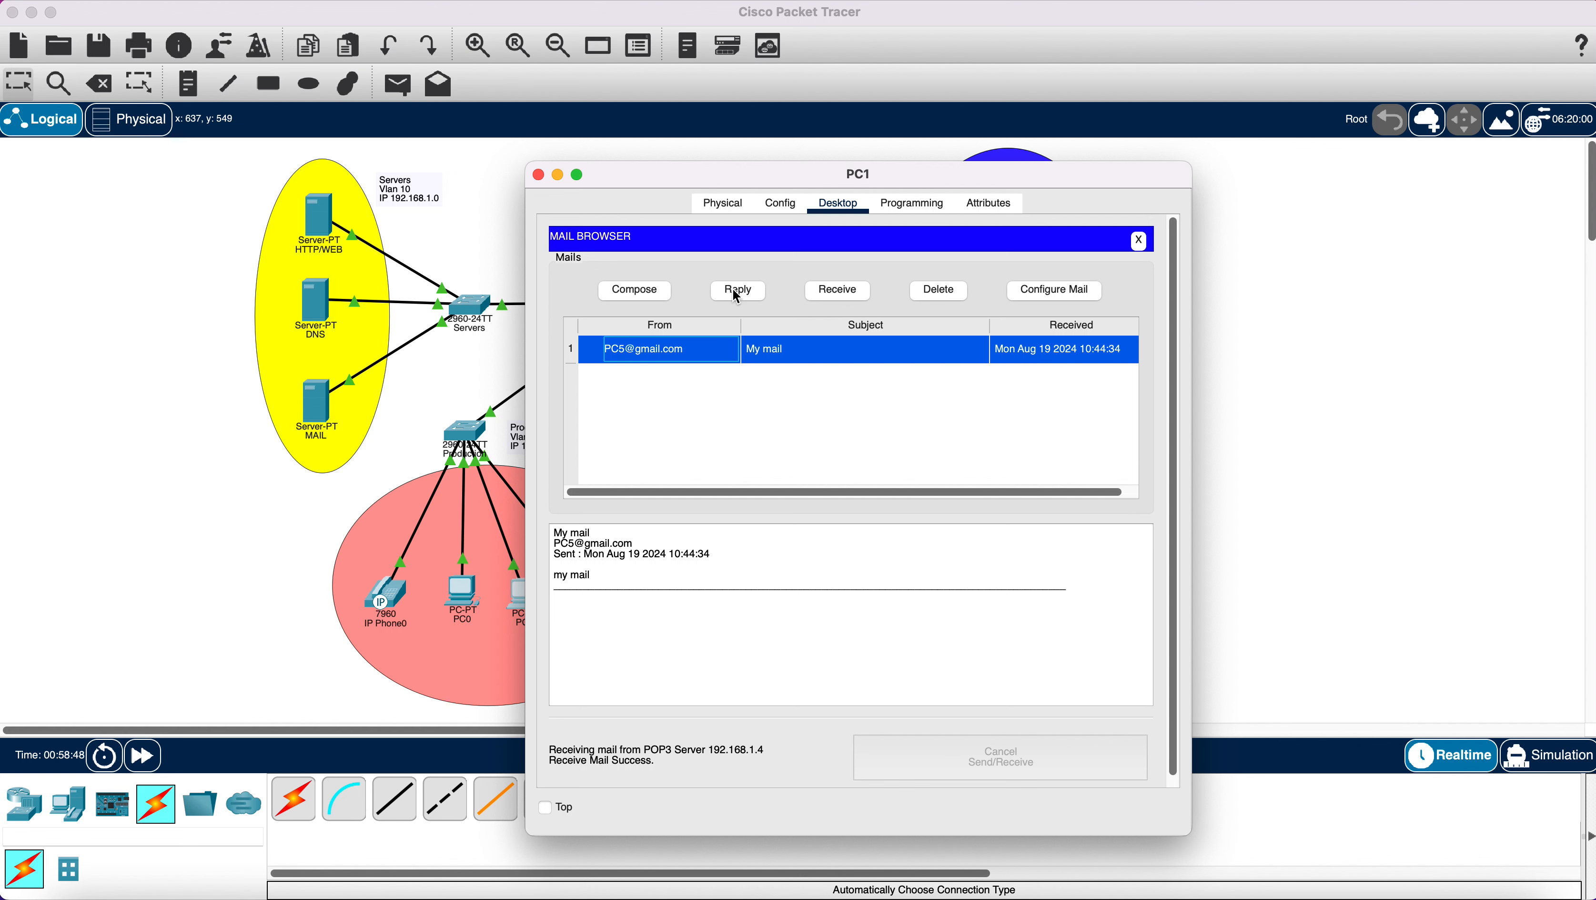
click(938, 291)
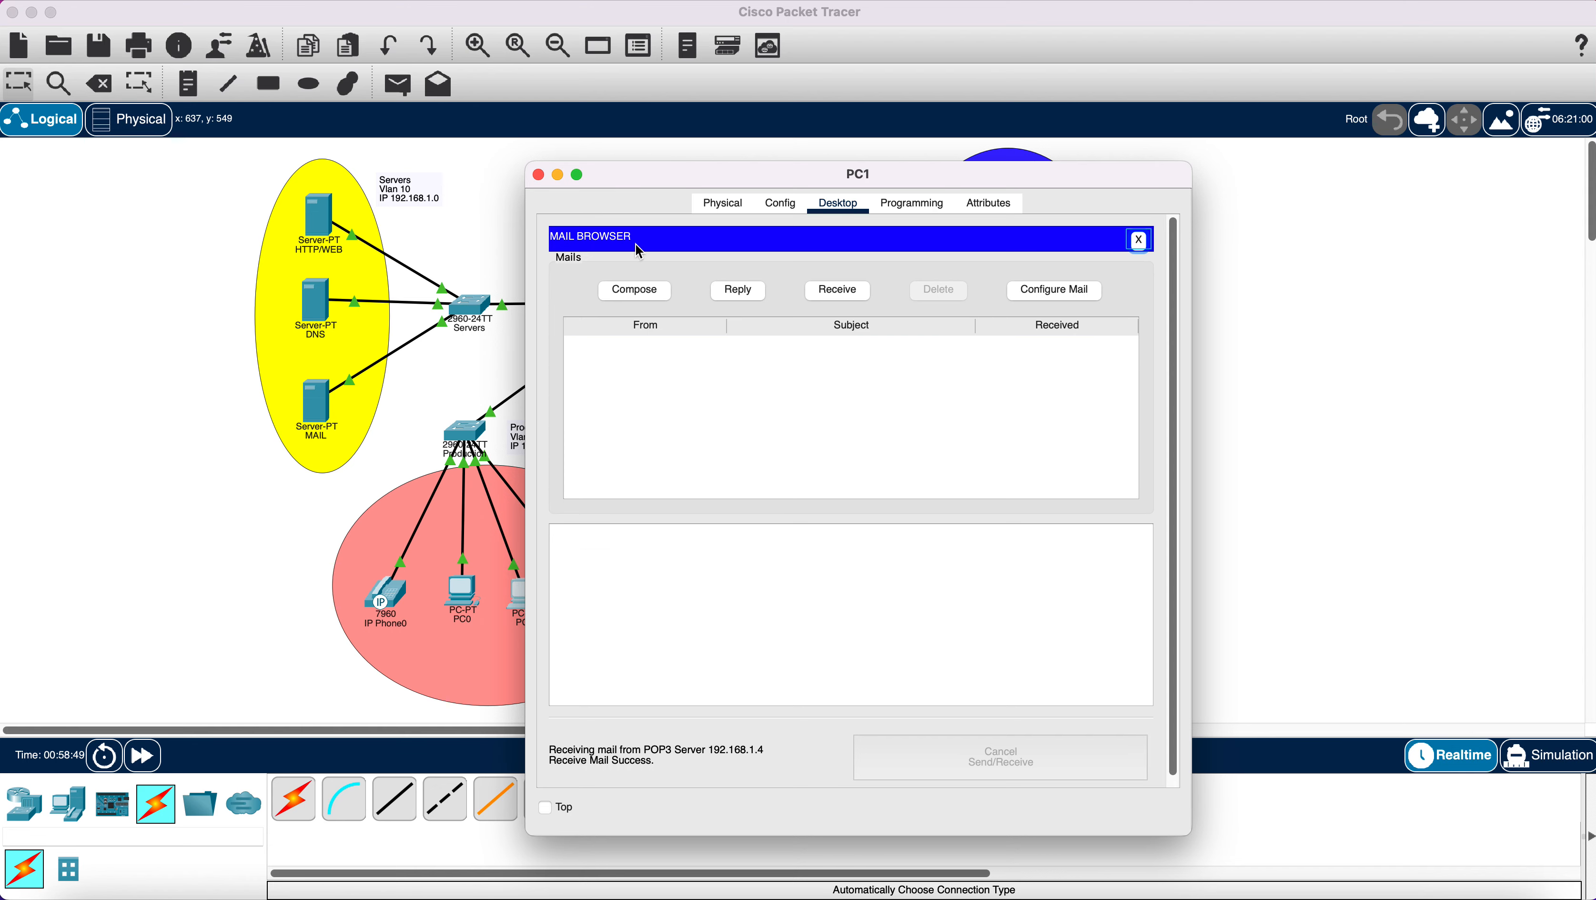
click(539, 175)
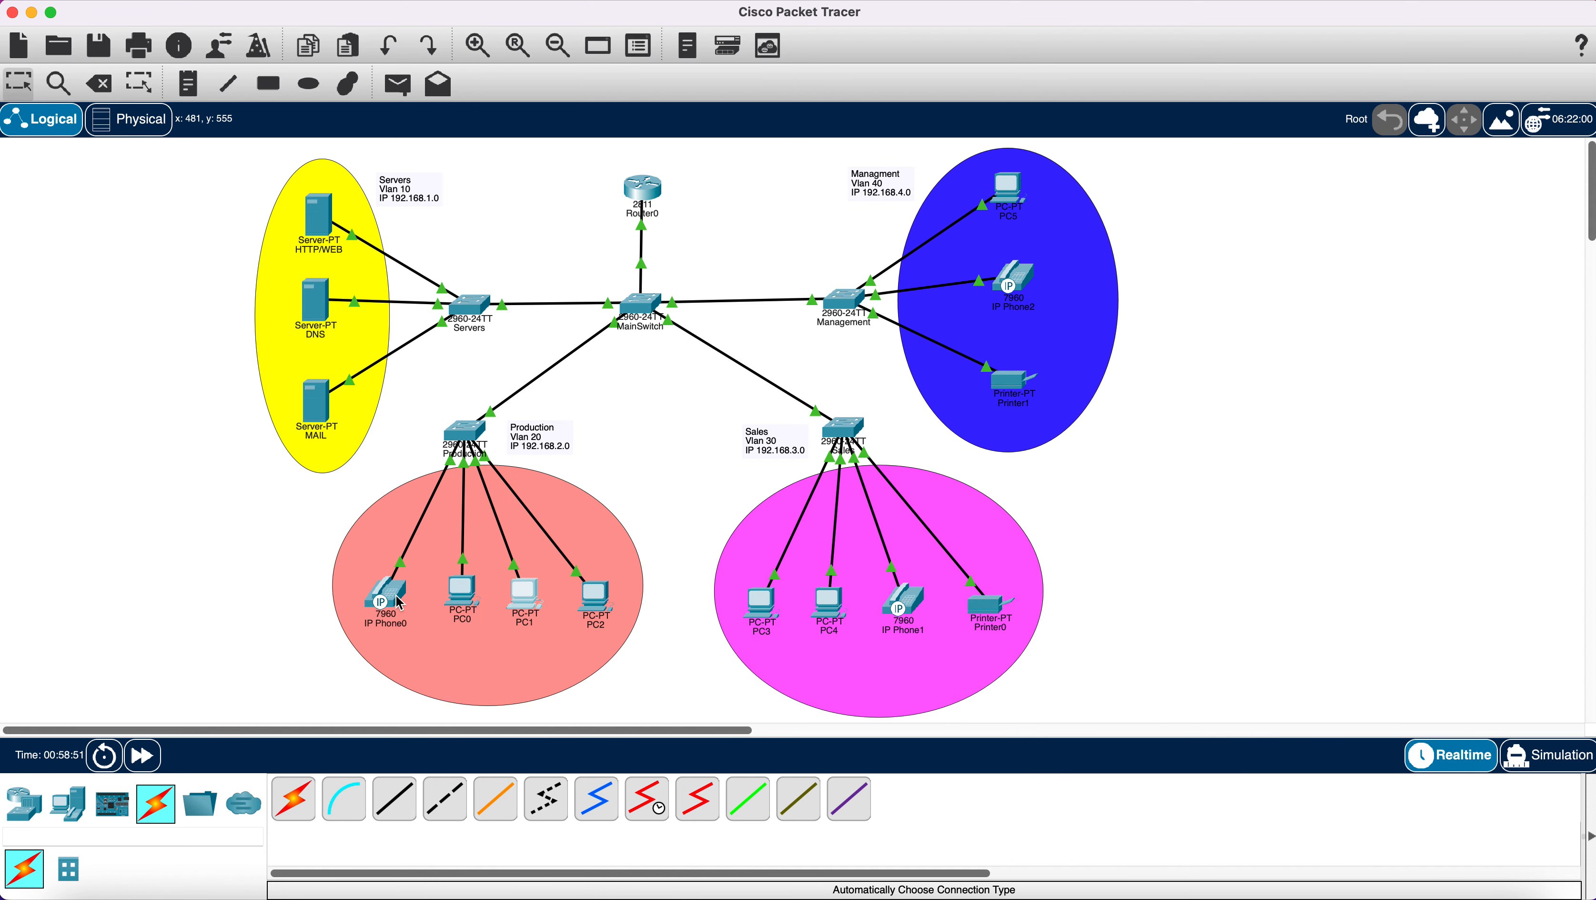
Open MainSwitch's CLI and scroll the history to review VLANs 10-40 allowed on trunks Fa0/1-5.
mouse_move(396, 595)
click(640, 309)
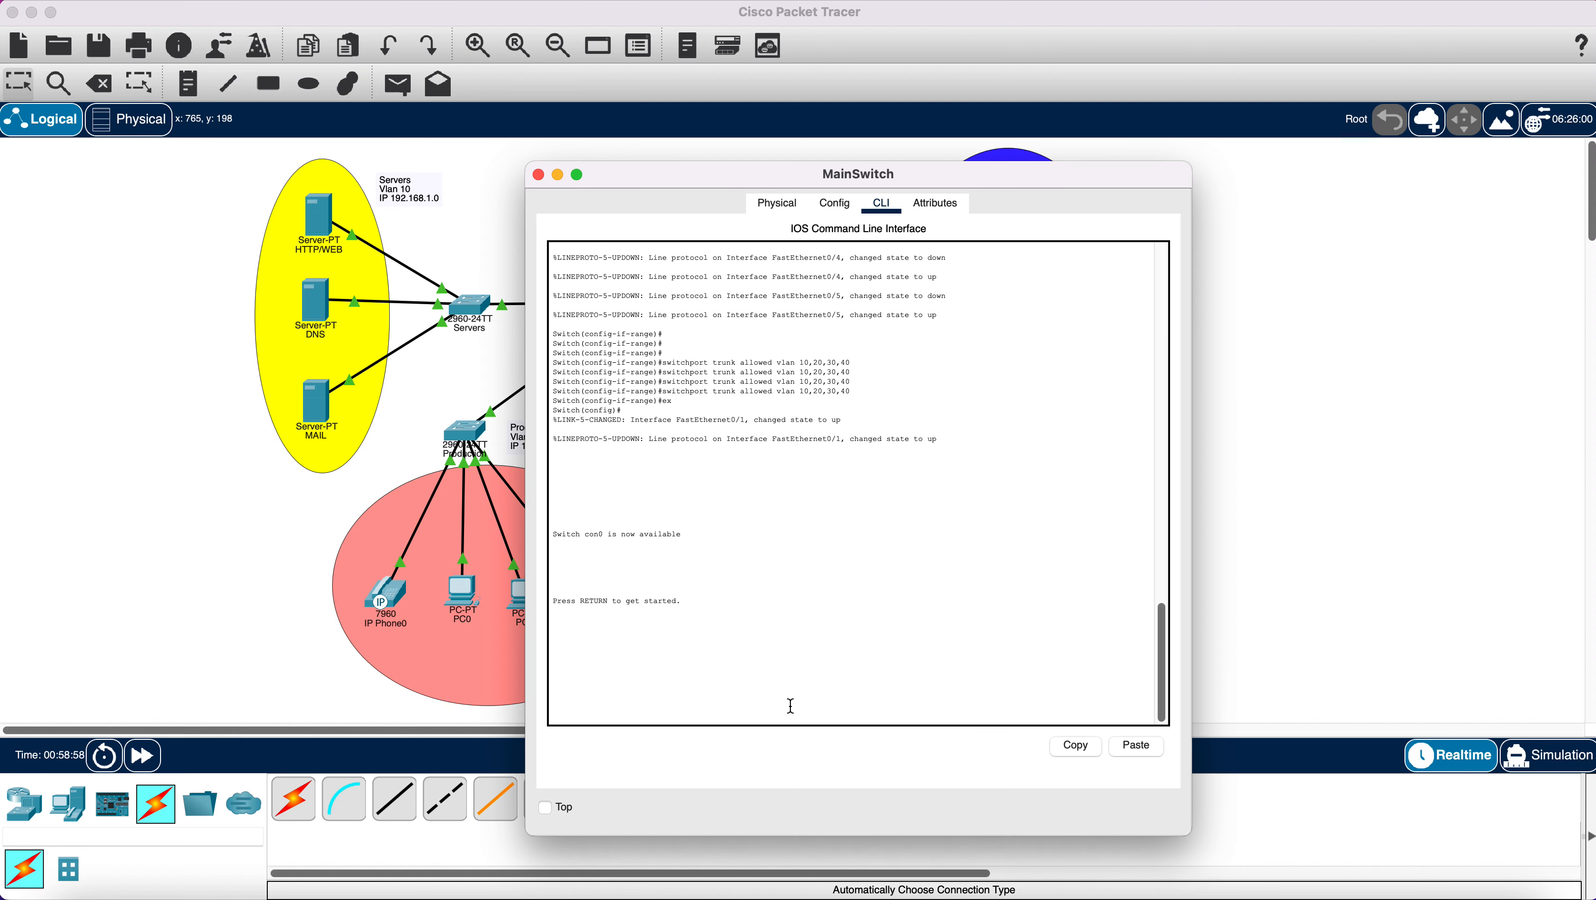
scroll(802, 669, up, 5)
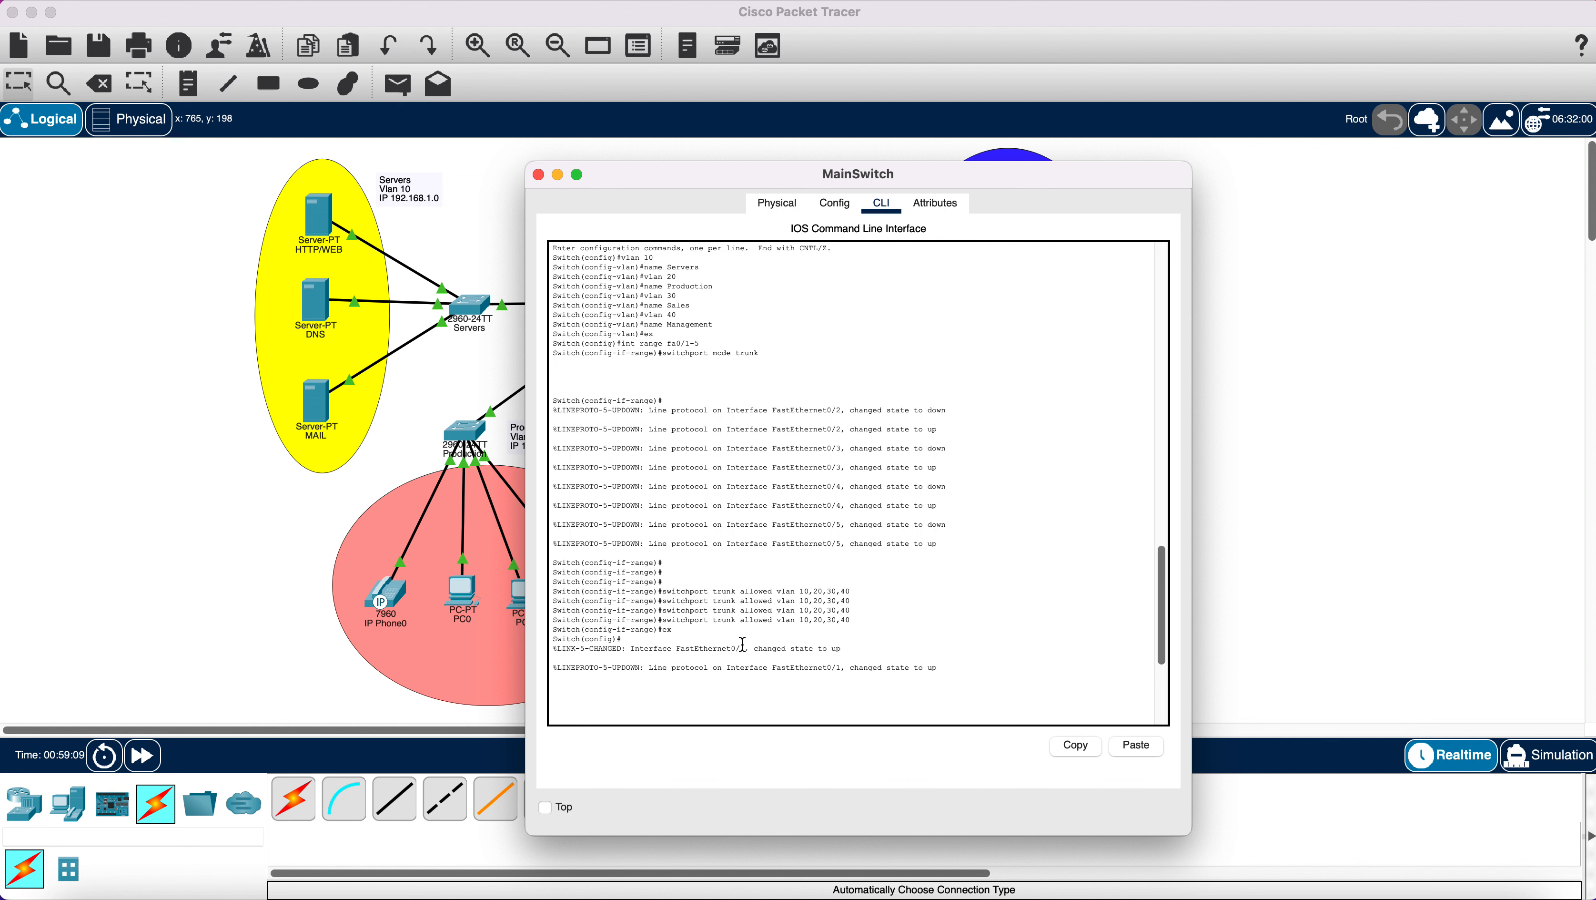
scroll(743, 644, down, 4)
scroll(743, 643, up, 4)
scroll(763, 613, up, 5)
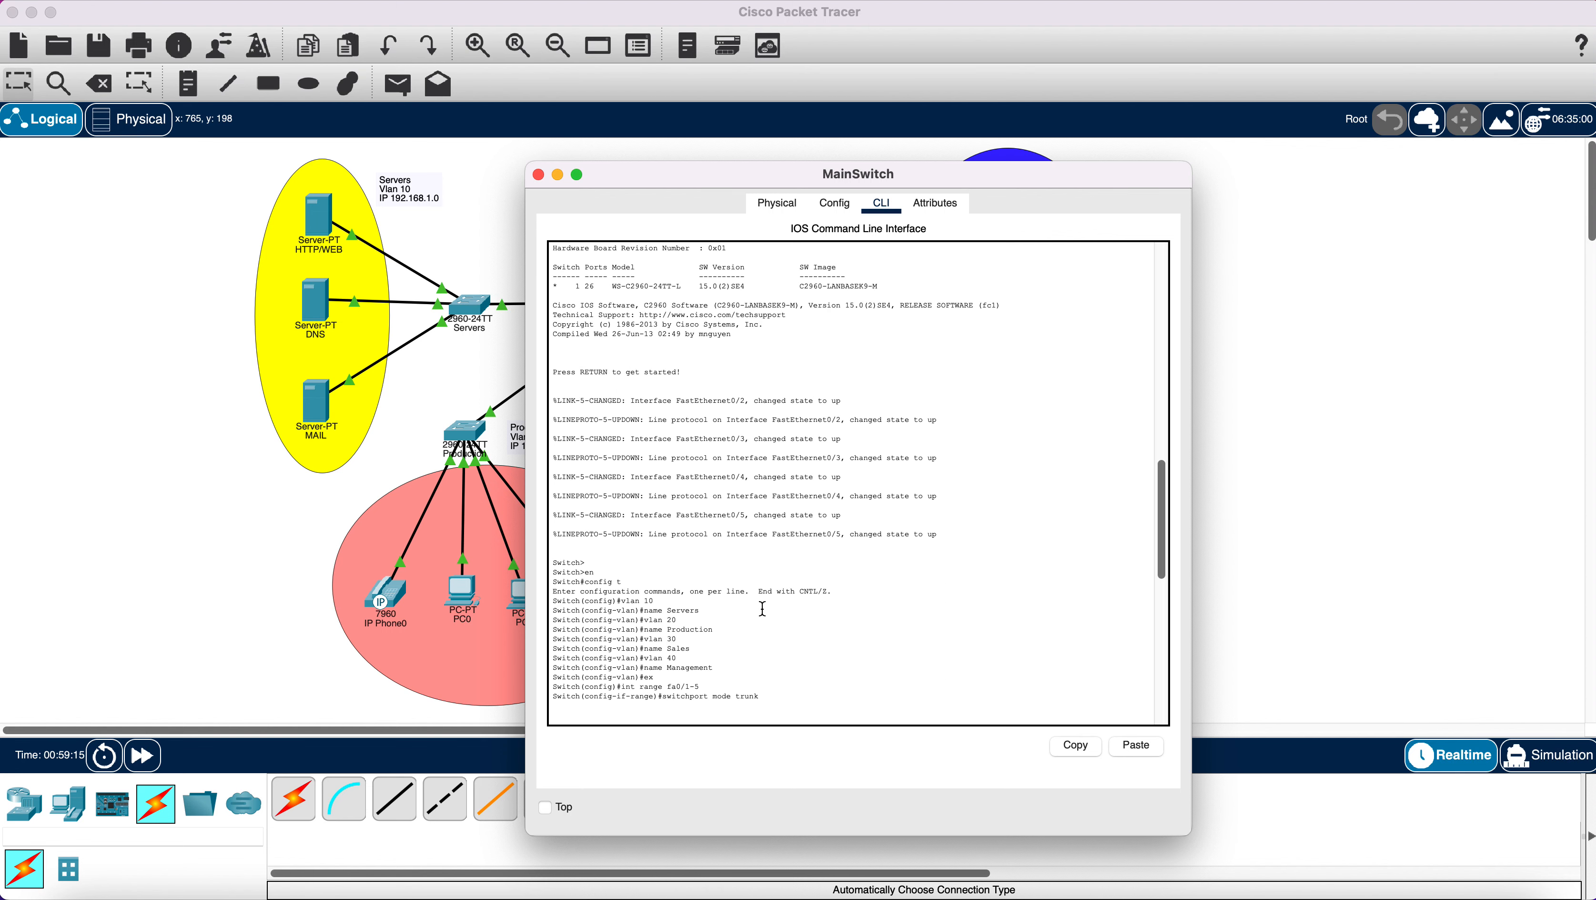
scroll(762, 609, up, 3)
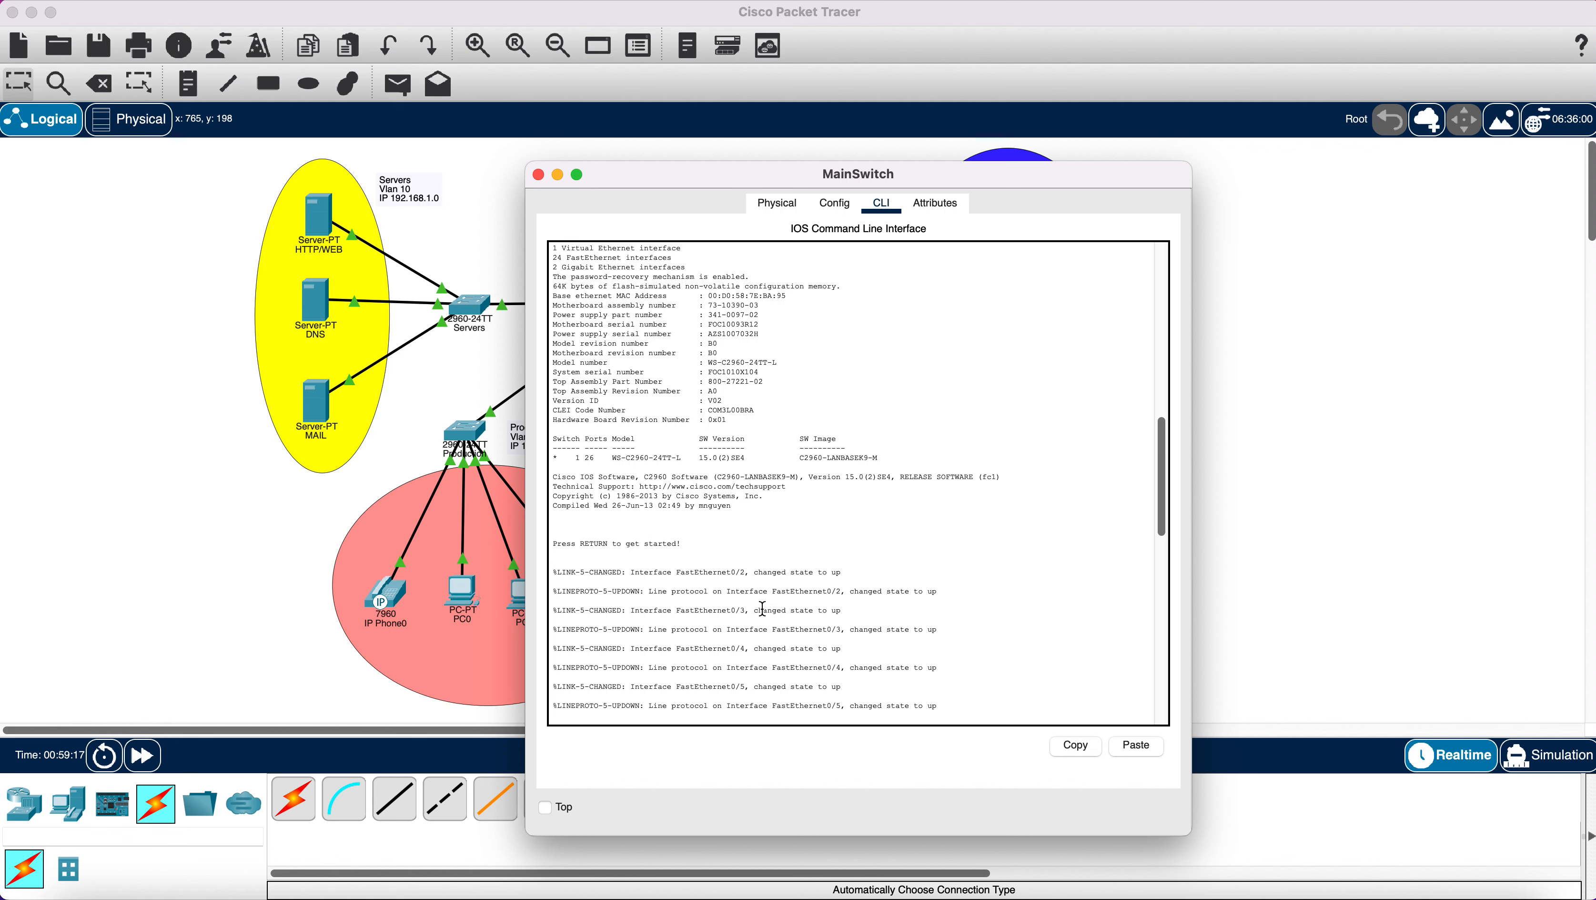
scroll(762, 608, up, 6)
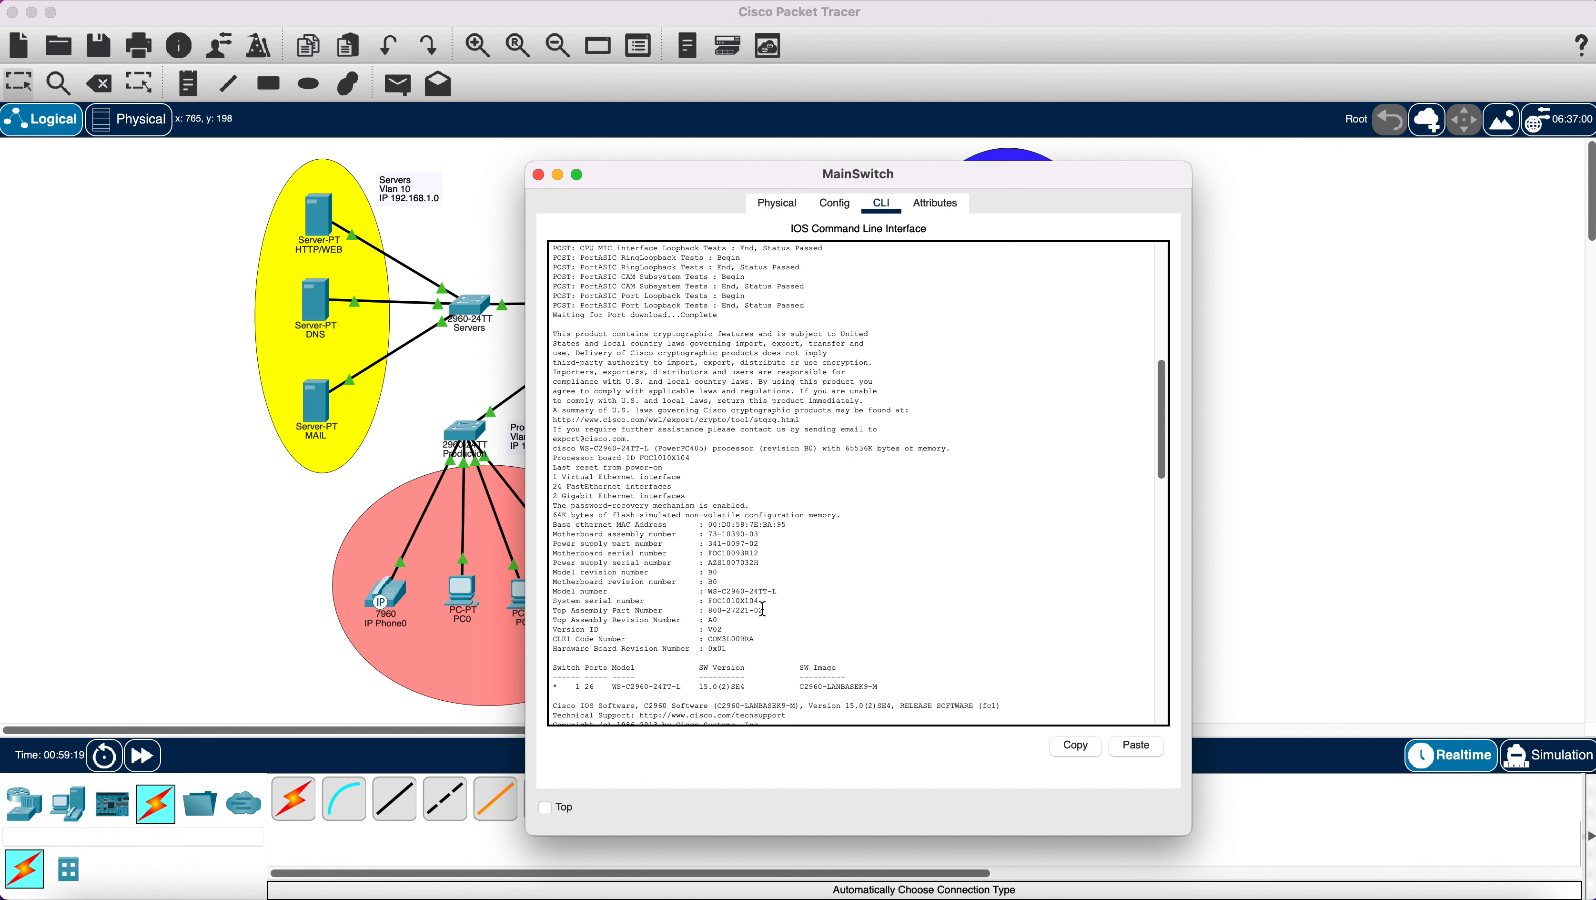
scroll(763, 608, down, 15)
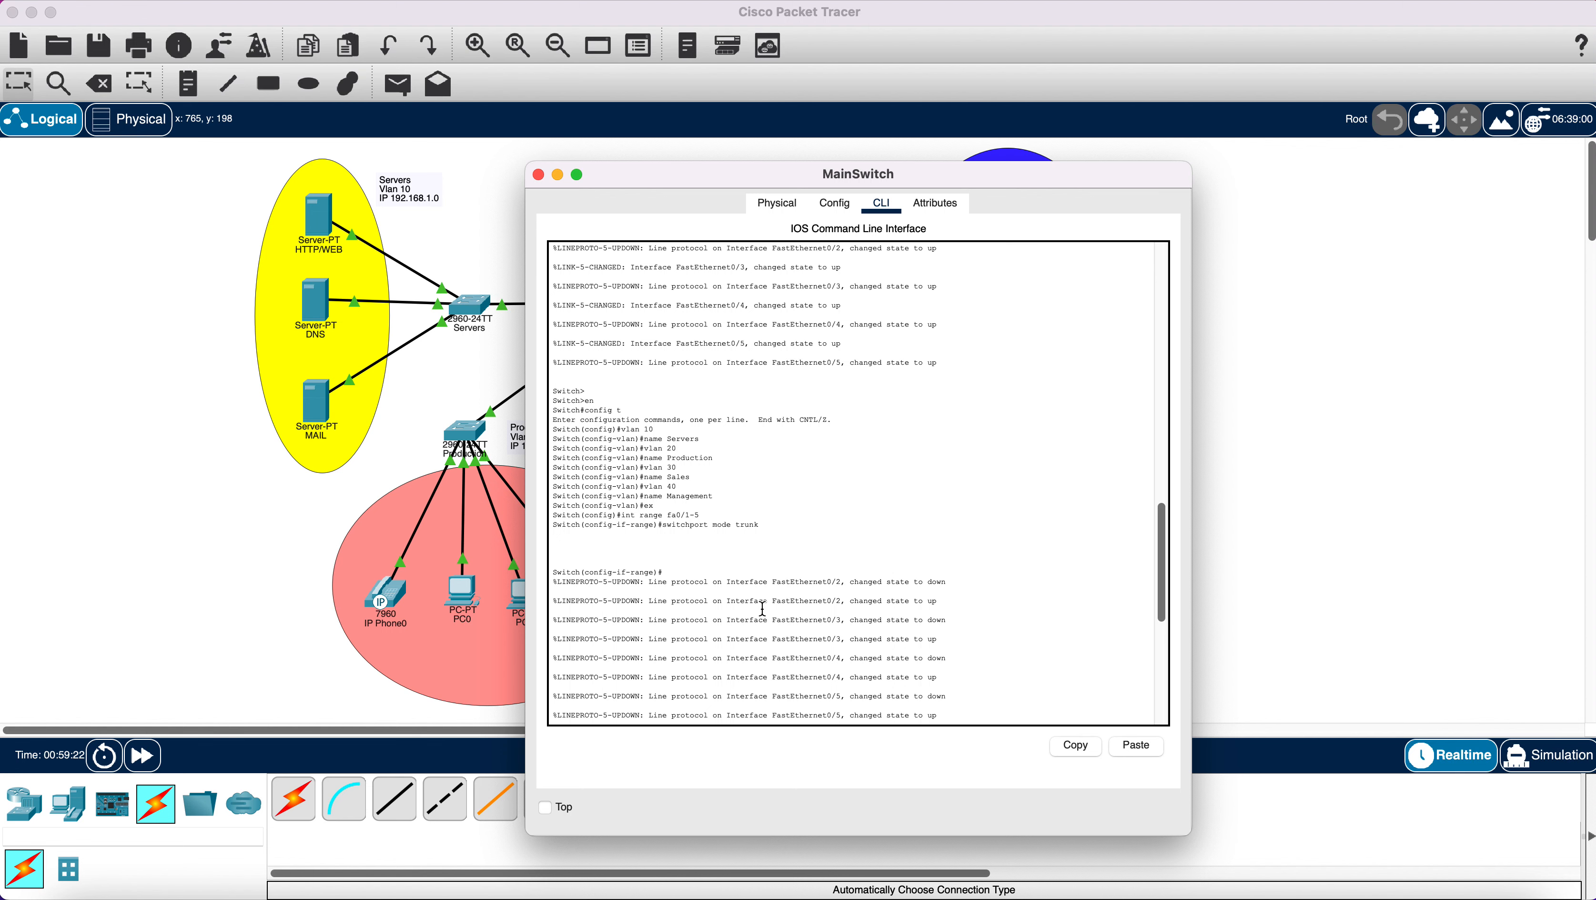
scroll(762, 608, down, 2)
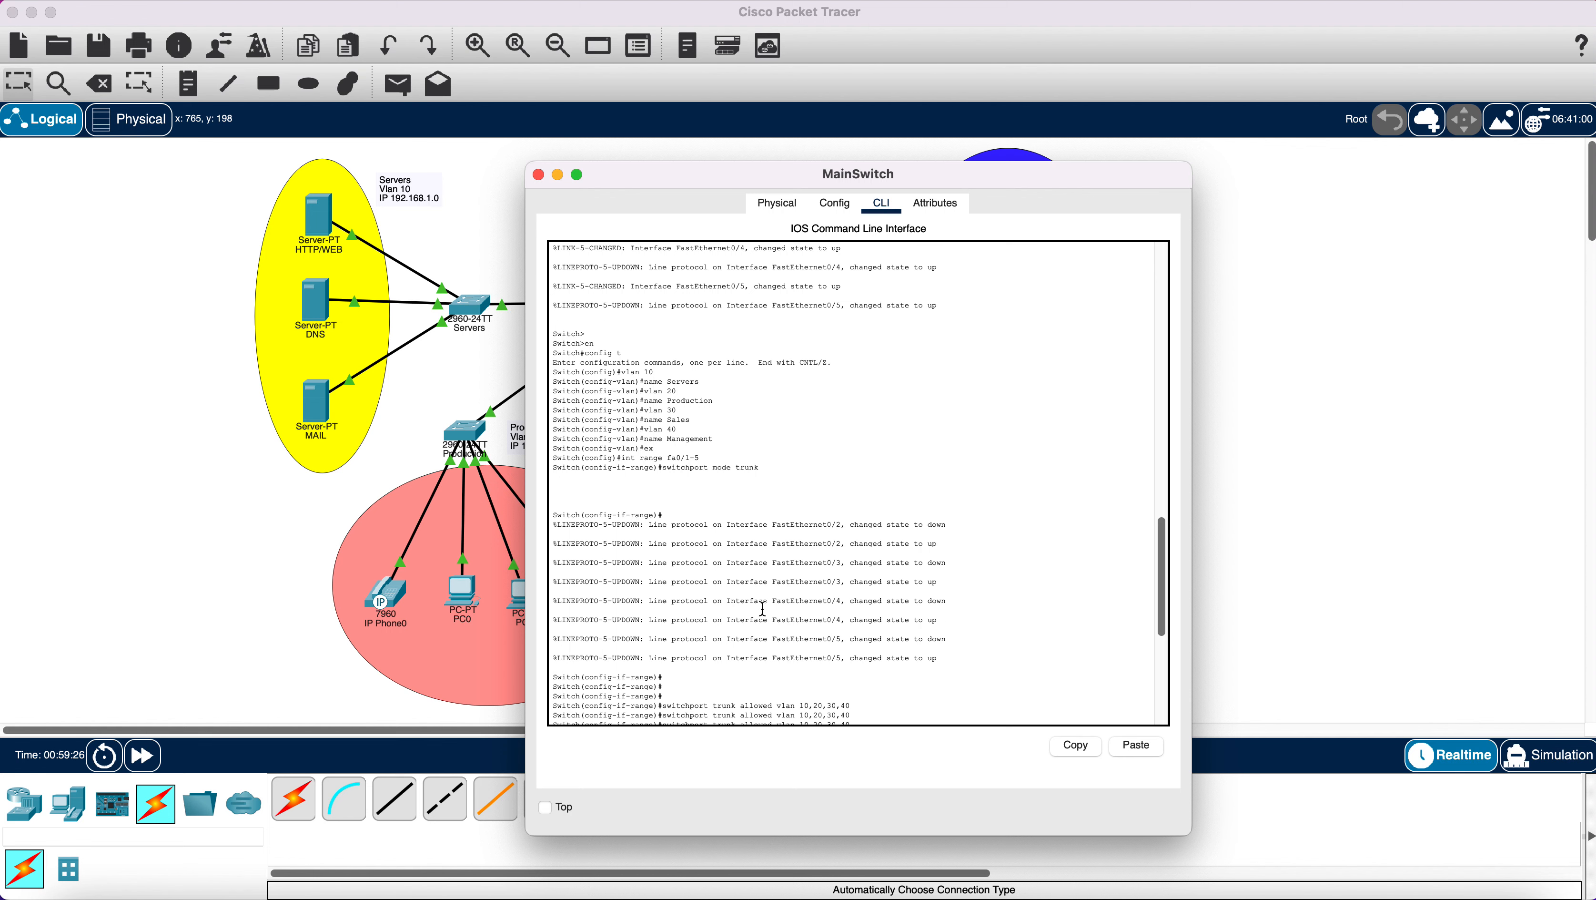
scroll(763, 608, down, 10)
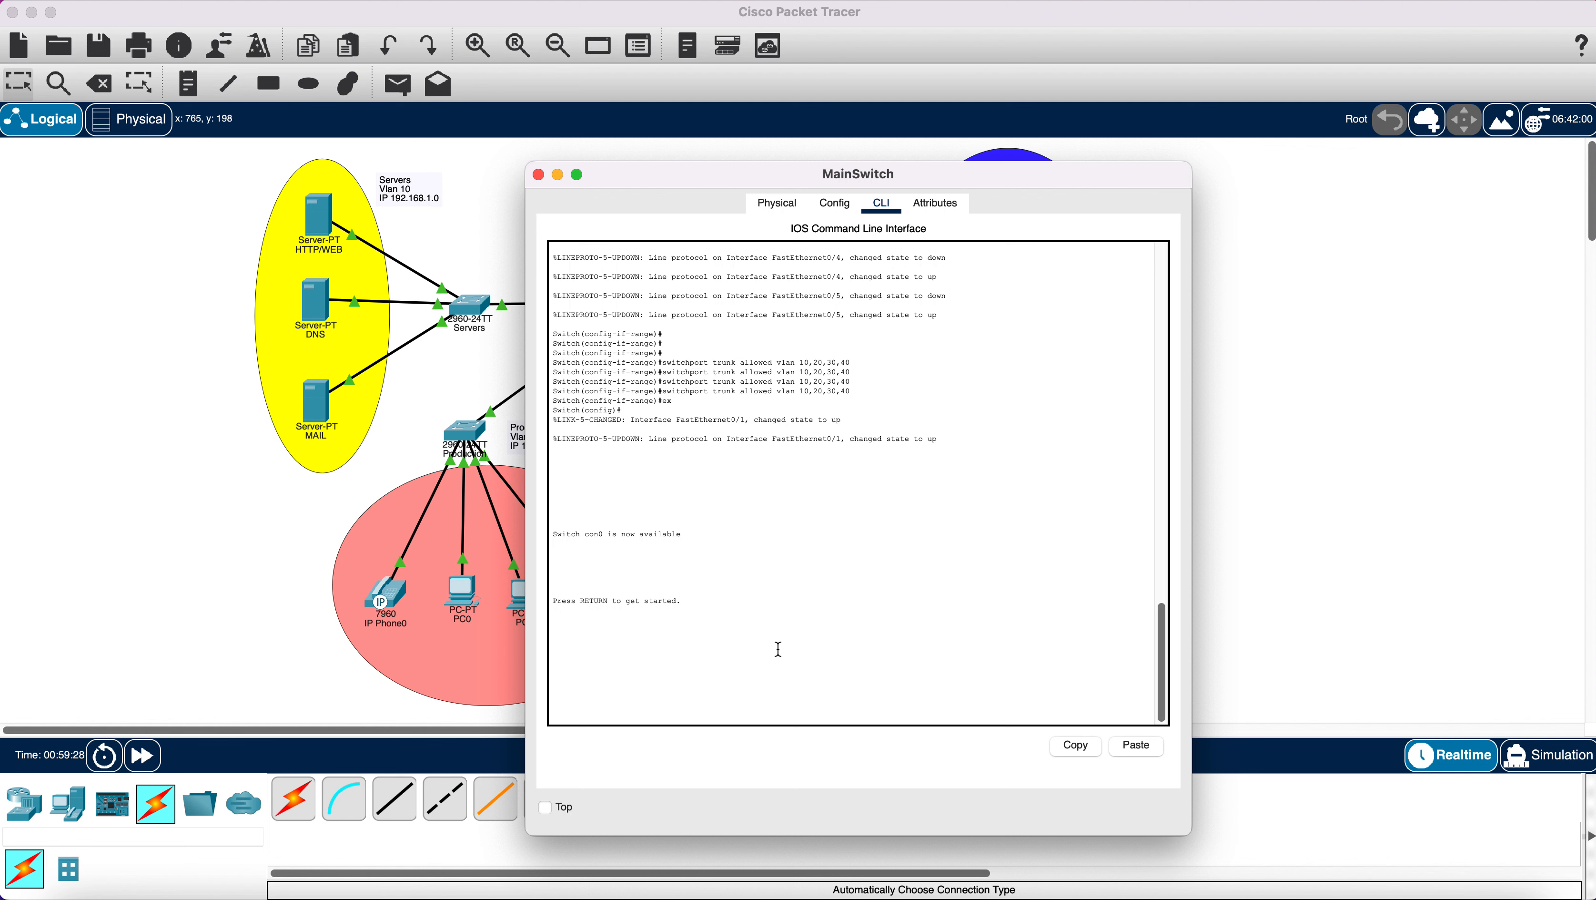
Enter configuration mode on MainSwitch and create VLAN 100 named Voice.
click(799, 709)
key(Return)
key(Return)
key(Return)
key(Return)
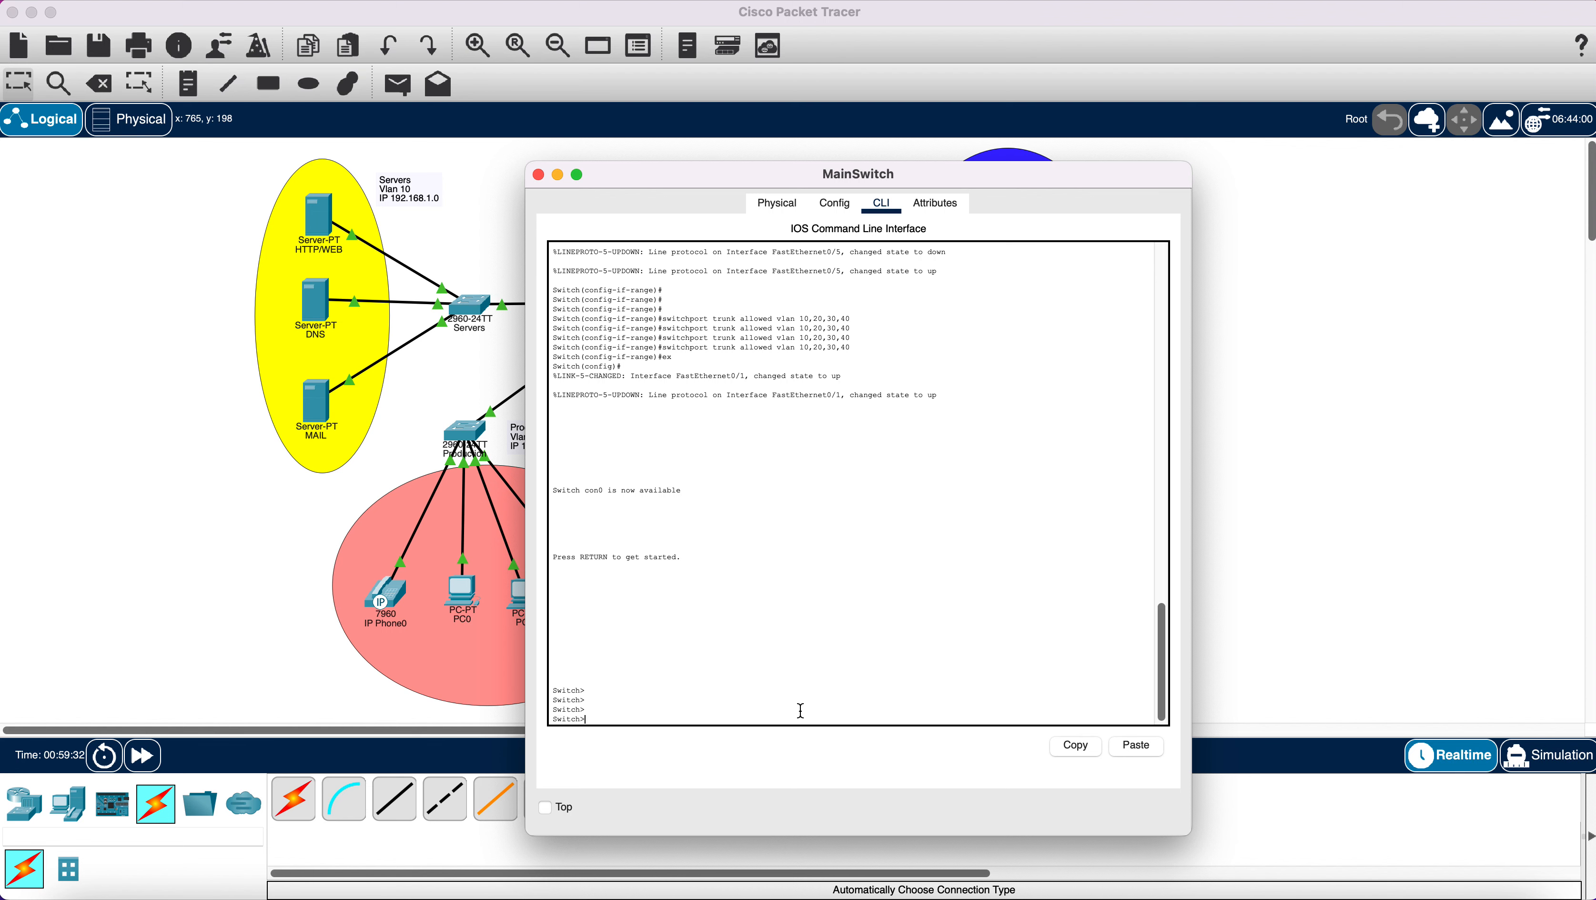
text(en)
key(Return)
text(ch#con)
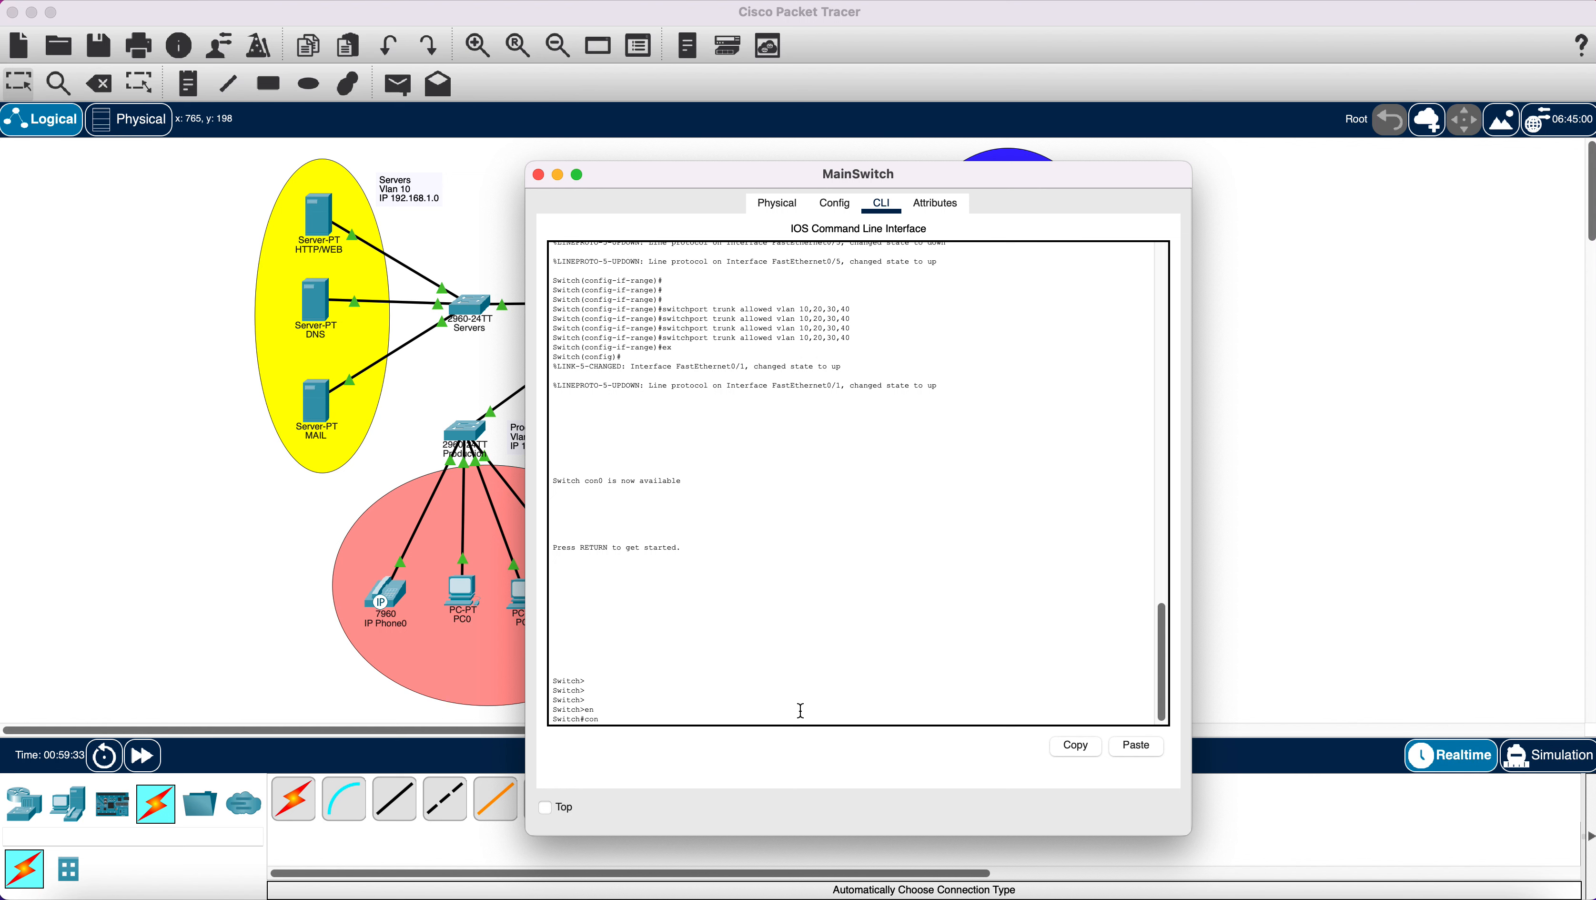
text(fig t)
key(Return)
key(Return)
key(Return)
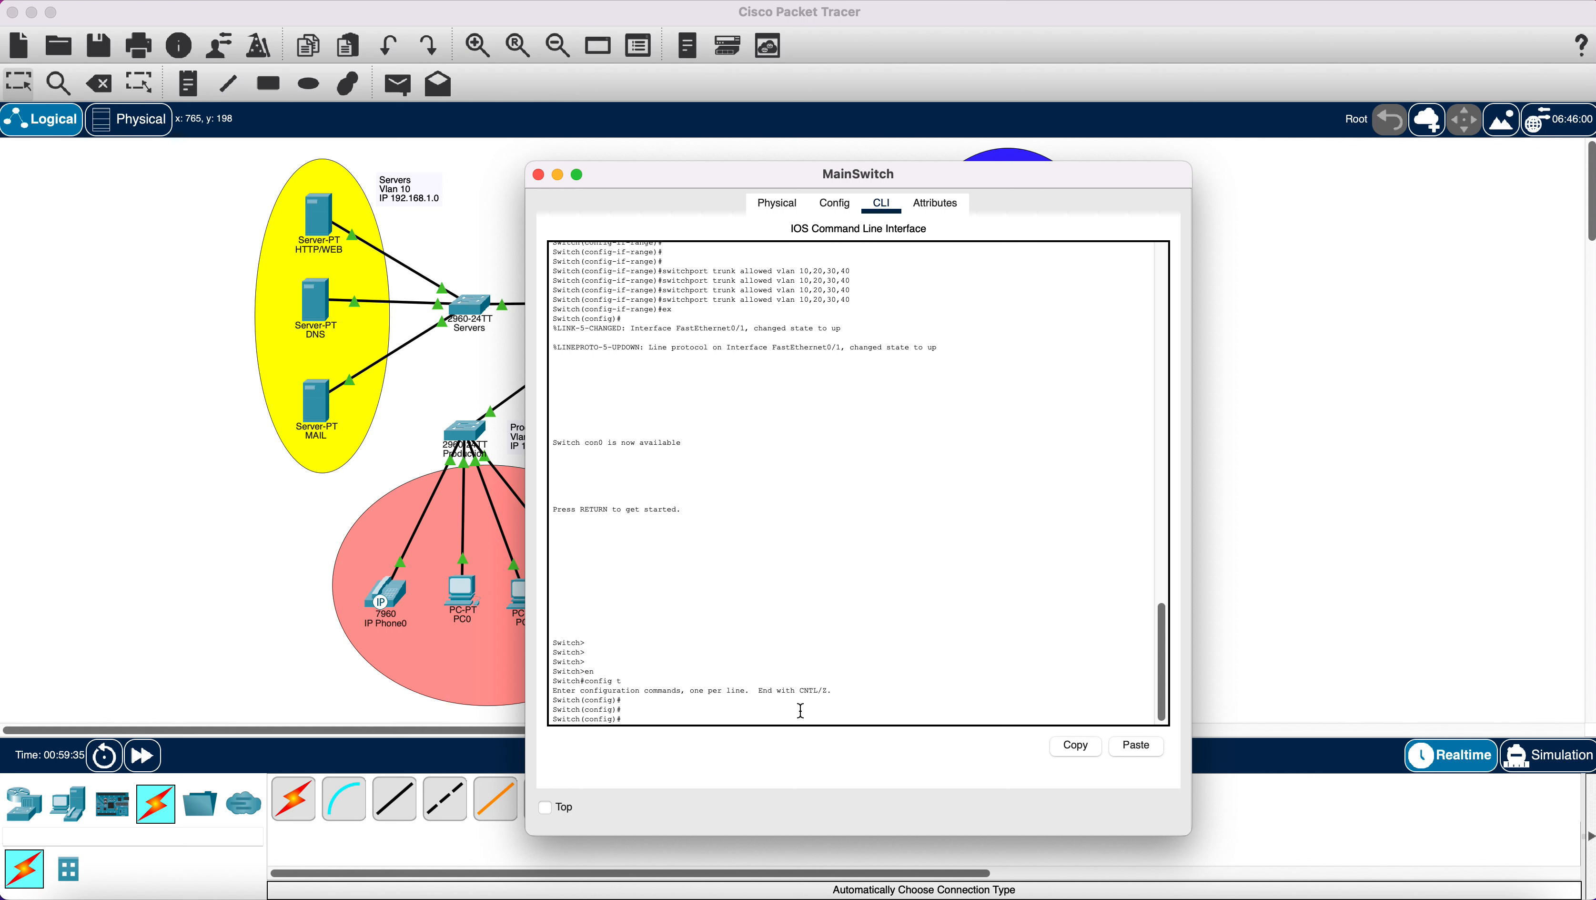
text(vlan 100)
key(Return)
text(na)
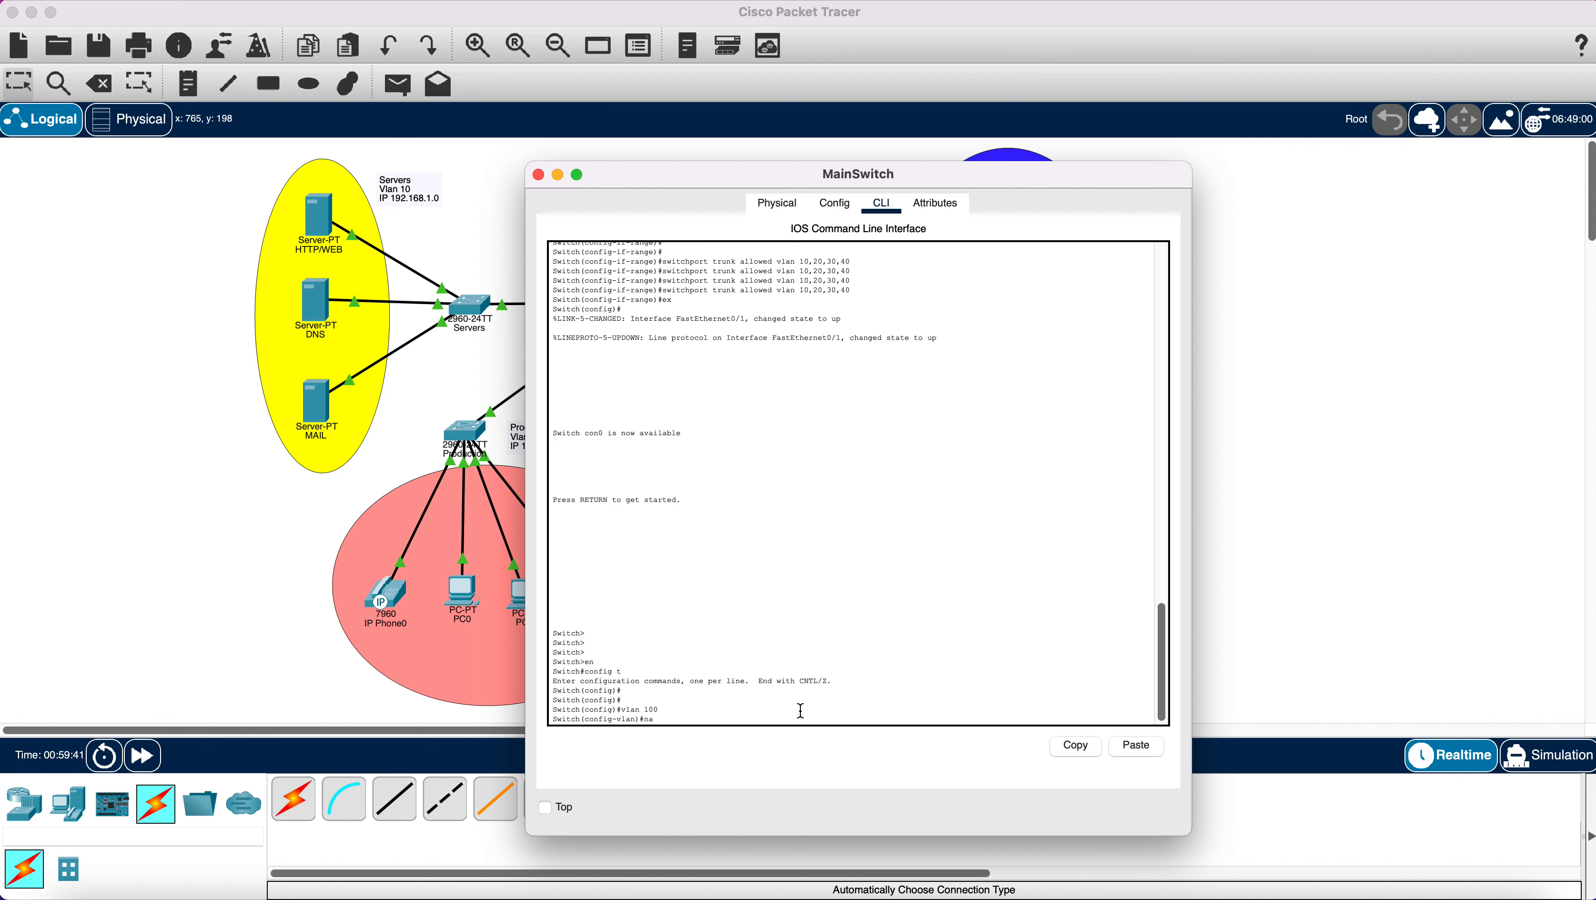
text(me Voice)
key(Return)
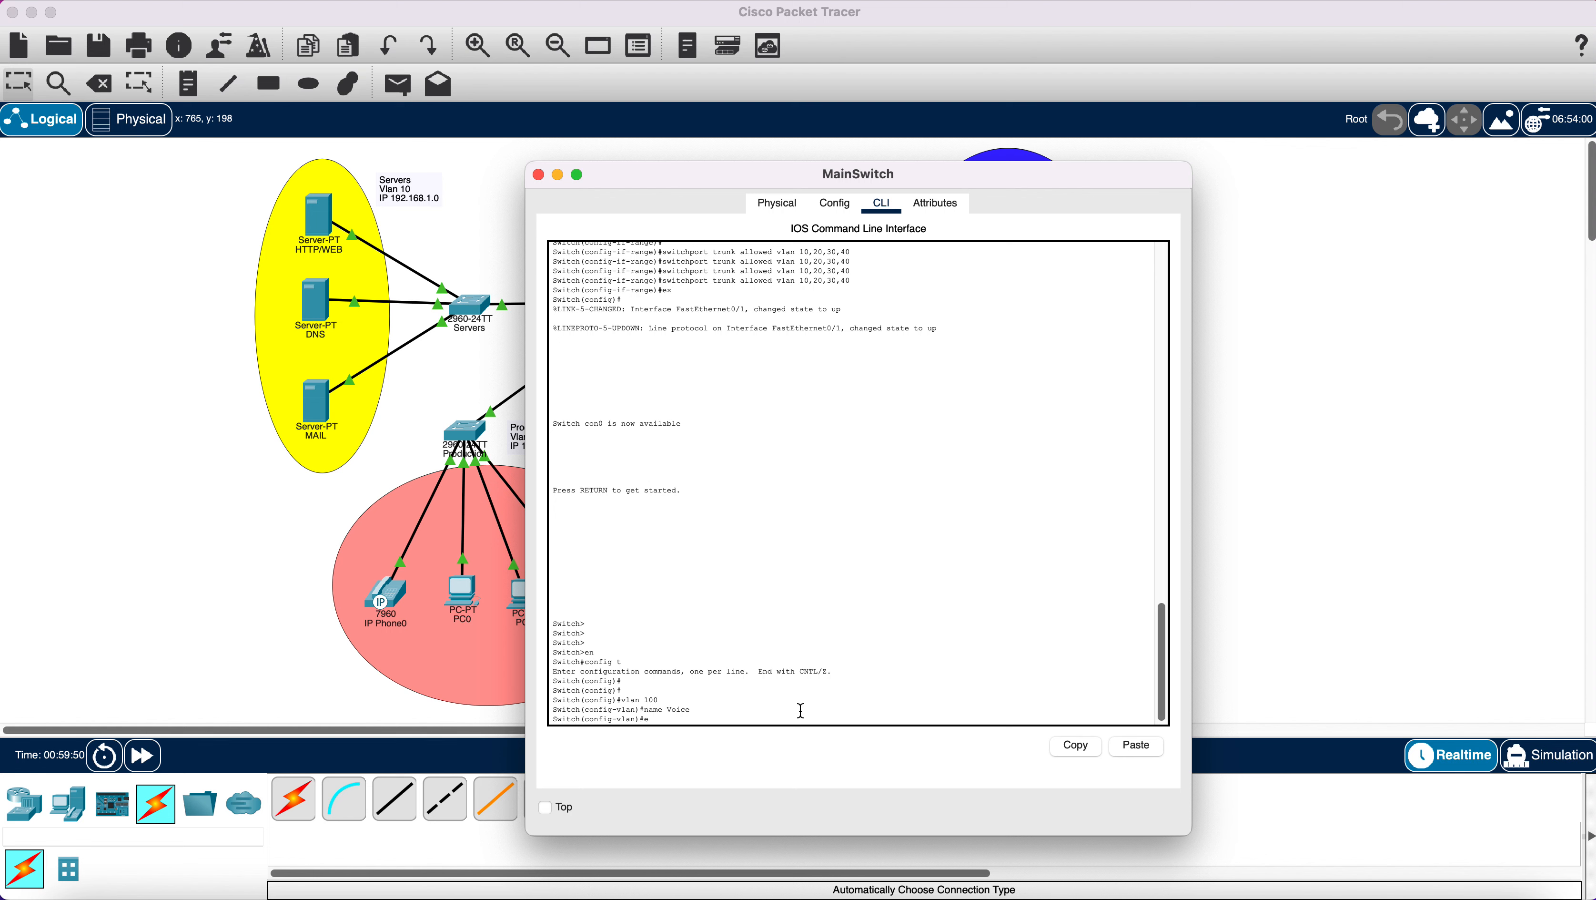
text(x)
key(Return)
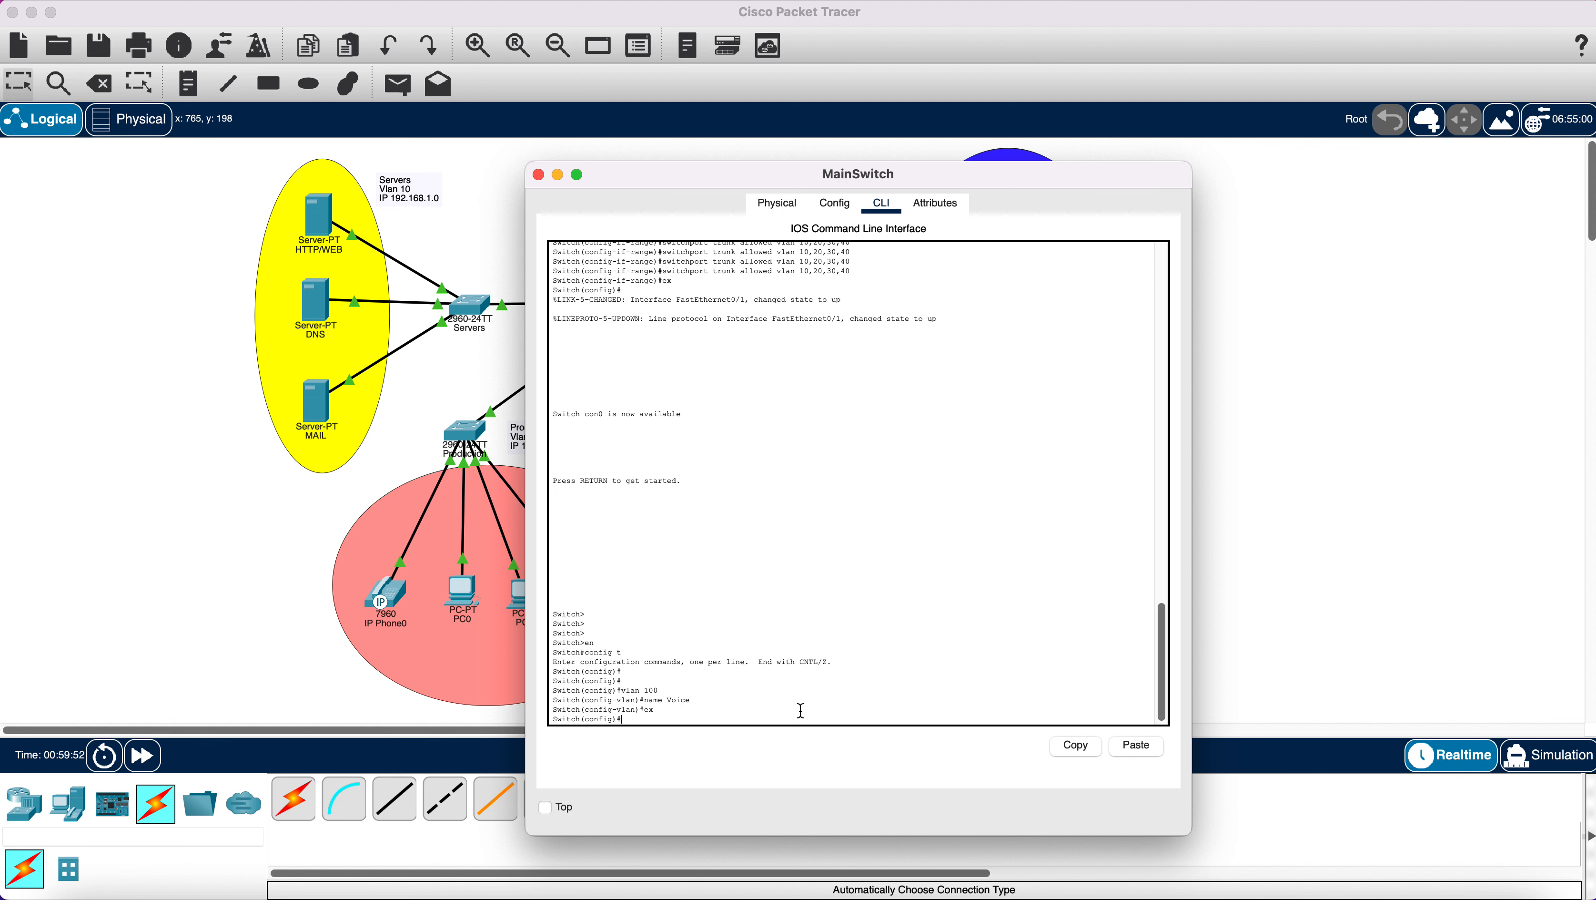
Make ports Fa0/1-5 trunks and allow VLAN 100 on them.
text(in t range)
text(e)
text( fa0/1-5)
key(Return)
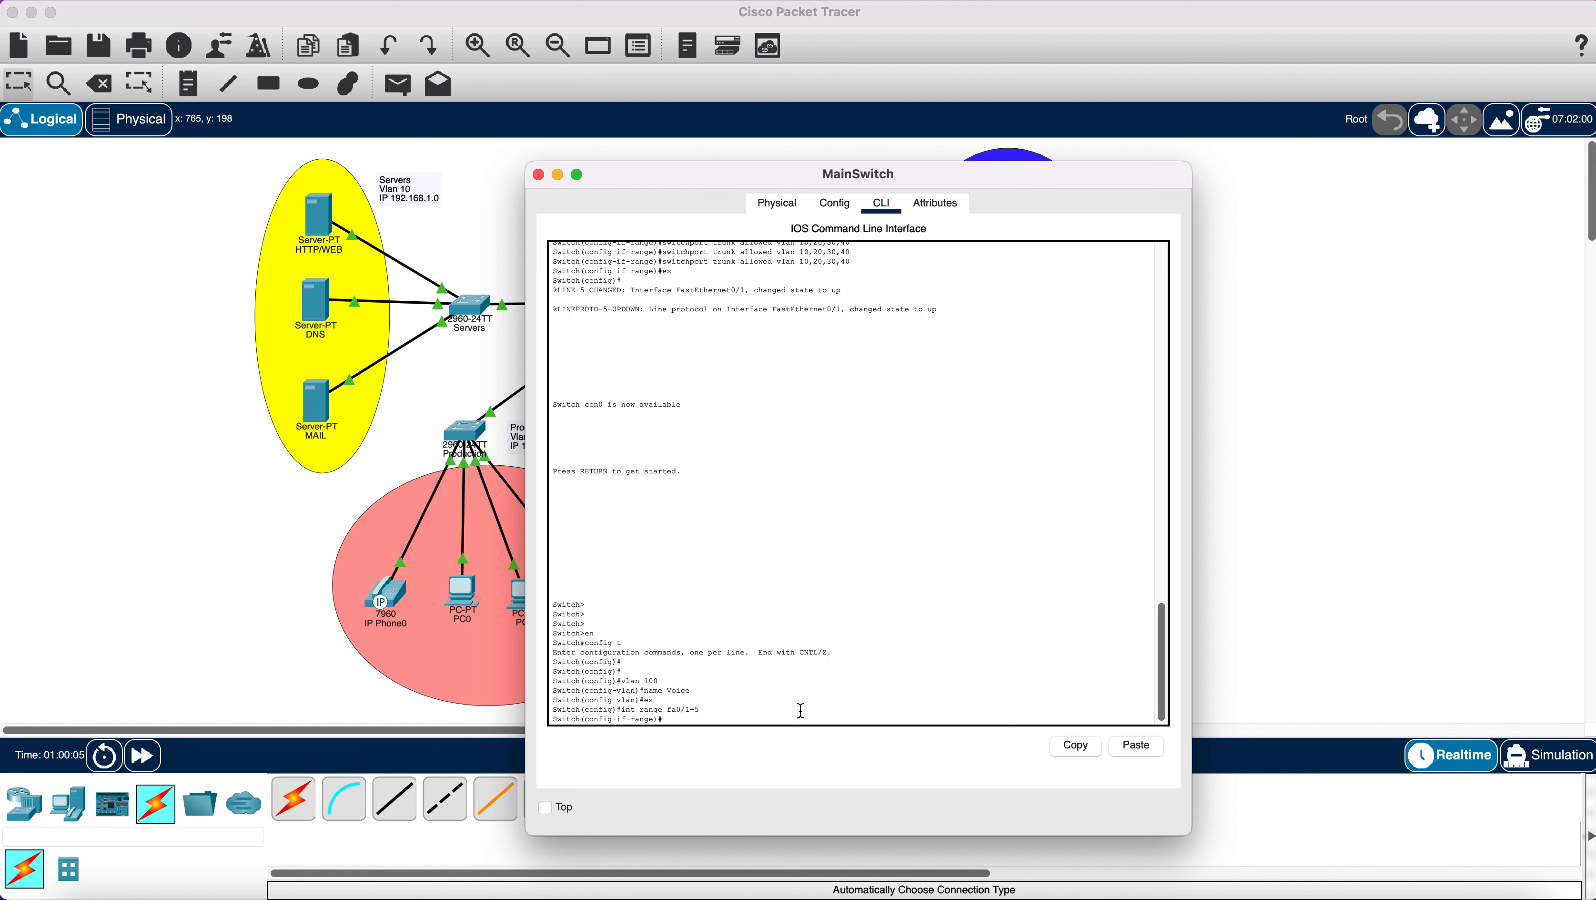
text(switchport mode trunk)
key(Return)
text(tr)
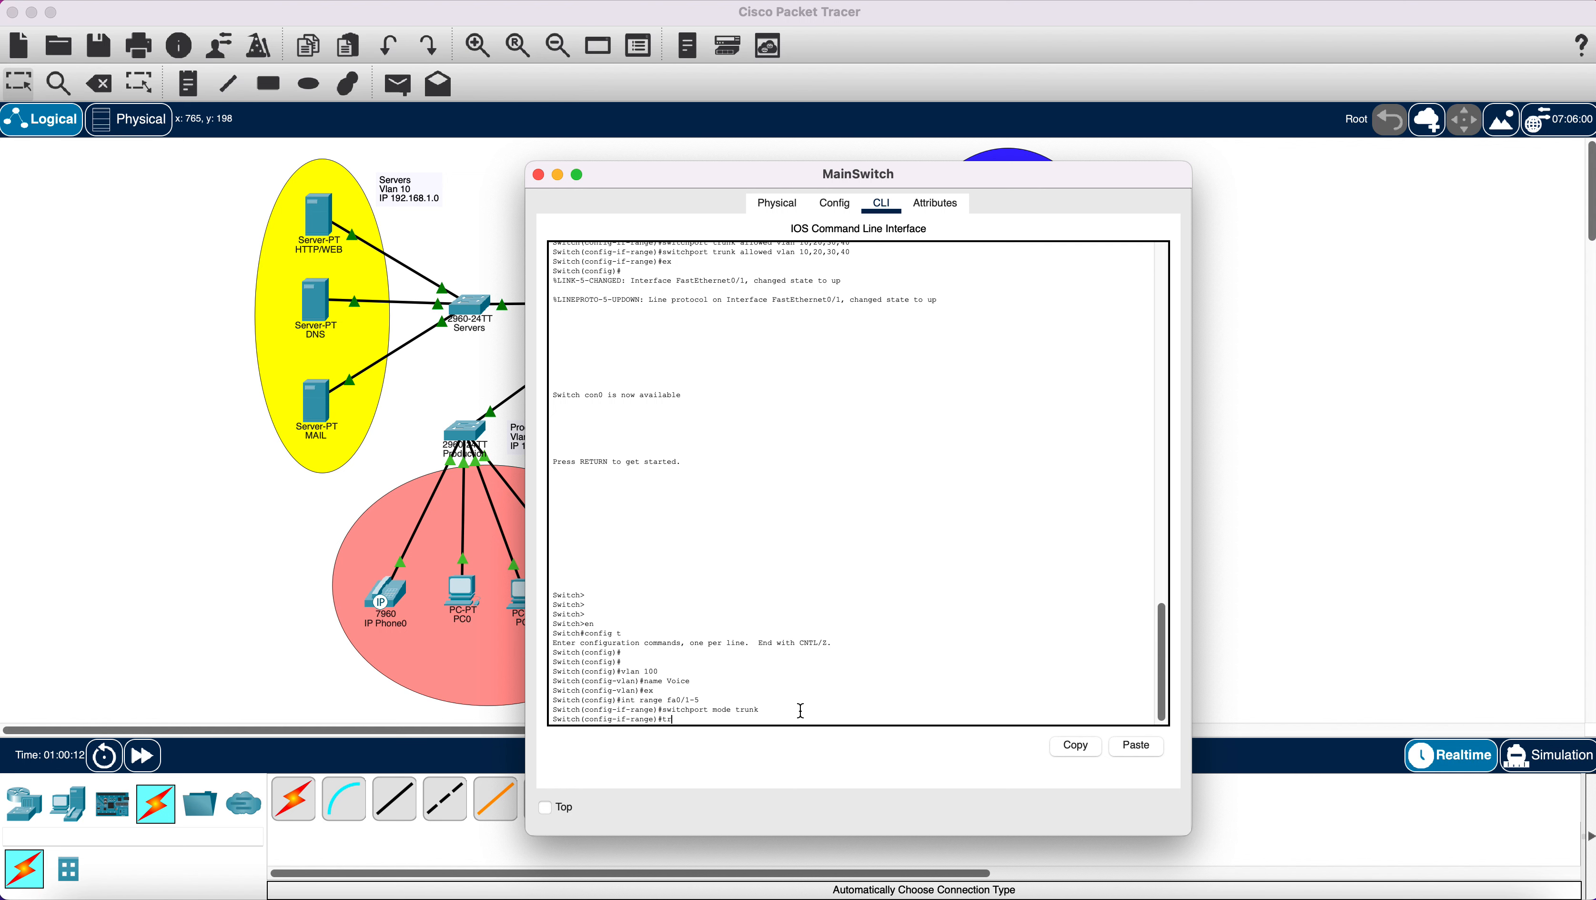
text(unk allowed vlan 100)
key(Return)
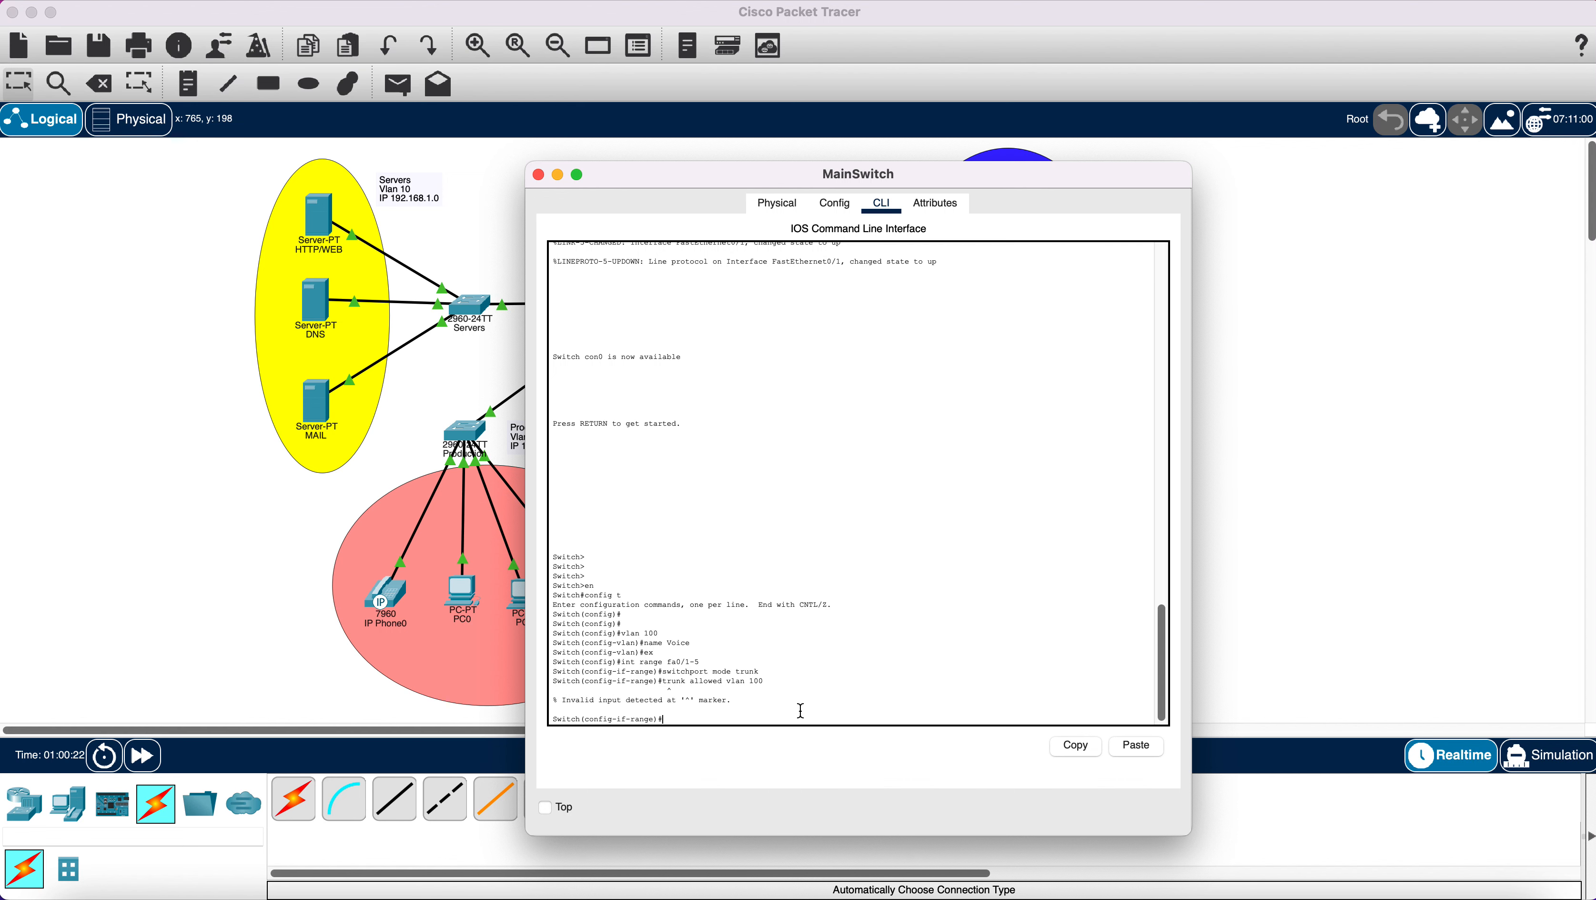
scroll(813, 667, up, 5)
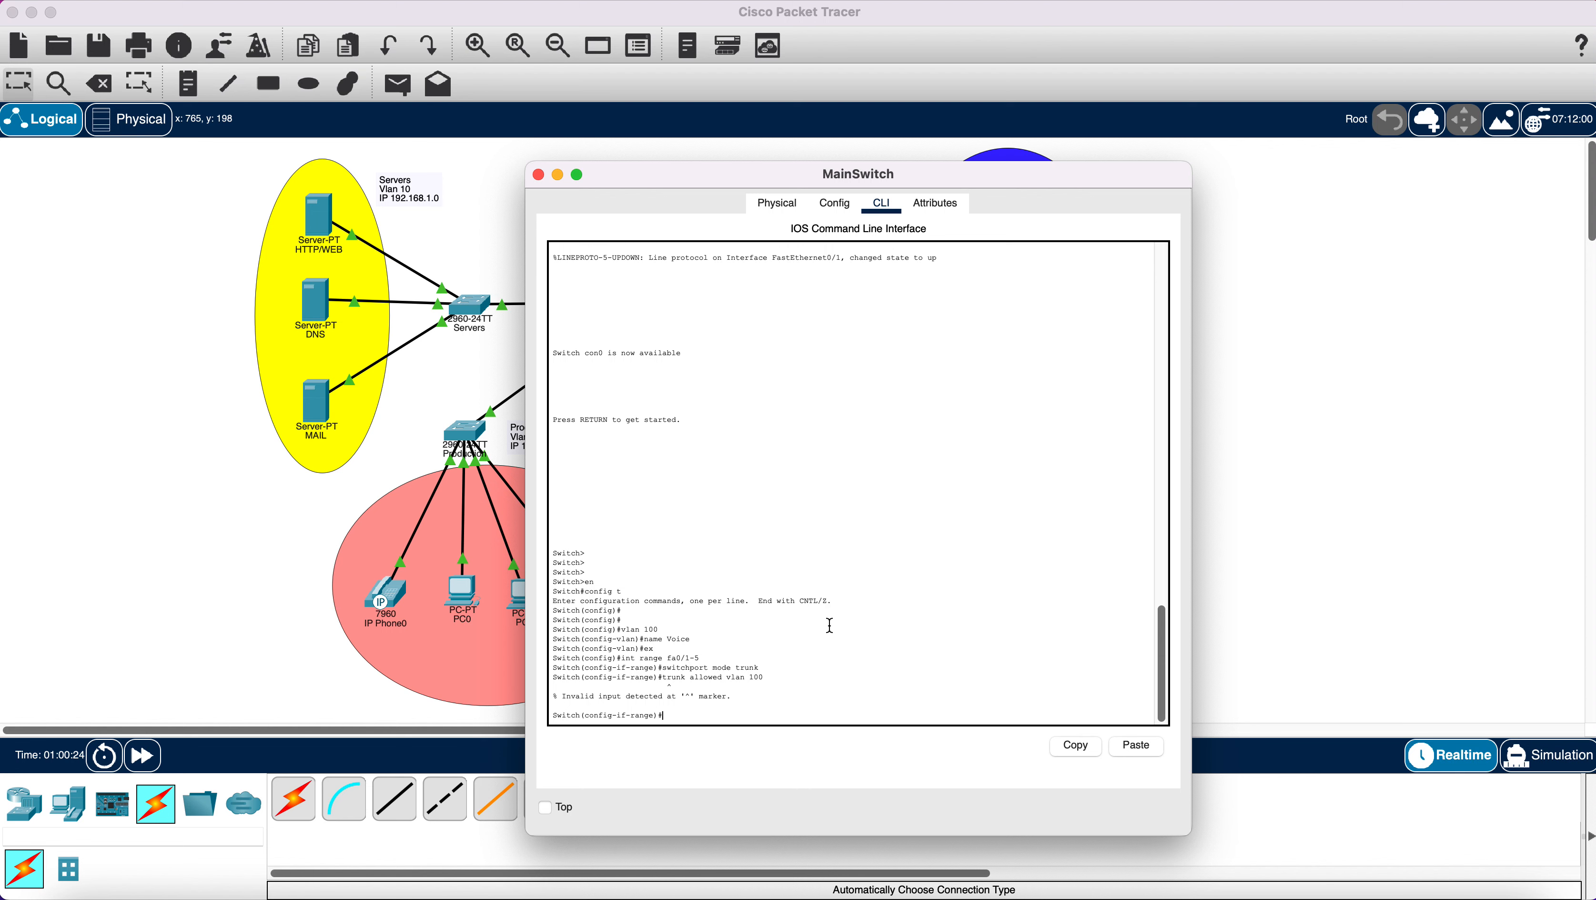
scroll(829, 625, down, 5)
text(tchport trunk allowed vlan 100)
key(Return)
text(ex)
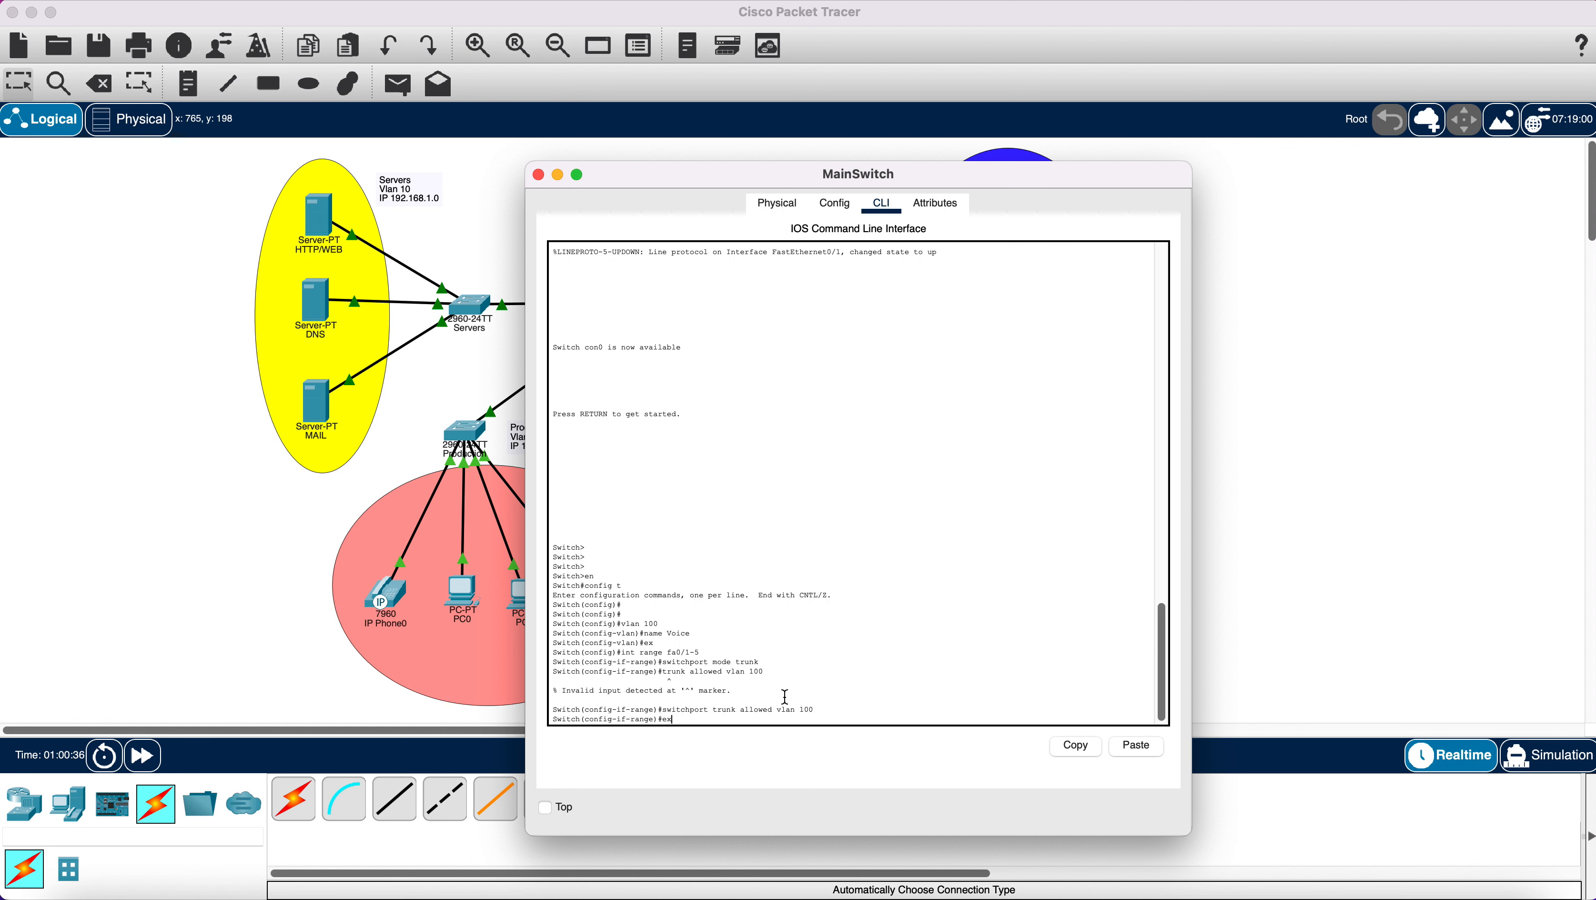
key(Return)
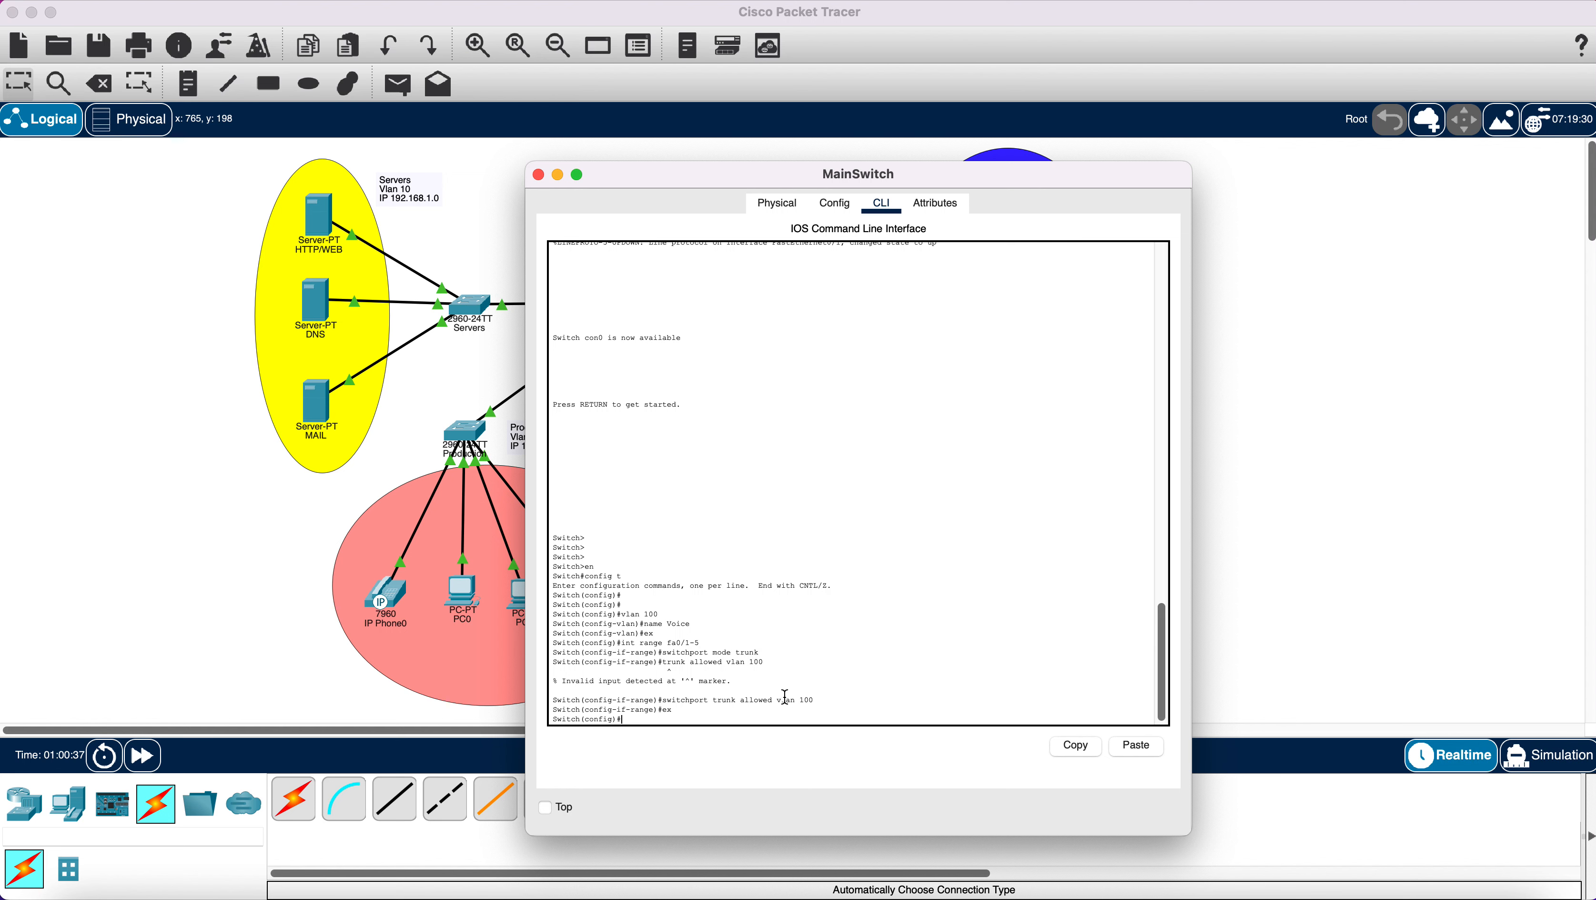
Close MainSwitch and enter global configuration mode on the Production switch's CLI.
click(538, 175)
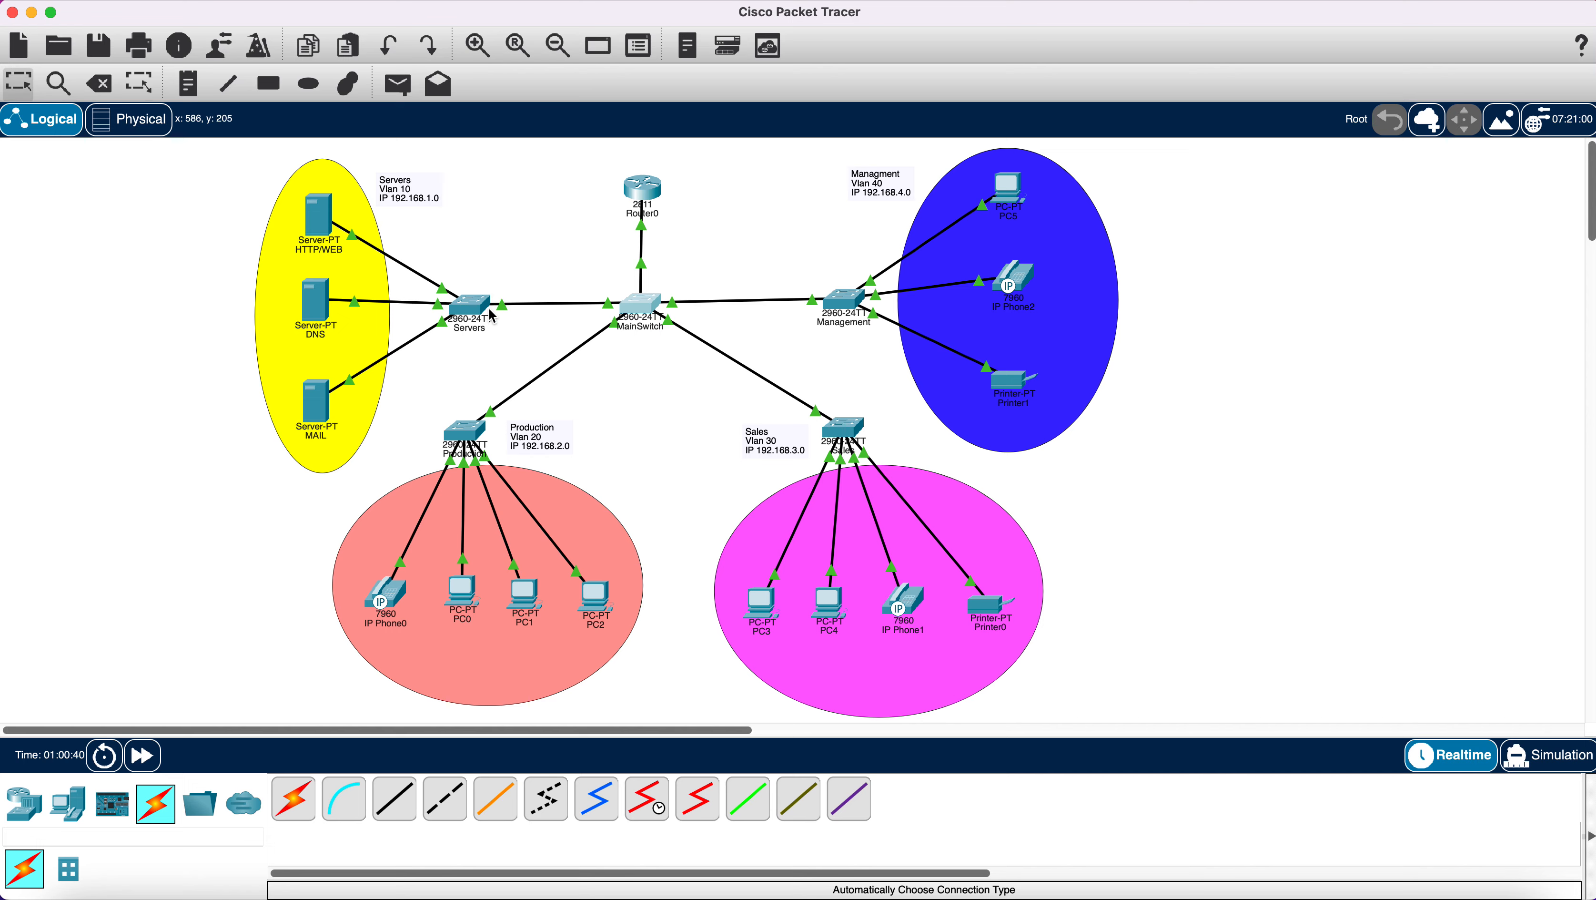
mouse_move(492, 312)
mouse_move(461, 430)
click(464, 430)
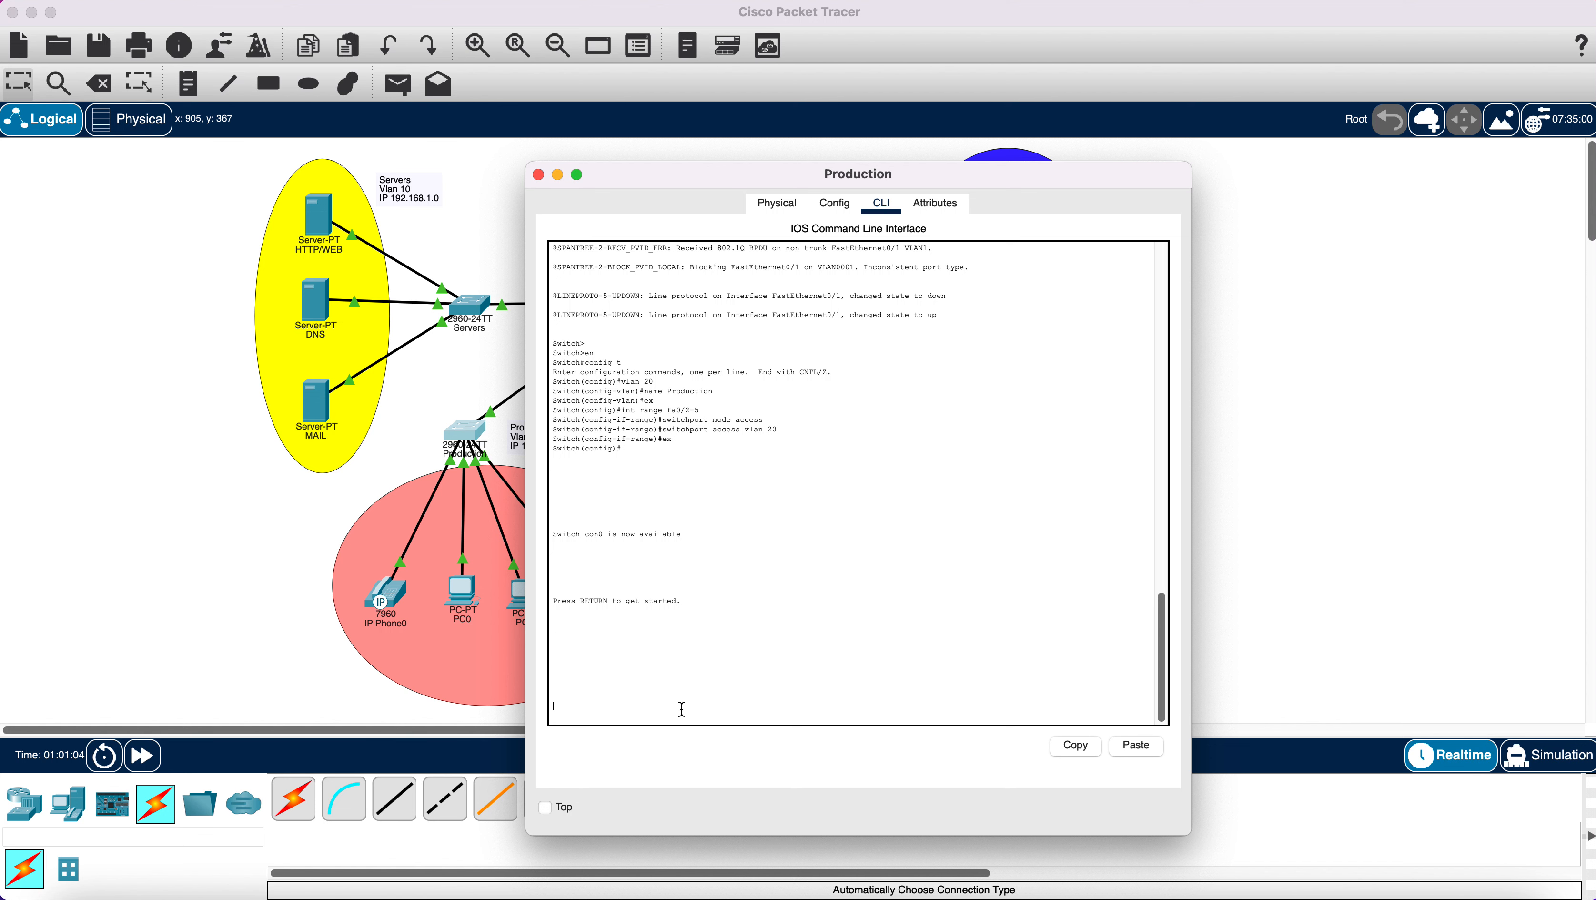
key(Return)
key(Return)
key(Return)
key(Return)
key(Return)
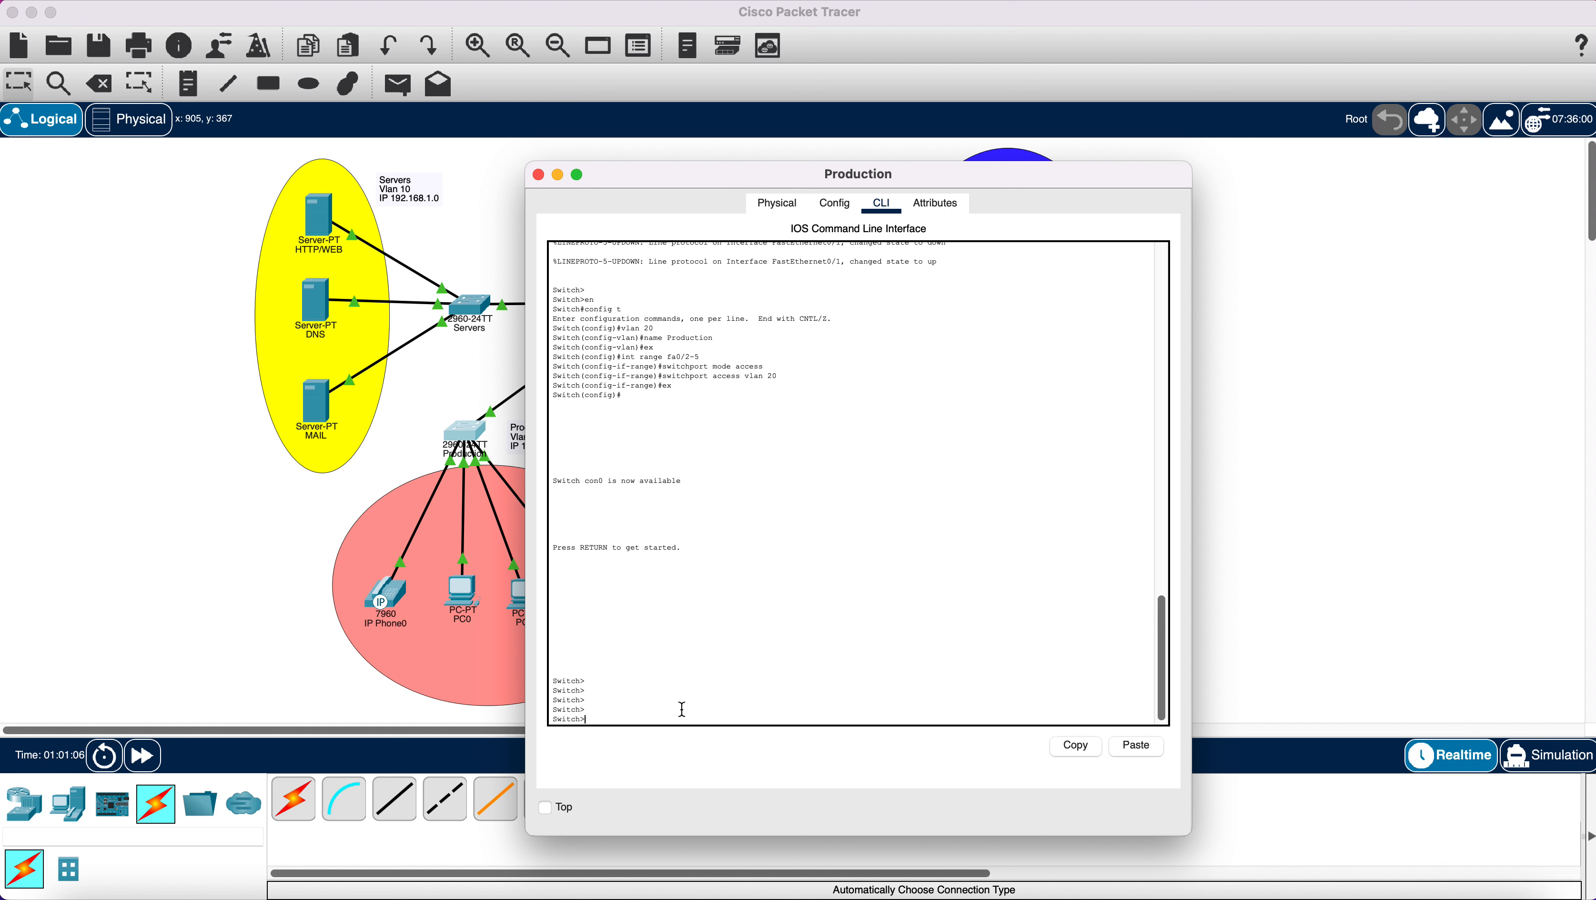
text(en)
key(Return)
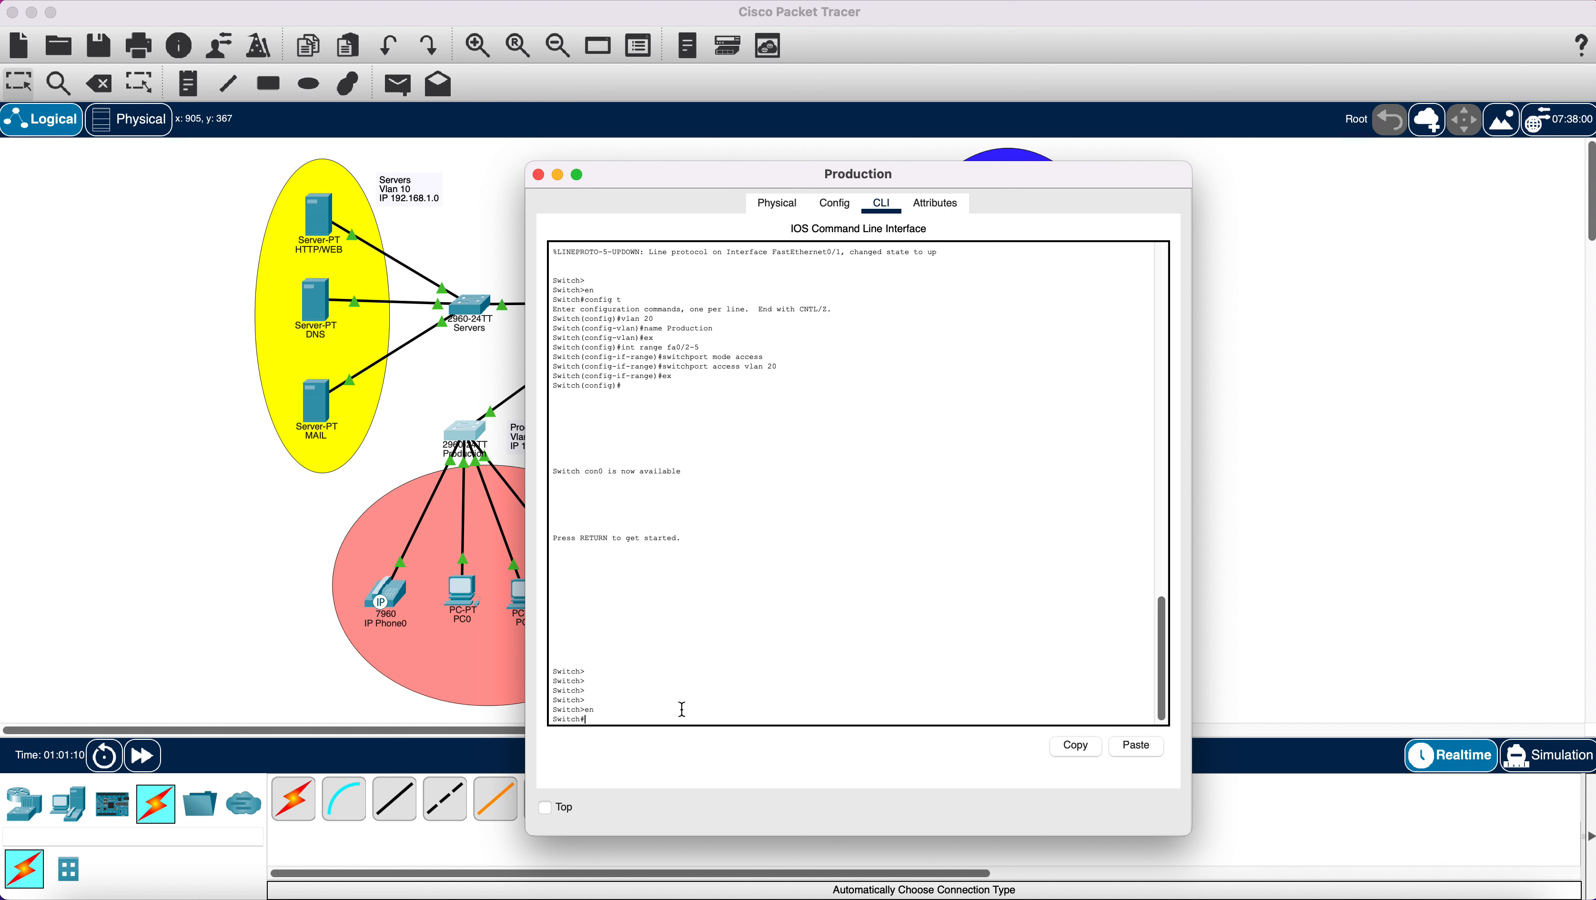
text(config t)
key(Return)
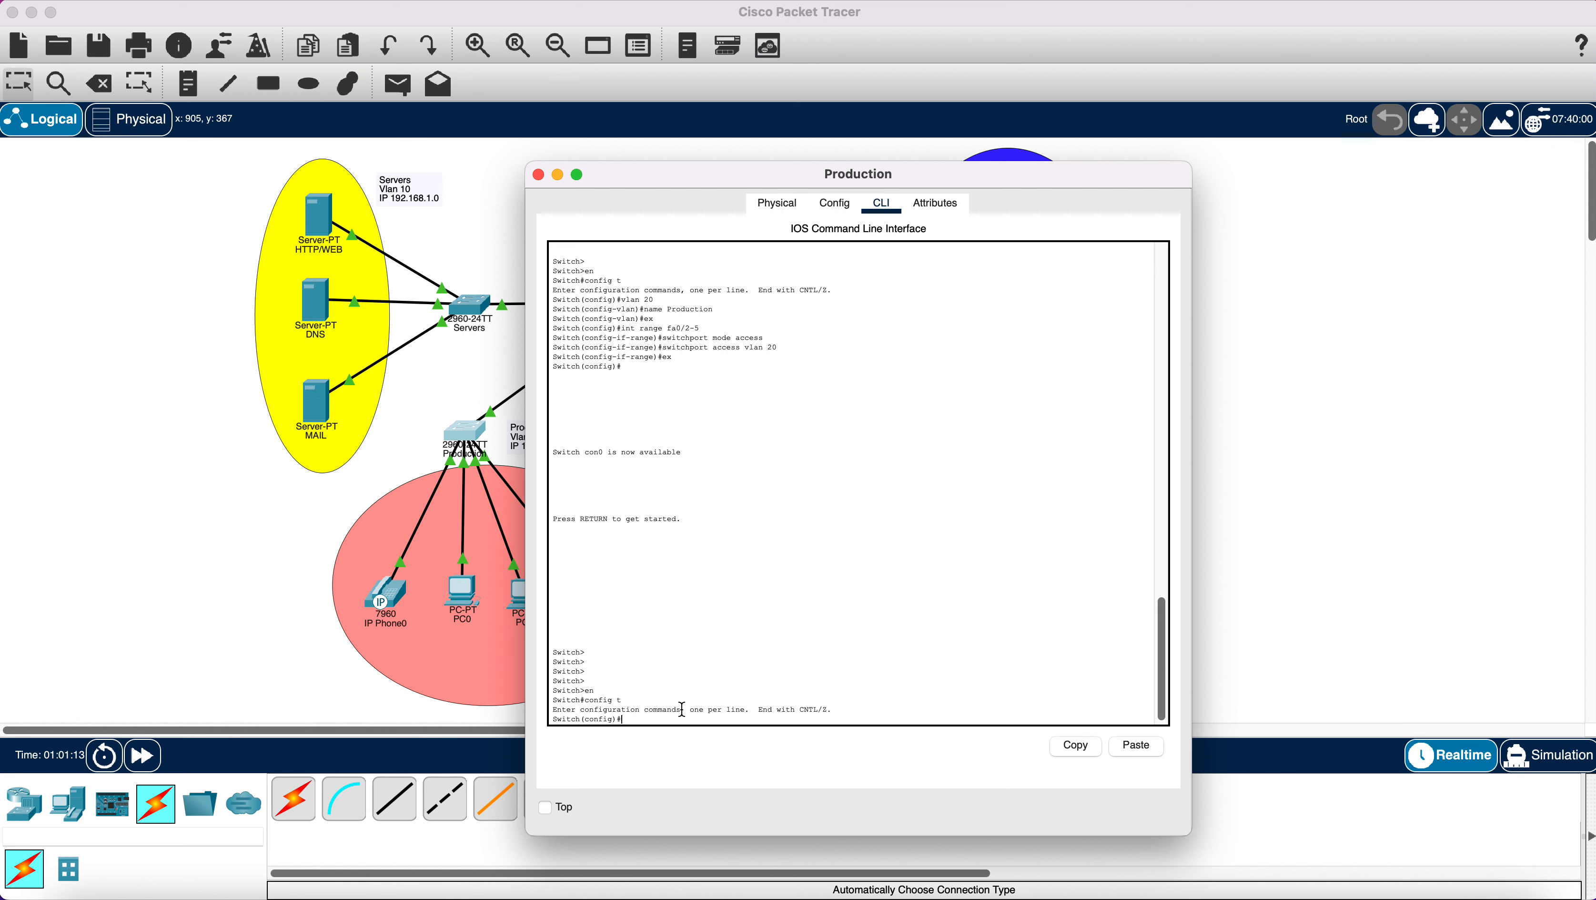
Make ports Fa0/2-5 access ports carrying voice VLAN 100.
text(int range fa0/2-5)
key(Return)
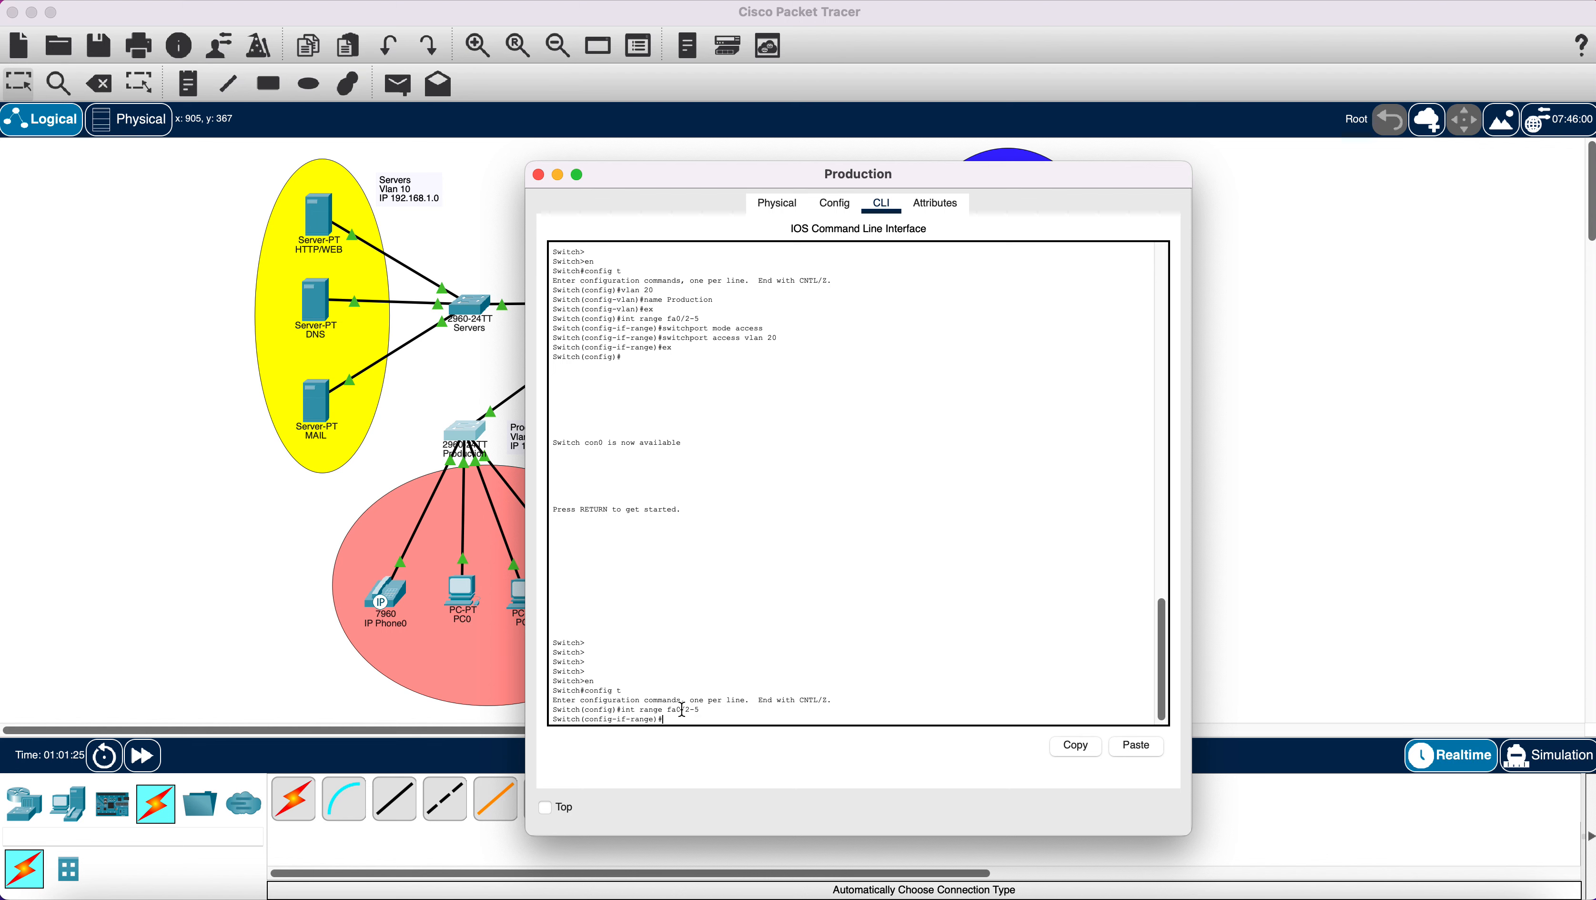
text(switchport mode access)
key(Return)
text(sw)
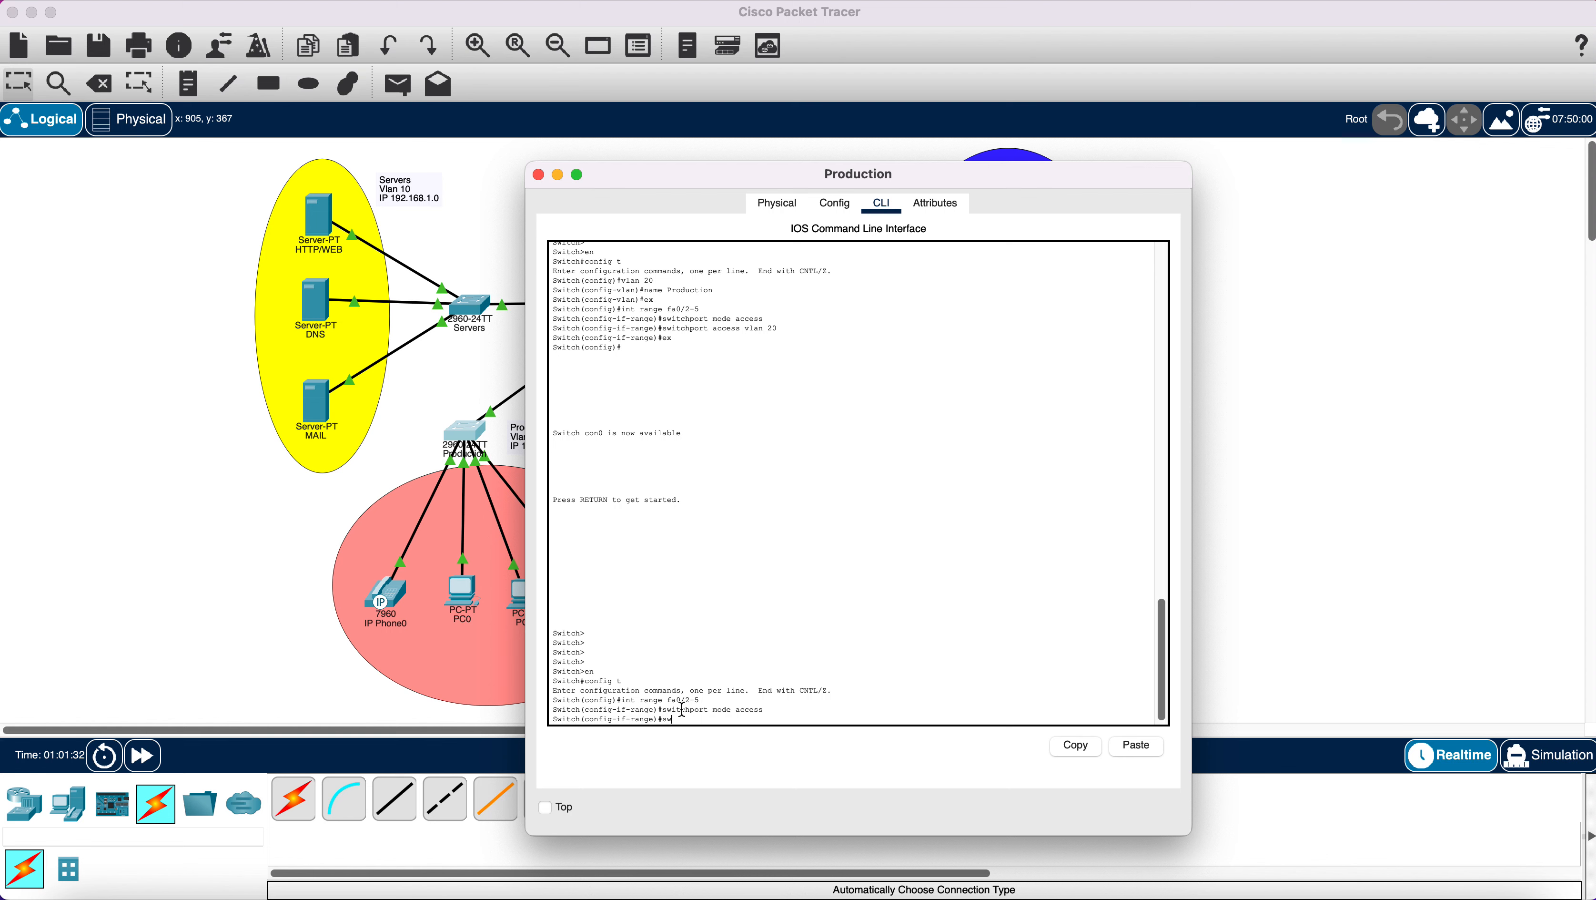
text(itchport)
key(BackSpace)
key(BackSpace)
text(voice vlan 1000)
drag(660, 327, 787, 326)
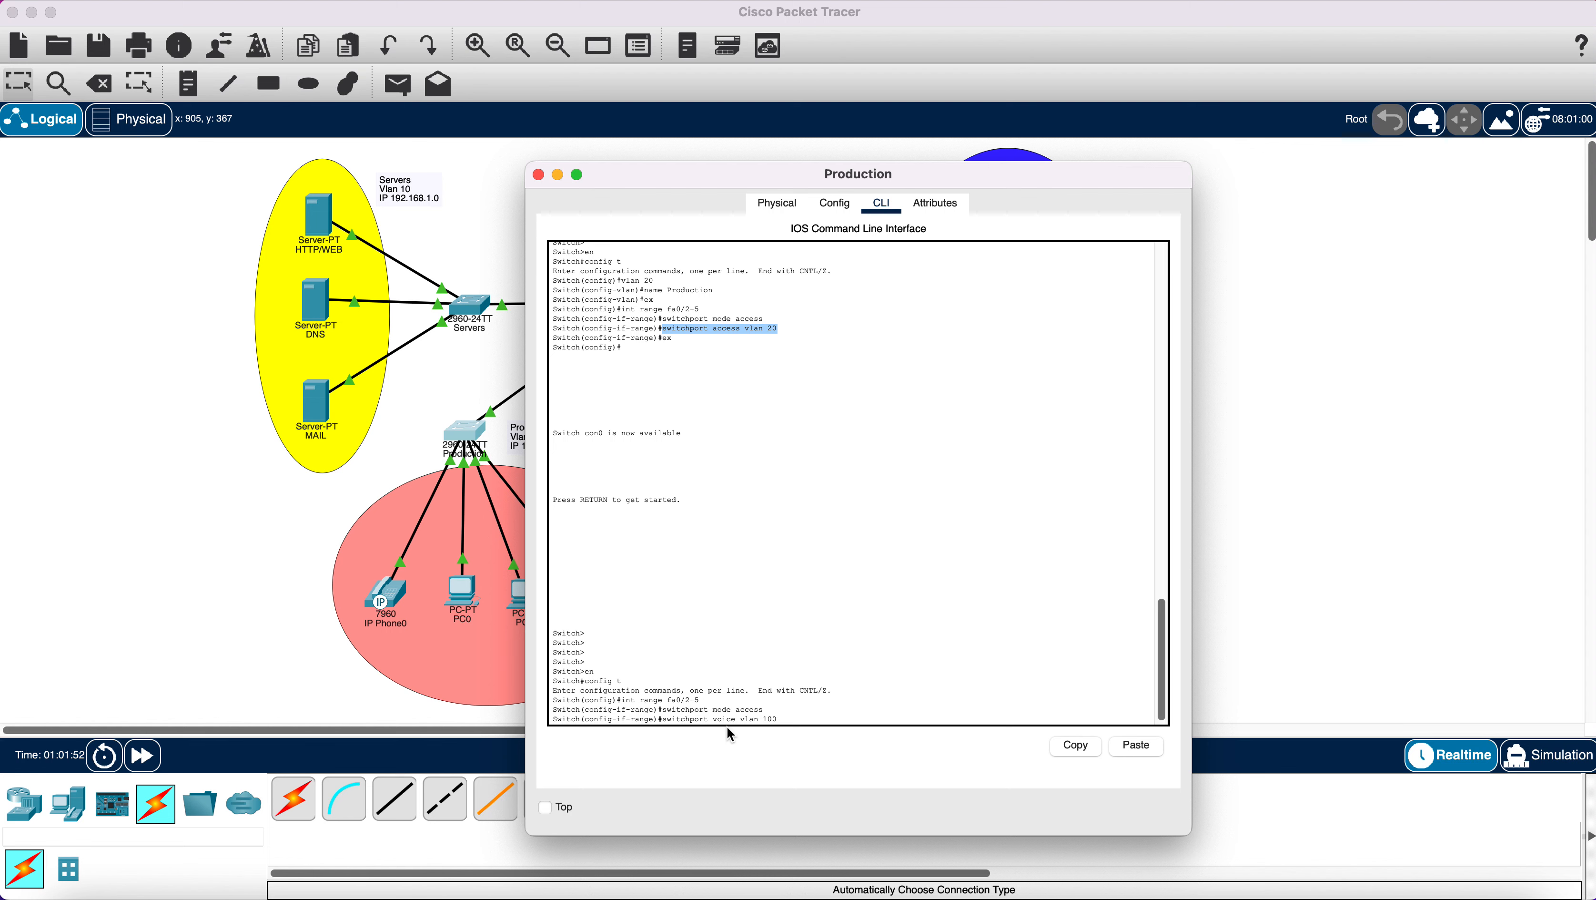
click(811, 719)
key(Return)
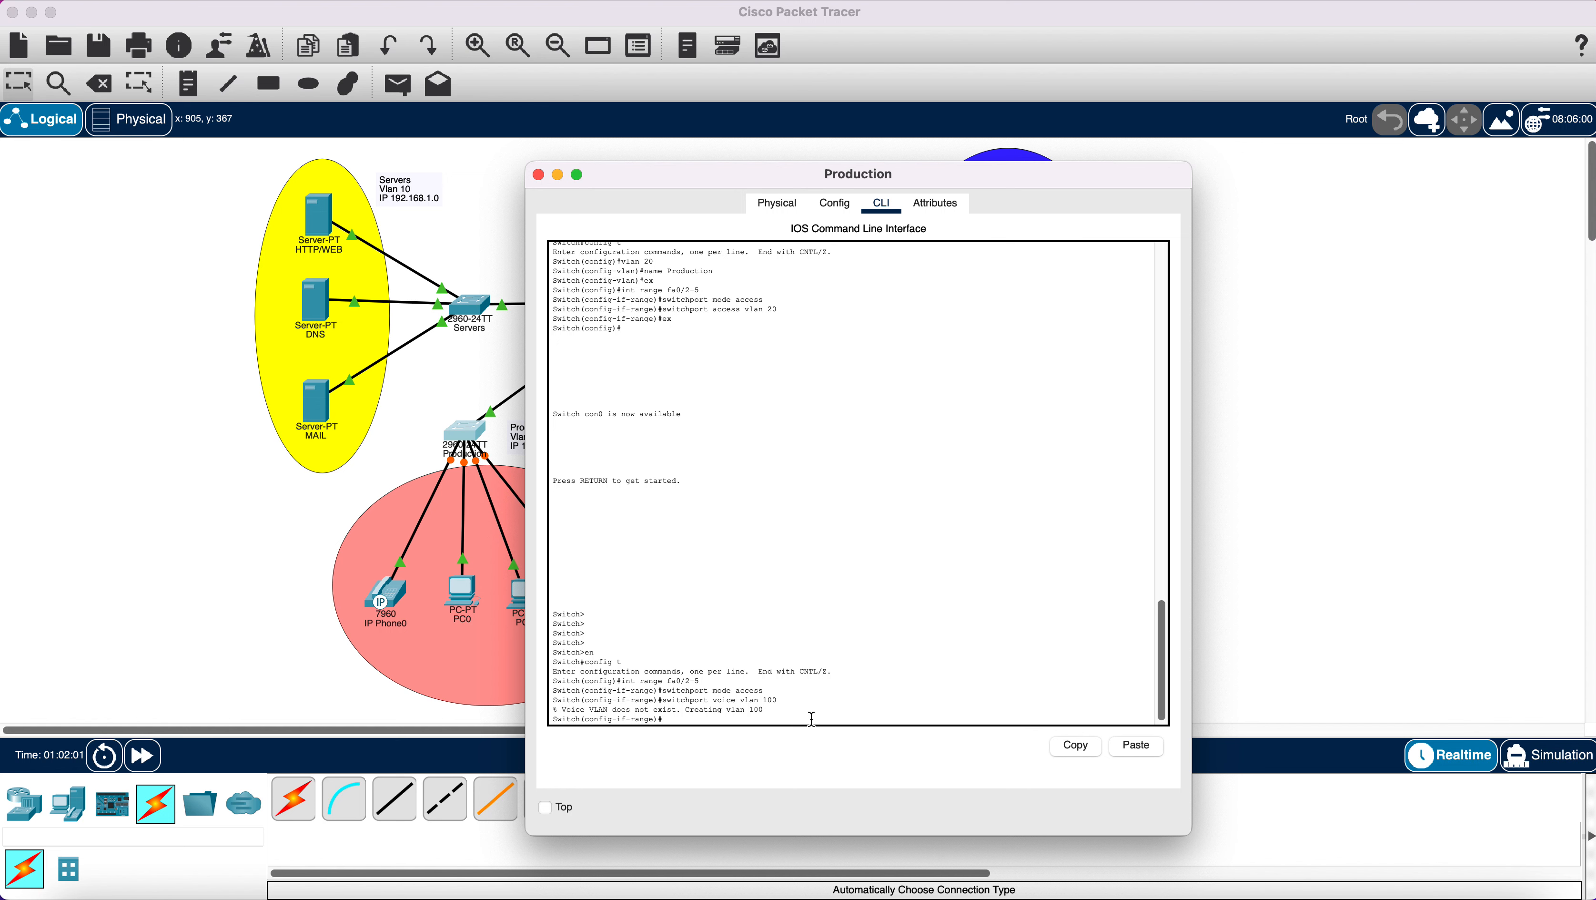
Name VLAN 100 'Voice' on the Production switch.
key(Return)
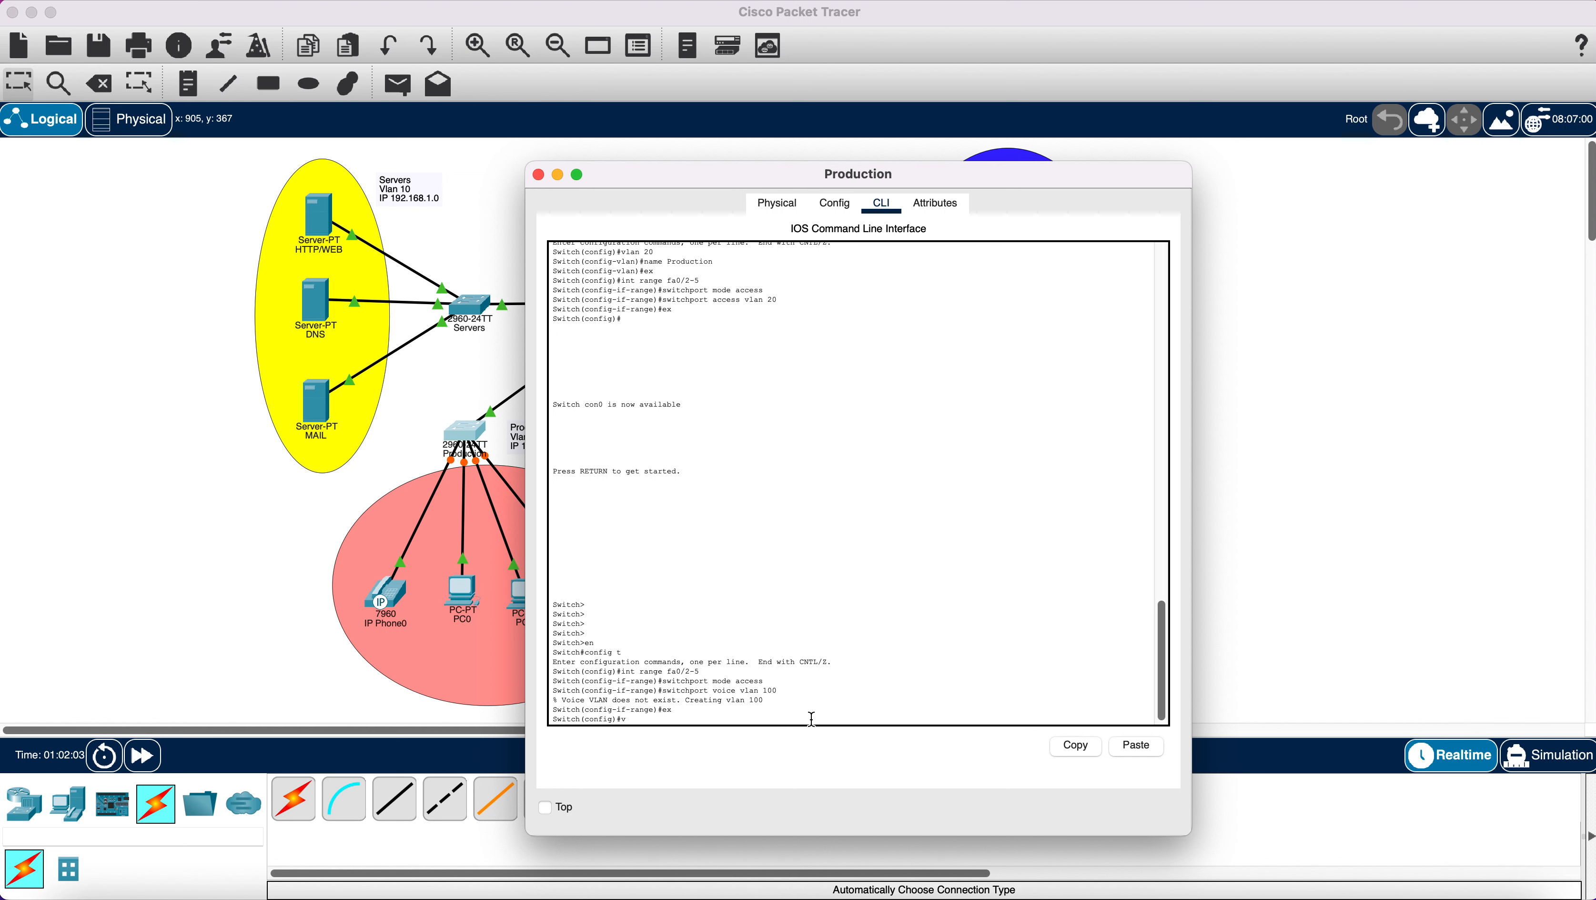
text(vlan 100)
key(Return)
text(name )
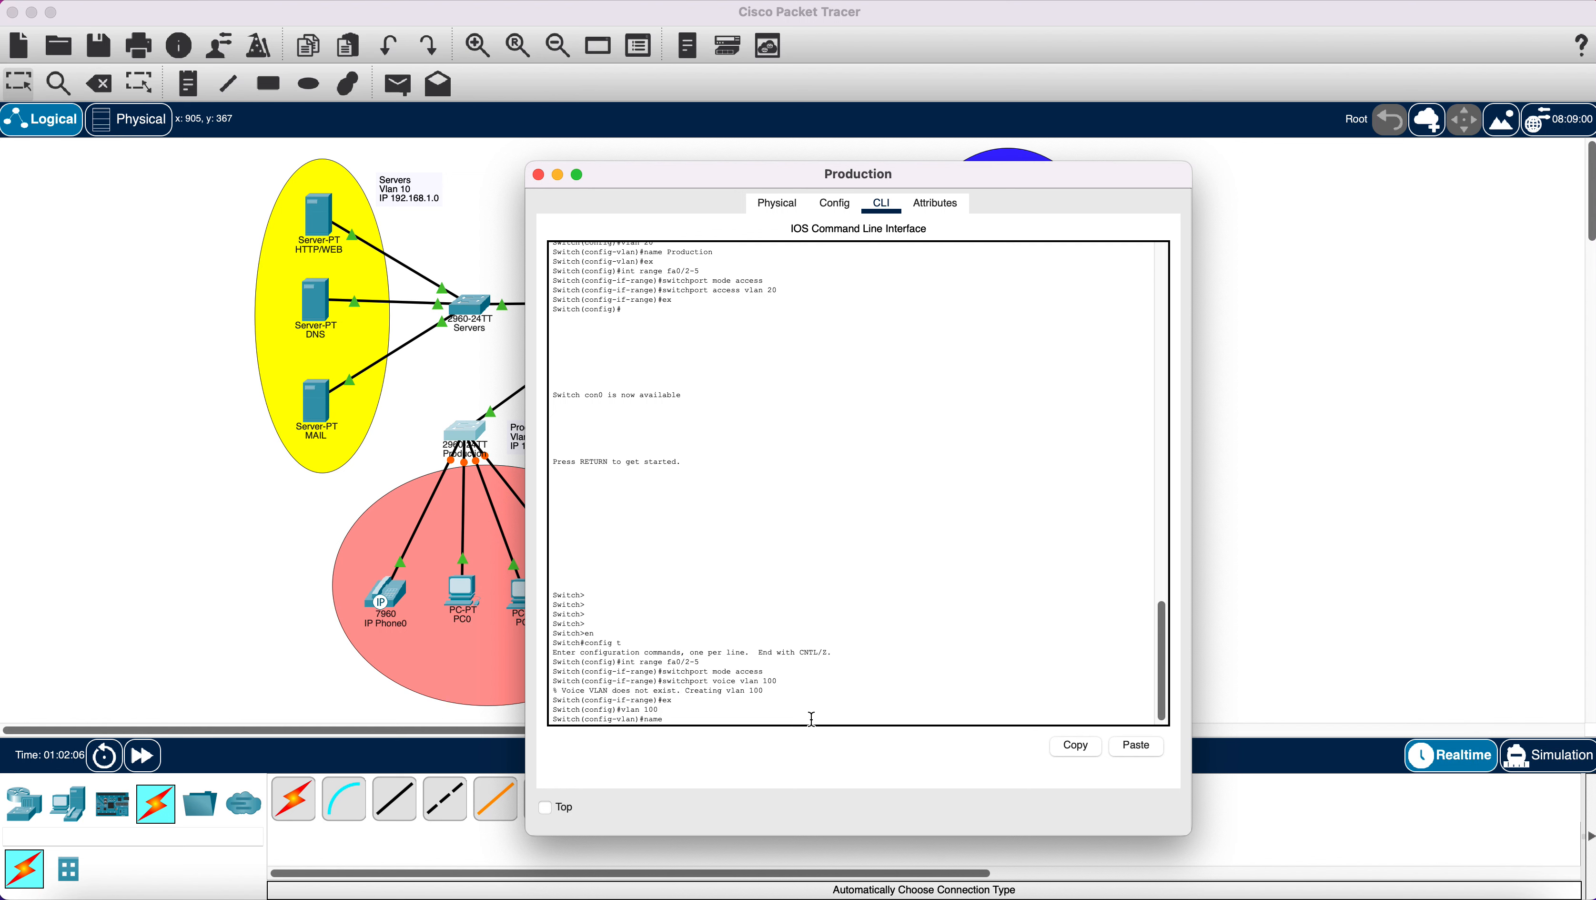
text(Voice)
key(Return)
text(e)
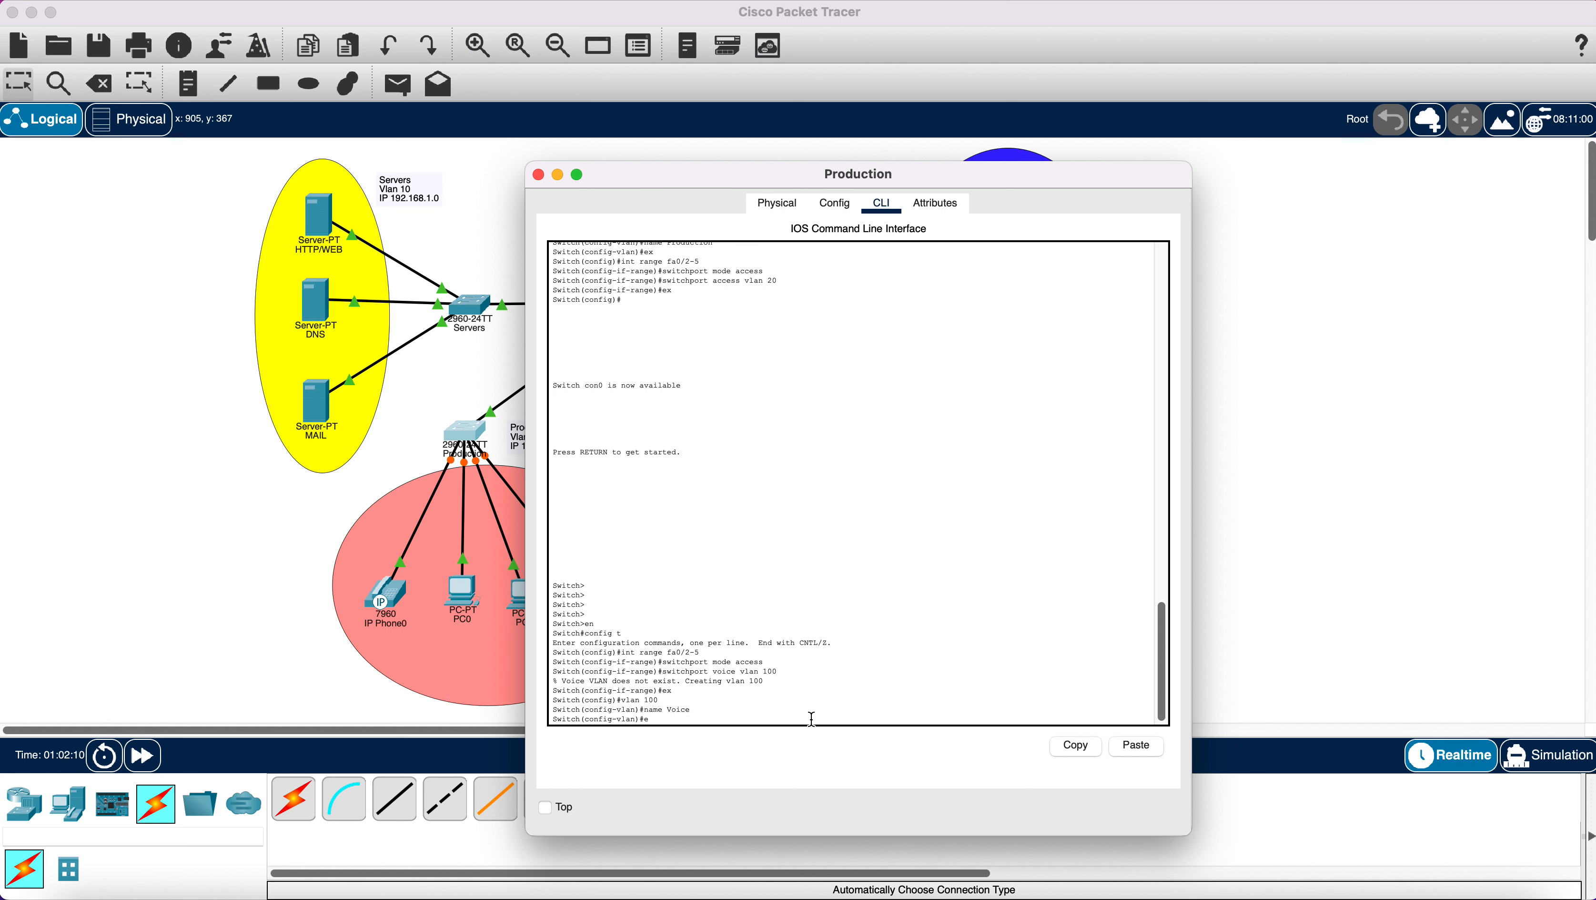
text(x)
key(Return)
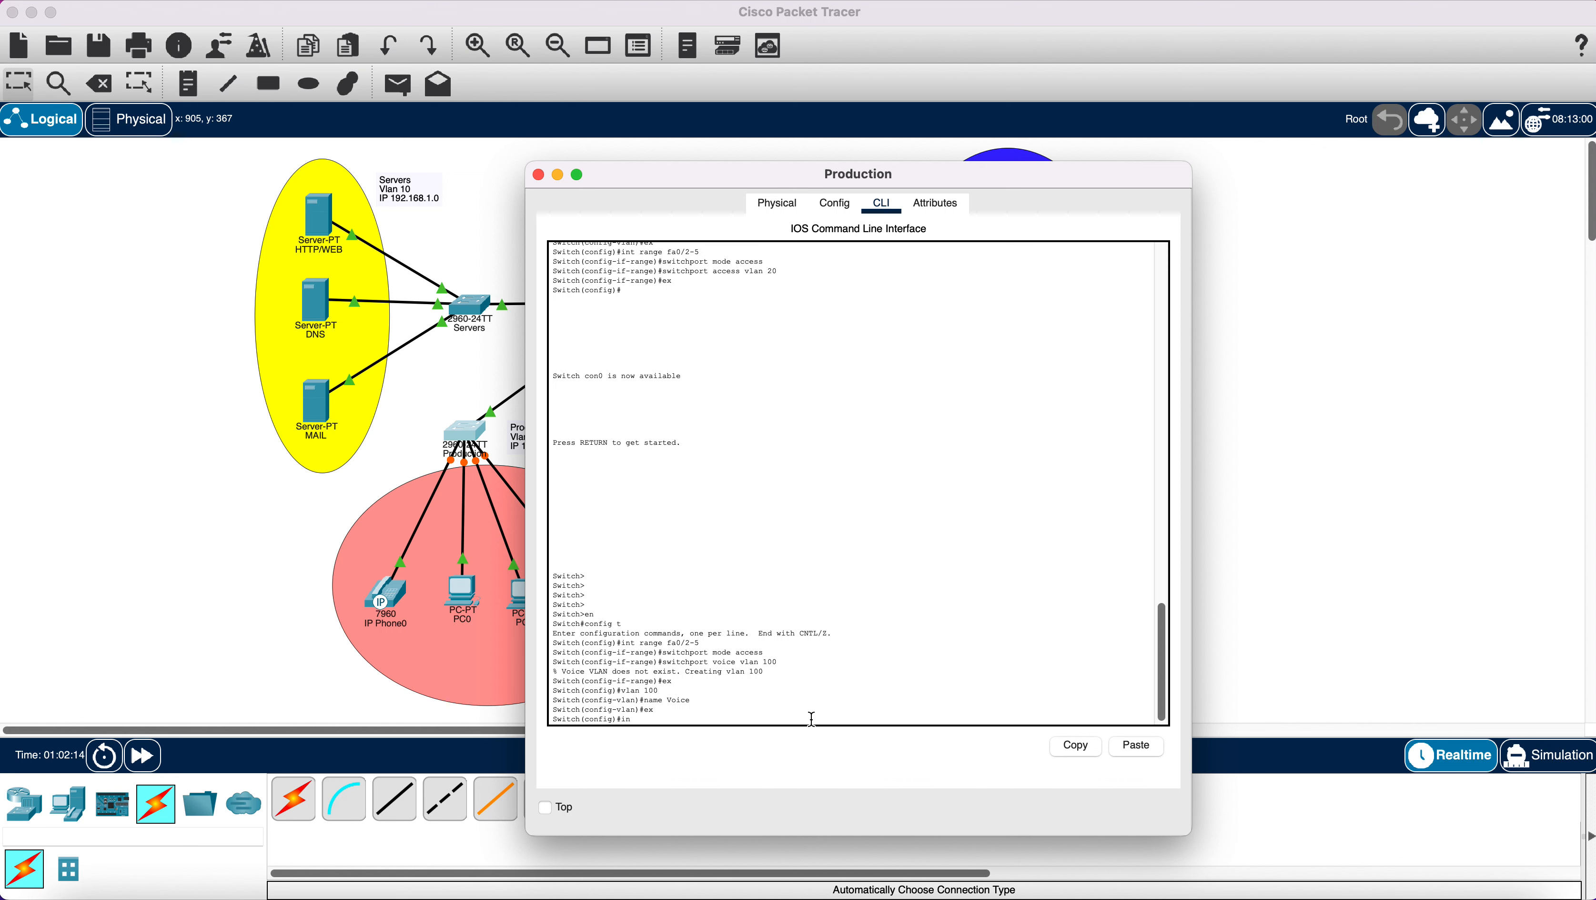
Reapply access mode and voice VLAN 100 to ports fa0/2-5, then close the switch window.
text(int ran)
text(ge fa0/2-5)
key(Return)
text(swi)
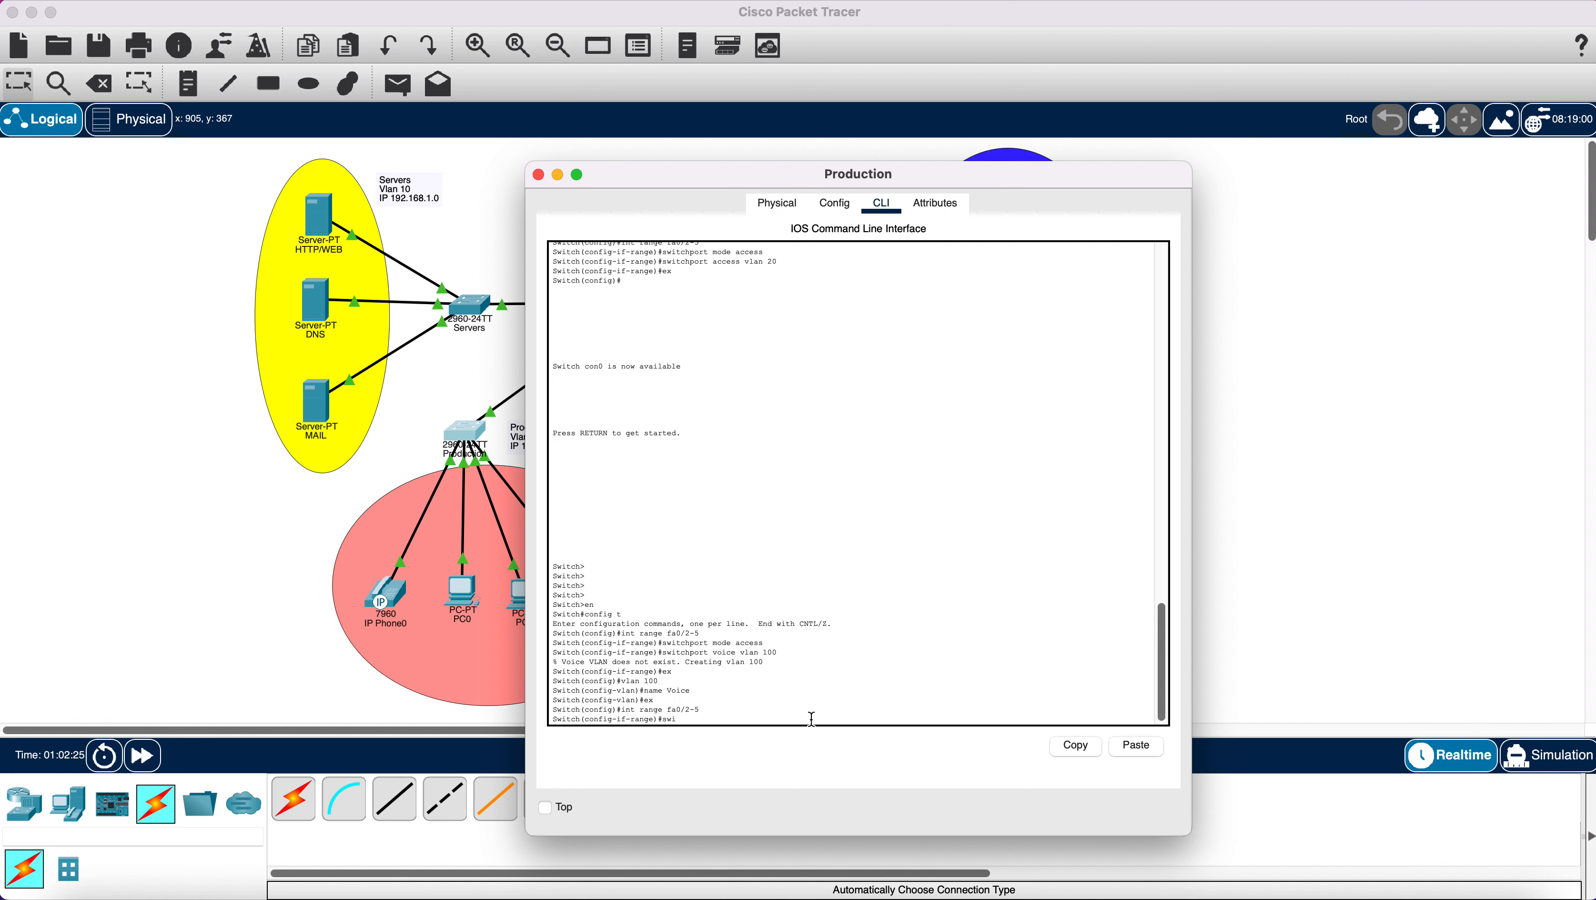
text(tchport mode access)
key(Return)
text(swi)
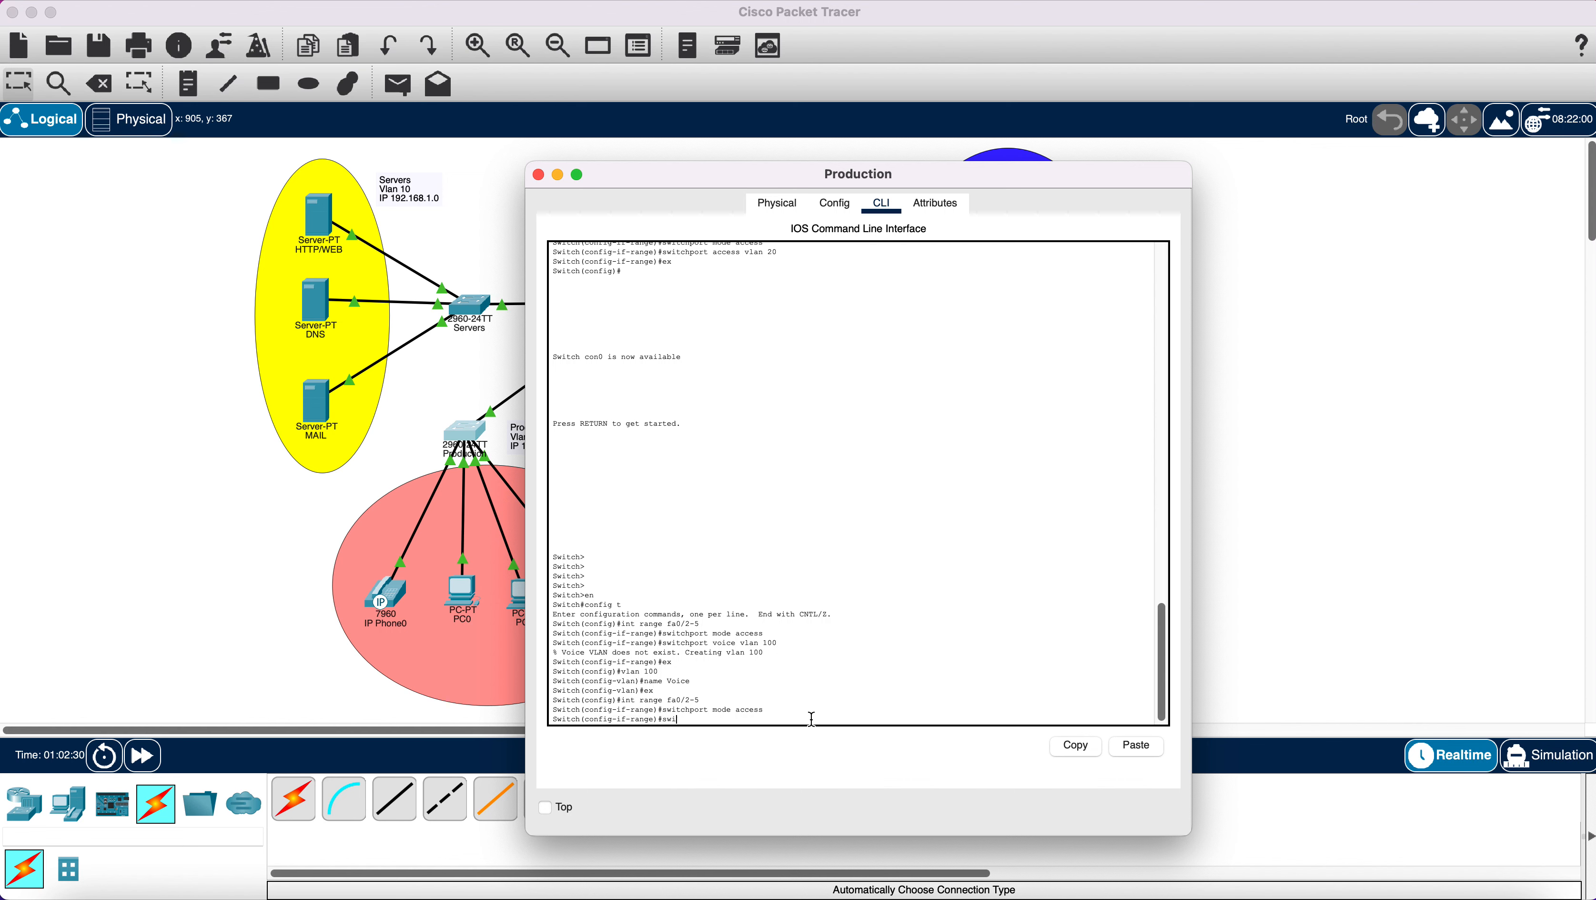
text(tchport voice vlan 100)
key(Return)
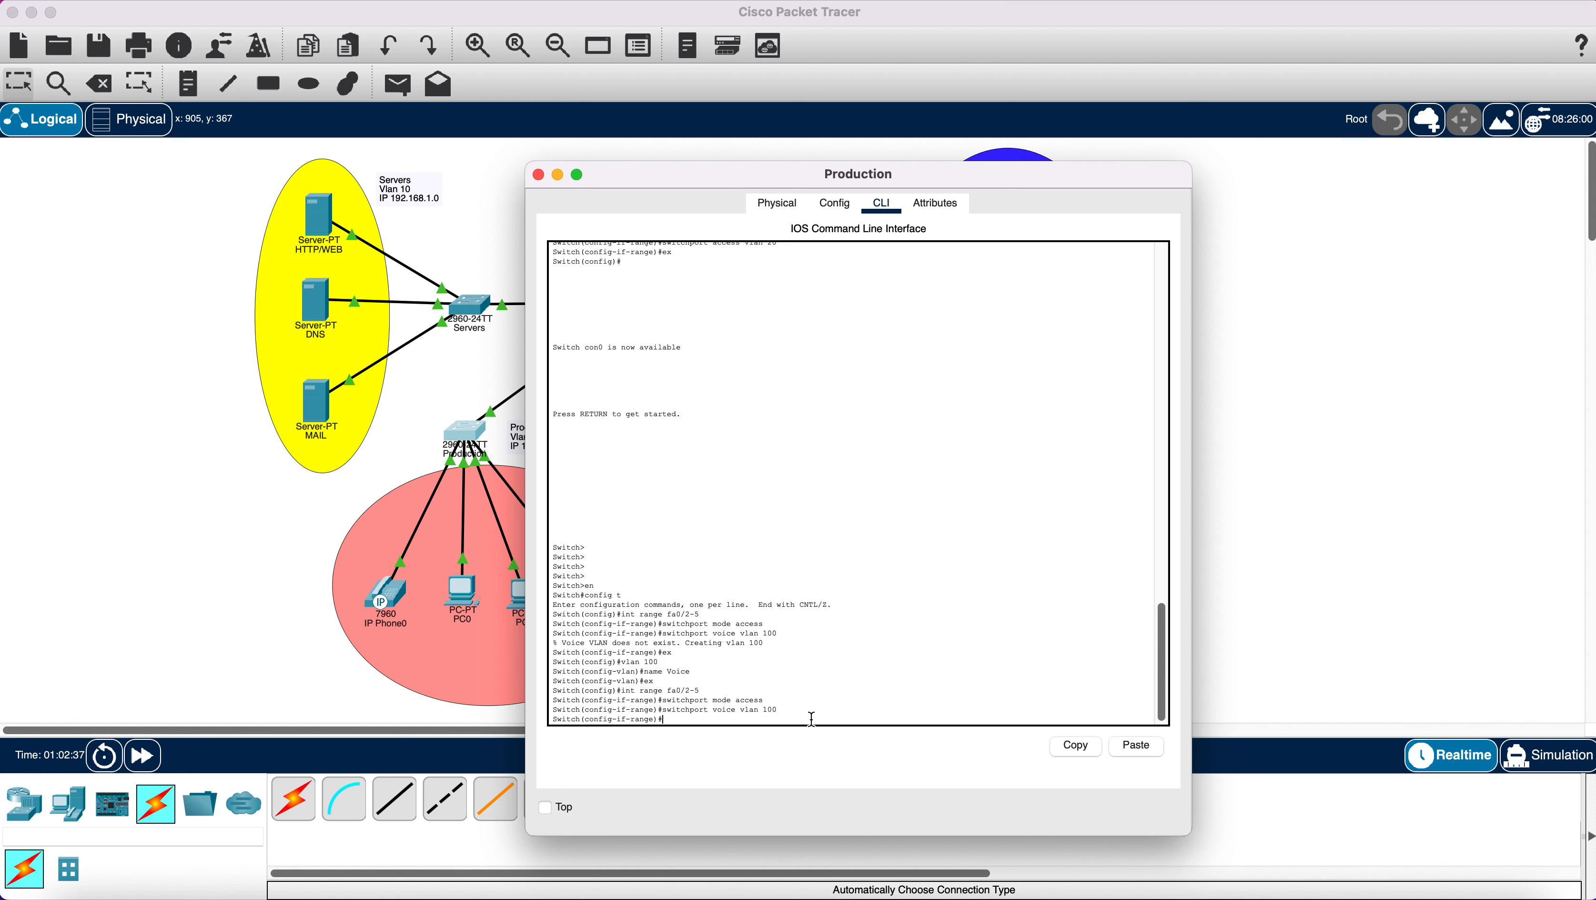
text(ex)
key(Return)
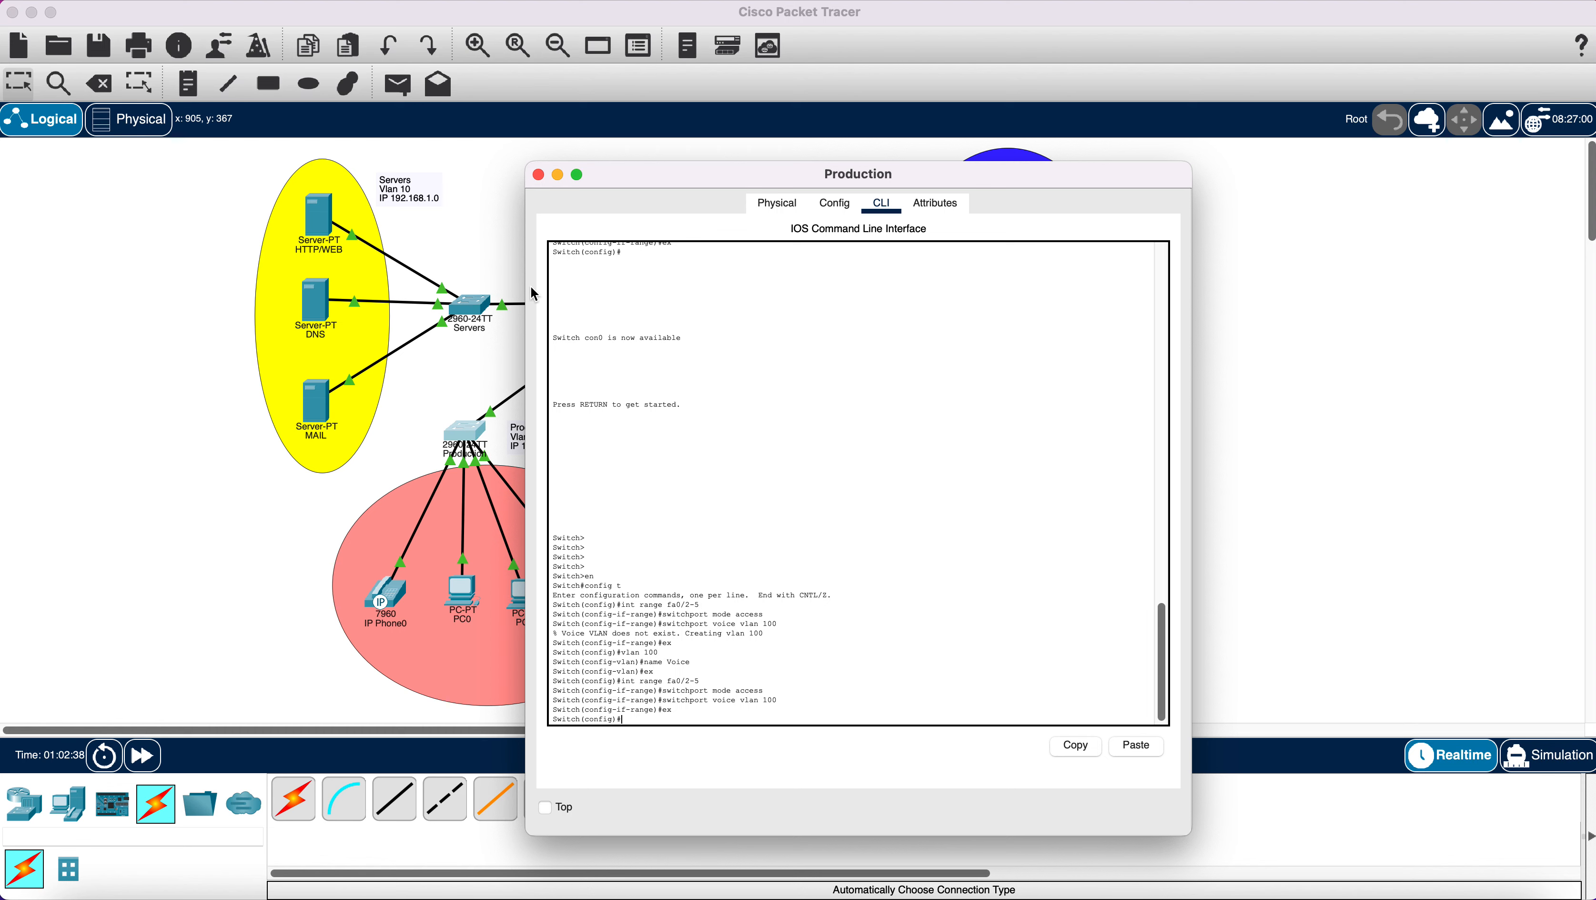
click(538, 174)
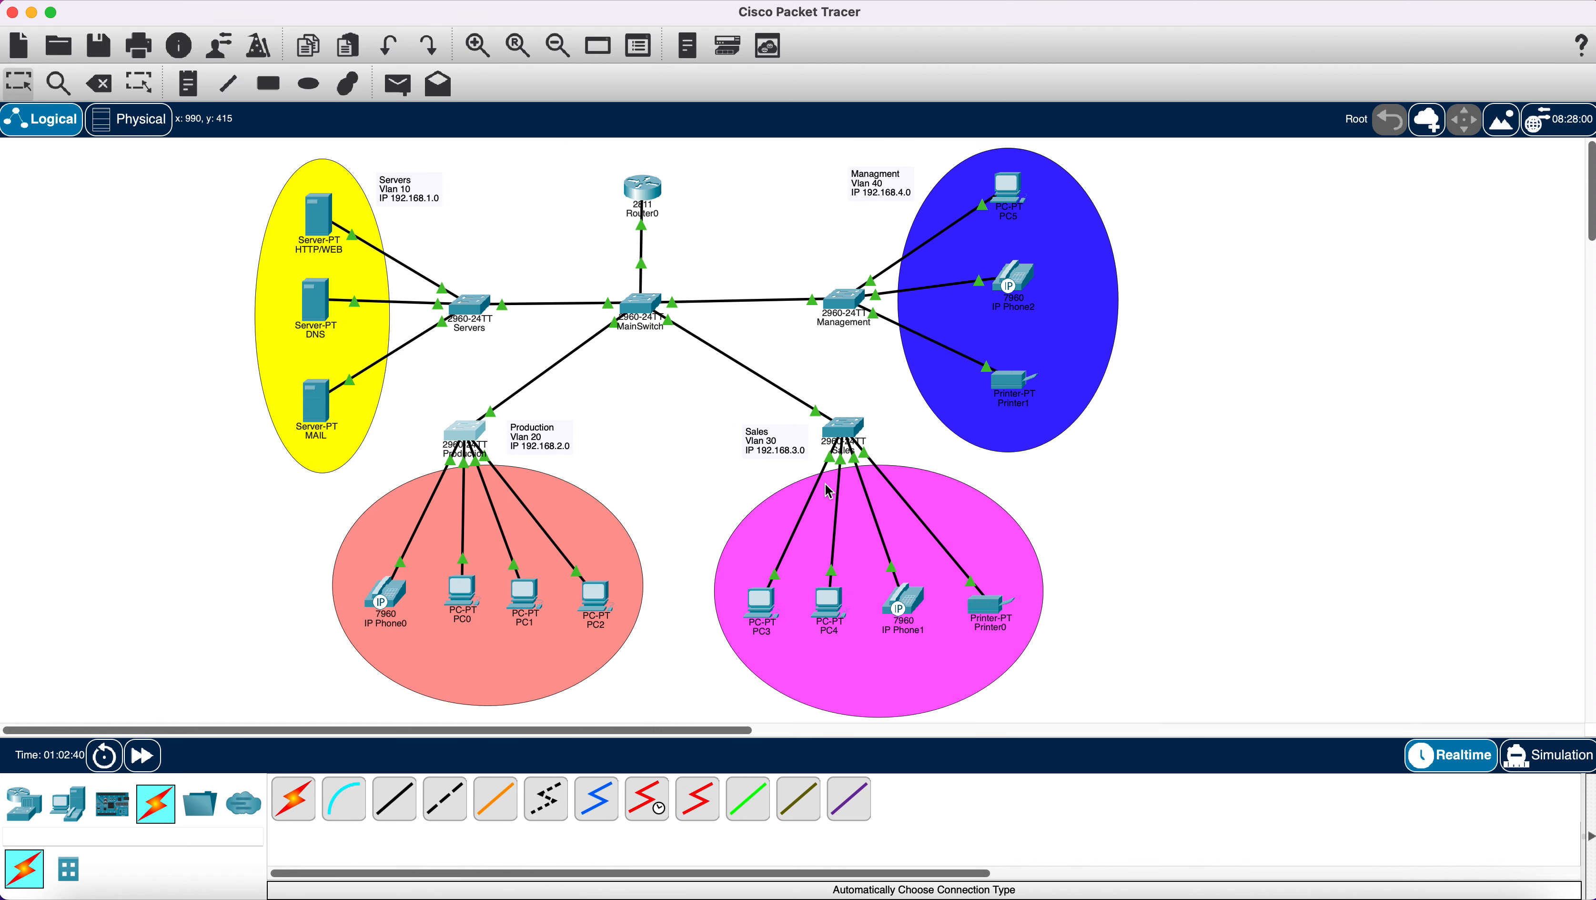
Open the Sales switch CLI and enter global configuration mode with en and config t.
click(844, 429)
drag(800, 180, 957, 146)
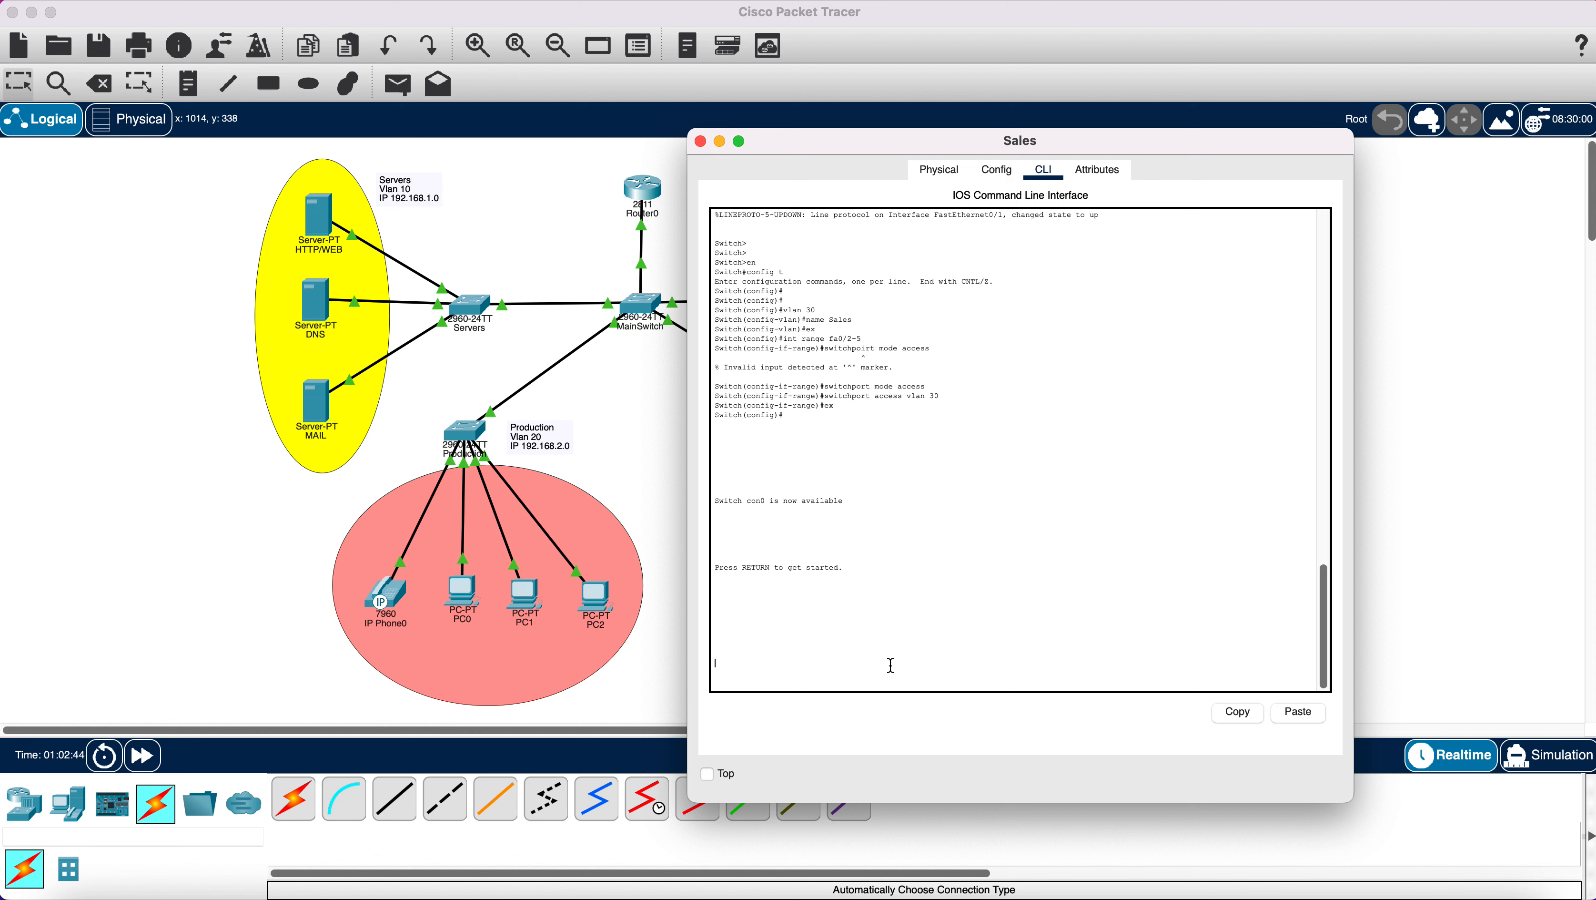
key(Return)
key(Return)
key(Return)
text(en)
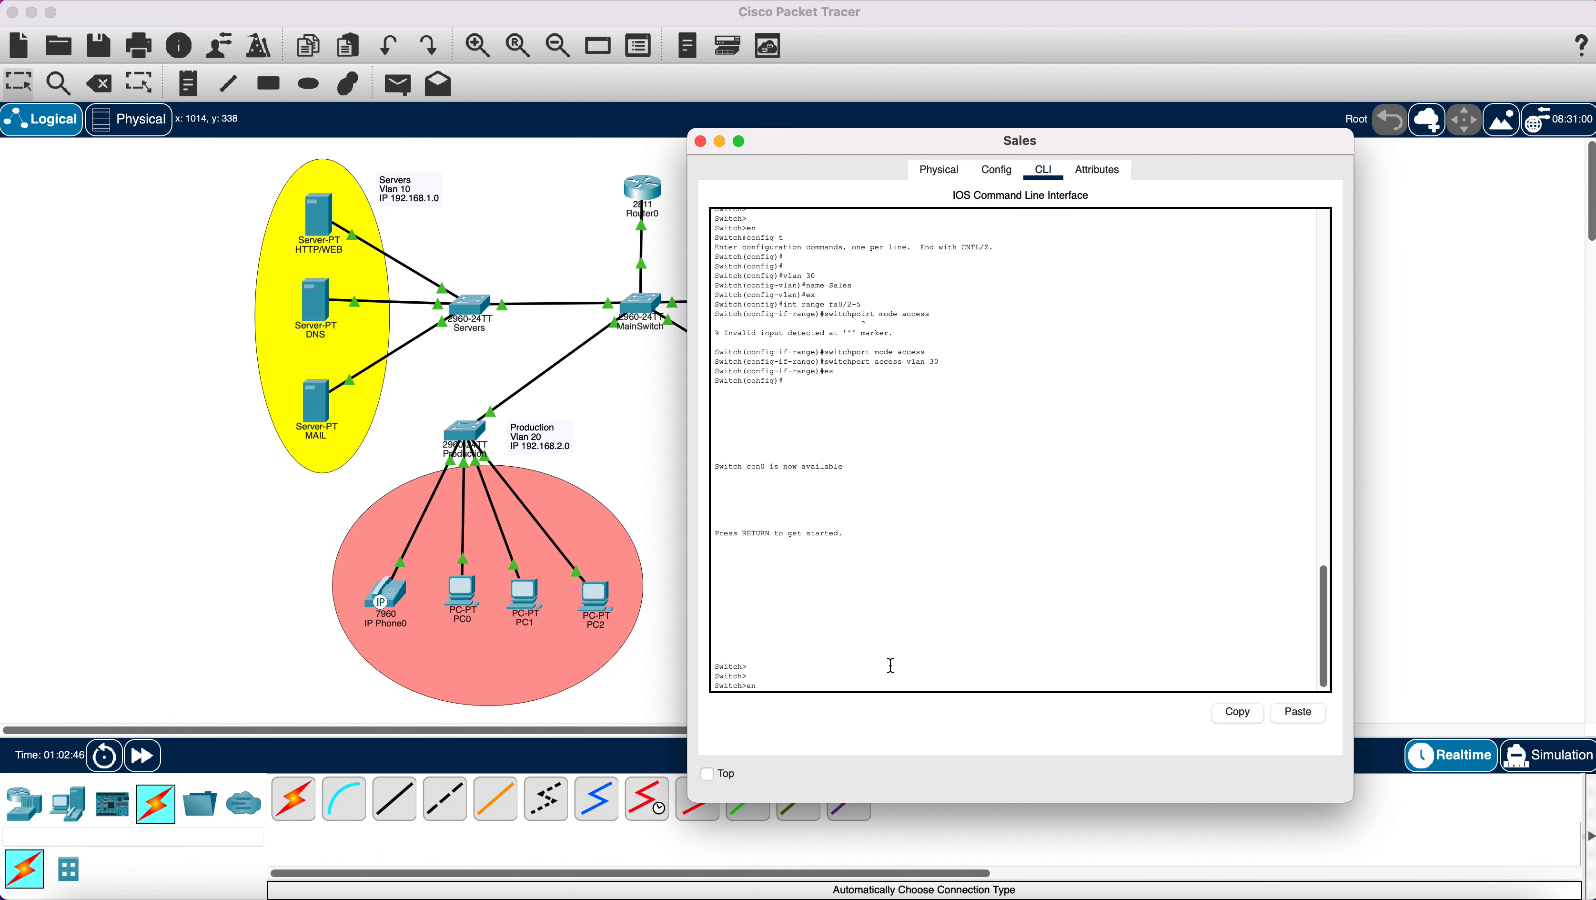
key(Return)
text(conf)
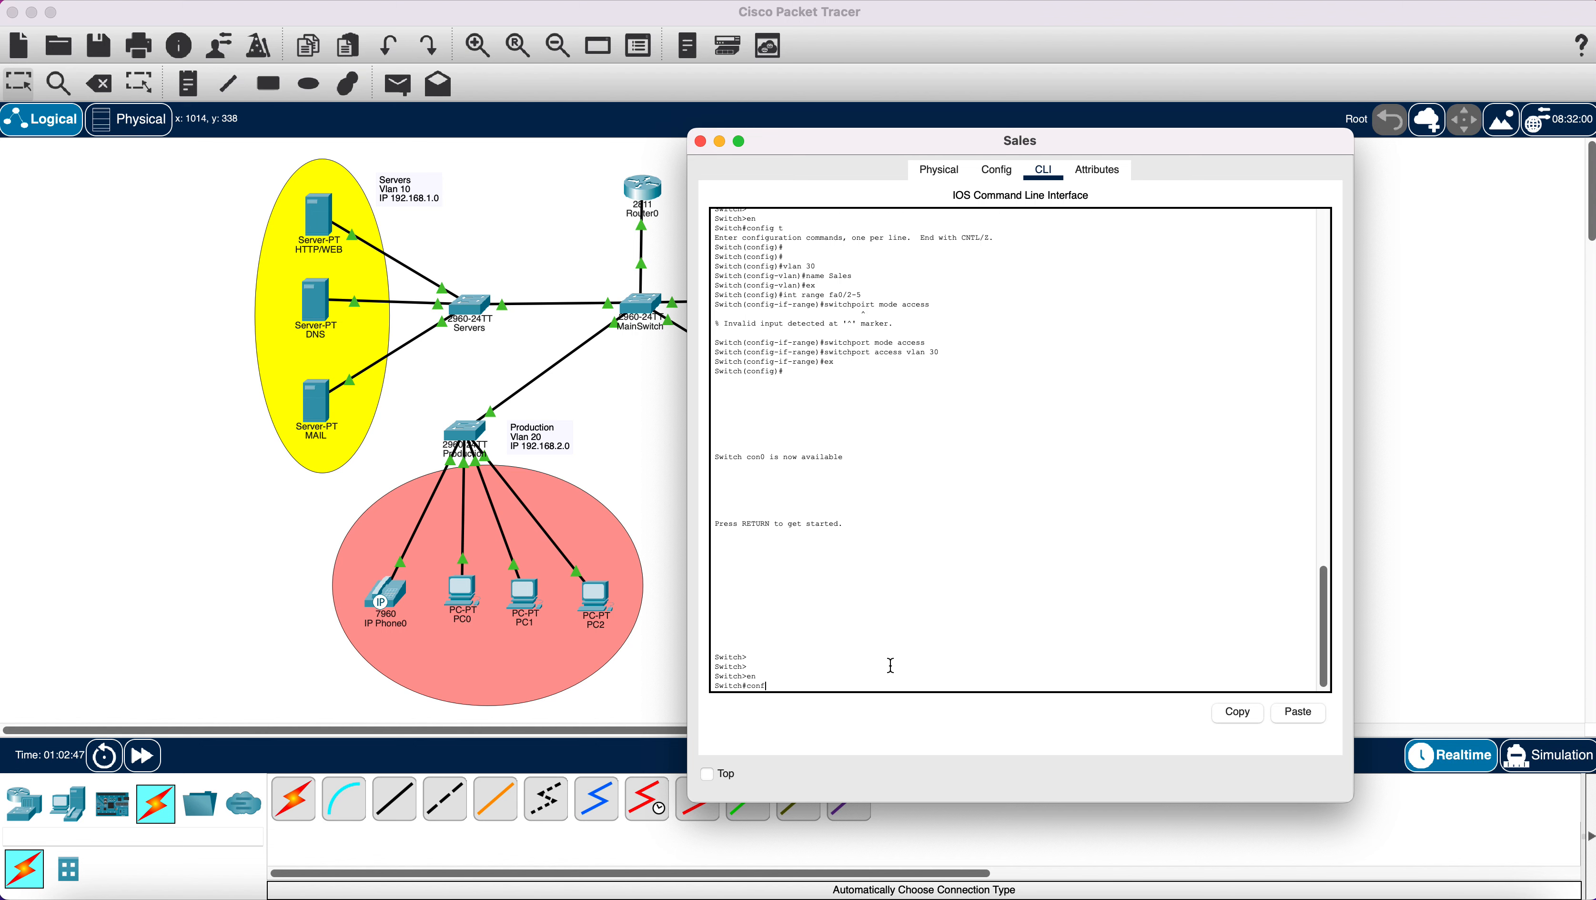
text(ig t)
key(Return)
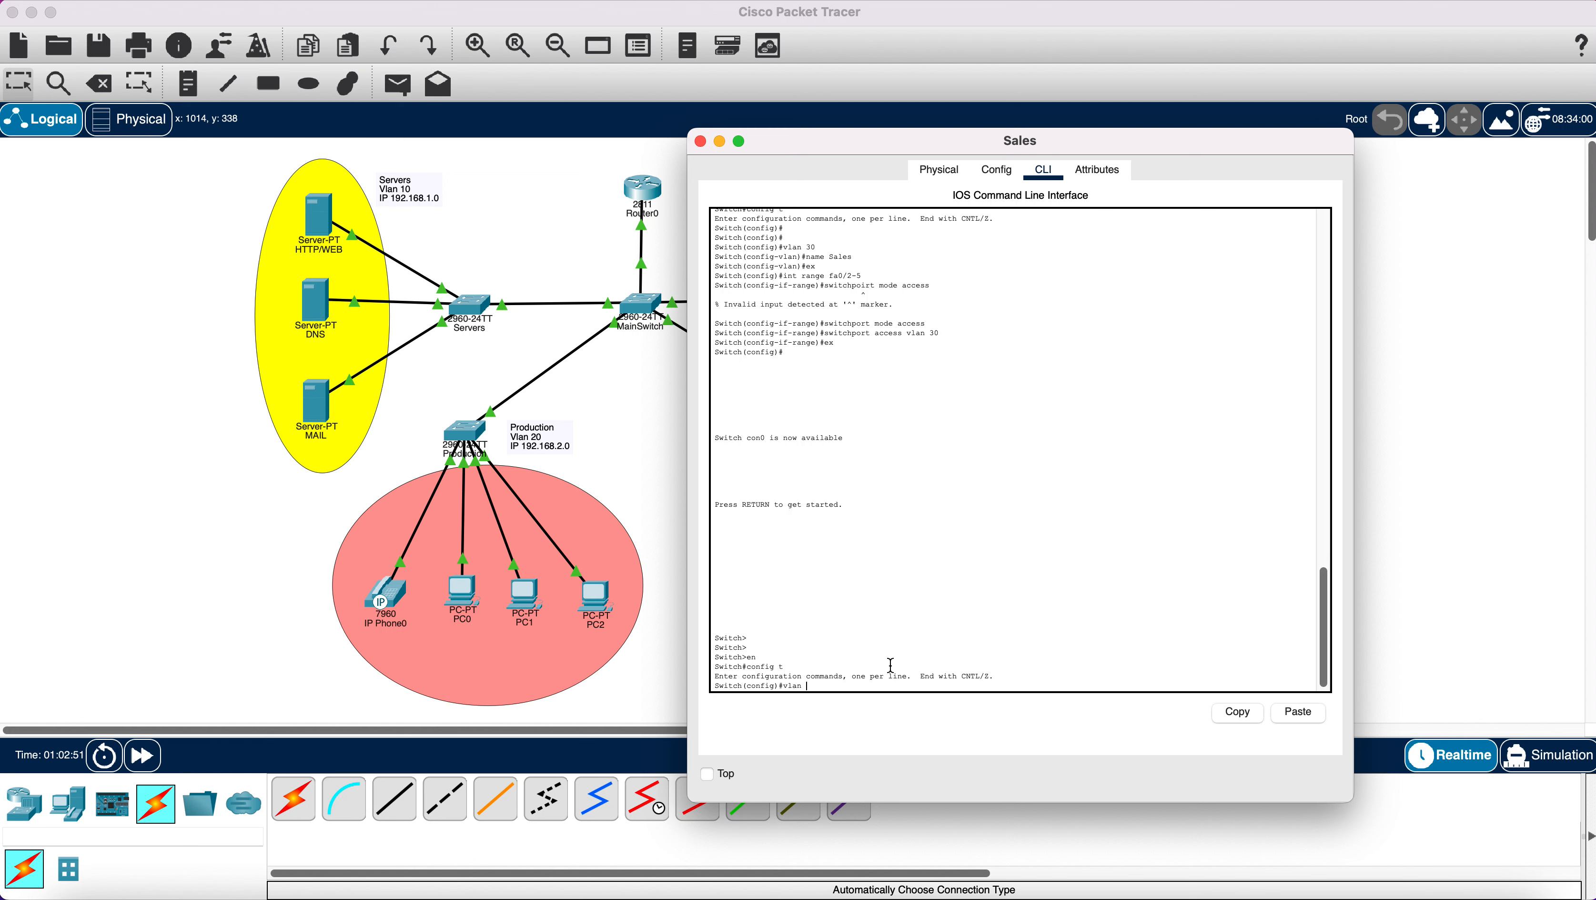
Create VLAN 100 on the Sales switch, then exit VLAN configuration.
text(00)
key(Return)
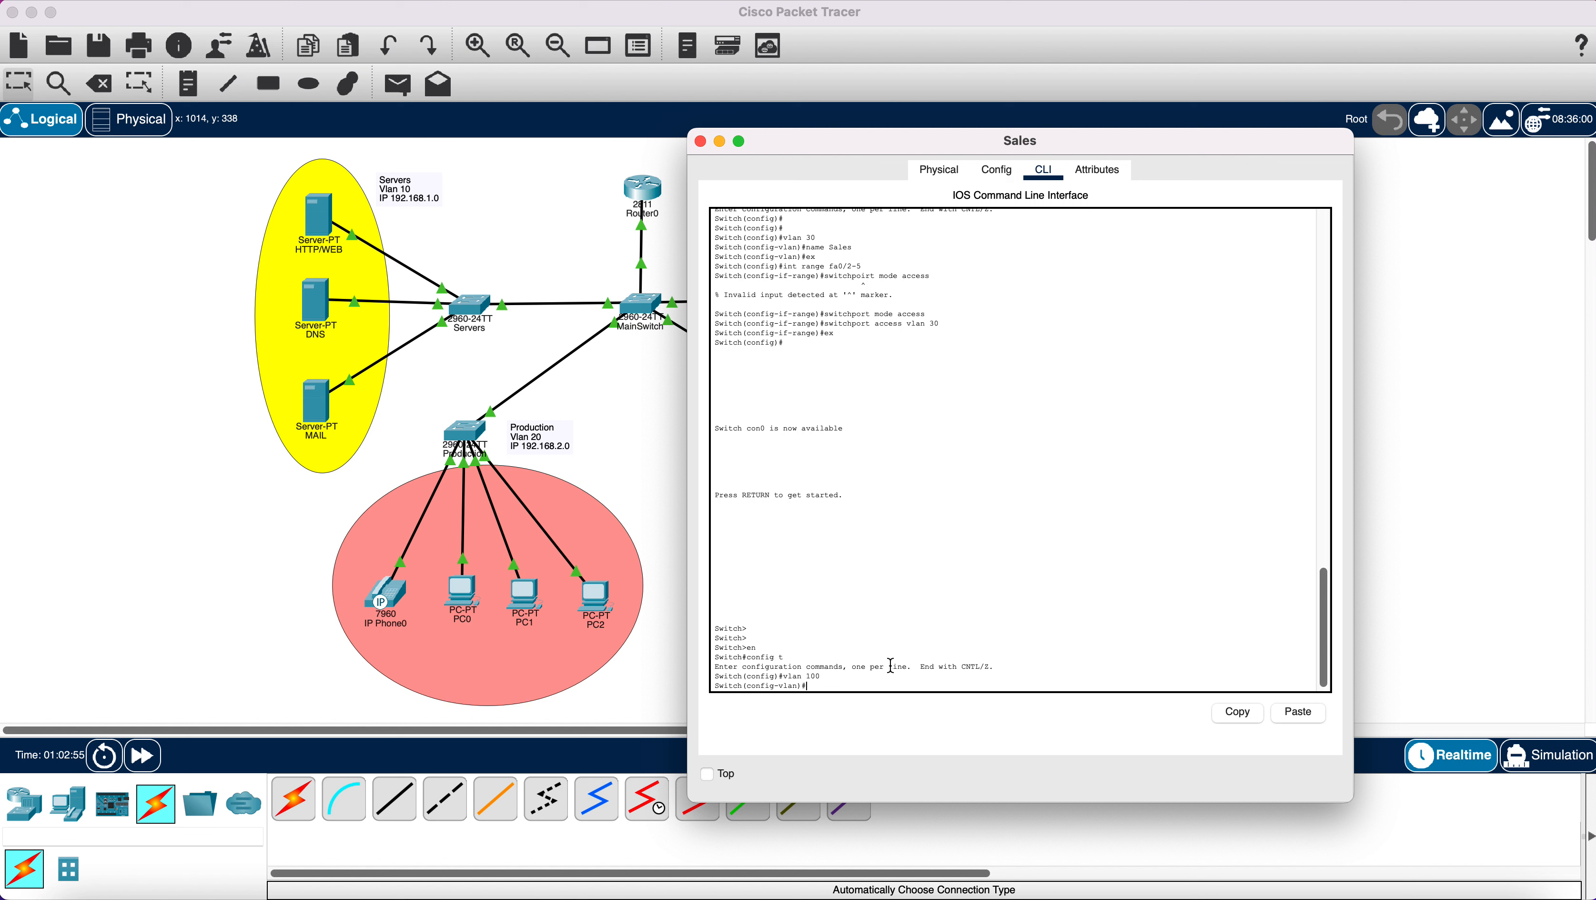
text(sw)
key(BackSpace)
key(BackSpace)
text(ex)
key(Return)
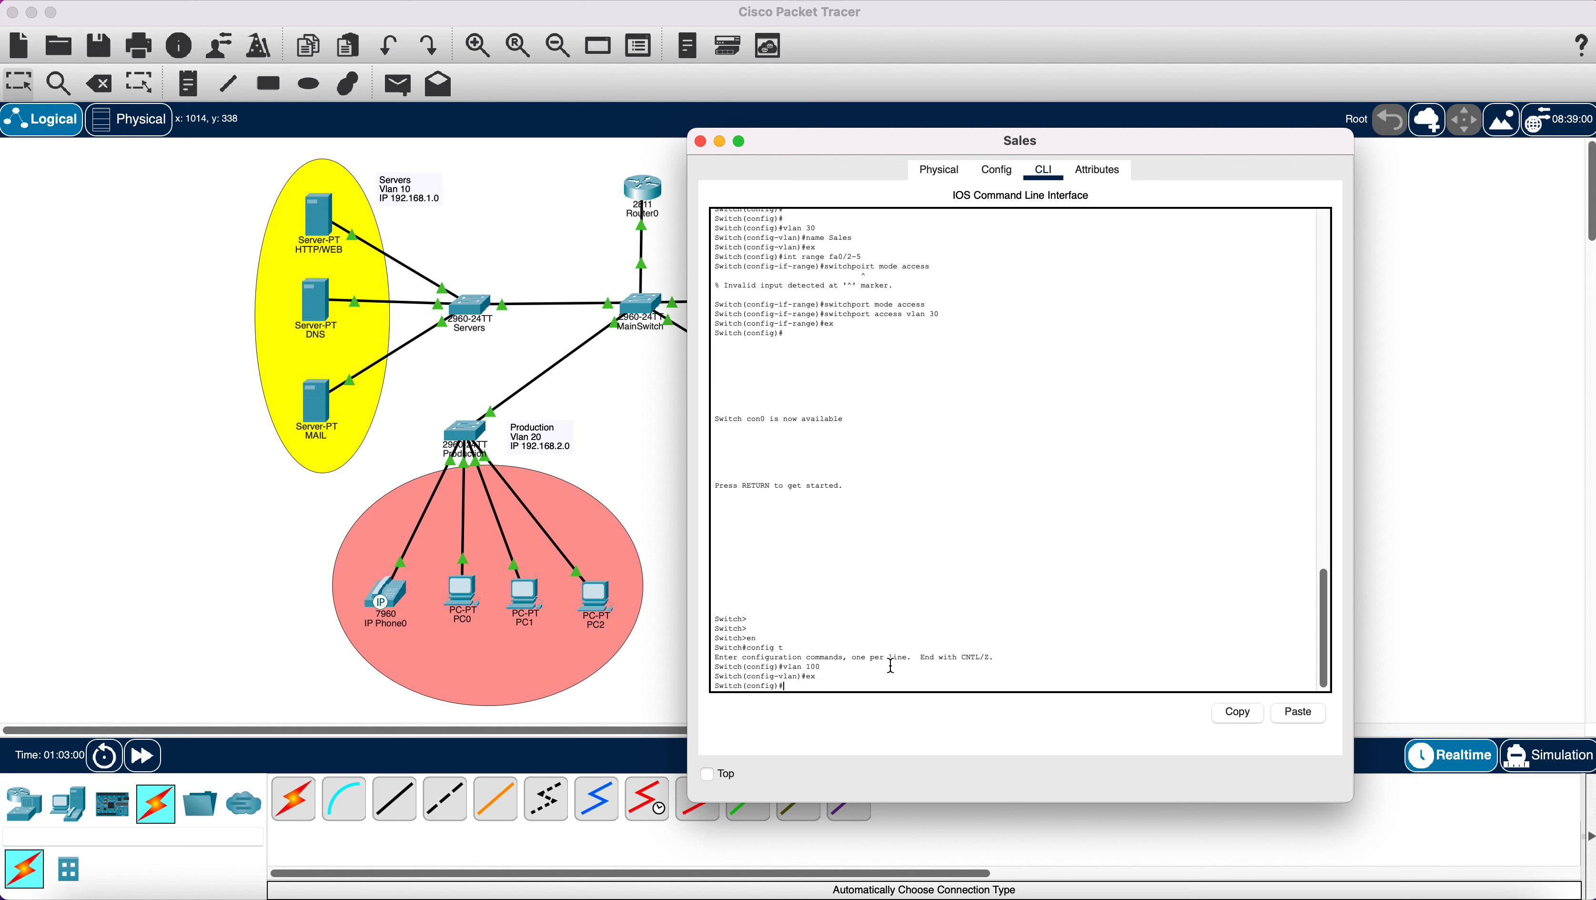
Select interface range fa0/2-5 and set the ports to switchport mode access.
text(int range)
text(/2-5)
key(Return)
text(switchport mo)
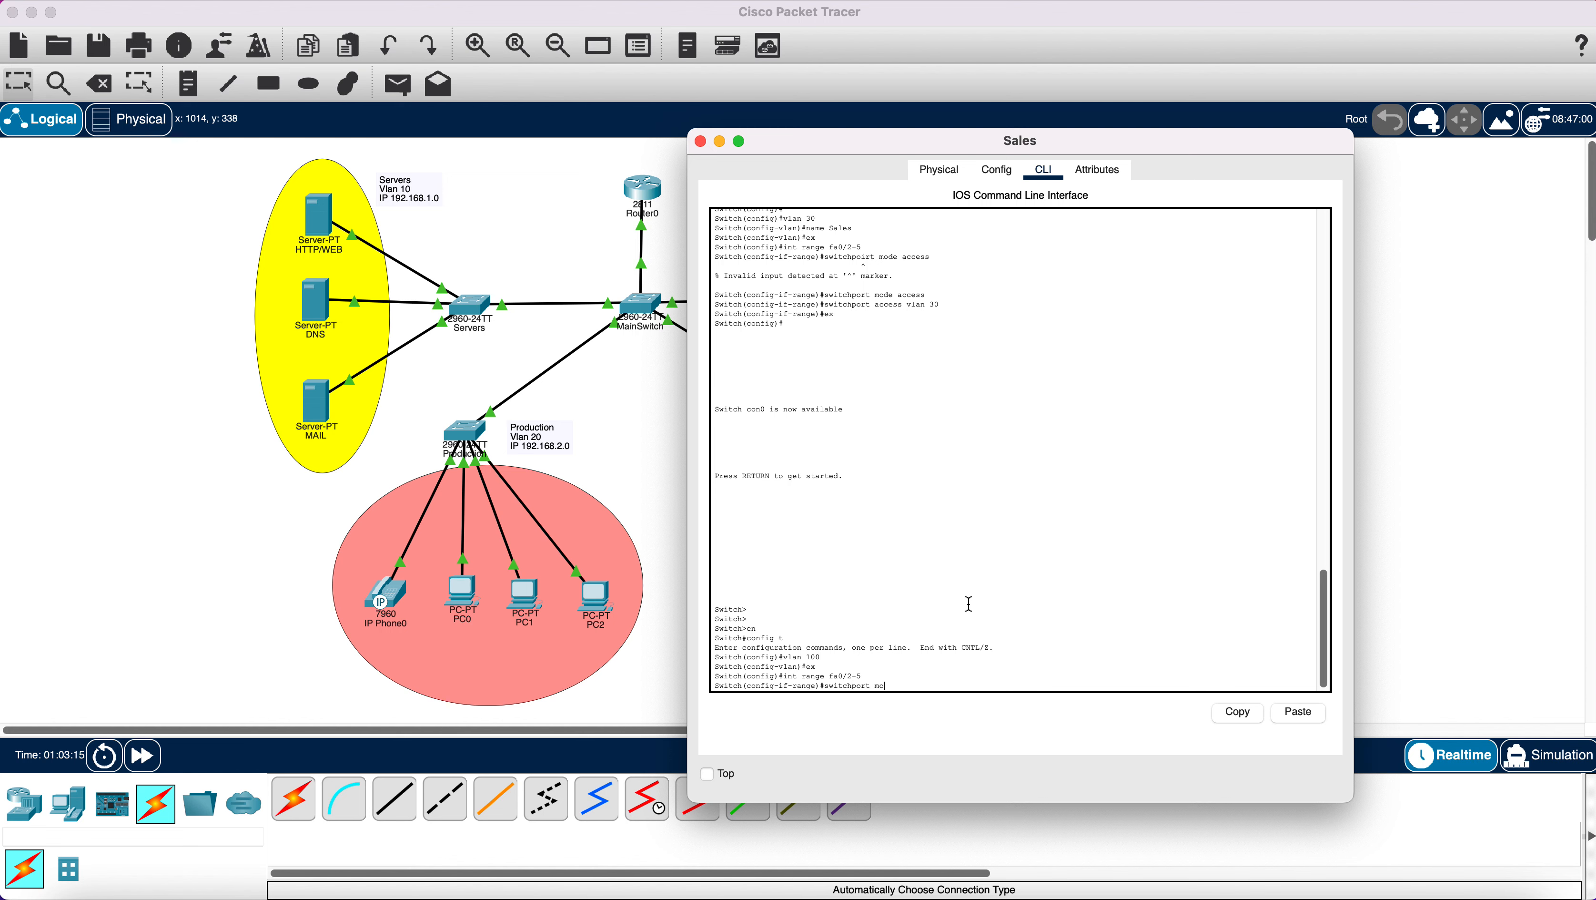
text(de access)
key(Return)
Assign voice VLAN 100 to ports fa0/2-5, exit, and minimize the Sales window.
text(switc)
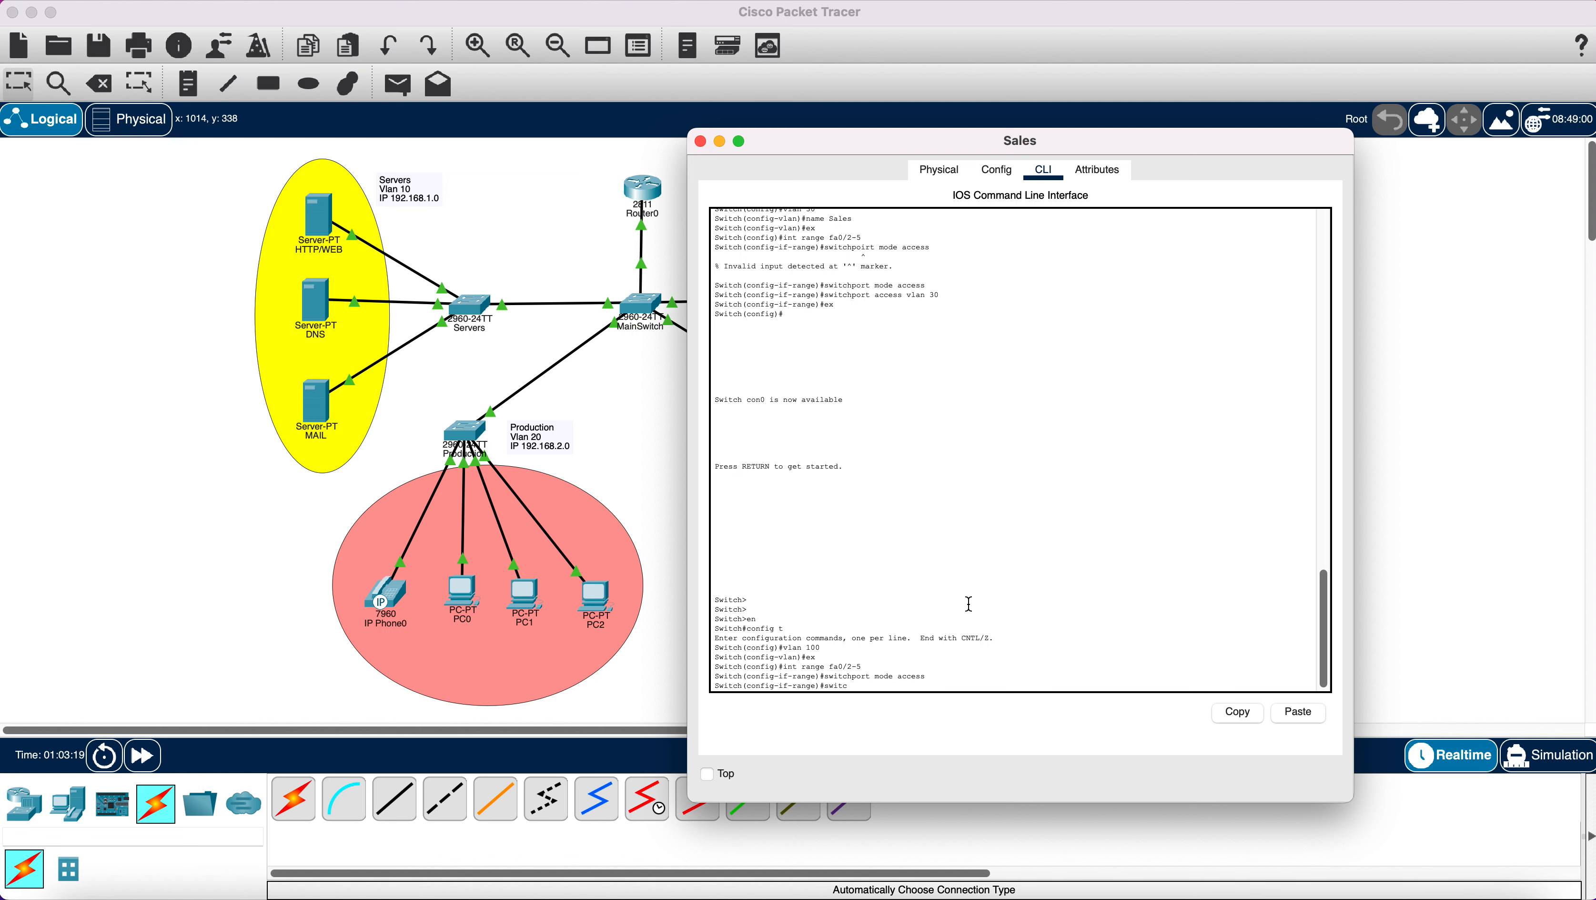
text(hport acc)
key(BackSpace)
key(BackSpace)
text(voice vlan 100)
key(Return)
text(e)#e)
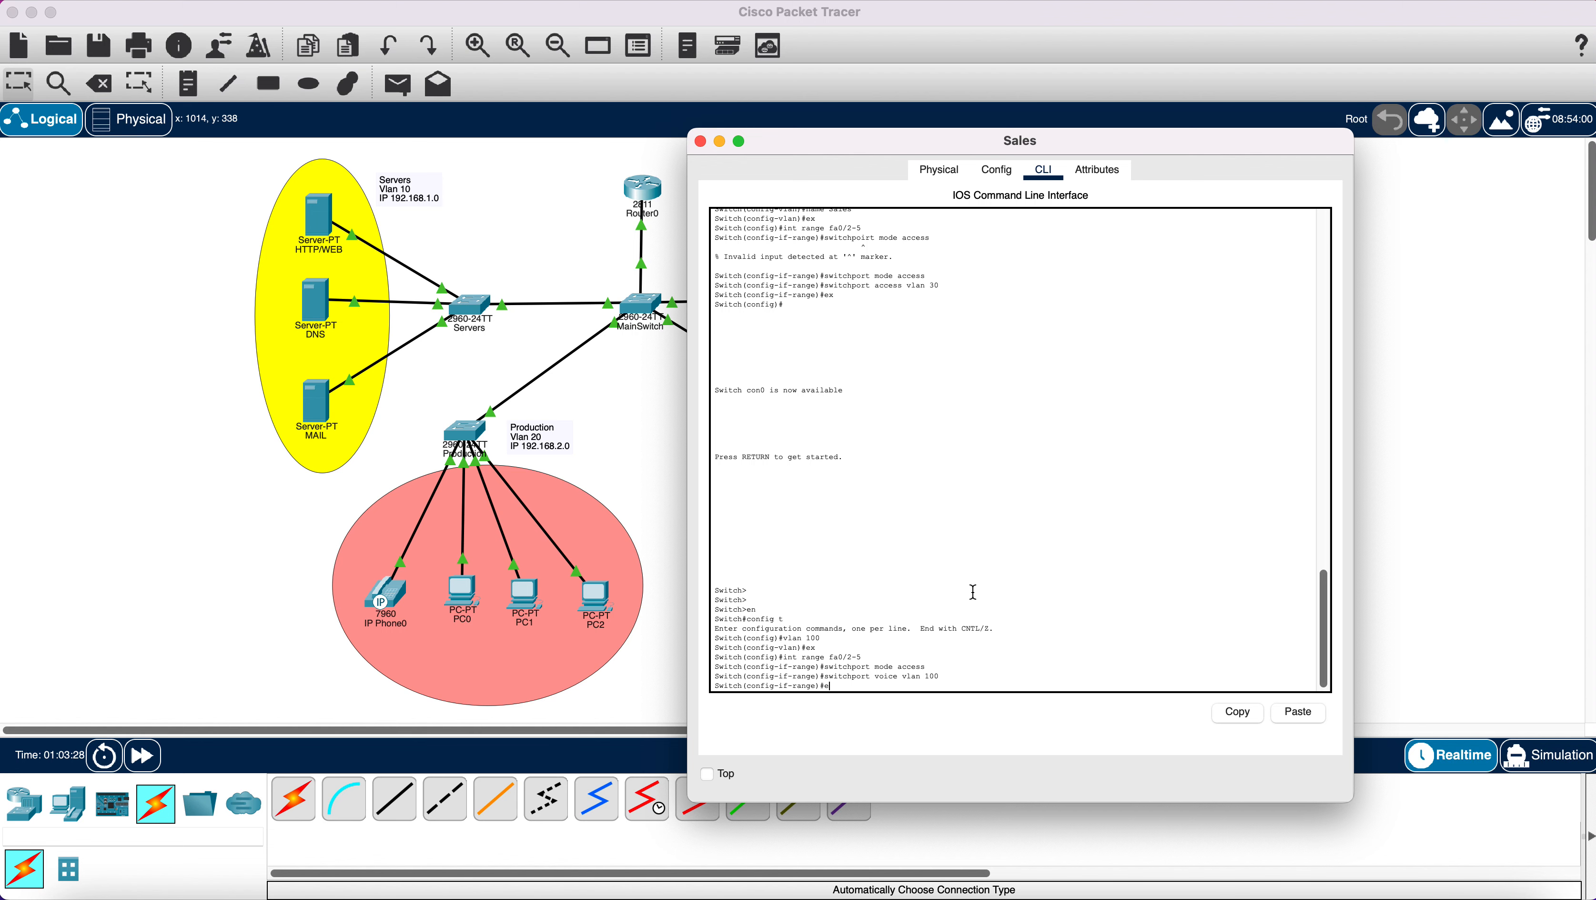
text(x)
key(Return)
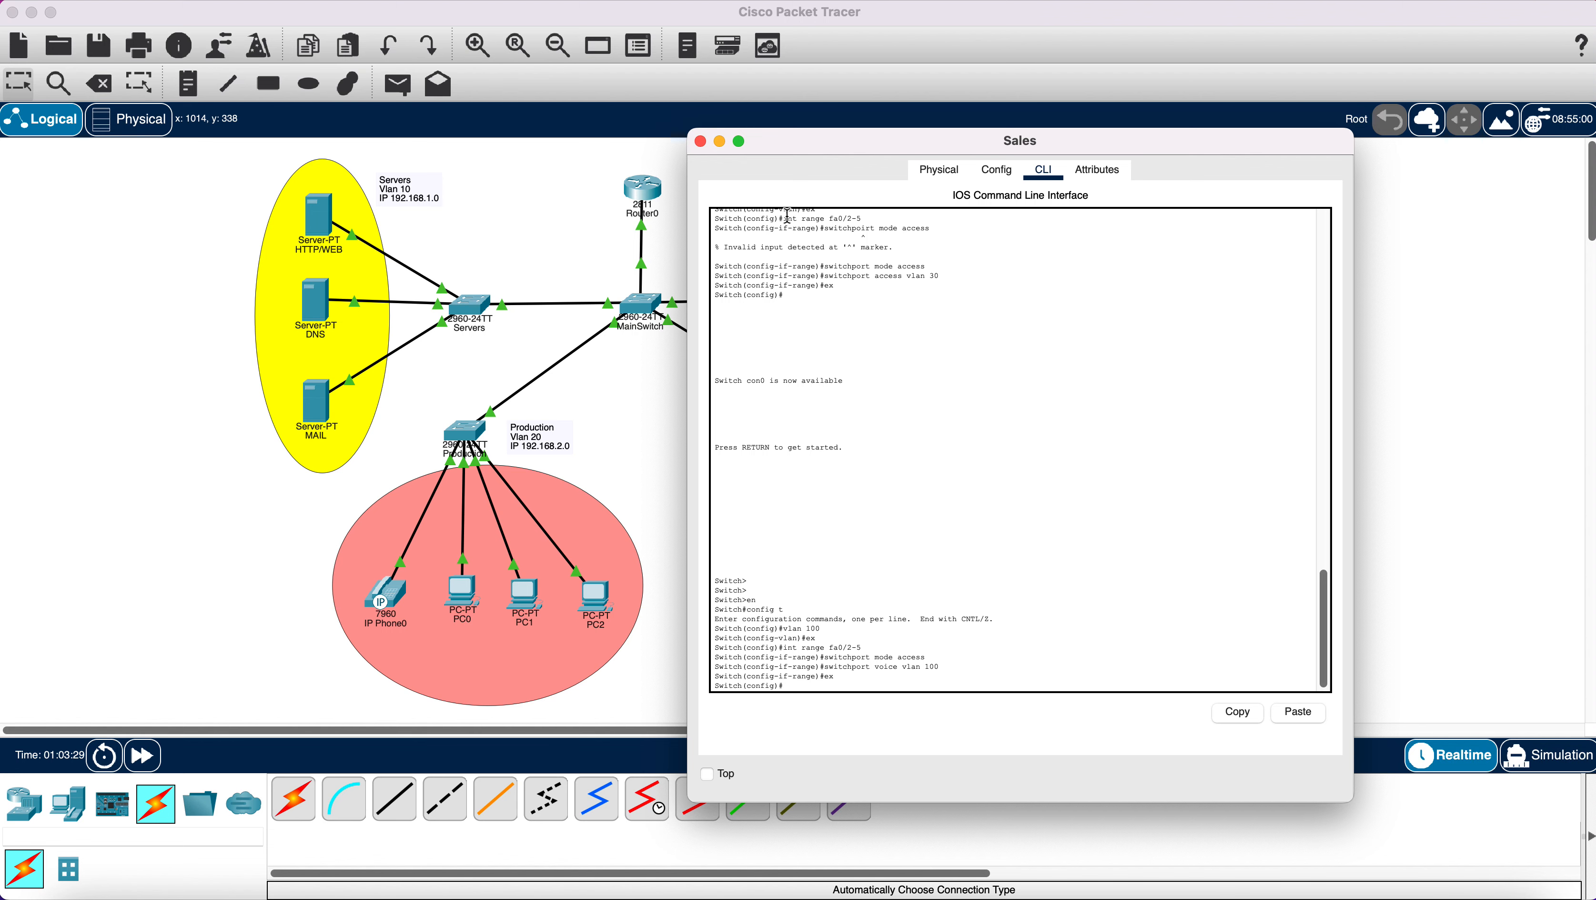
click(717, 143)
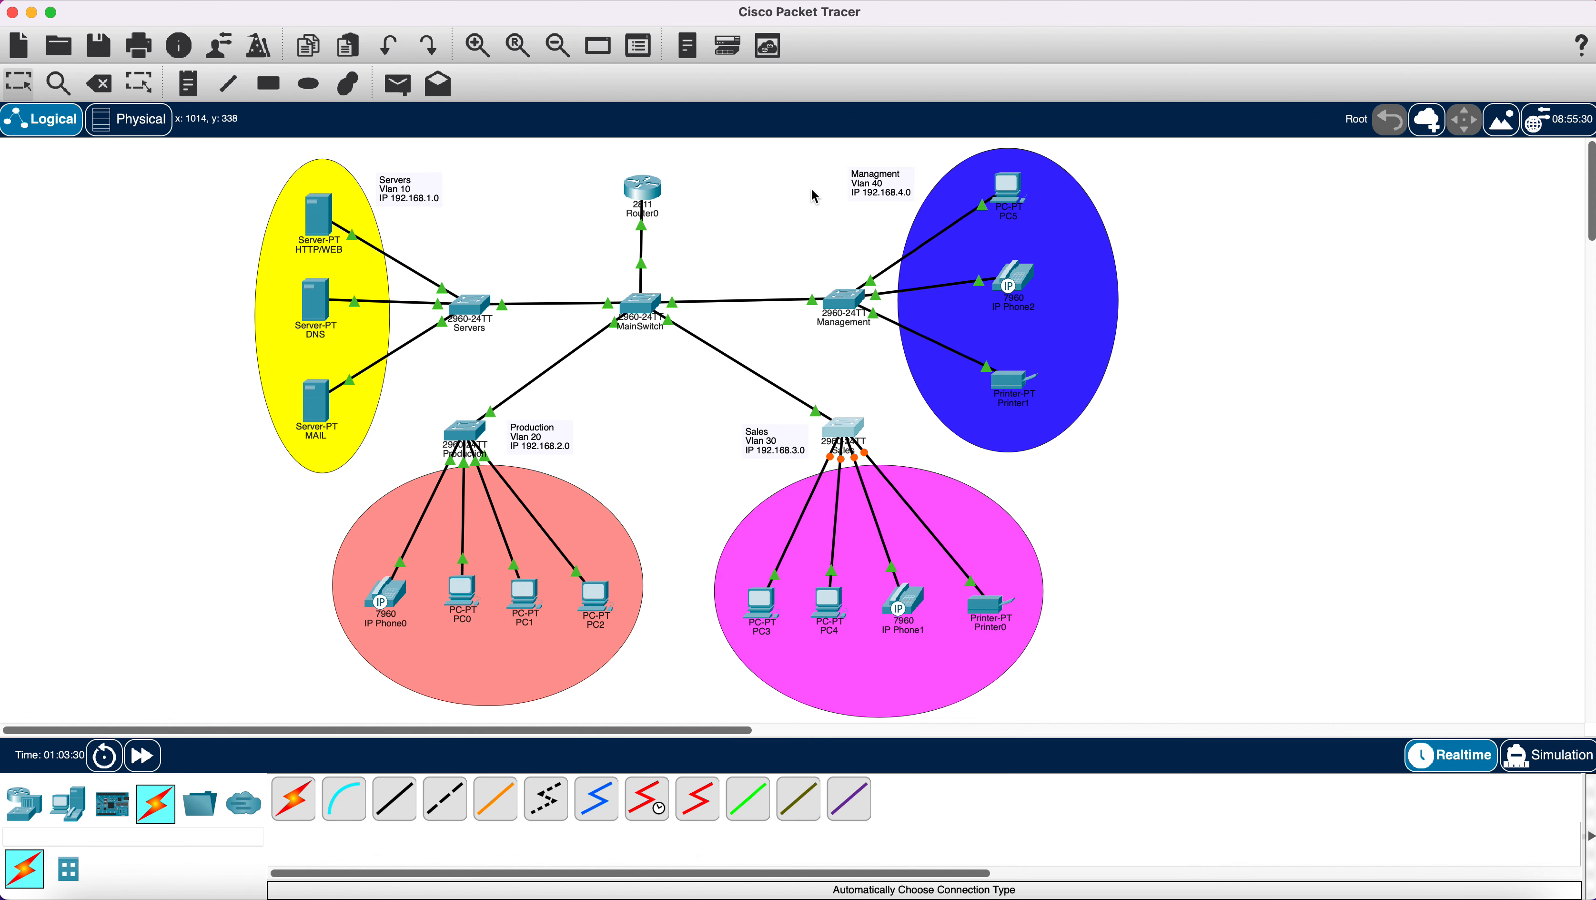
Open the Management switch CLI and enter global configuration mode with en and config t.
click(853, 301)
drag(926, 183, 1187, 127)
click(1013, 657)
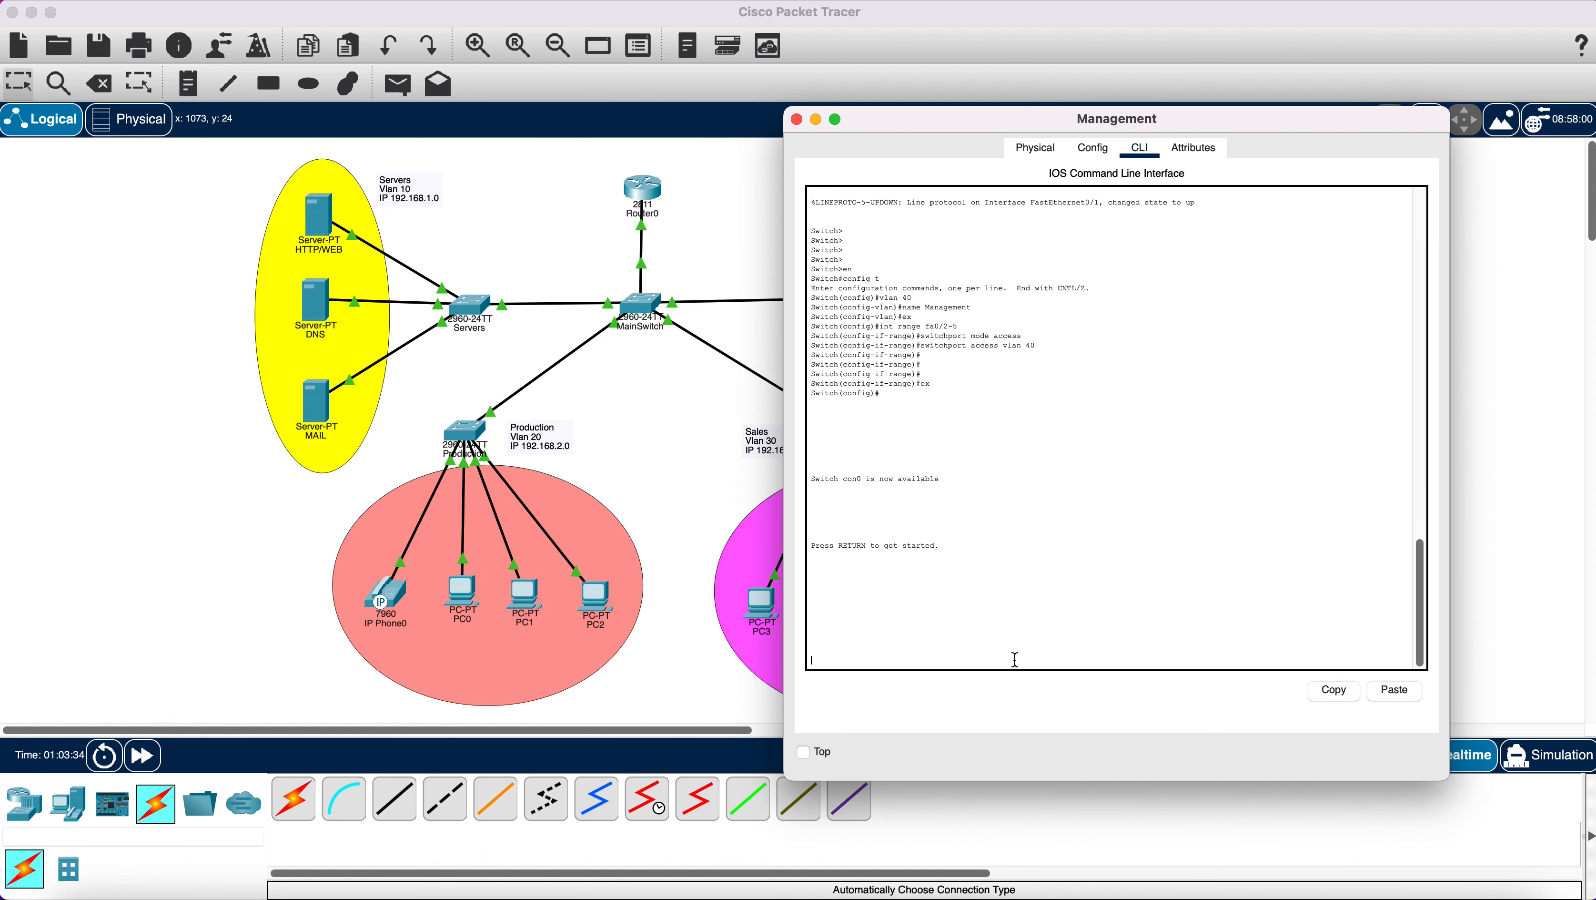
key(Return)
key(Return)
key(Return)
key(Return)
key(Return)
key(Return)
text(v)
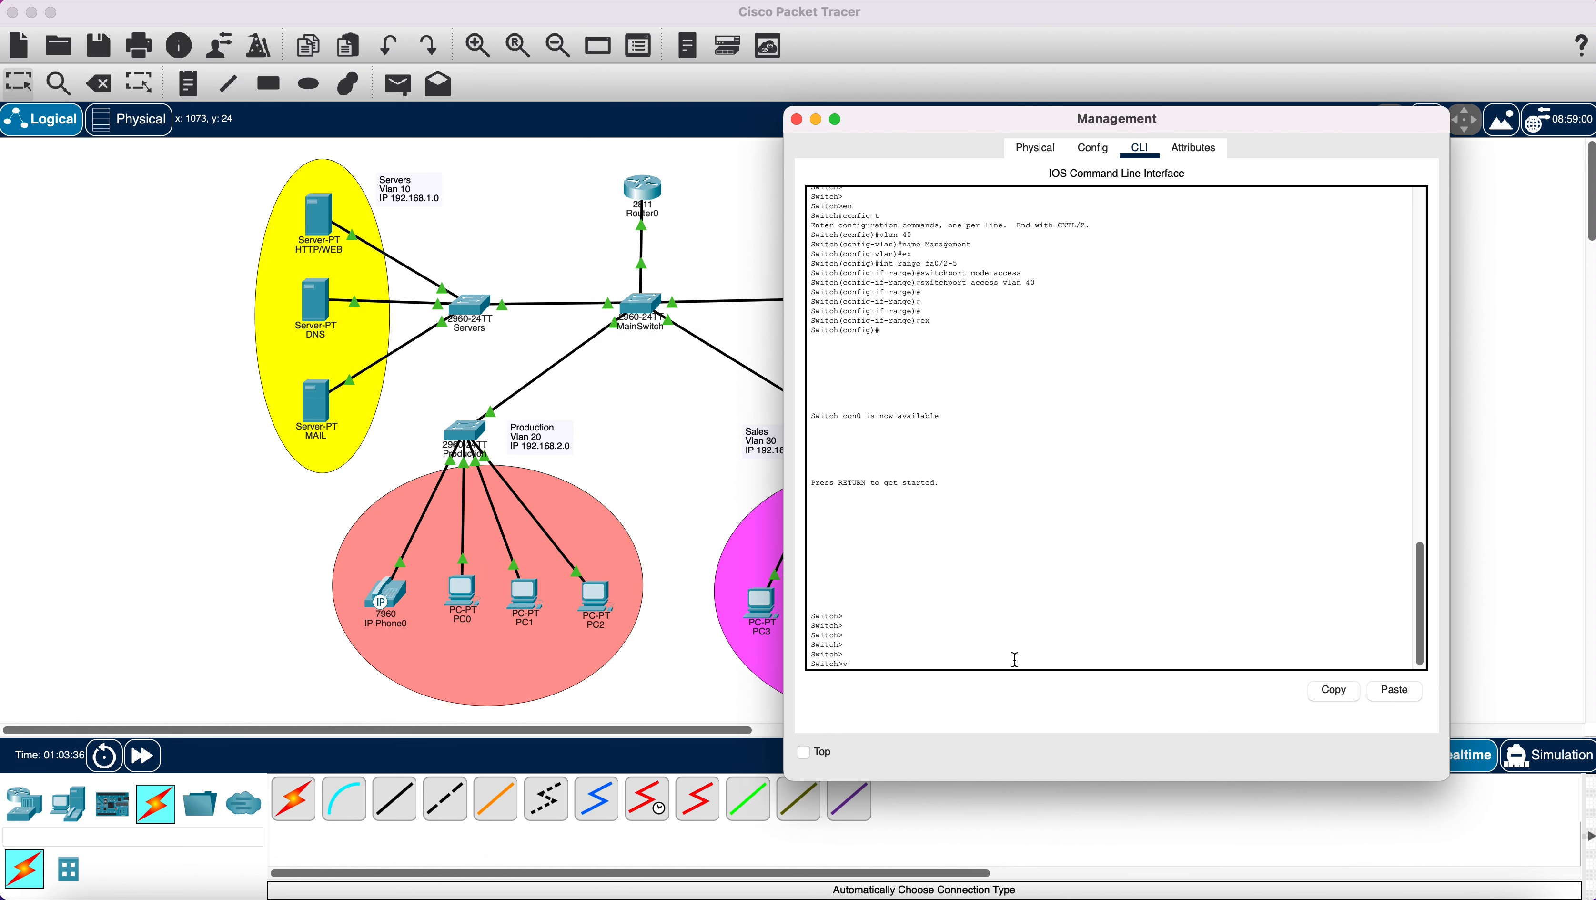
key(BackSpace)
text(en)
key(Return)
text(co)
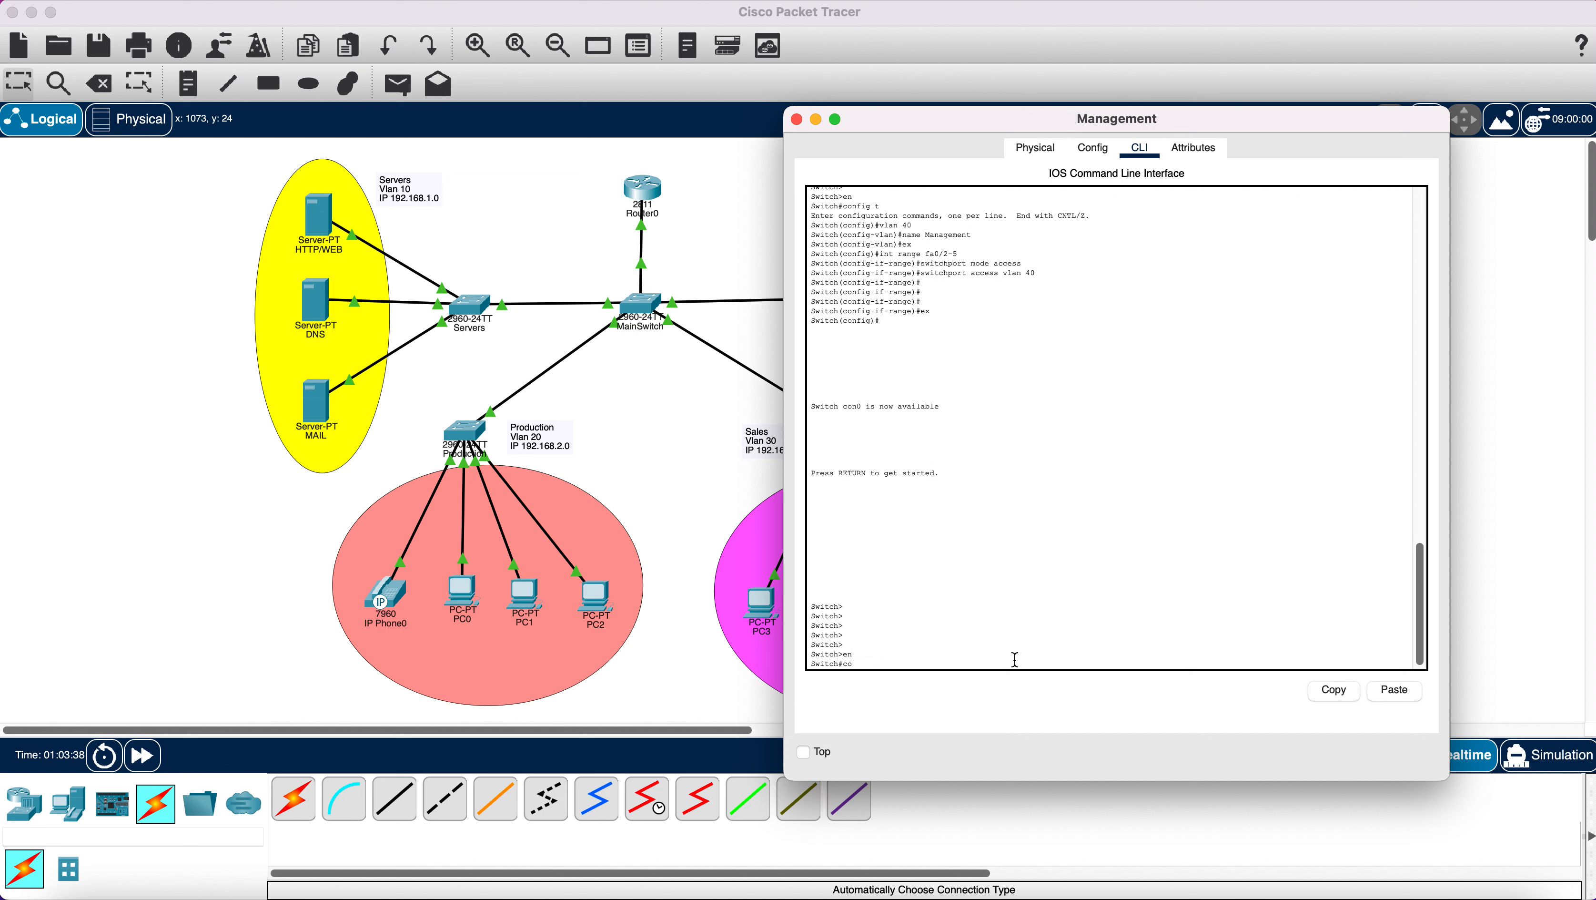
text(nfig t)
key(Return)
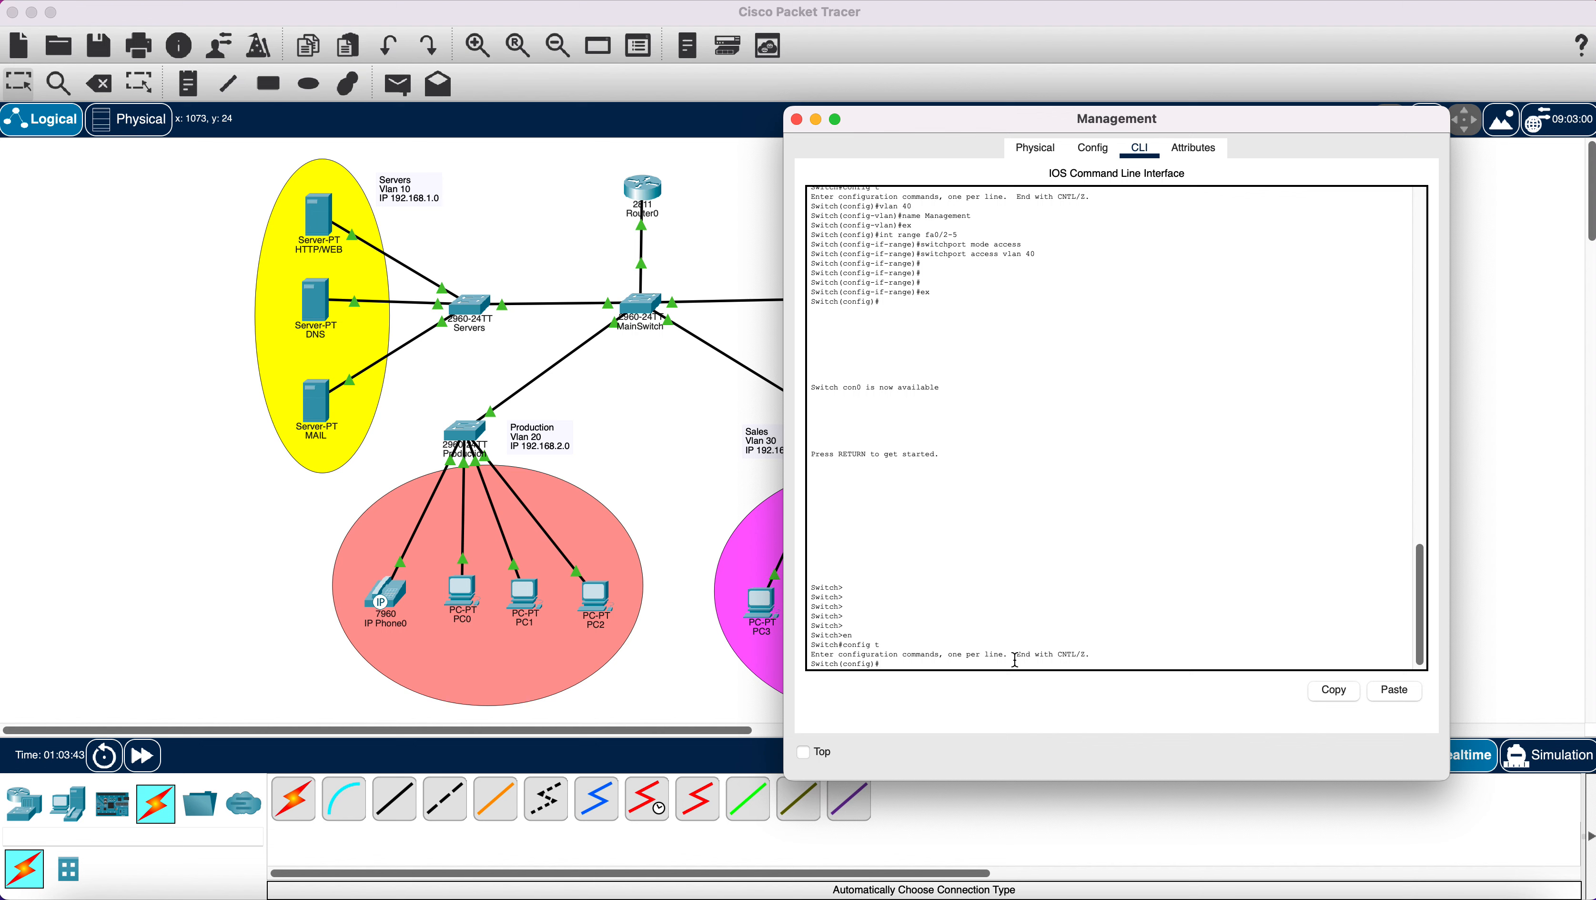
Create VLAN 100 named Voice on the Management switch and exit.
text(vlan 100)
key(Return)
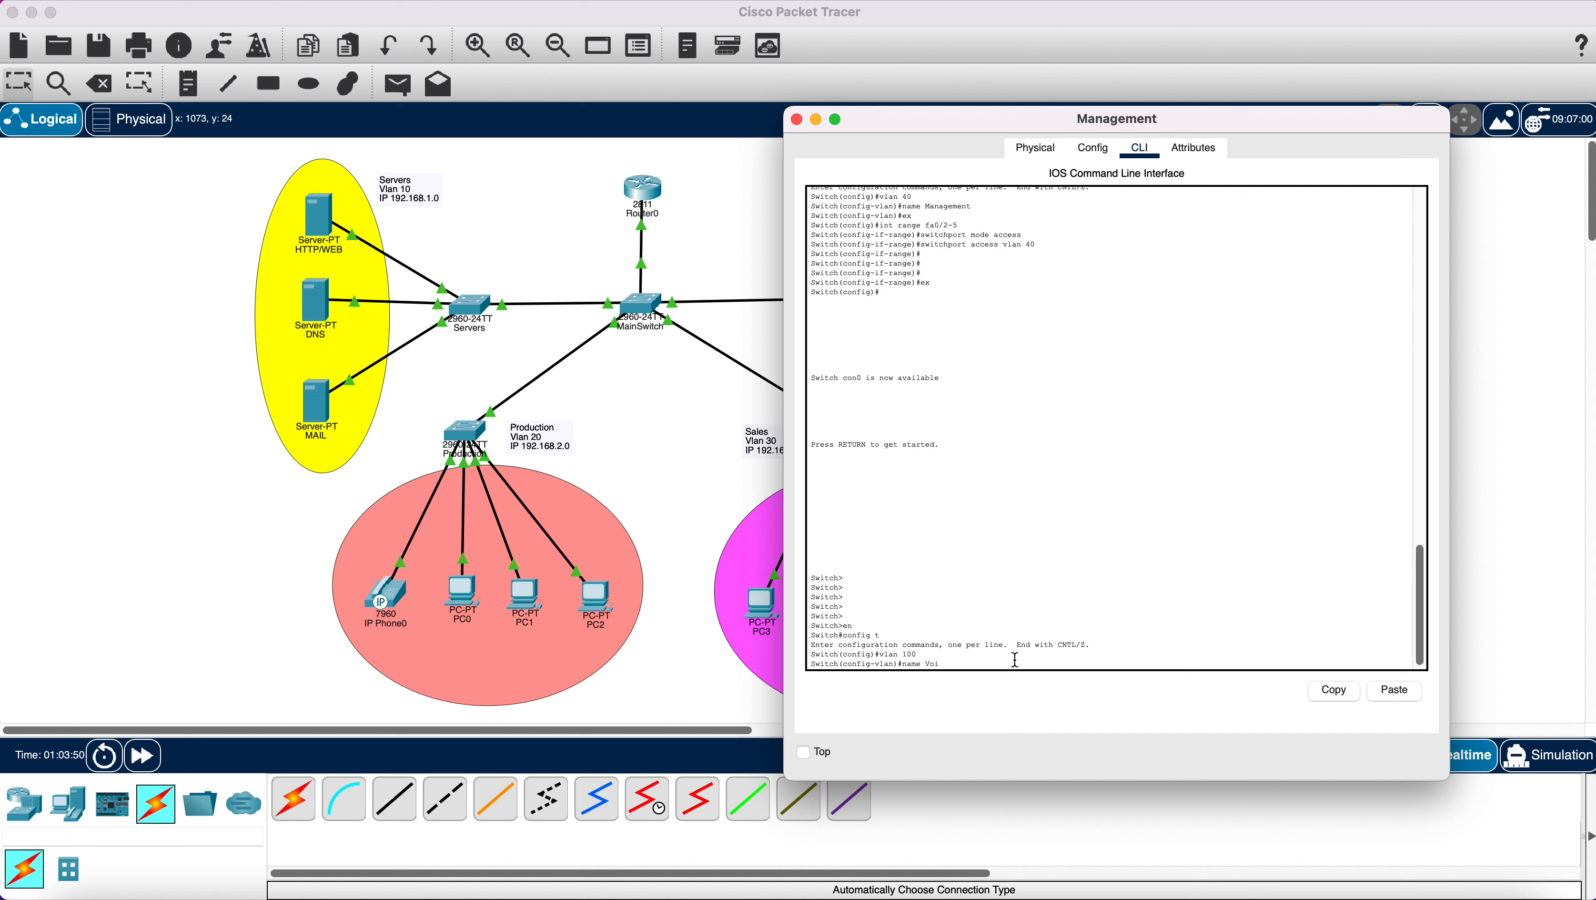
text(name Voice)
key(Return)
text(ex)
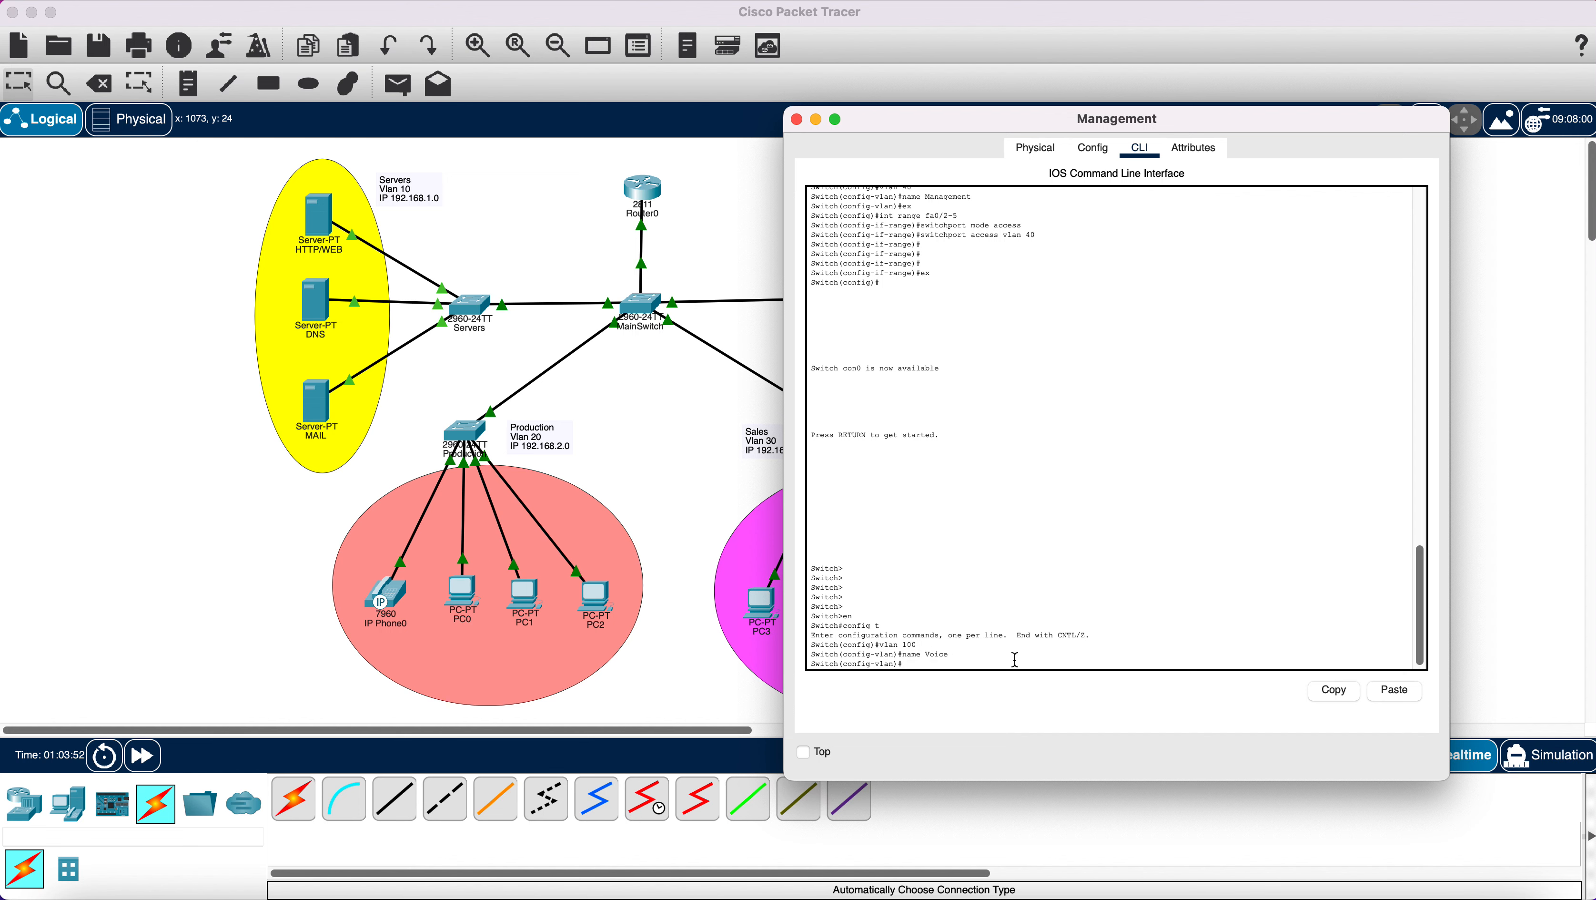
key(Return)
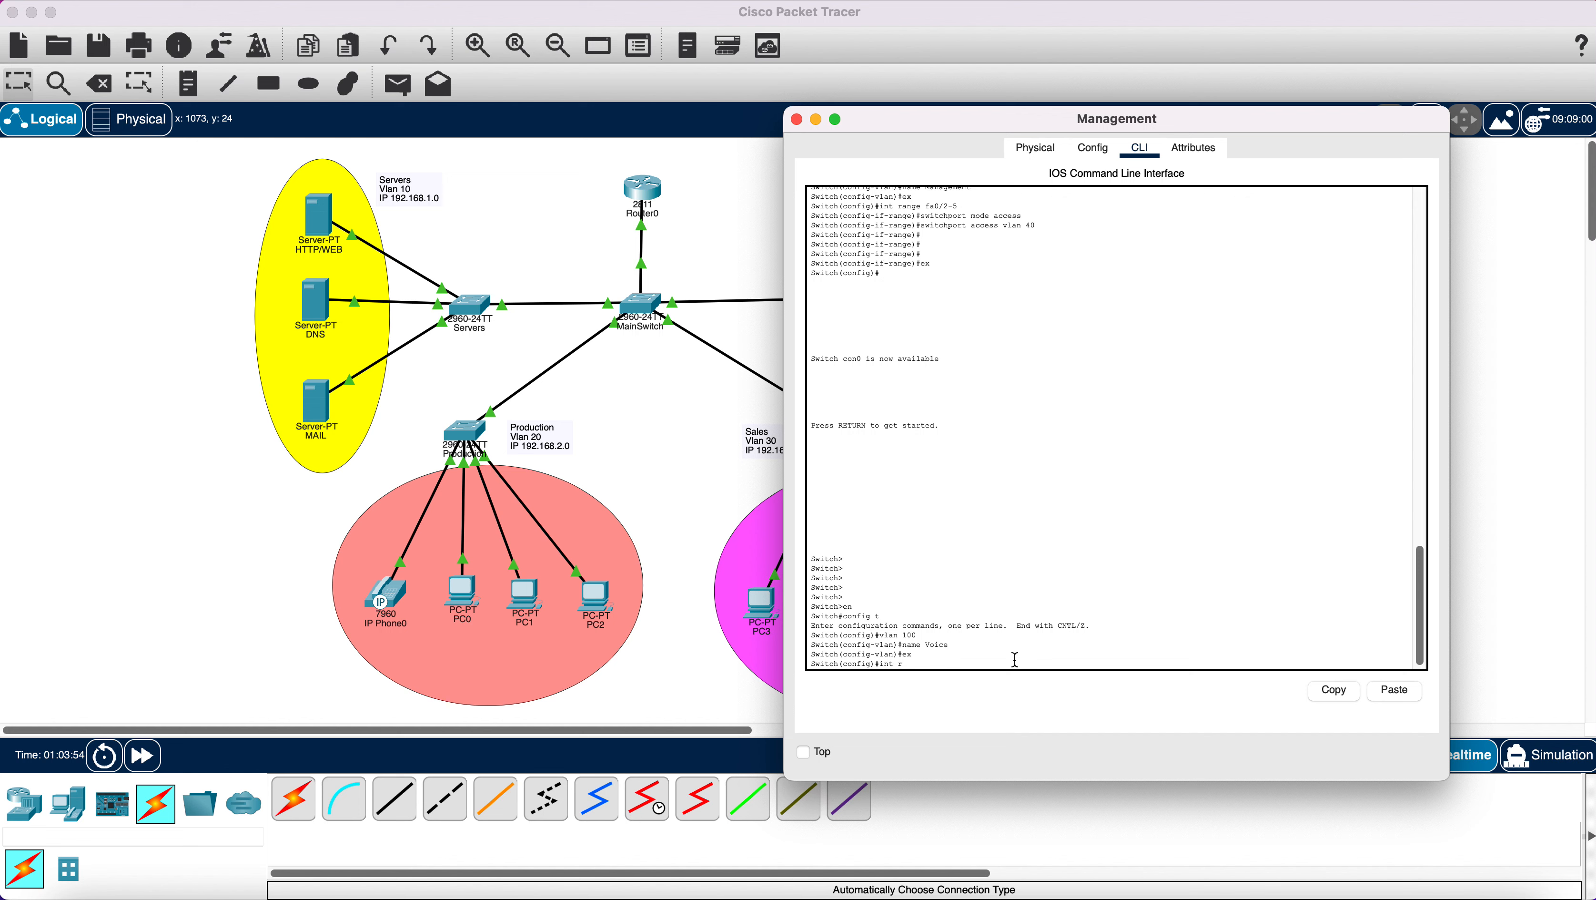
Start an interface range selection on fa0, then bring the topology forward.
text(int range fa0/)
drag(968, 128, 1222, 137)
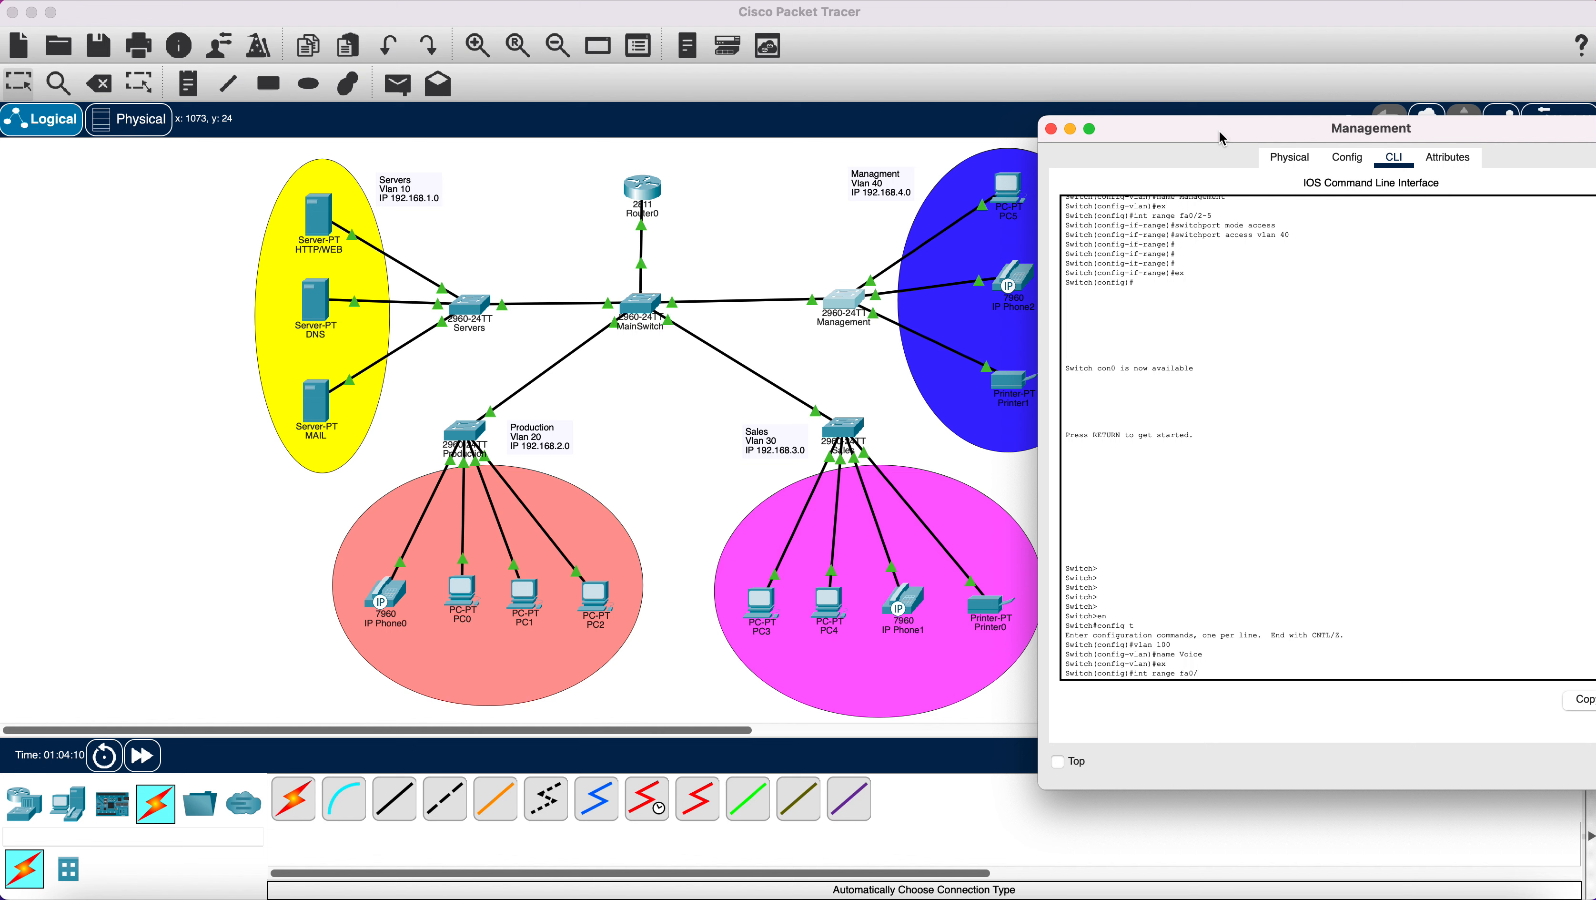
click(901, 417)
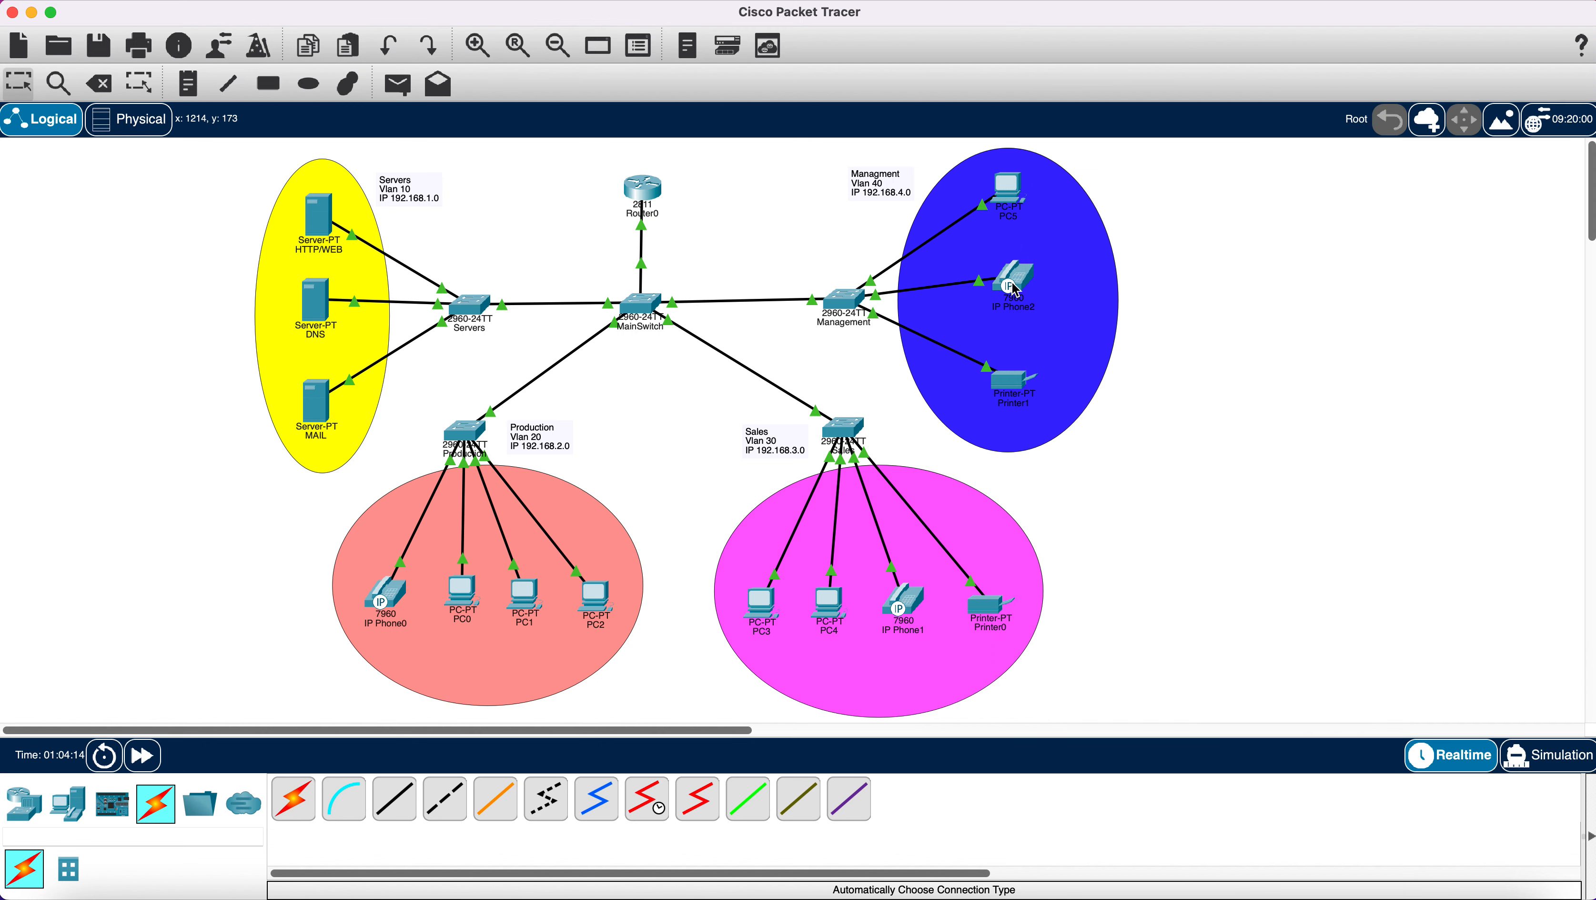
mouse_move(1014, 290)
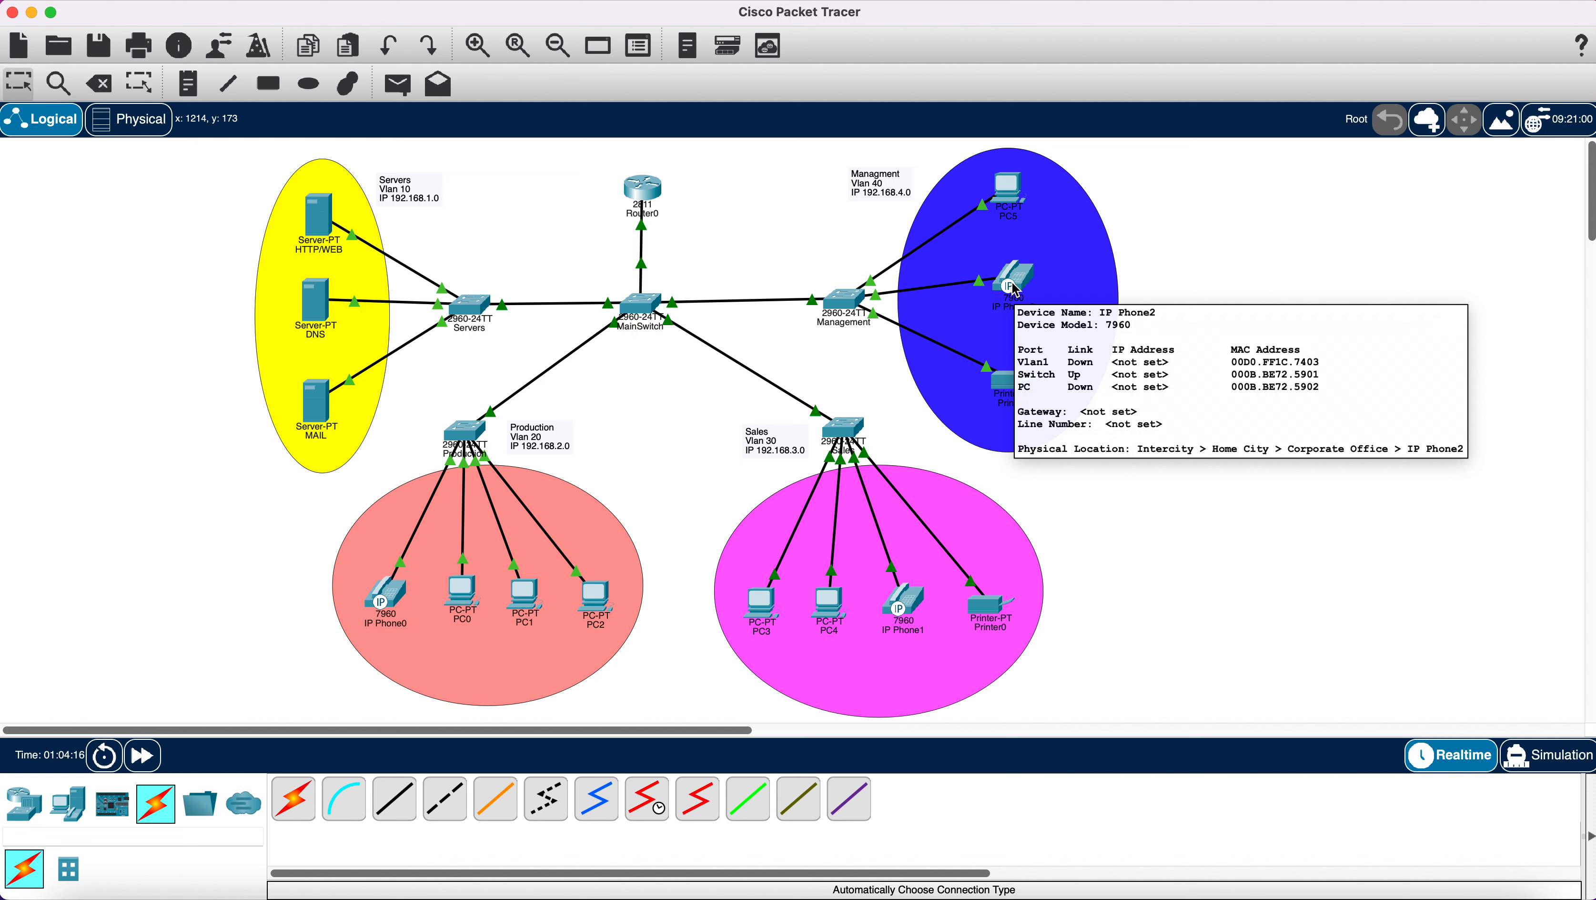
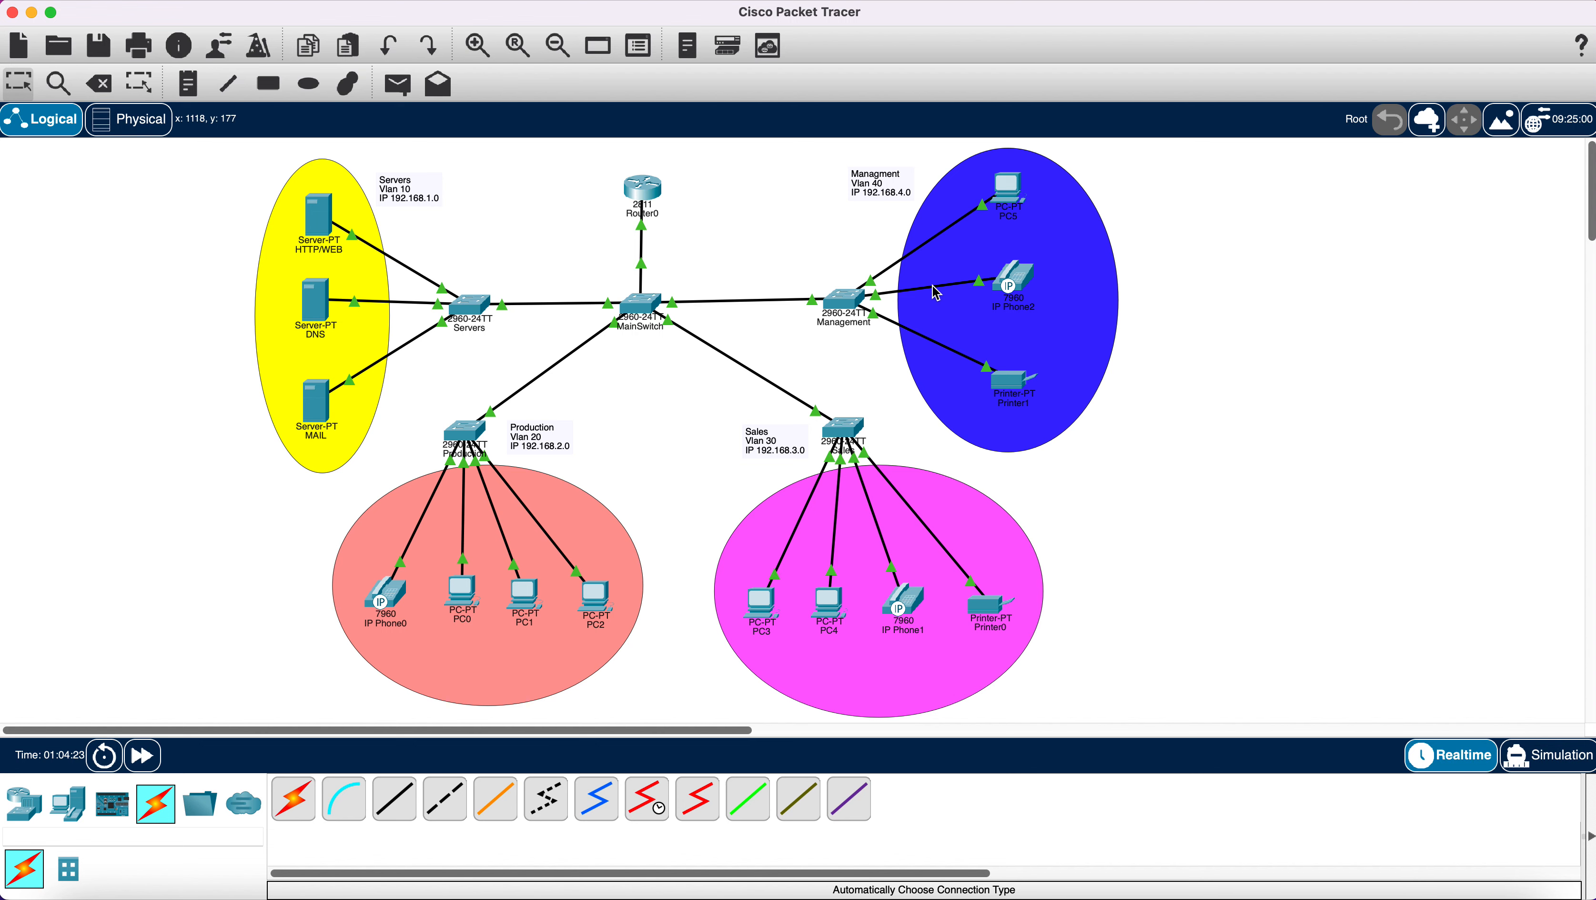
Select Management switch ports fa0/2-4 and set them to access mode.
click(844, 302)
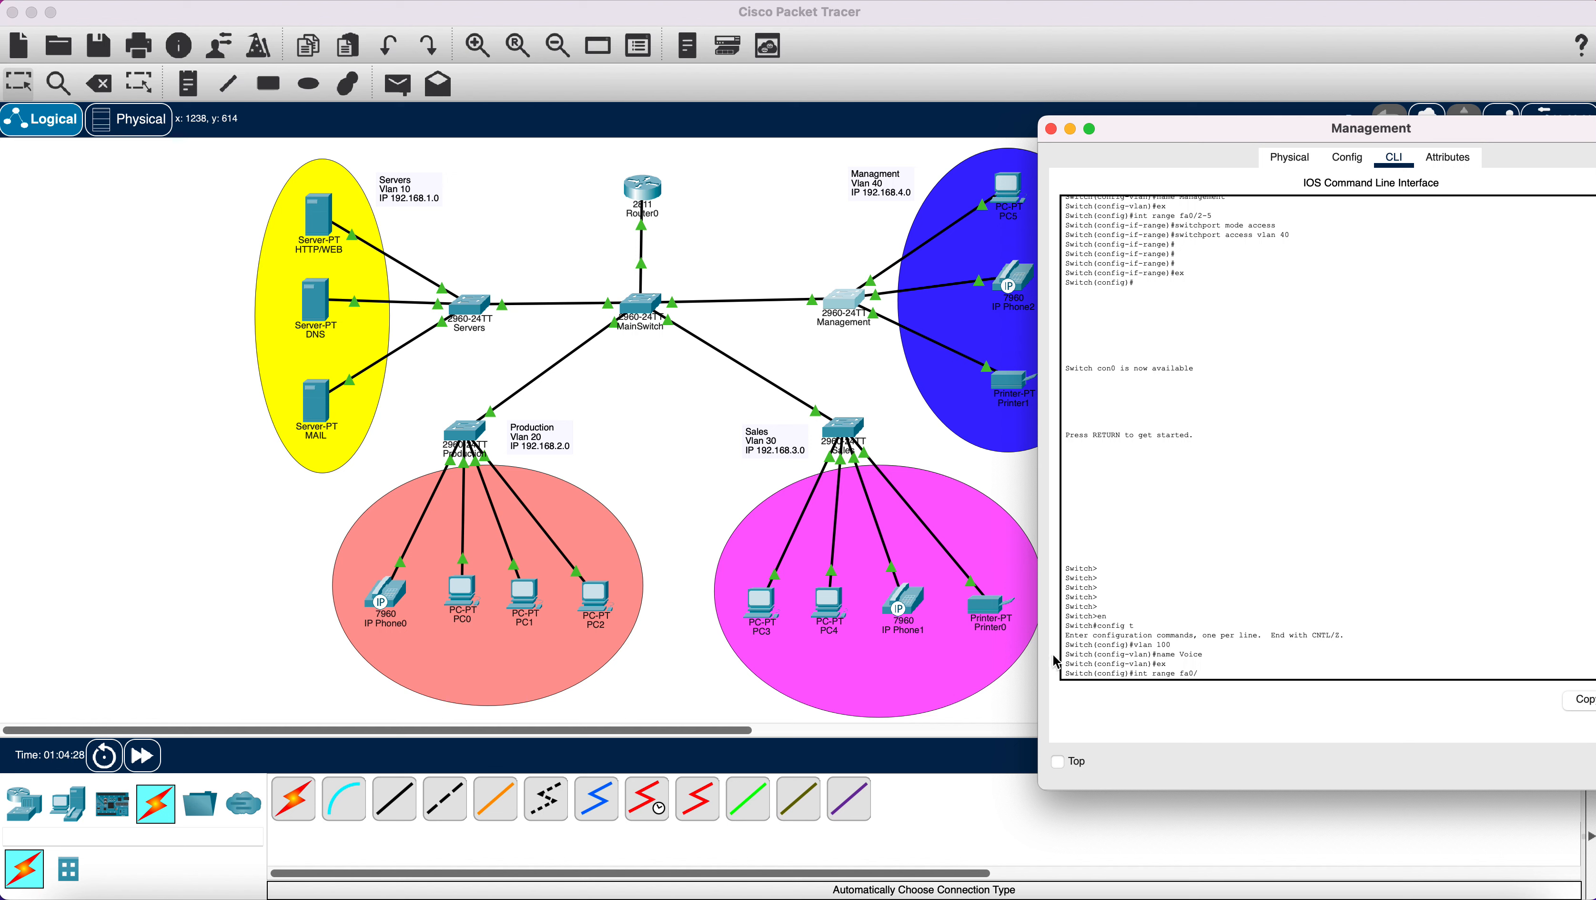
text(4)
key(Return)
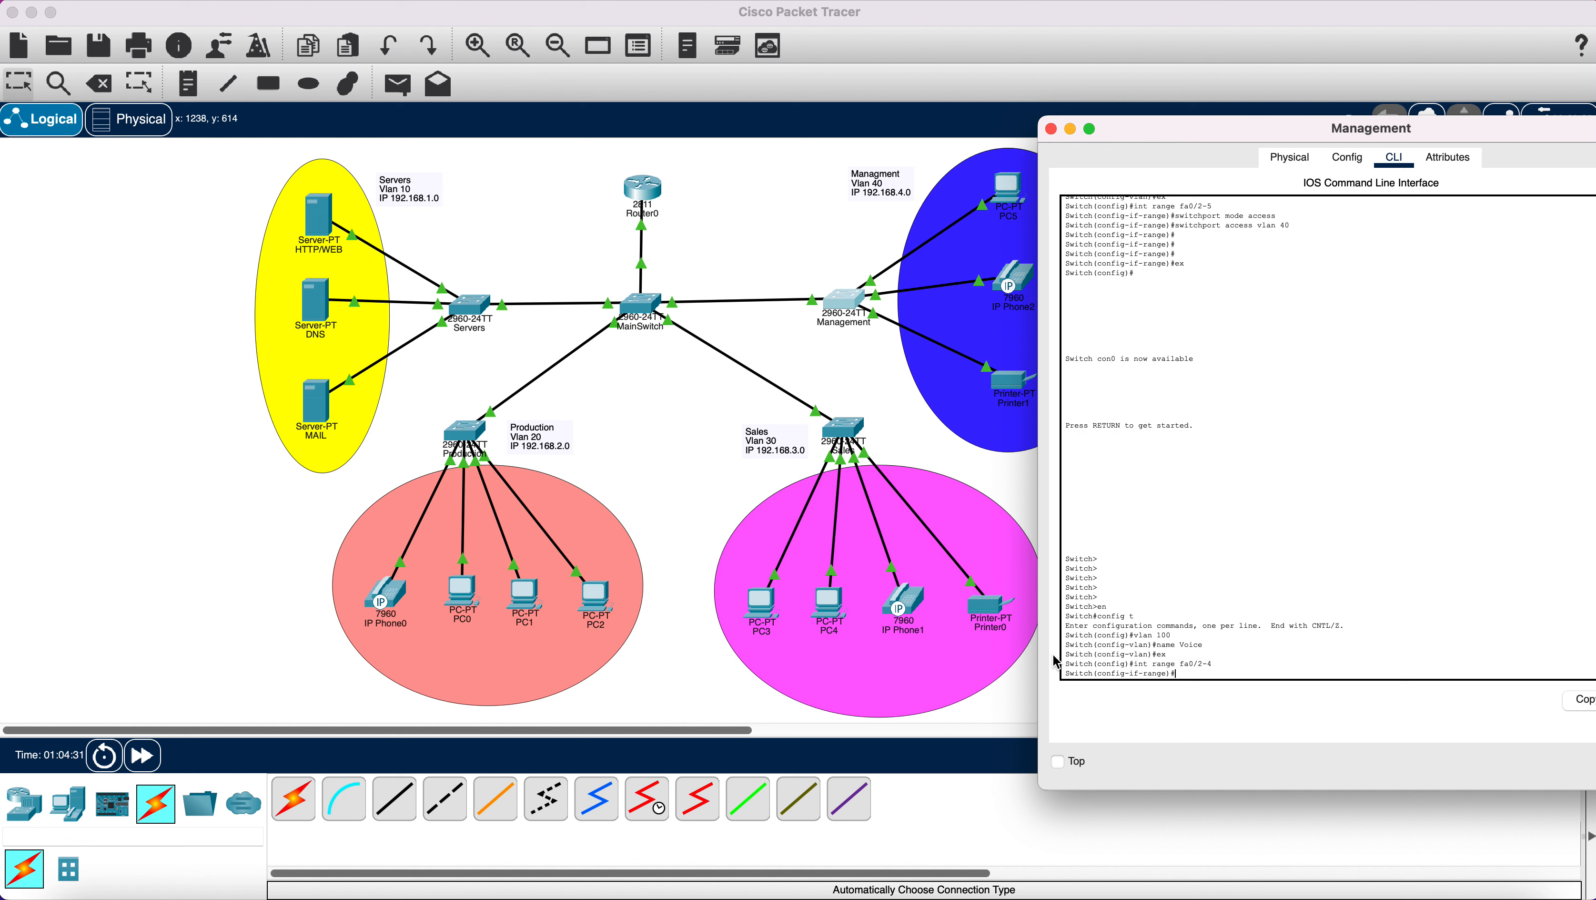
text(switchport mode access)
key(Return)
Assign voice VLAN 100 to those ports, exit interface mode, and close the switch window.
text(swi)
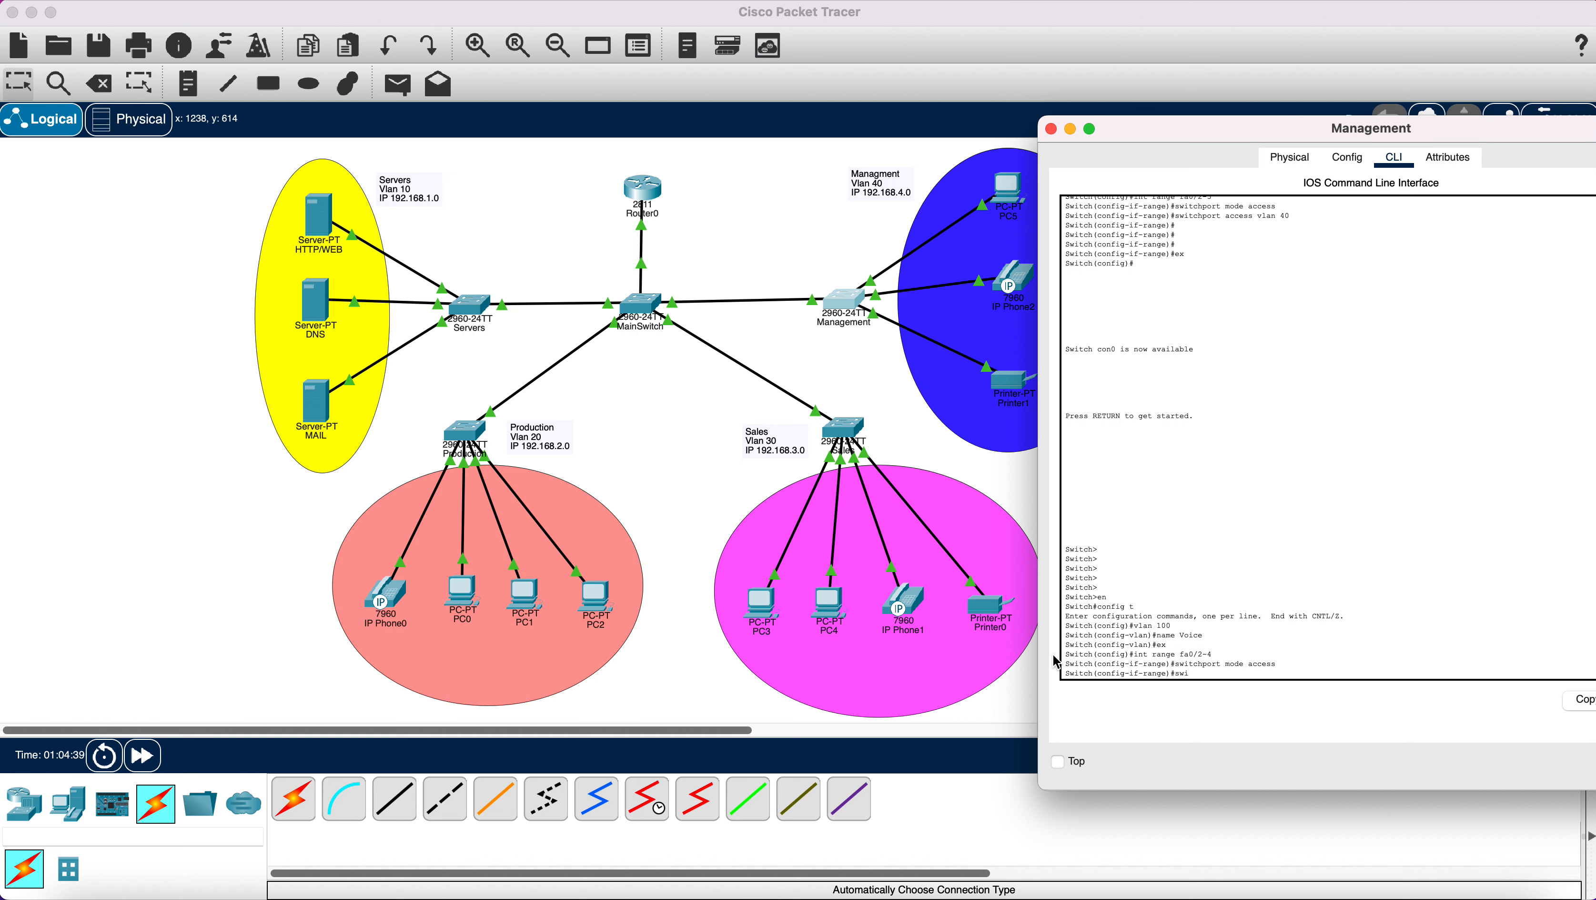
text(tchport voice vlan 1000)
key(Return)
text(e)
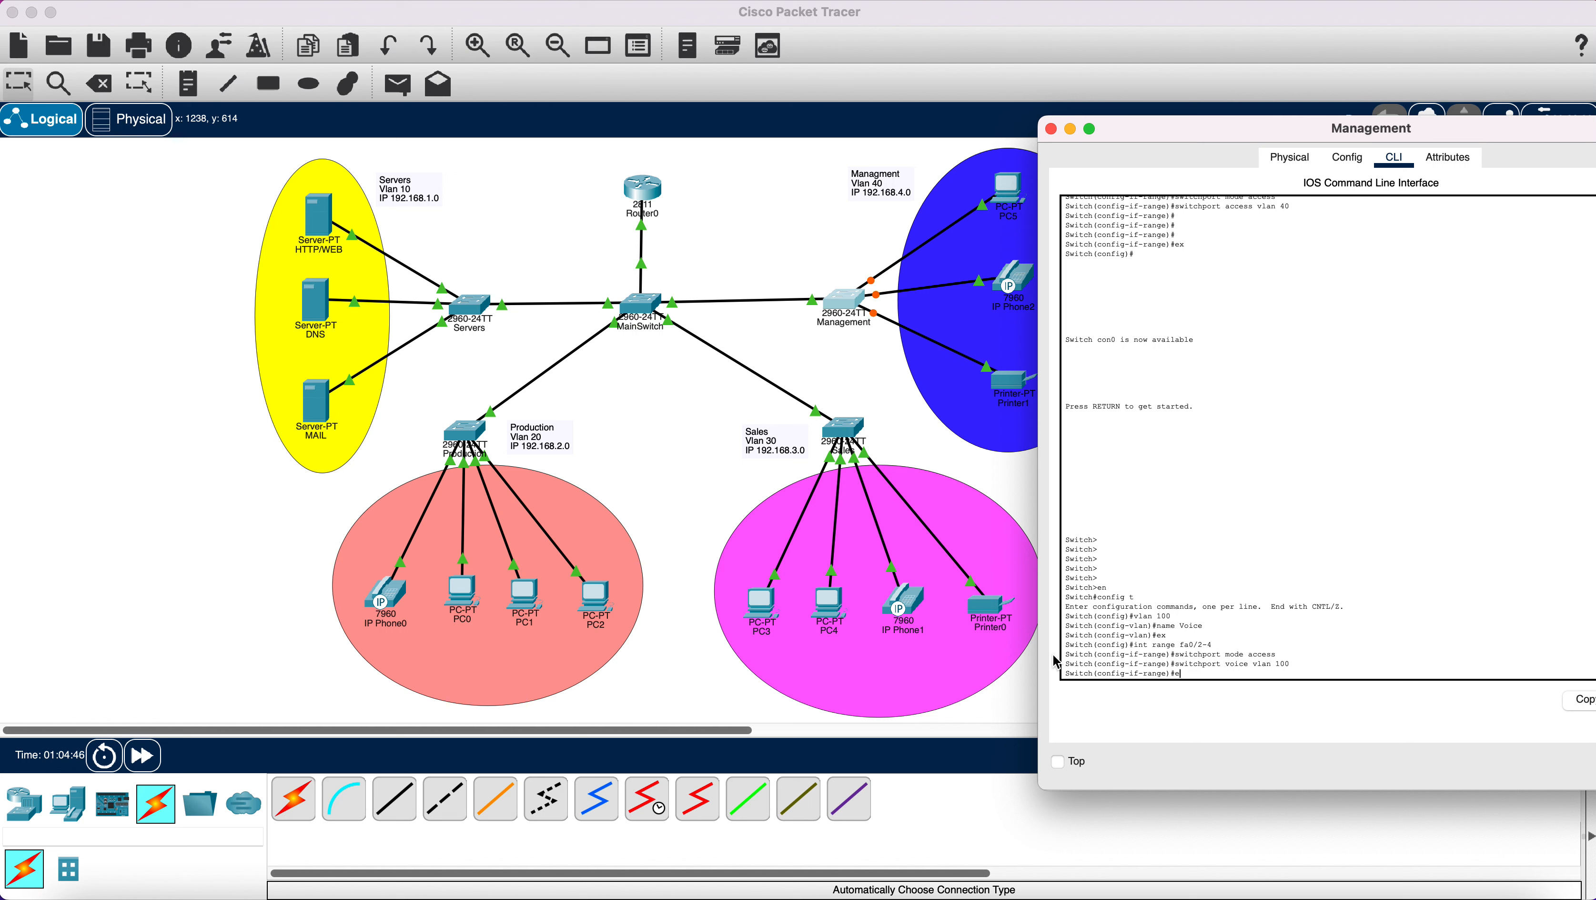
text(x)
key(Return)
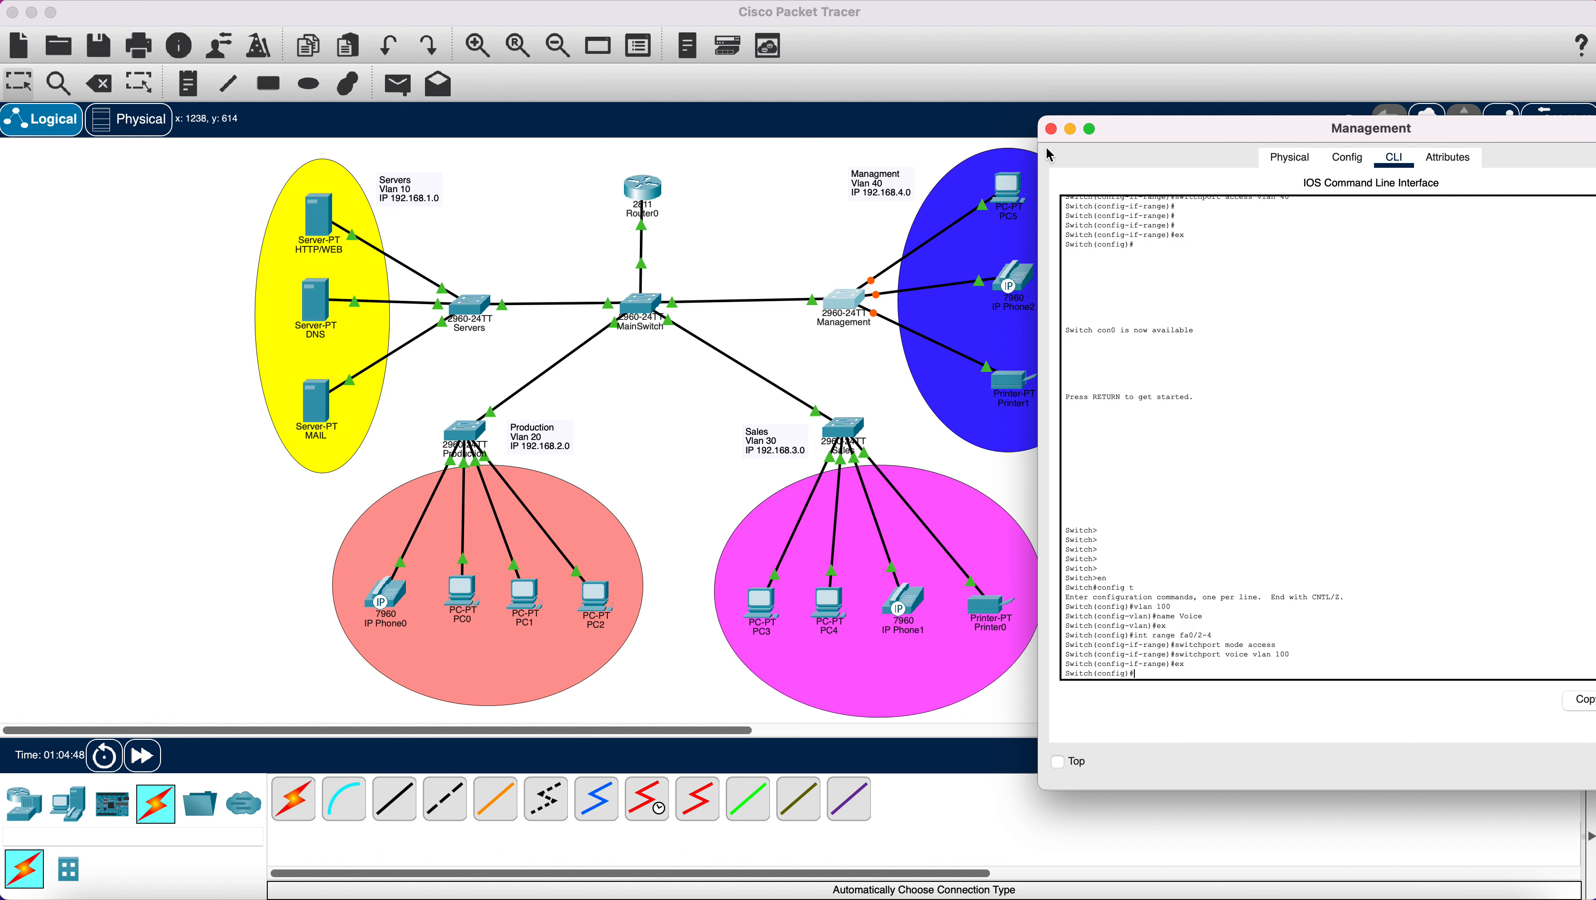
click(1050, 129)
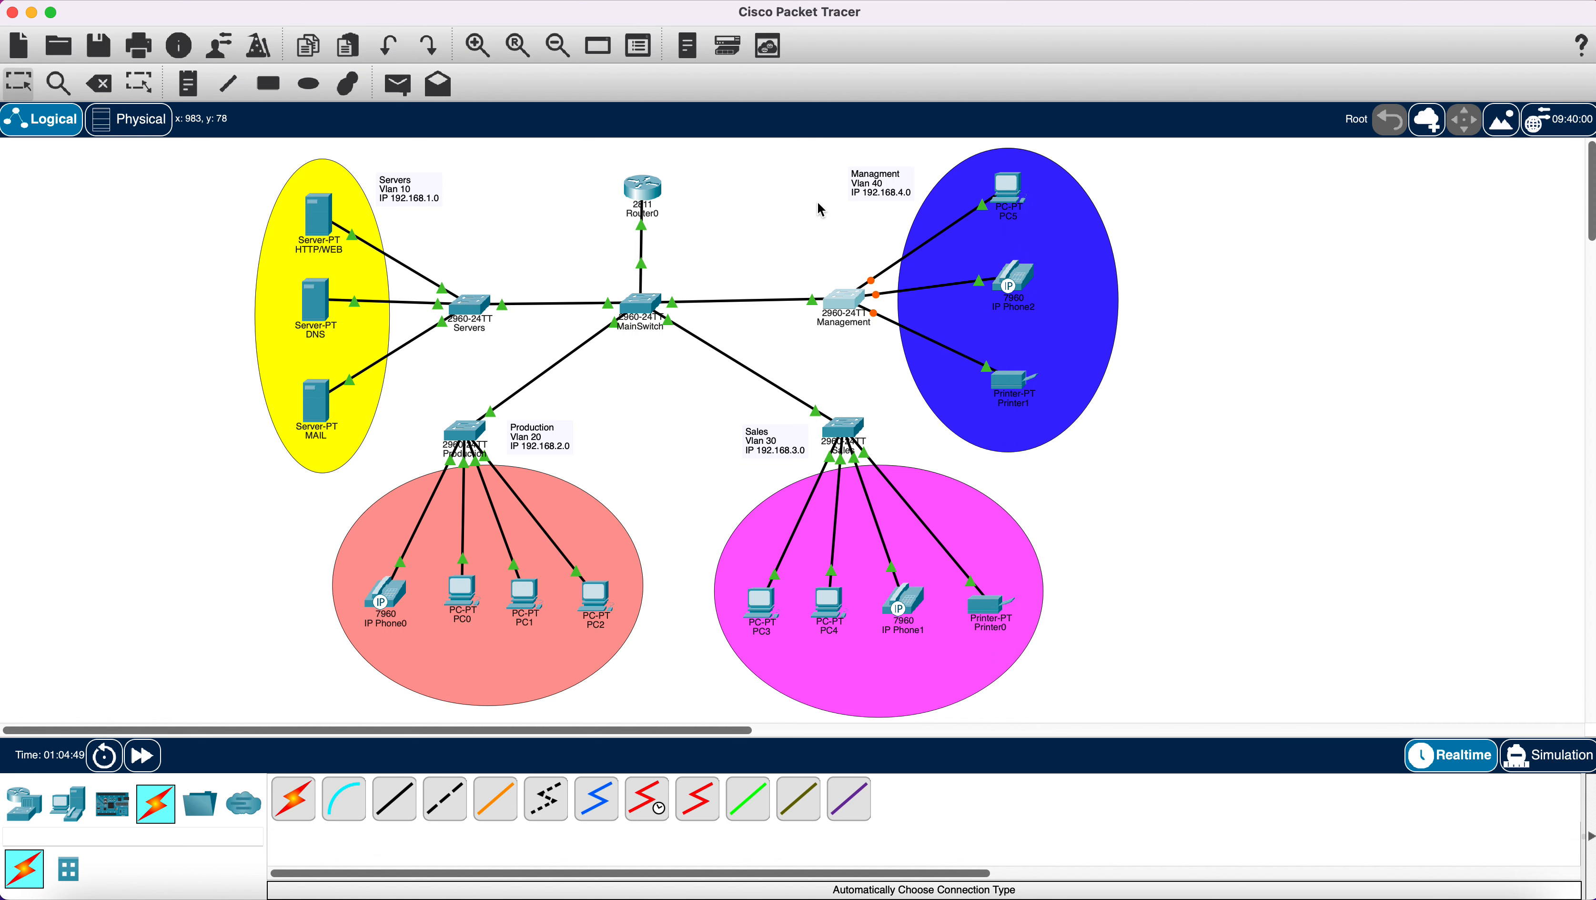
Open Router0's CLI and enter global configuration mode with en and config t.
click(659, 197)
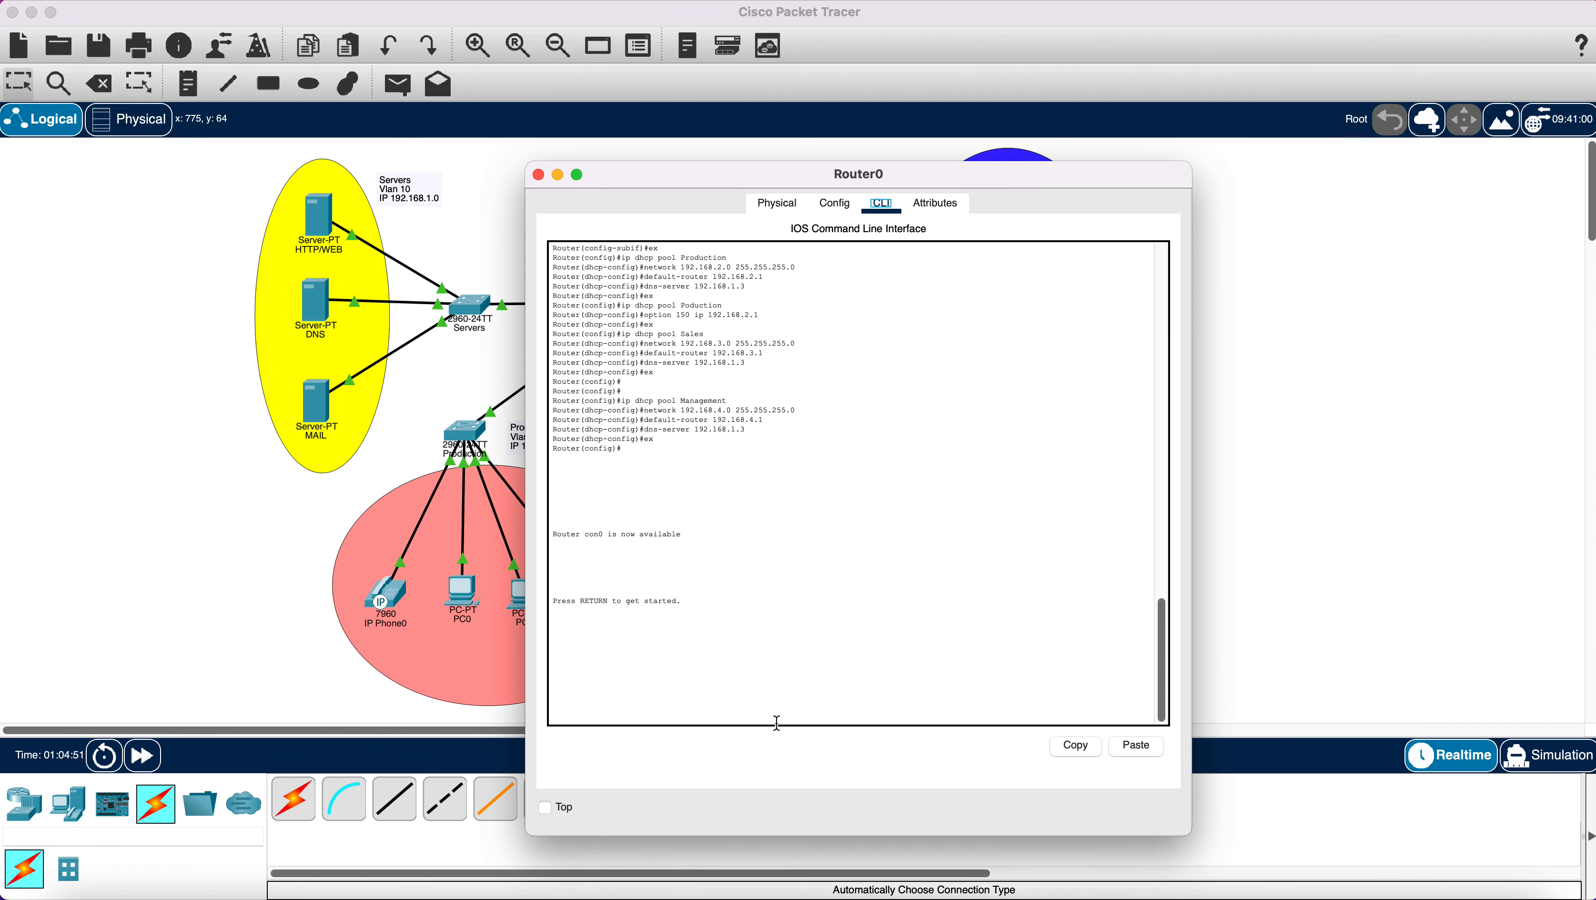
click(792, 717)
key(Return)
key(Return)
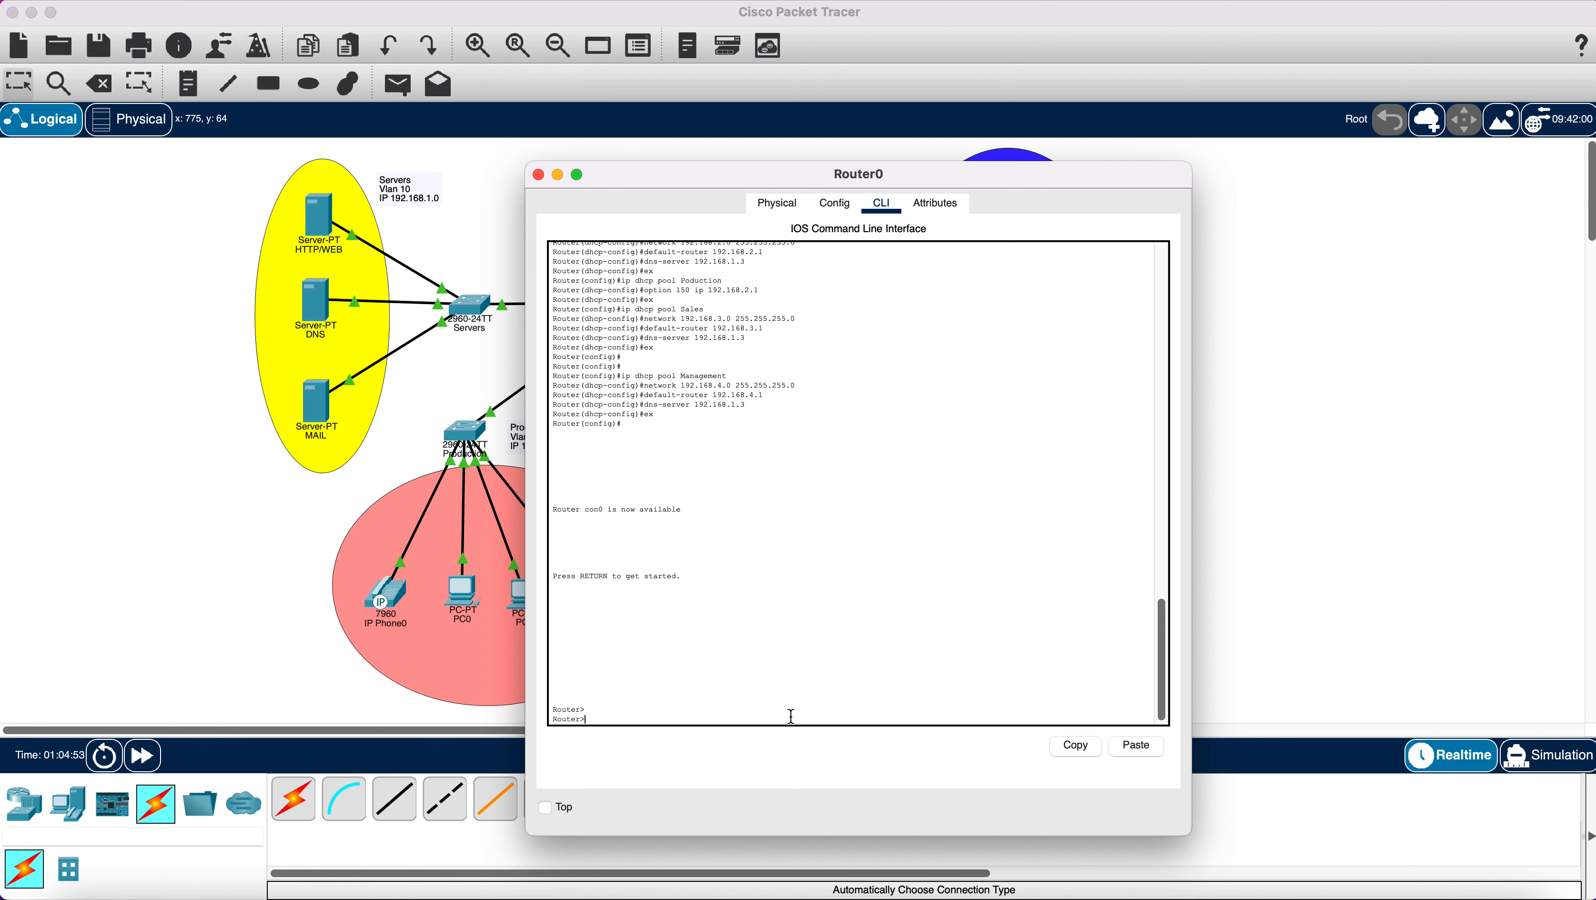
key(Return)
key(Return)
key(Return)
key(Return)
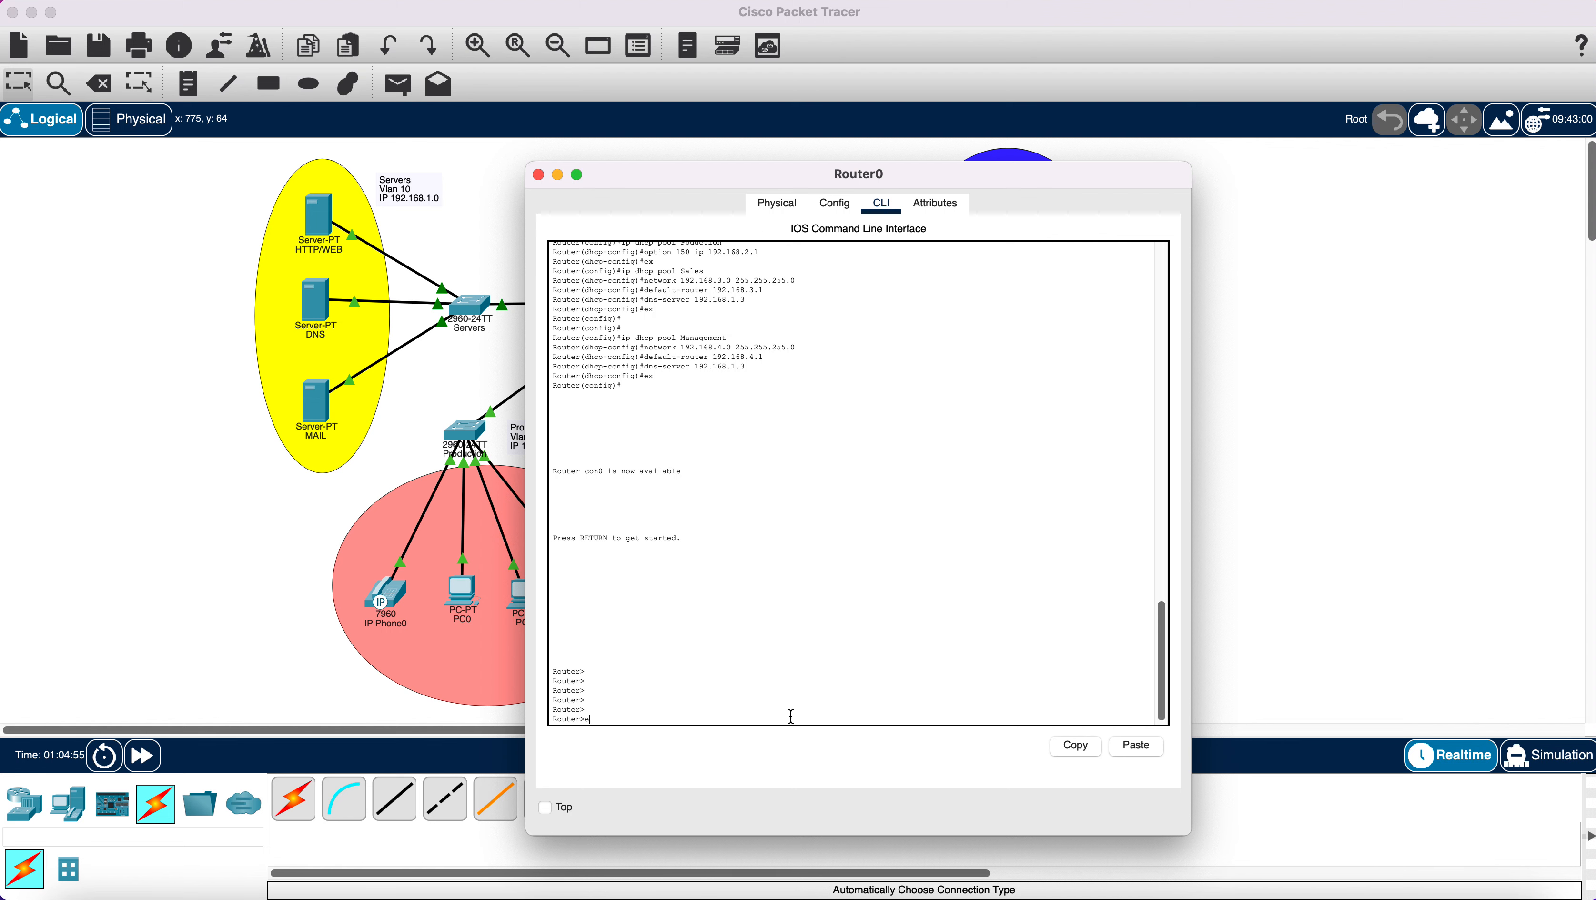
text(en)
key(Return)
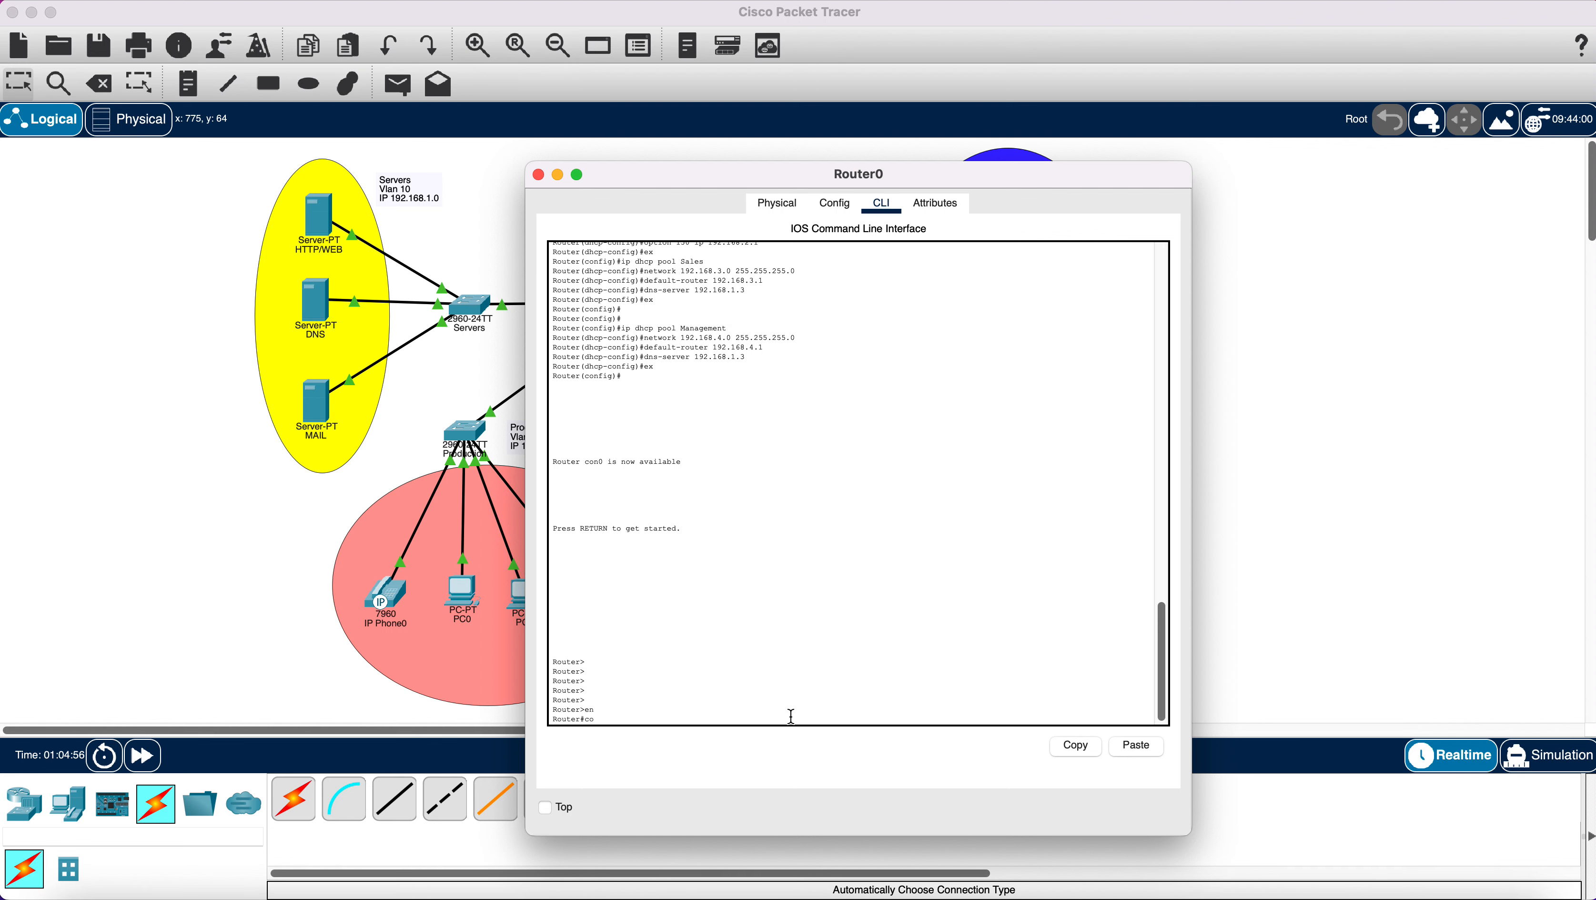
text(config t)
key(Return)
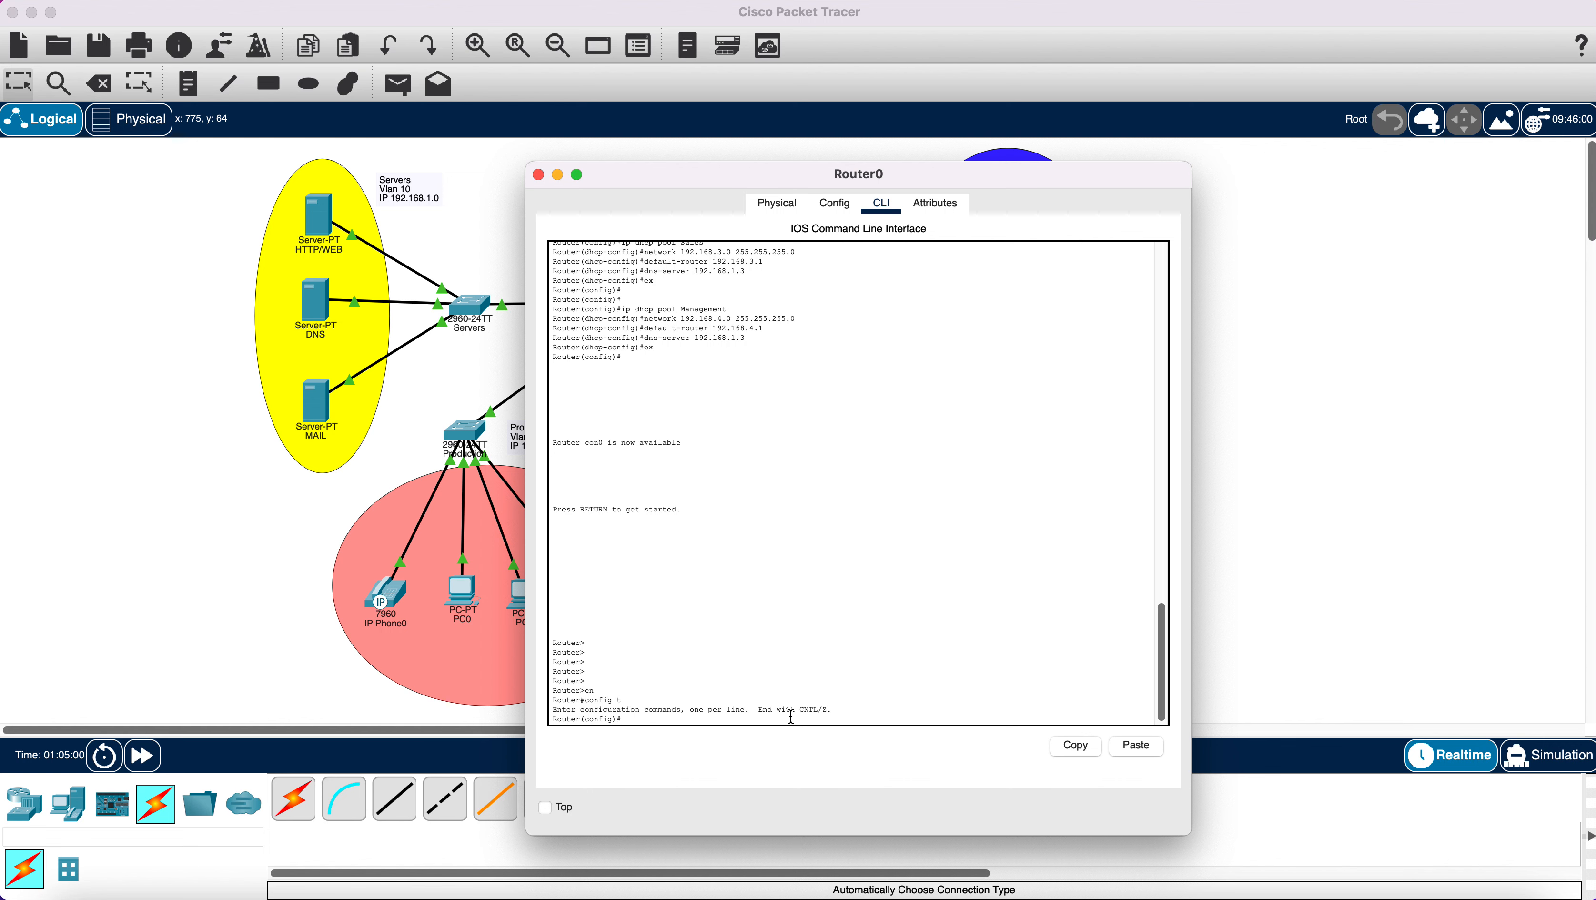
Create subinterface fa0/0.100 with dot1q 100 and address 172.16.1.1 255.255.255.0, then begin ip dhcp pool.
text(int fa0/0.100)
key(Return)
key(Return)
key(Return)
key(Return)
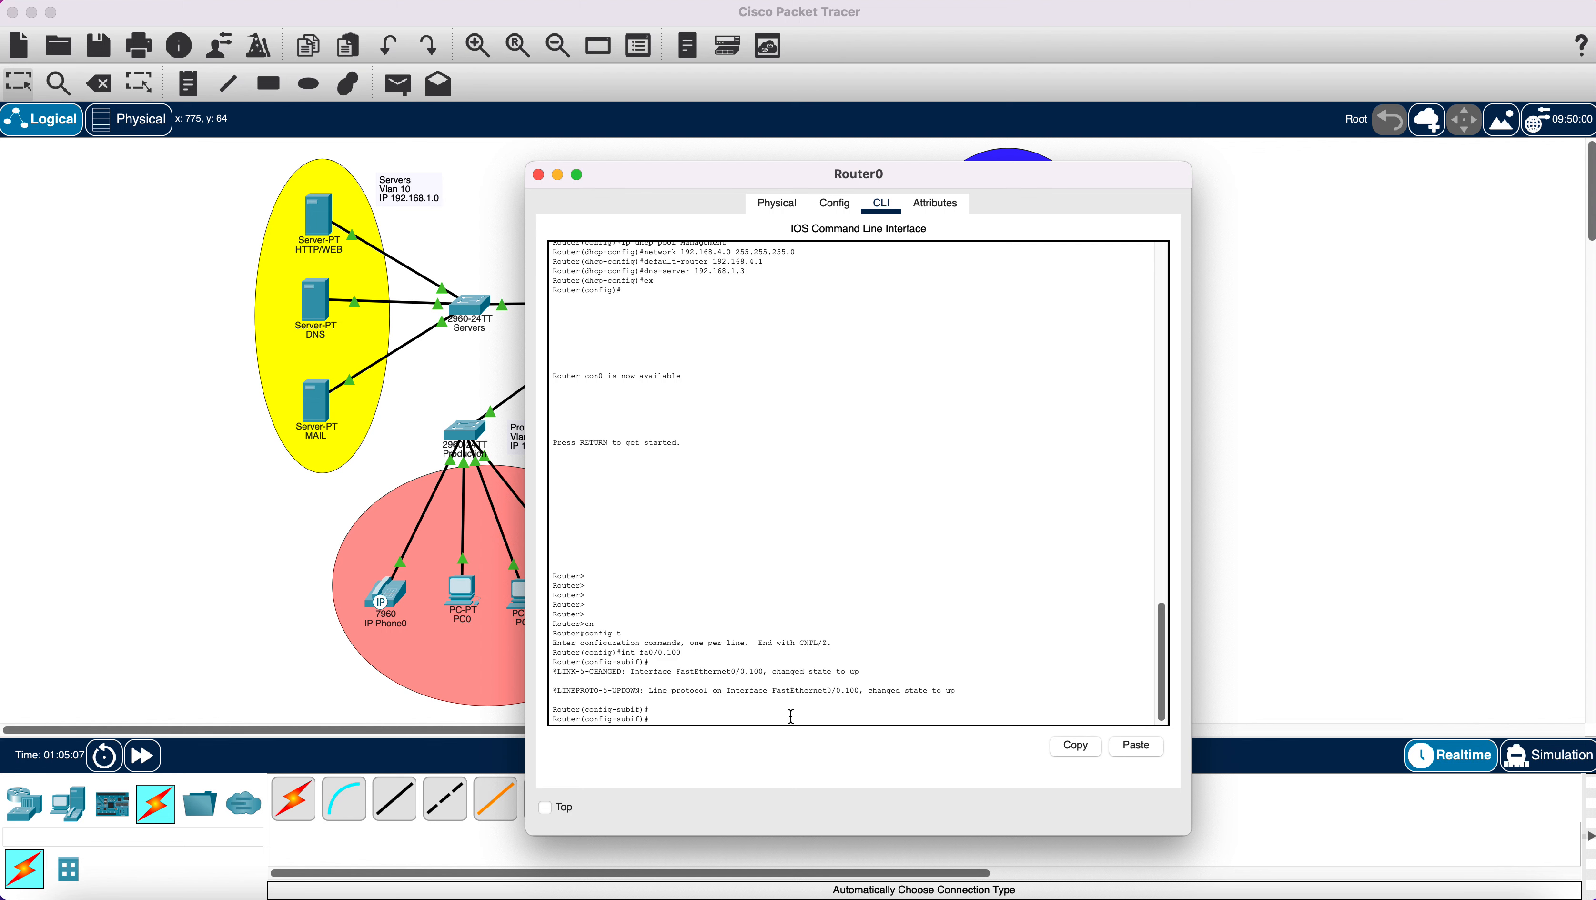
text(e)
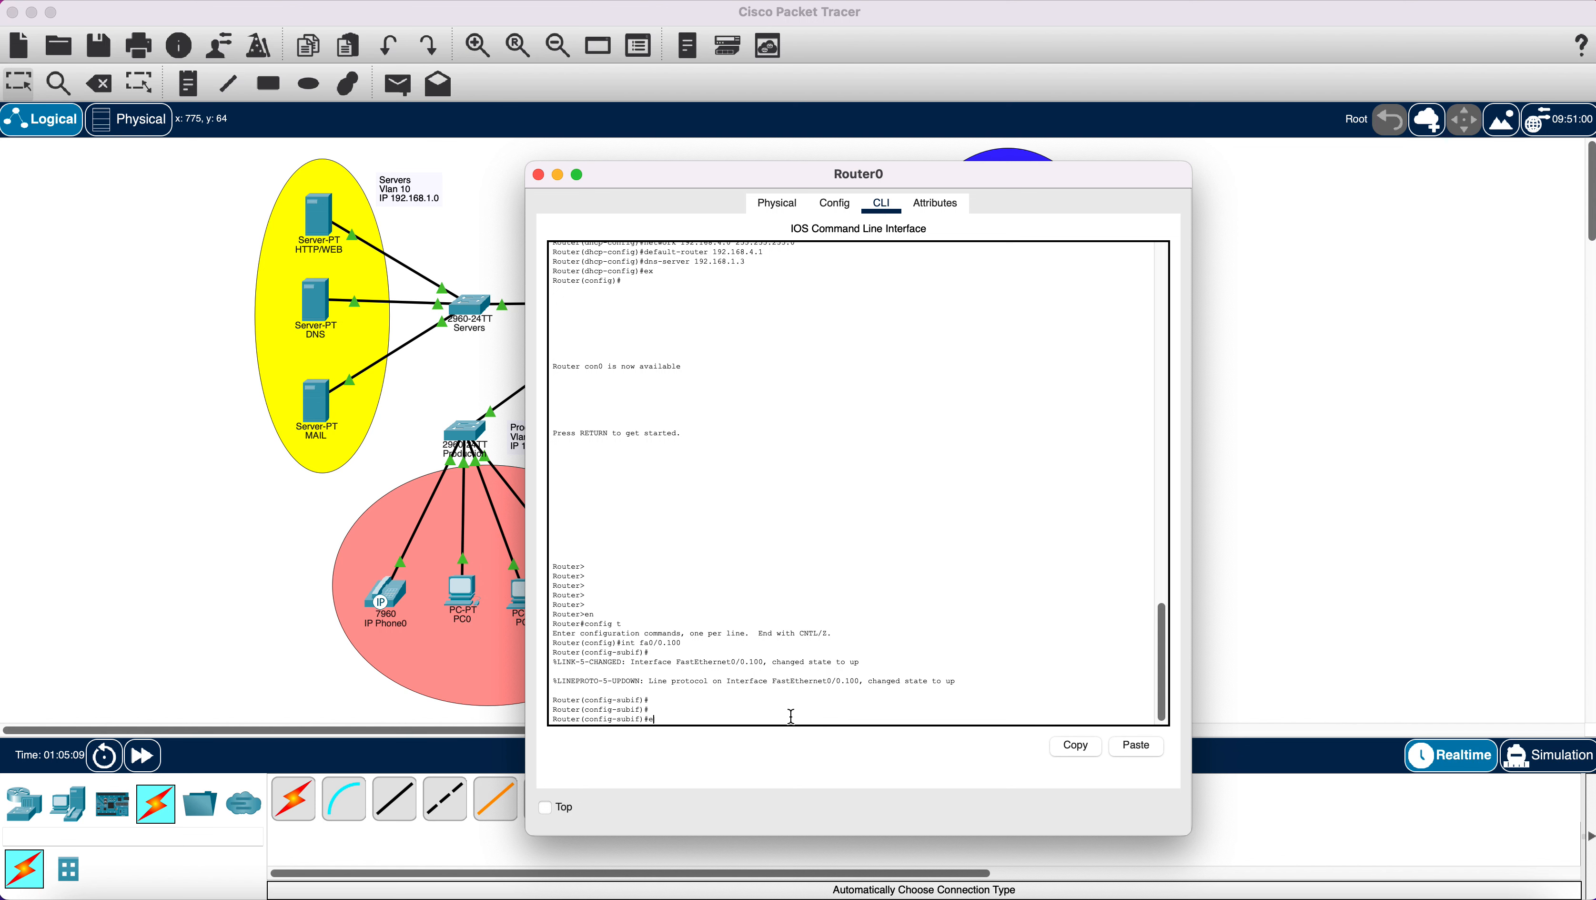
text(ncapsulation dot1q 100)
key(Return)
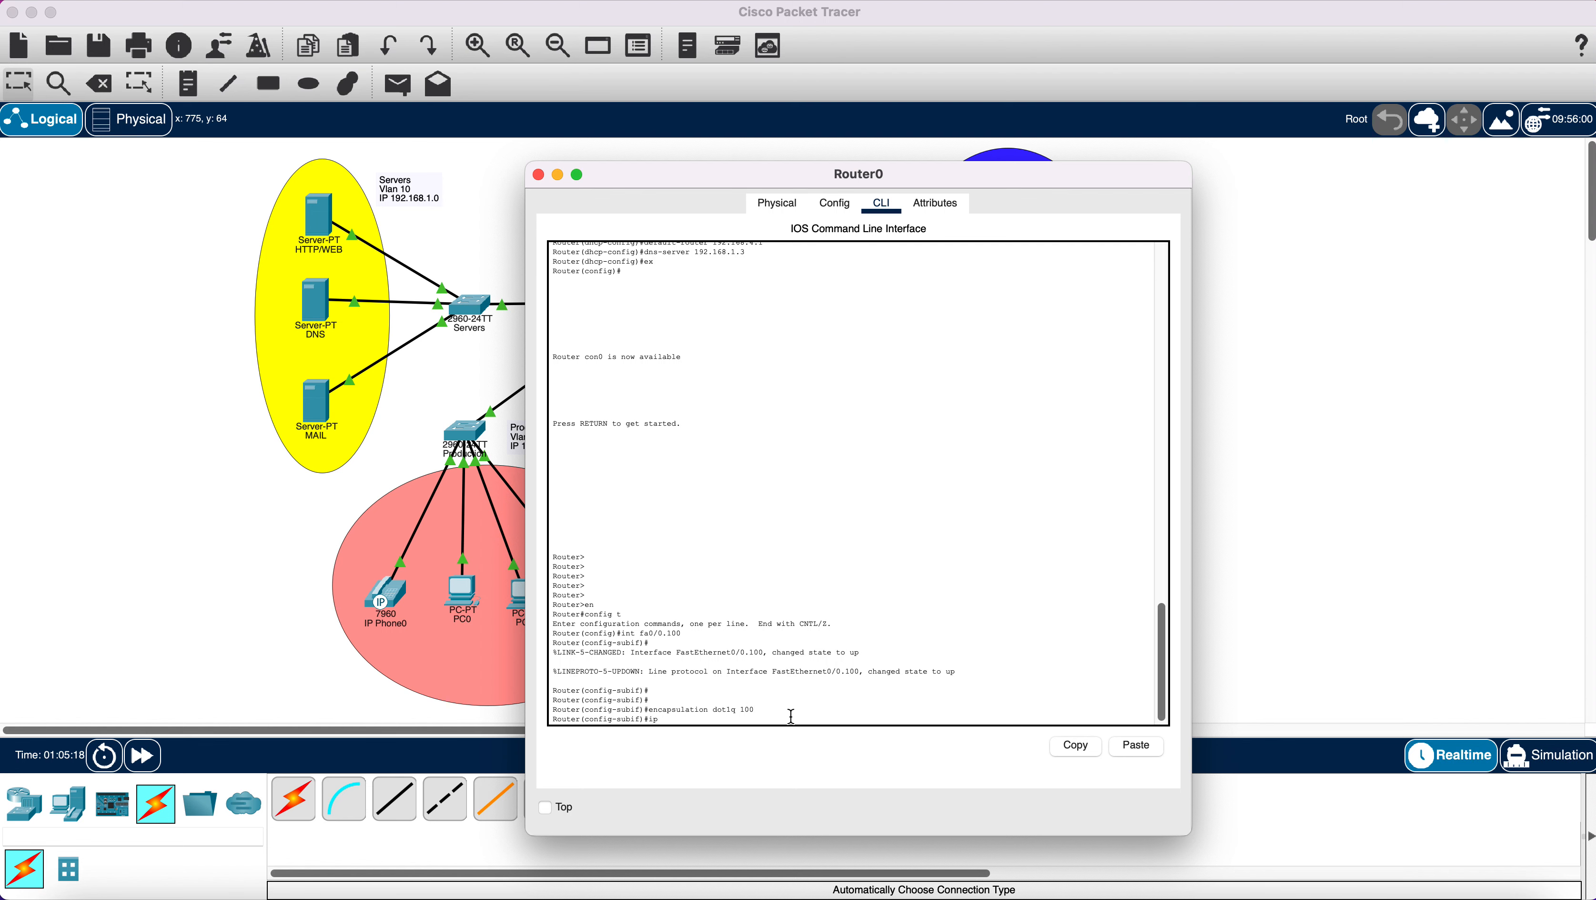
text(ip add )
text(172)
text(.16.)
text(1.0)
text( 255)
text(.255.255)
text(.0)
key(Return)
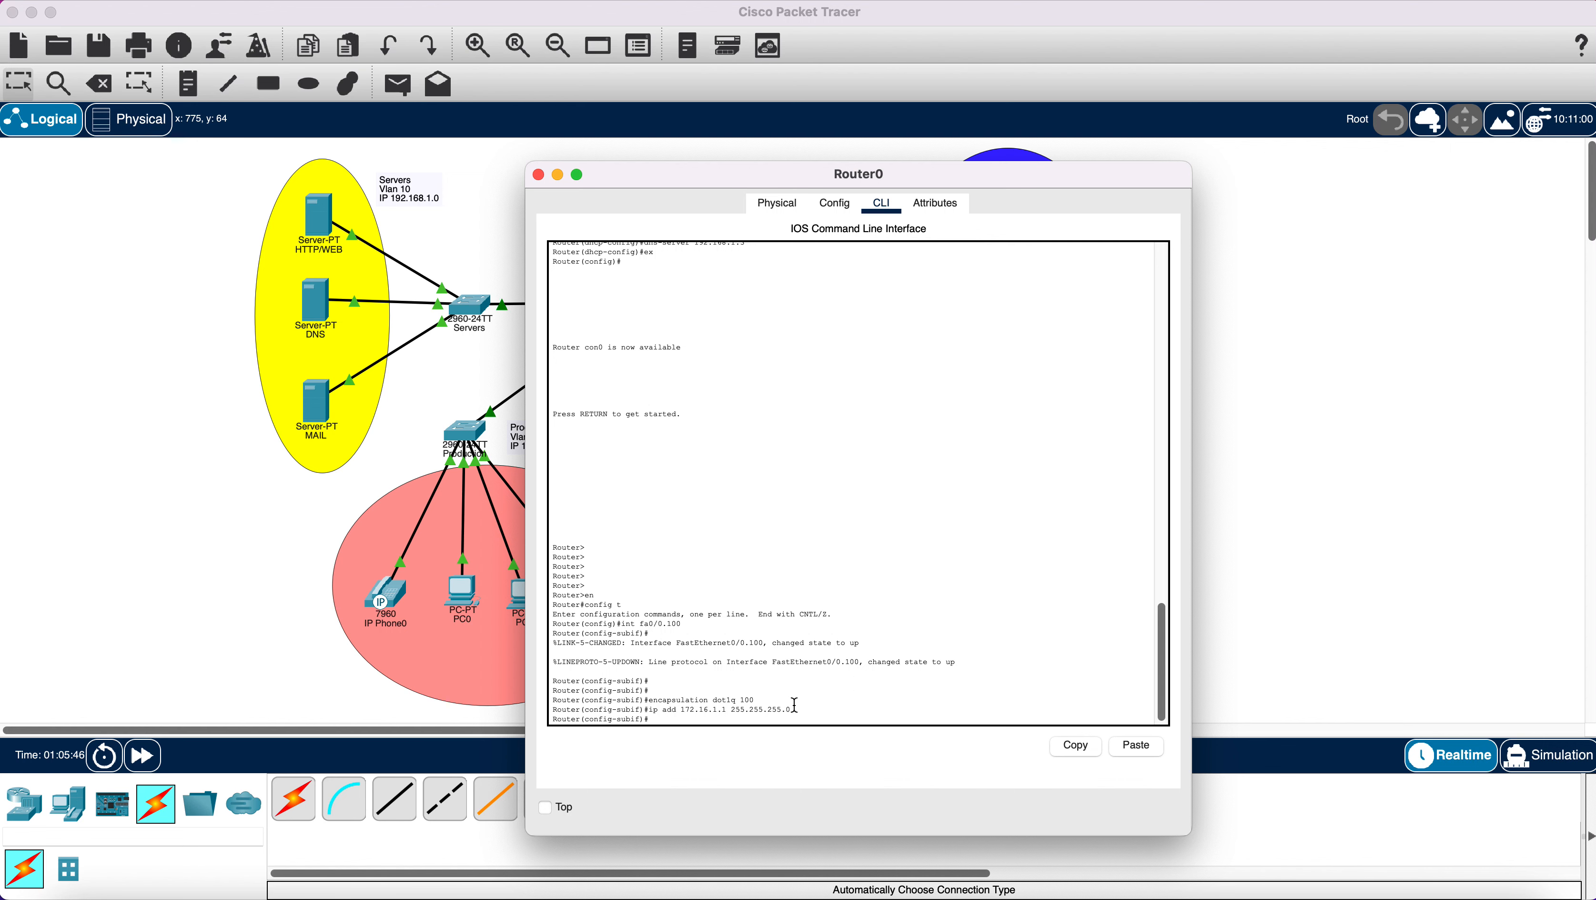
text(ex)
key(Return)
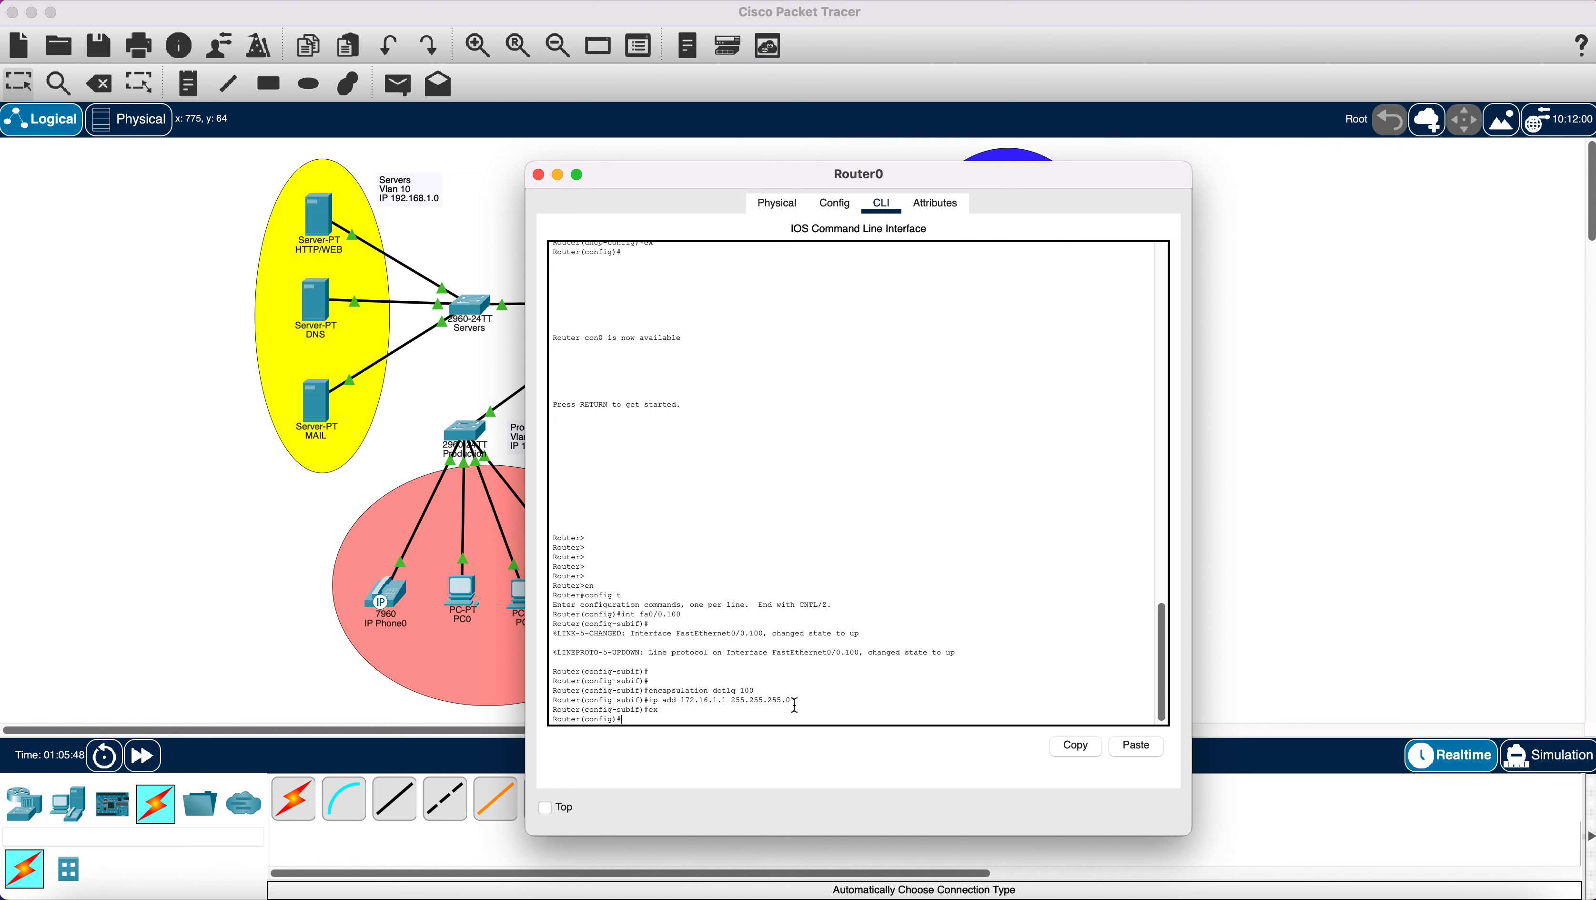
text(ip dhcp pool Voice)
Create the Voice pool with network 172.16.1.0 255.255.255.0 and default-router 172.16.1.1.
key(Return)
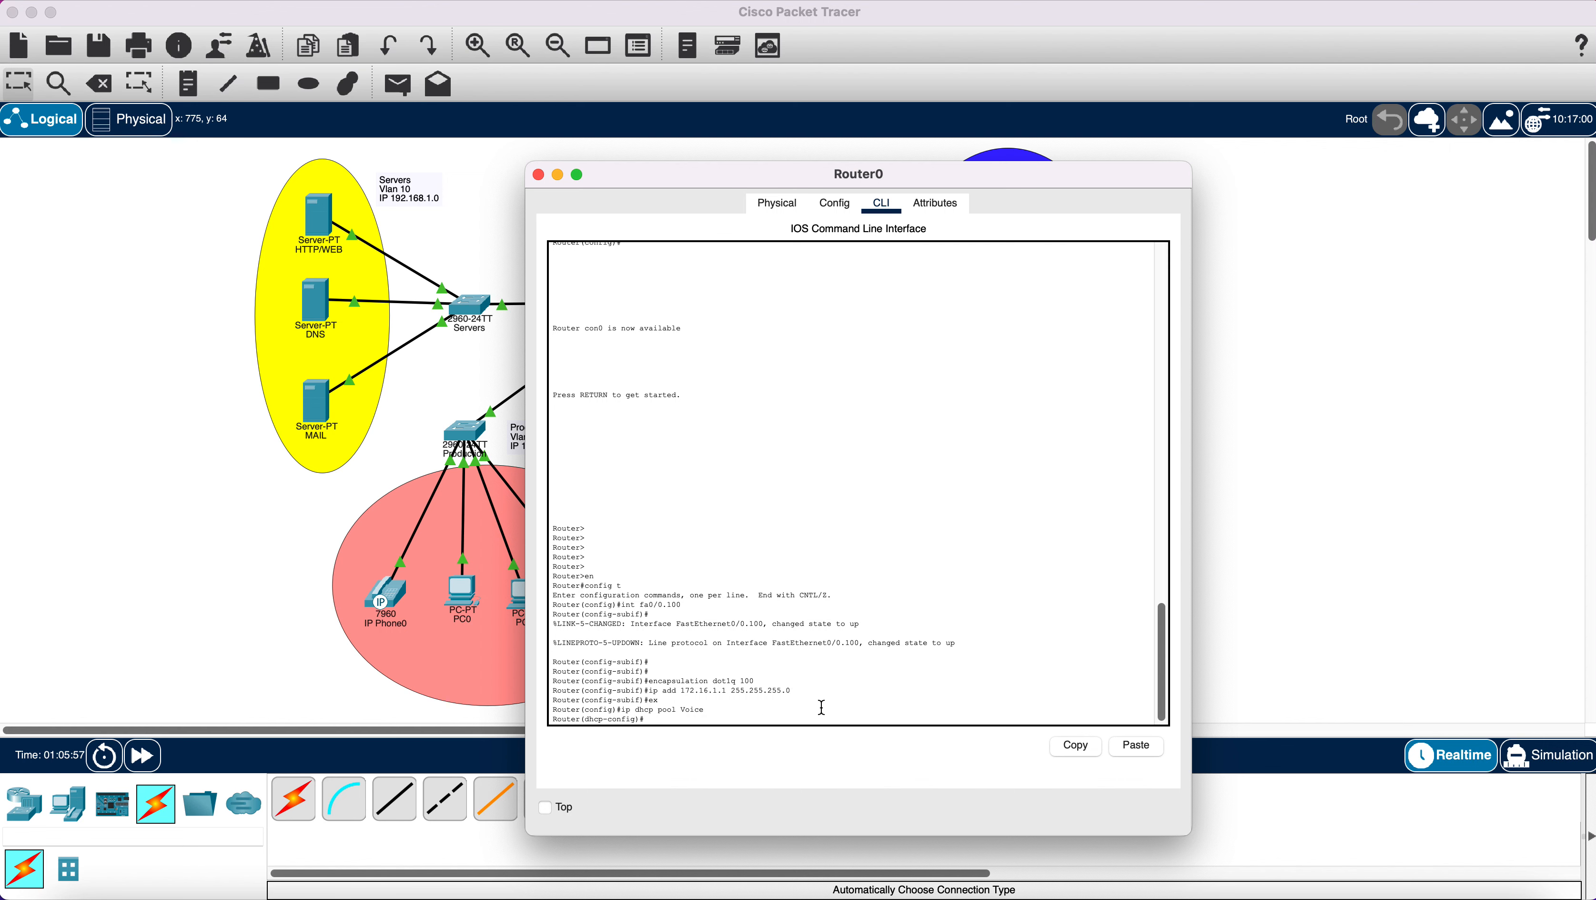
text(network 172.)
text(16.1.0 255.255.255.0)
key(Return)
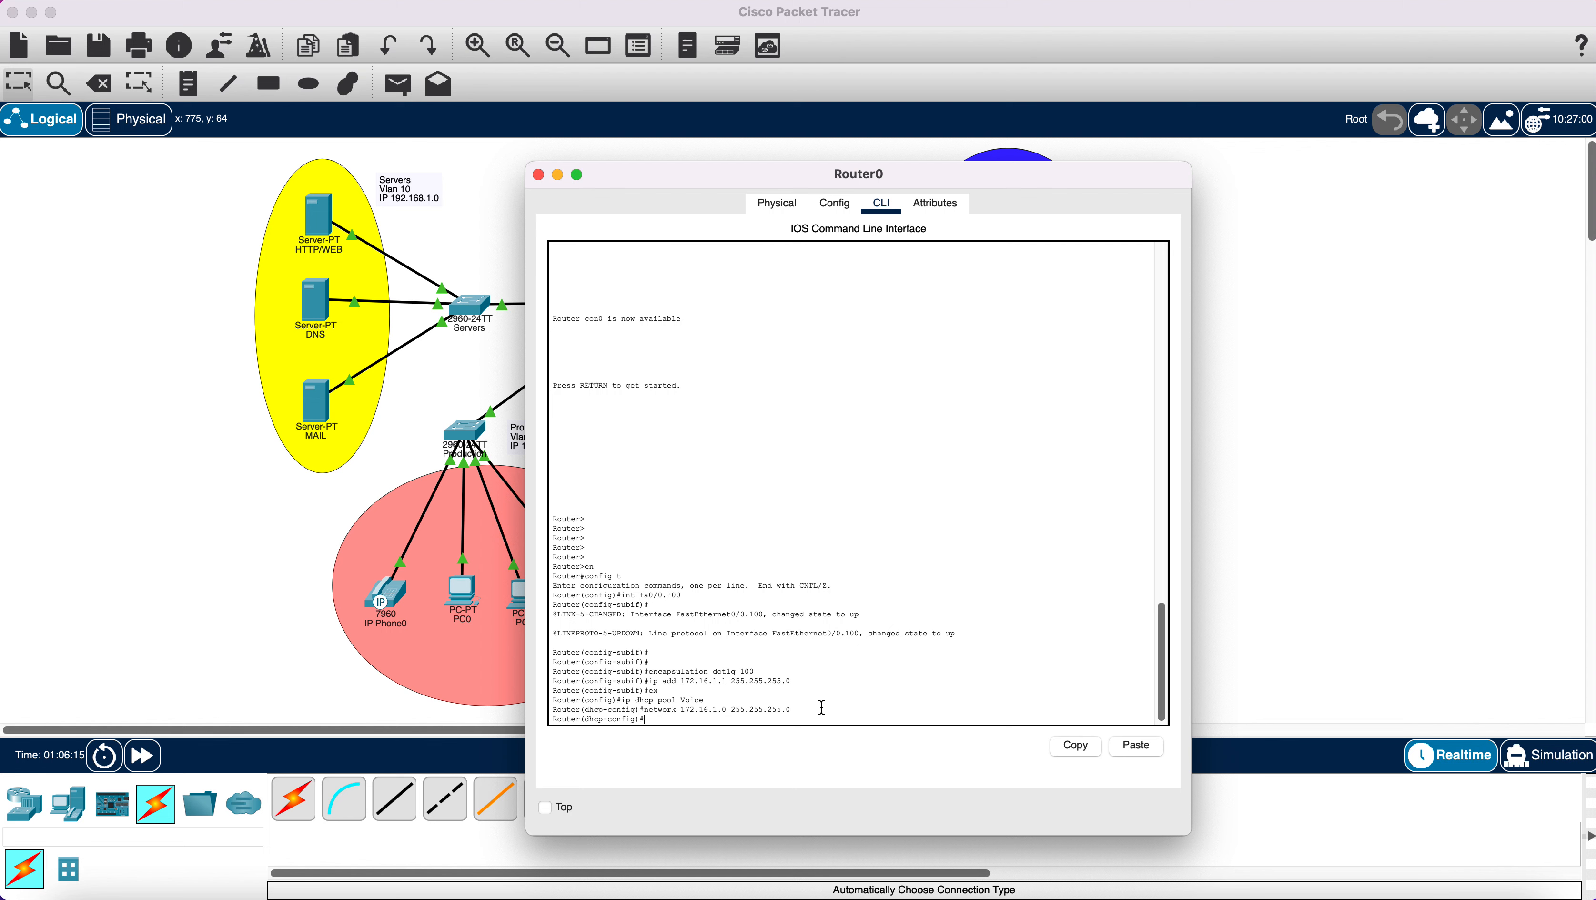
text(defa)
text(ult-router 172.16.1.1)
key(Return)
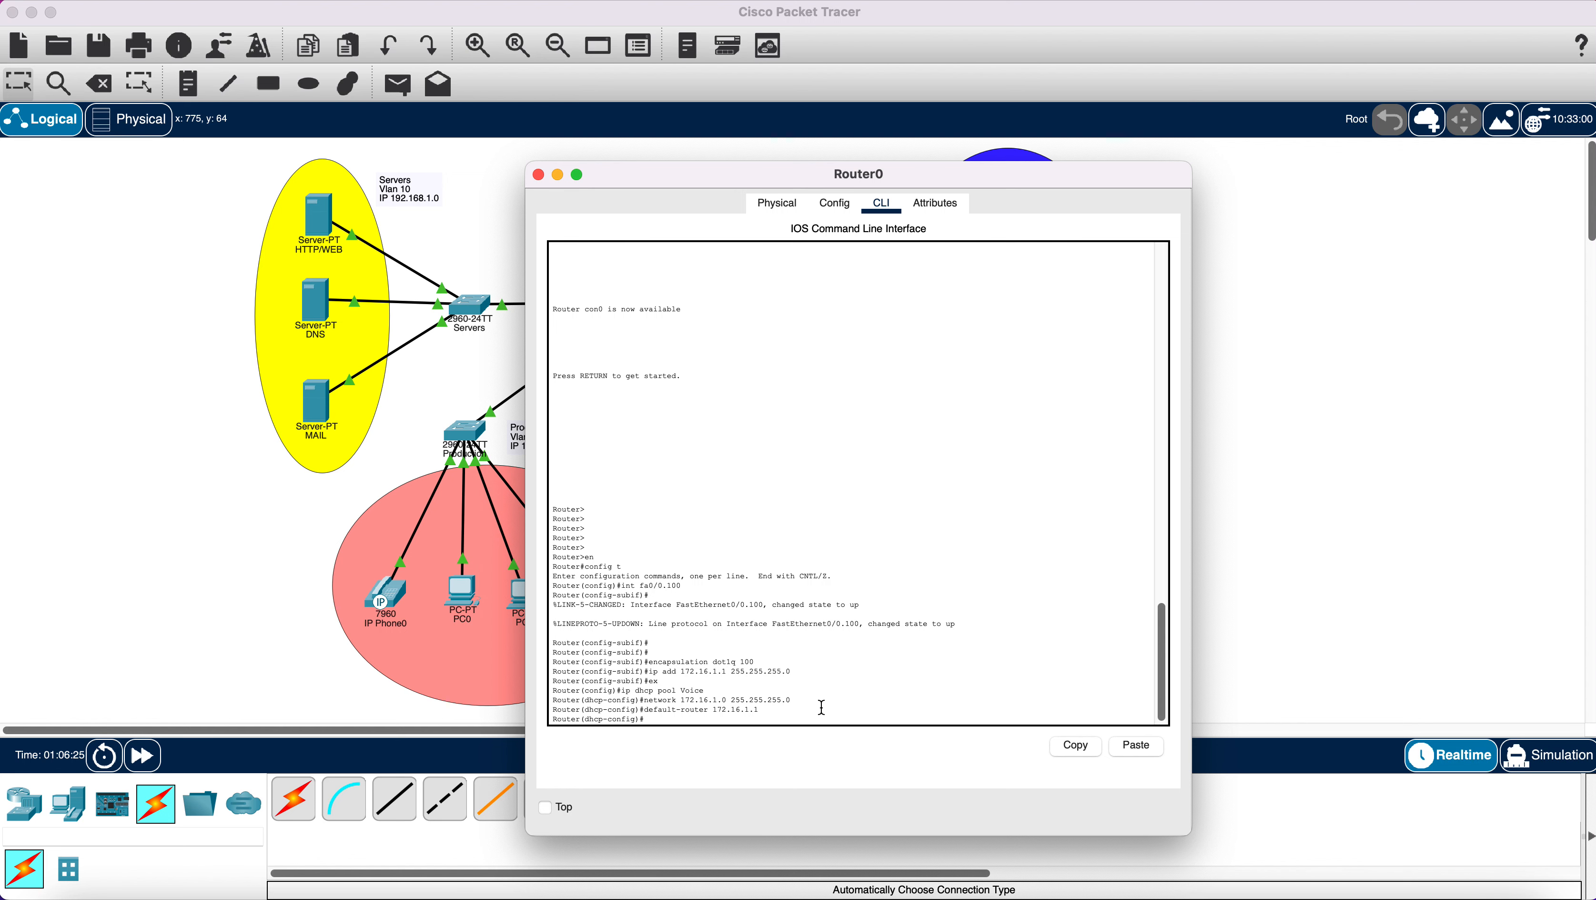
Set the pool's DNS server to 192.168.1.3 and exit pool configuration.
text(dns-server 192.168.1.3)
key(Return)
text(er(dhcp-config)#e)
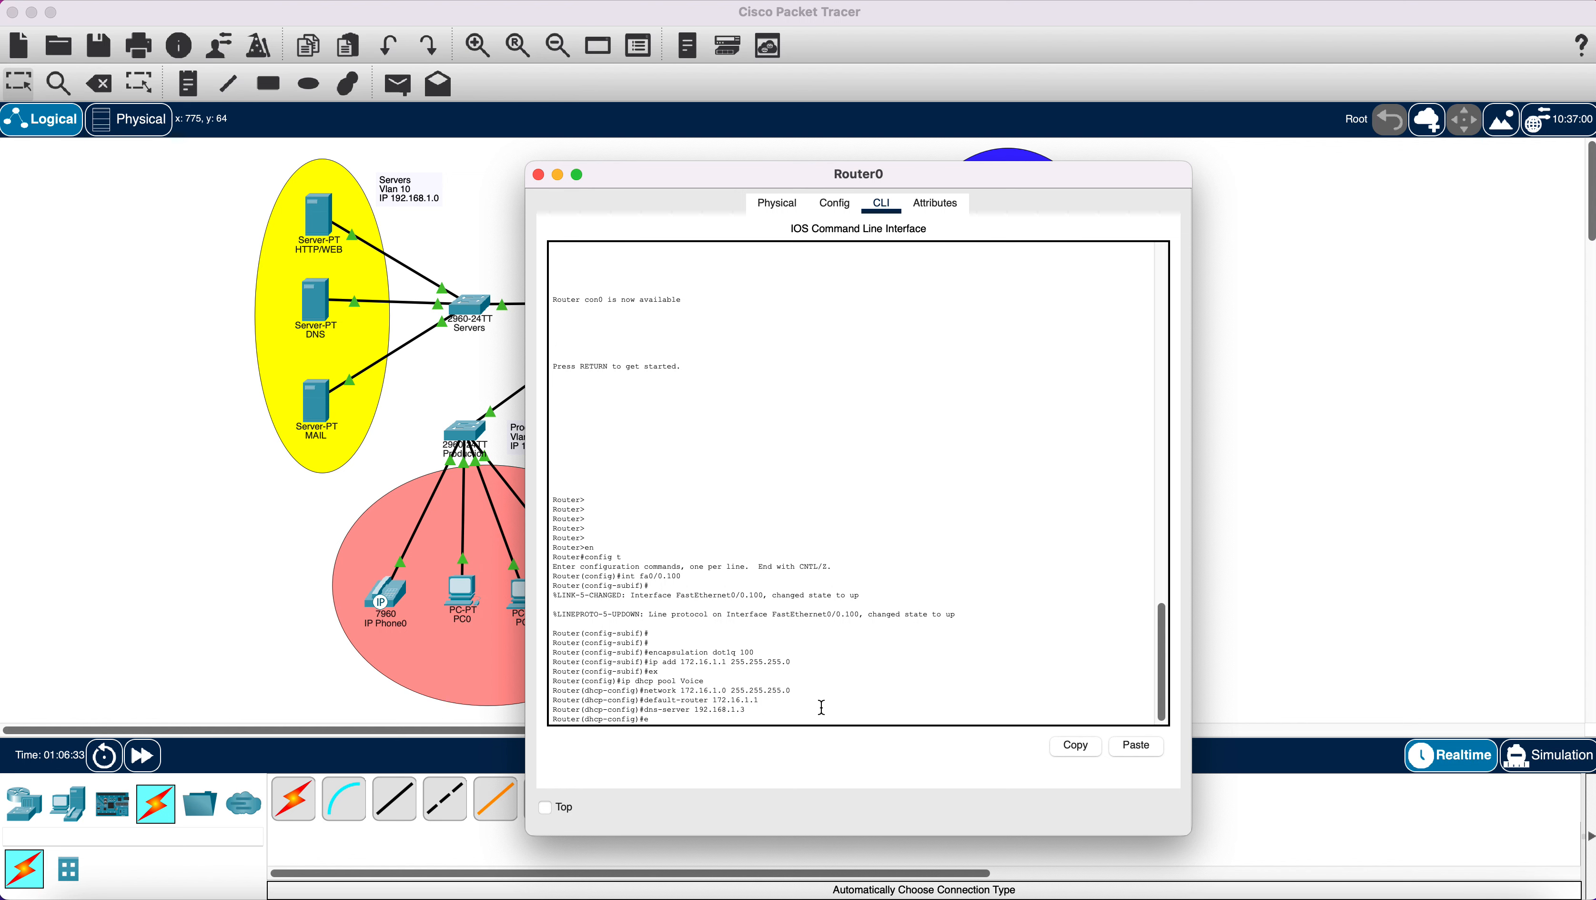
text(x)
key(Return)
key(Return)
key(Return)
key(Return)
key(Return)
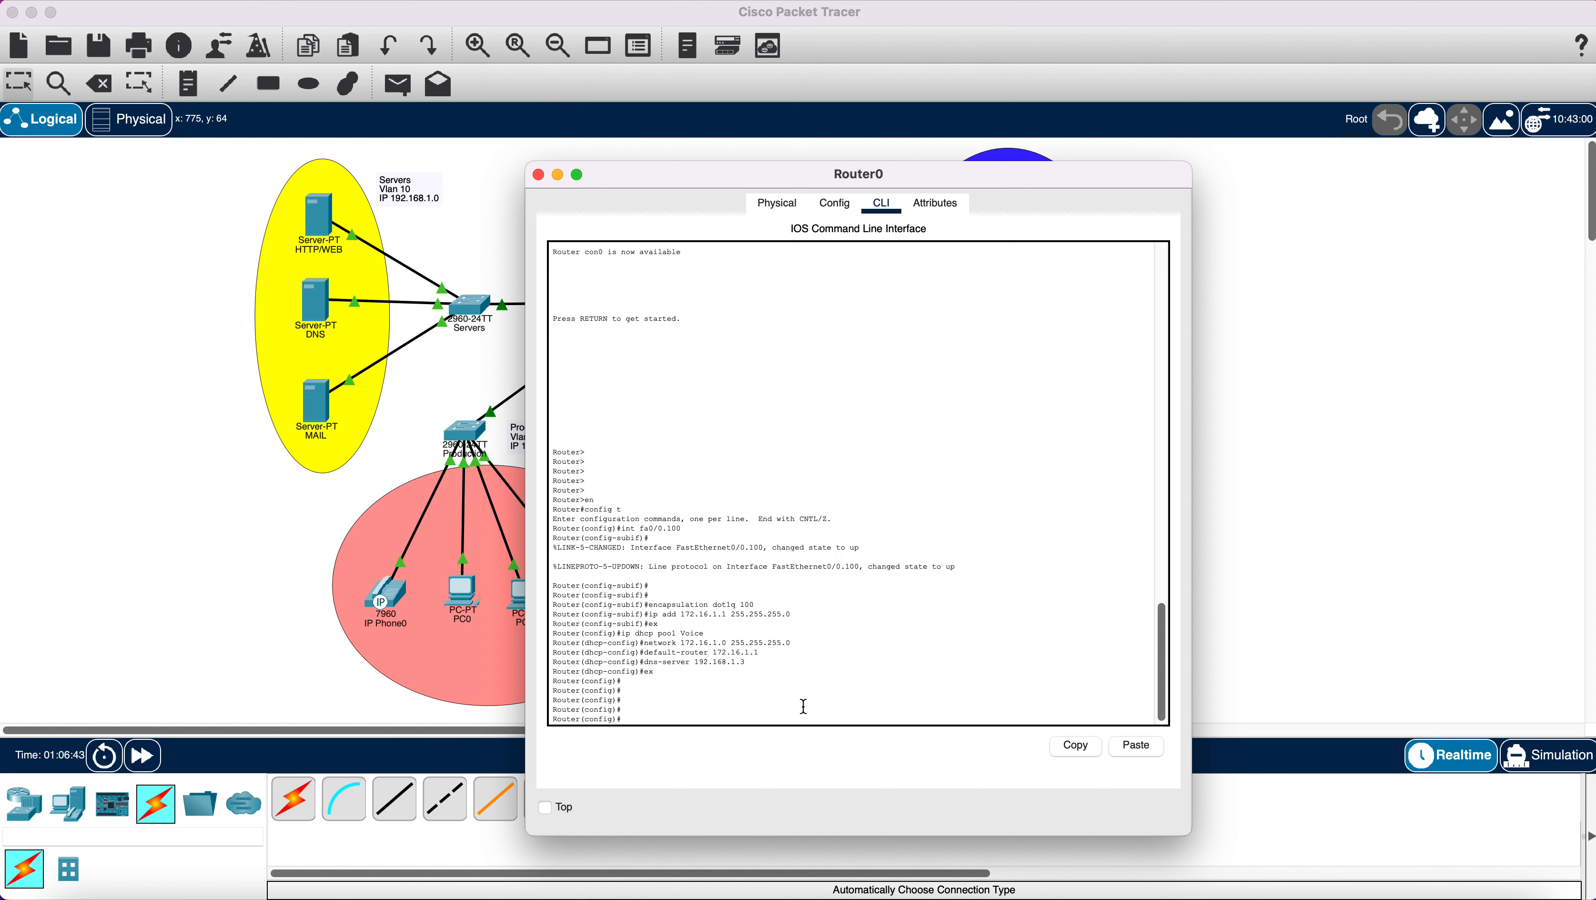
text(i)
Re-enter the Voice DHCP pool by pasting the earlier ip dhcp pool Voice command.
drag(711, 633, 620, 634)
right_click(631, 635)
click(650, 644)
click(652, 718)
key(BackSpace)
right_click(651, 719)
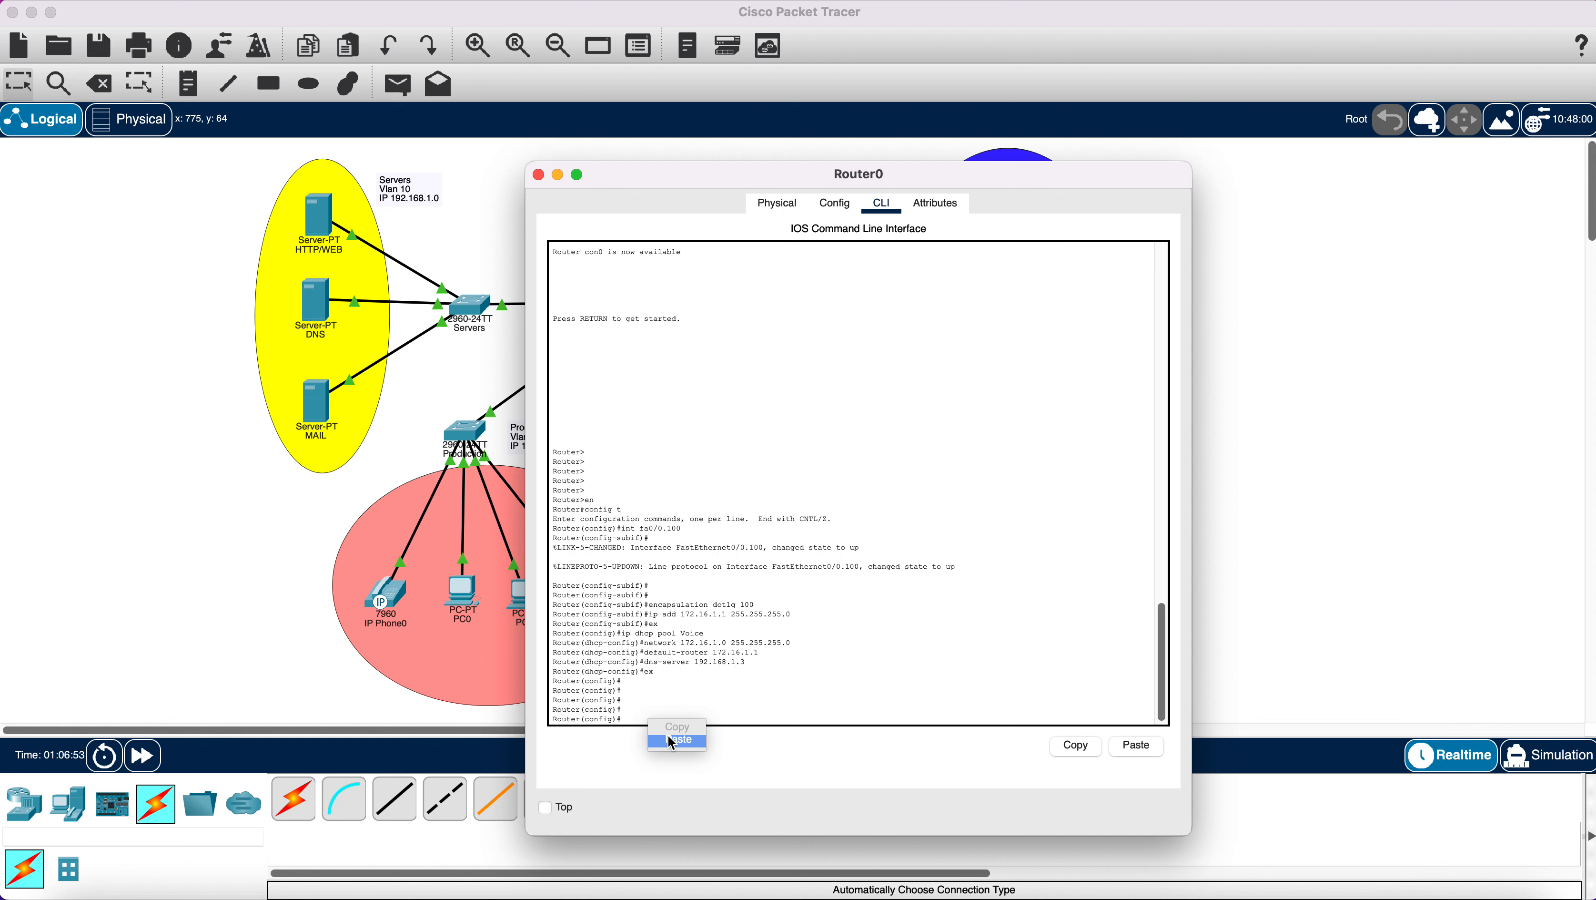
key(Return)
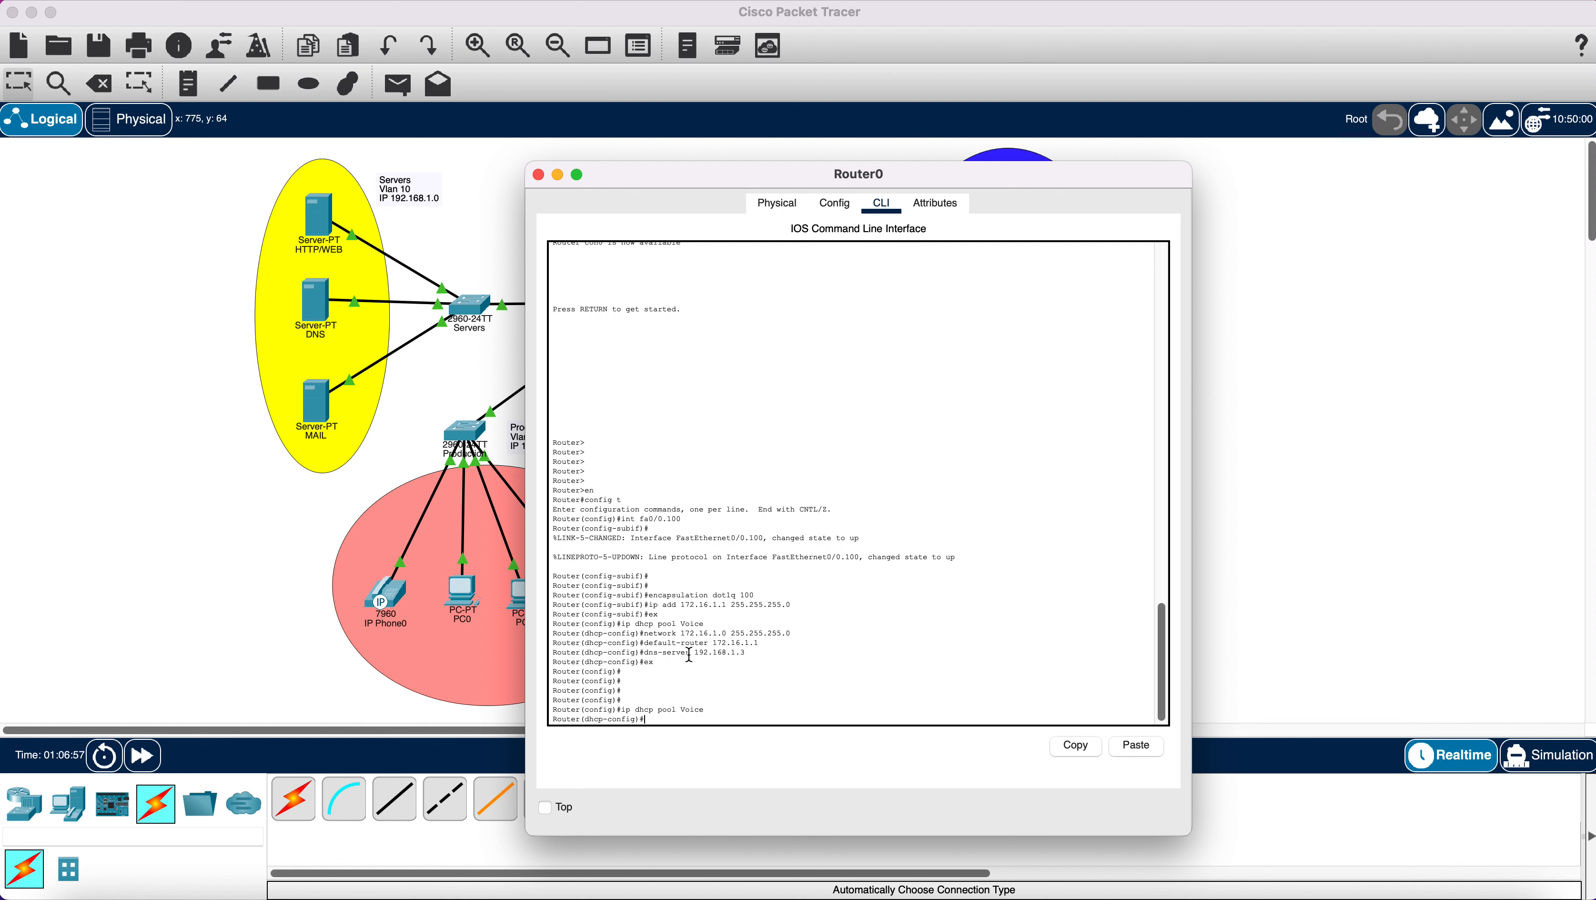
Re-apply the pool's network command and add option 150 ip 172.16.1.1.
drag(642, 633, 796, 632)
right_click(776, 636)
click(802, 648)
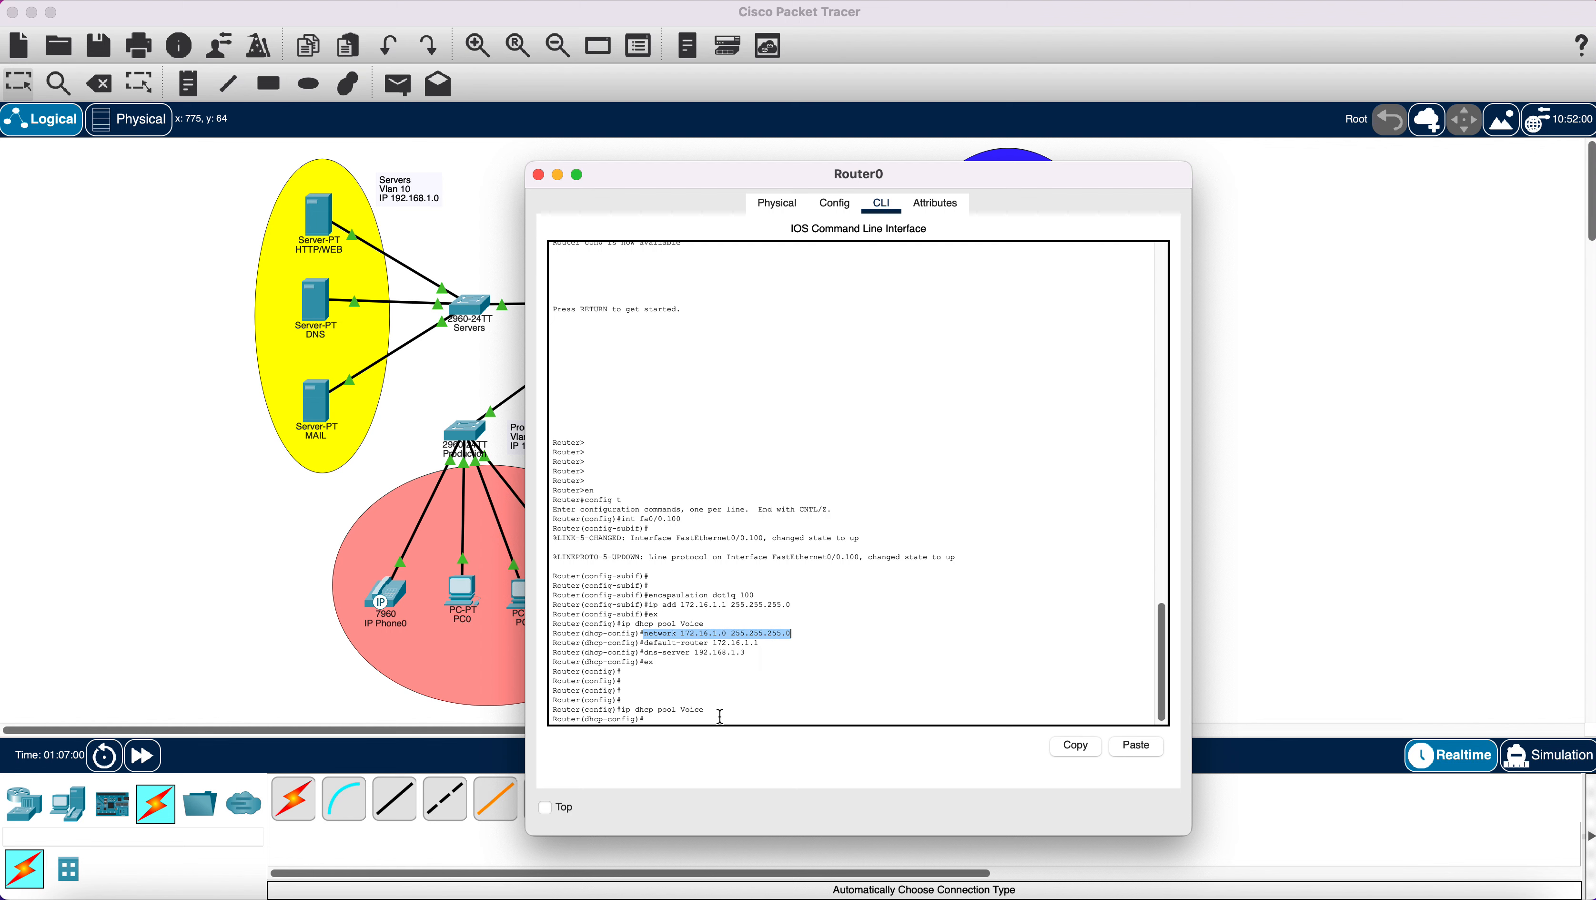
click(703, 722)
right_click(702, 721)
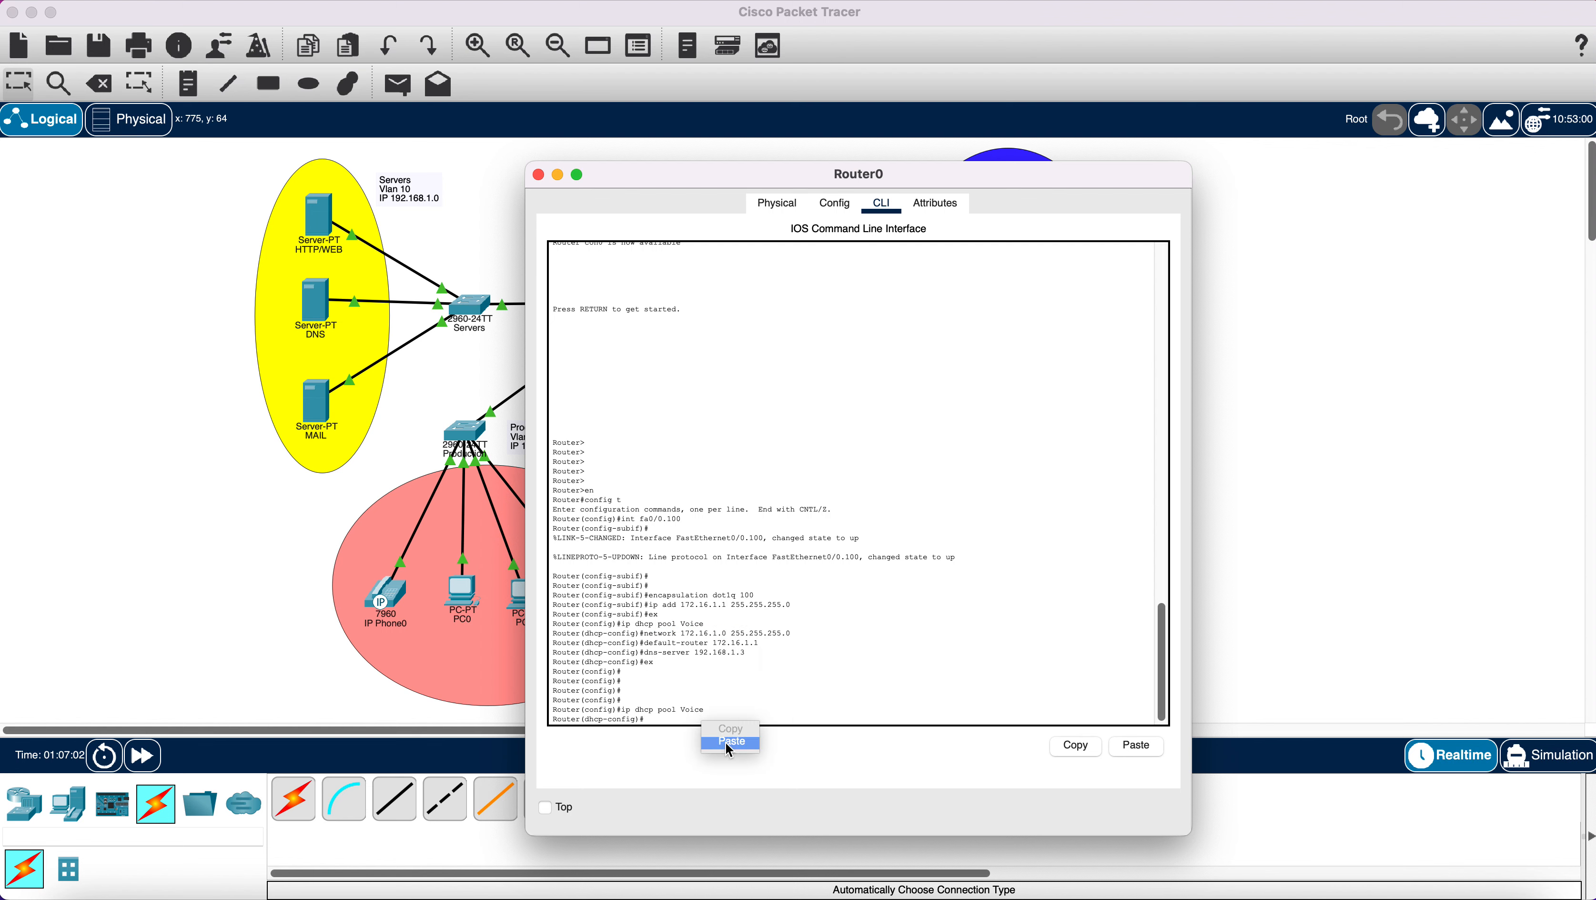
click(725, 741)
key(Return)
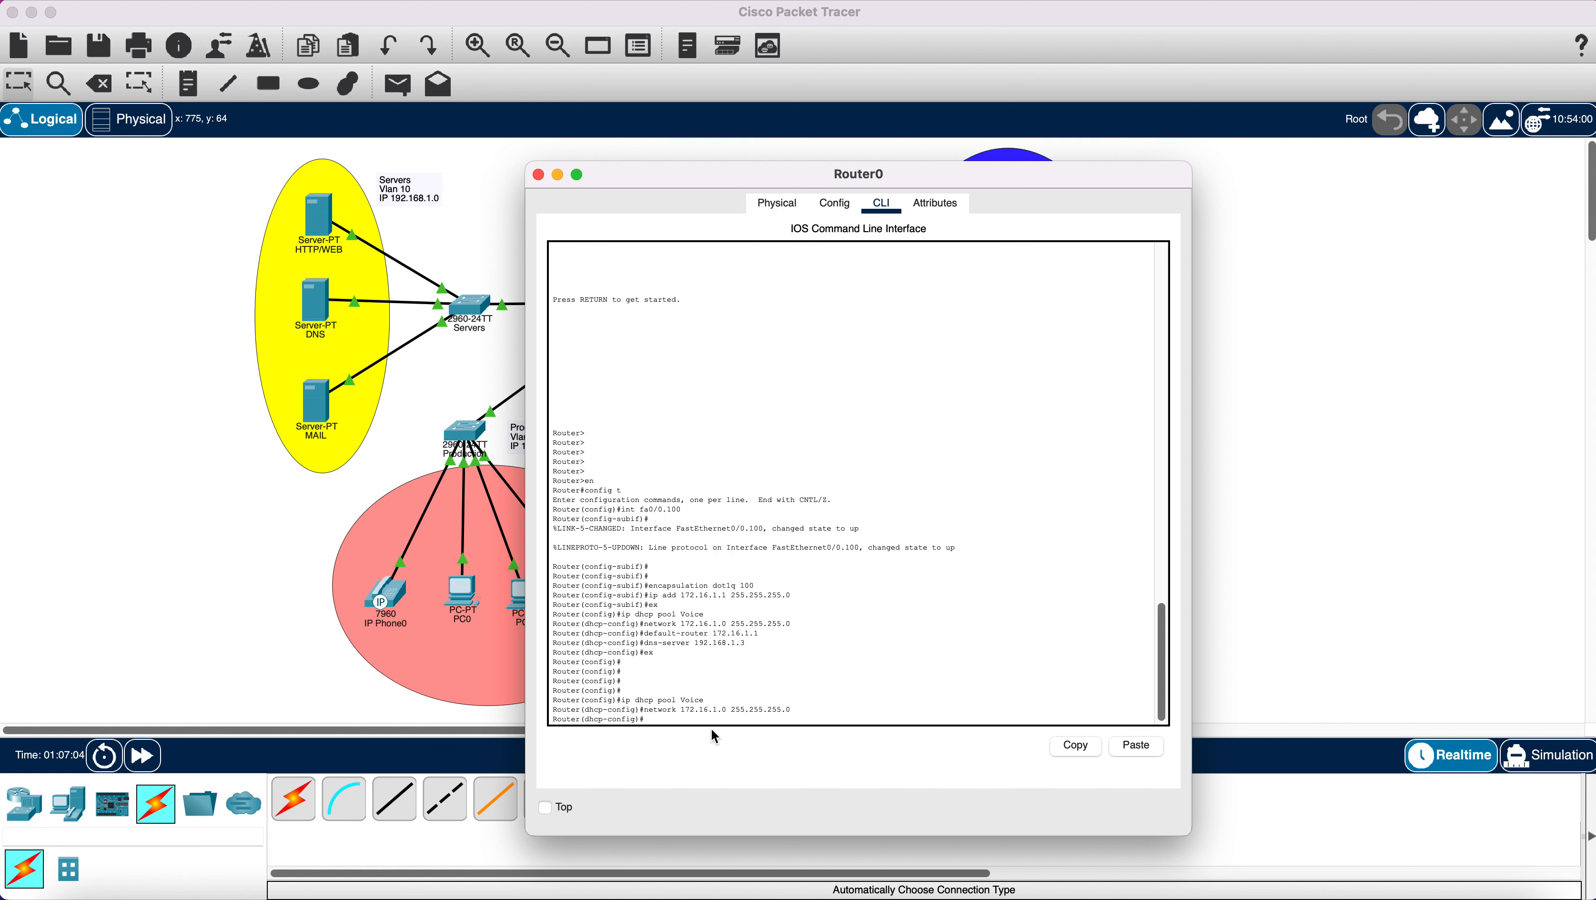
text(option 15)
text(0 ip 172.16.)
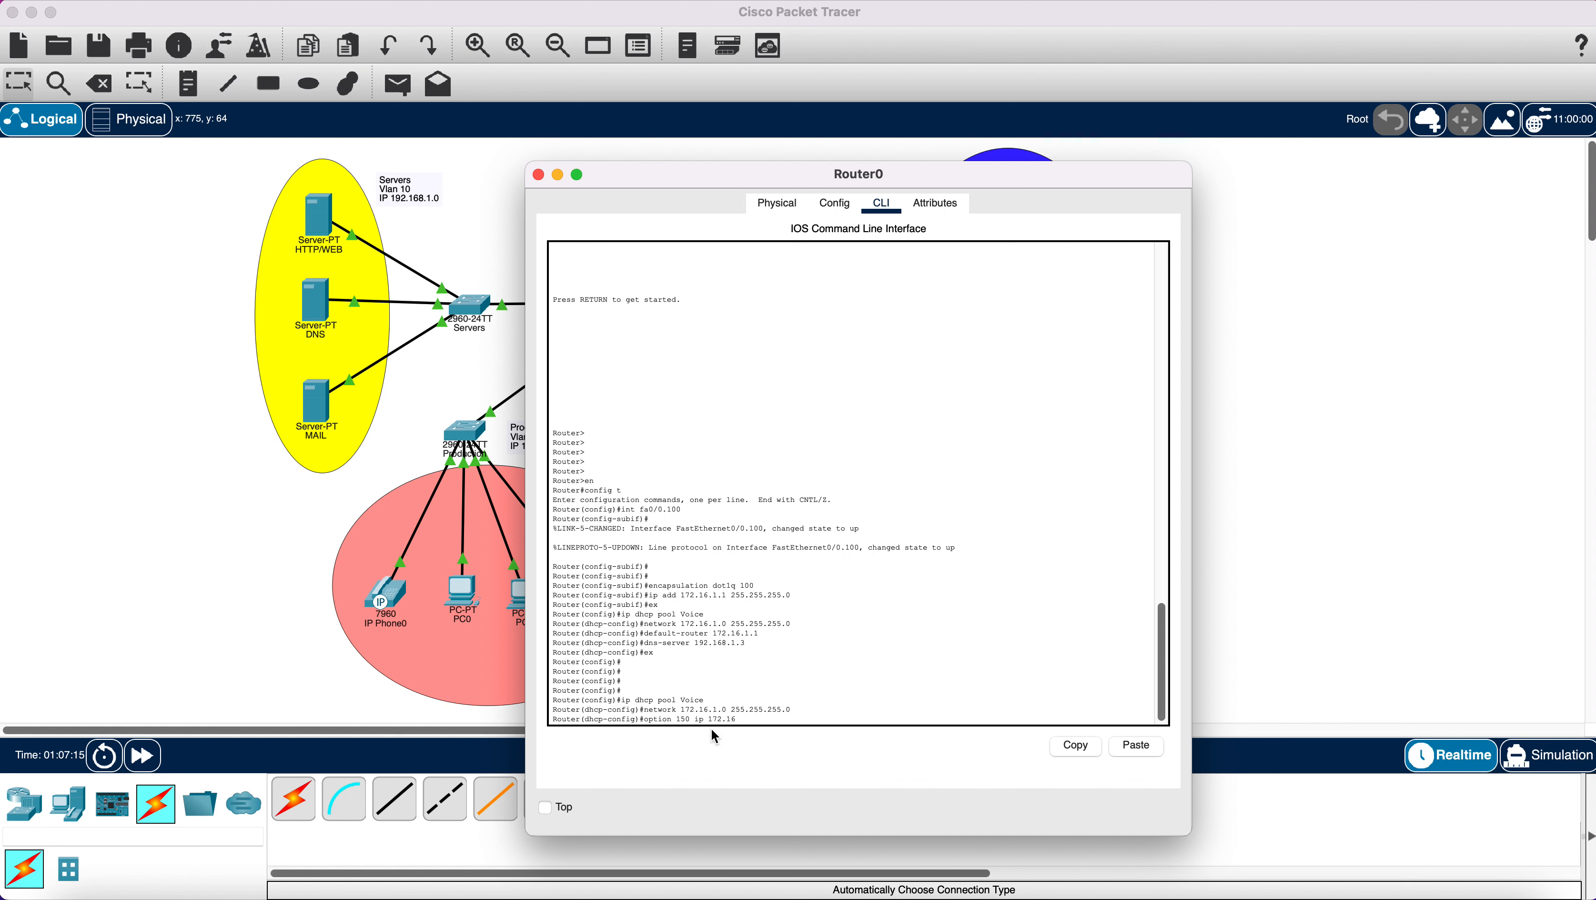
text(1.1)
key(Return)
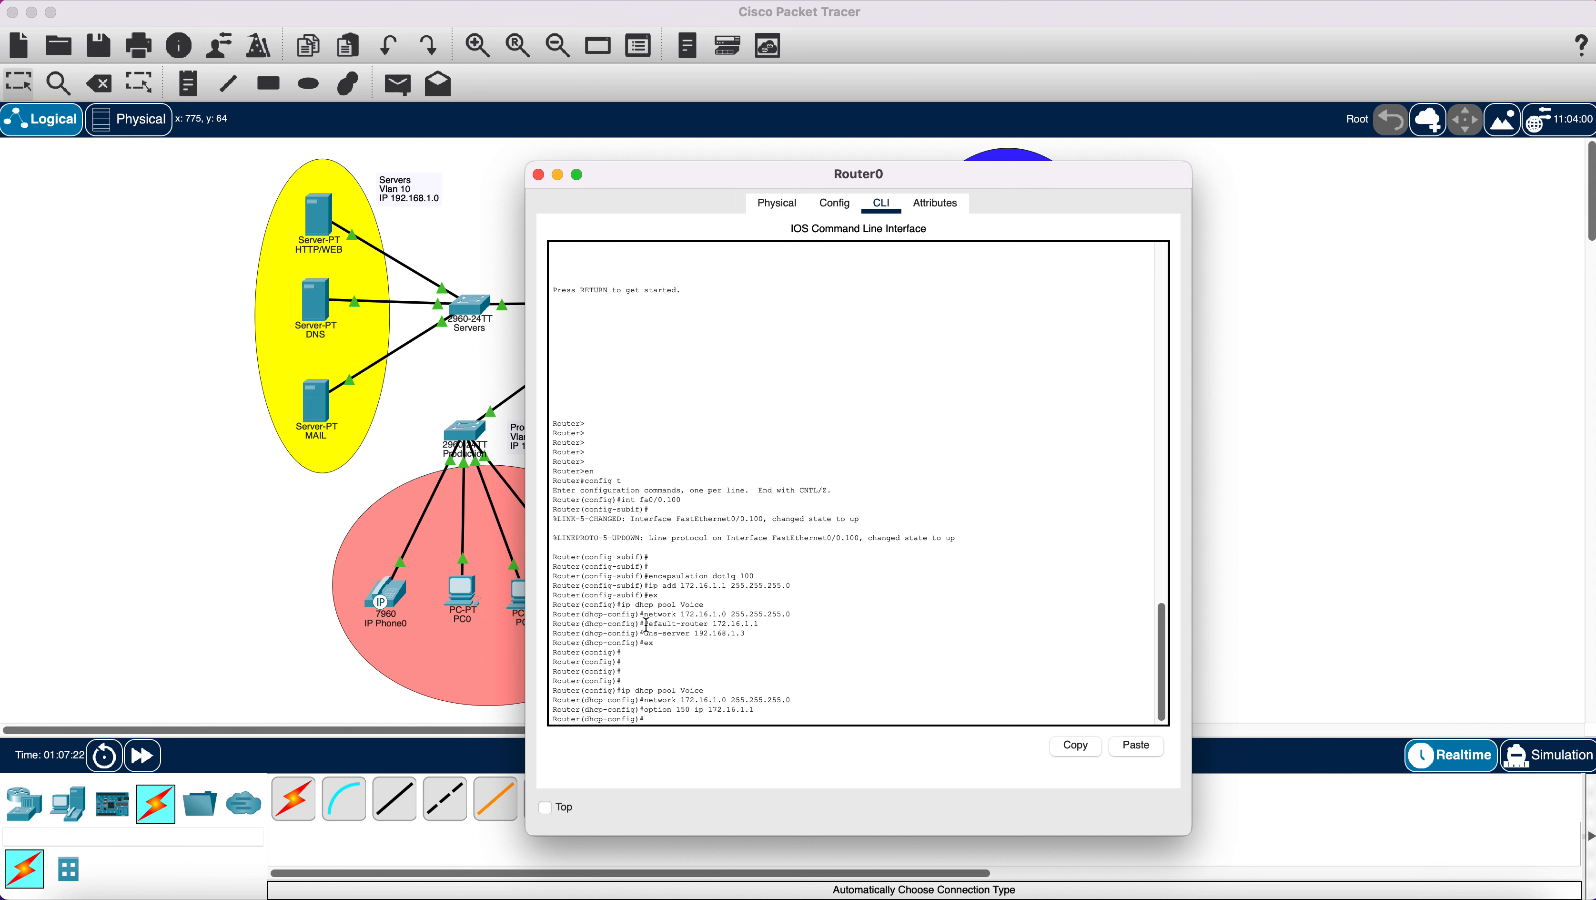
Paste default-router 172.16.1.1 and dns-server 192.168.1.3 again, then exit the pool.
drag(646, 624, 753, 626)
right_click(754, 626)
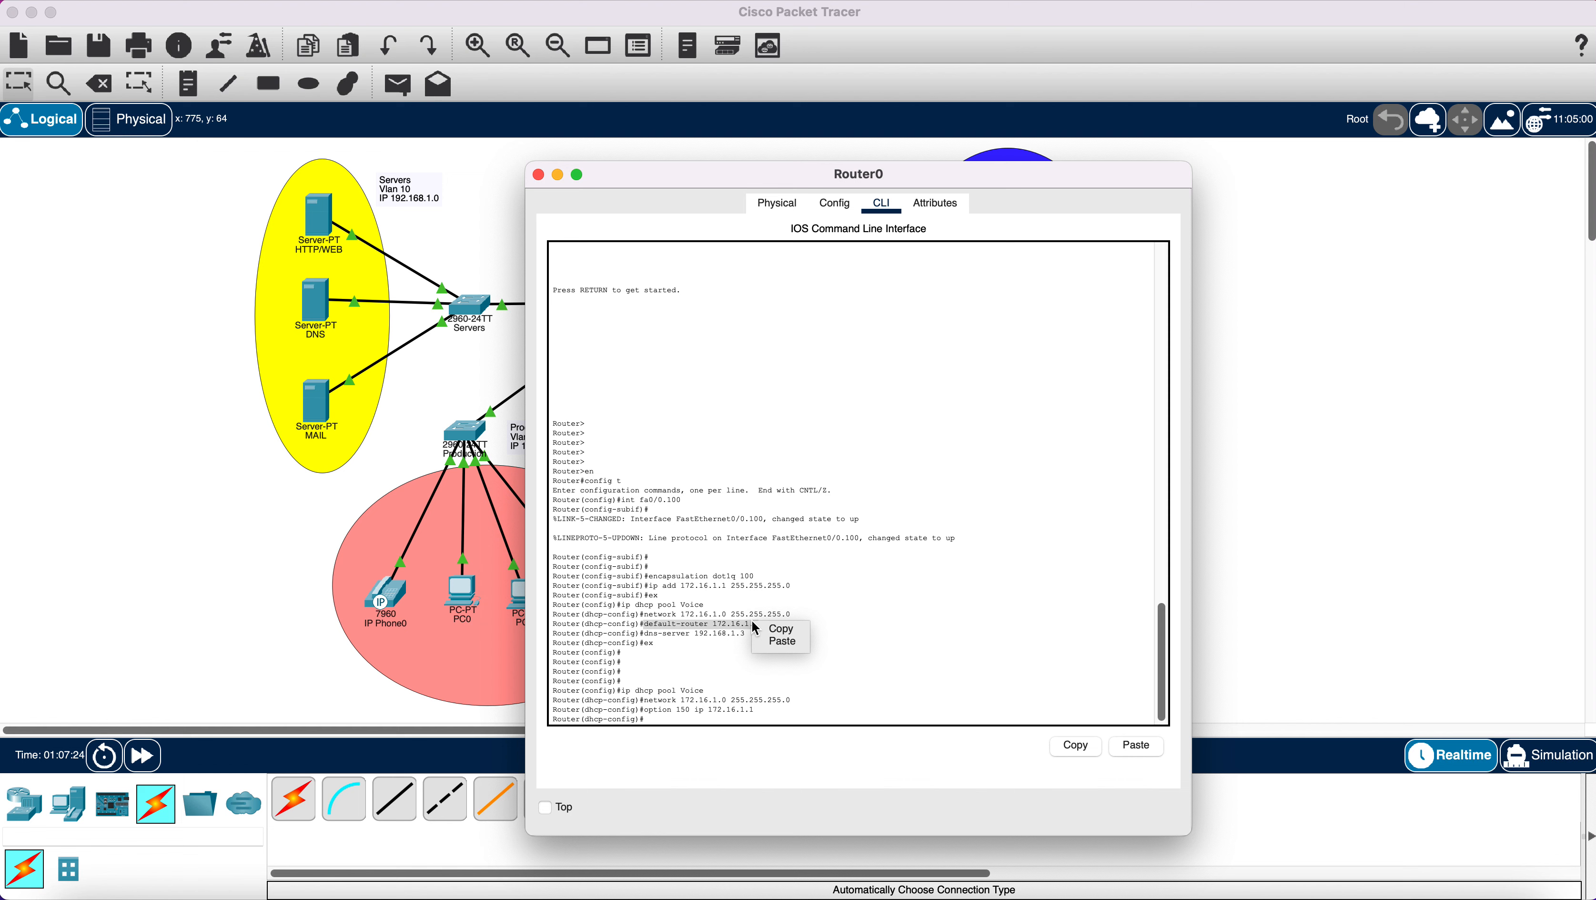
click(781, 628)
right_click(687, 719)
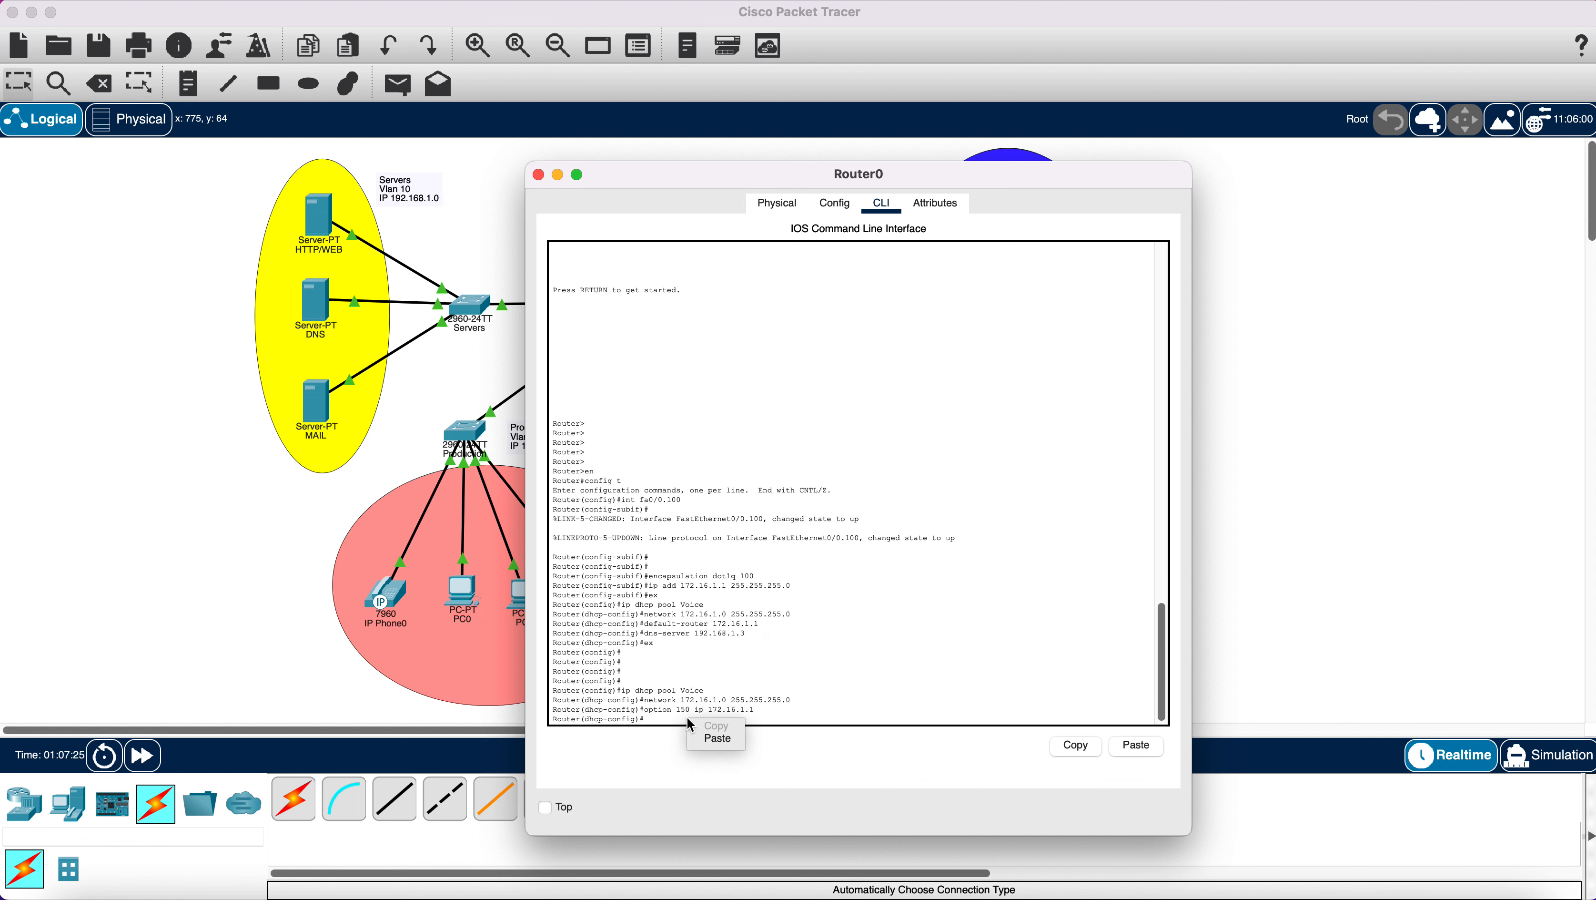
key(Return)
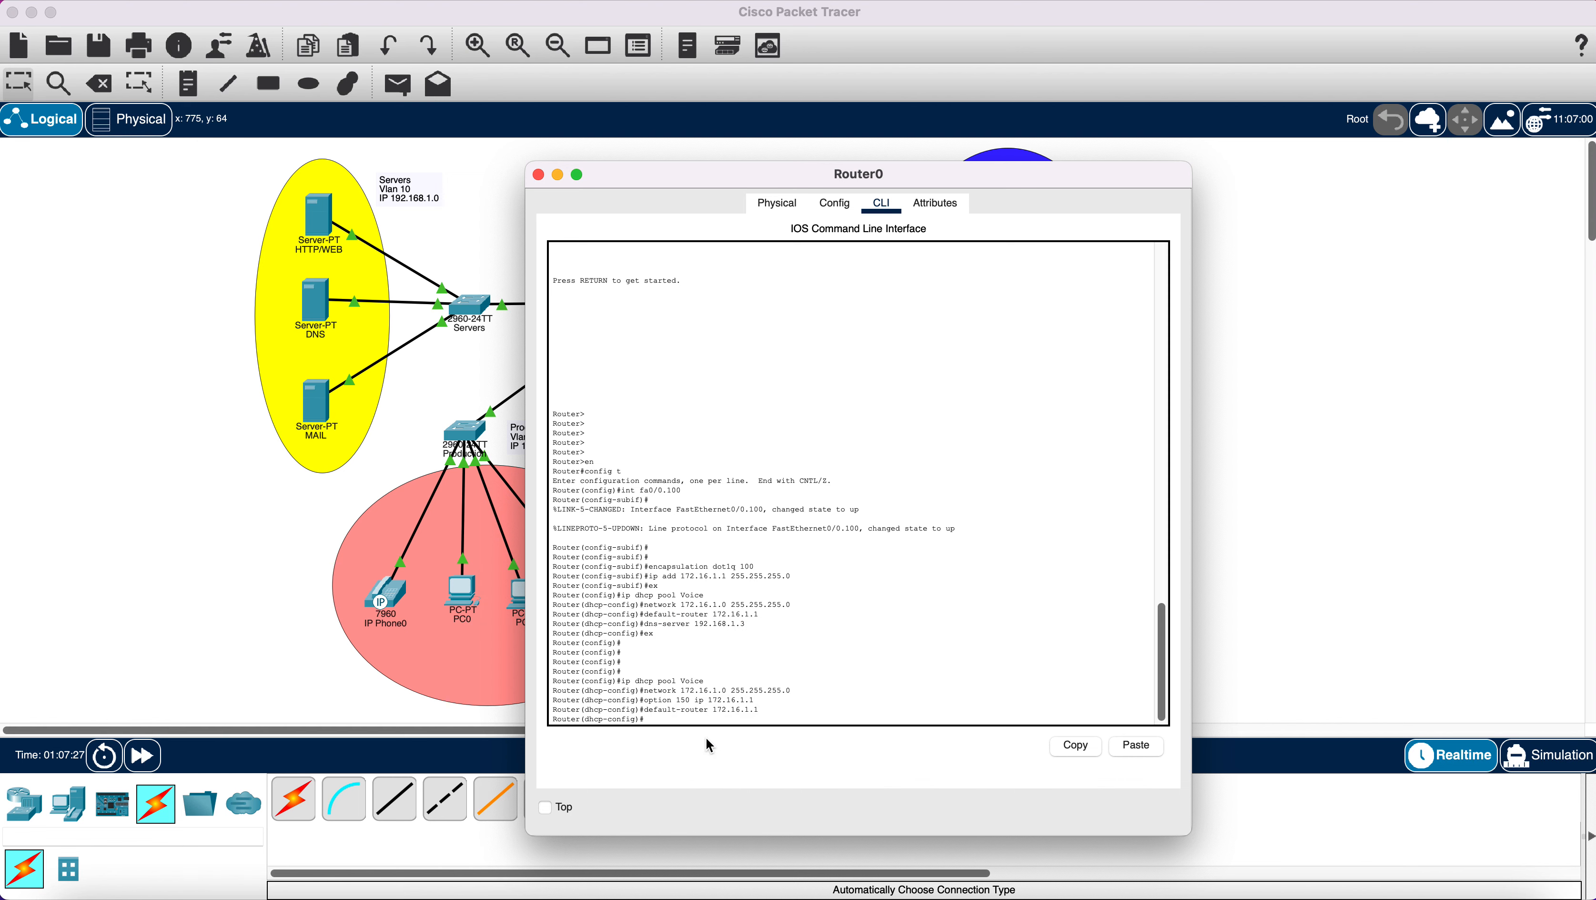
drag(644, 624, 742, 624)
right_click(742, 624)
click(763, 632)
right_click(681, 720)
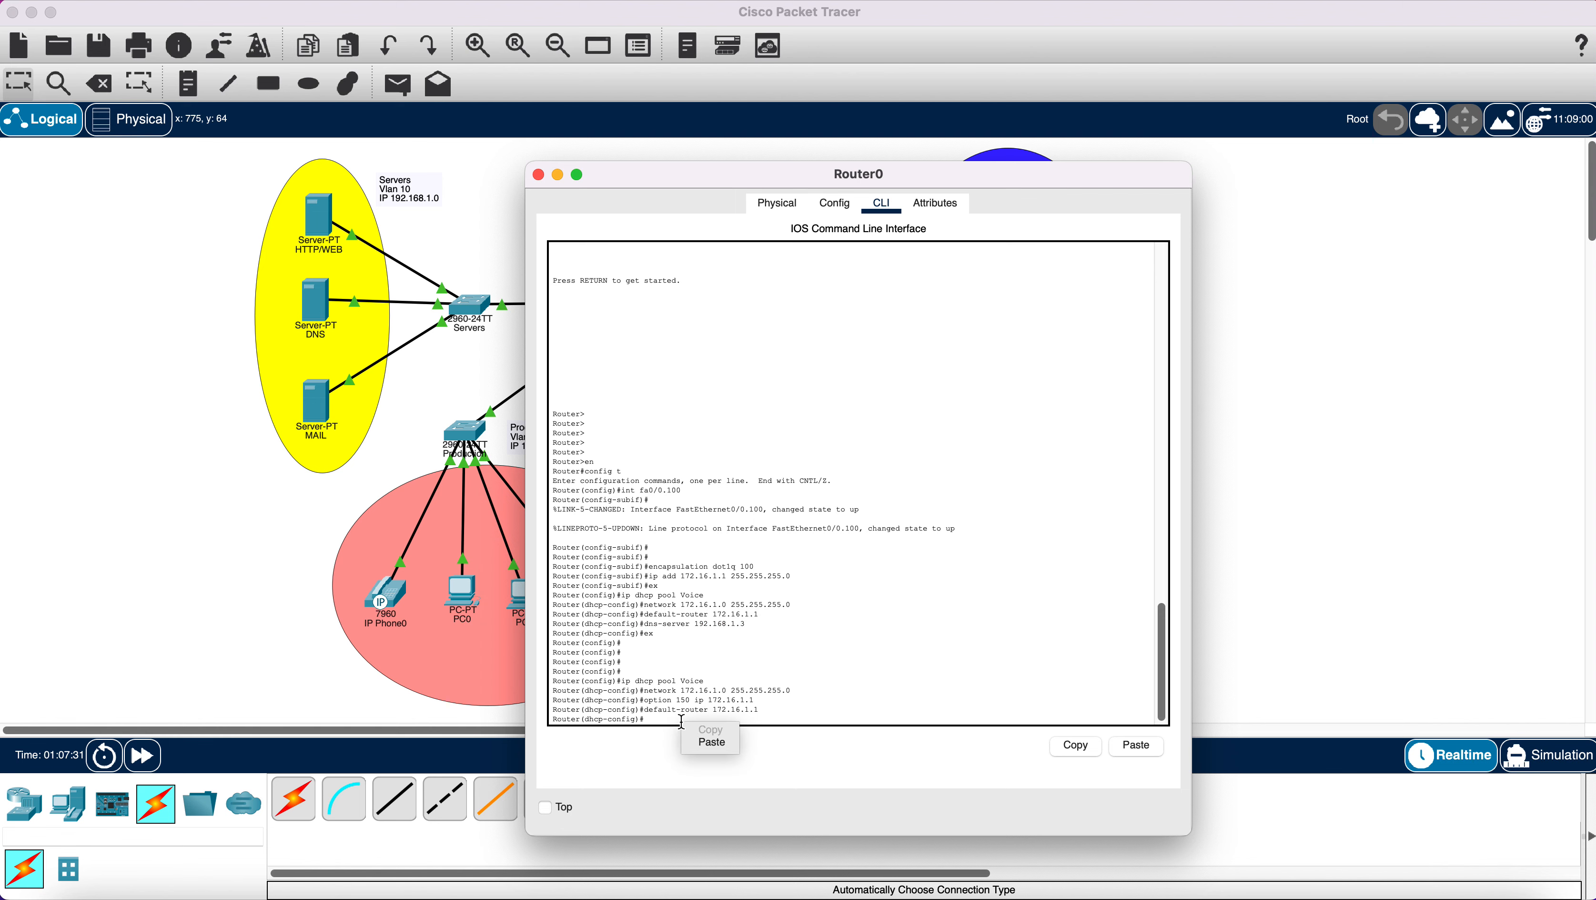
key(Return)
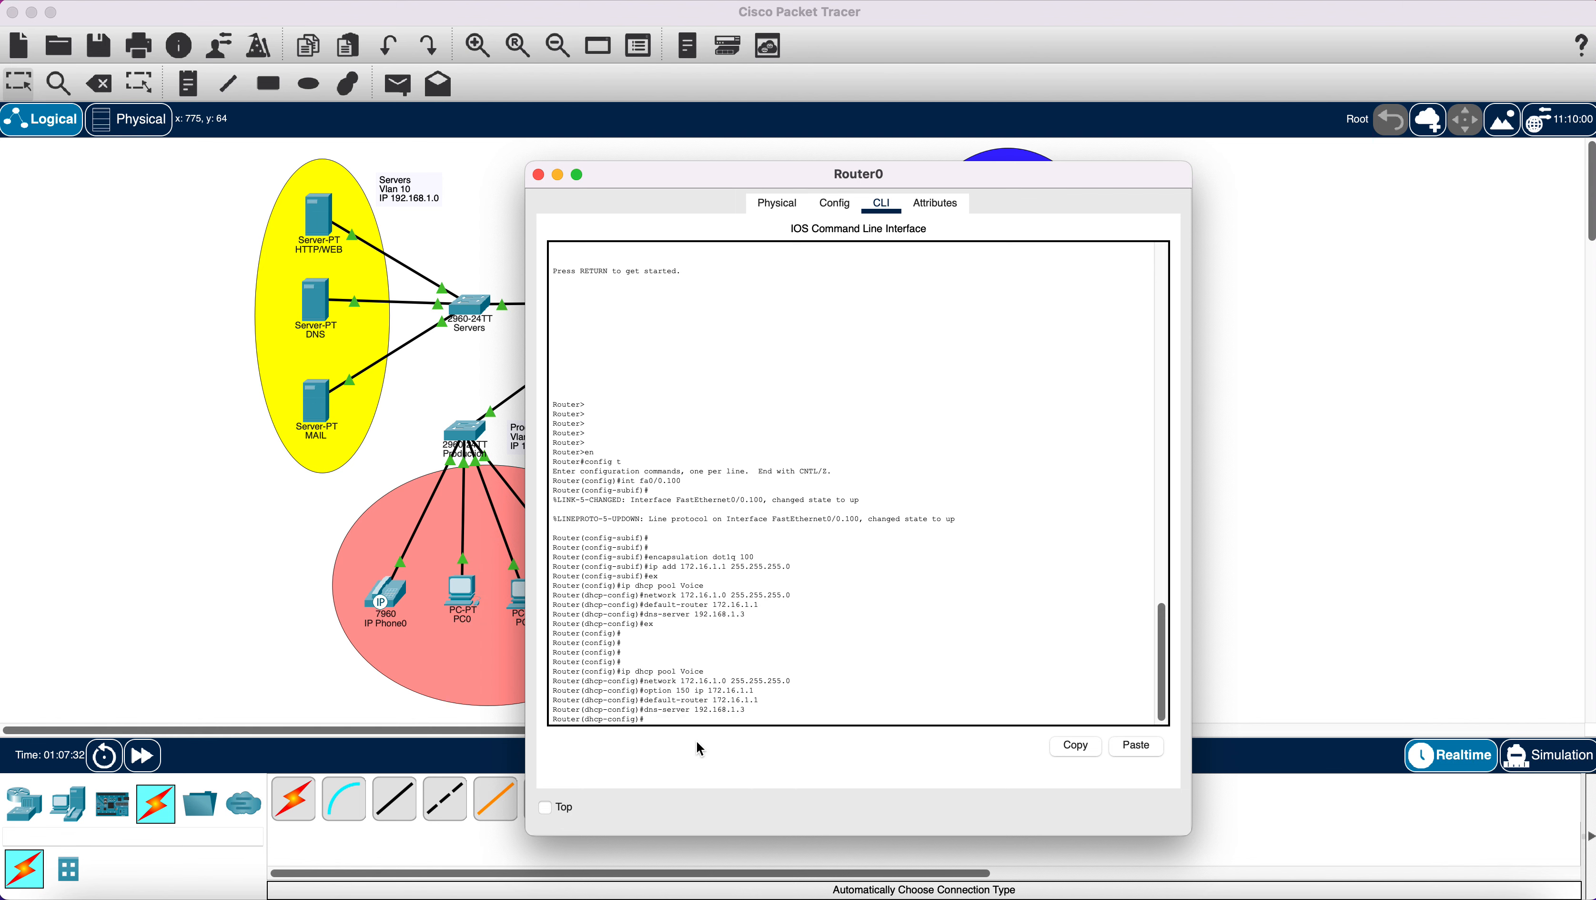
text(ex)
key(Return)
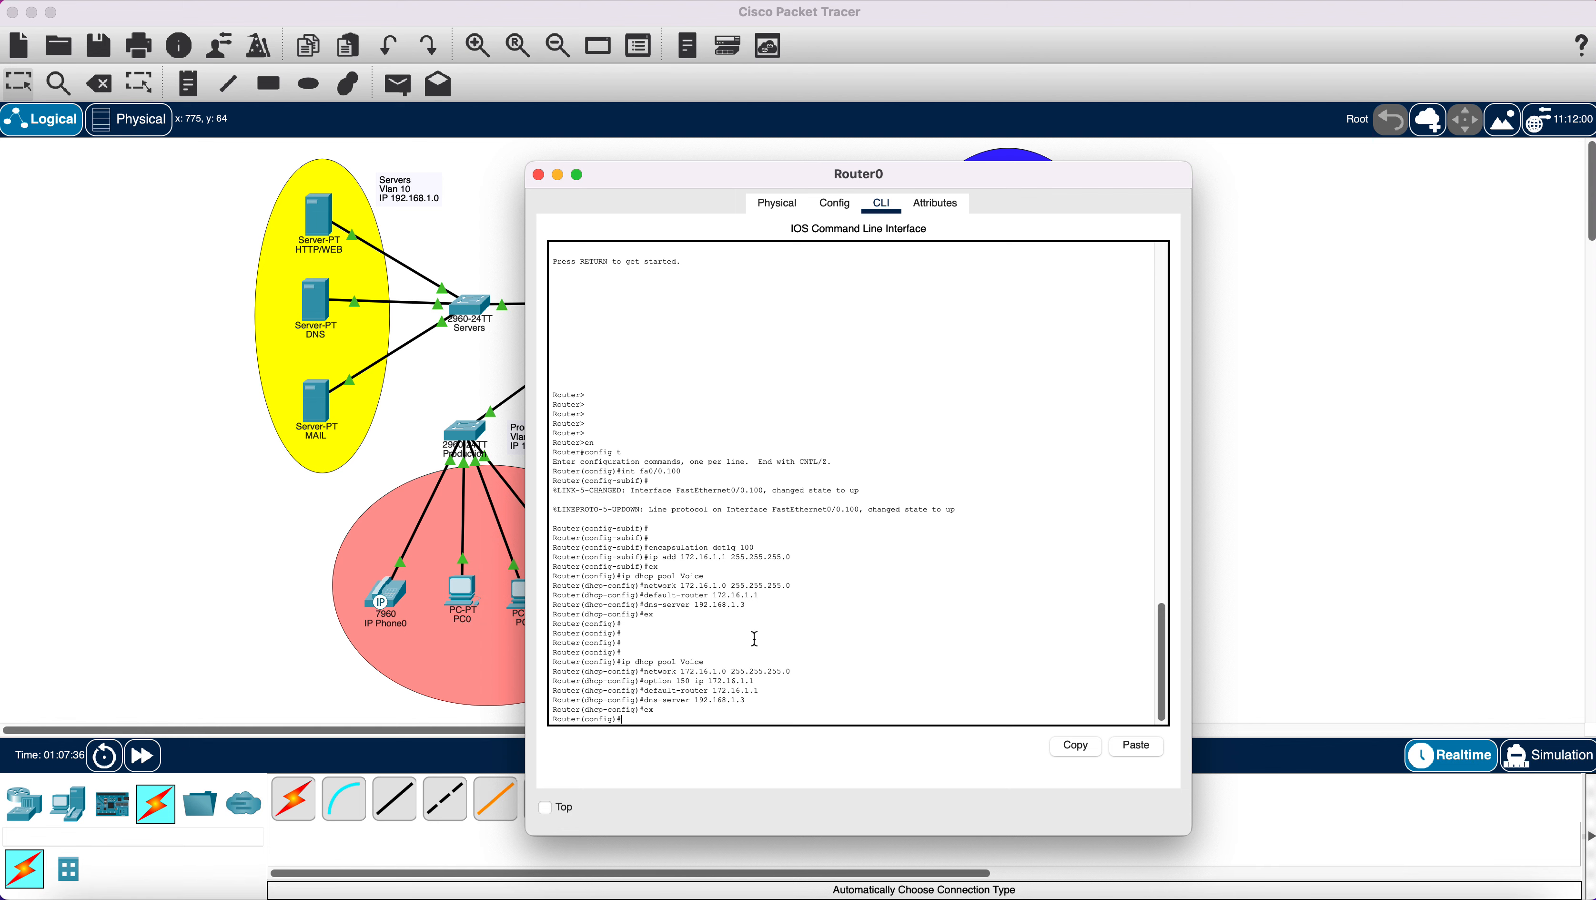
Close Router0, fast-forward time, and send a simple PDU from PC0 to the MAIL server.
click(539, 176)
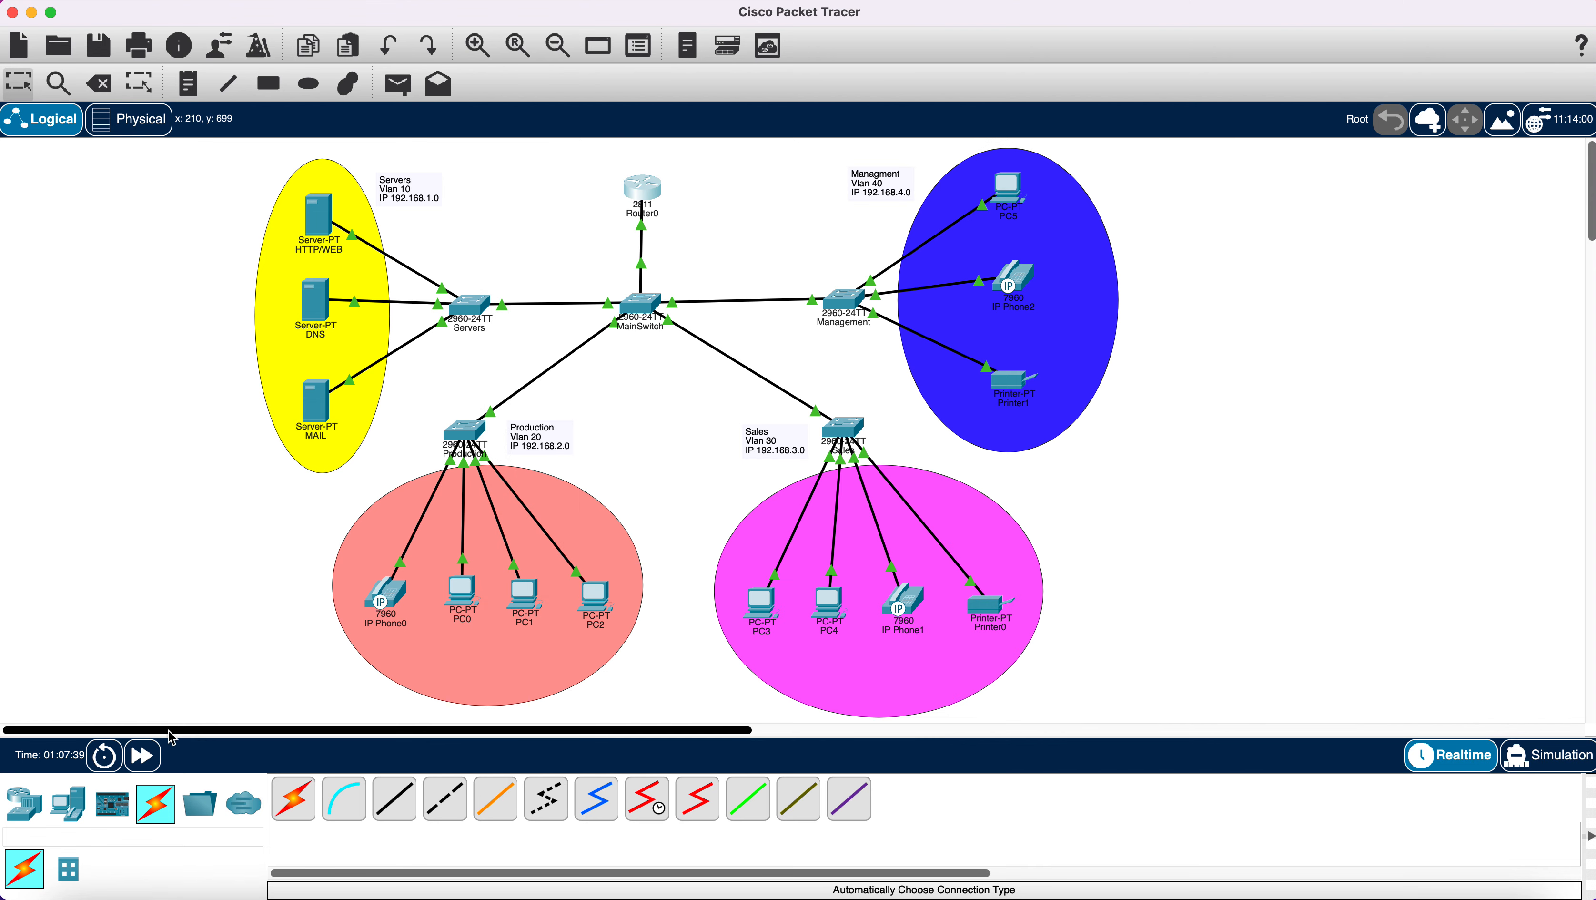
click(143, 755)
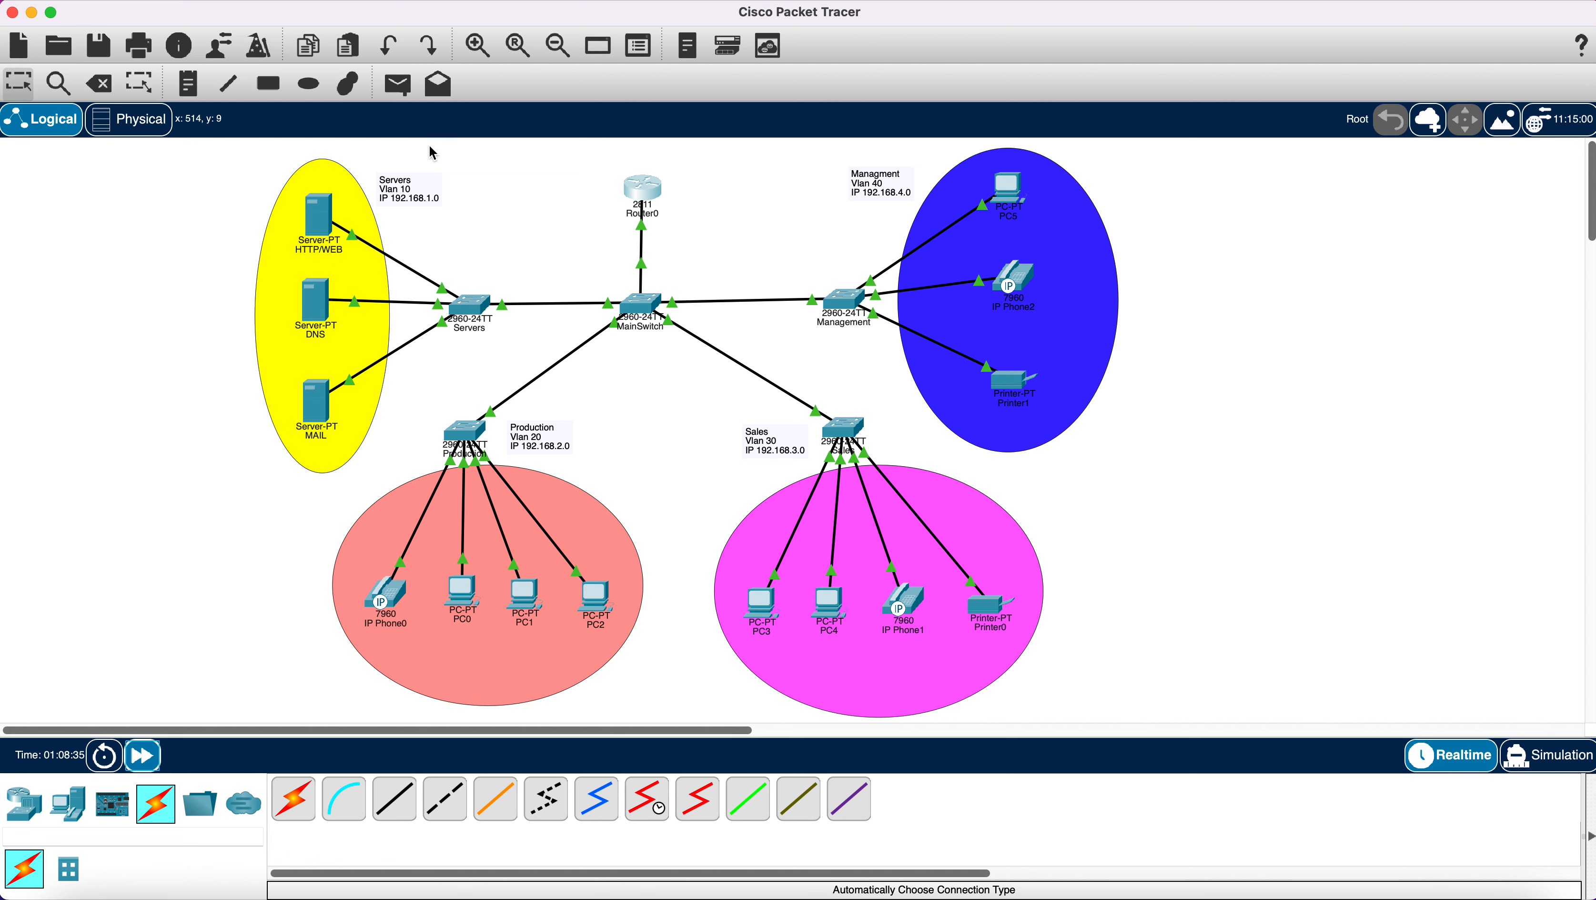
click(398, 93)
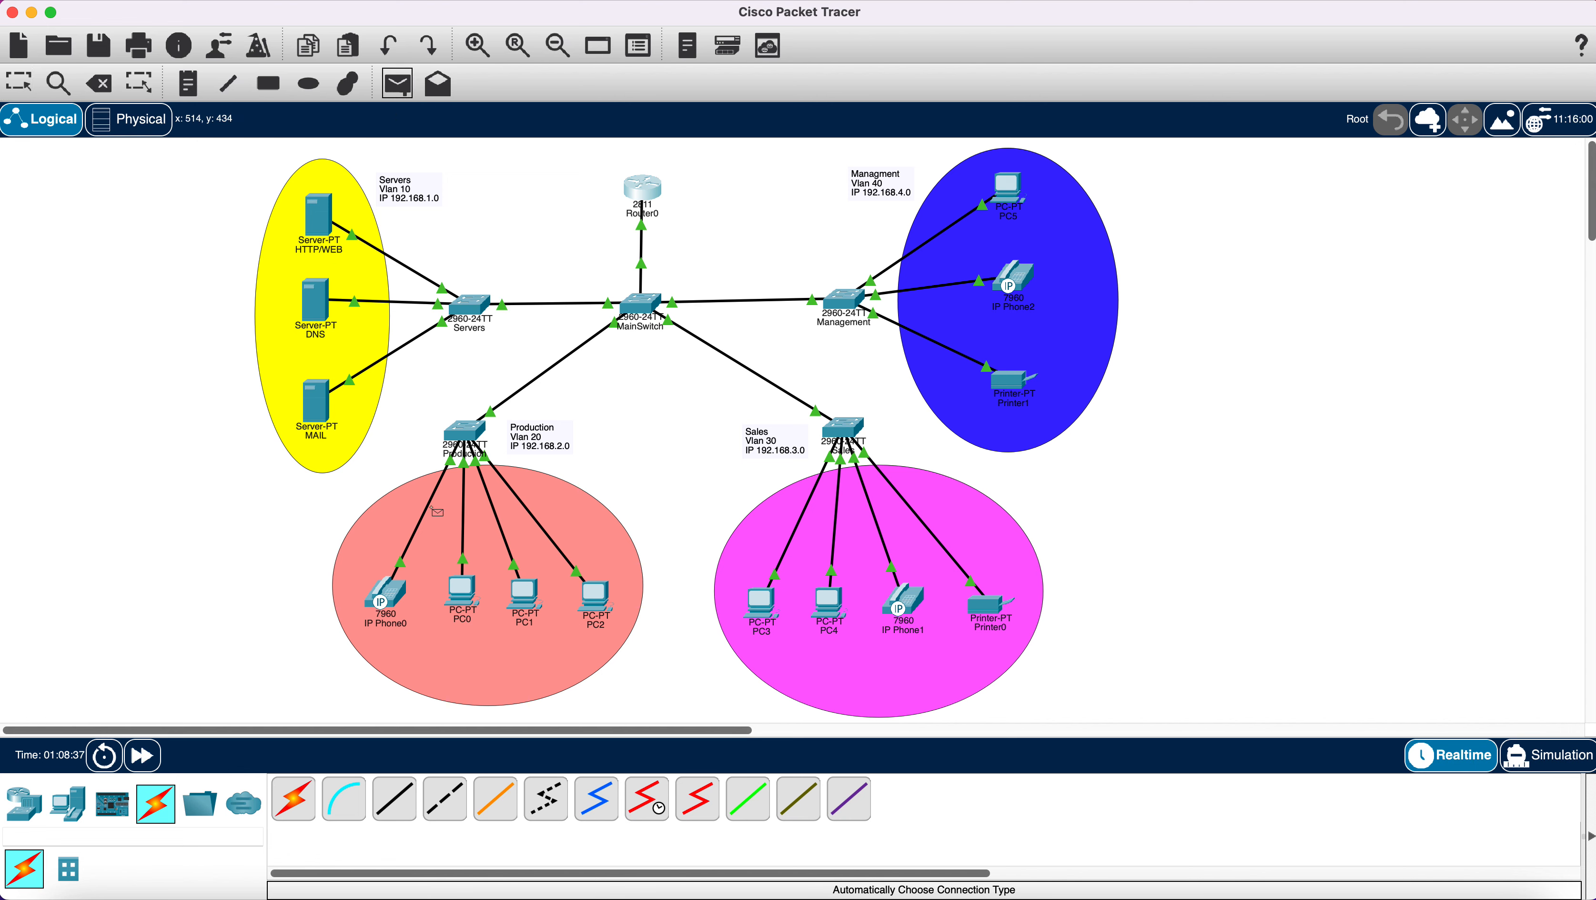
click(462, 589)
click(328, 408)
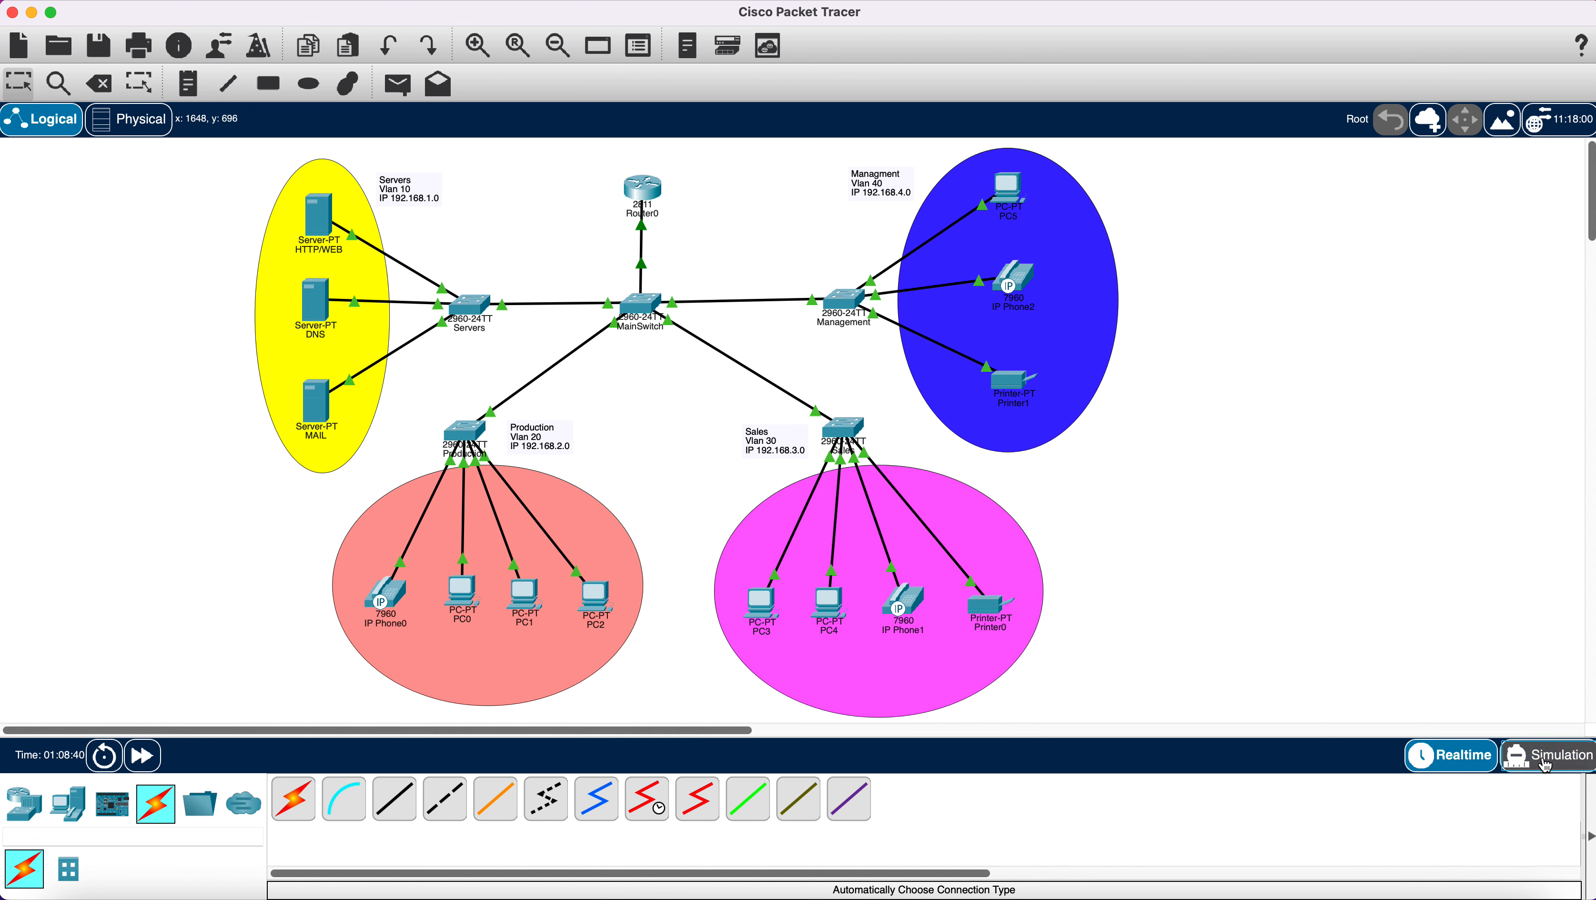
click(1552, 760)
click(1451, 754)
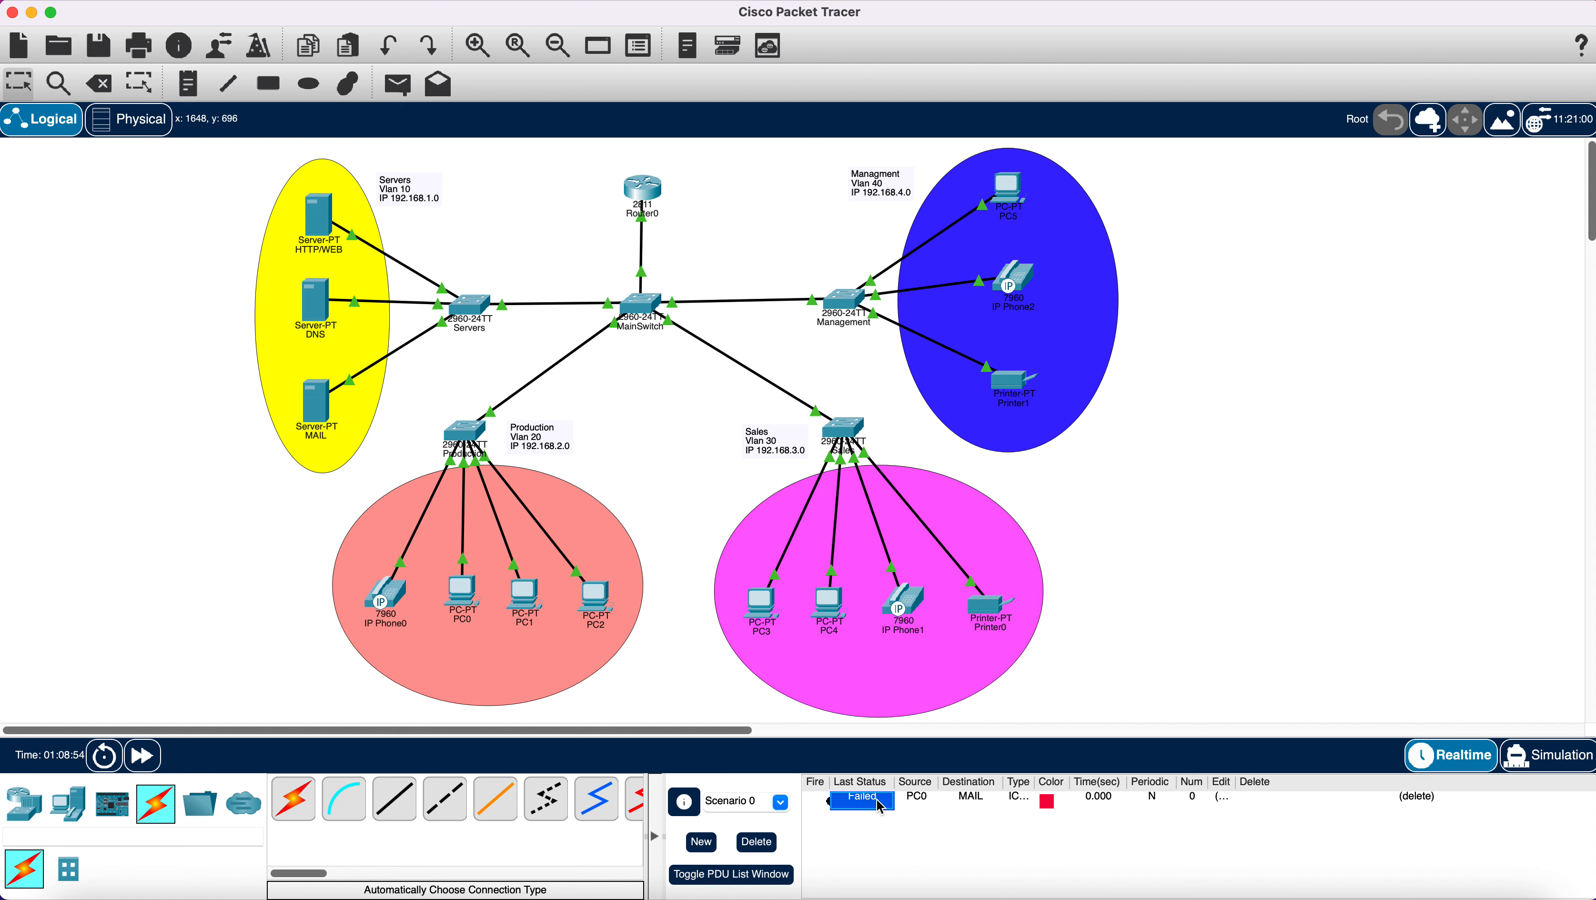
Delete the failed ping and resend the PC0-to-MAIL ping twice more.
click(759, 843)
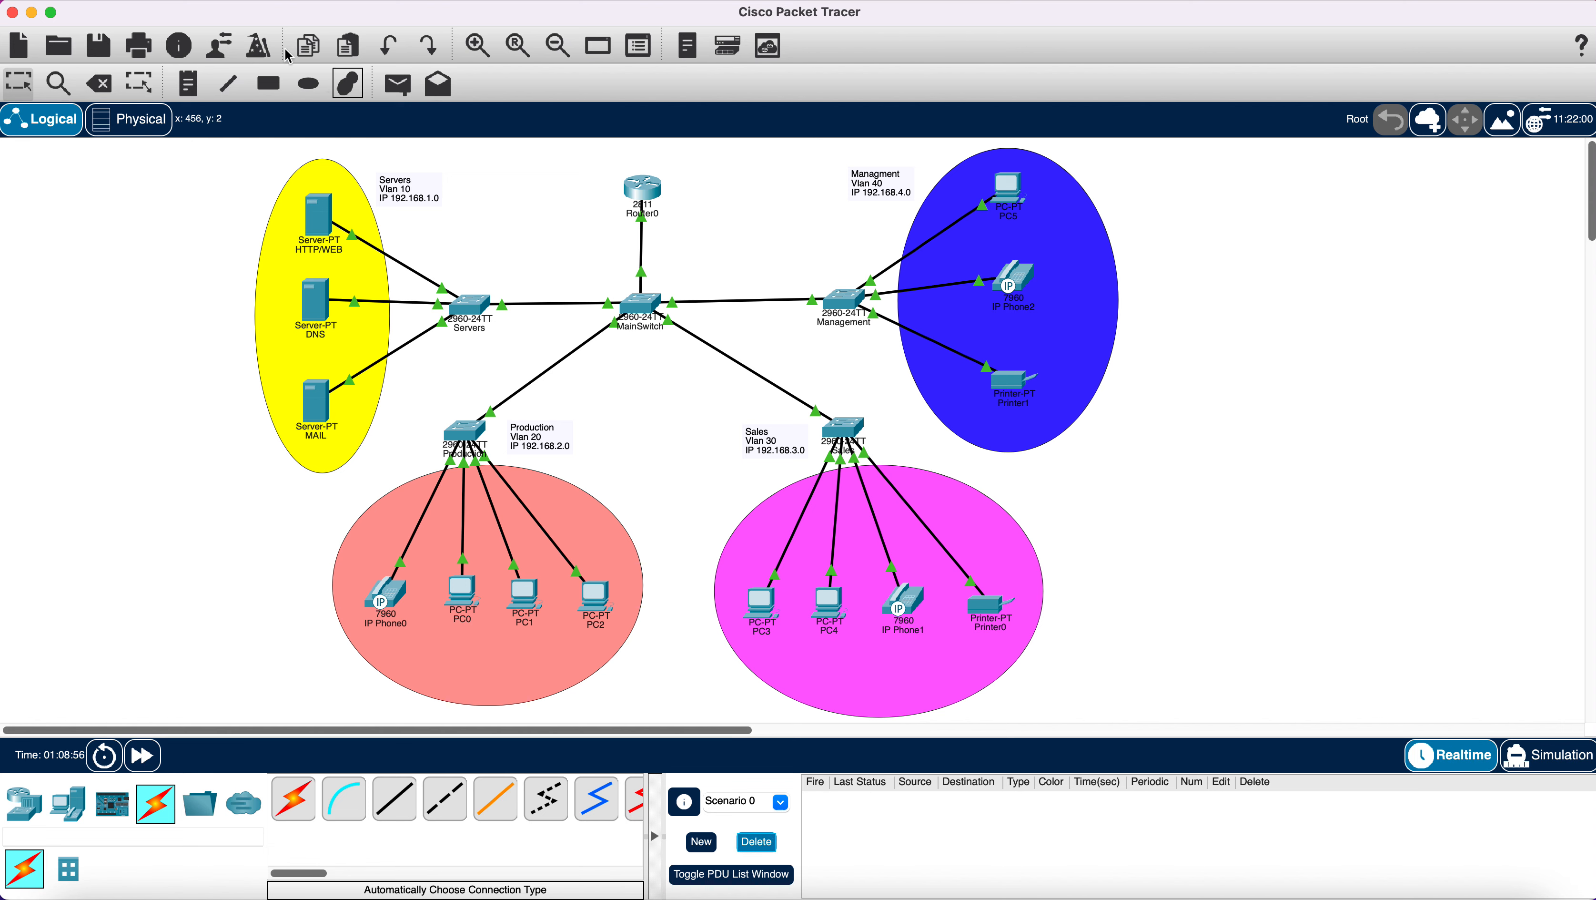
click(405, 94)
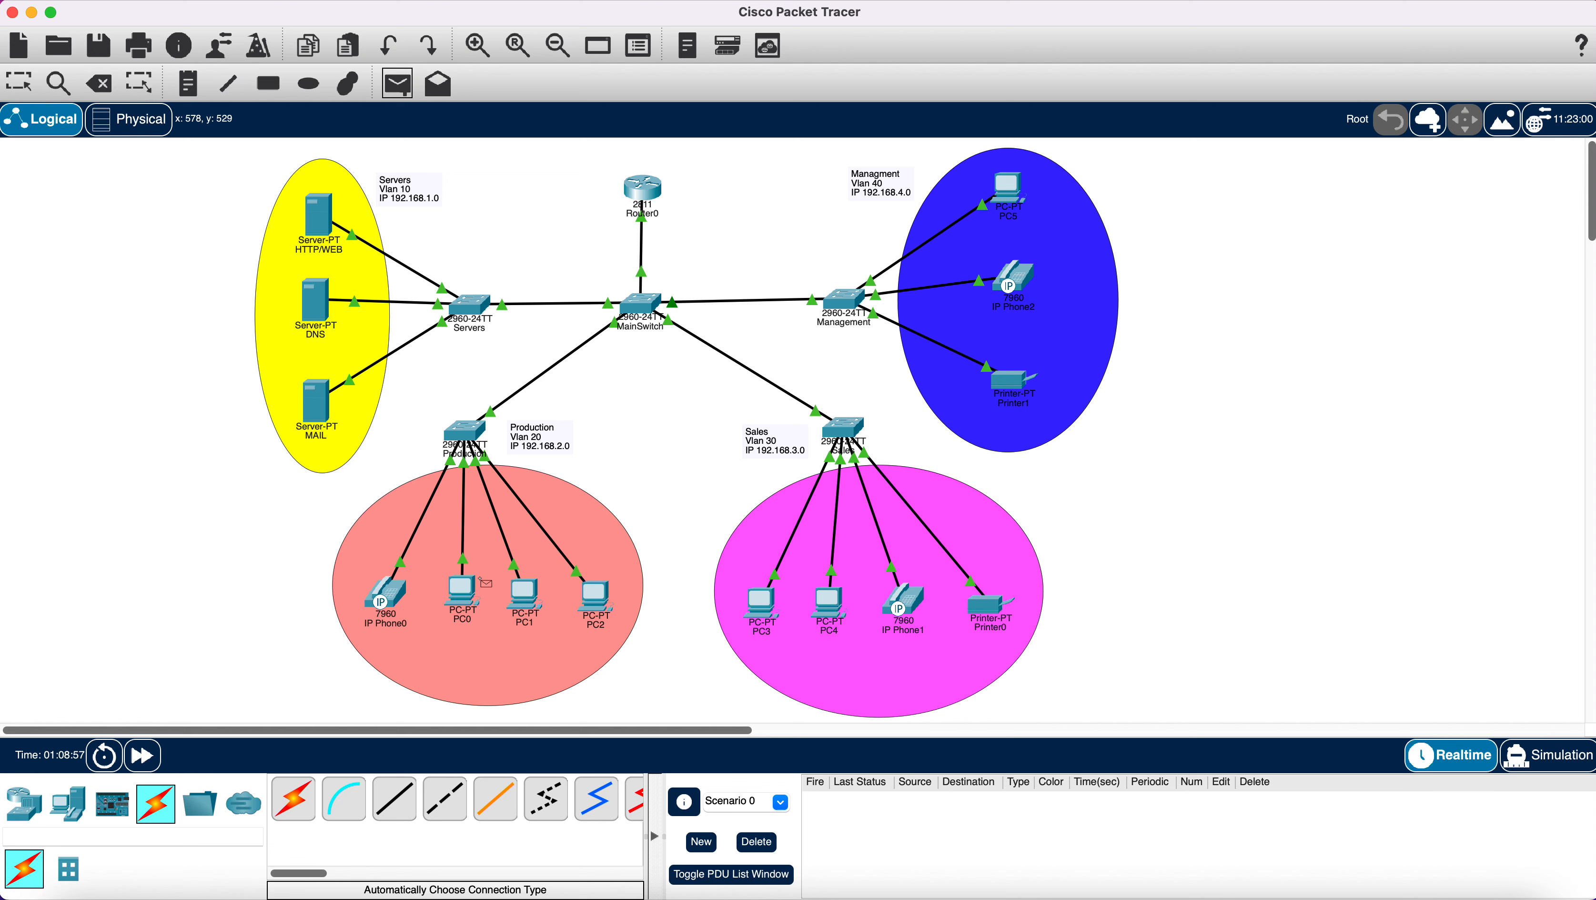
click(466, 592)
click(327, 403)
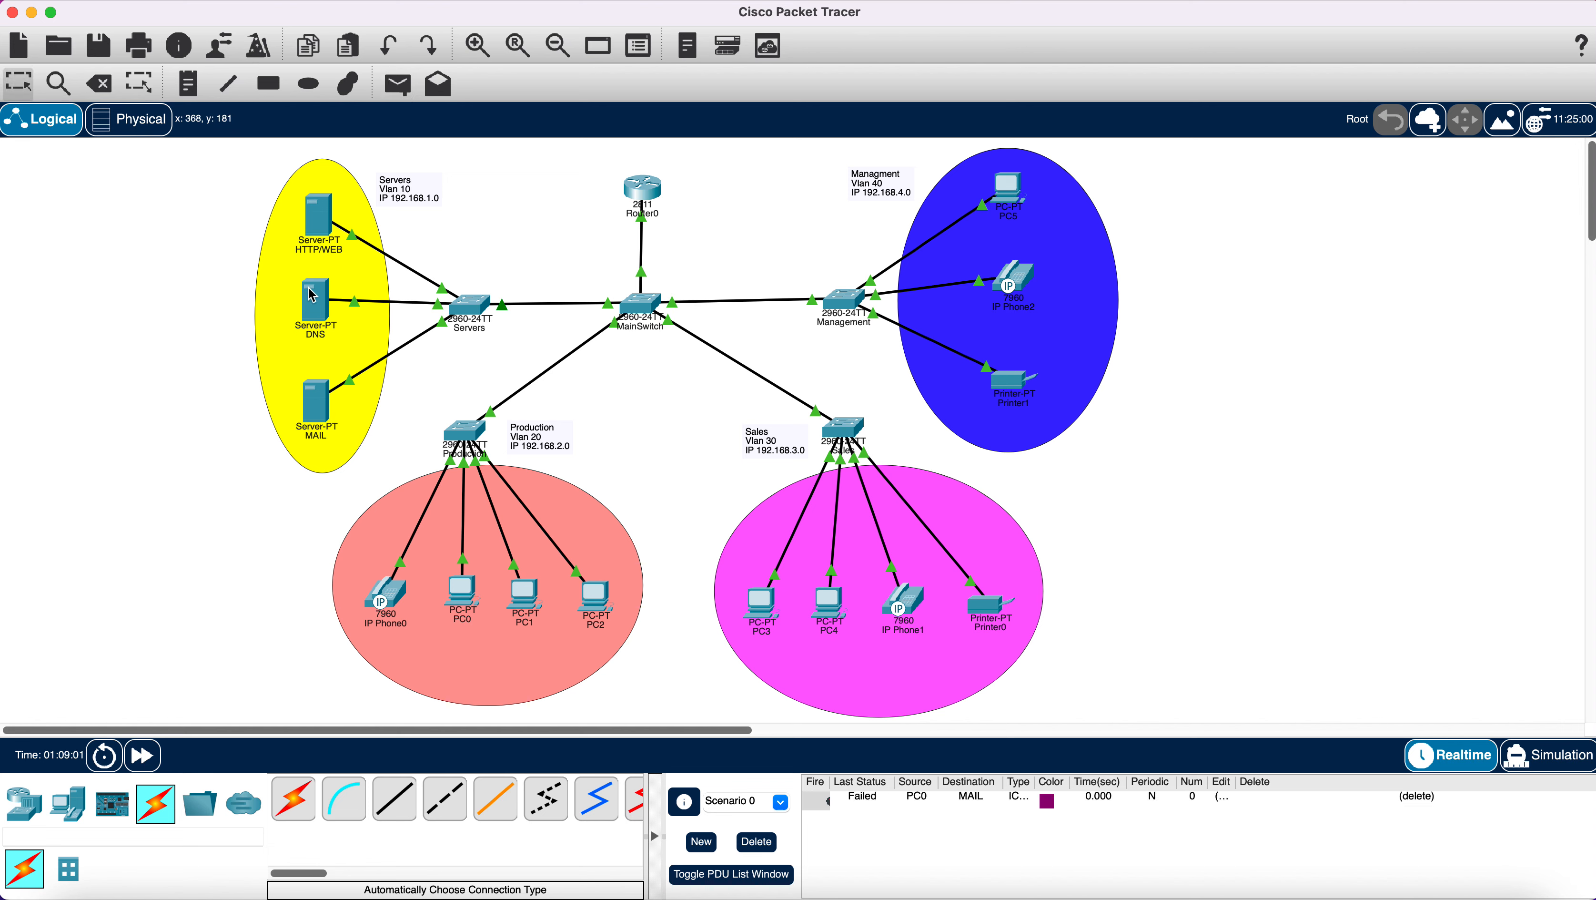
click(405, 89)
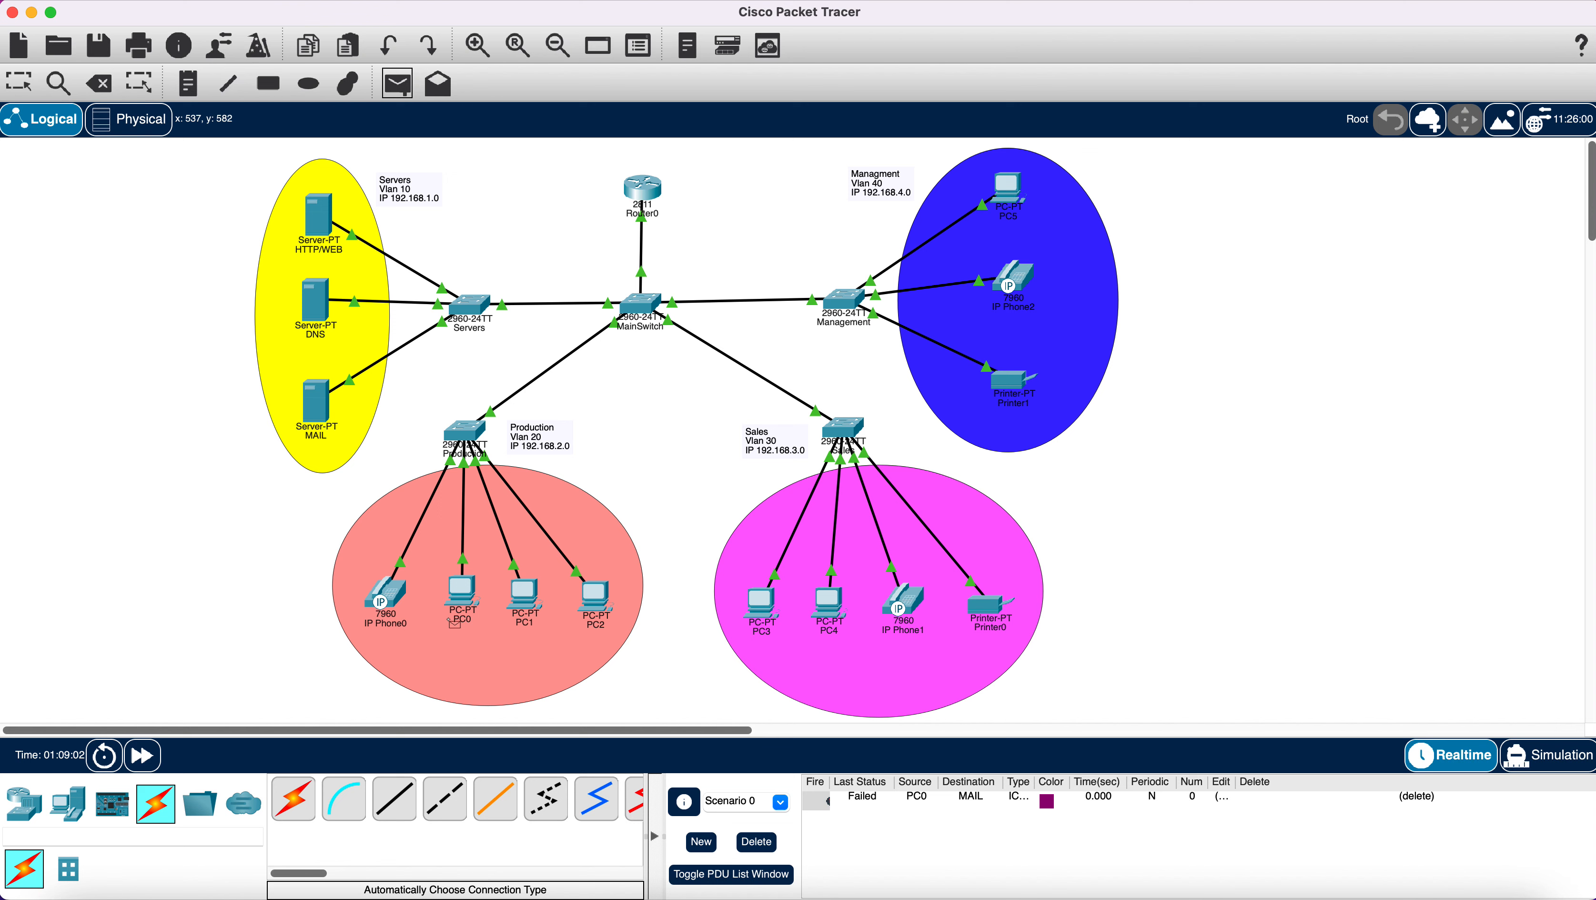
click(462, 599)
click(315, 410)
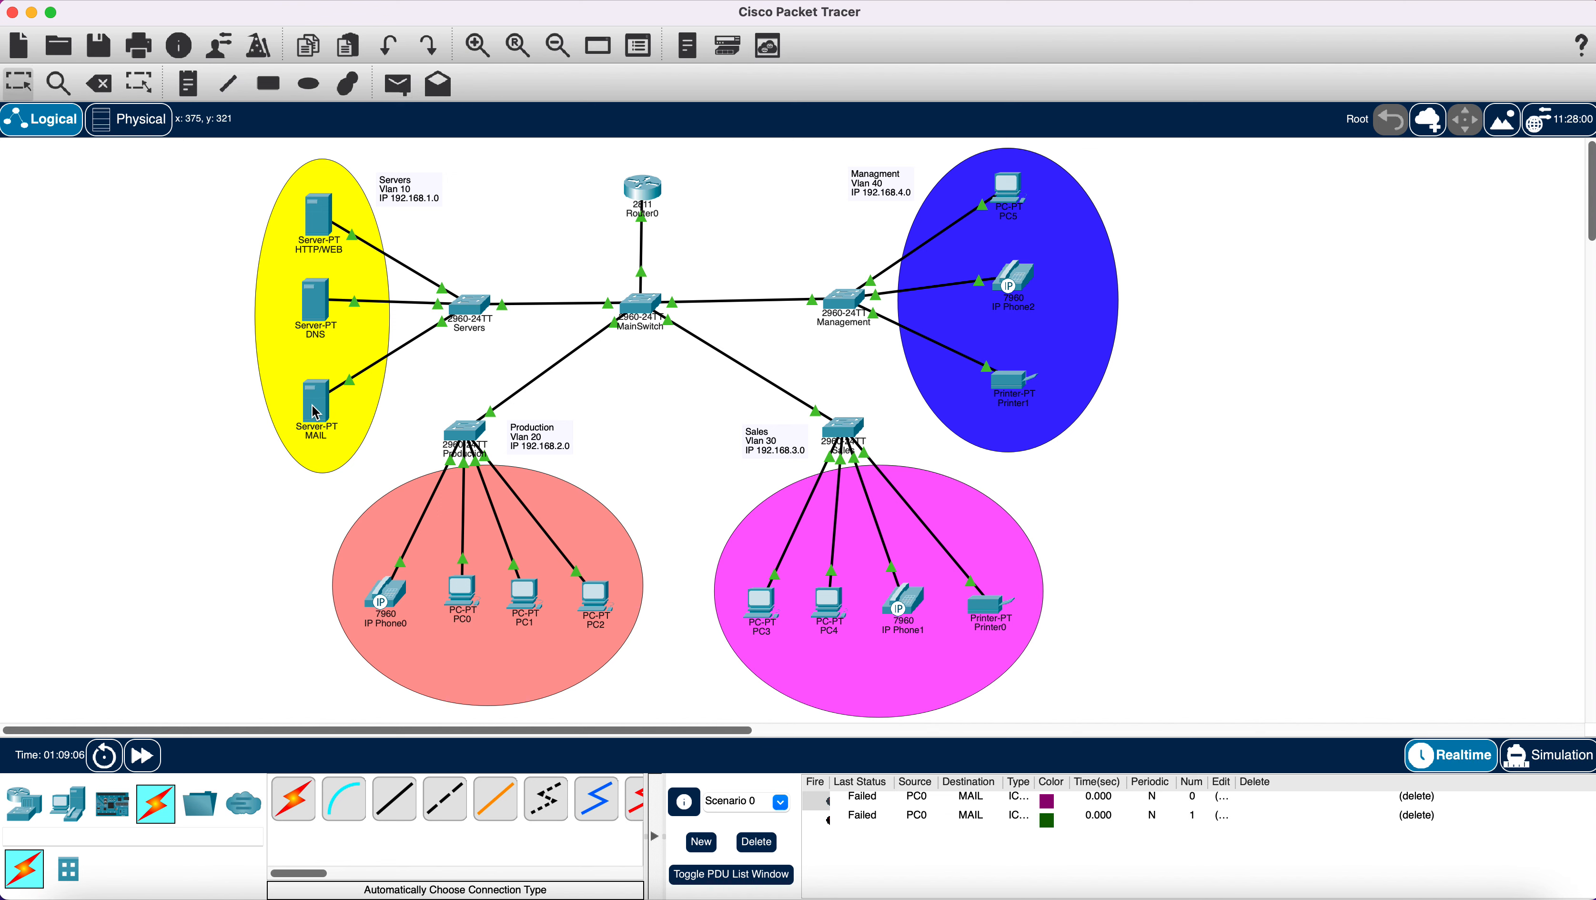
mouse_move(315, 413)
mouse_move(393, 600)
Send two simple PDUs from PC0 to PC3, both failing, then delete all scenario PDUs.
click(642, 199)
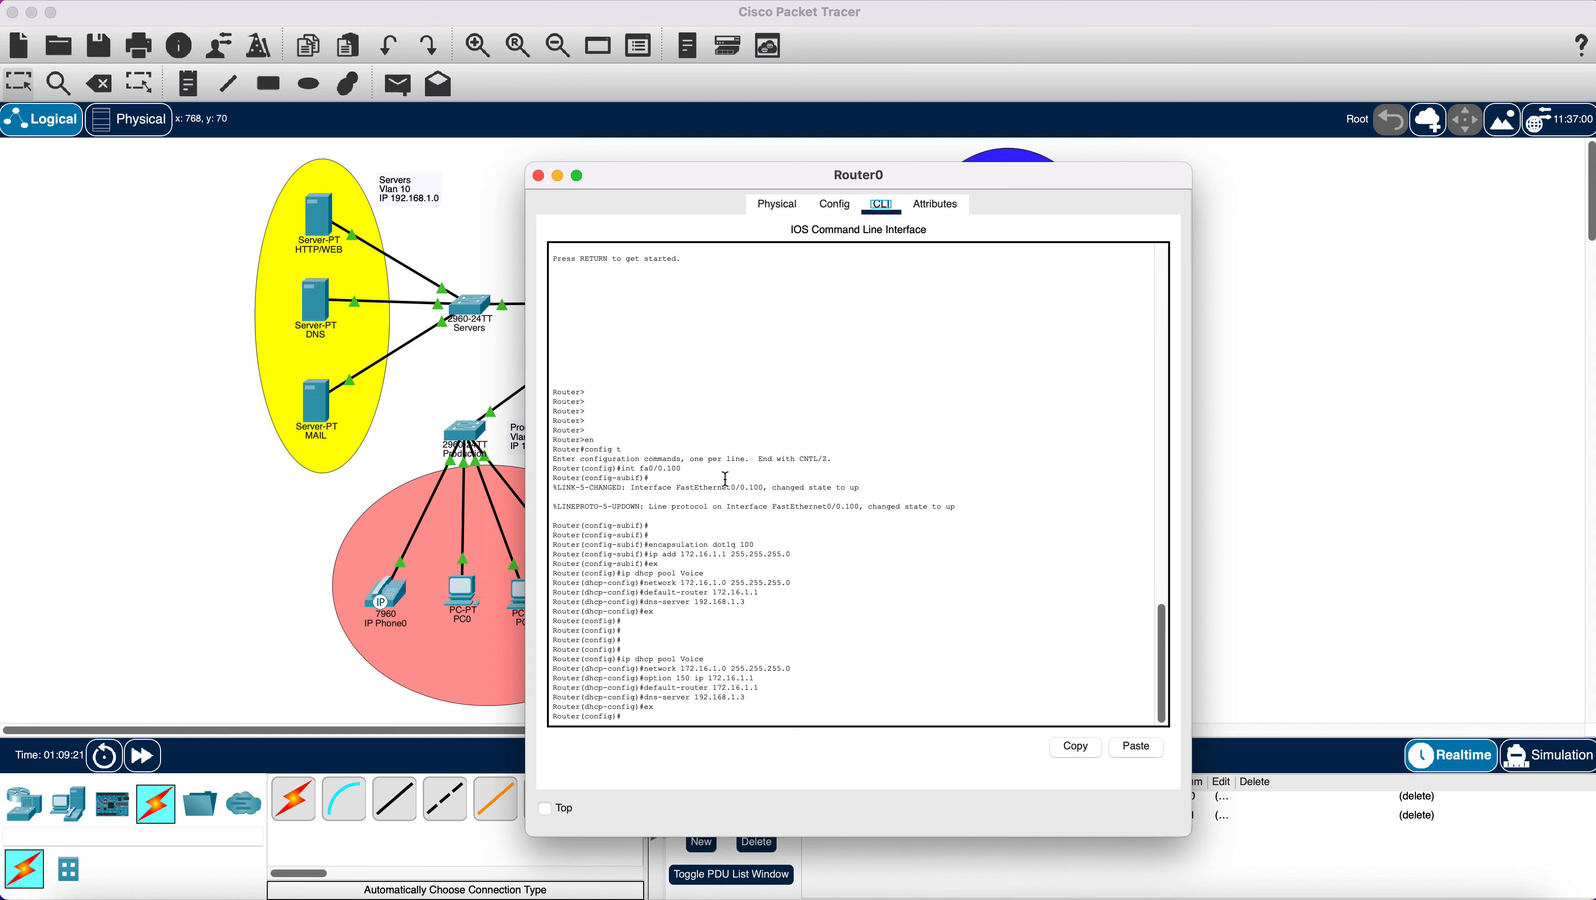
click(540, 176)
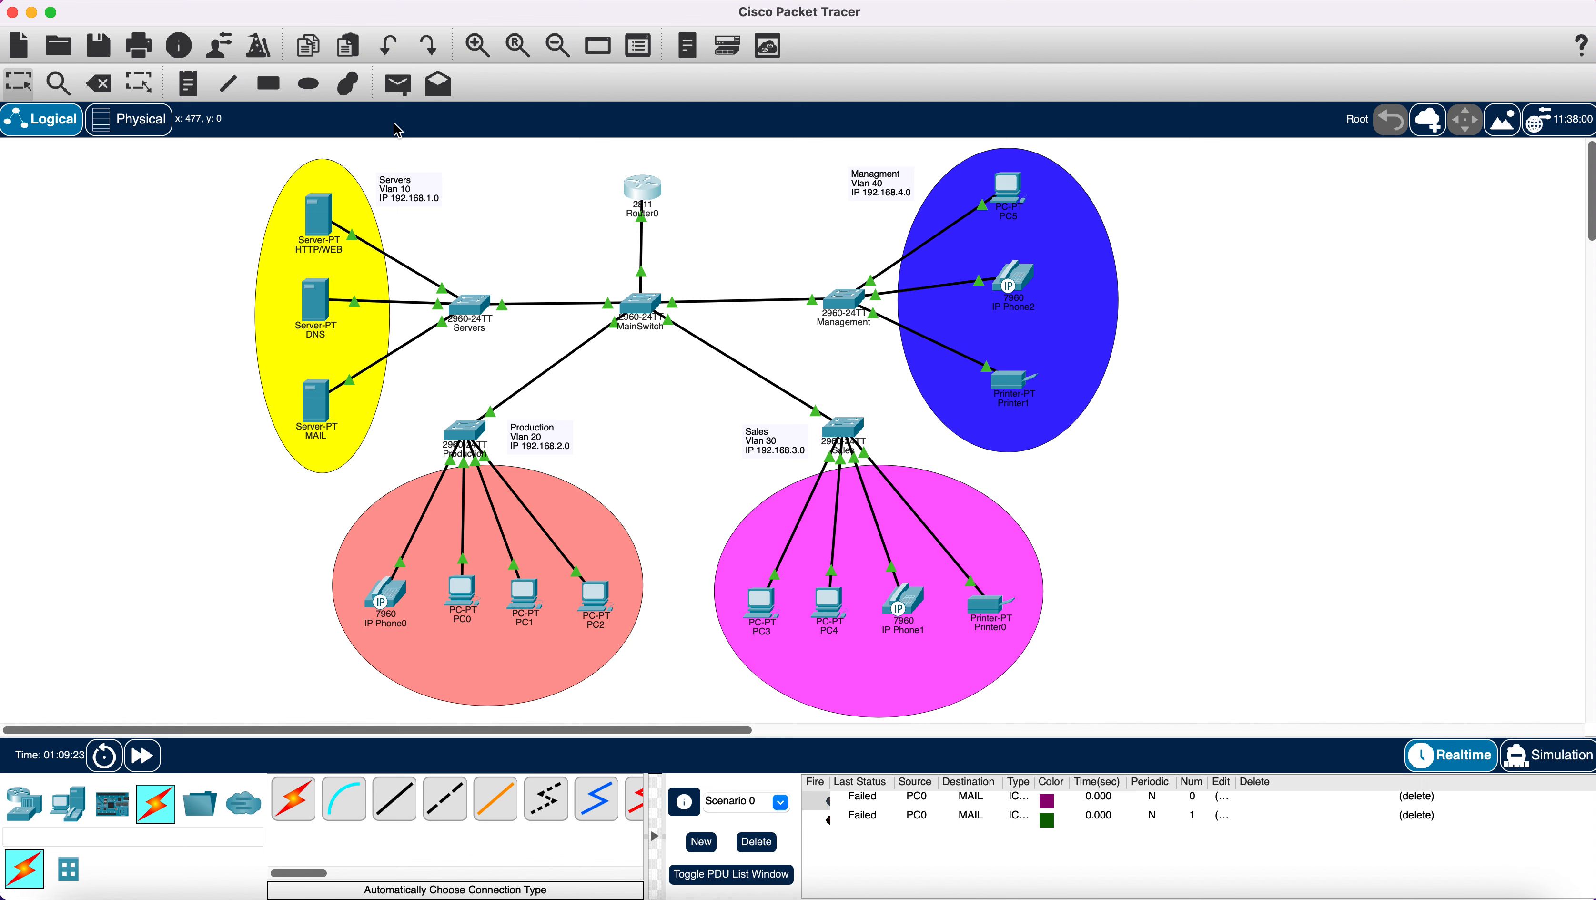
click(397, 84)
click(458, 622)
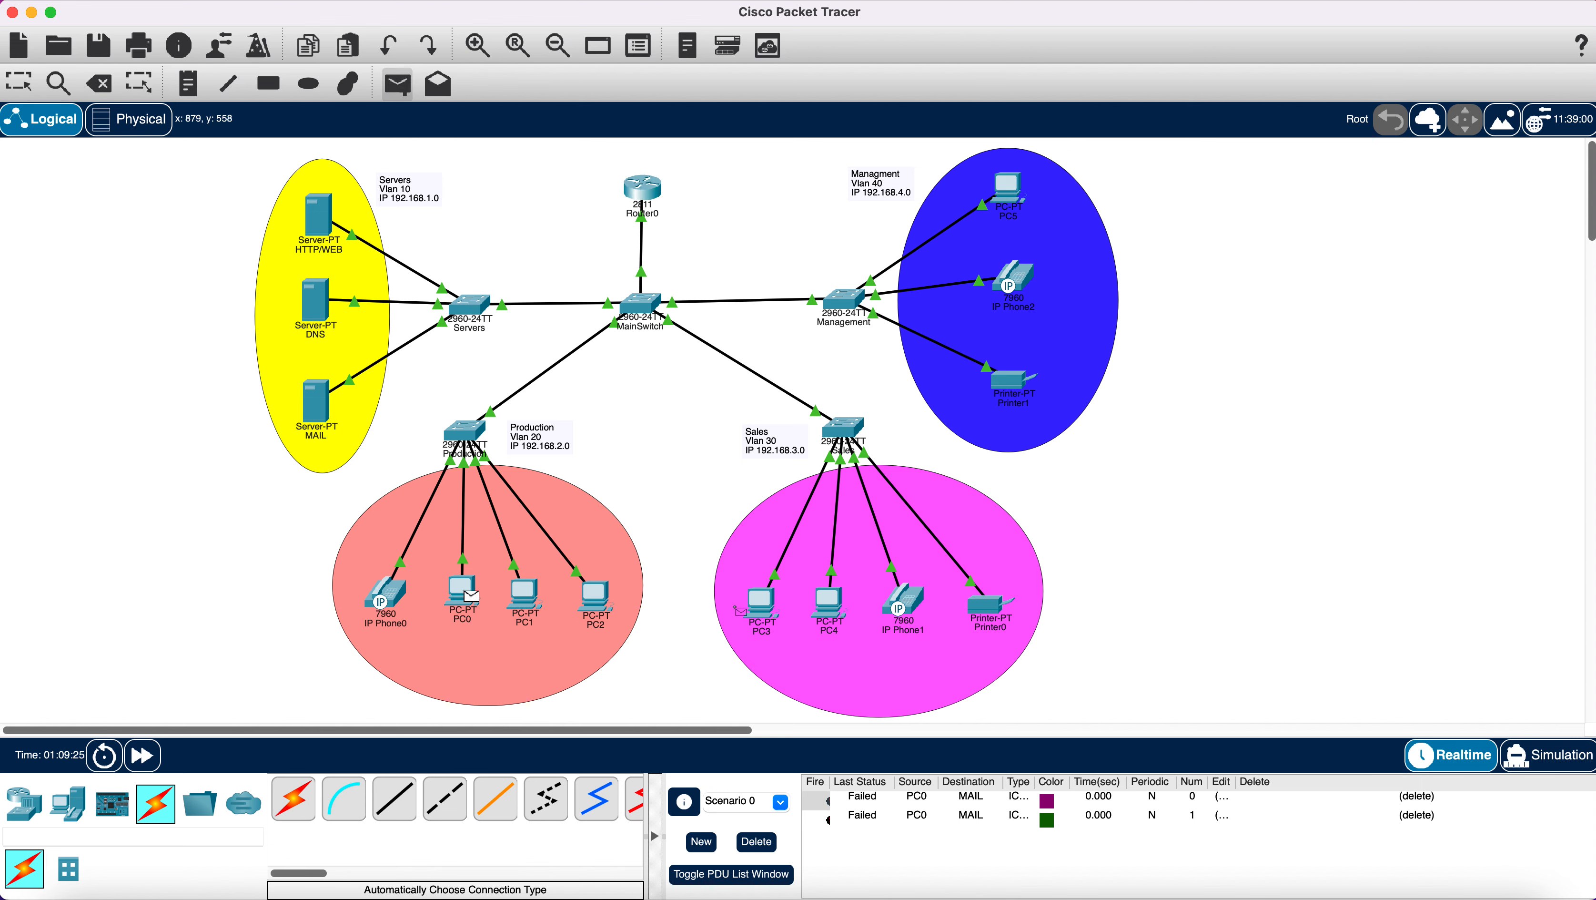
click(770, 608)
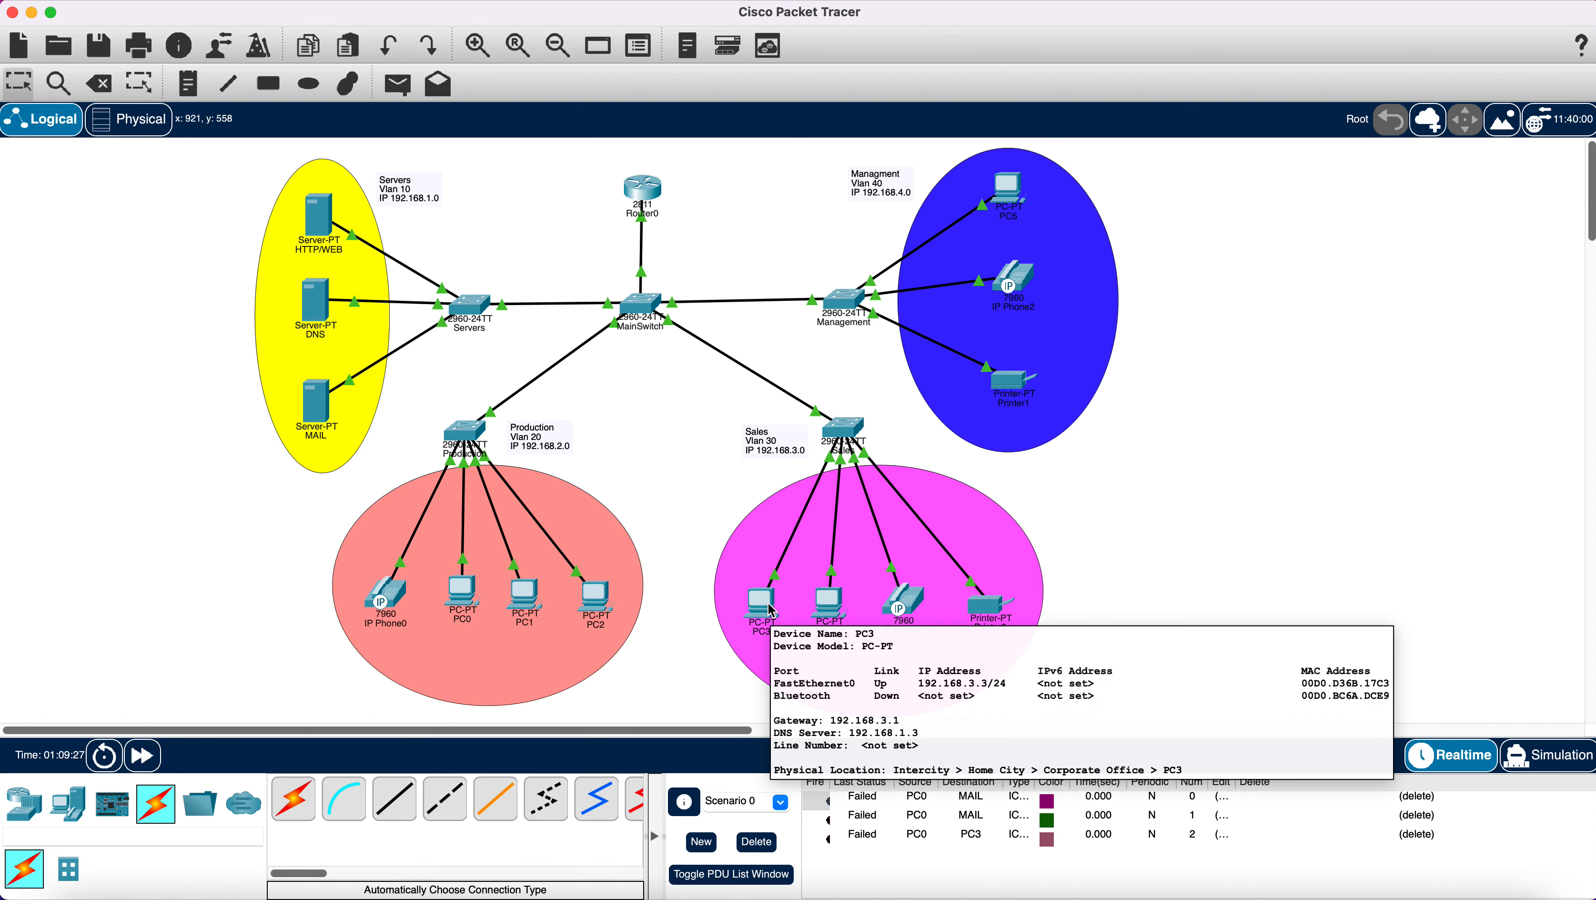
click(397, 84)
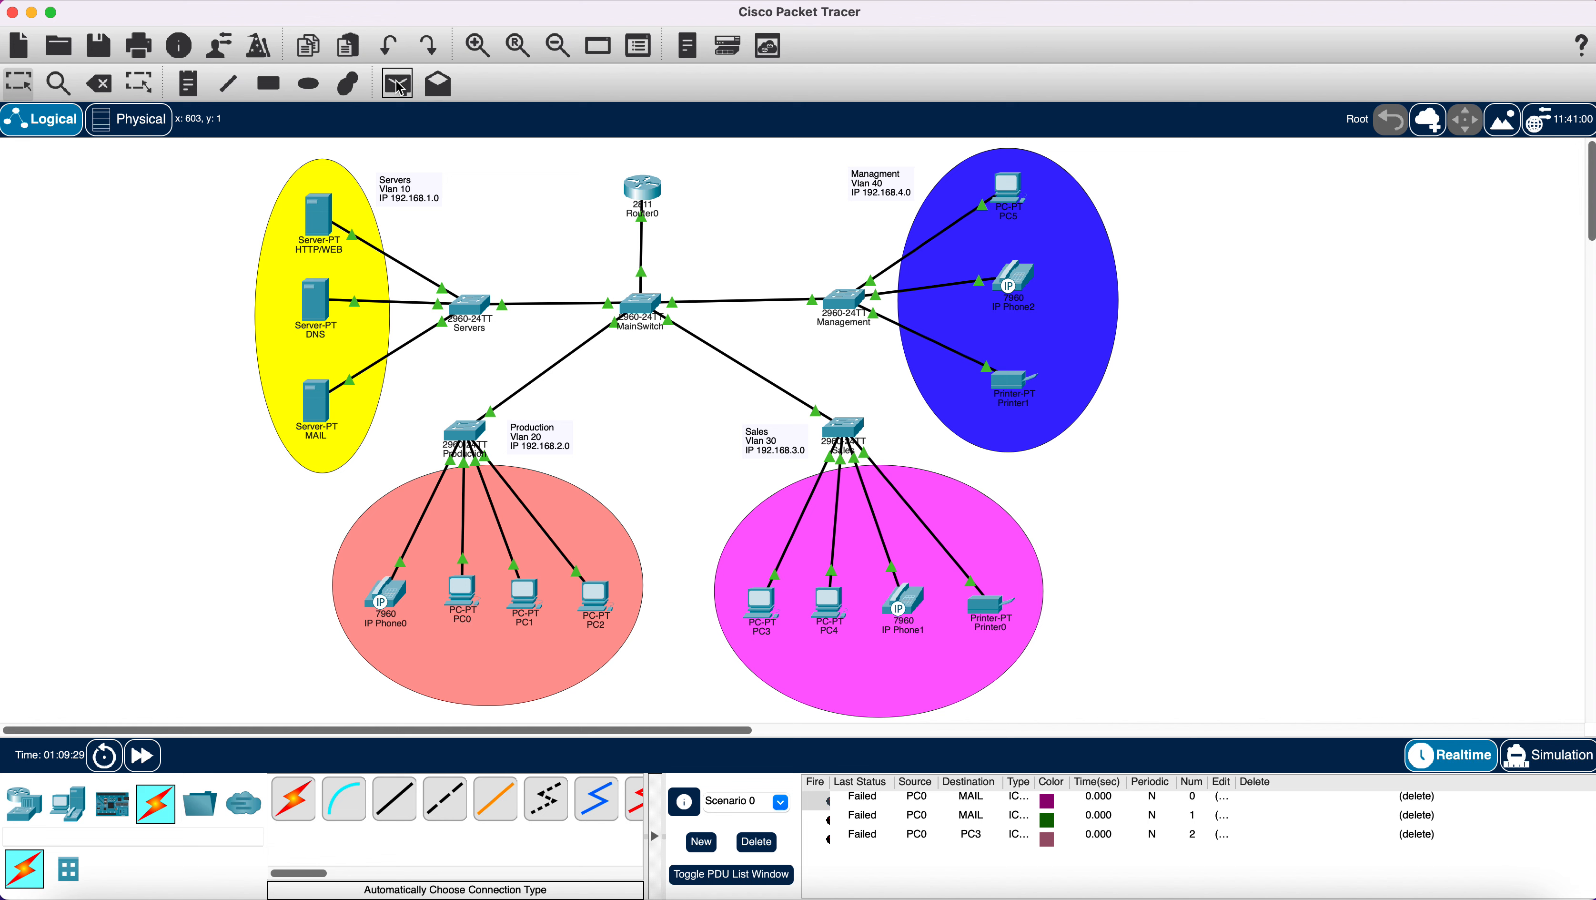
click(466, 599)
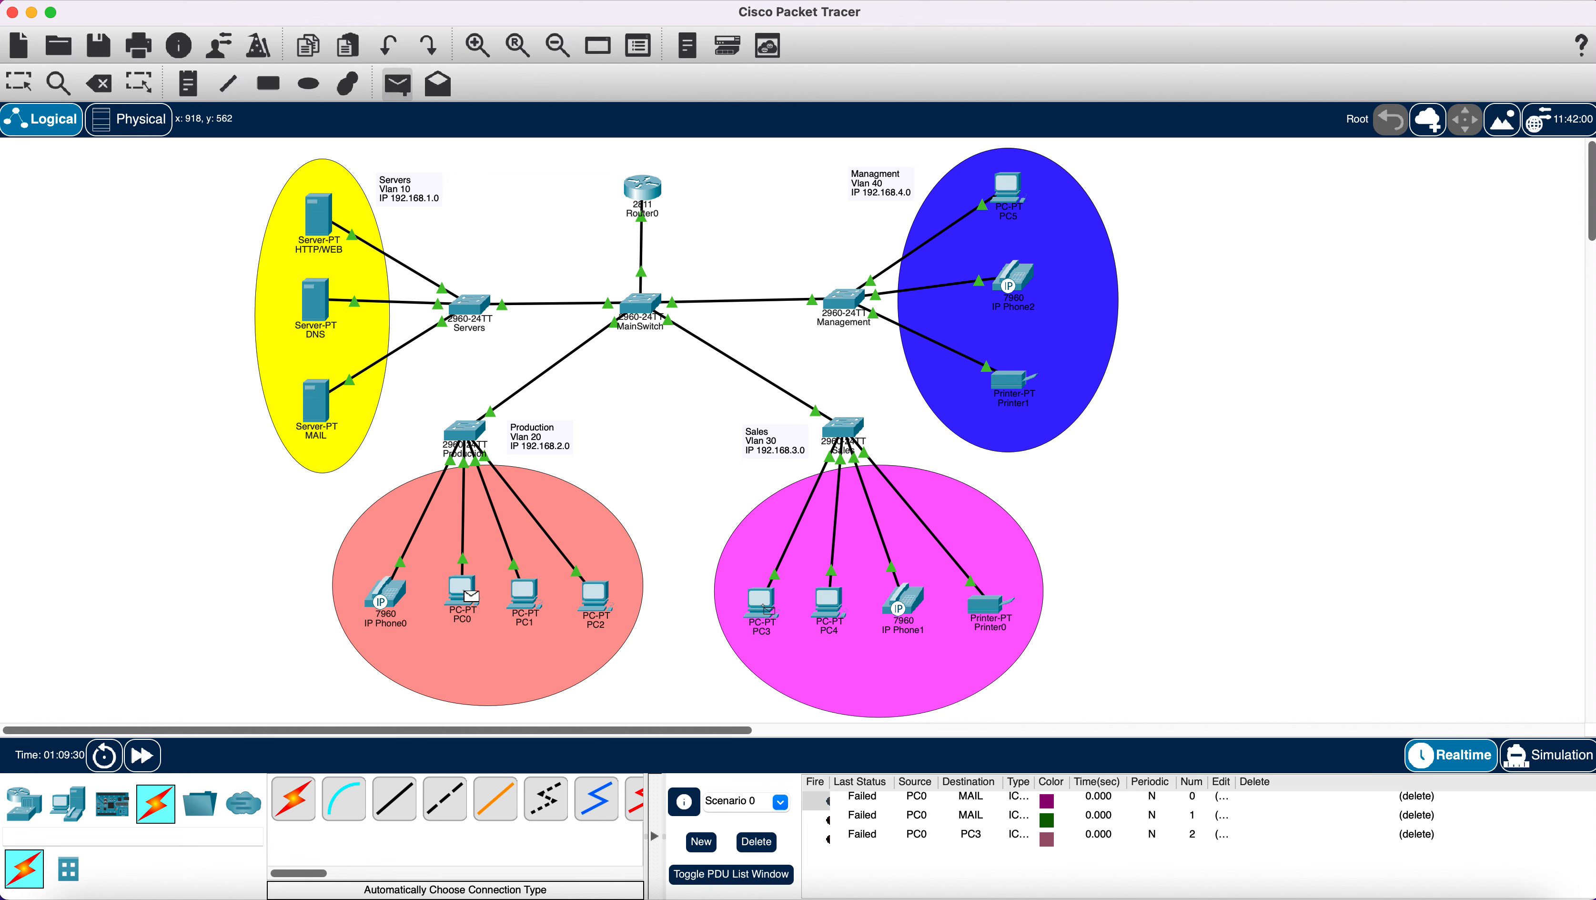
click(769, 610)
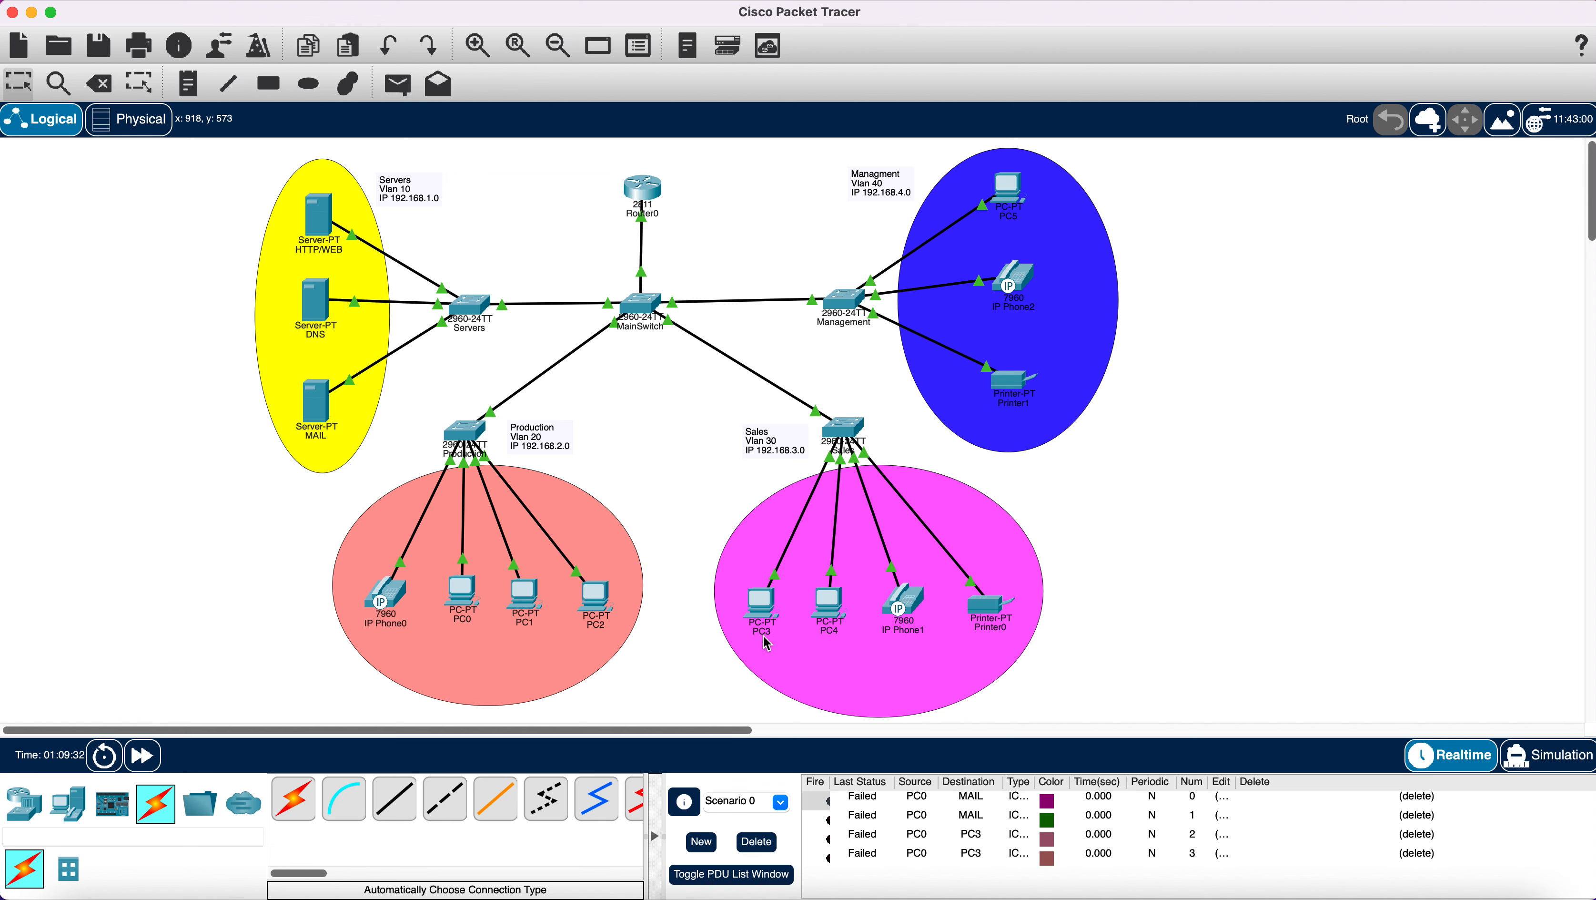
click(765, 846)
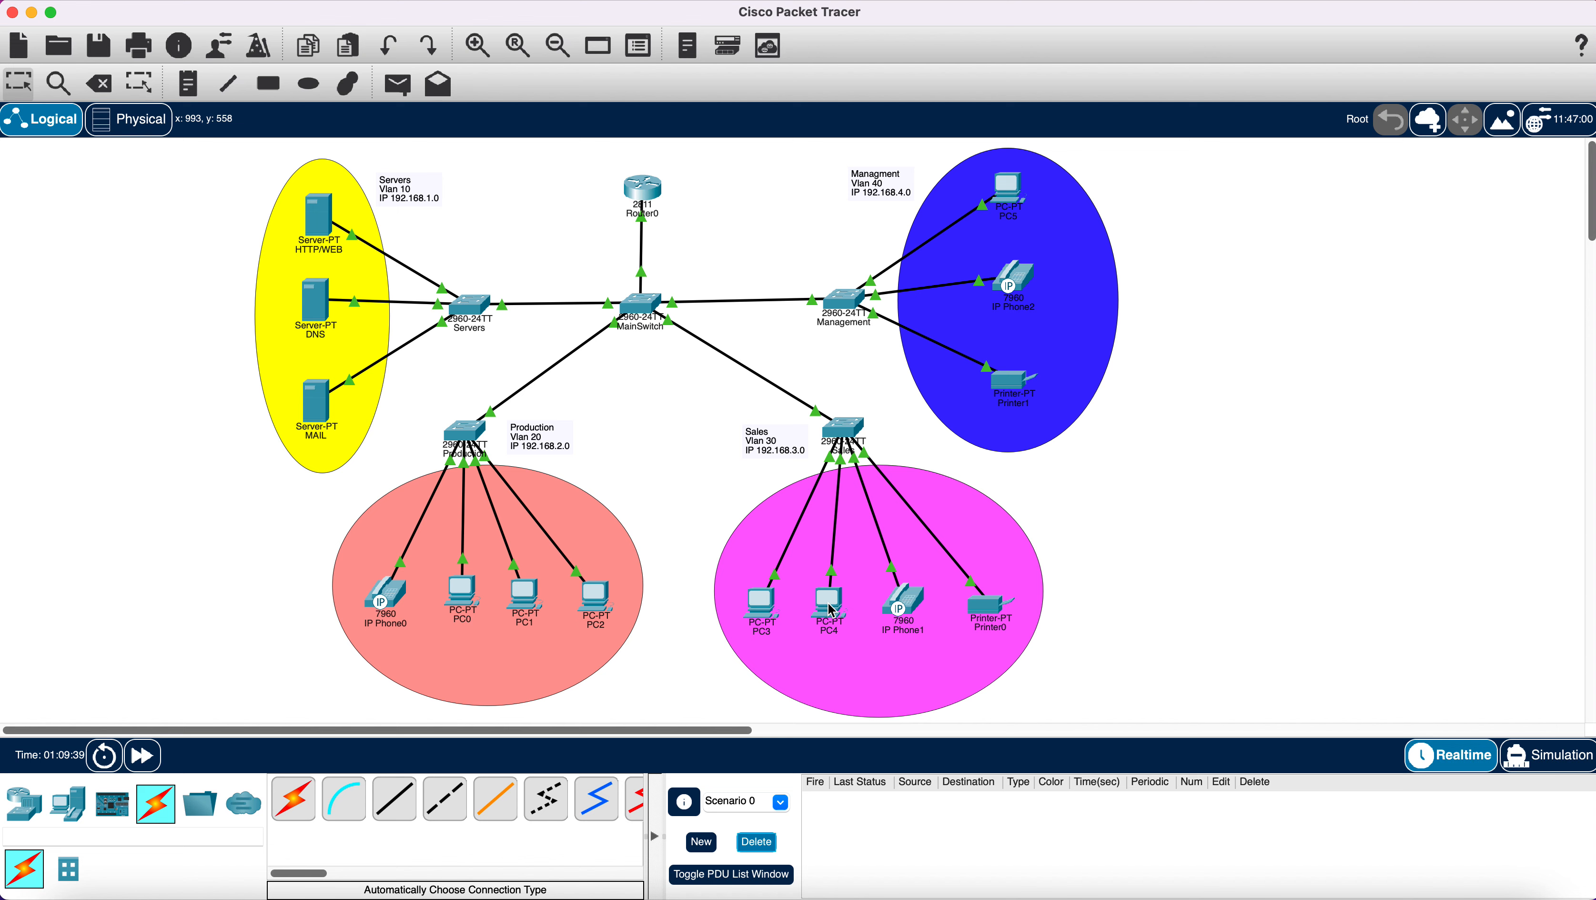
Ping PC2 (succeeds) and PC3 (fails) from PC0, then open the Production switch window.
mouse_move(831, 610)
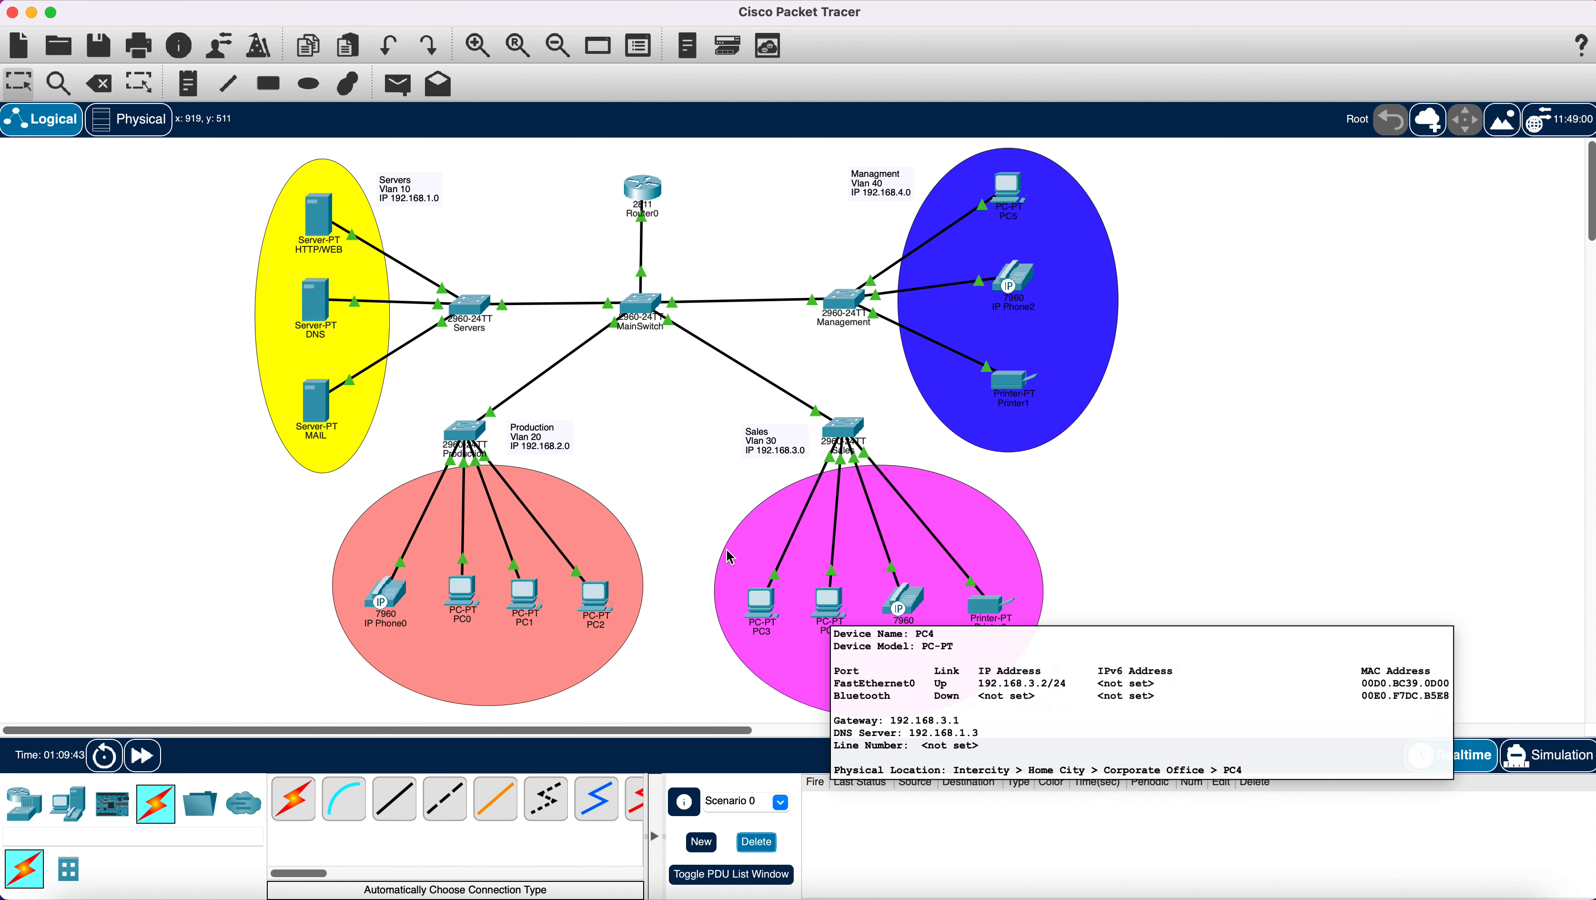
click(402, 90)
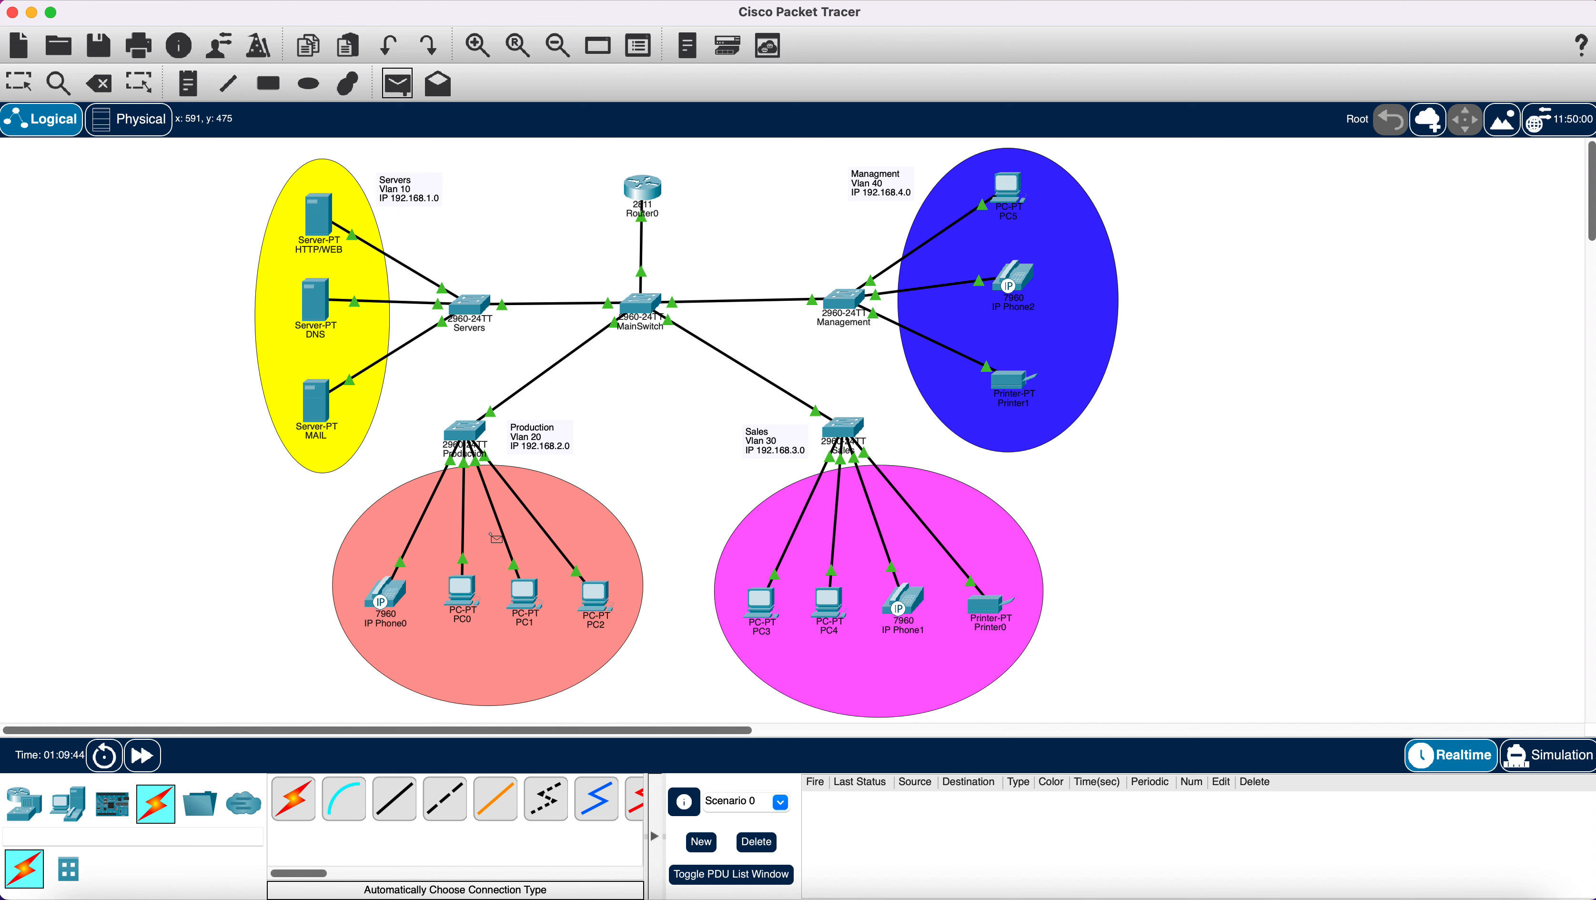
click(464, 591)
click(603, 601)
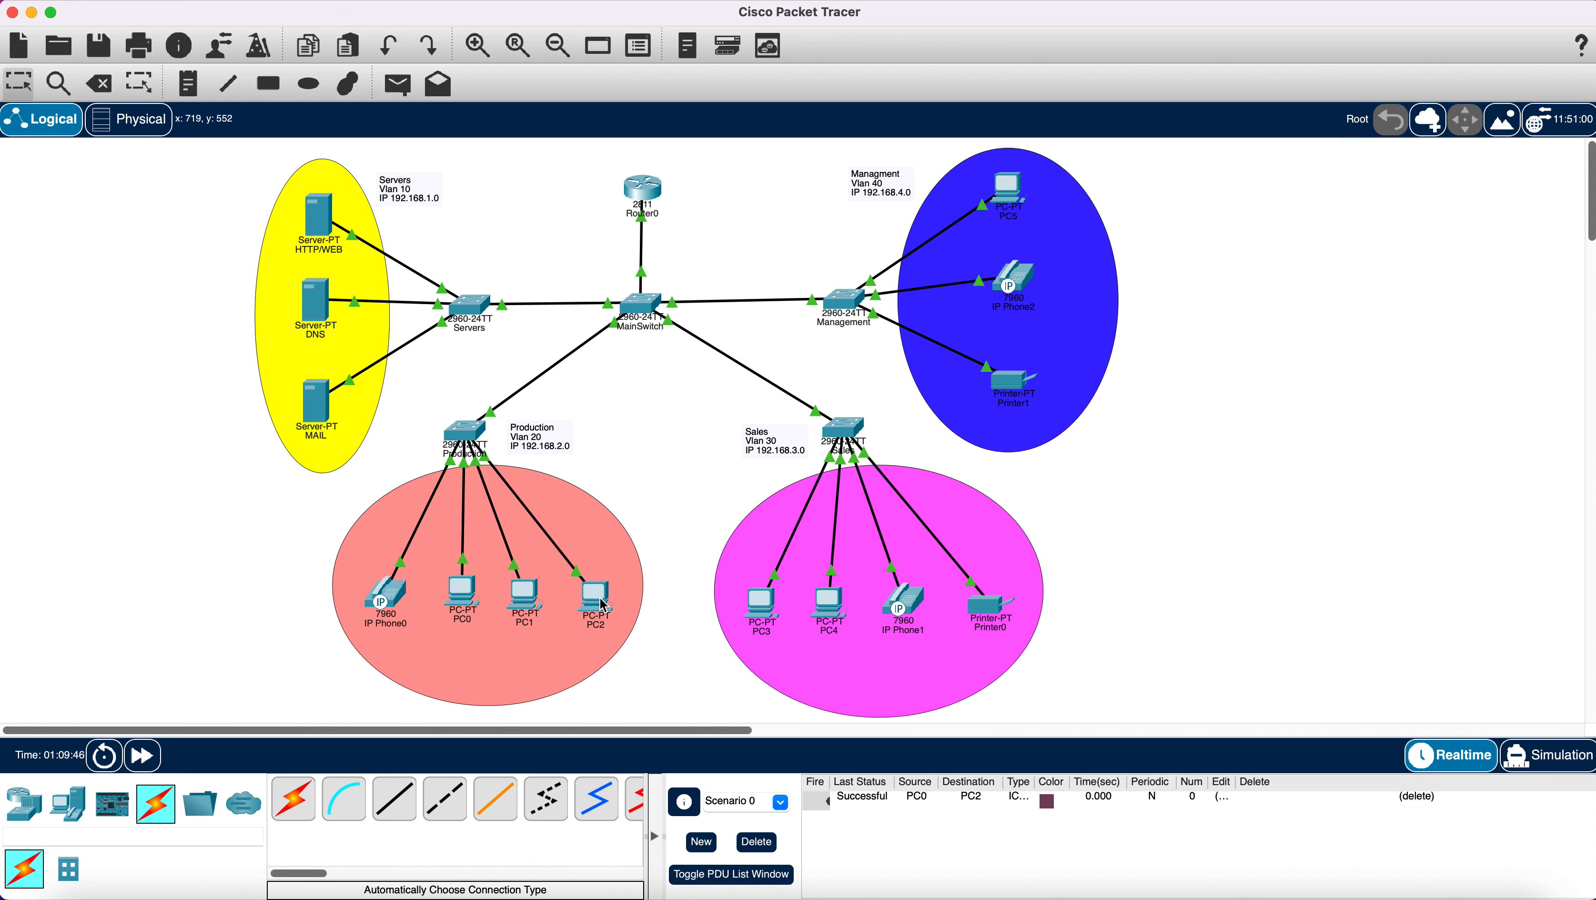
click(397, 84)
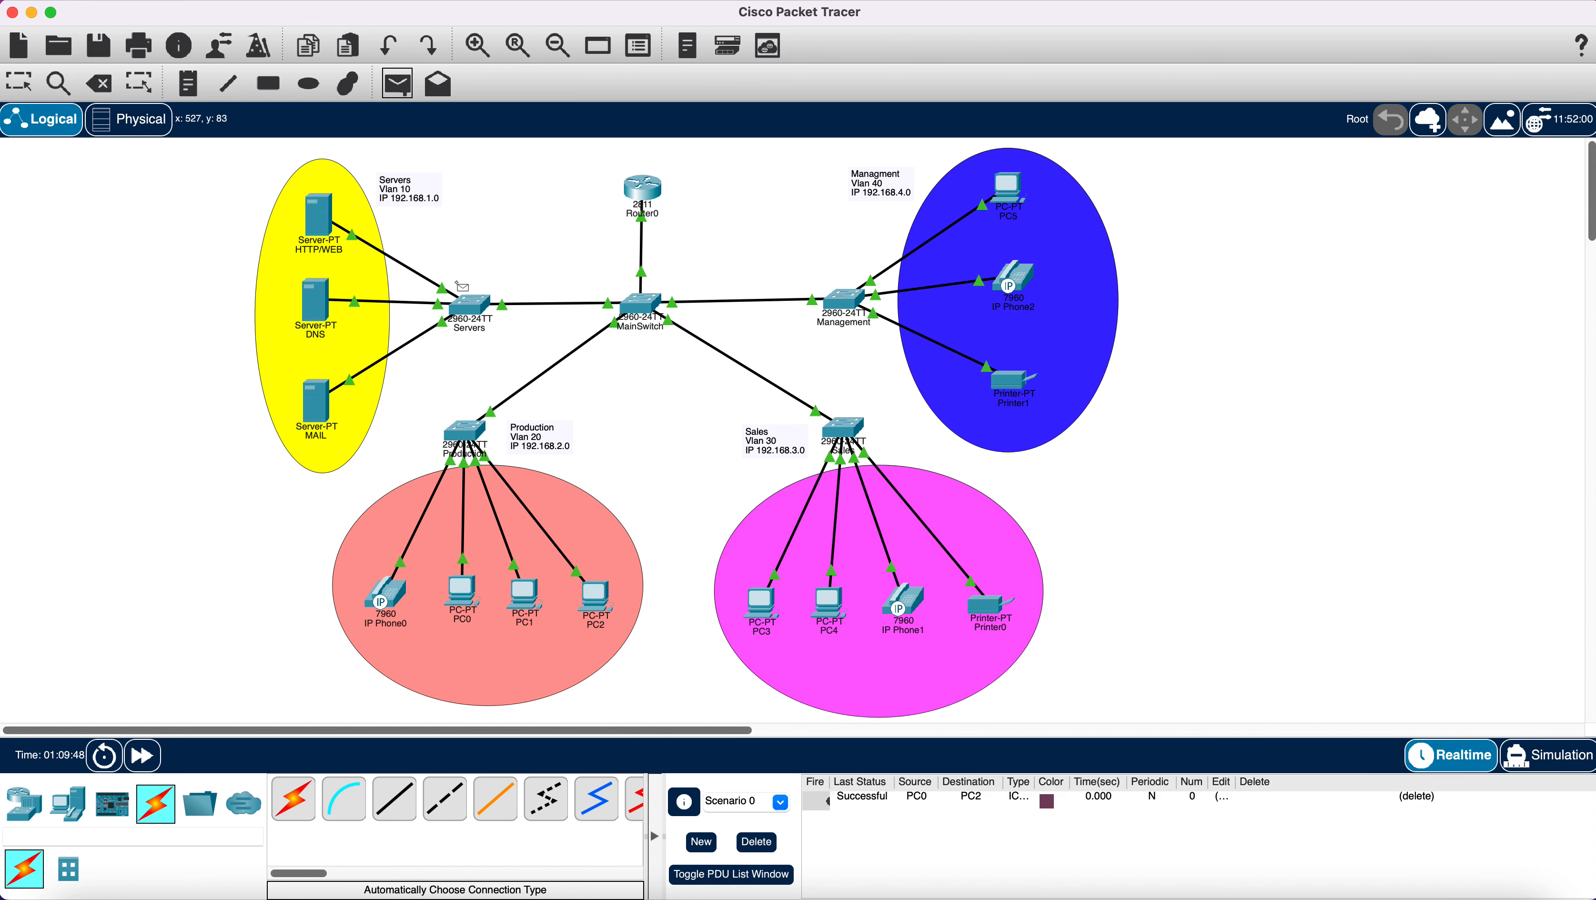
click(467, 597)
click(764, 610)
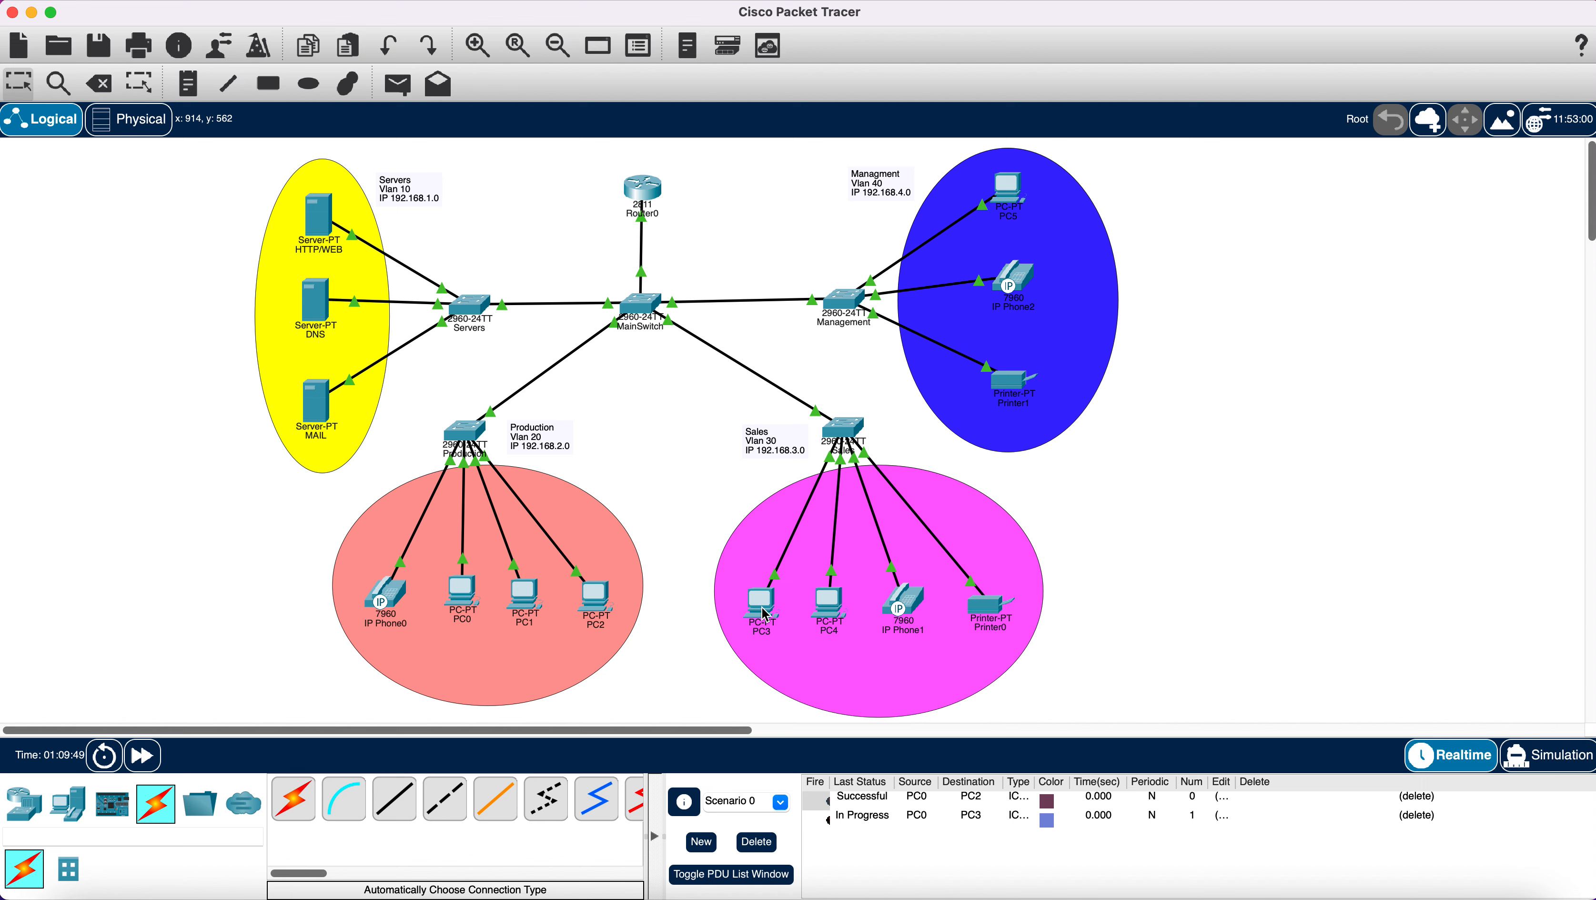
mouse_move(766, 613)
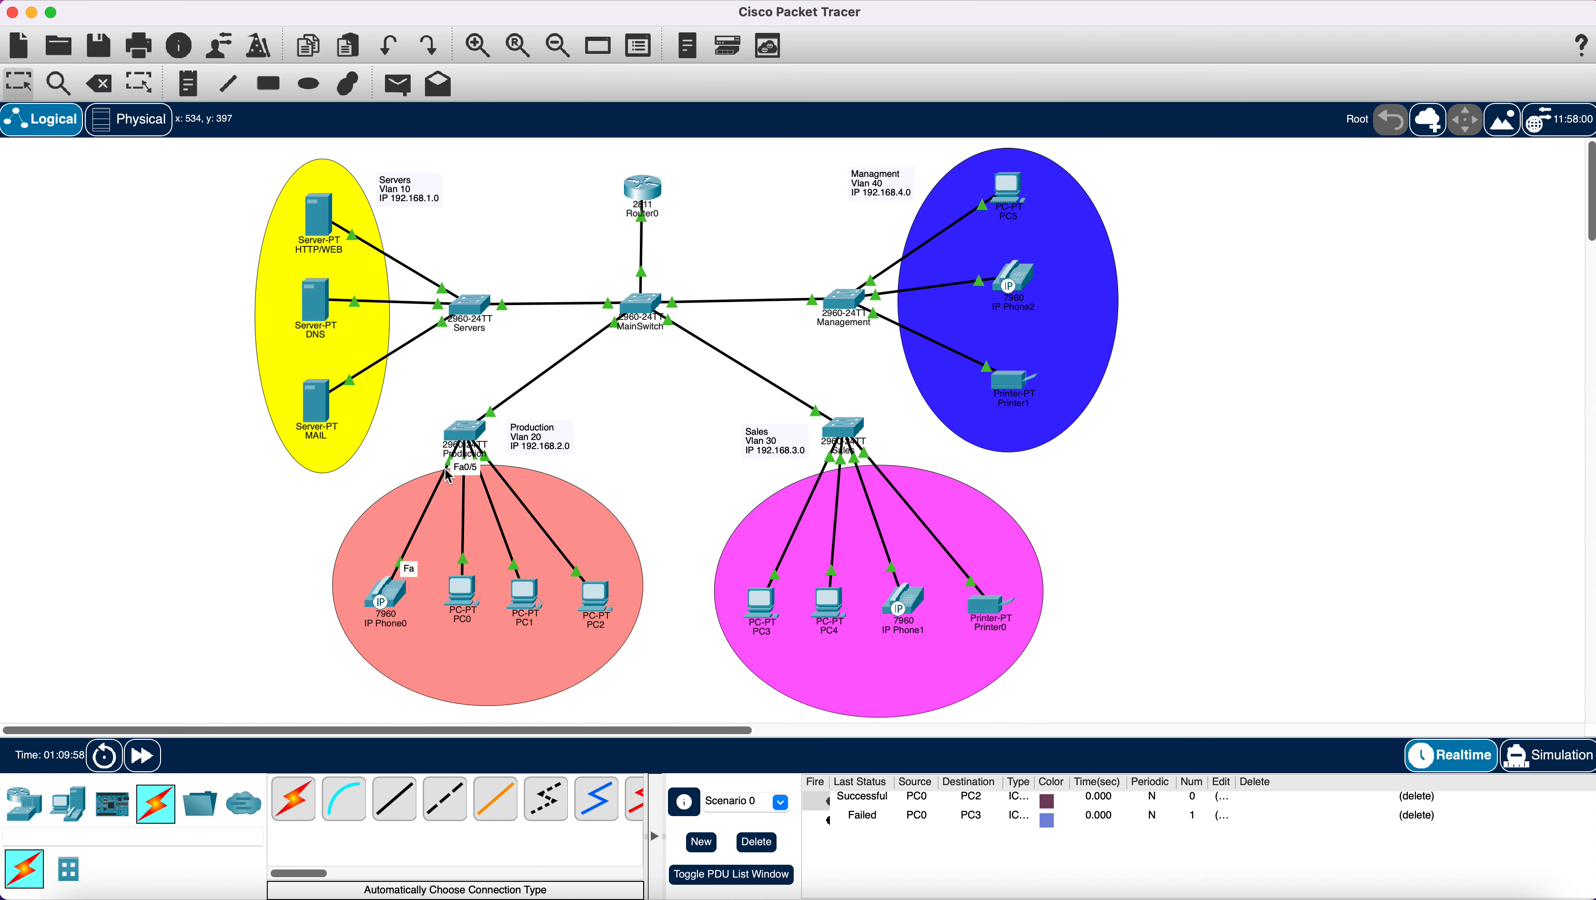
click(466, 445)
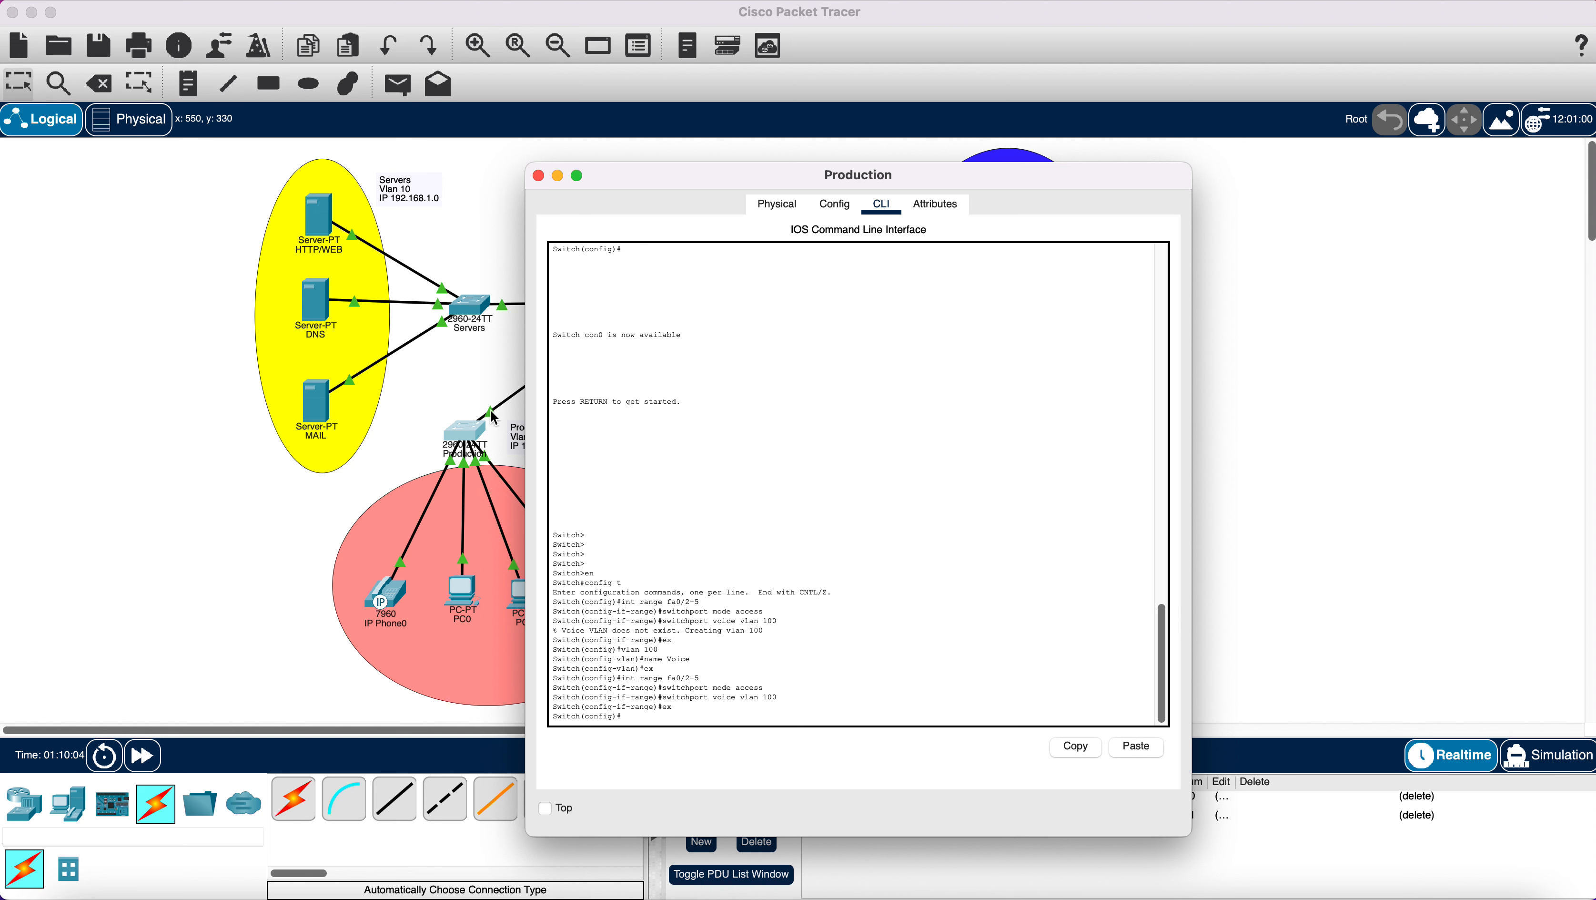
click(539, 176)
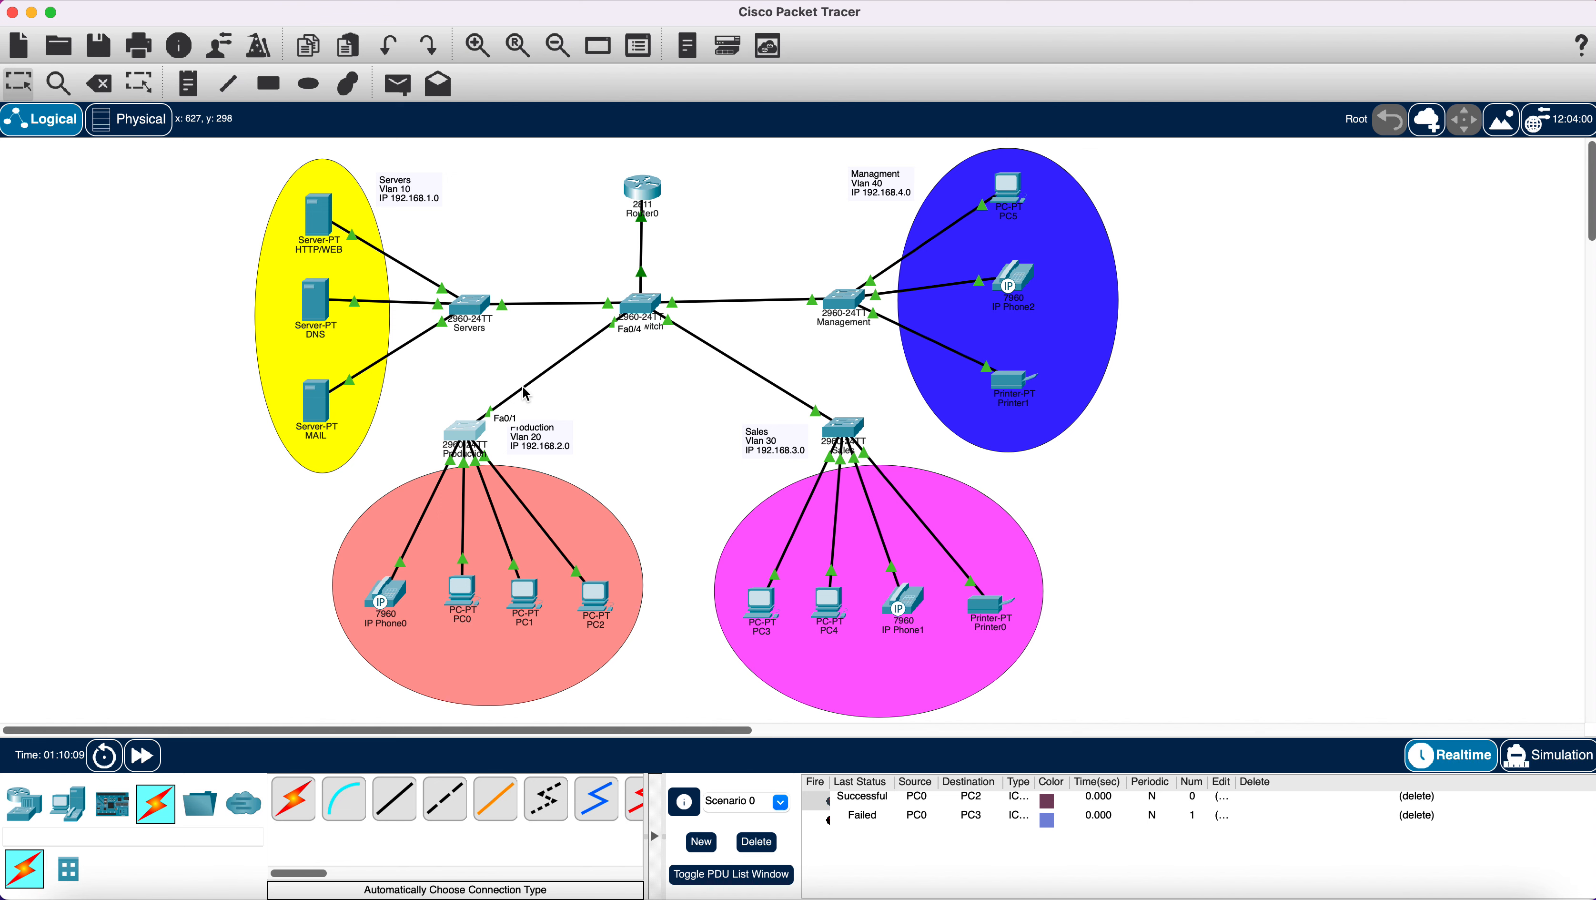
click(470, 432)
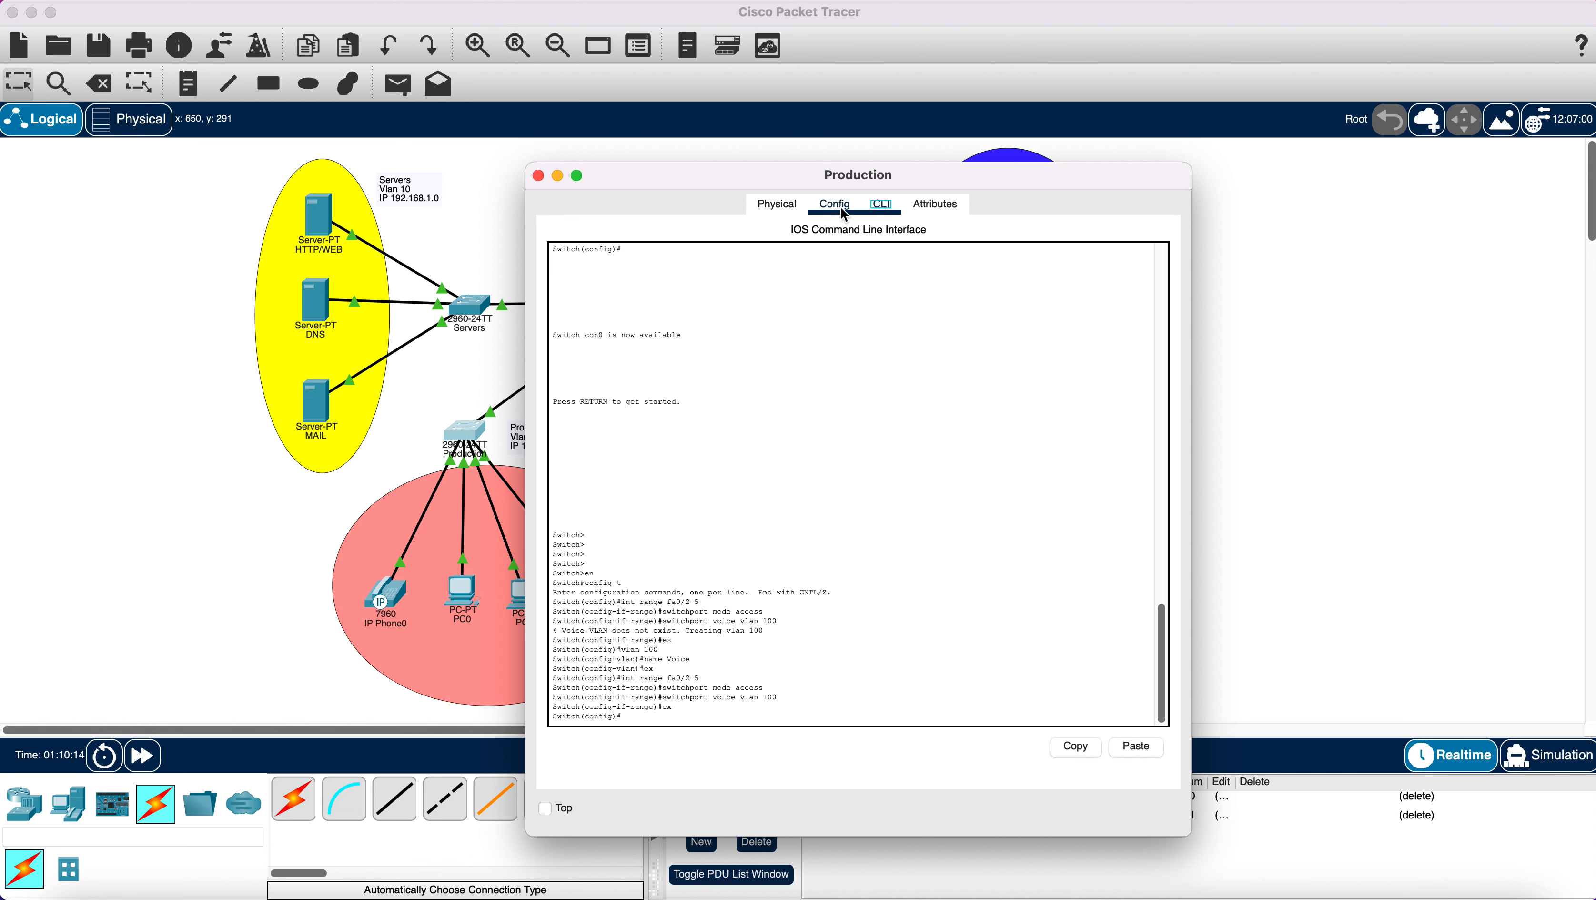
Check the Config tab: FastEthernet0/1 is trunk, FastEthernet0/2 is access in VLAN 20.
click(855, 218)
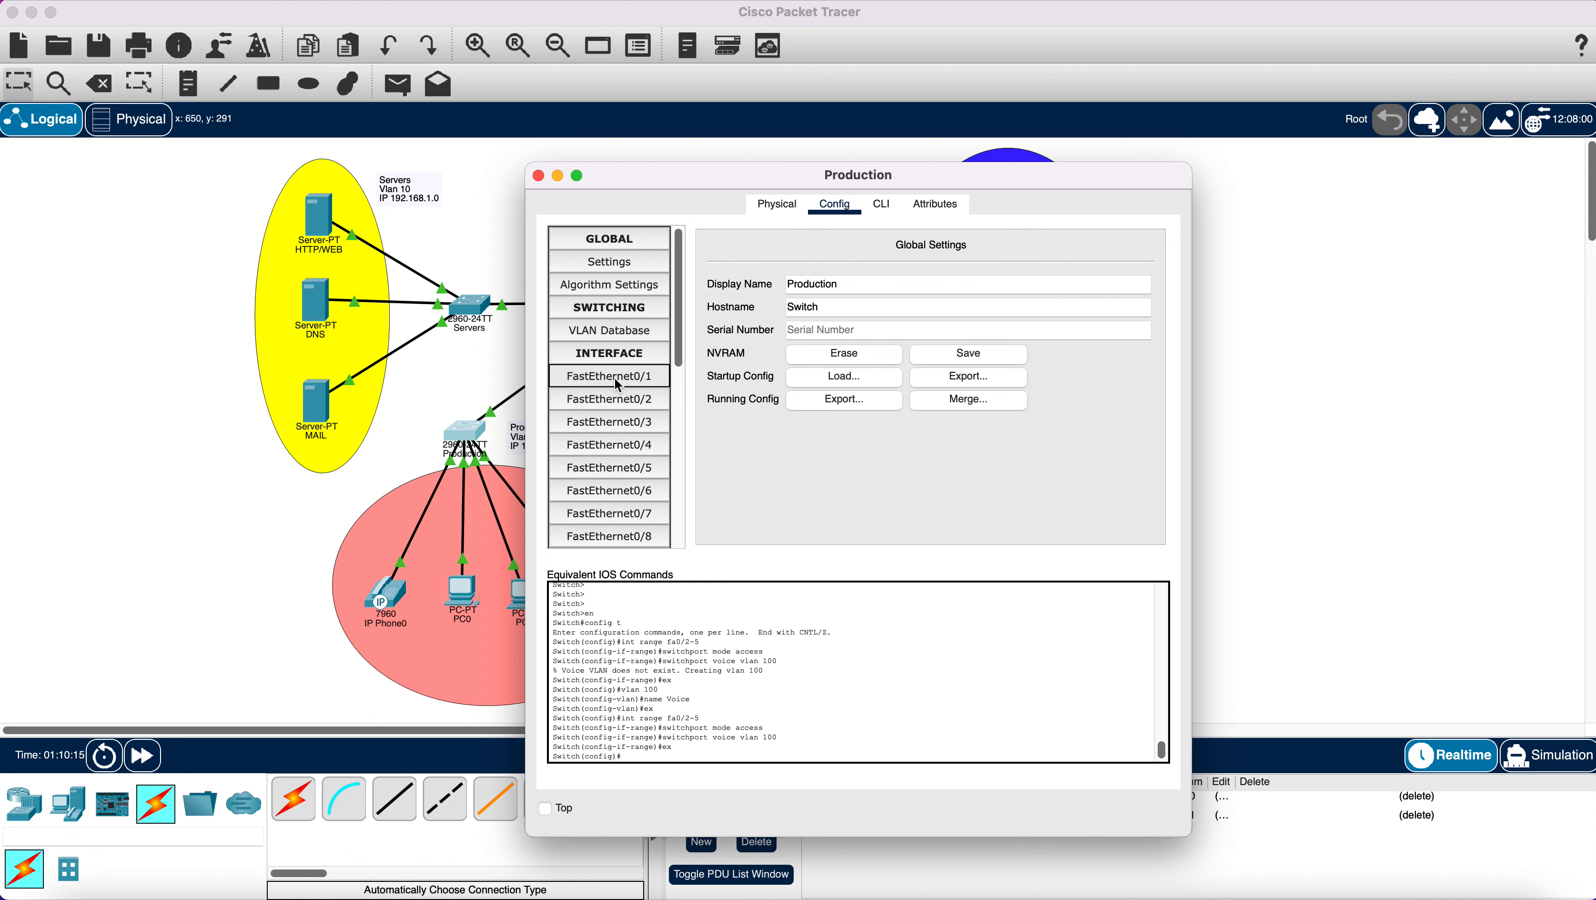
click(621, 387)
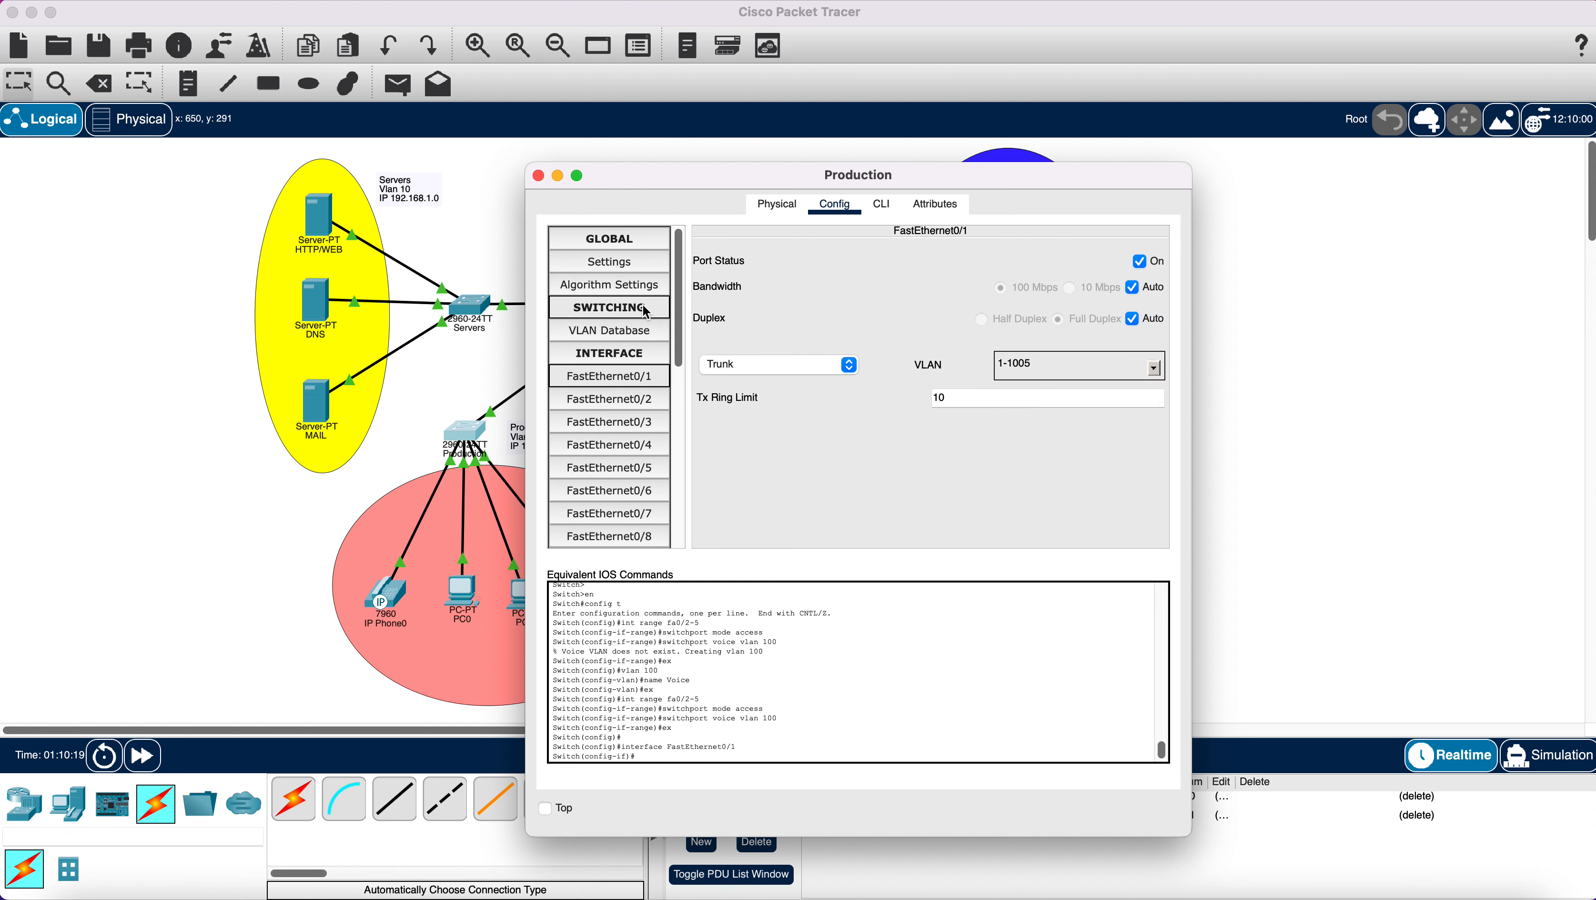
click(636, 403)
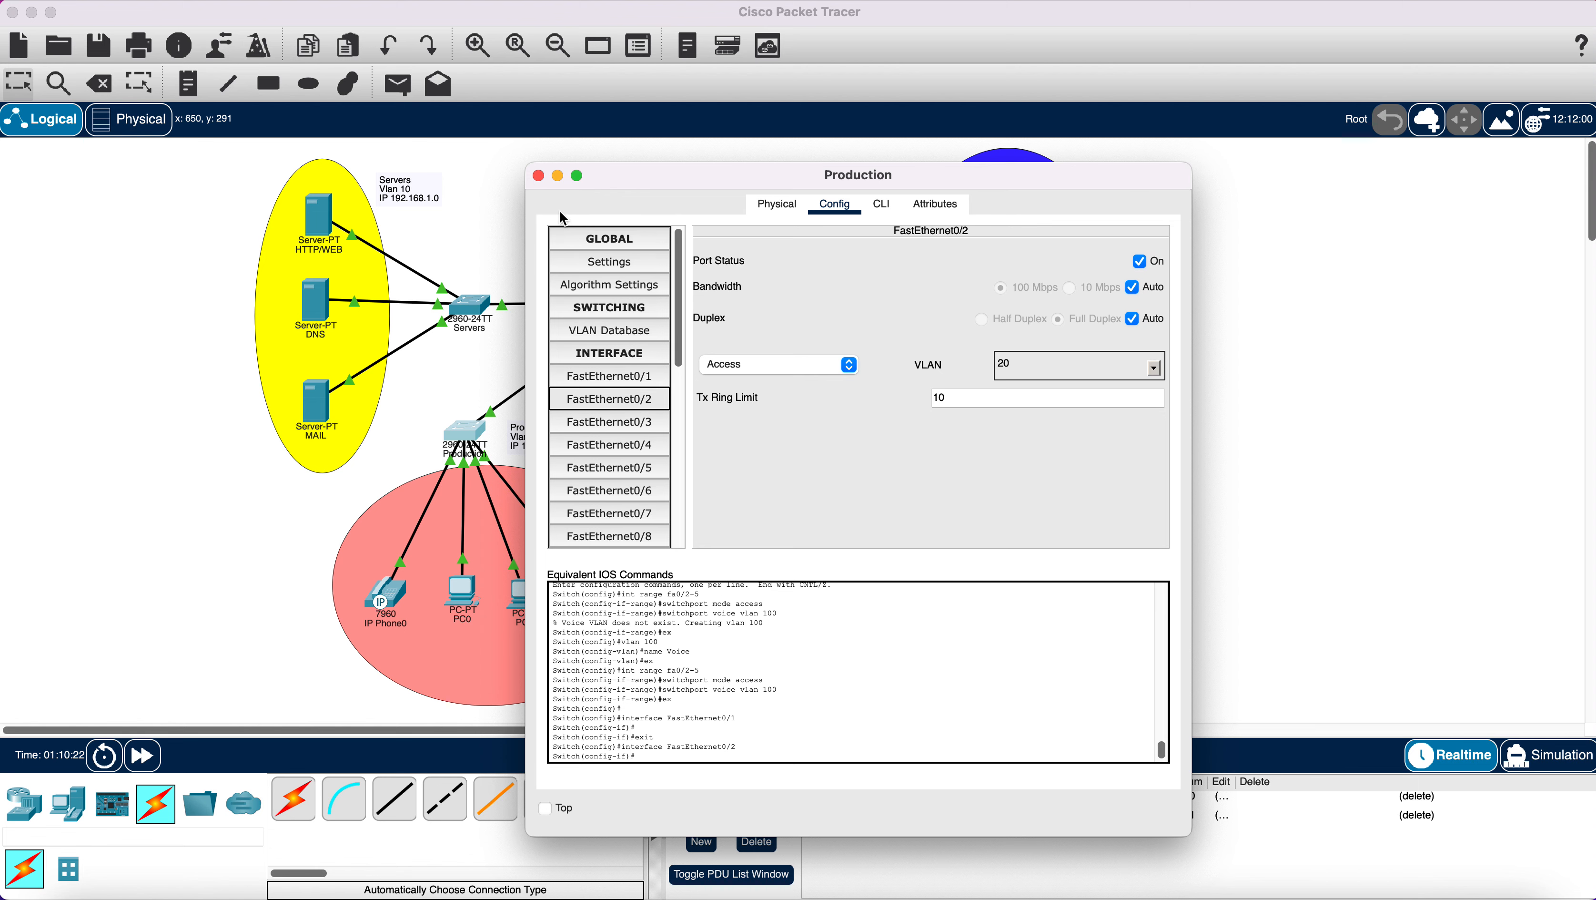
click(540, 176)
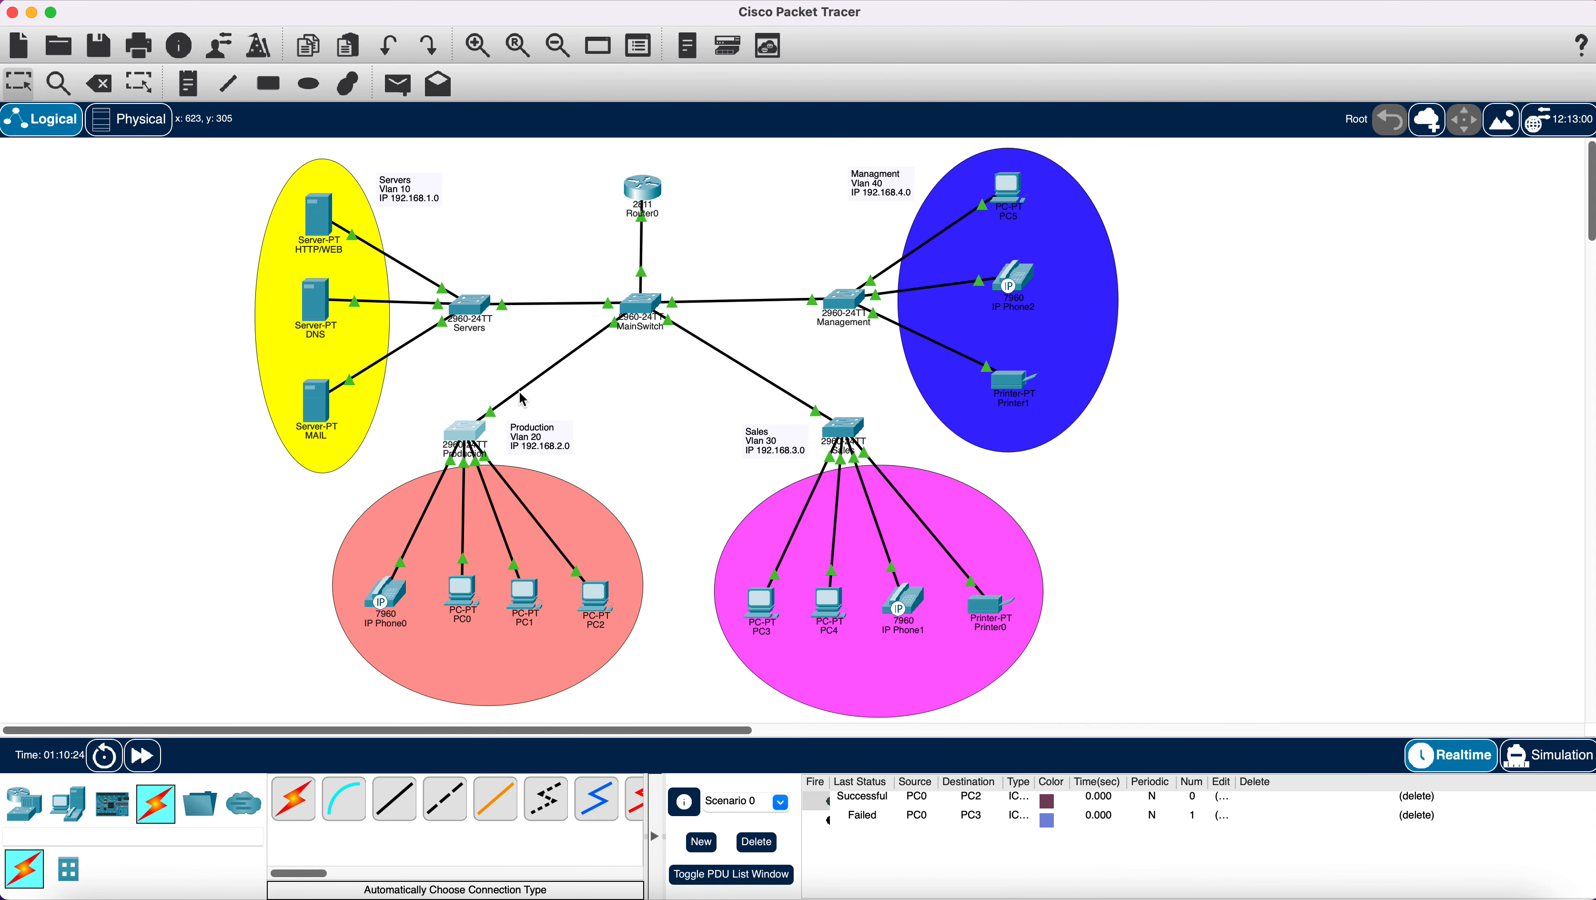
click(461, 436)
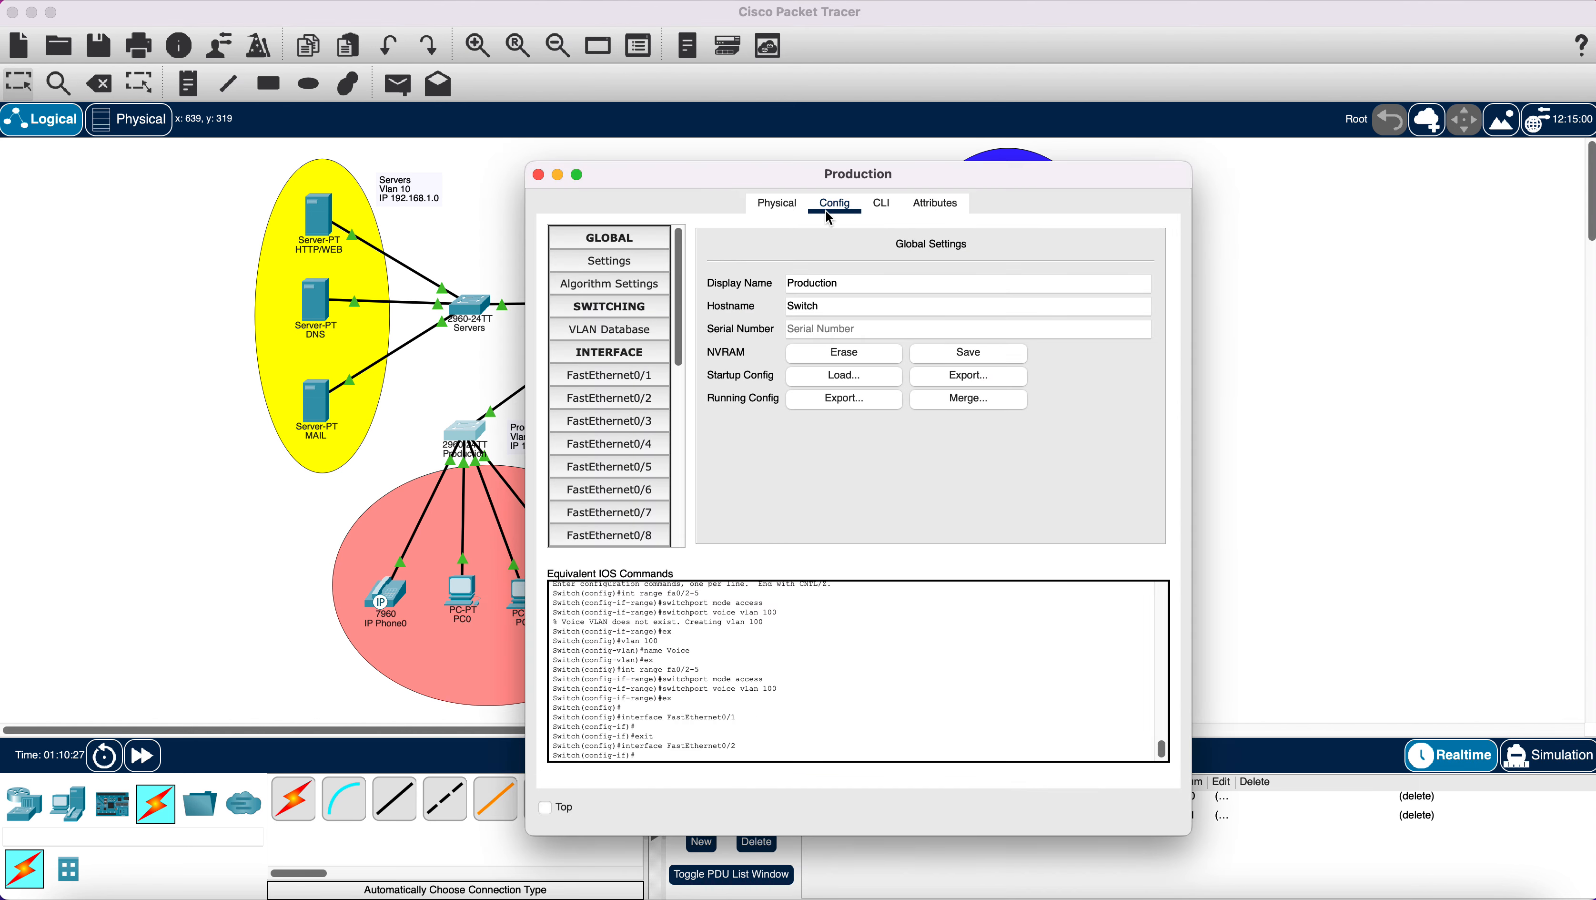
In the Production CLI, set interface fa0/1 to switchport mode trunk.
click(880, 203)
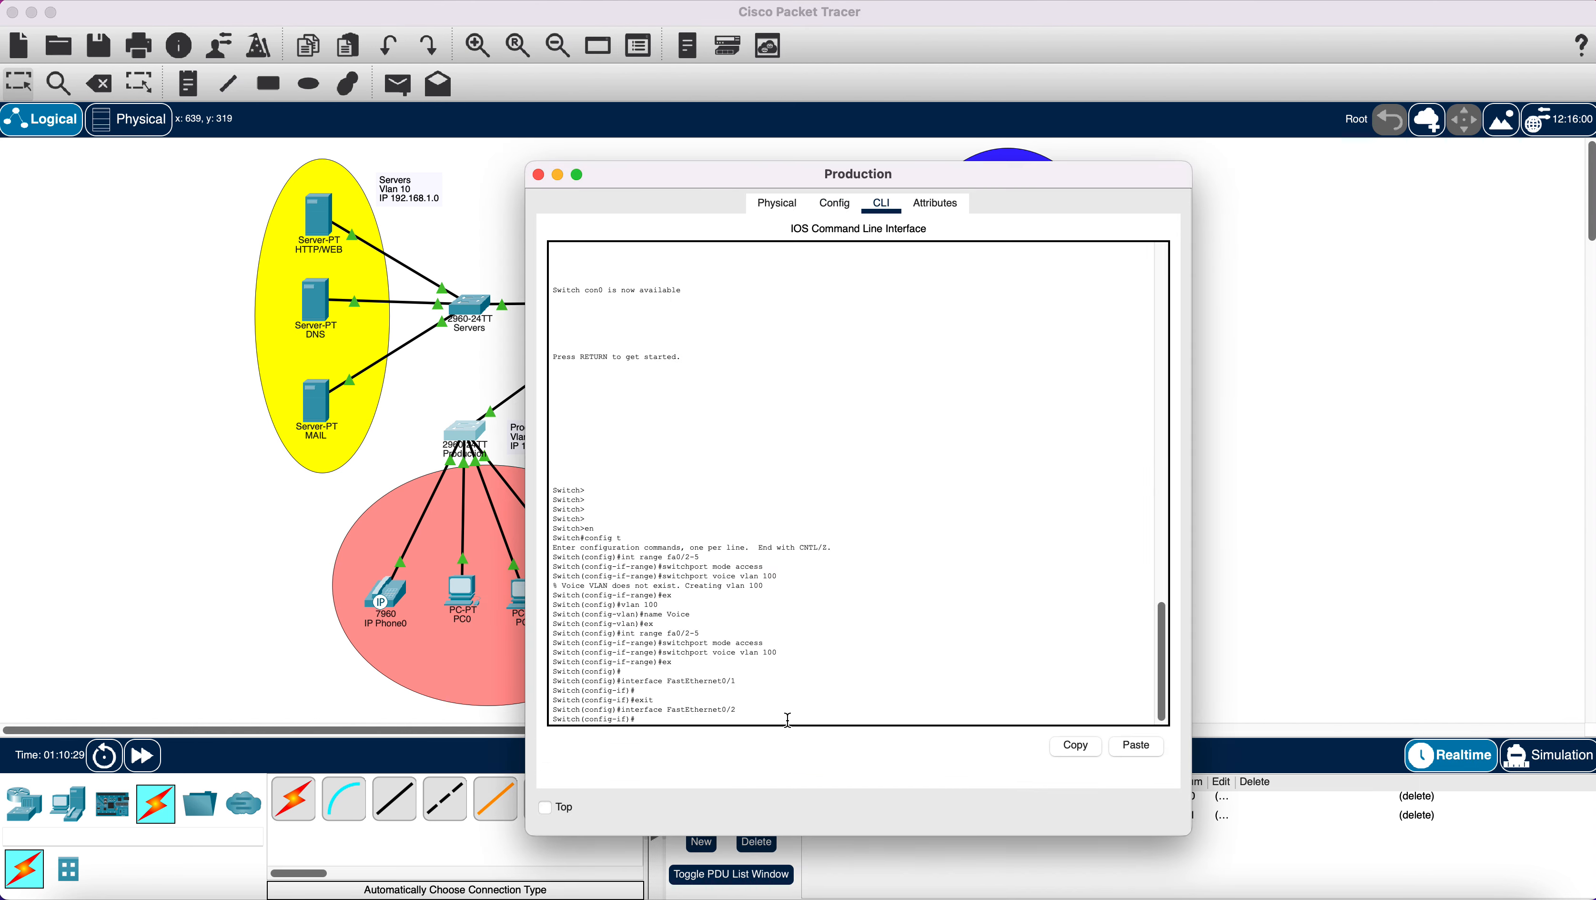
text(ex)
key(Return)
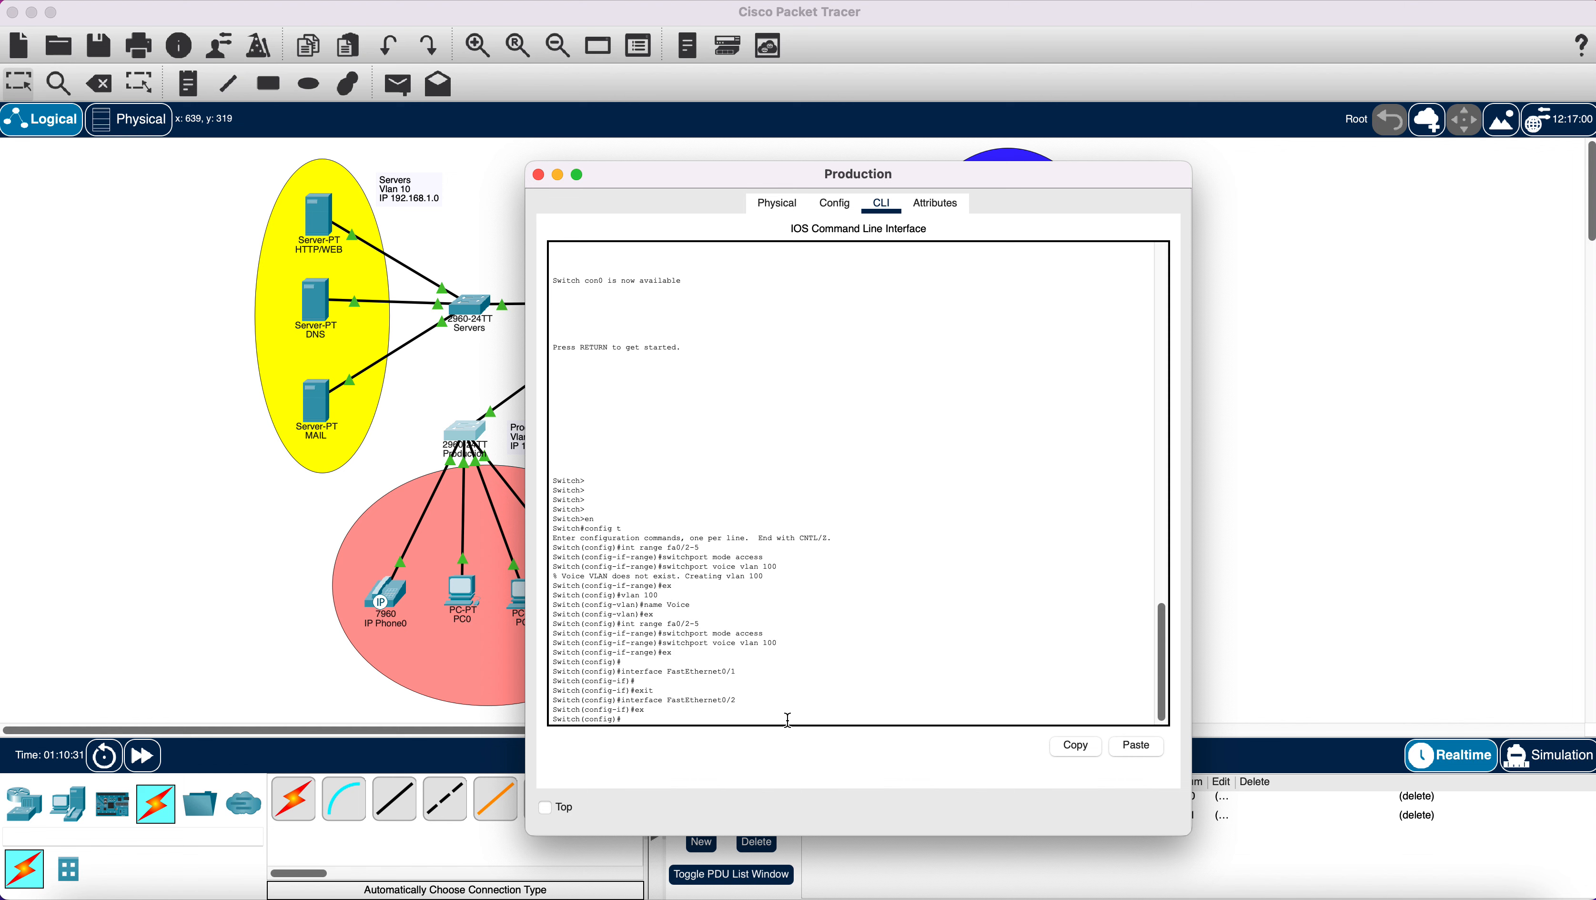
text(int fa0/1)
key(Return)
text(sw)
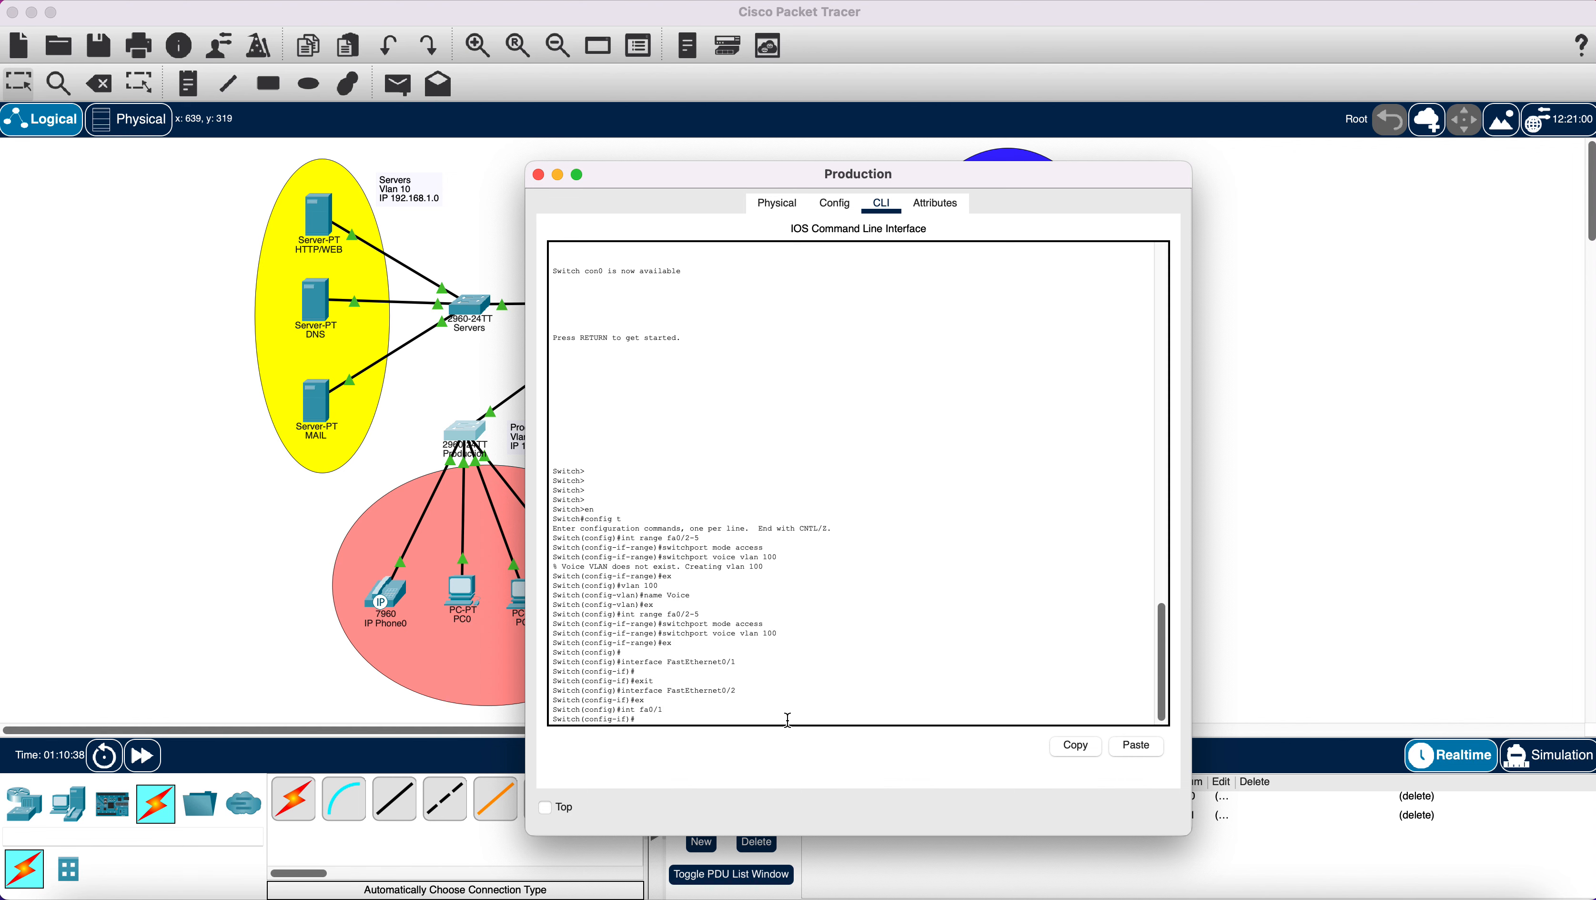
text(itchport bmode)
key(BackSpace)
key(BackSpace)
key(BackSpace)
key(BackSpace)
text(mode trun)
key(Return)
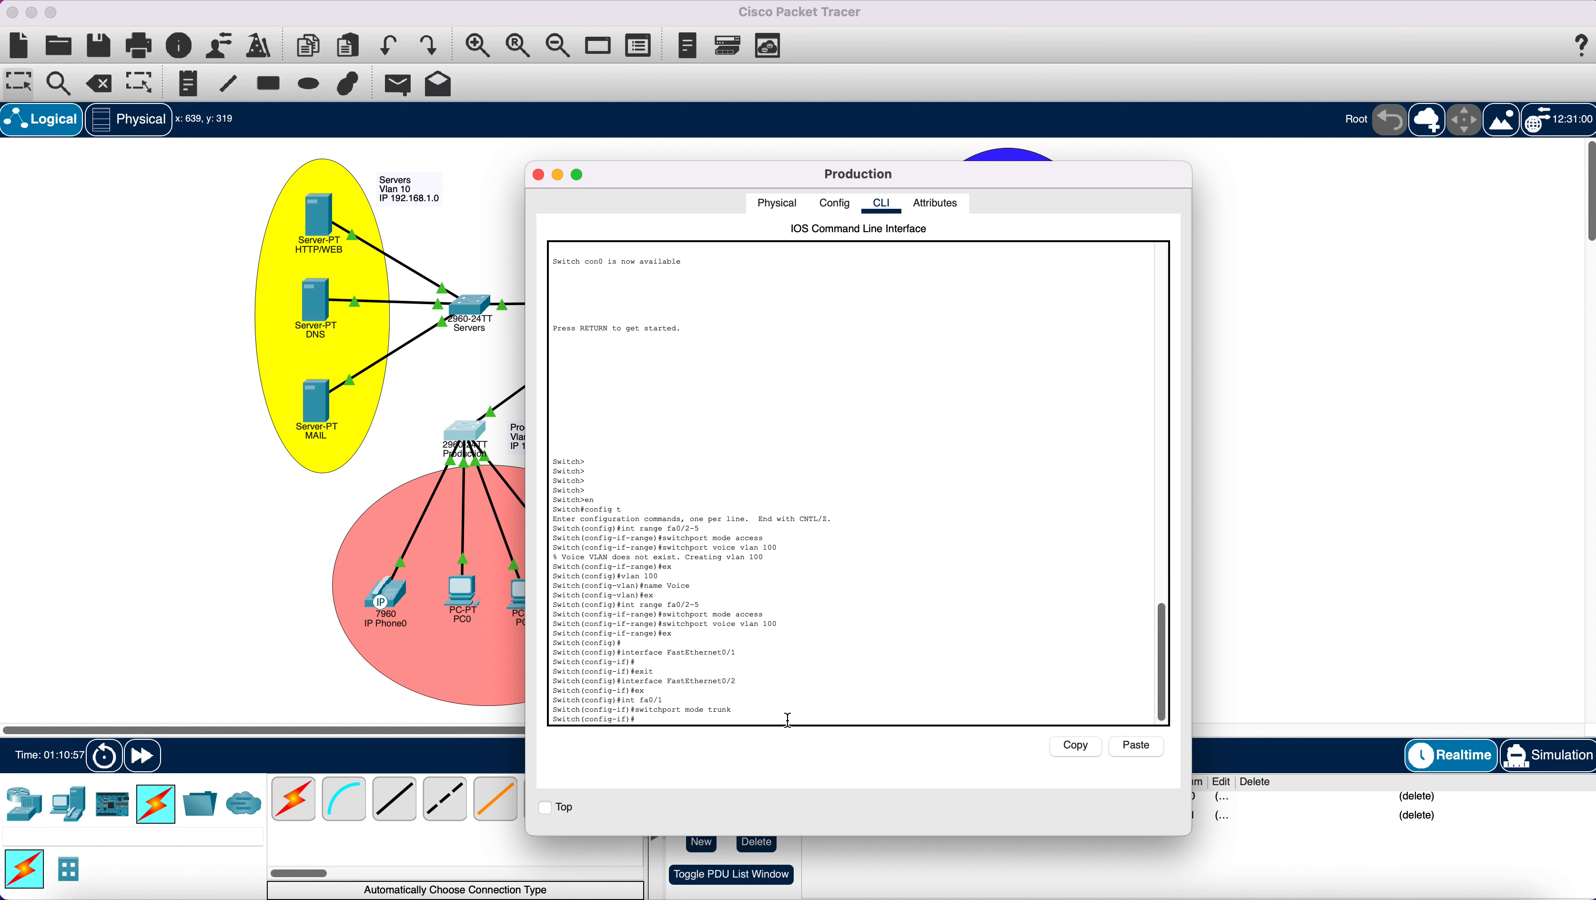
Try 'switchport trunk allowed 10,20,30,40,100', which is rejected as invalid input.
text(switchport trunk allowed 10)
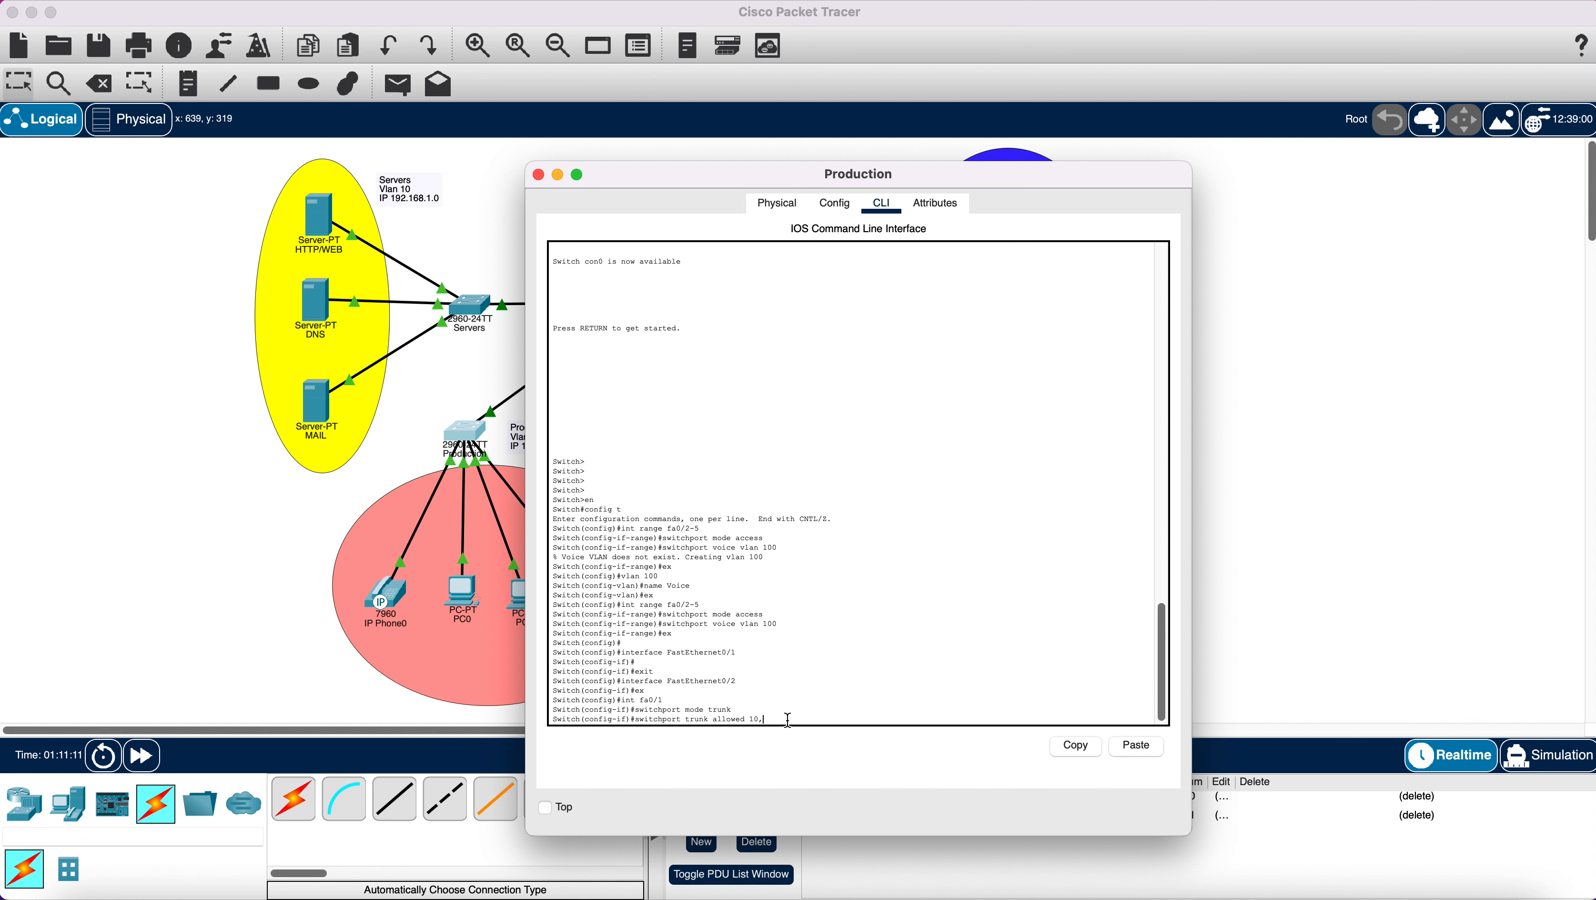
text(,20,1)
key(BackSpace)
text(30,40)
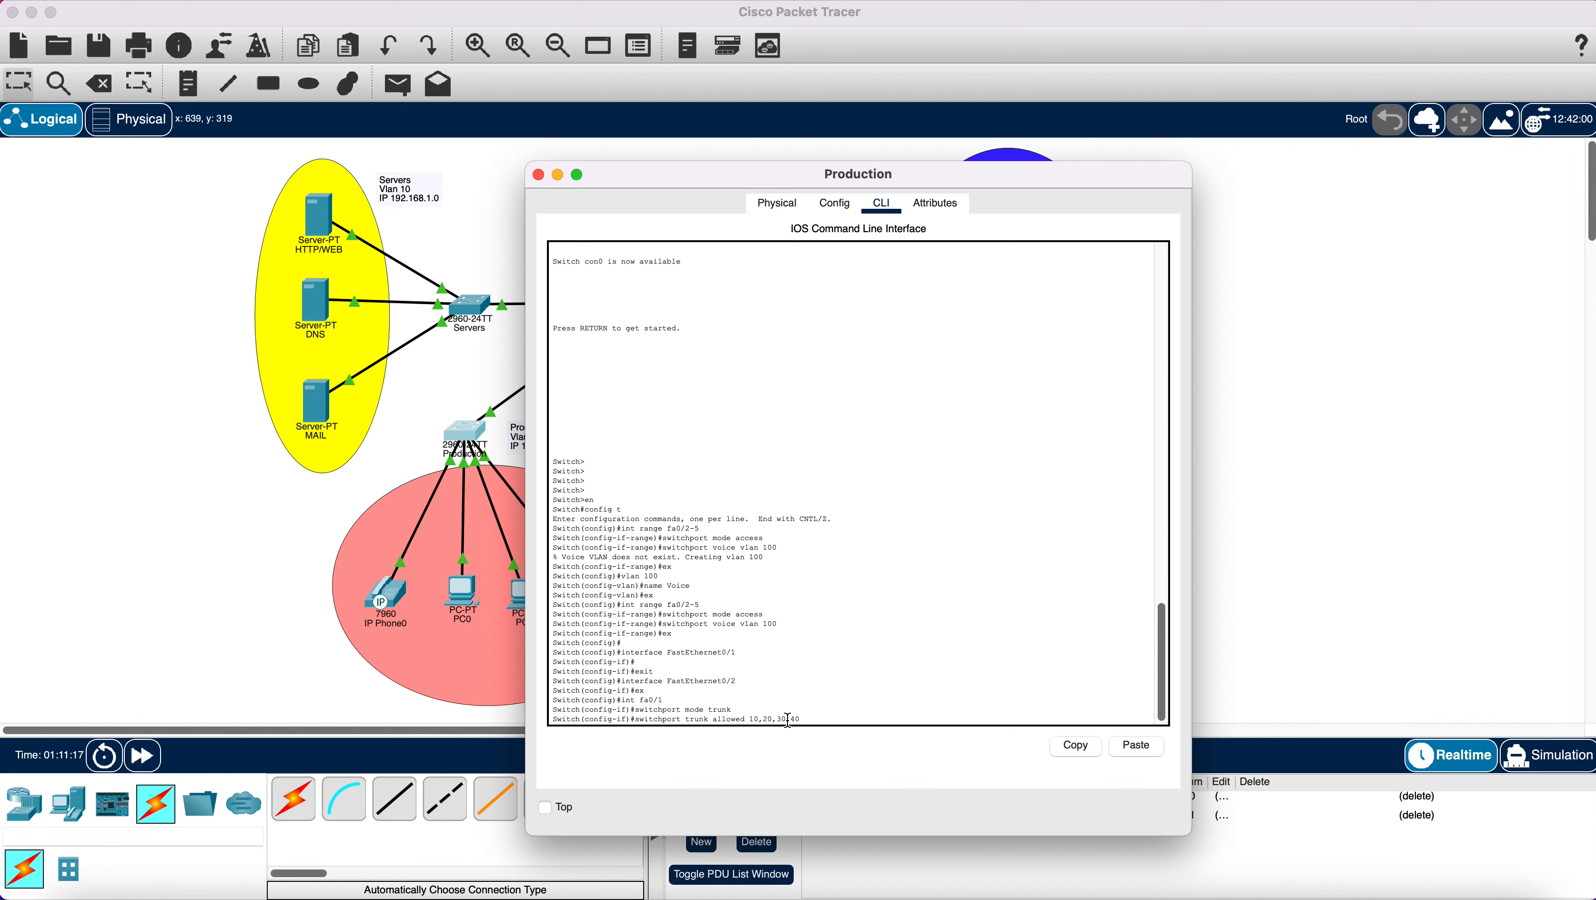
text(,100)
key(Return)
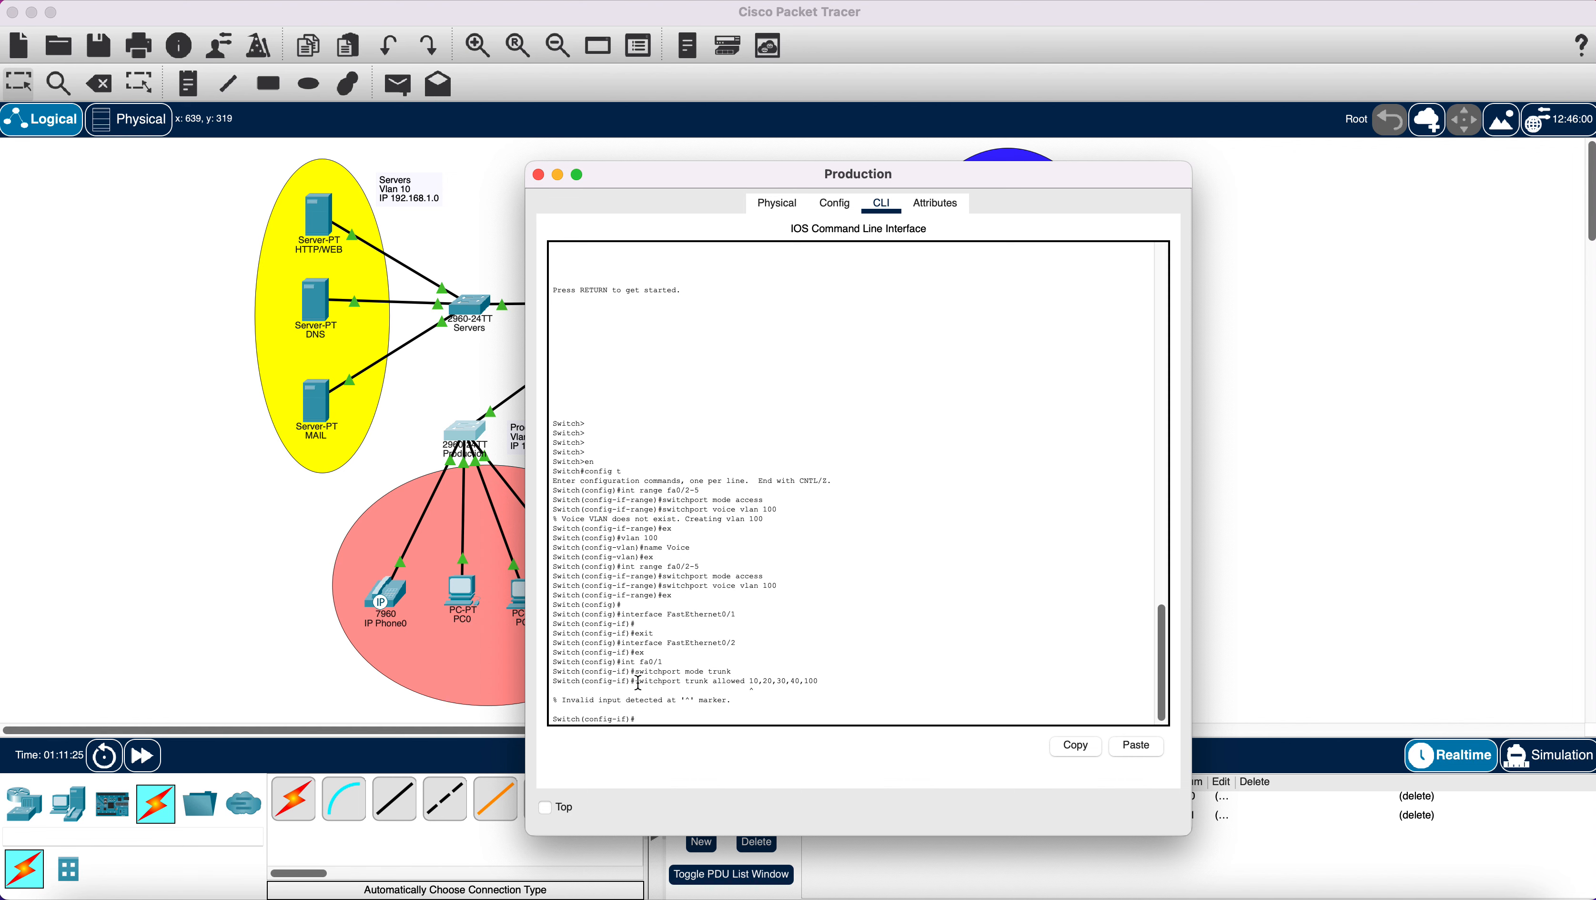
Enter 'switchport trunk allowed vlan 10,20,30,40,100' on fa0/1 by reusing the earlier text.
drag(640, 682, 746, 682)
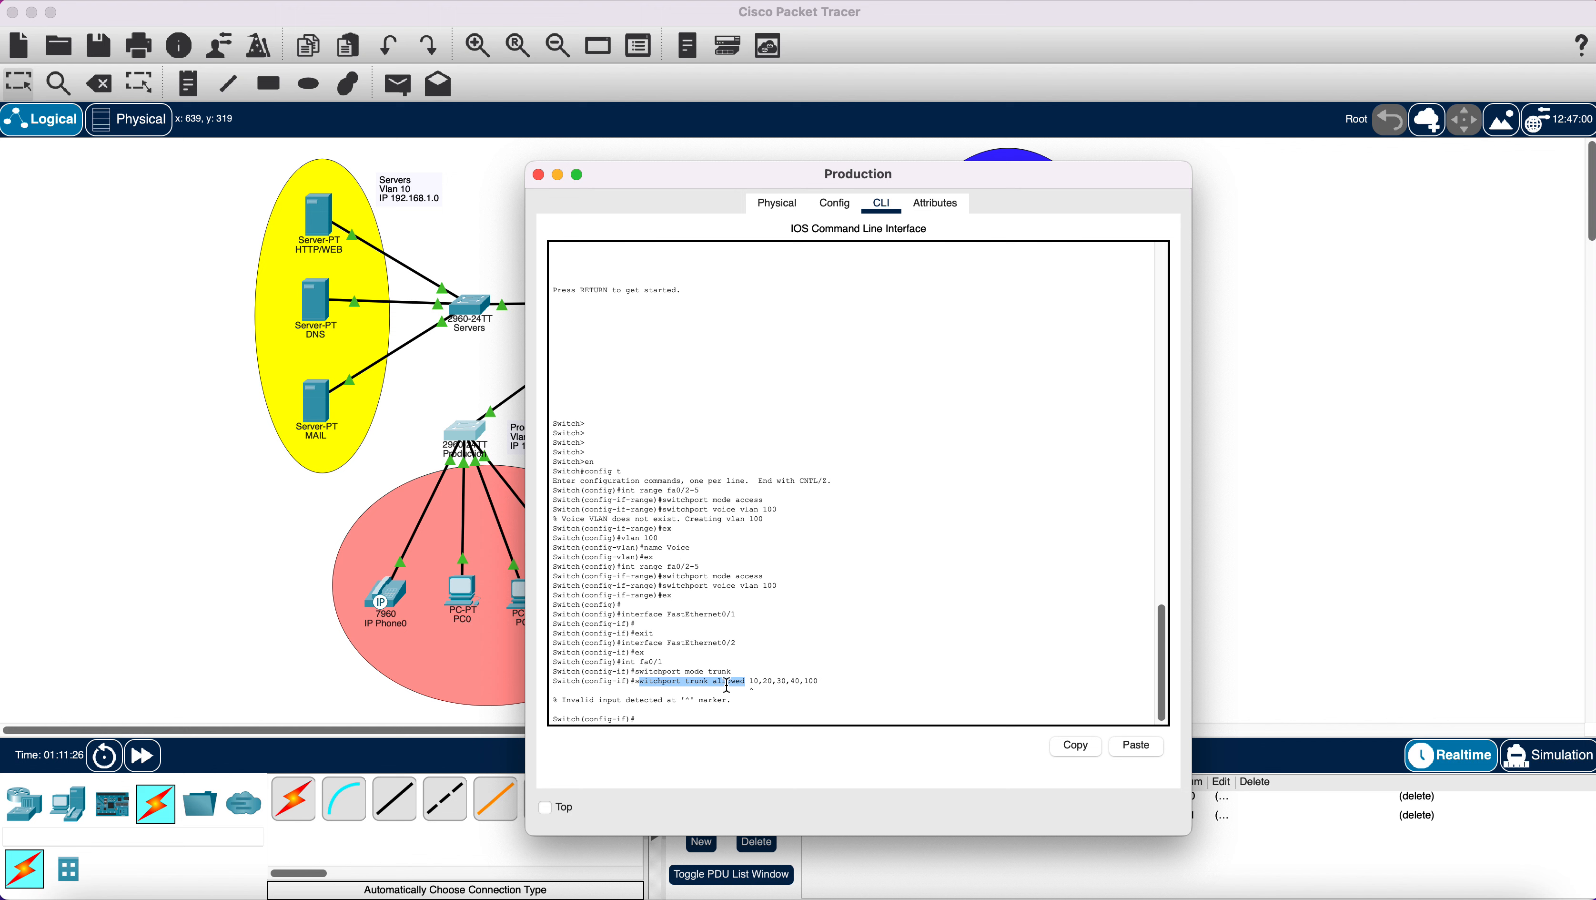
drag(636, 682, 747, 681)
right_click(745, 681)
click(761, 687)
click(687, 719)
right_click(686, 718)
click(716, 741)
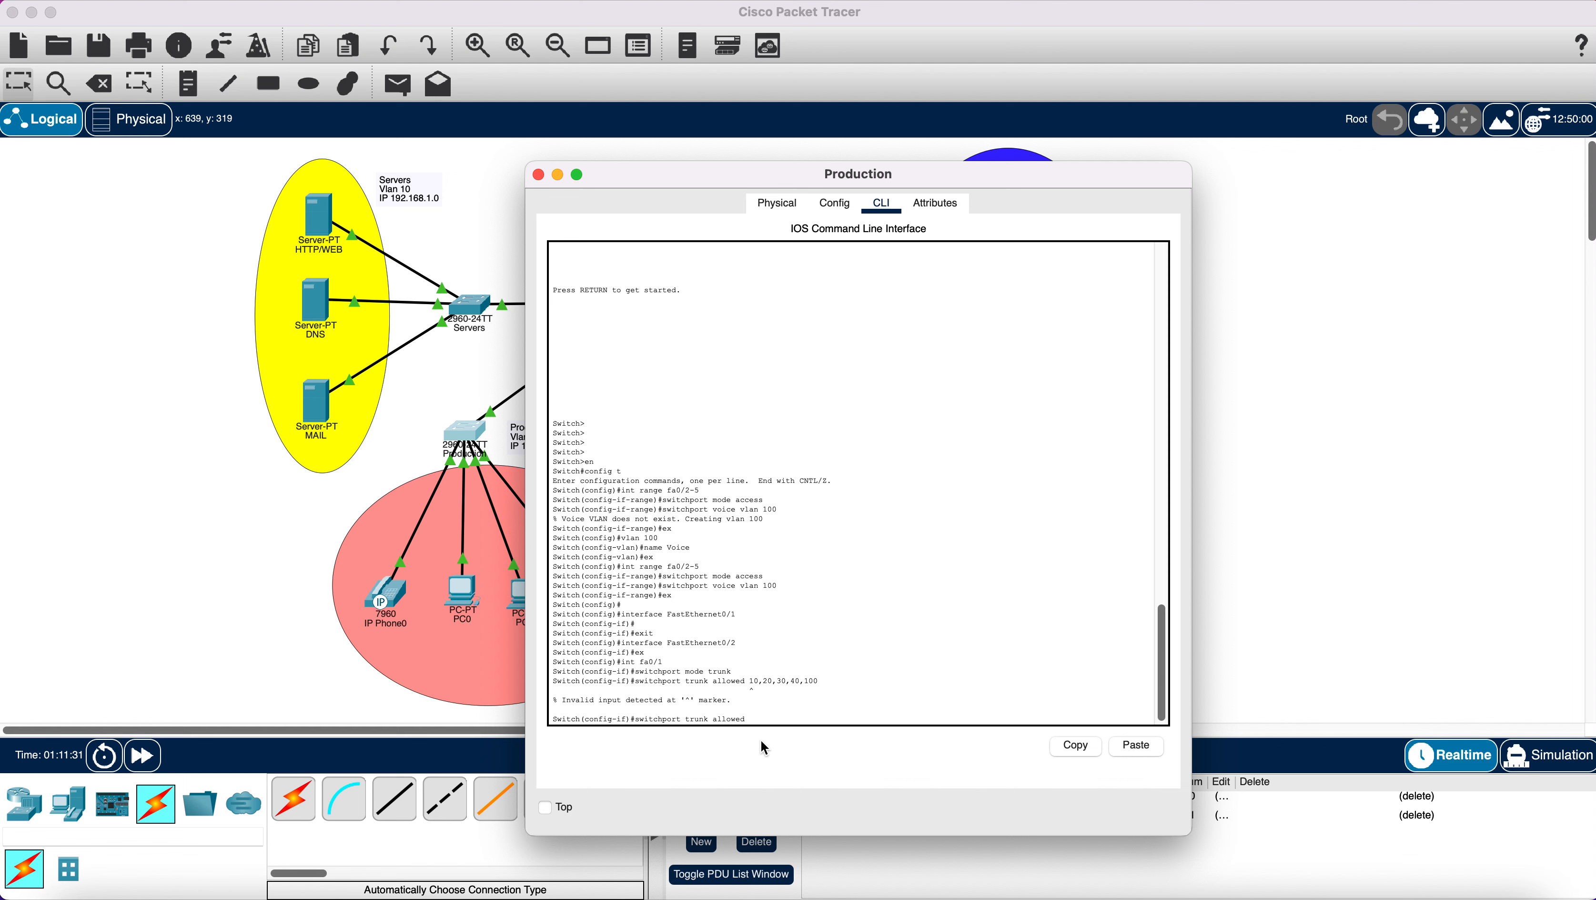
text(vlan 10,20,30,40,100)
key(Return)
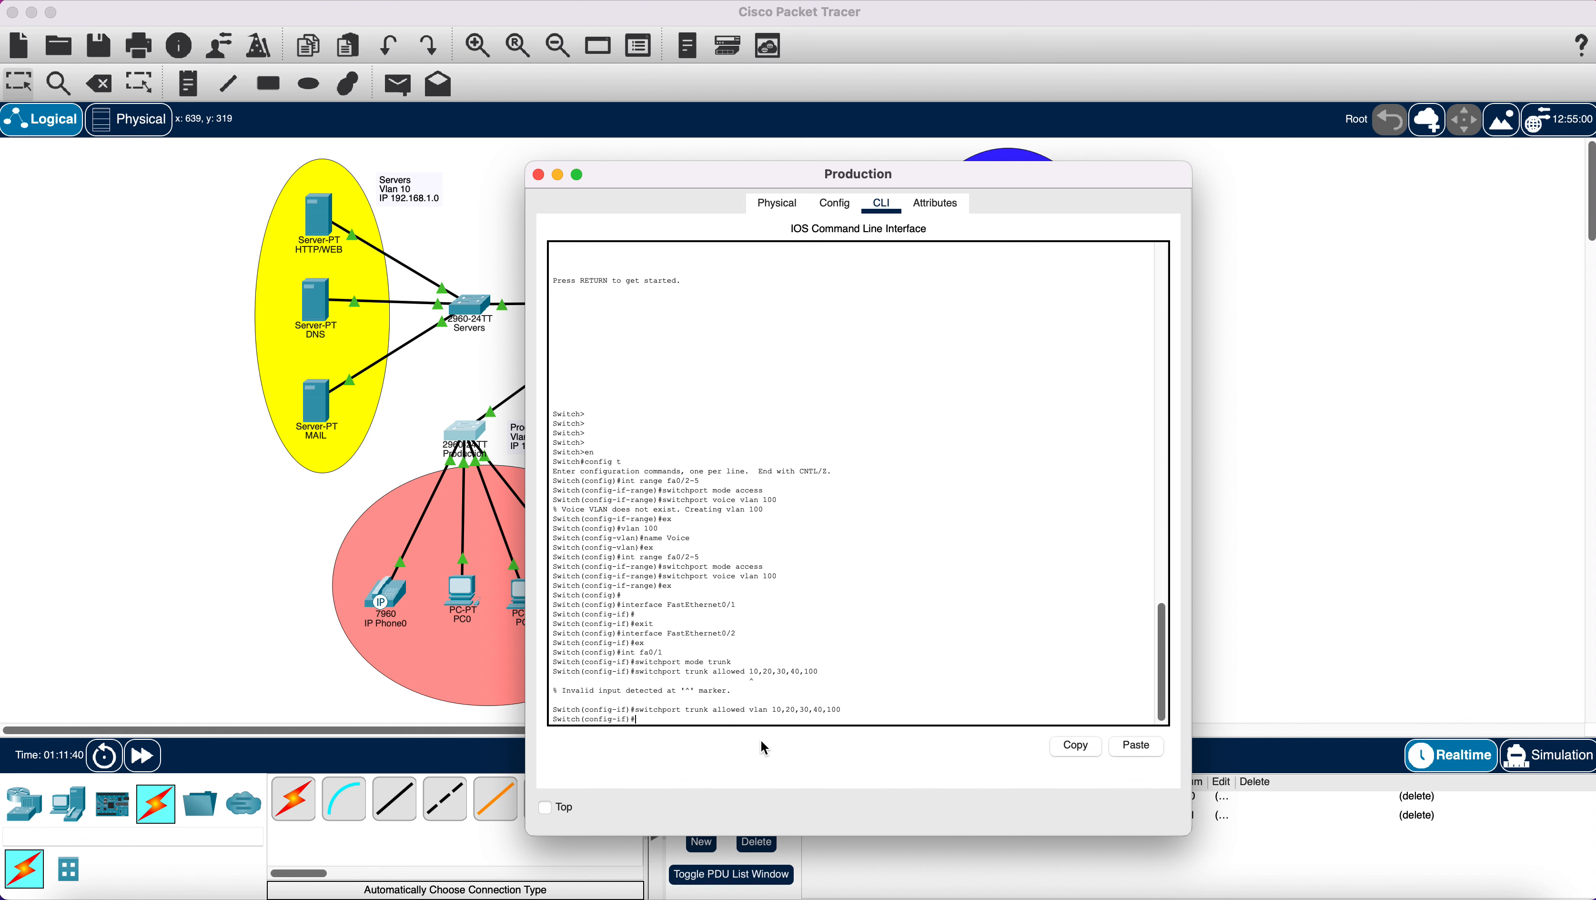
Copy the accepted trunk command, paste it several more times, and close the Production window.
drag(639, 711, 843, 711)
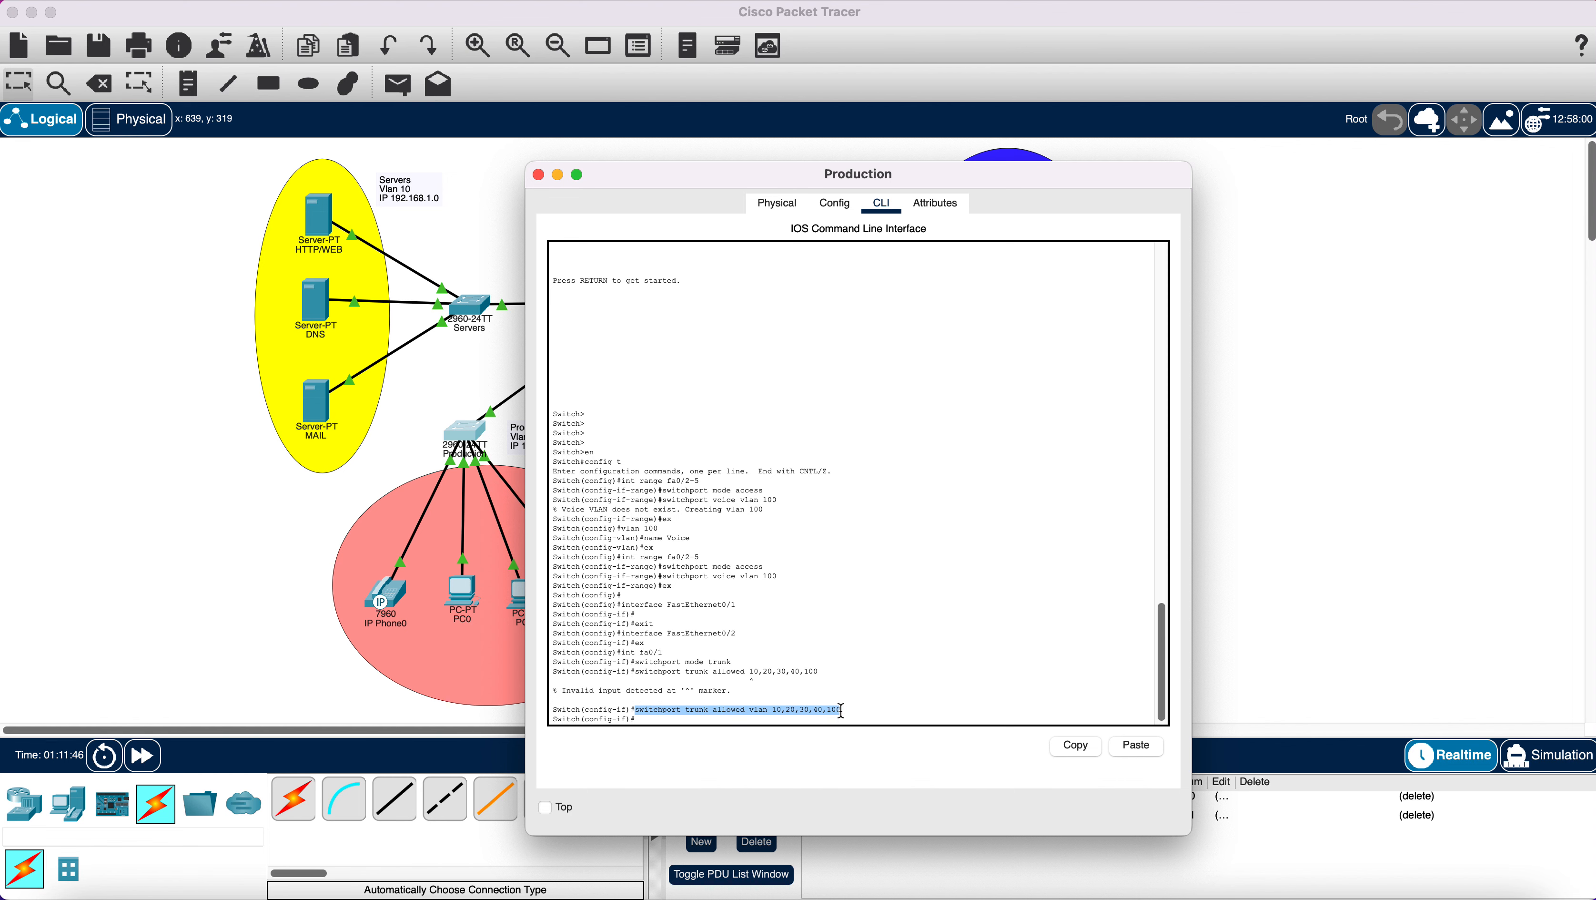
right_click(843, 711)
click(871, 721)
click(1136, 749)
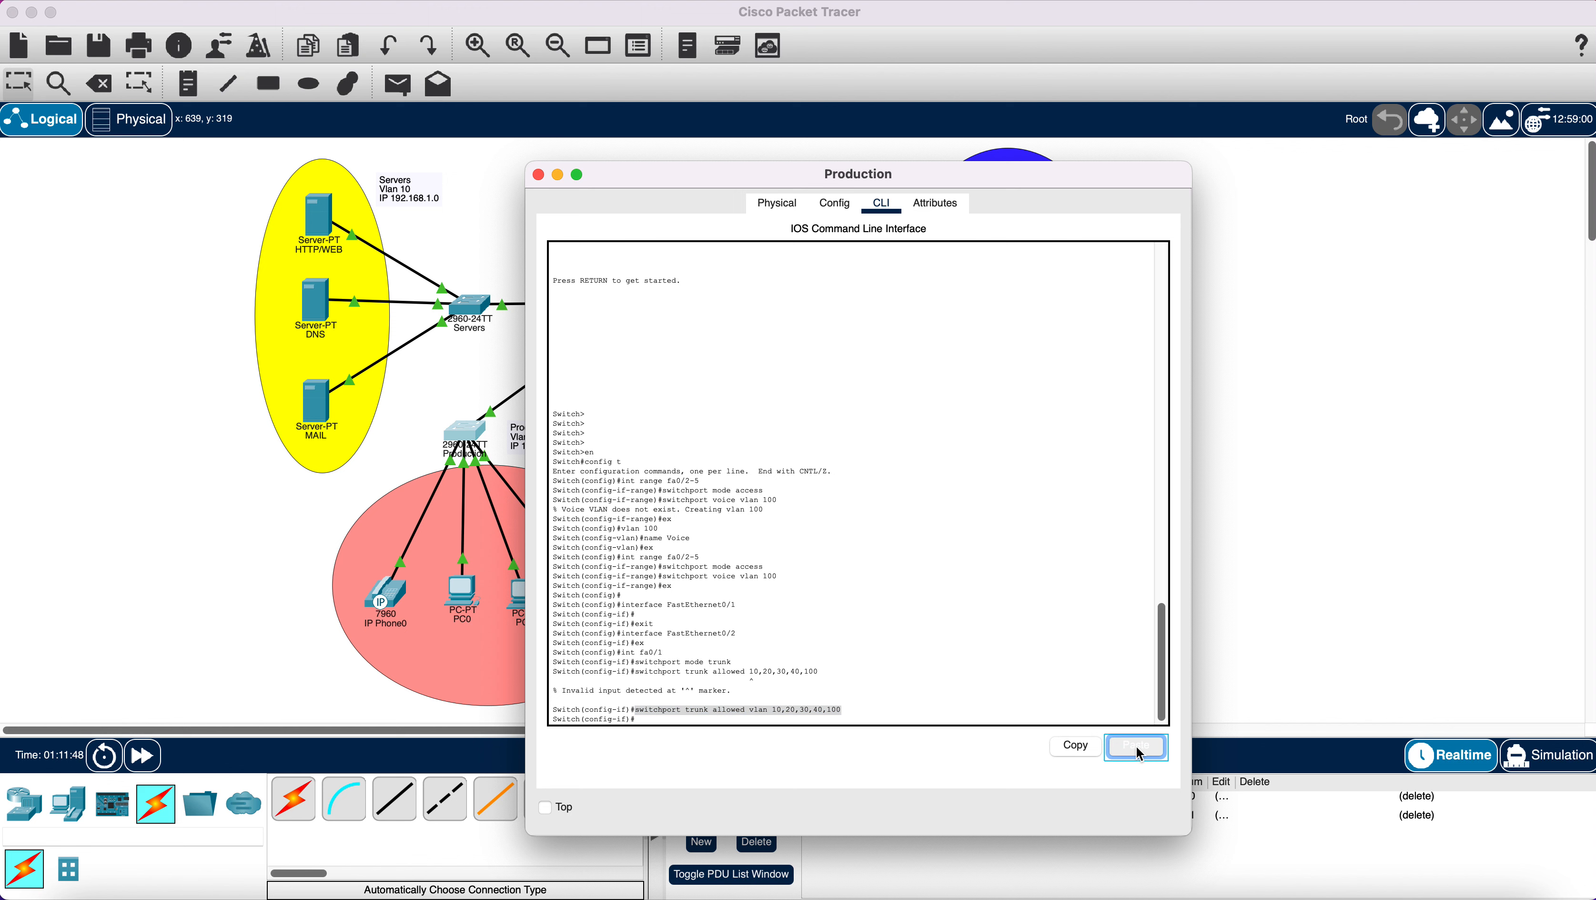
click(1139, 751)
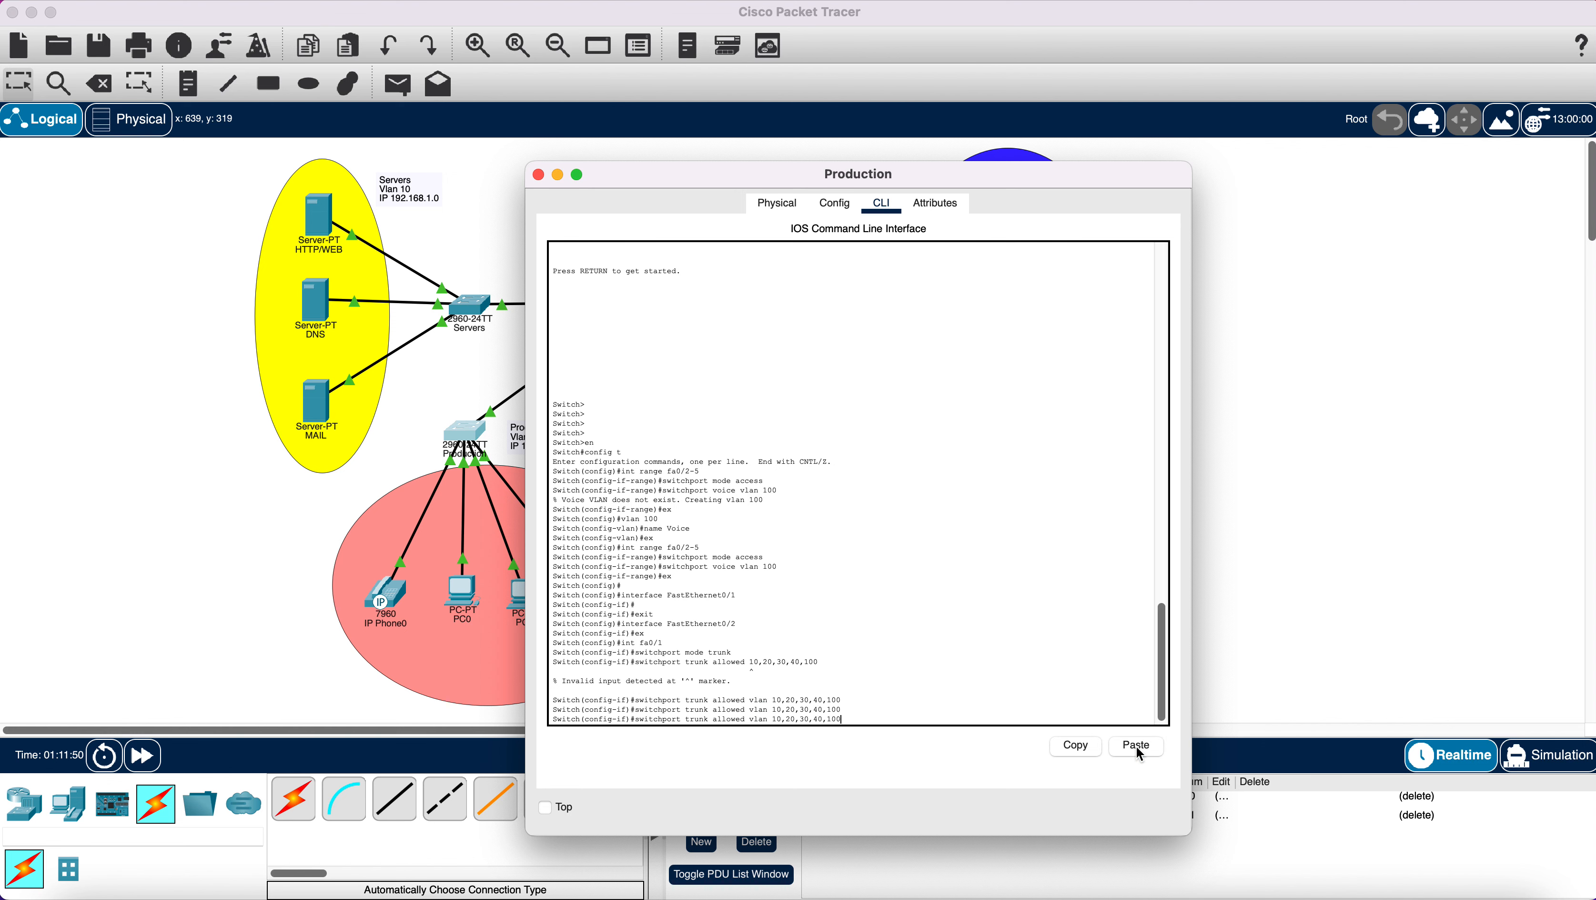
click(1139, 751)
click(1138, 748)
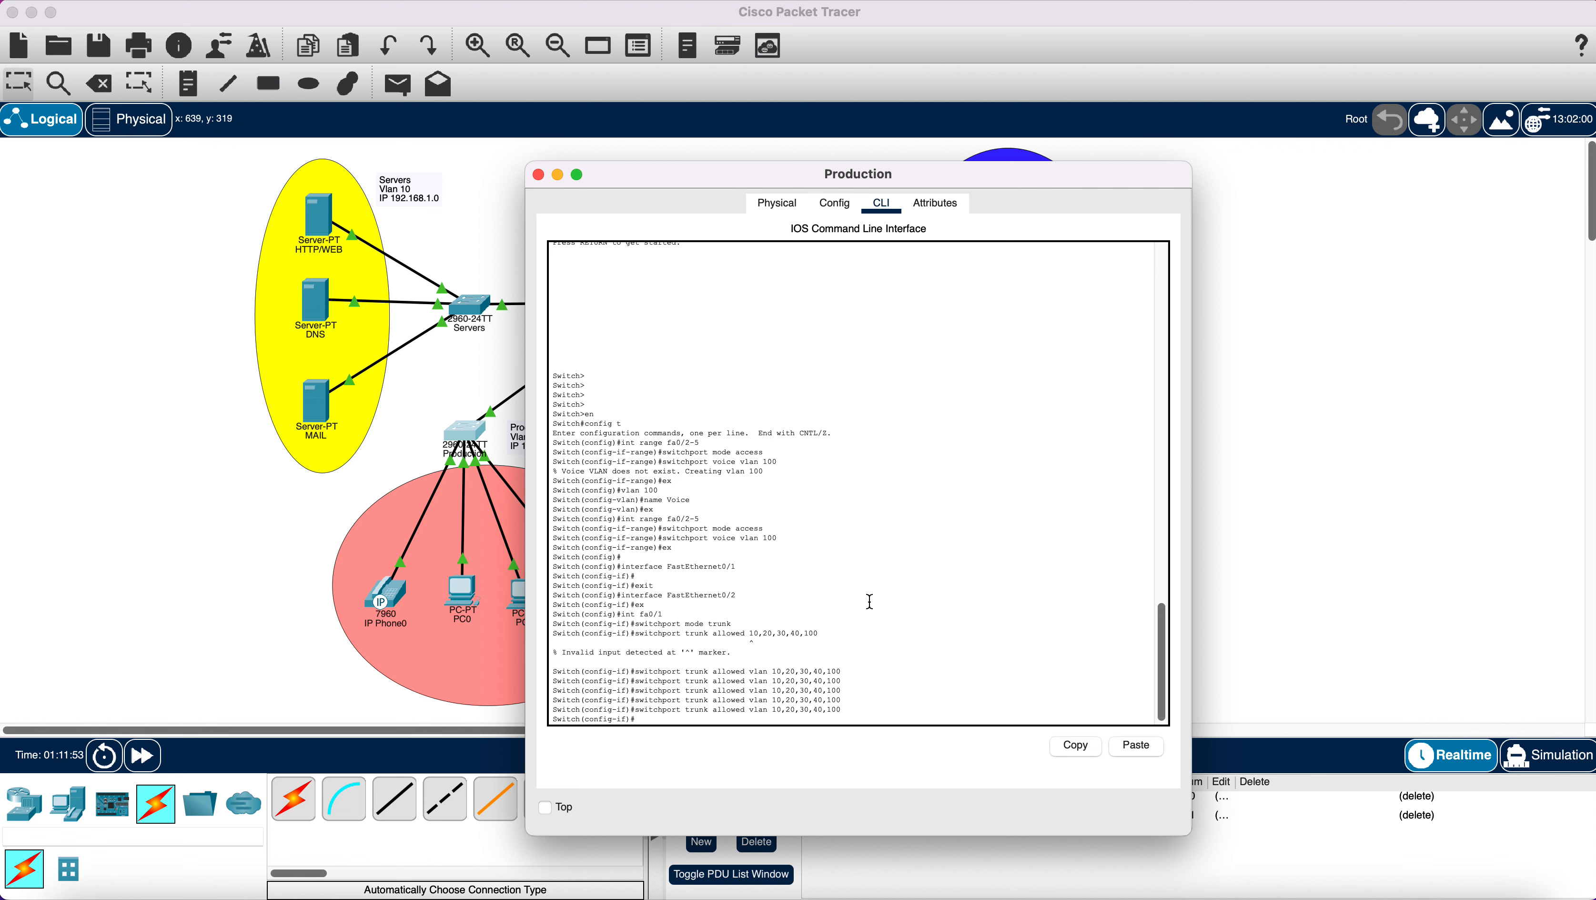
click(539, 175)
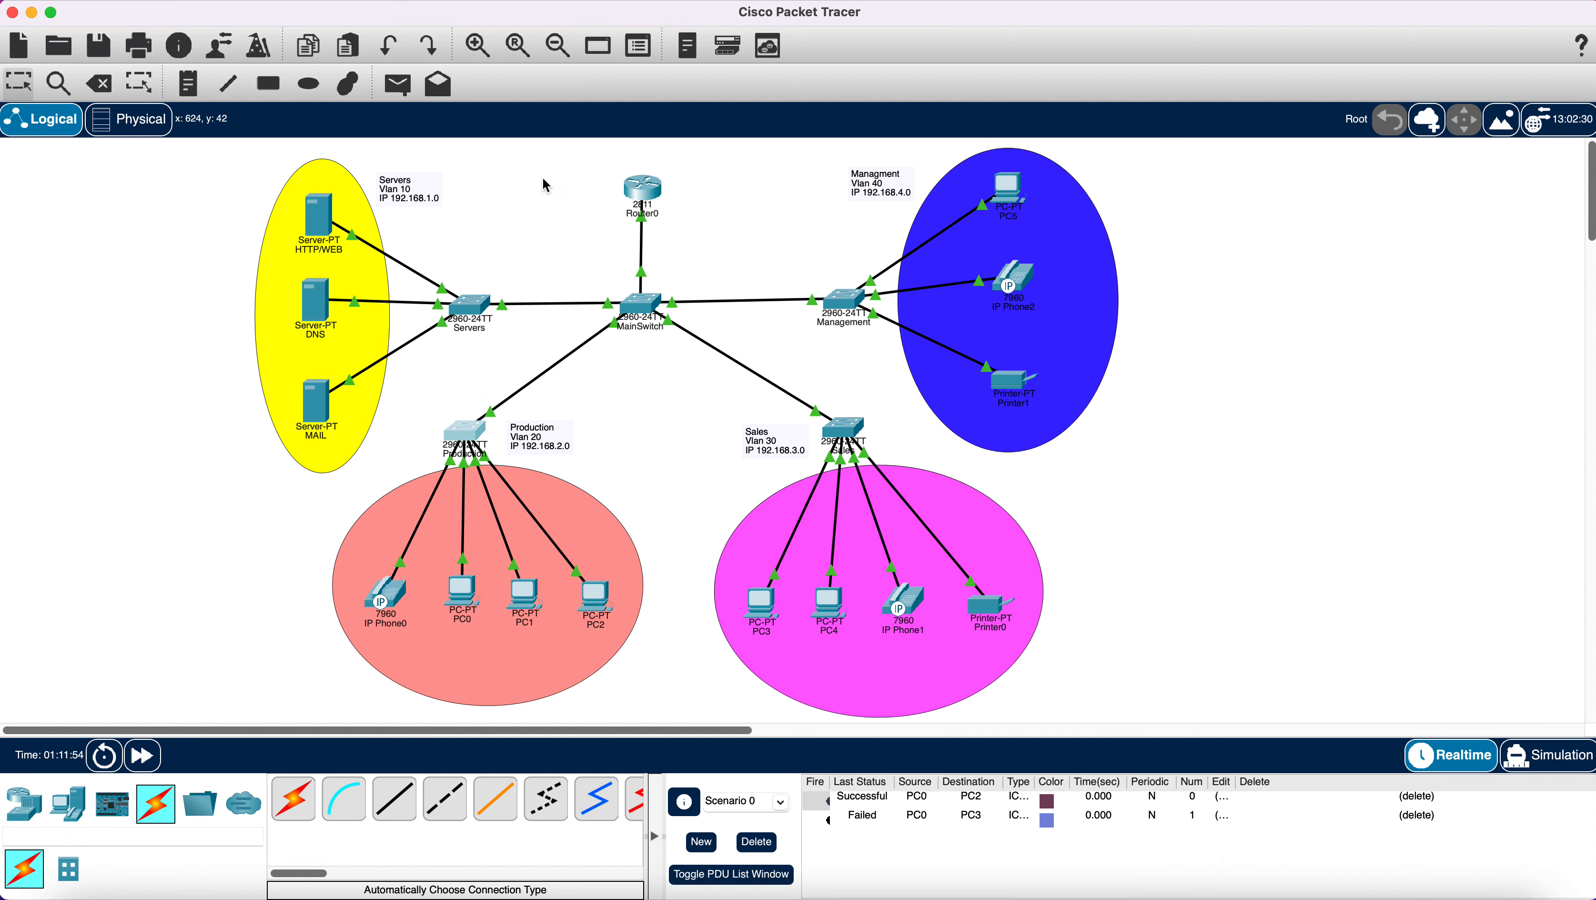
Review the MainSwitch console output, then bring up the Sales switch's command line.
click(642, 307)
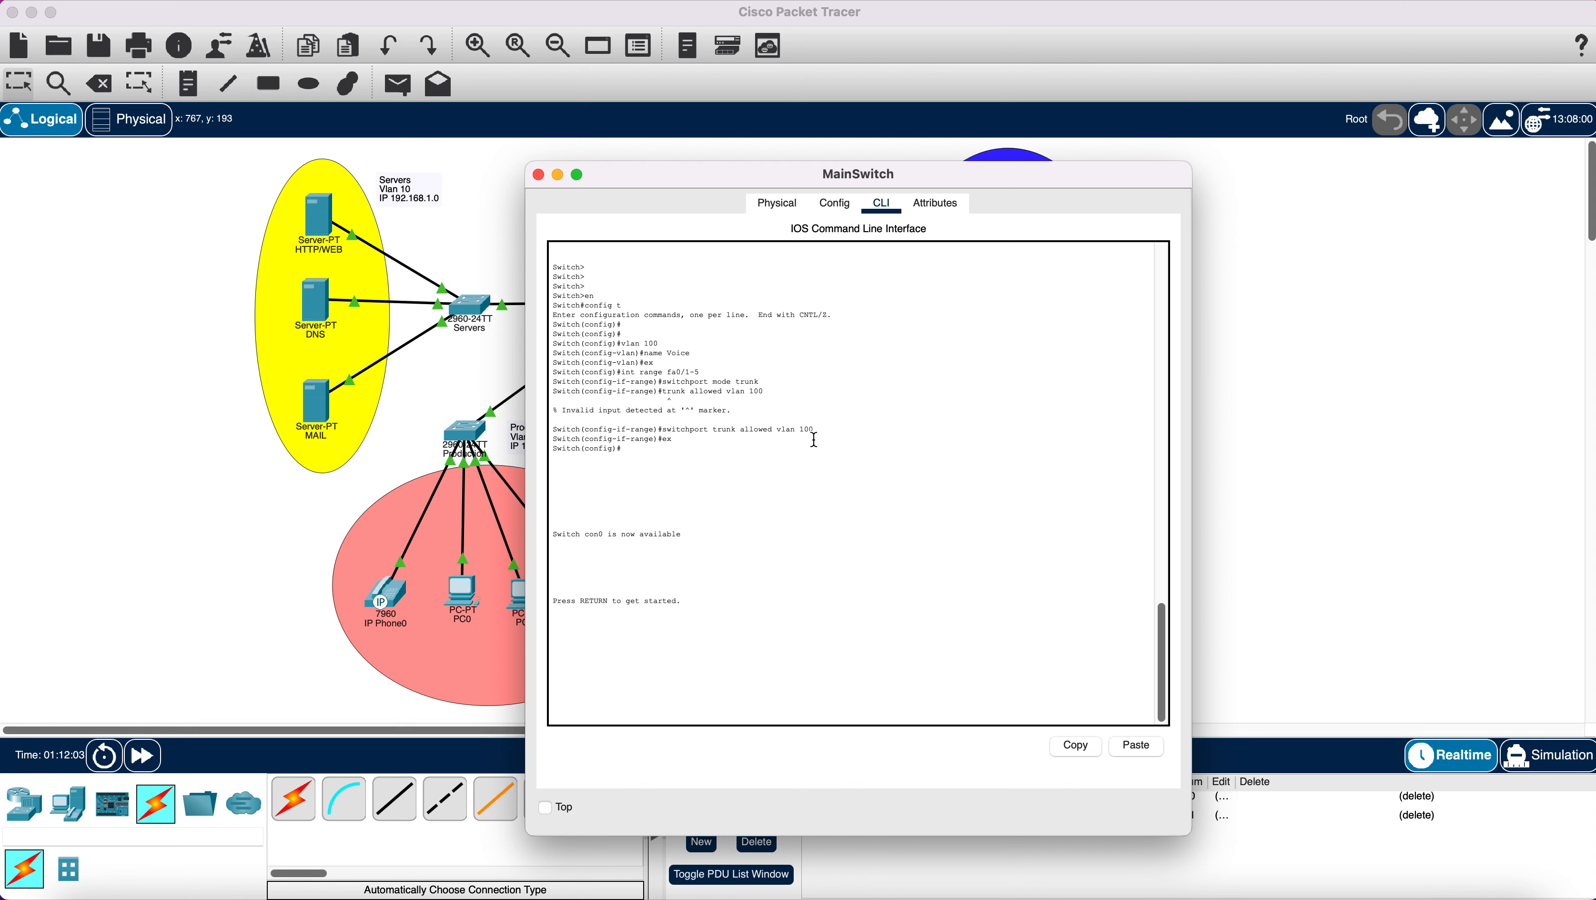
scroll(814, 439, up, 10)
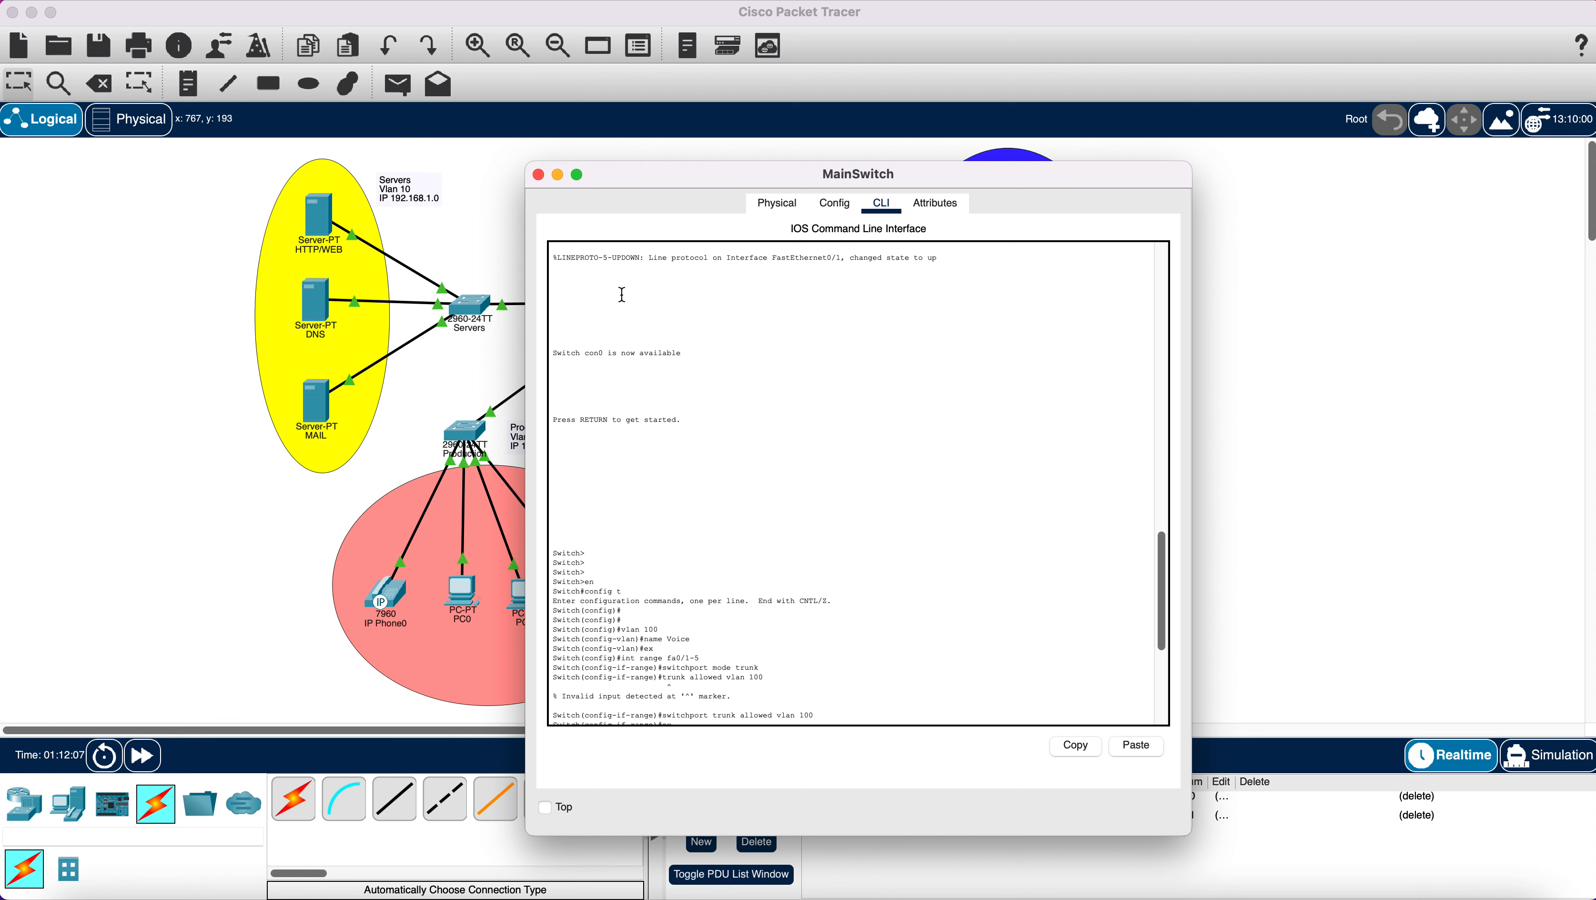
click(538, 175)
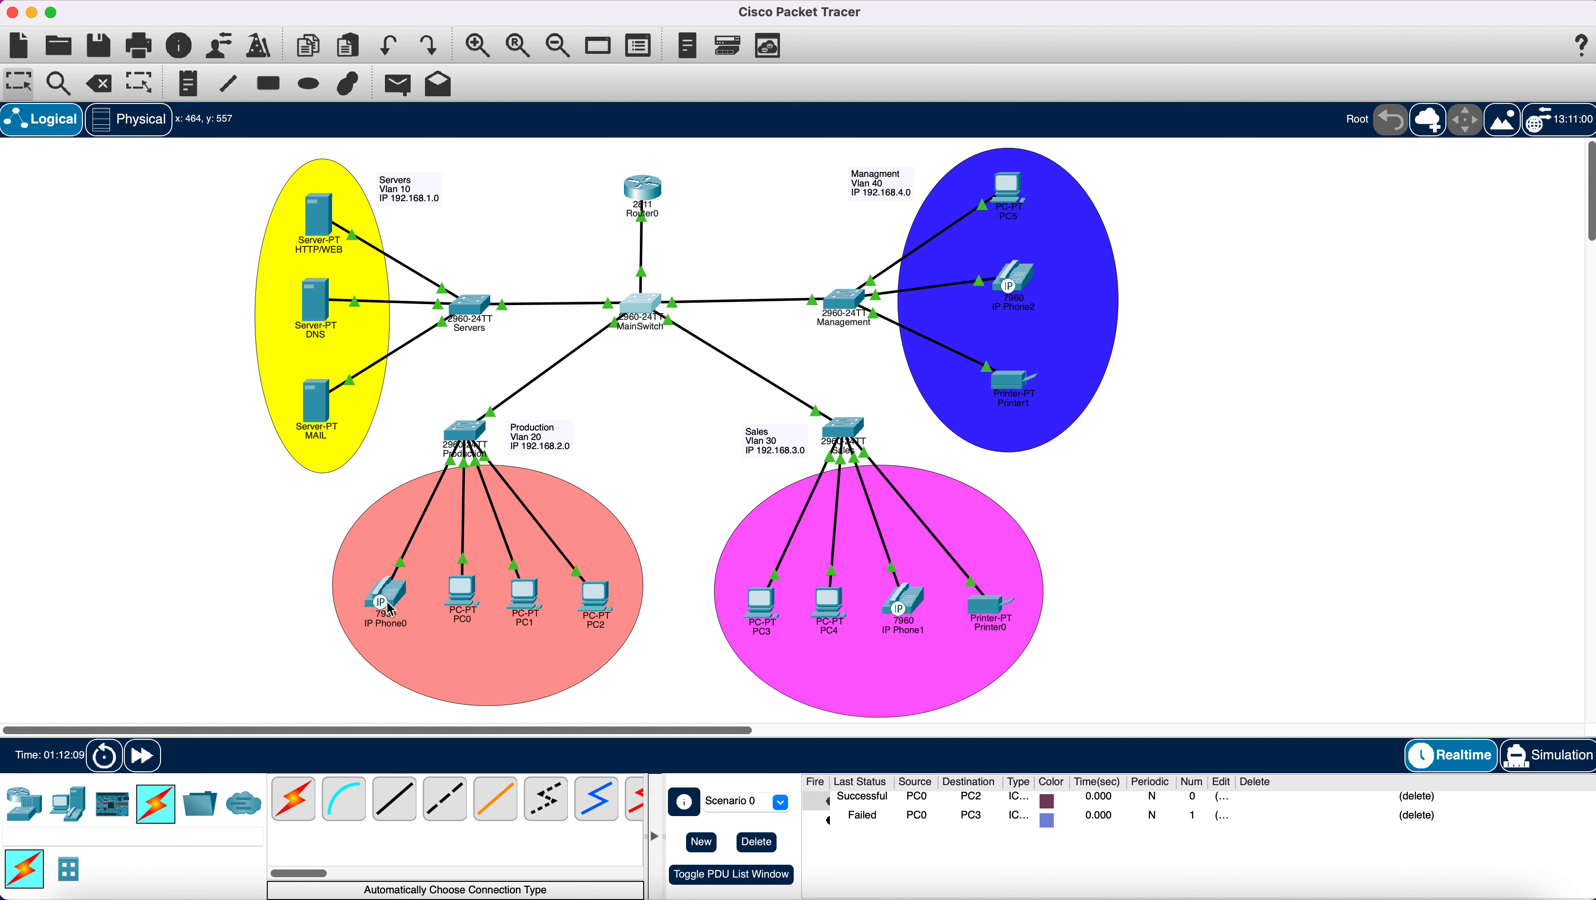
mouse_move(390, 608)
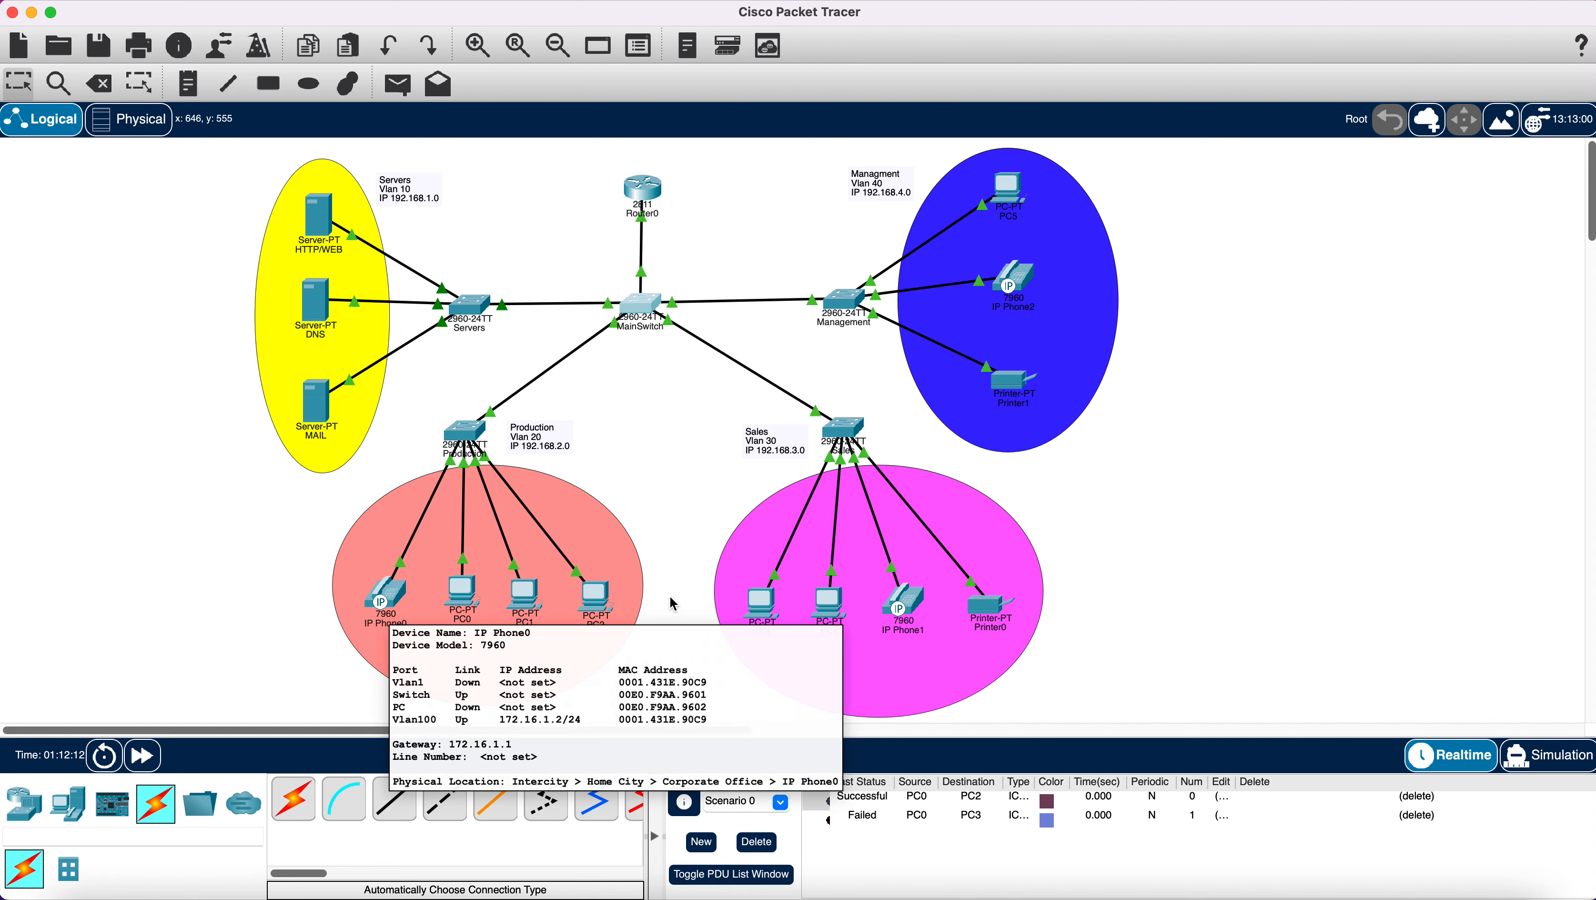
mouse_move(909, 605)
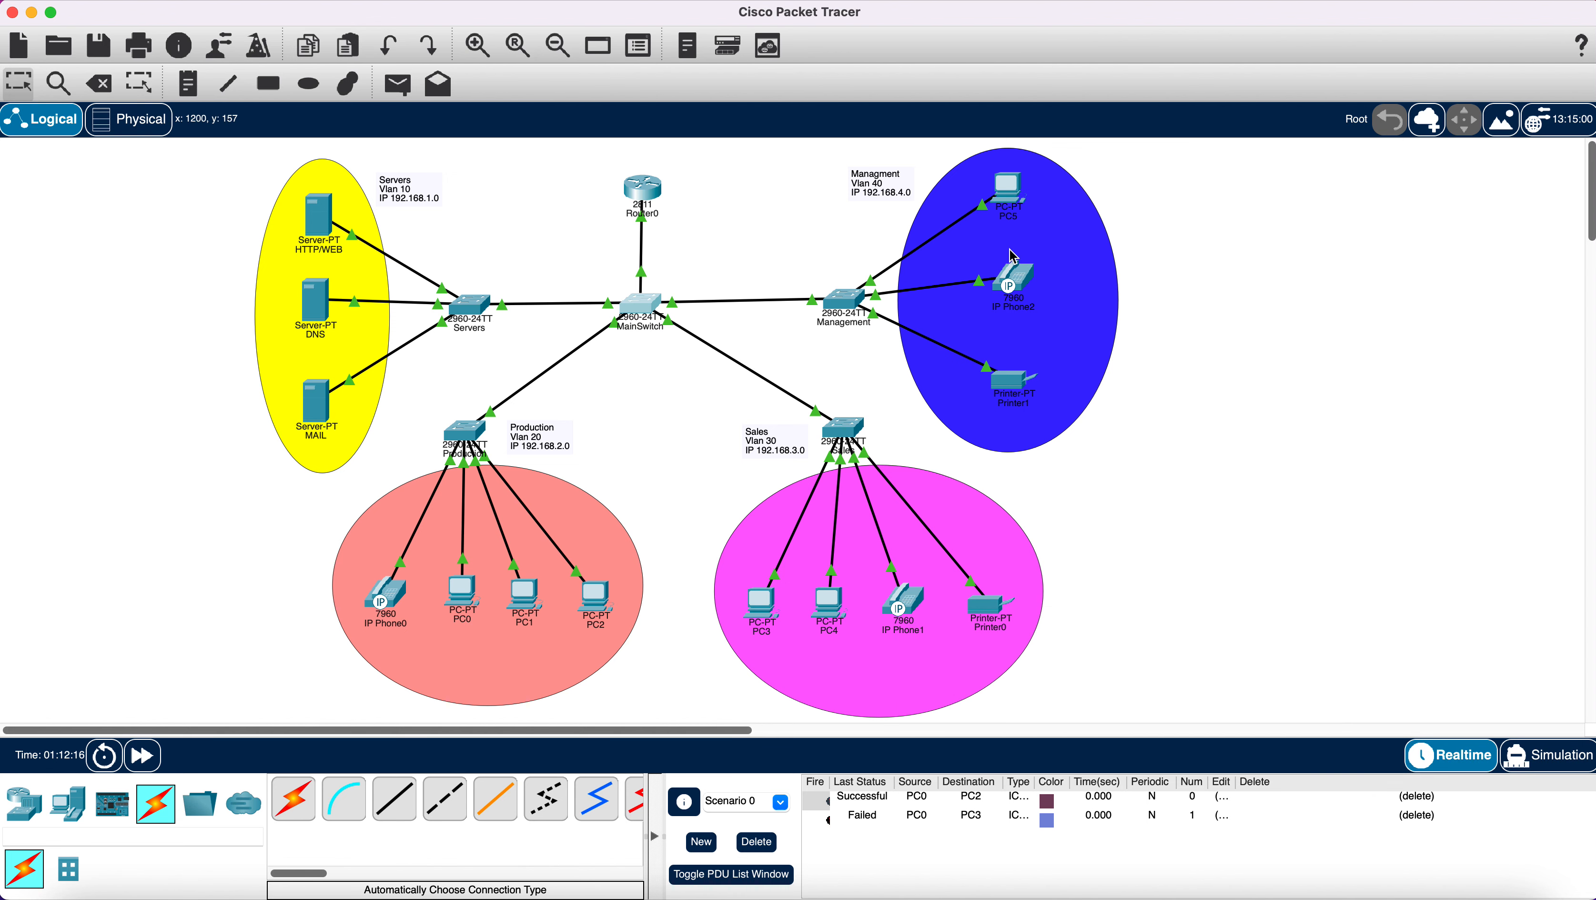
mouse_move(1019, 285)
click(844, 428)
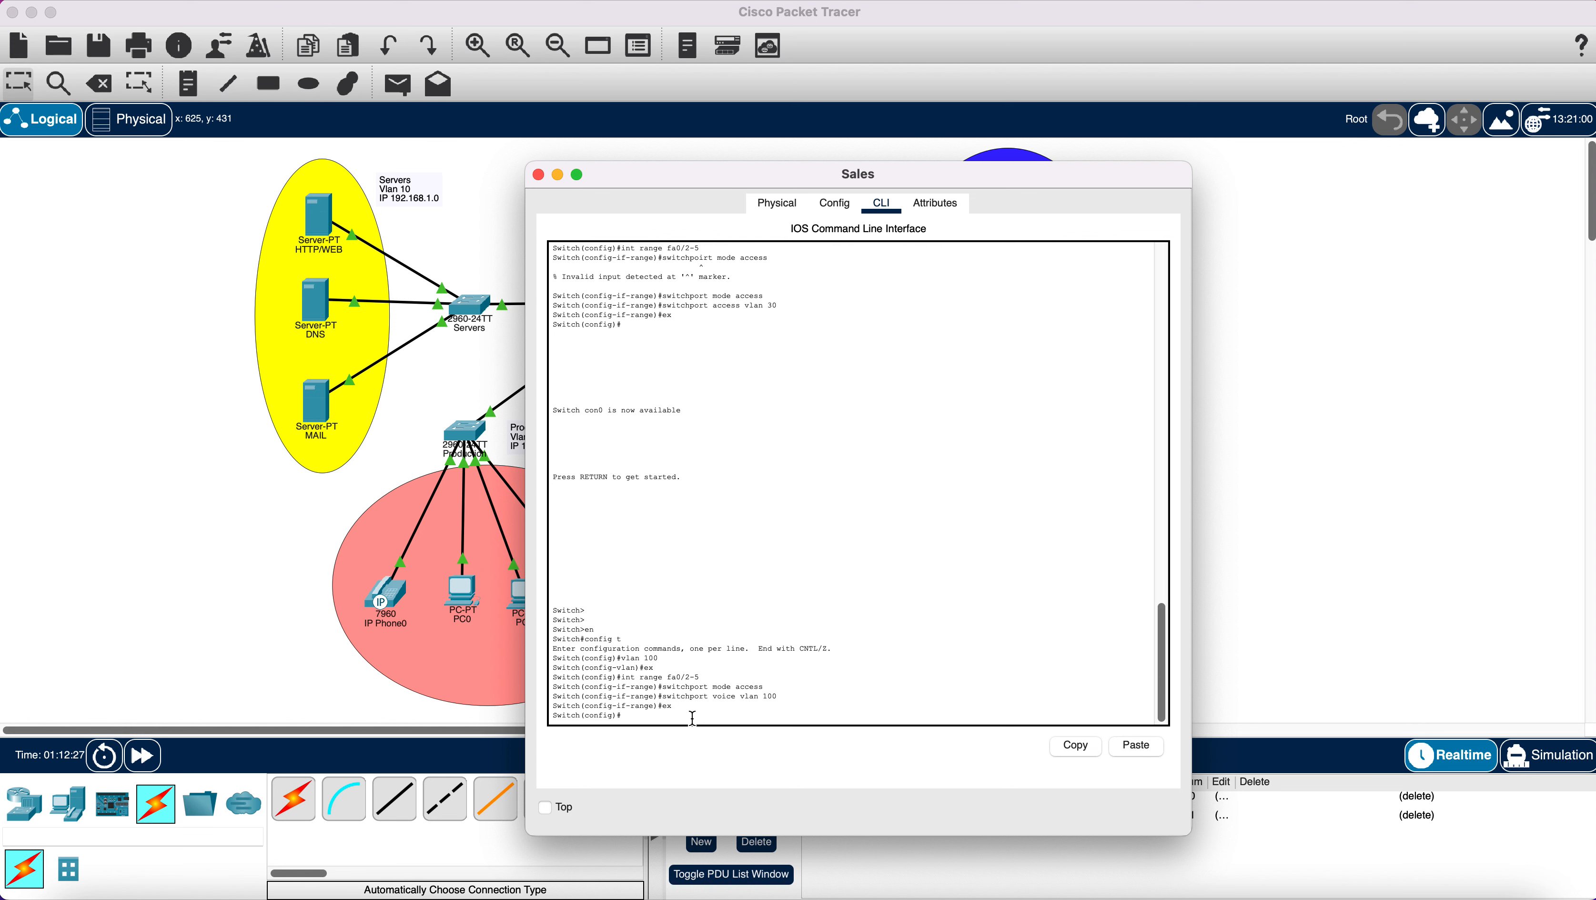
Make Sales port fa0/1 a trunk allowing VLANs 10,20,30,40,100.
text(nt fa0/1)
key(Return)
text(sw)
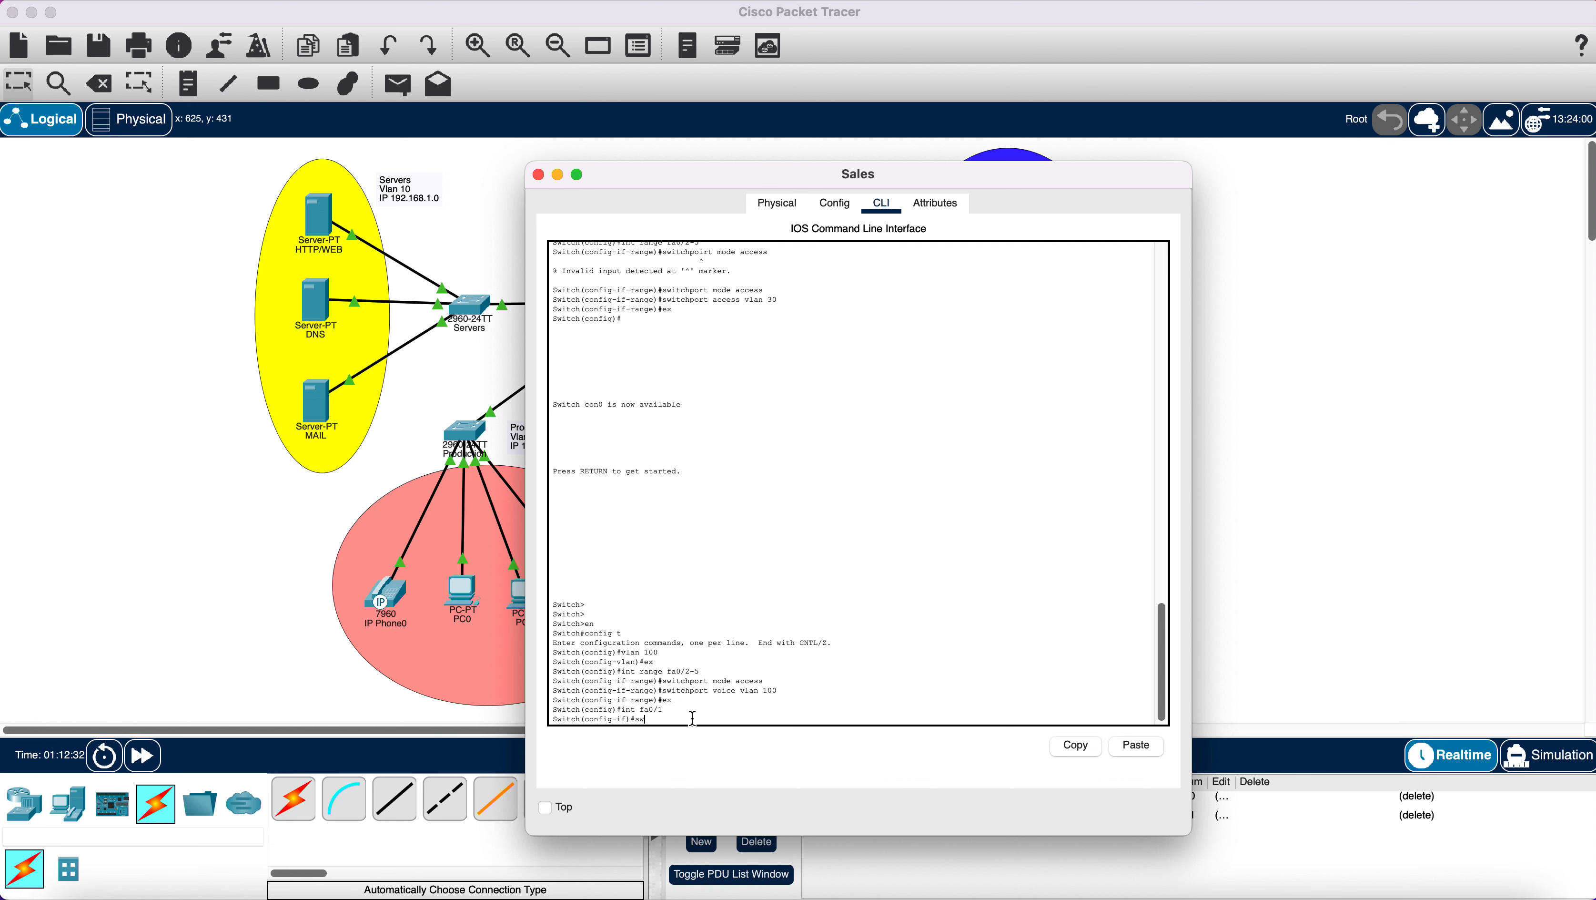
text(itchport mode trunk)
key(Return)
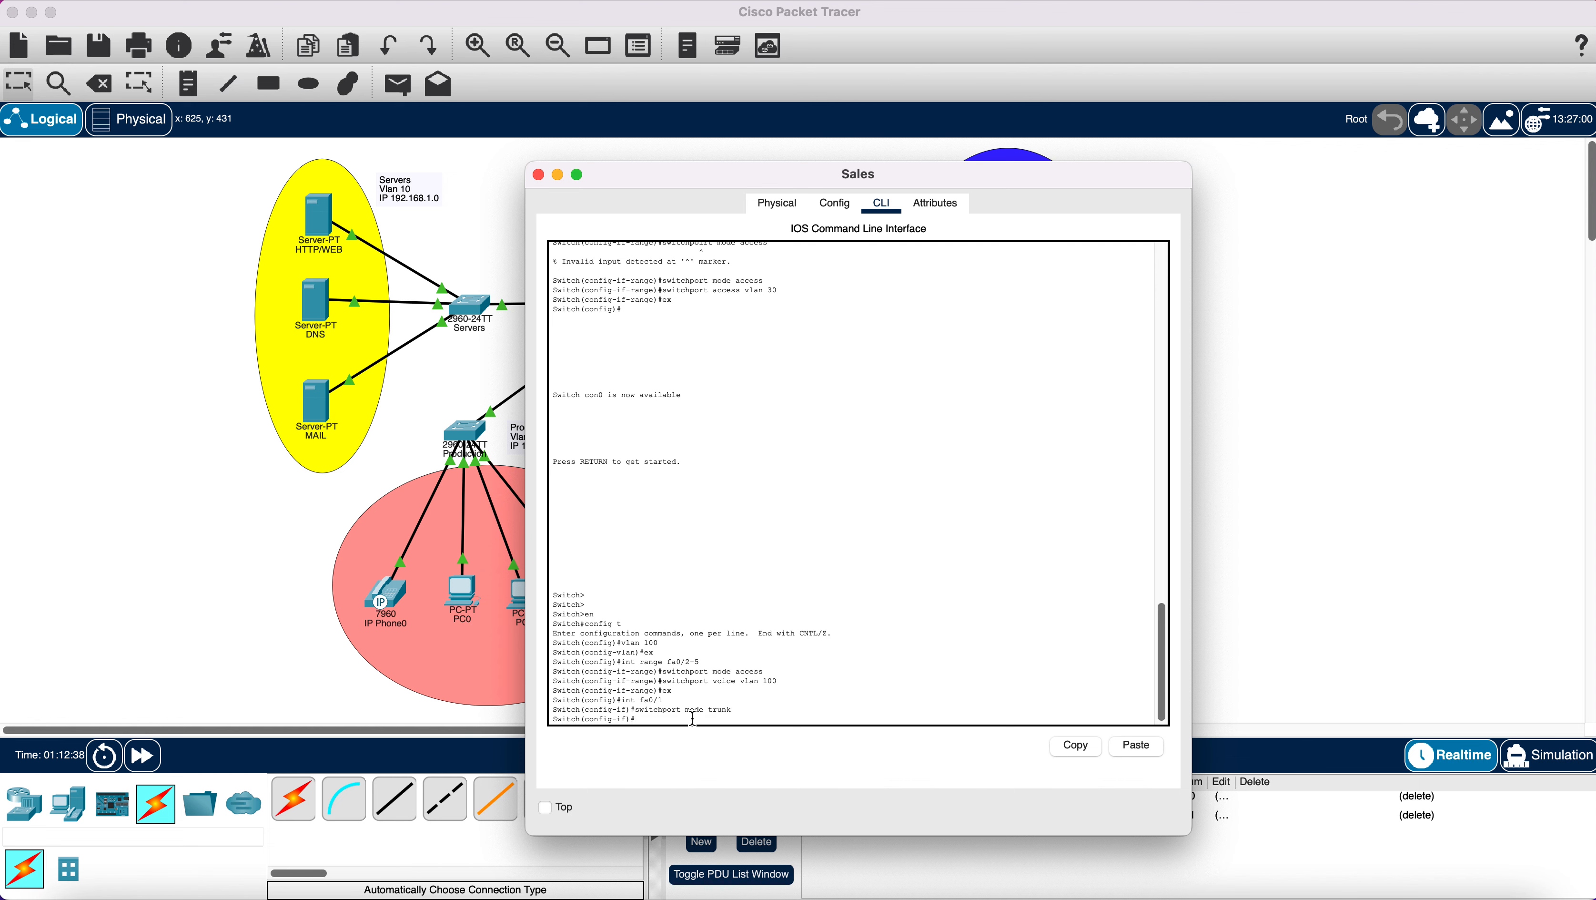
text(switchport trunk allowed vlan 10,20,30,4)
text(0,100)
key(Return)
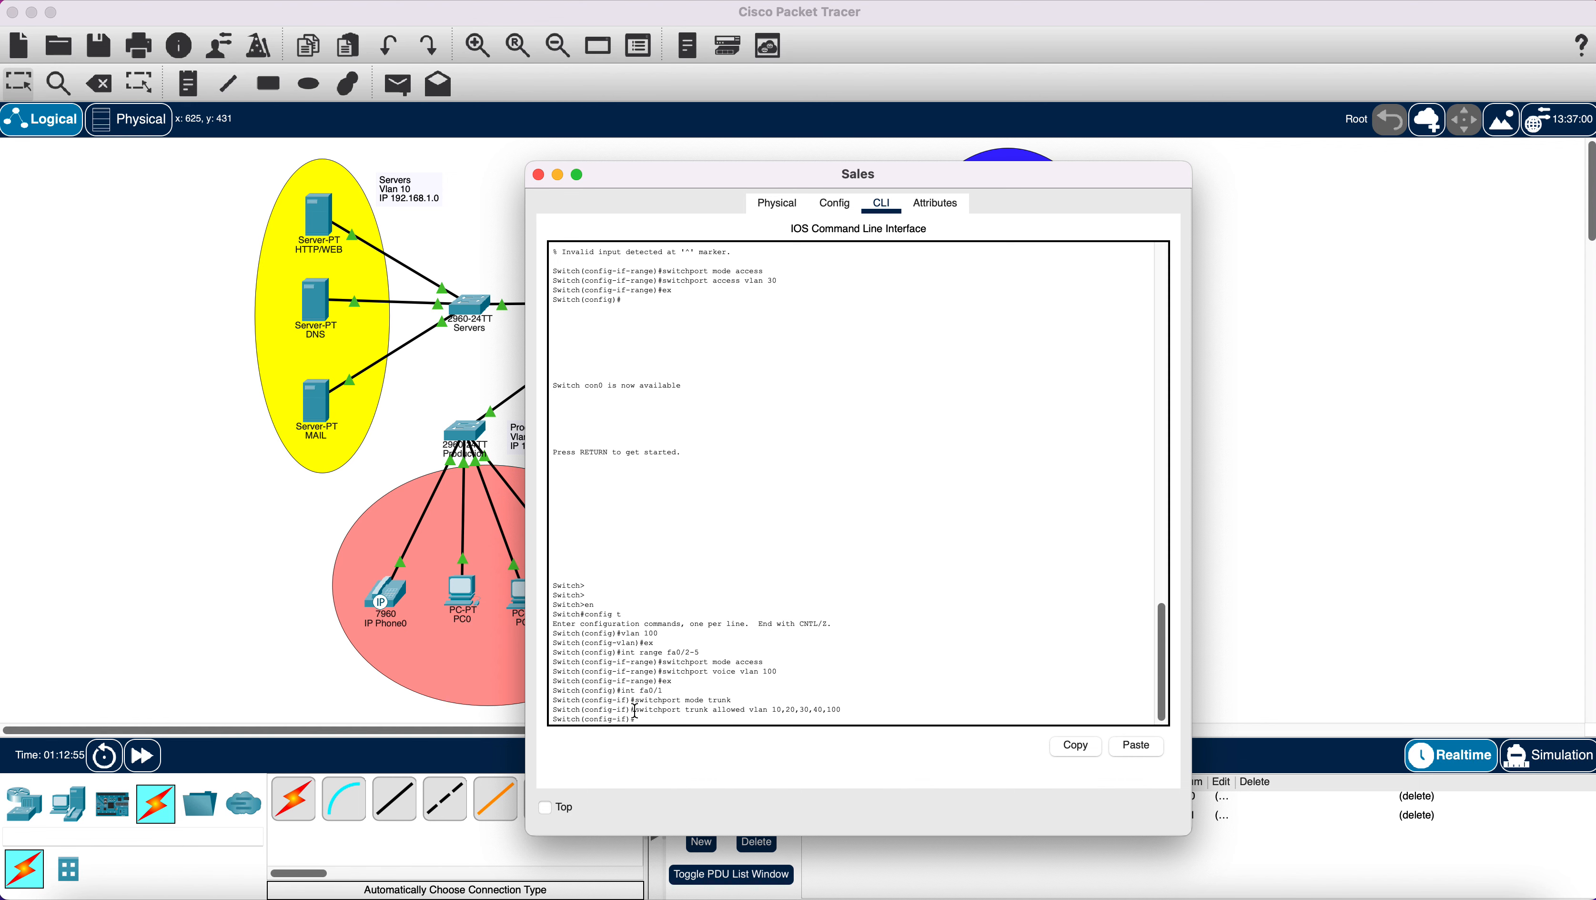
Copy the allowed-VLAN command, paste it several more times, then exit interface mode.
drag(636, 711, 844, 710)
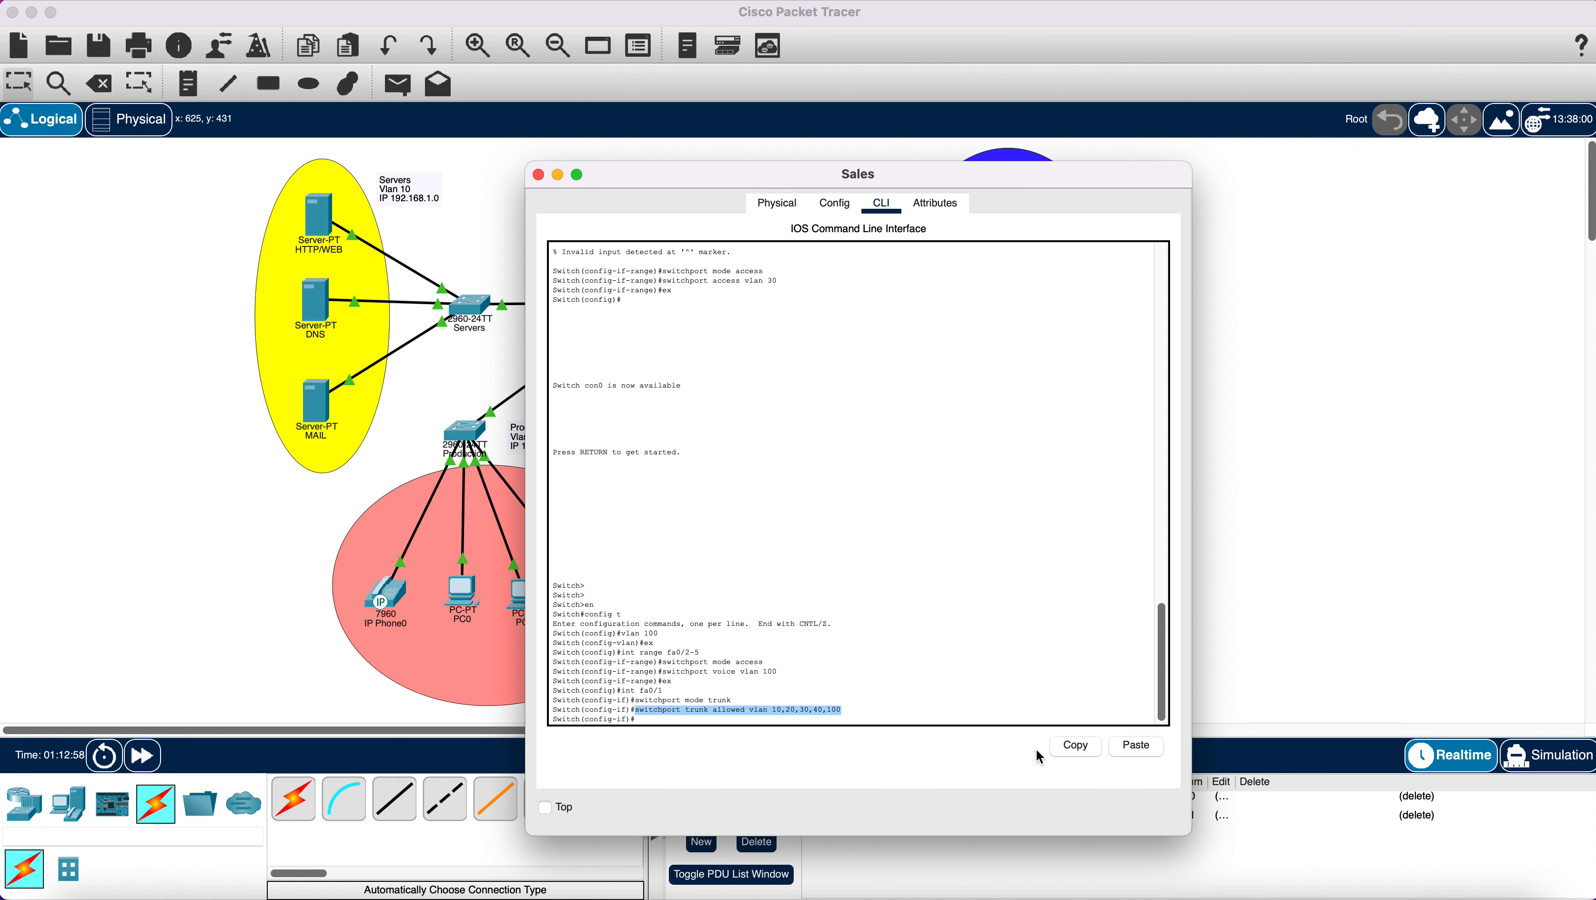
click(1090, 747)
click(1132, 745)
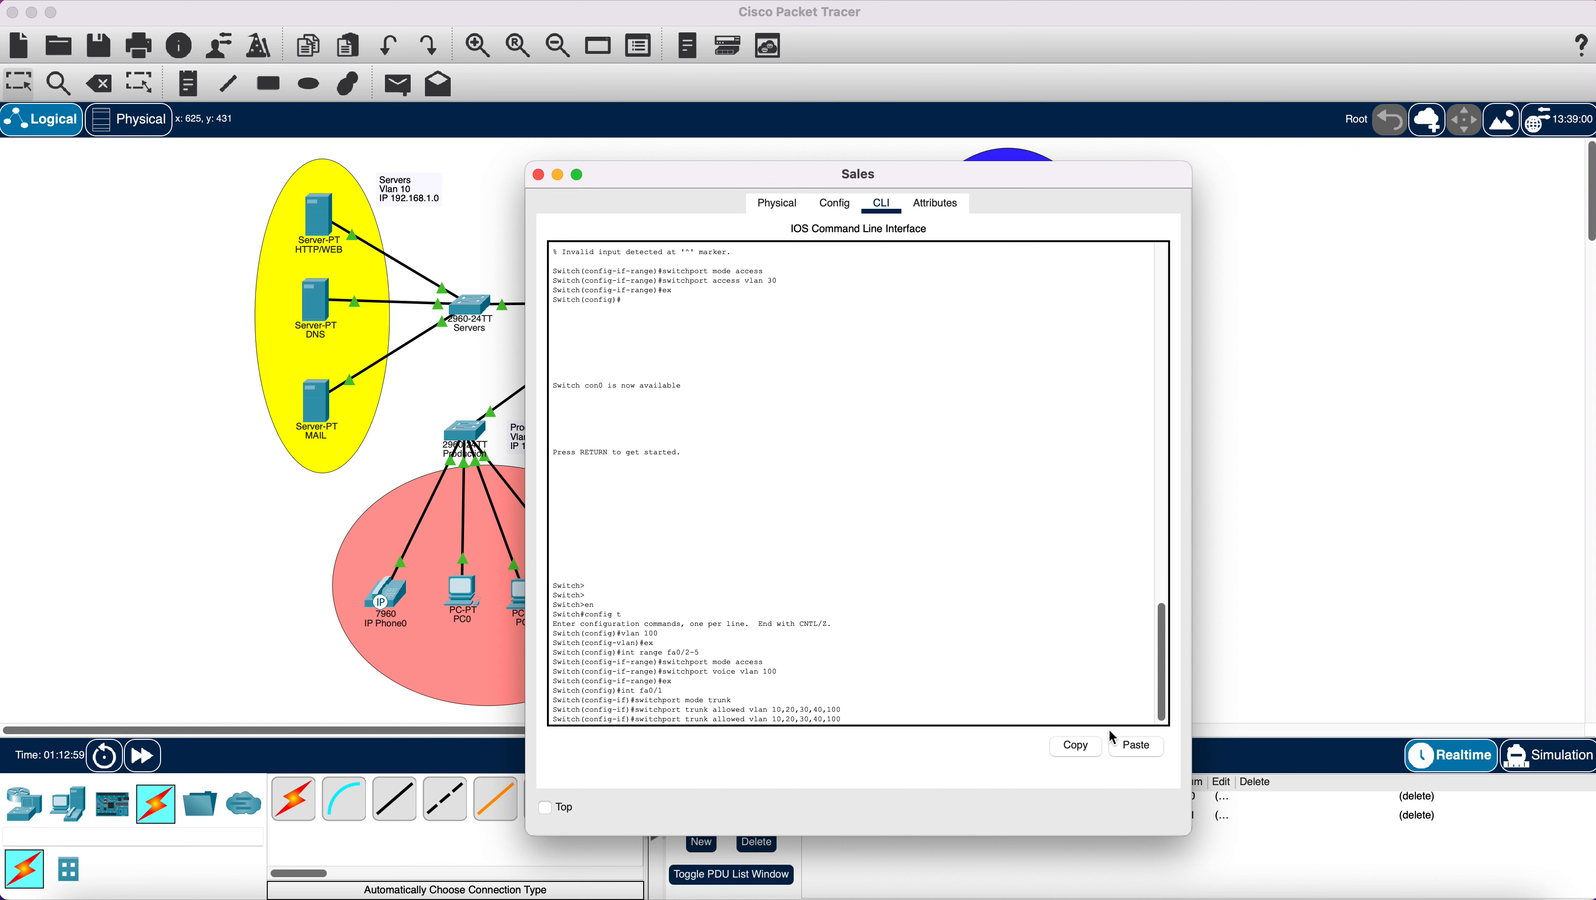
click(1136, 743)
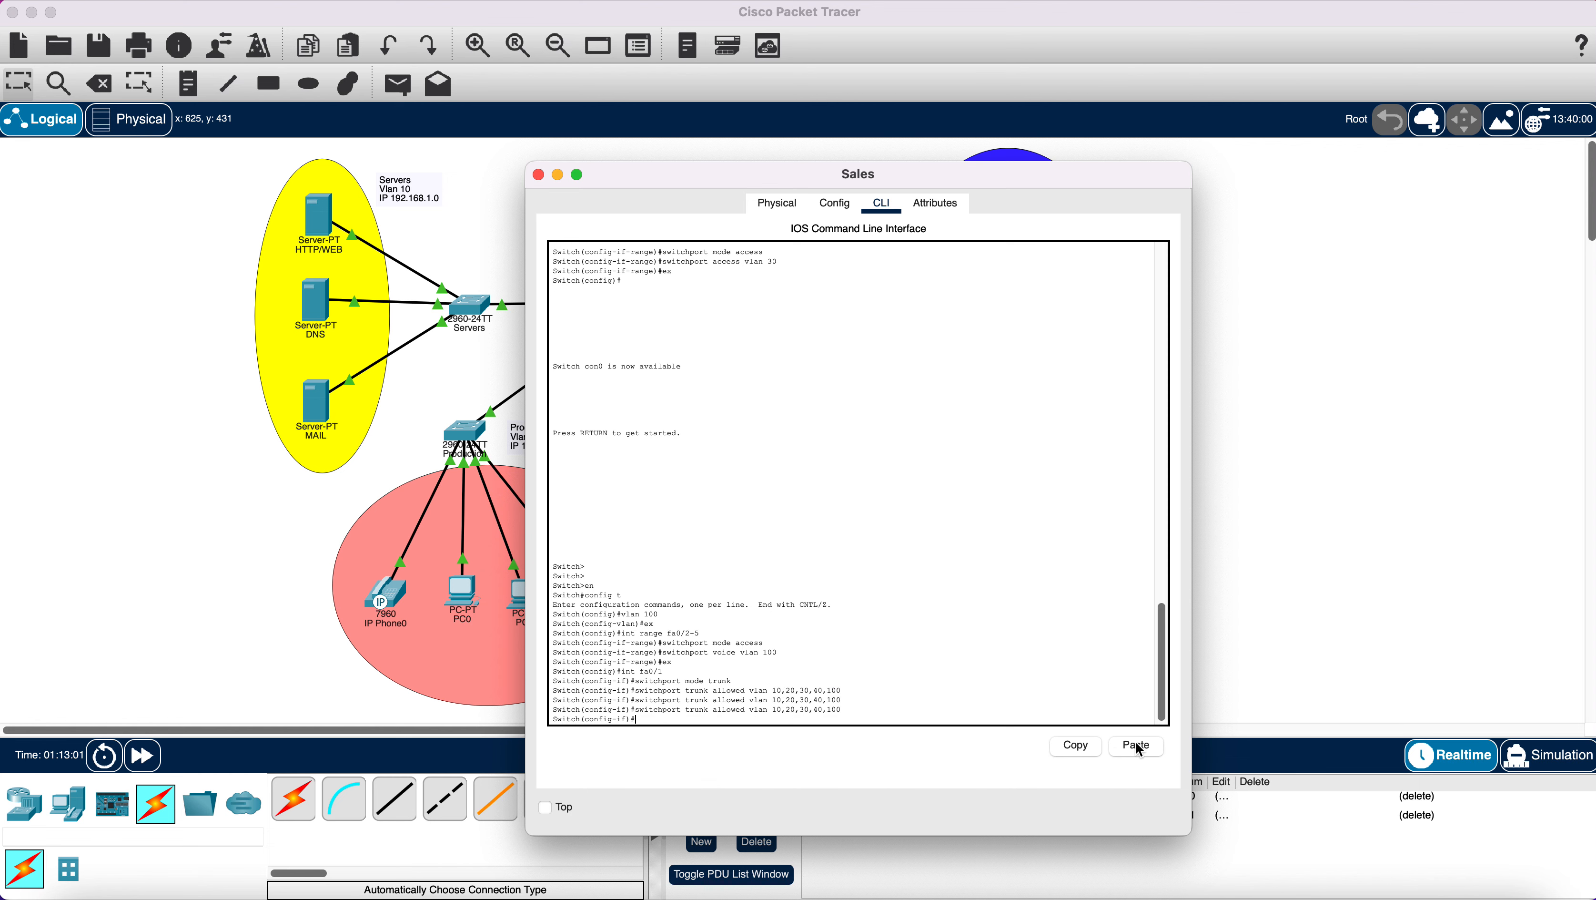
click(1137, 745)
click(1137, 744)
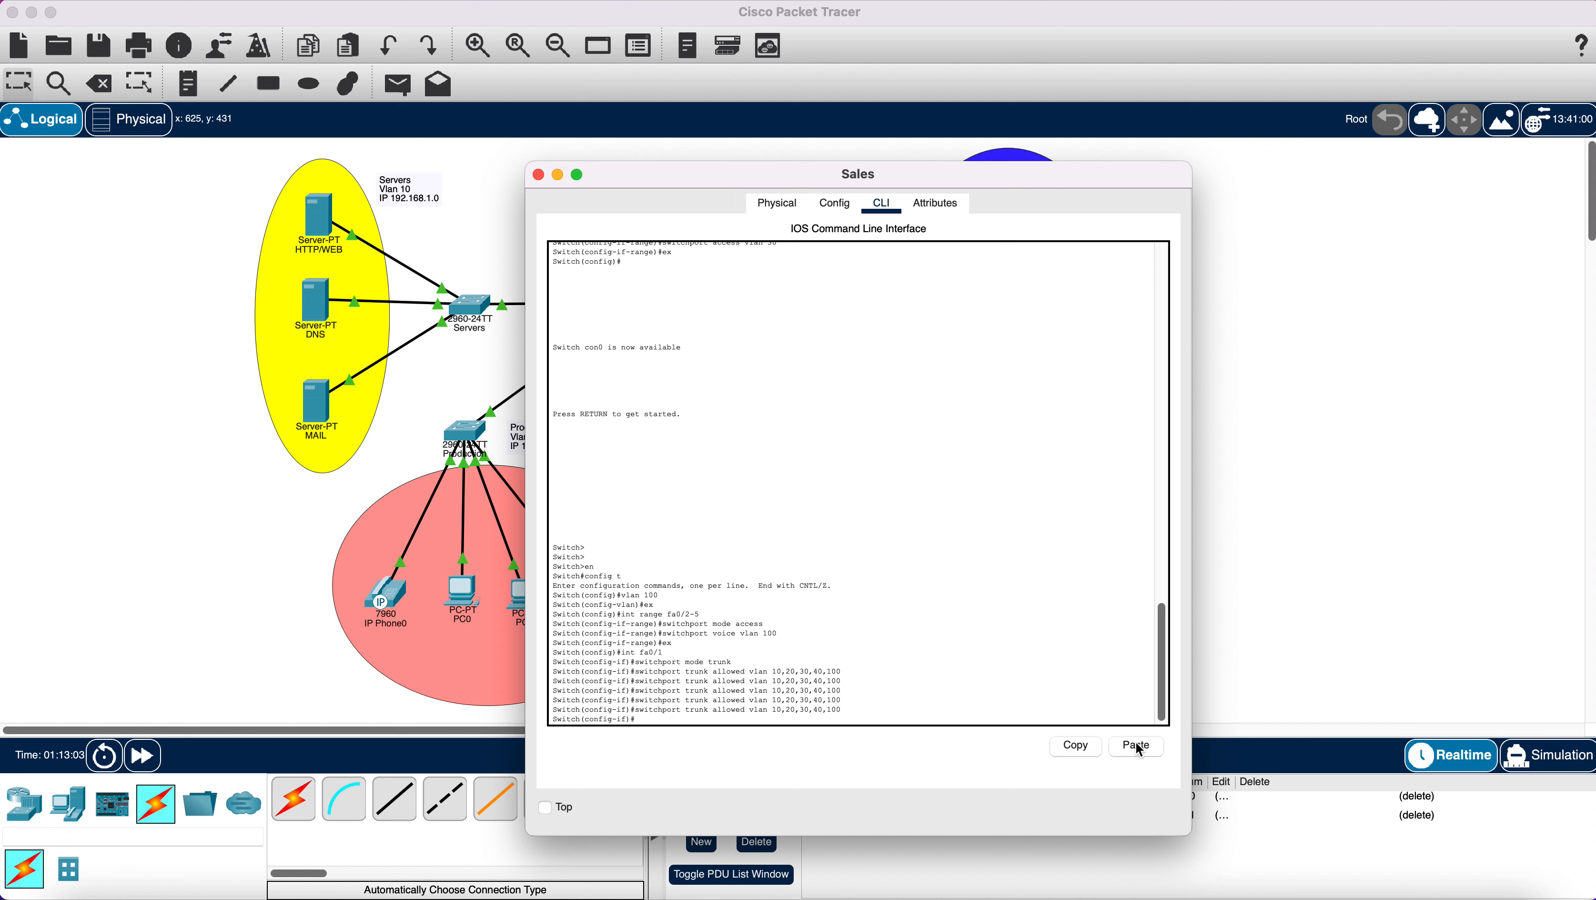
text(ex)
key(Return)
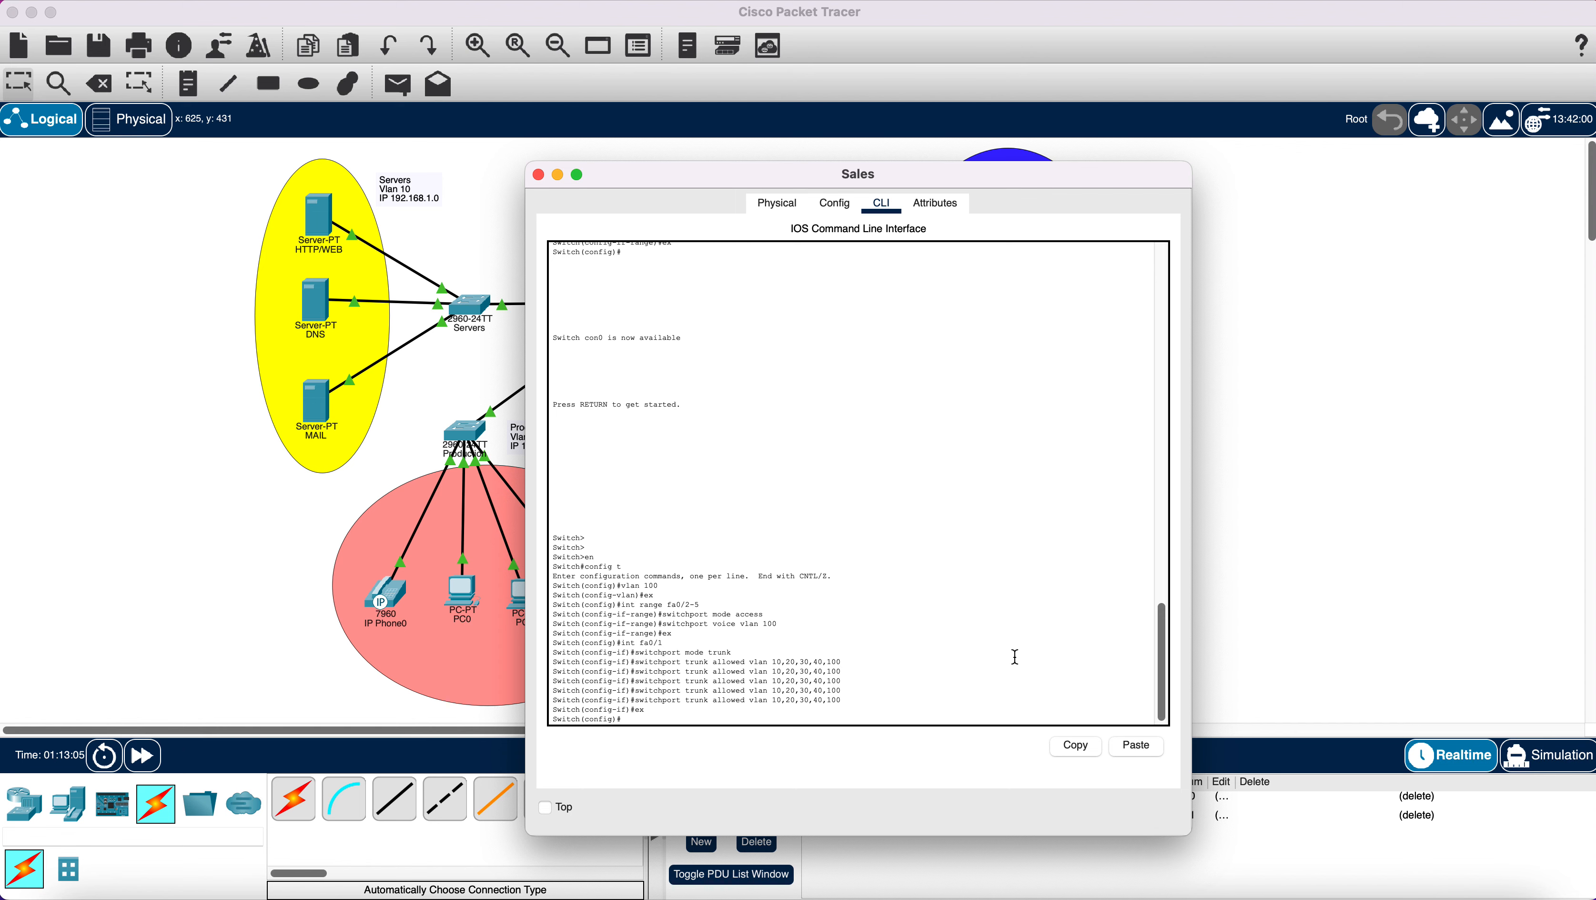
Send two simple pings from PC0 to PC3, see them fail, and clear the PDU list.
click(539, 176)
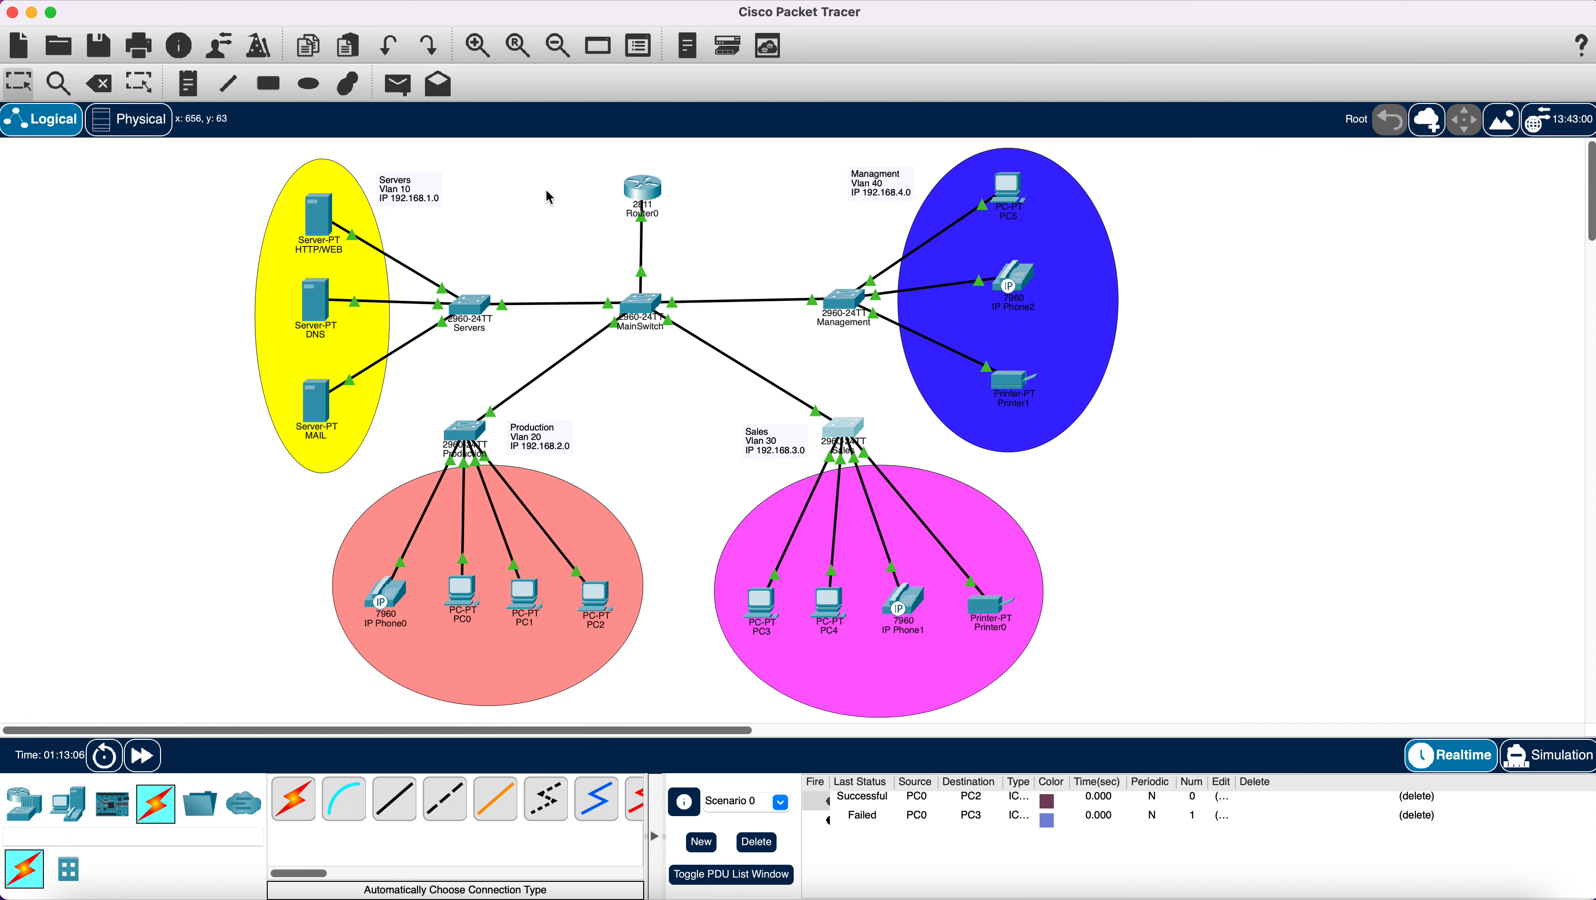
key(p)
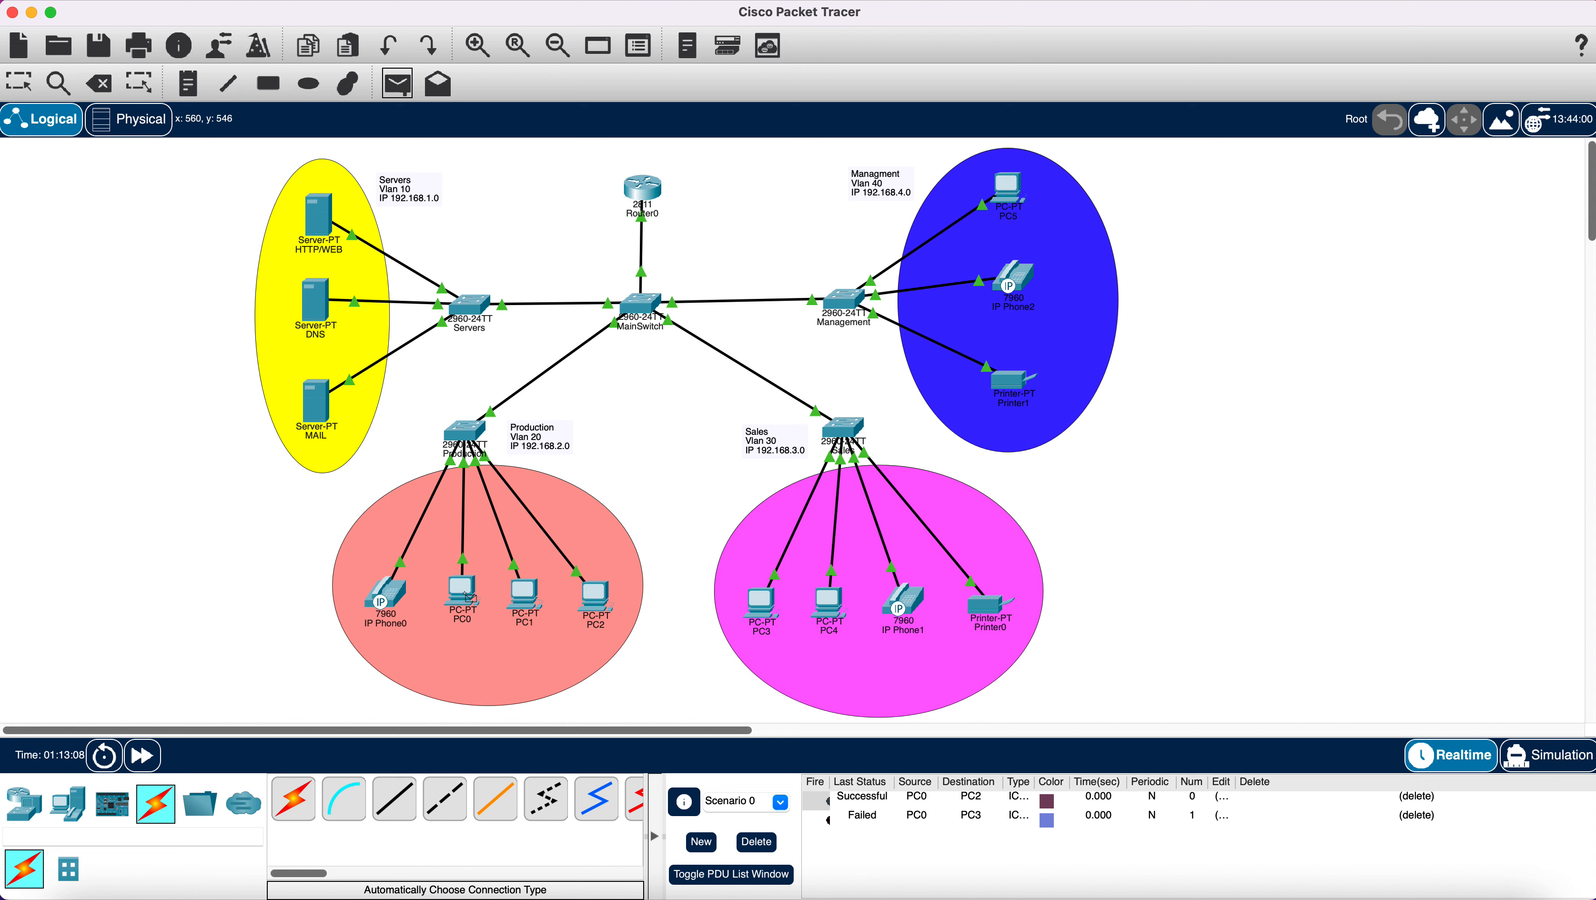
click(462, 592)
click(762, 608)
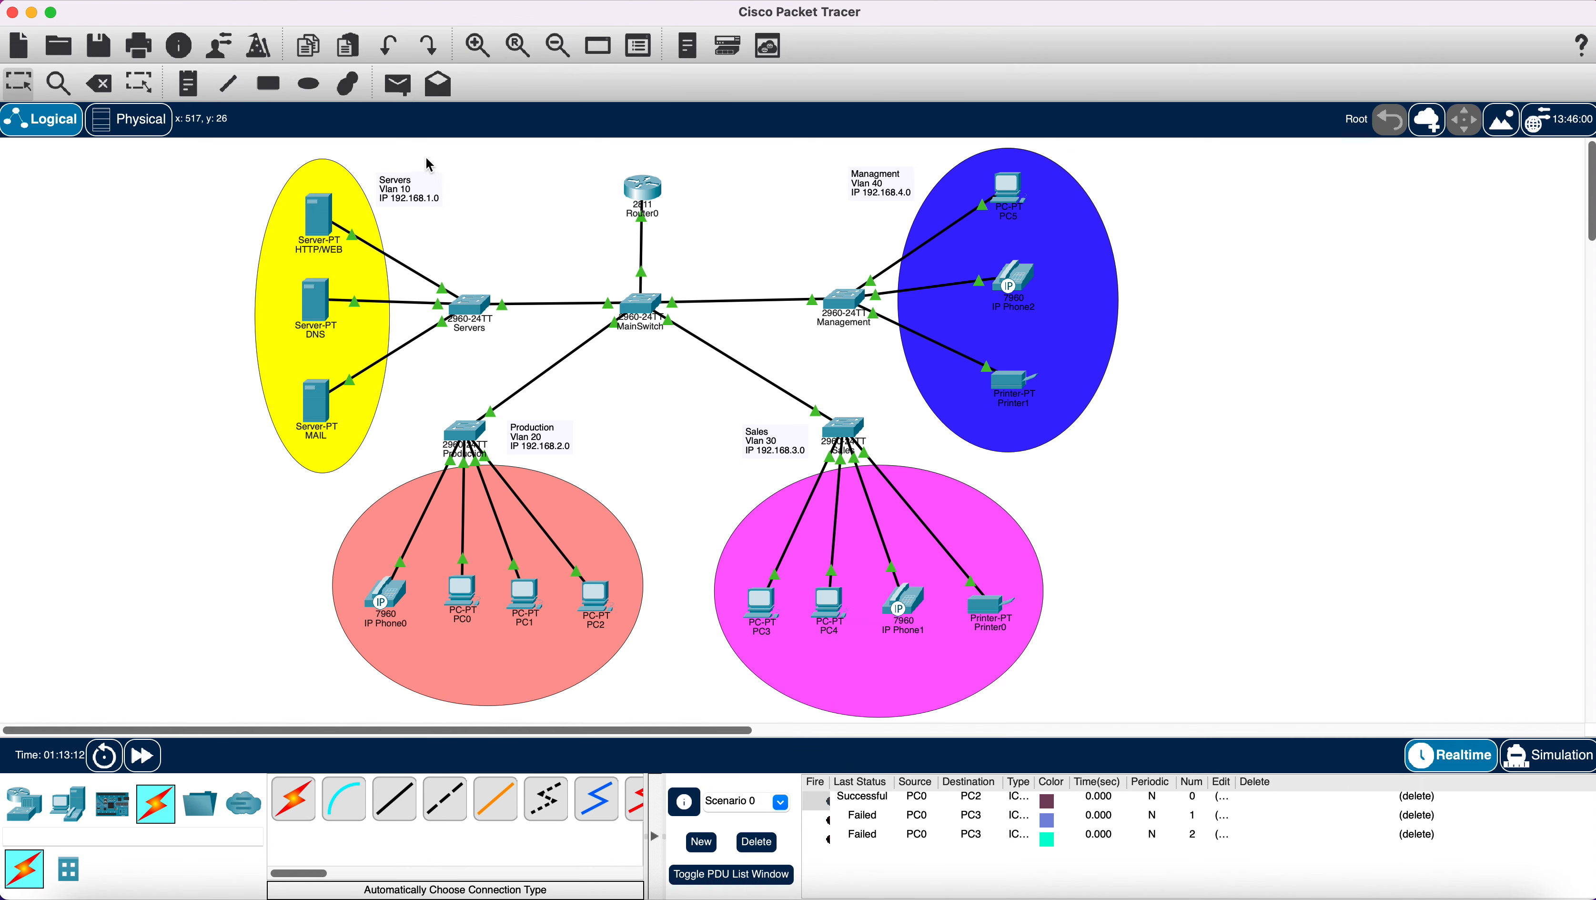
click(398, 83)
click(466, 589)
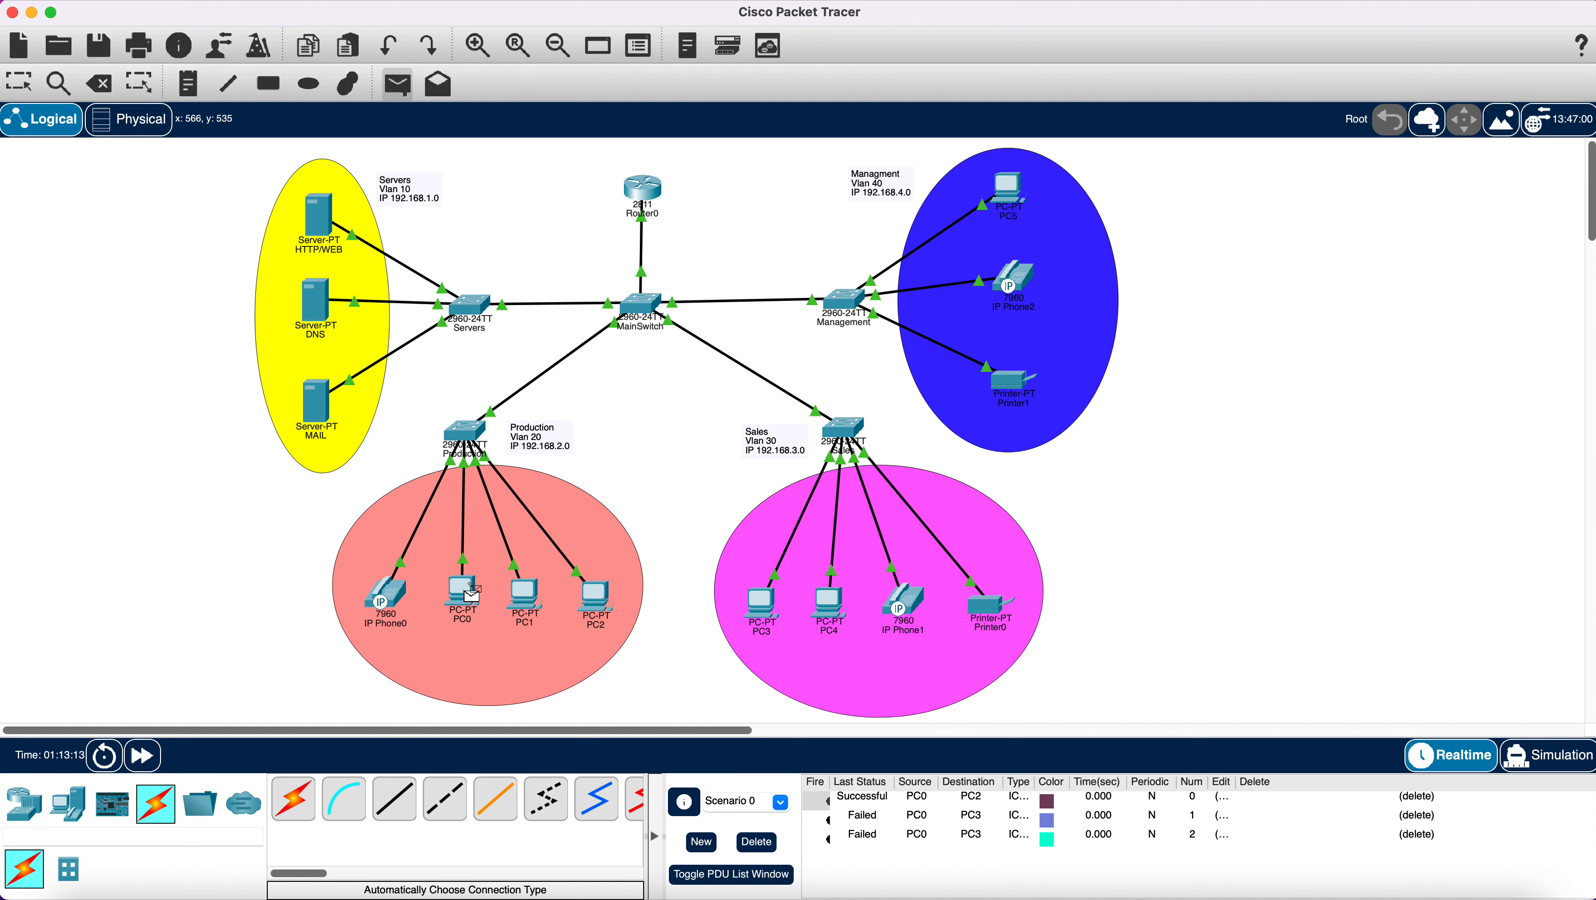
click(767, 608)
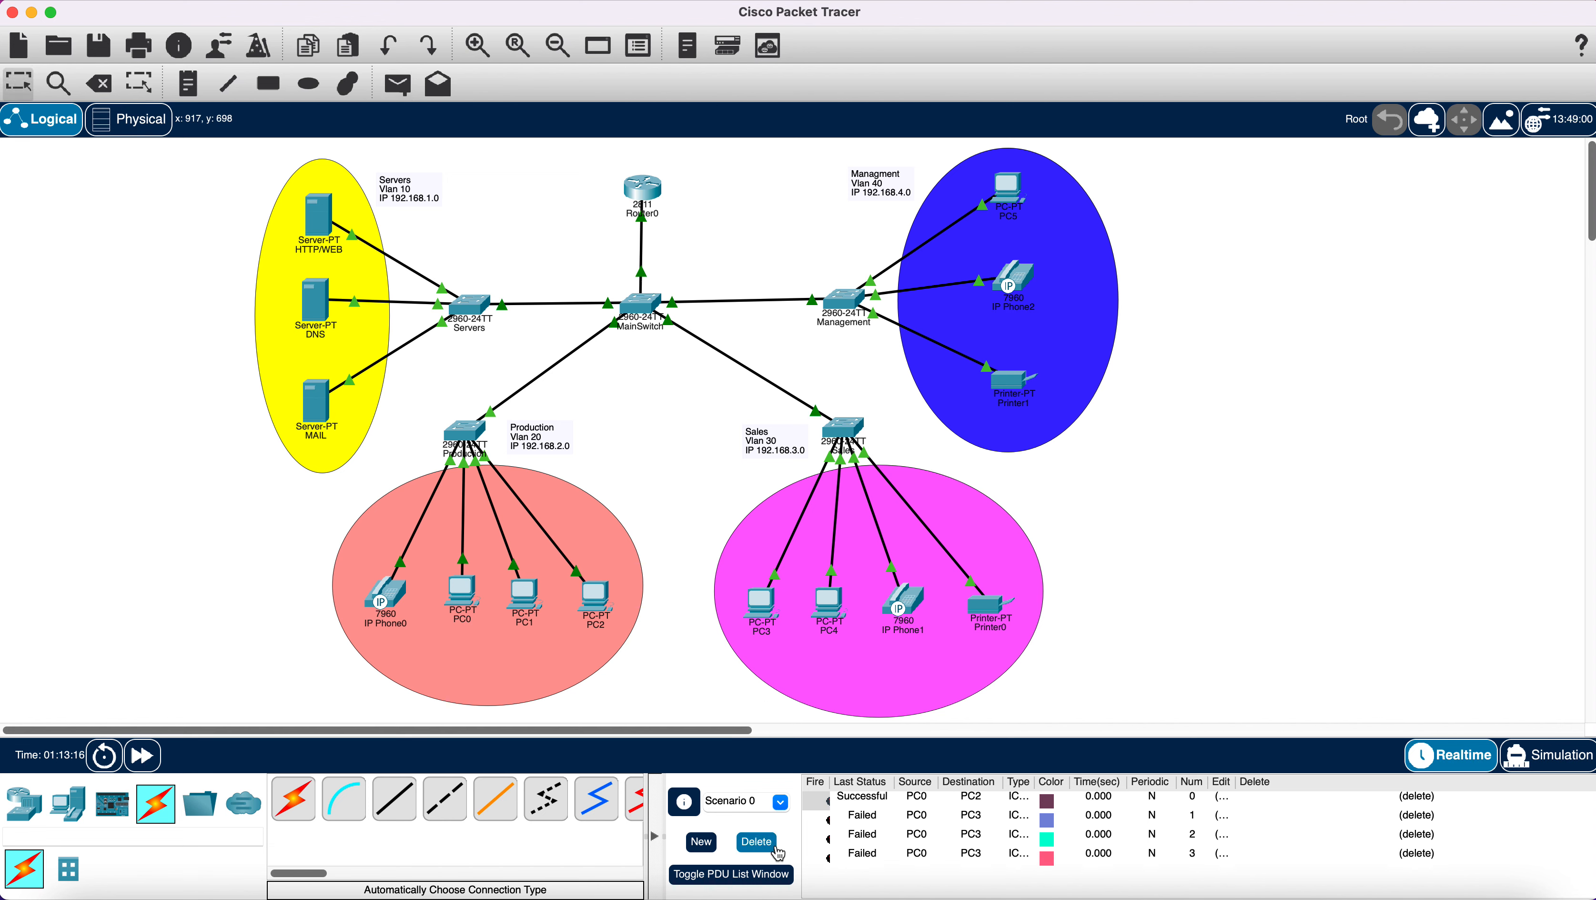
click(764, 843)
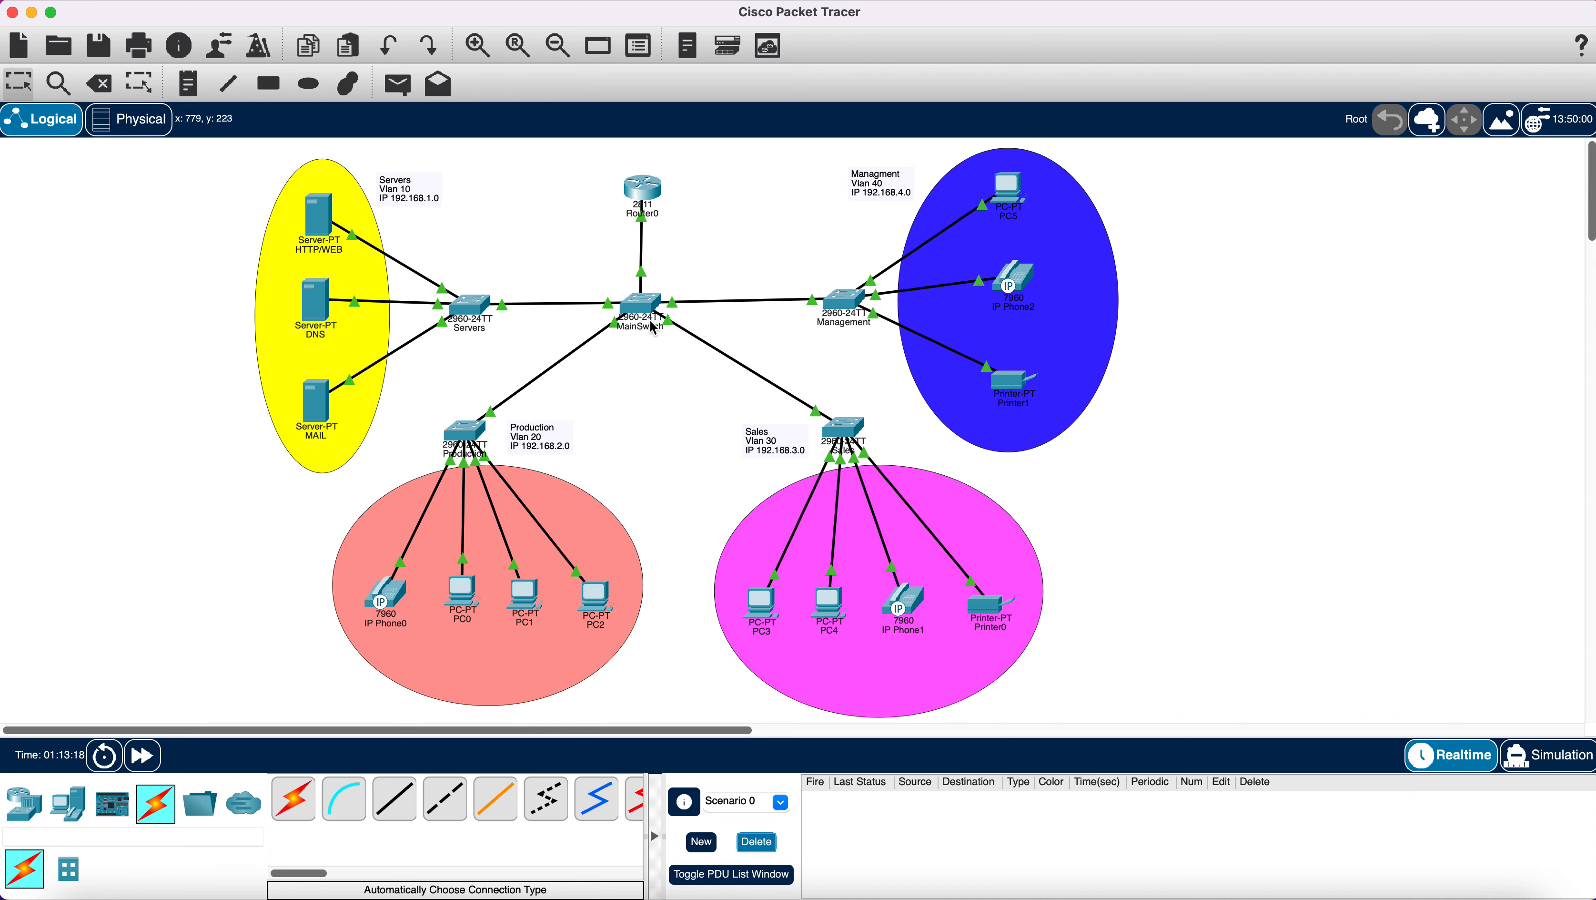
click(637, 306)
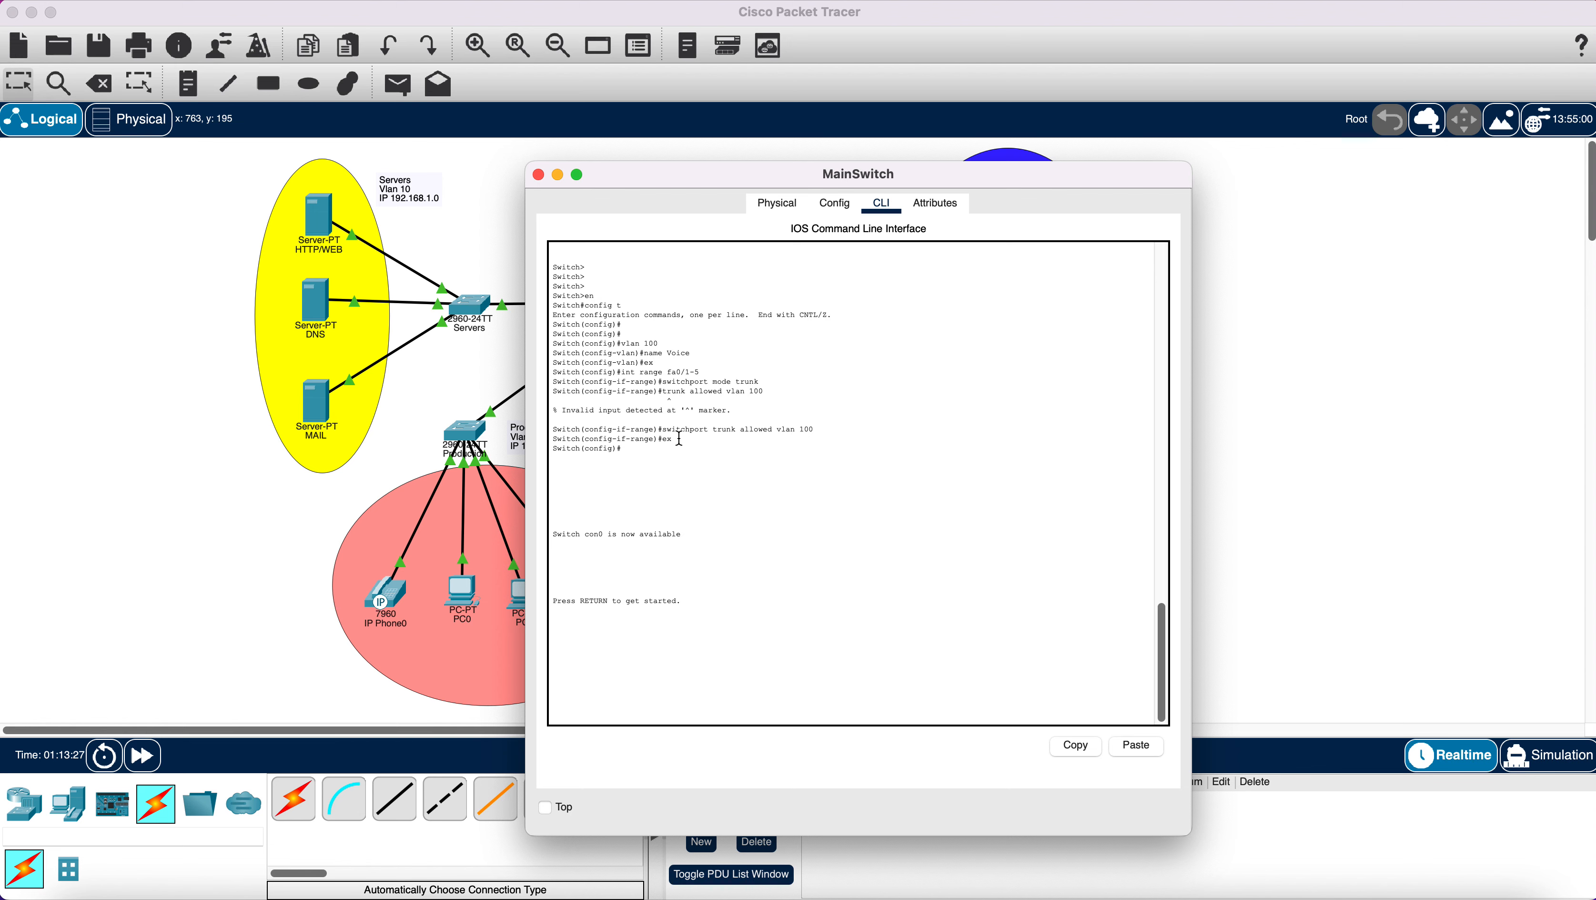
click(538, 176)
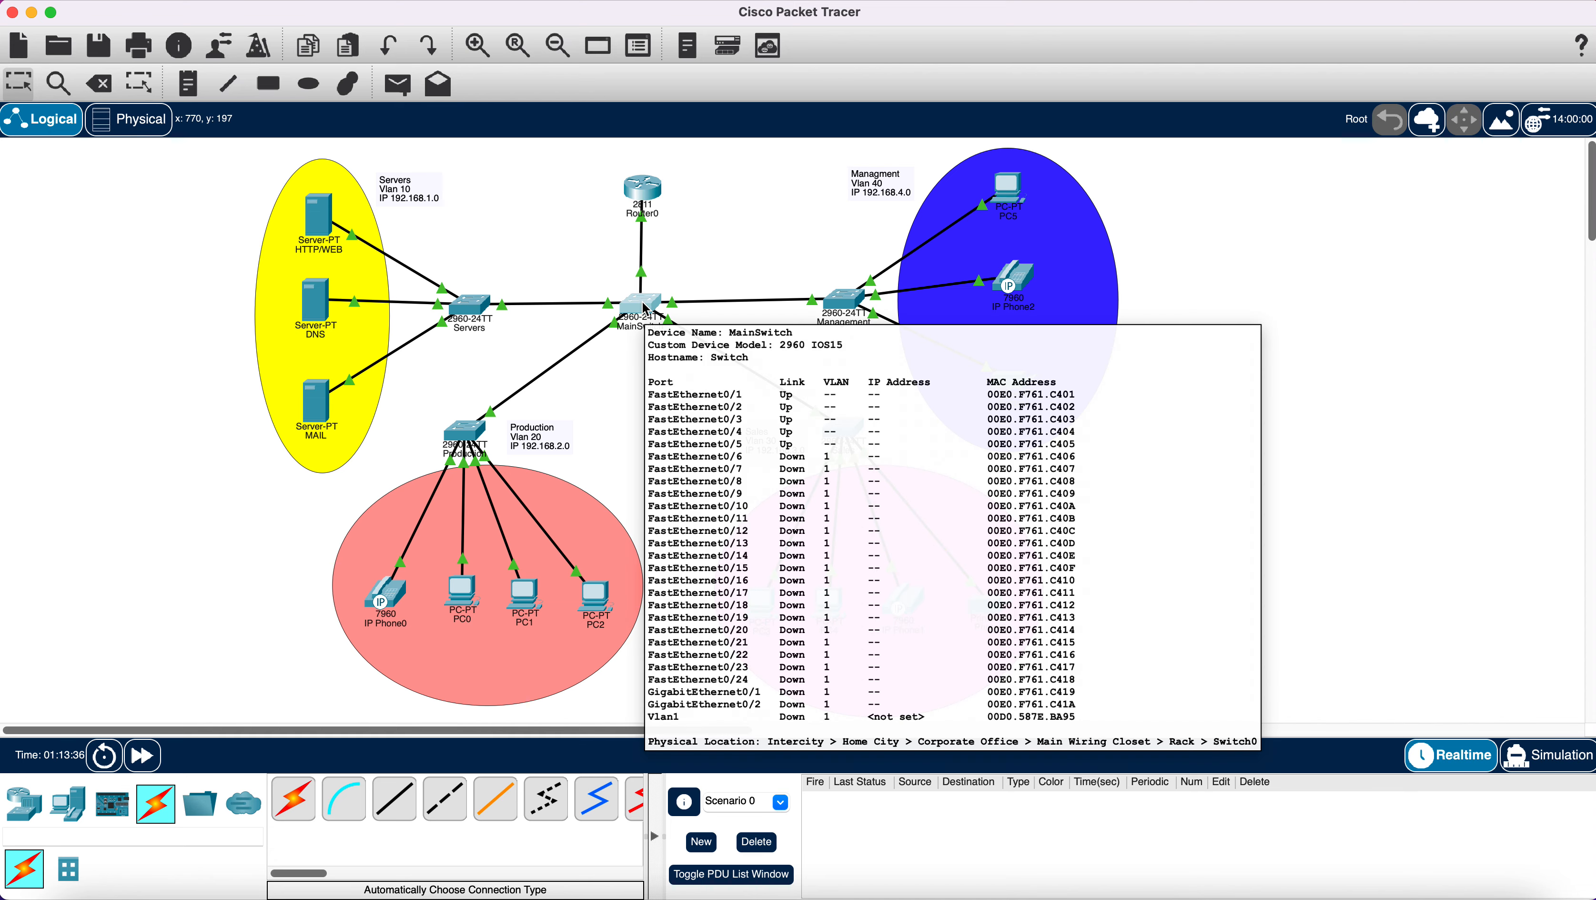
click(646, 309)
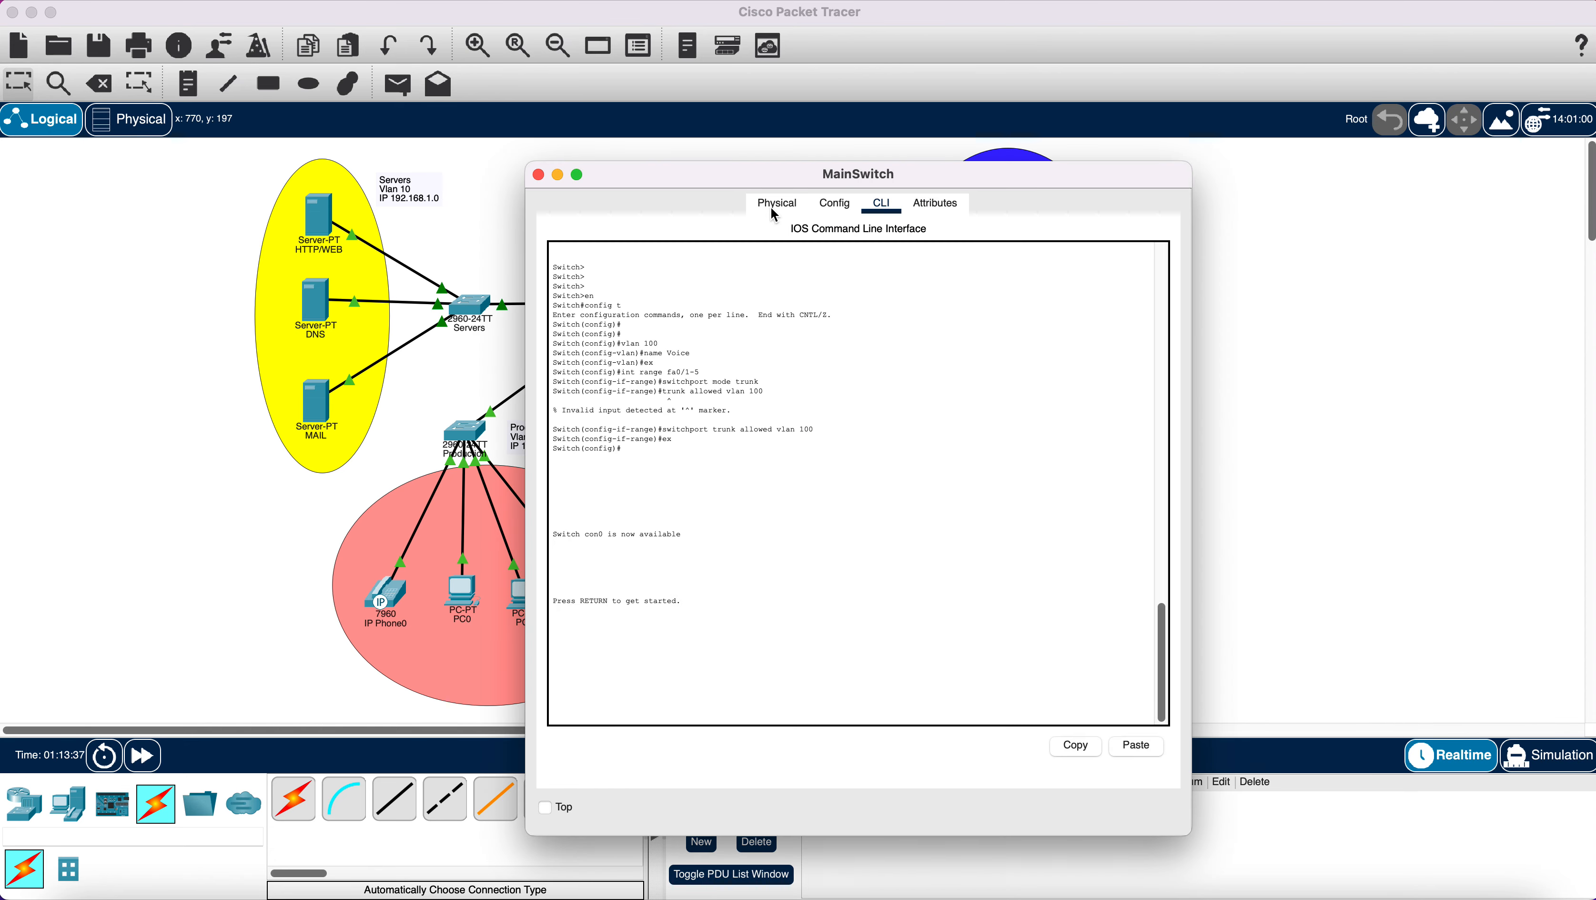
click(822, 205)
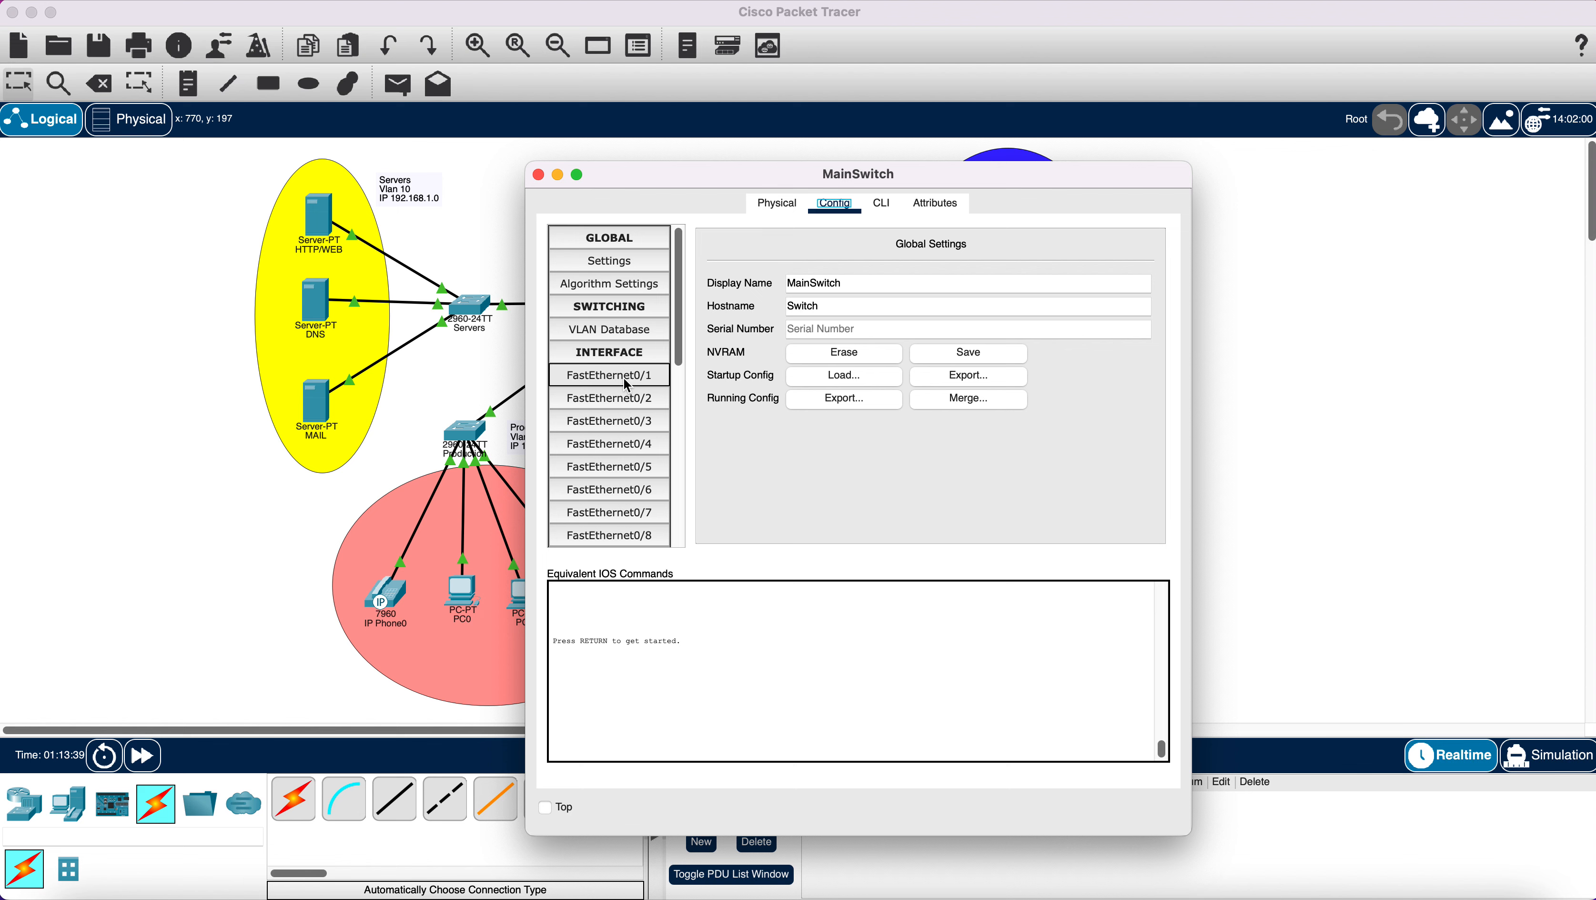
click(623, 380)
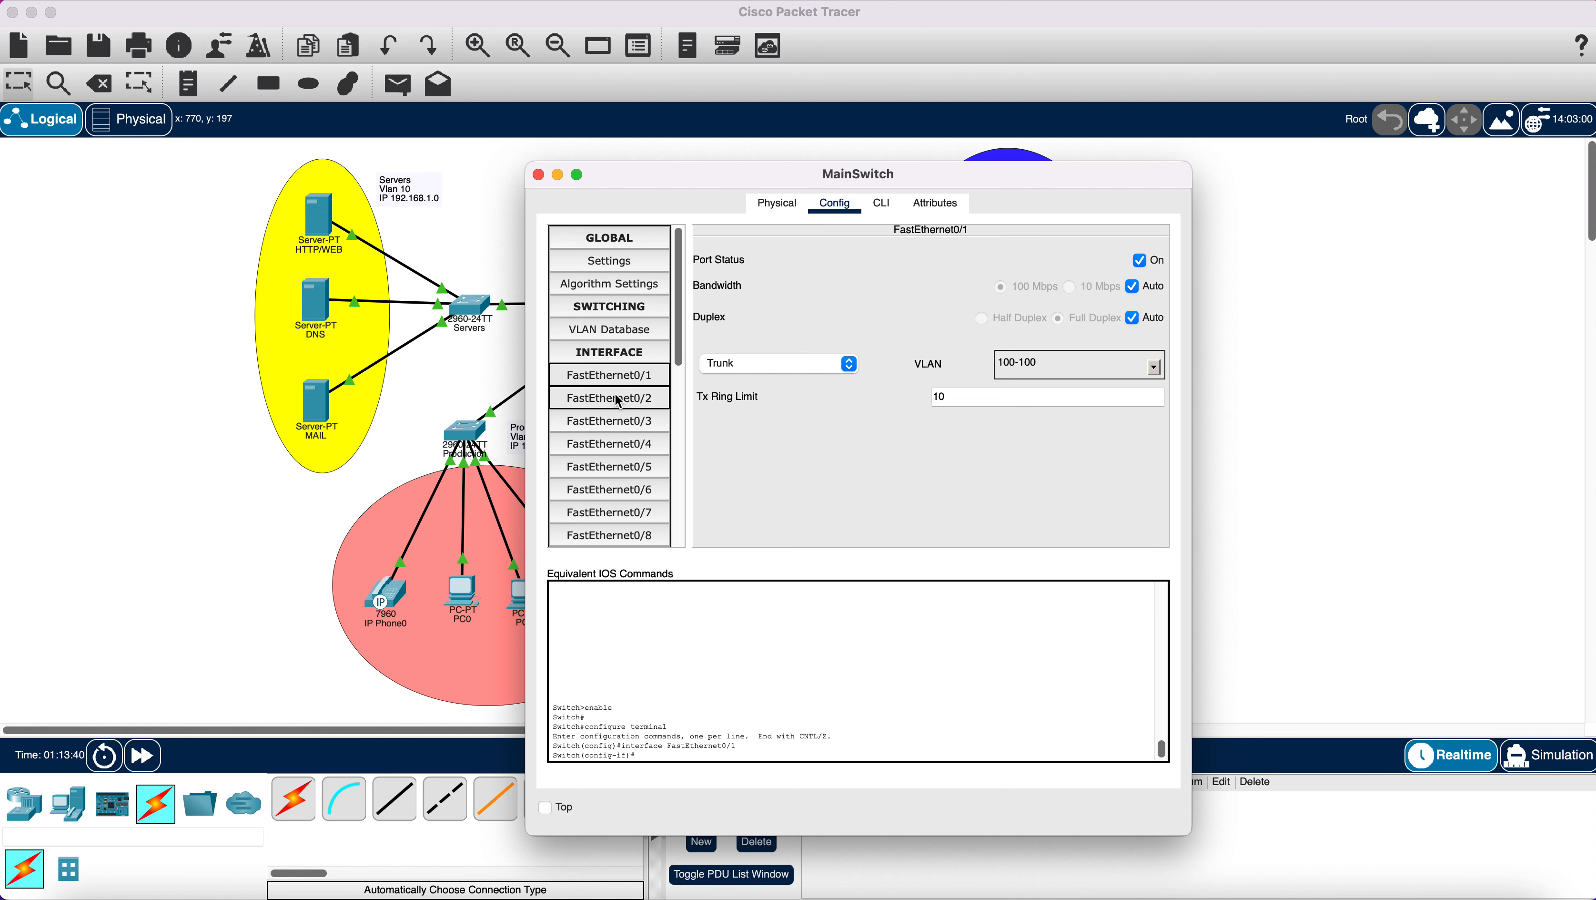
click(617, 397)
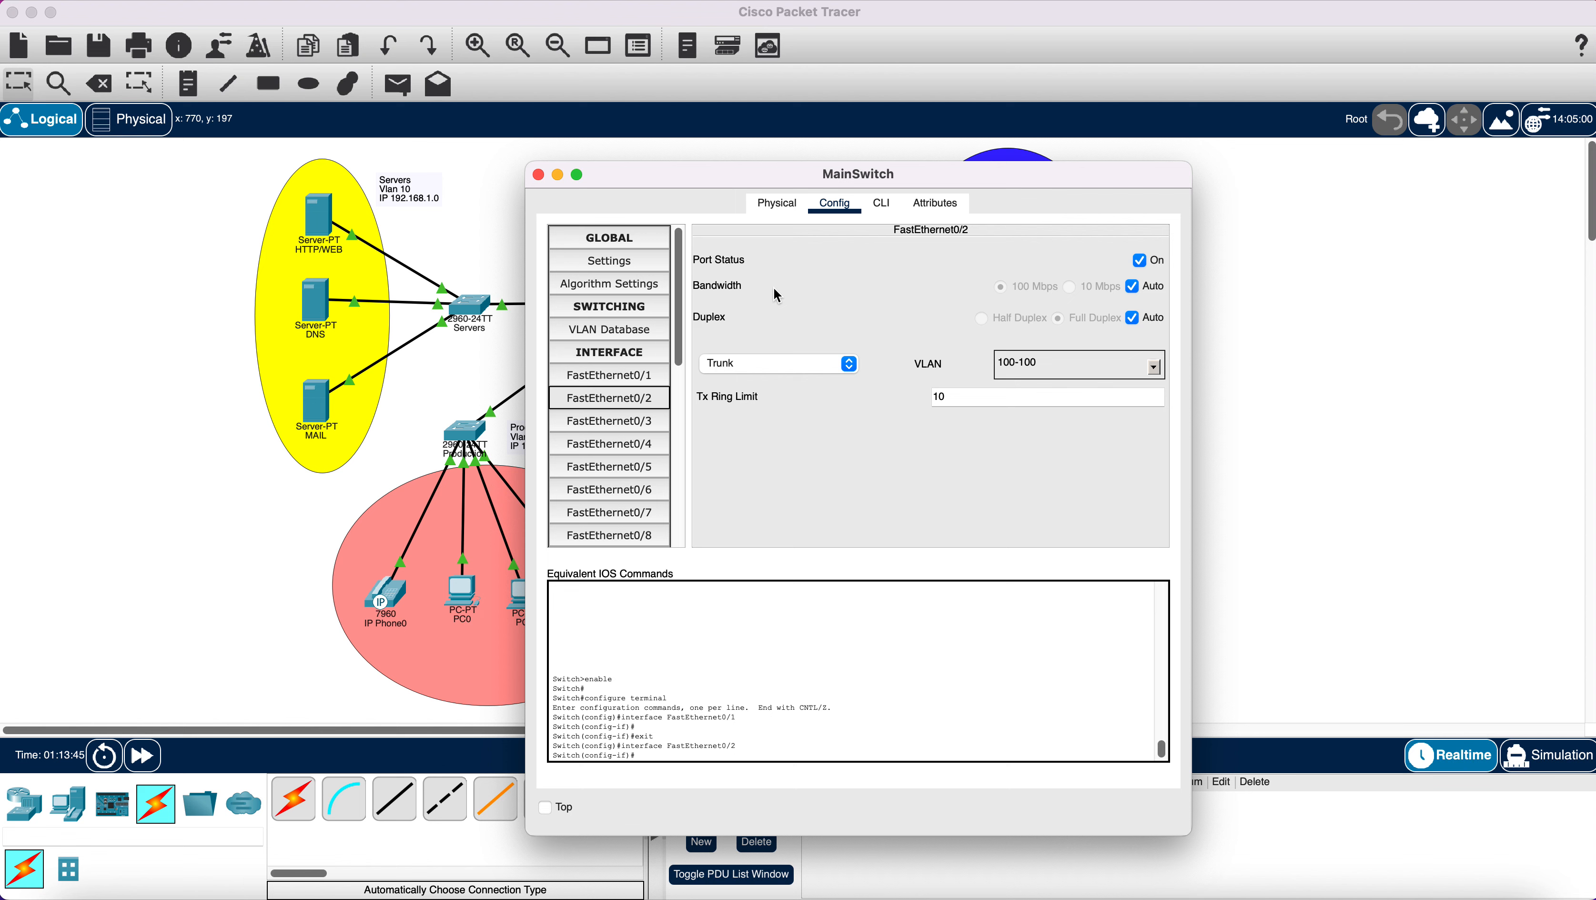
click(882, 203)
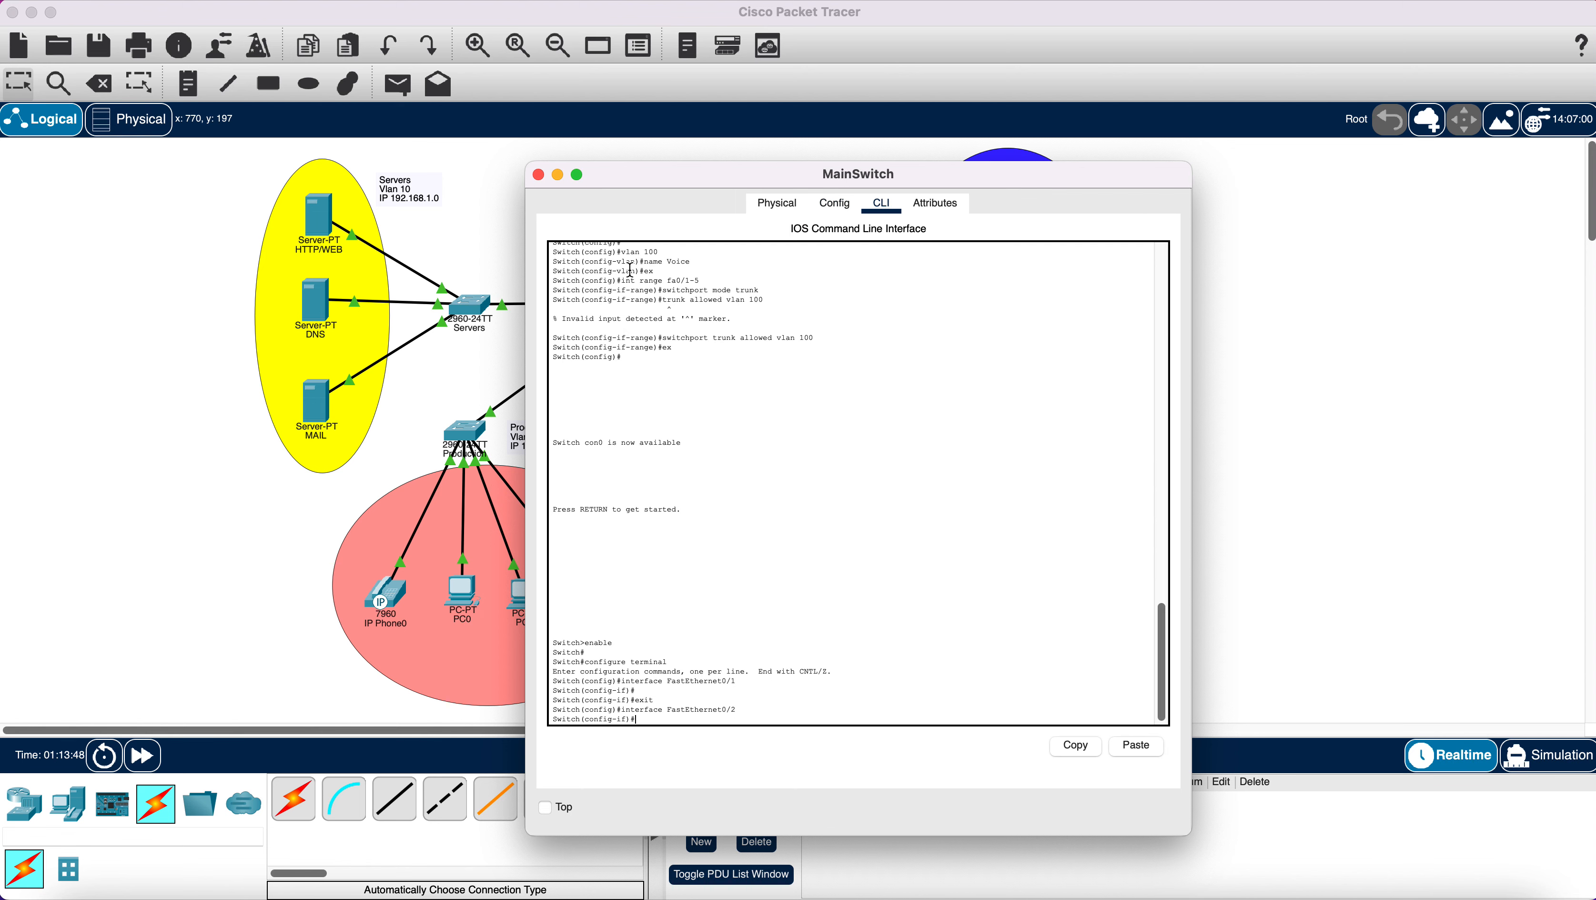
click(540, 176)
click(540, 175)
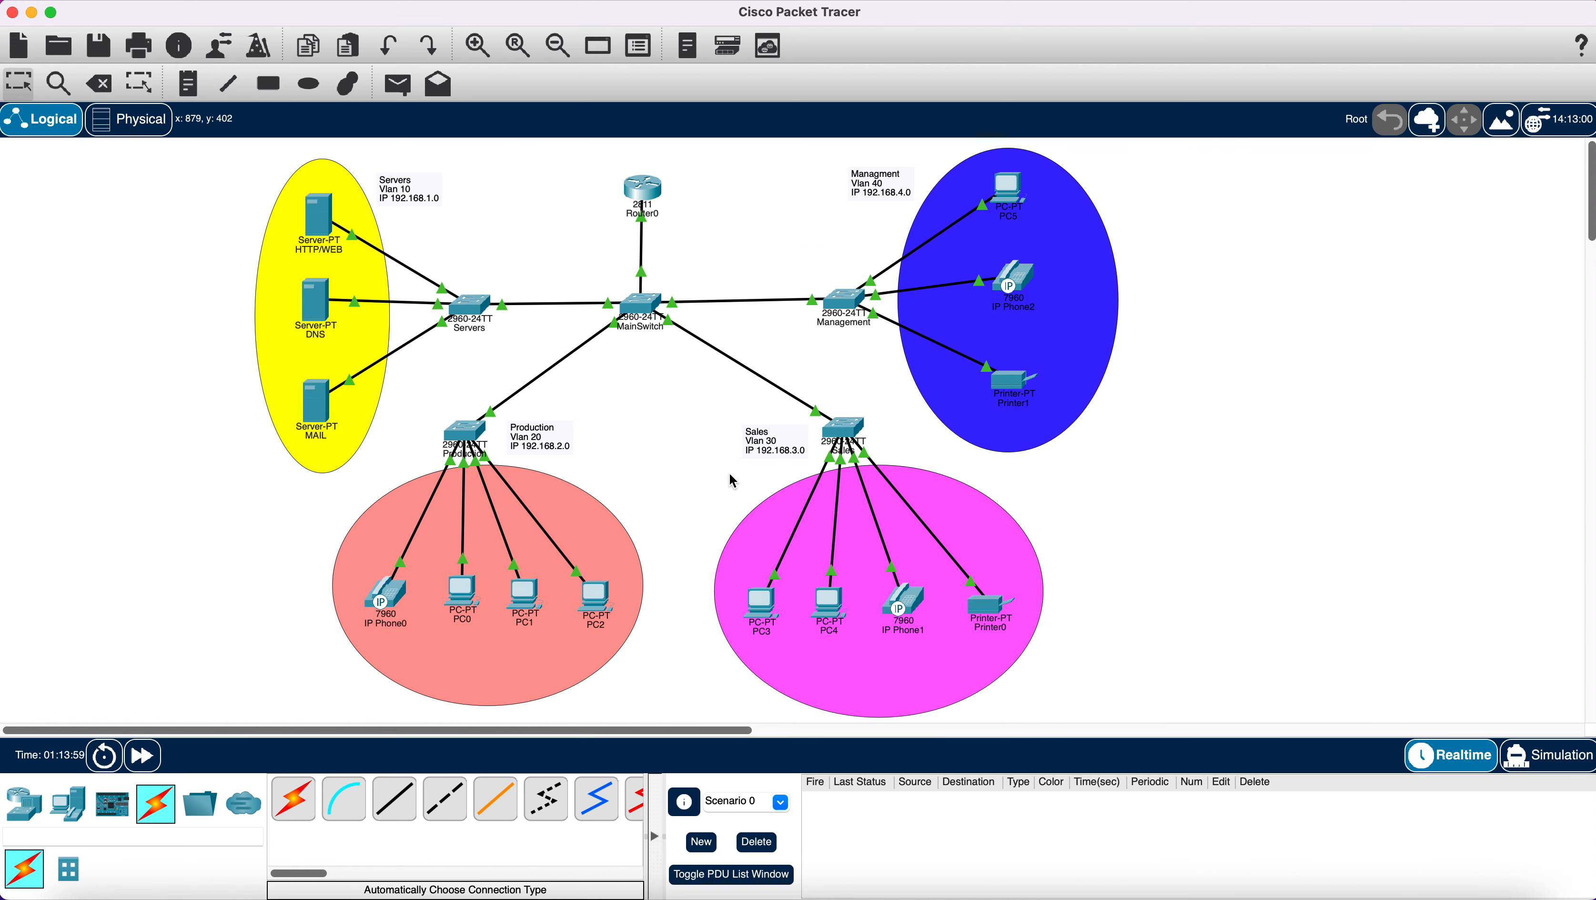
On MainSwitch, set interface range fa0/1-5 to trunk mode and type the allowed-VLAN 10,20,30,40,100 command.
click(638, 321)
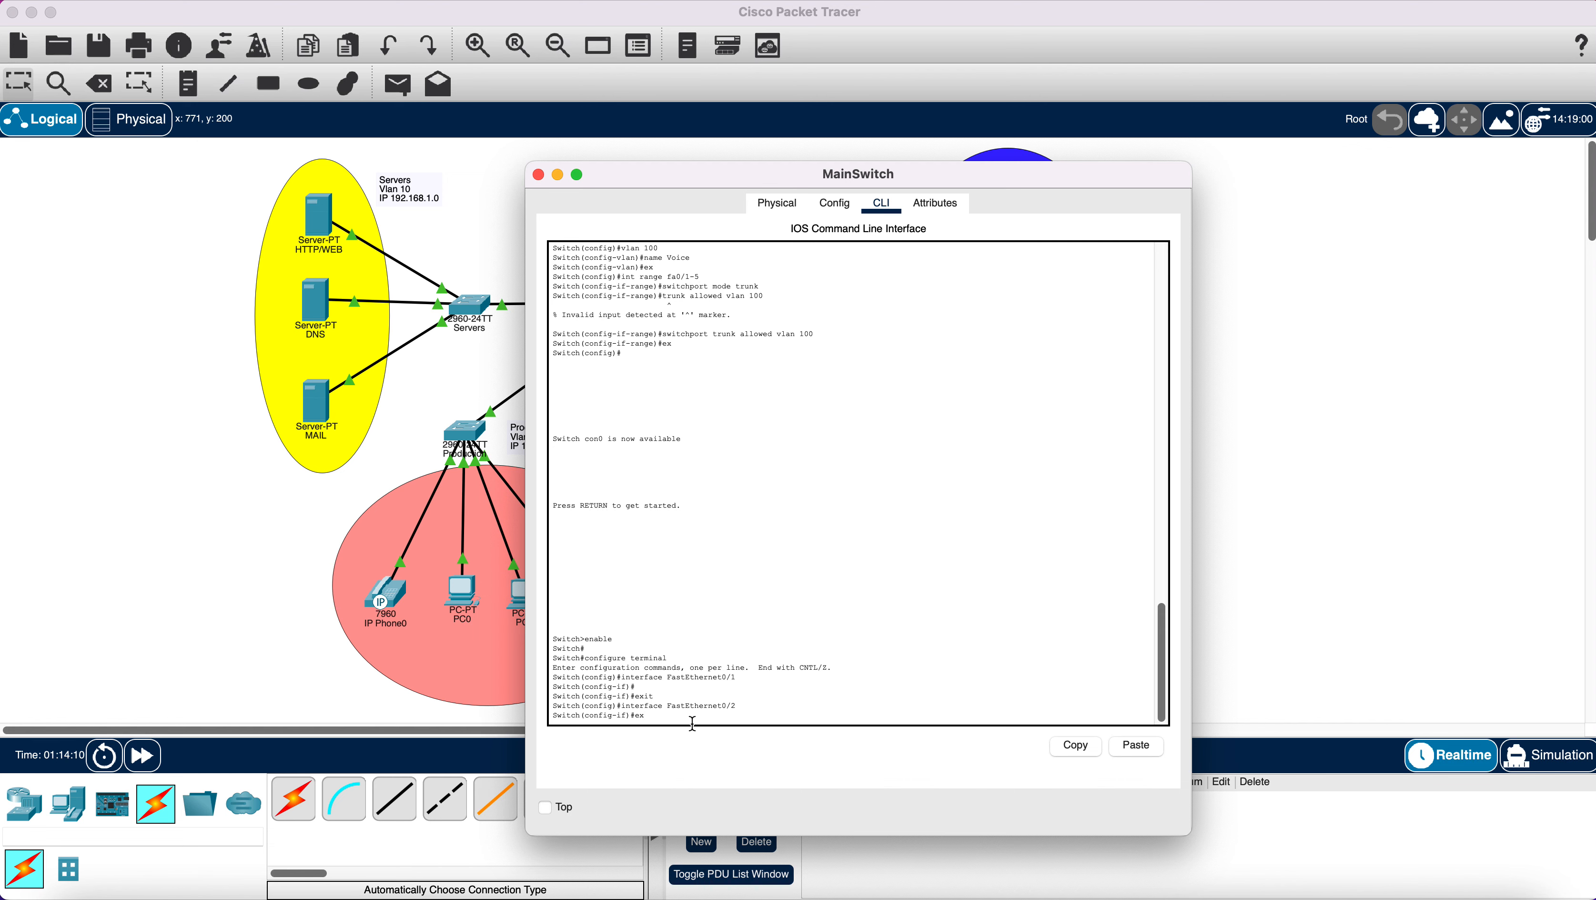
key(Return)
text(int fa0)
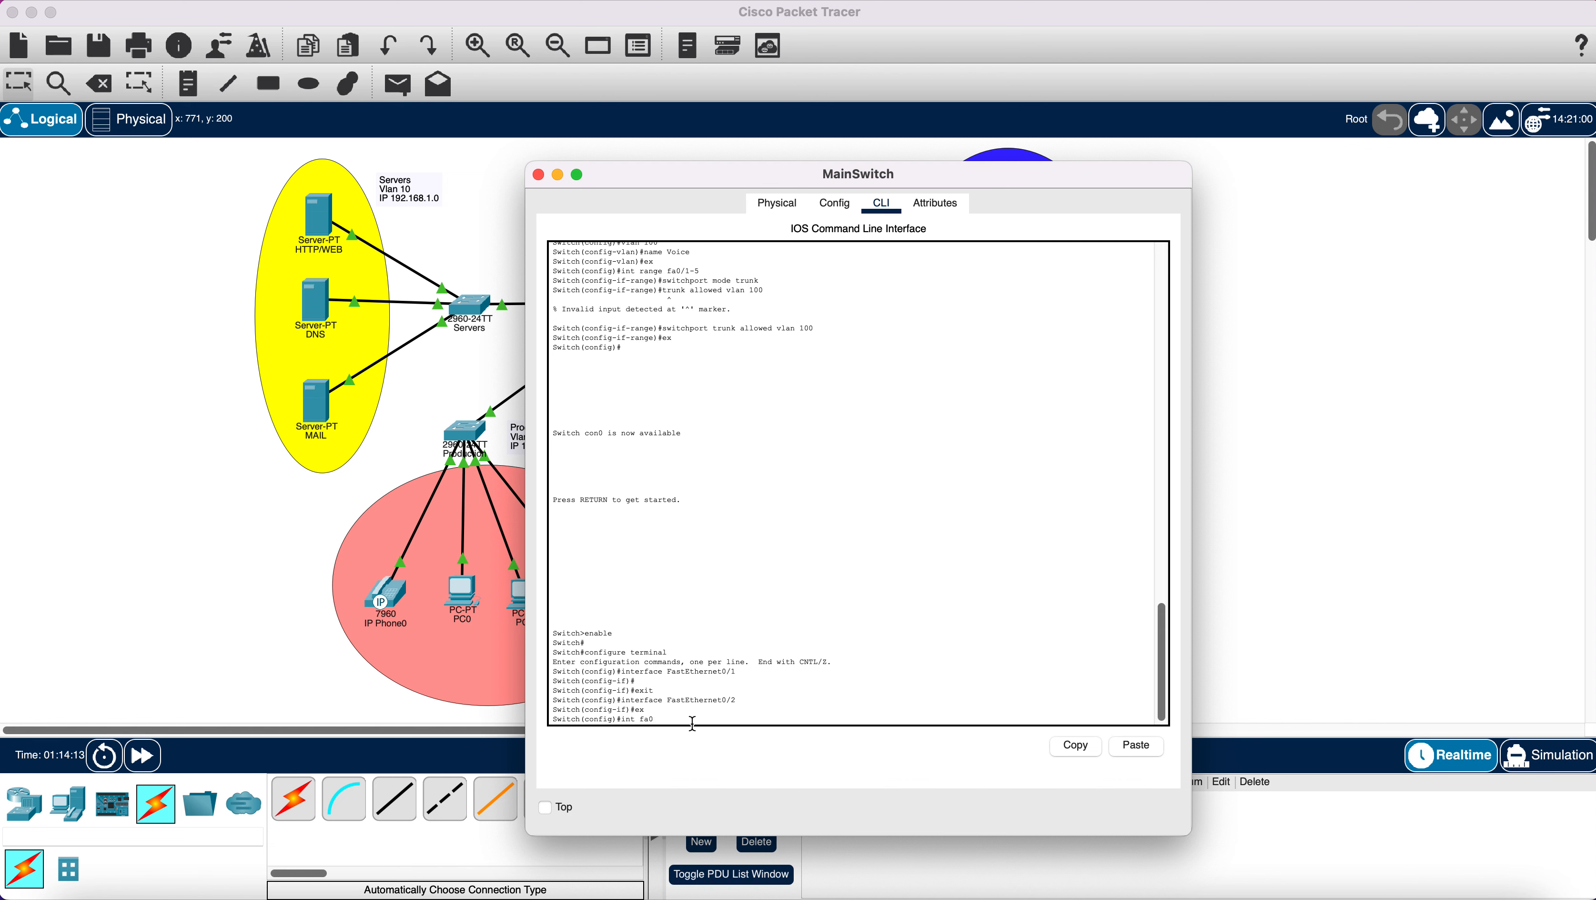
text(/1-5)
key(Return)
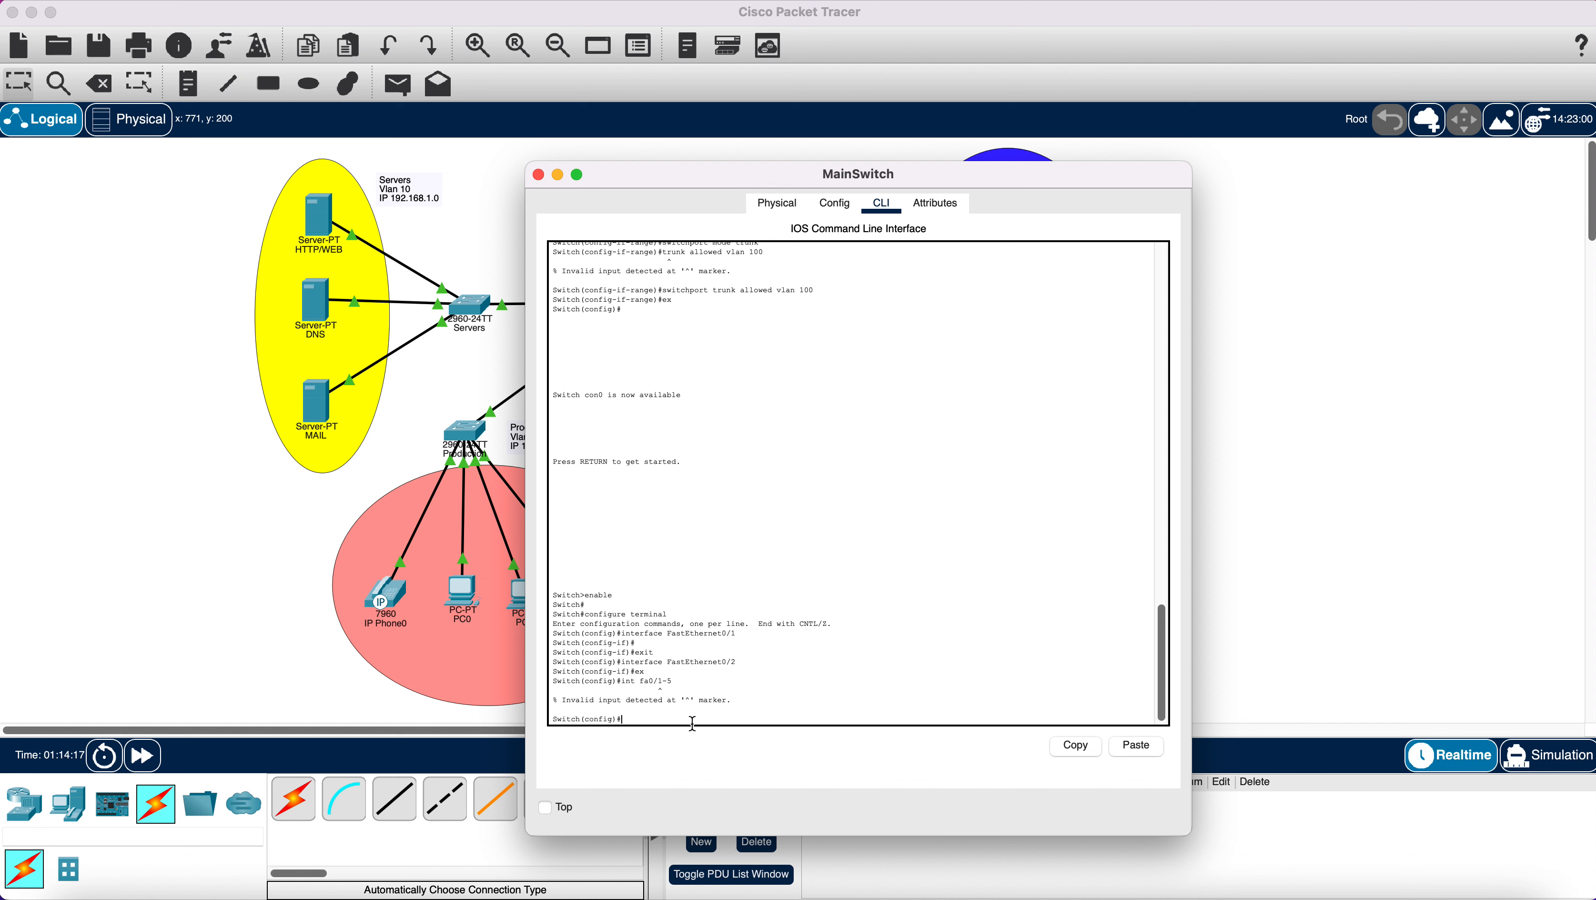
text(int range fa0/1-5)
key(Return)
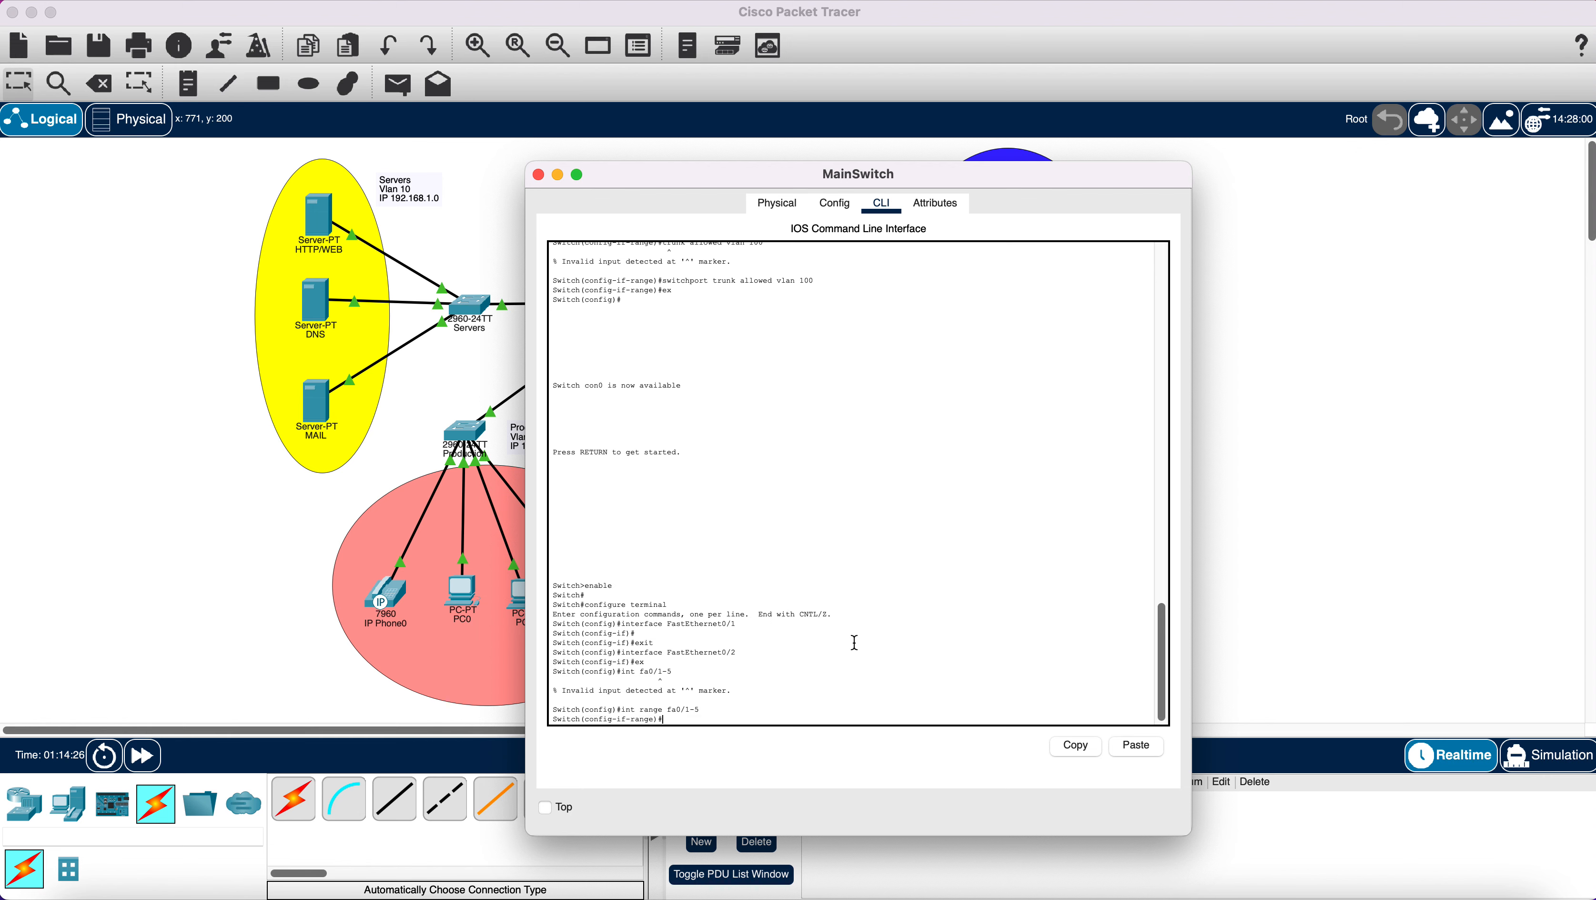
text(switchport mode trunk)
key(Return)
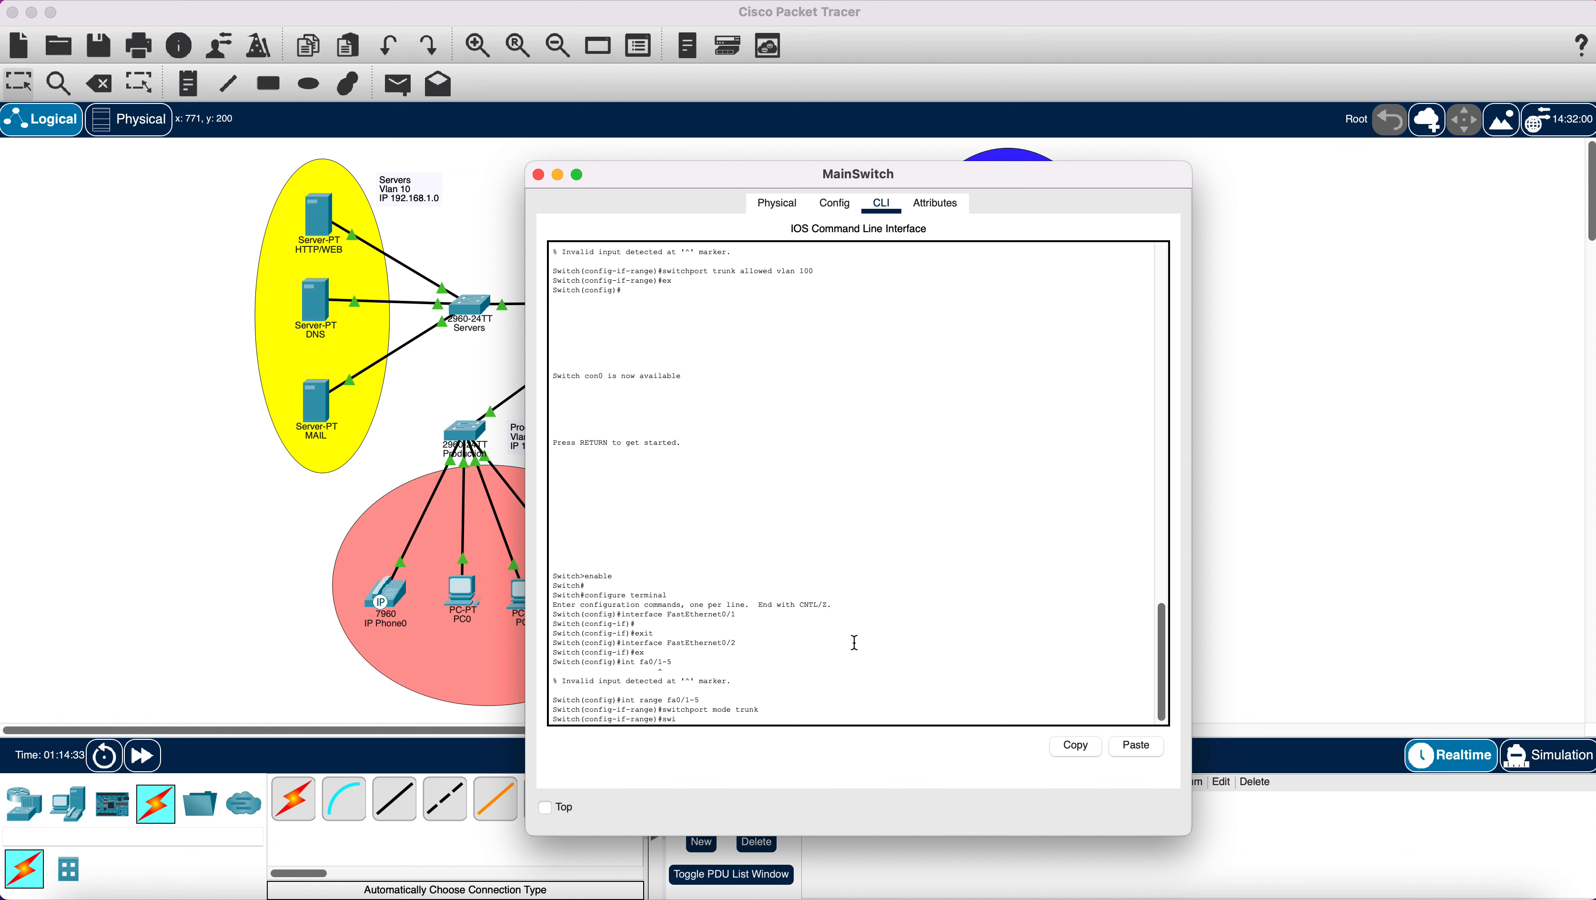
text(switchport trunk allowed vlan 10,20,30,40,100)
Run the allowed-VLAN 10,20,30,40,100 command on fa0/1-5, copy it, and paste-run it.
key(Return)
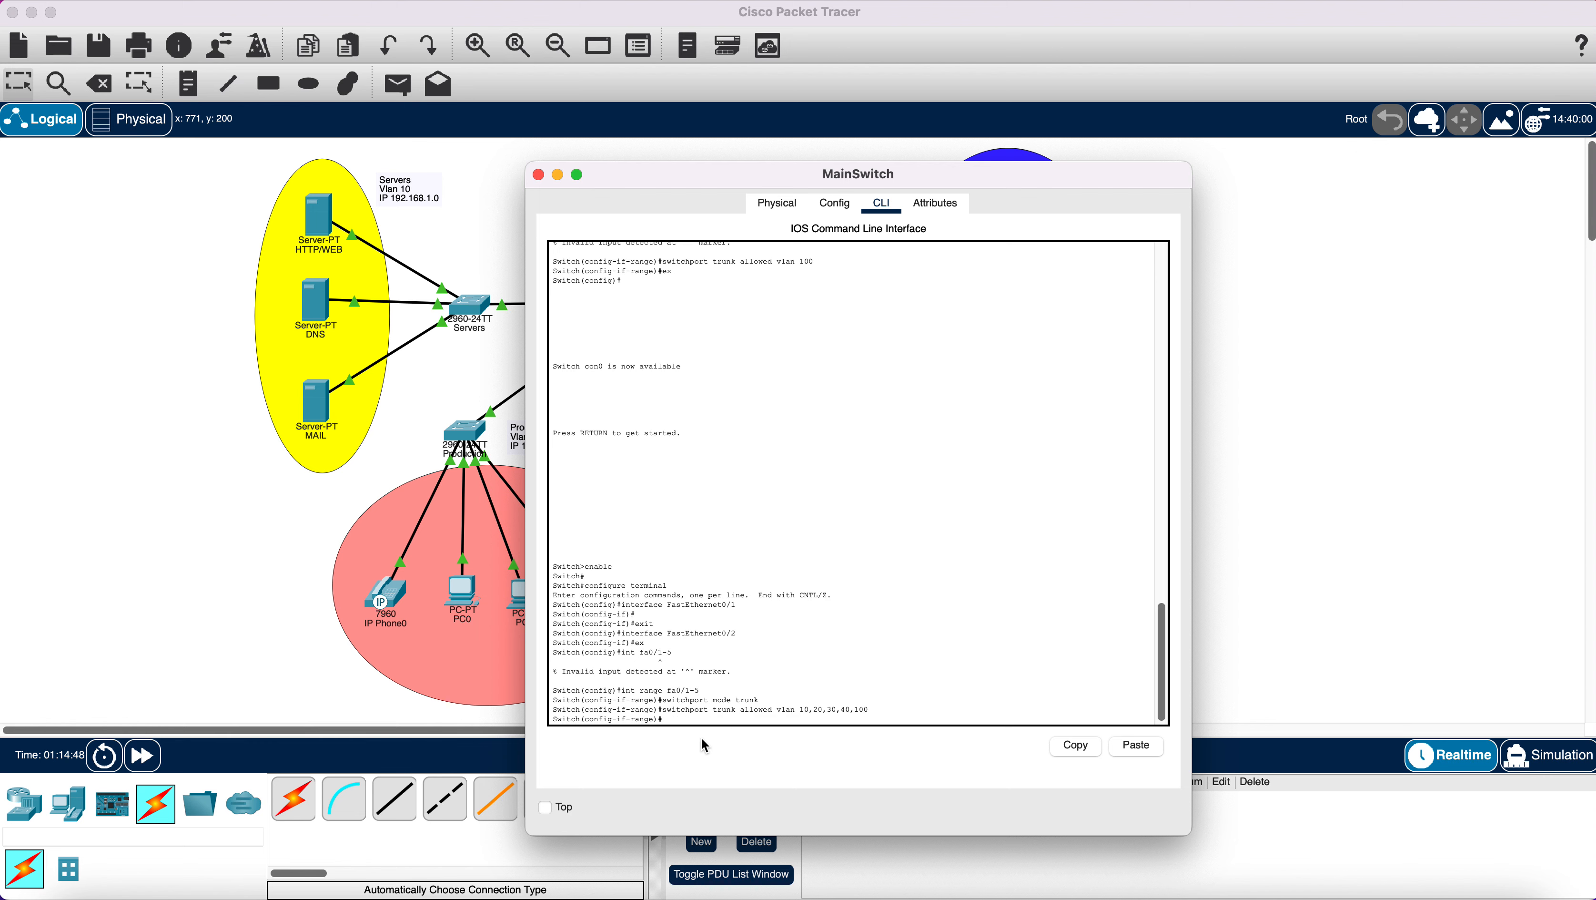
drag(663, 710, 869, 712)
key(super+c)
right_click(845, 712)
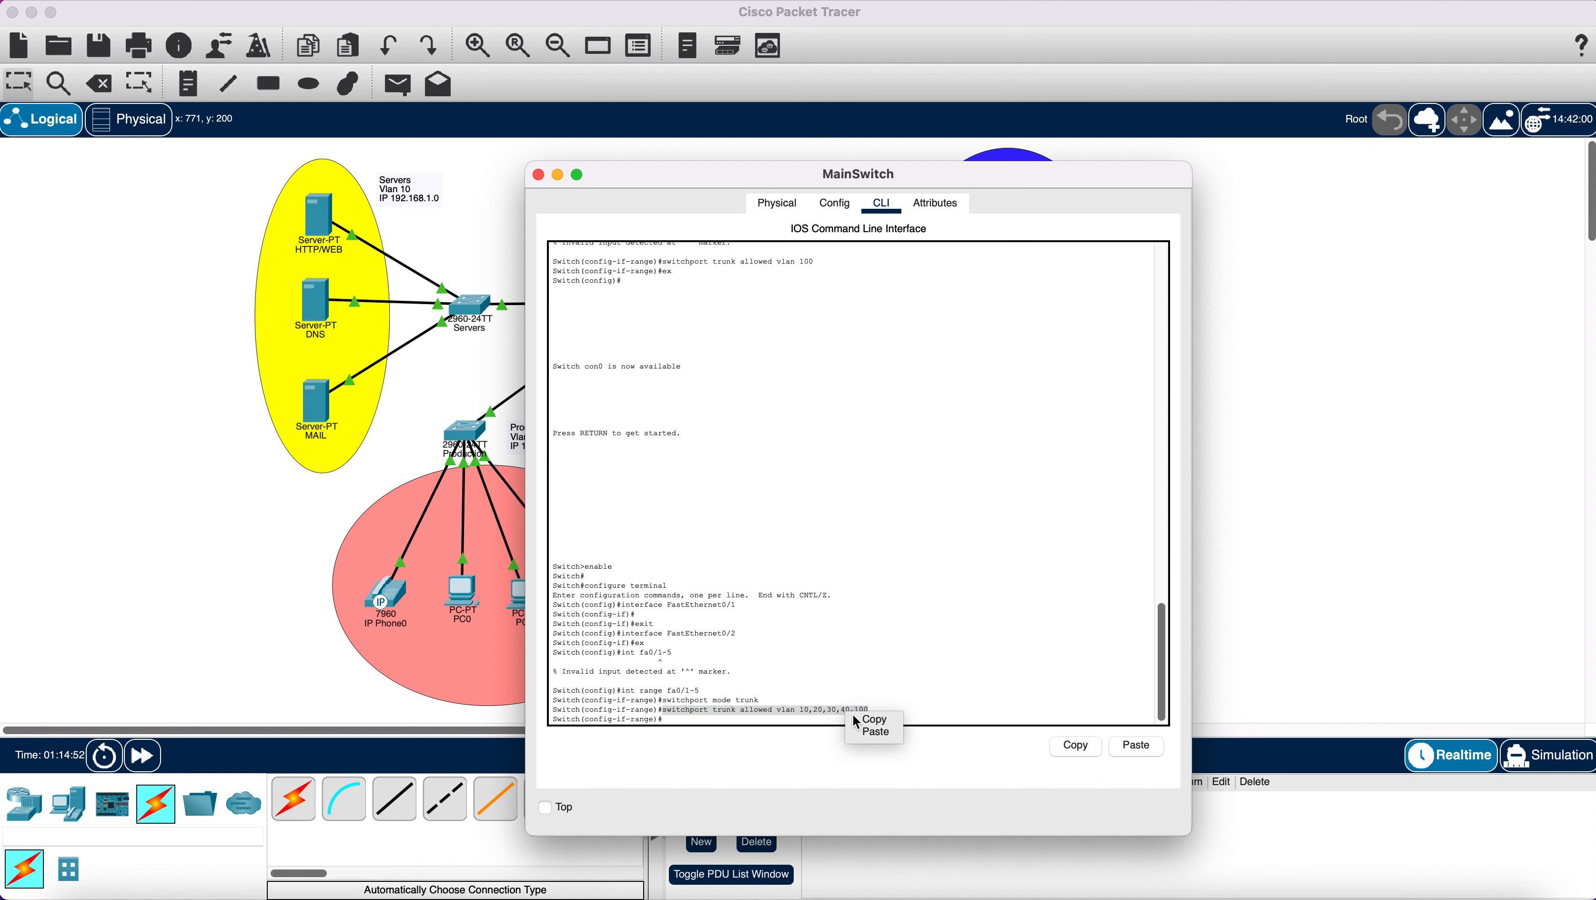
click(875, 720)
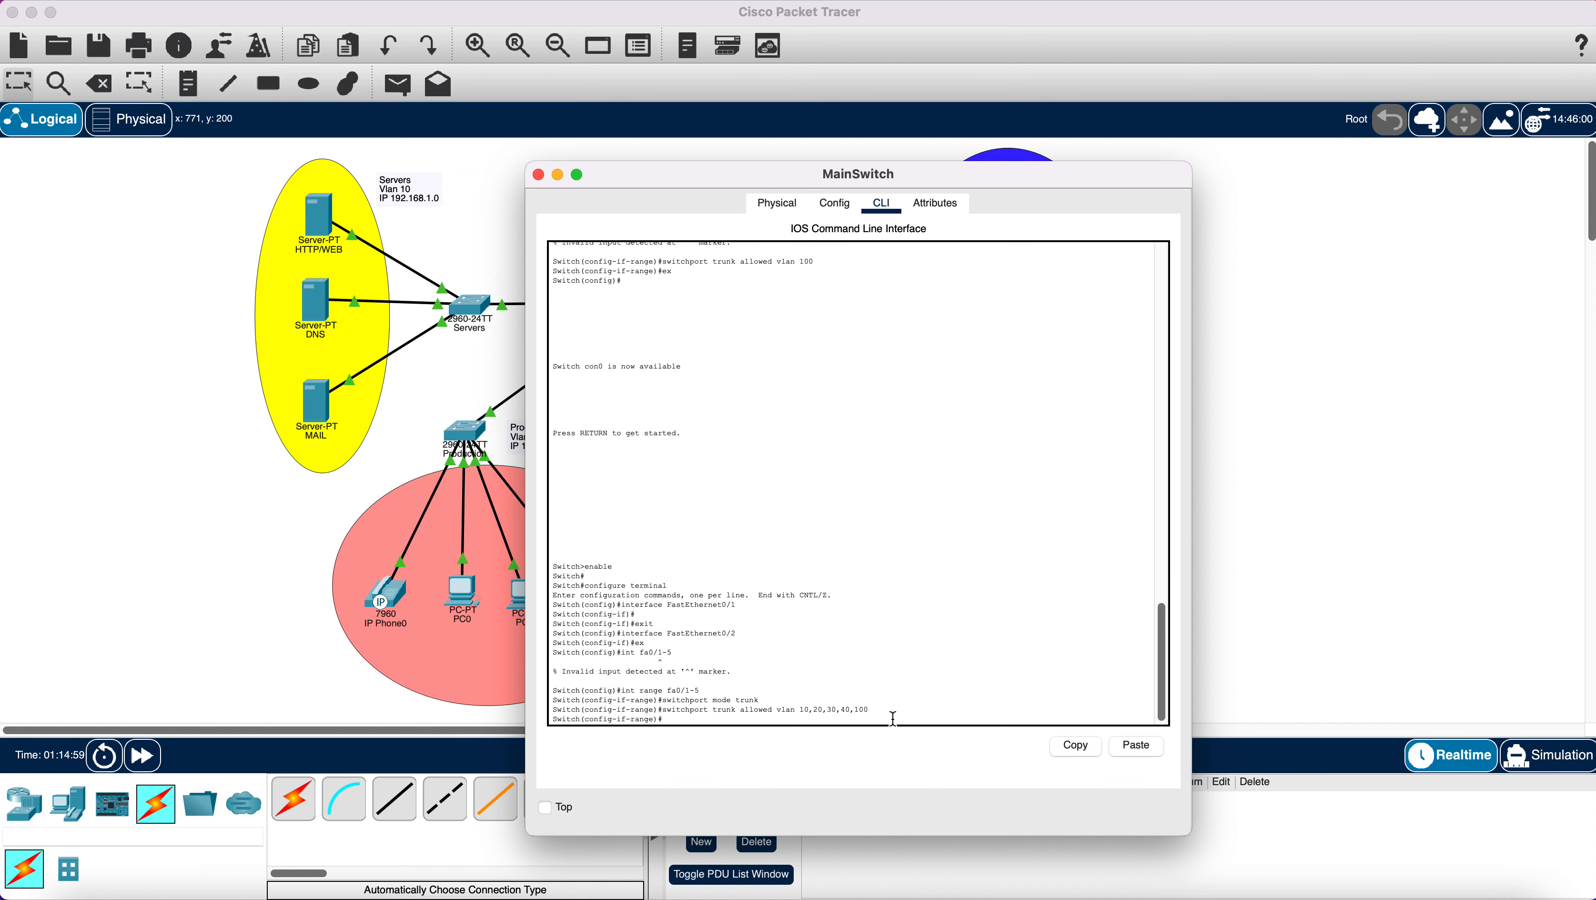
click(1145, 743)
key(Return)
Rerun the pasted allowed-VLAN command three more times, then return to global configuration.
click(1134, 746)
key(Return)
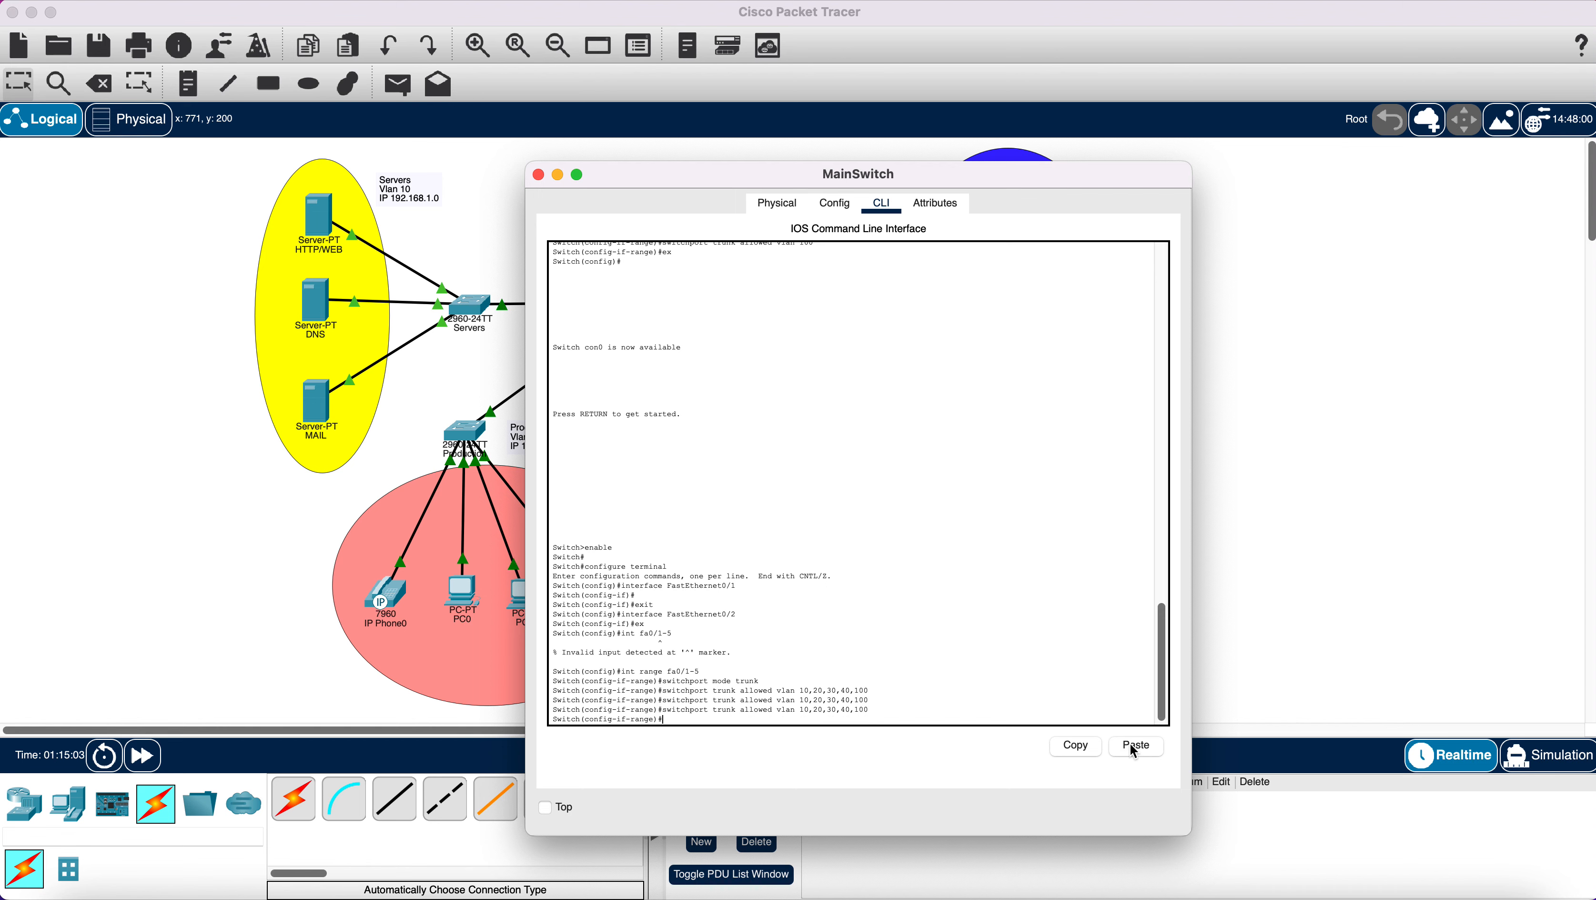
click(1134, 746)
key(Return)
click(1134, 746)
key(Return)
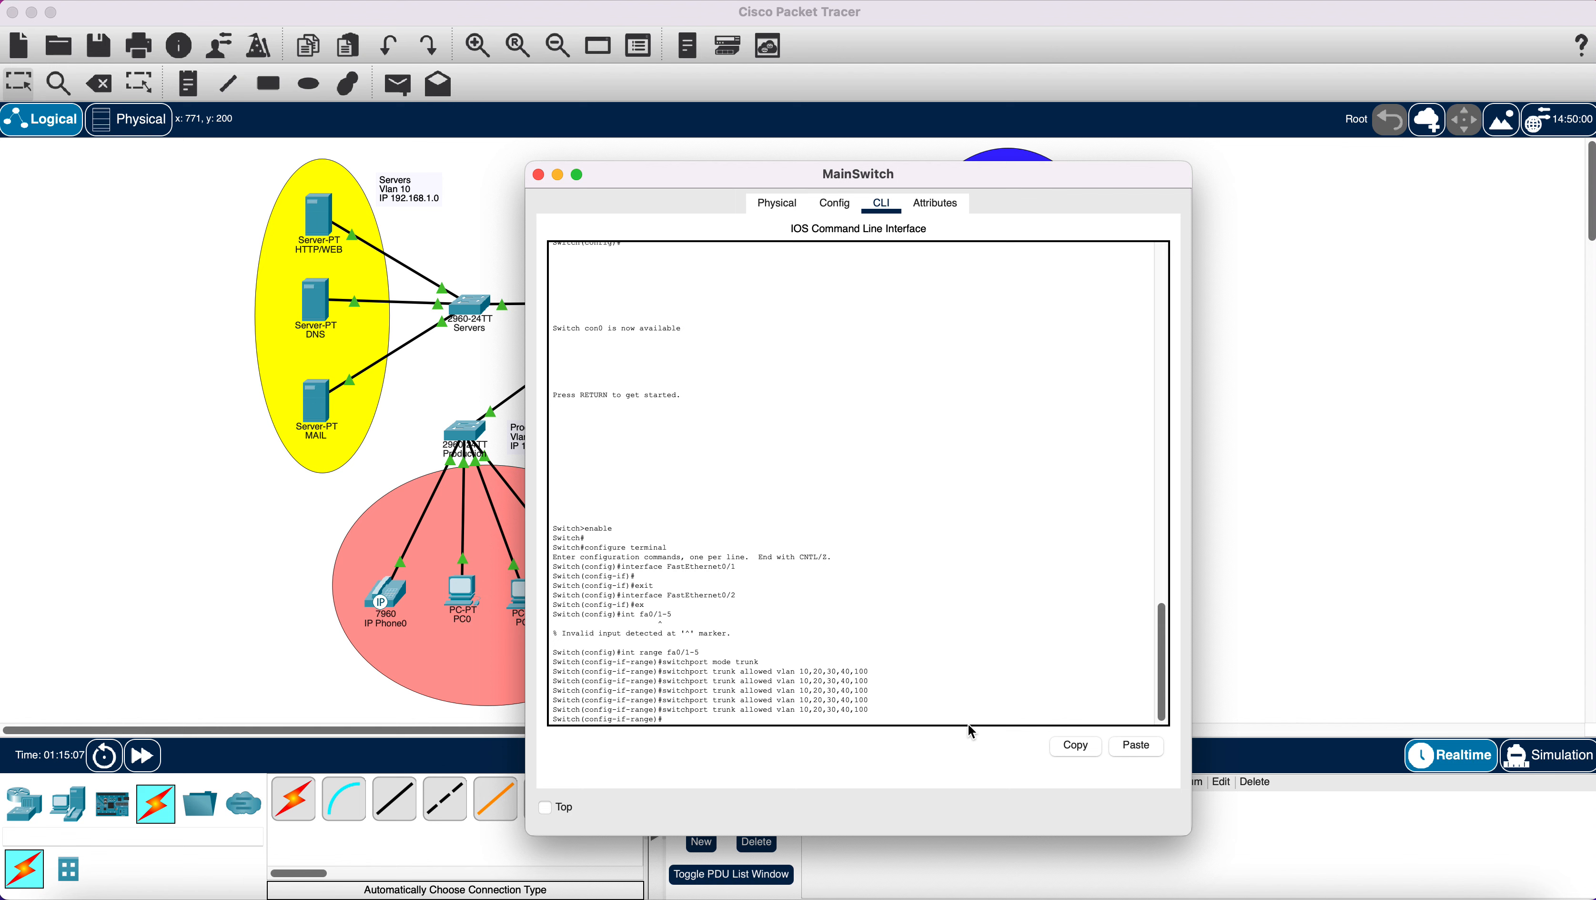
text(ex)
key(Return)
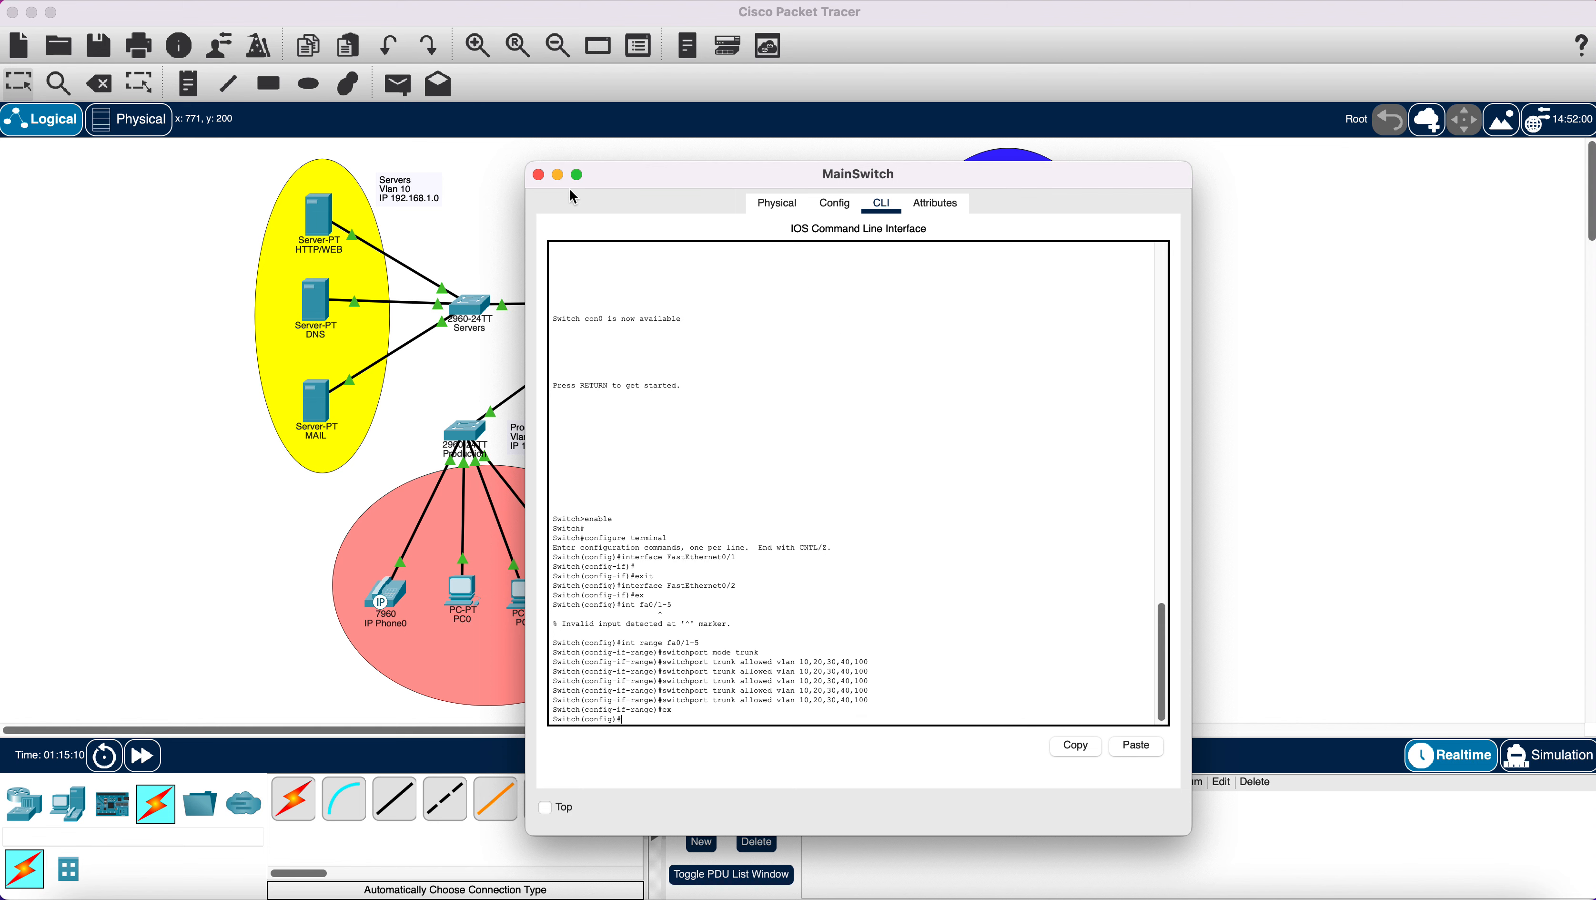
Send two simple pings from PC0 to PC3, both of which fail.
click(540, 175)
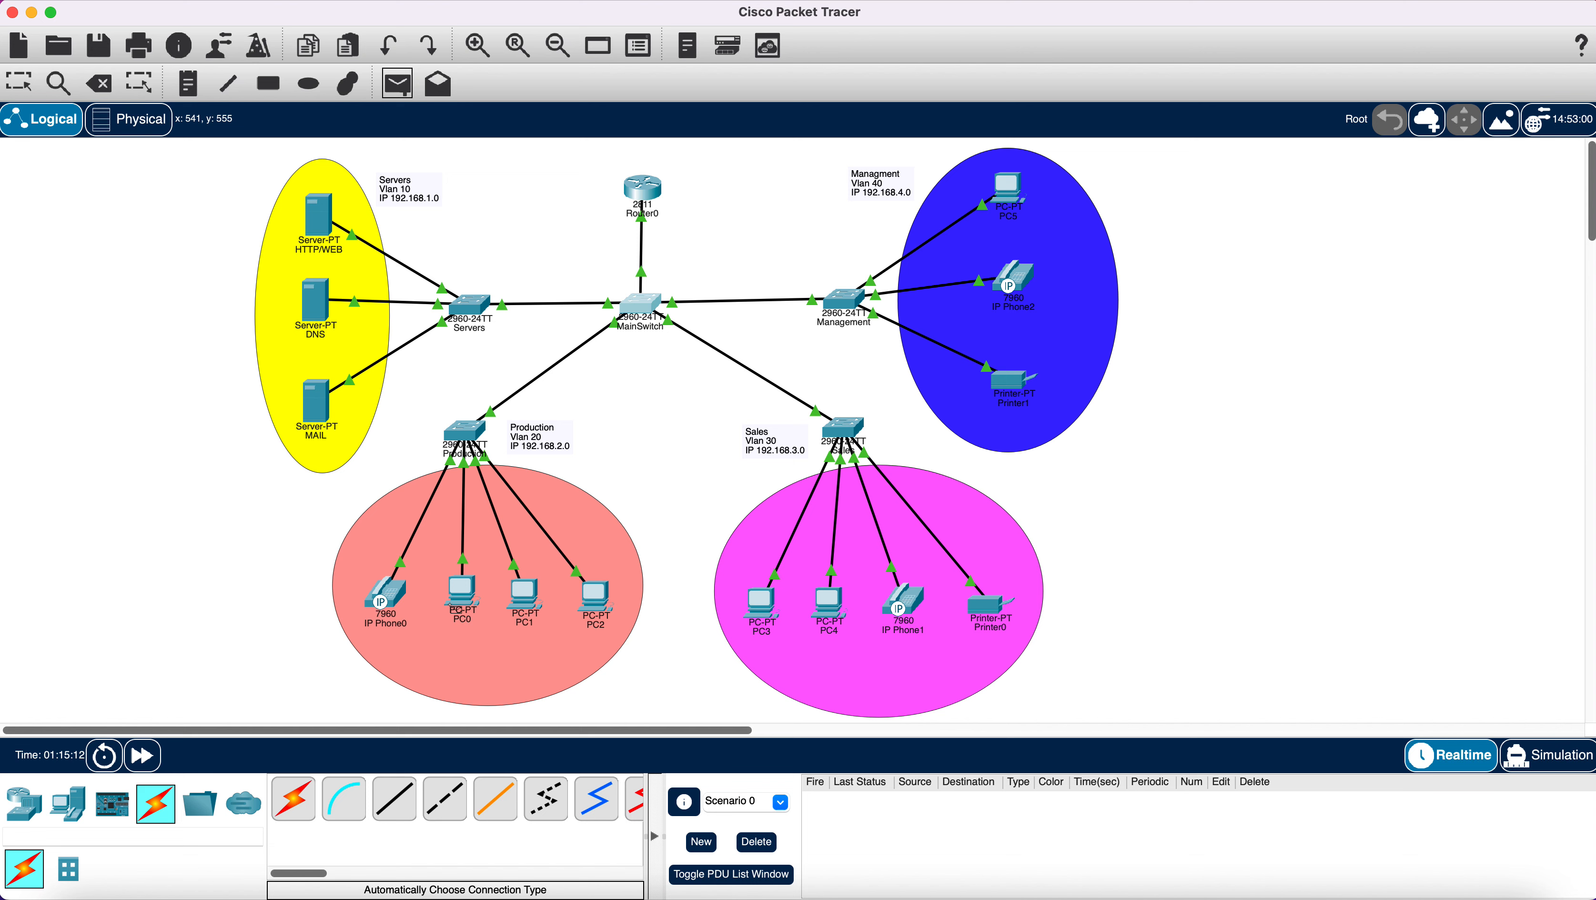
click(464, 595)
click(764, 606)
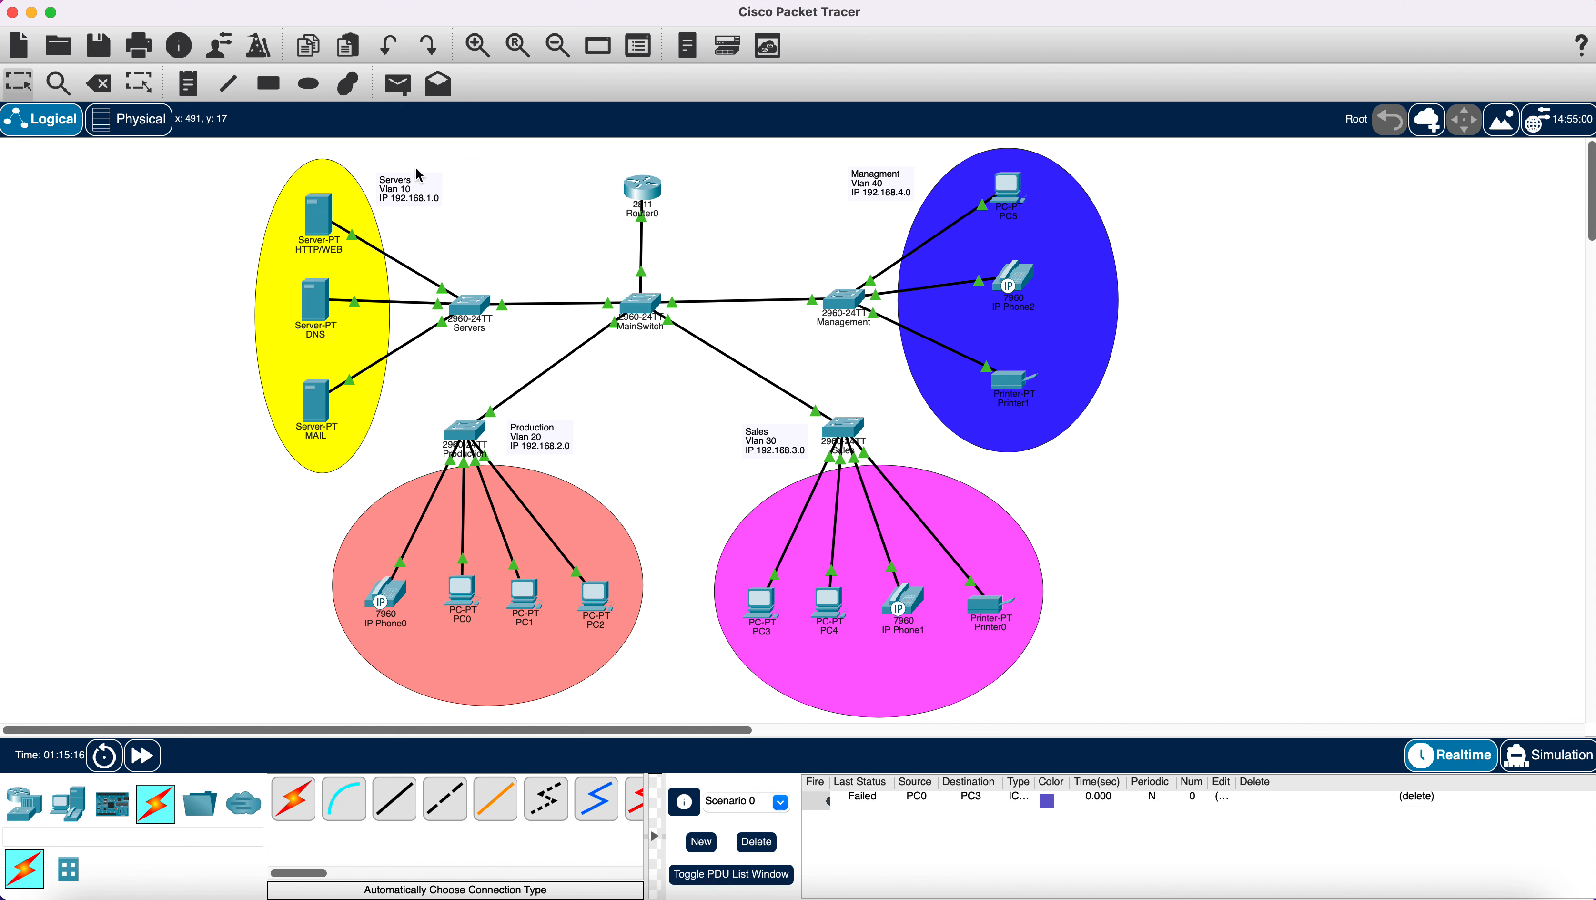
click(397, 84)
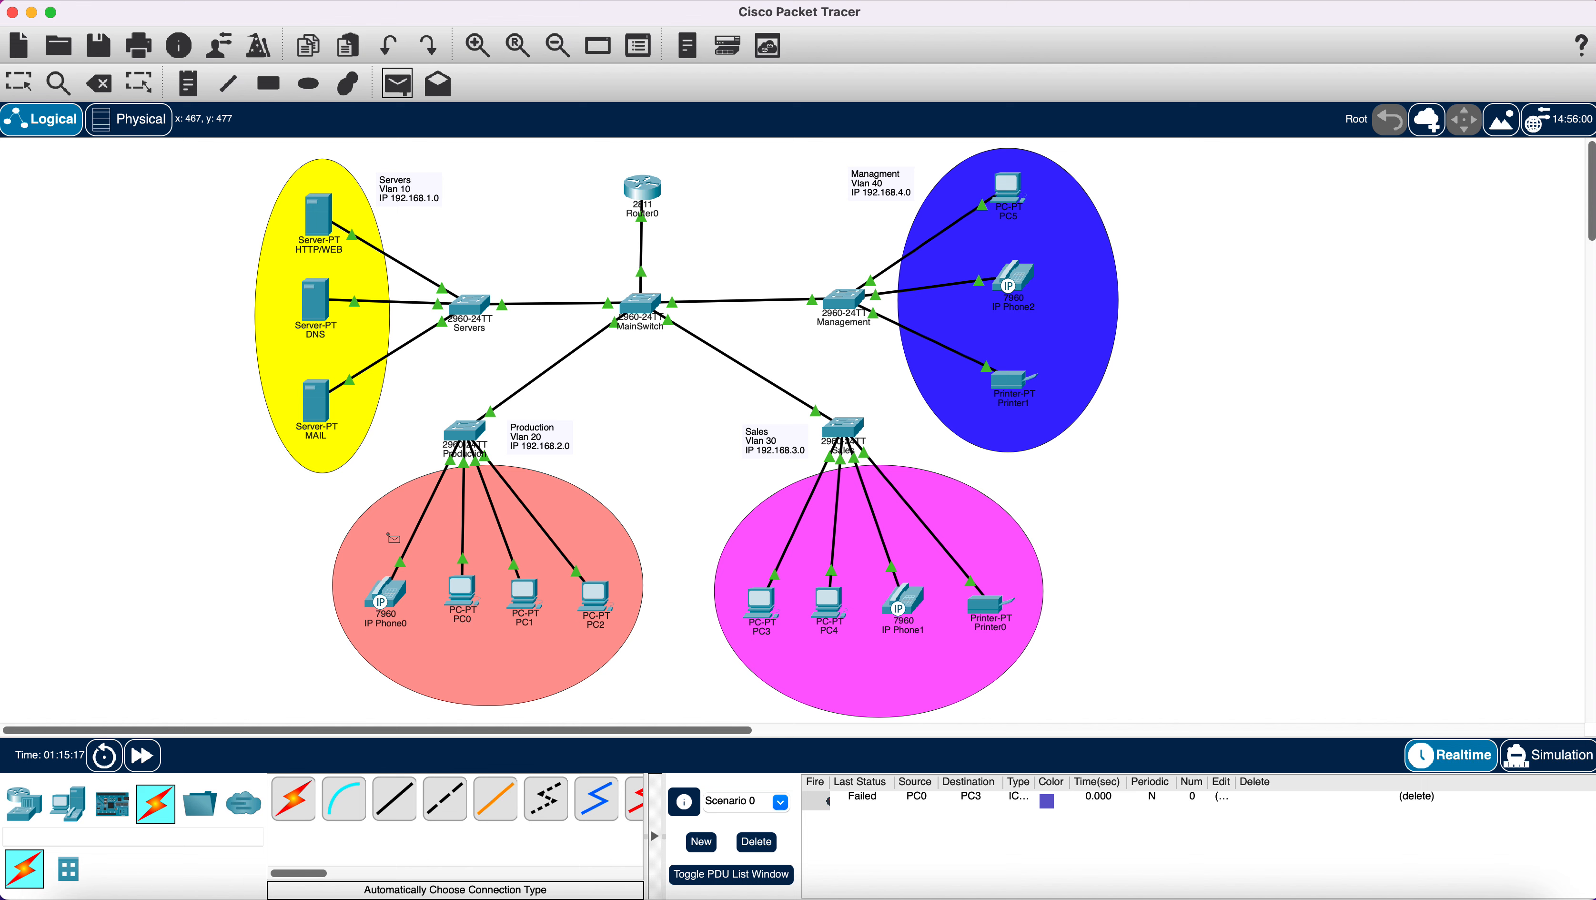
click(464, 594)
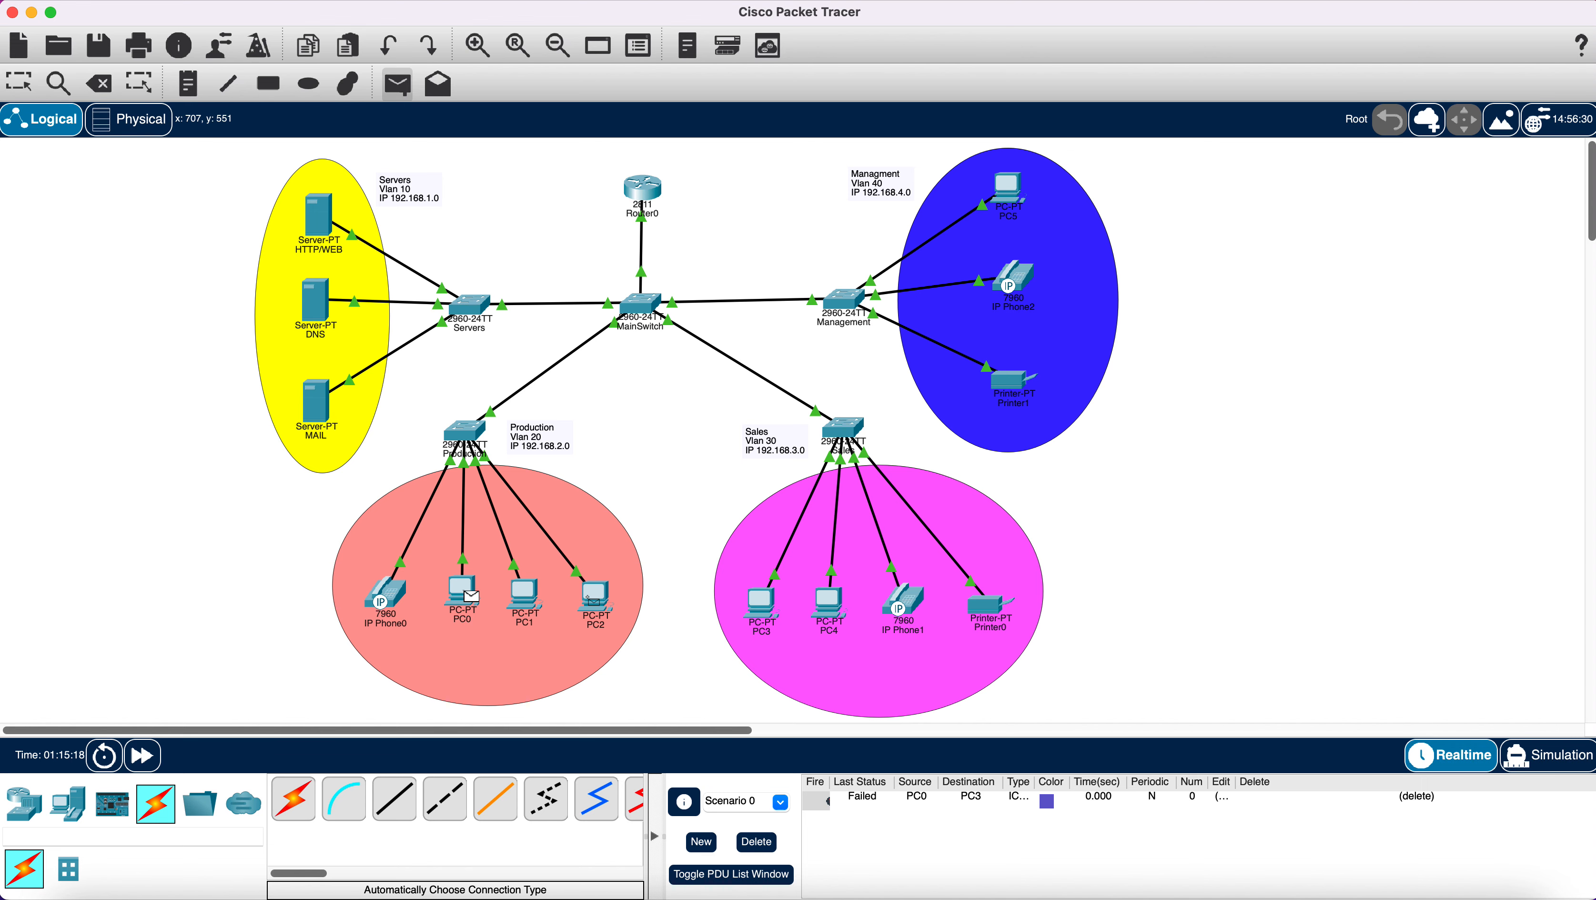
click(762, 608)
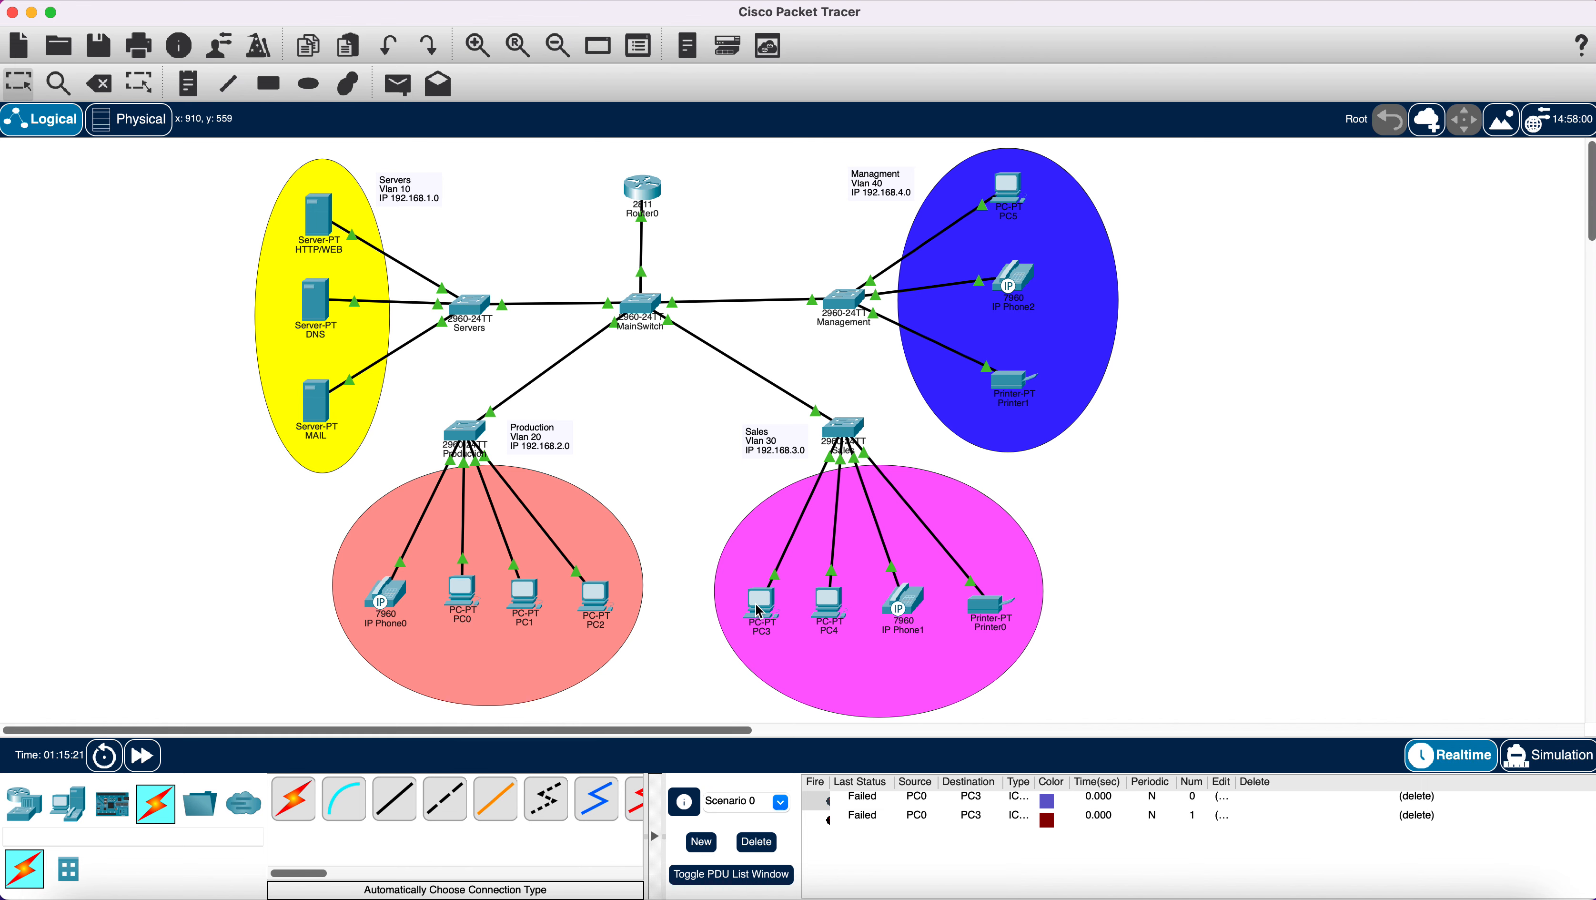
On Router0, create DHCP pool Servers with network 192.168.1.0 255.255.255.0.
click(643, 189)
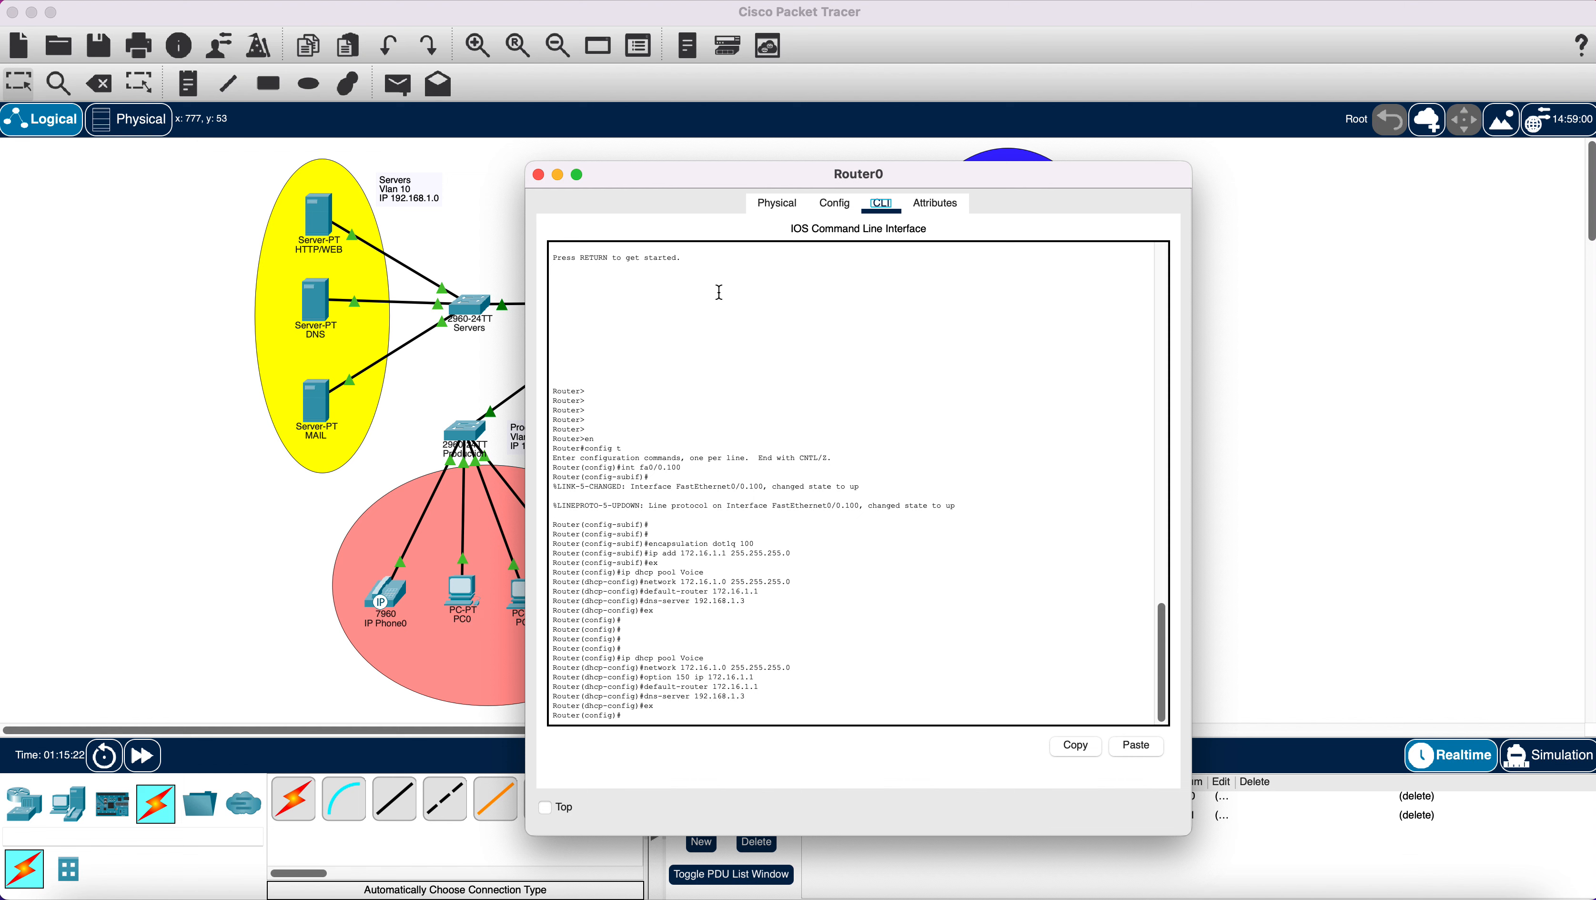
click(728, 718)
text(ip dhcp pool Servers)
key(Return)
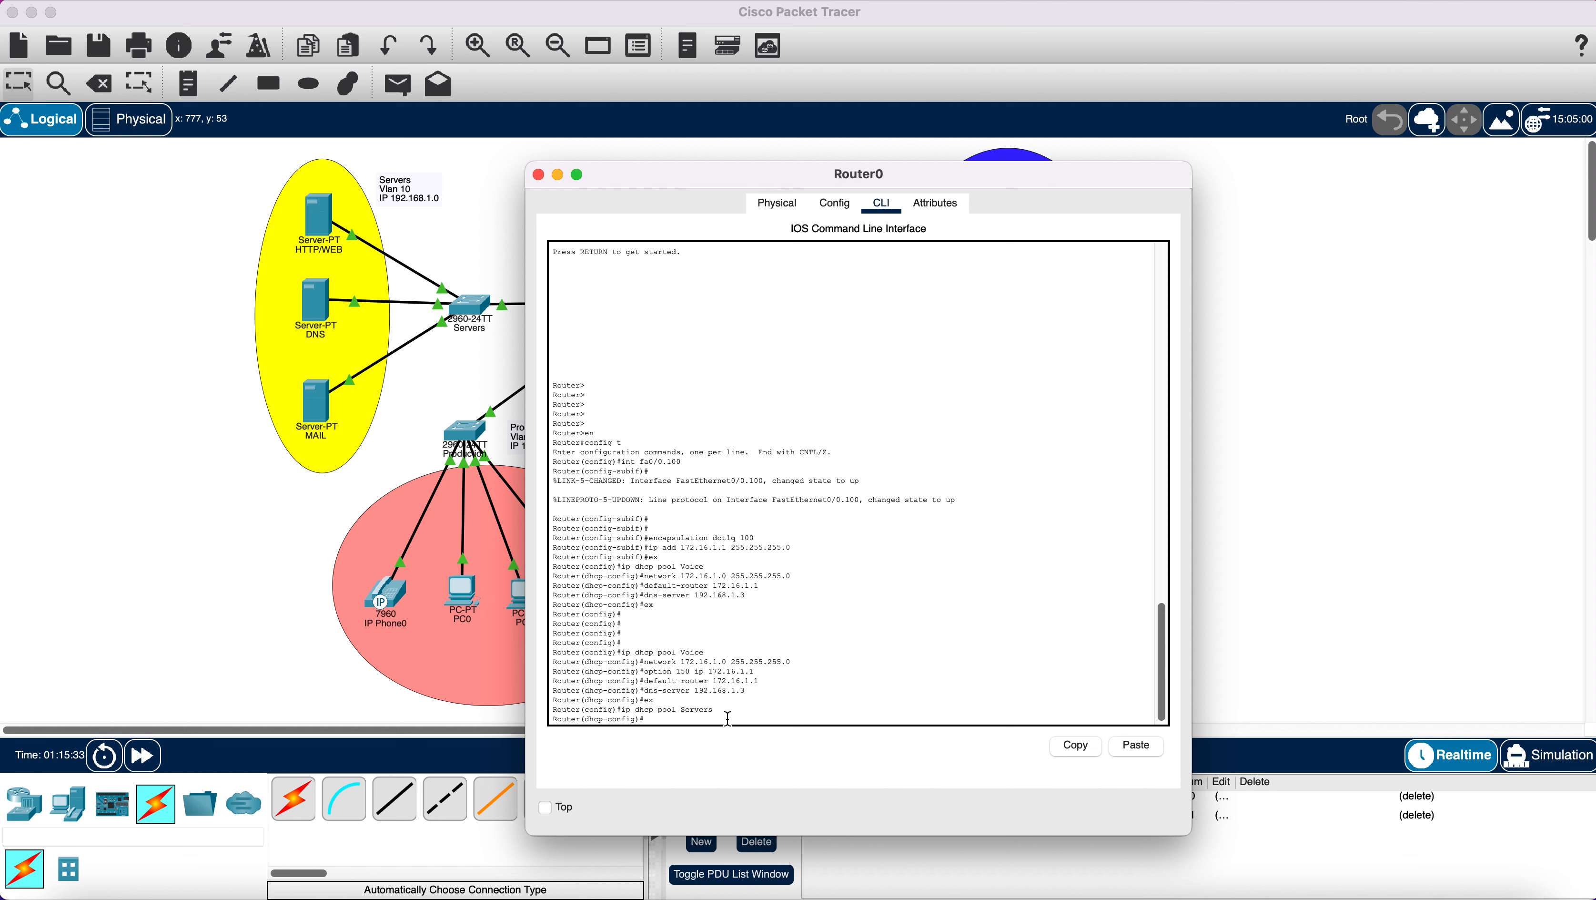
text(network 192.168.1.0 255.255.2)
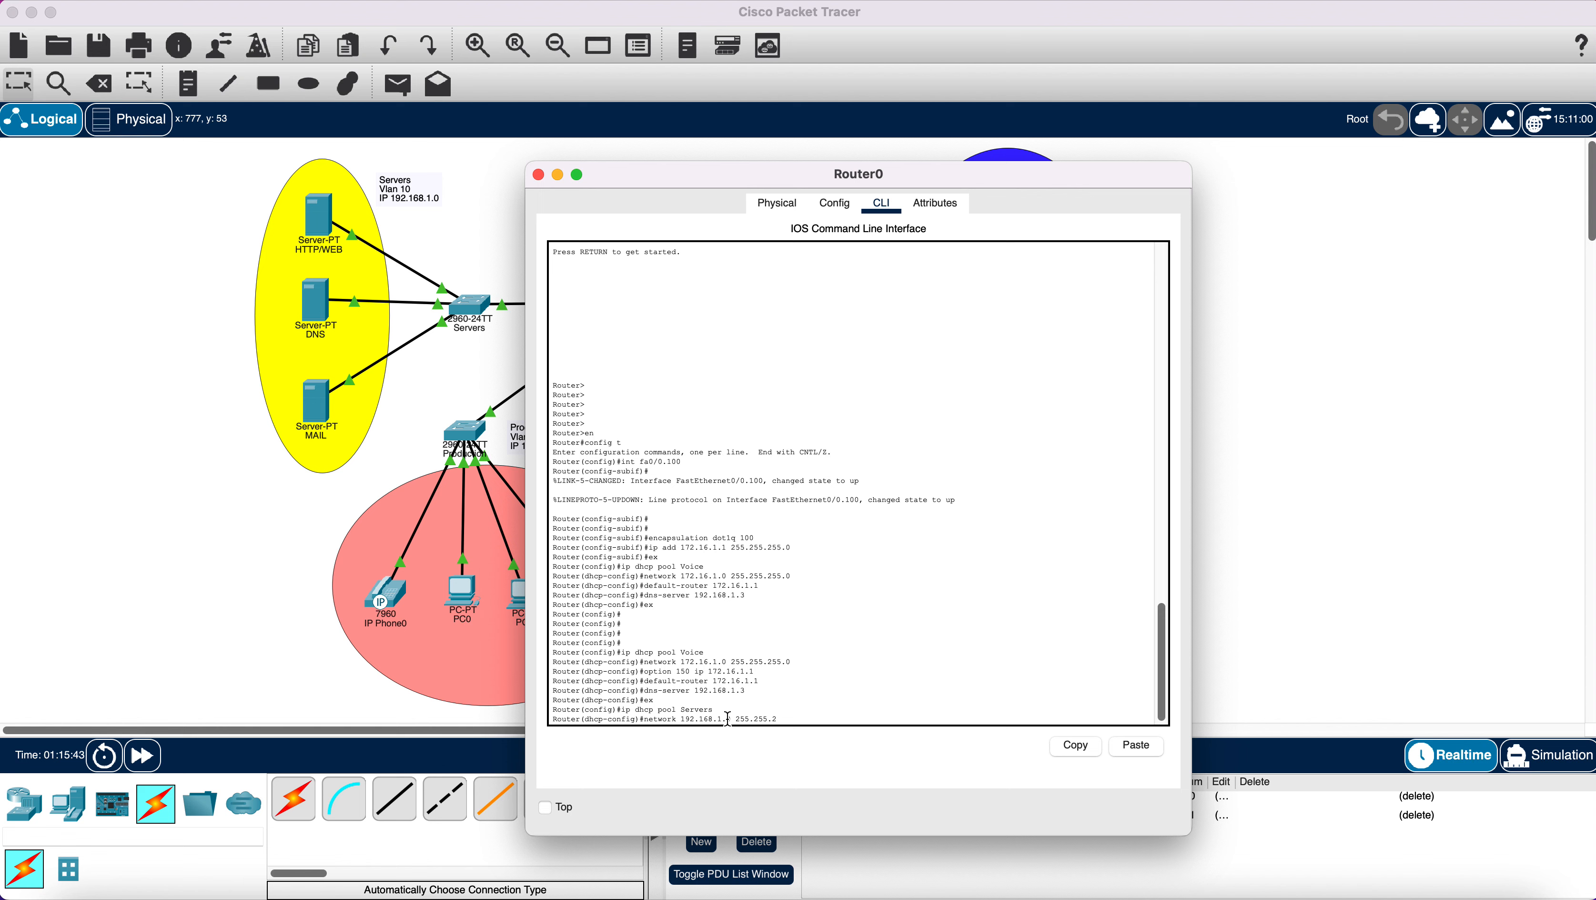
text(55)
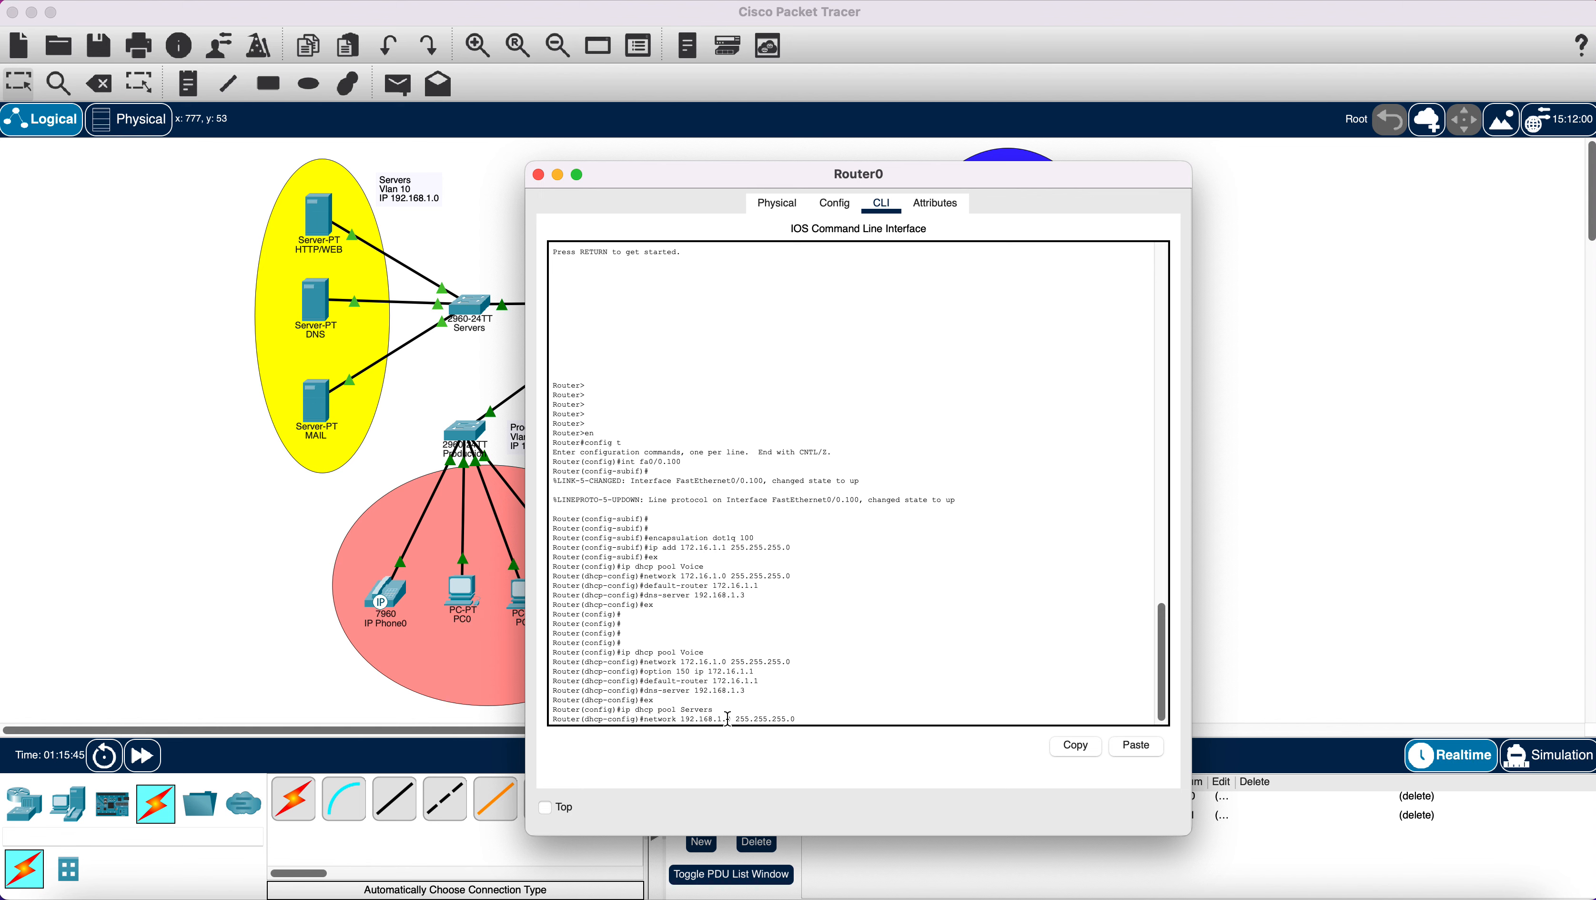
text(.0)
key(Return)
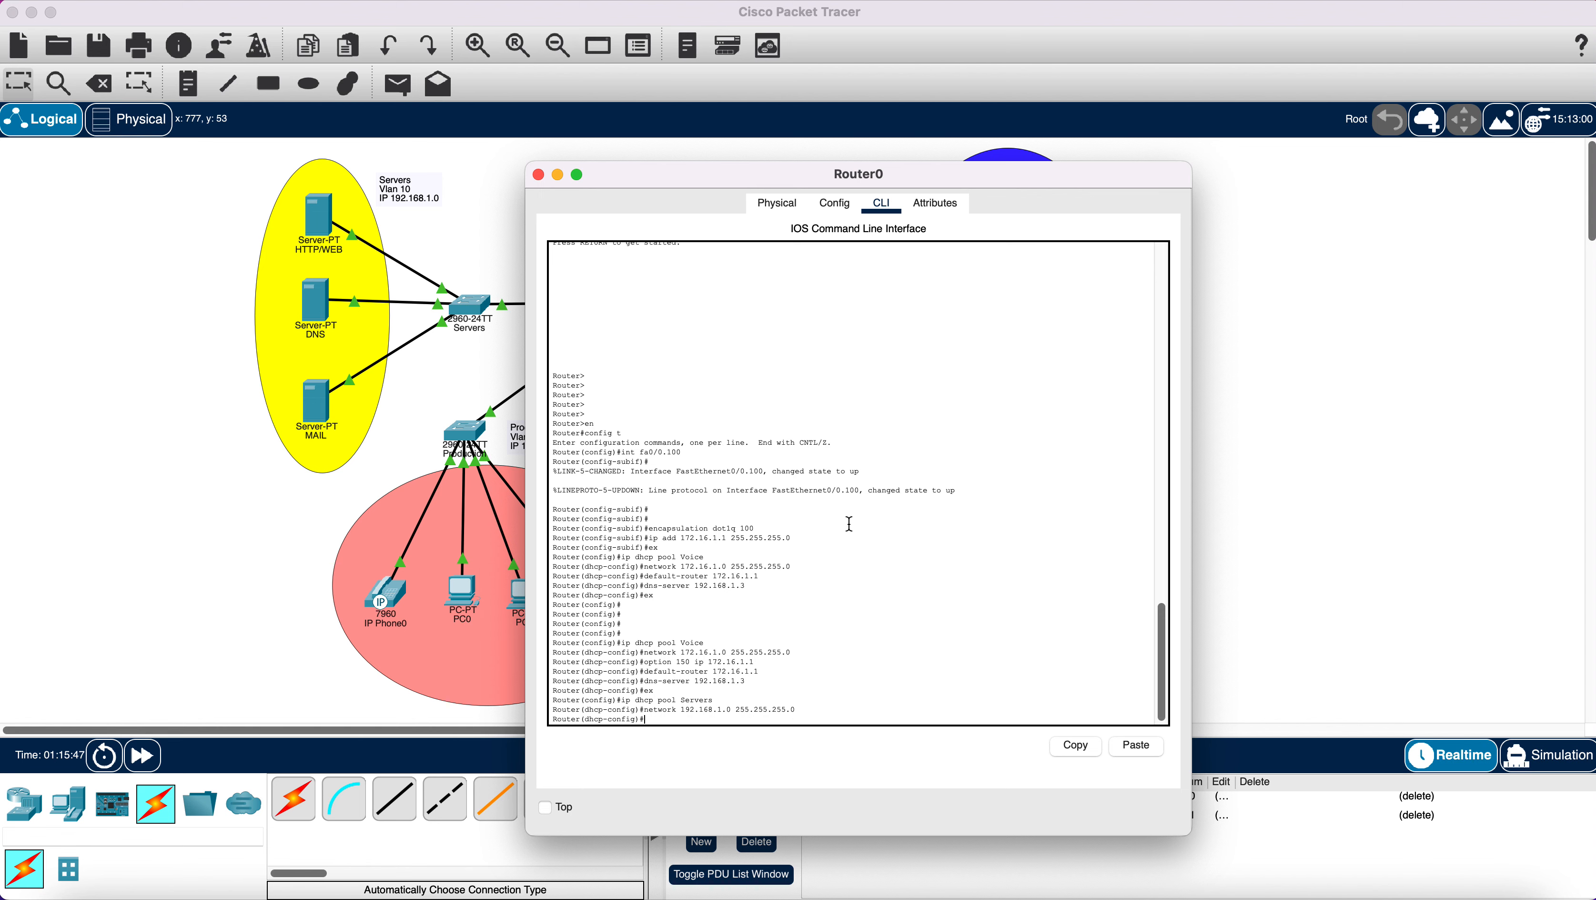
Set the Servers pool's default router to 192.168.1.1 and DNS server to 192.168.1.3, then exit.
text(default)
text(-router 192.168.1.1)
key(Return)
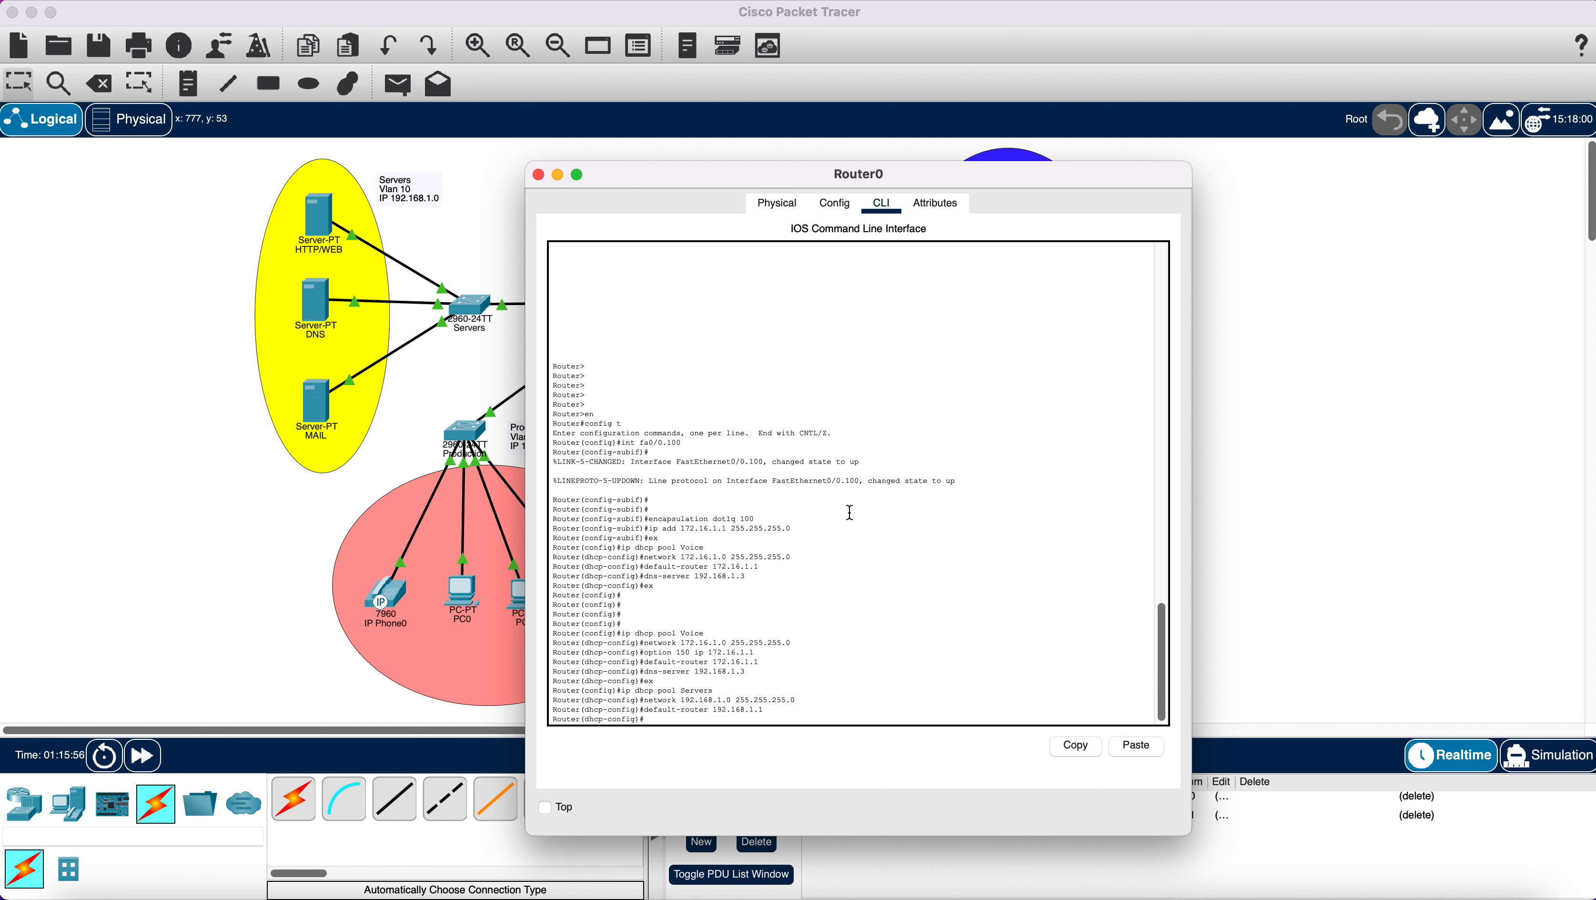
text(dns-server 19)
key(Return)
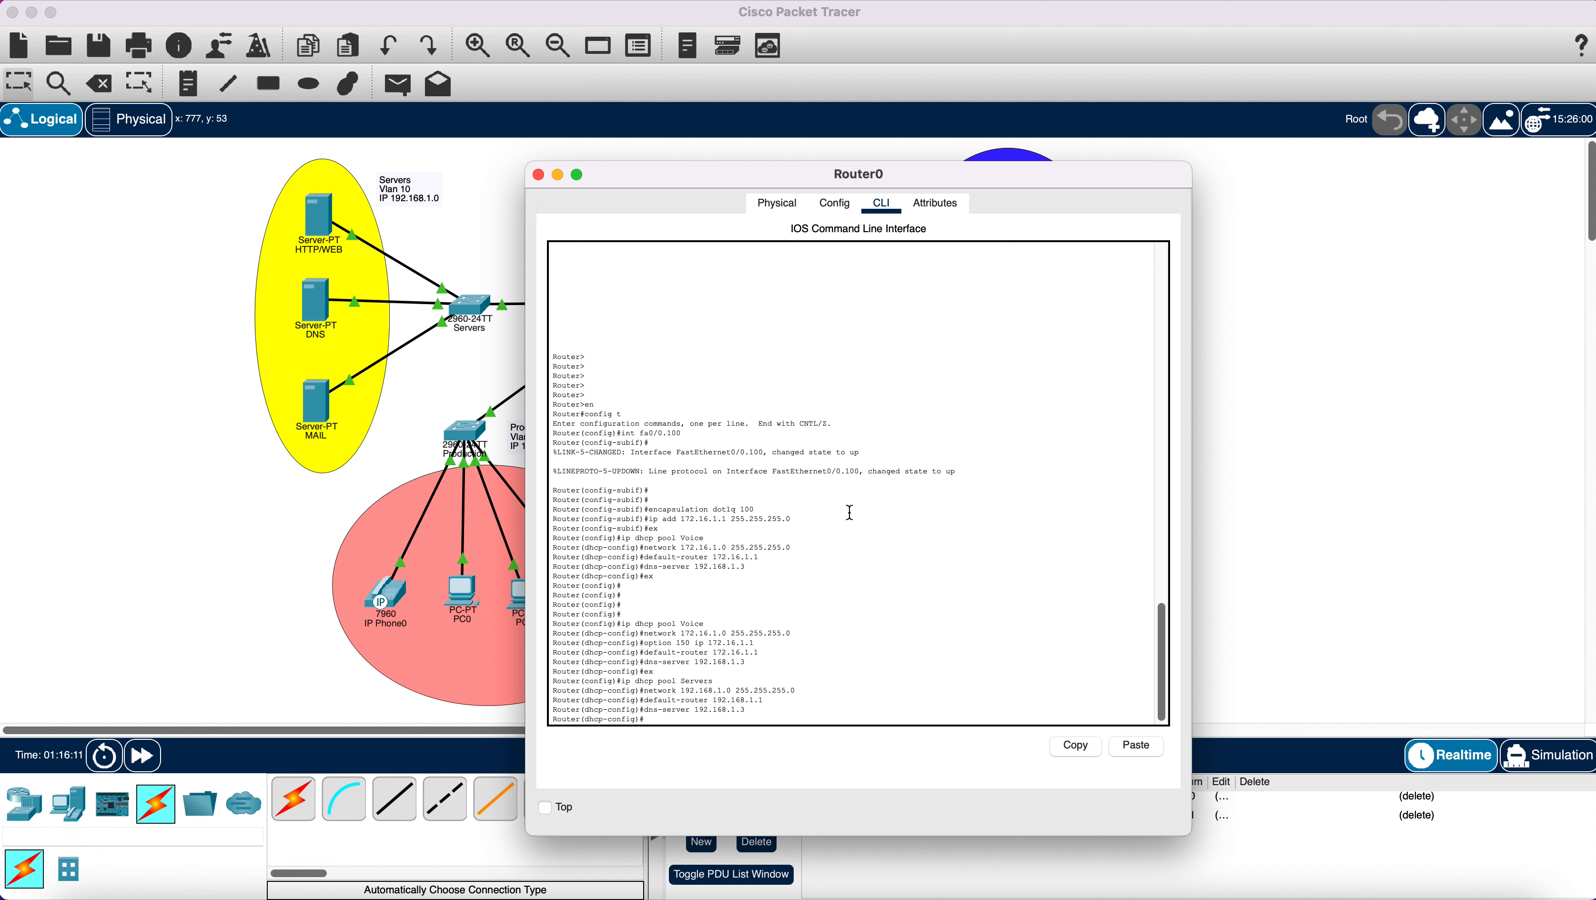
text(ex)
key(Return)
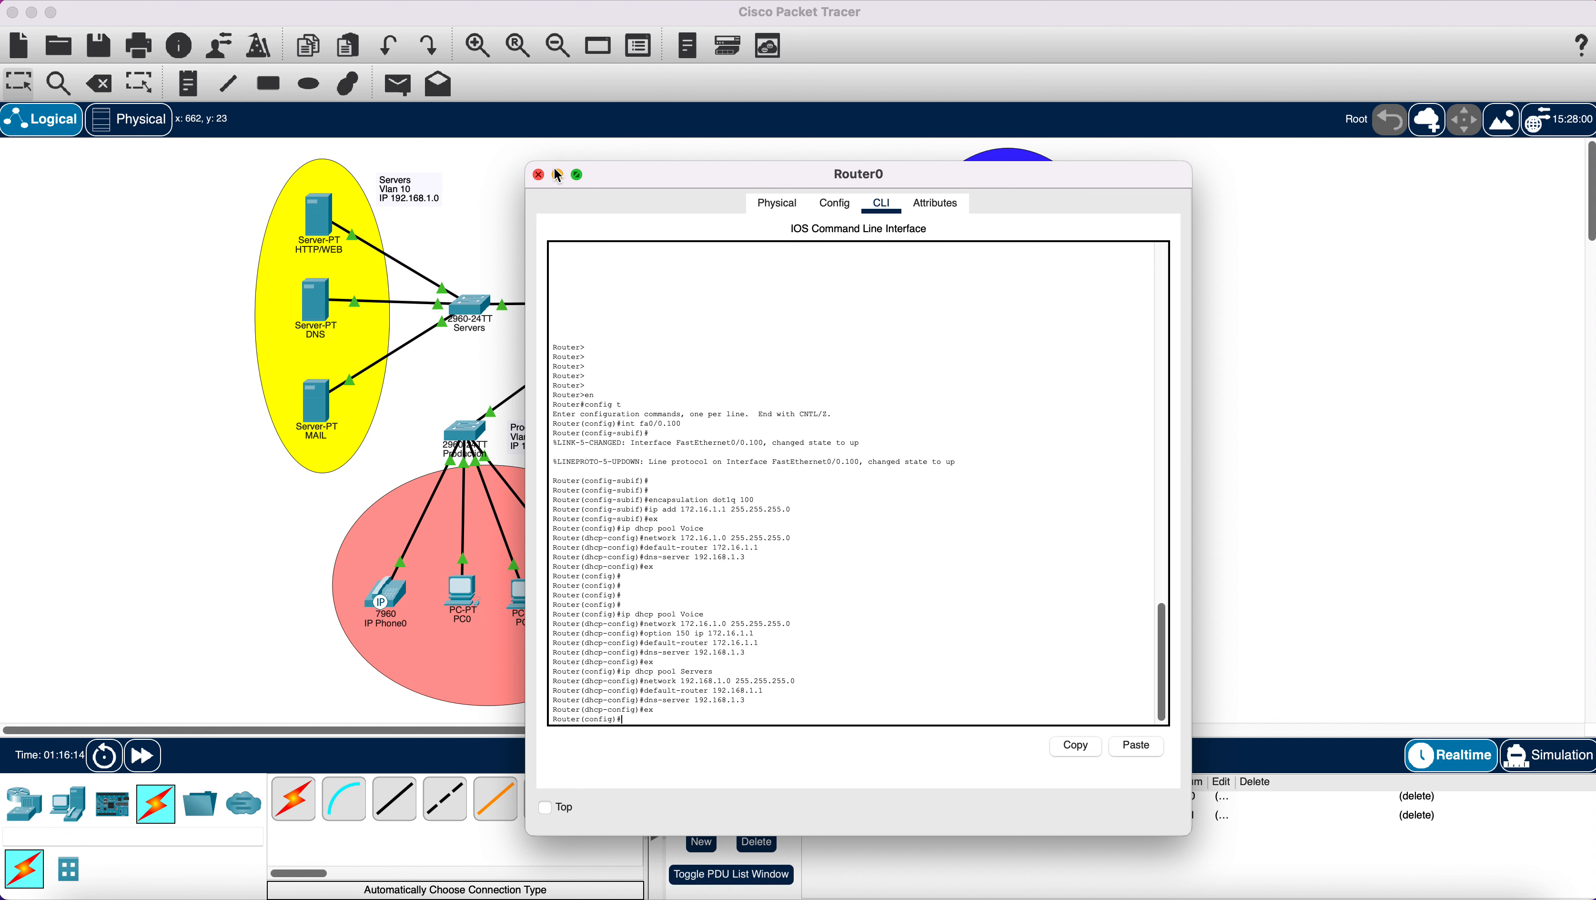
click(539, 174)
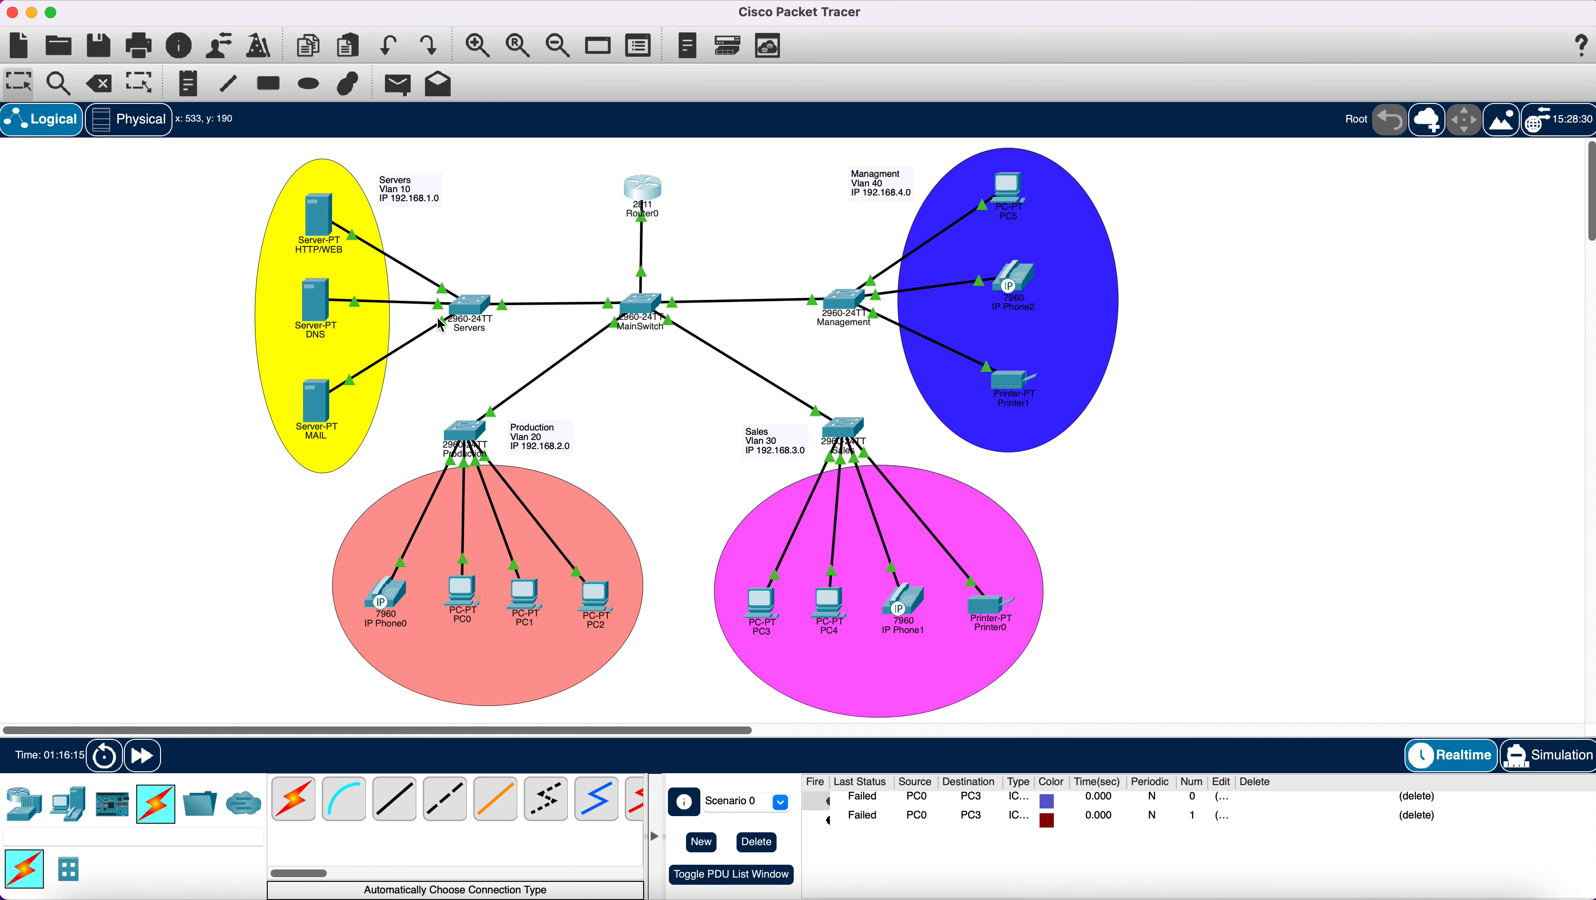
click(469, 595)
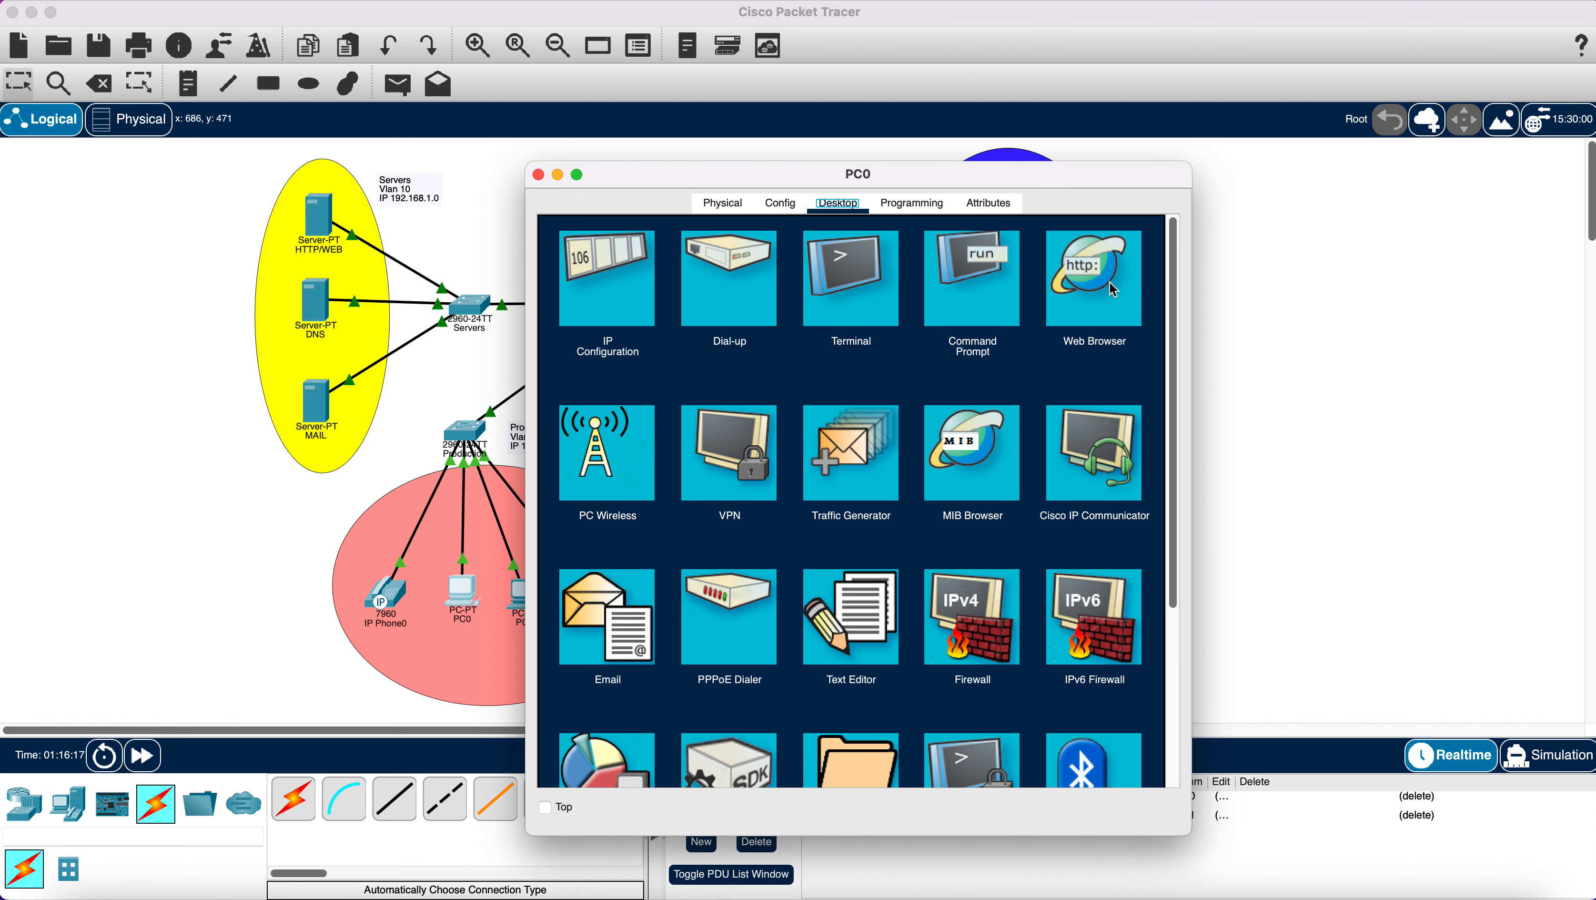
click(1102, 285)
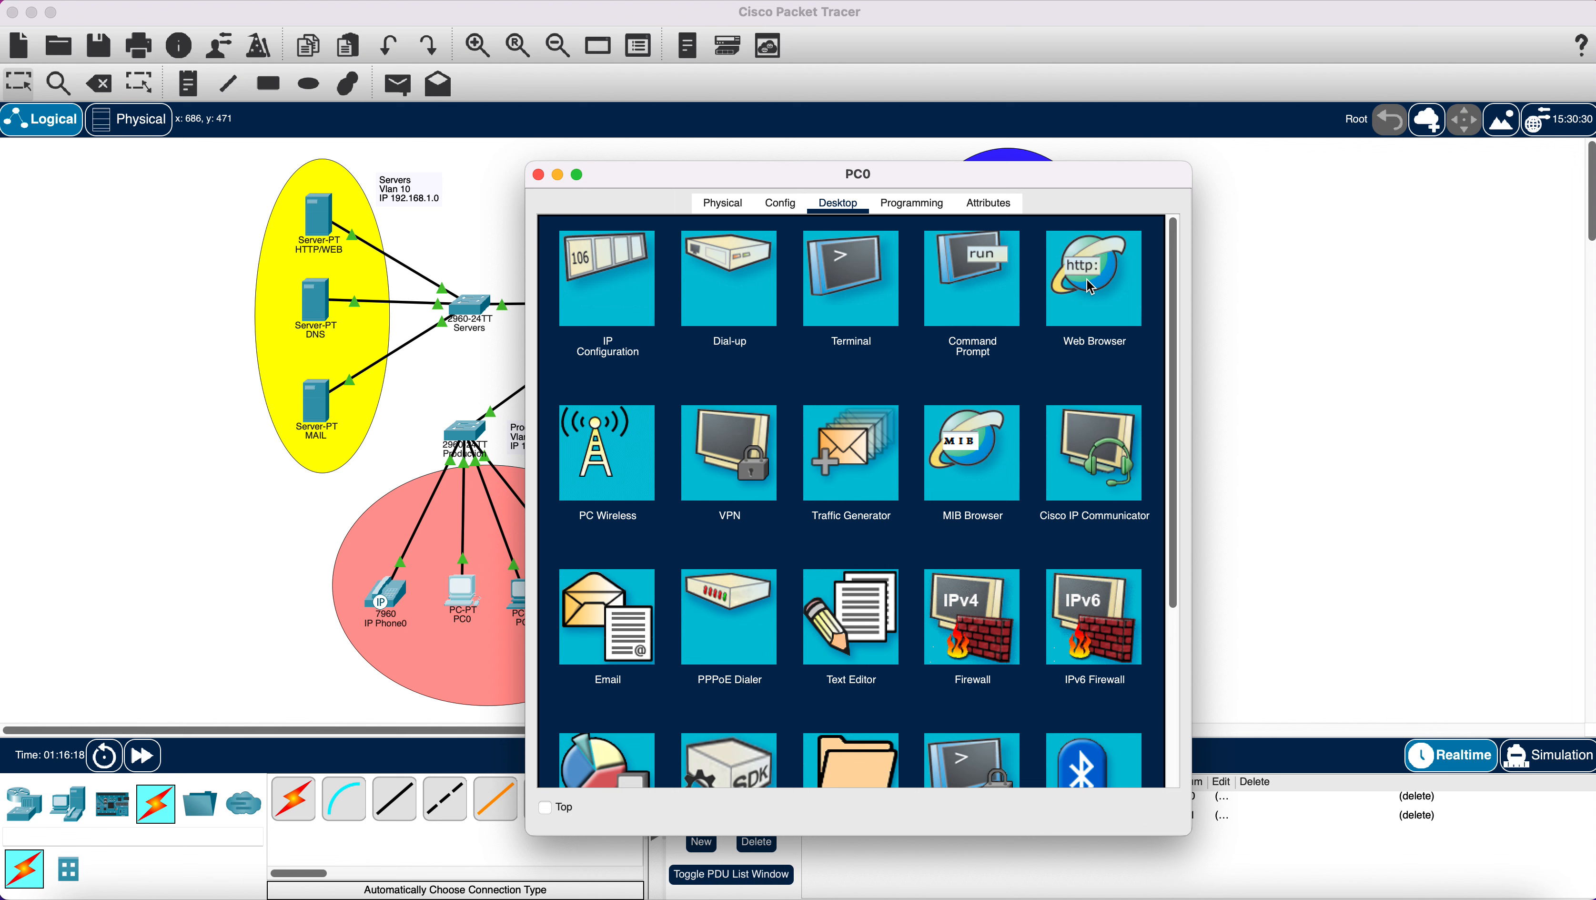
click(1090, 289)
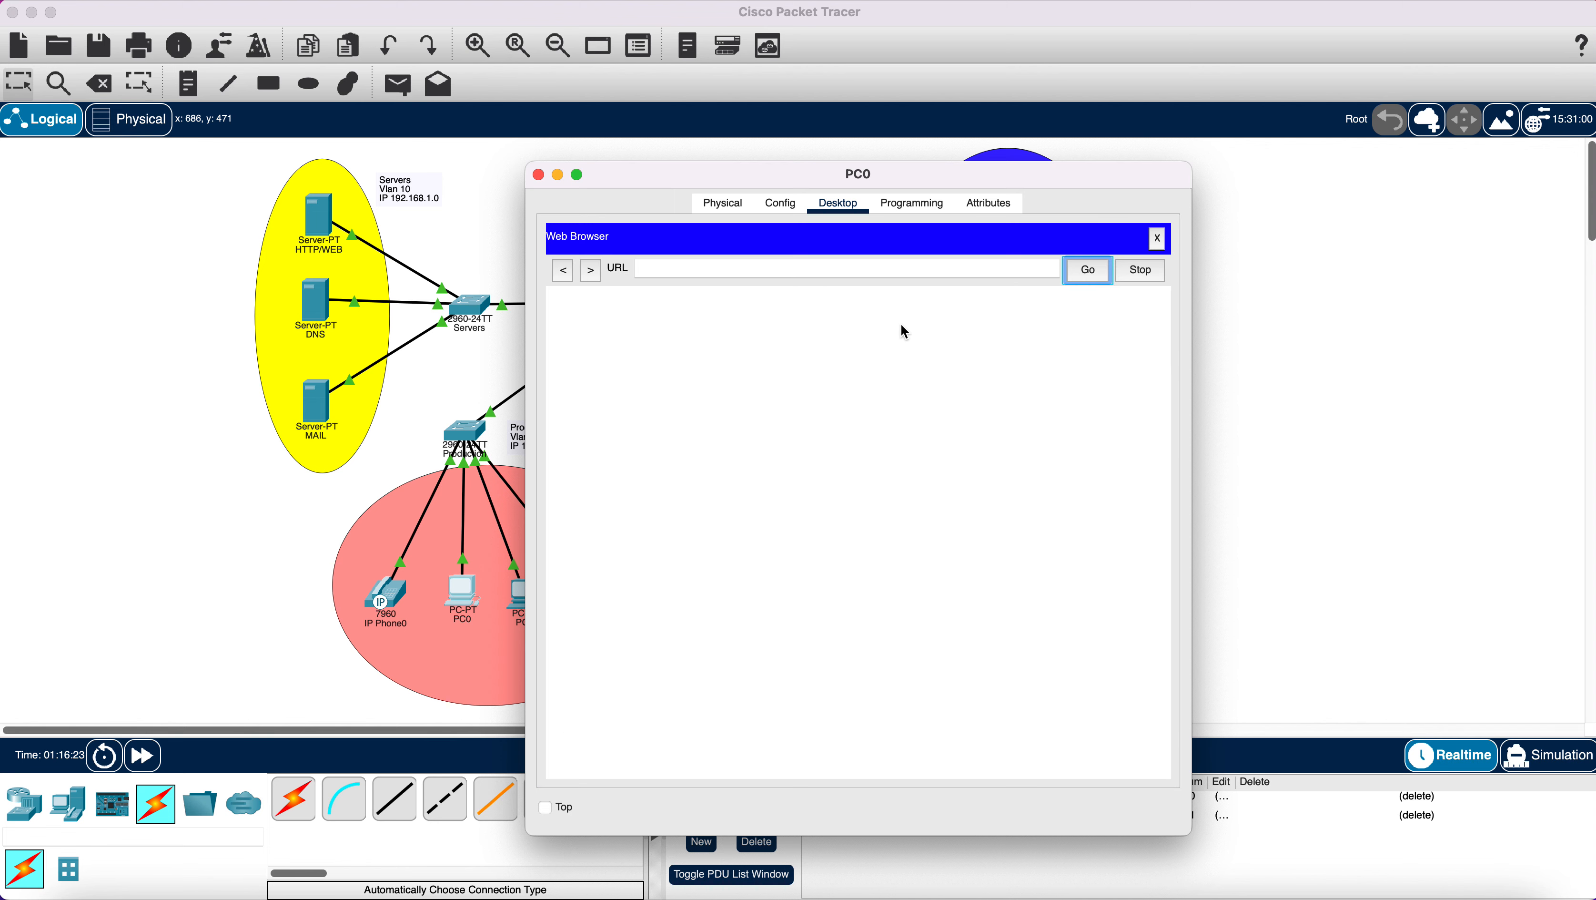
click(793, 271)
text(web)
click(1074, 272)
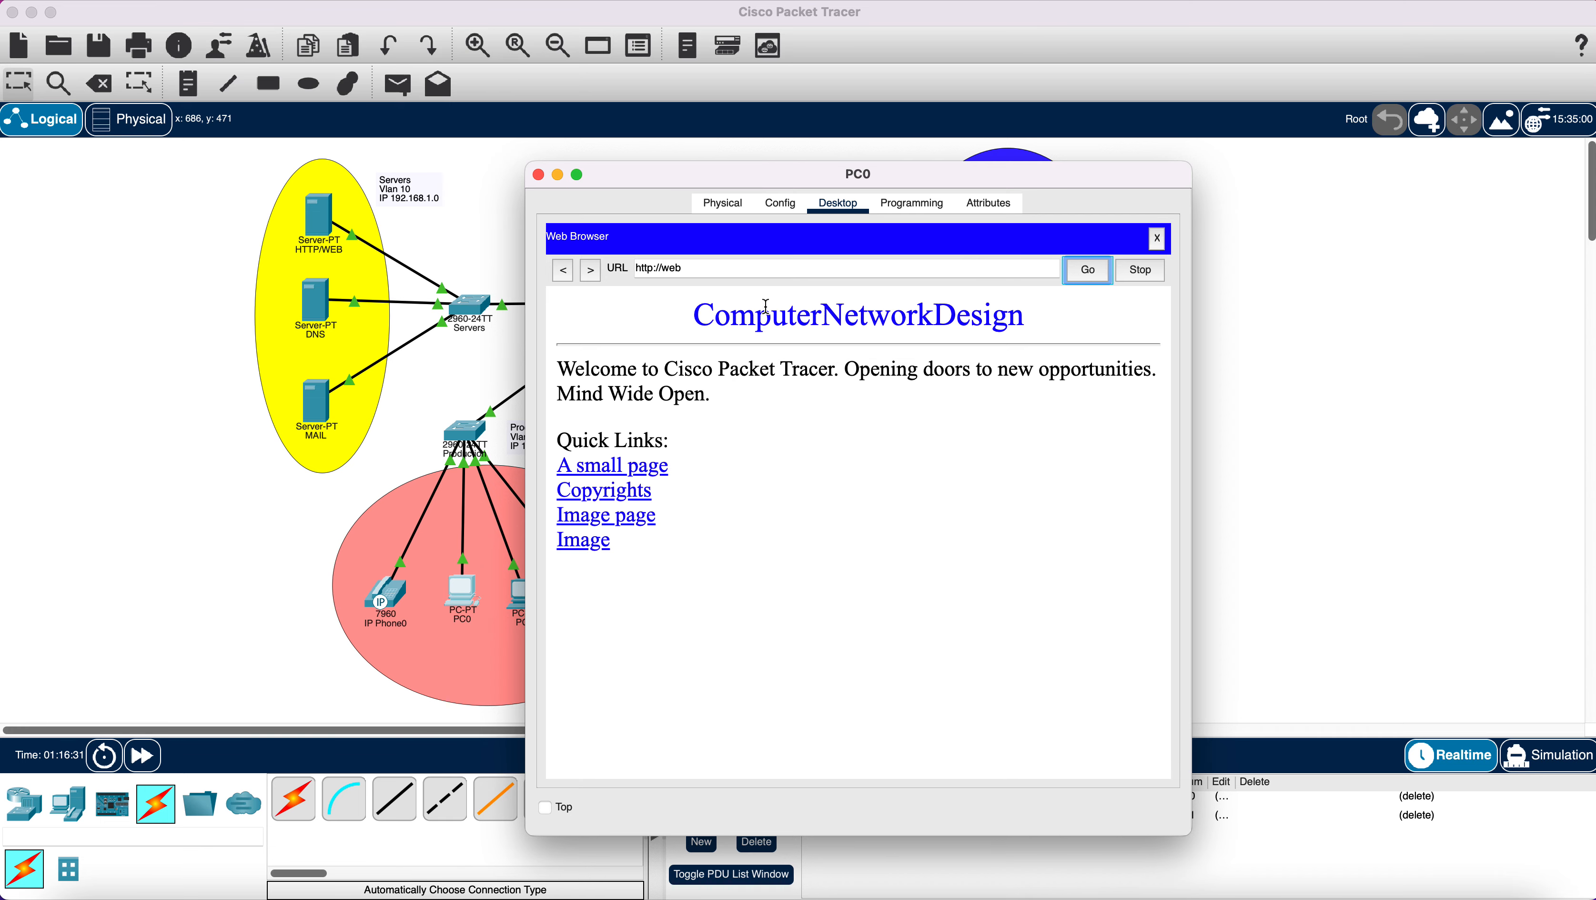
click(539, 176)
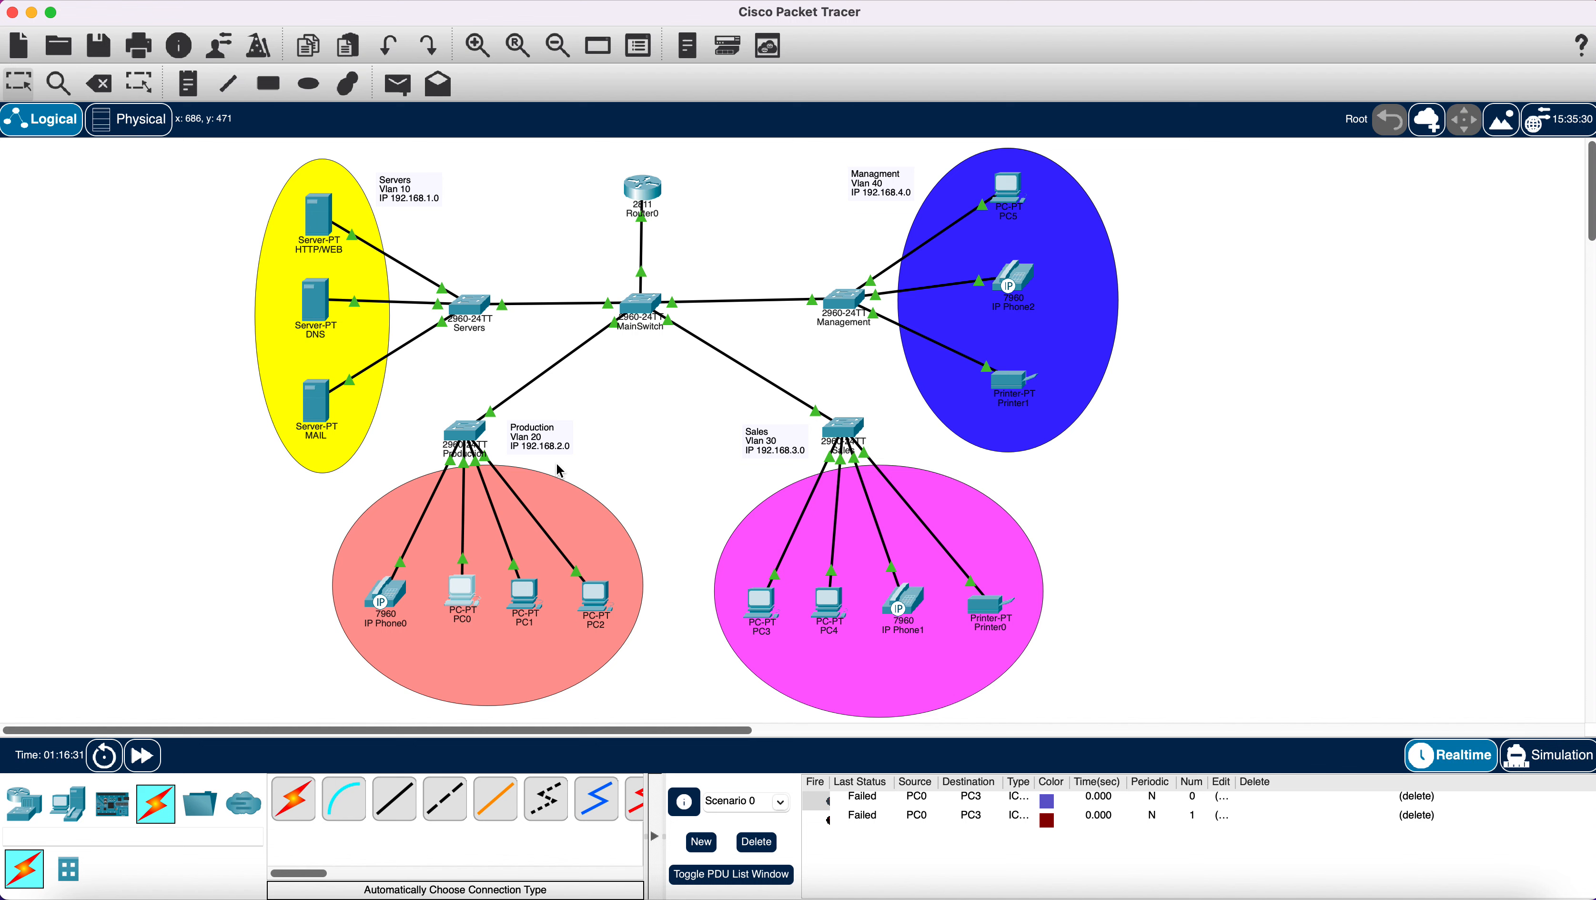
click(829, 604)
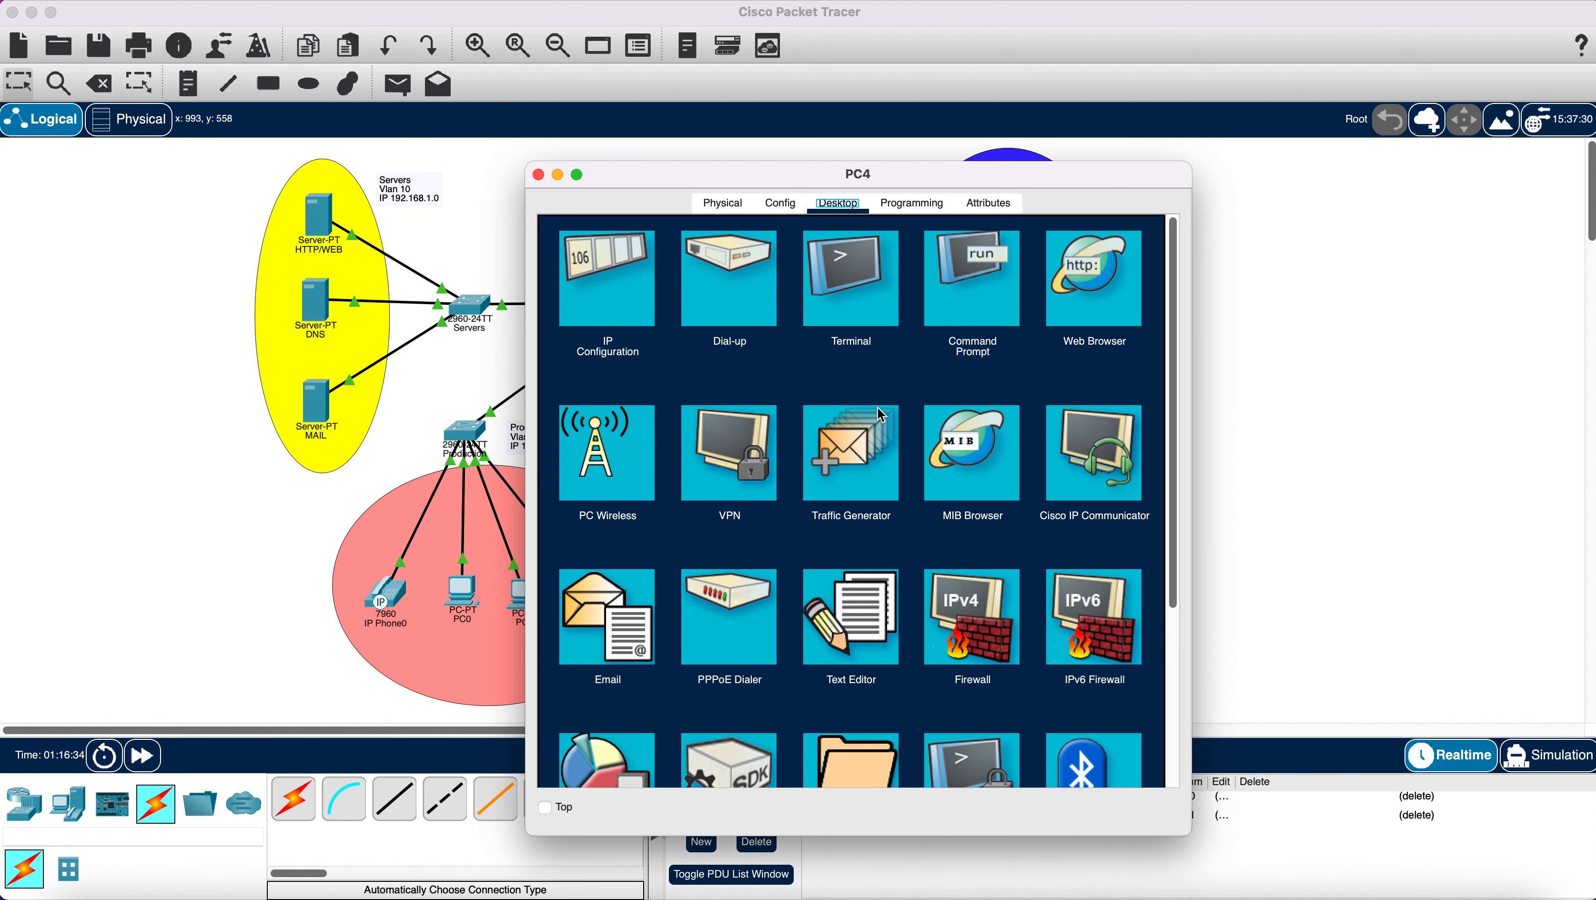
click(1084, 285)
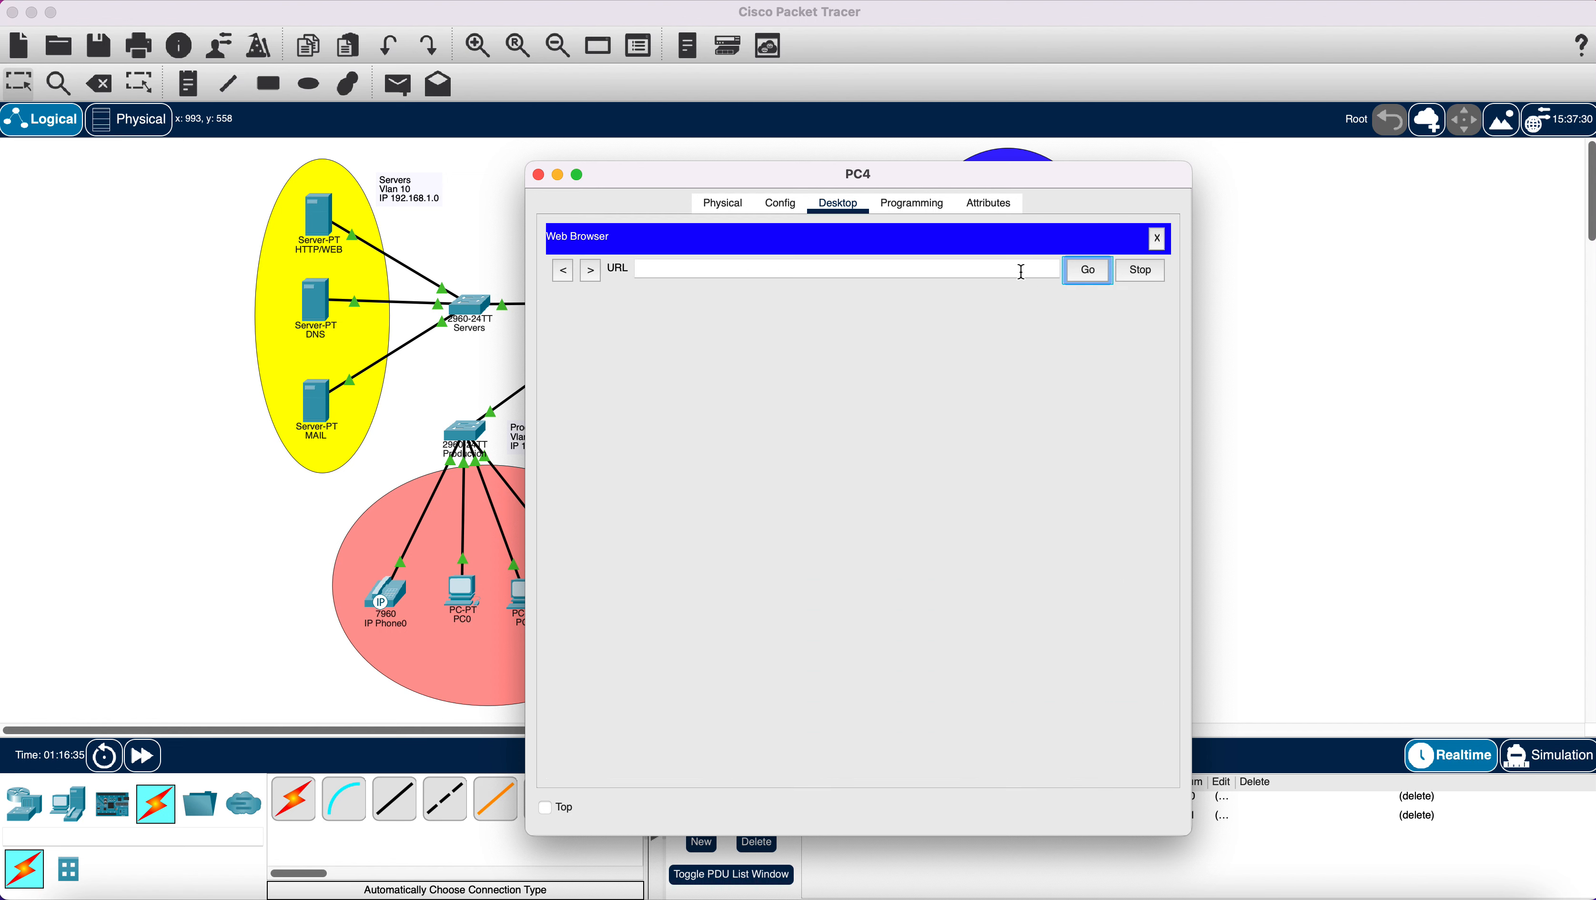
text(web)
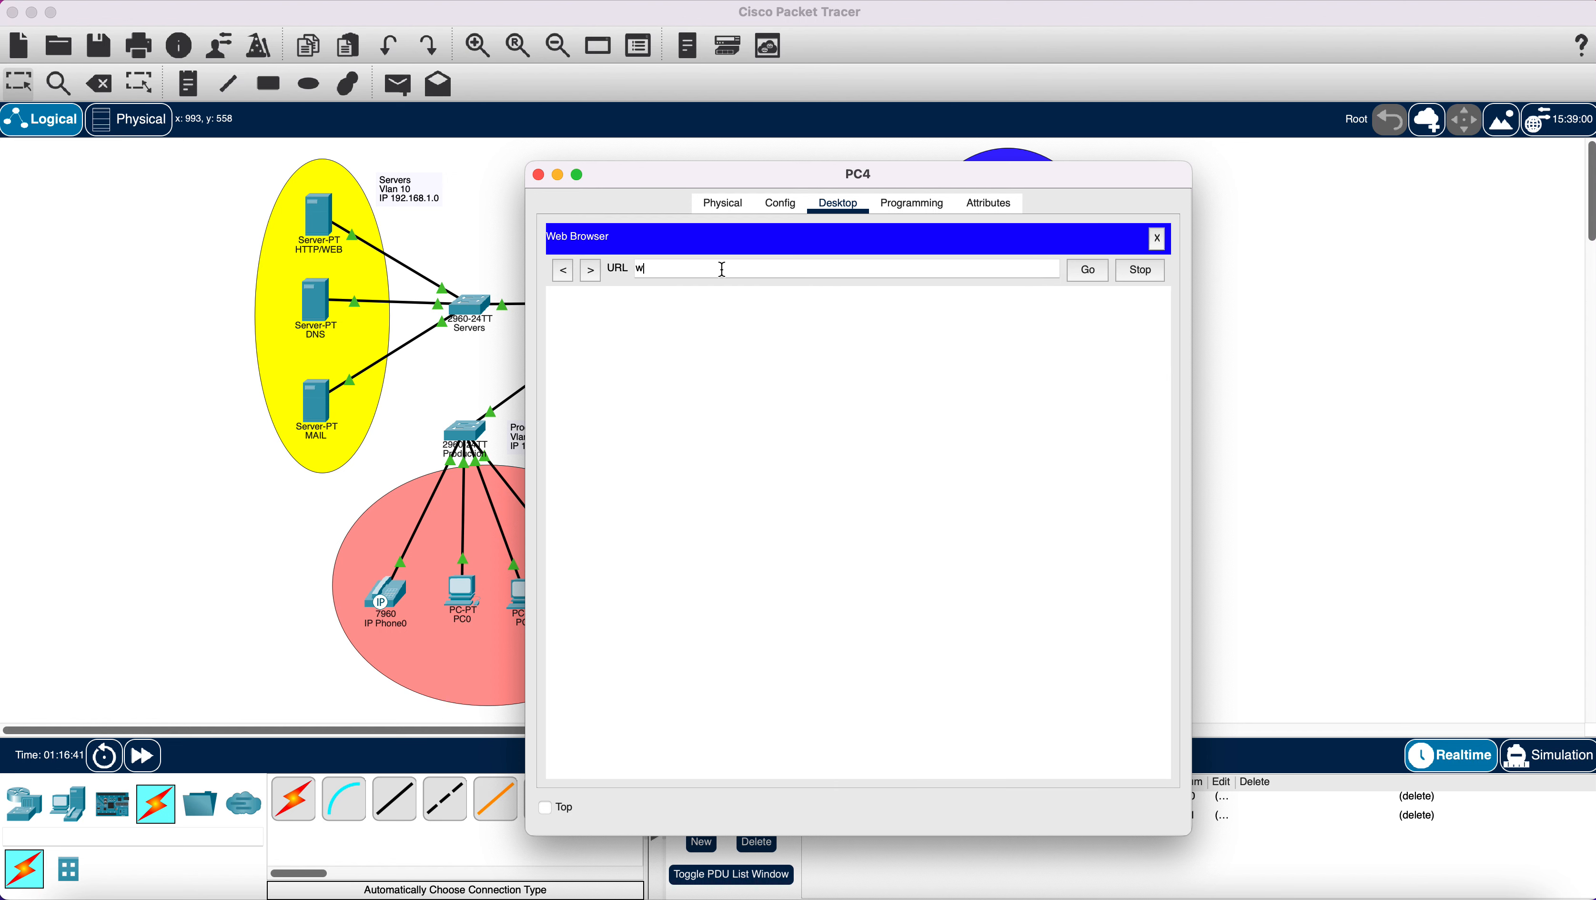
click(1079, 271)
click(538, 174)
Ping from PC1 to PC4 with a simple PDU, then clear the results.
click(397, 84)
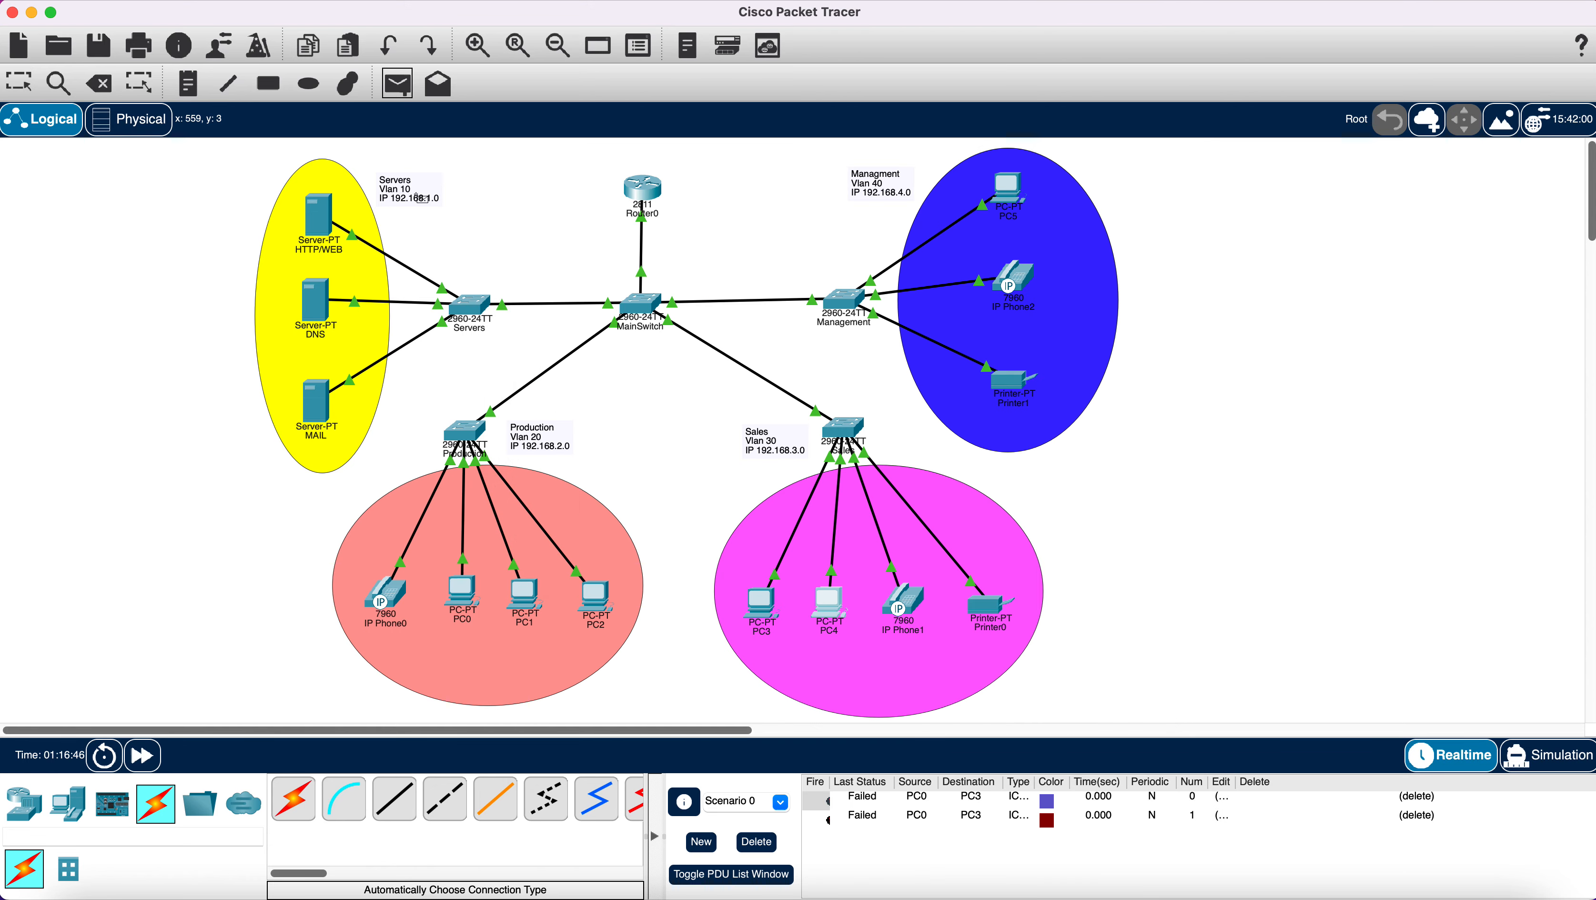
click(524, 599)
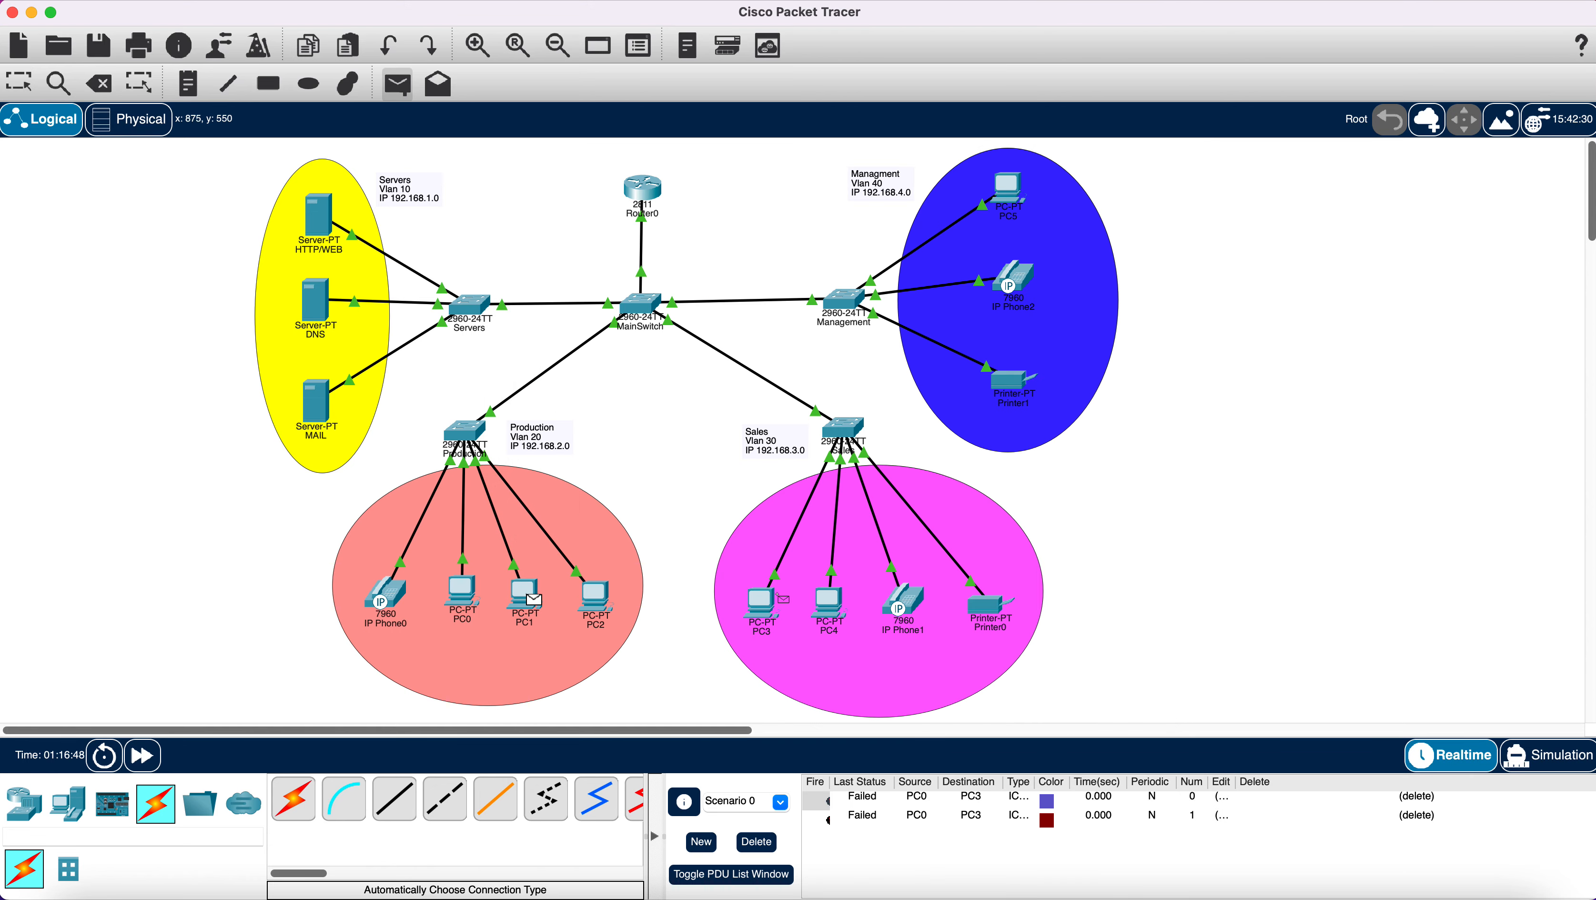
click(837, 606)
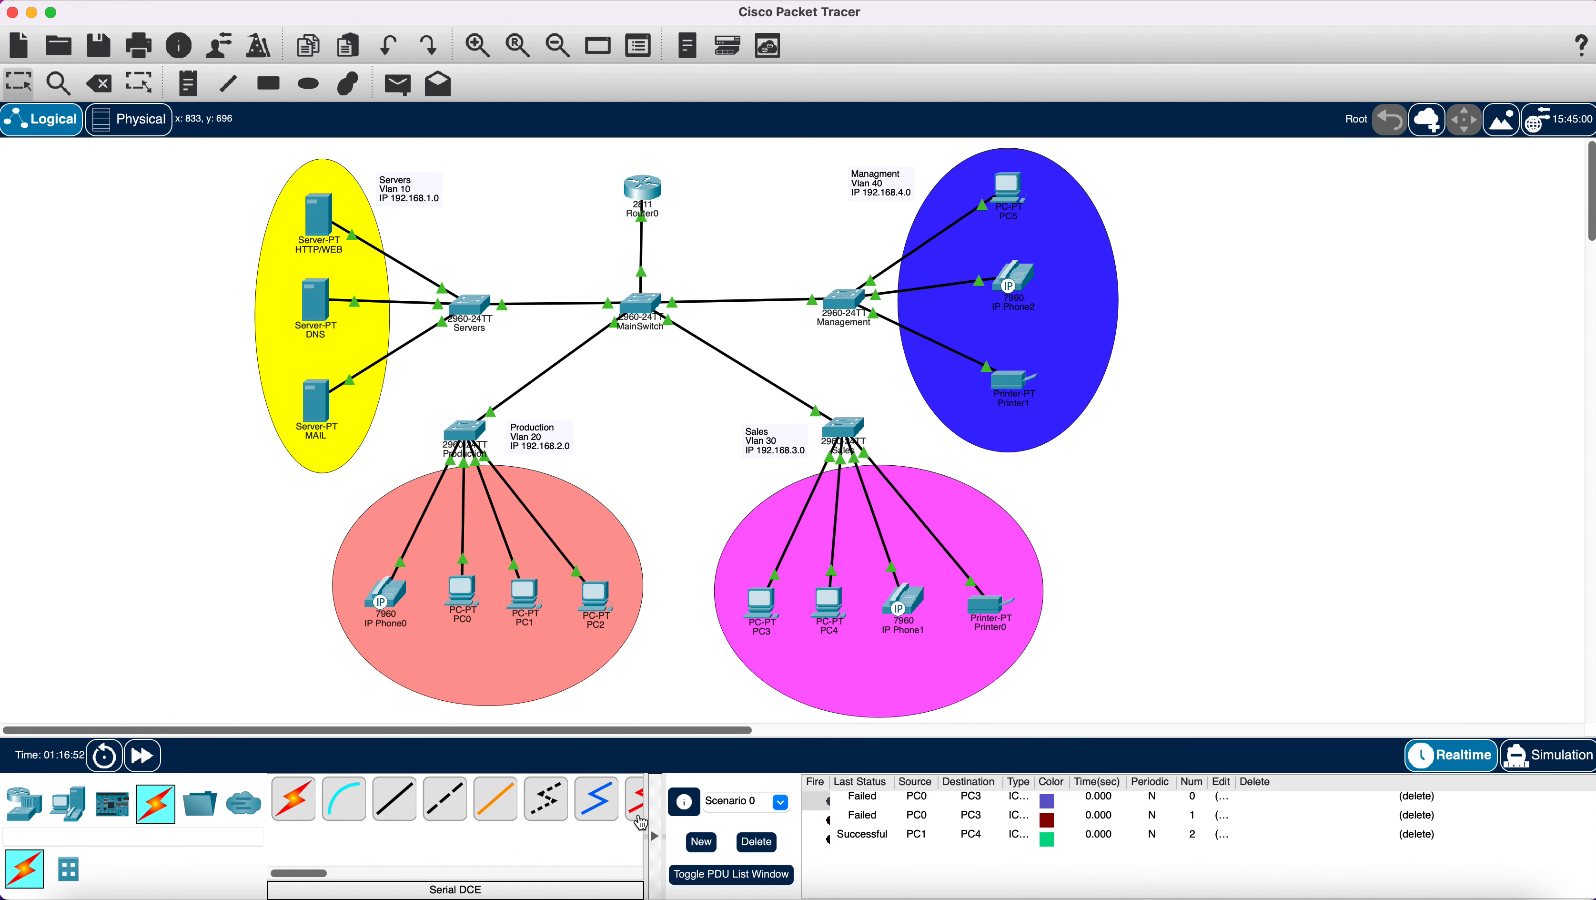
click(757, 847)
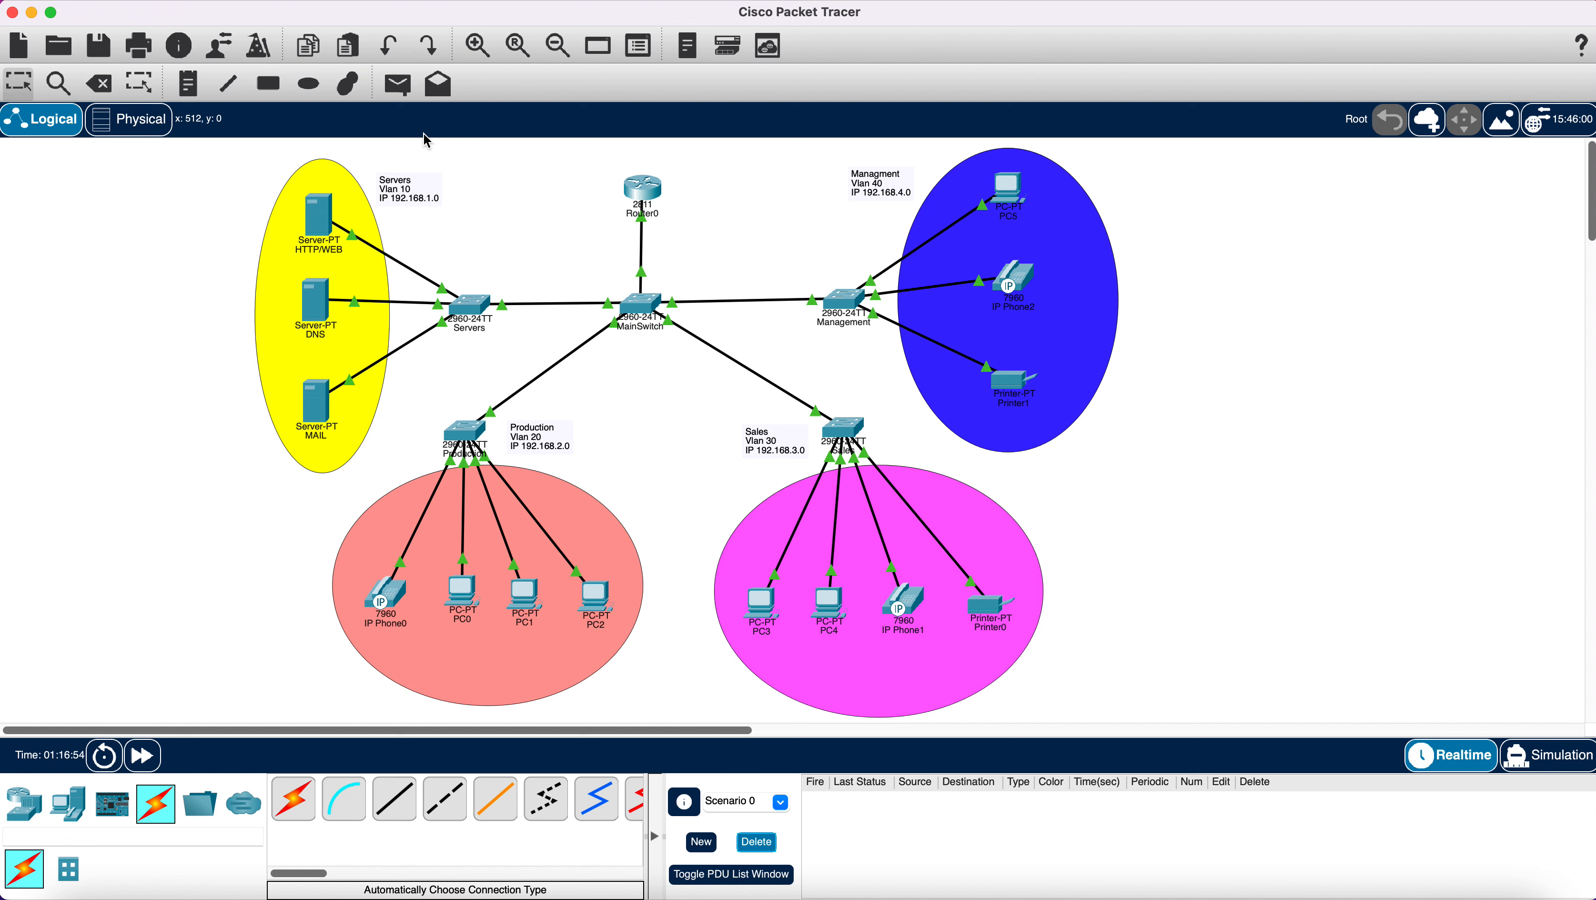
Ping from PC0 to PC3 twice with simple PDUs, then clear the results.
click(398, 84)
click(469, 592)
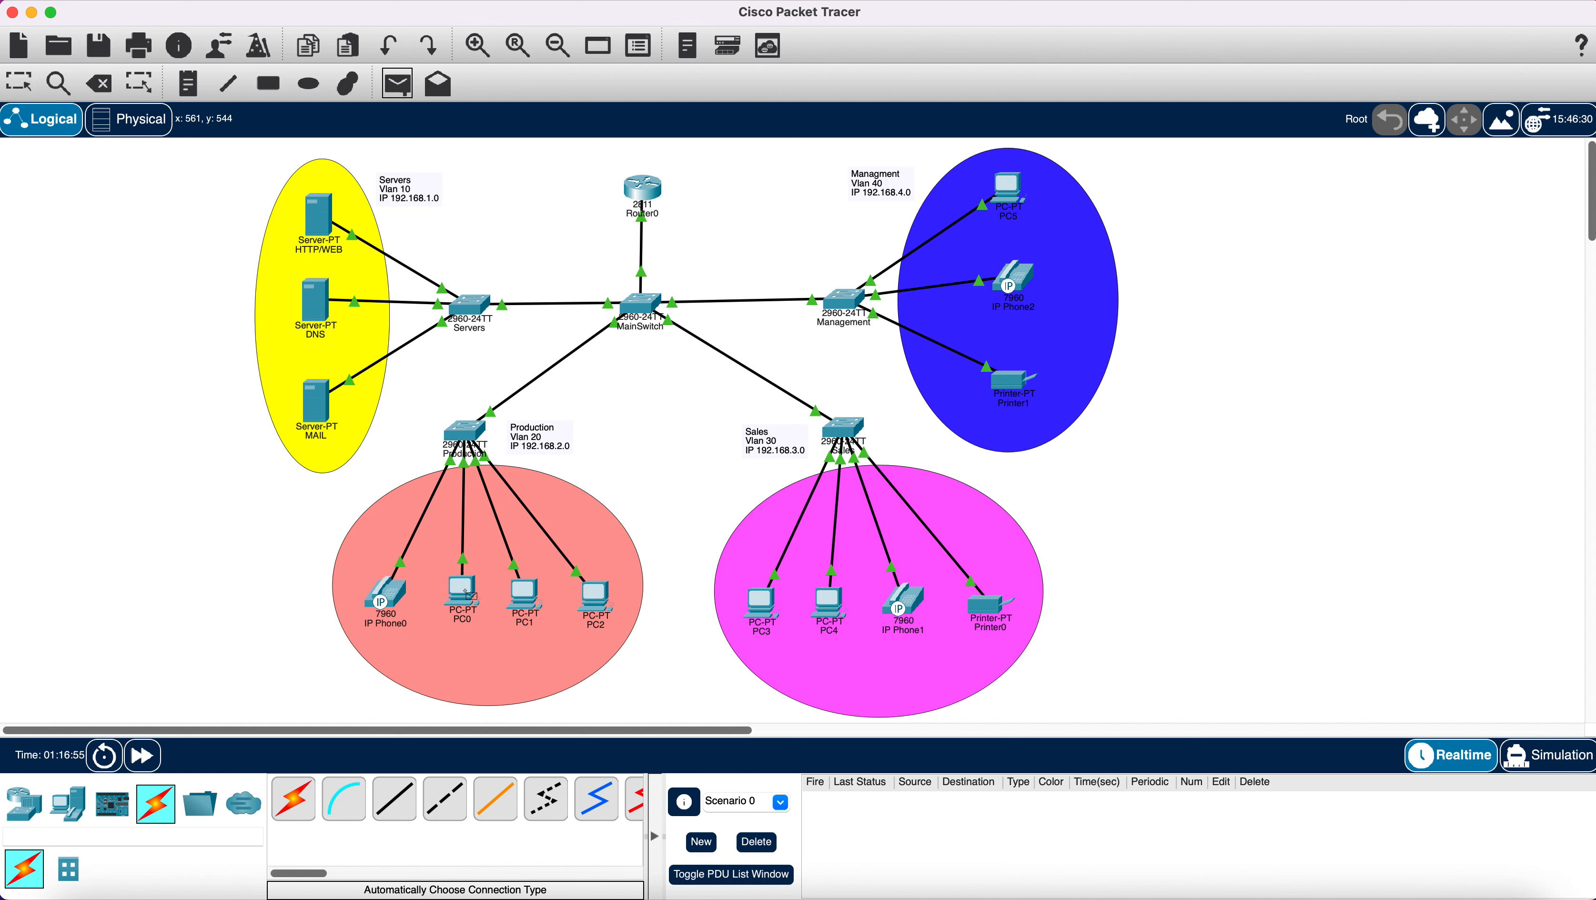
click(775, 604)
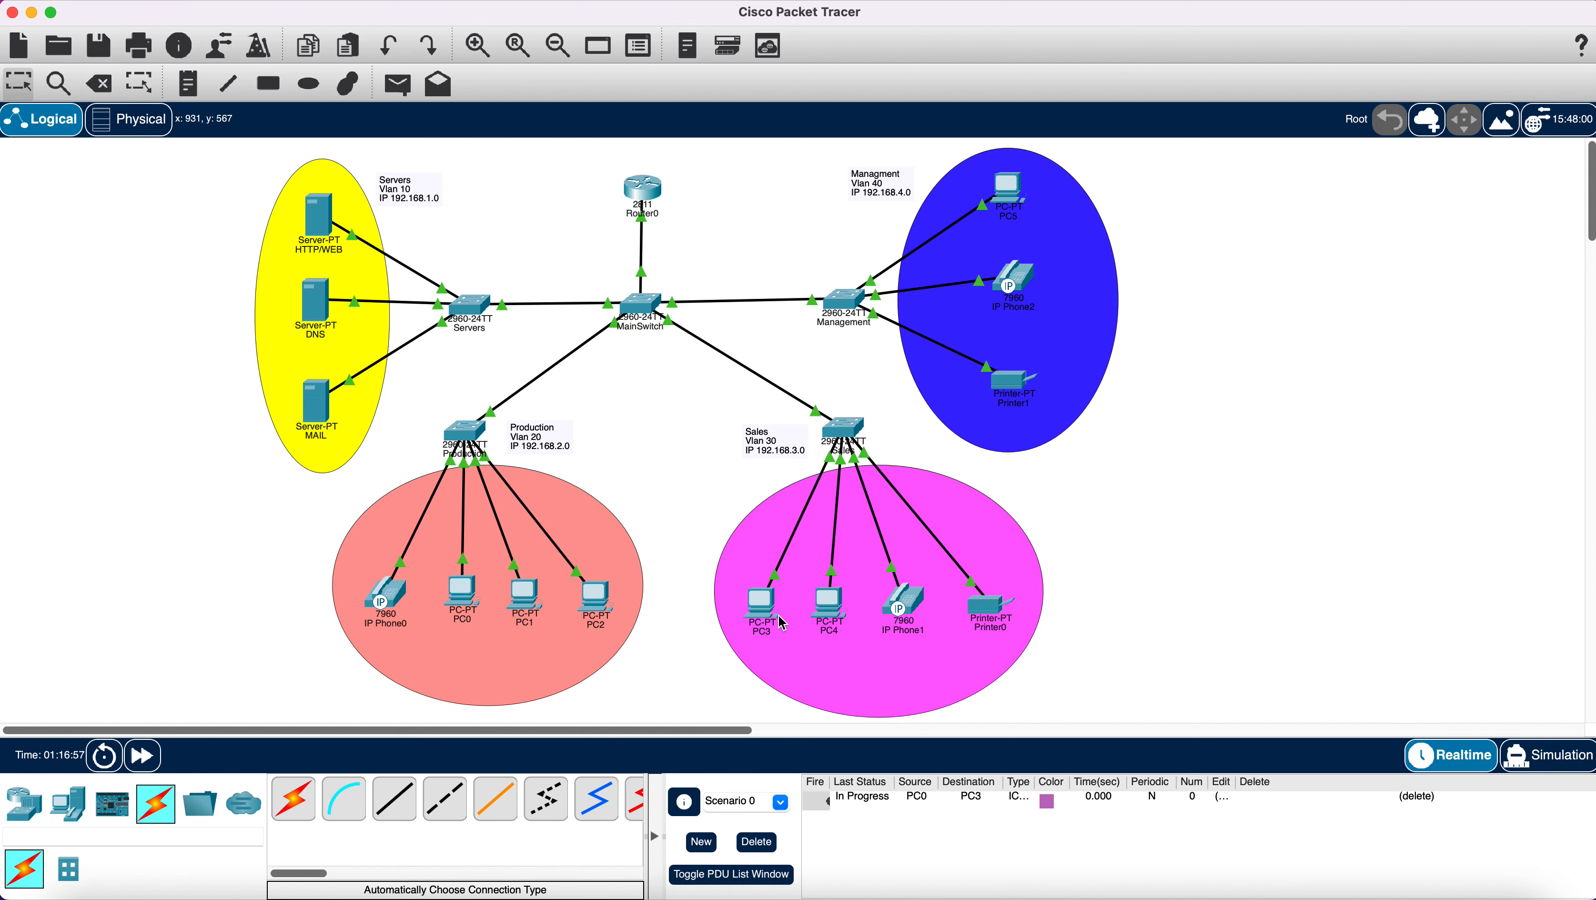
click(398, 84)
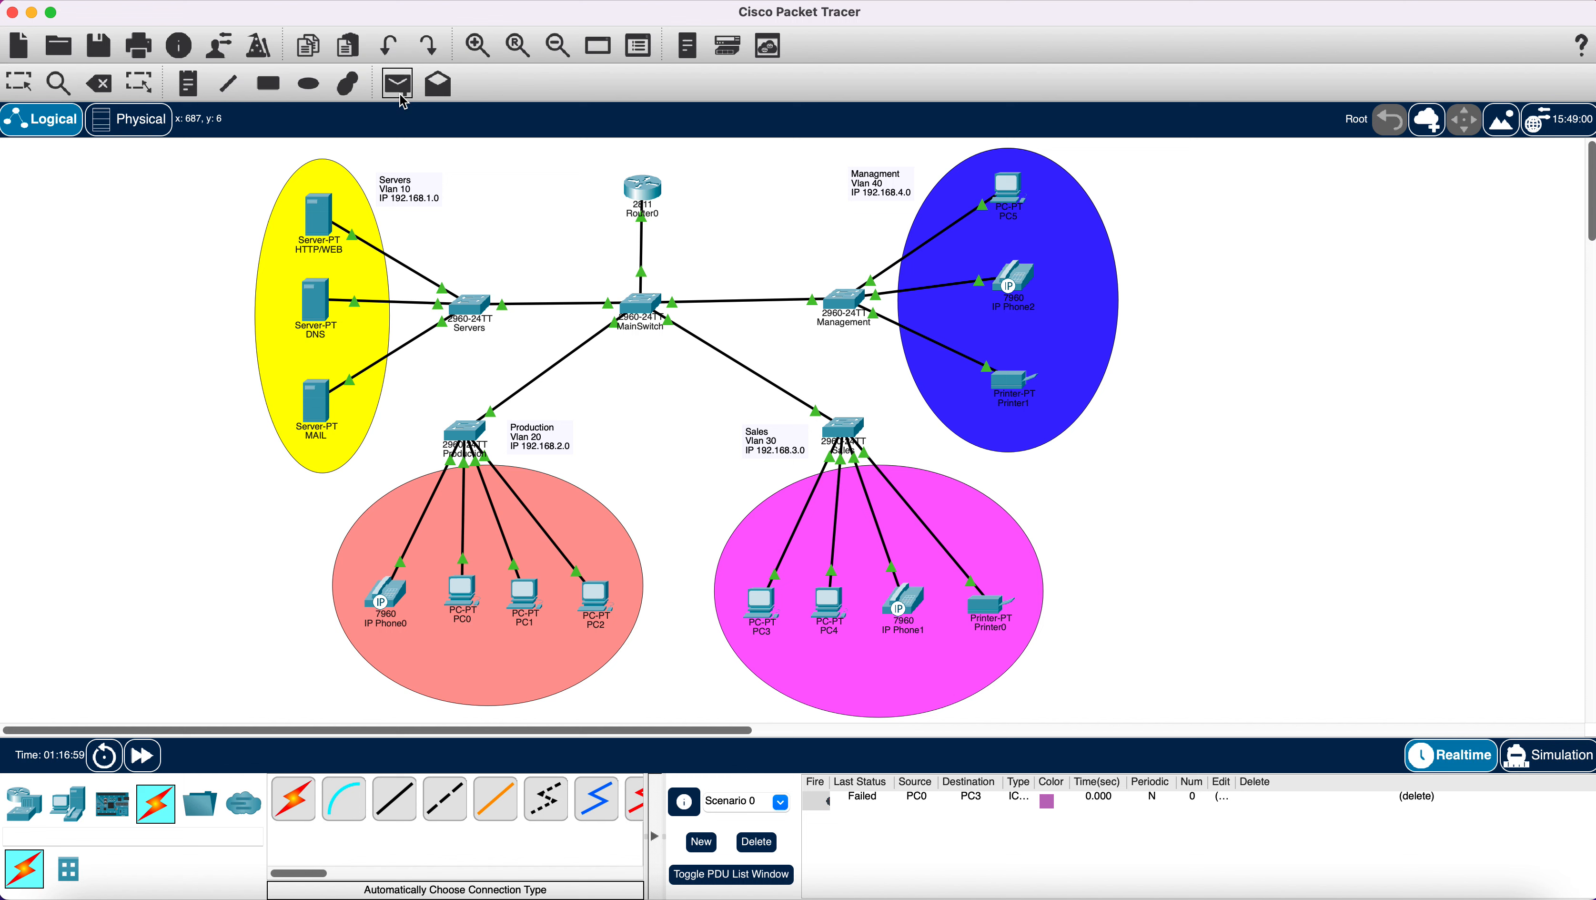
click(469, 597)
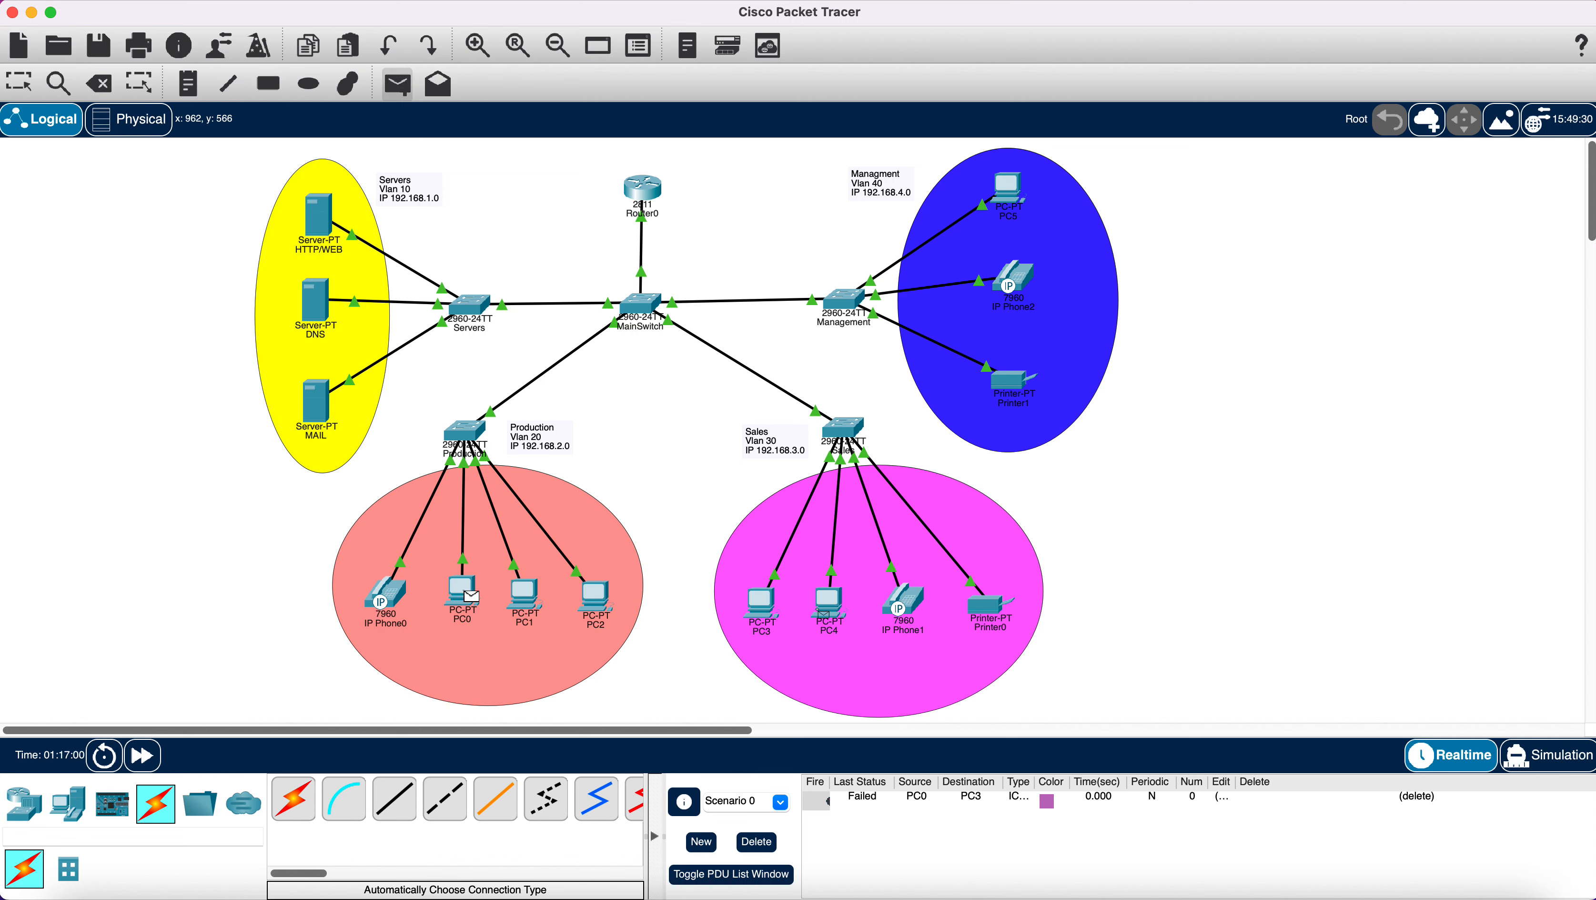
click(767, 614)
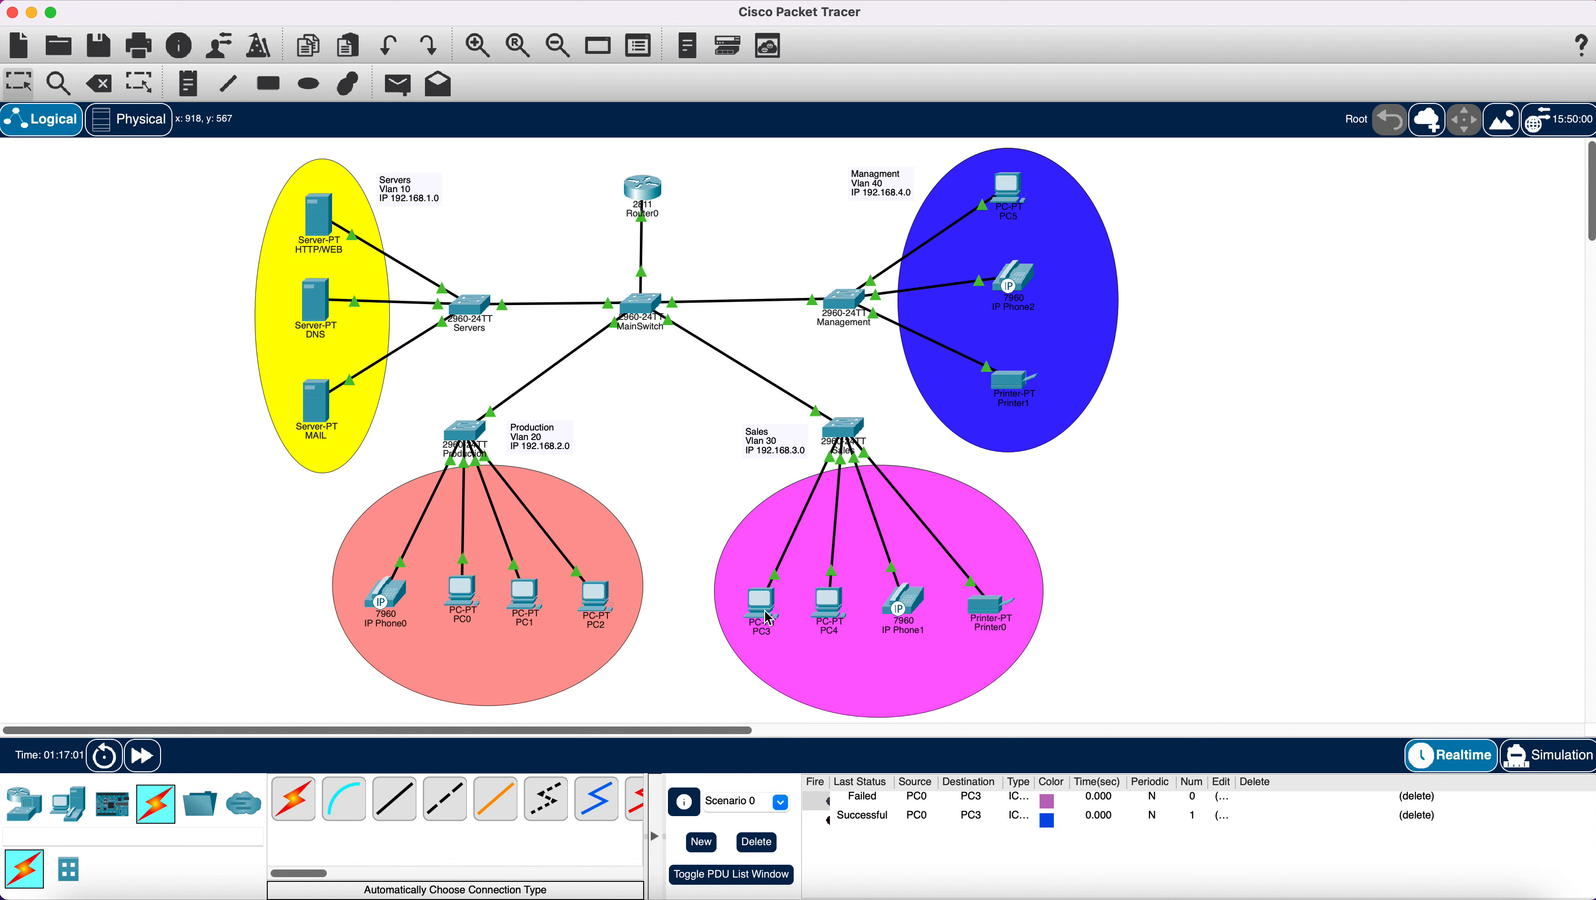
click(756, 841)
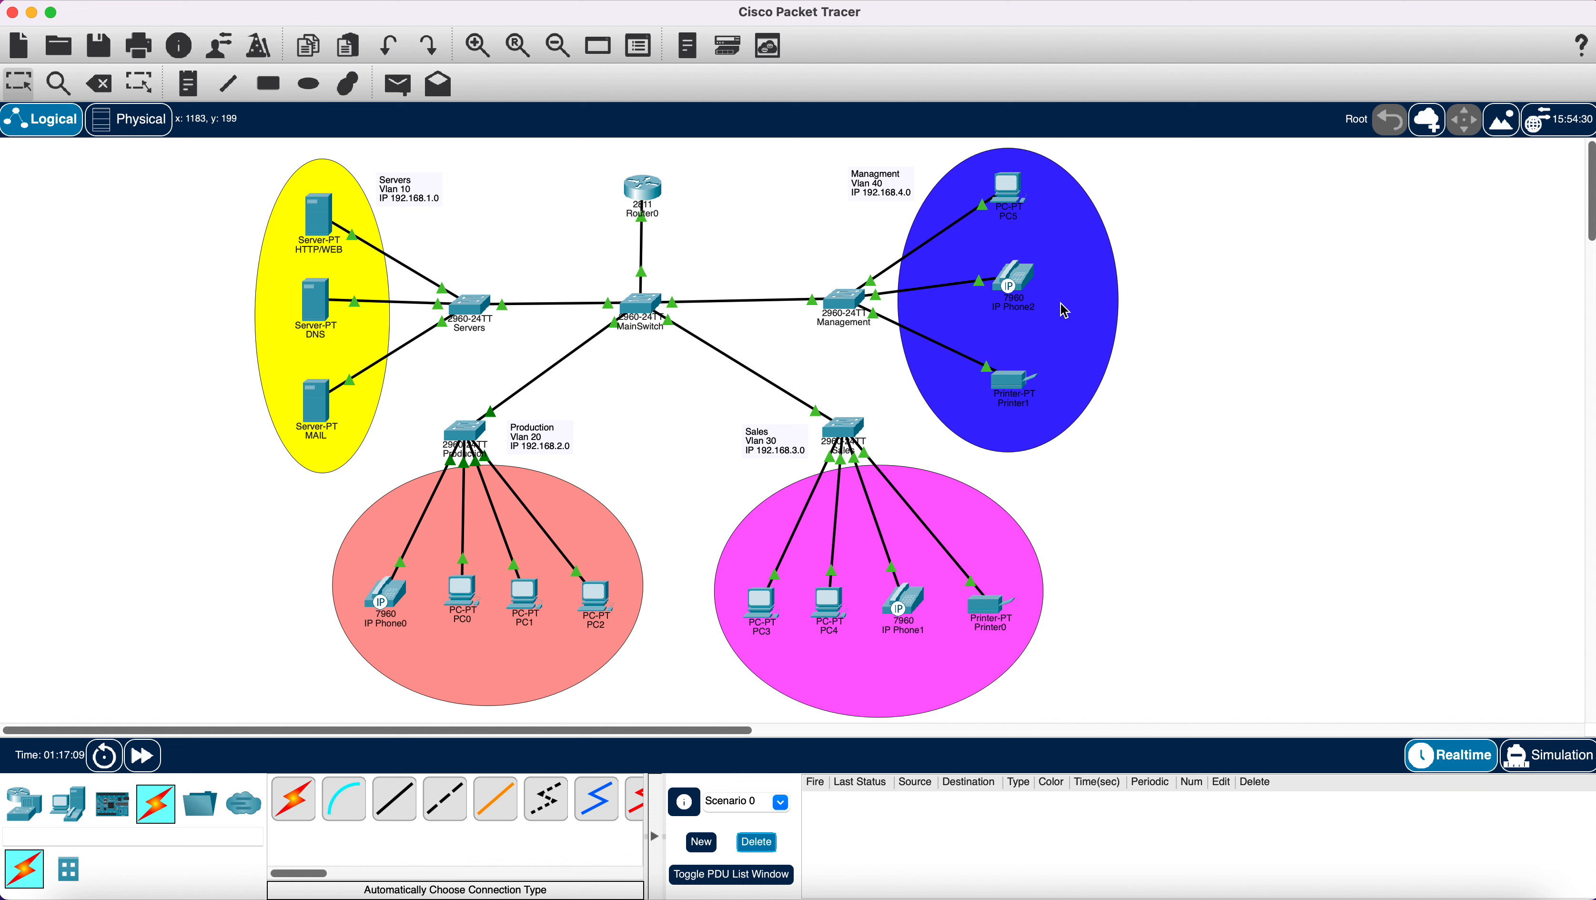
mouse_move(1021, 289)
mouse_move(652, 195)
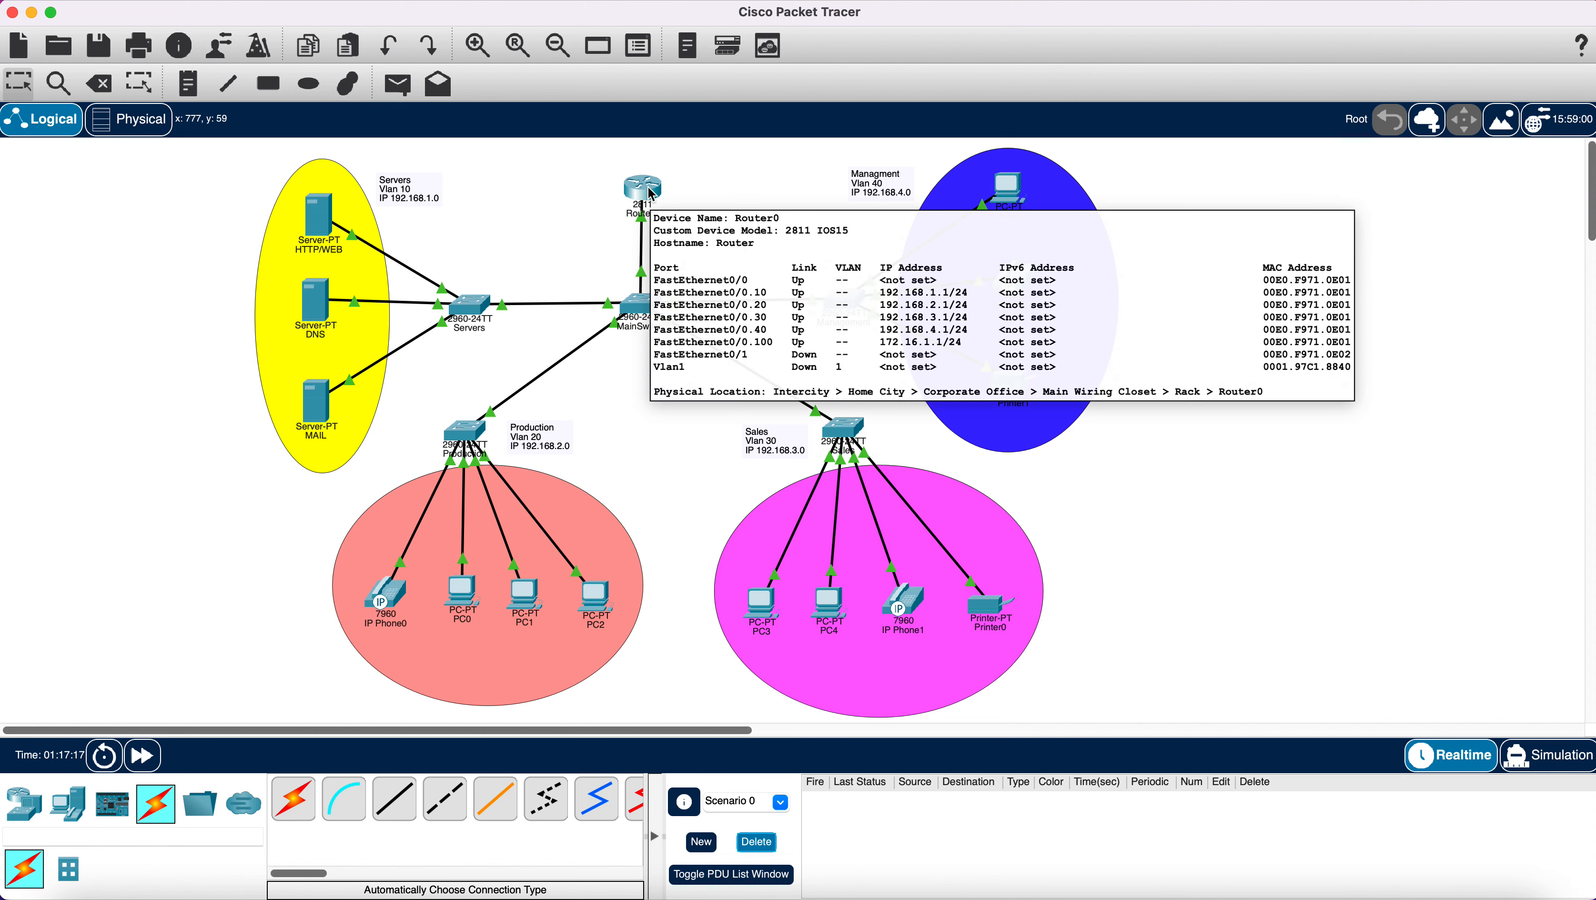
On Router0, enter telephony-service and set max-dn 3 and max-ephones 3.
click(652, 195)
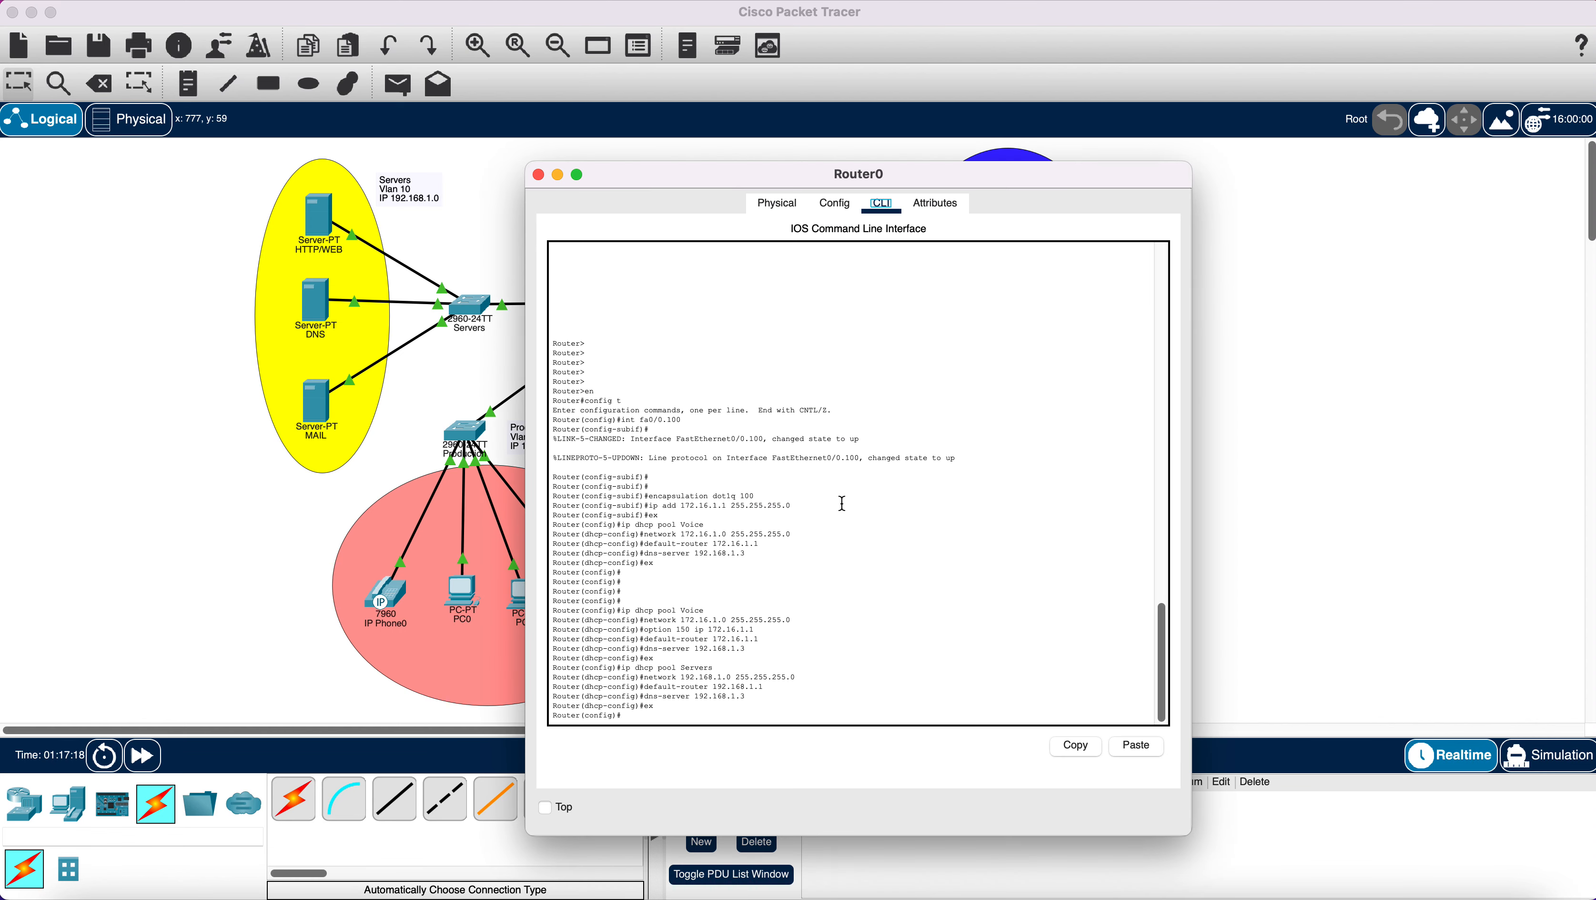
click(837, 718)
key(Return)
key(Return)
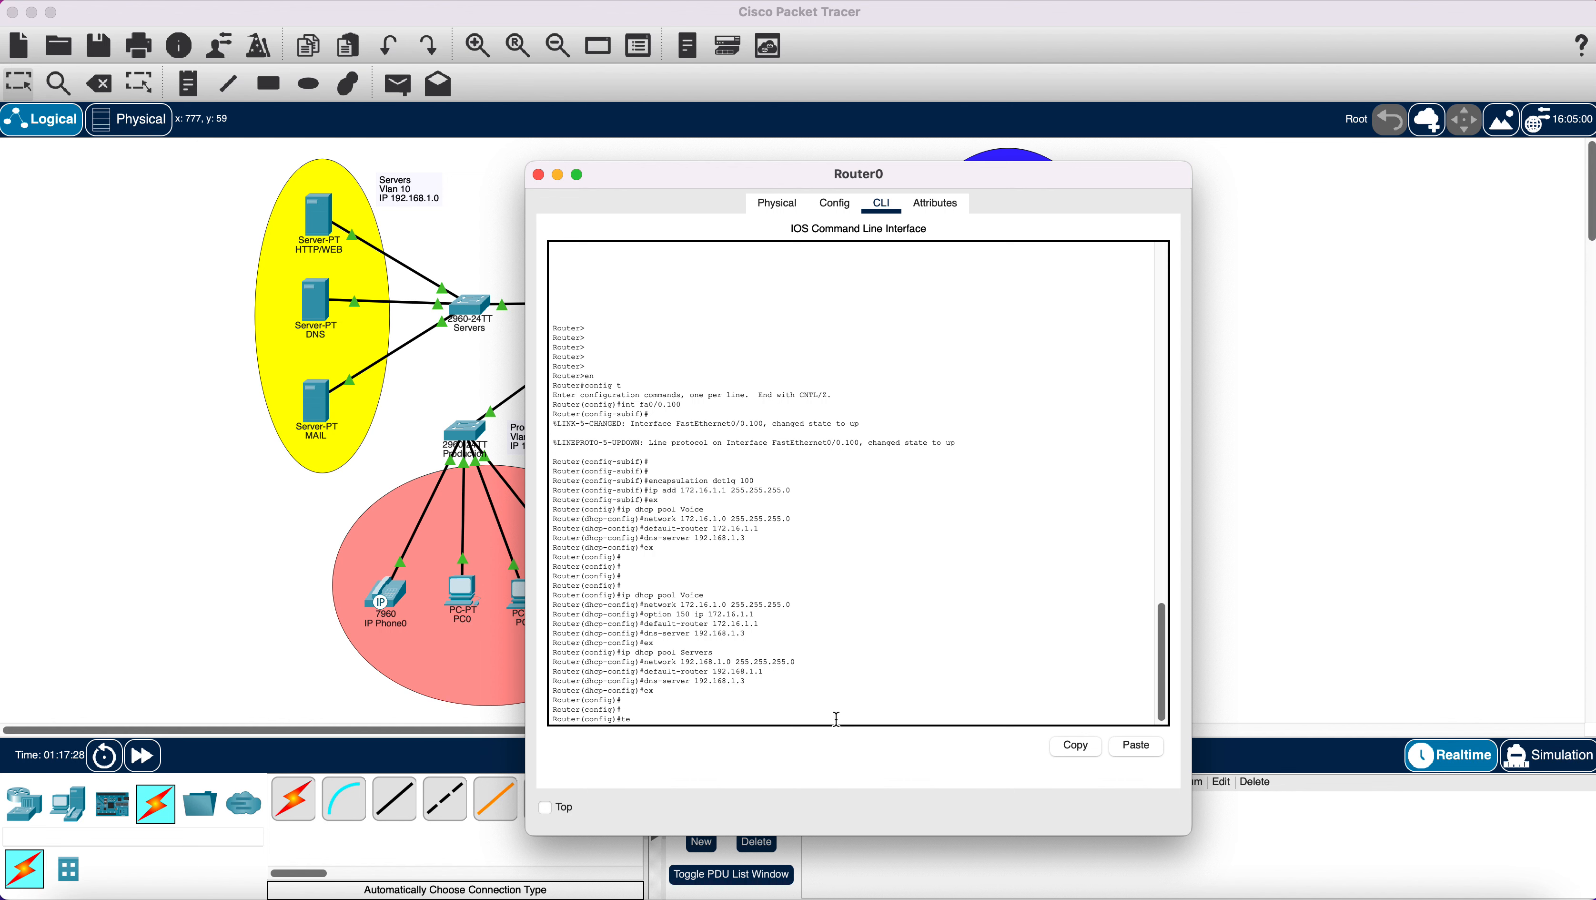
text(ny-service)
key(Return)
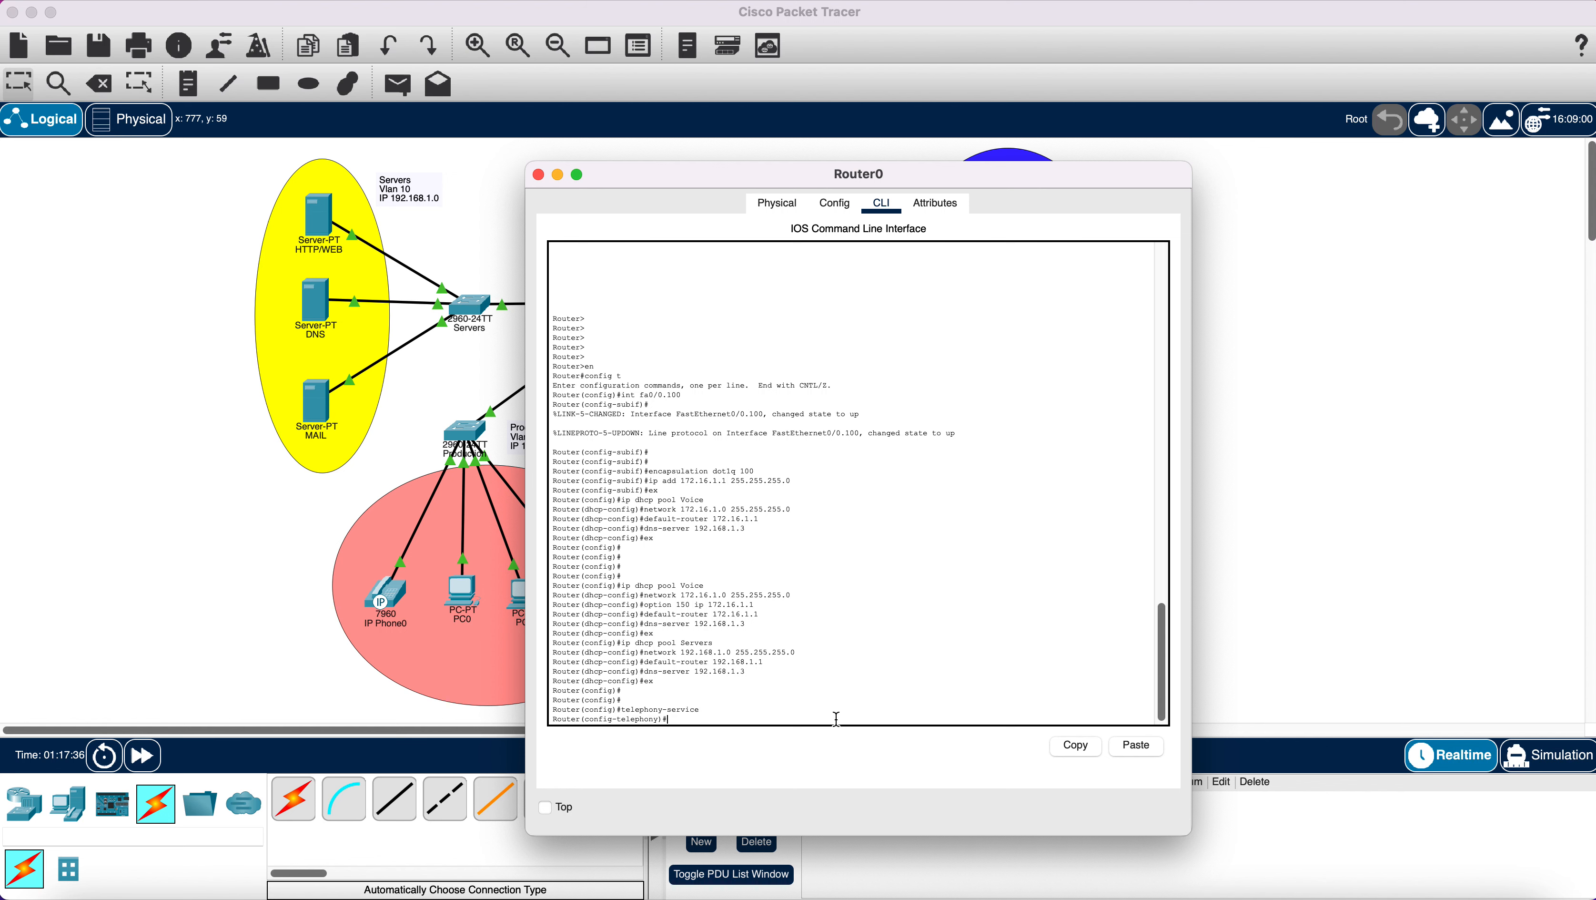
text(max)
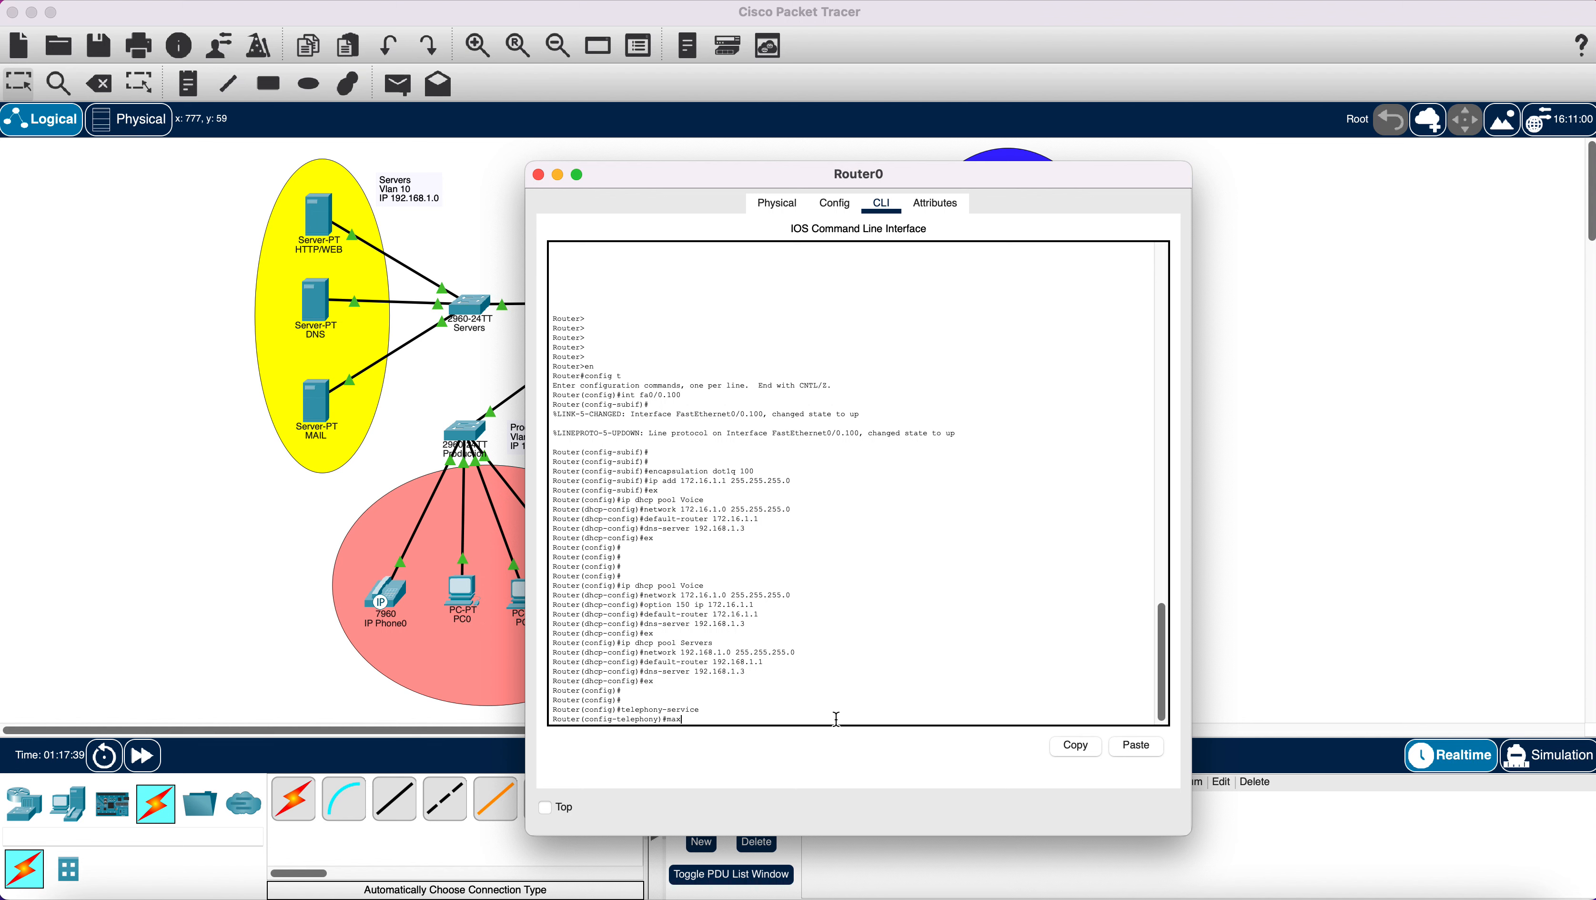
text(-dn)
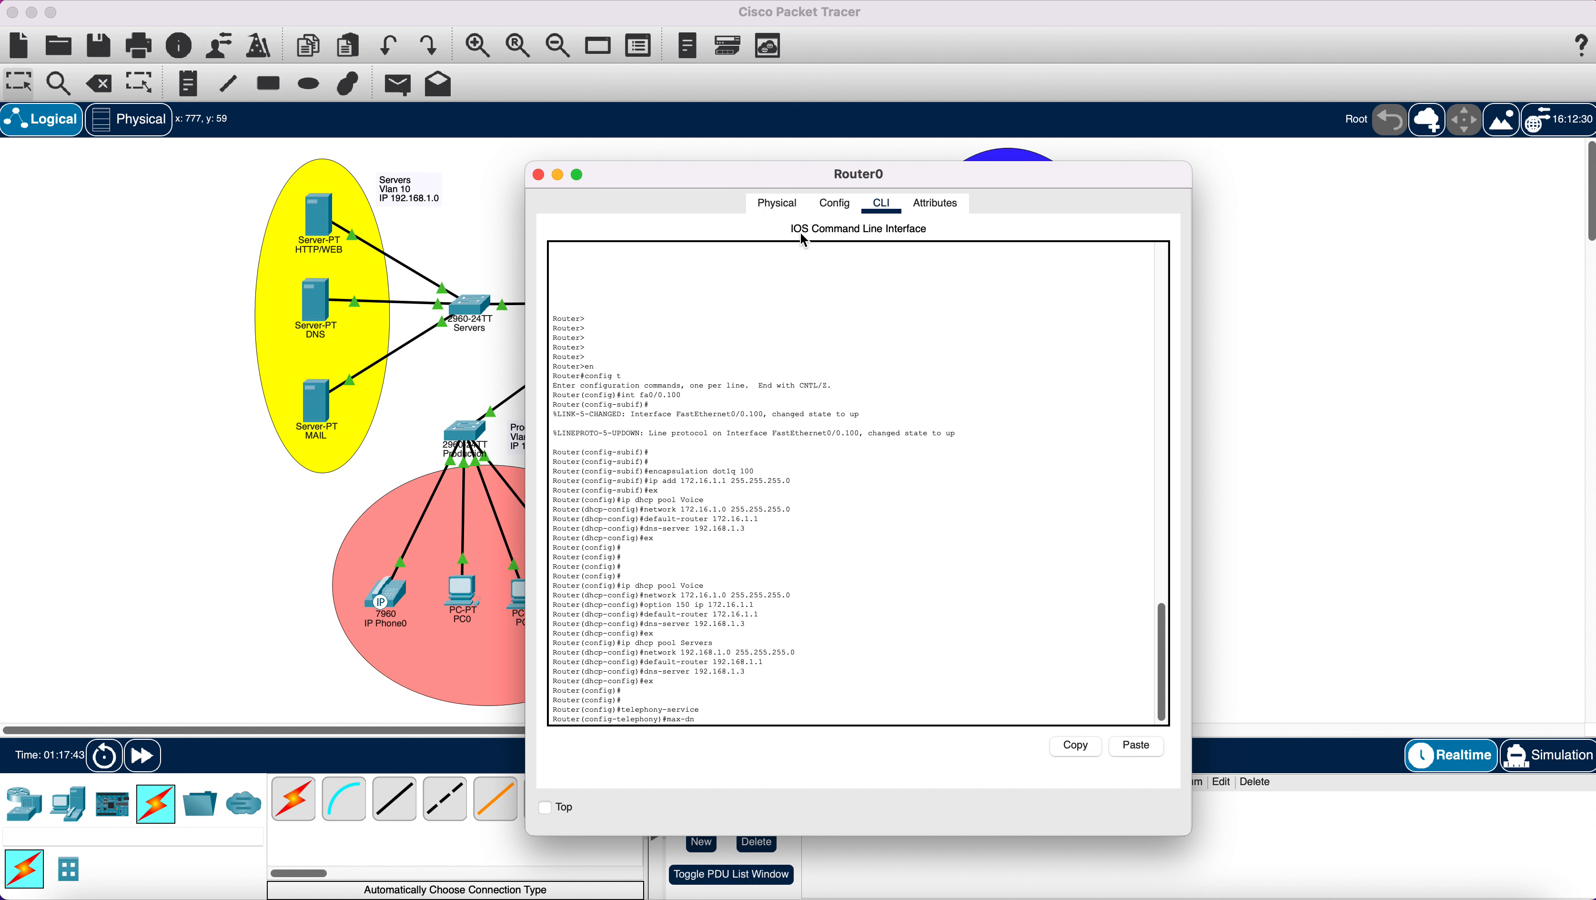
drag(780, 163, 941, 95)
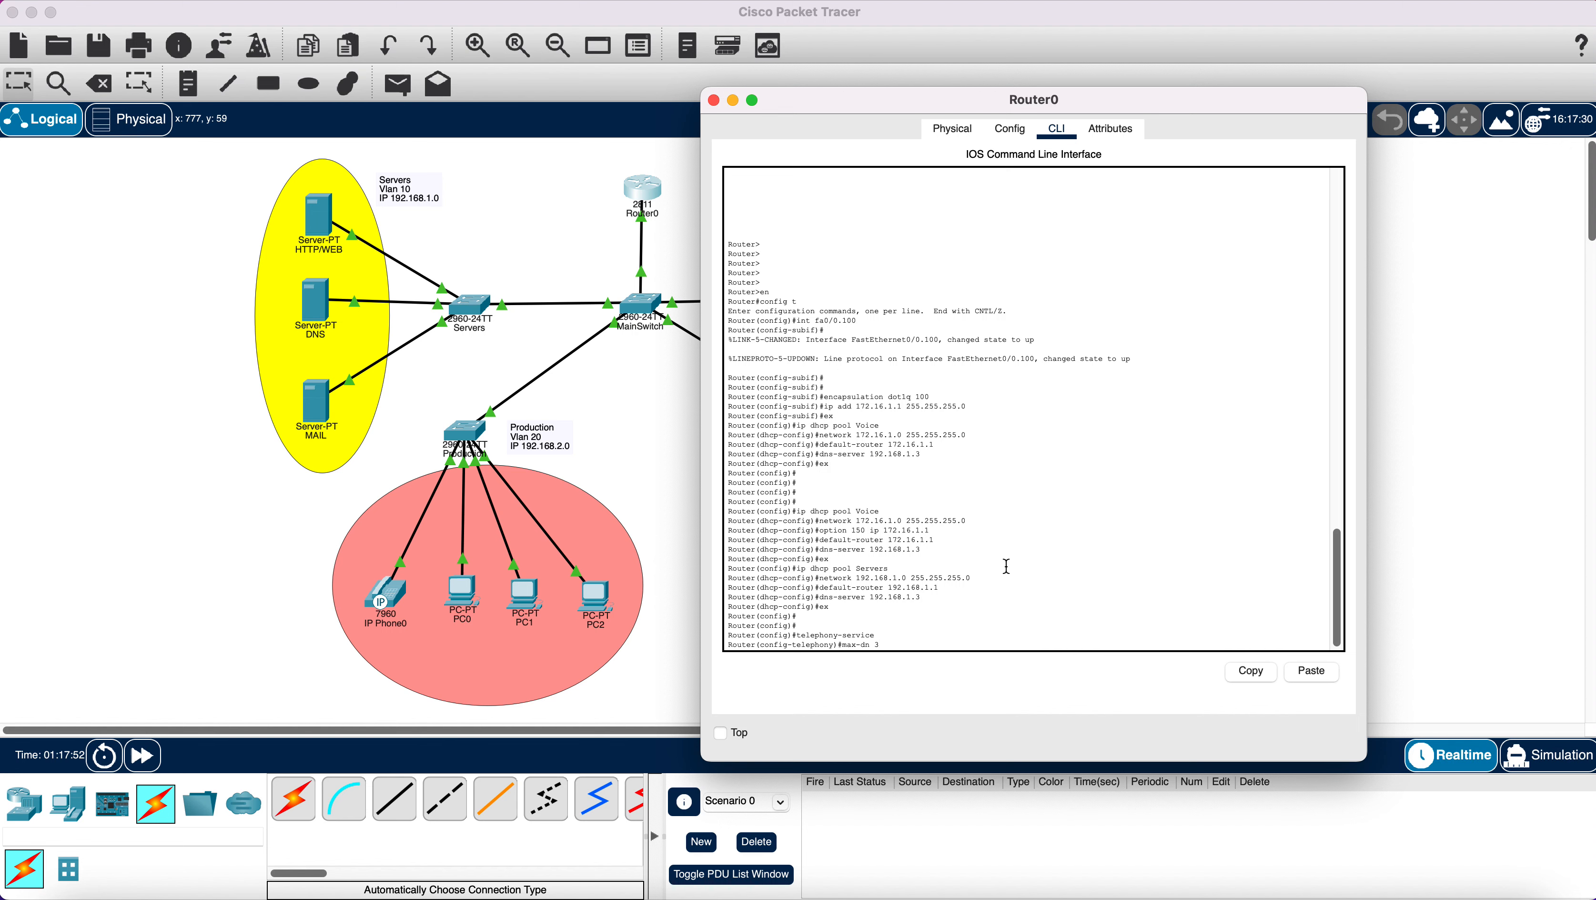
key(Return)
text(m)
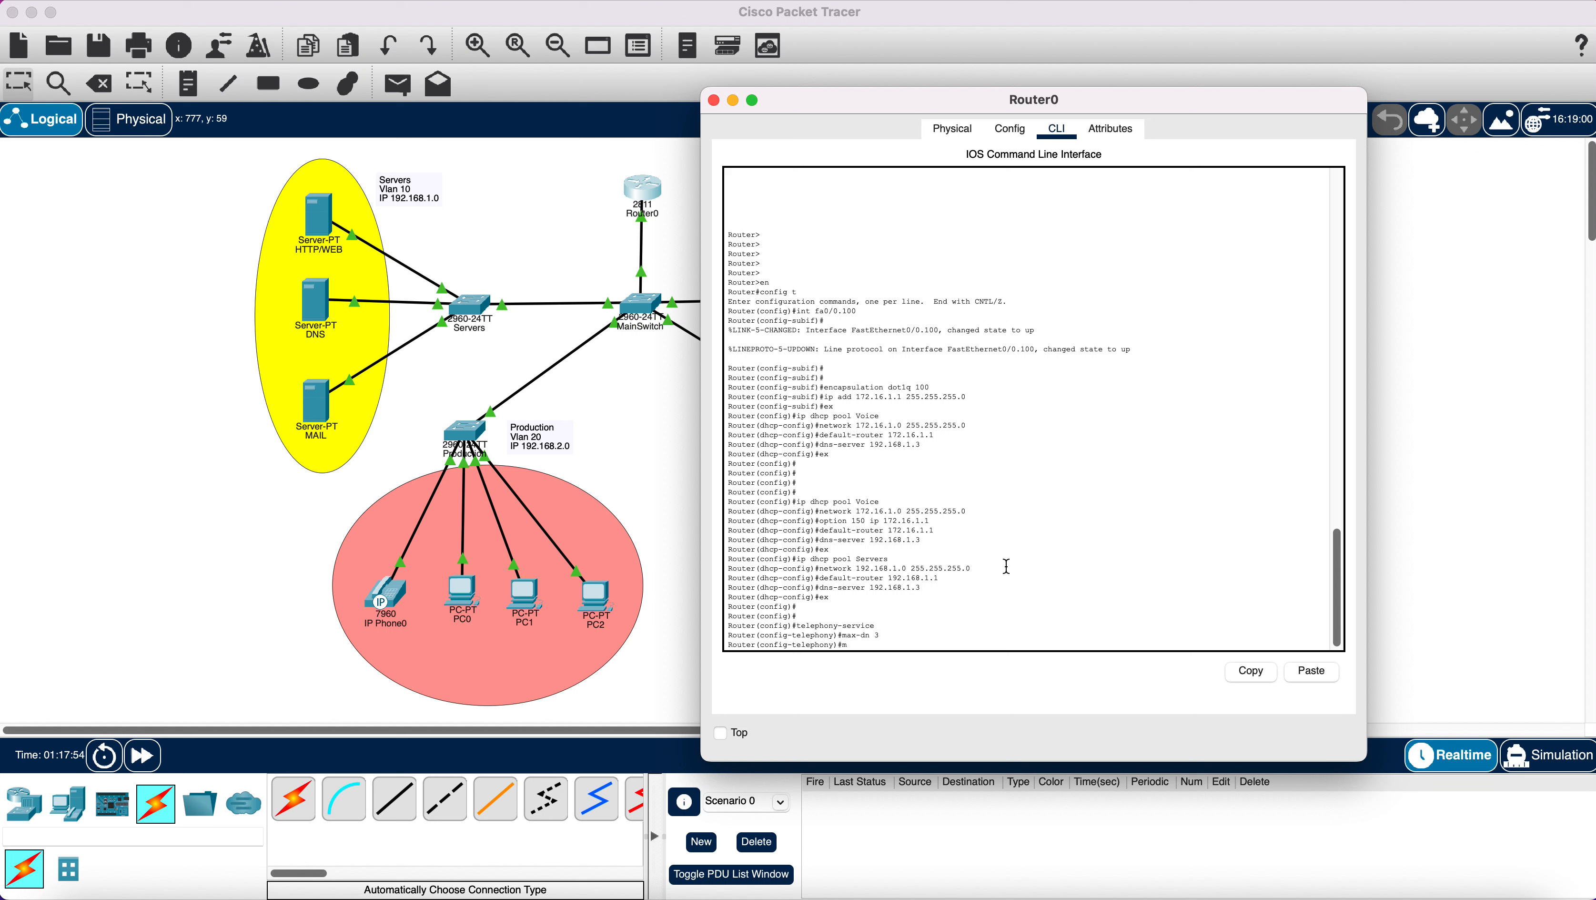
text(ax-ephones 3)
key(Return)
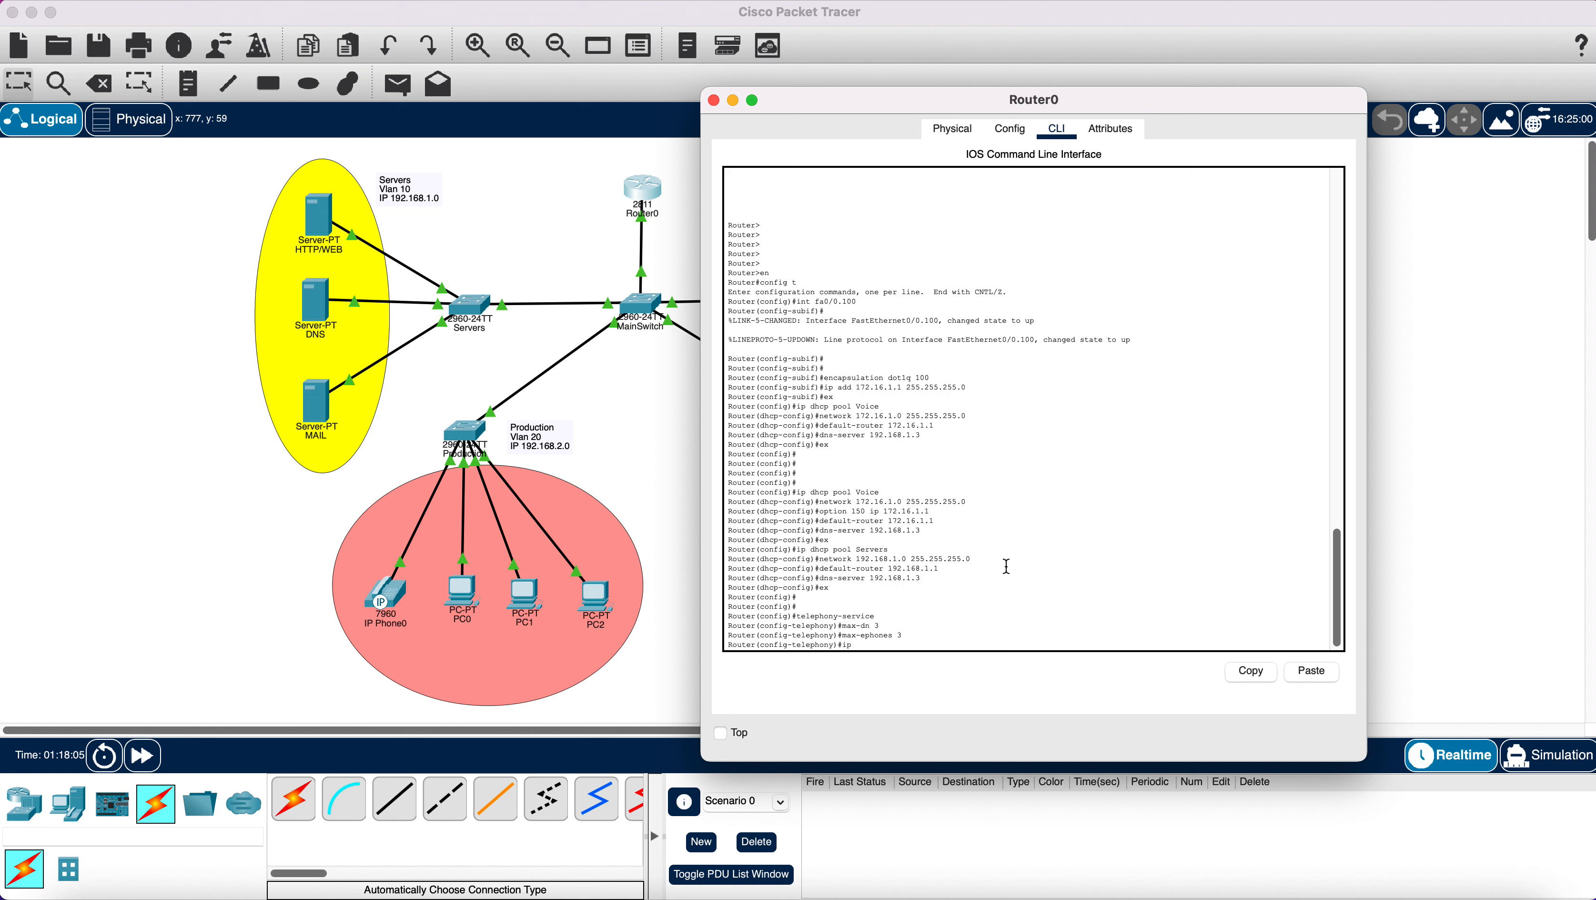
Set source address 172.16.1.1 port 2000 and auto assign 1 to 3, then start ephone-dn 1.
text(ip source-address 172.16)
text(.1.1 port 2000)
key(Return)
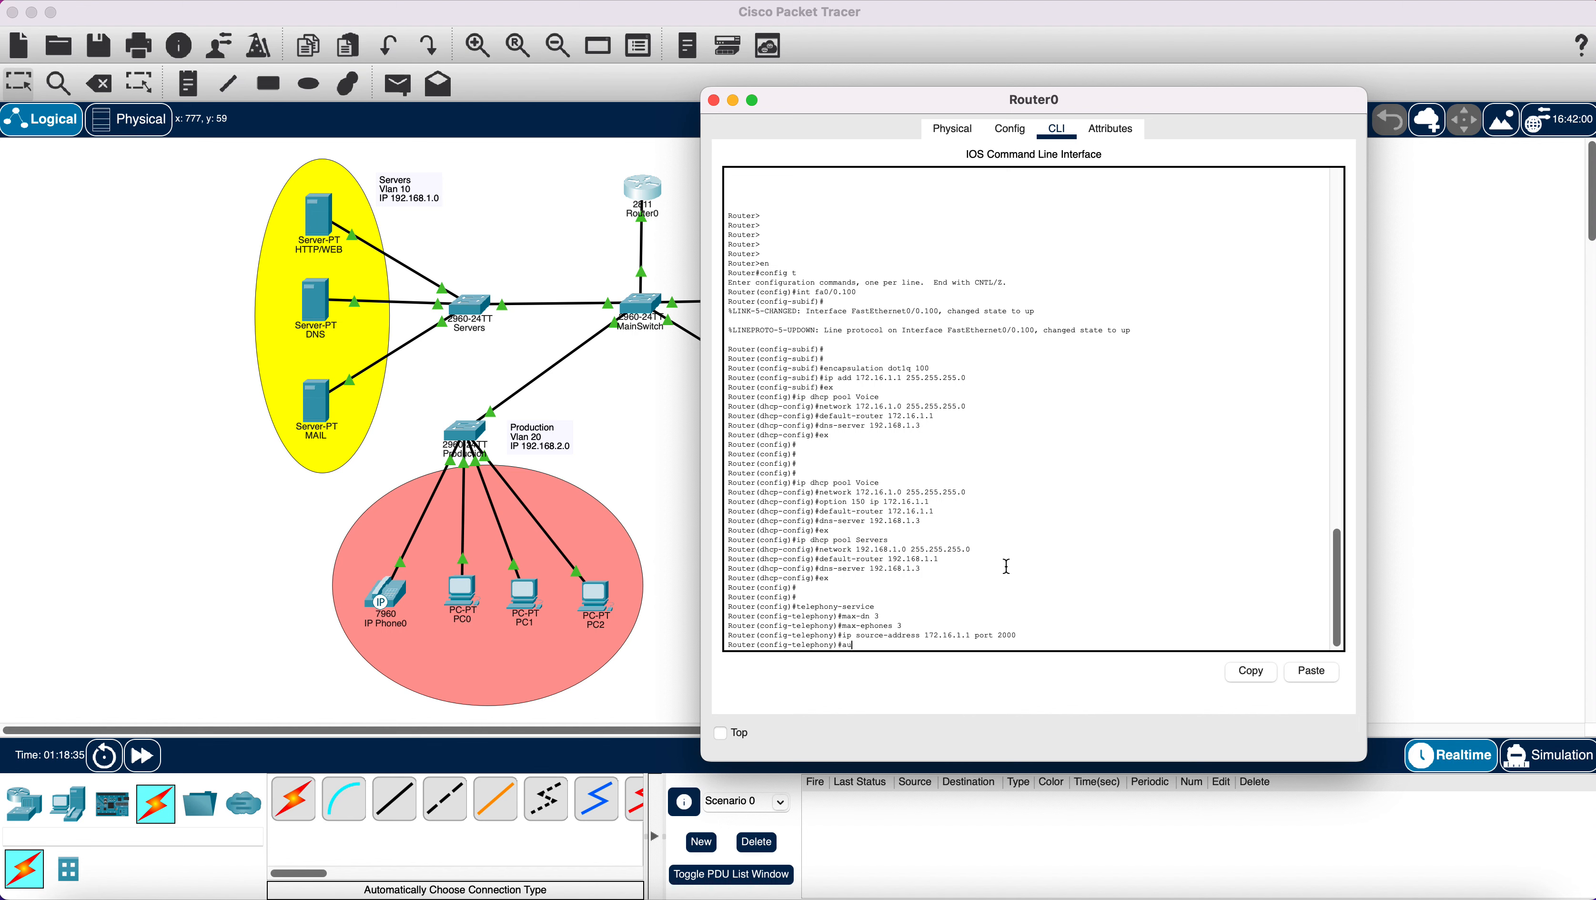
text(auto assign 1 to 3)
key(Return)
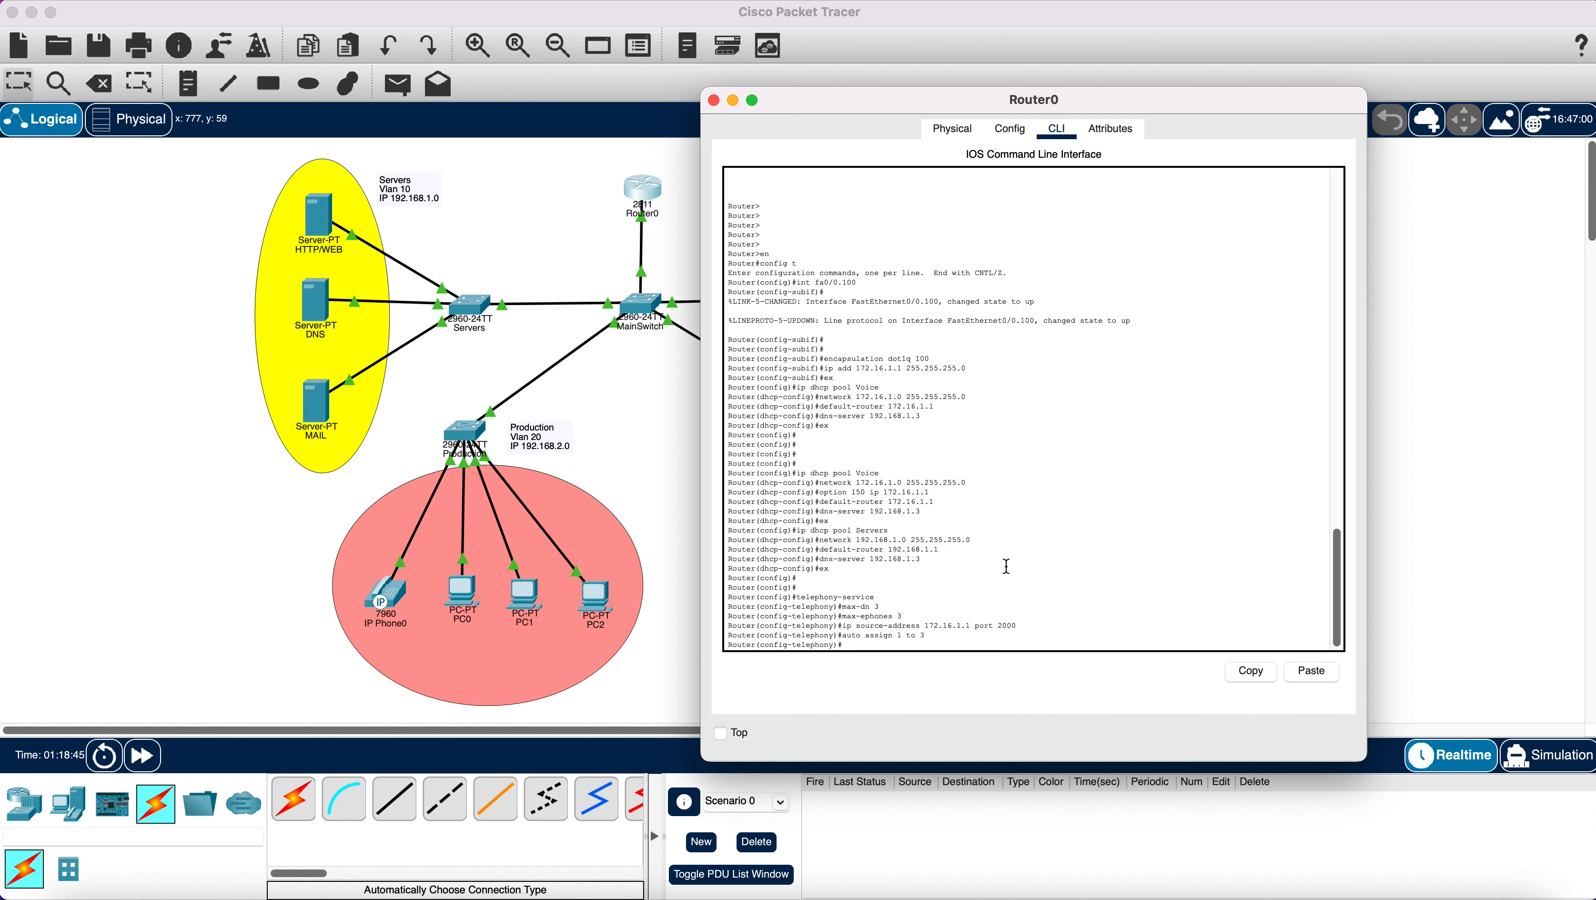
key(Return)
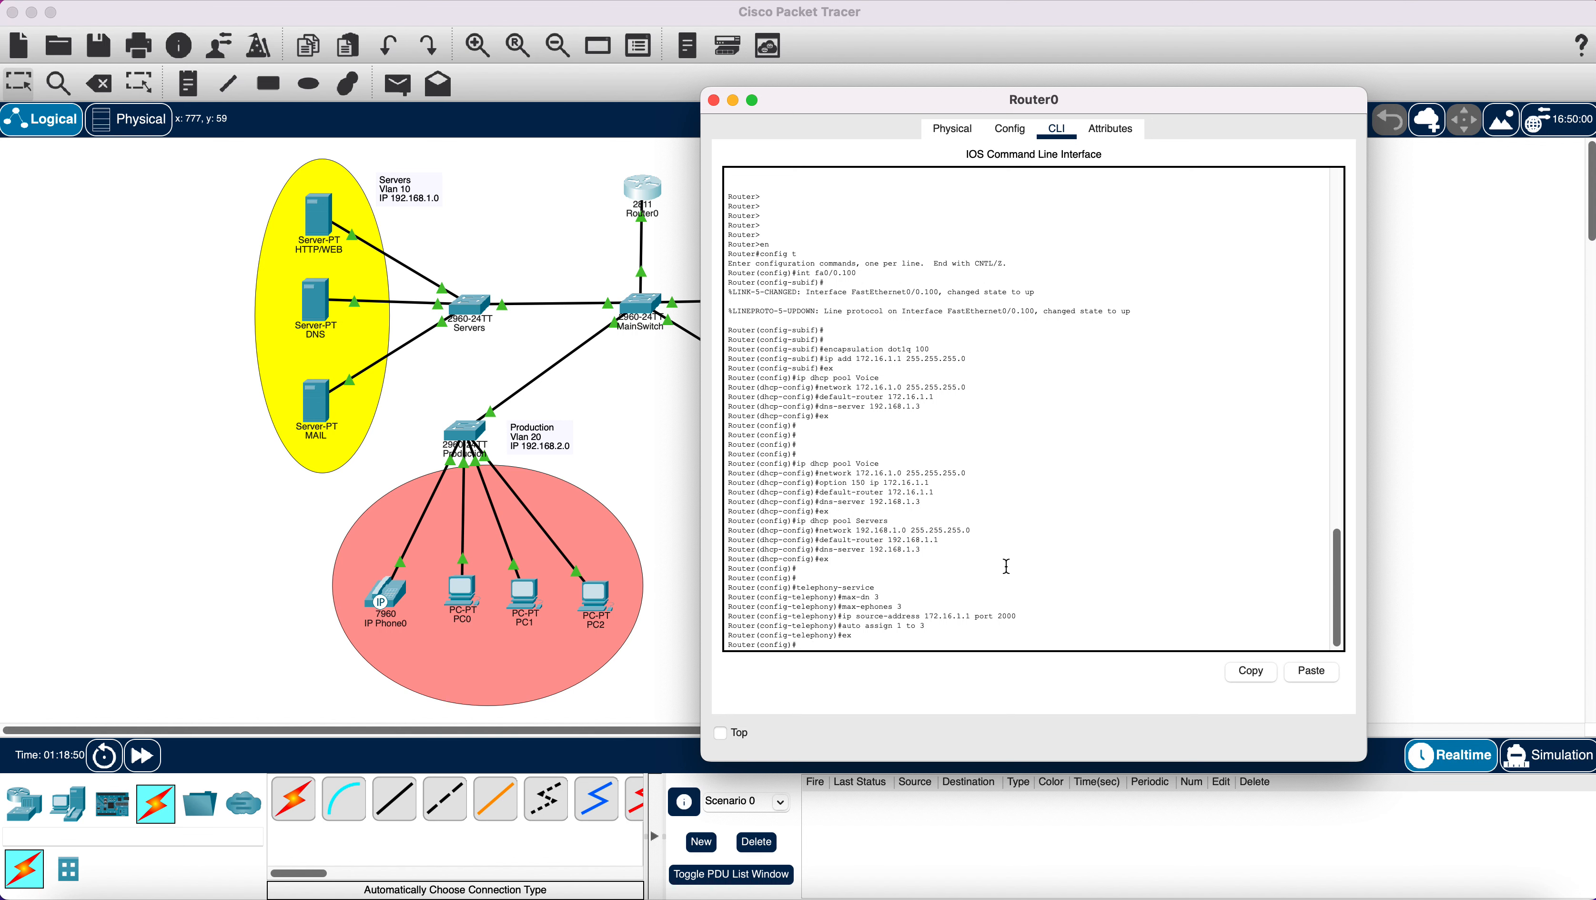
text(ephone-dn 1)
Create ephone-dn 1 with extension number 101, then exit to global configuration mode.
key(Return)
key(Return)
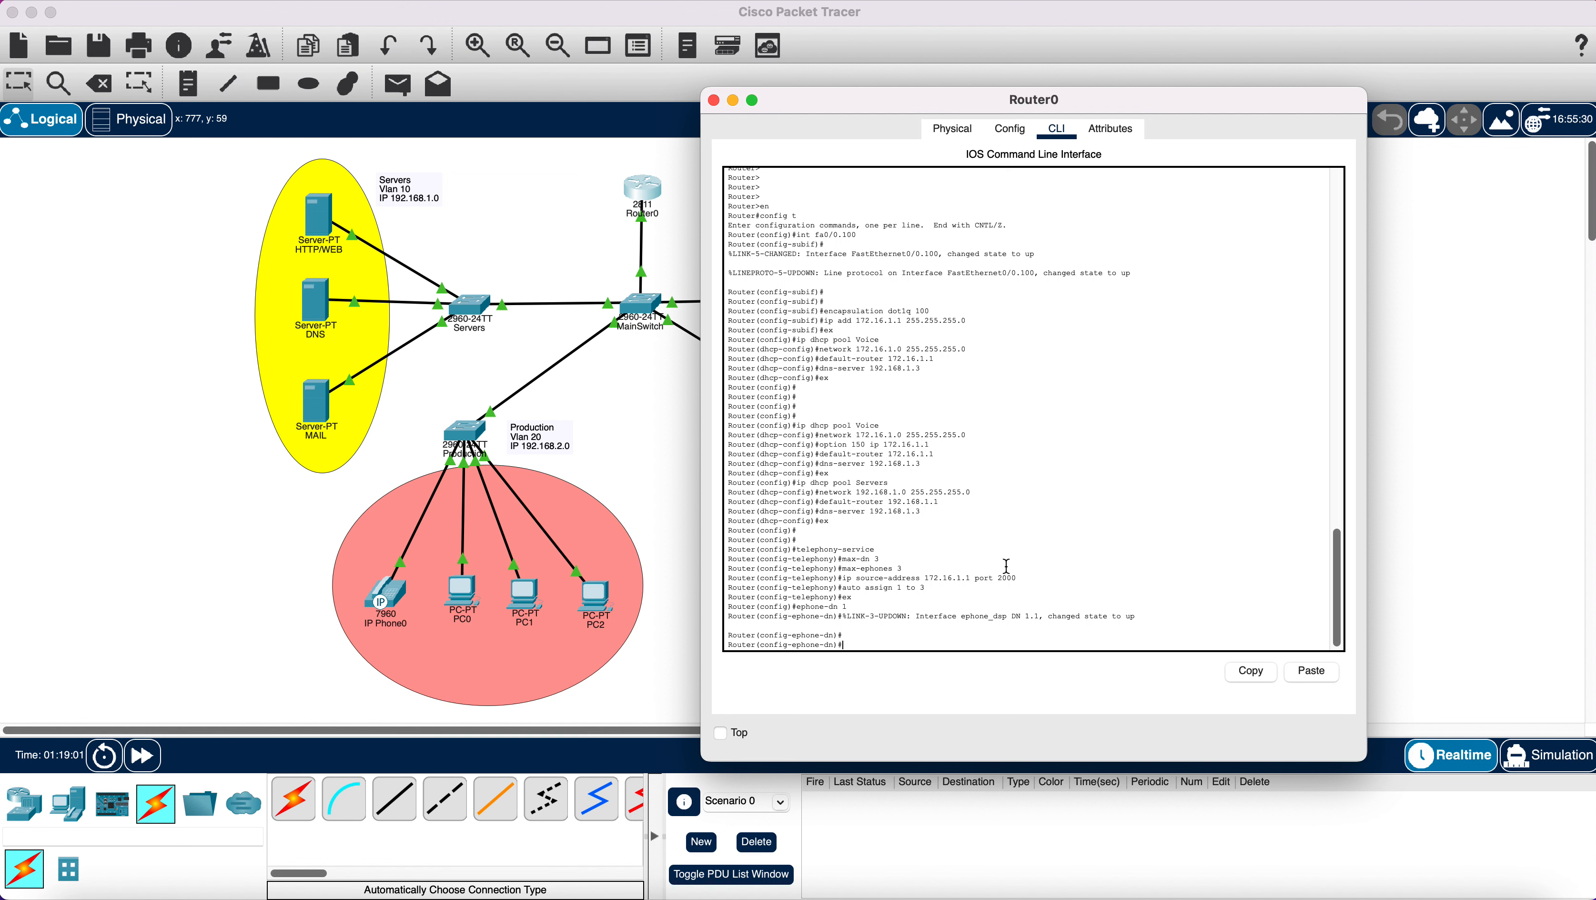
text(number 101)
key(Return)
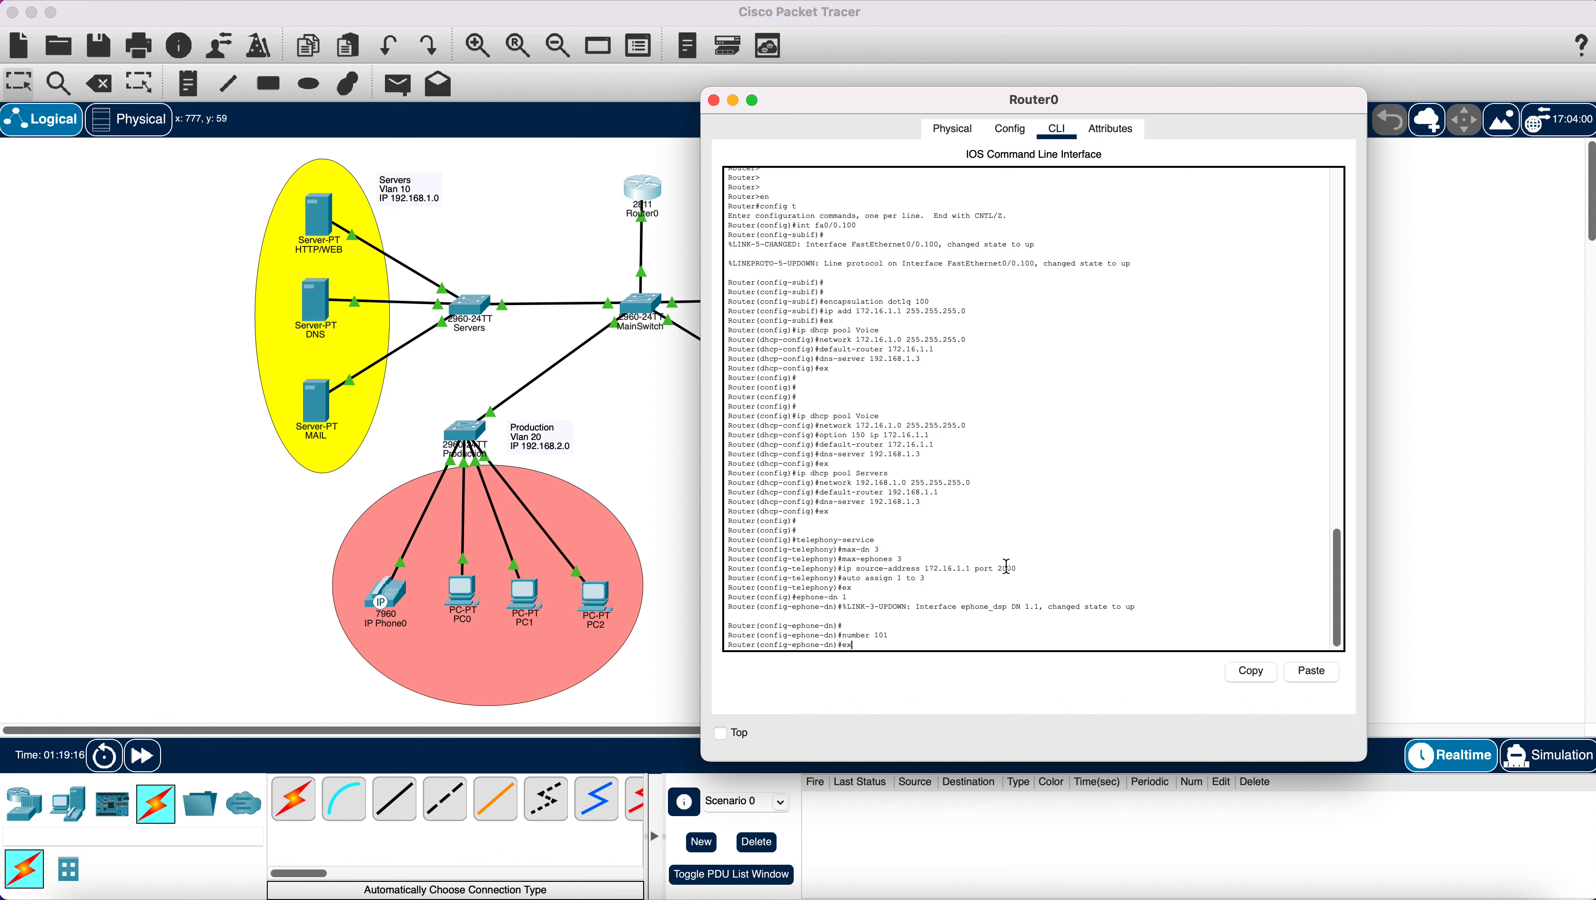
text(ex)
key(Return)
key(Return)
key(Return)
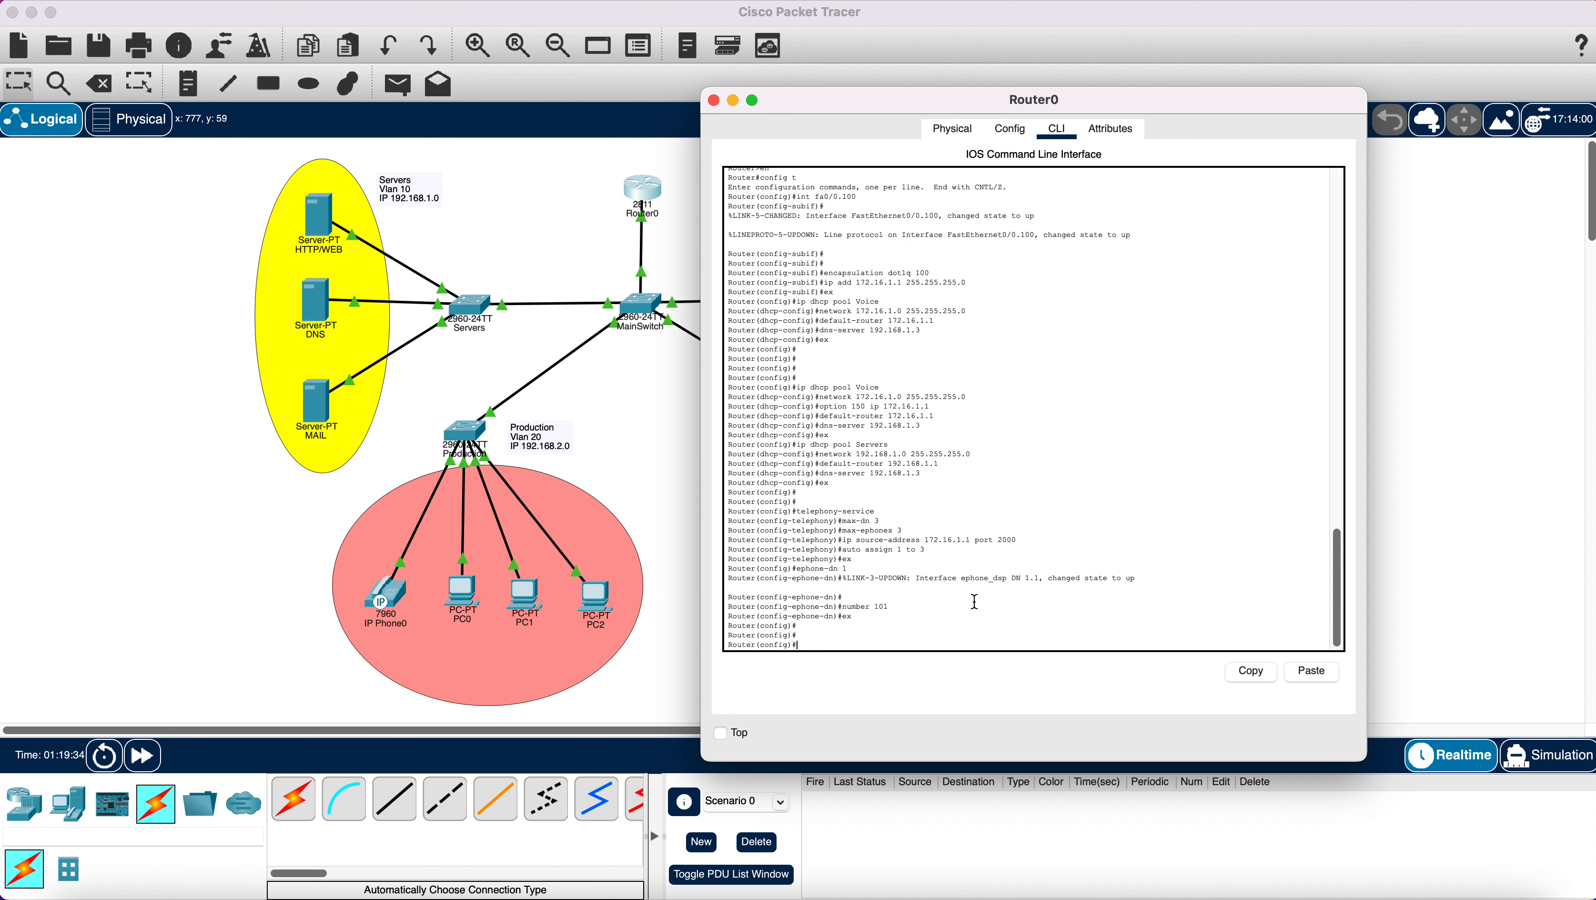
Create ephone-dn 2 with extension number 102 on Router0.
text(ephone-dn 2)
key(Return)
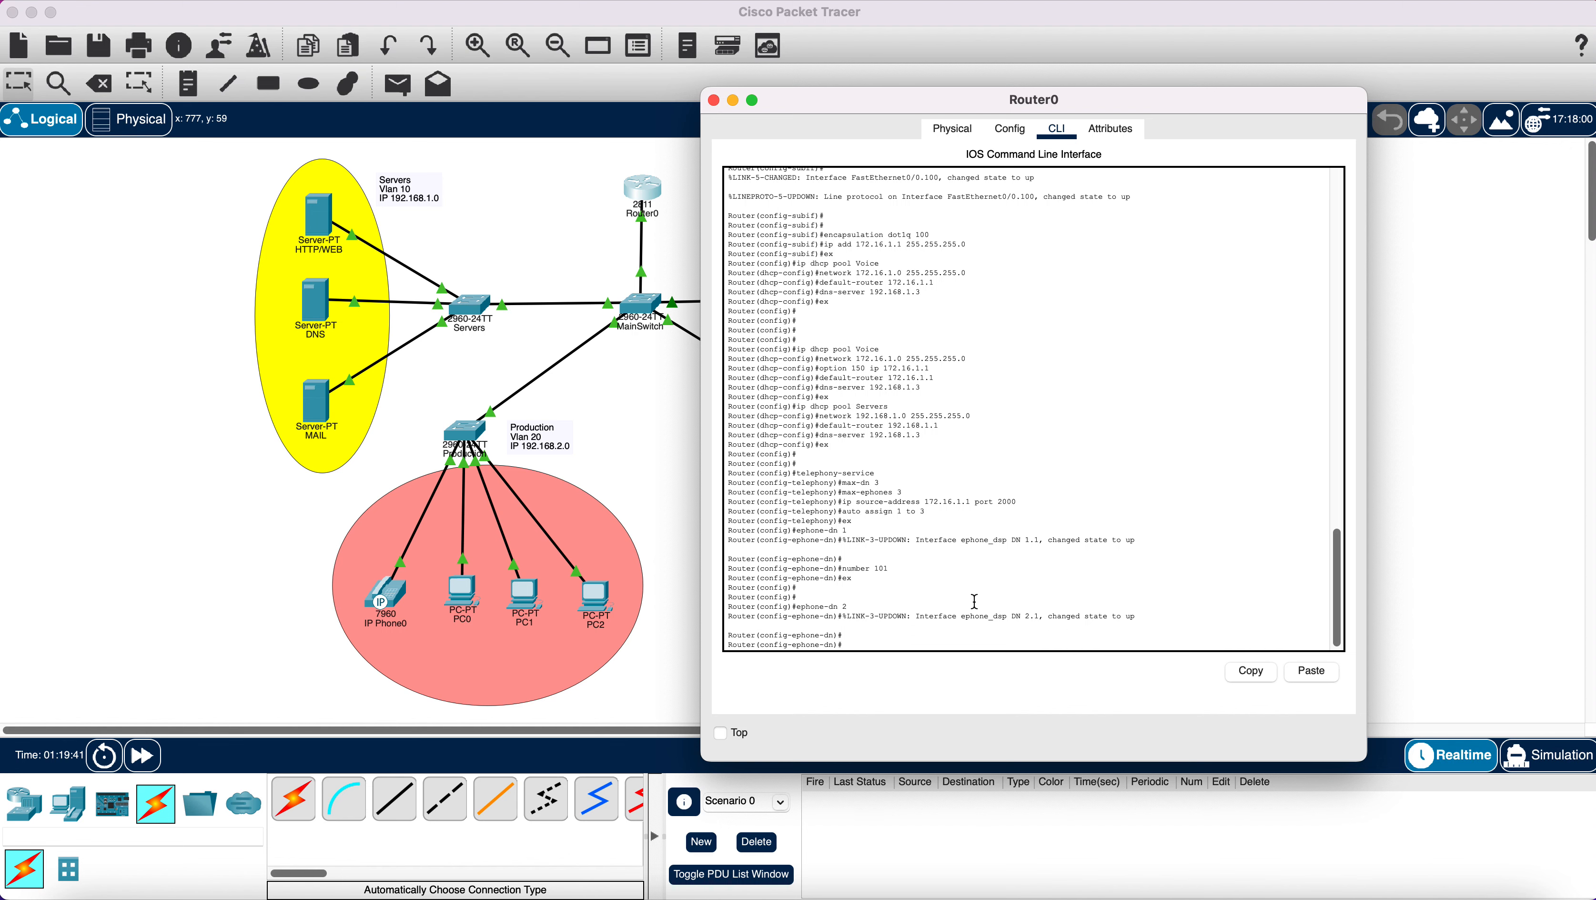
text(number 102)
key(Return)
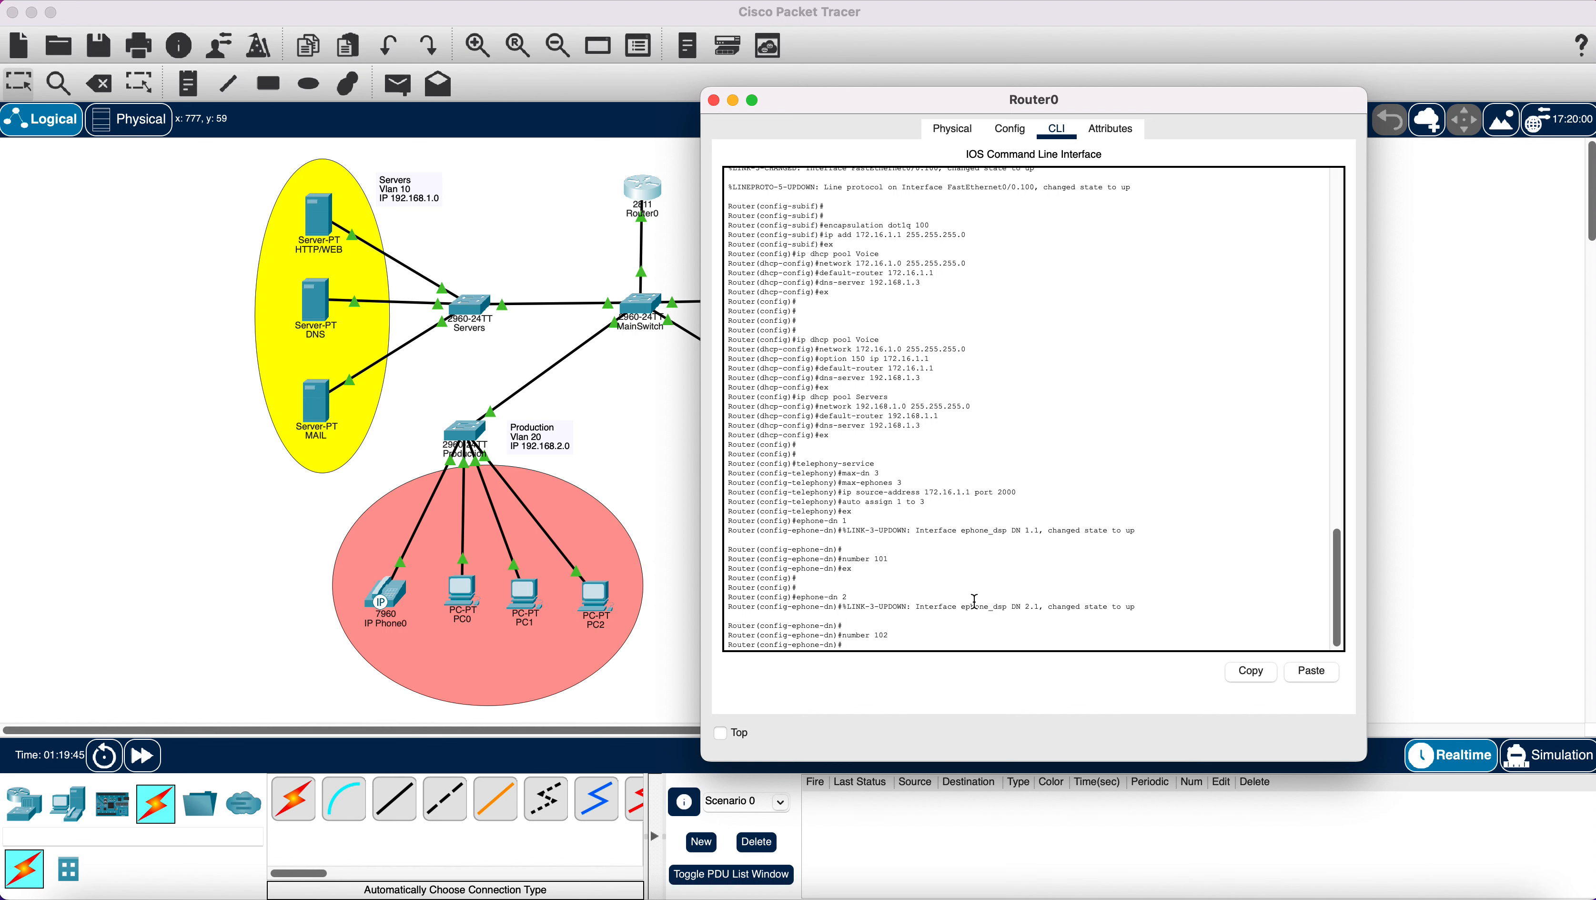
text(ex)
key(Return)
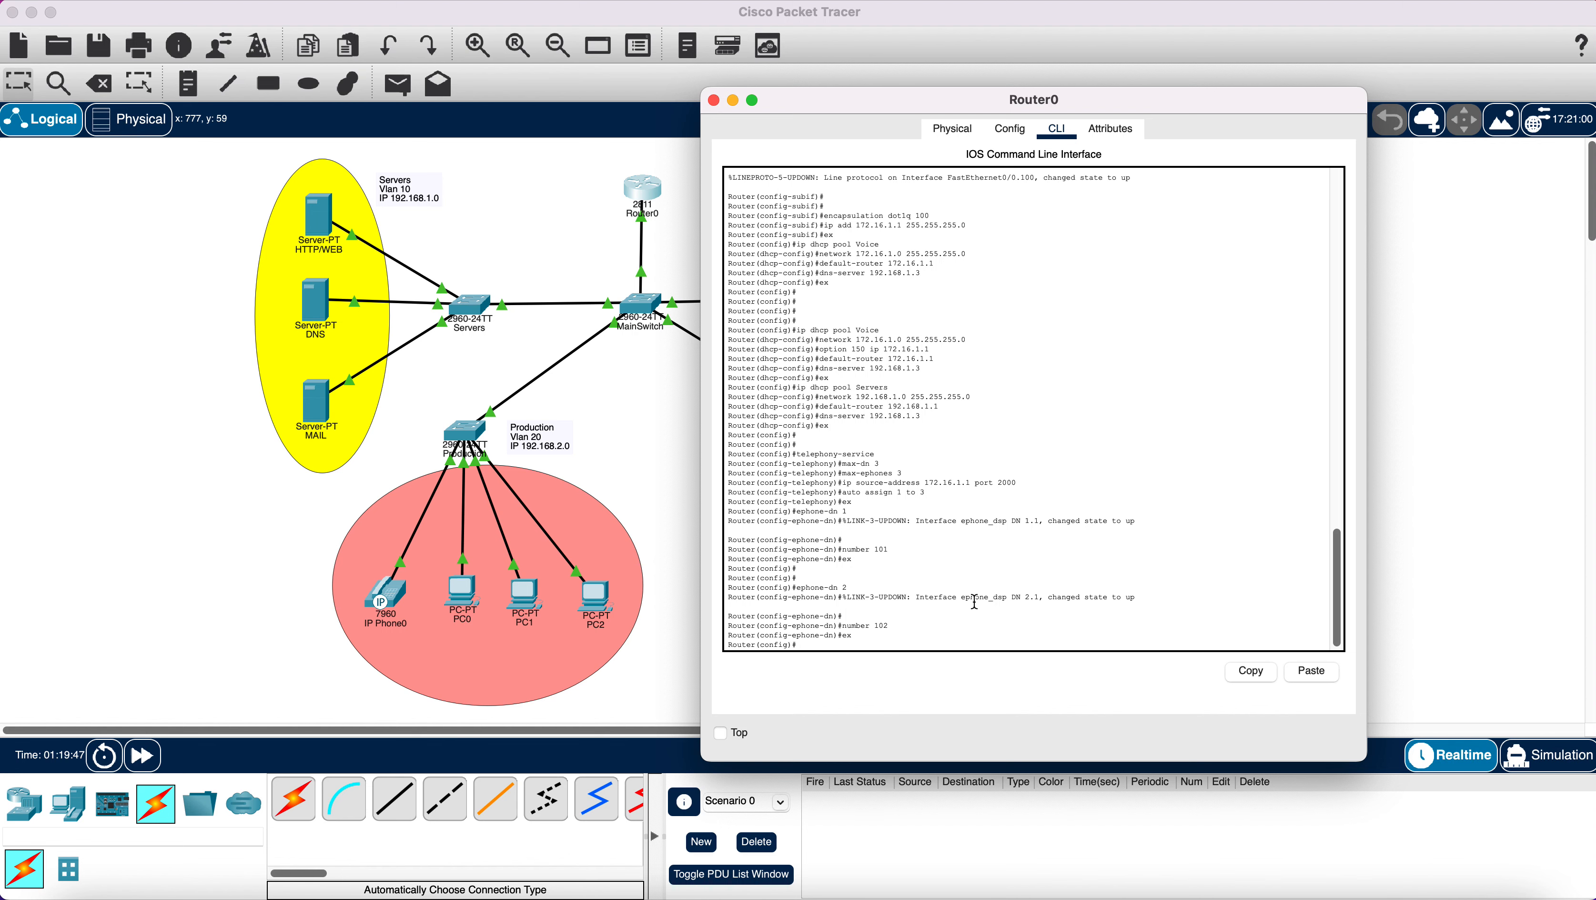
Create ephone-dn 3 with extension number 103.
text(ephone-dn 3)
key(Return)
key(Return)
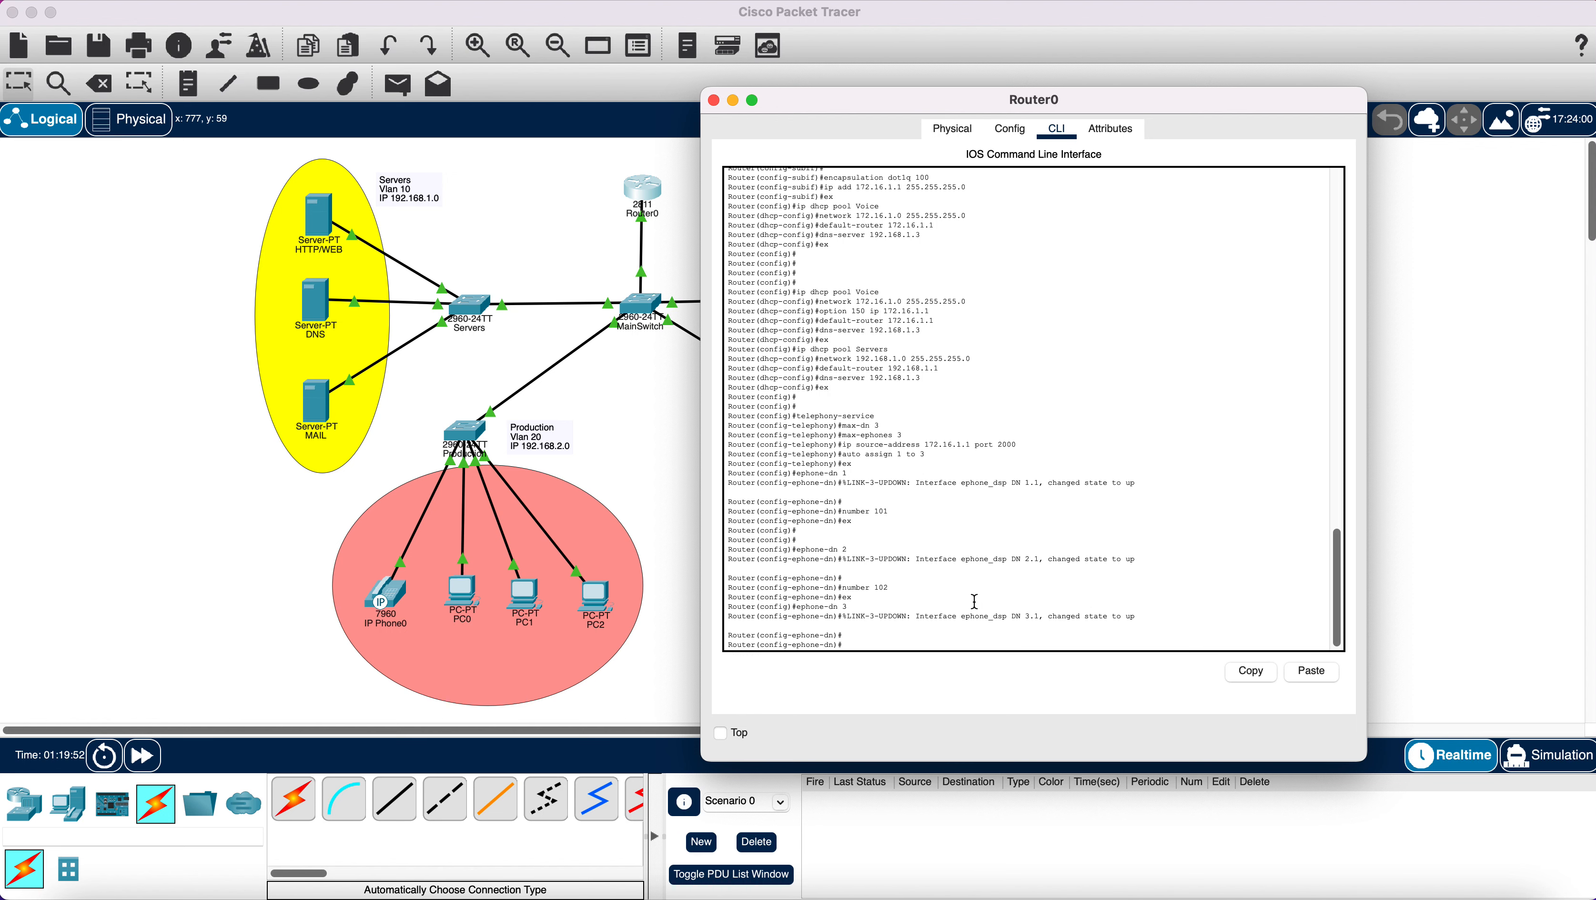
text(number 103)
key(Return)
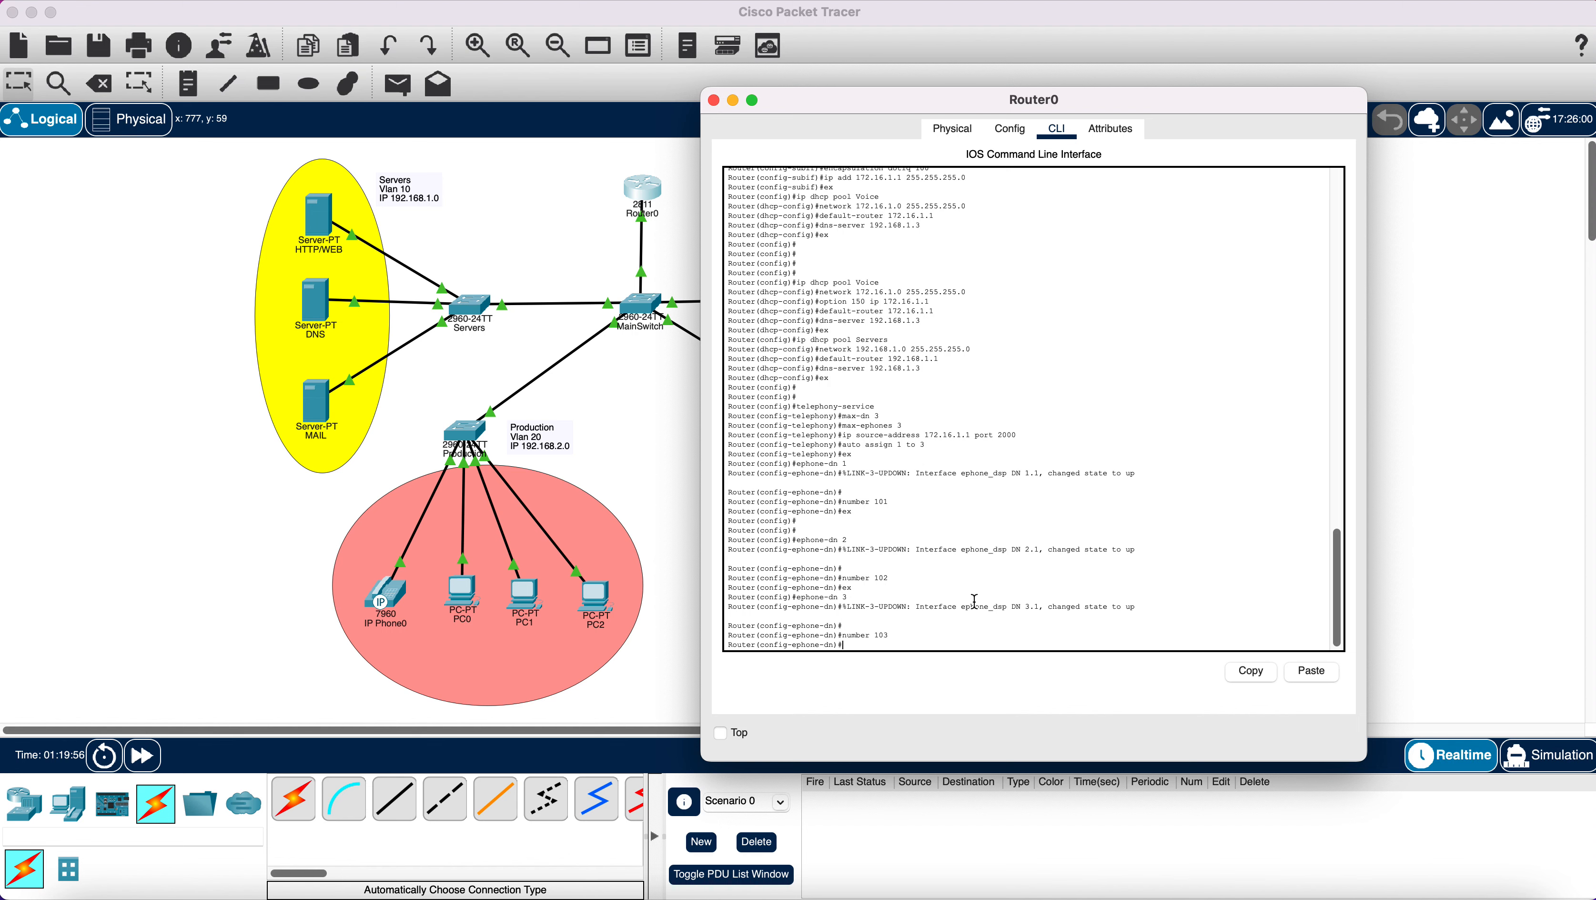
text(ex)
key(Return)
key(Return)
key(Return)
key(Return)
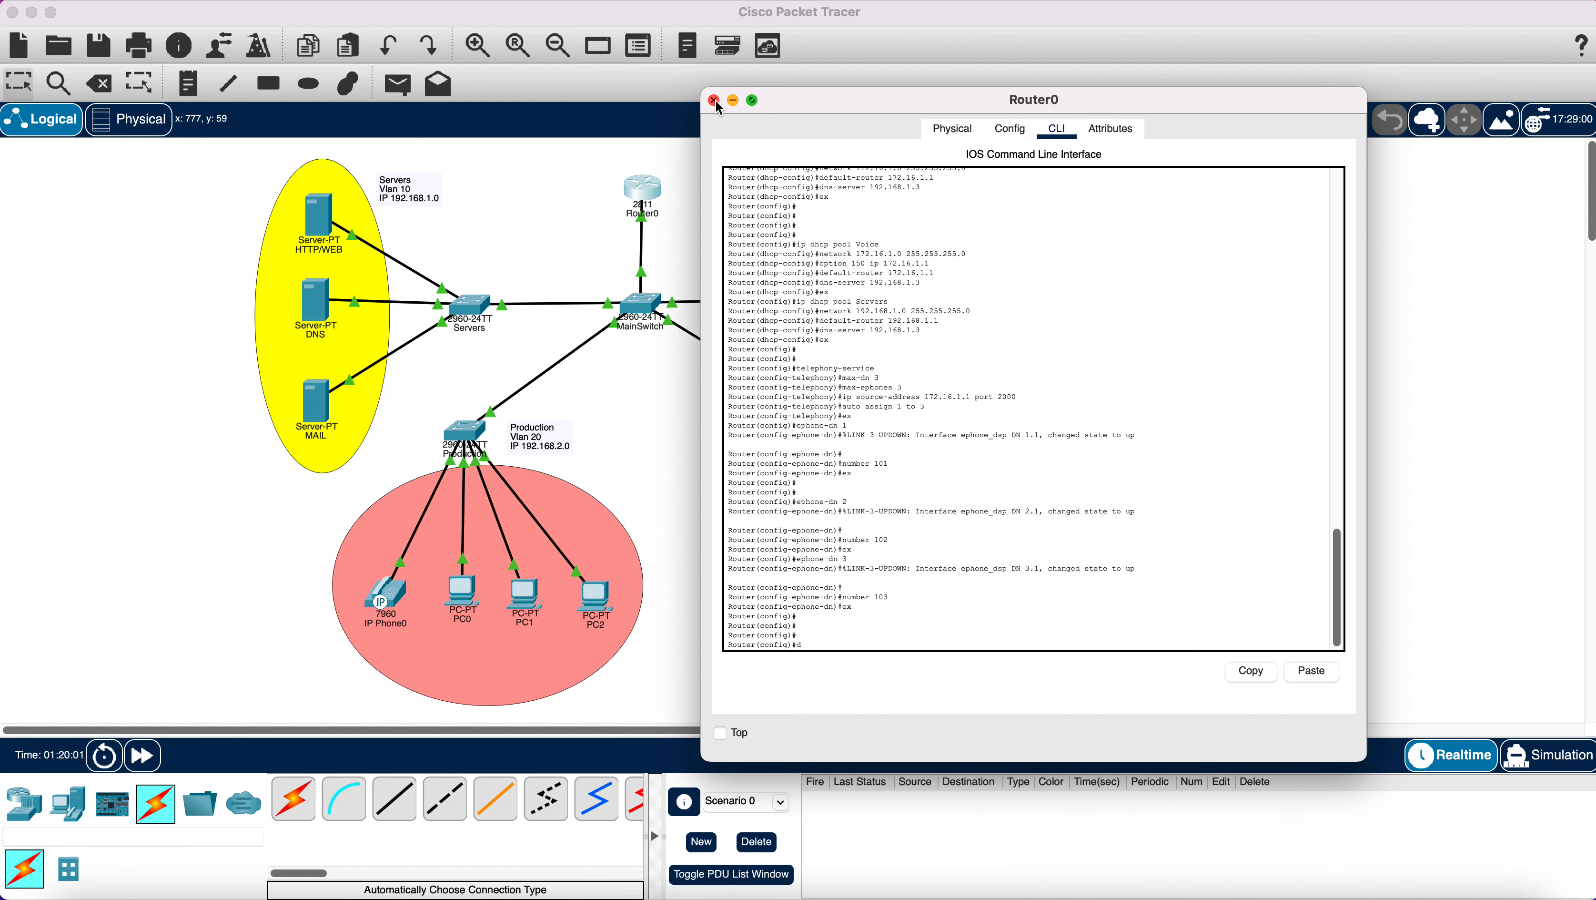
Save the running configuration with 'do wr' and close the Router0 window.
text(do wr\)
key(Return)
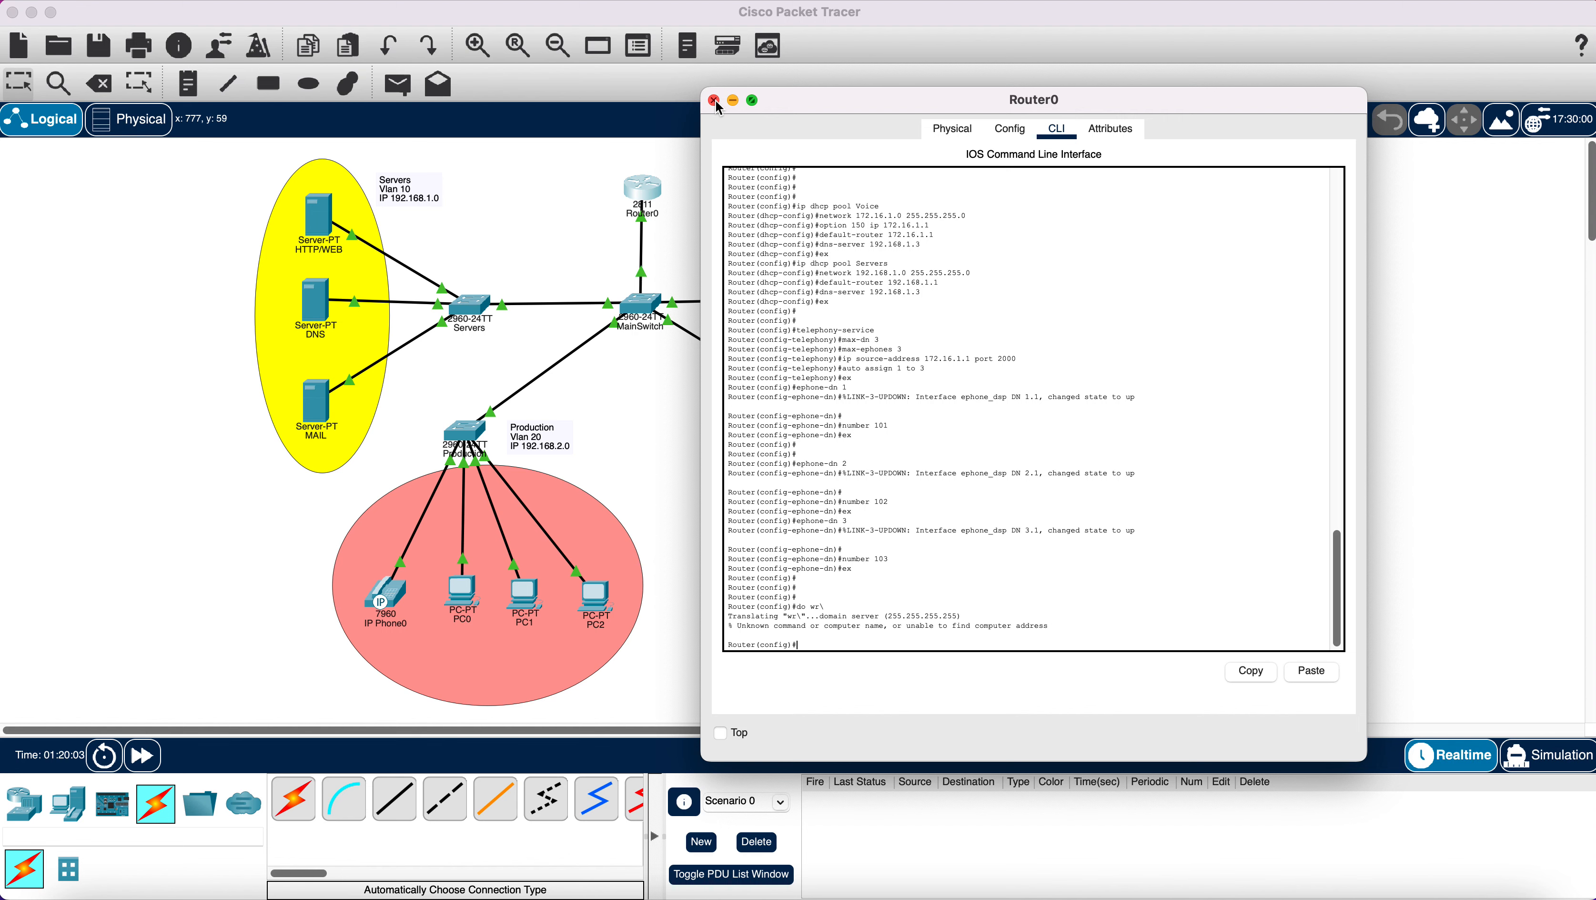
text(do wr)
key(Return)
key(Return)
key(Return)
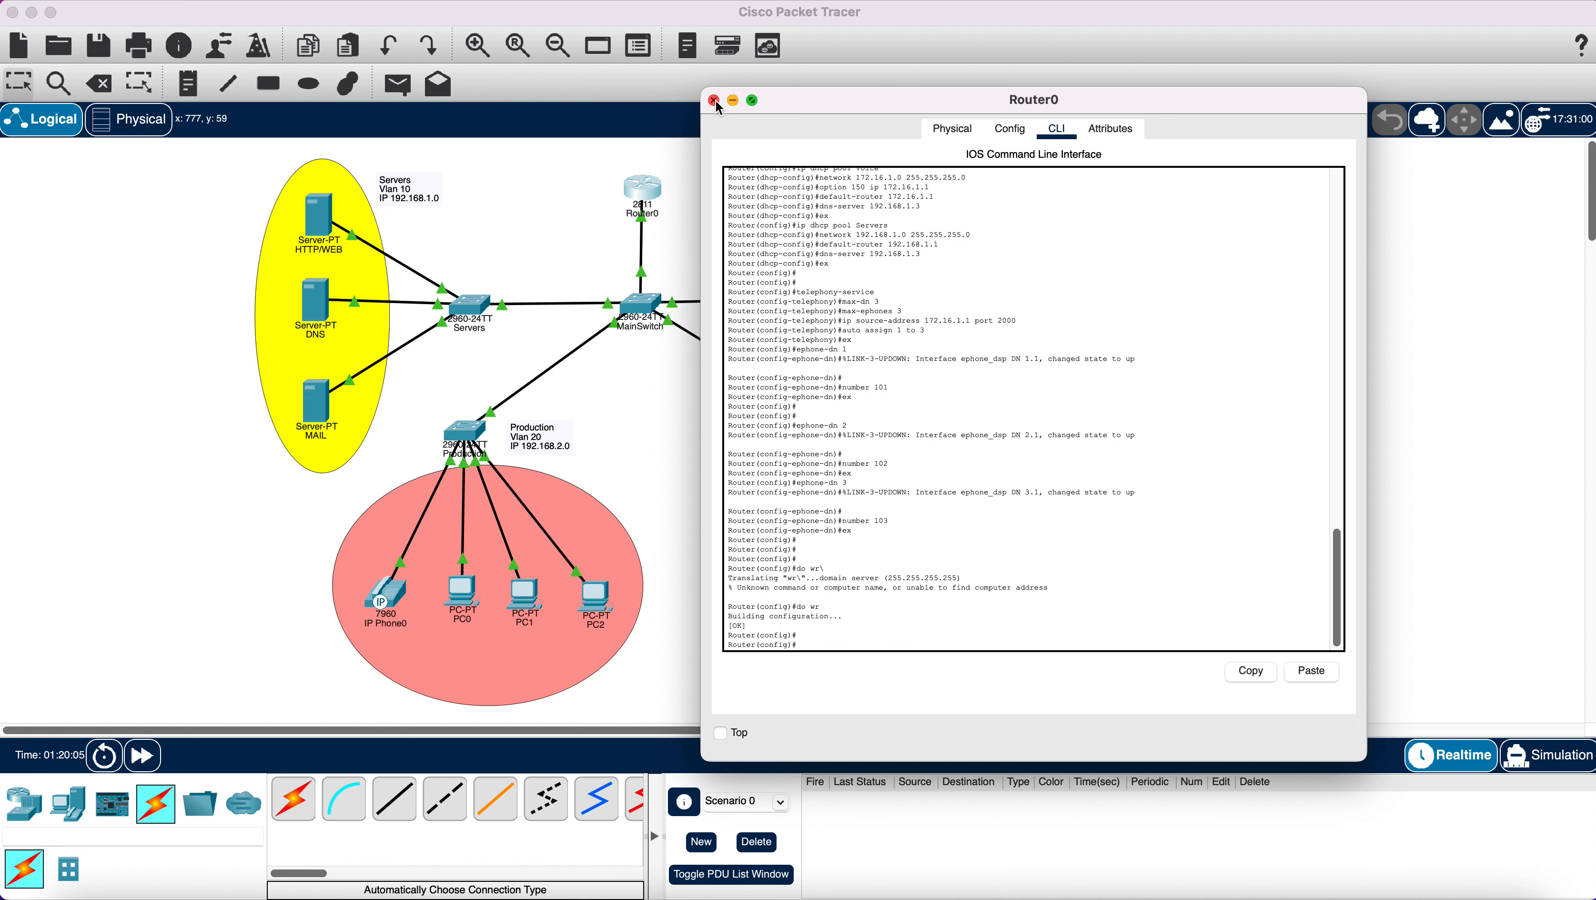
click(714, 100)
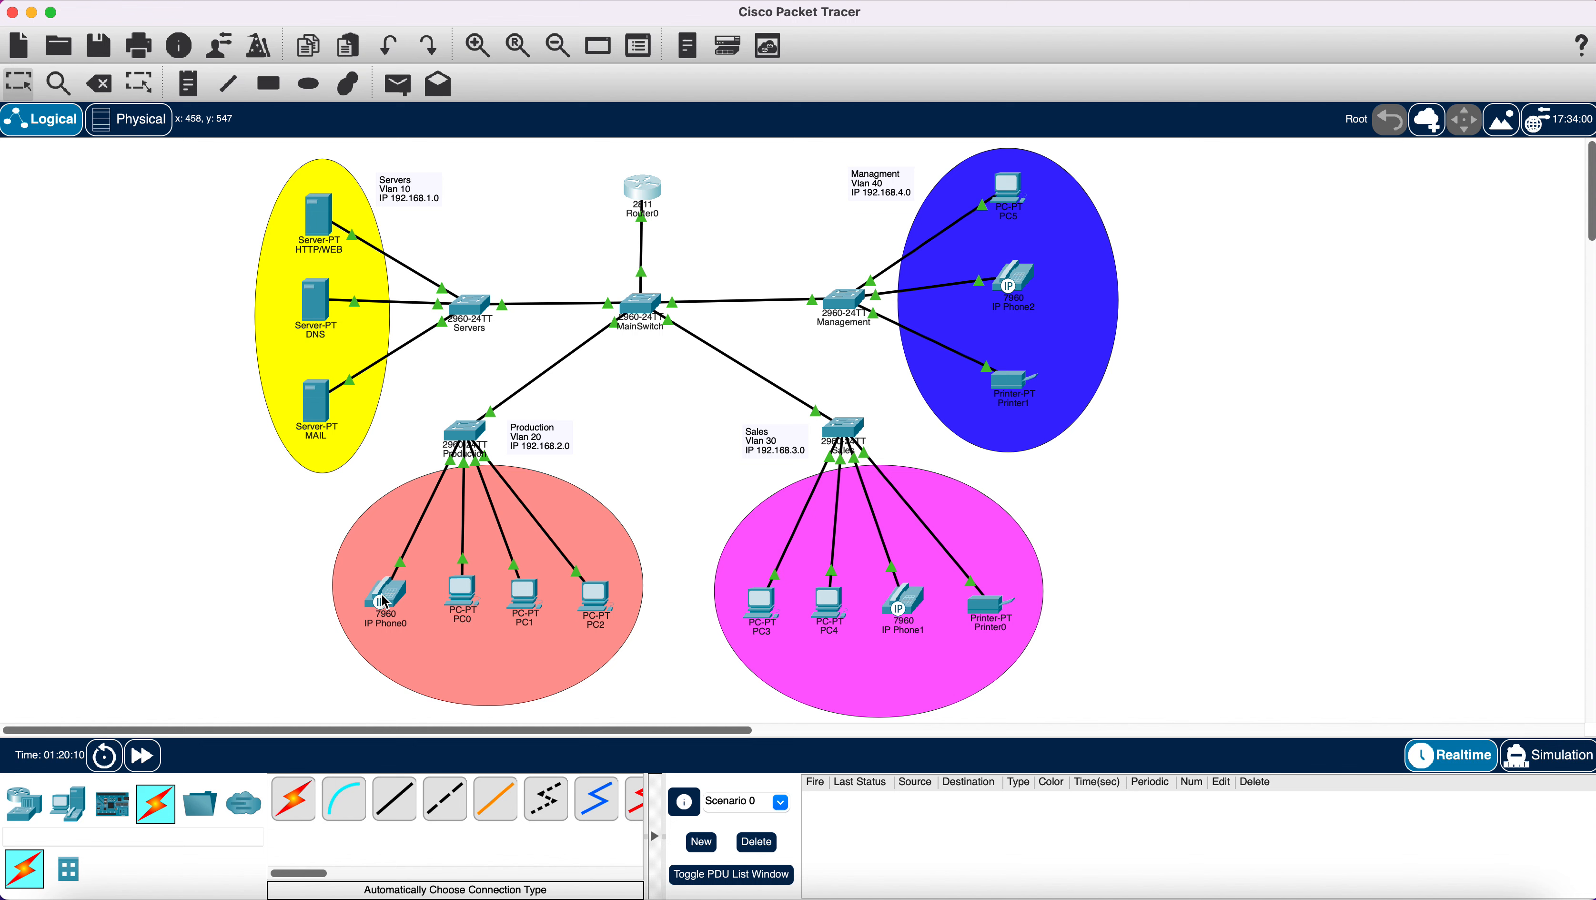
Power-cycle Router0 from its Physical view and confirm ephone-dns 1–3 come back up after boot.
mouse_move(385, 602)
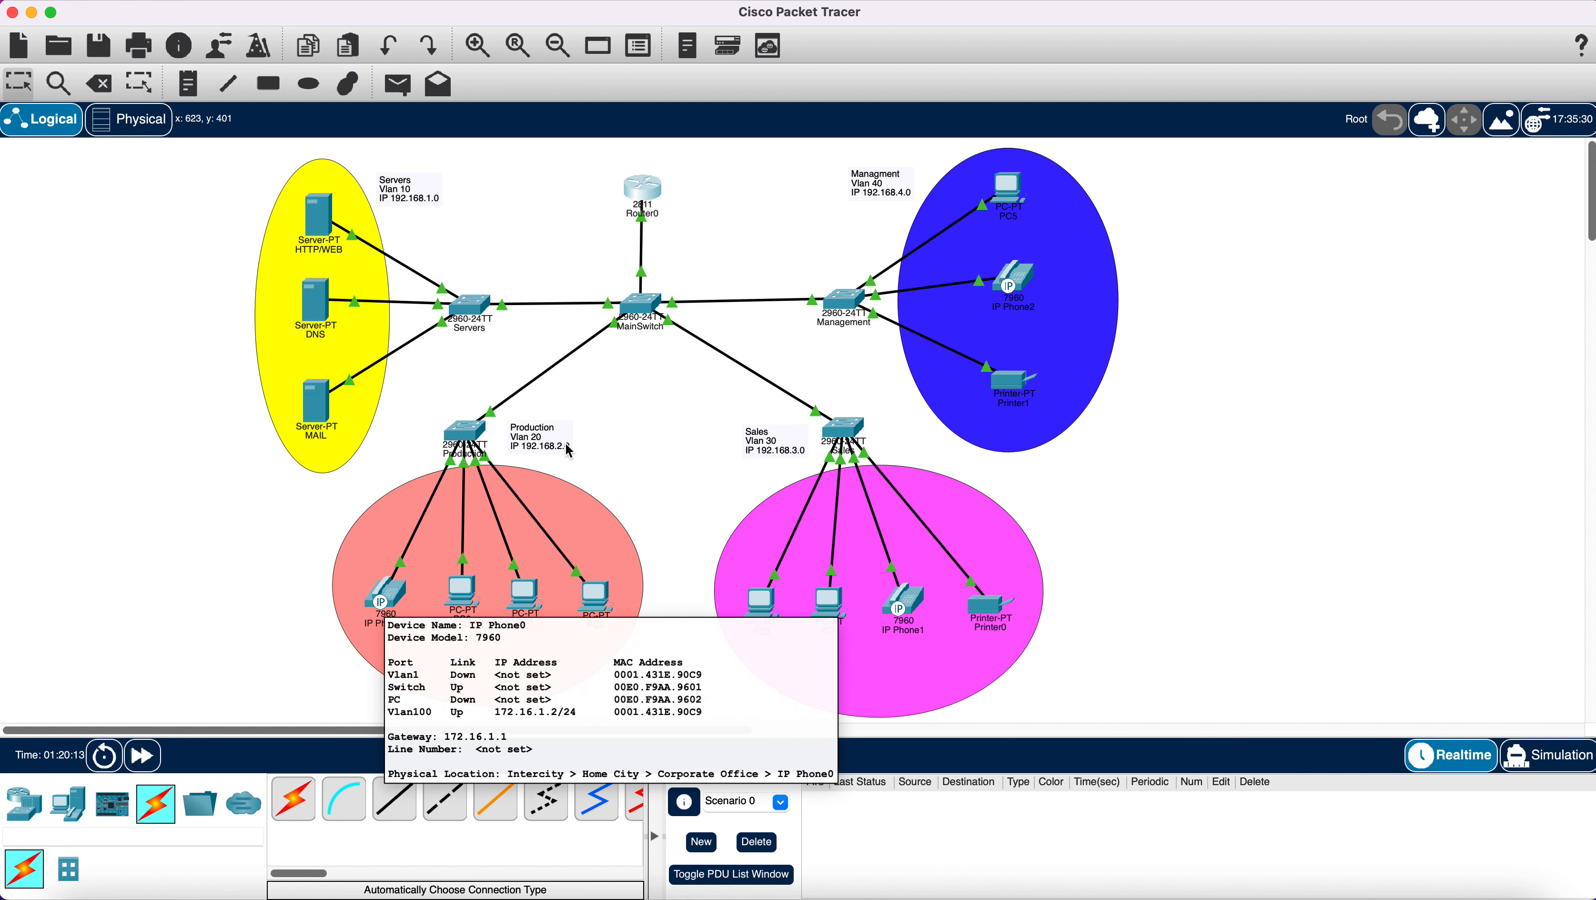
click(647, 192)
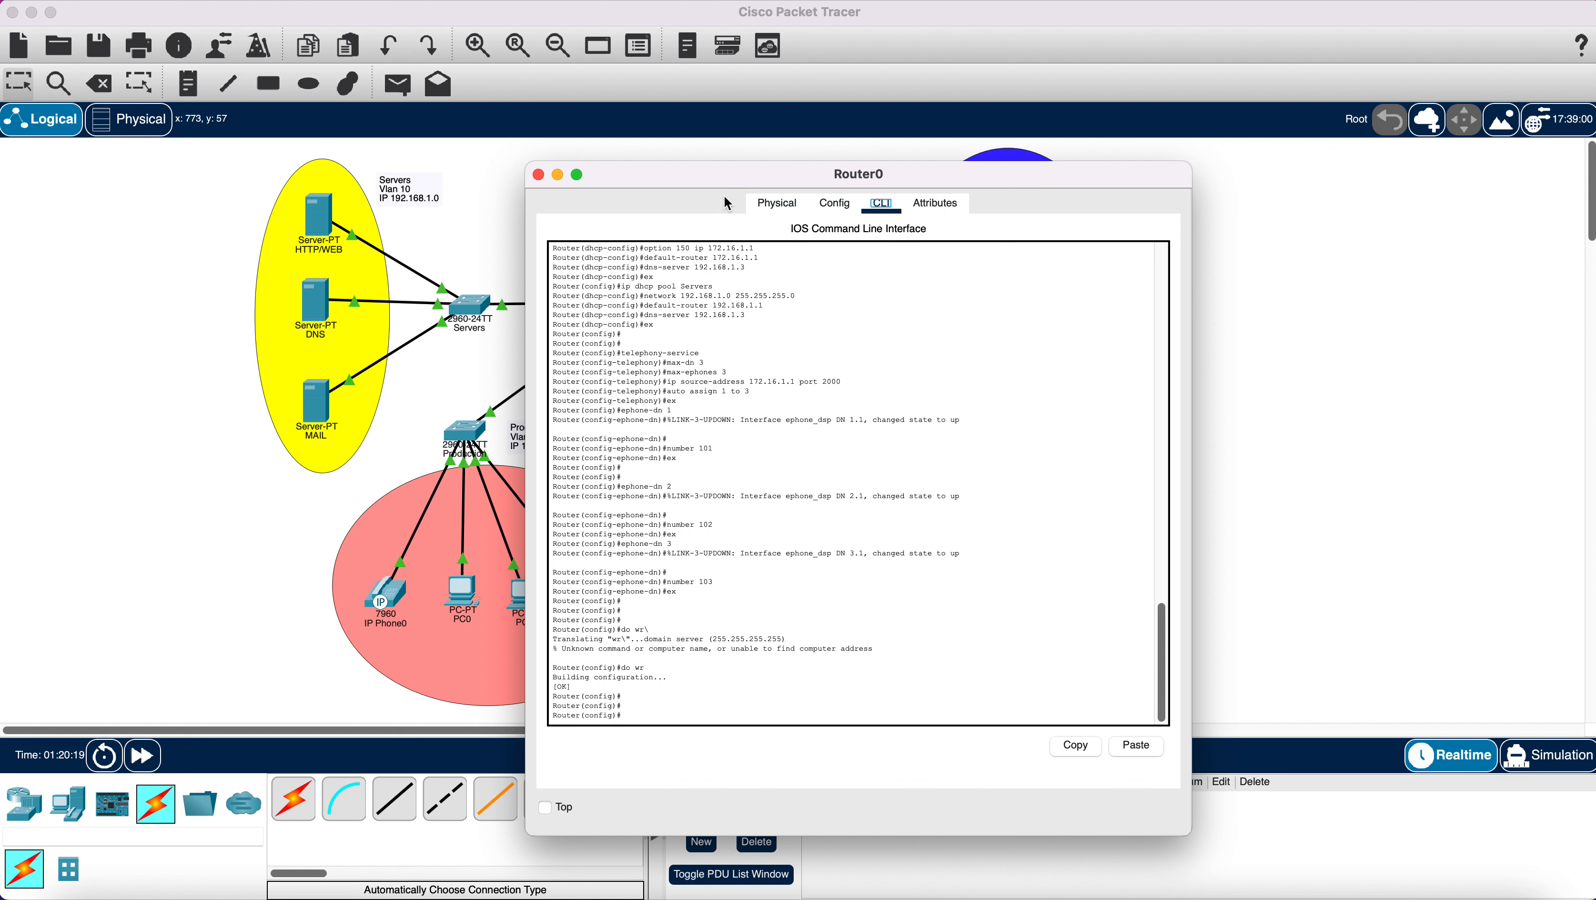
click(774, 207)
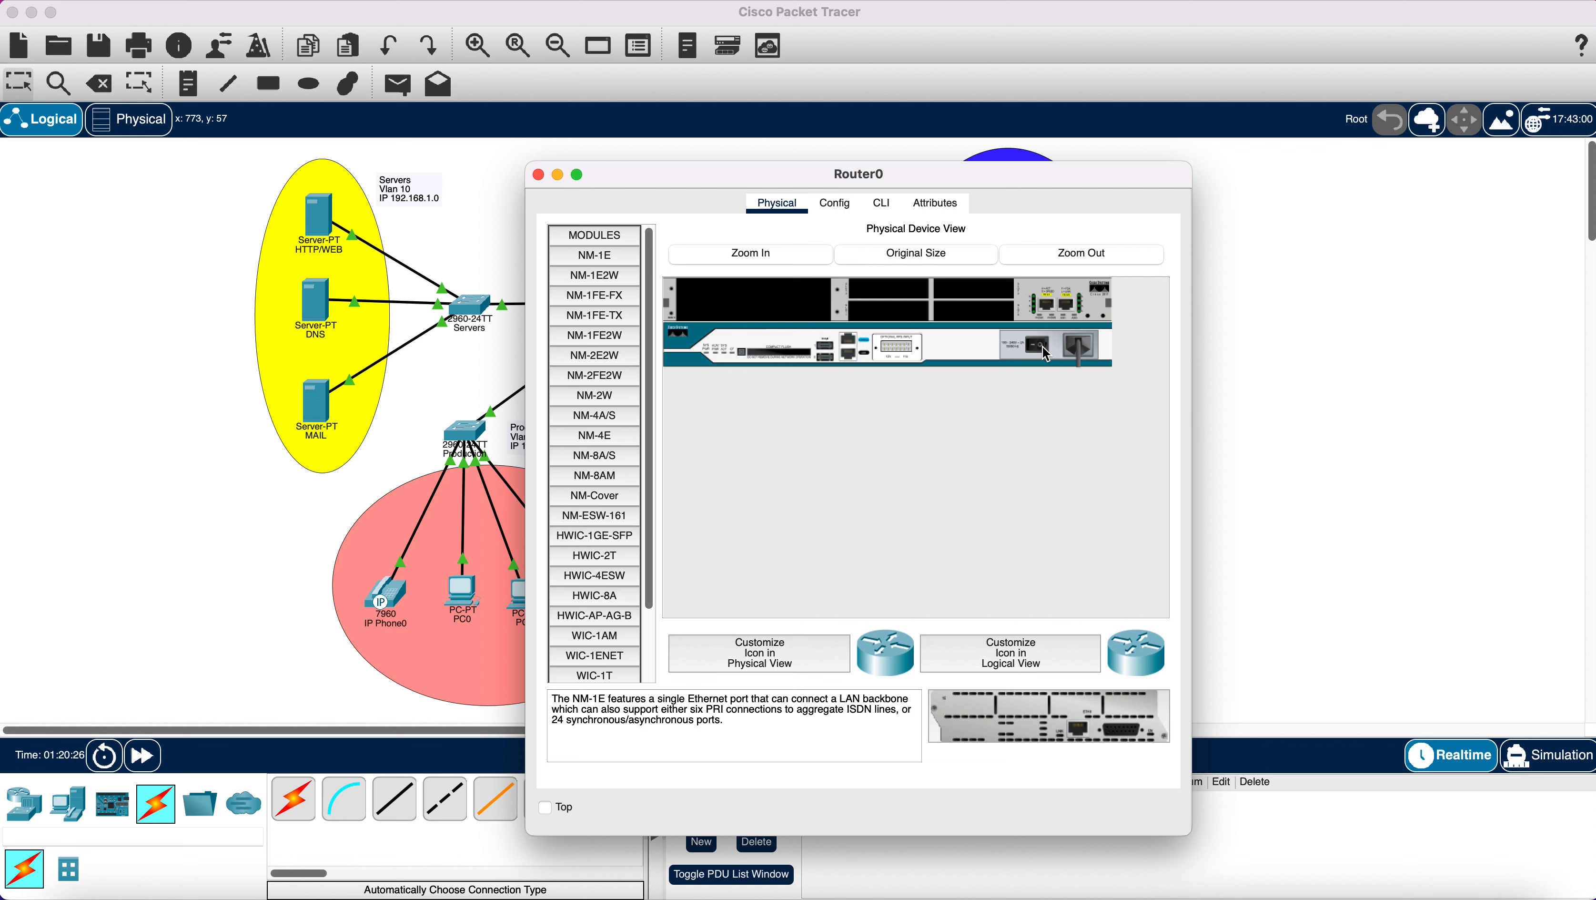
drag(745, 176, 1049, 156)
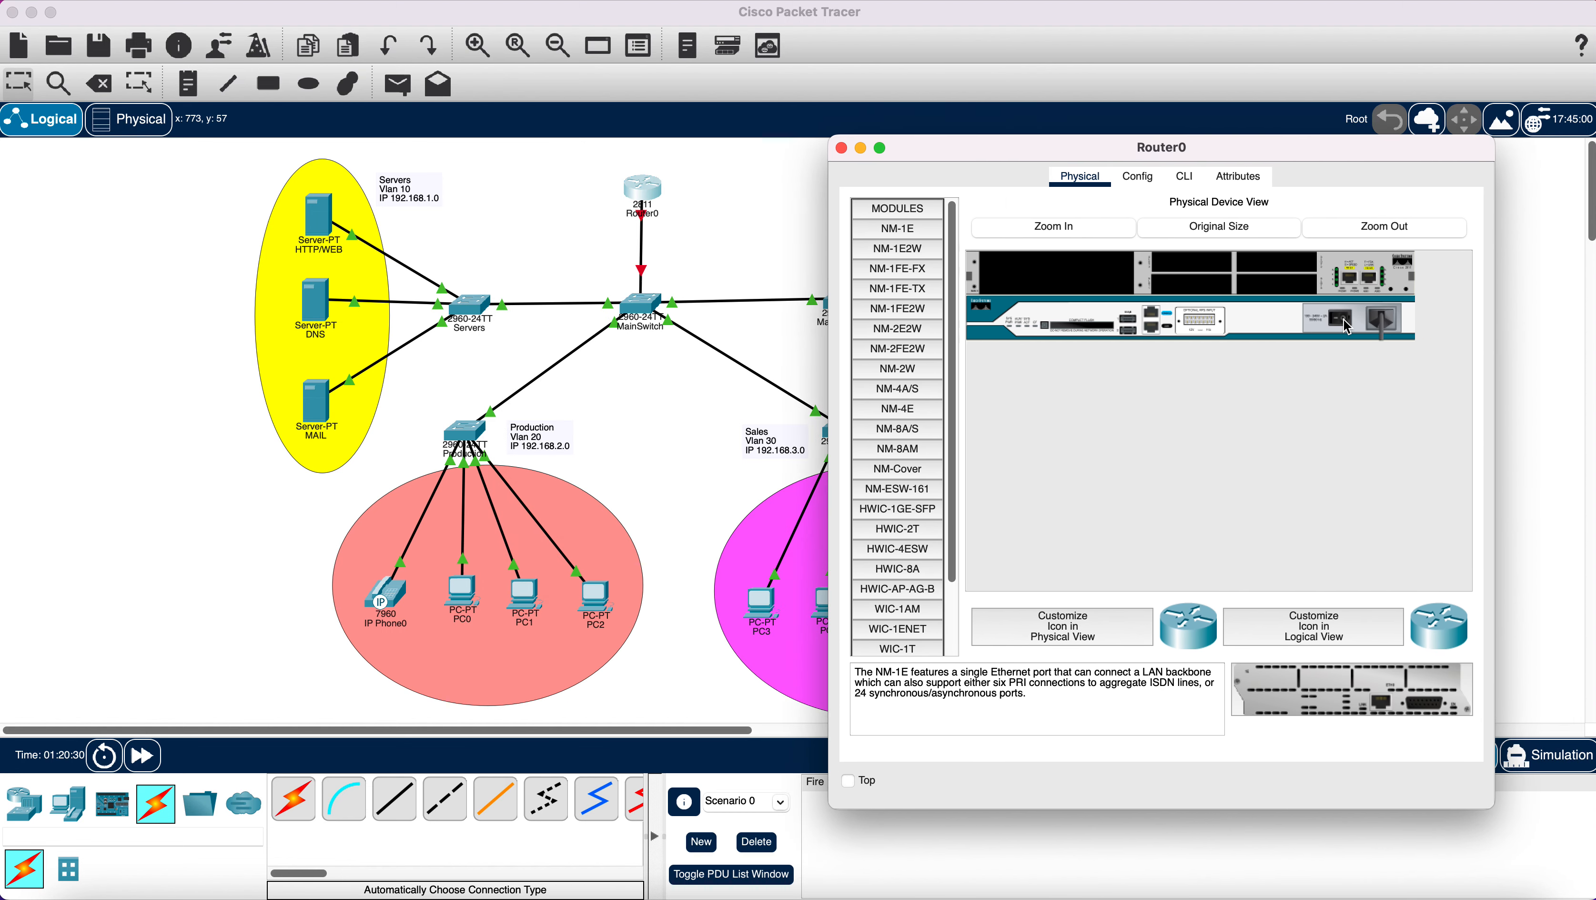
click(1185, 177)
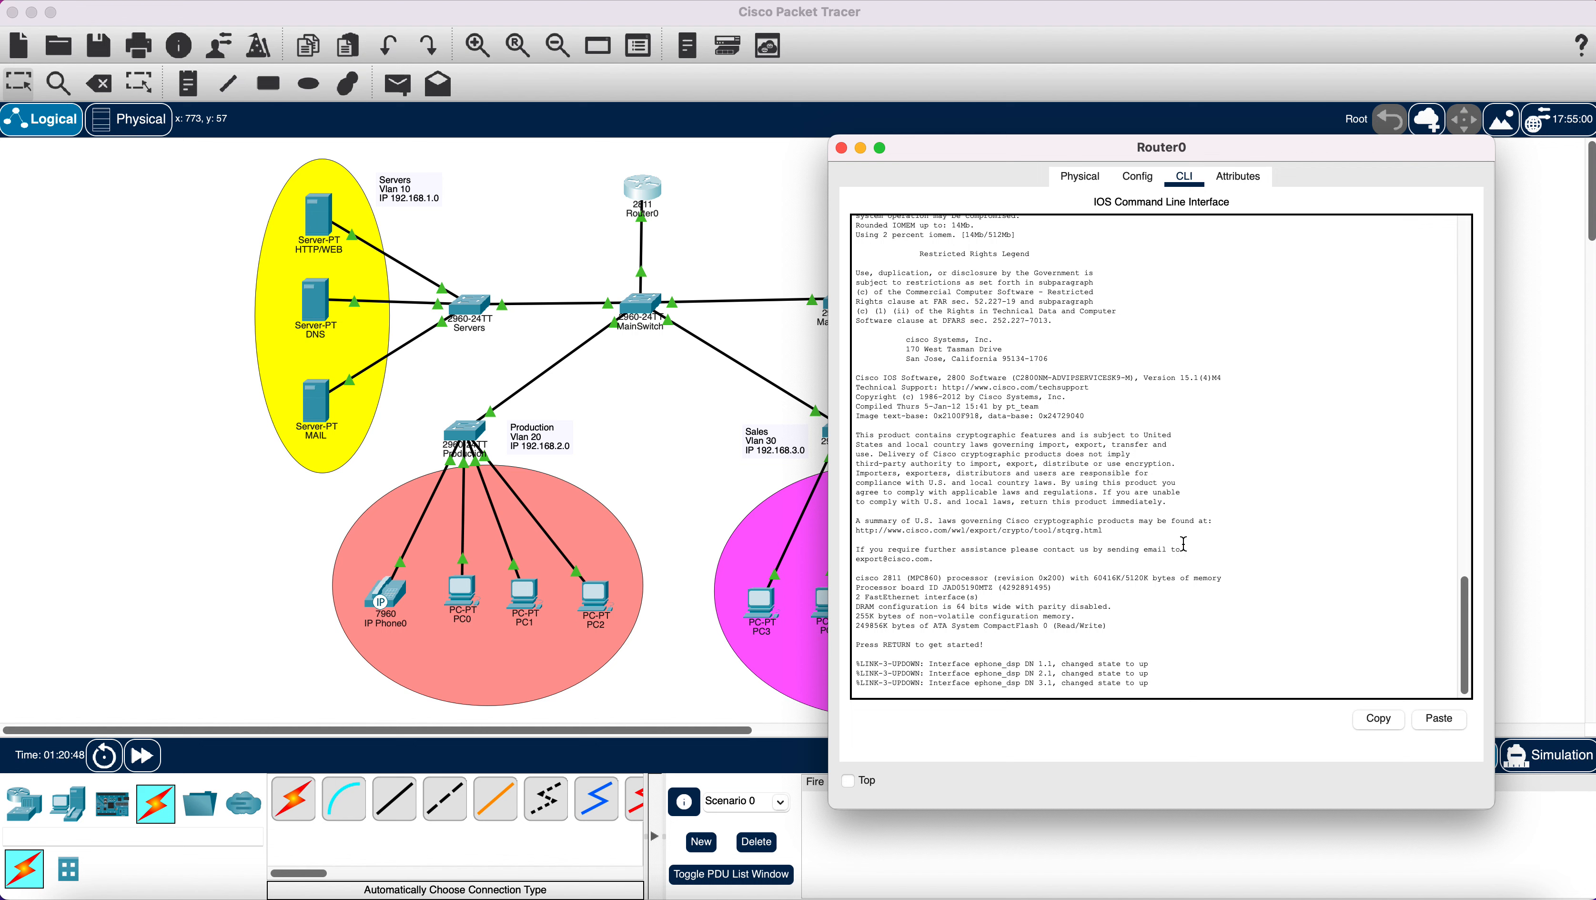
key(Return)
key(Return)
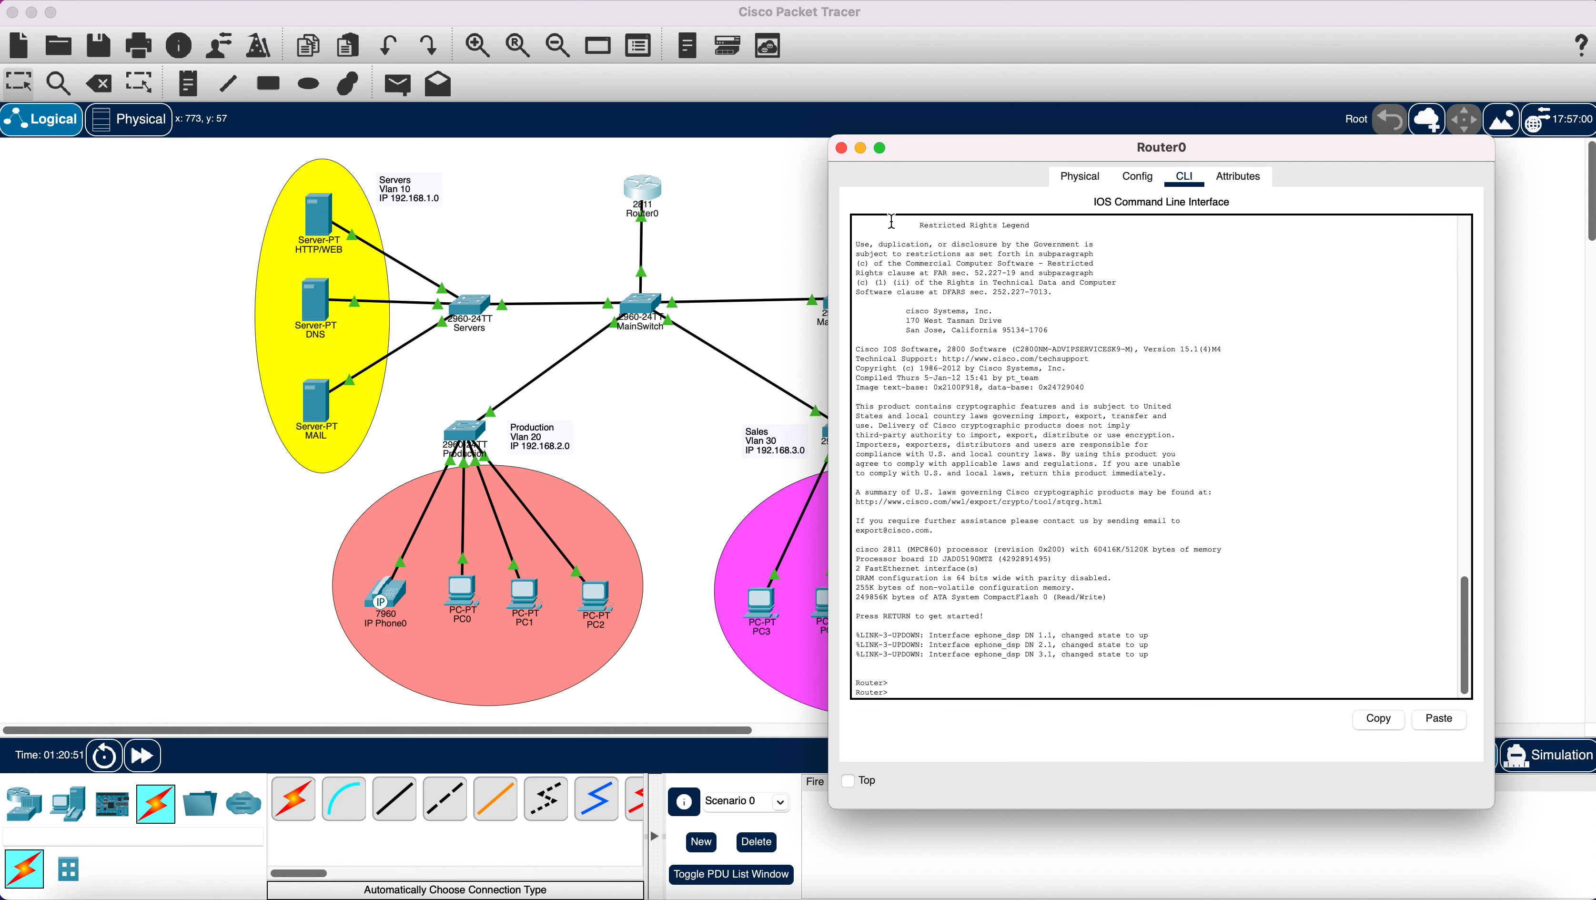
click(844, 147)
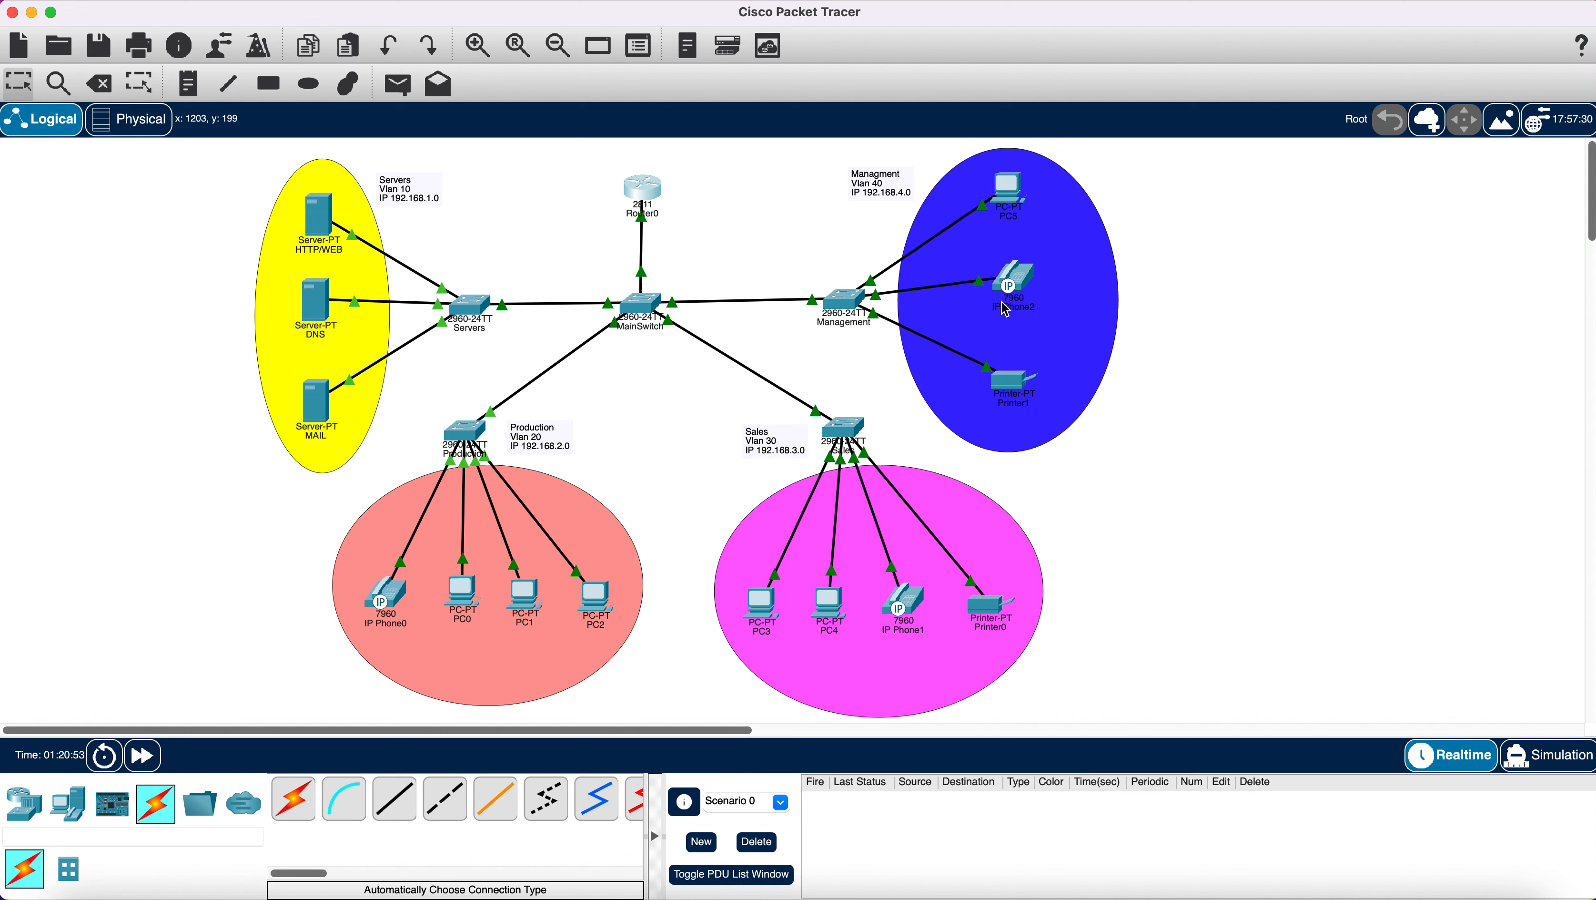
Fast-forward simulation time four times until Router0's switch link turns green.
mouse_move(1014, 287)
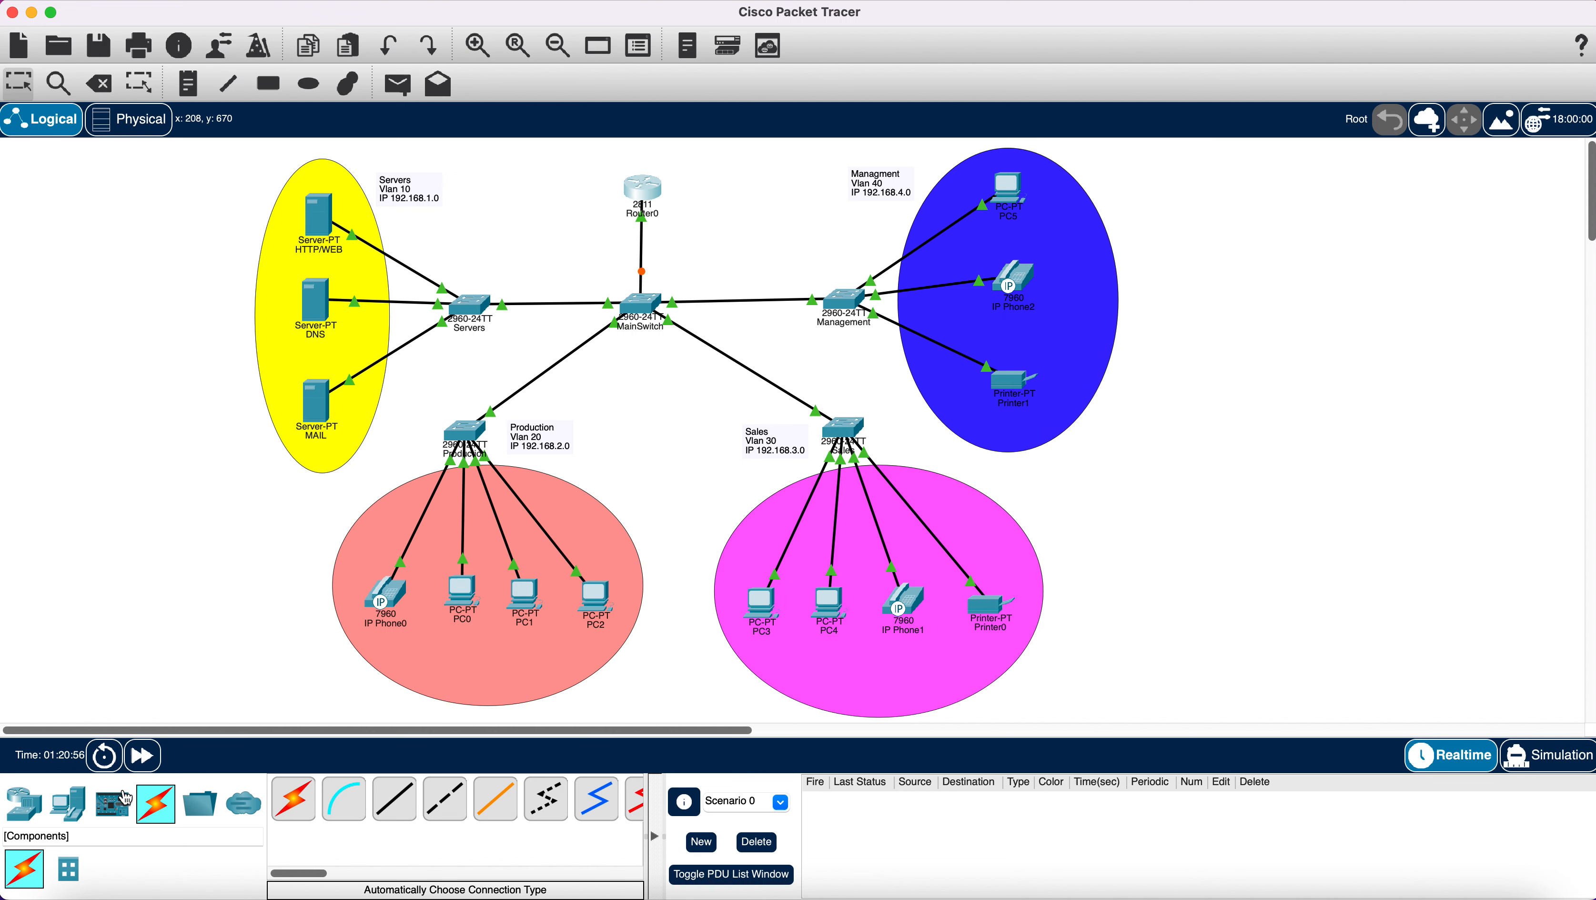
click(144, 757)
click(145, 757)
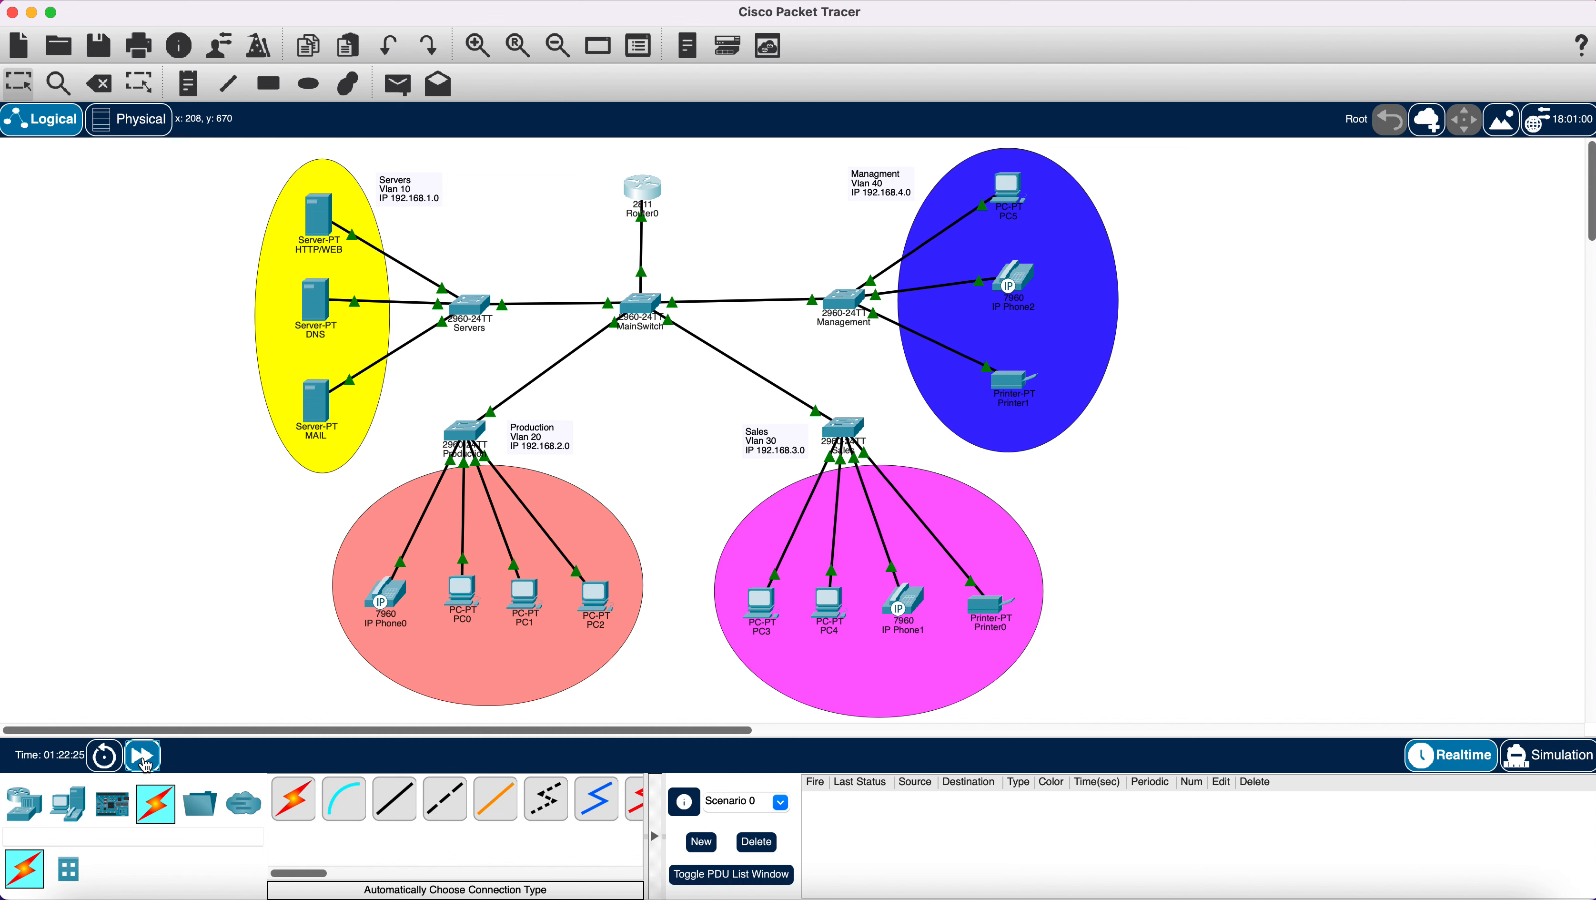
click(145, 756)
click(144, 756)
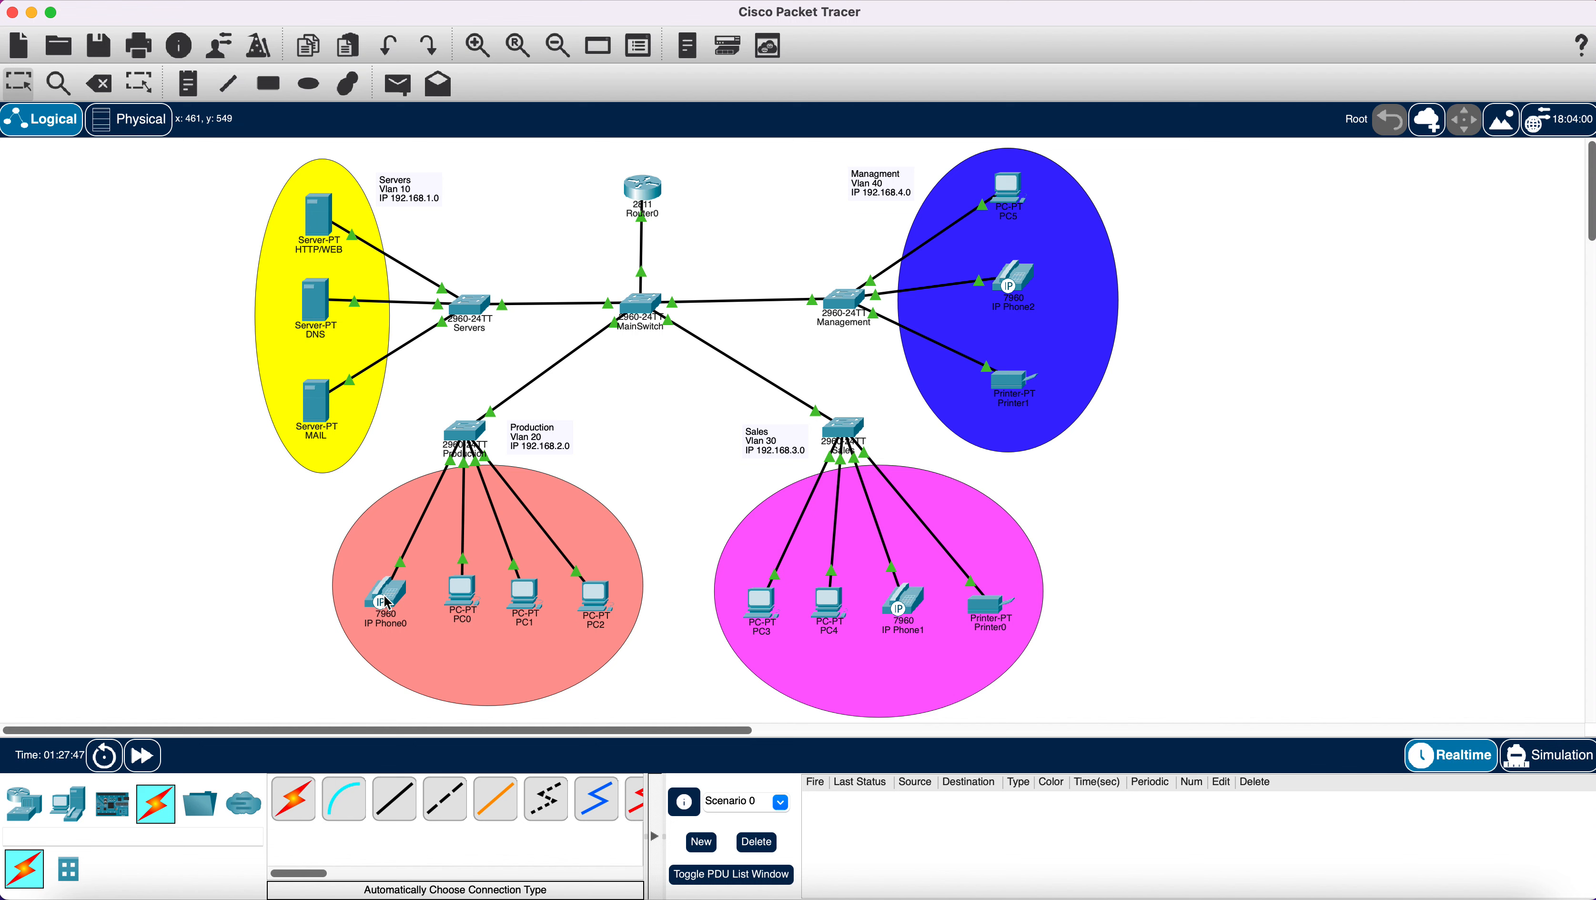
mouse_move(391, 601)
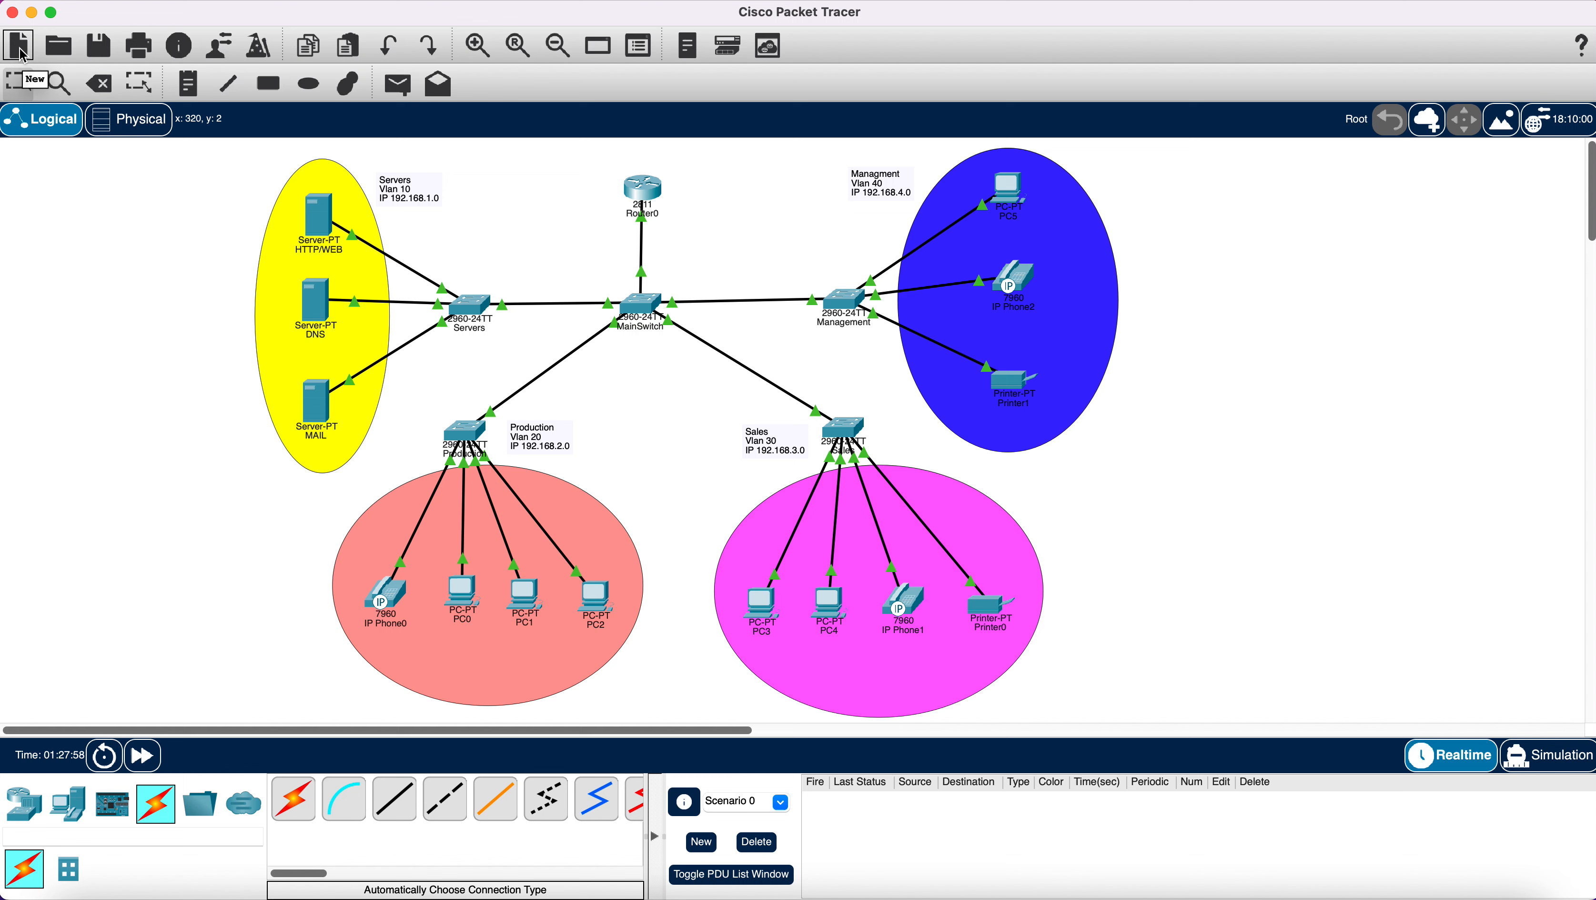
Save the network as 'New Project' in the saves folder.
click(100, 47)
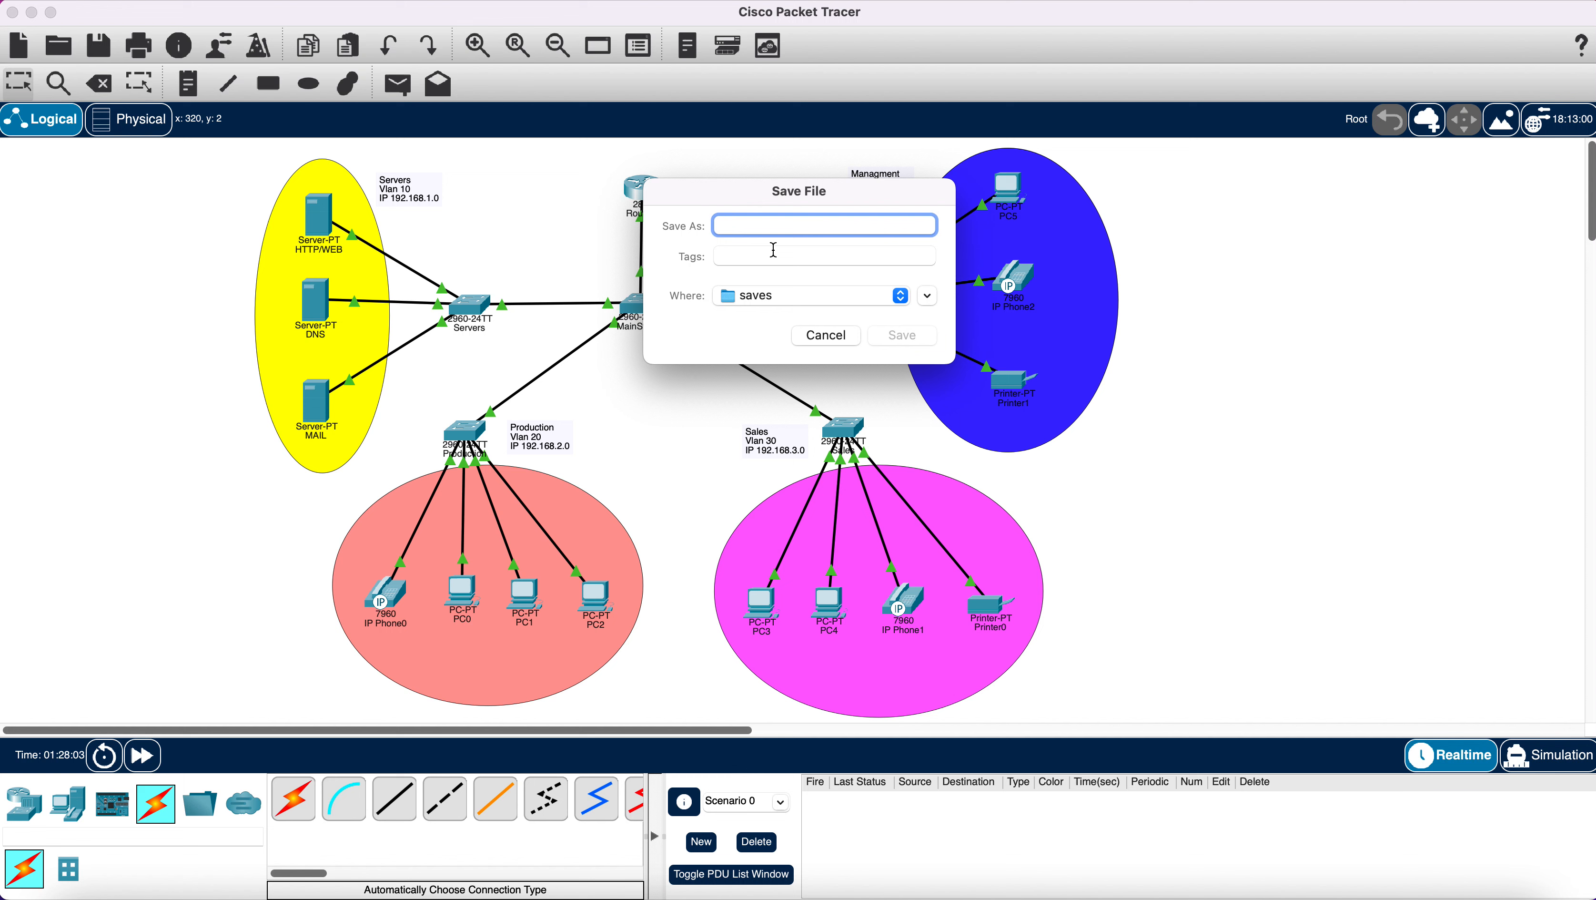
text(N)
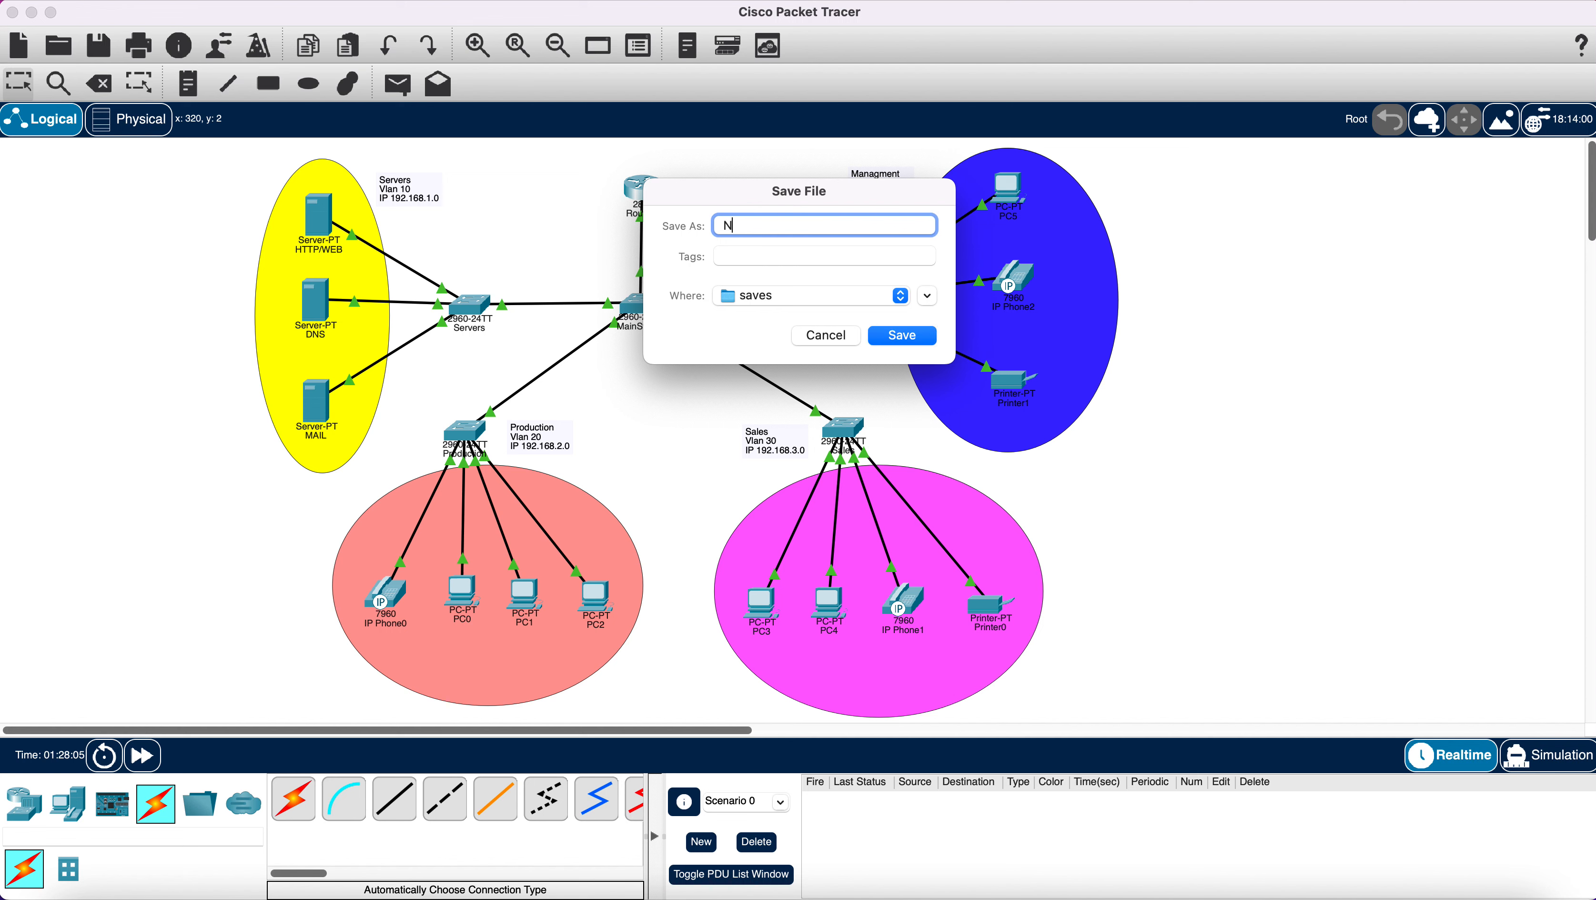
text(ew Project)
click(894, 338)
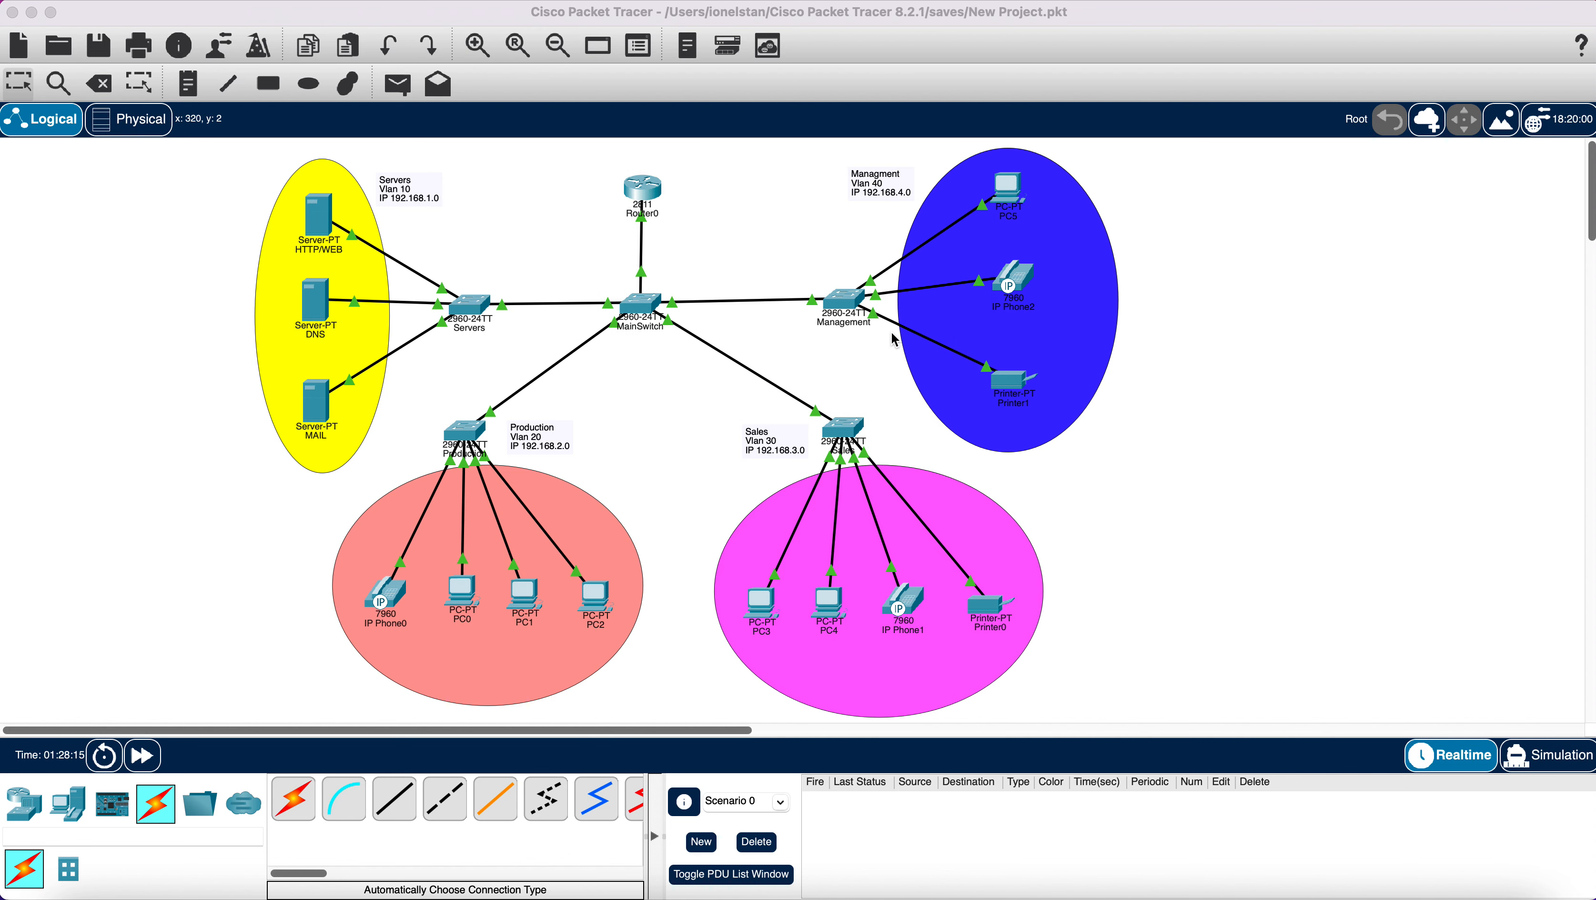
Reopen New Project.pkt, keeping current changes first.
click(64, 51)
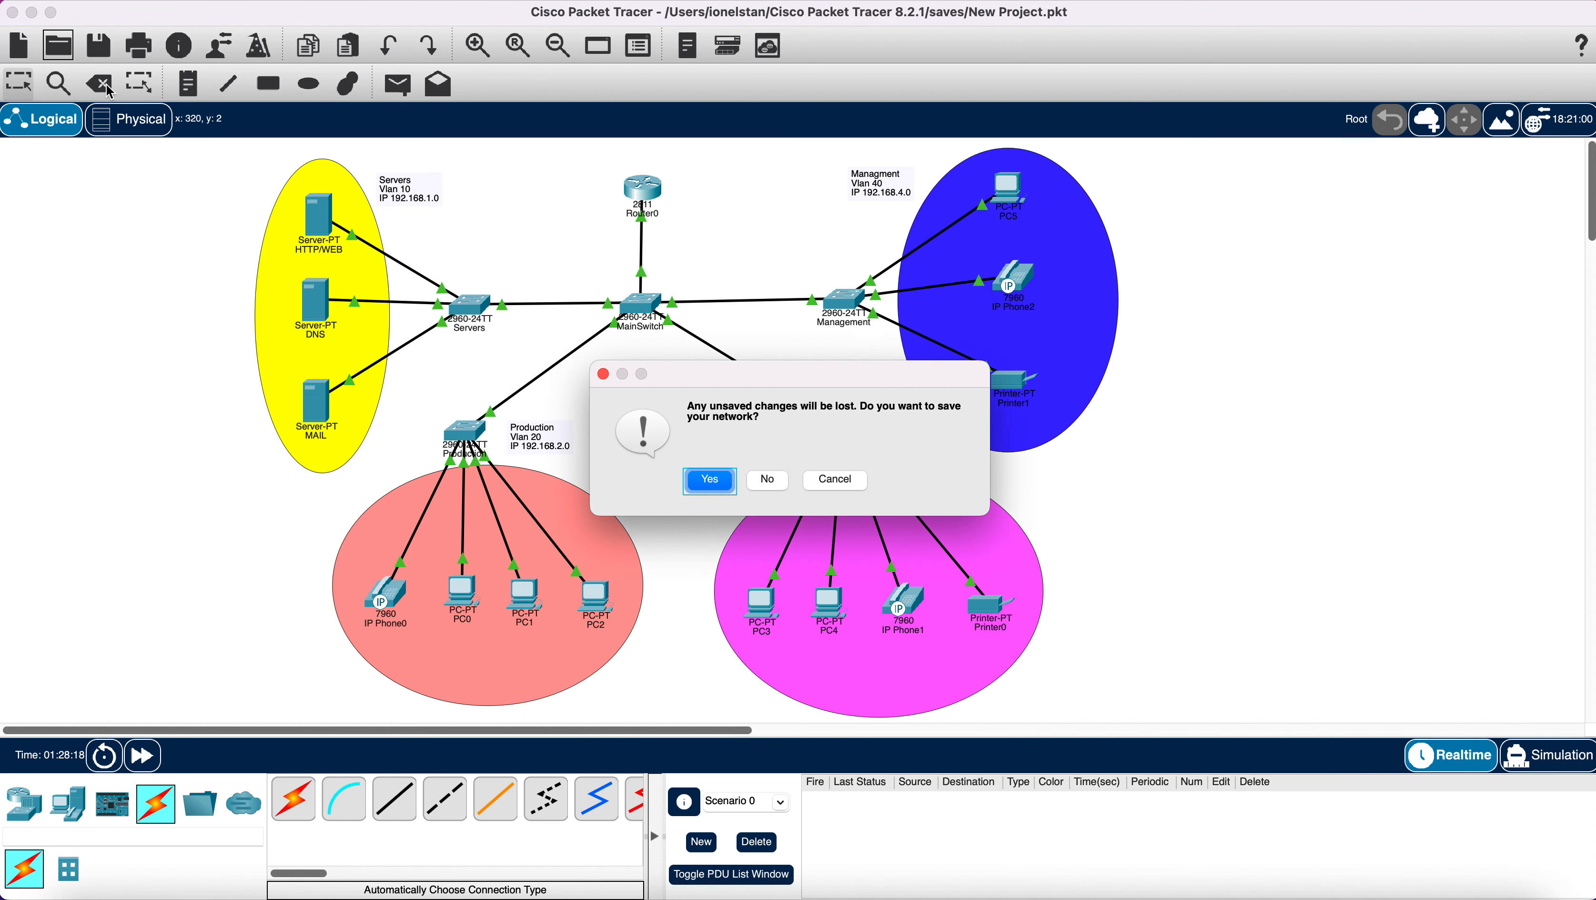
click(712, 481)
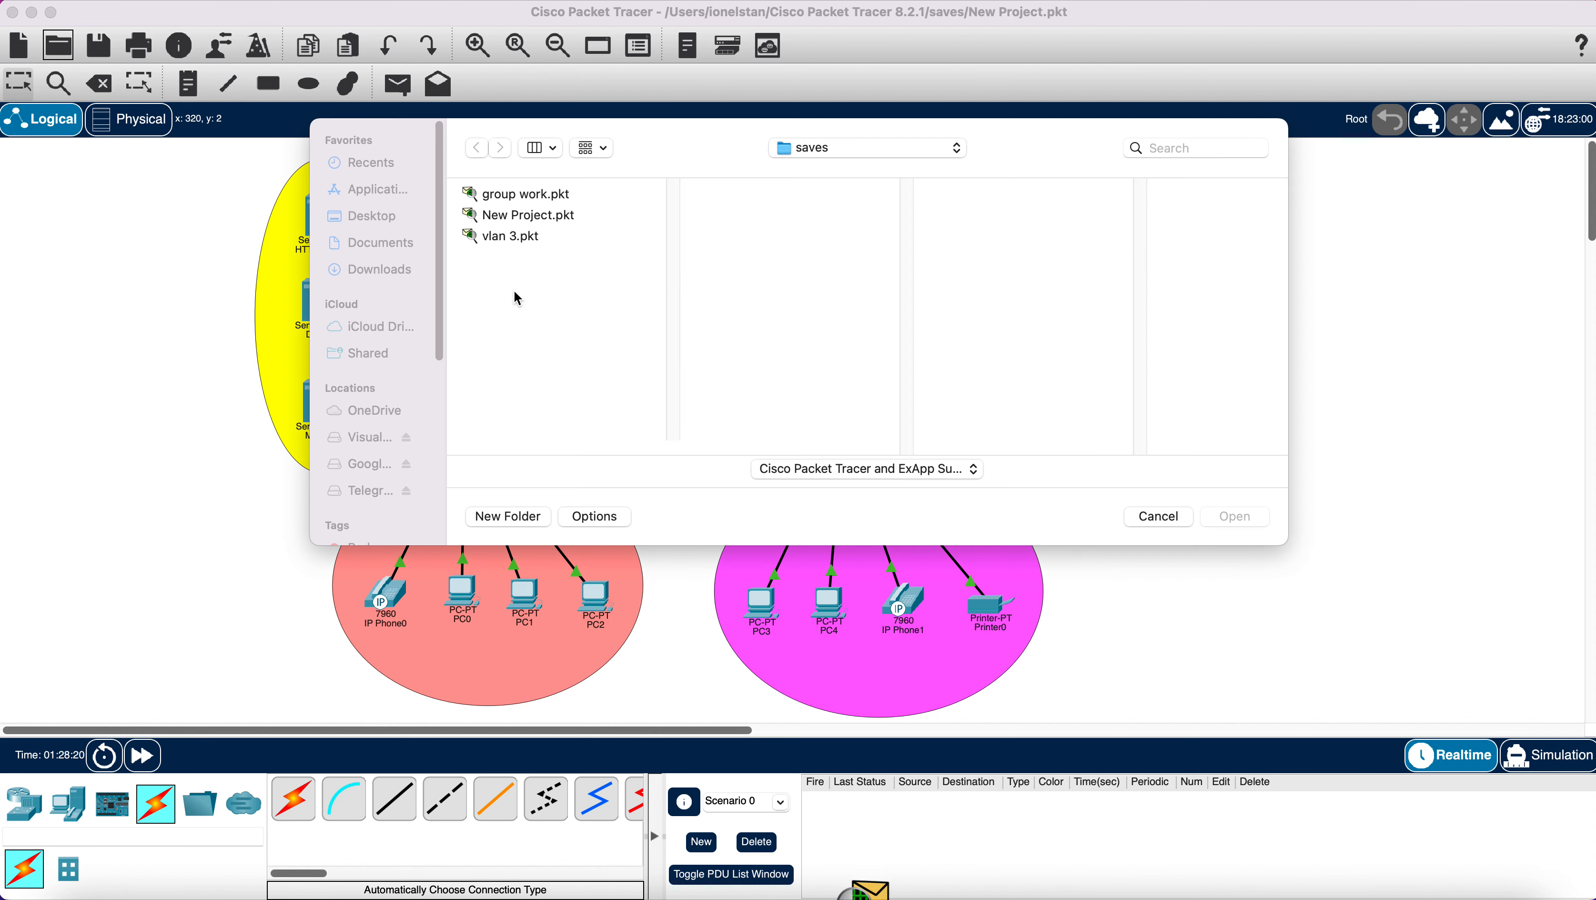
click(528, 217)
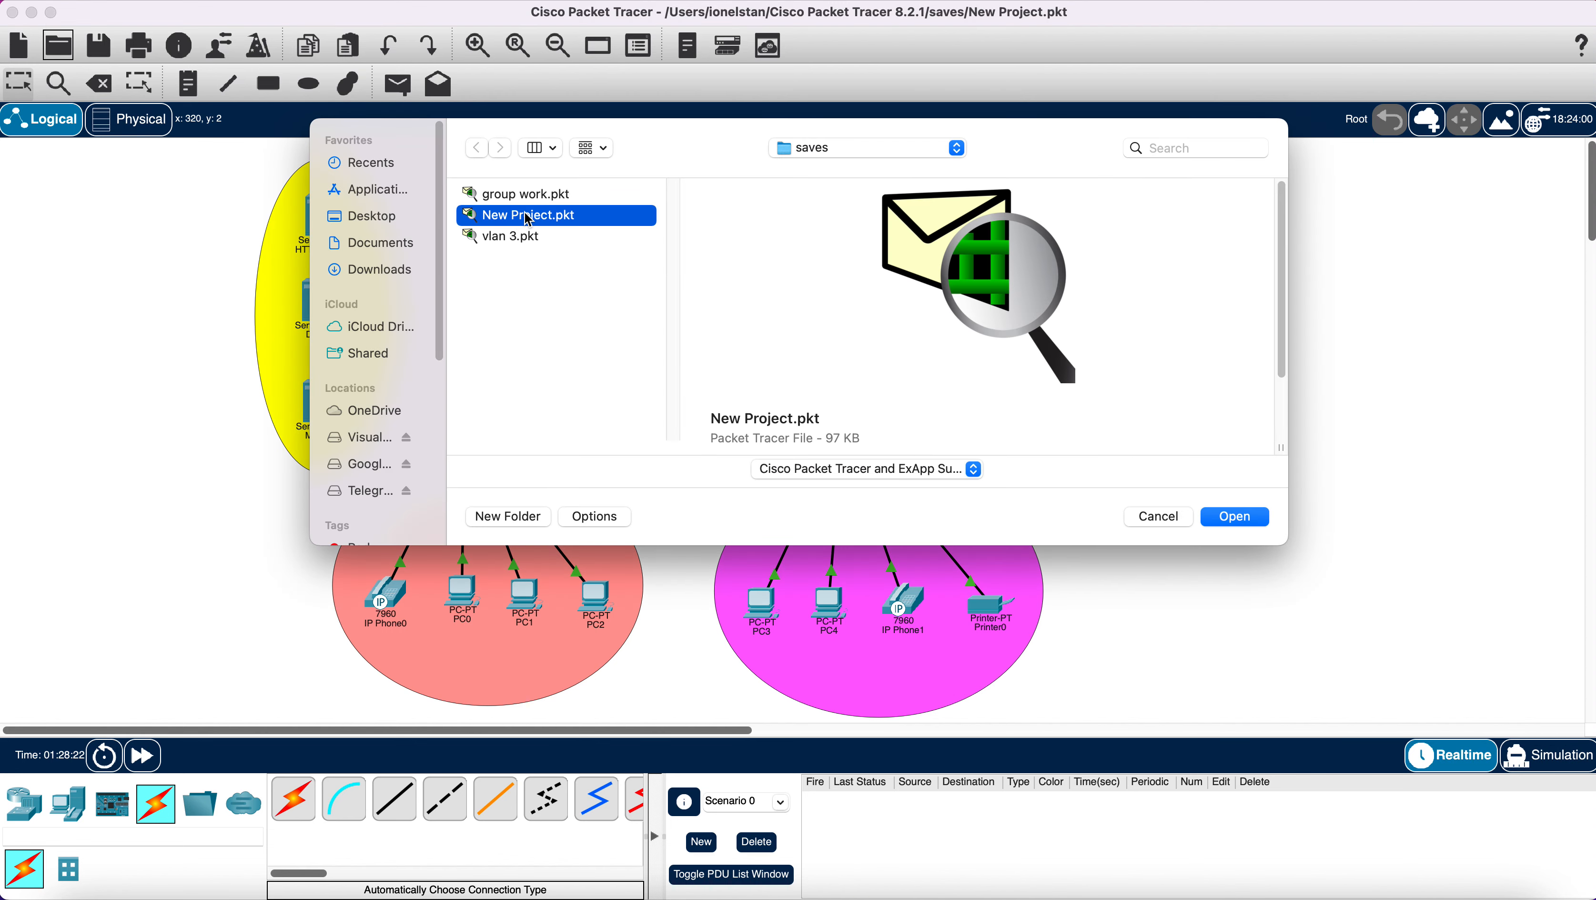
click(1244, 519)
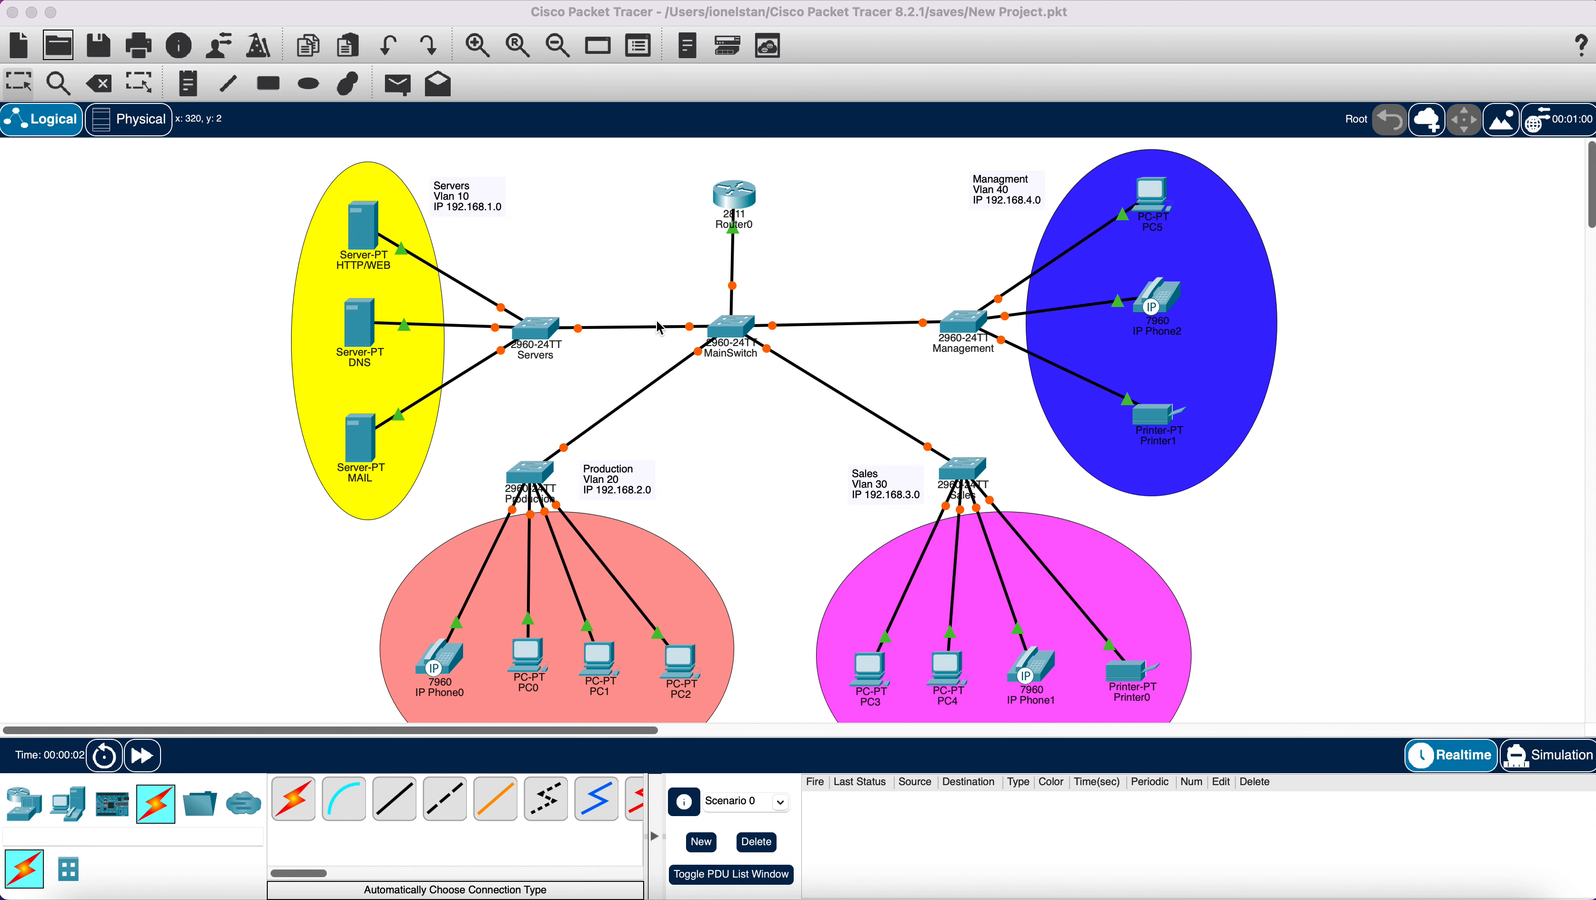
Zoom out, fast-forward until all links are green, and check PC0's and the IP phones' 172.16.1.x addresses.
click(557, 46)
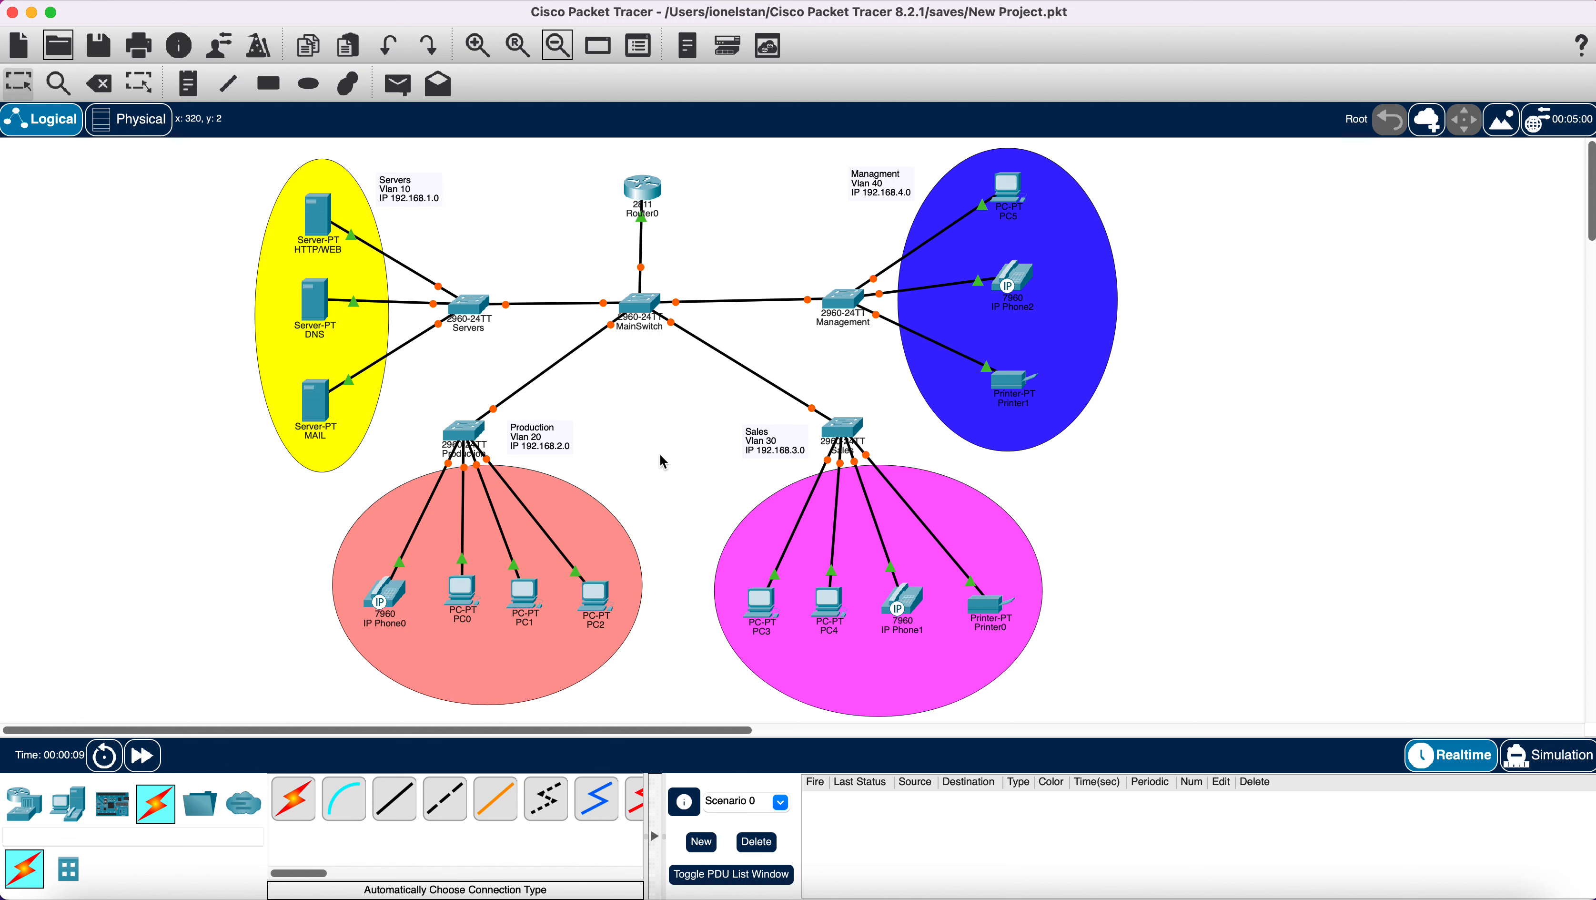
click(143, 759)
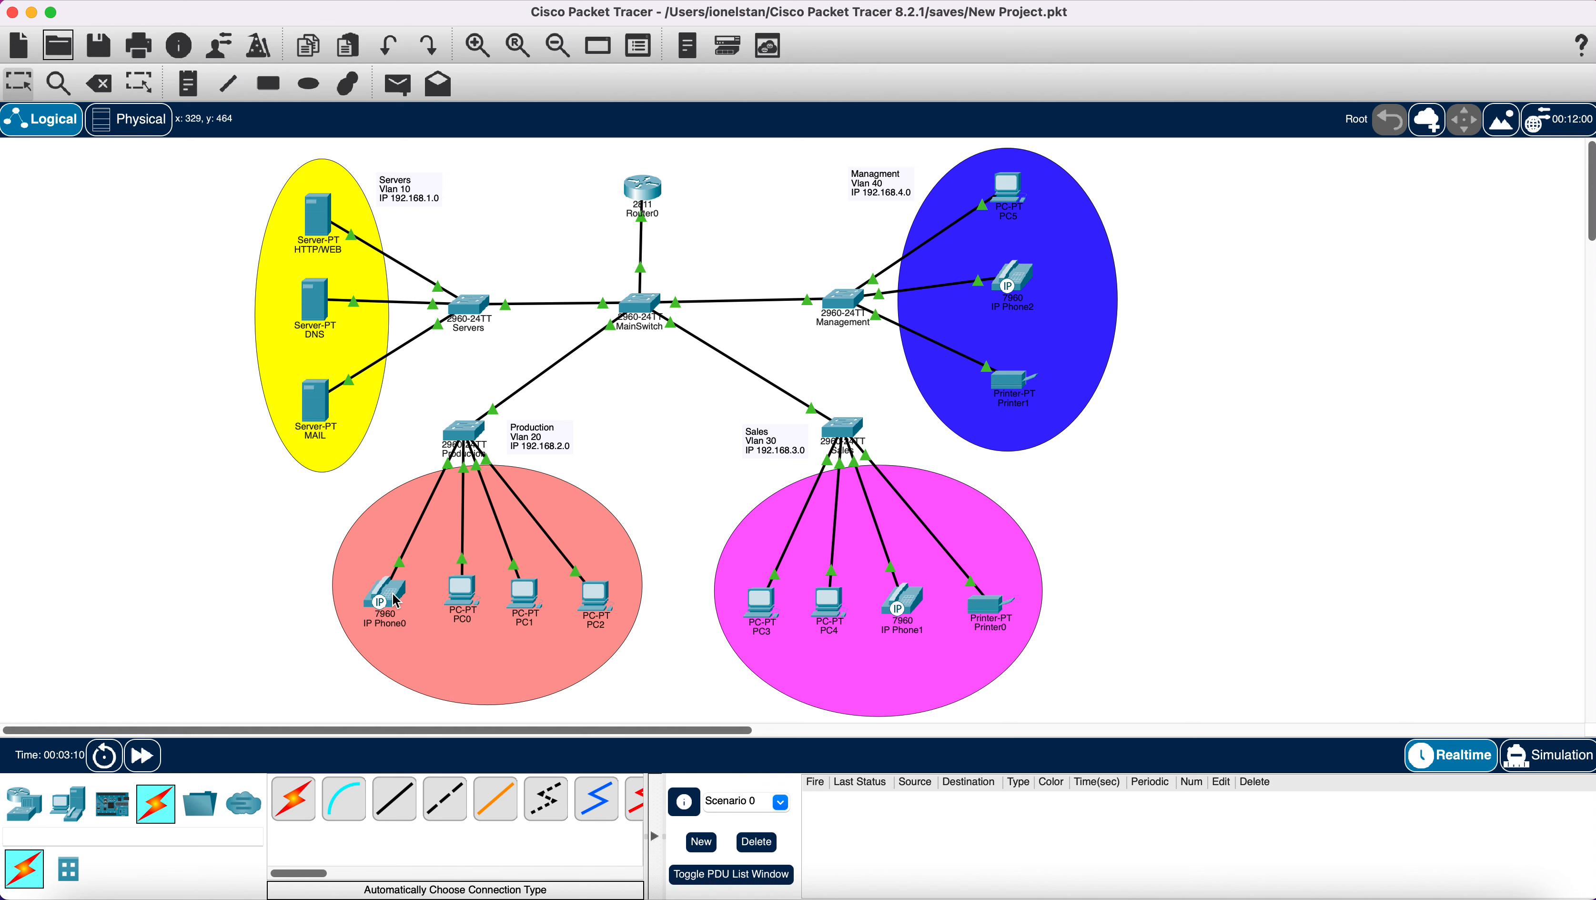
click(464, 595)
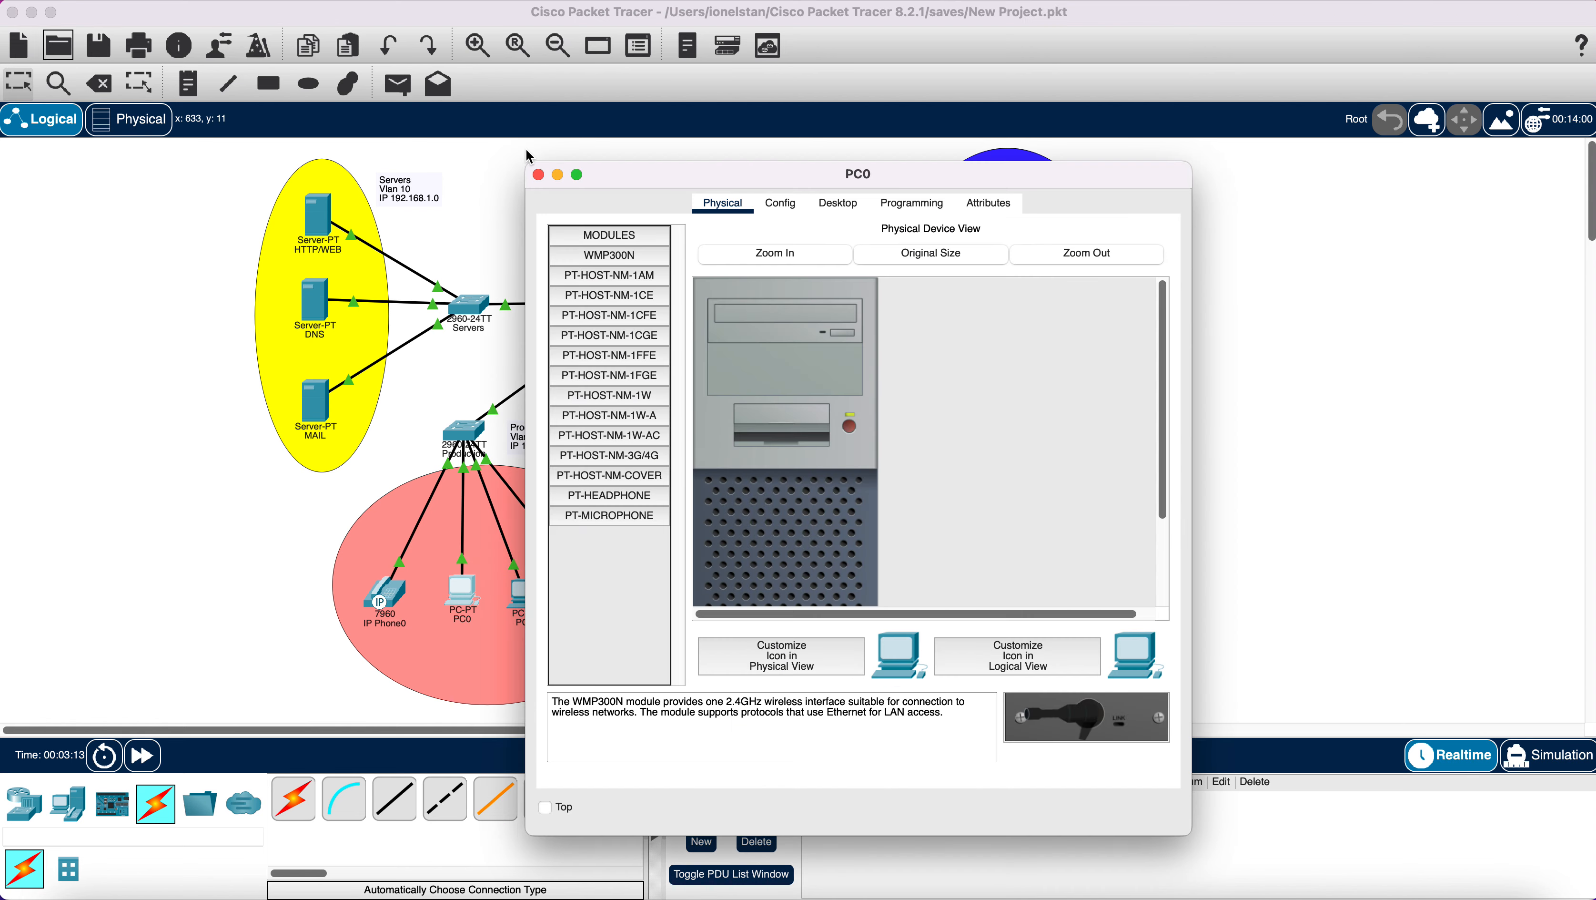
click(538, 174)
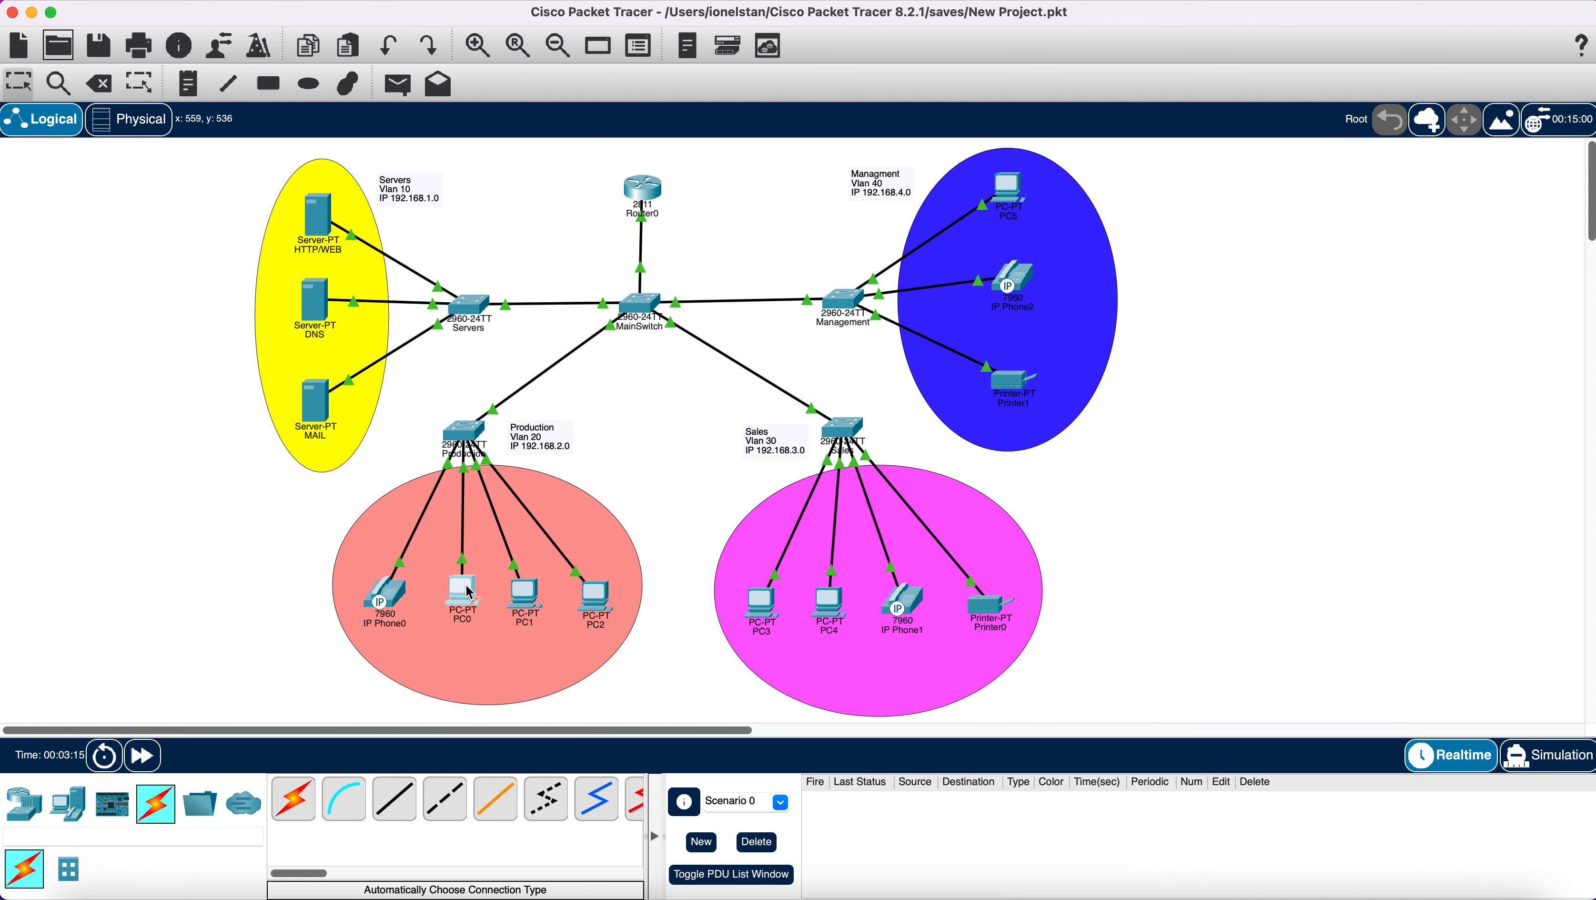
mouse_move(470, 592)
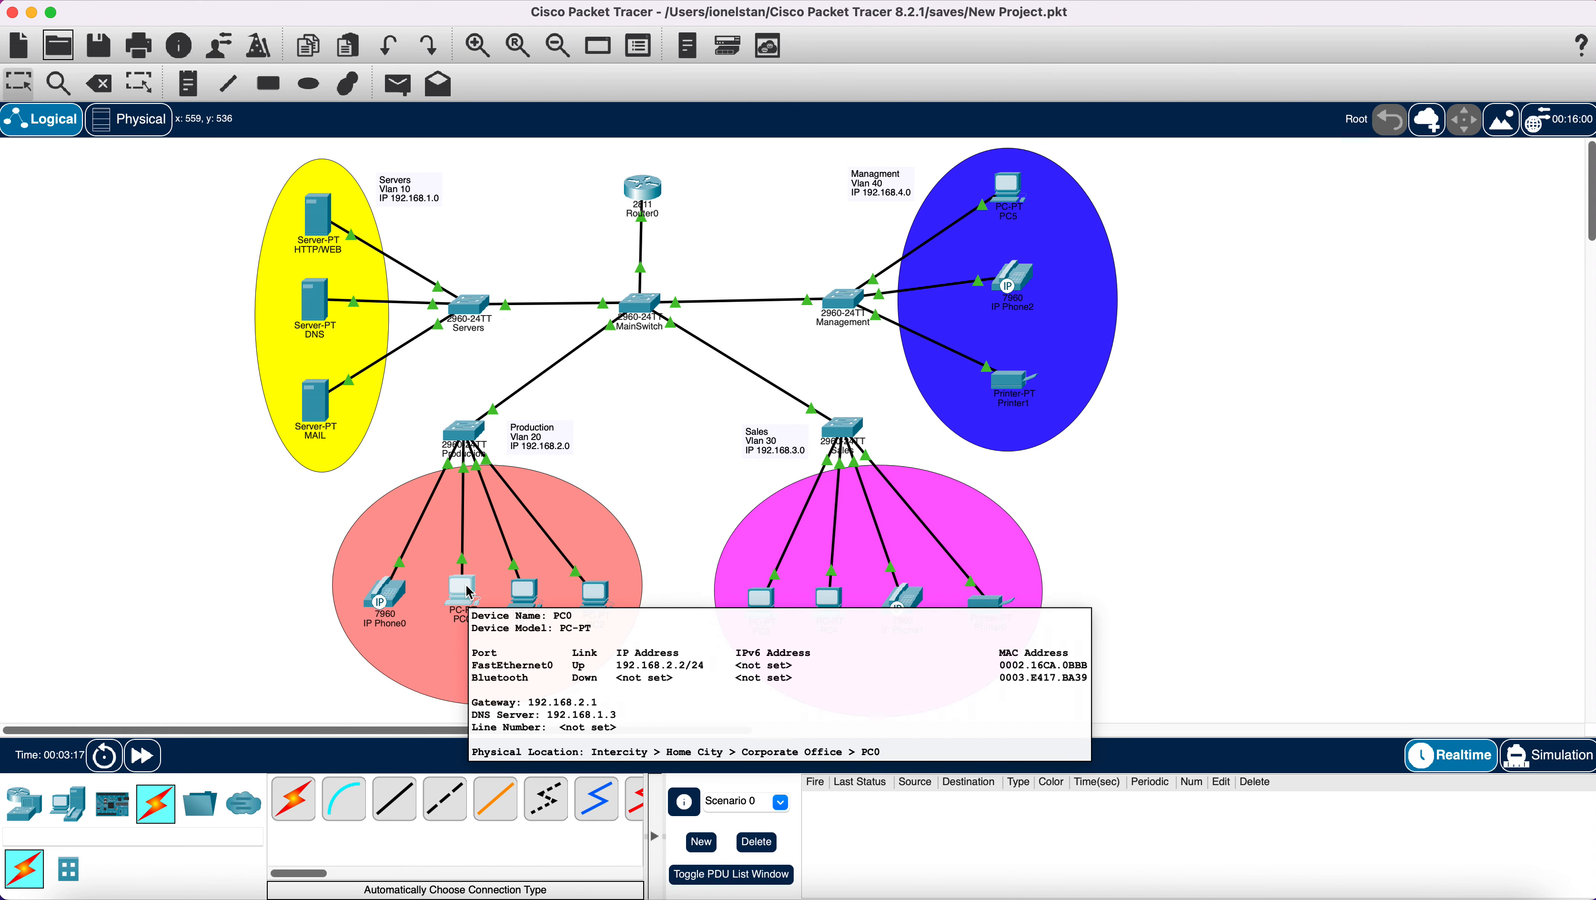
mouse_move(383, 599)
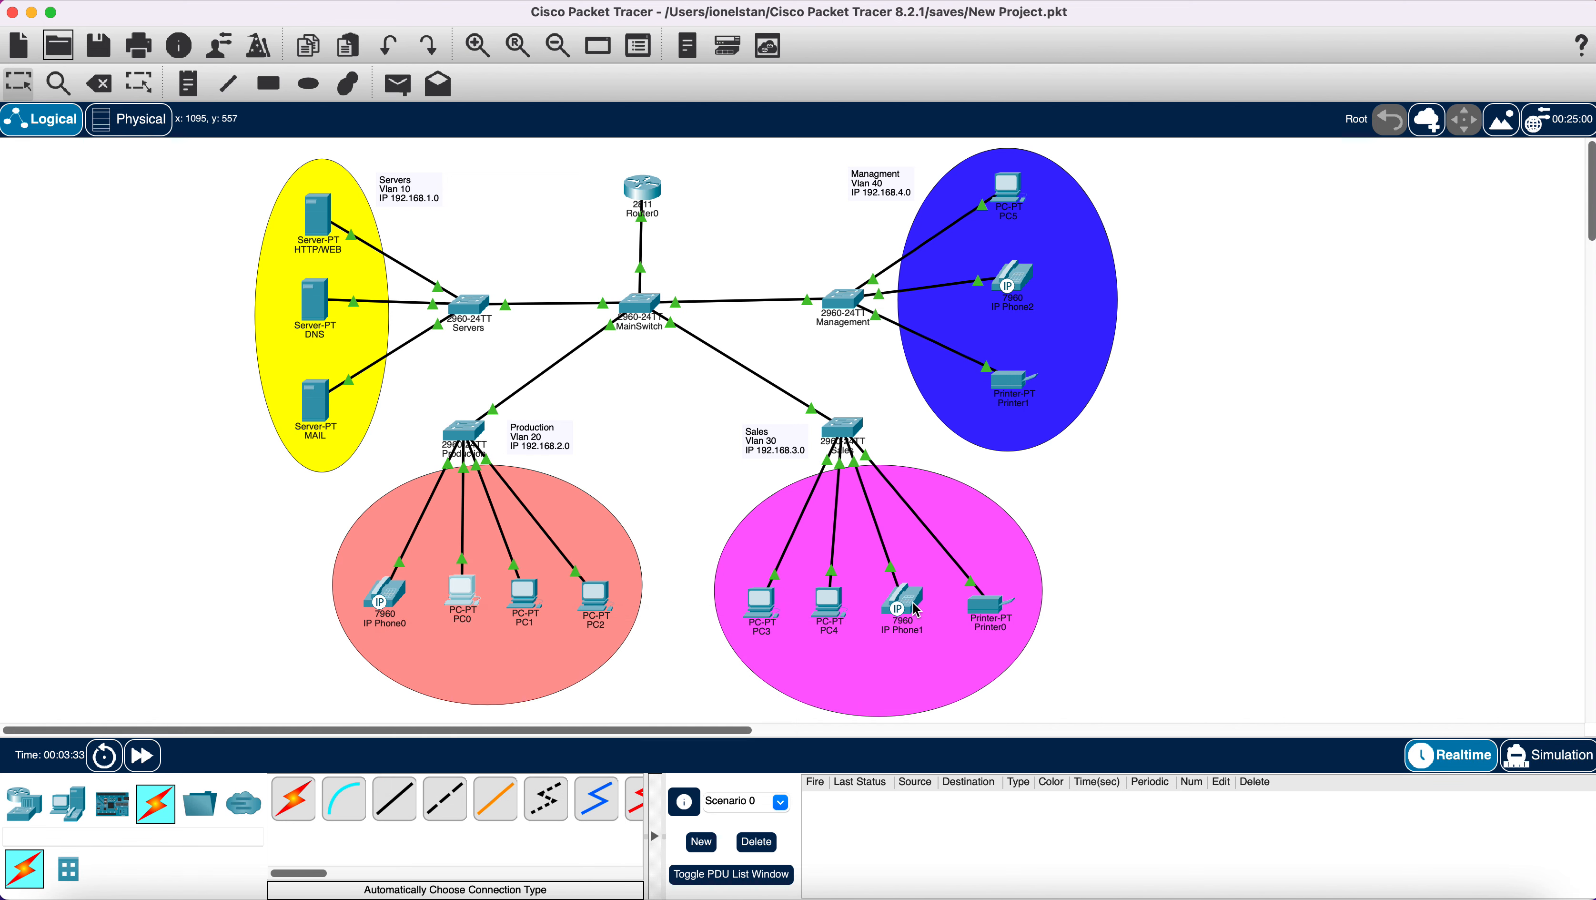
mouse_move(917, 611)
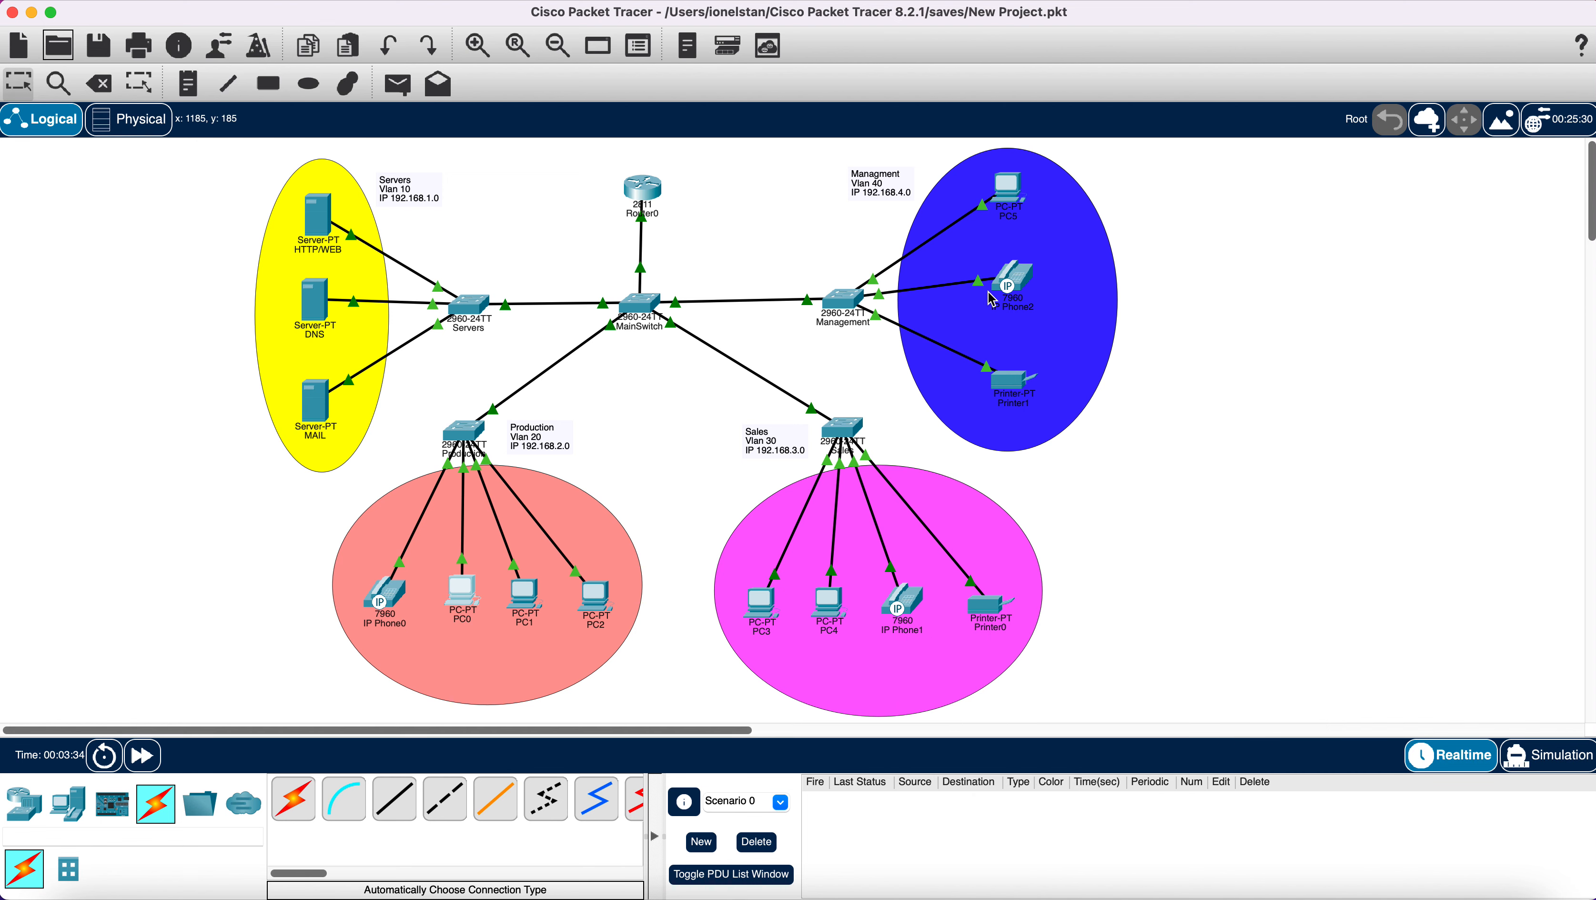
mouse_move(1017, 283)
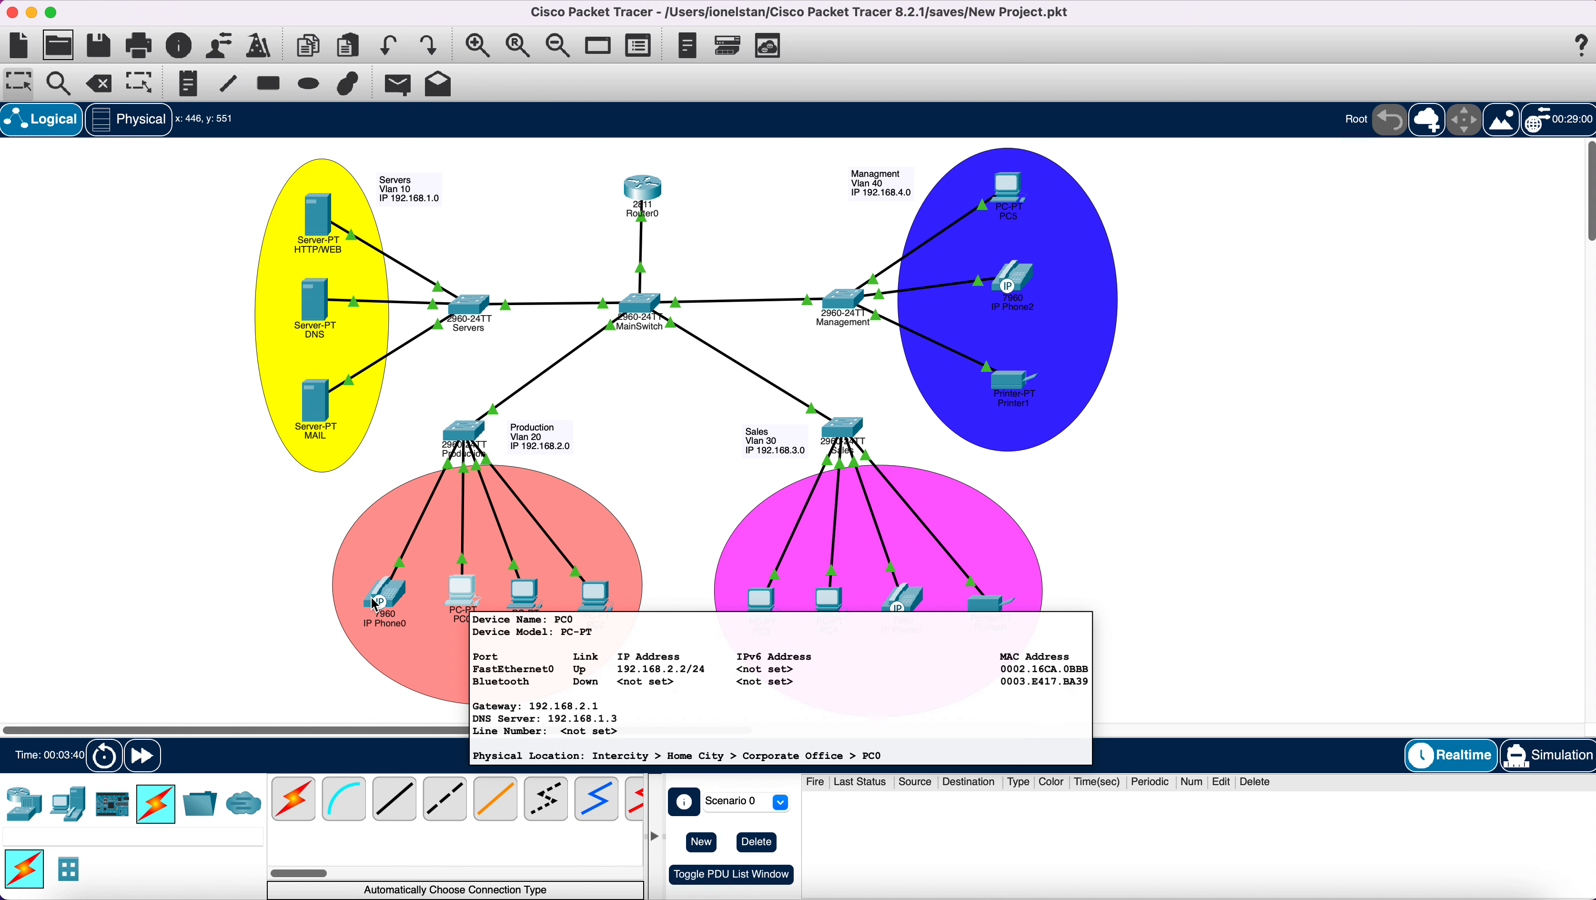
Dial extension 103 on IP Phone0's keypad and lift its handset, then open IP Phone2.
click(387, 598)
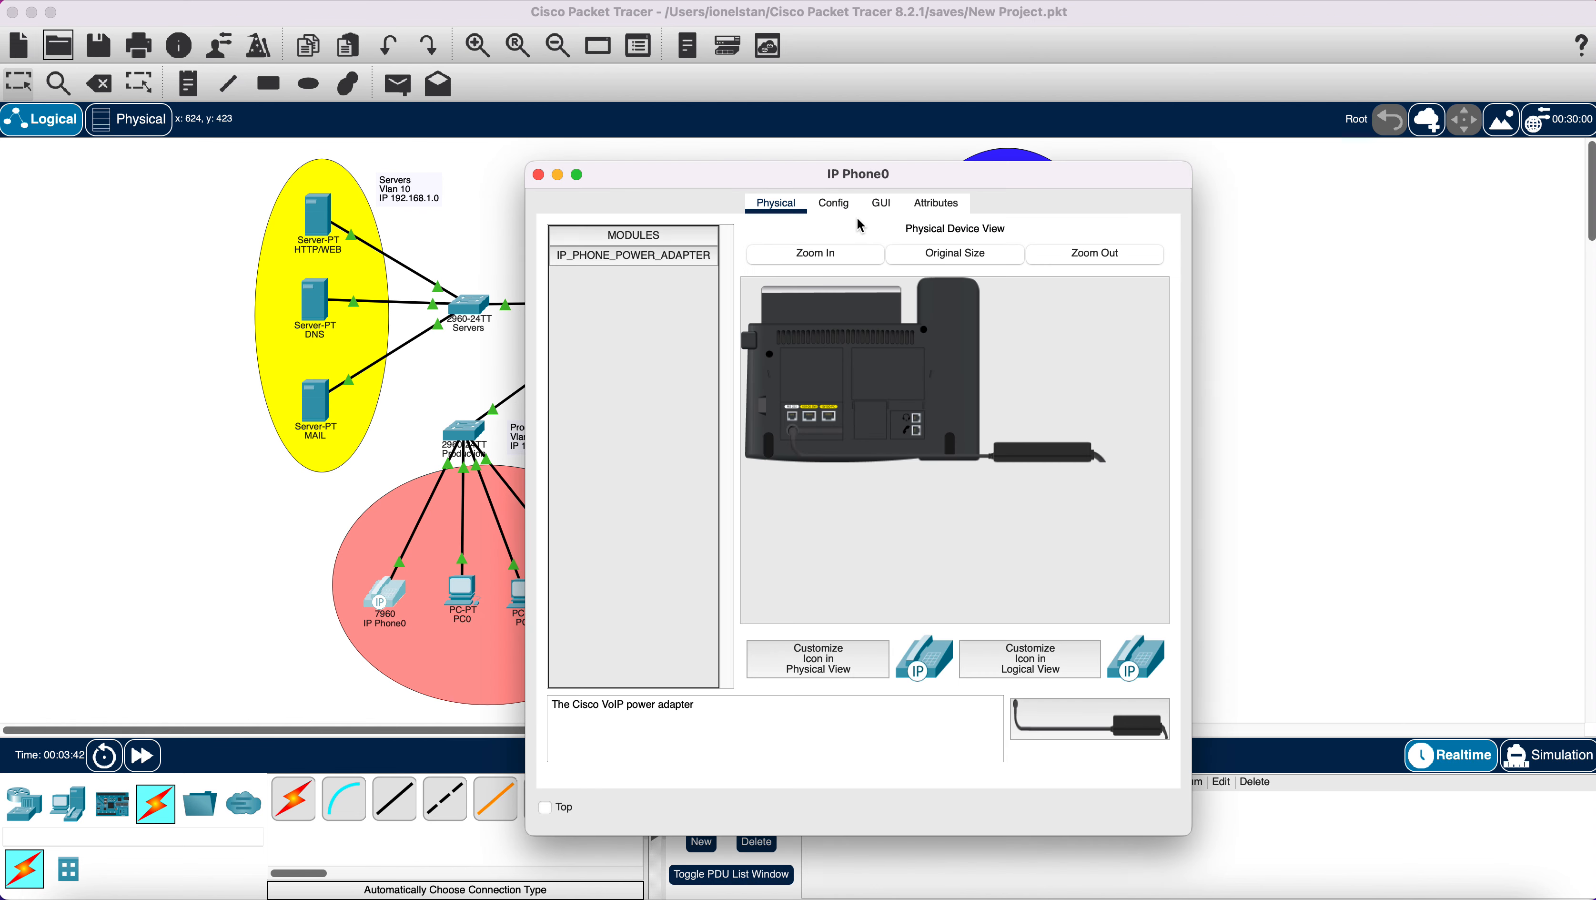
click(880, 204)
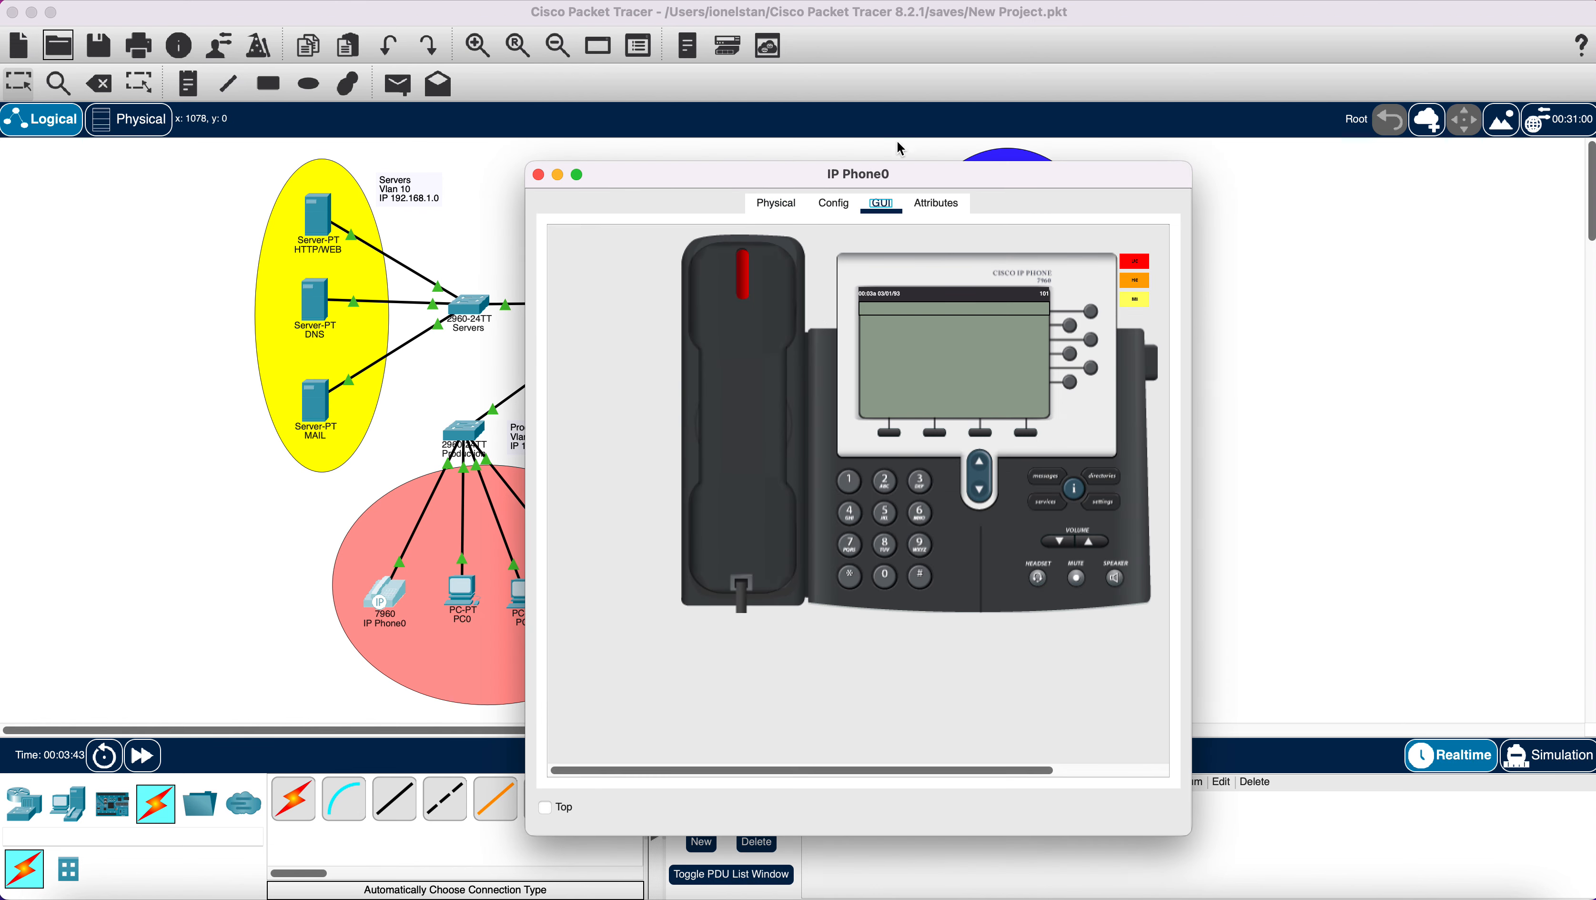
drag(914, 180, 529, 173)
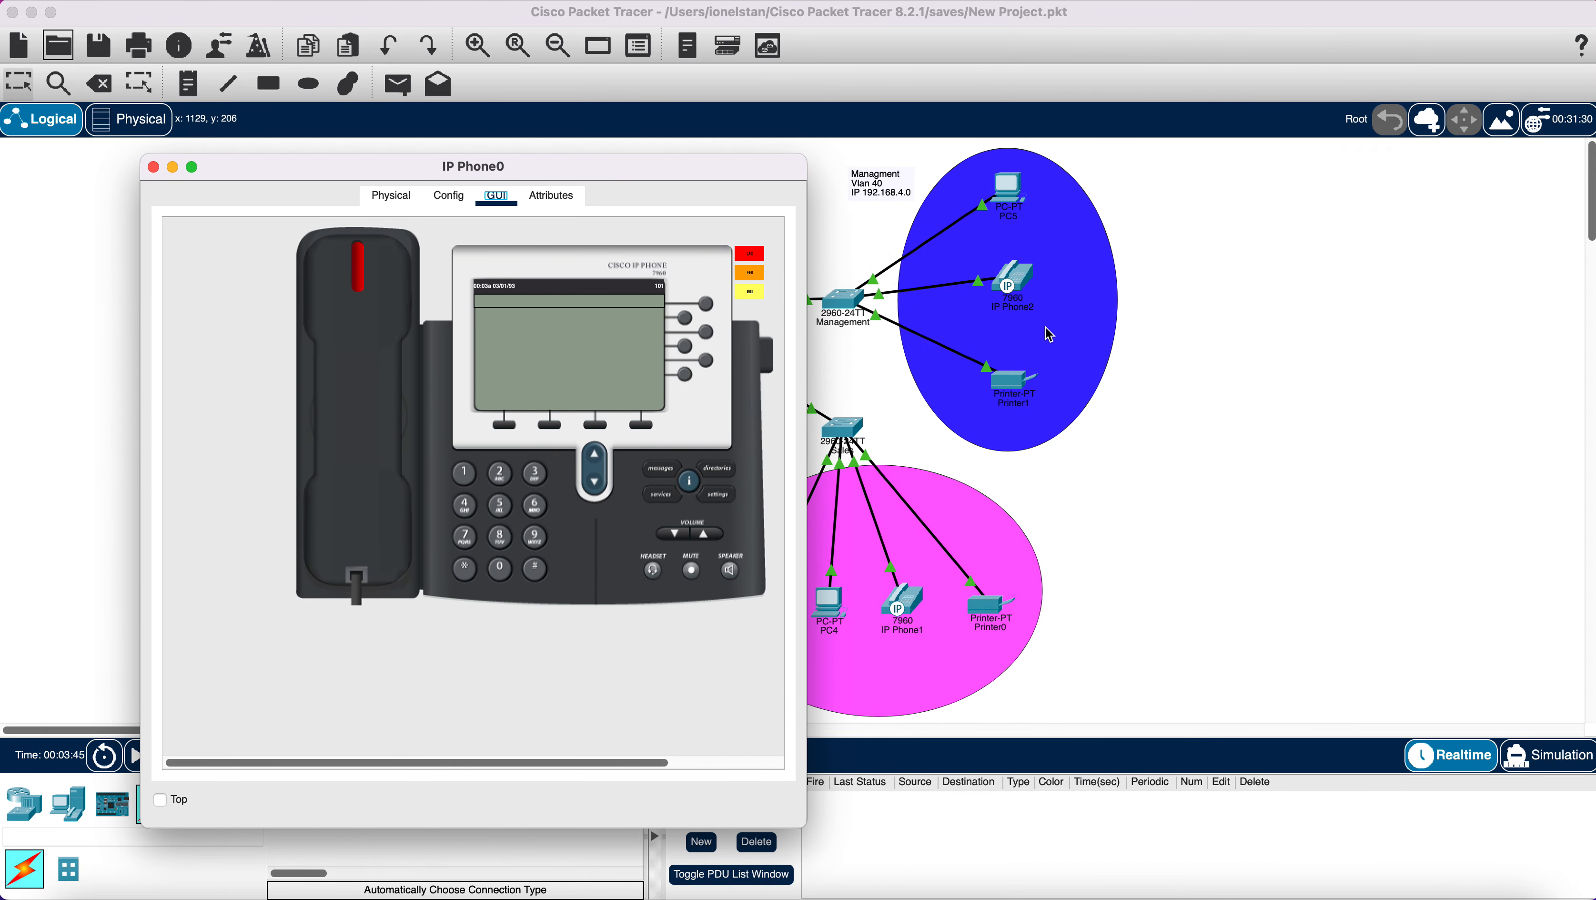
click(465, 474)
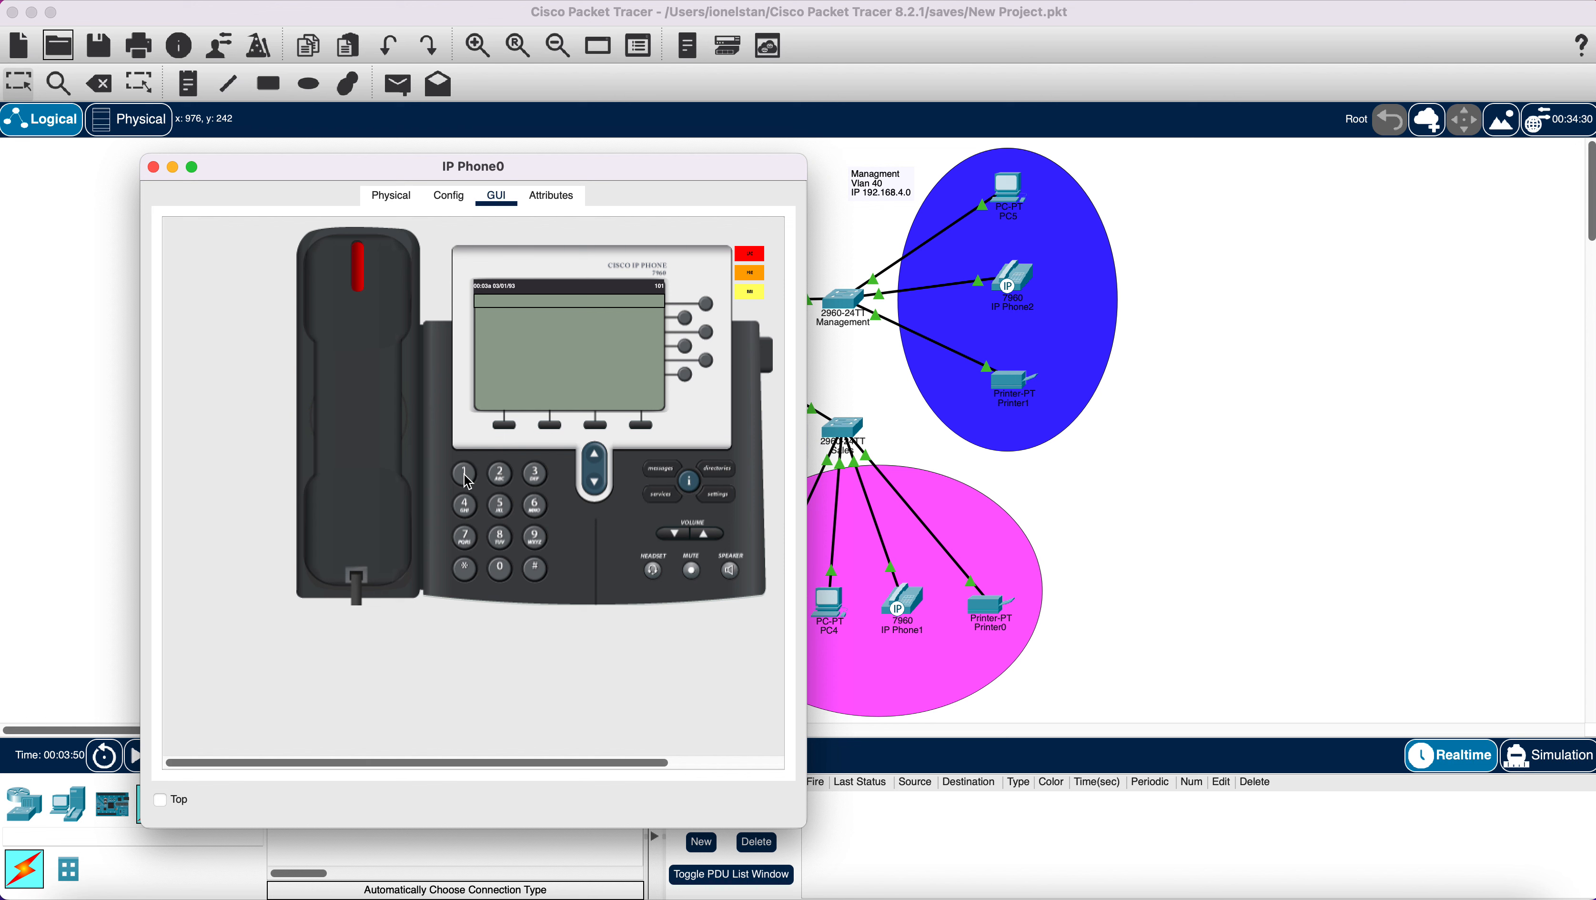
click(504, 573)
click(537, 474)
click(366, 361)
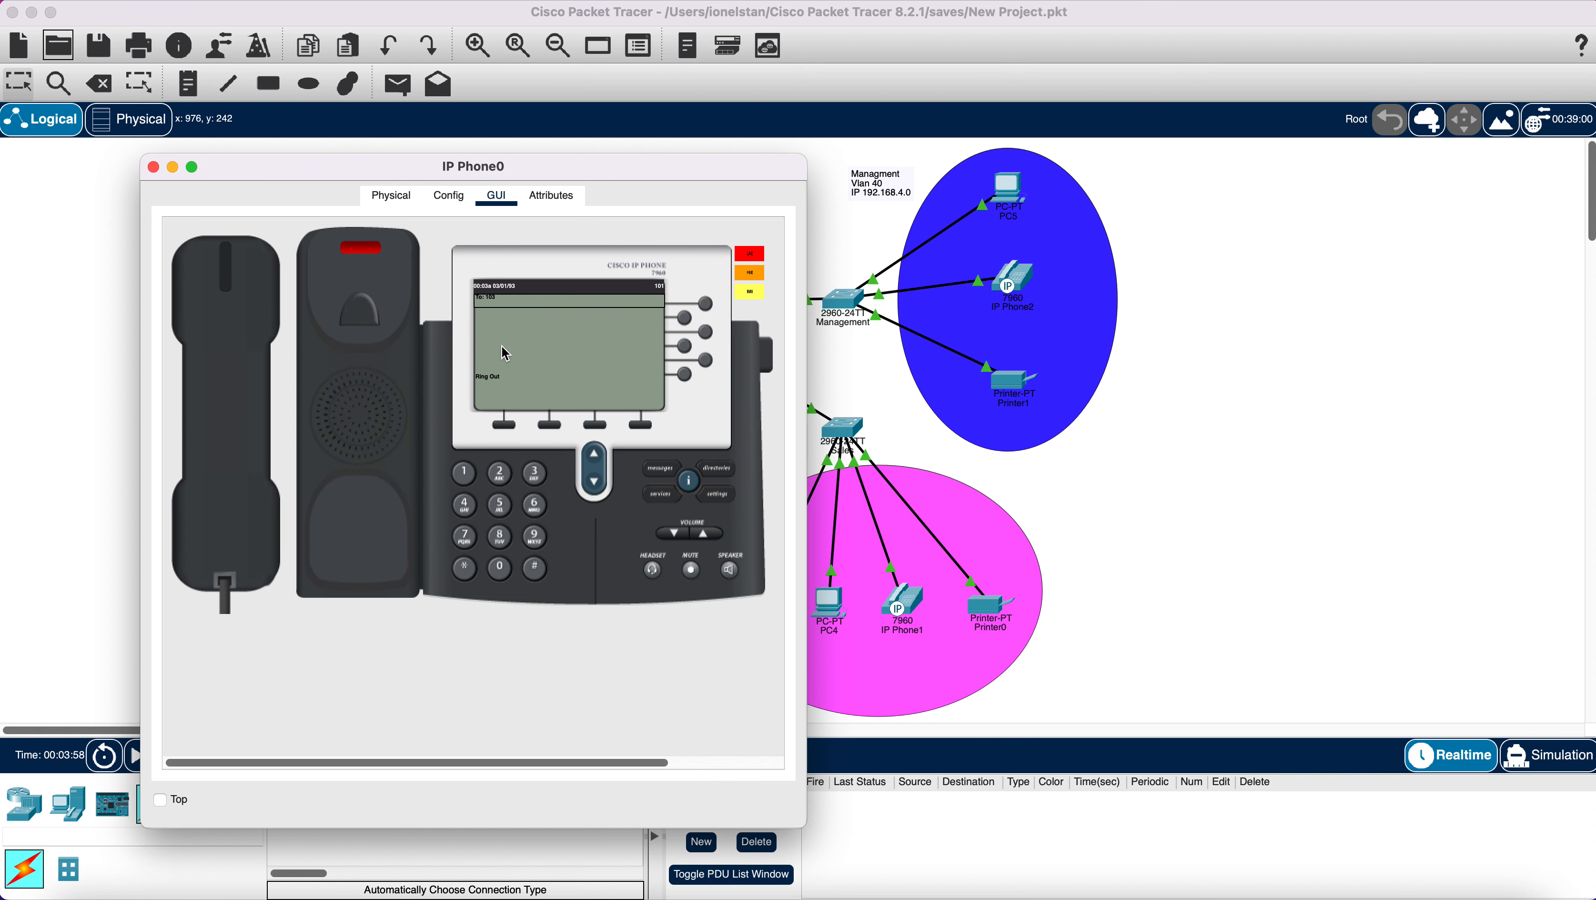
click(1018, 284)
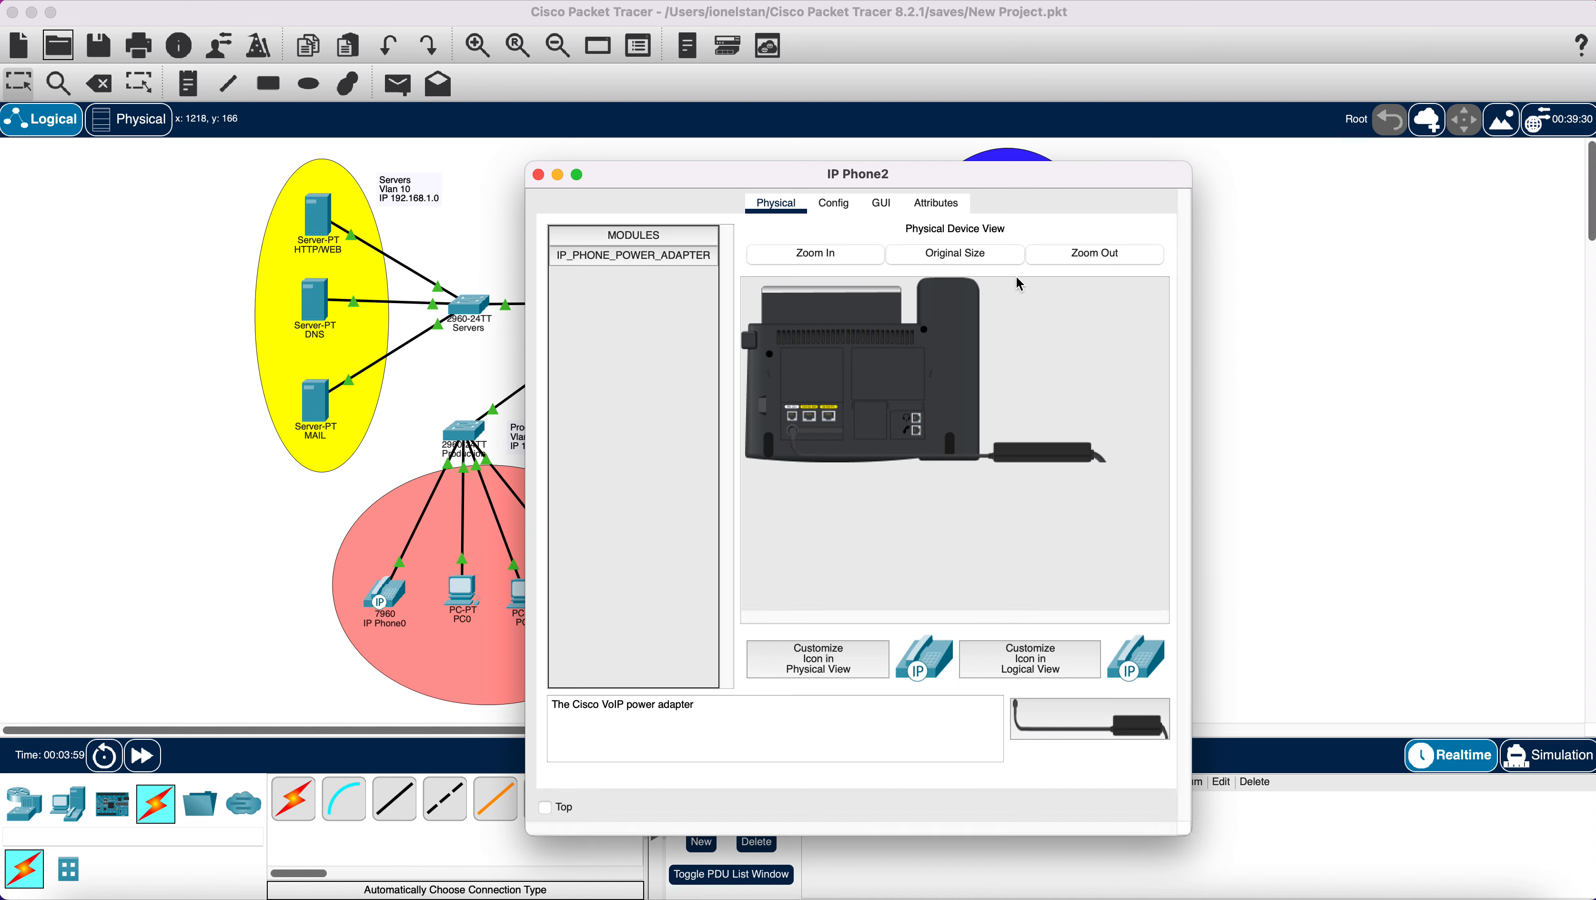
Pick up IP Phone2's handset to answer the call from 101, then close its window.
click(884, 206)
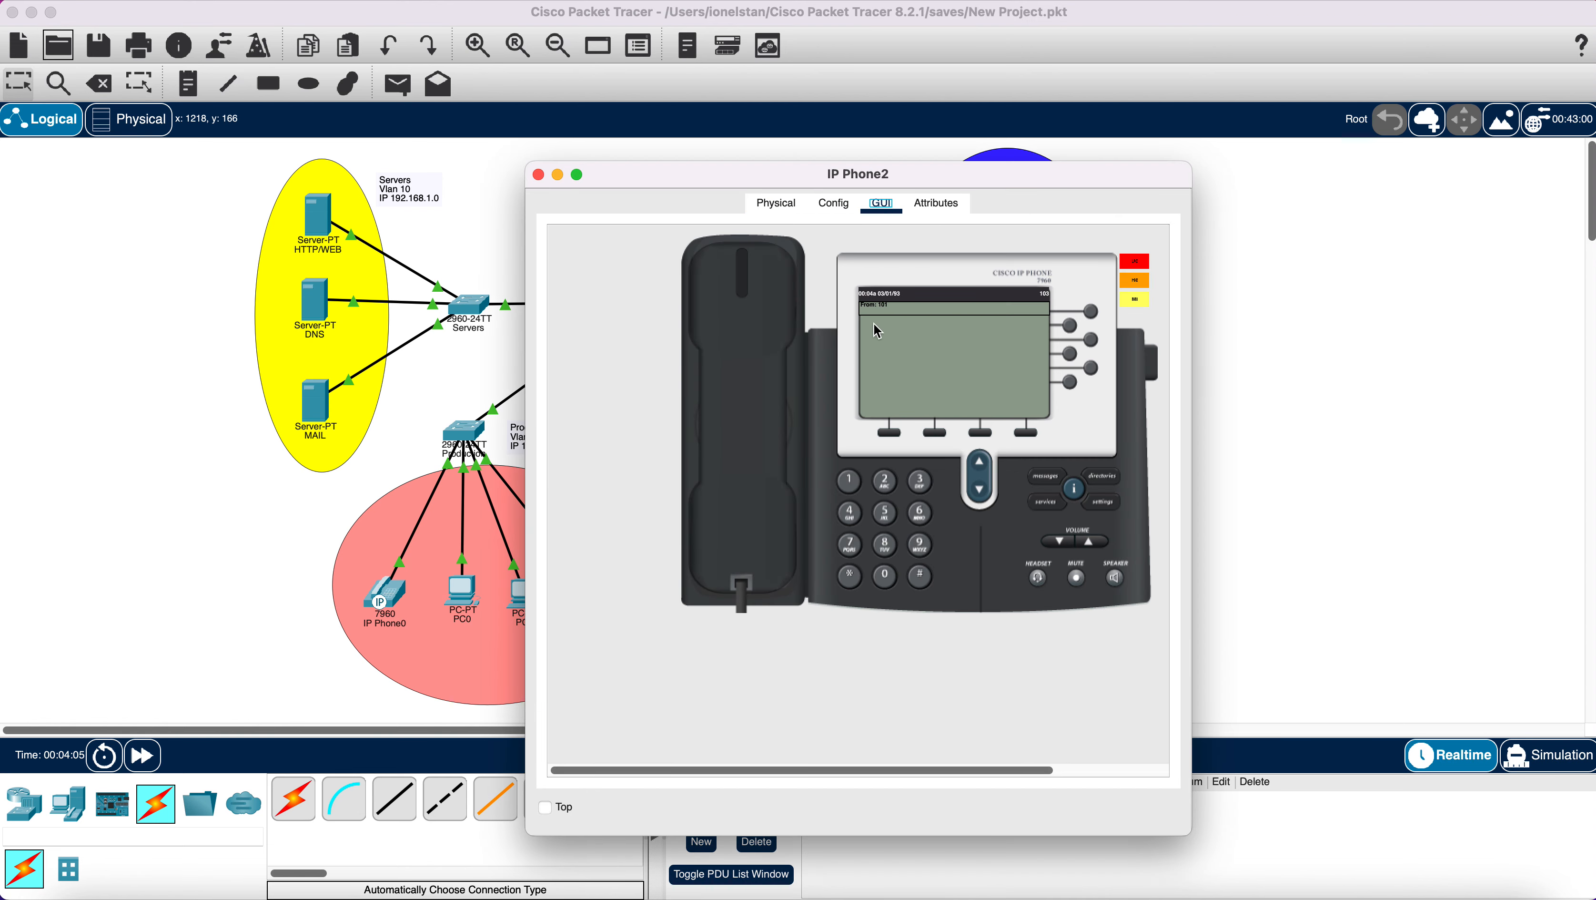
click(745, 334)
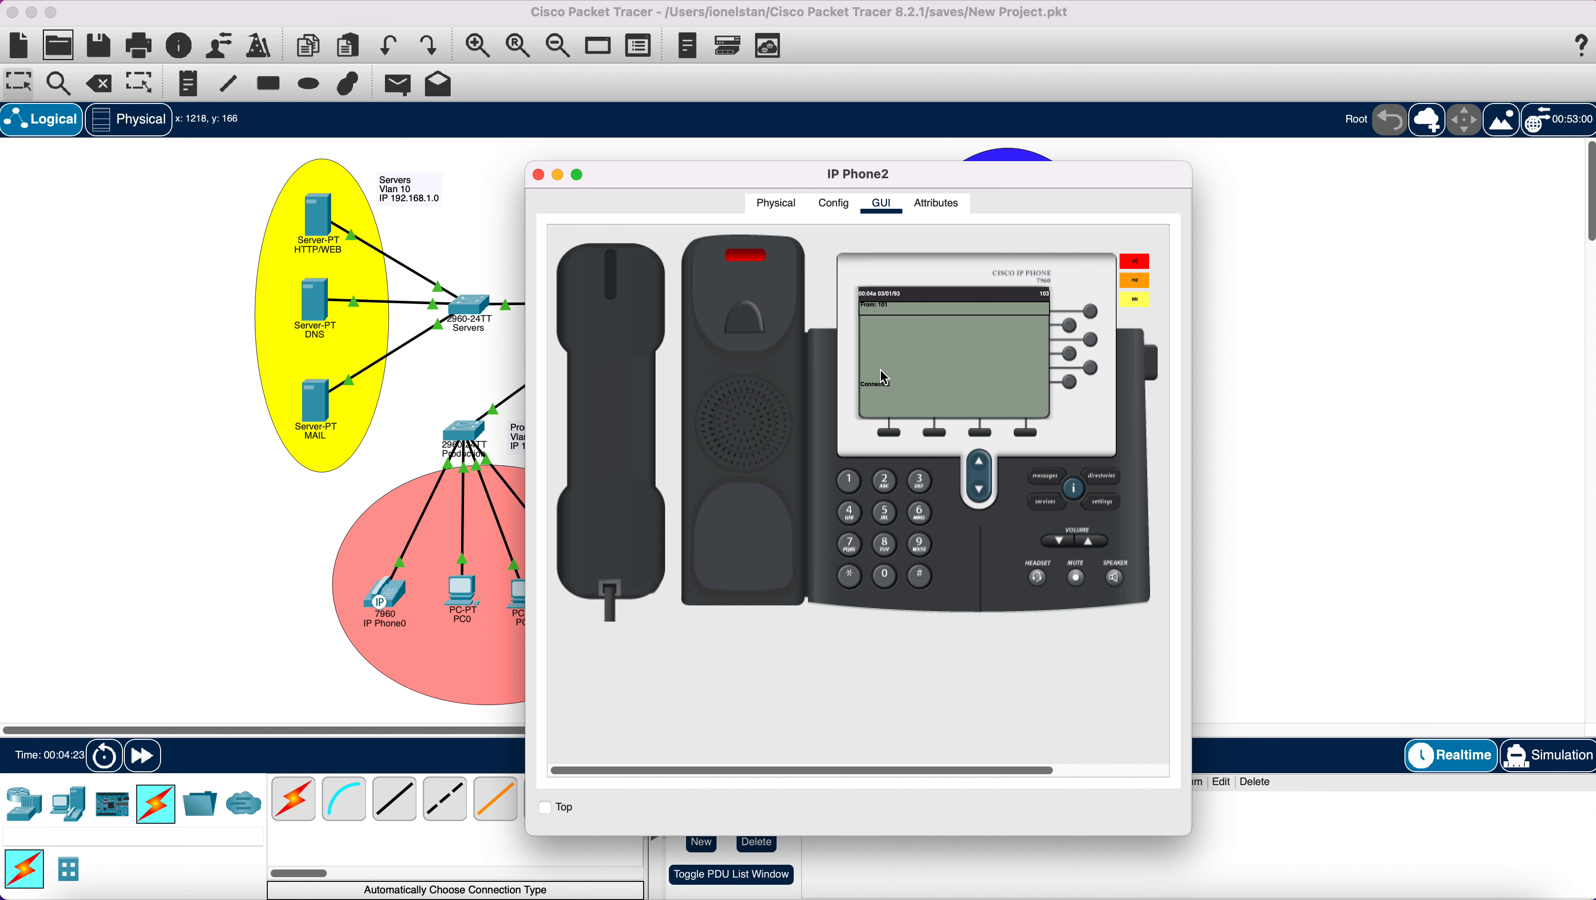
click(538, 175)
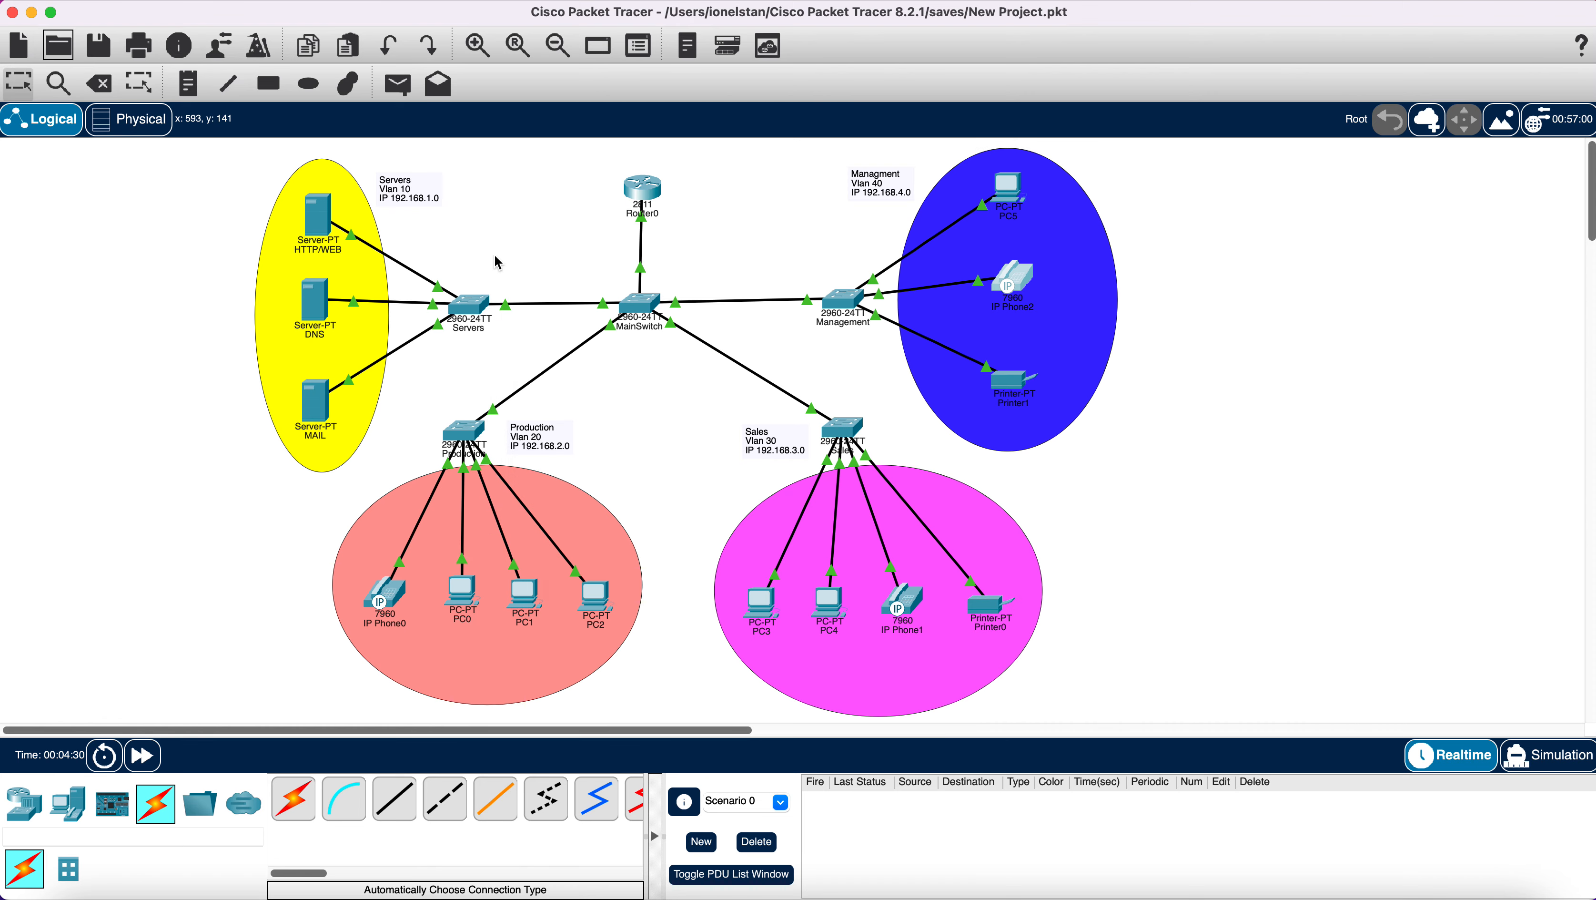